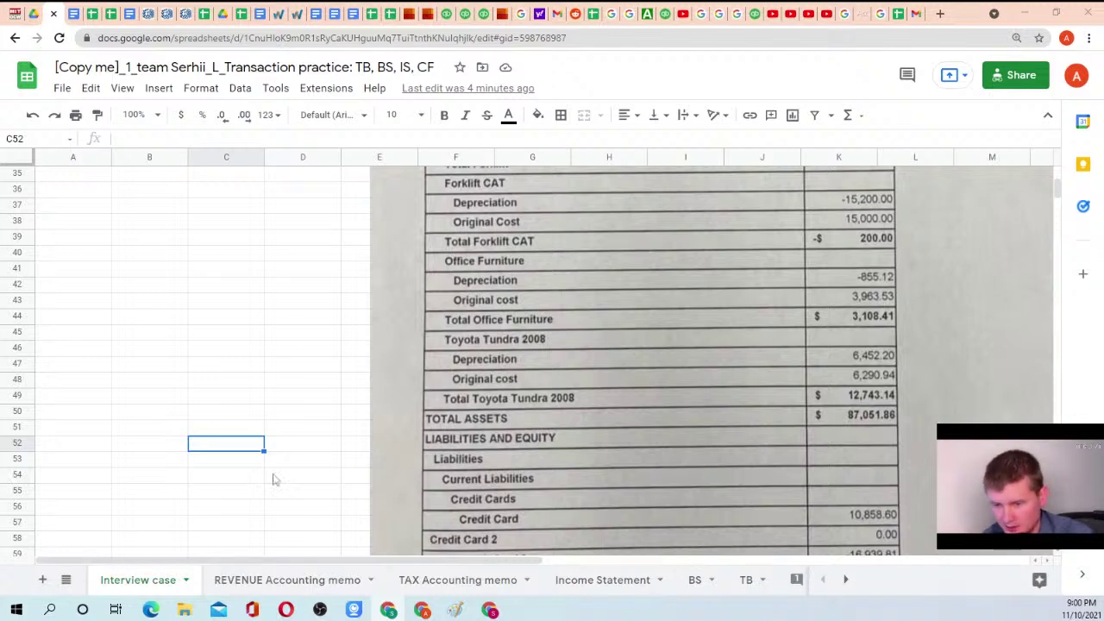
Move the balance sheet image up so its top edge sits at row 1 of the Interview case sheet
click(293, 319)
scroll(314, 373, up, 6)
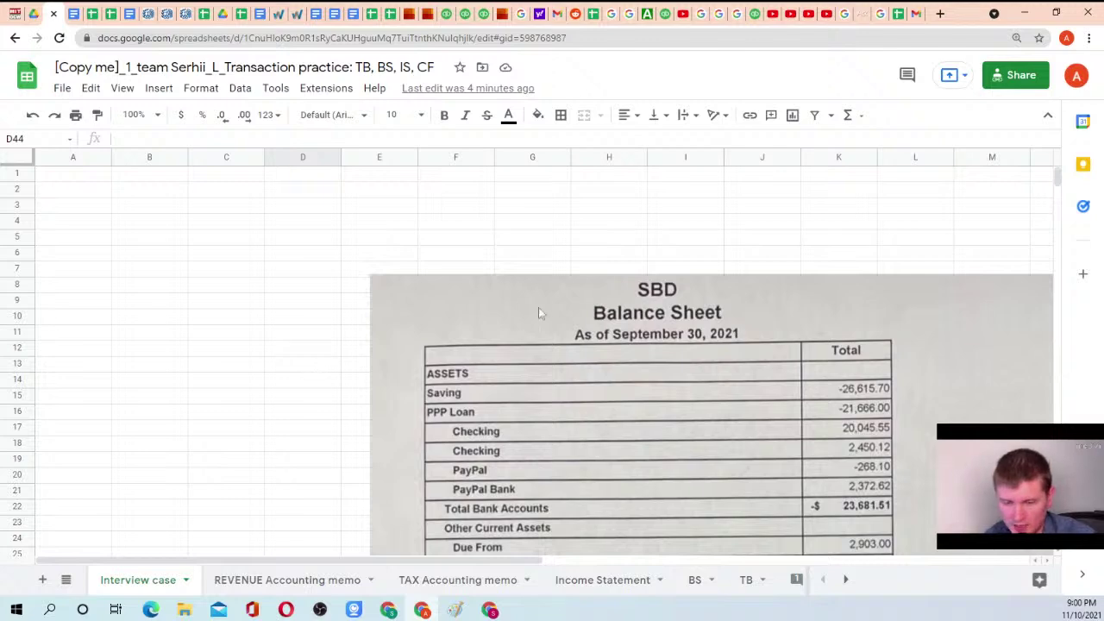
click(565, 224)
click(525, 350)
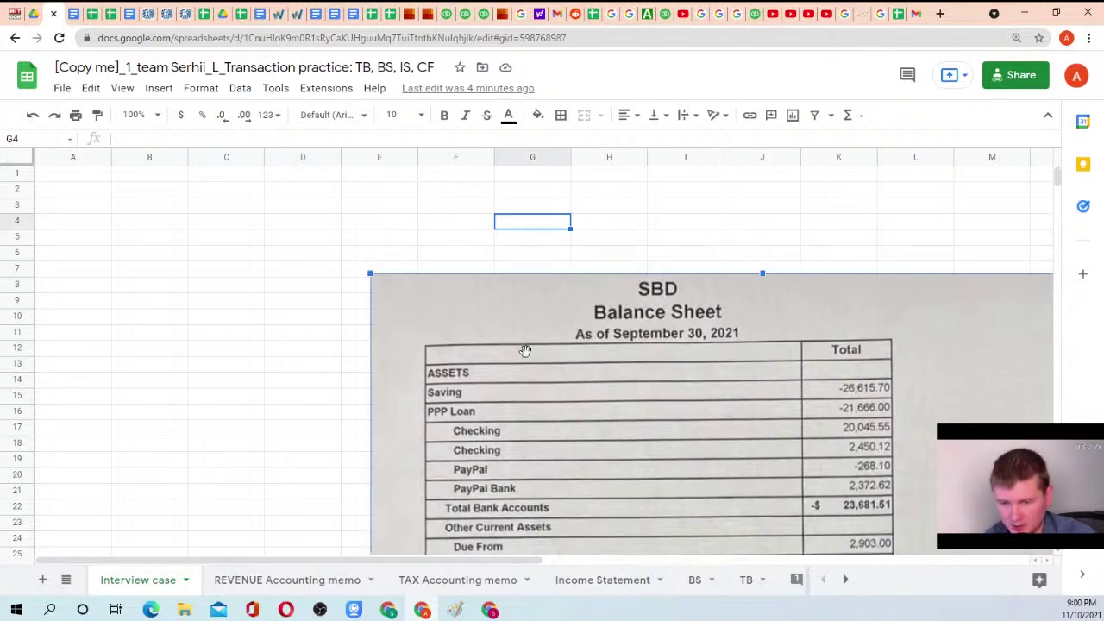
drag(540, 345, 529, 240)
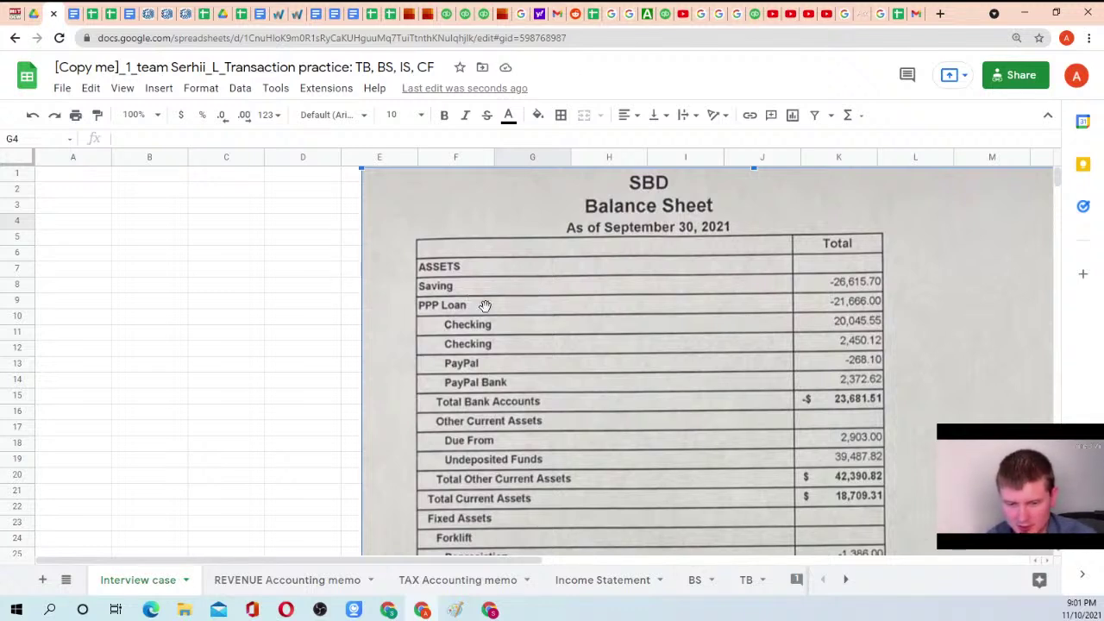
Examine the SBD balance sheet from assets through liabilities and equity, including the total assets and total liabilities and equity lines
scroll(680, 317, down, 10)
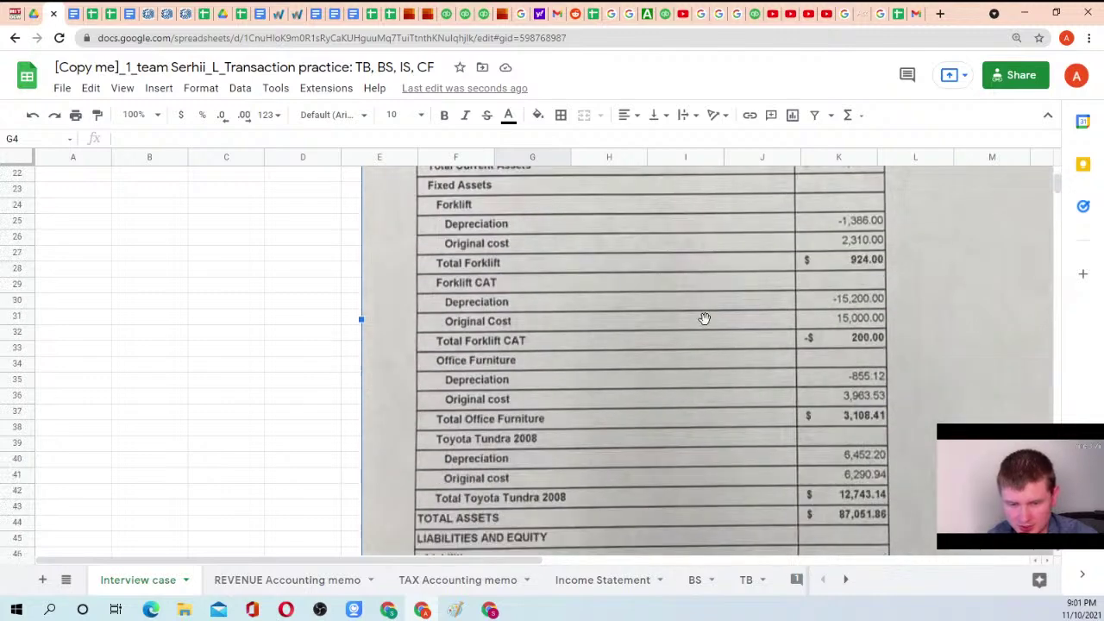
scroll(703, 325, down, 10)
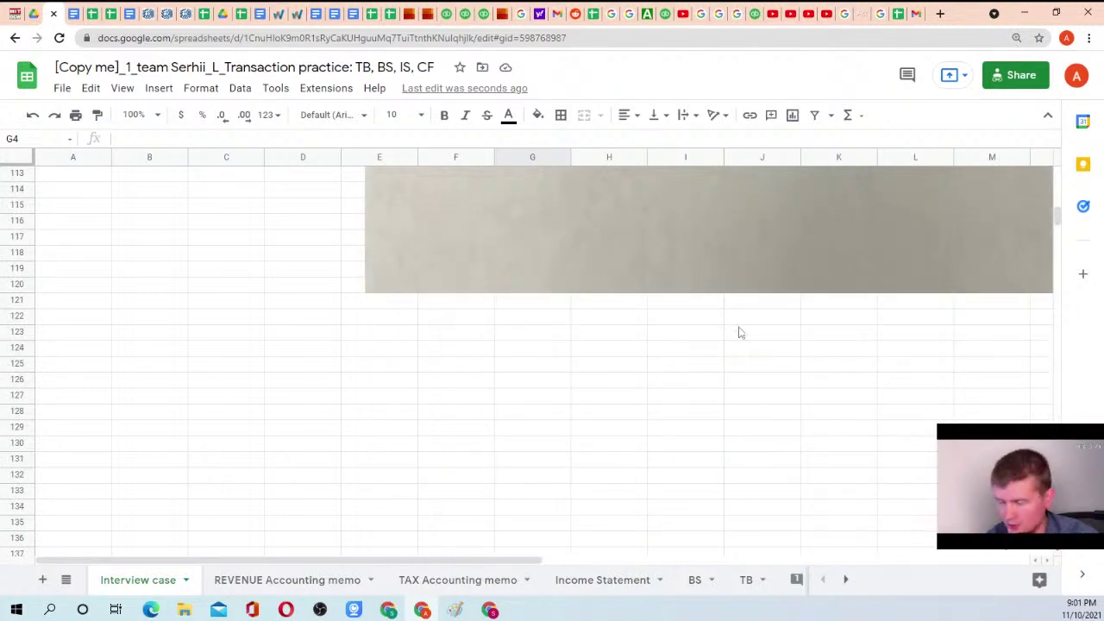
scroll(737, 332, up, 9)
scroll(742, 342, up, 12)
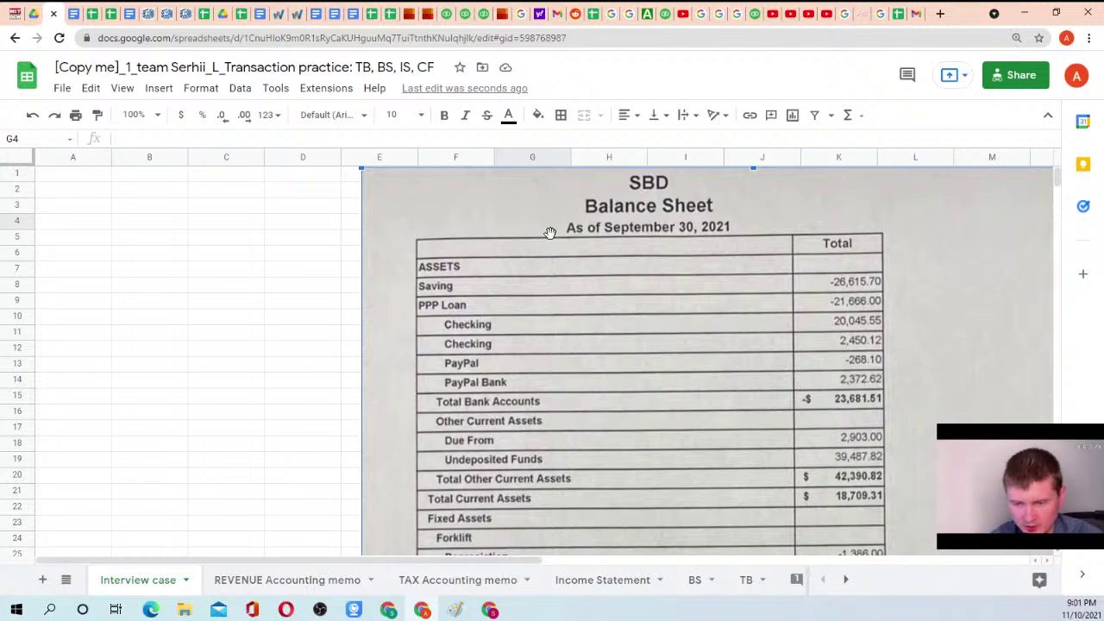
scroll(643, 276, down, 3)
scroll(646, 282, down, 1)
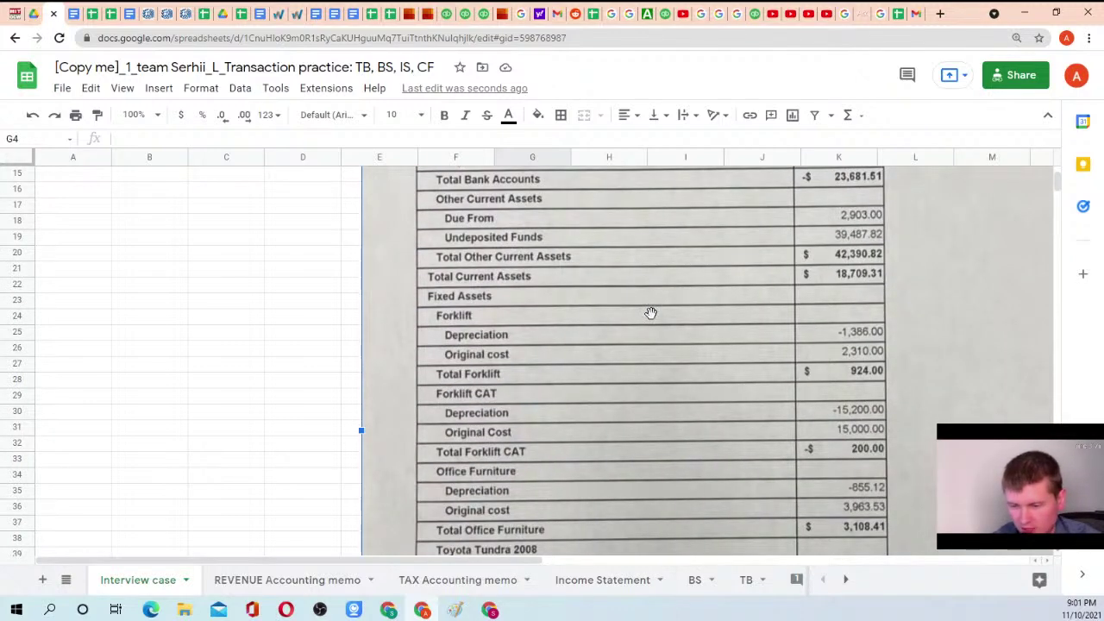
scroll(656, 316, down, 5)
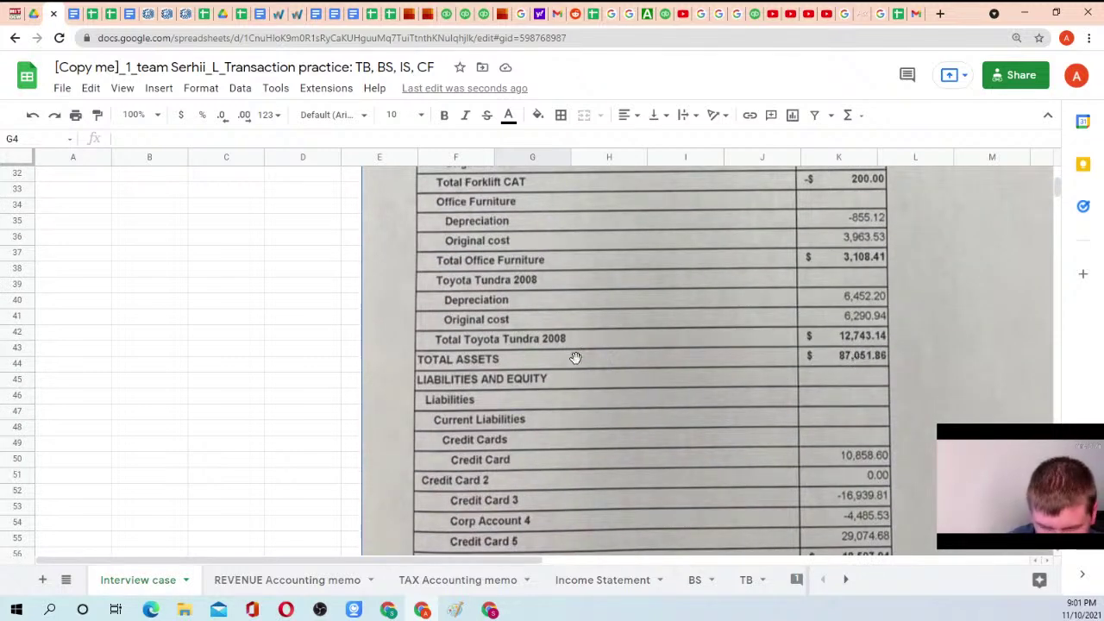
scroll(797, 396, down, 6)
scroll(795, 397, down, 11)
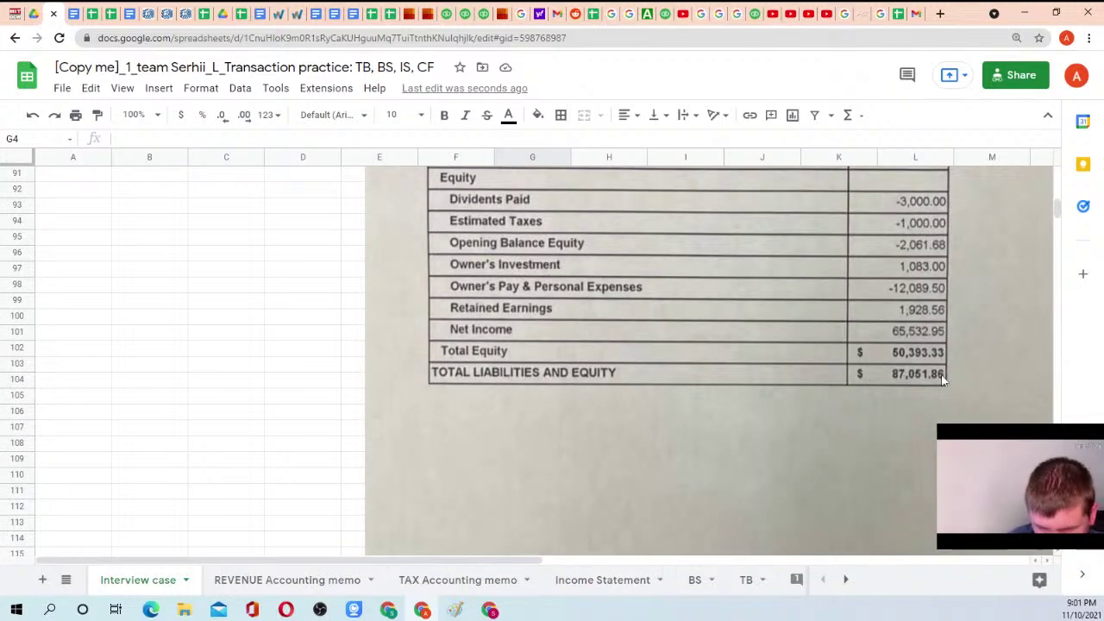
scroll(862, 378, up, 12)
scroll(843, 370, up, 11)
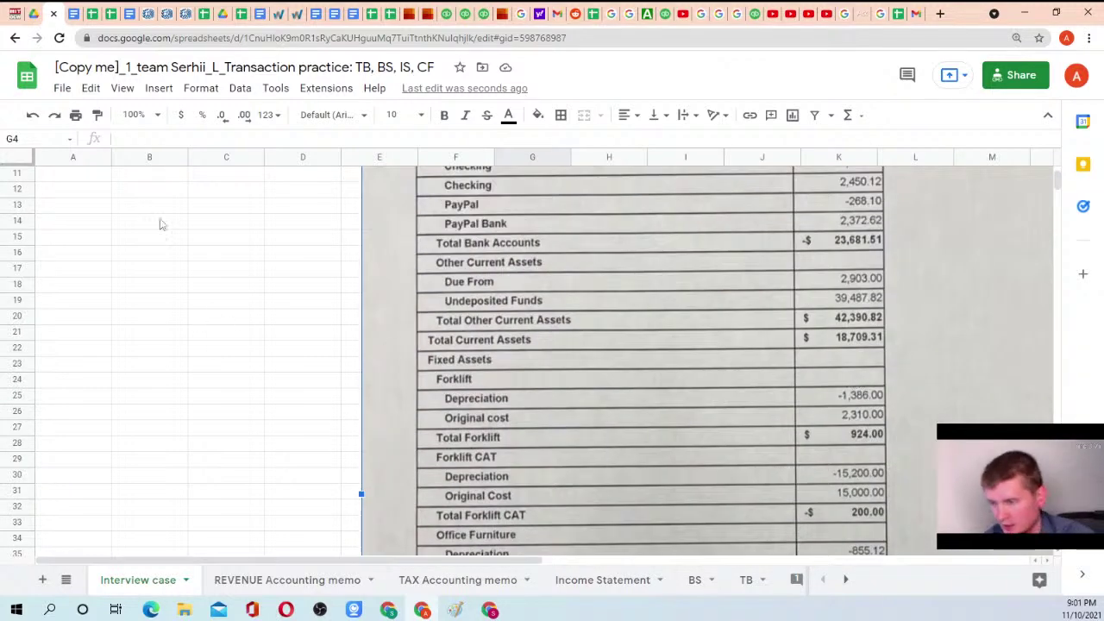
Enter the first review note "1) A=E+L" in cell A12
click(104, 192)
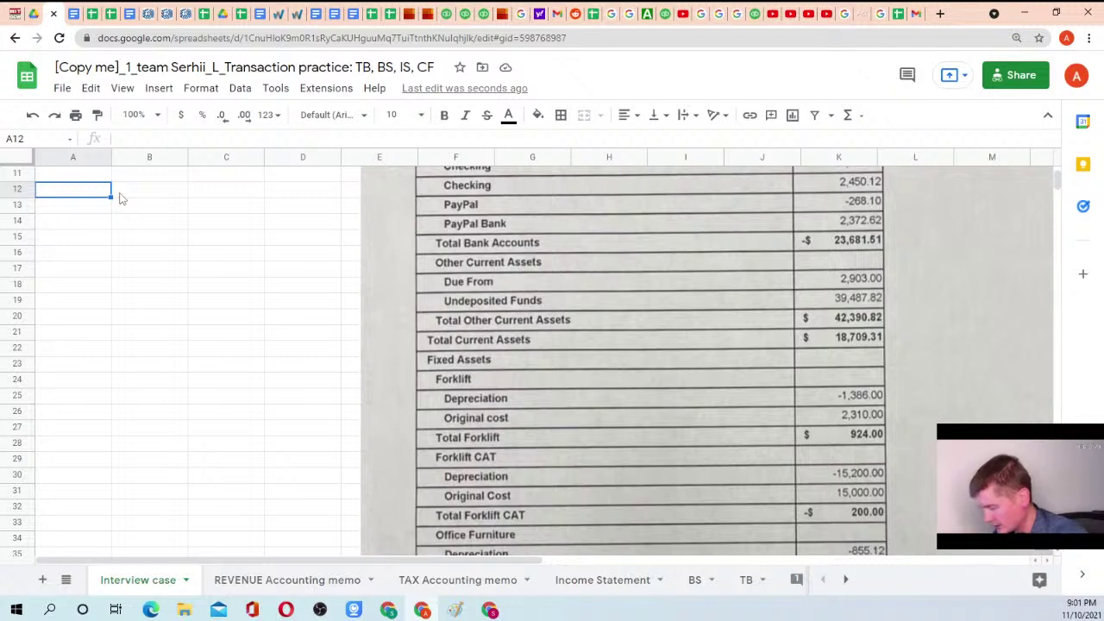
text(1) A)
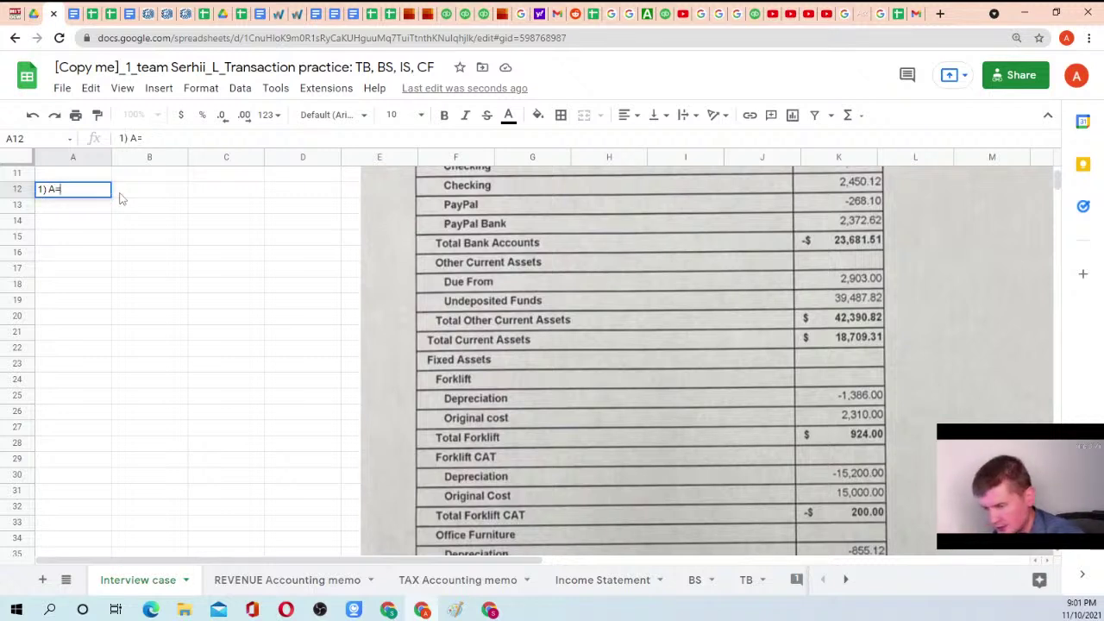
text(=E+L)
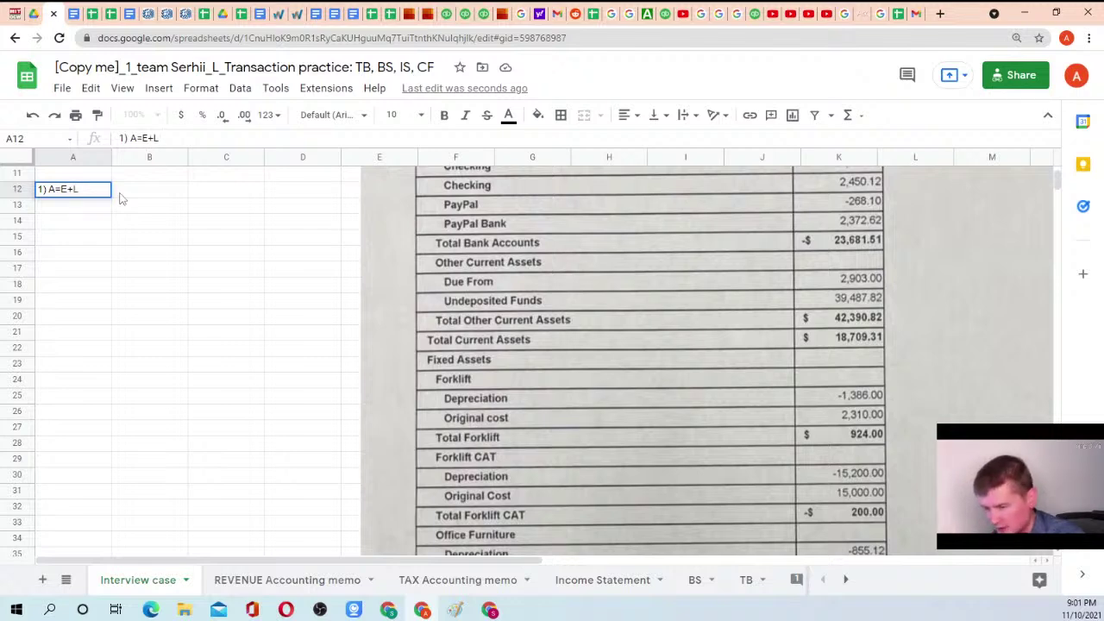
key(Return)
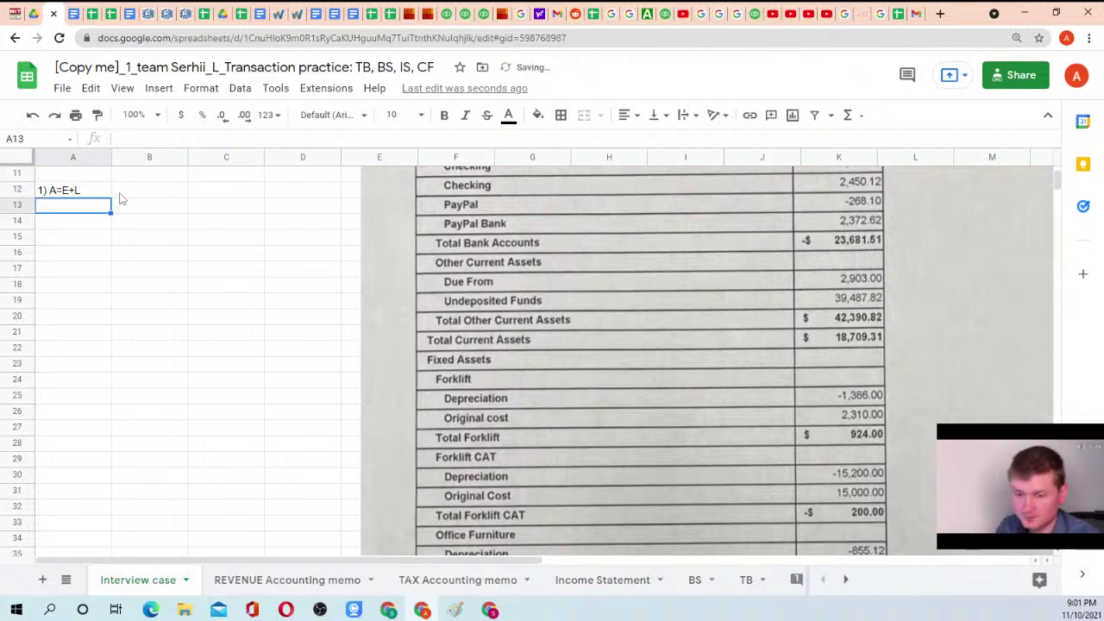
Compare total assets with total liabilities and equity on the balance sheet, and review the liabilities and equity lines
scroll(789, 276, up, 4)
scroll(759, 298, down, 8)
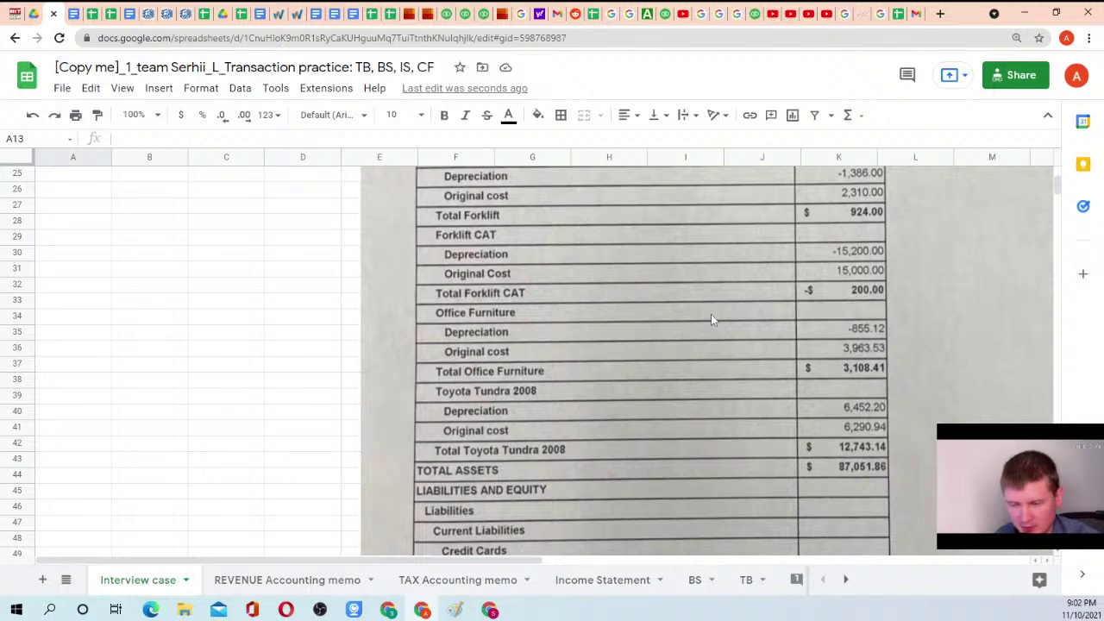
scroll(711, 317, down, 10)
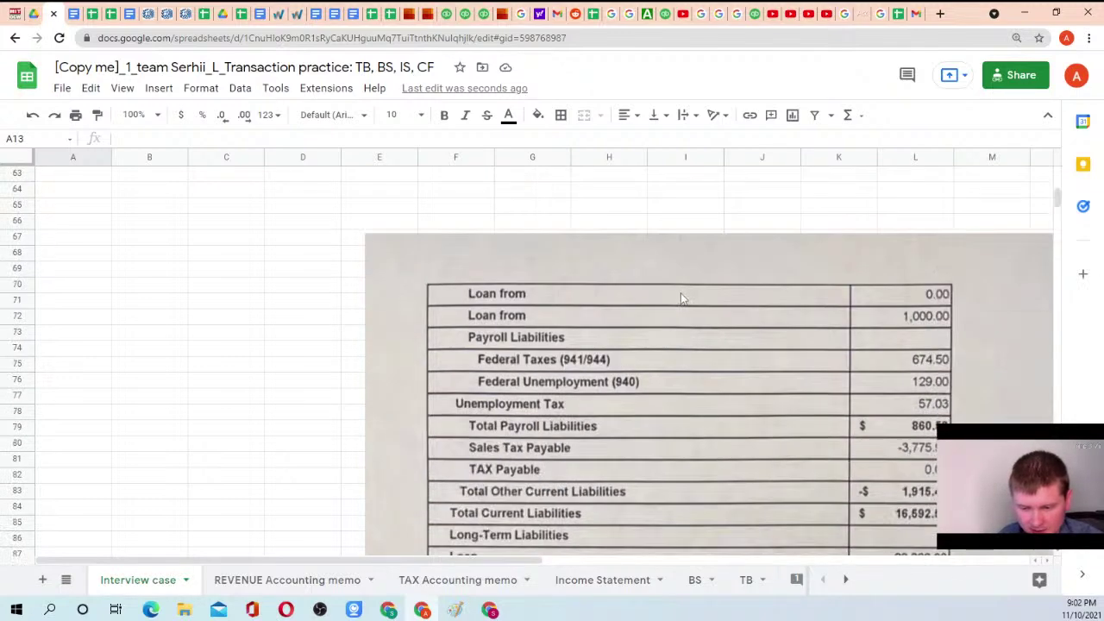
scroll(680, 293, down, 3)
scroll(656, 296, down, 2)
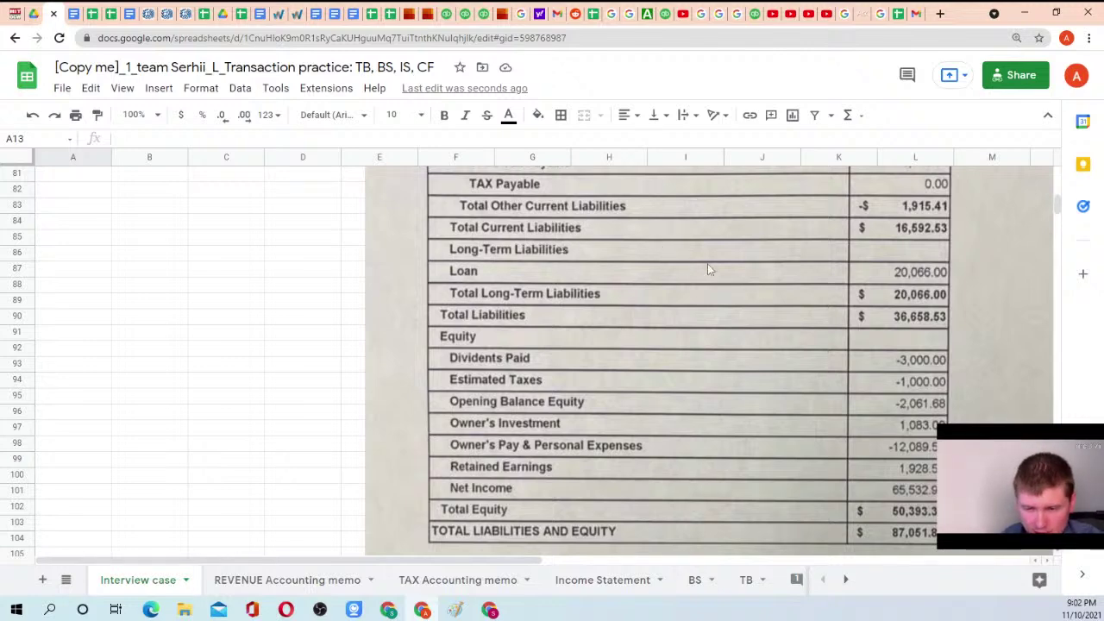
scroll(709, 268, up, 3)
scroll(727, 309, up, 14)
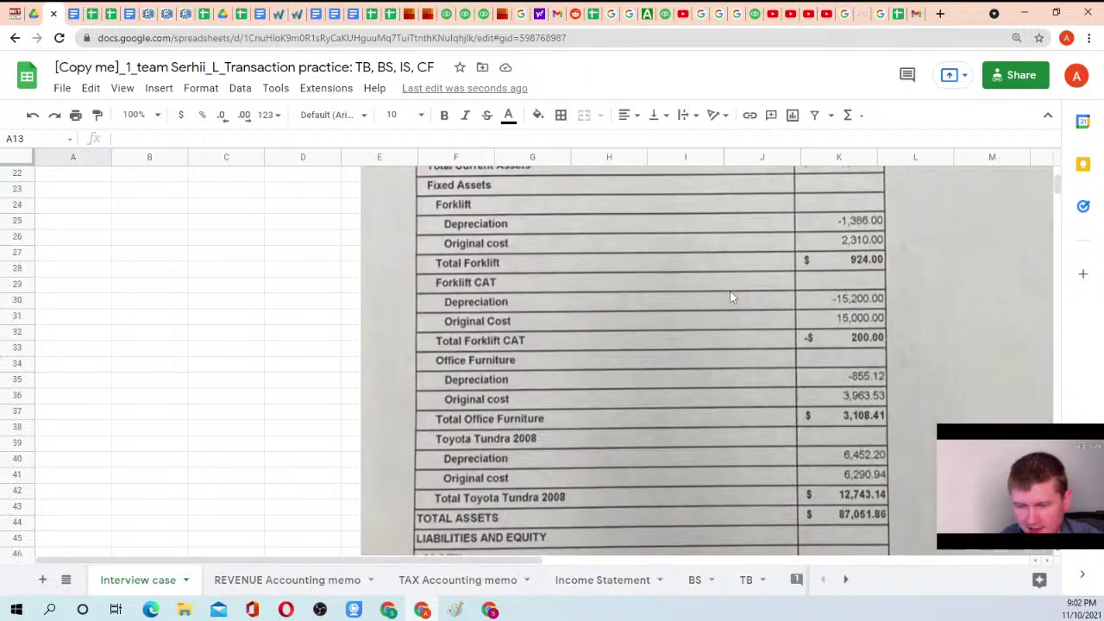
scroll(731, 298, down, 13)
scroll(730, 302, down, 9)
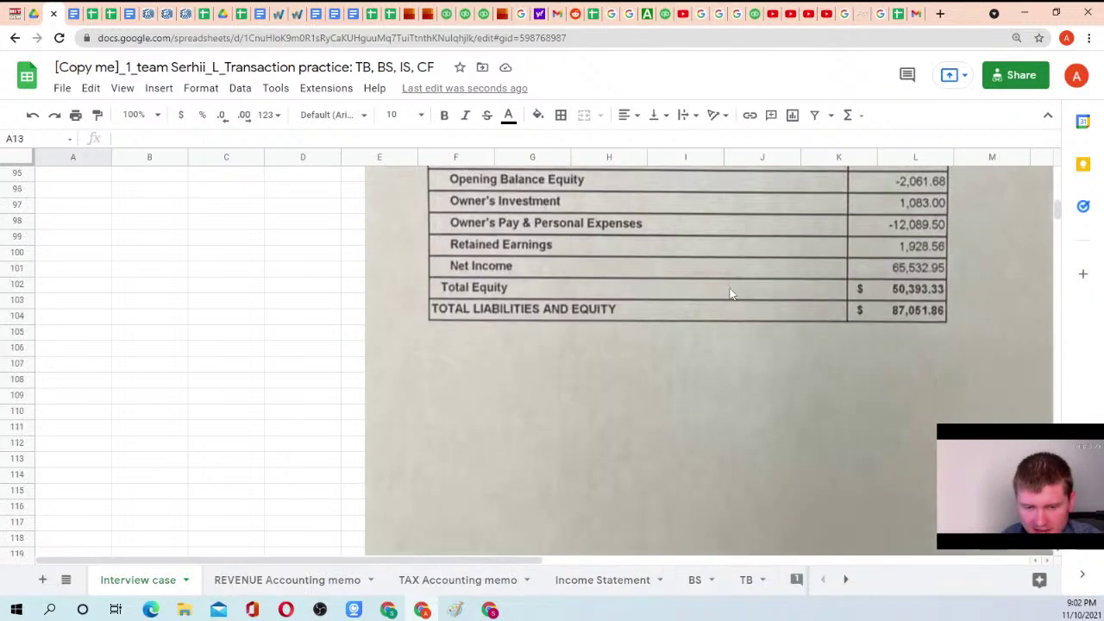
scroll(750, 290, up, 3)
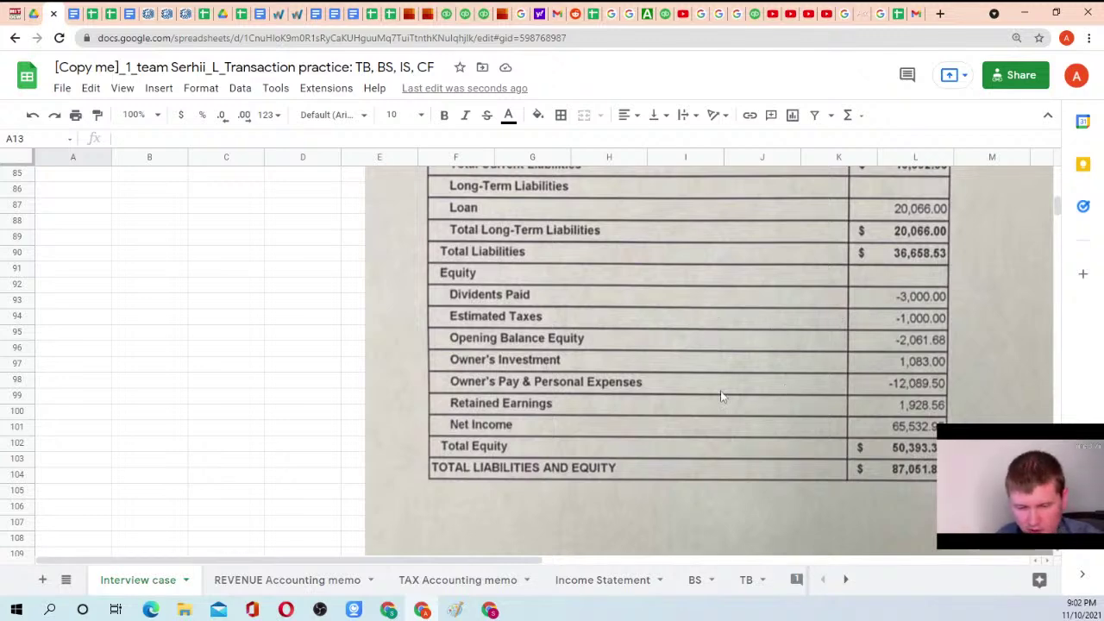
scroll(722, 394, up, 13)
scroll(757, 345, up, 4)
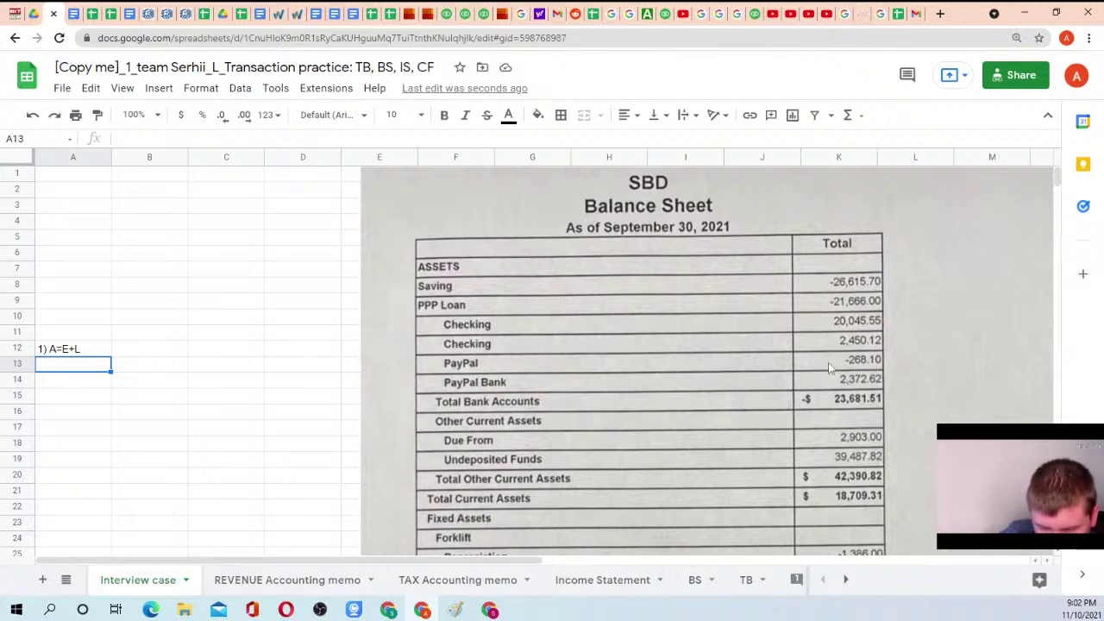
Review the bank account and other asset balances, and enter "Saving should not be negative" in cell A13
scroll(815, 363, down, 5)
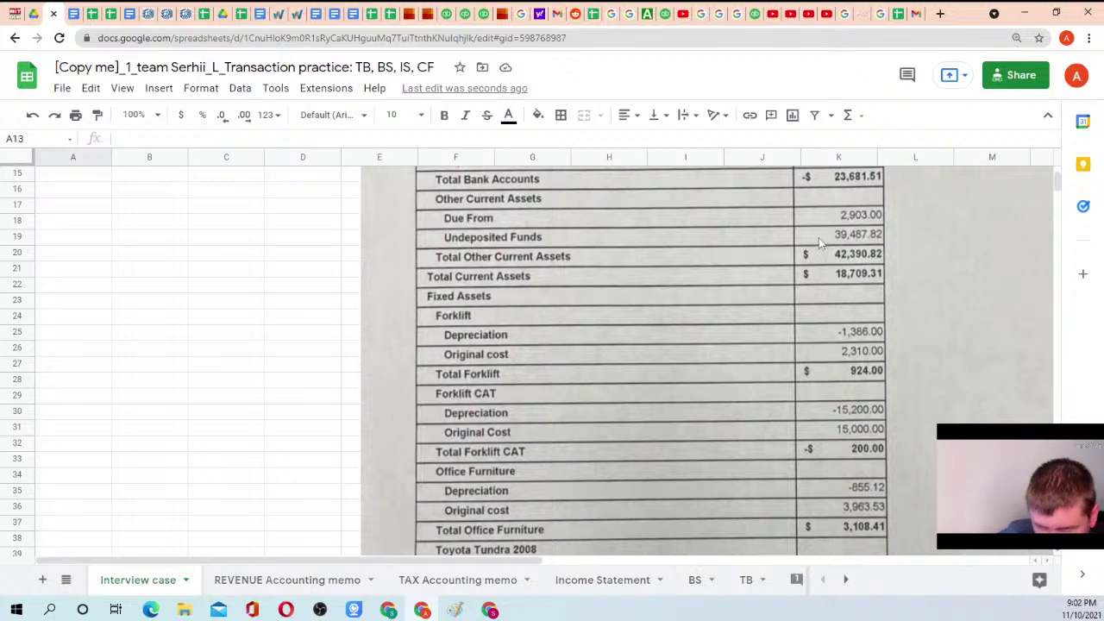
scroll(789, 352, down, 1)
scroll(805, 296, up, 6)
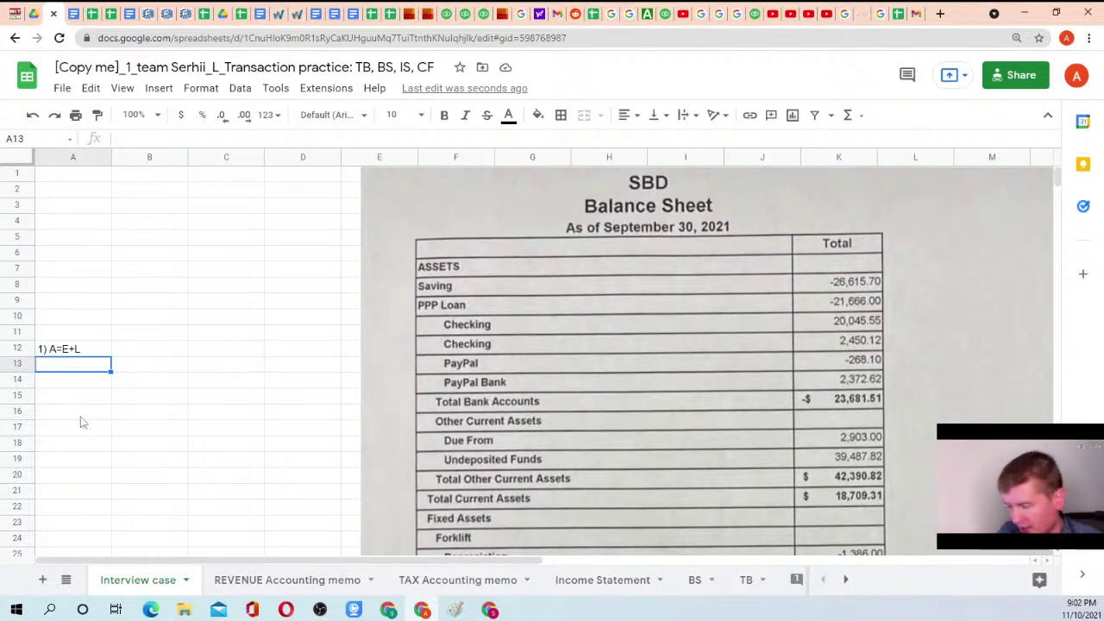
text(Saving )
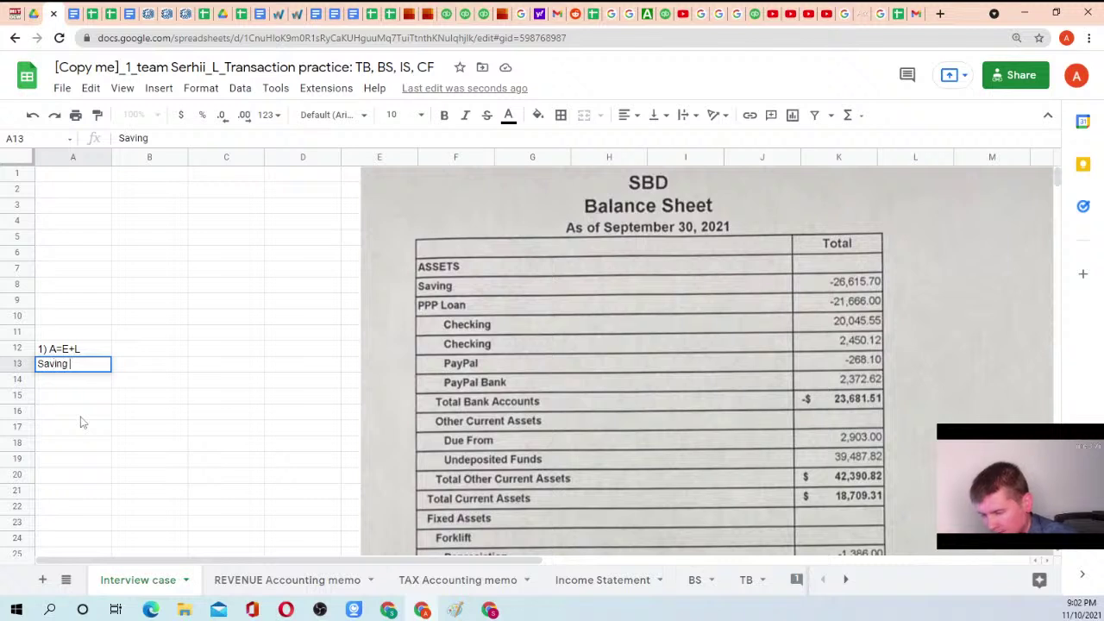
text(should not be )
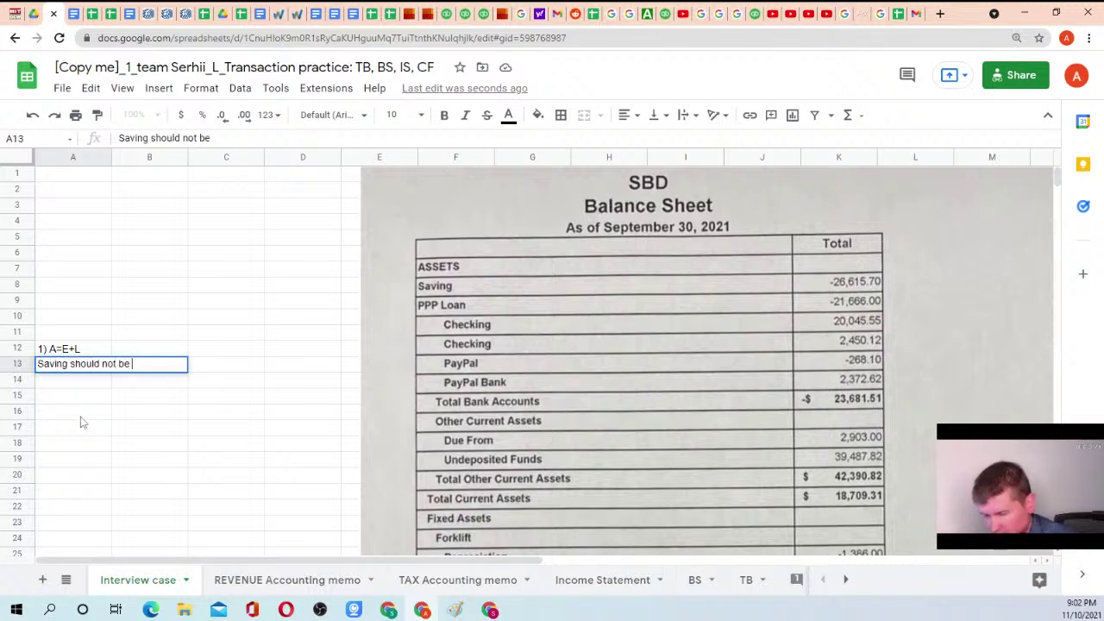
text(negative)
key(Return)
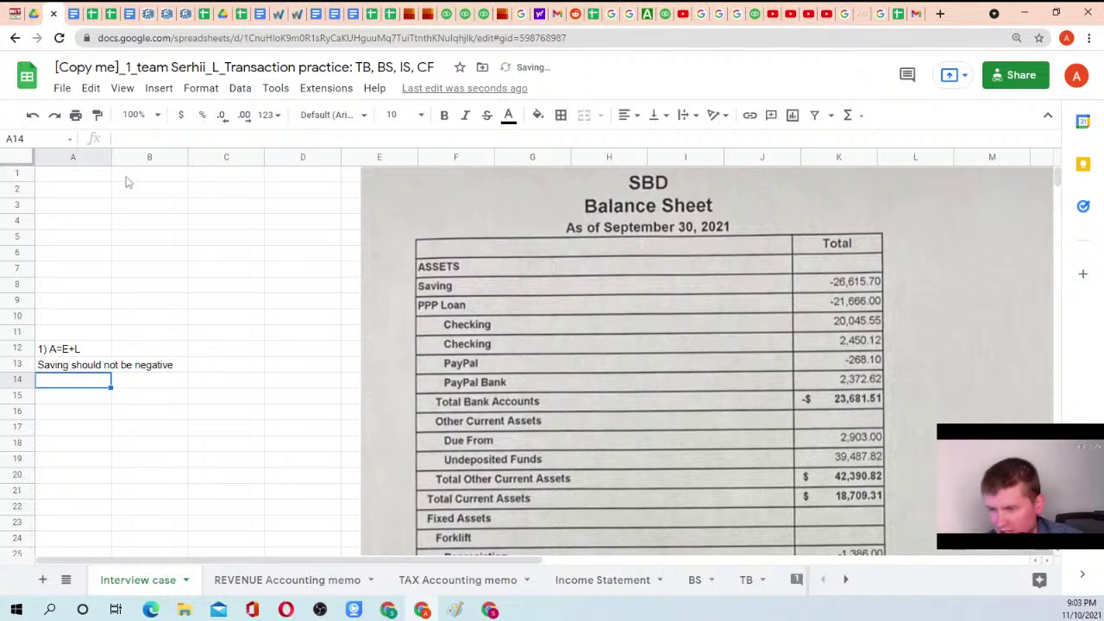
Widen column A to about twice its width to fit the notes, and shift the balance sheet image slightly within row 1
drag(110, 164, 188, 164)
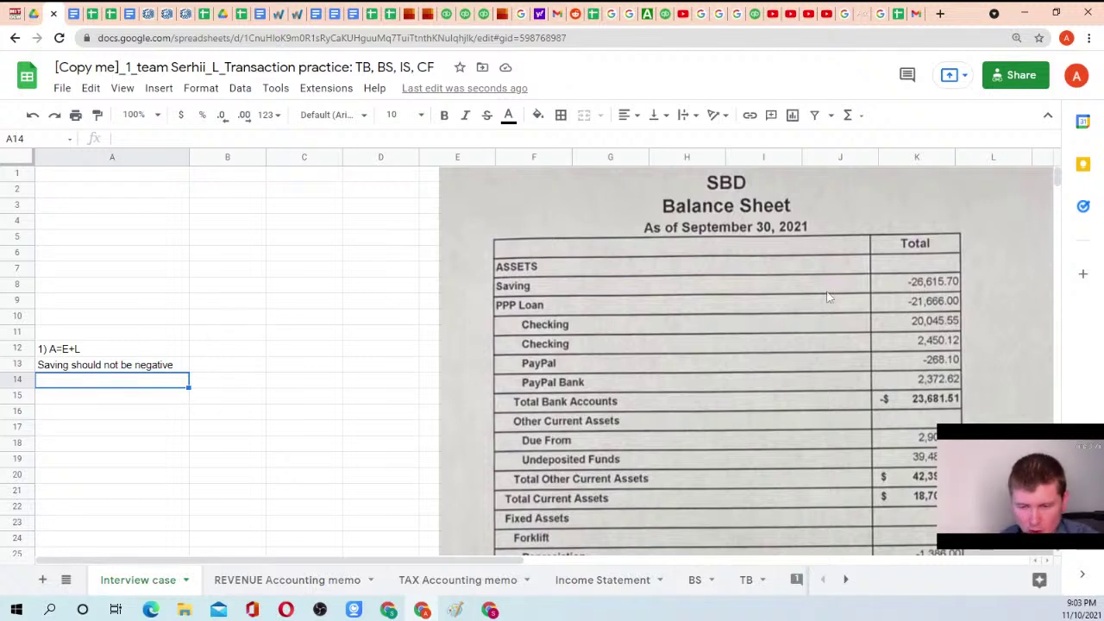
click(580, 305)
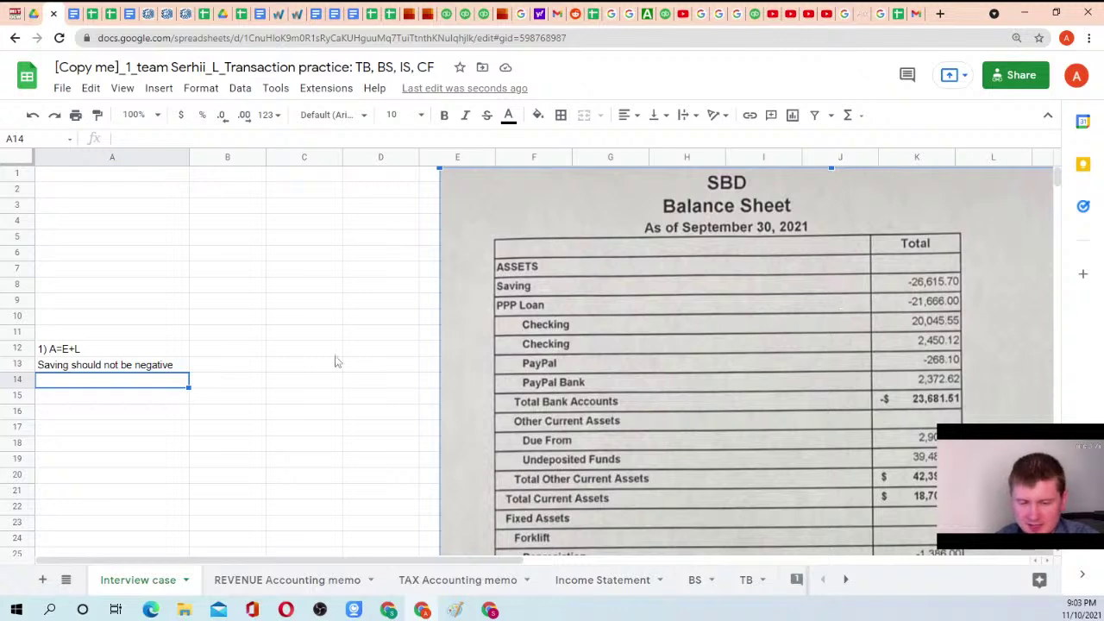
key(Down)
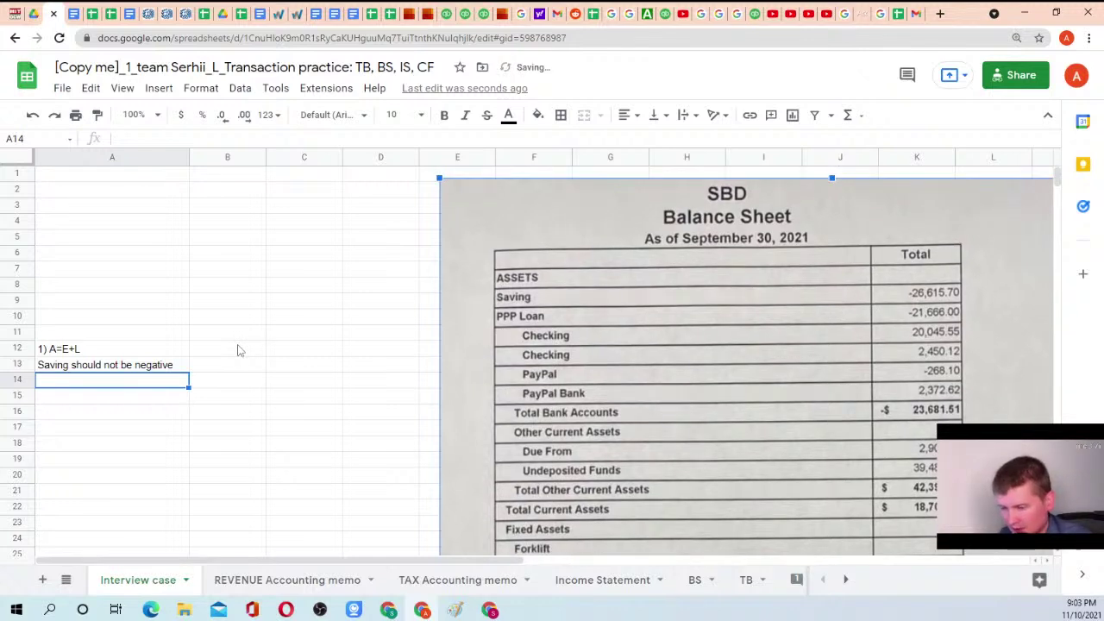
drag(557, 285, 554, 277)
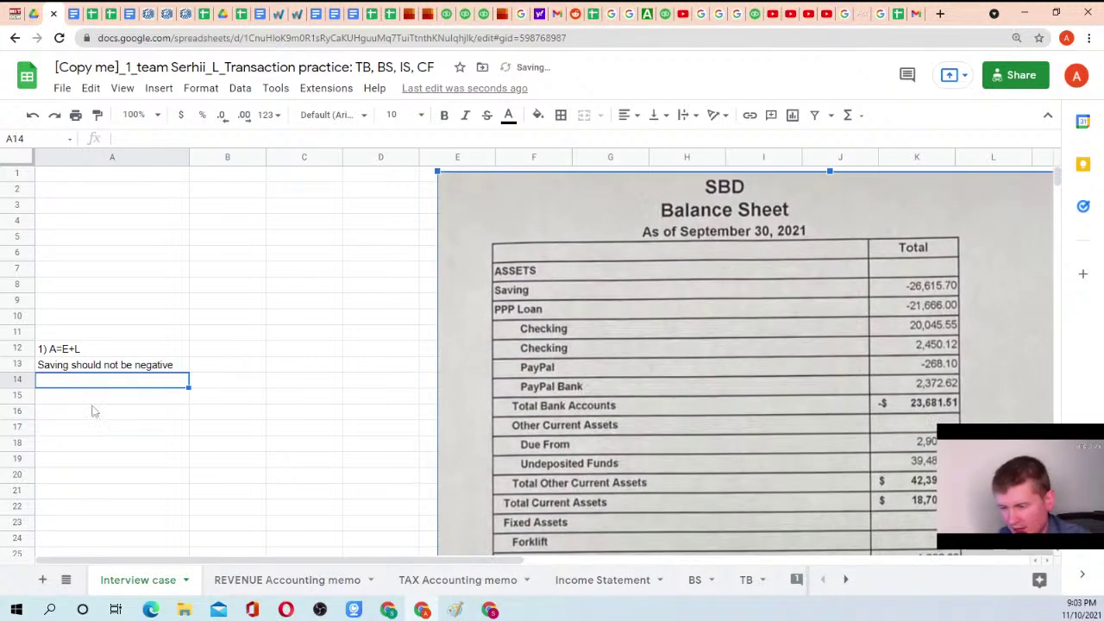
Enter the note "PPP Loan should not be negative" in cell A15
click(89, 402)
text(PPP L)
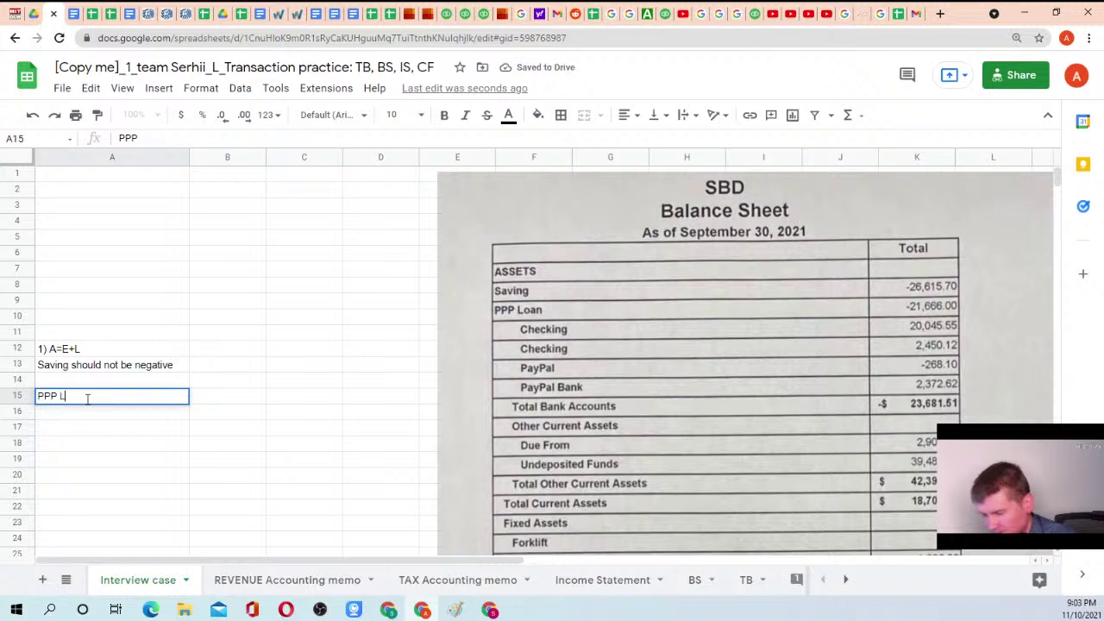
text(oan should not)
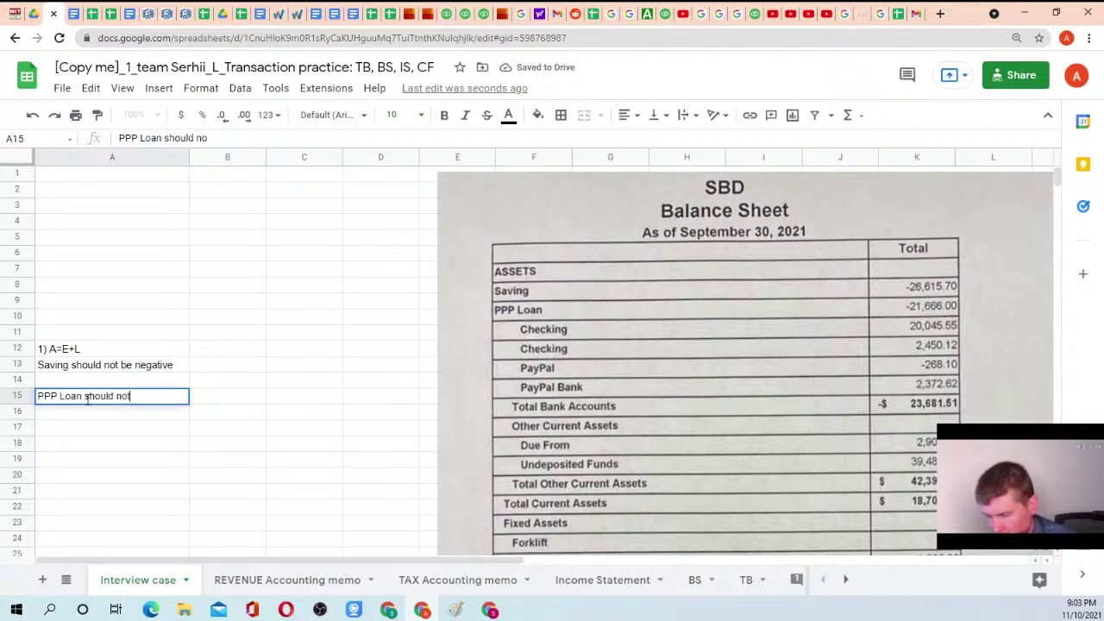
text( be negative)
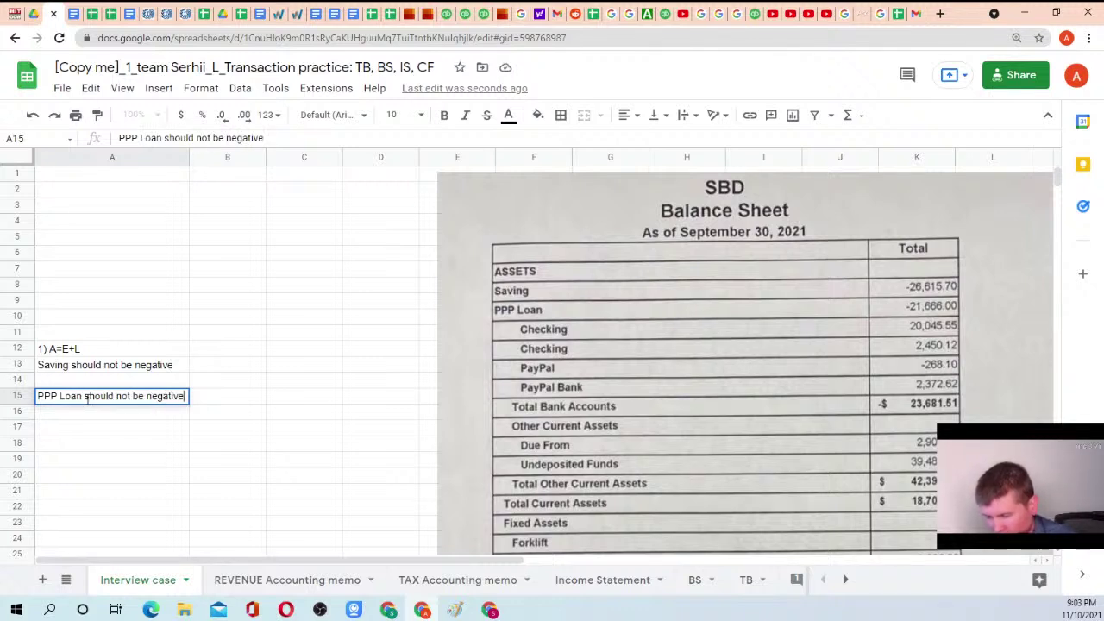
key(Return)
Enter the note "Paypal witing cash should not be negative" in cell A17
key(Down)
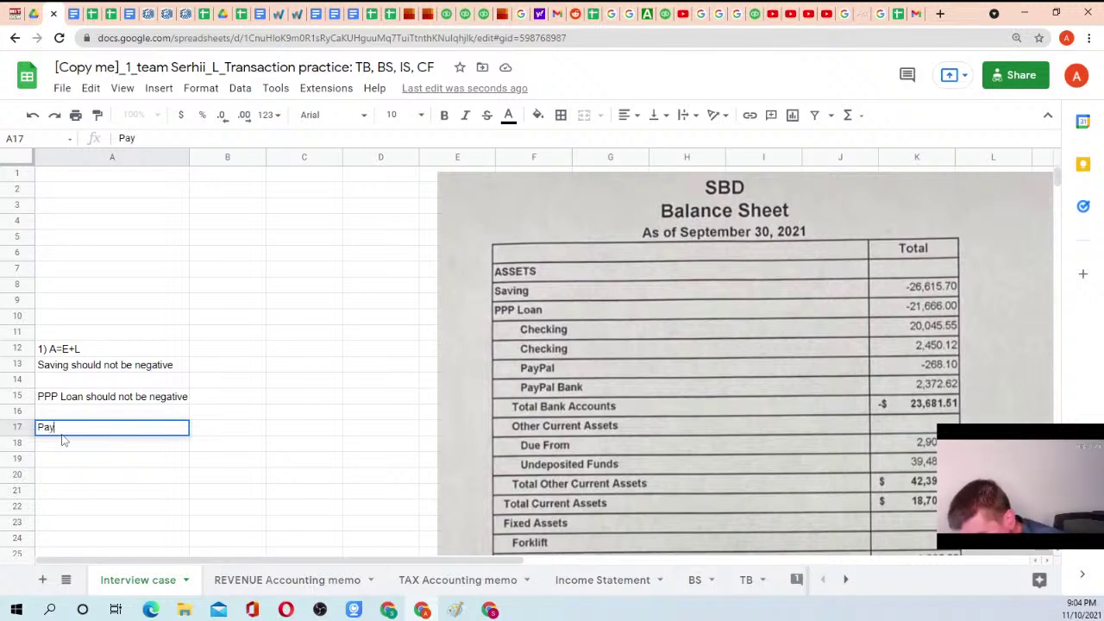
text(pal witing )
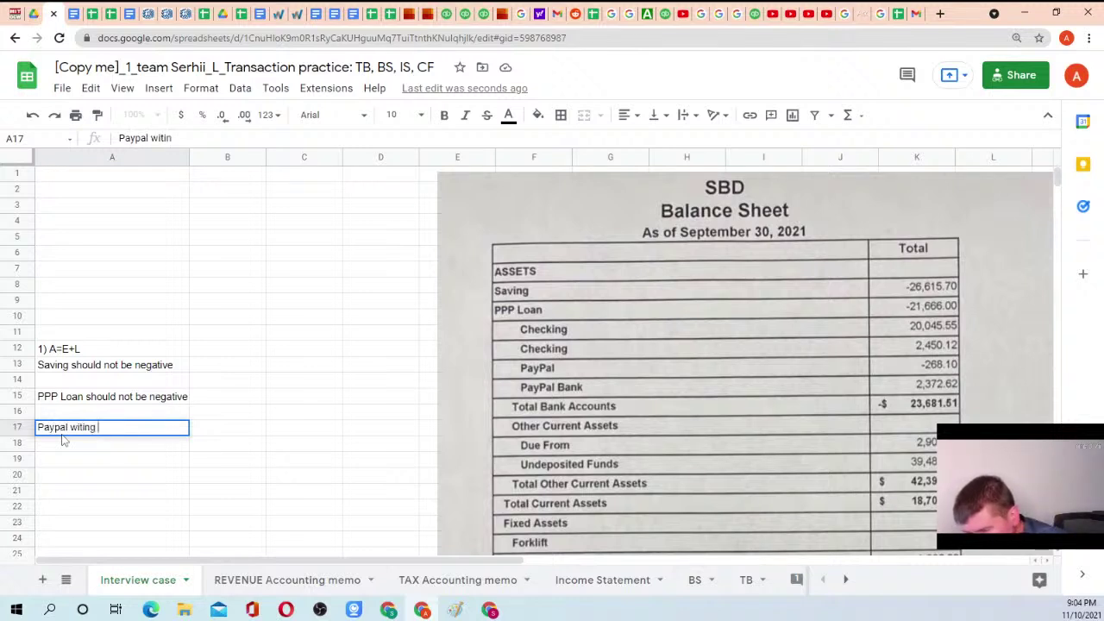
text(cash should n)
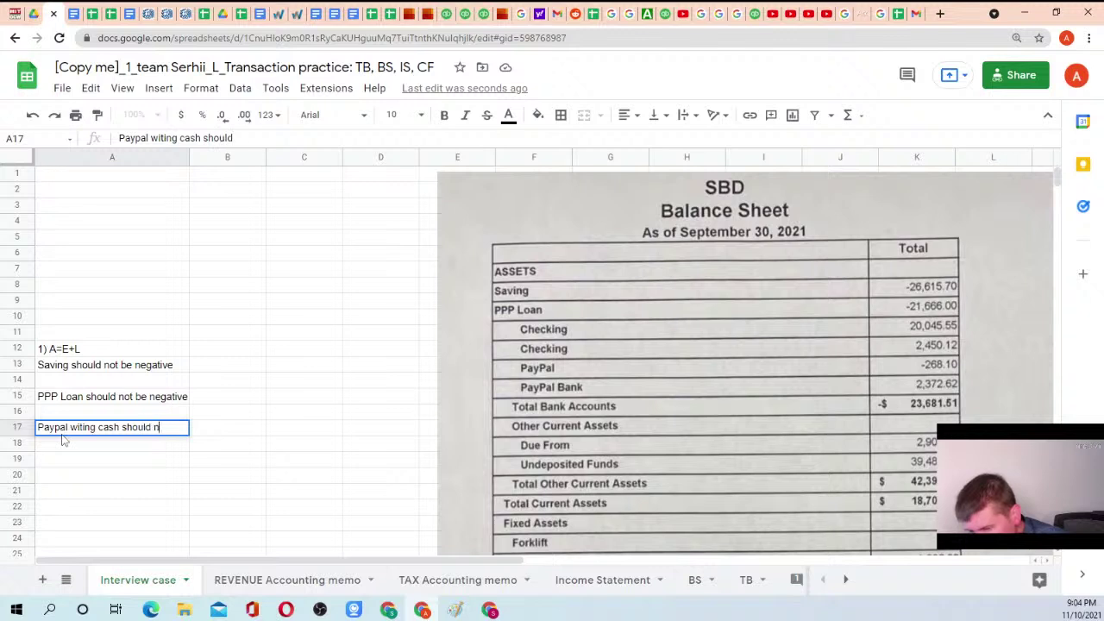
text(ot be negative)
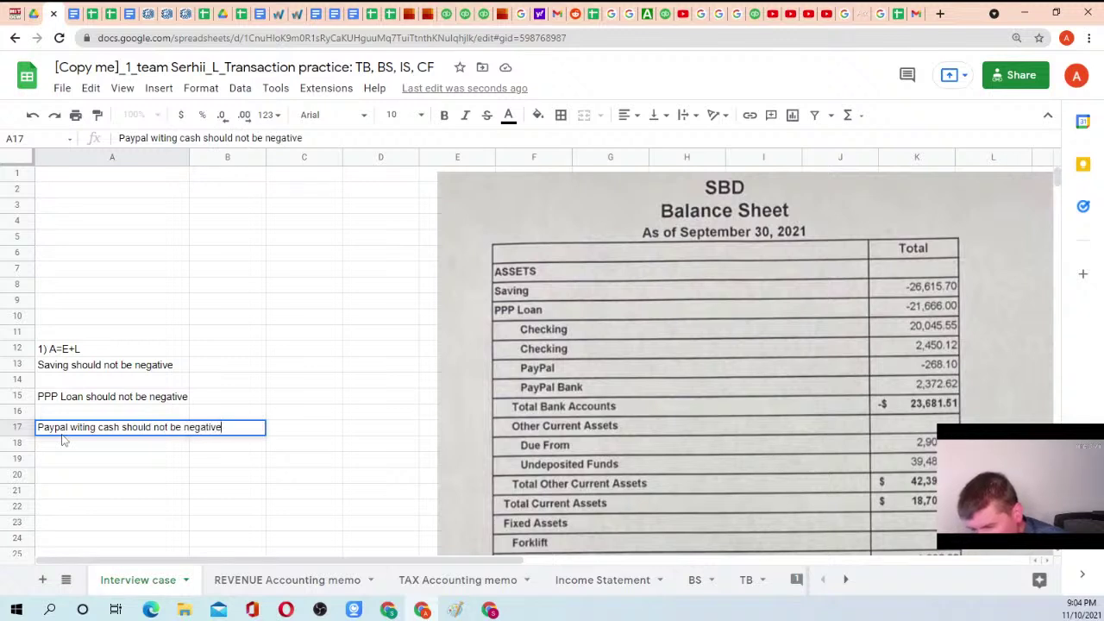
key(Return)
key(Return)
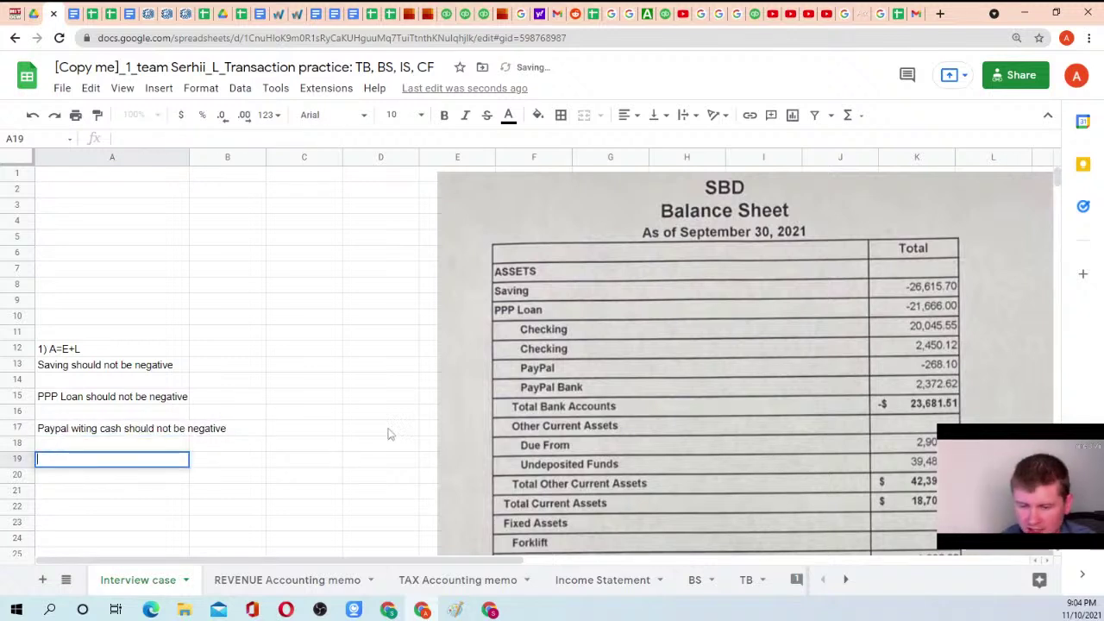
Review the bank account, other current asset and fixed asset lines on the balance sheet, with cell A19 selected
click(579, 365)
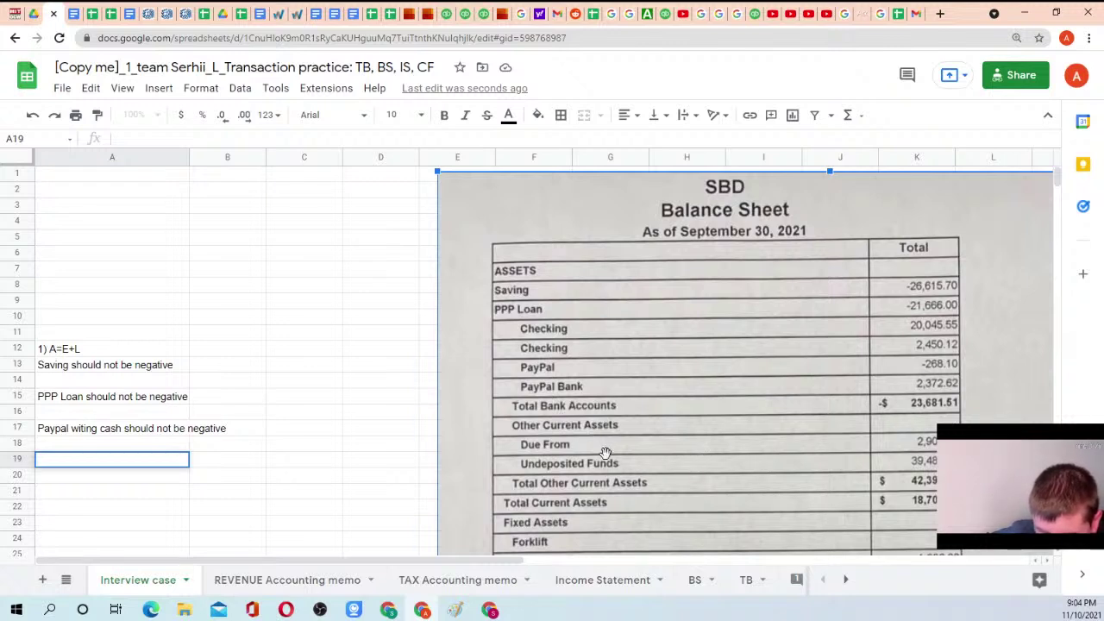
scroll(899, 443, down, 1)
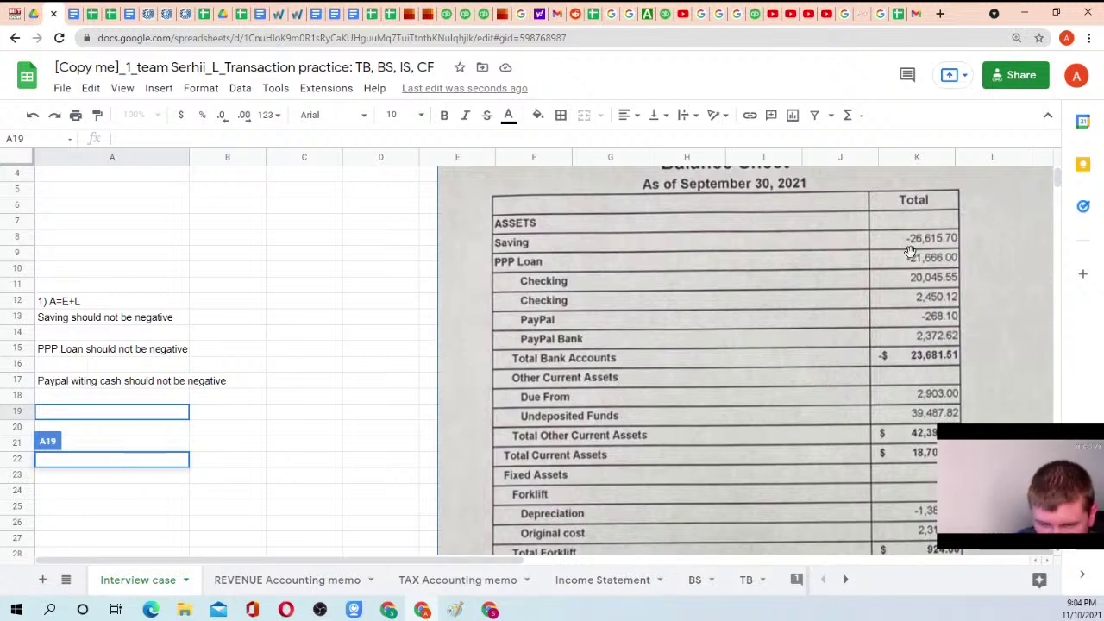
scroll(791, 328, up, 2)
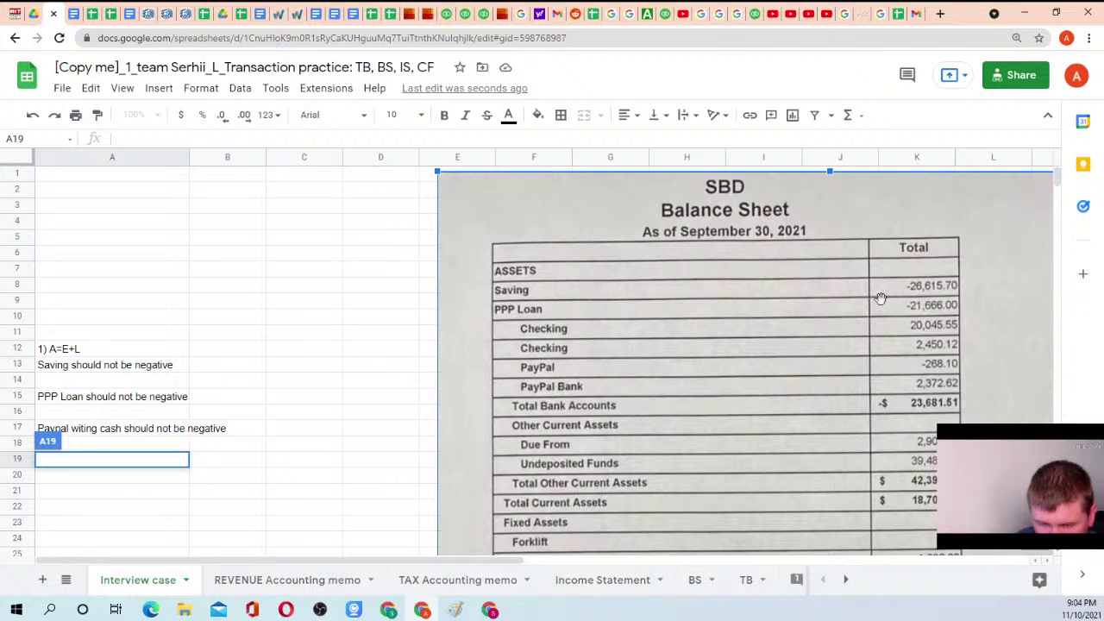
scroll(904, 468, down, 1)
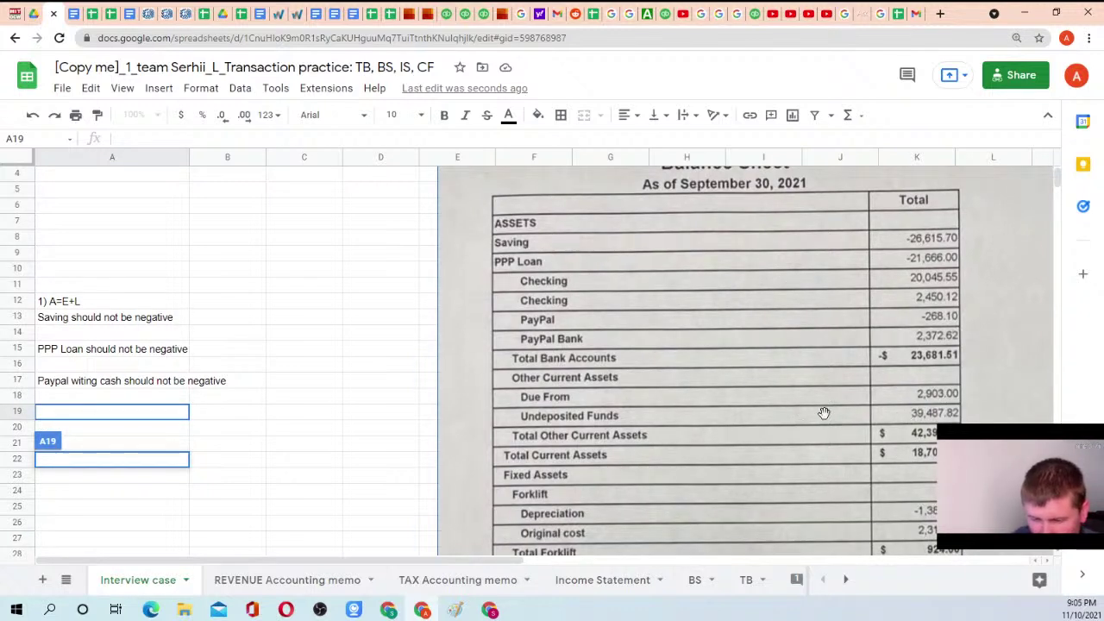
click(106, 412)
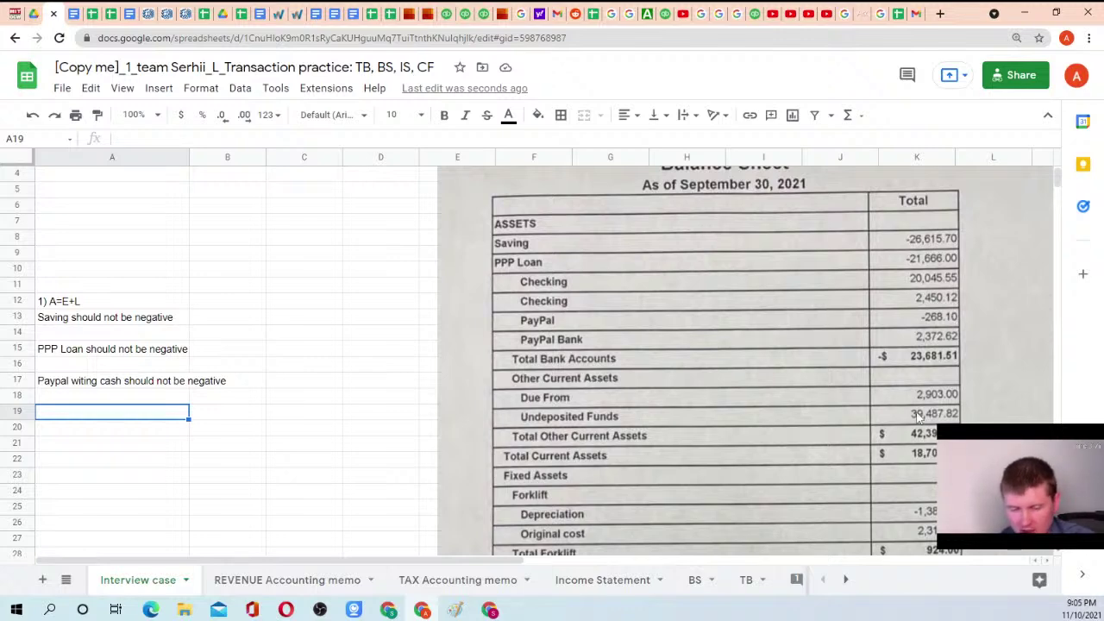
scroll(913, 427, down, 5)
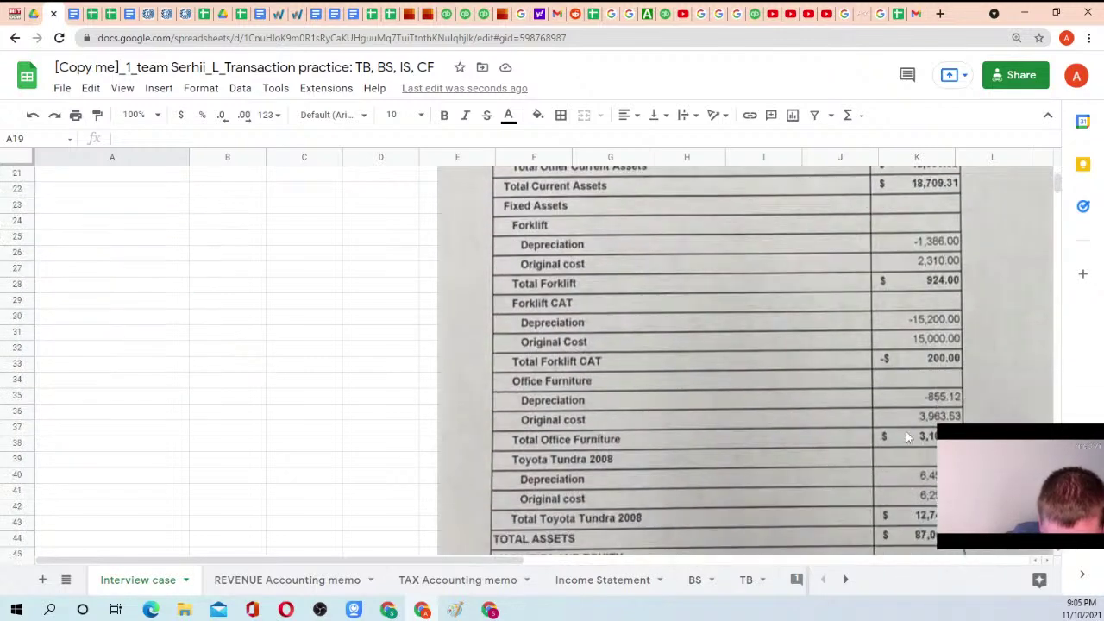
scroll(917, 431, up, 1)
scroll(918, 375, up, 2)
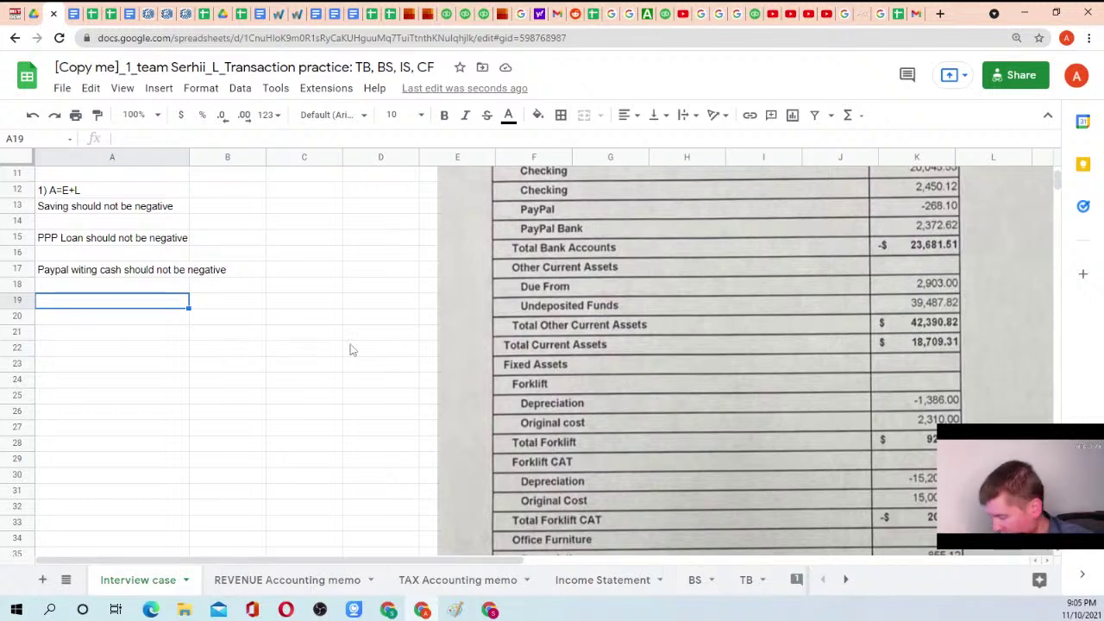
Enter the note "Undeposited funds account is too high" in cell A19
text(Undepo)
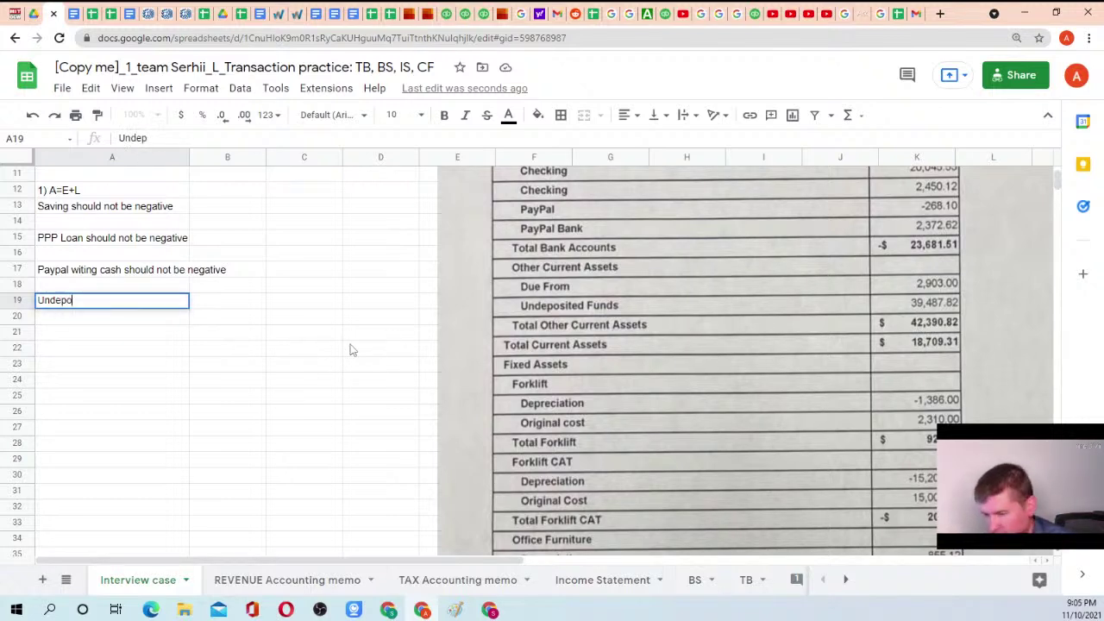
text(sited funds)
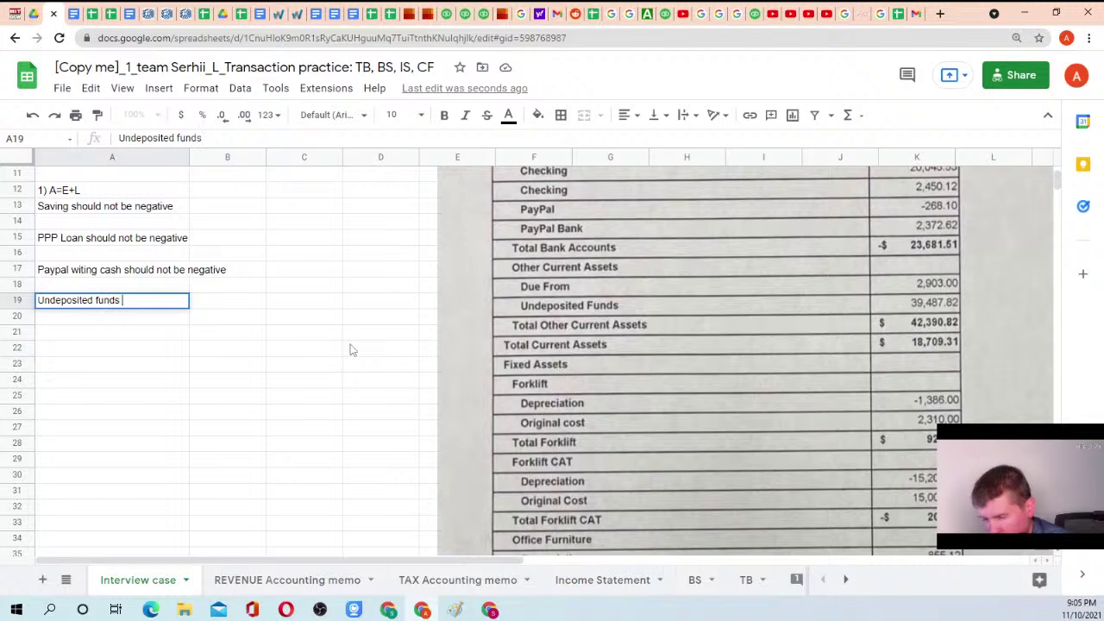
text( account is to)
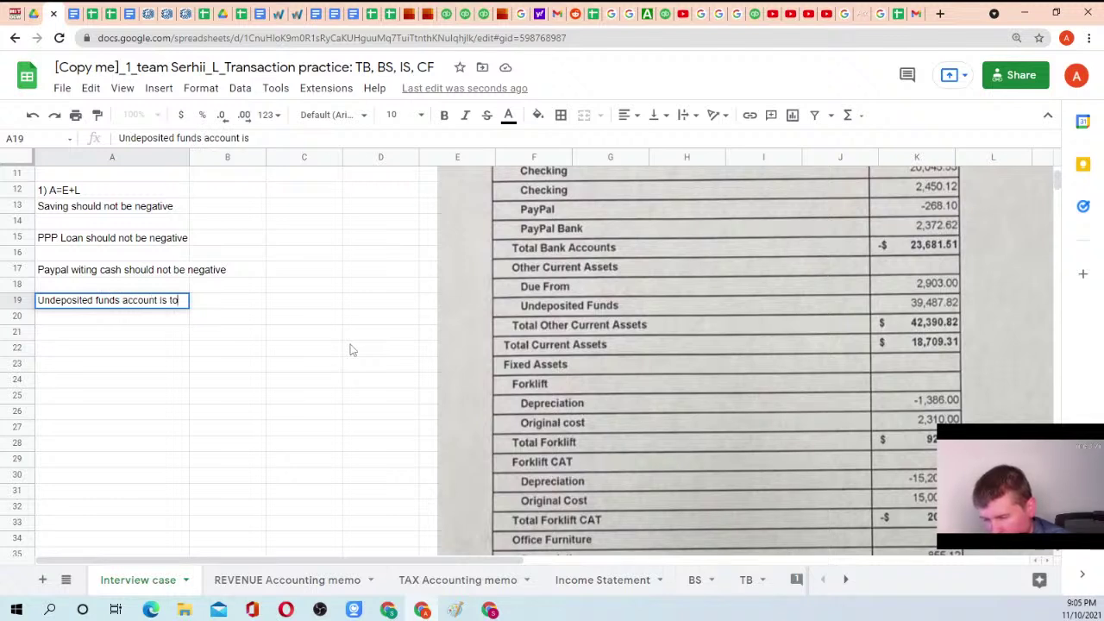
text(o high)
key(Return)
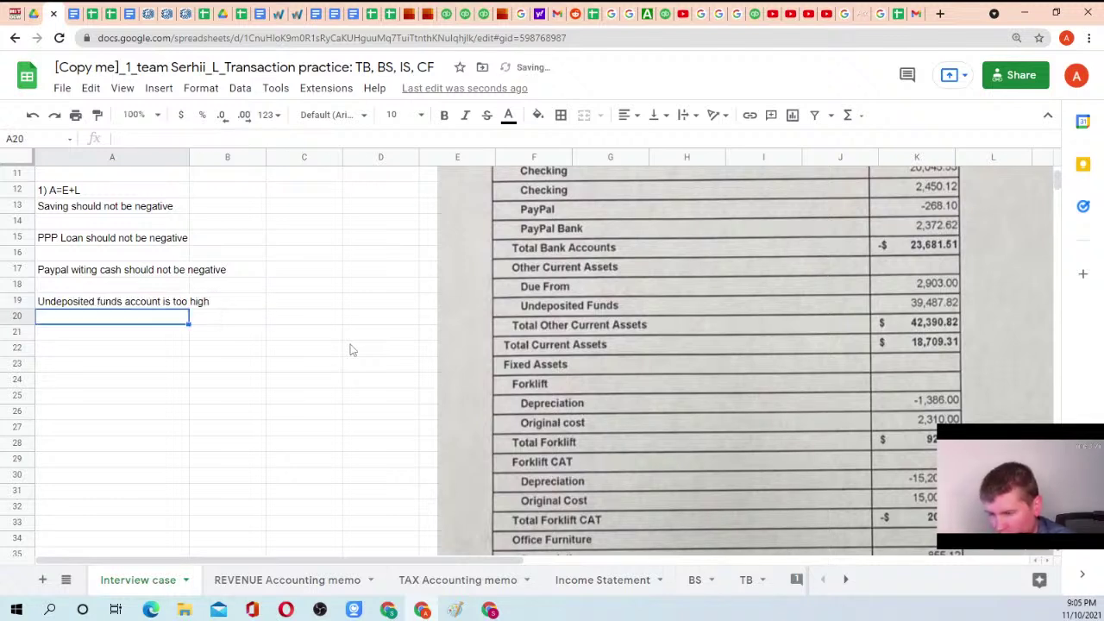
key(Down)
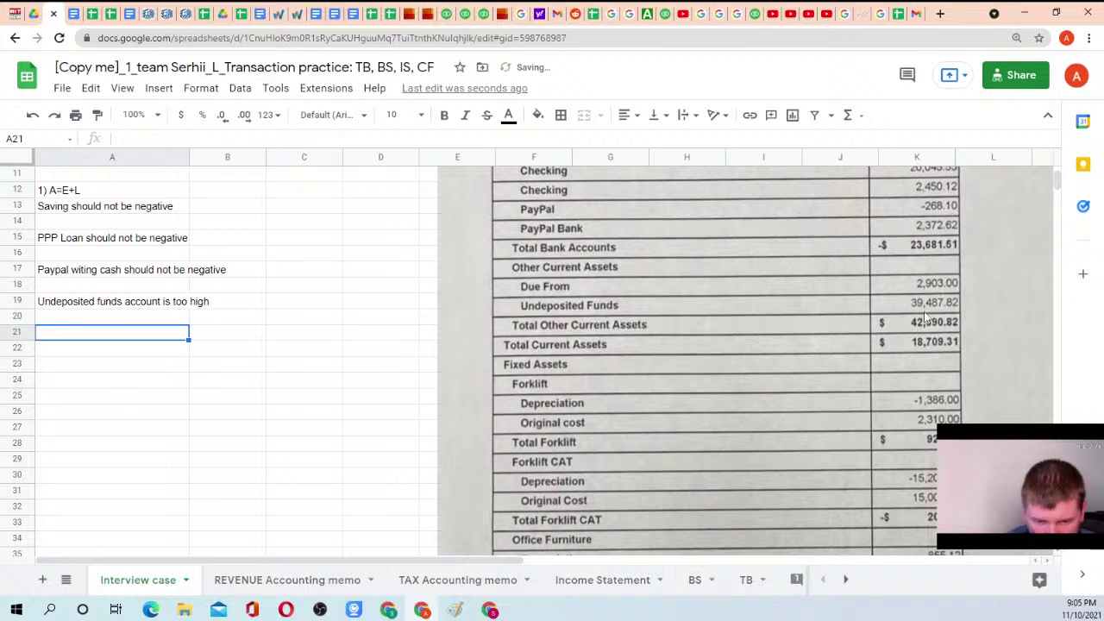
Review the current asset lines again and enter the note "Due from - name is not clear." in cell A21
scroll(409, 345, up, 3)
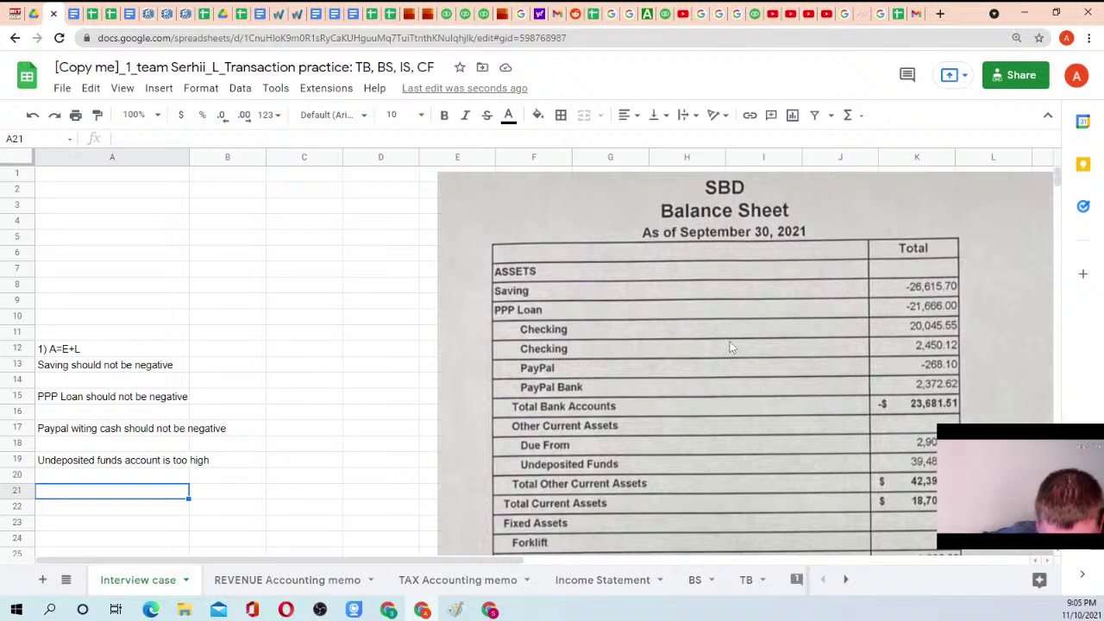
scroll(730, 348, down, 3)
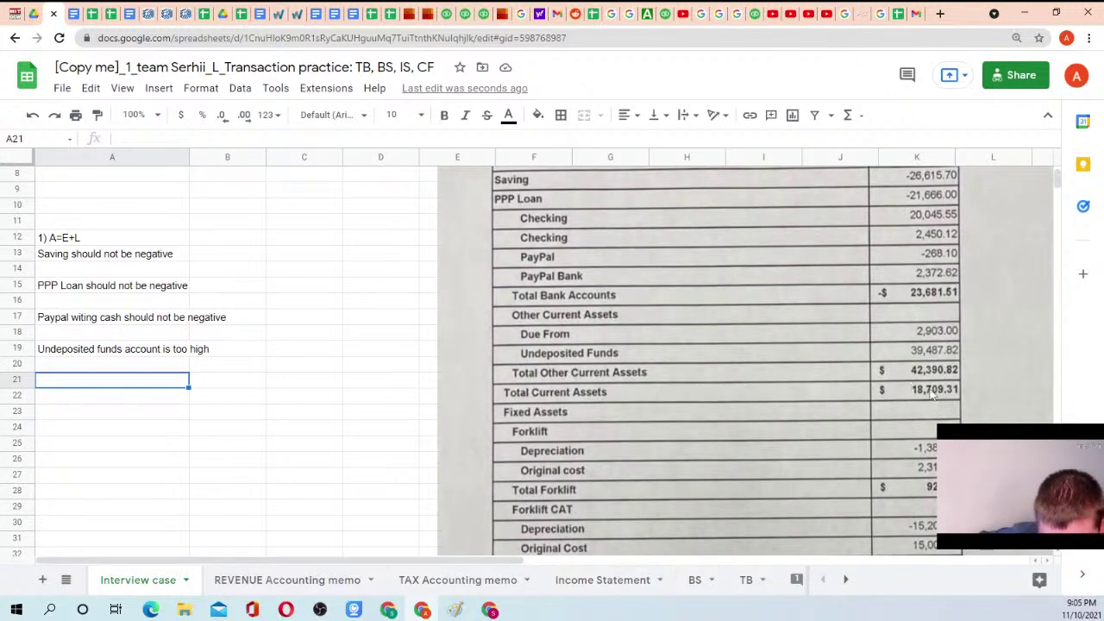
click(533, 335)
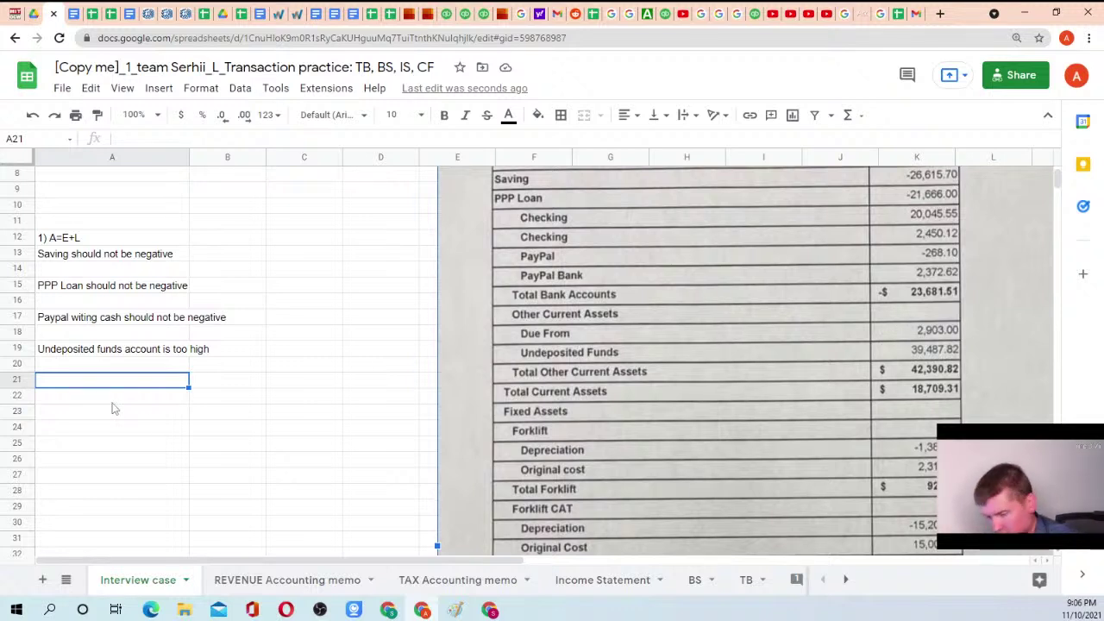
key(Escape)
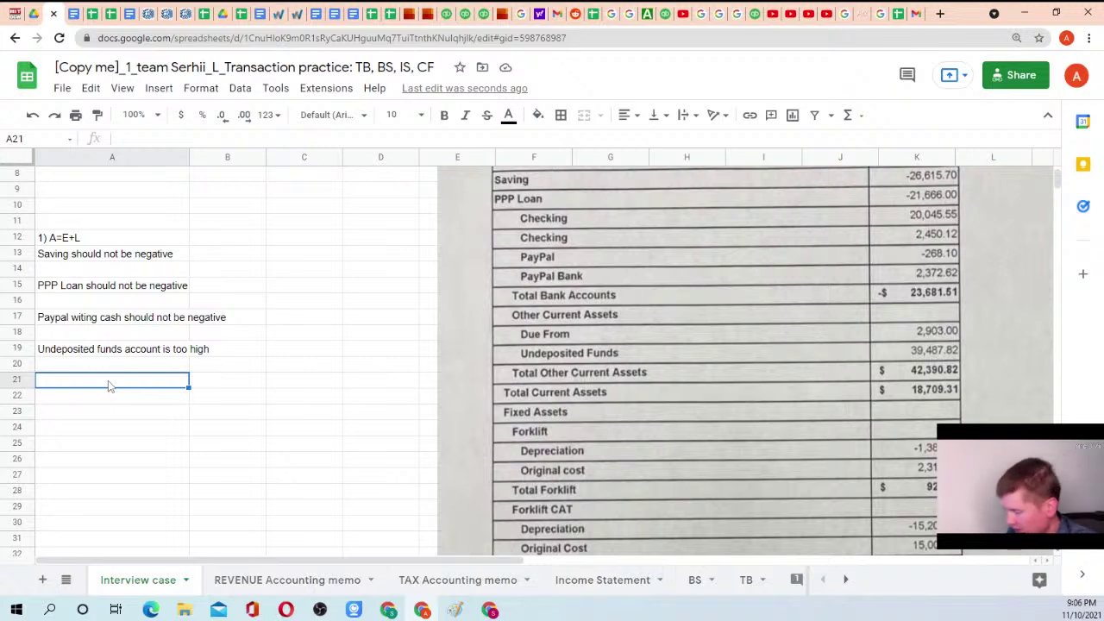
text(Due fro)
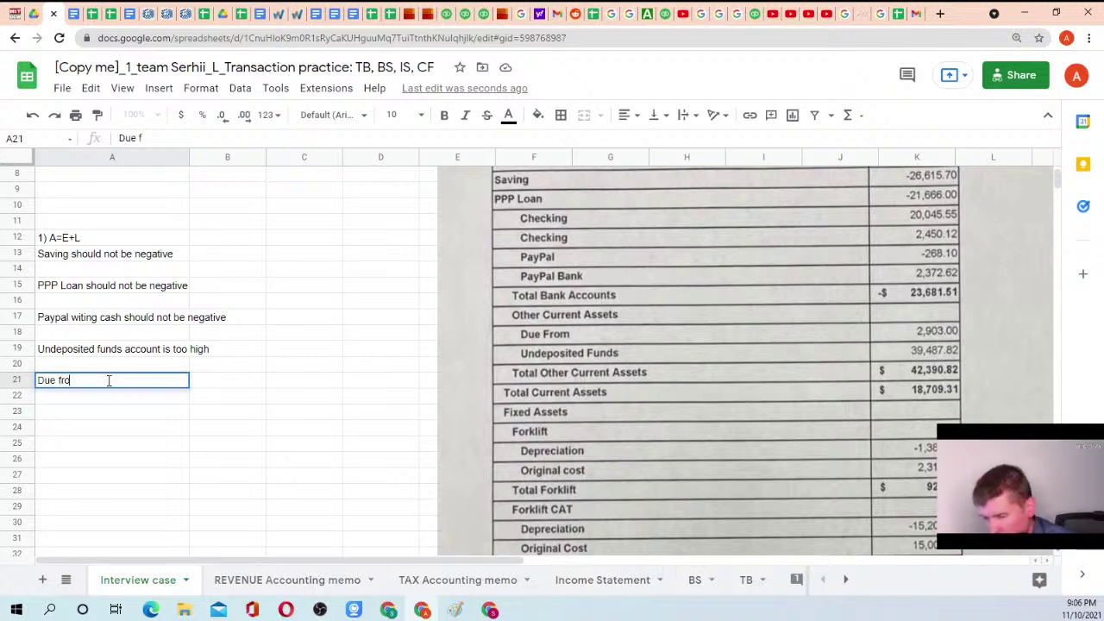
text(m - name i)
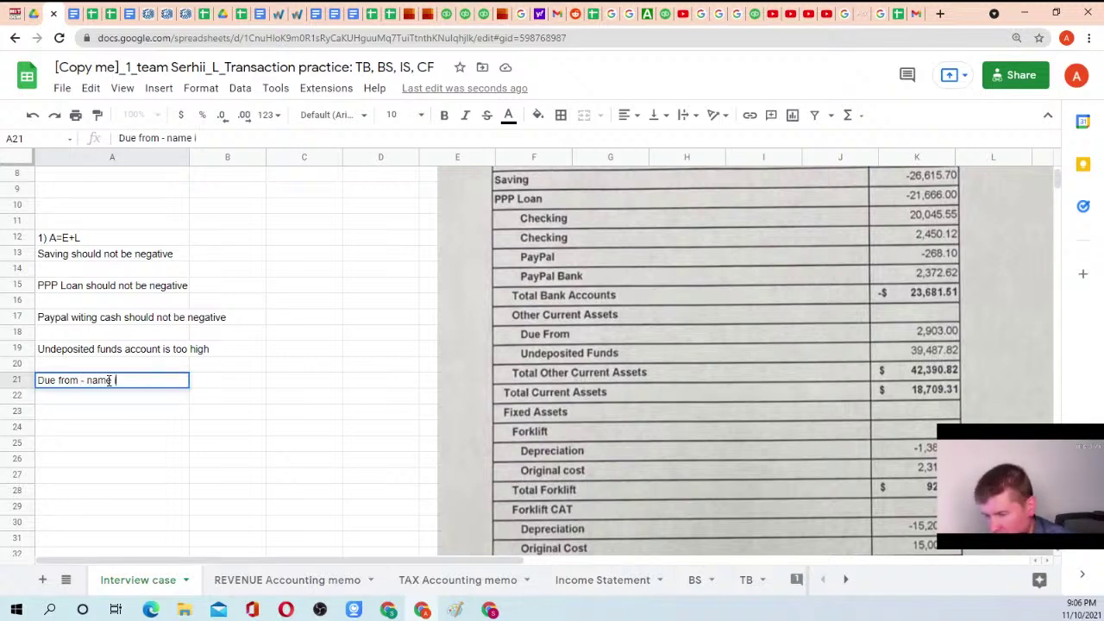
text(s not clear.)
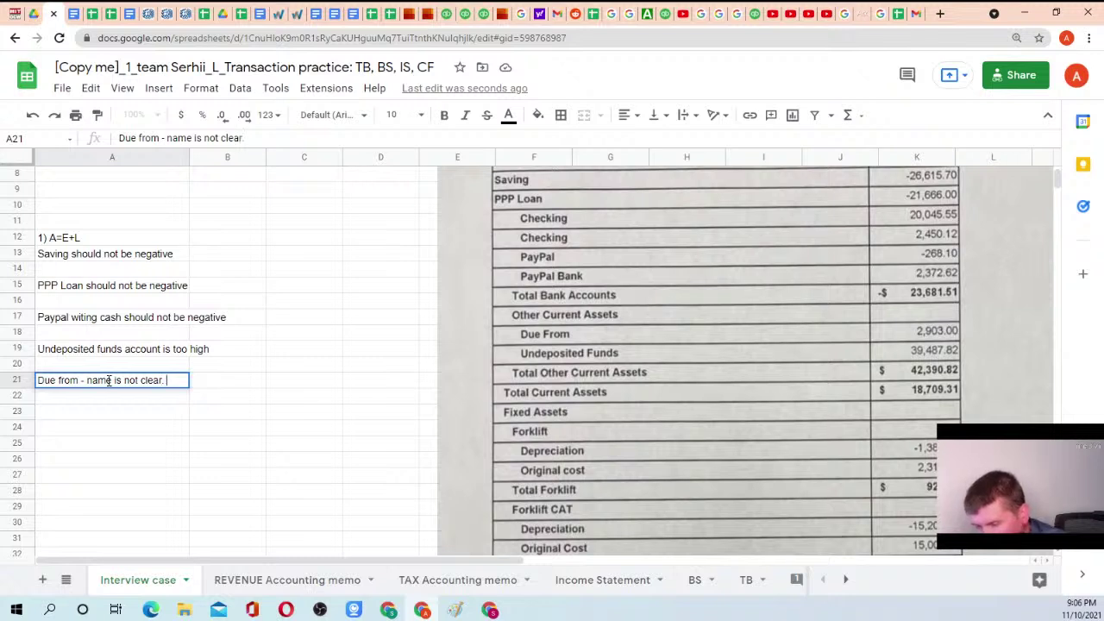
key(Return)
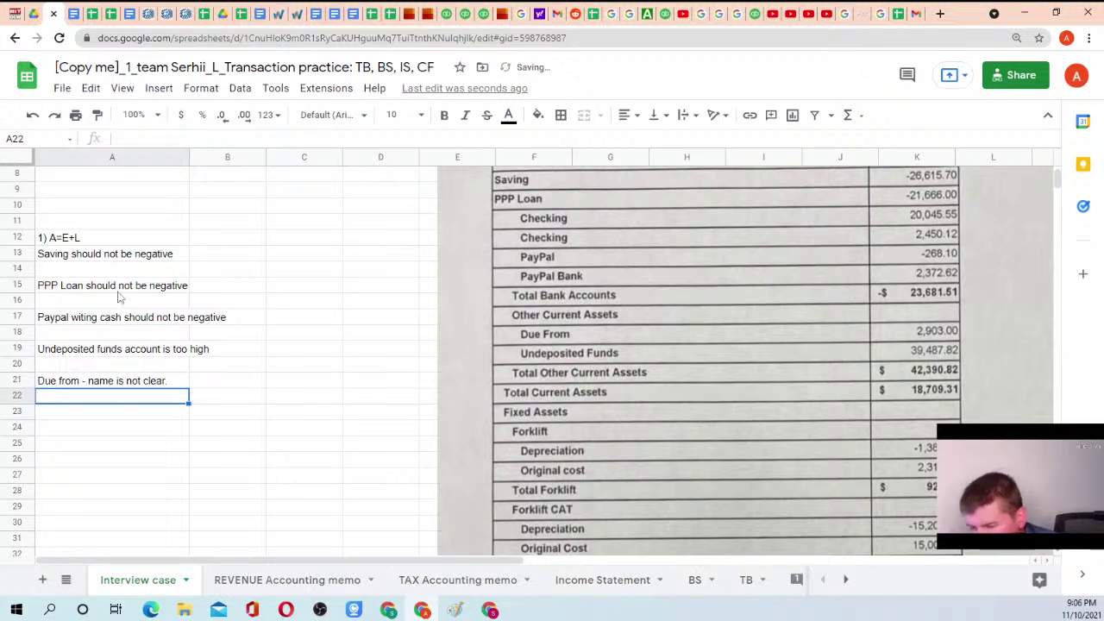
Extend the PPP Loan note in cell A15 with ", also it is not clear, if it is checking or liability account"
click(117, 288)
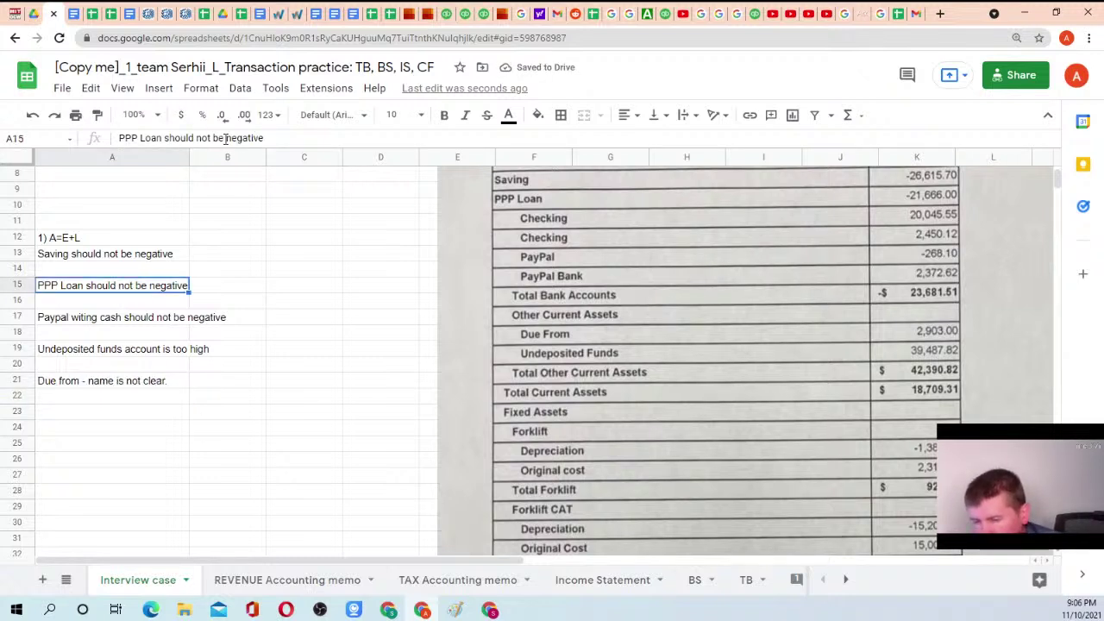
click(268, 137)
text(, a)
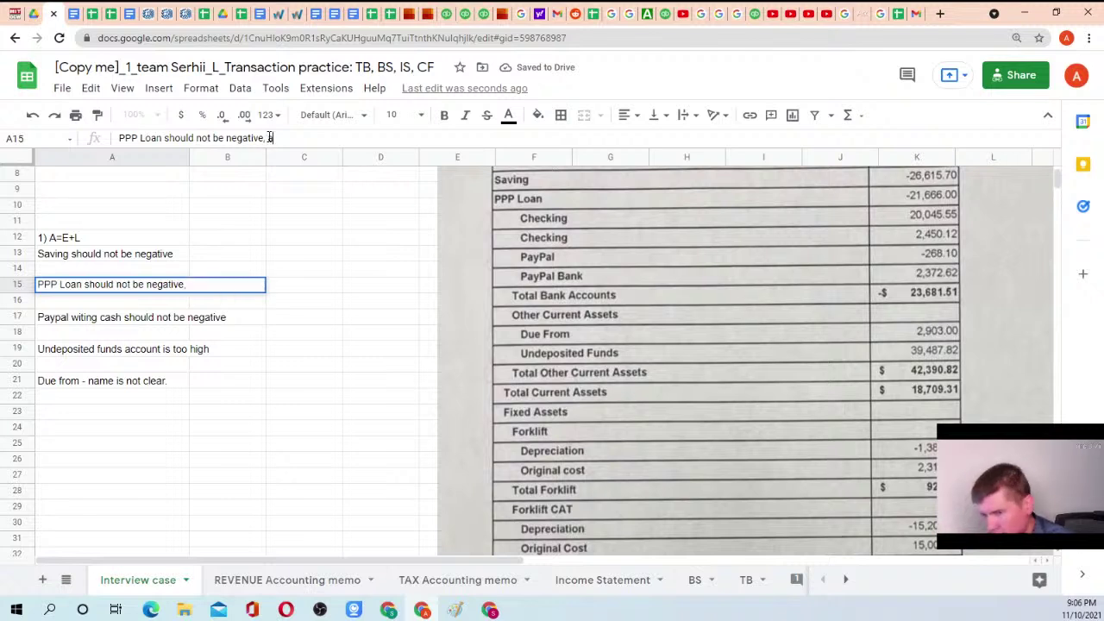
text(lso it)
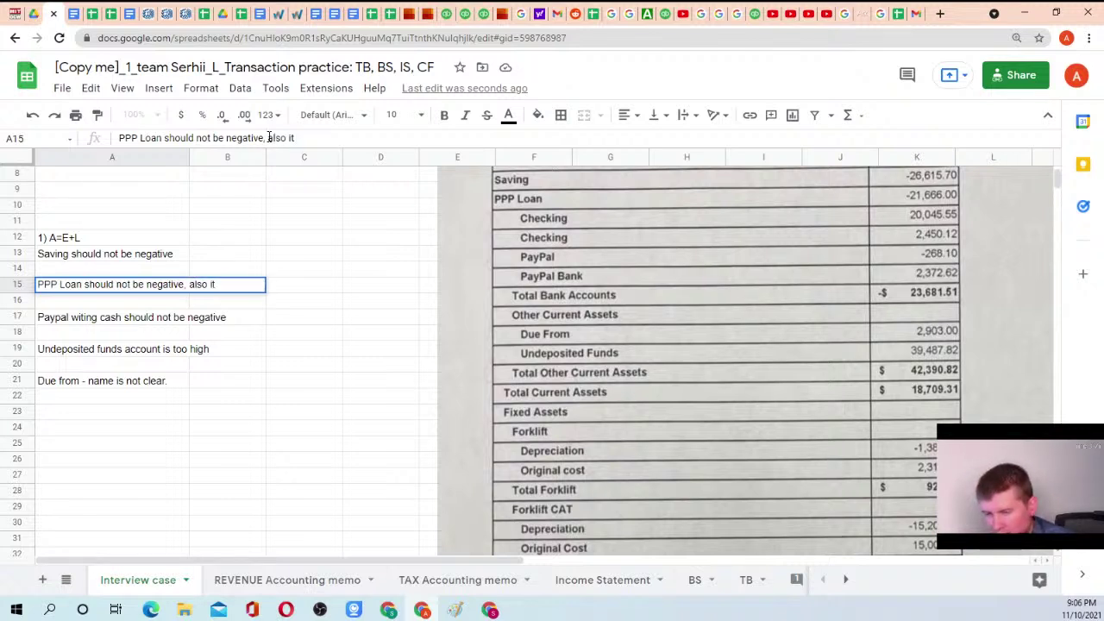
text( is not clear,)
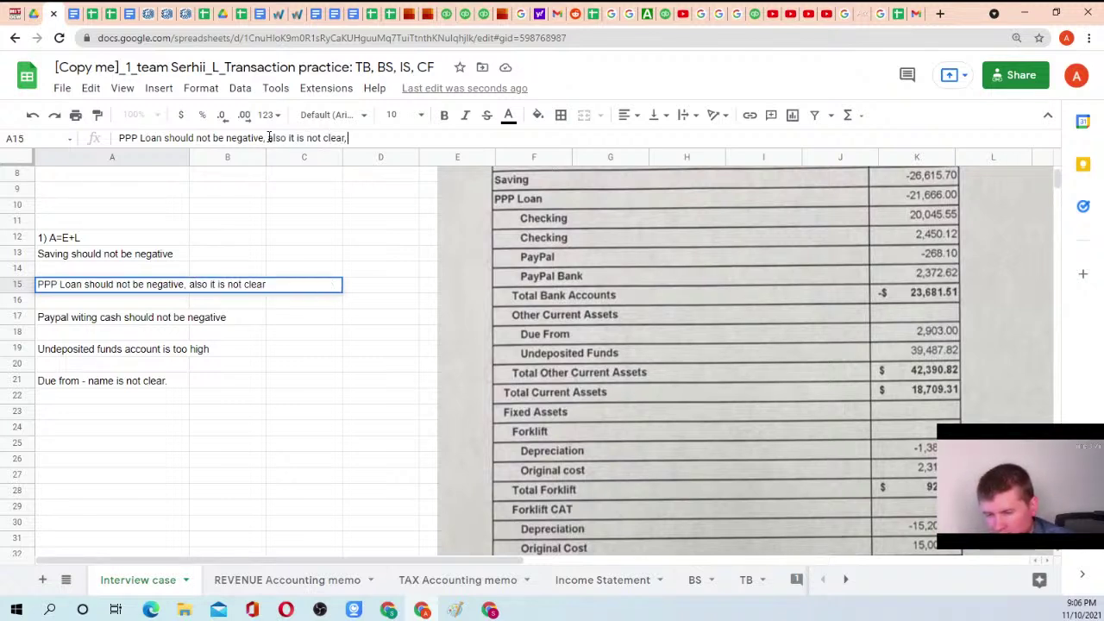
text( if it is checki)
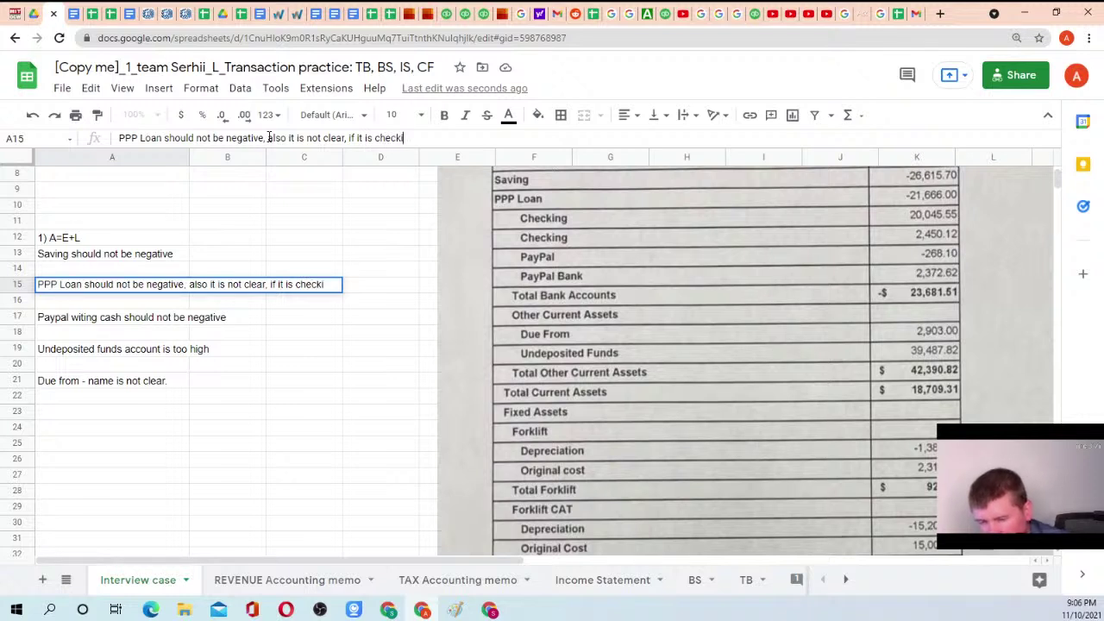
text(ng or liabili)
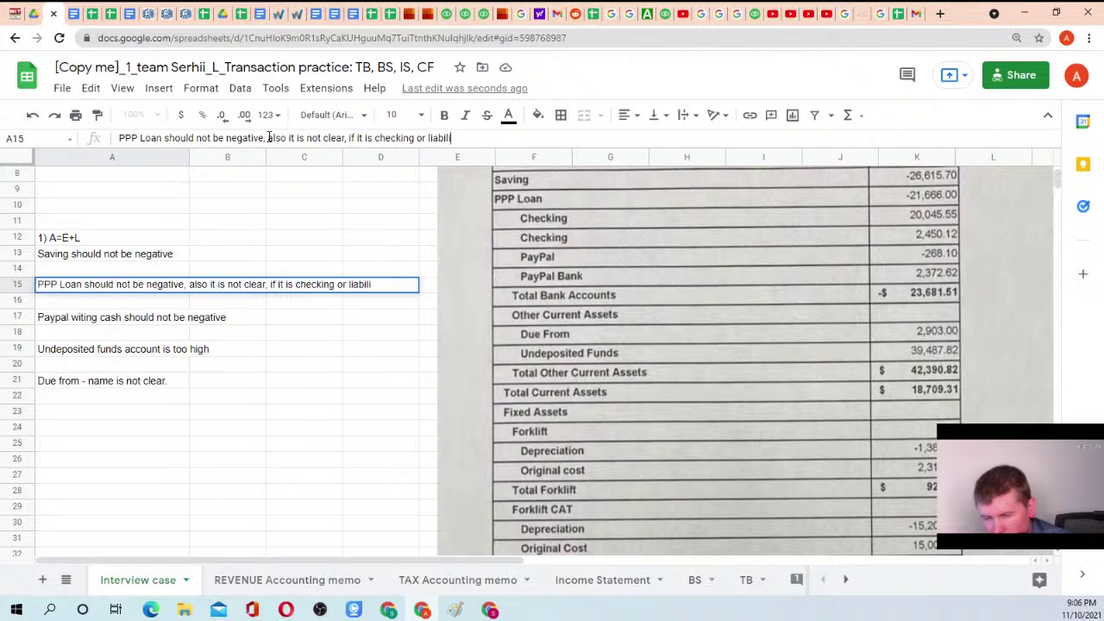
text(ty account)
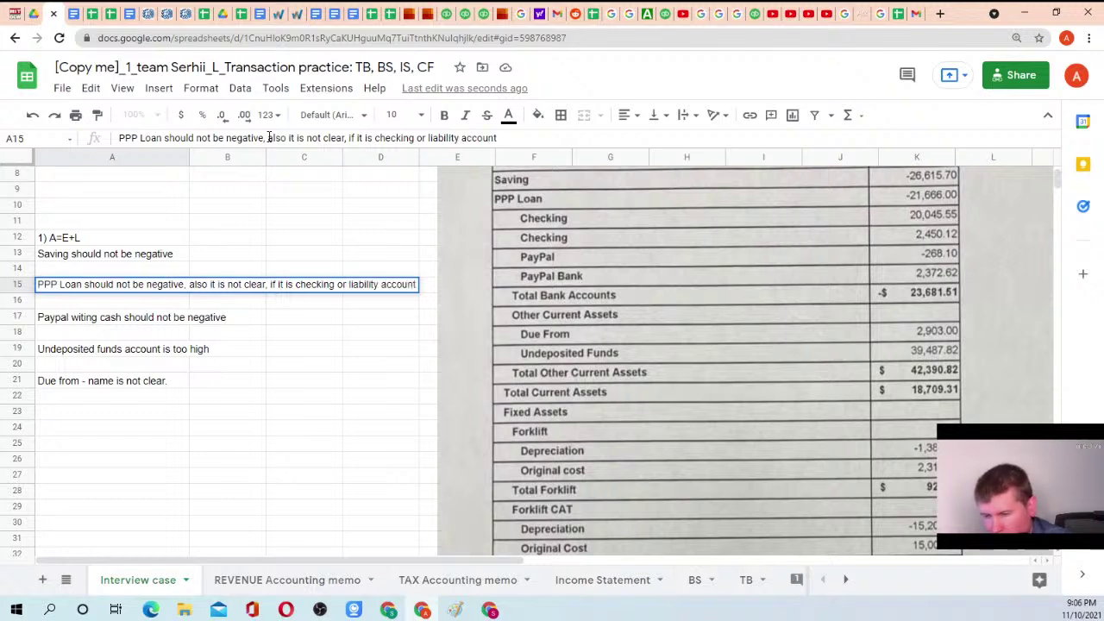
key(Return)
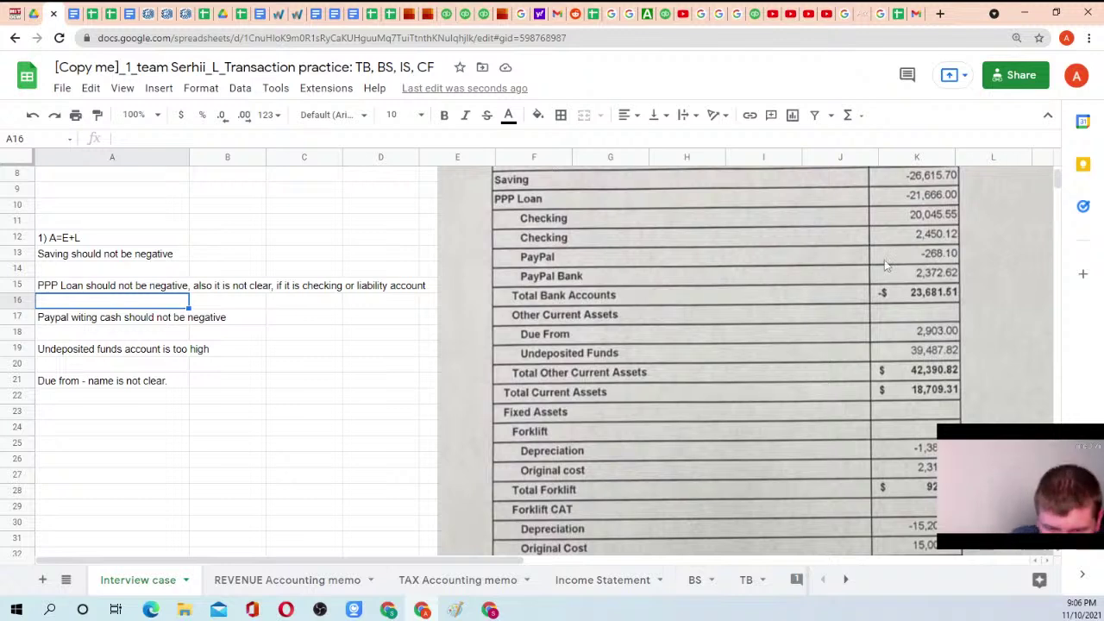
Review the forklift lines under fixed assets and enter the note "Forklift = CAT - NBV should not be negative" in cell A23
scroll(775, 385, down, 1)
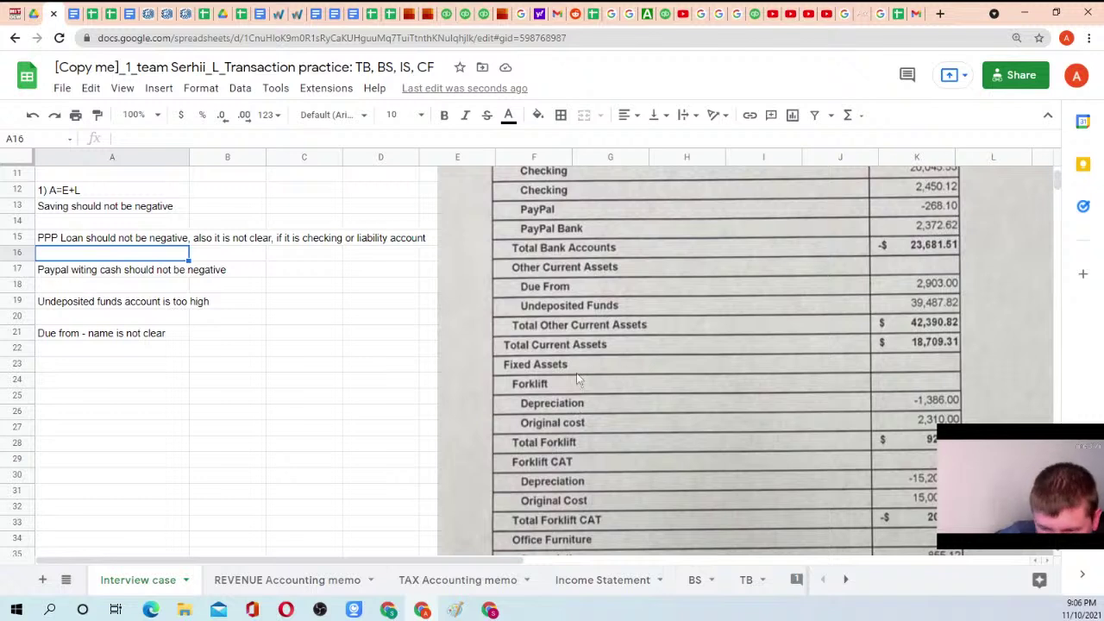
scroll(576, 376, down, 1)
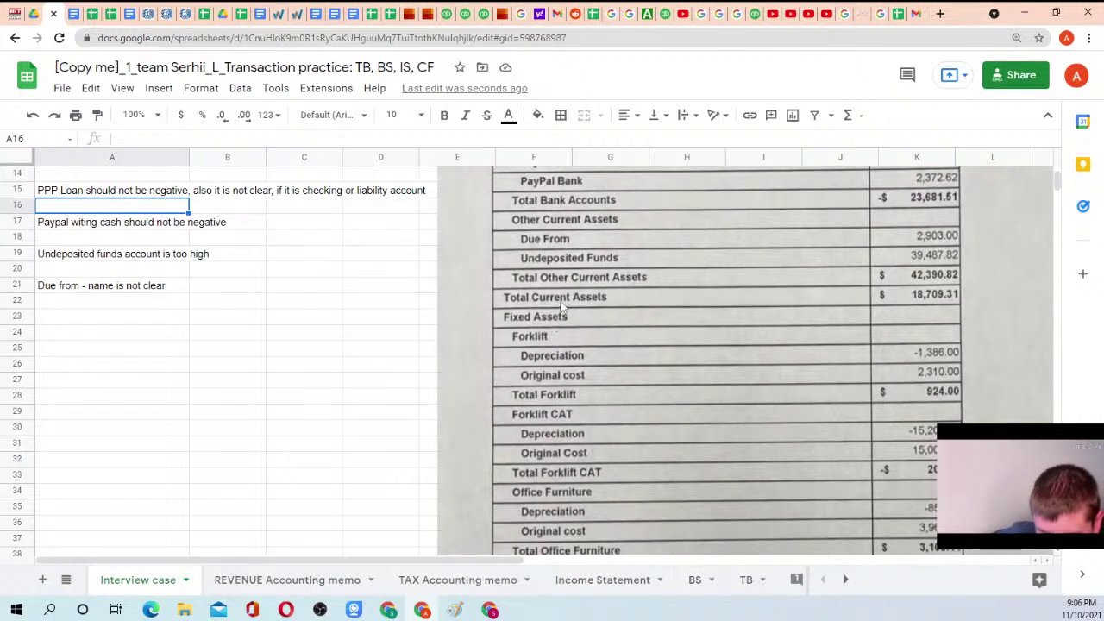
scroll(571, 317, down, 1)
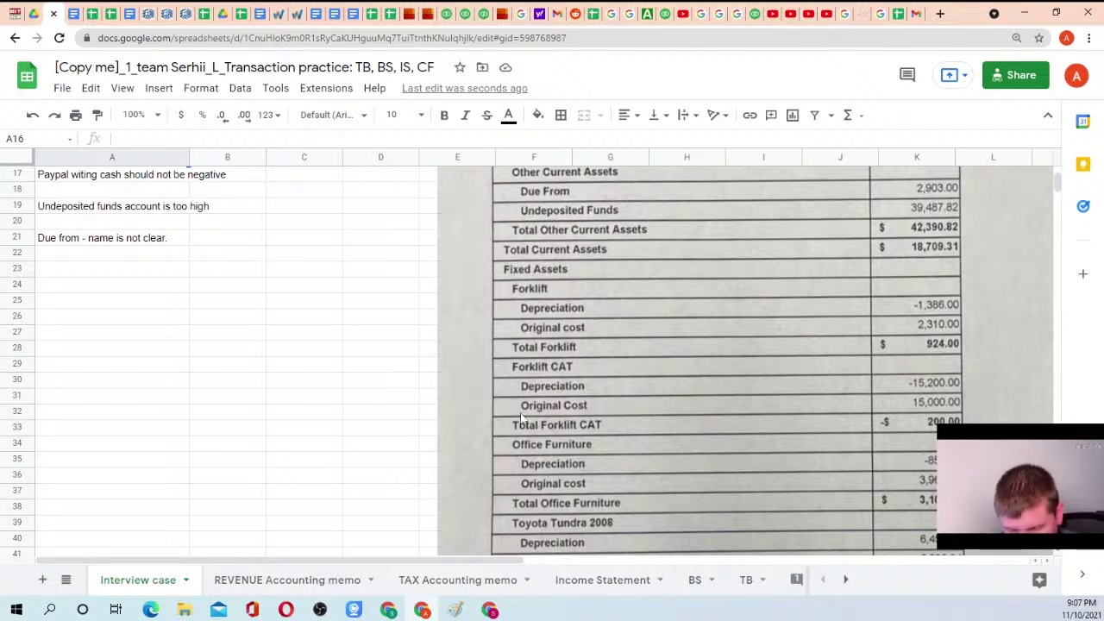
scroll(525, 408, down, 1)
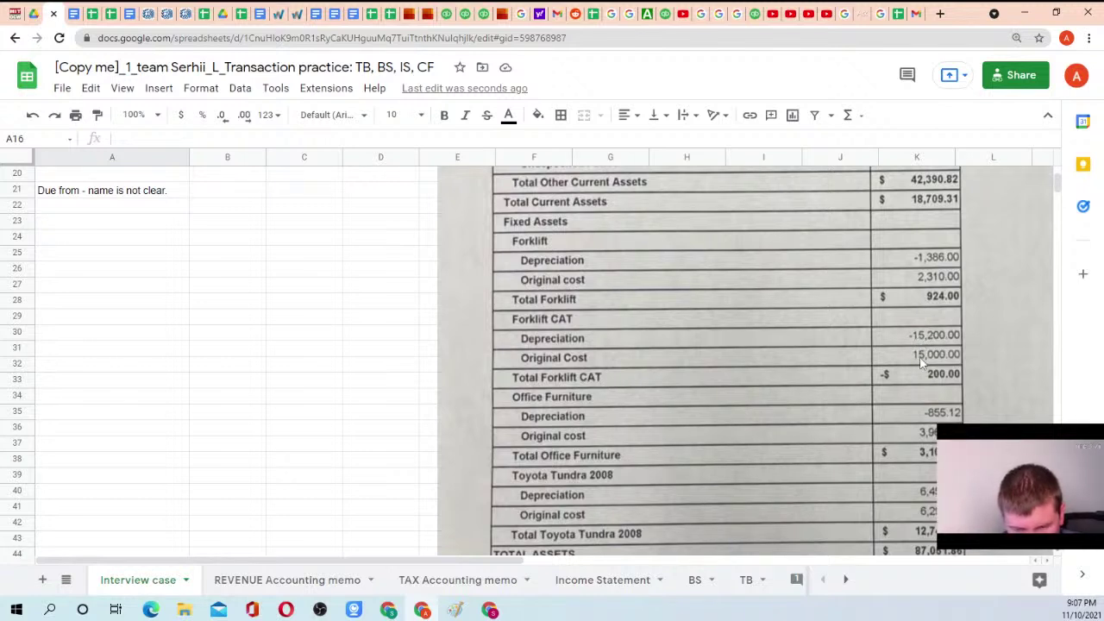
scroll(107, 289, up, 2)
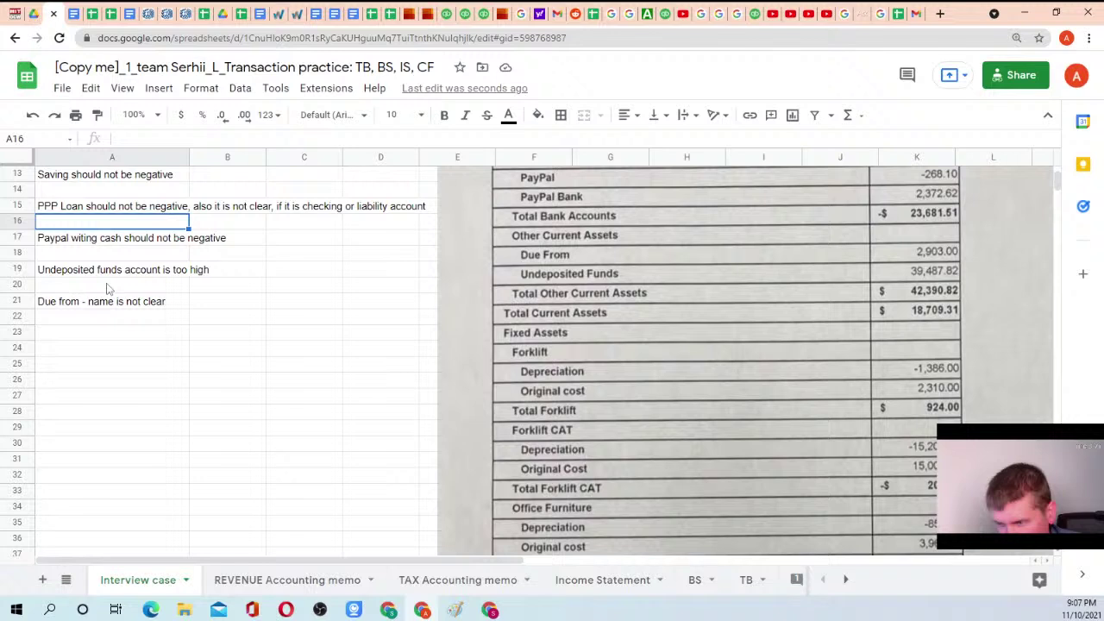
click(78, 331)
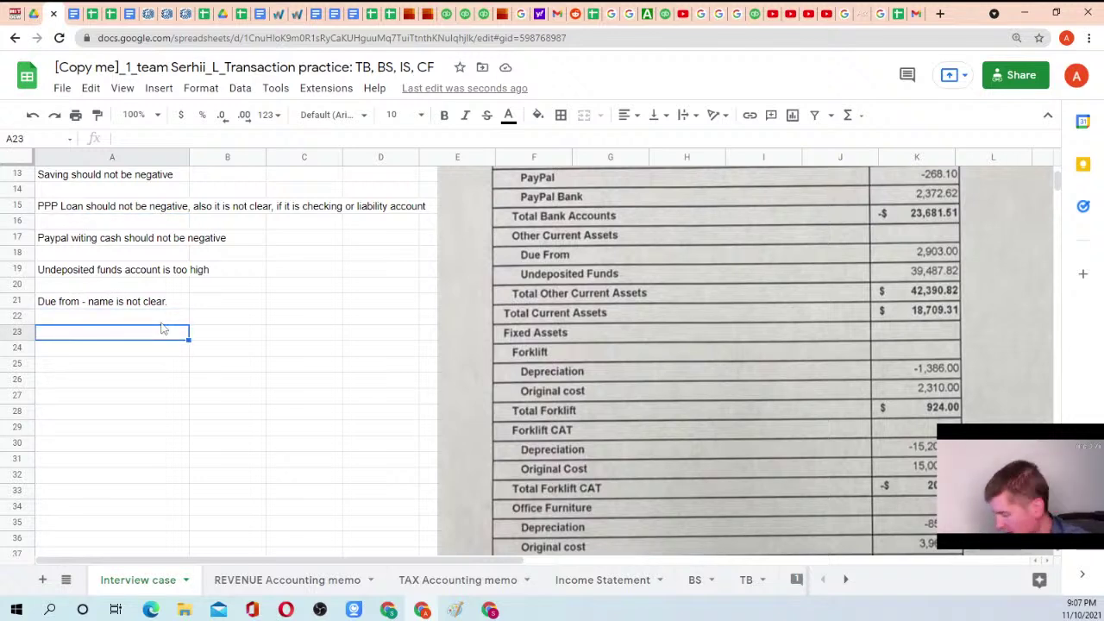
text(Forkl)
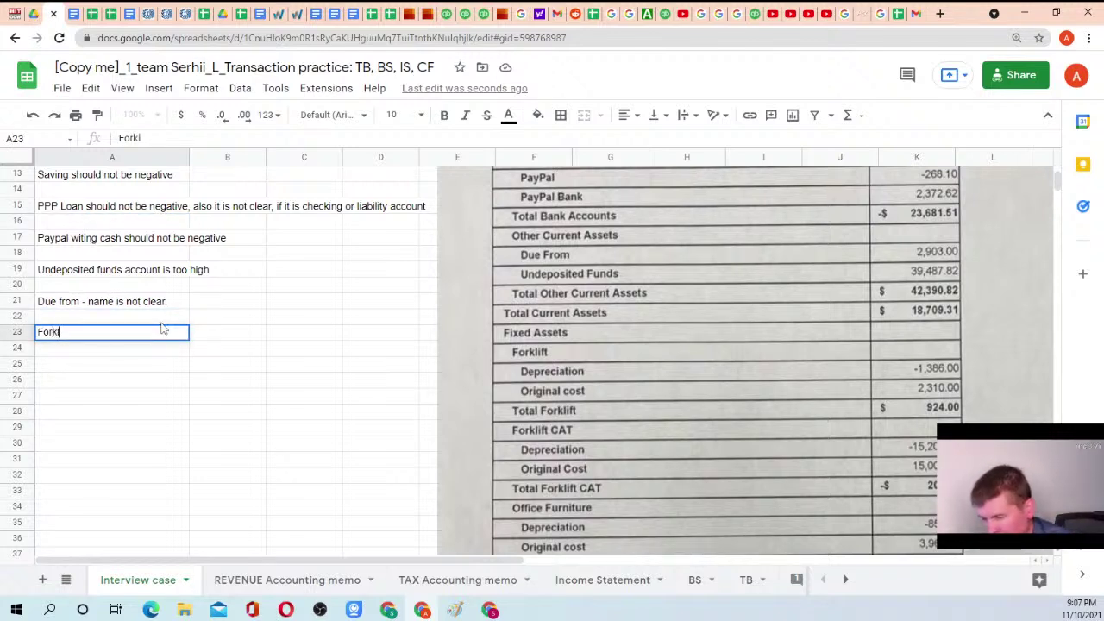
text(ift = CAT)
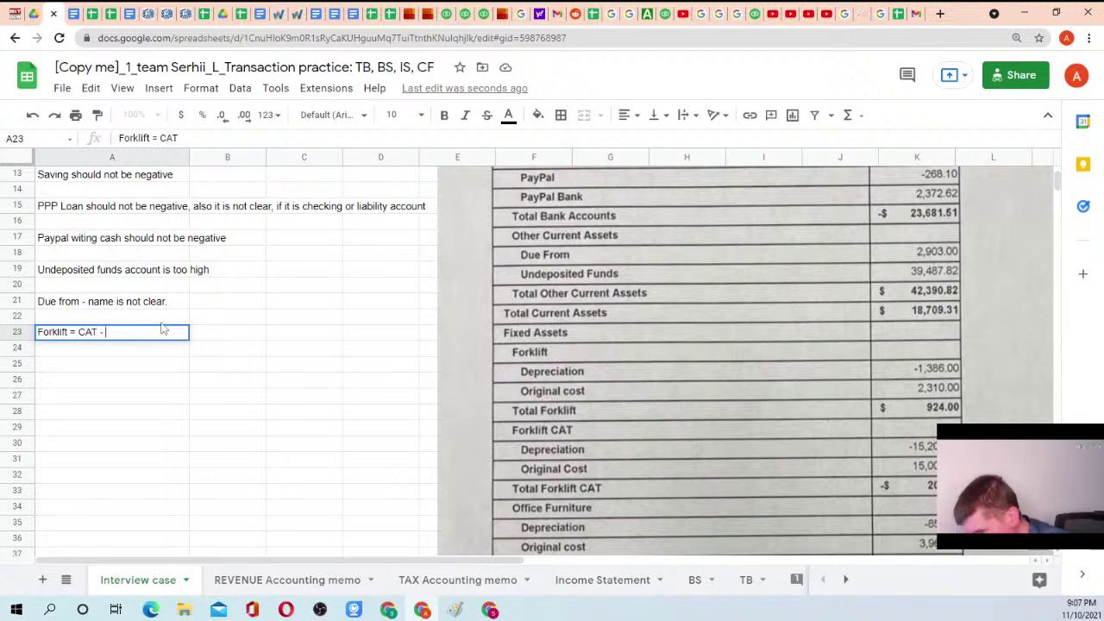
text( - NBV)
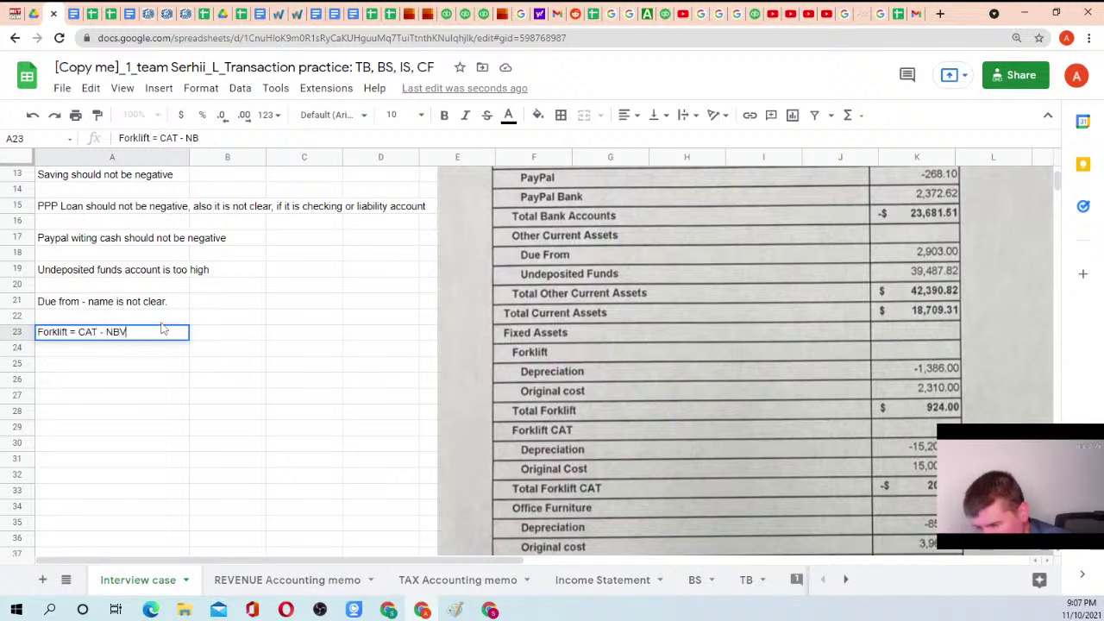
text( should not be ne)
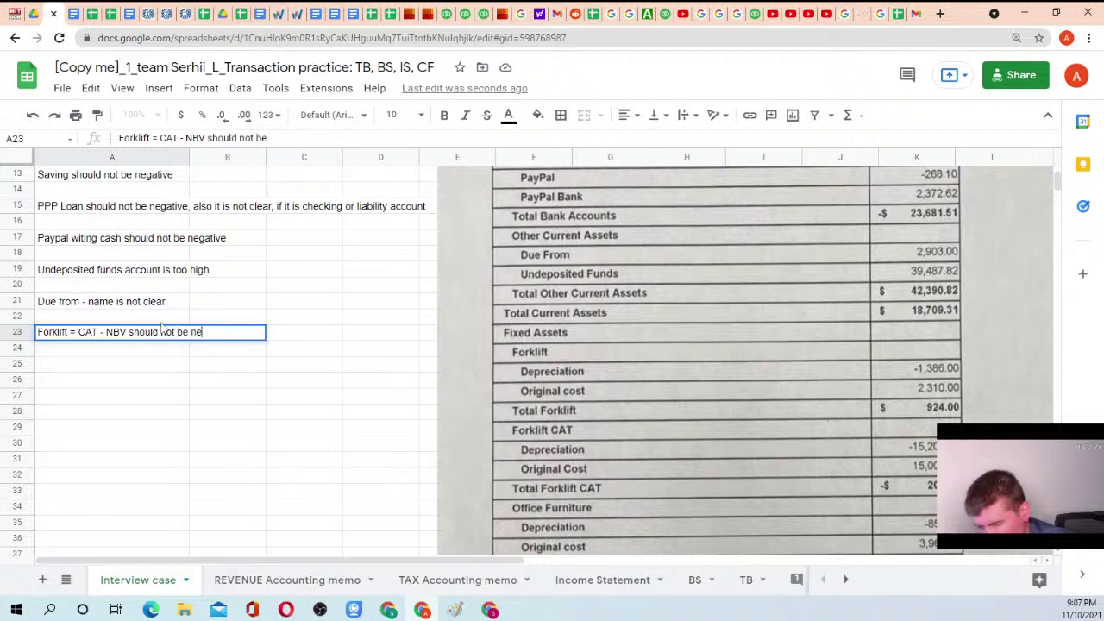
text(gative)
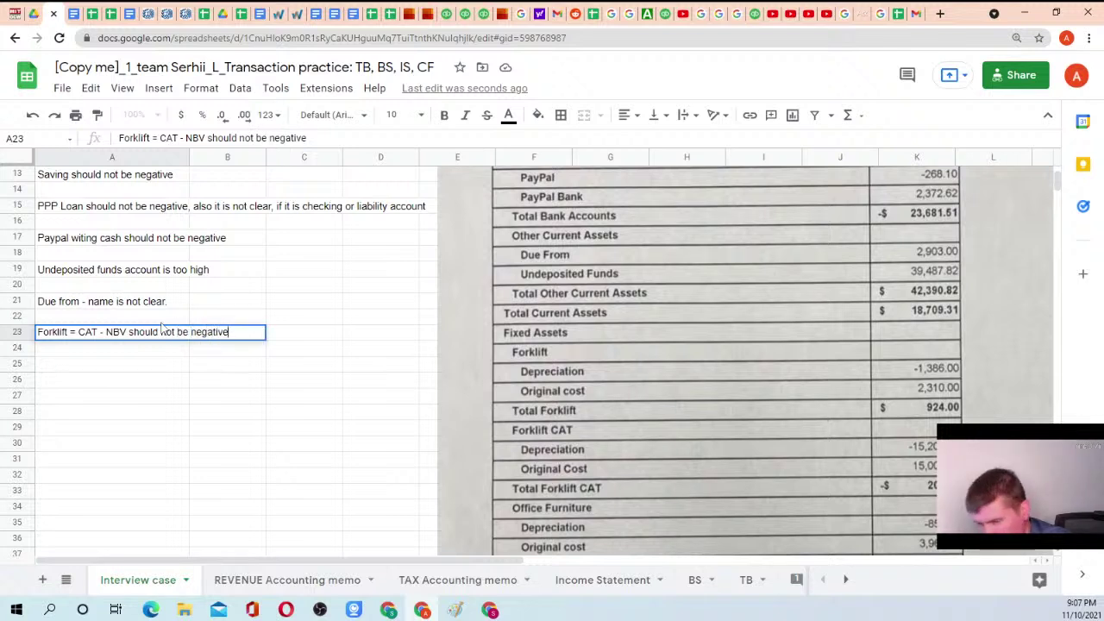
key(Return)
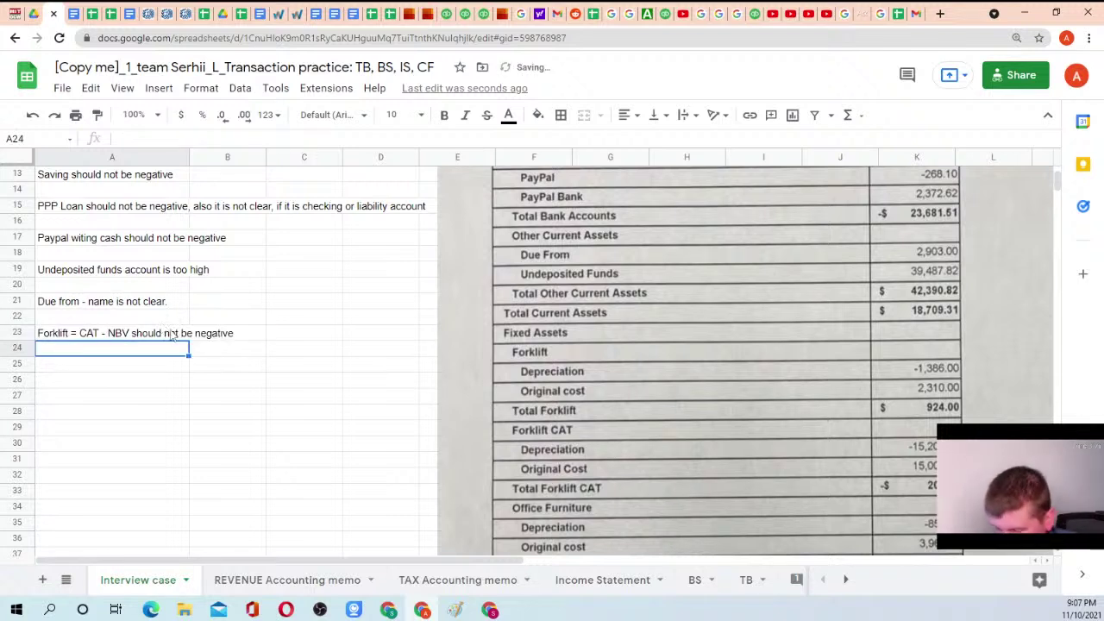
Check the remaining fixed assets and enter "Toyota Tundra - accumulated depreciation should not be positive. it is contra-asset account" in cell A25
scroll(822, 385, down, 5)
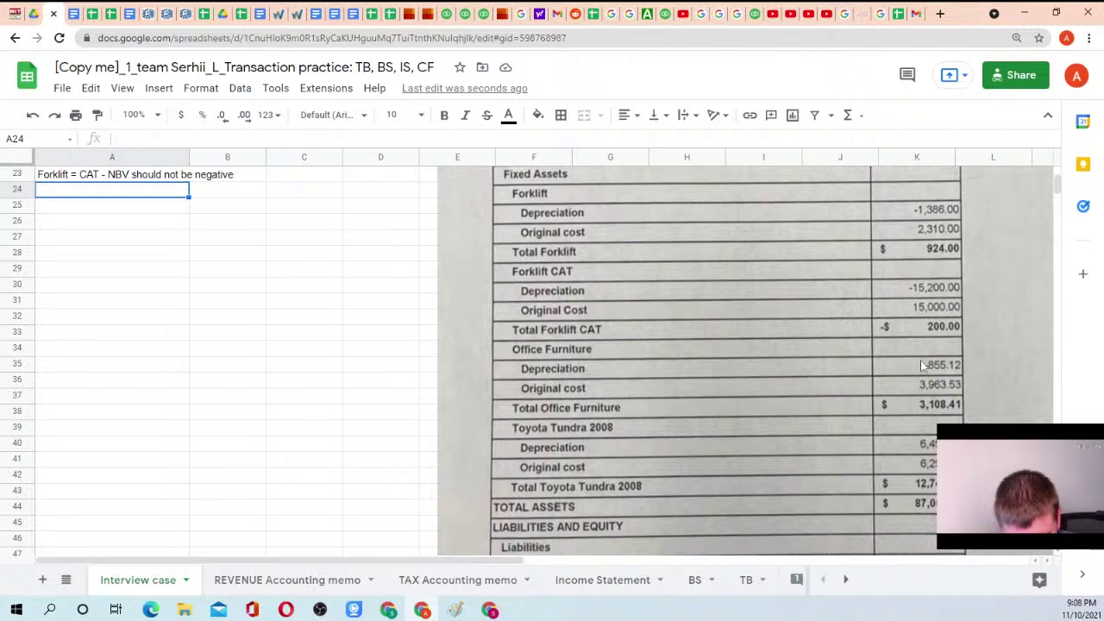
scroll(539, 424, down, 1)
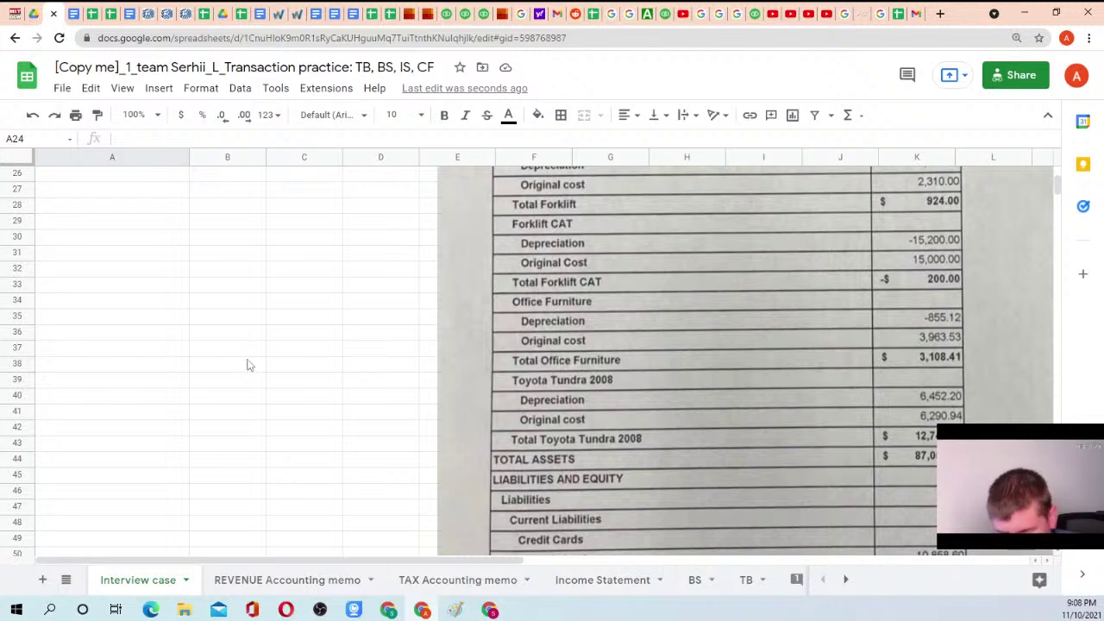
scroll(117, 298, up, 2)
click(62, 285)
click(60, 271)
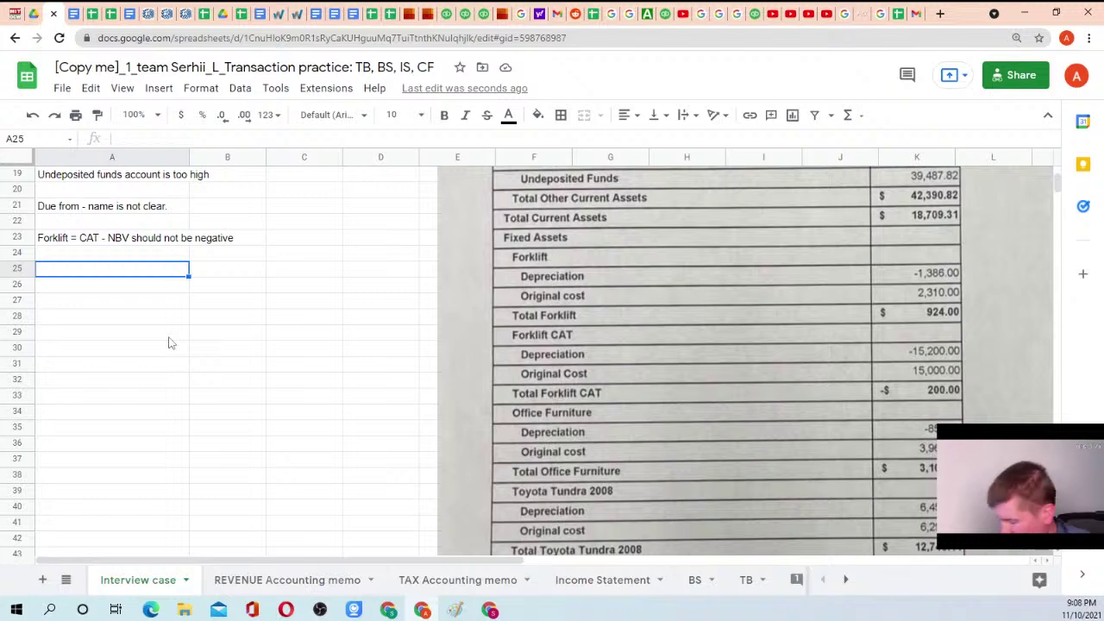
text(Toyo)
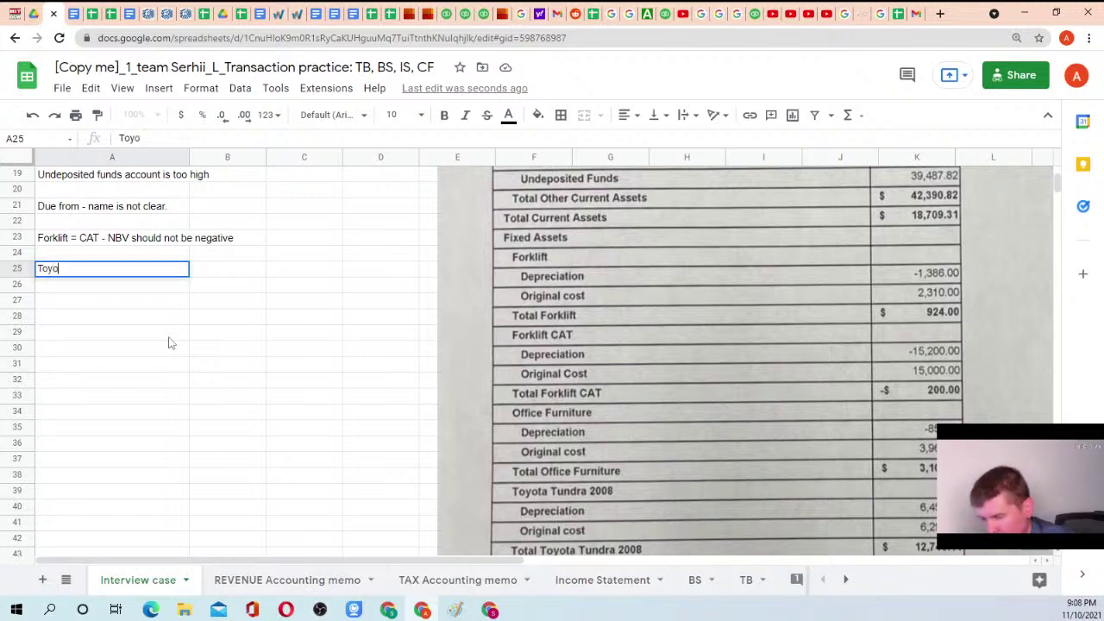
text(ta Tund)
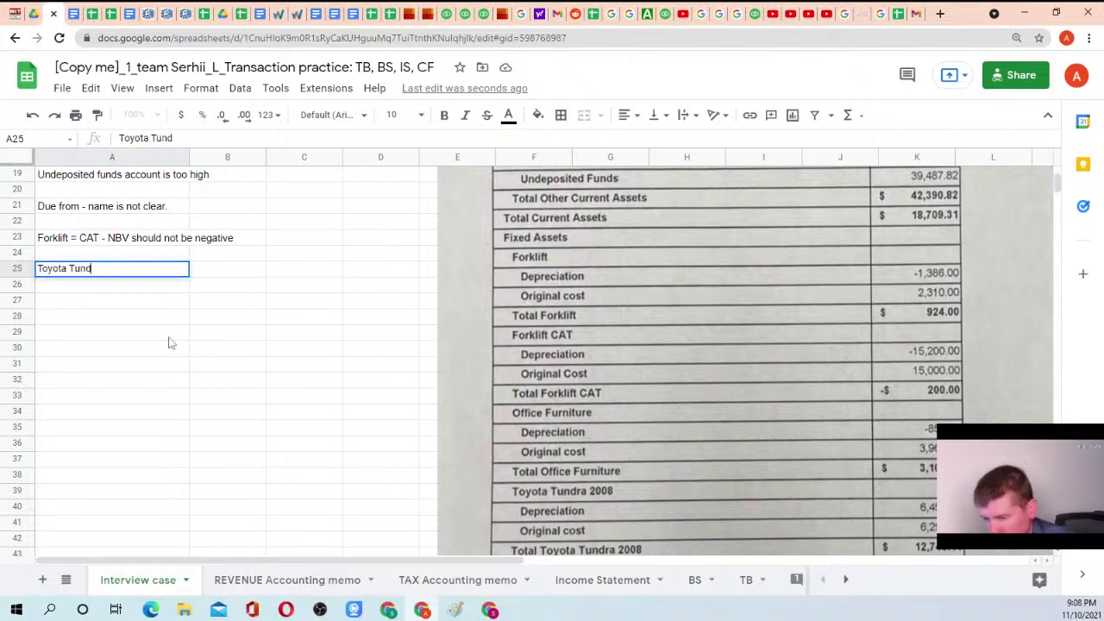
text(ra - accumulat)
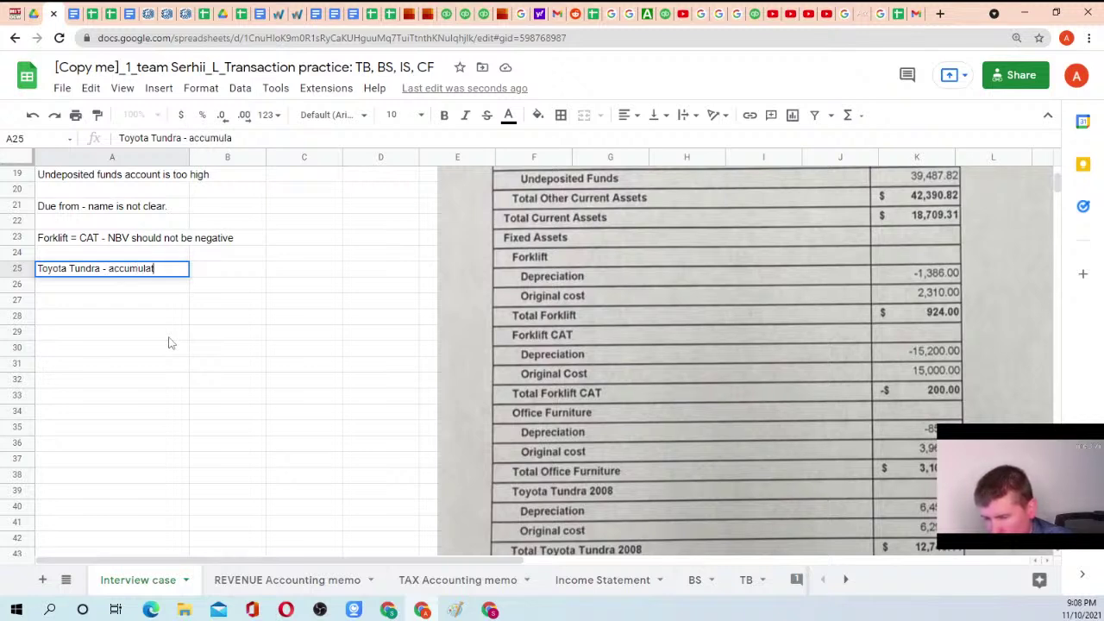
text(ed depreciatio)
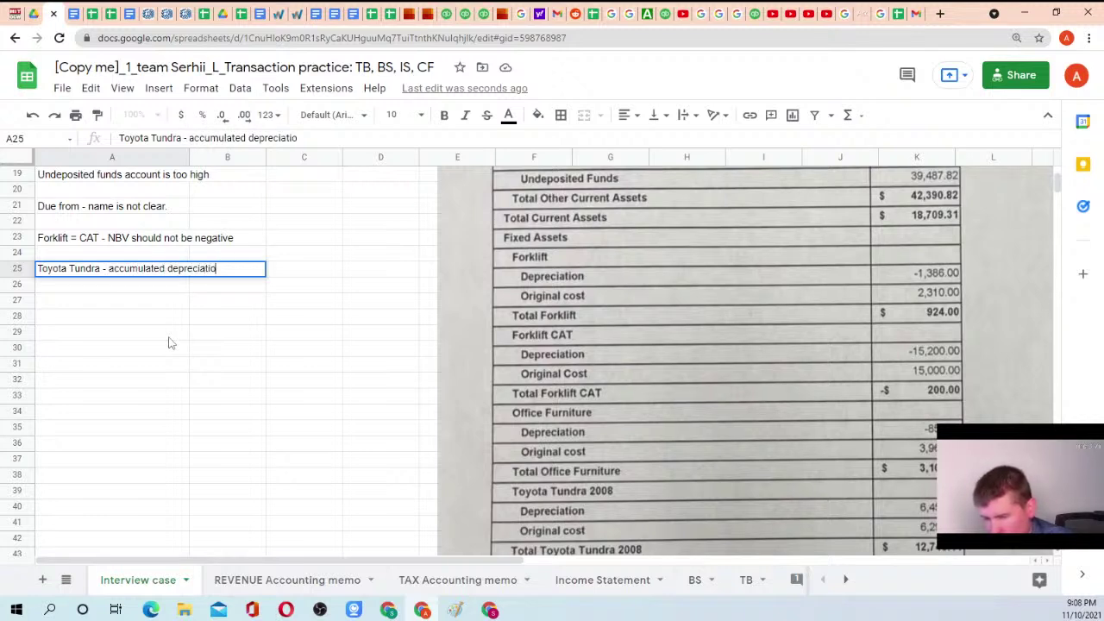
text(n should not be)
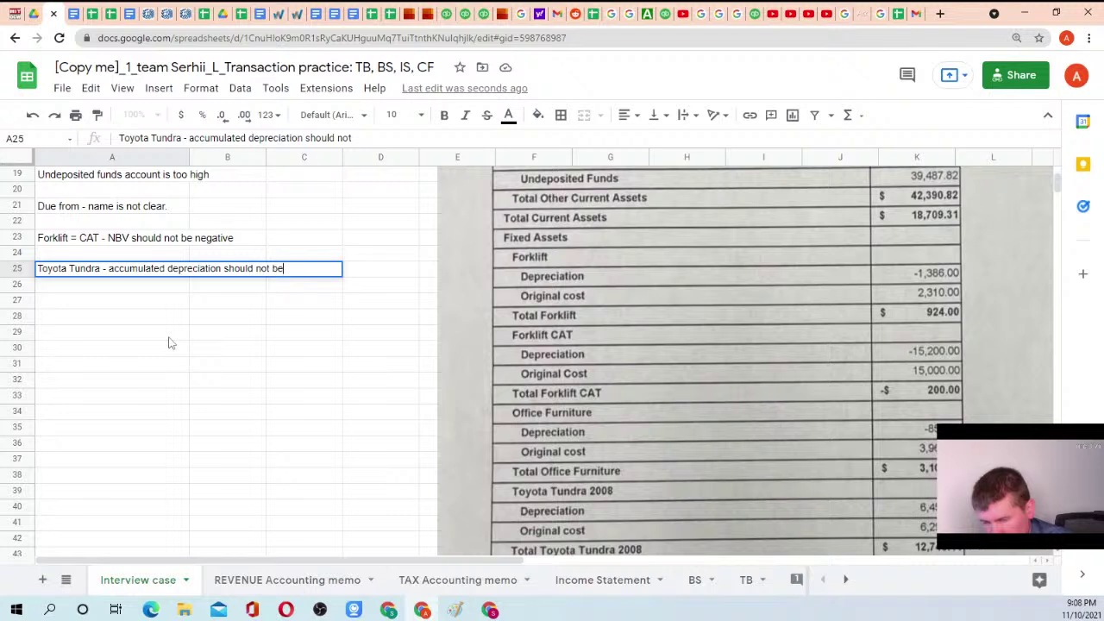
text( positive )
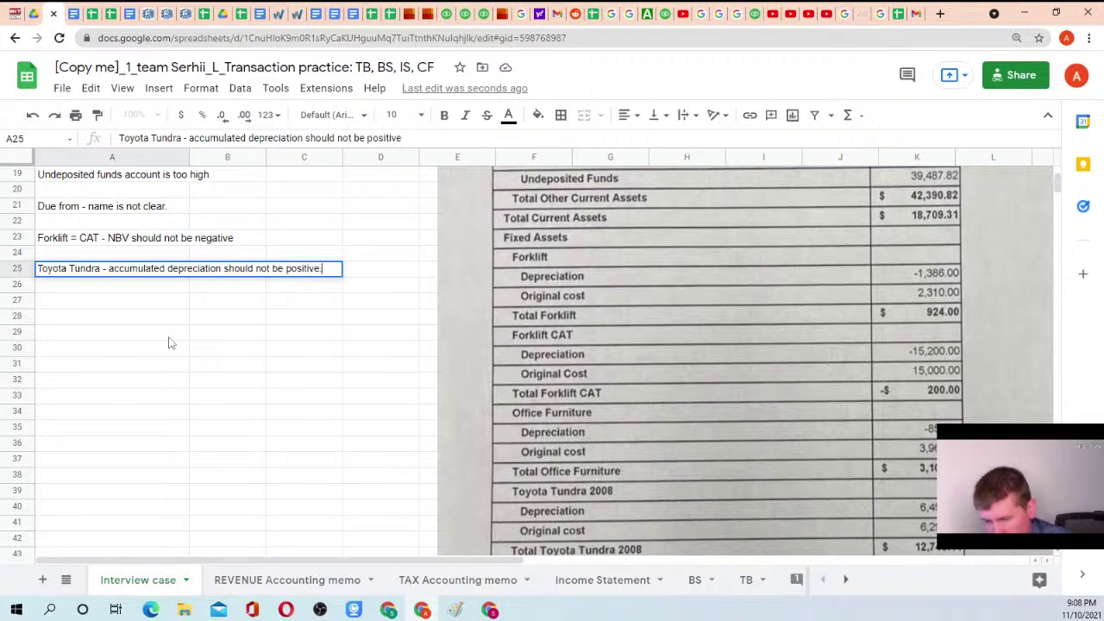
text( it is)
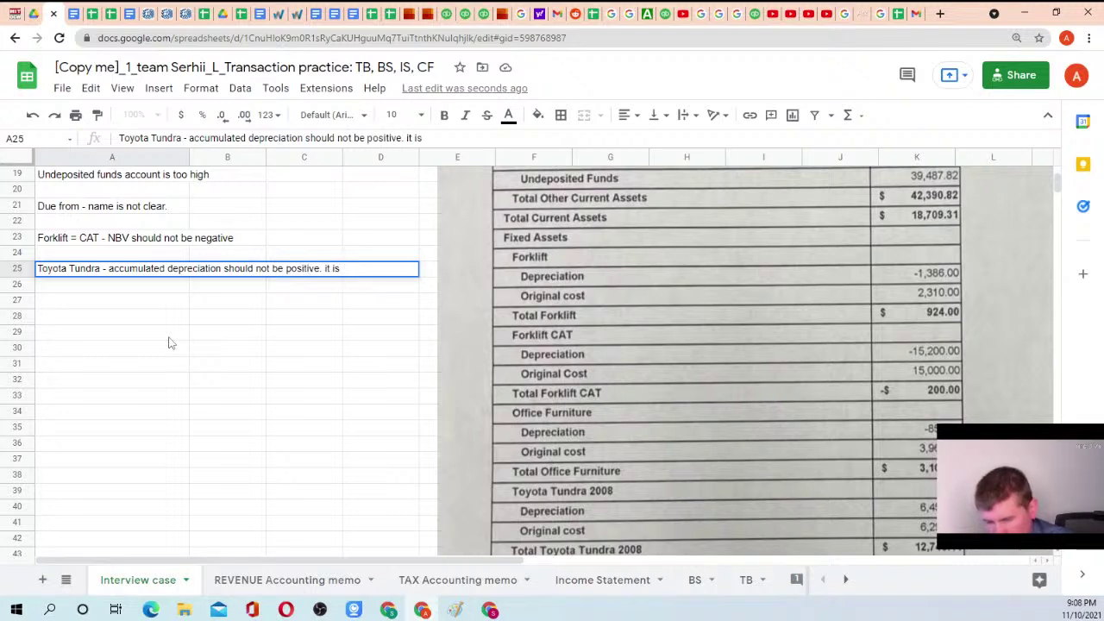
text( contra-asset)
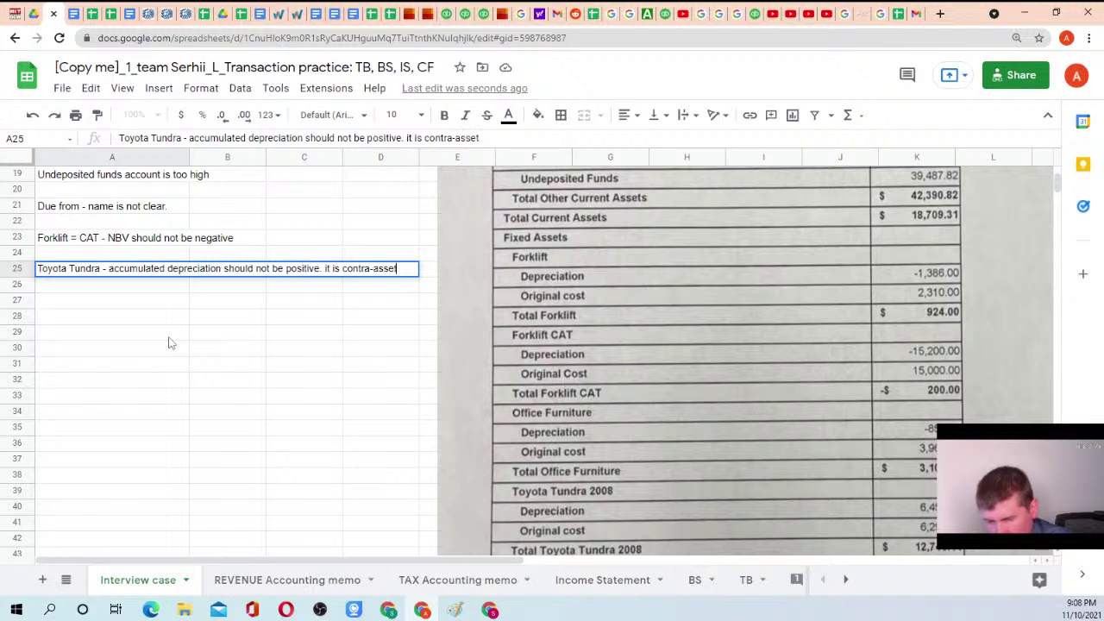
text( account)
key(Return)
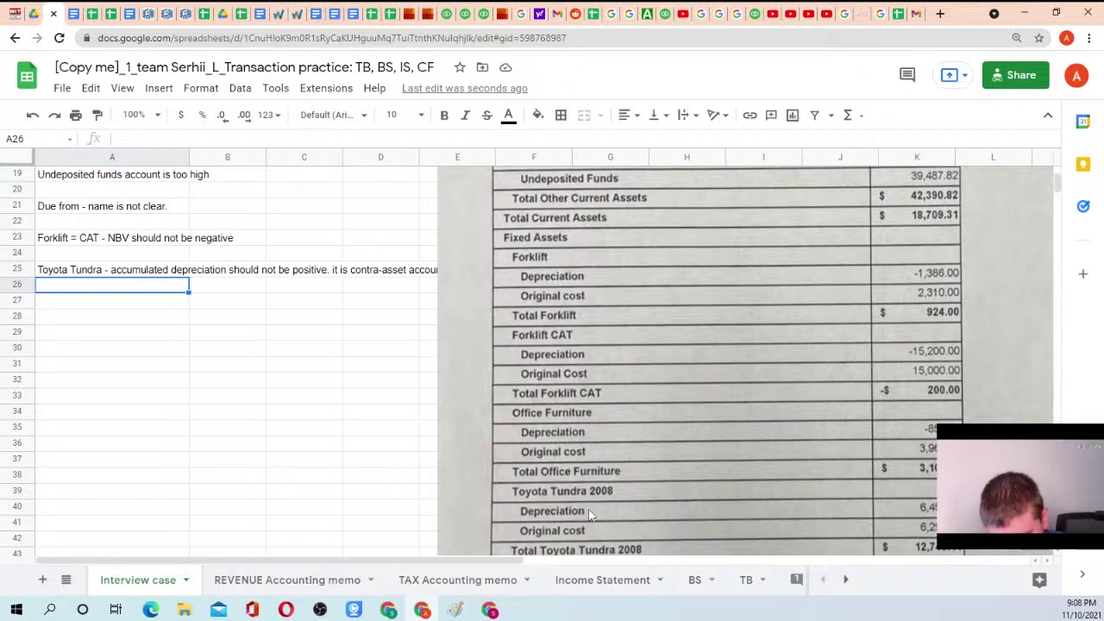
Review the fixed asset totals, credit card balances, other liabilities and equity lines on the balance sheet, and select cell A27
scroll(619, 502, down, 1)
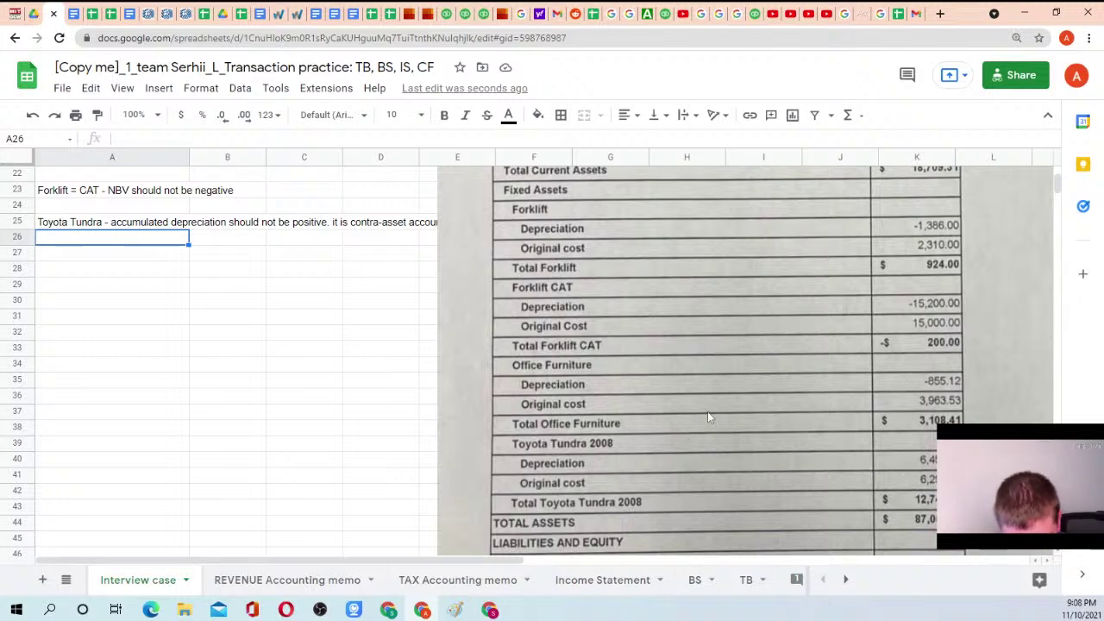
scroll(636, 432, down, 4)
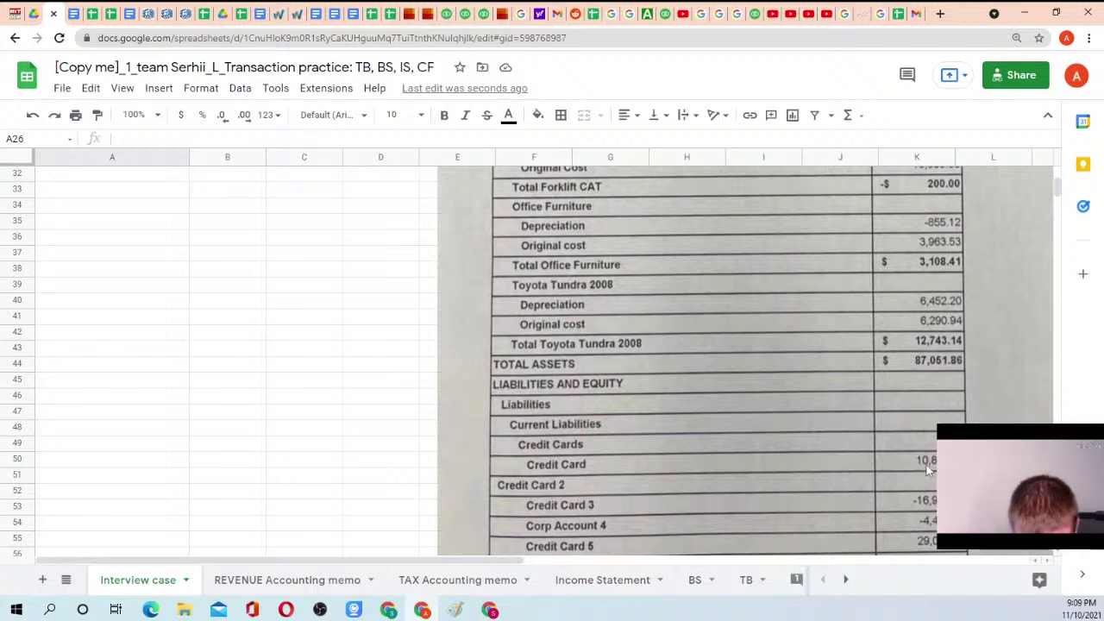
scroll(904, 457, down, 3)
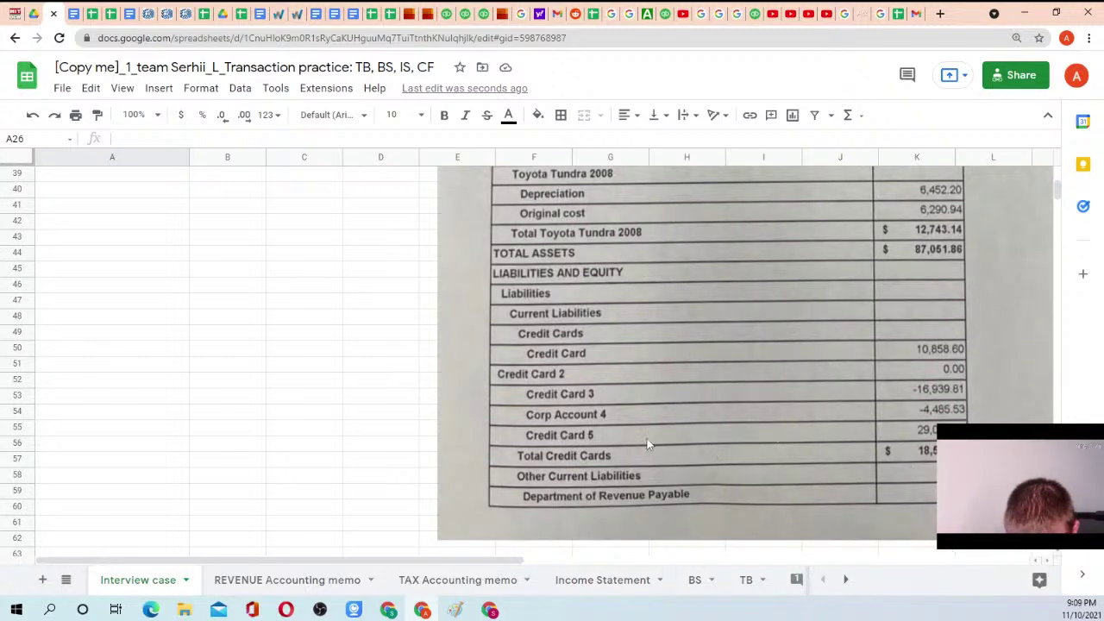
scroll(785, 461, down, 1)
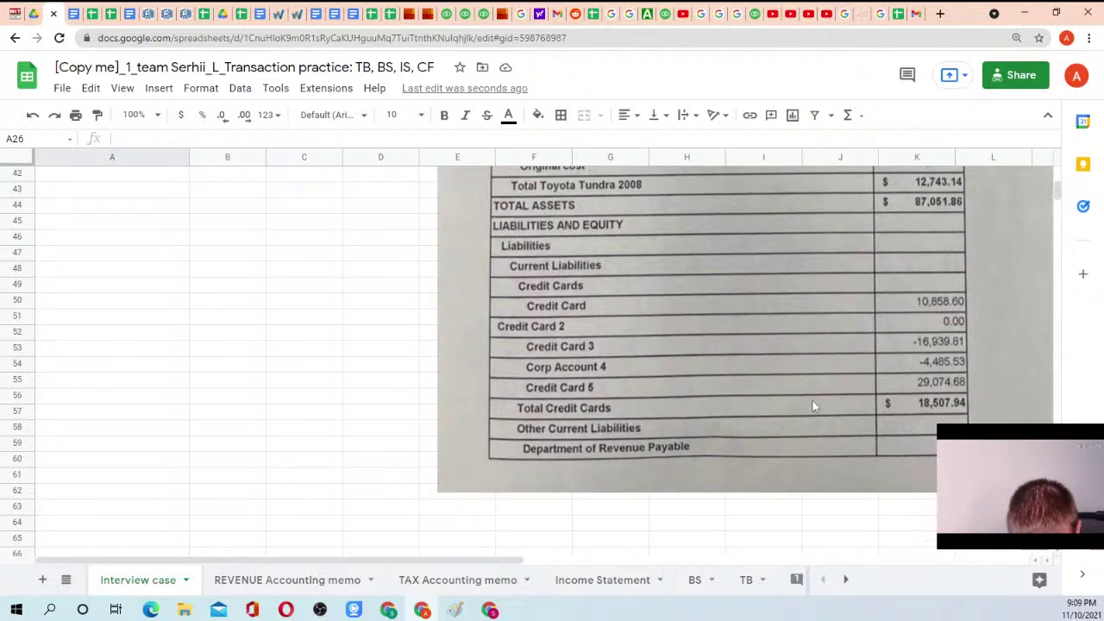
scroll(879, 336, down, 5)
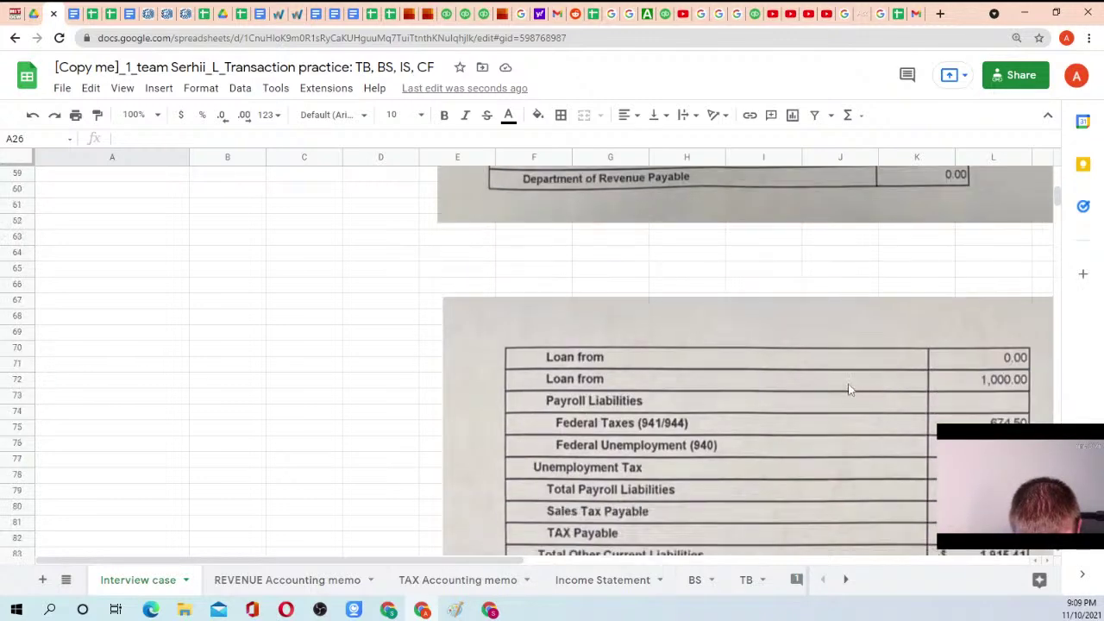
scroll(838, 392, down, 5)
scroll(838, 399, down, 1)
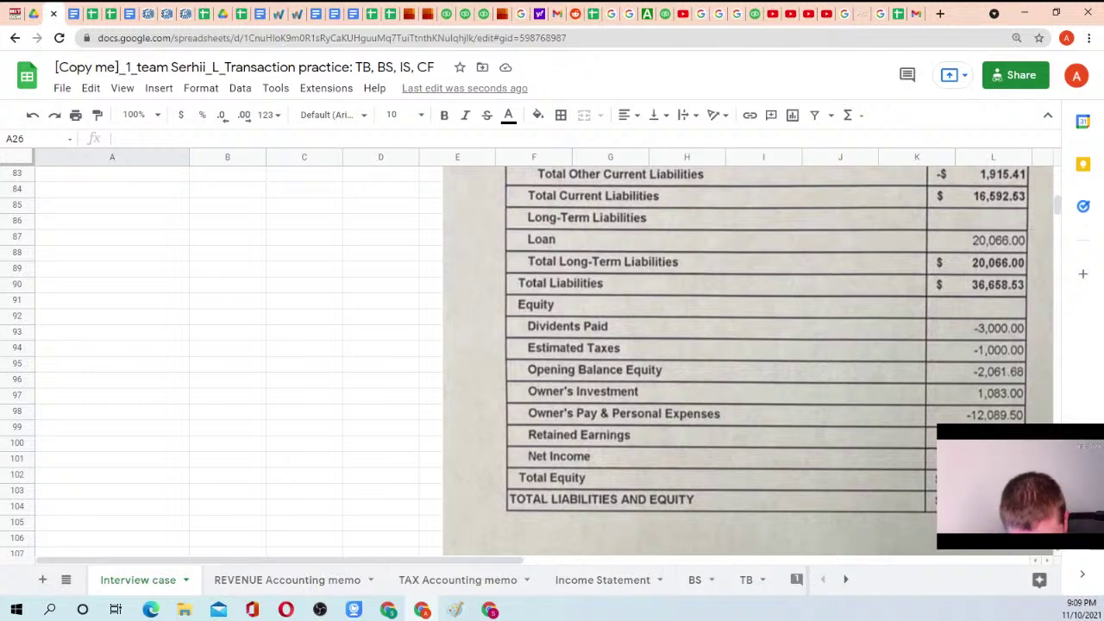
scroll(781, 373, up, 15)
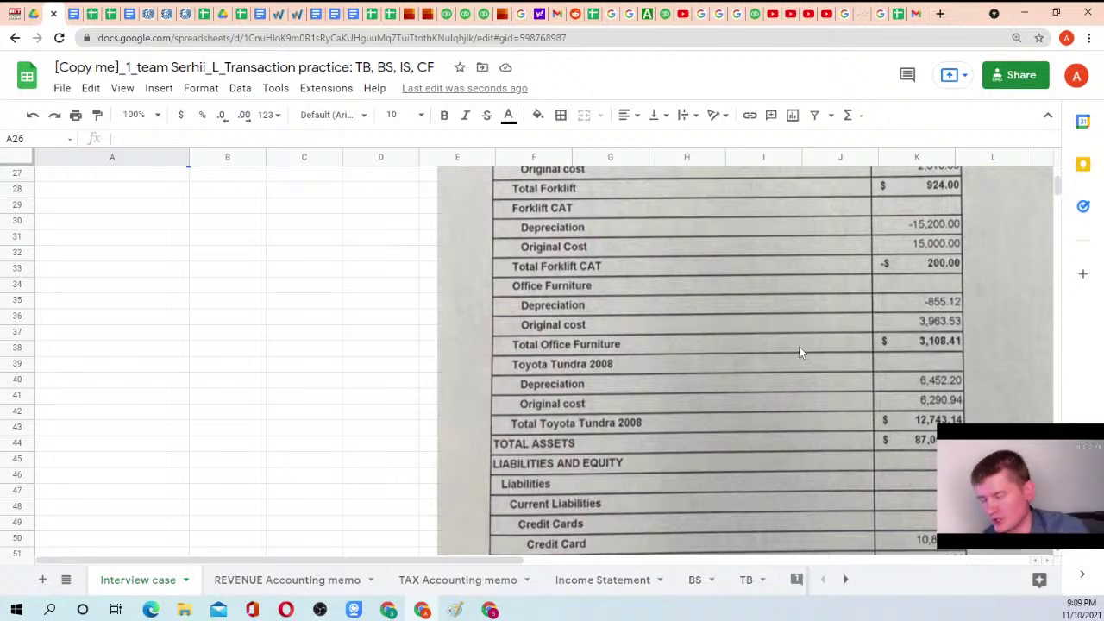
scroll(838, 261, up, 3)
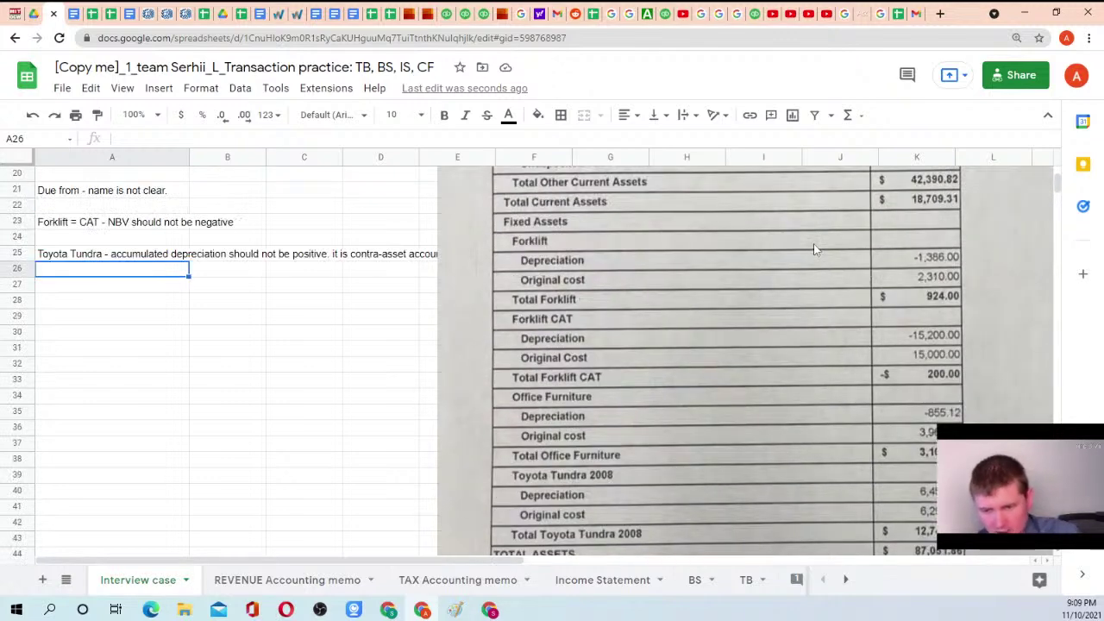
scroll(816, 249, down, 3)
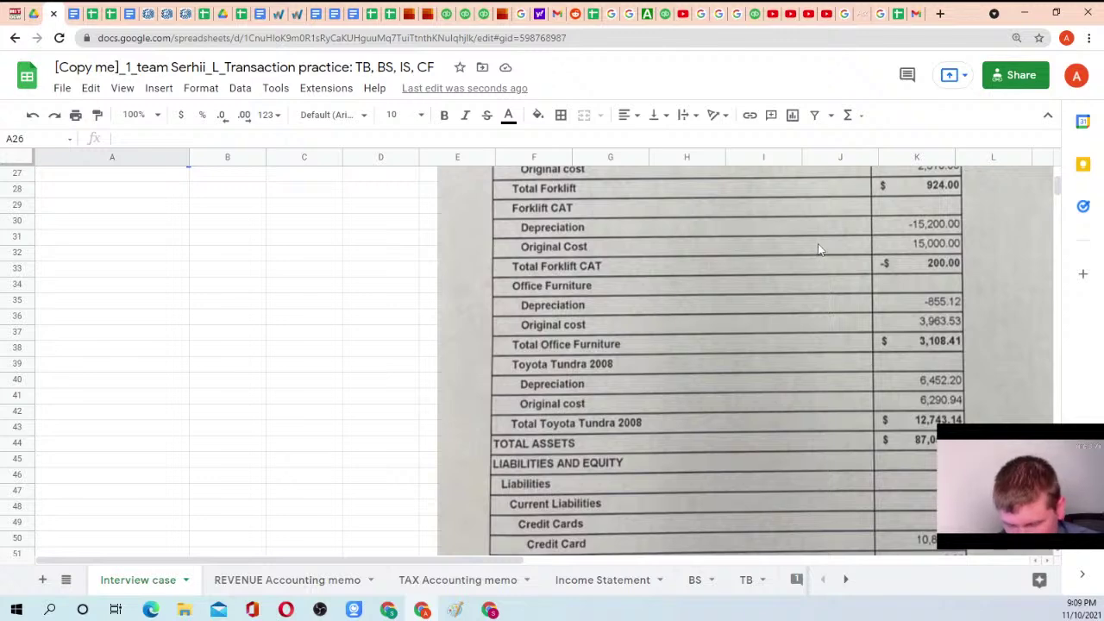
scroll(815, 246, down, 6)
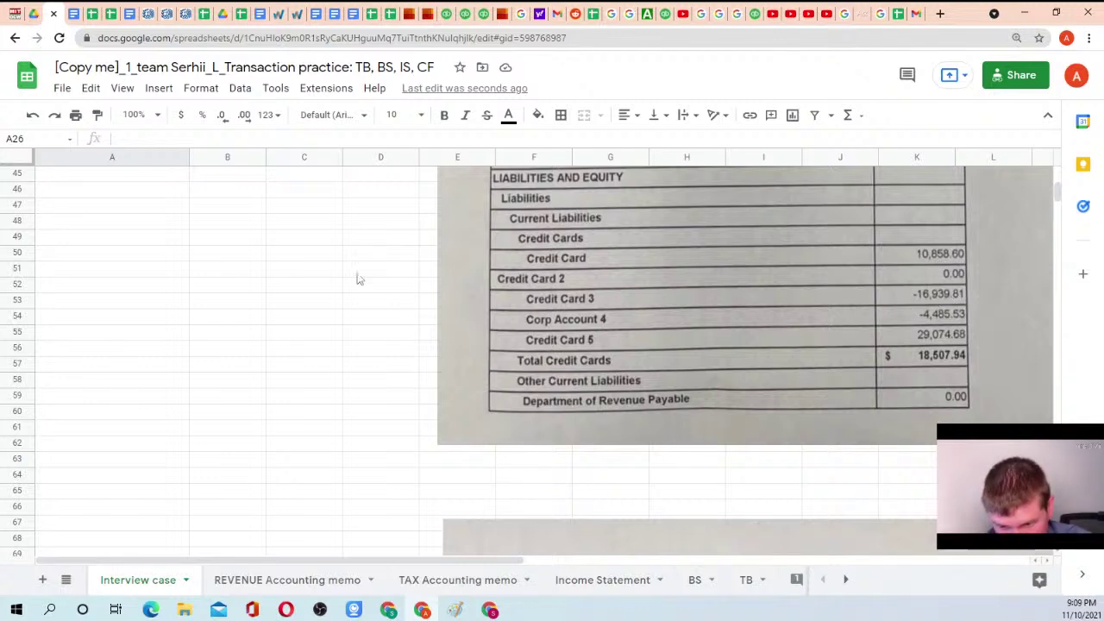
scroll(48, 247, up, 5)
click(73, 276)
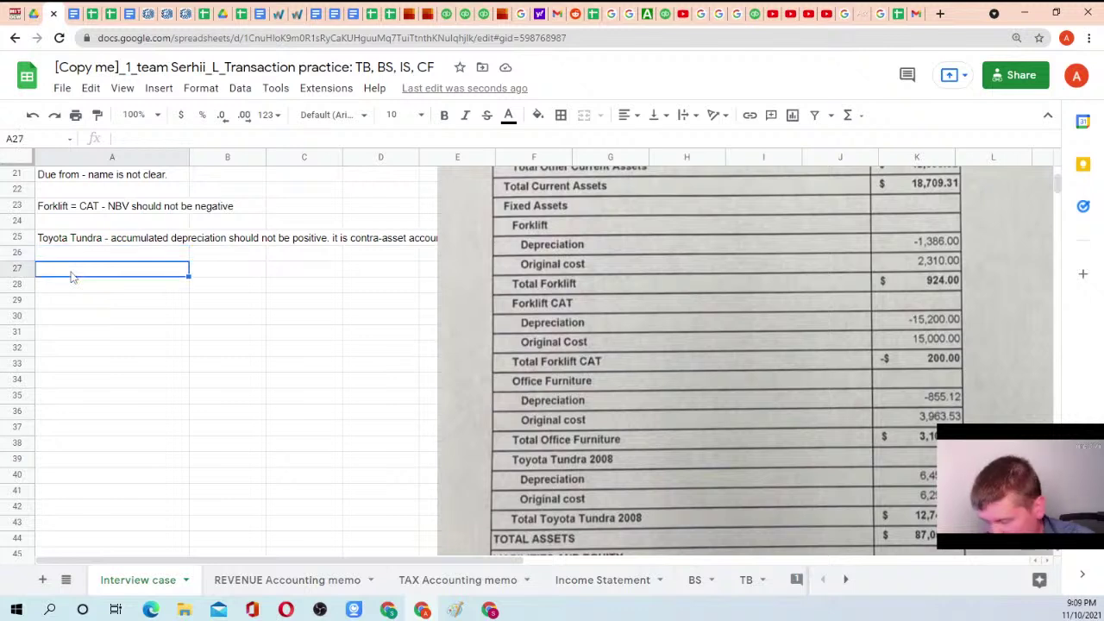
Check the credit card lines under current liabilities and enter the note "Credit card 3, Corp account 4 should not have debit balances" in cell A27
text(Credit c)
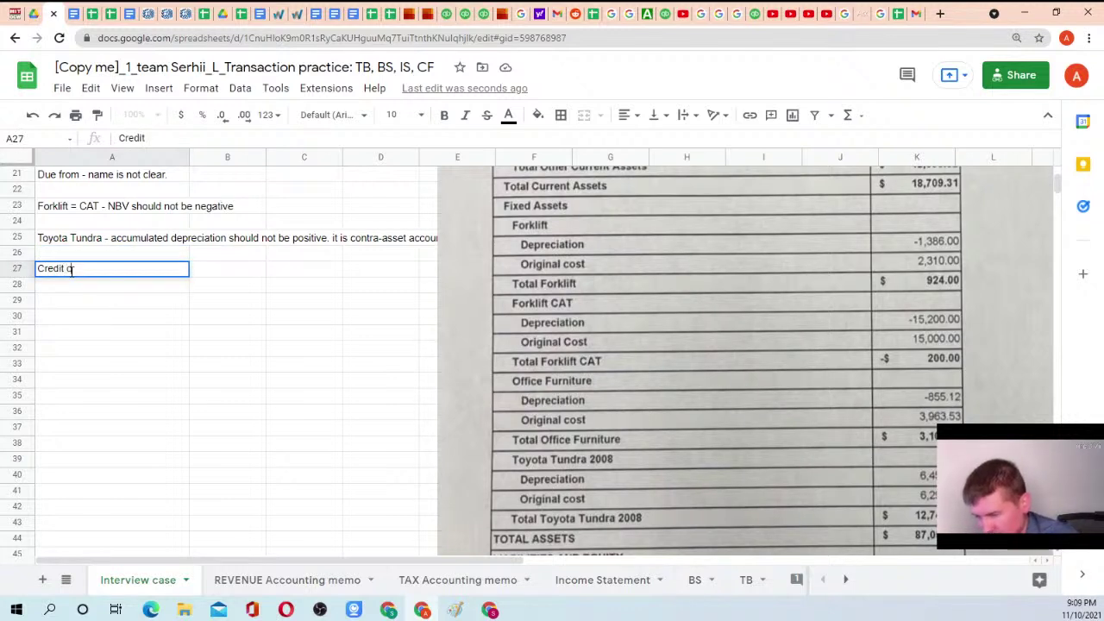
text(ard )
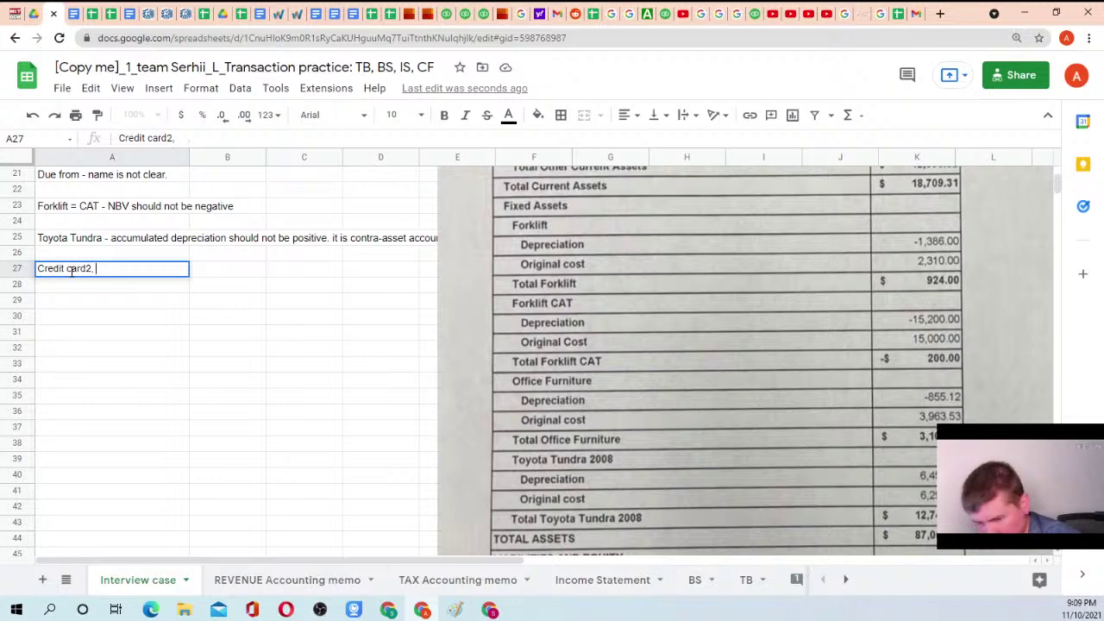
text(,)
scroll(452, 343, down, 10)
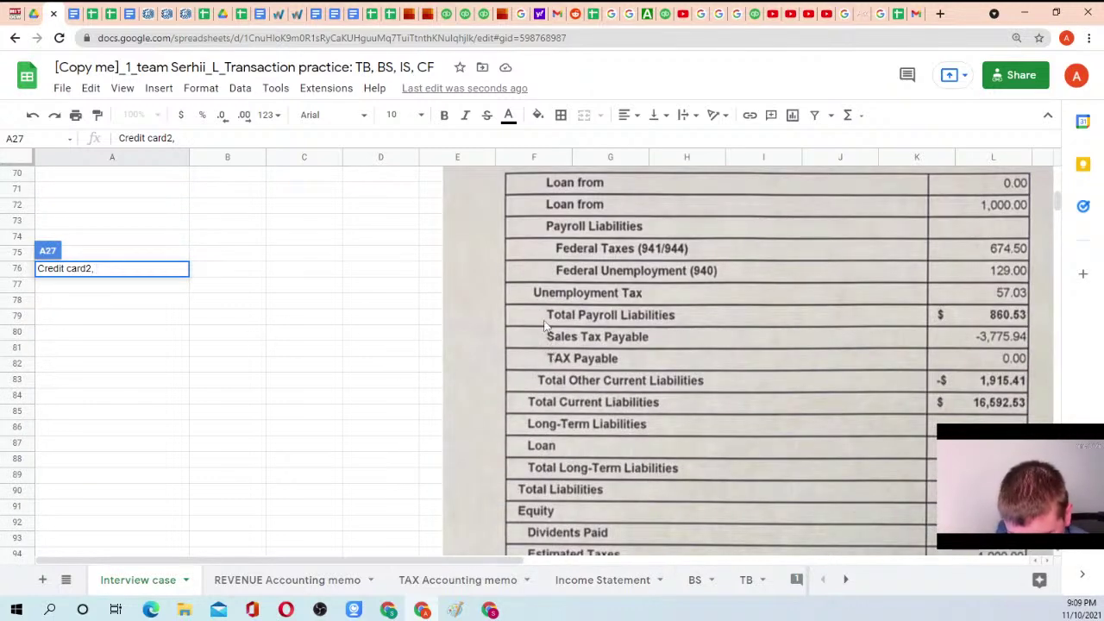
scroll(550, 335, up, 6)
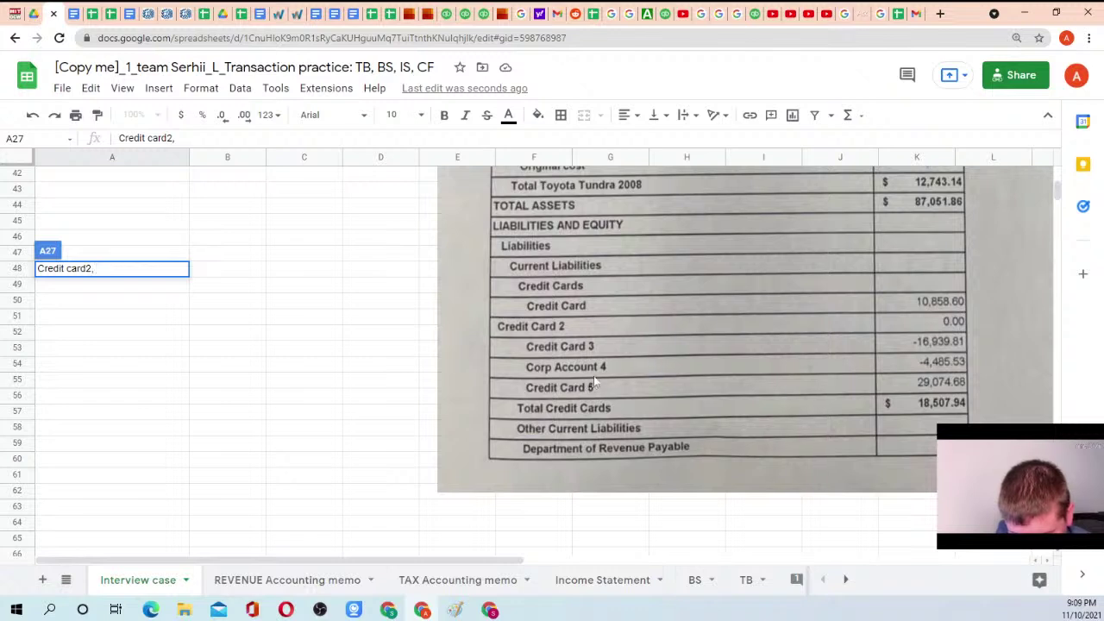
scroll(164, 287, up, 2)
drag(85, 268, 96, 268)
text(3)
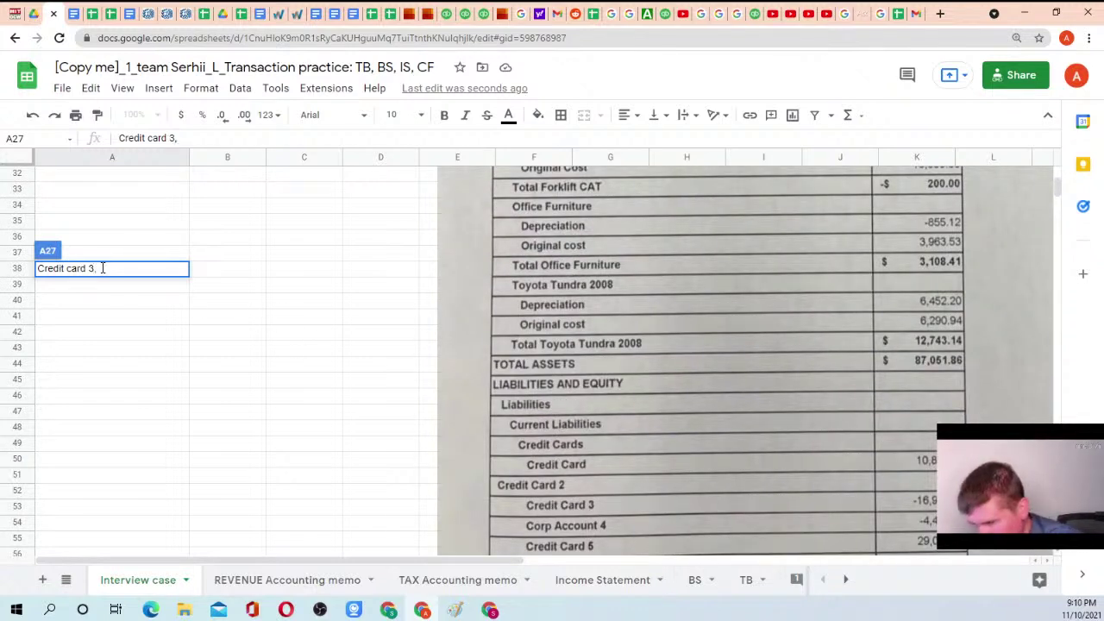
text(, Corp)
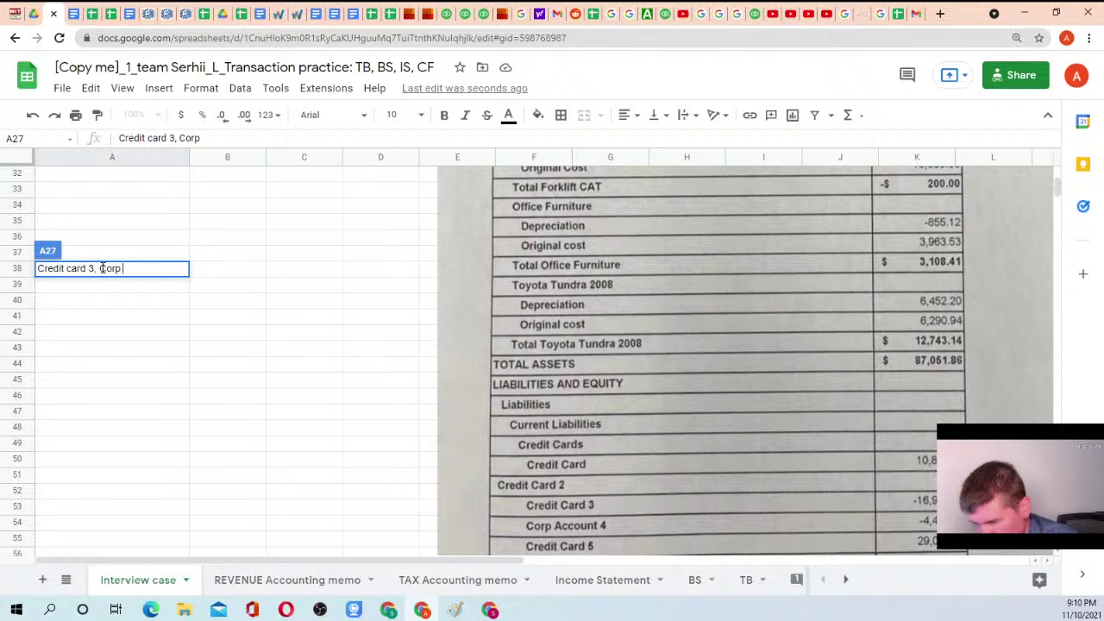
text( account)
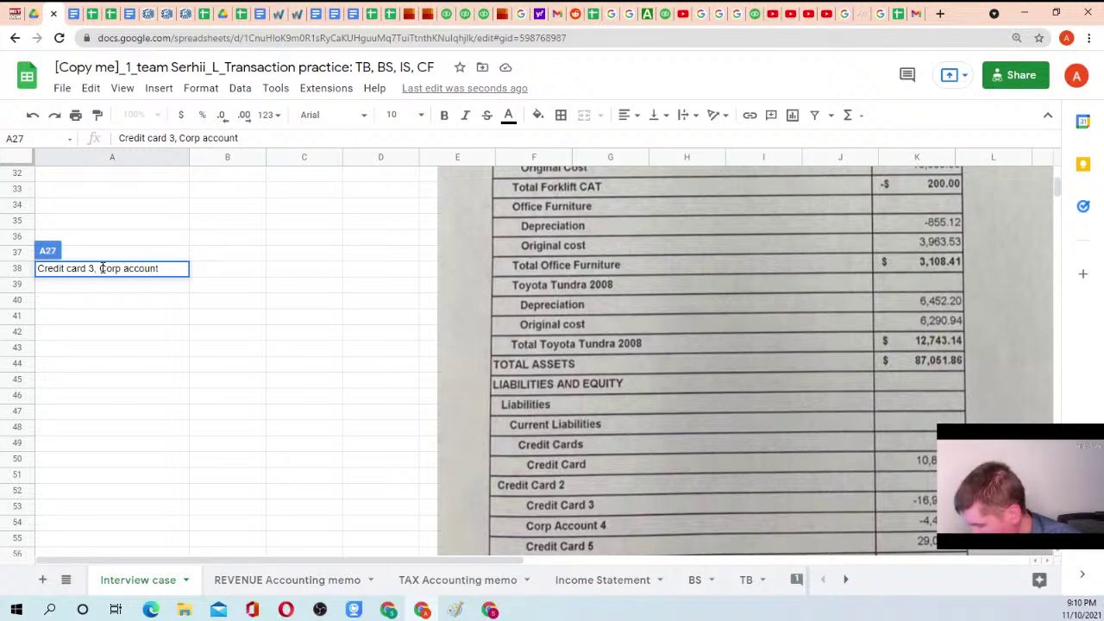
text( 4 should not )
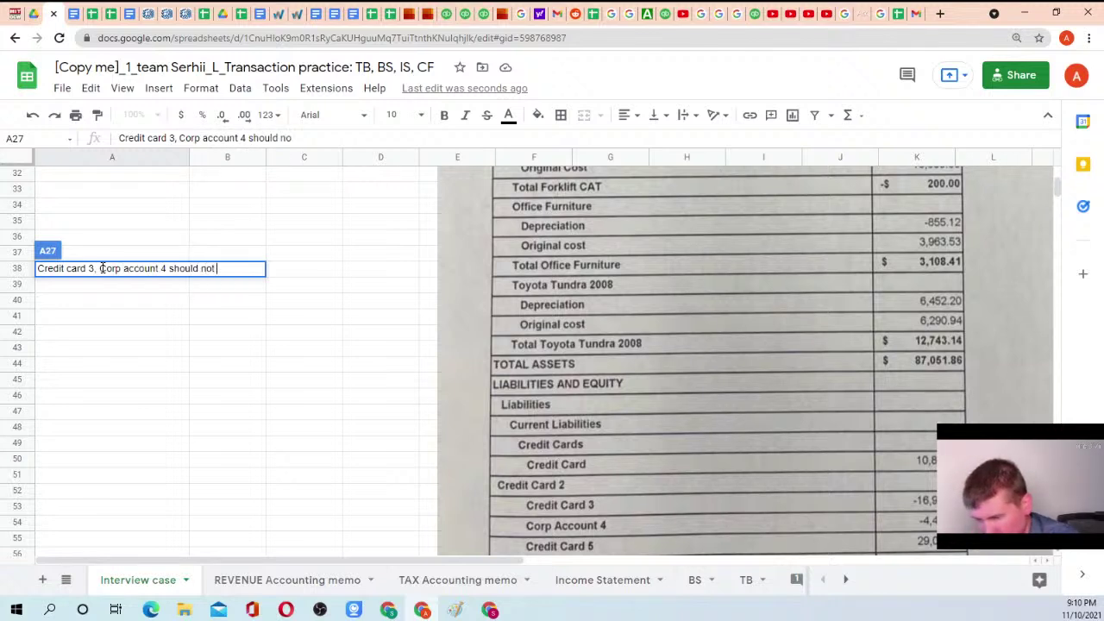
text(have debit balances)
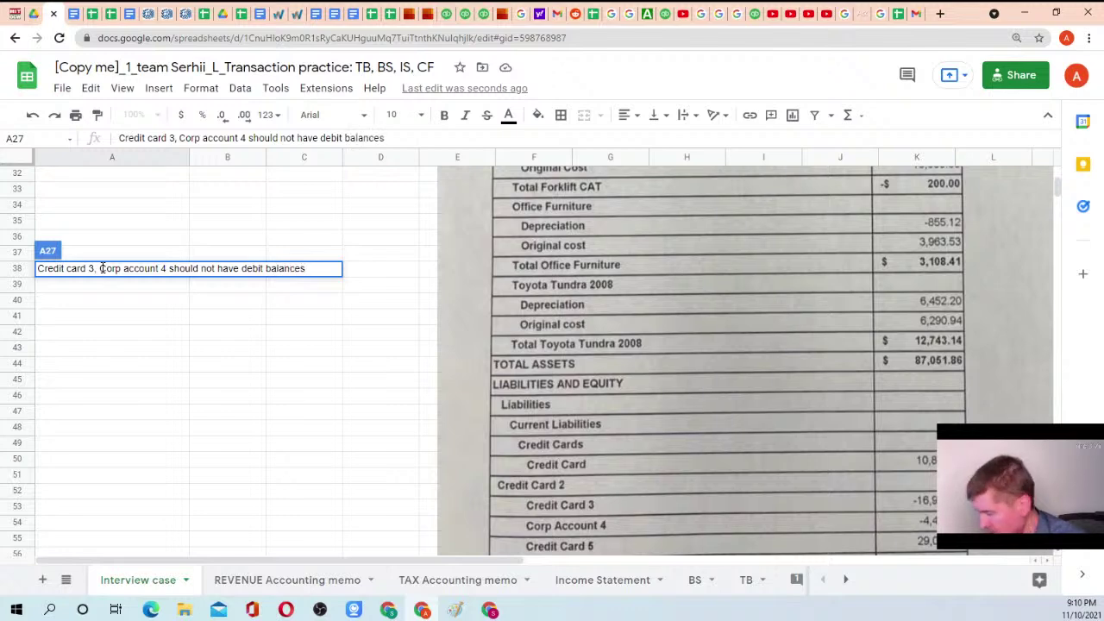
key(Return)
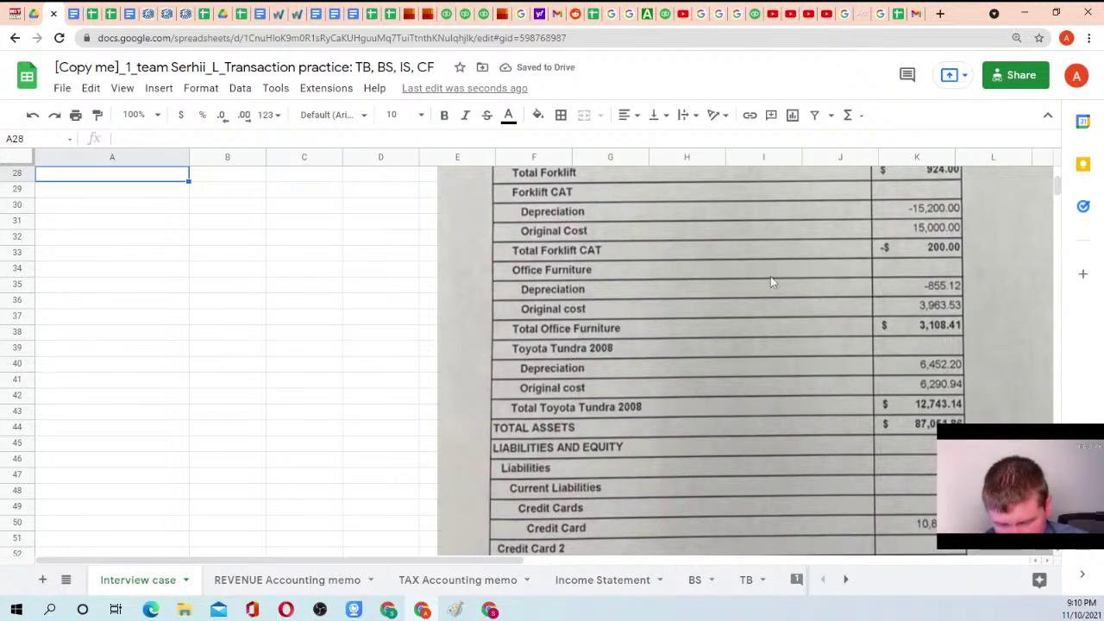
Examine the credit card, loan, payroll liability and tax payable lines of the balance sheet for unusual balances
scroll(707, 331, down, 5)
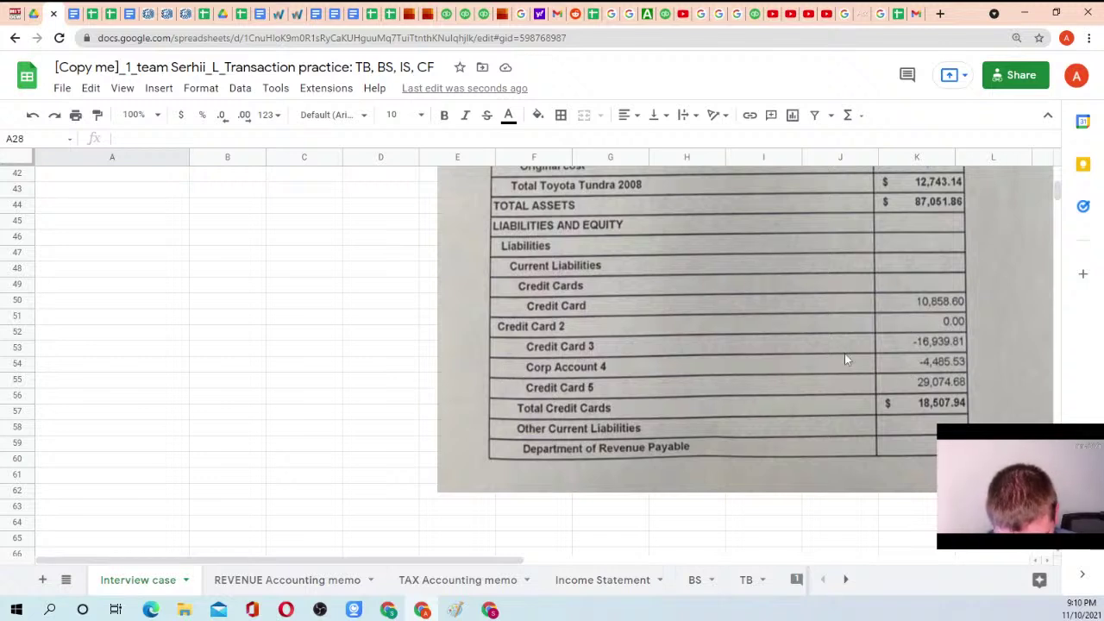
scroll(846, 359, down, 5)
scroll(848, 368, down, 1)
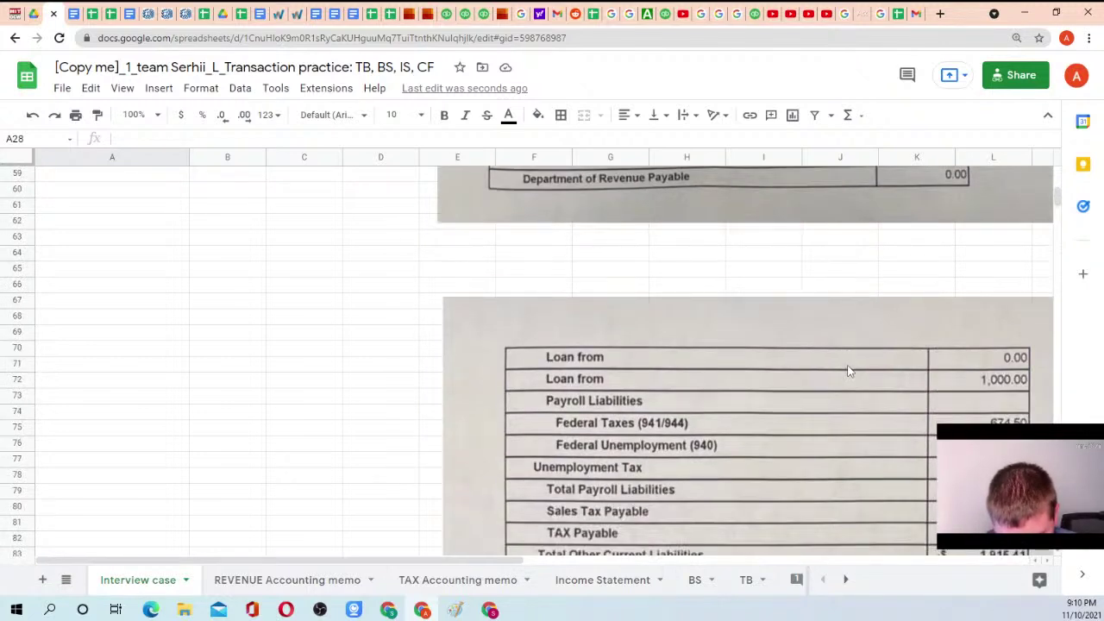
scroll(952, 373, down, 1)
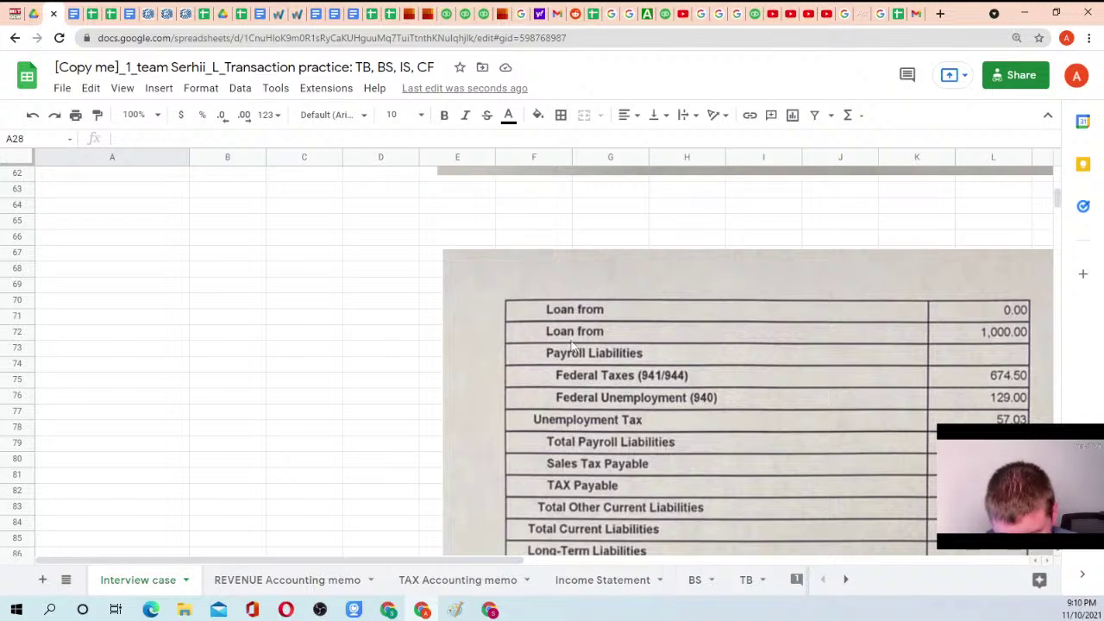
scroll(518, 318, up, 5)
scroll(519, 330, down, 4)
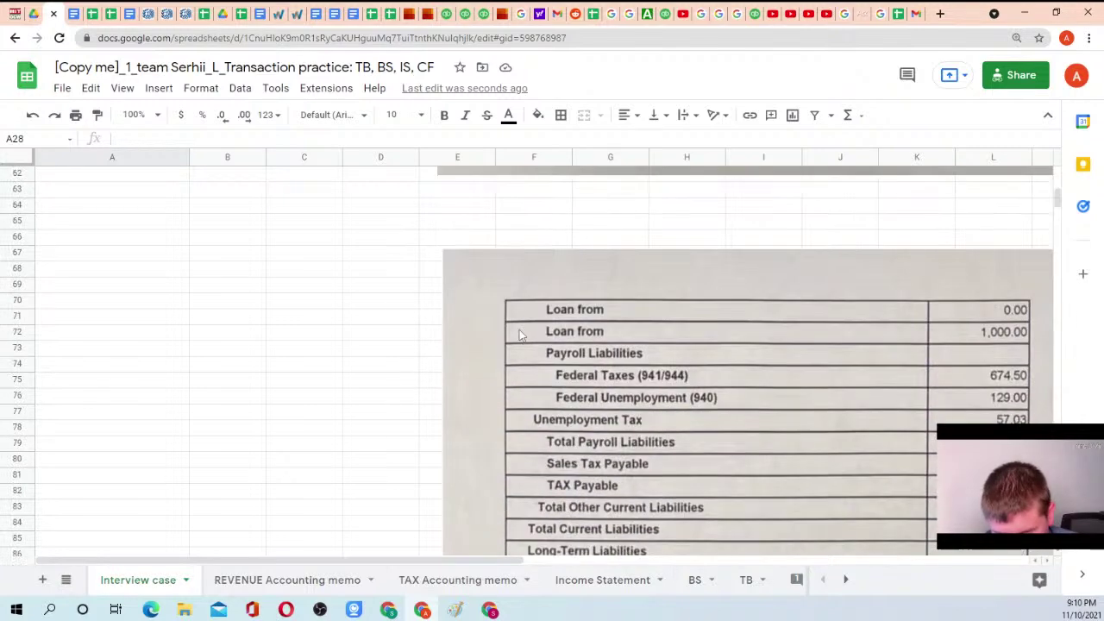
scroll(590, 300, up, 10)
scroll(589, 299, up, 7)
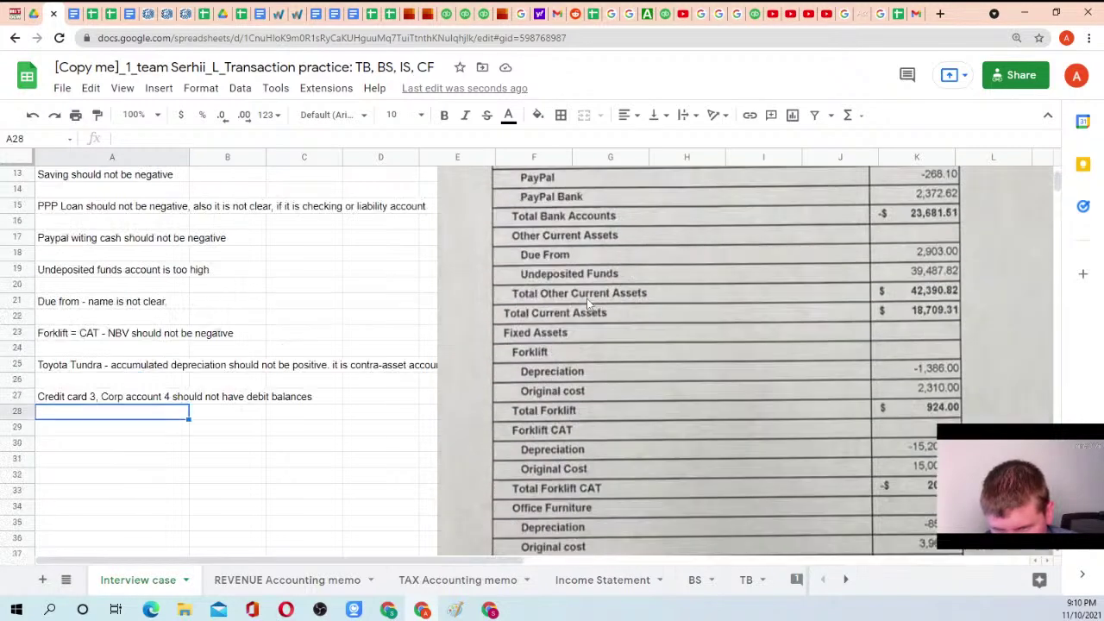
scroll(619, 295, down, 8)
scroll(620, 295, down, 12)
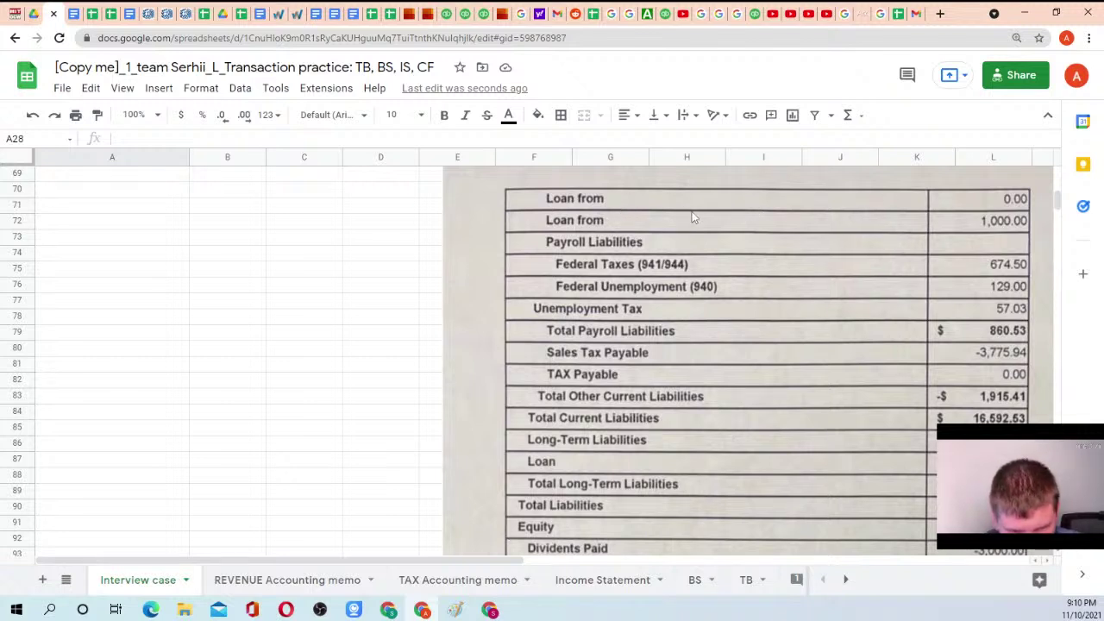
scroll(704, 226, down, 1)
scroll(704, 226, up, 1)
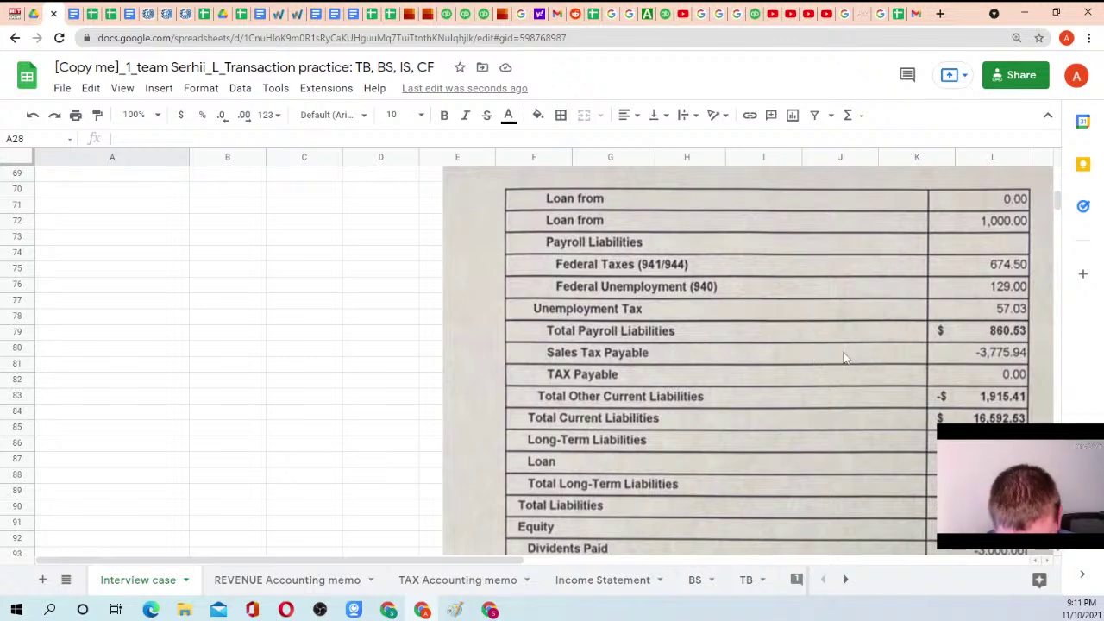
Enter the note "Sales tax payable - debit balance?" in cell A29 and move to cell A31
scroll(144, 296, up, 20)
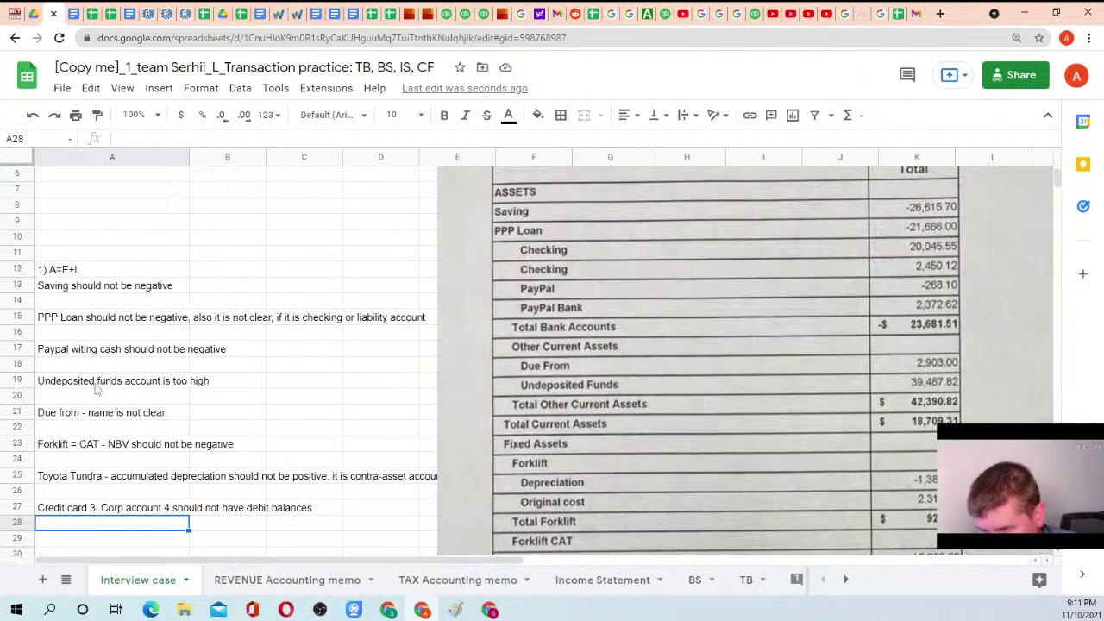
scroll(101, 388, down, 6)
click(73, 272)
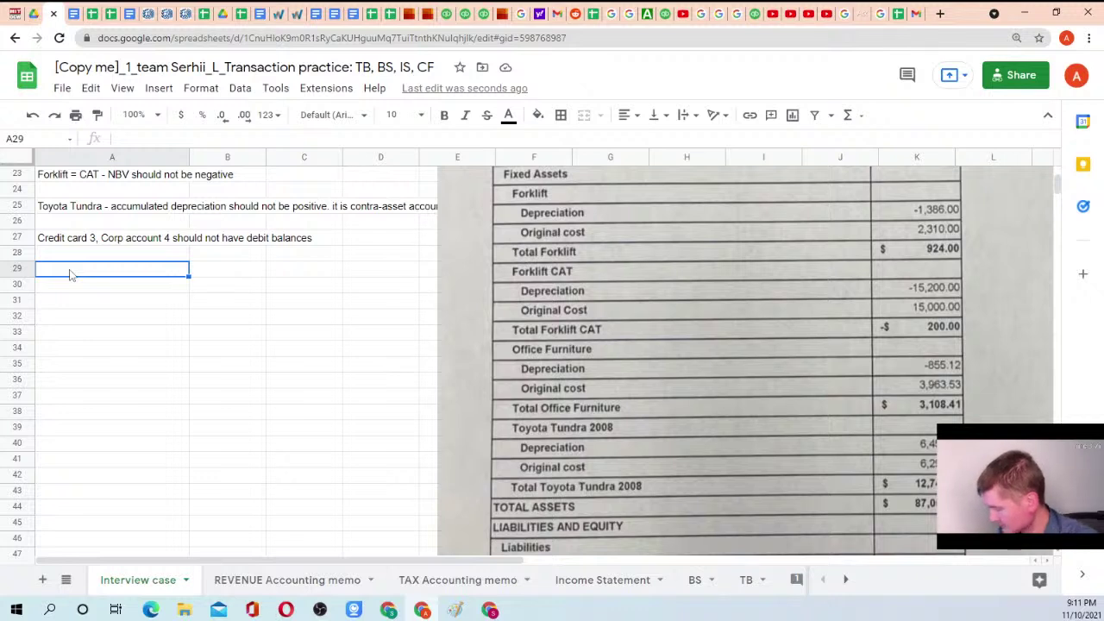
text(Sales ta)
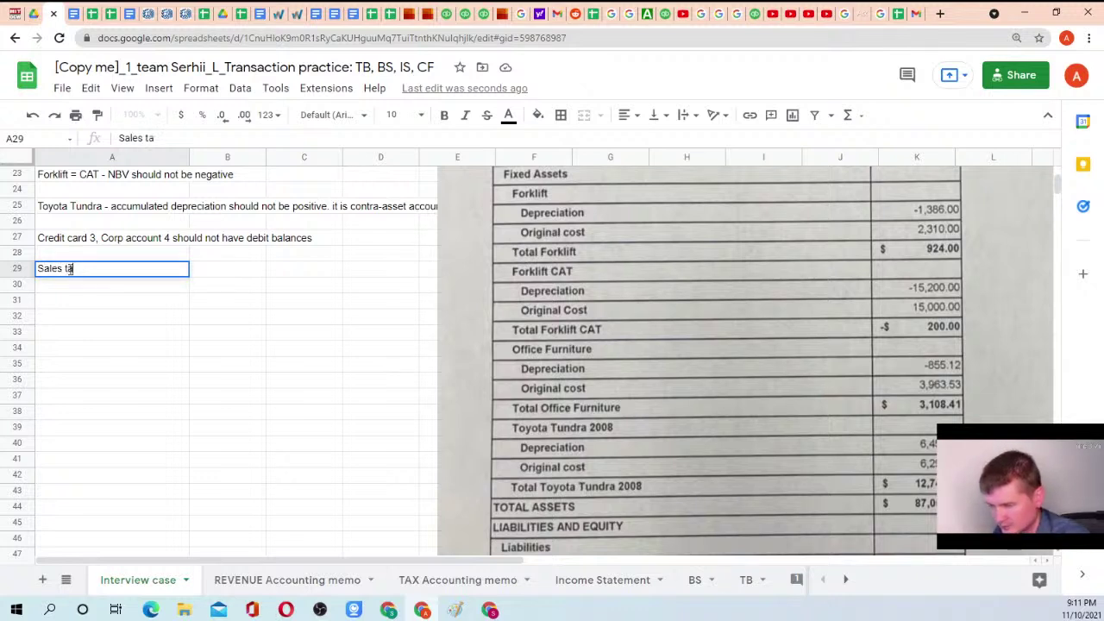
text(x payable - )
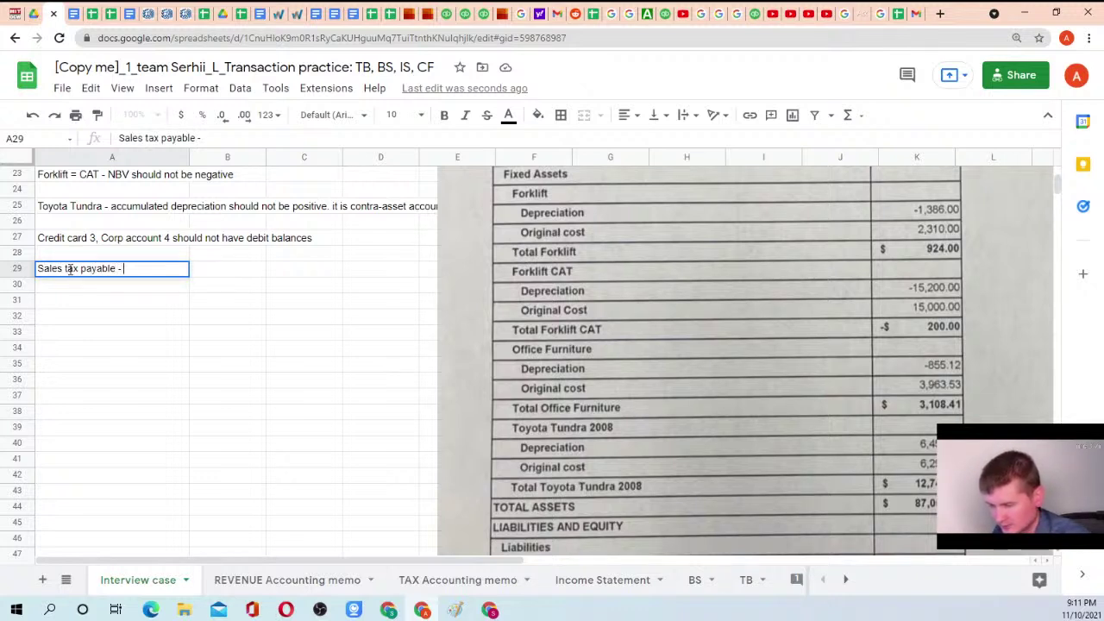
text(debit balance)
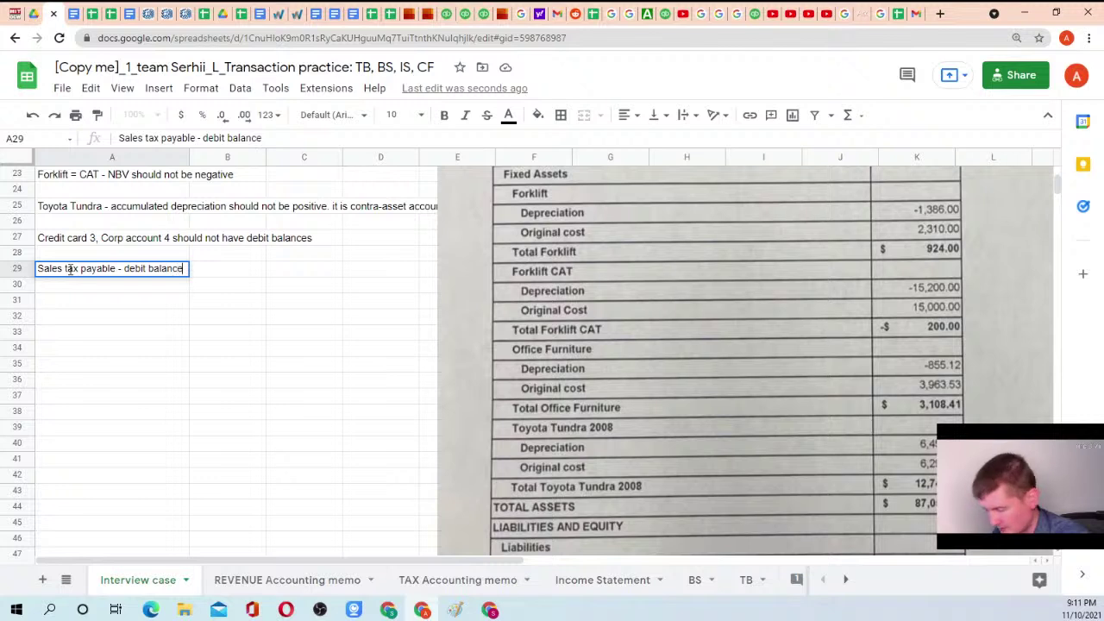
text(?)
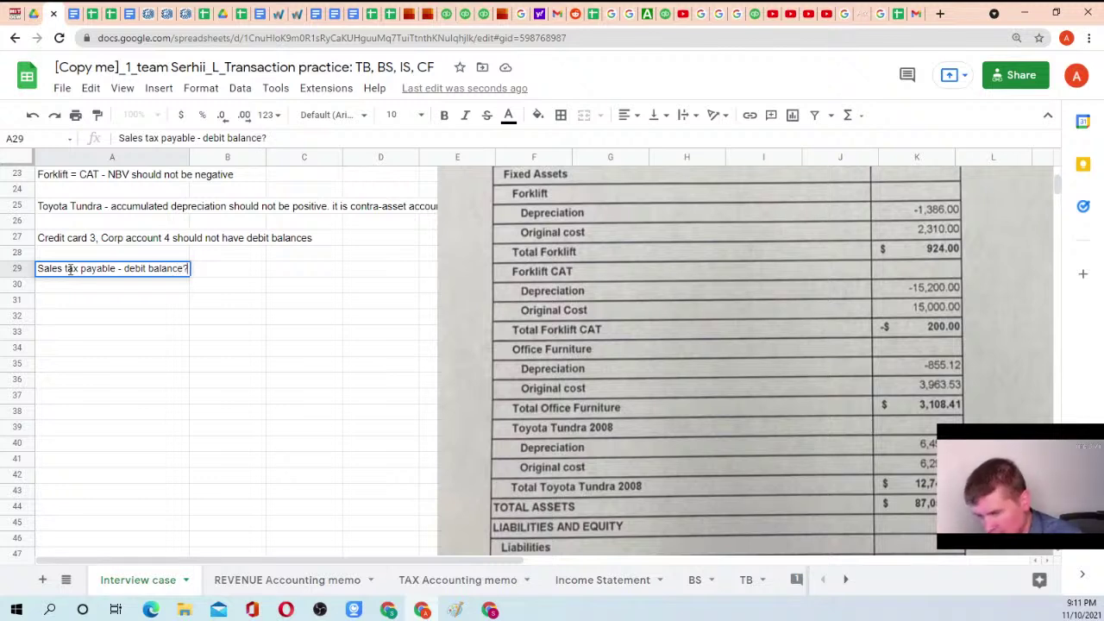
key(Return)
key(Return)
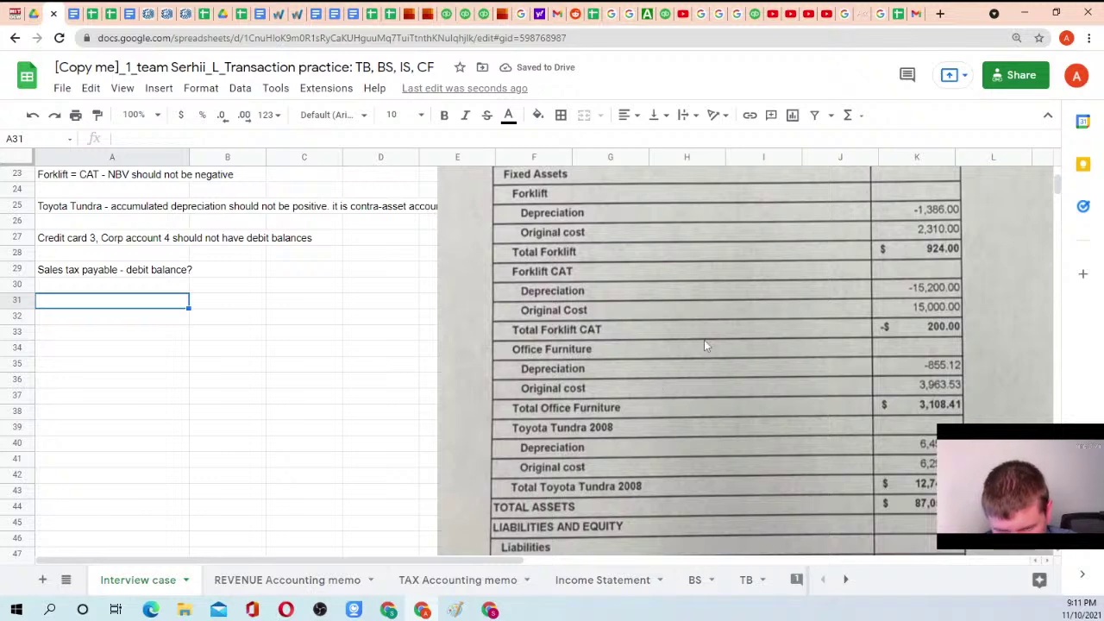
Examine the fixed asset, credit card, payroll liability, sales tax and long-term loan lines of the balance sheet for further errors
scroll(753, 379, down, 6)
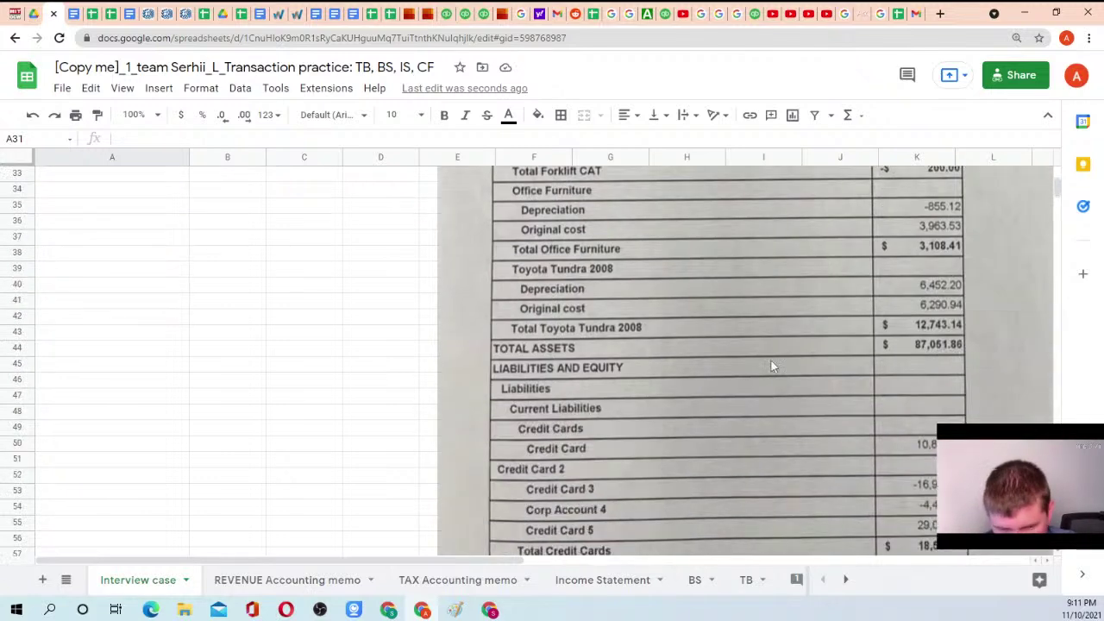
scroll(774, 359, up, 7)
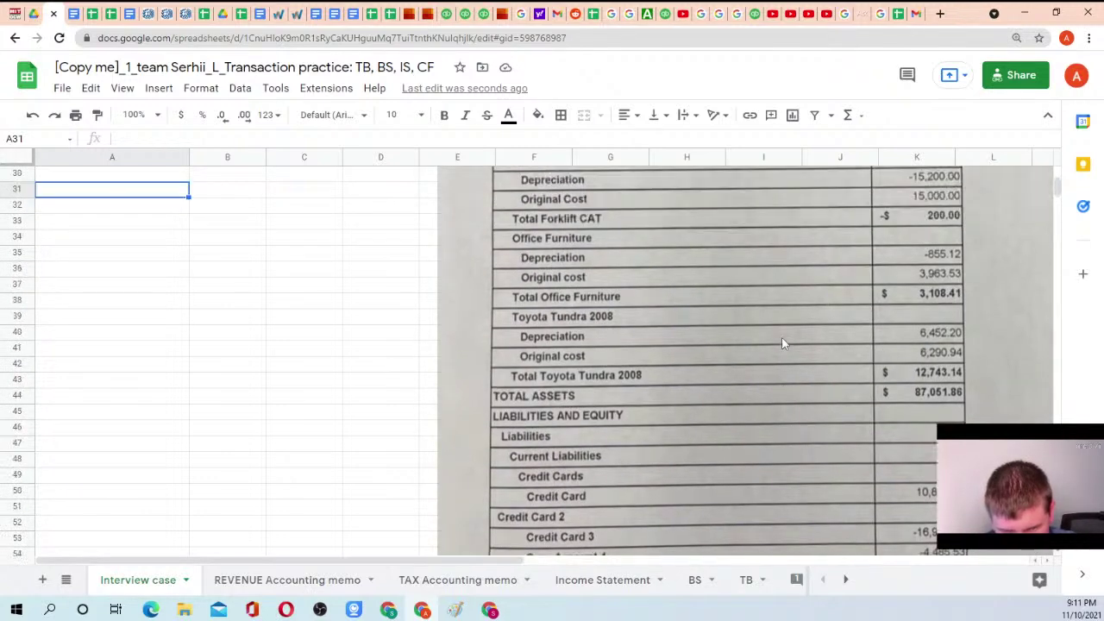
scroll(786, 350, down, 17)
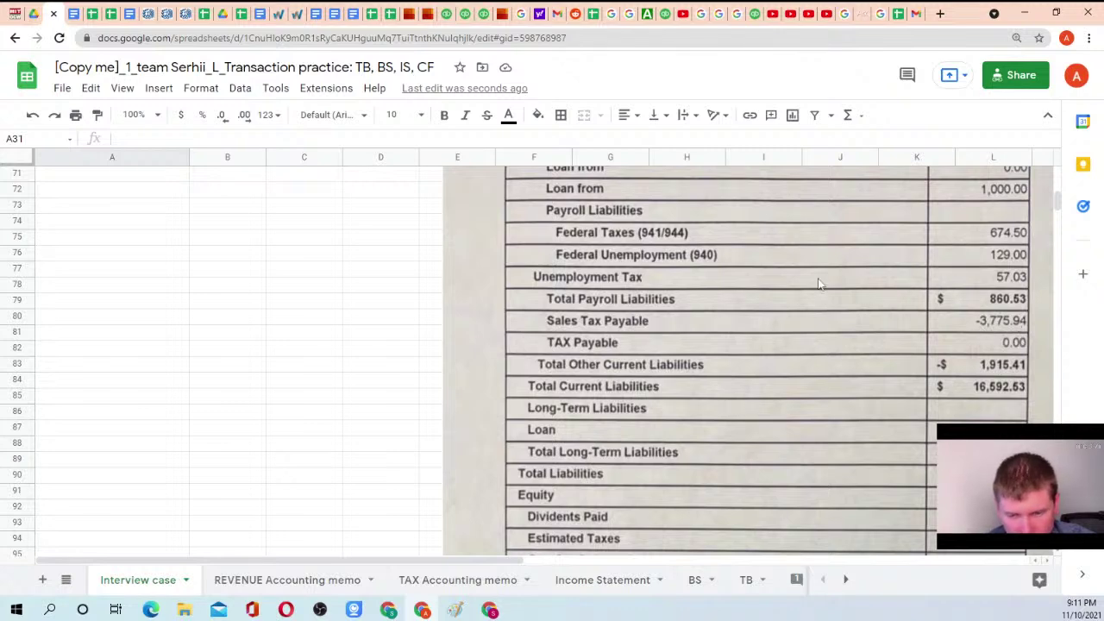
scroll(820, 284, up, 6)
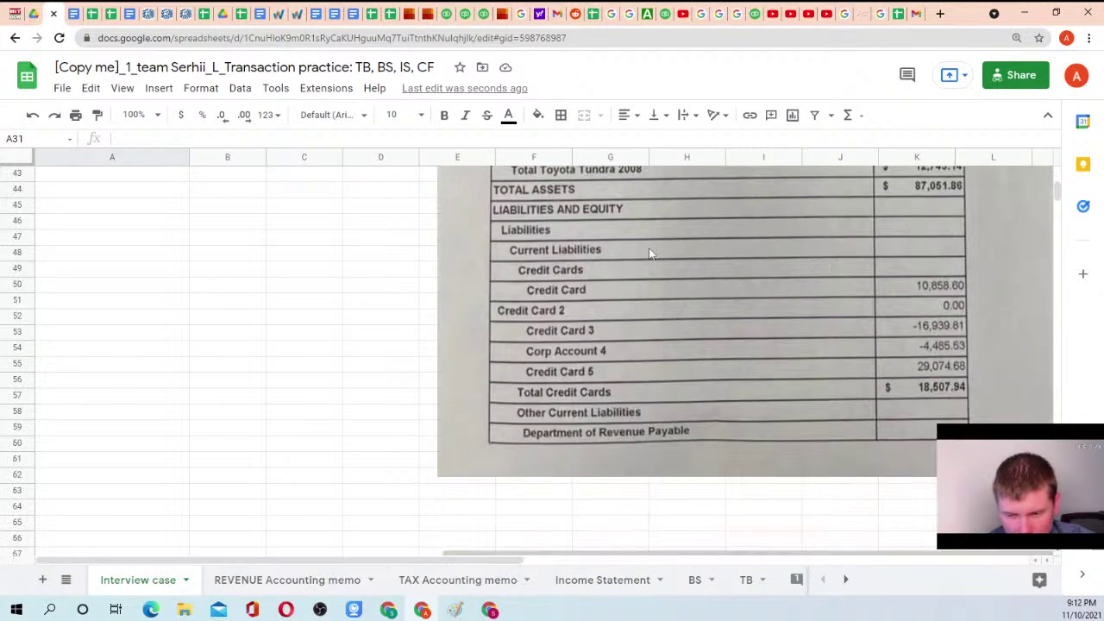
scroll(796, 242, down, 7)
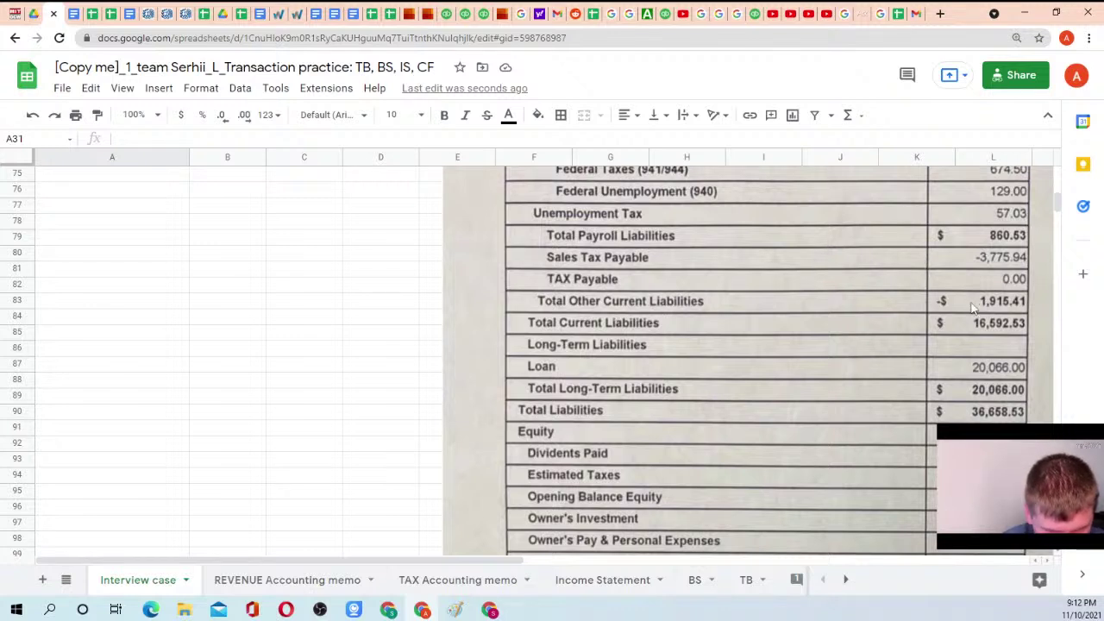
scroll(961, 303, up, 3)
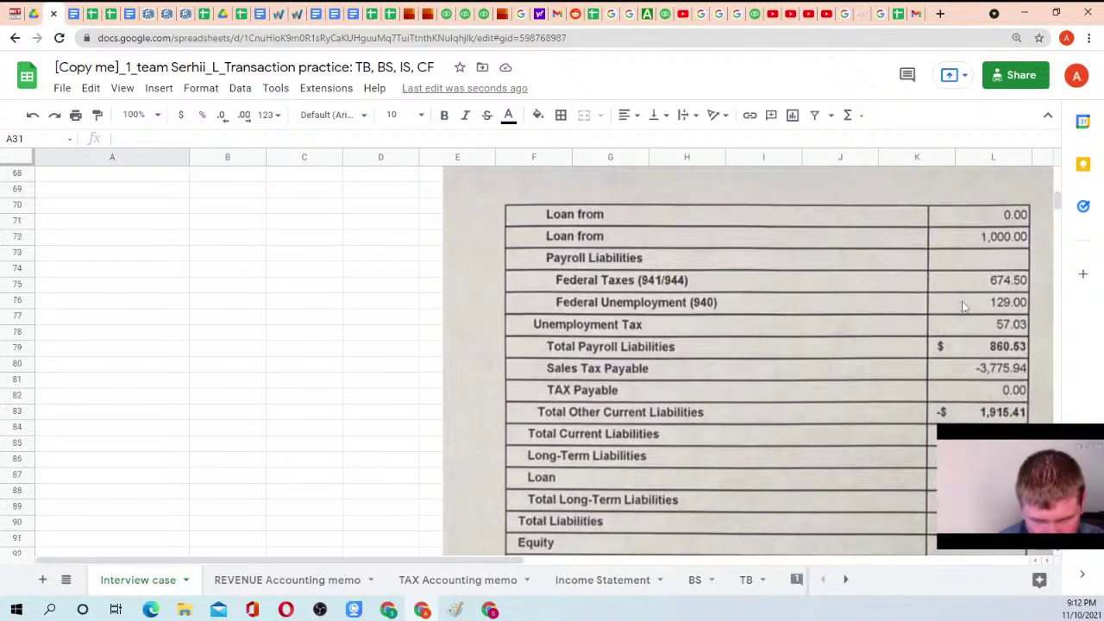
scroll(972, 252, down, 2)
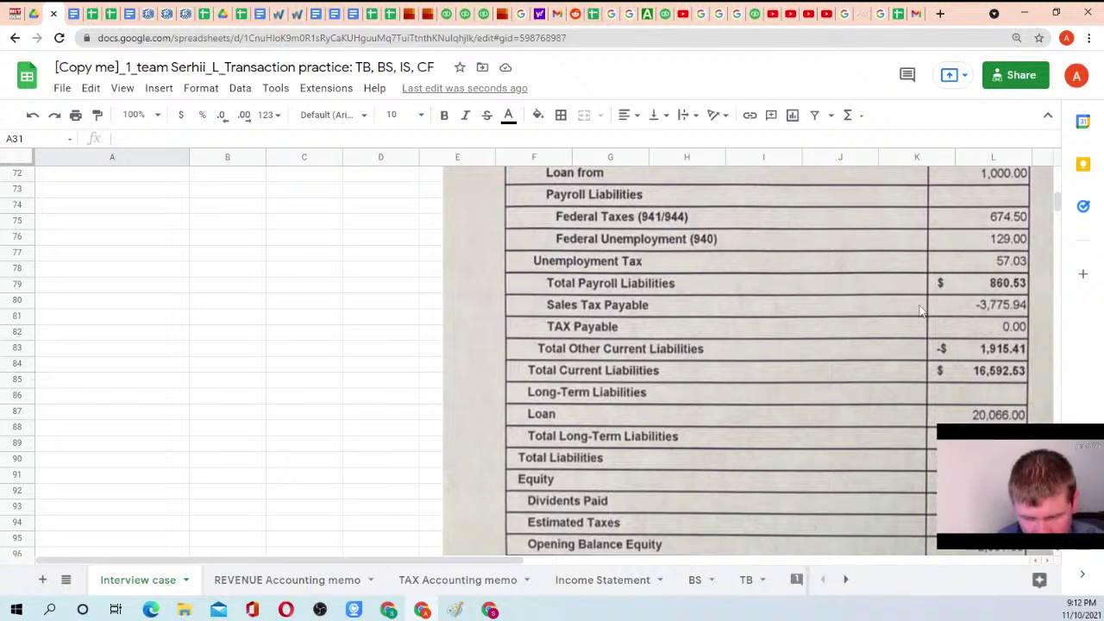
scroll(869, 336, down, 3)
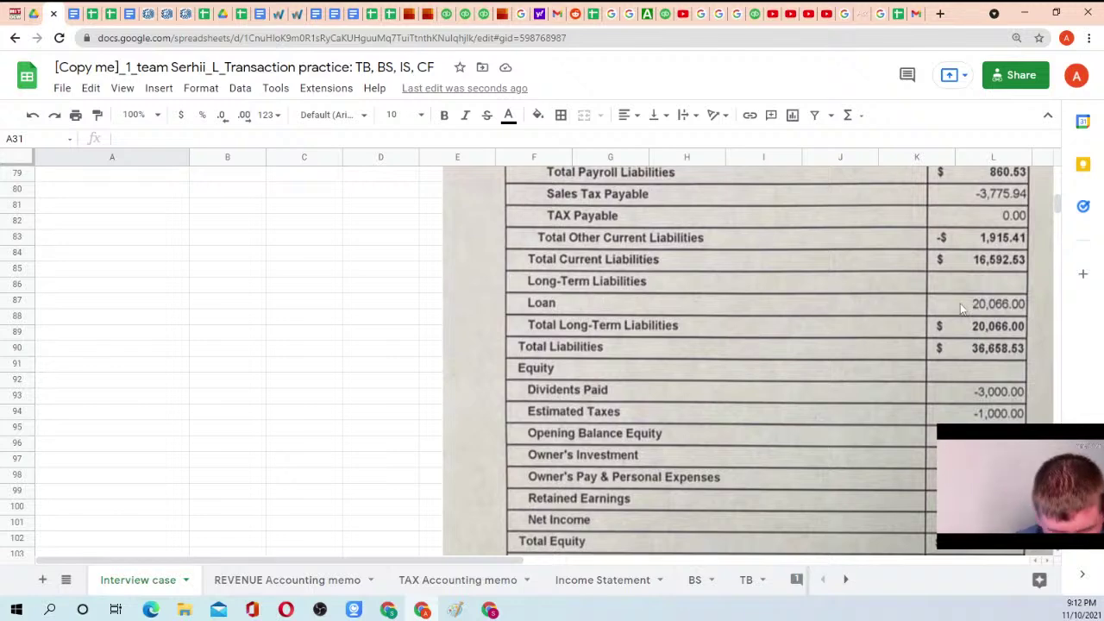
Compare the PPP Loan line among the assets with the long-term loan, and examine the equity lines for unusual balances
scroll(842, 309, up, 20)
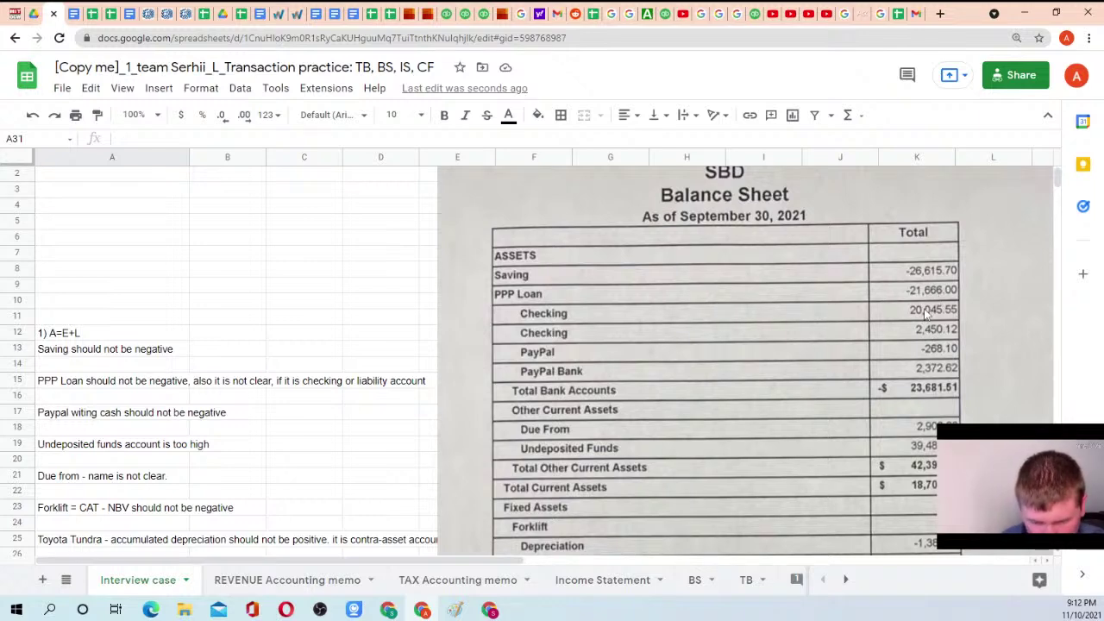
scroll(930, 354, down, 15)
scroll(928, 368, down, 1)
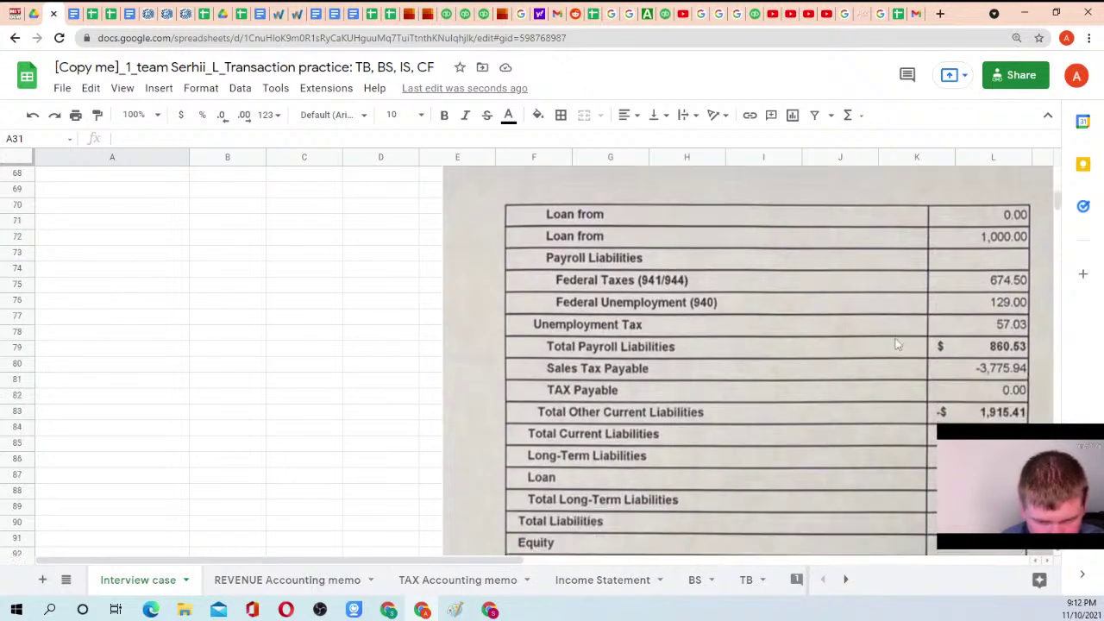
scroll(872, 339, down, 3)
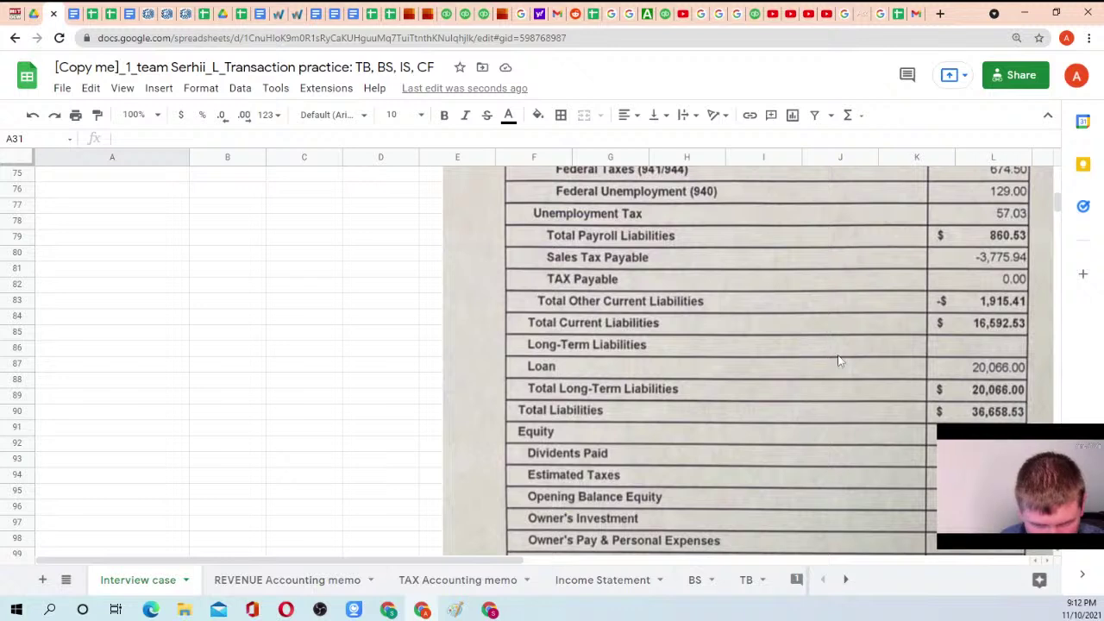
scroll(837, 361, down, 2)
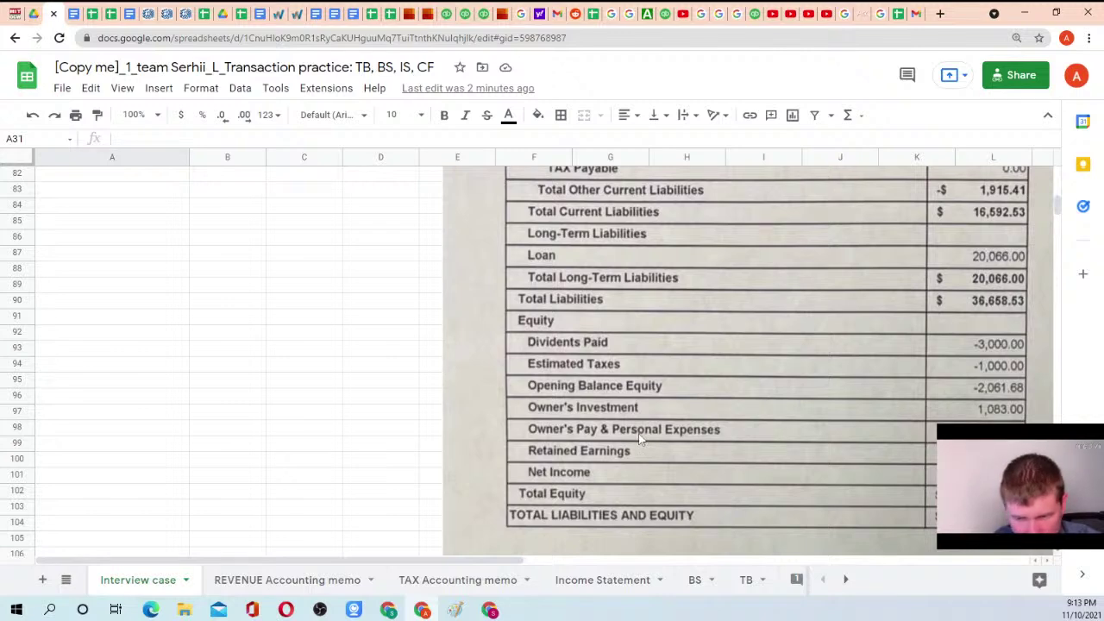
scroll(640, 440, down, 2)
scroll(634, 423, up, 8)
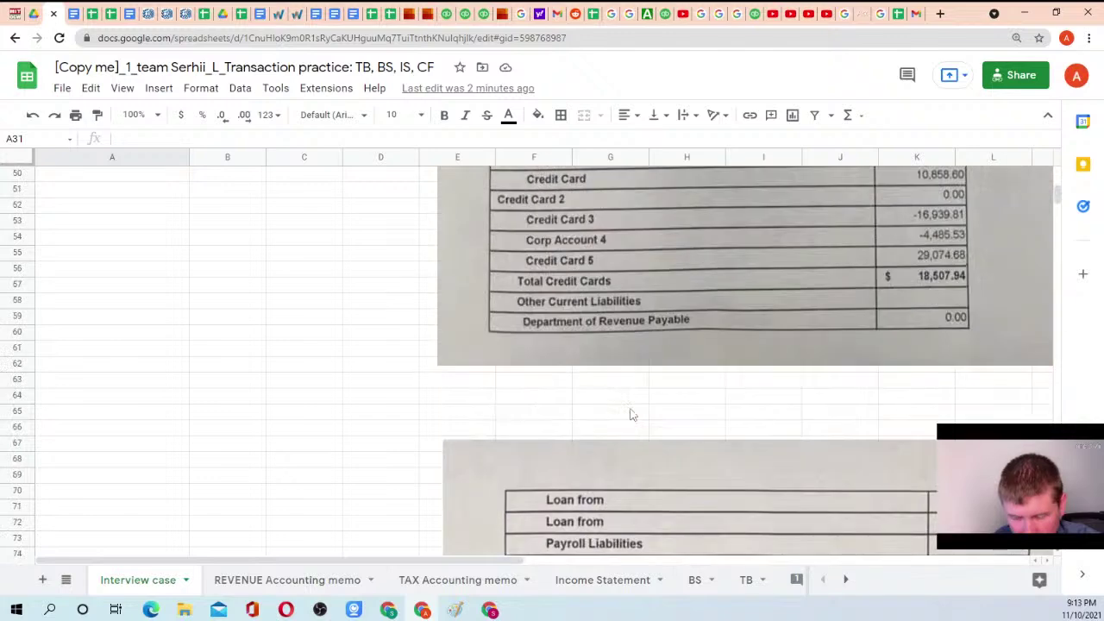
scroll(631, 415, down, 10)
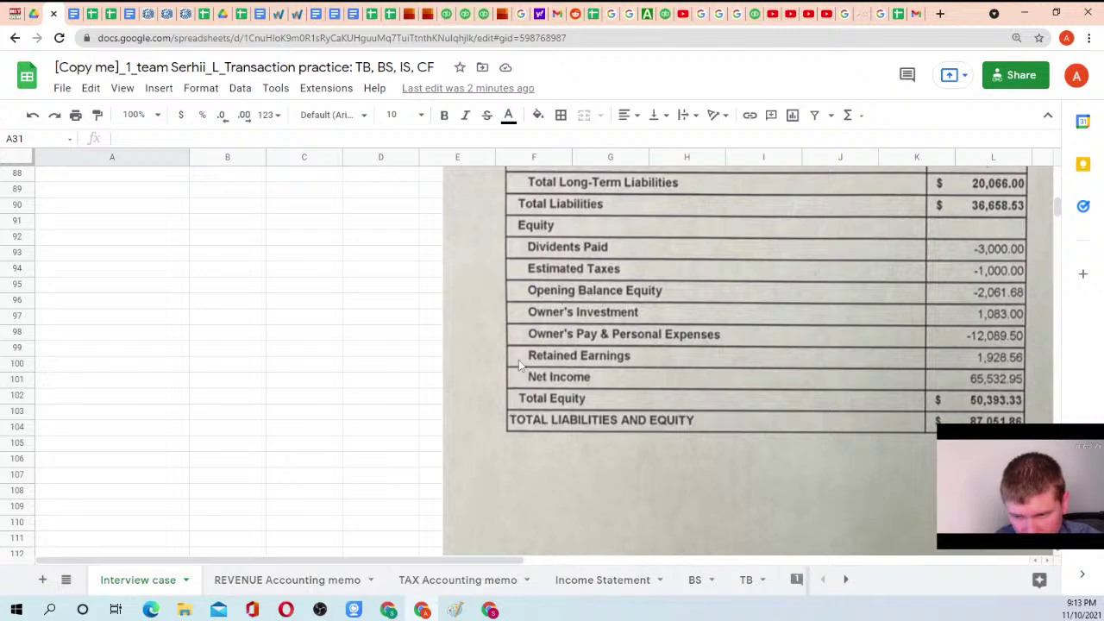
Enter the note "Dividend's paid and owners draw looks strange for same entity" in cell A31
scroll(130, 238, up, 10)
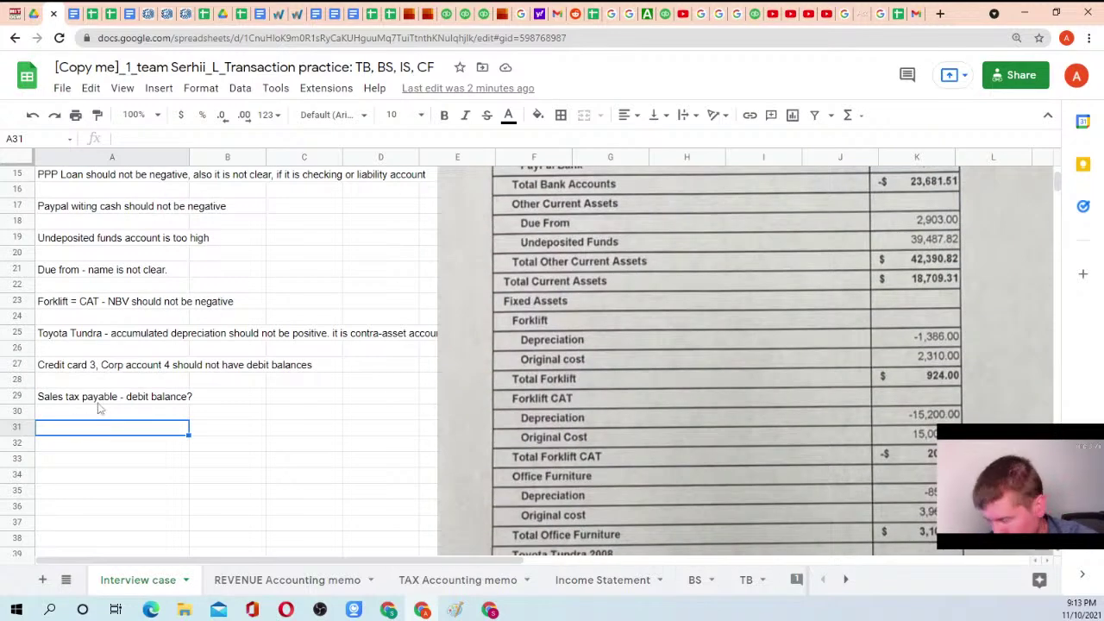
text(Dividend)
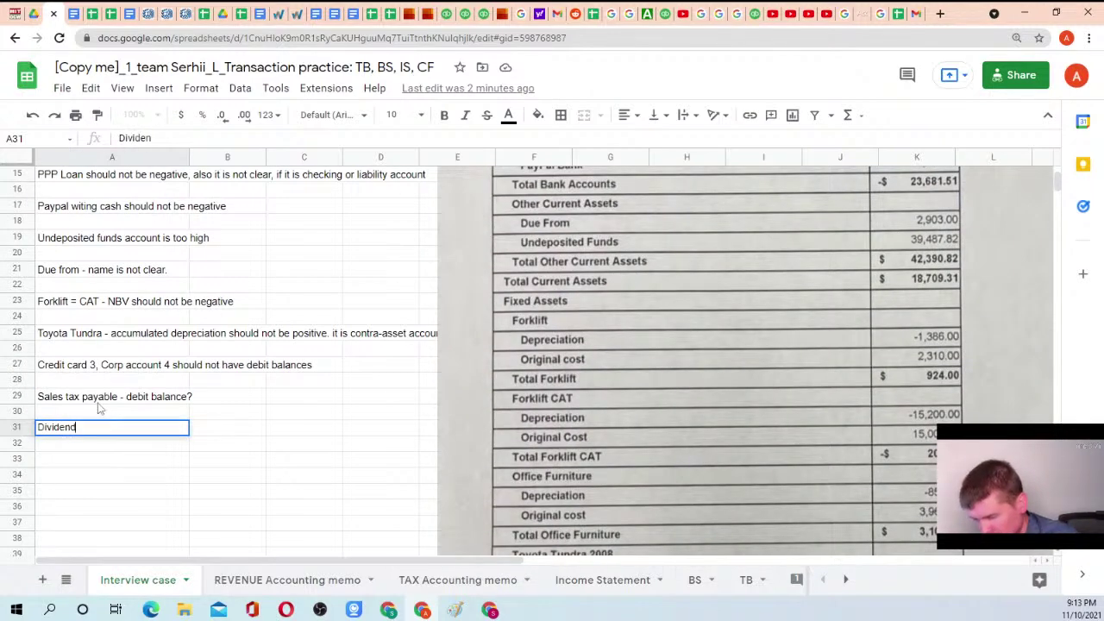
text('s paid)
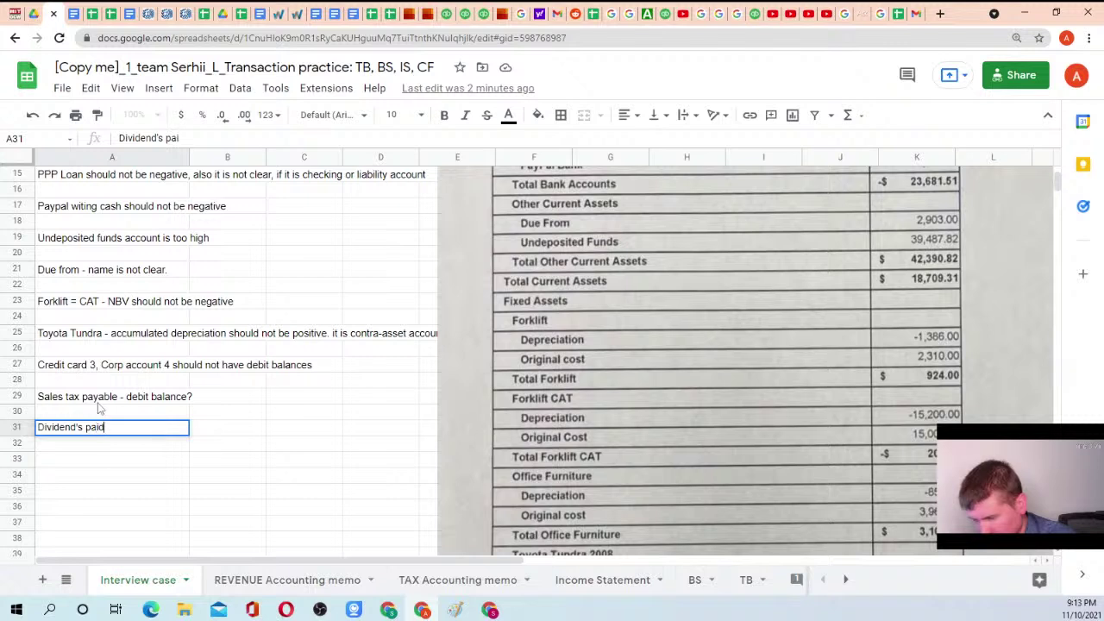
text( and owners draw)
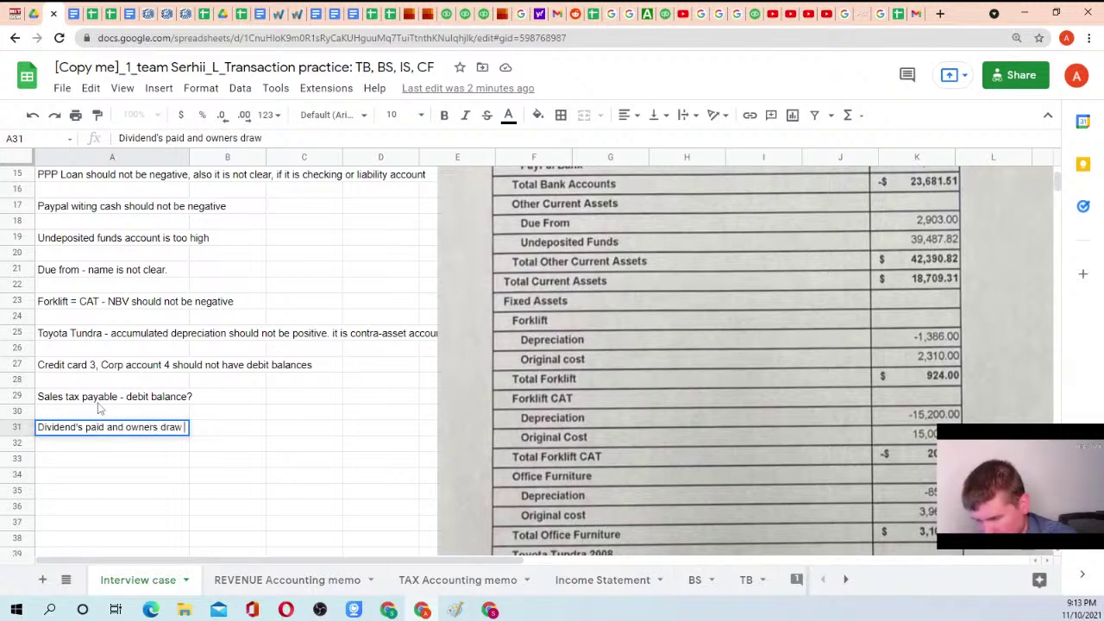
text( loo)
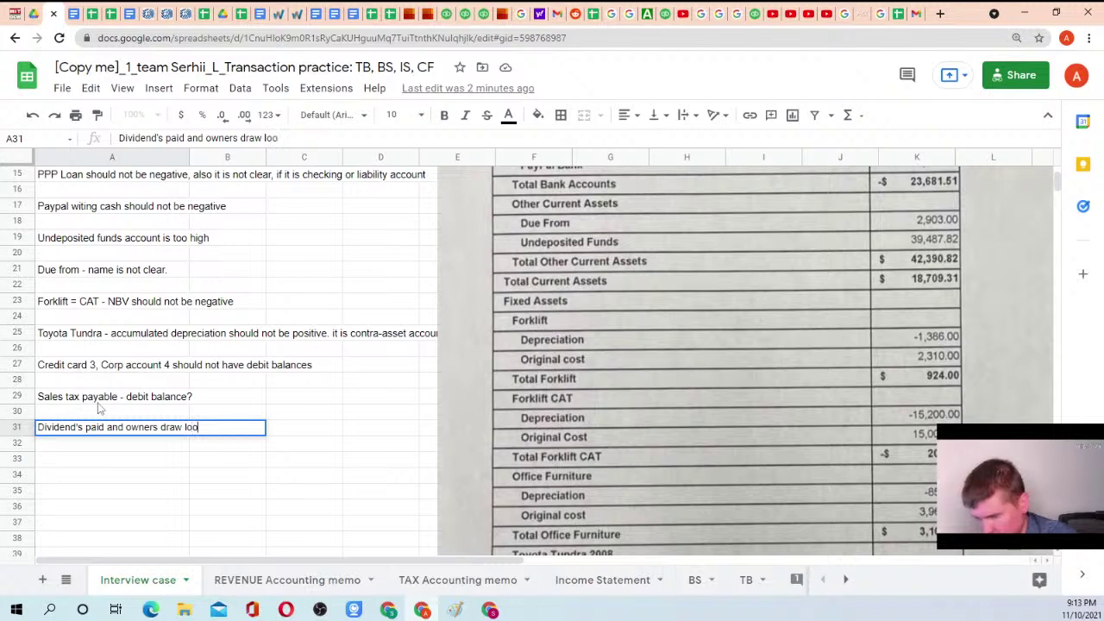
text(ks strange)
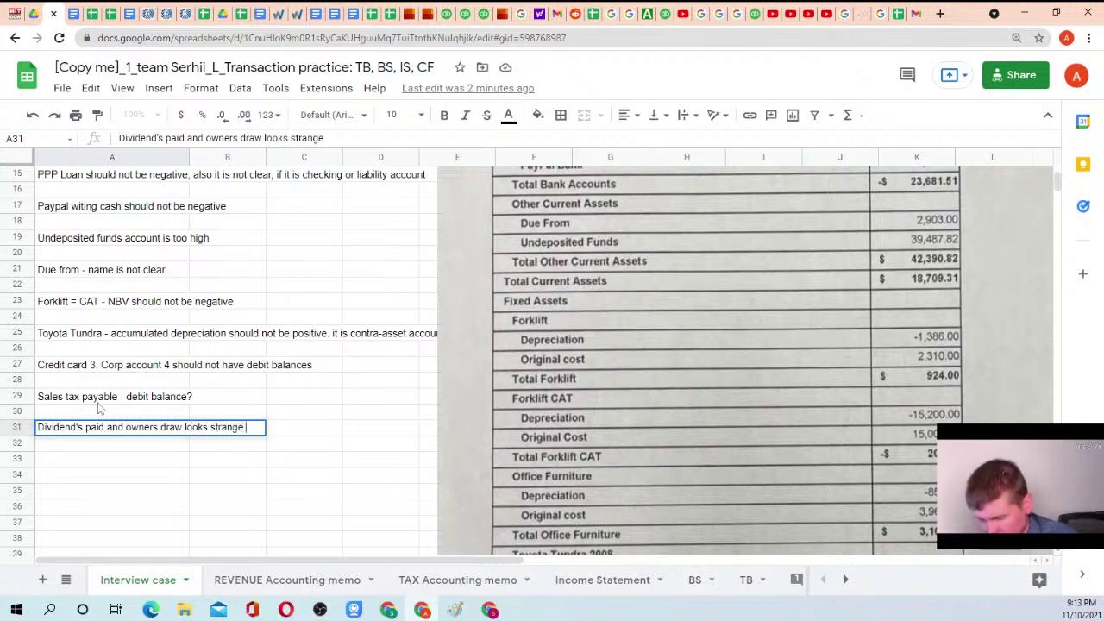
text( f)
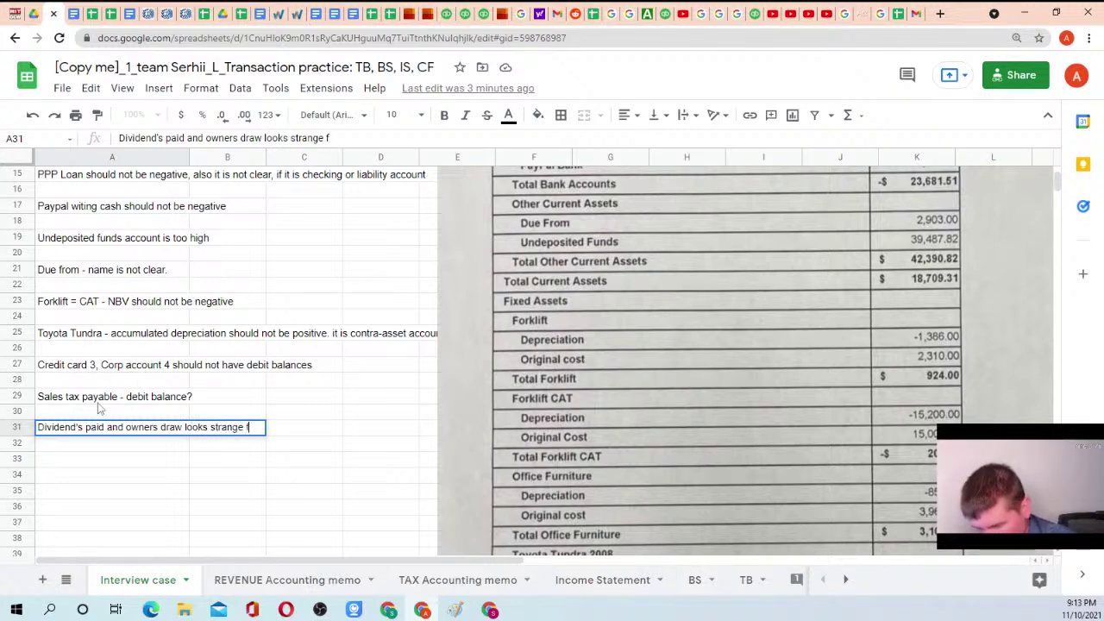
text(or same entity)
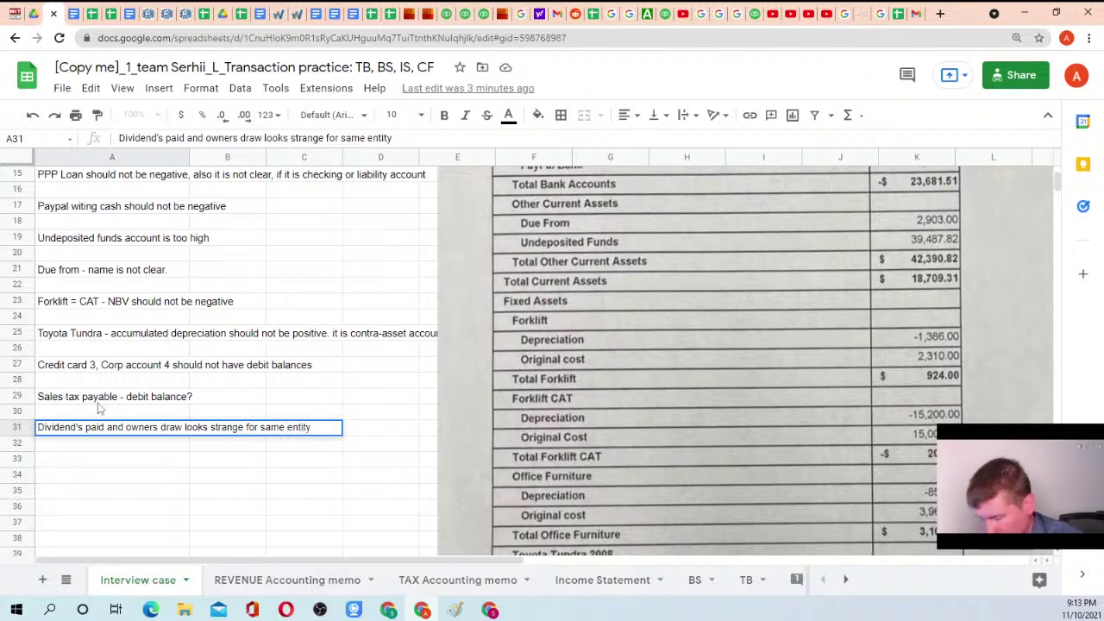
key(Return)
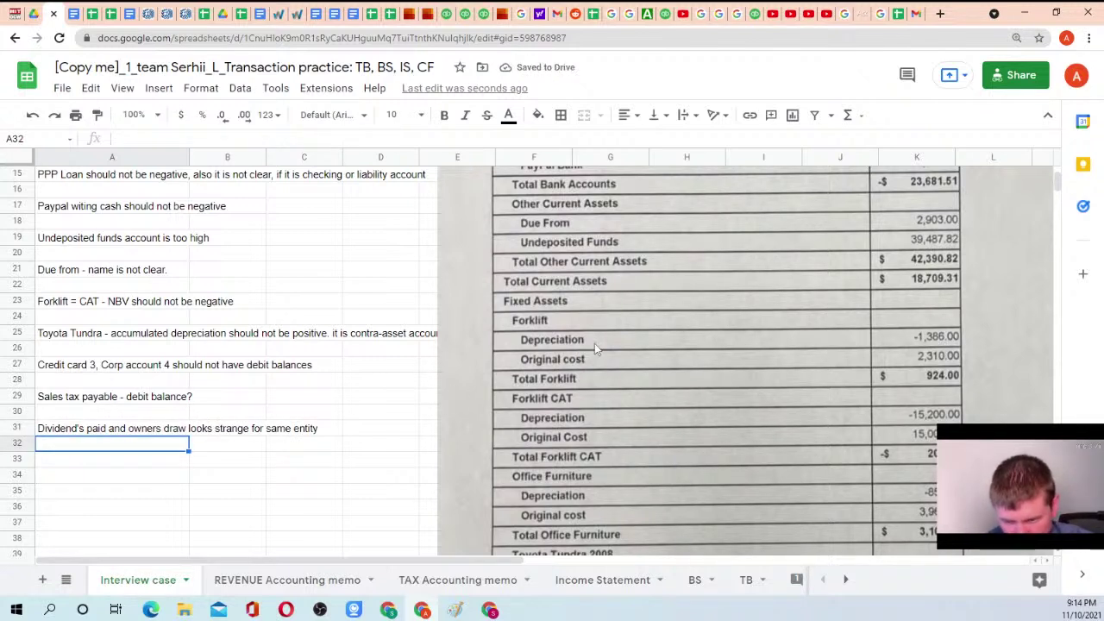
Select cell A31 and reread the liabilities and equity sections, checking dividends, estimated taxes, opening balance equity and owner's accounts
scroll(645, 343, down, 1)
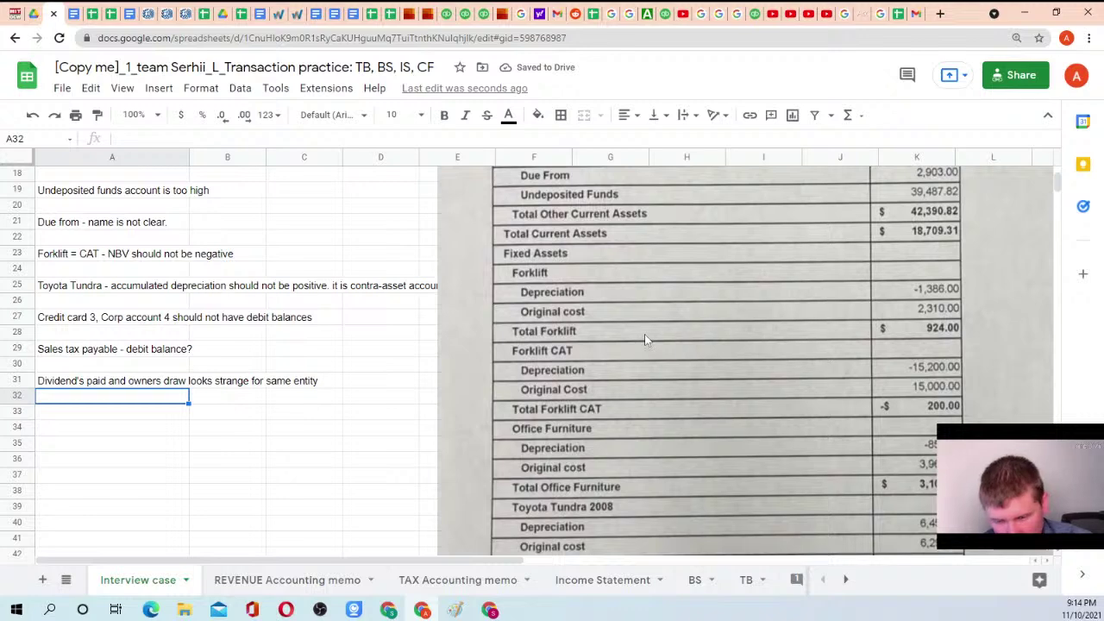
scroll(656, 332, down, 3)
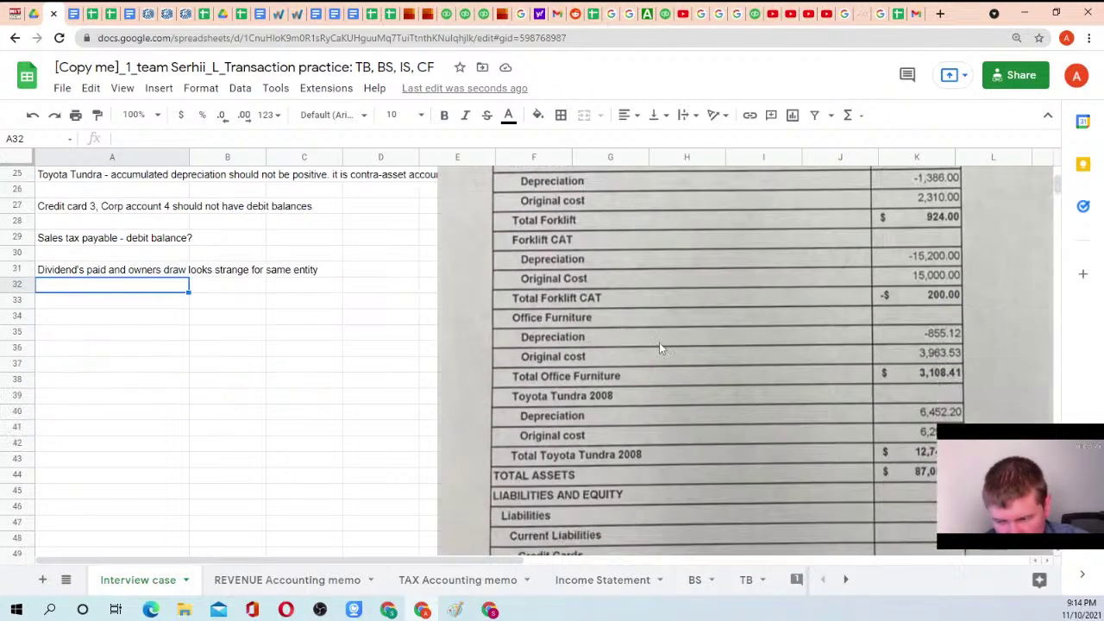
click(125, 225)
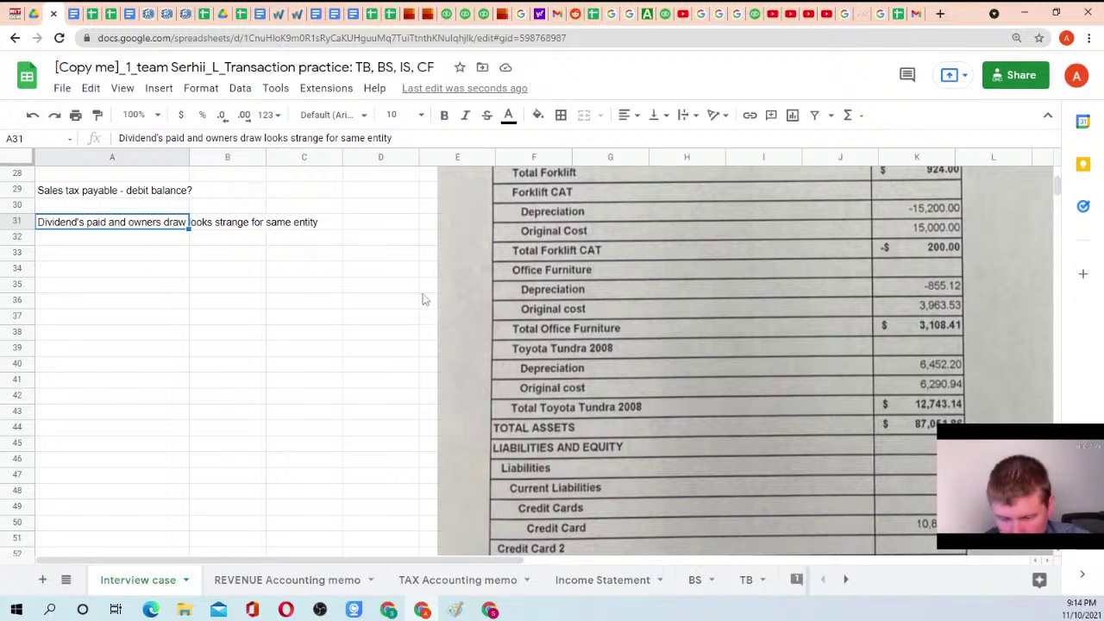
scroll(604, 336, down, 10)
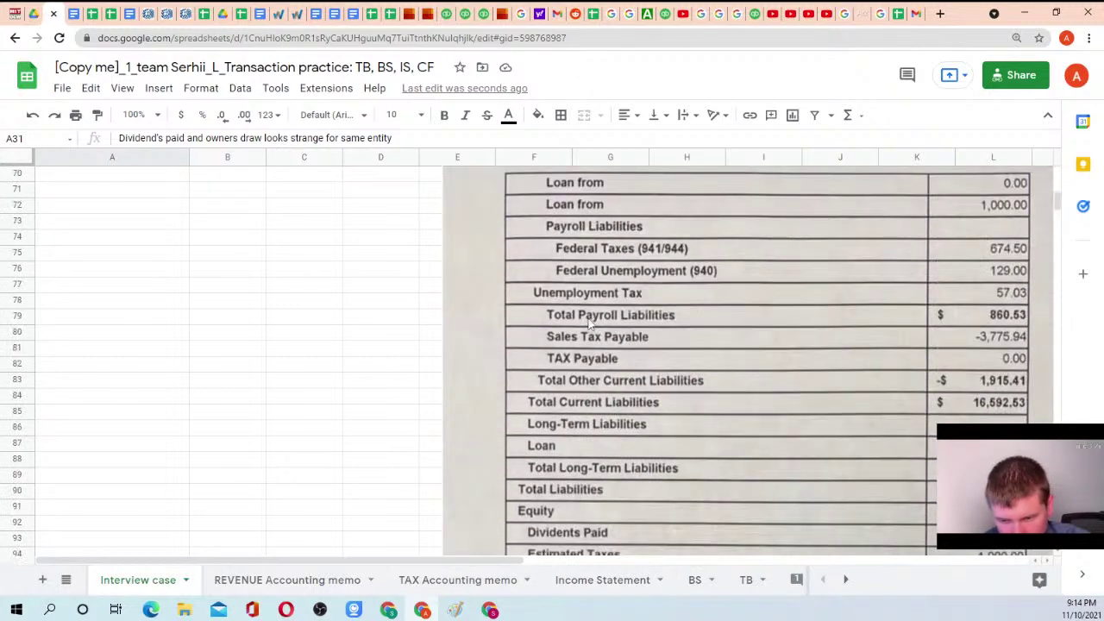
scroll(587, 321, down, 5)
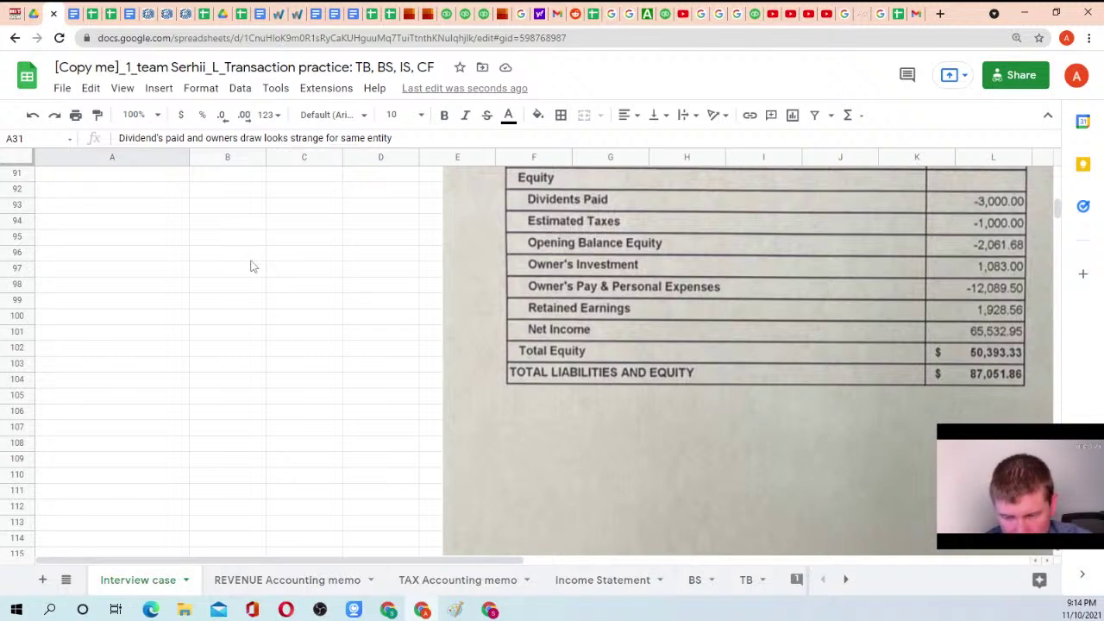
scroll(257, 270, up, 3)
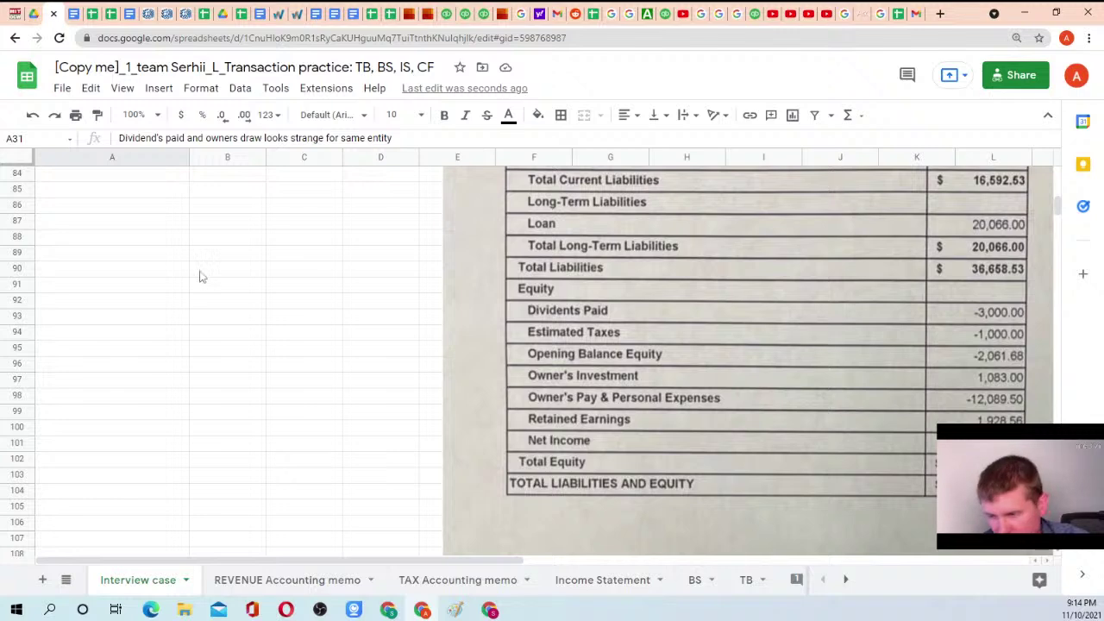
scroll(202, 276, up, 20)
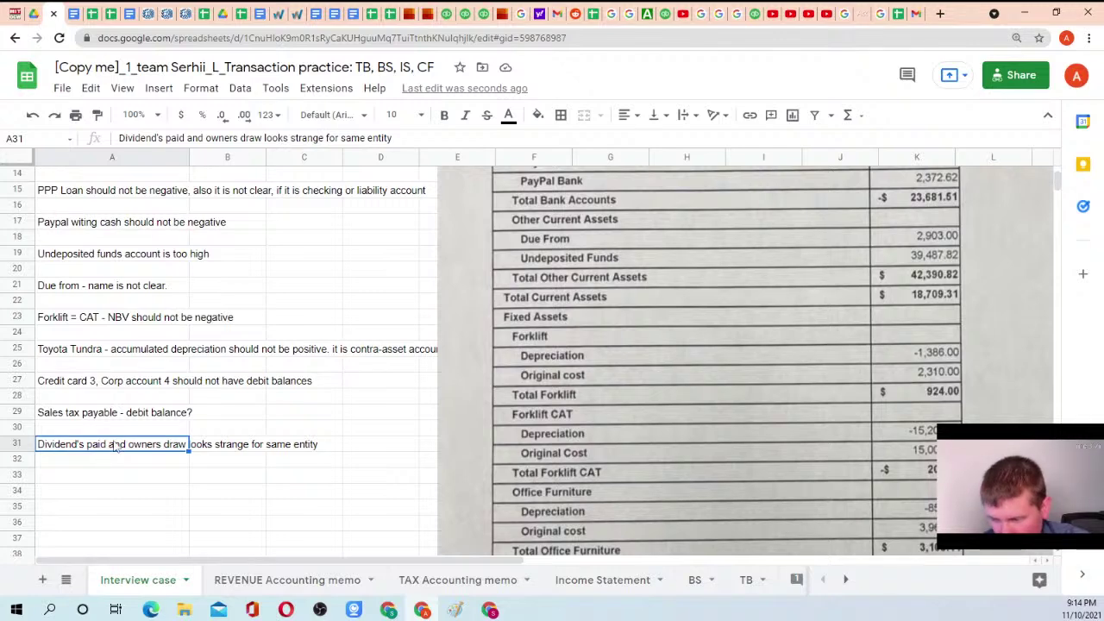
scroll(423, 400, down, 7)
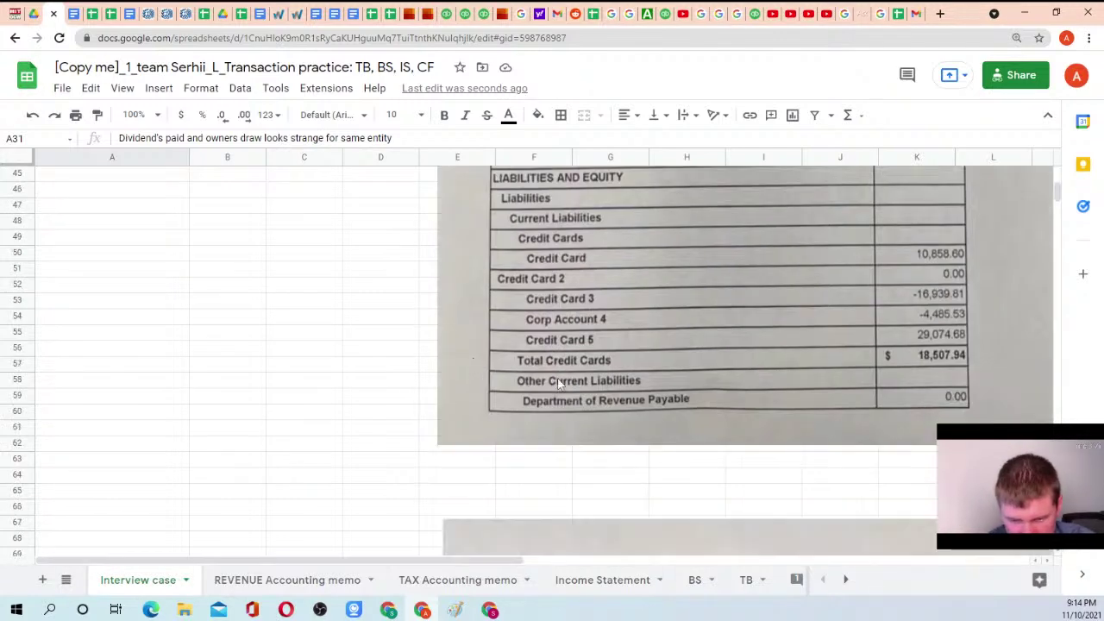
scroll(561, 384, down, 9)
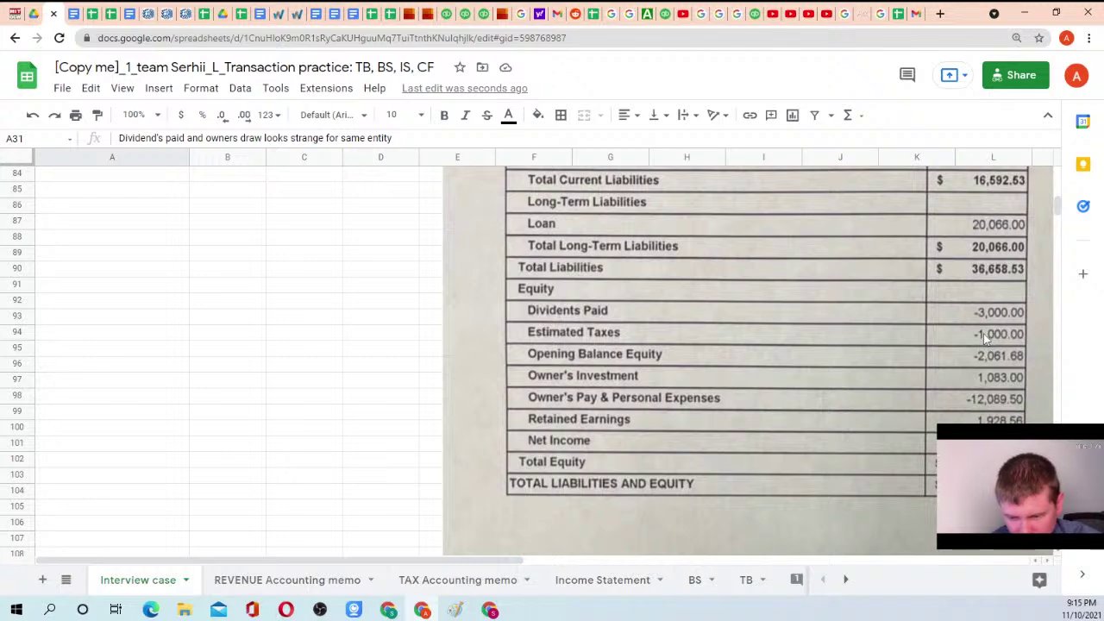
Enter the note "Estimated taxes looks like tax liability" in cell A33
scroll(365, 320, up, 11)
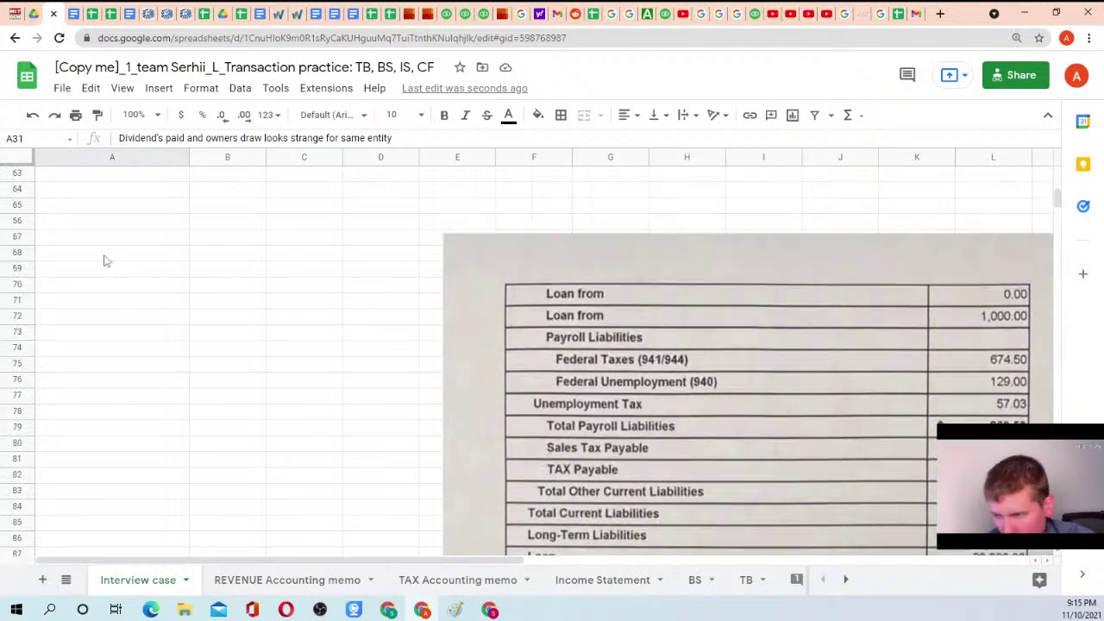
scroll(101, 274, up, 3)
click(88, 475)
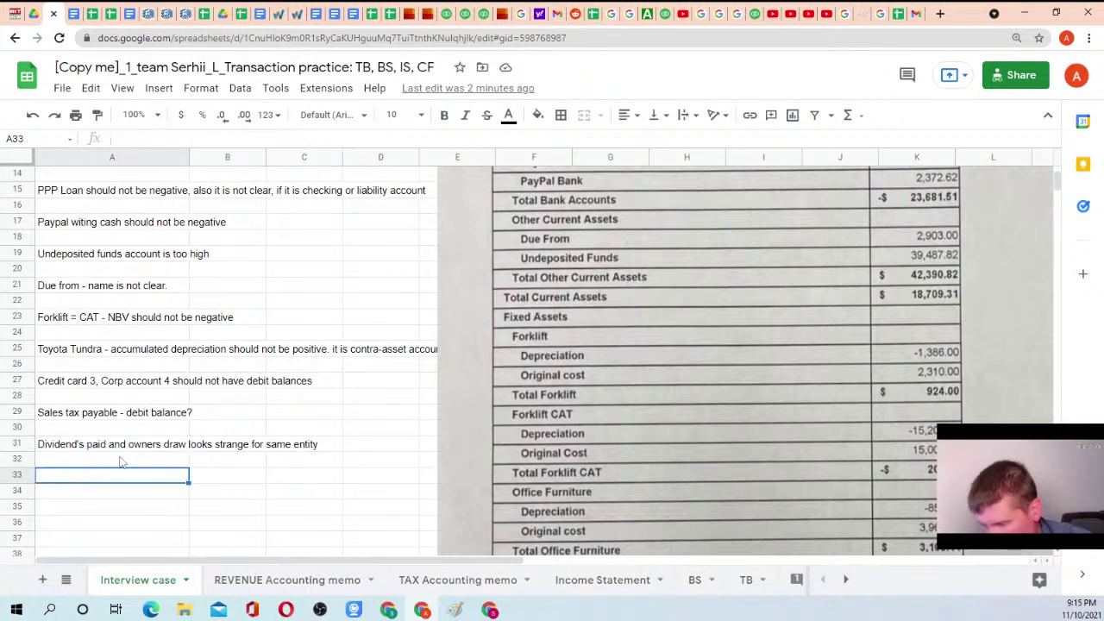
text(Estimat)
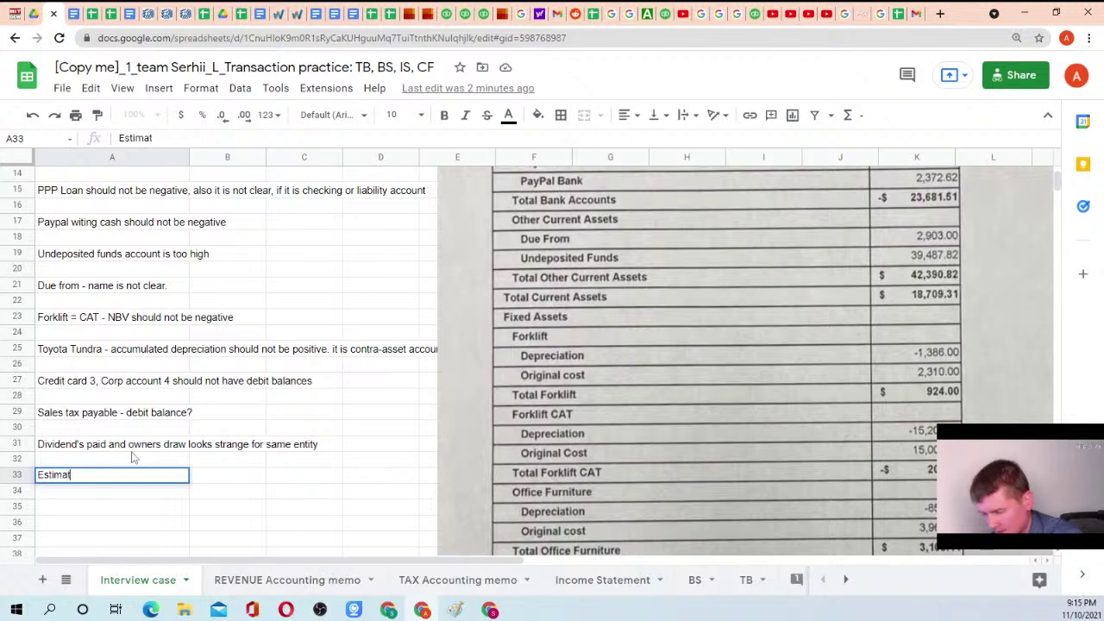
text(ed tax)
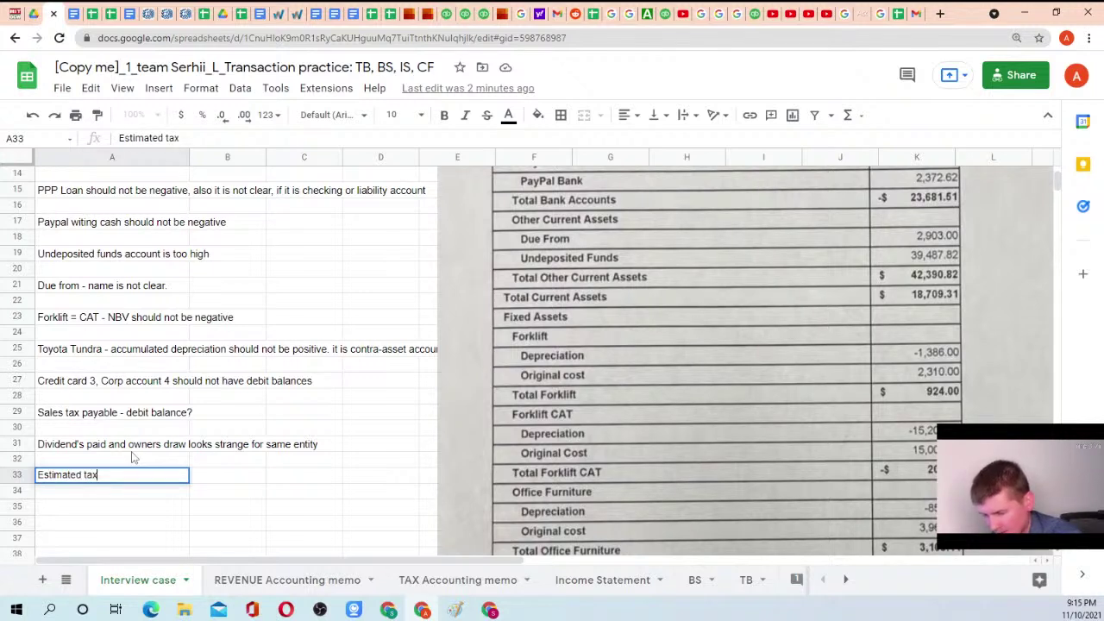
text(es looks like)
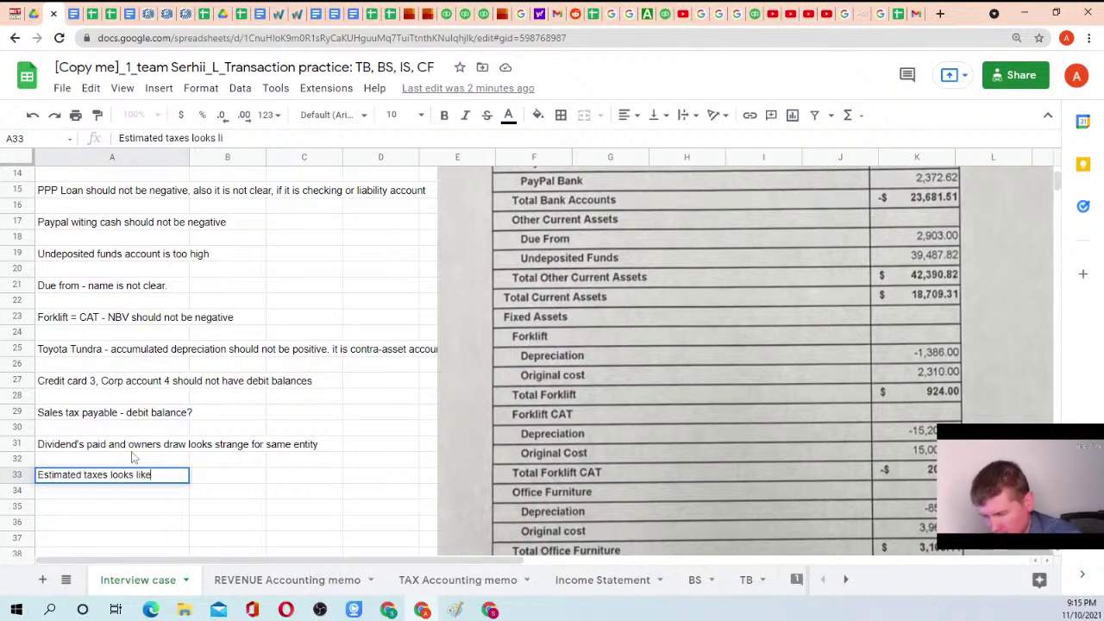
text( tax liability)
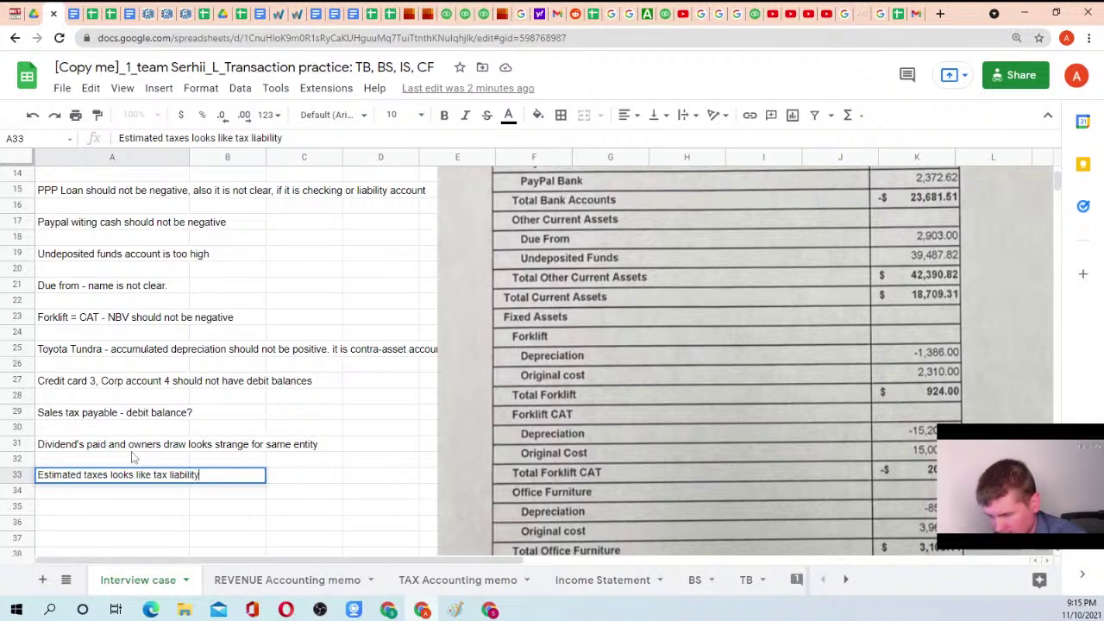
key(Return)
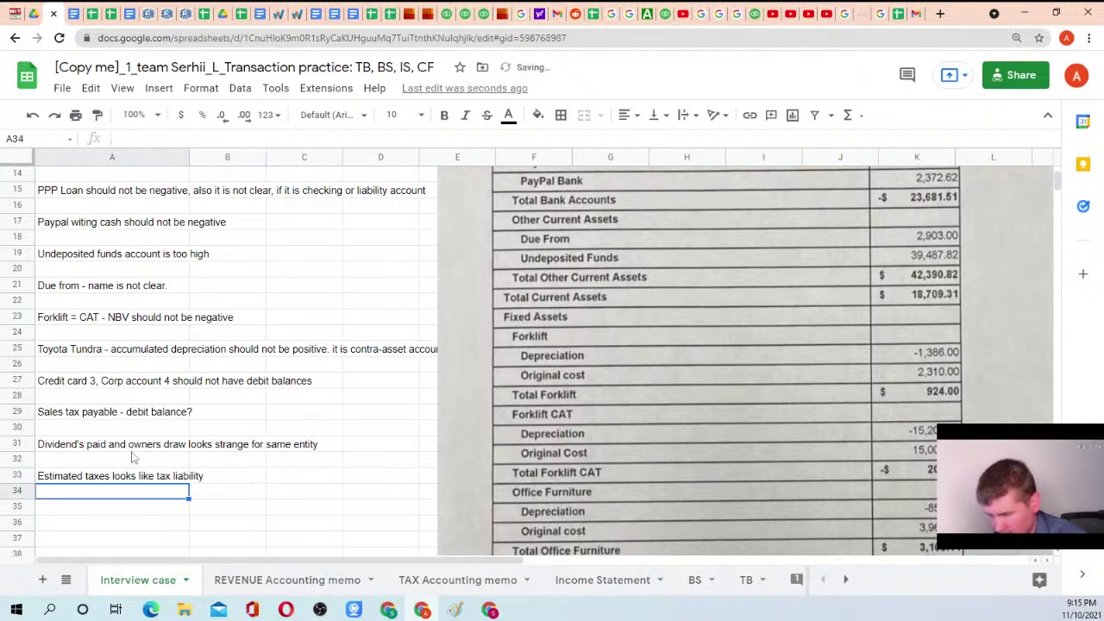
Extend the estimated taxes note in cell A33 with ". Net income should already be post-tax"
click(112, 475)
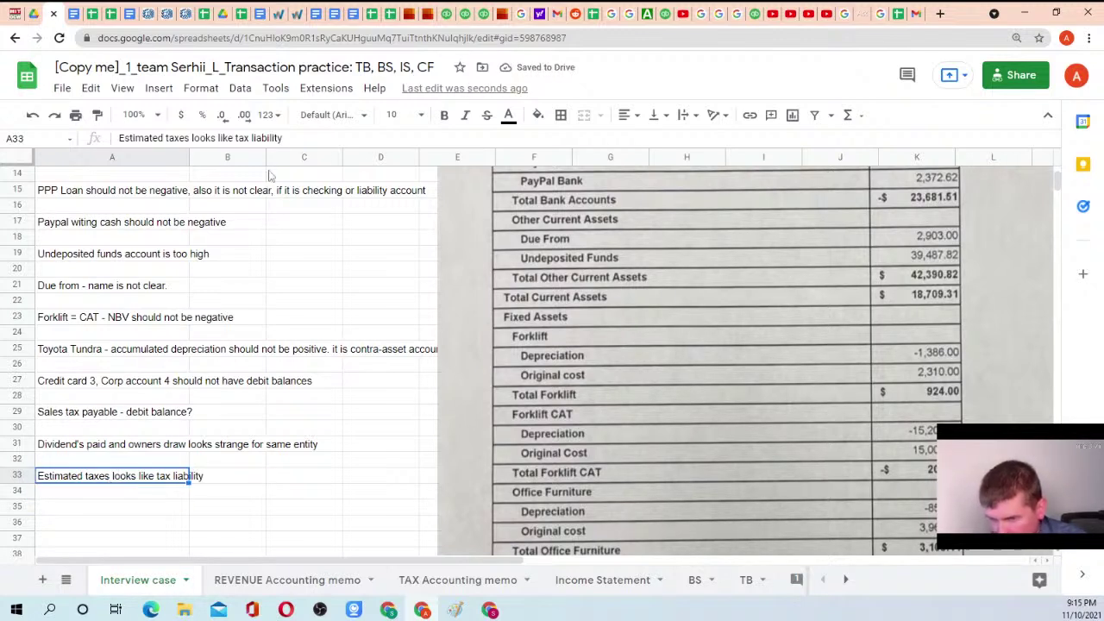
click(293, 138)
text(. N)
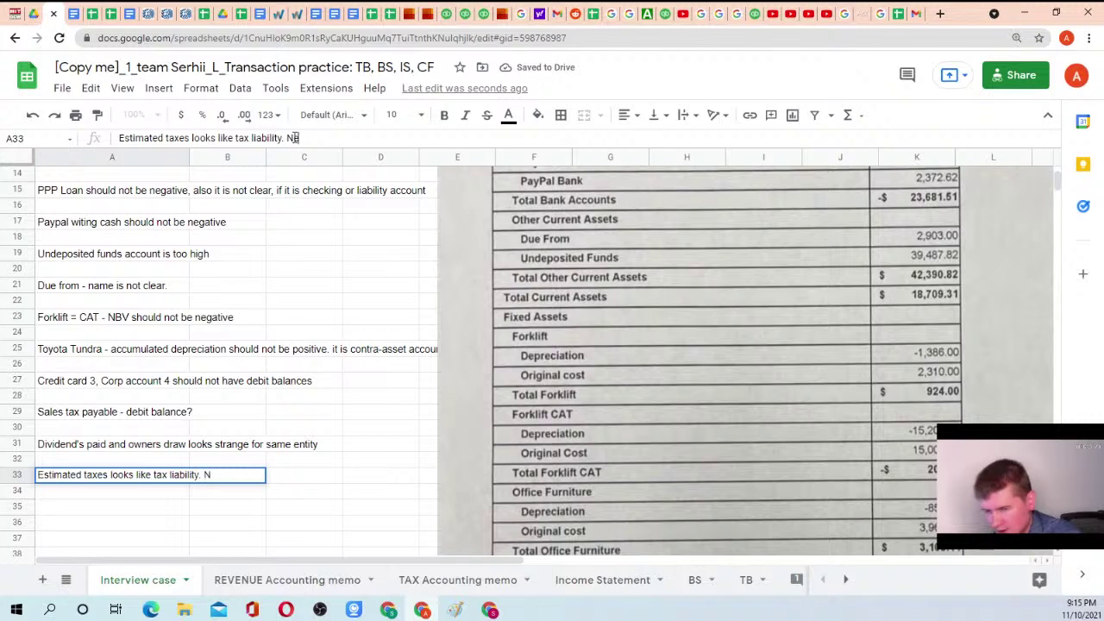
text(et income sh)
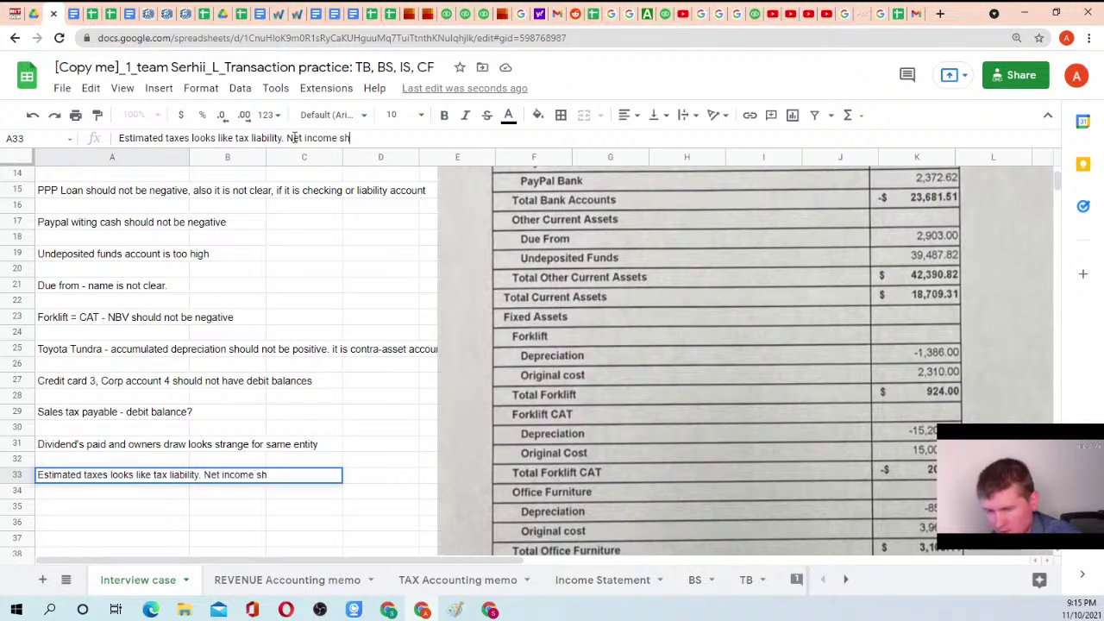
text(ould already)
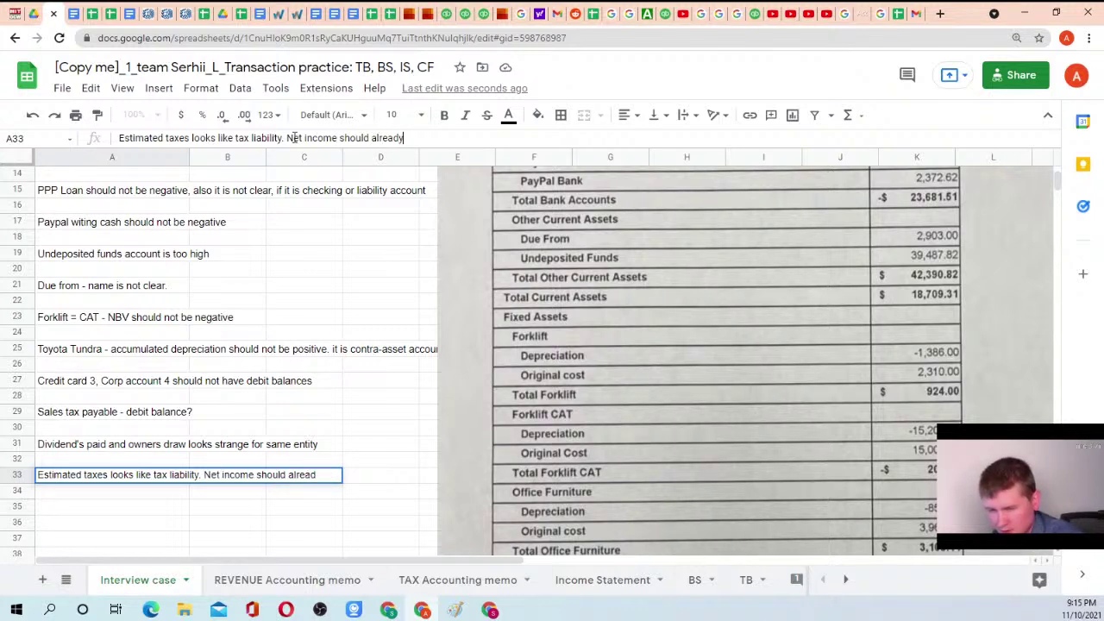
text( be post-tax)
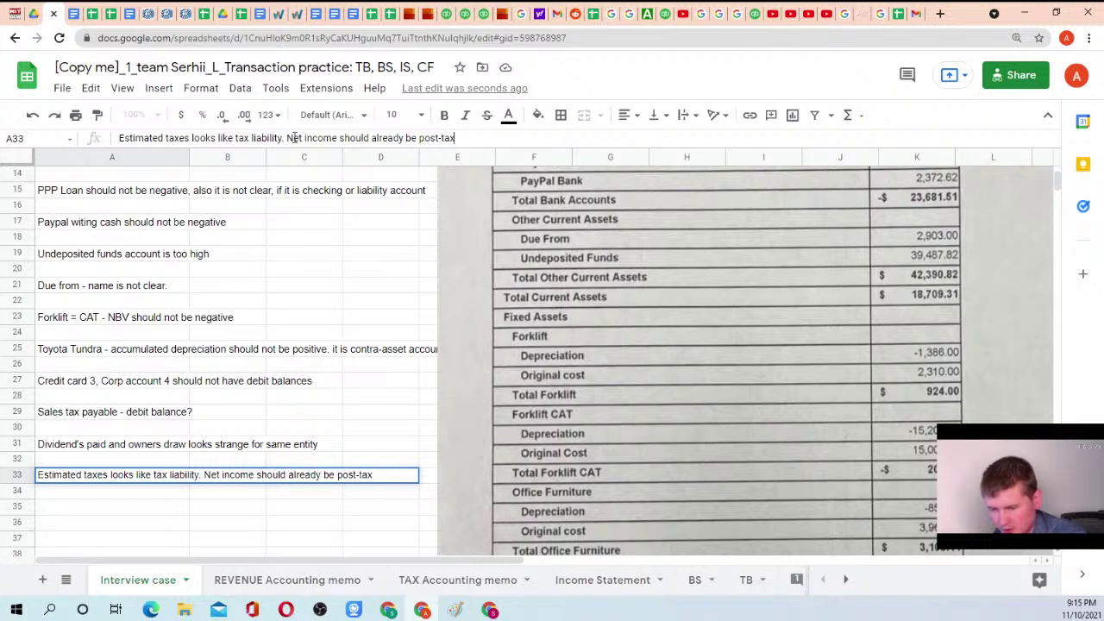
key(Return)
Reread the equity lines and enter "Why do we have opening balance equity and retained earnings at the same time ?" in cell A35
scroll(690, 346, down, 5)
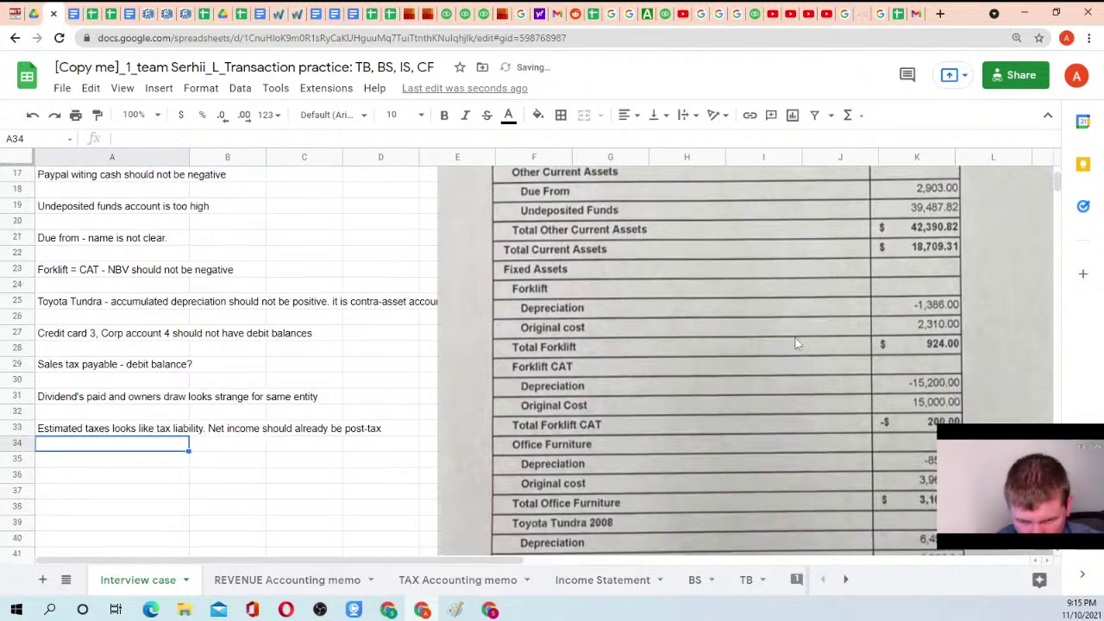
scroll(820, 361, down, 5)
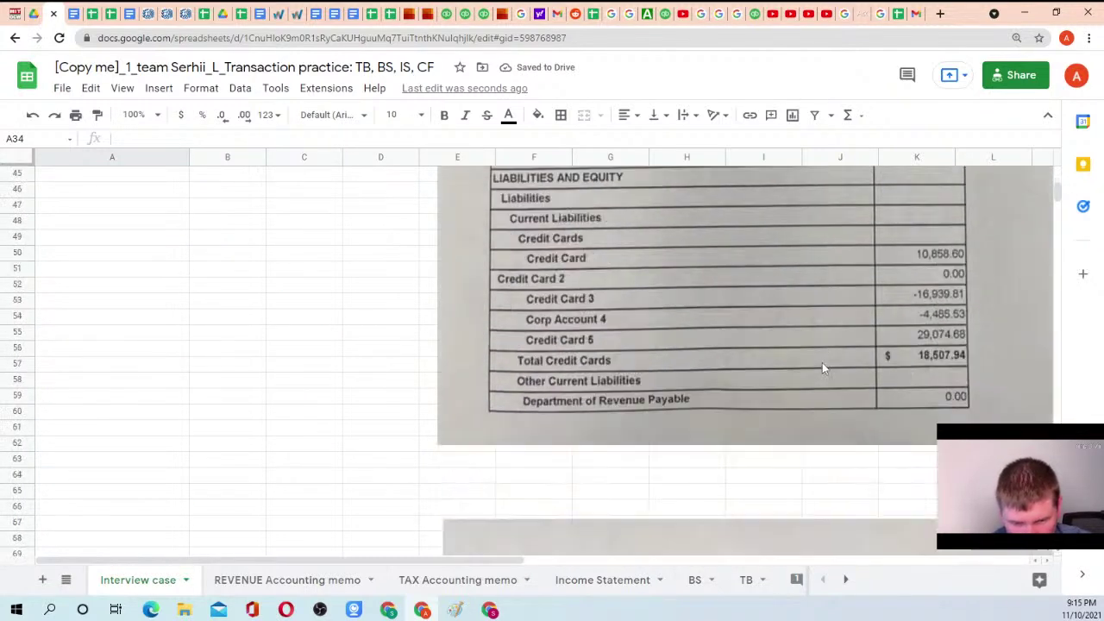
scroll(755, 313, down, 12)
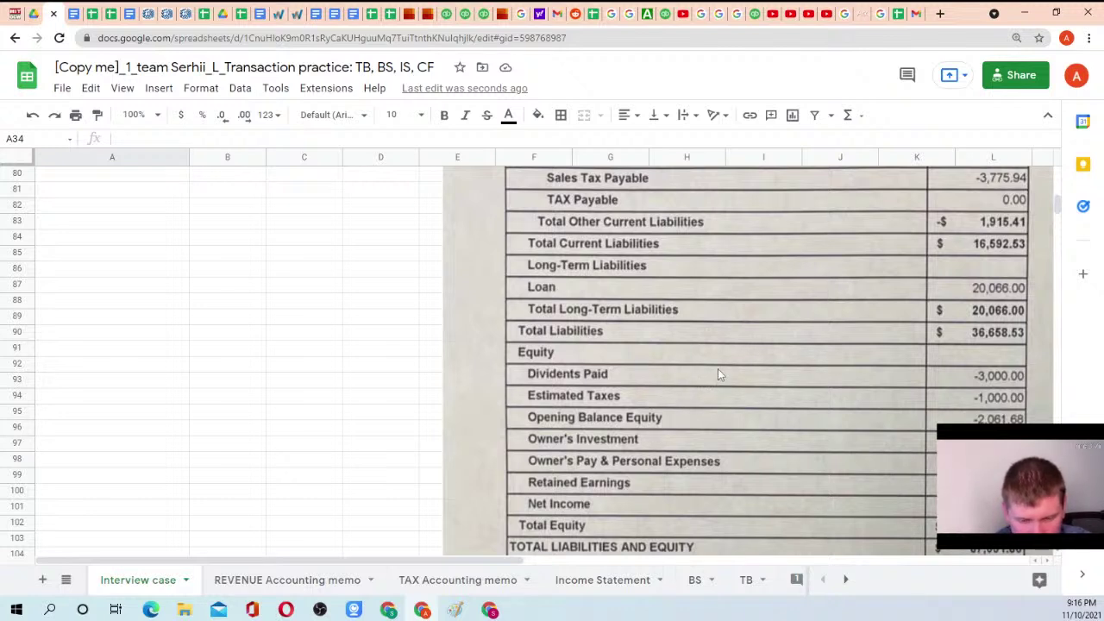
scroll(742, 379, down, 3)
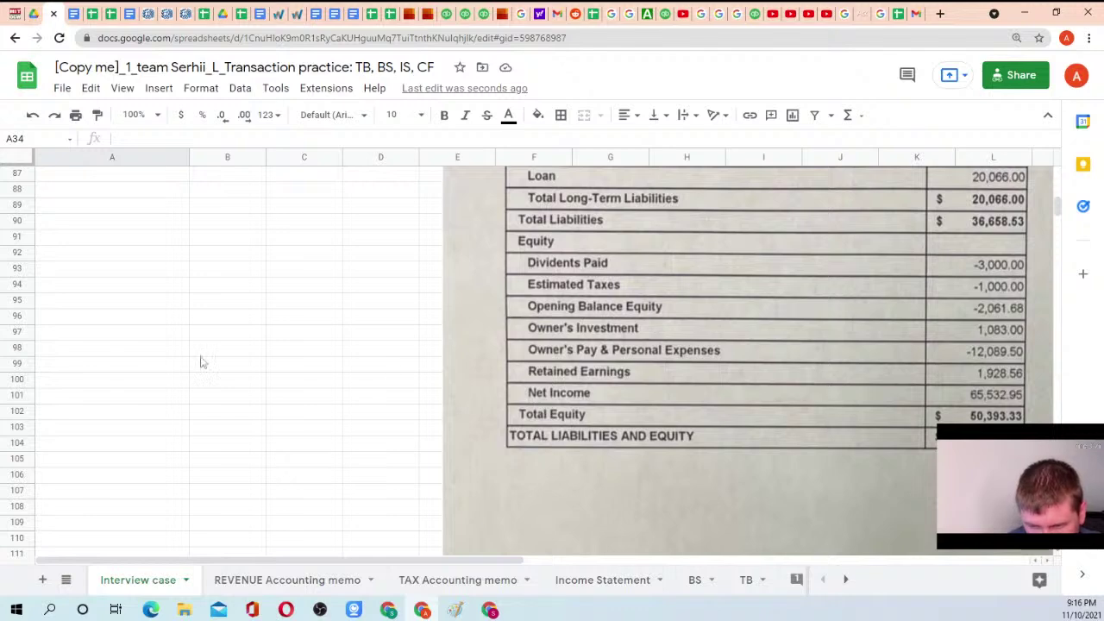
scroll(84, 268, up, 10)
scroll(87, 270, up, 5)
scroll(85, 289, down, 4)
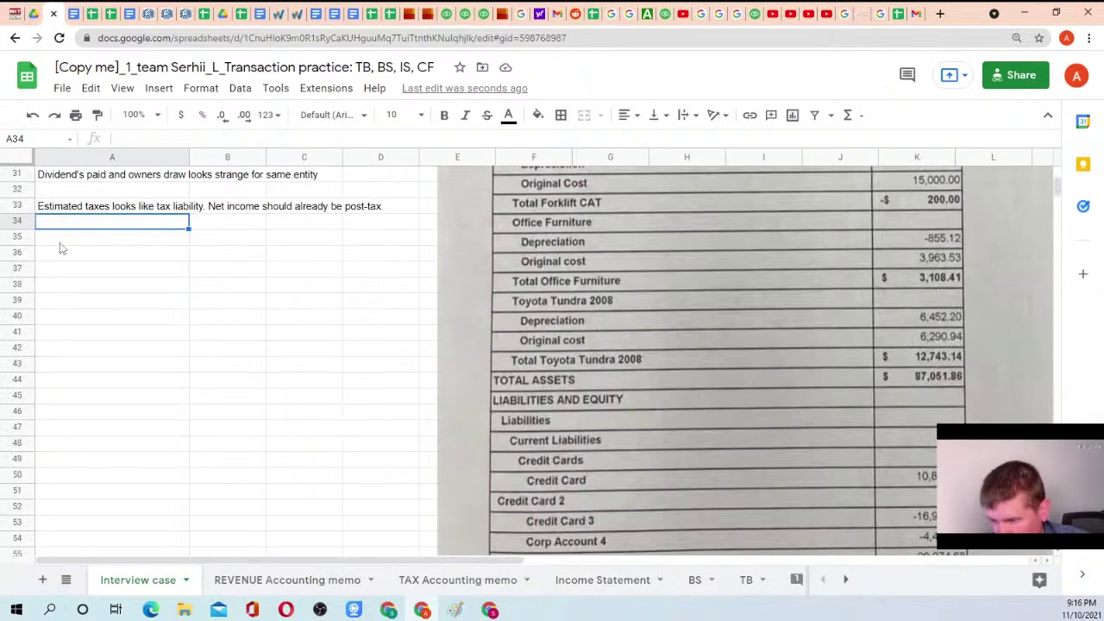
click(60, 245)
text(Why d)
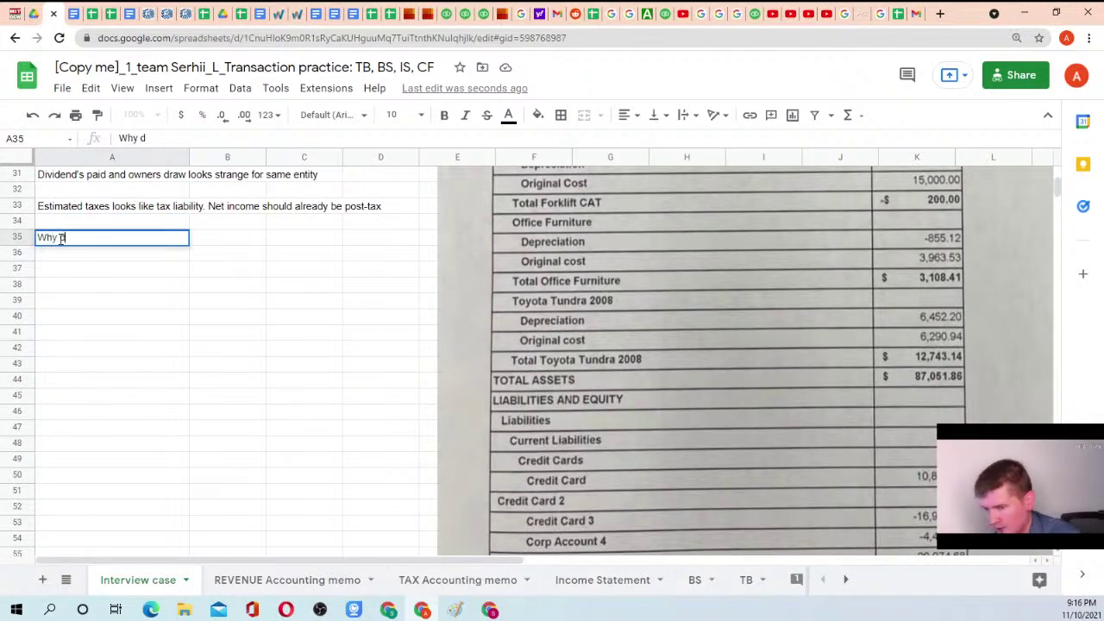
text(o we have open)
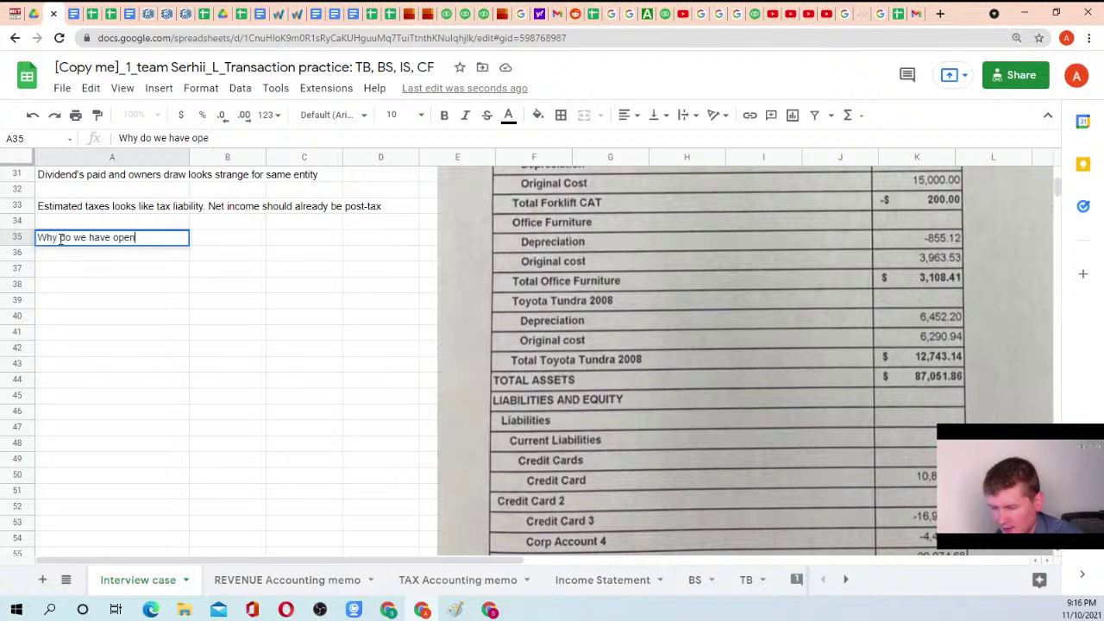
text(ing balance)
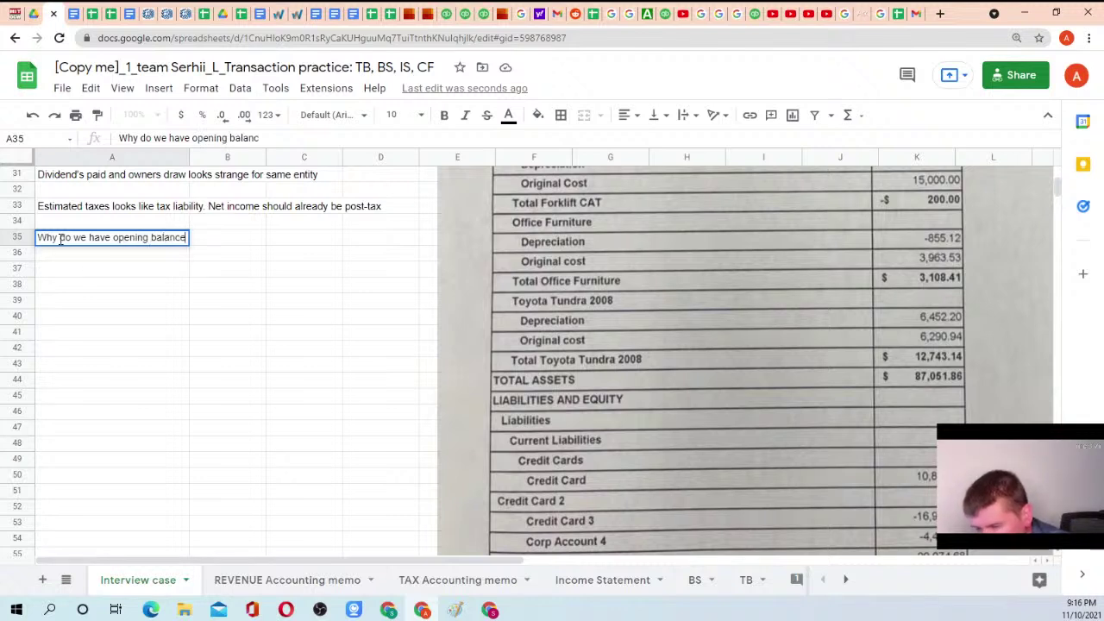
text( equity and re)
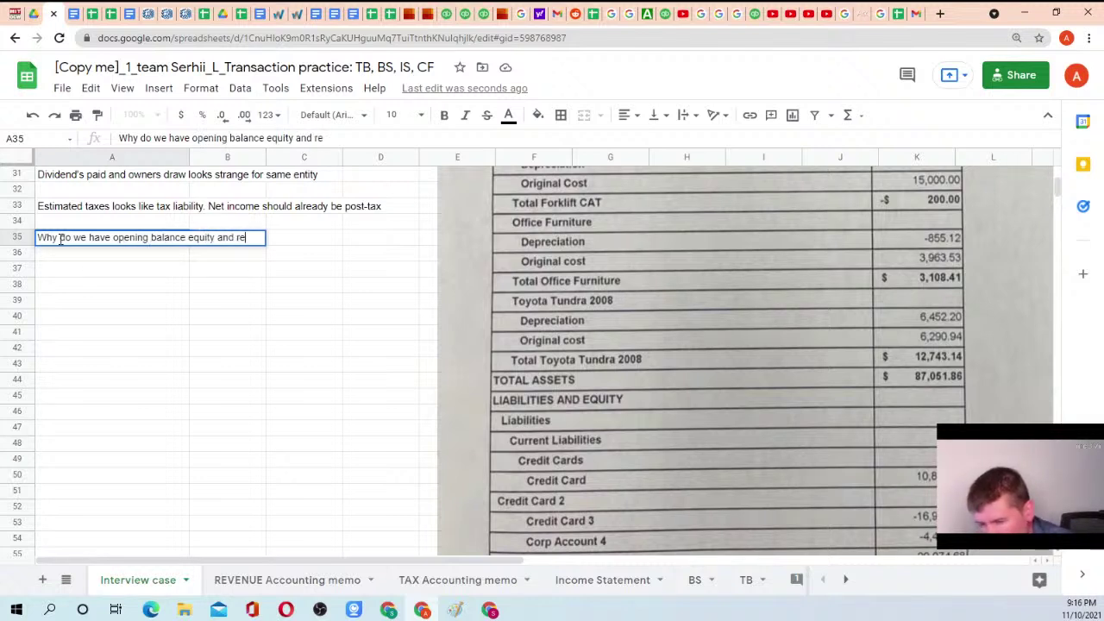
text(tain)
text(ed )
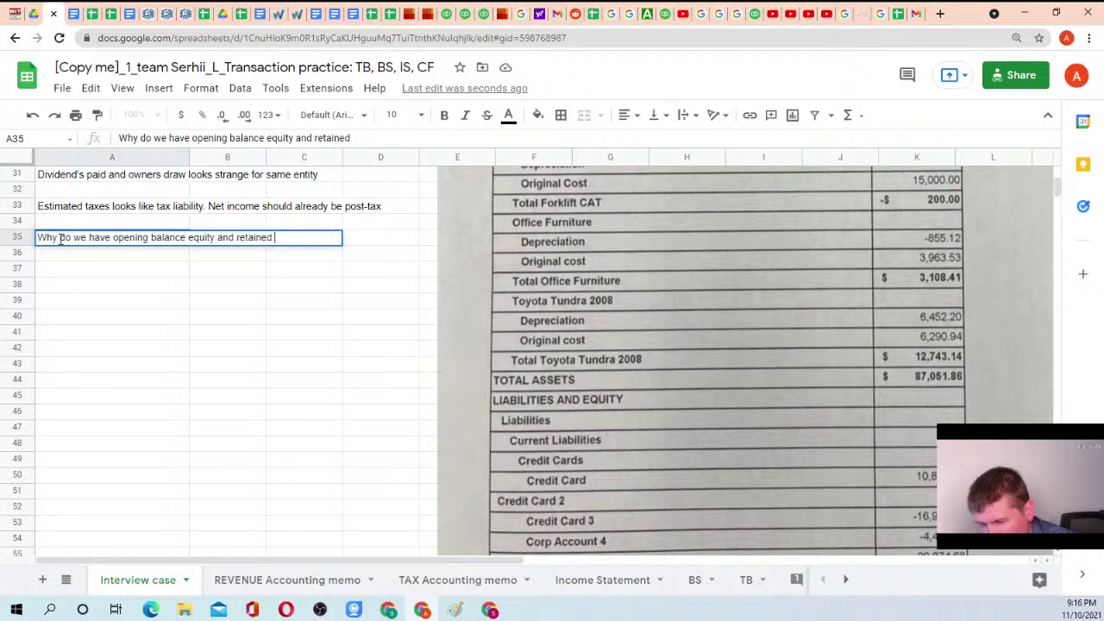
text(earnings at the sa)
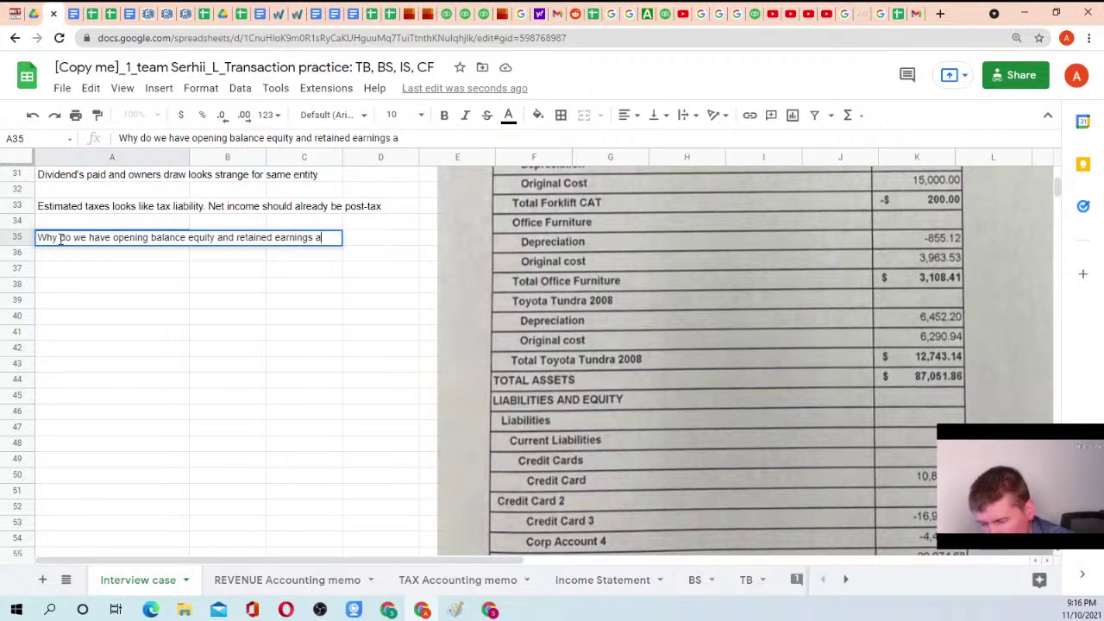
text(ime )
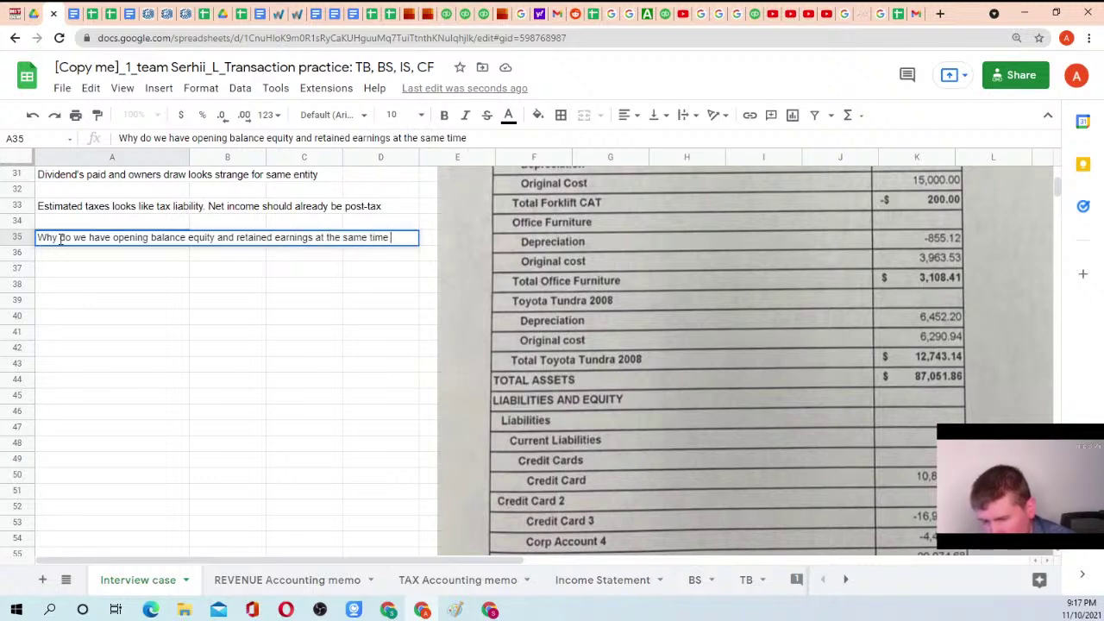
text(?)
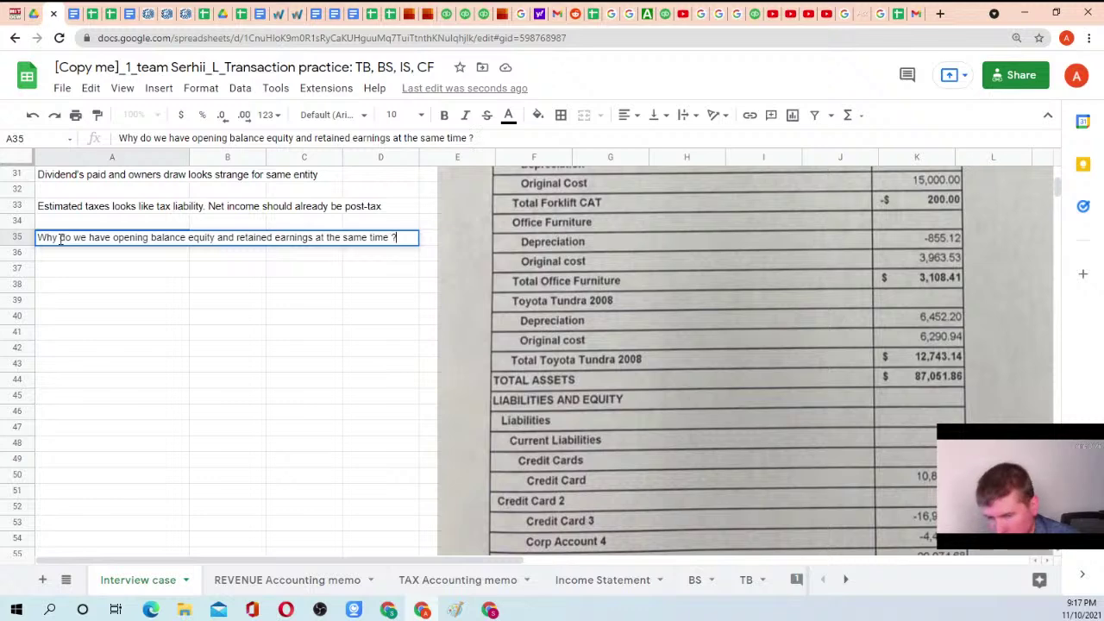
key(Return)
Check the equity lines and start a note in cell A38 reading "Net income not in Retained earnings is OK"
scroll(716, 345, down, 15)
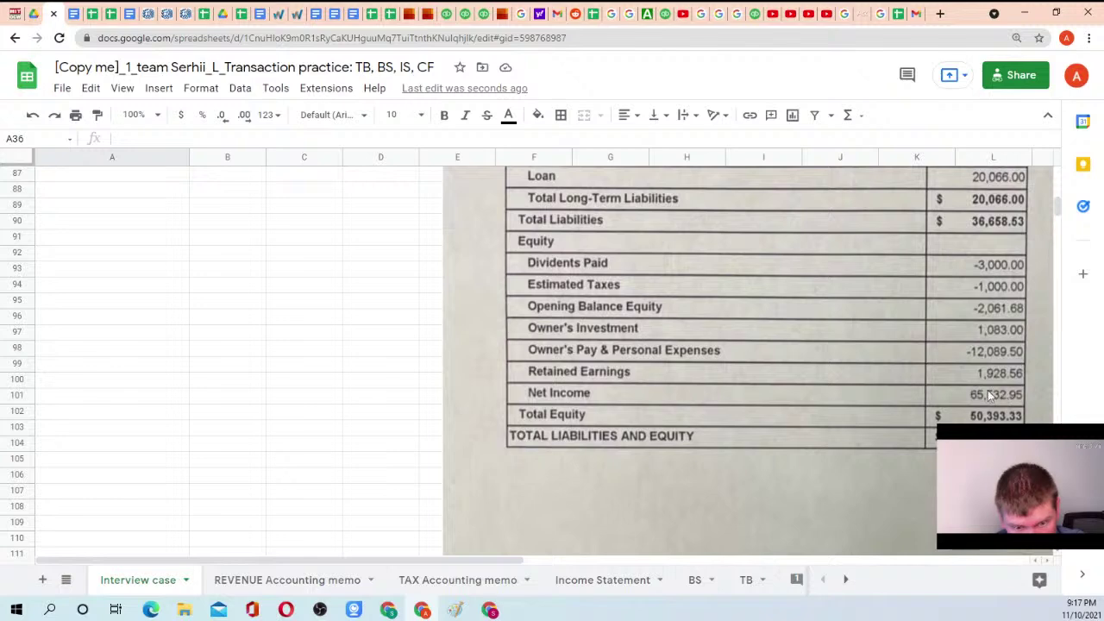
scroll(165, 311, up, 12)
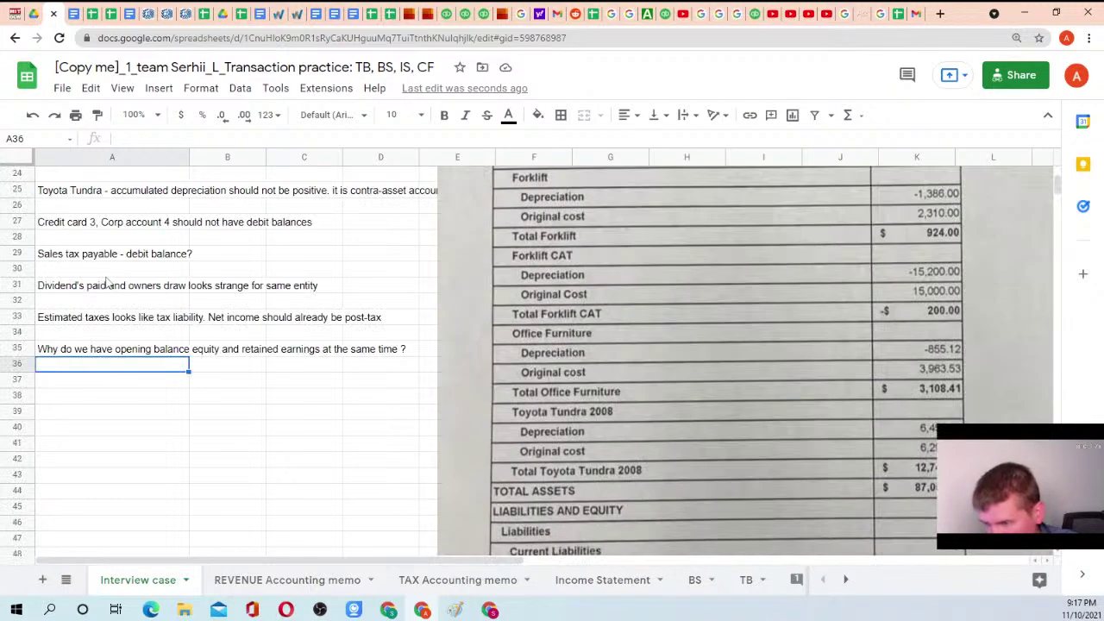
click(62, 399)
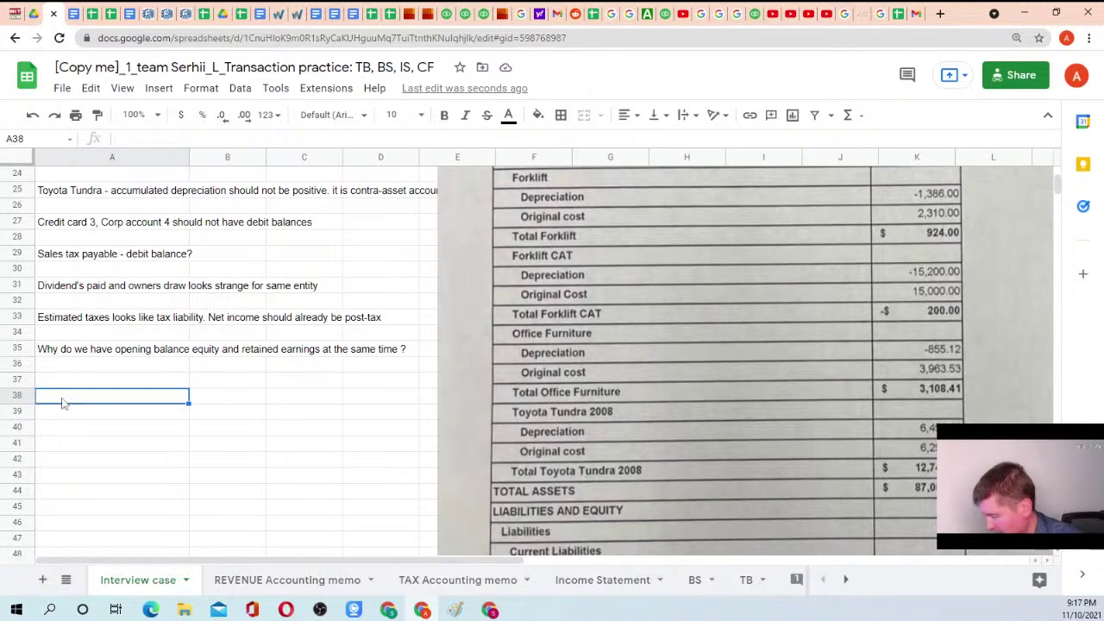
text(Net income not in)
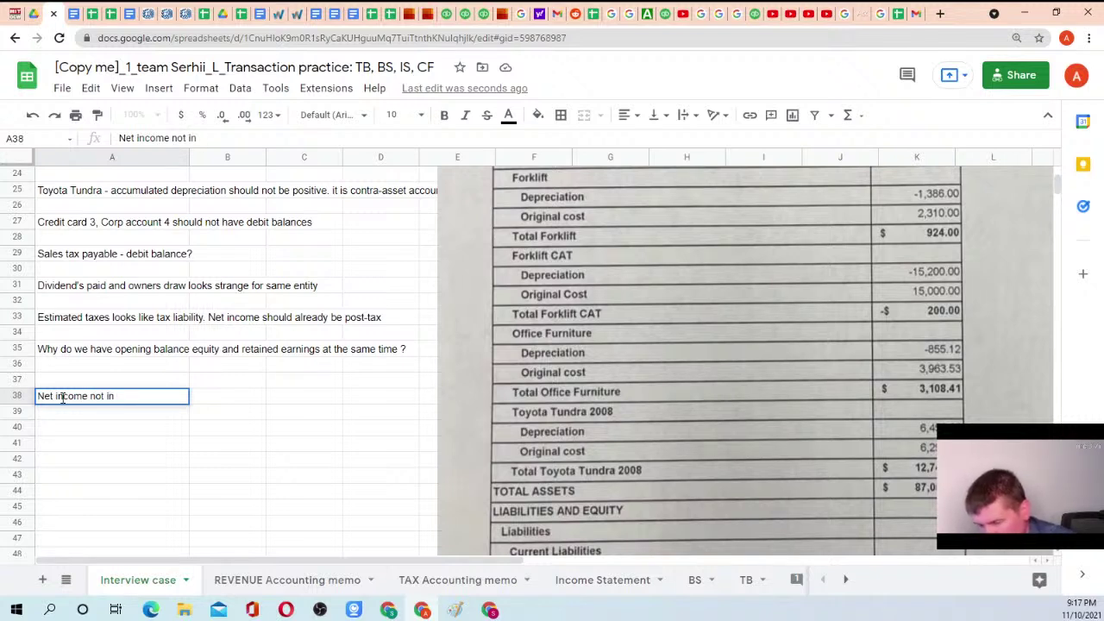
text( Retained)
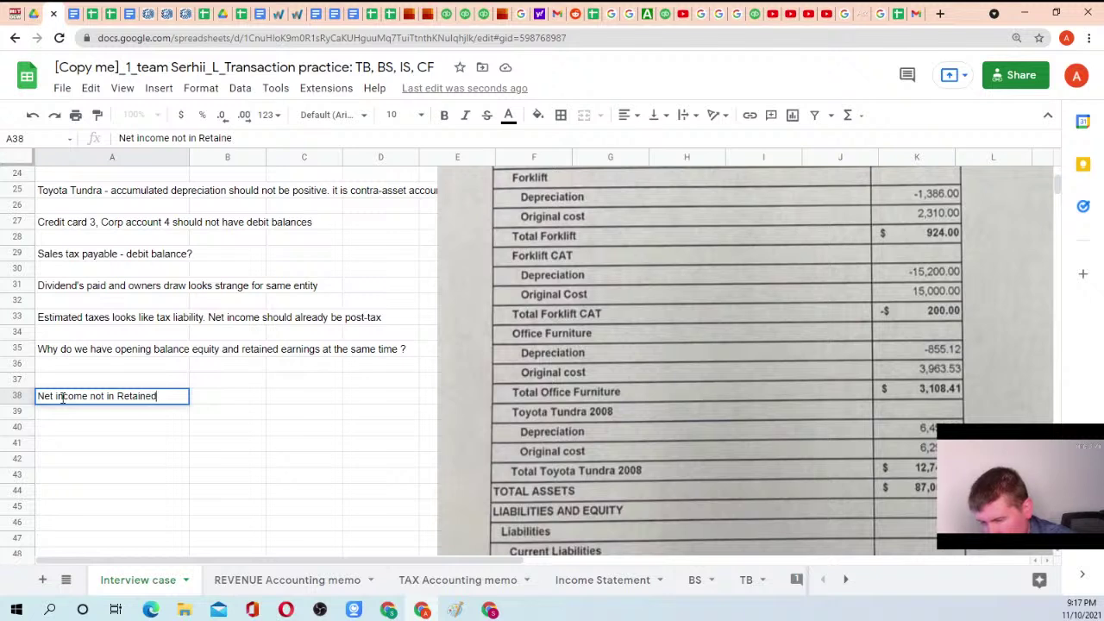
text( earning)
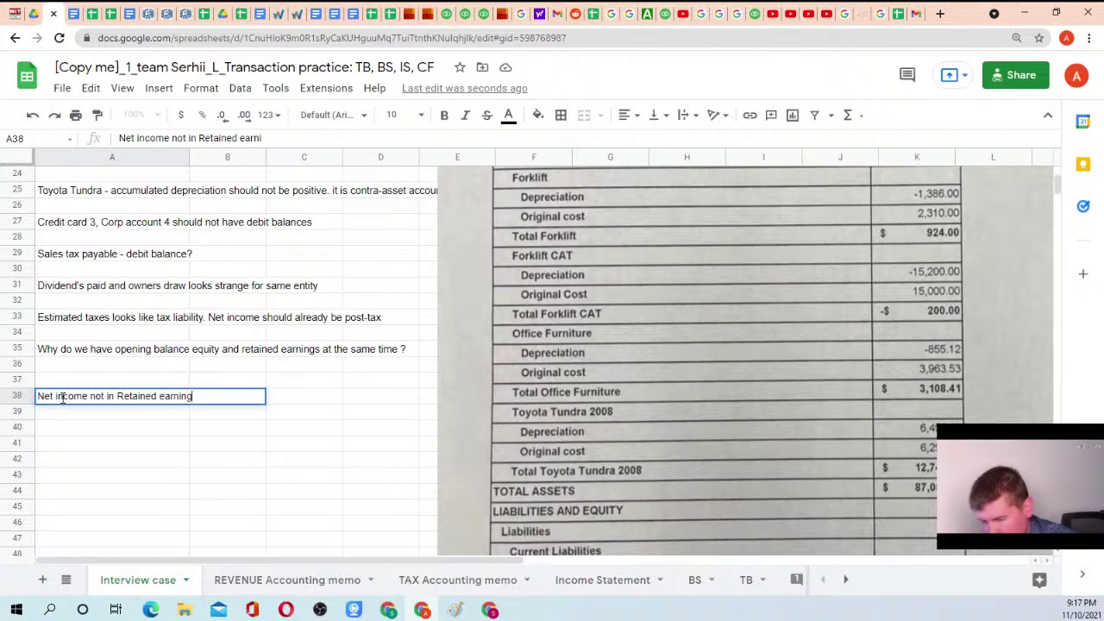
text(s is OK)
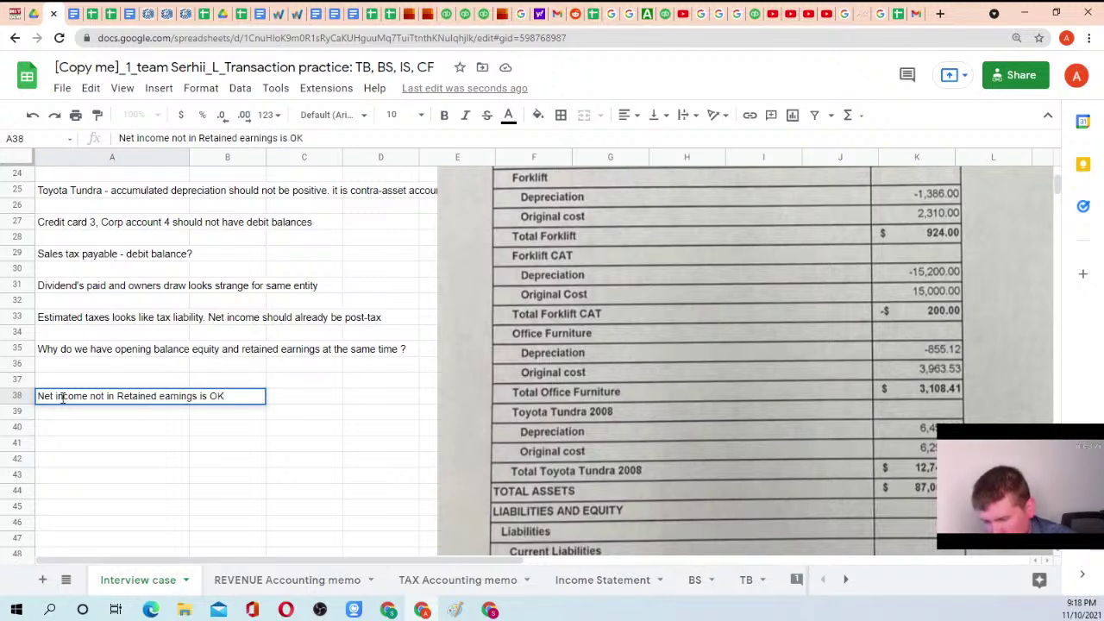
Complete the net income note in cell A38 with ", if Net income if for current period, and RE is for prior period"
text(, if NE)
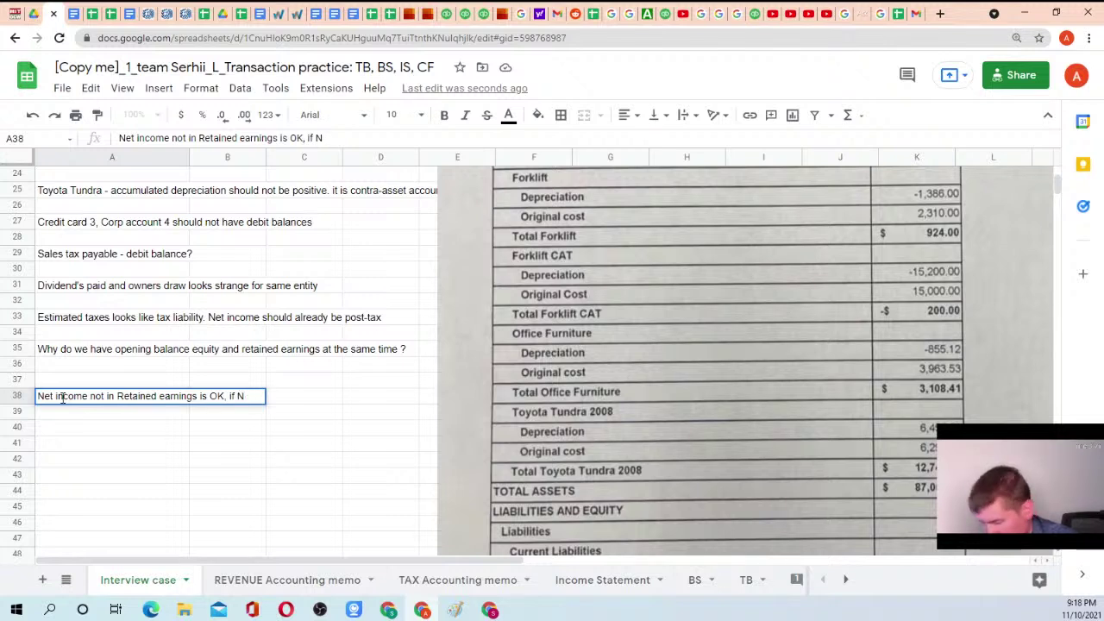
text(t income)
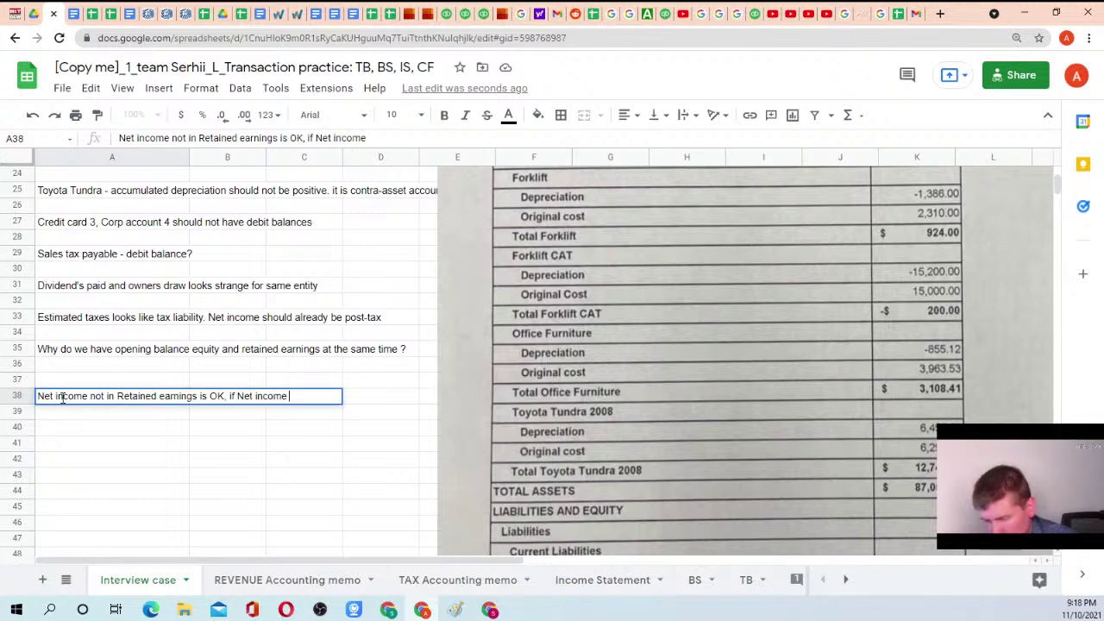
text( if for current perio)
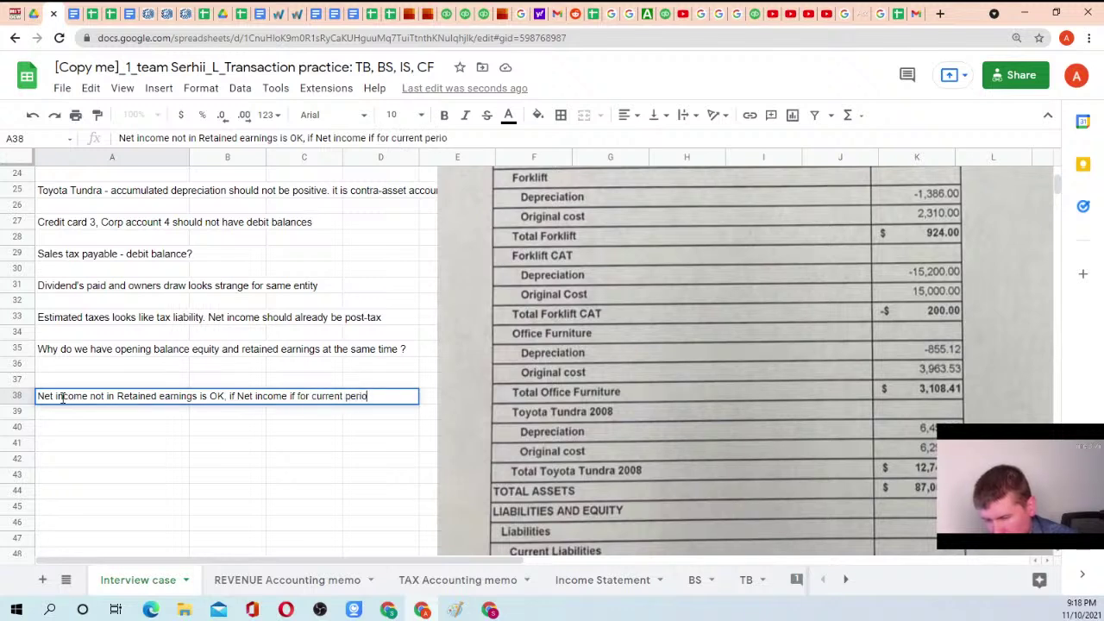
text(d, and RE)
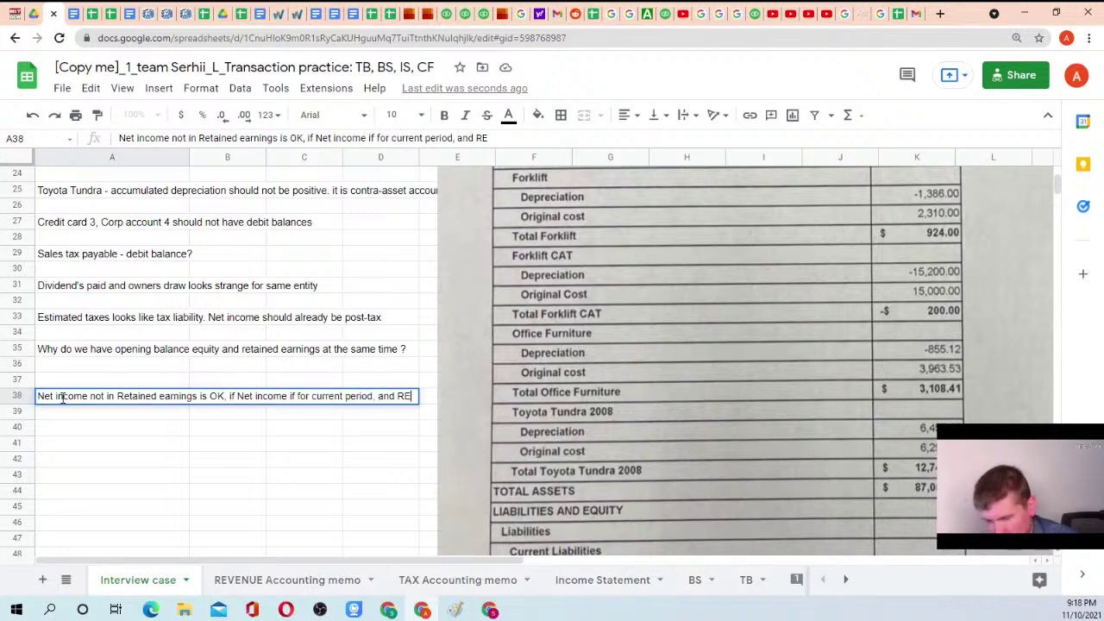
text( a)
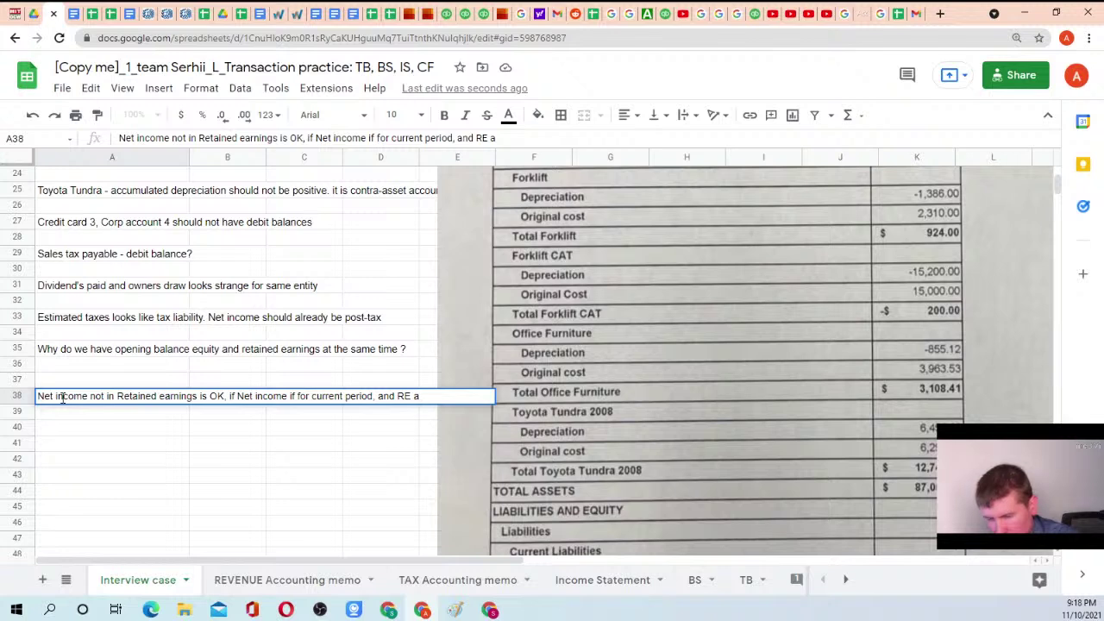
key(BackSpace)
text(is for )
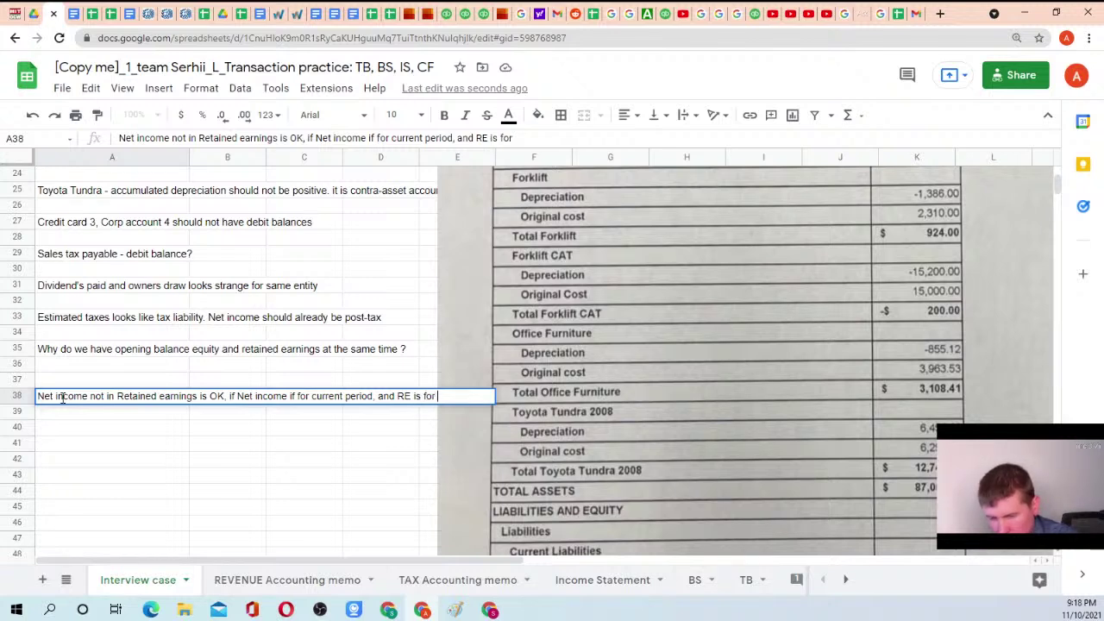
text(prior period)
key(Return)
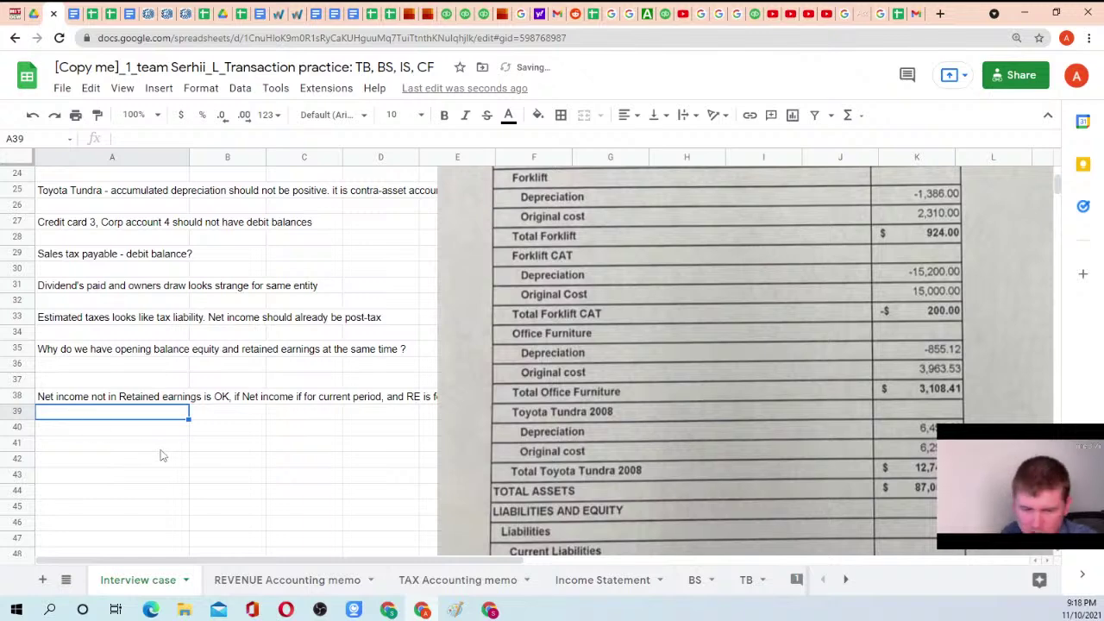
Reread the liabilities and asset sections of the balance sheet and compare them with the notes recorded in column A
scroll(664, 357, down, 10)
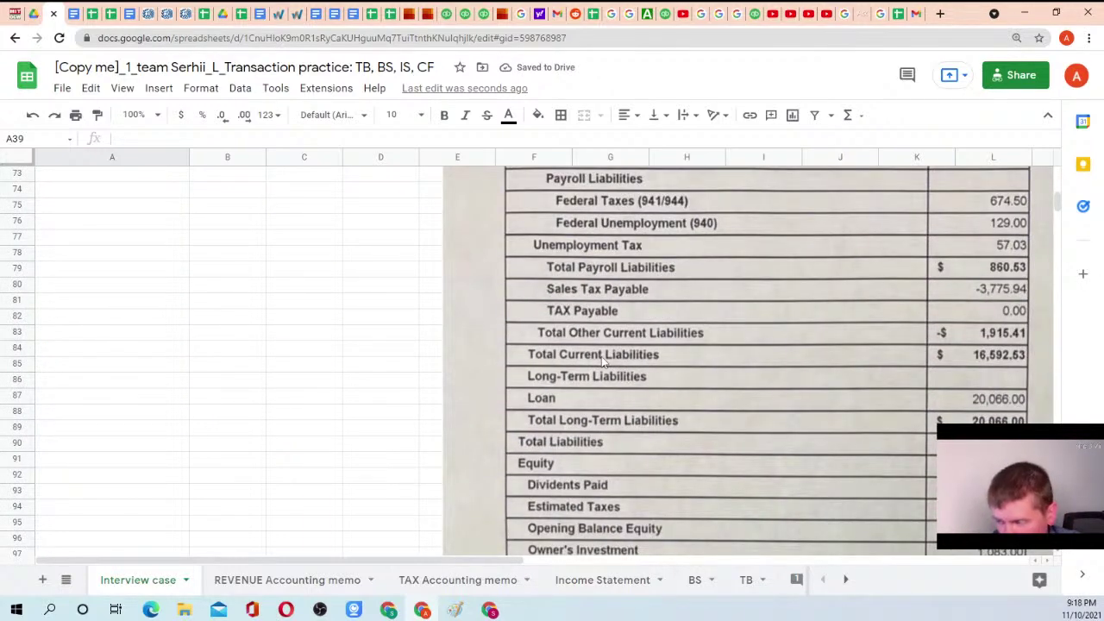
scroll(132, 270, up, 3)
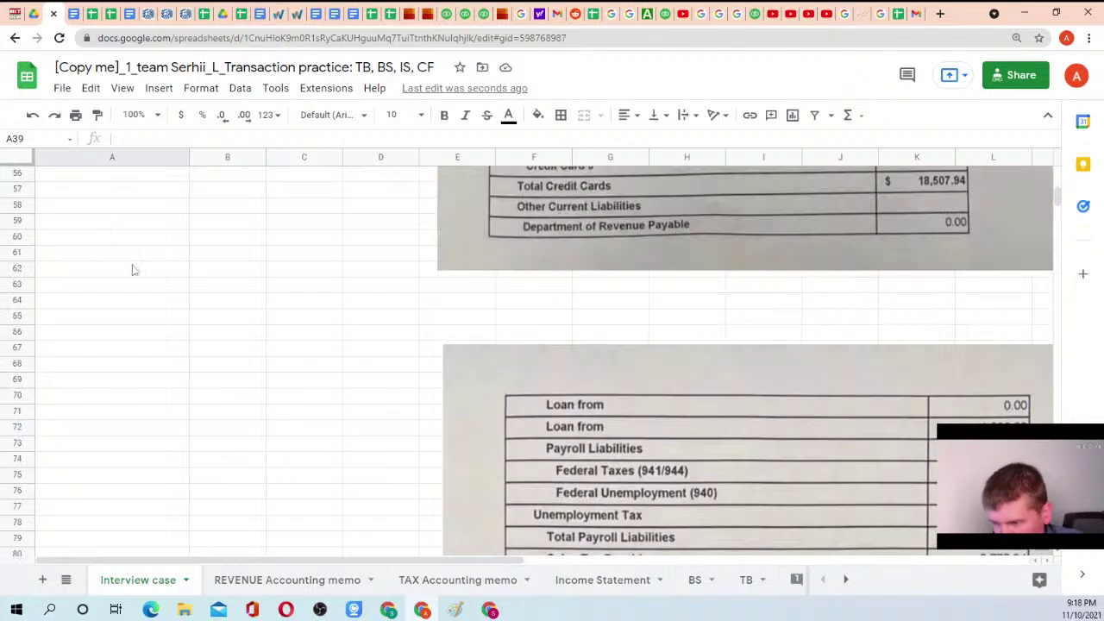
scroll(132, 270, up, 9)
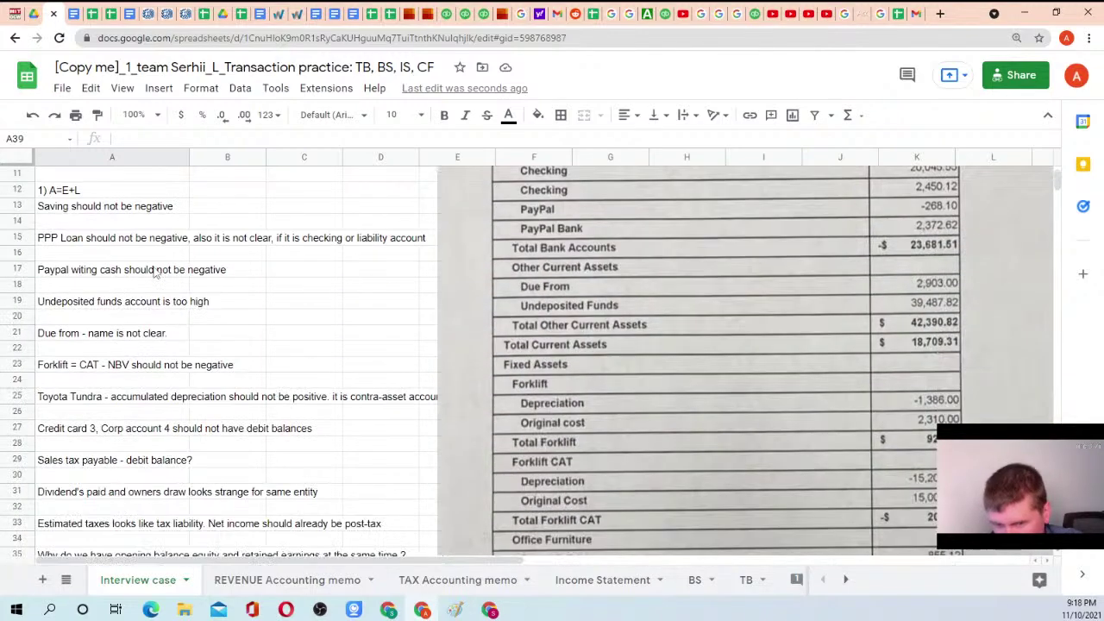
scroll(153, 240, up, 2)
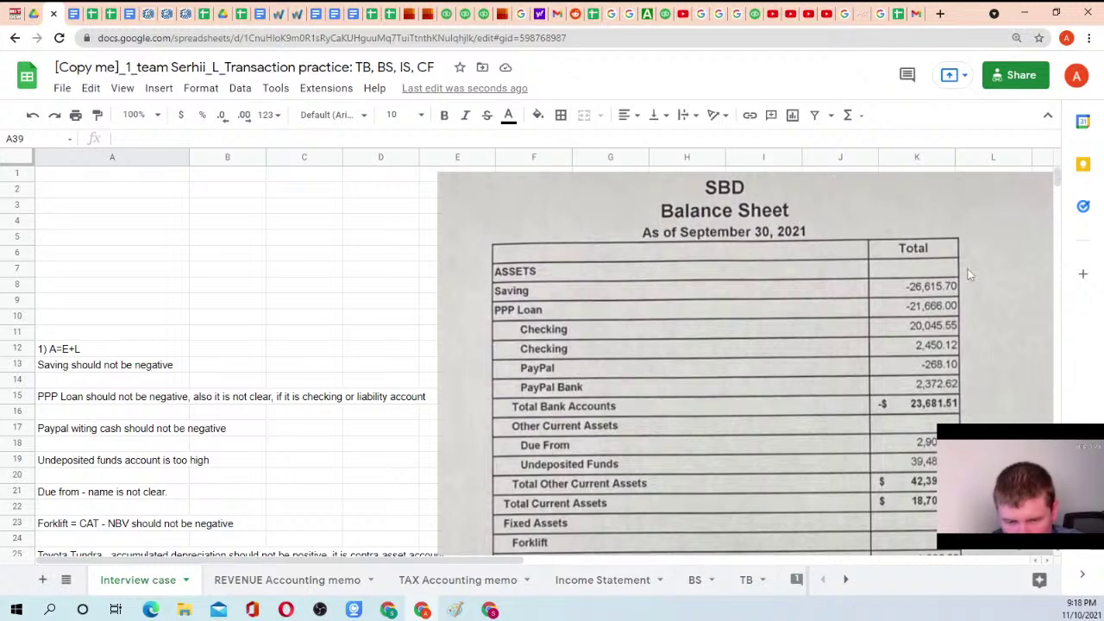
scroll(129, 297, down, 2)
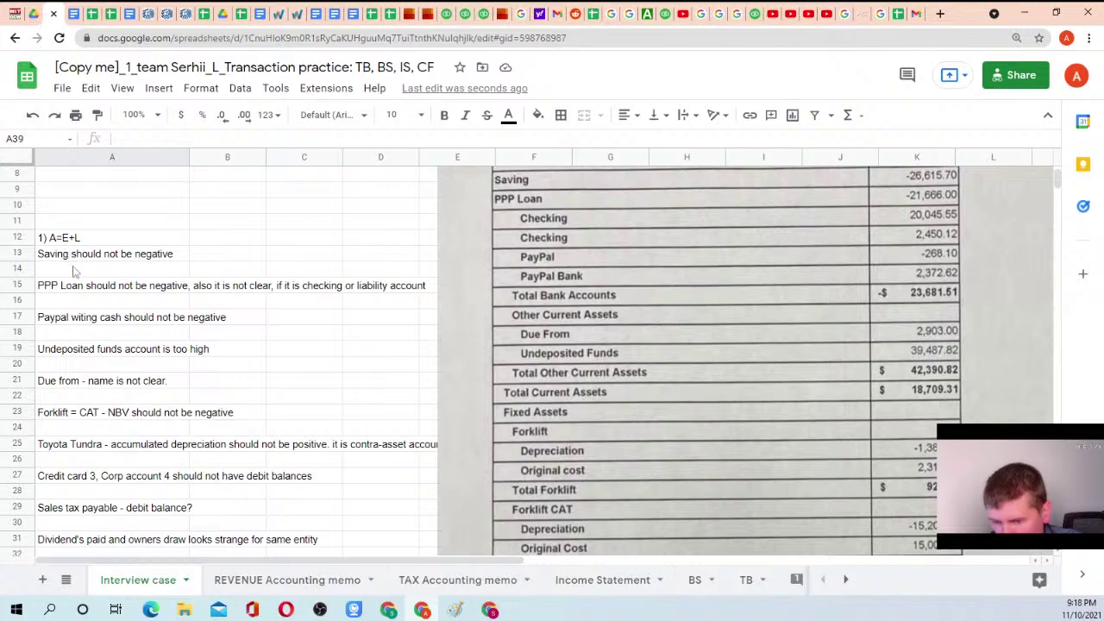
scroll(73, 269, down, 7)
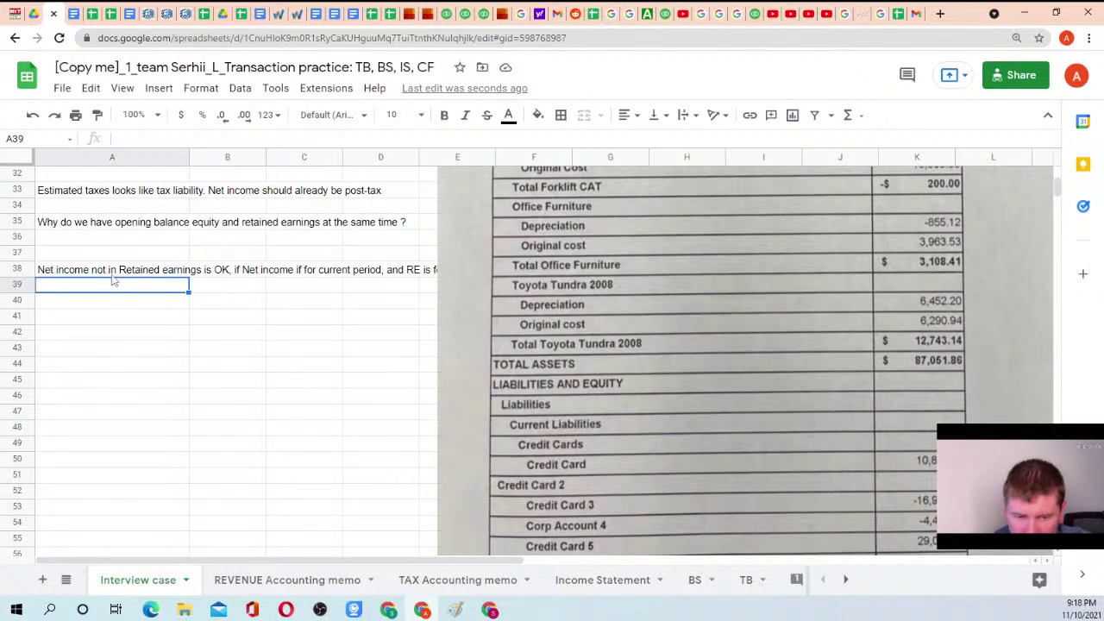
scroll(77, 268, up, 8)
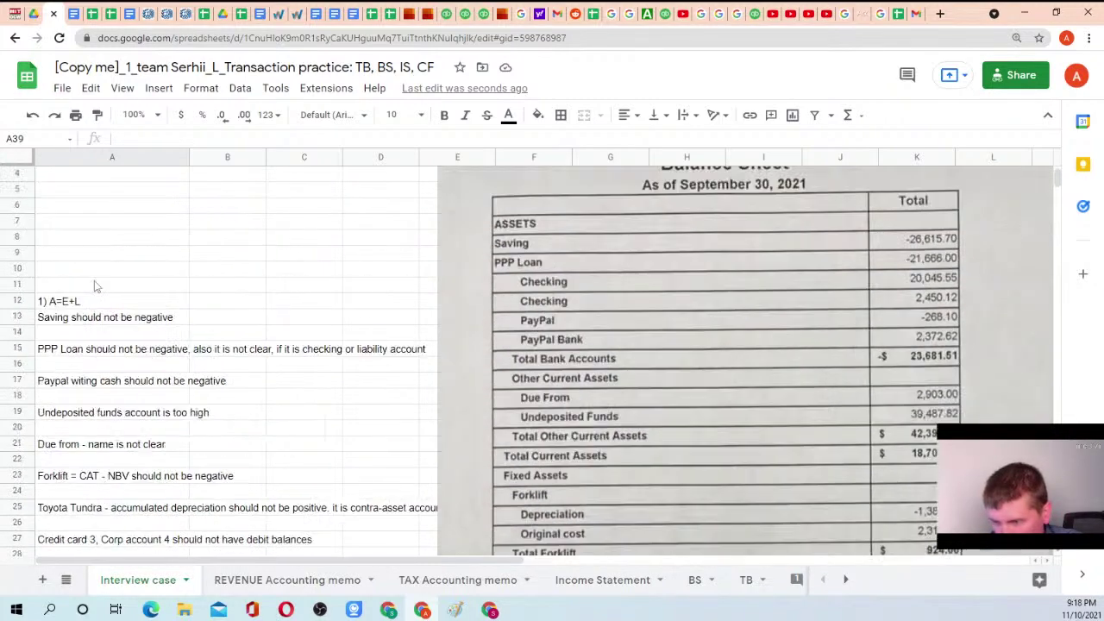
scroll(87, 275, up, 1)
Widen column A to about the former width of columns A to D combined so the long notes fit better
scroll(80, 263, down, 3)
drag(55, 192, 204, 412)
click(204, 412)
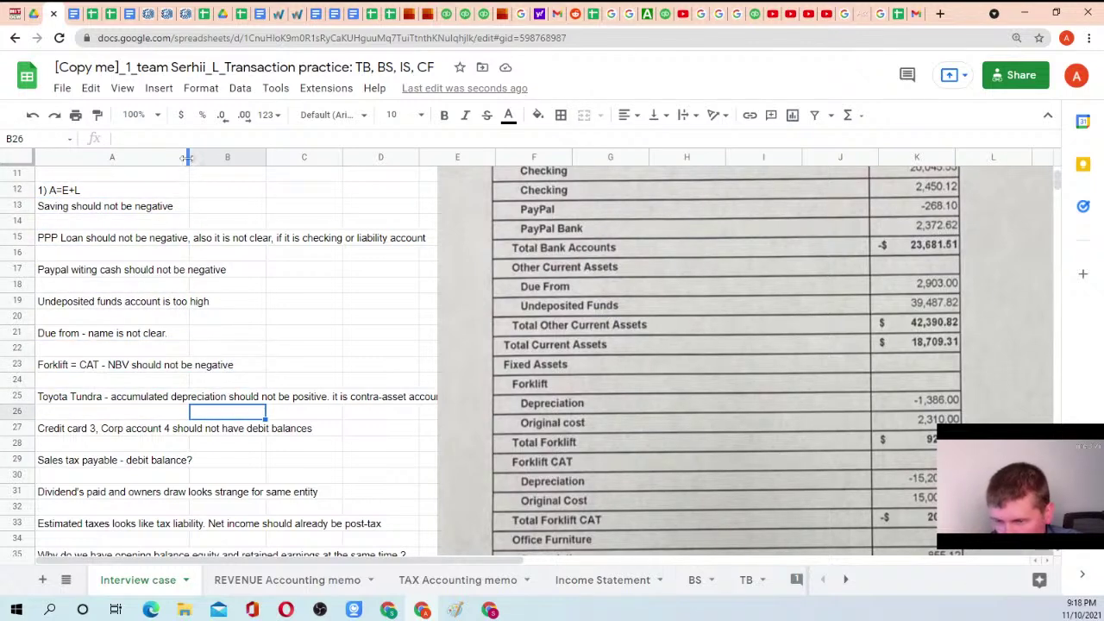
drag(188, 158, 404, 158)
scroll(302, 233, up, 2)
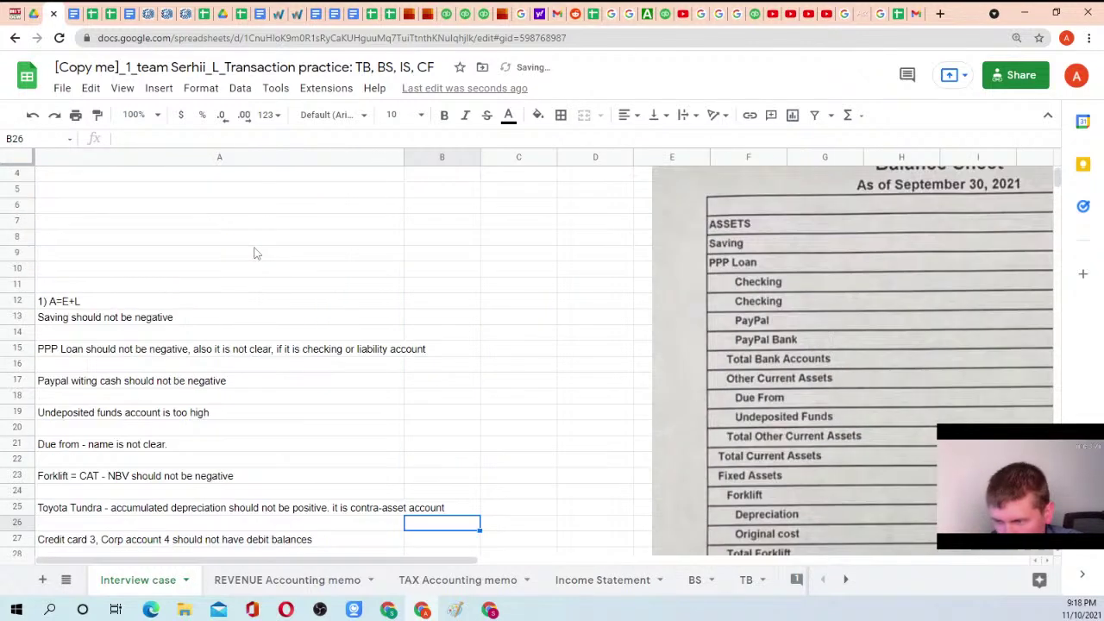
Select the "1) A=E+L" note in A12 and review the whole balance sheet again, from bank accounts and fixed assets through liabilities and equity
click(232, 307)
drag(438, 559, 673, 561)
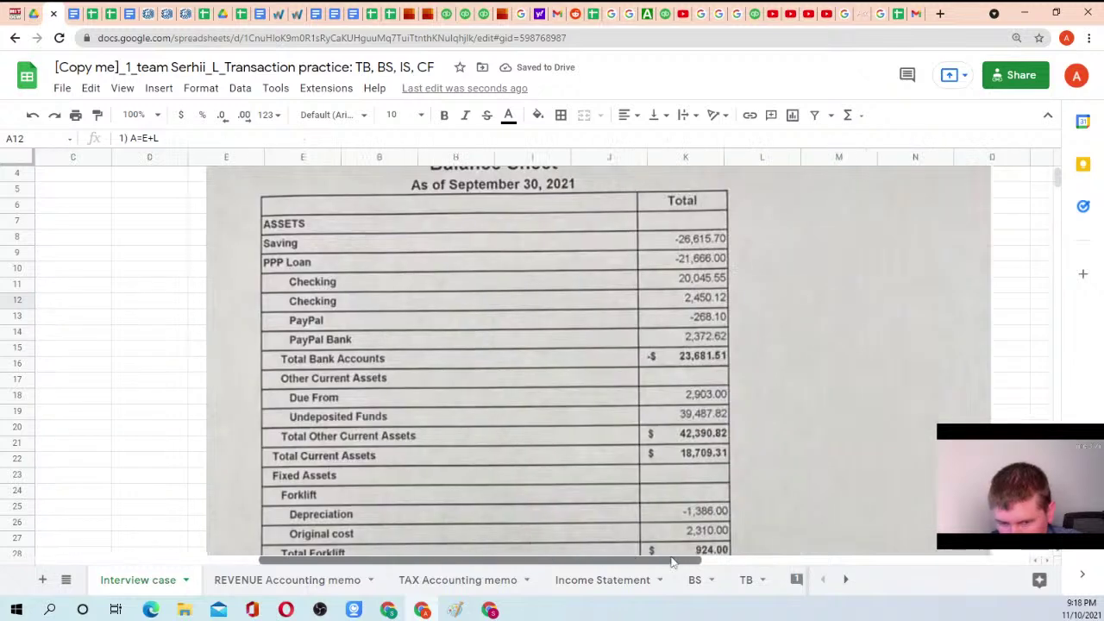
scroll(533, 329, down, 7)
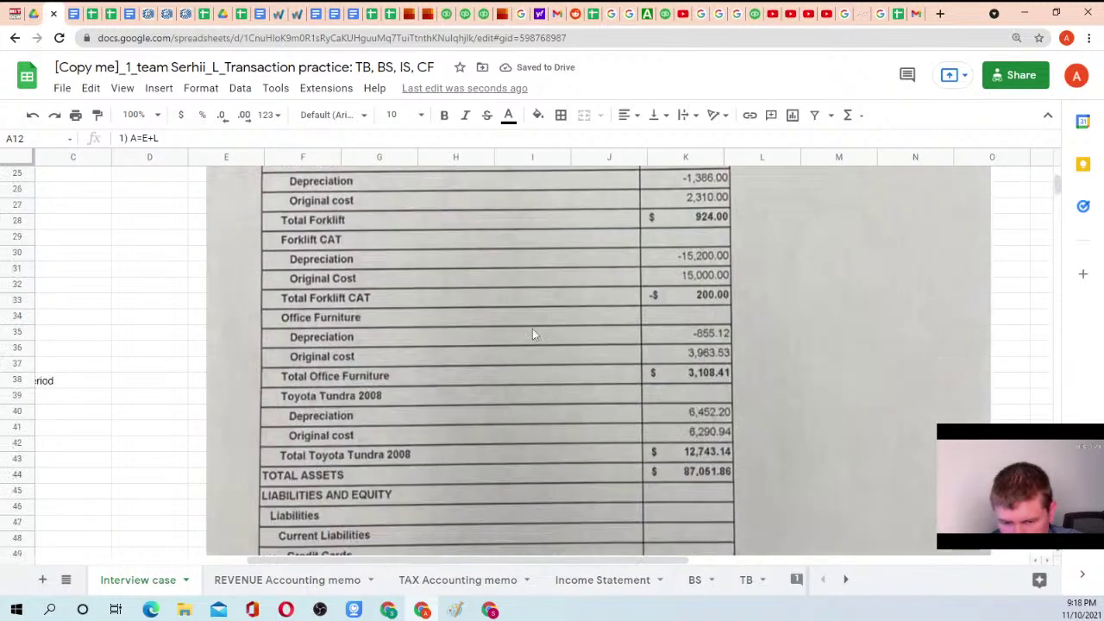
scroll(690, 345, down, 3)
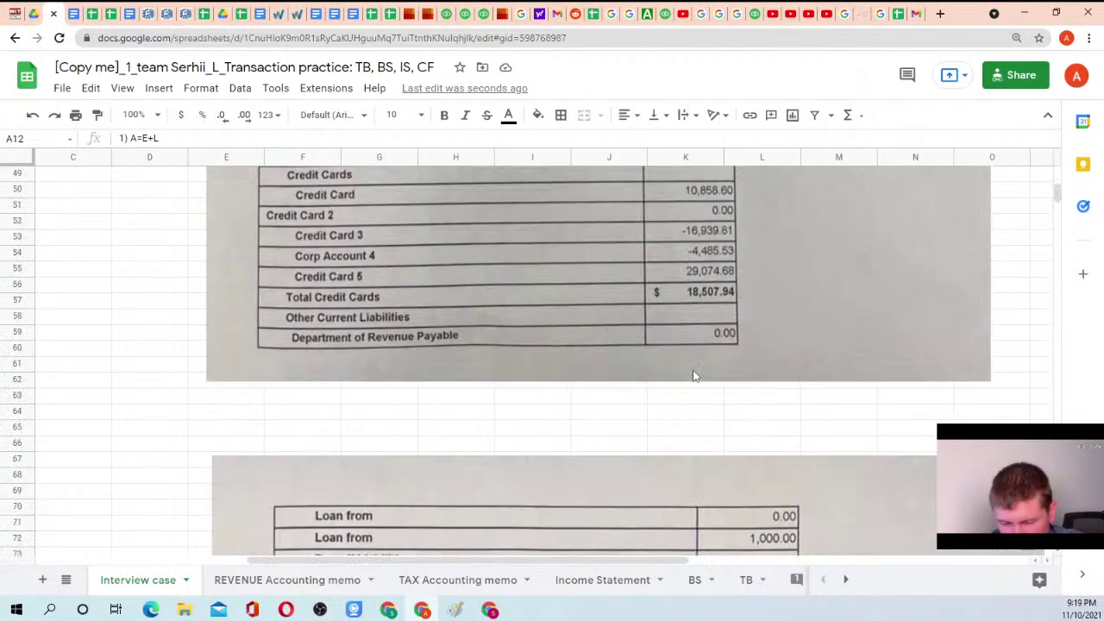
scroll(694, 362, down, 8)
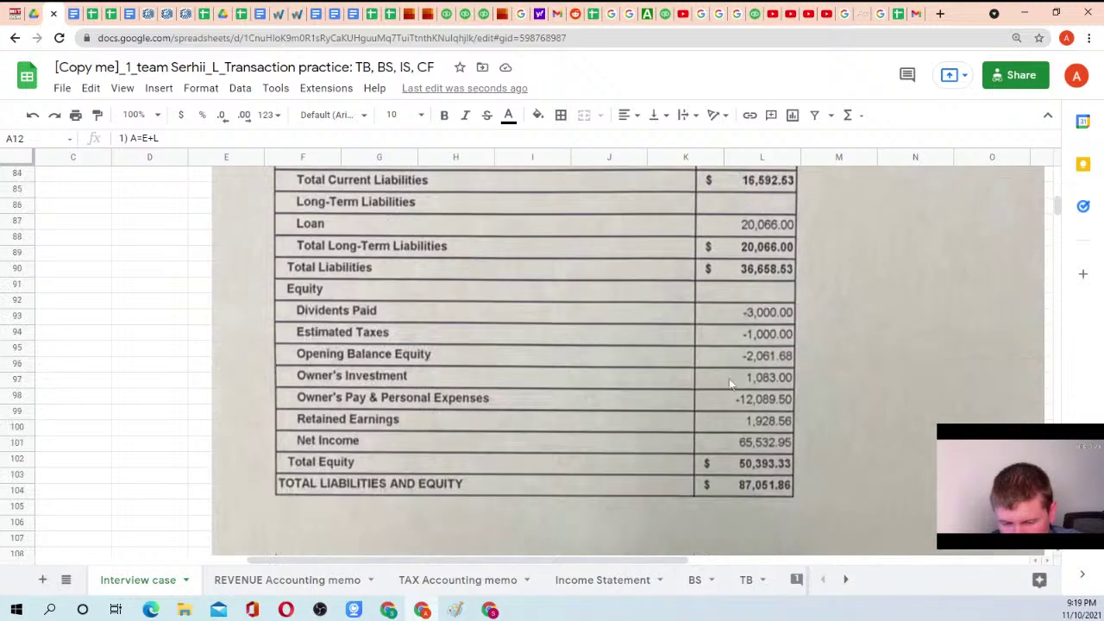
scroll(719, 333, up, 5)
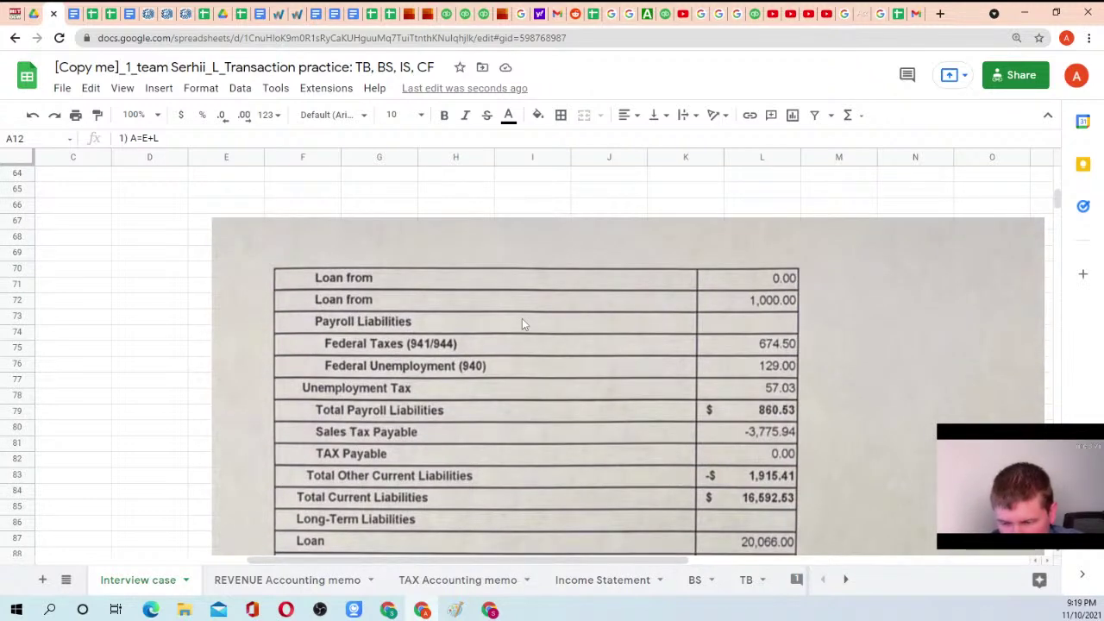
scroll(522, 323, up, 12)
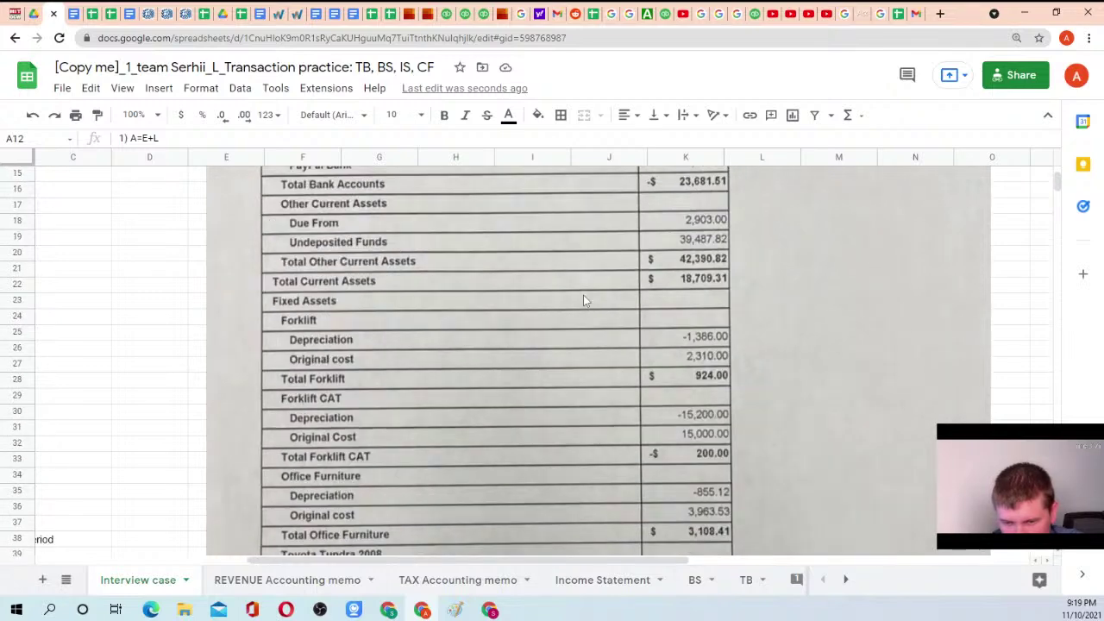
scroll(584, 301, up, 3)
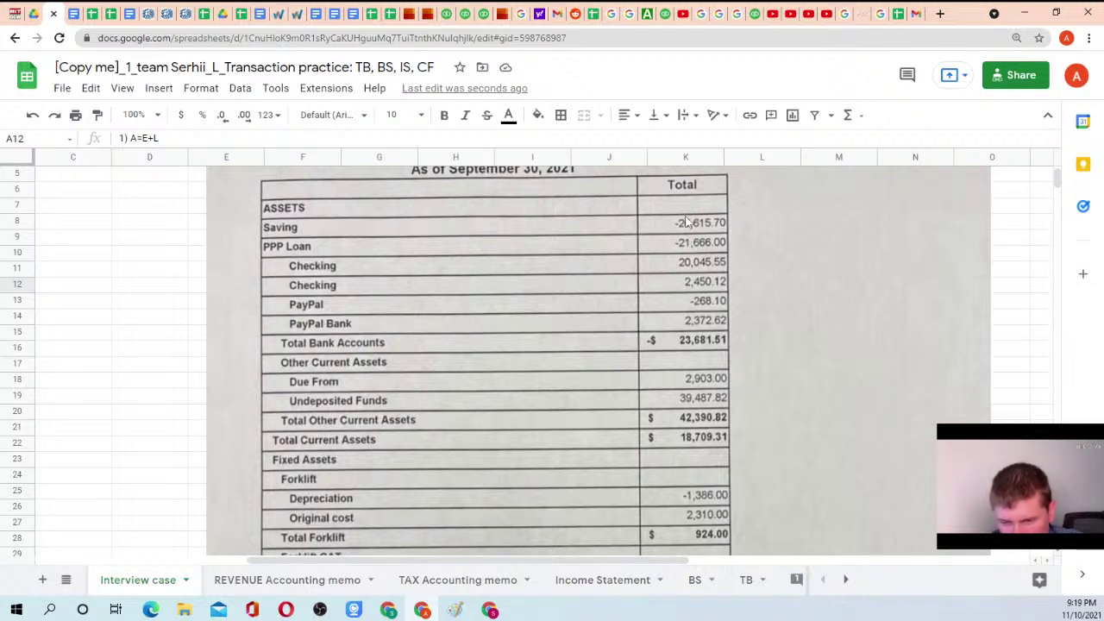
scroll(689, 228, down, 2)
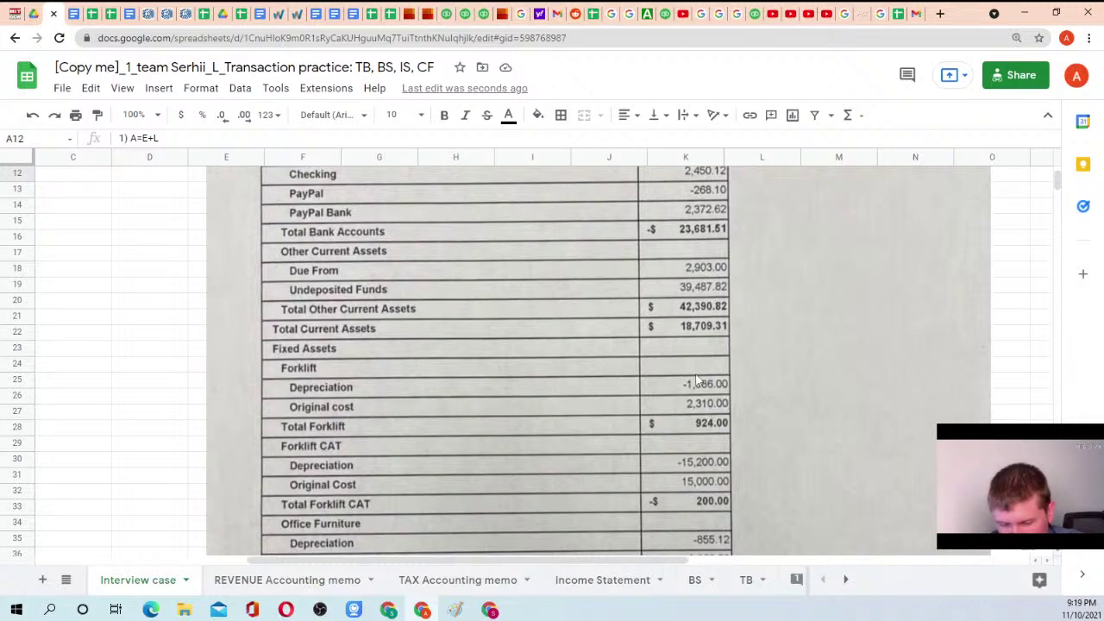
scroll(540, 400, down, 12)
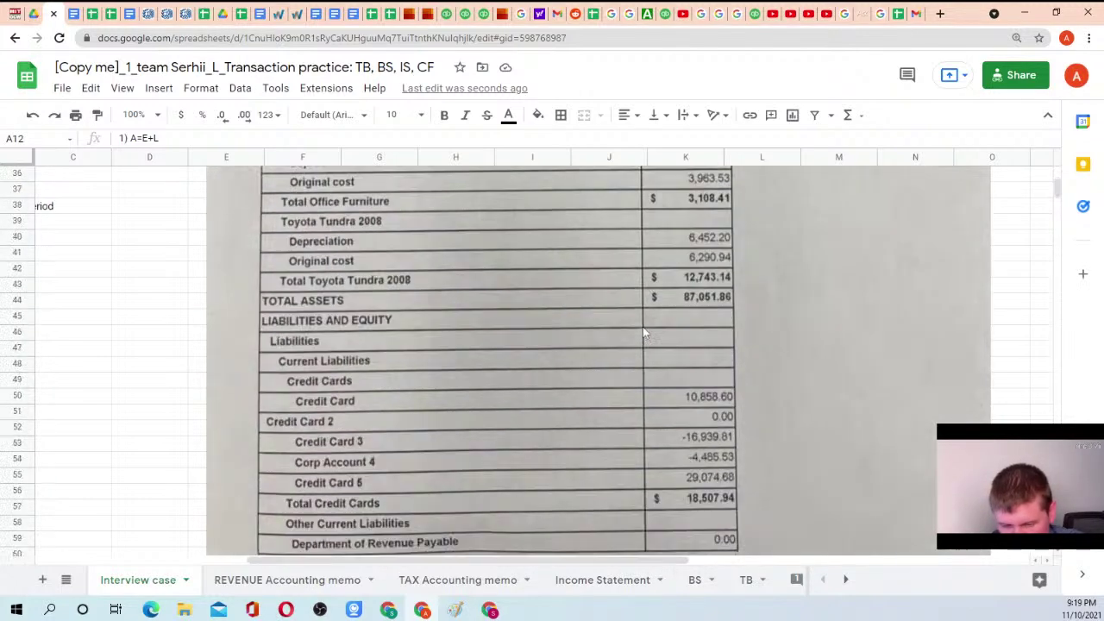
scroll(619, 315, down, 4)
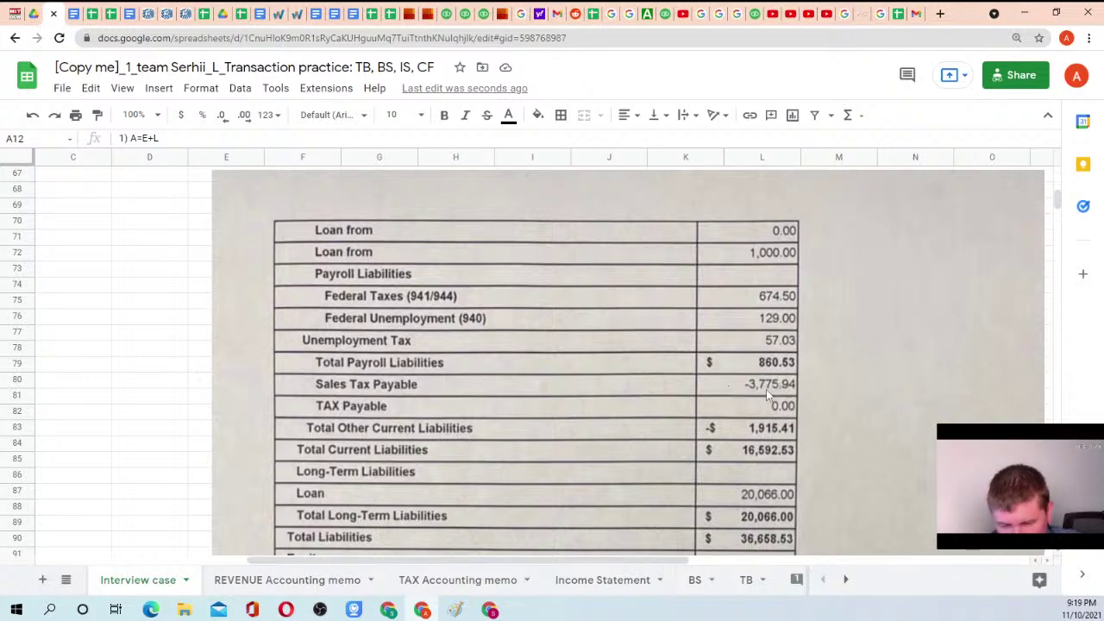
scroll(732, 398, down, 6)
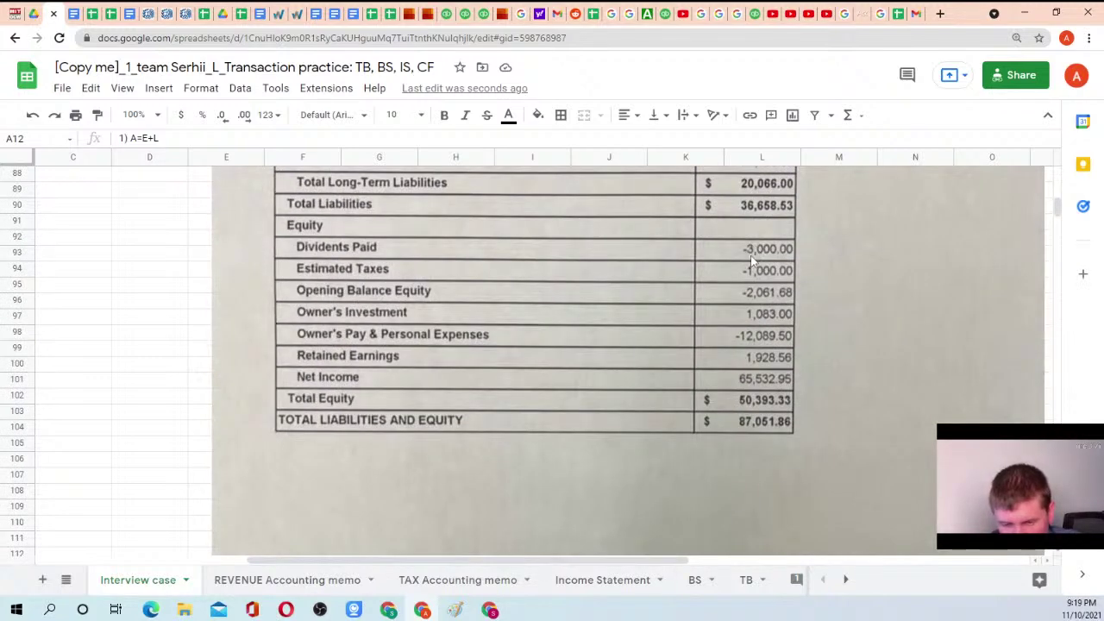
scroll(822, 298, up, 6)
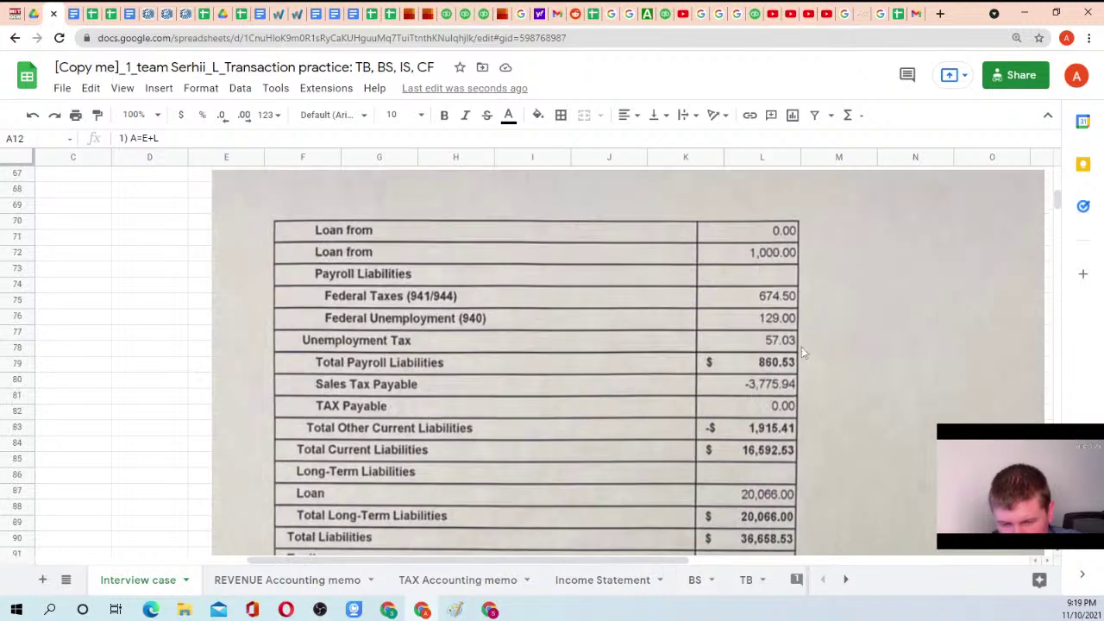
Remove the "1)" numbering from the note in A12 so it reads "A=E+L"
scroll(748, 296, up, 9)
scroll(758, 284, down, 3)
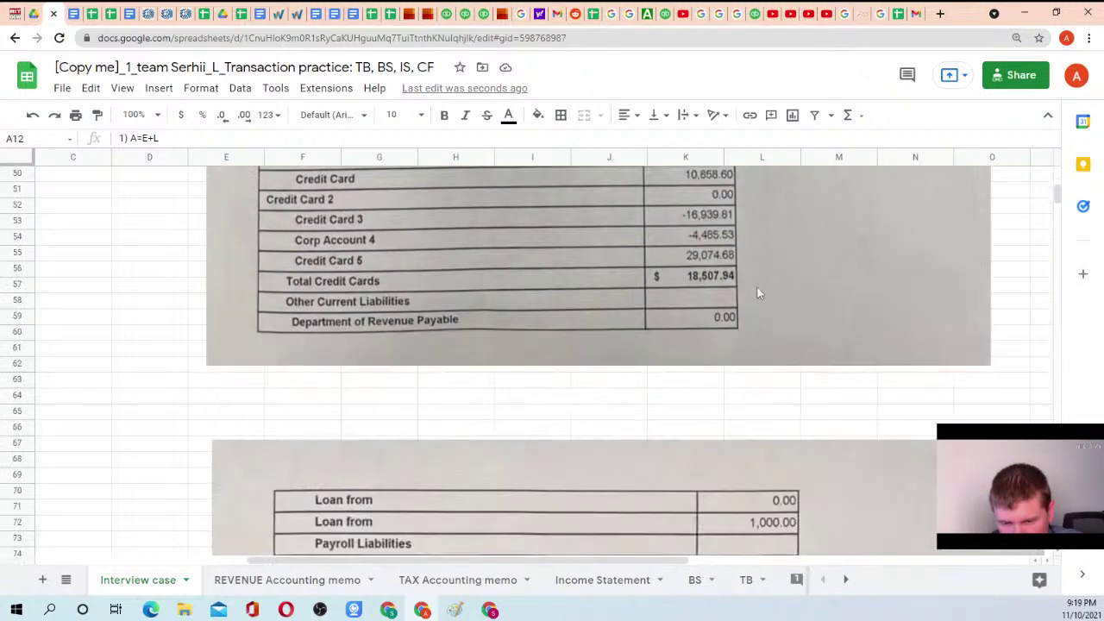
scroll(757, 293, up, 8)
scroll(757, 298, up, 5)
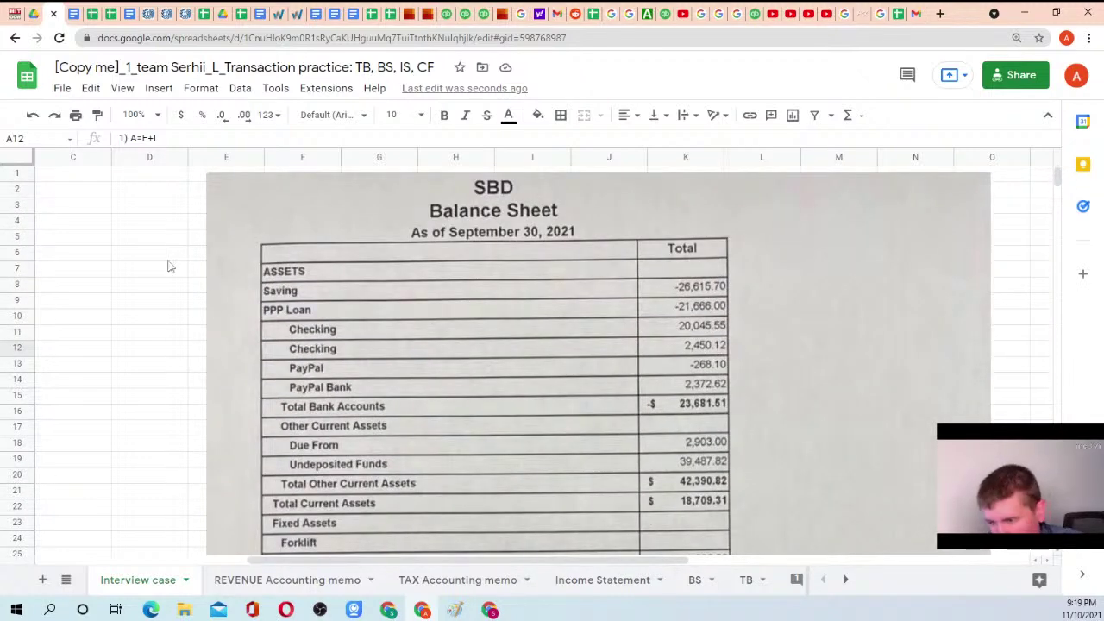
click(170, 267)
key(Left)
key(Left)
key(Left)
key(Down)
key(Down)
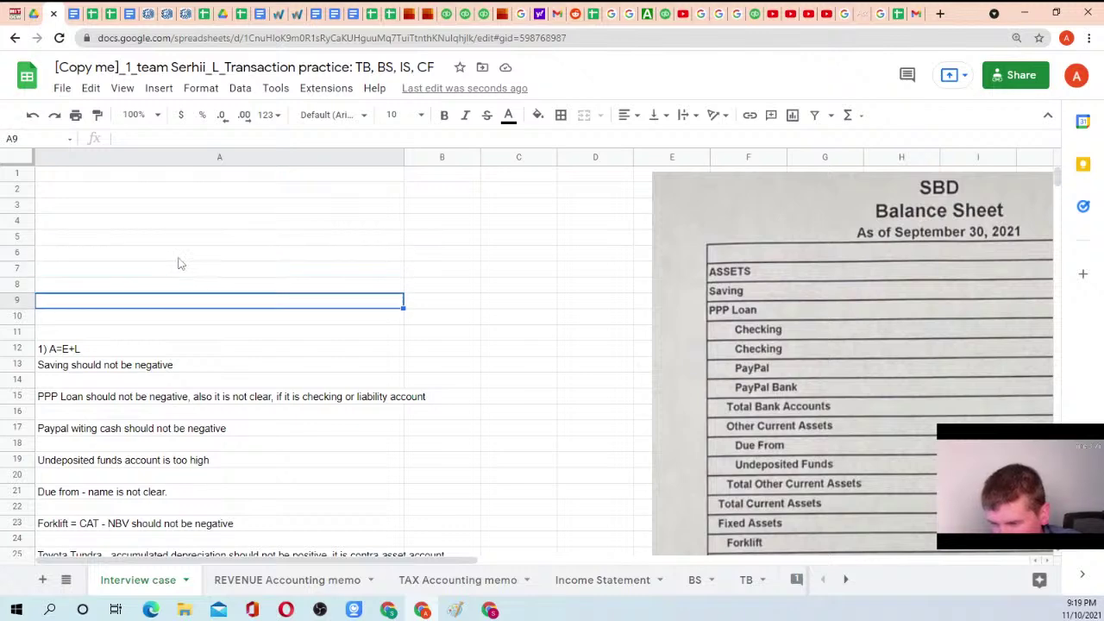
key(Down)
key(Down)
key(Down)
key(Down)
key(Down)
scroll(190, 317, down, 3)
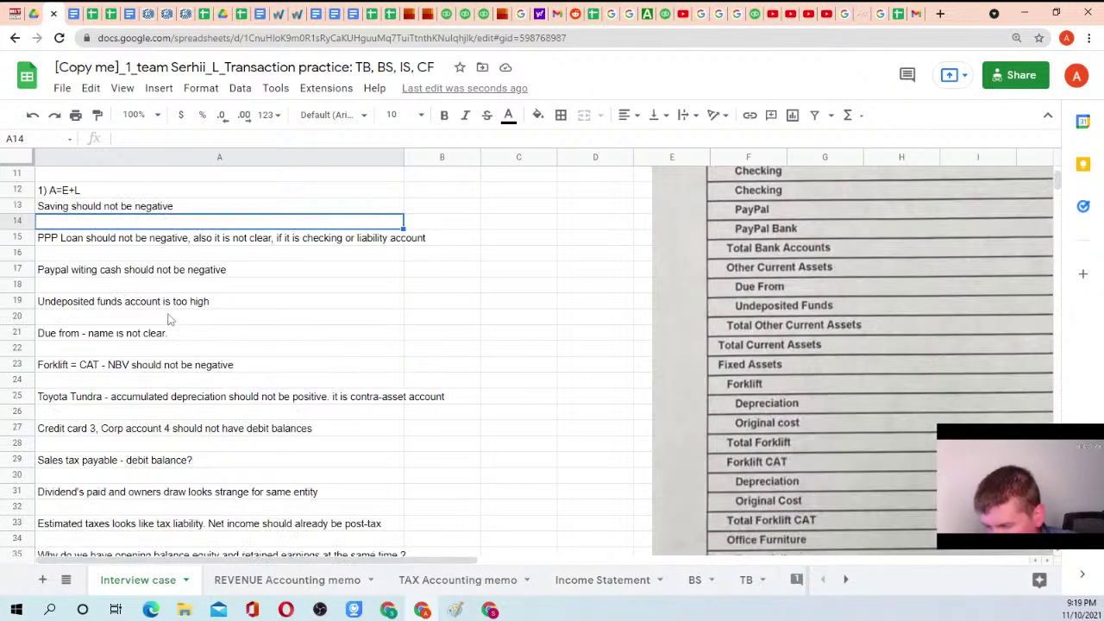
double_click(49, 190)
click(49, 190)
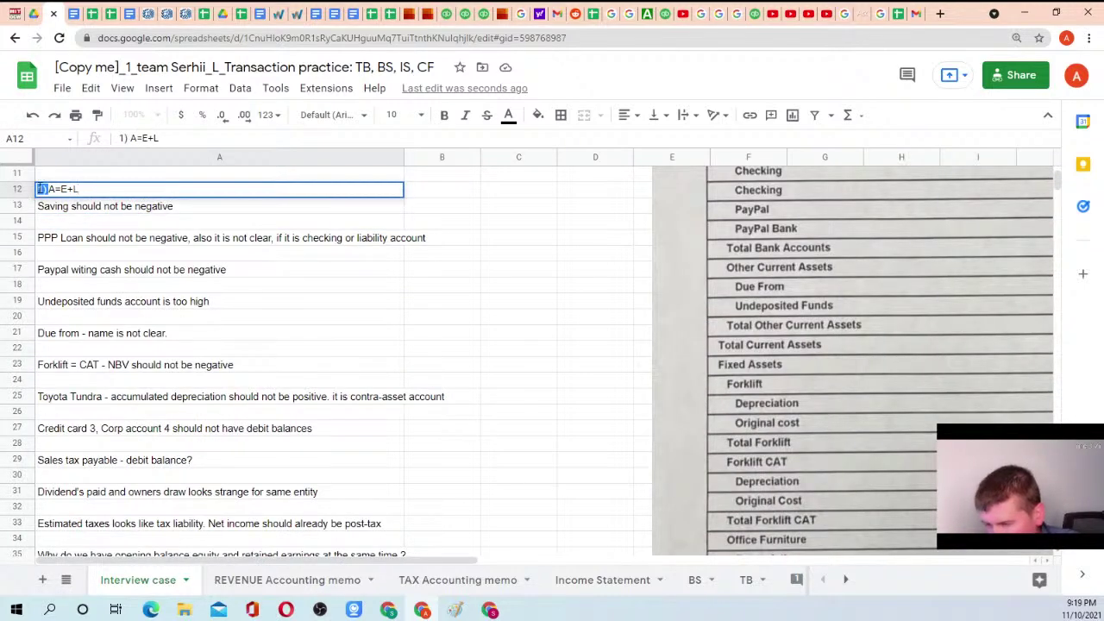
key(BackSpace)
key(BackSpace)
key(BackSpace)
key(Return)
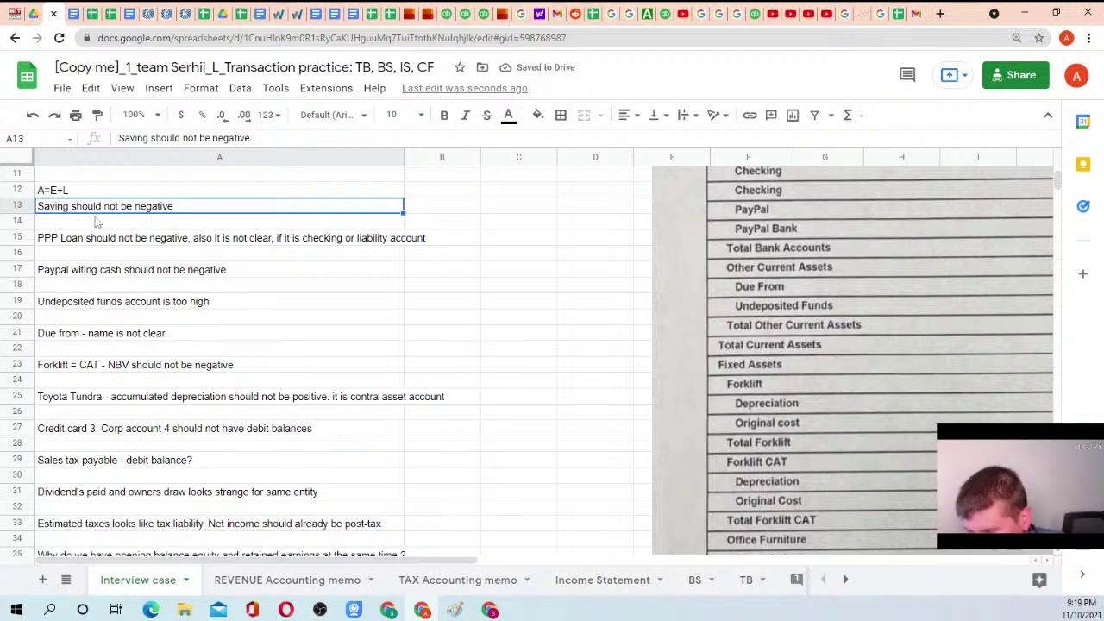
Move the balance sheet image about two and a half columns closer to the notes, starting within column B
scroll(223, 235, up, 2)
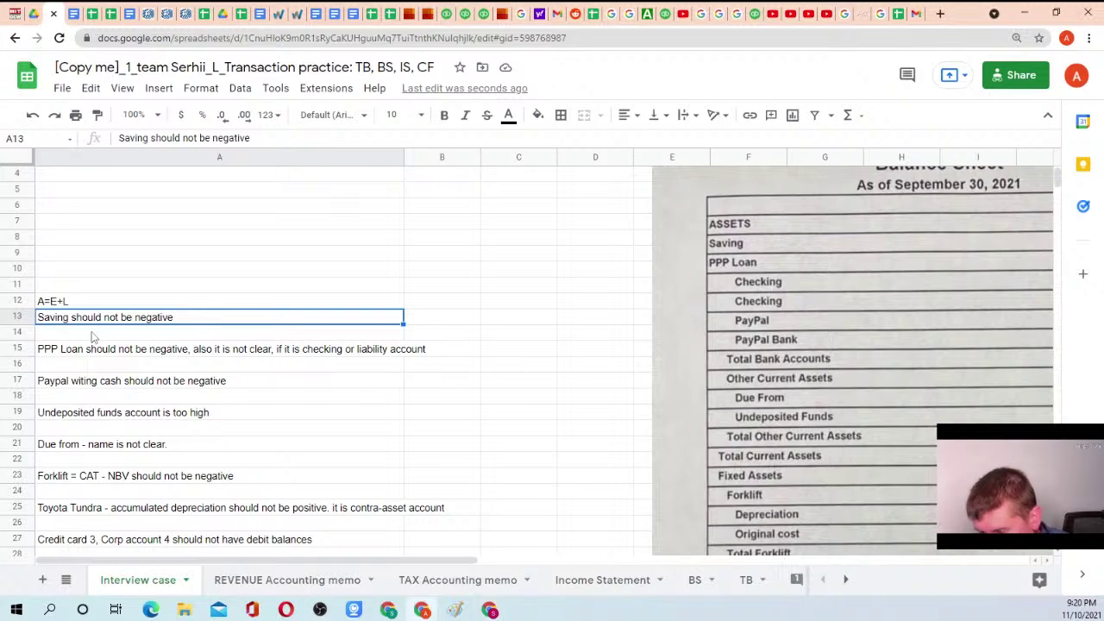
key(Down)
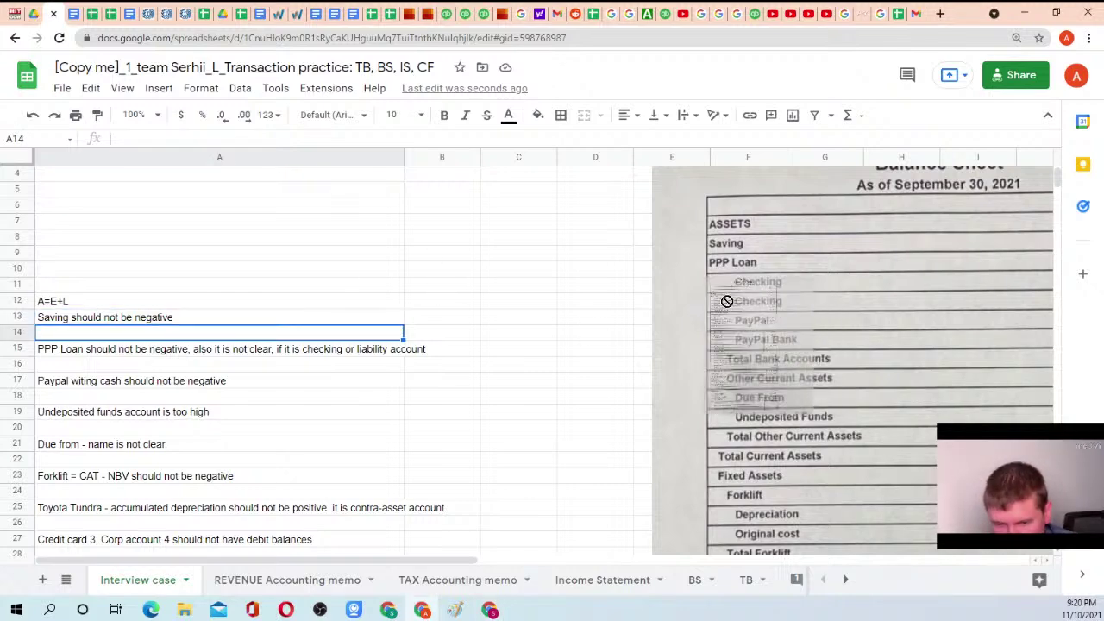
drag(725, 223, 531, 222)
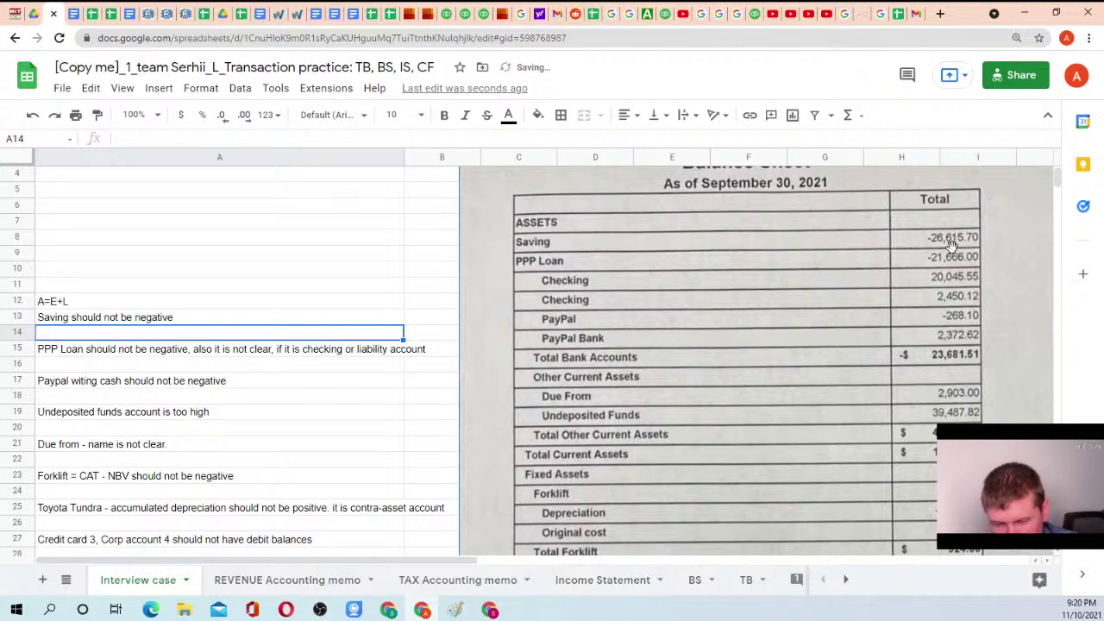
Insert a row above the PPP Loan note and enter "*Check to Bank statement" in A14
right_click(26, 348)
click(79, 357)
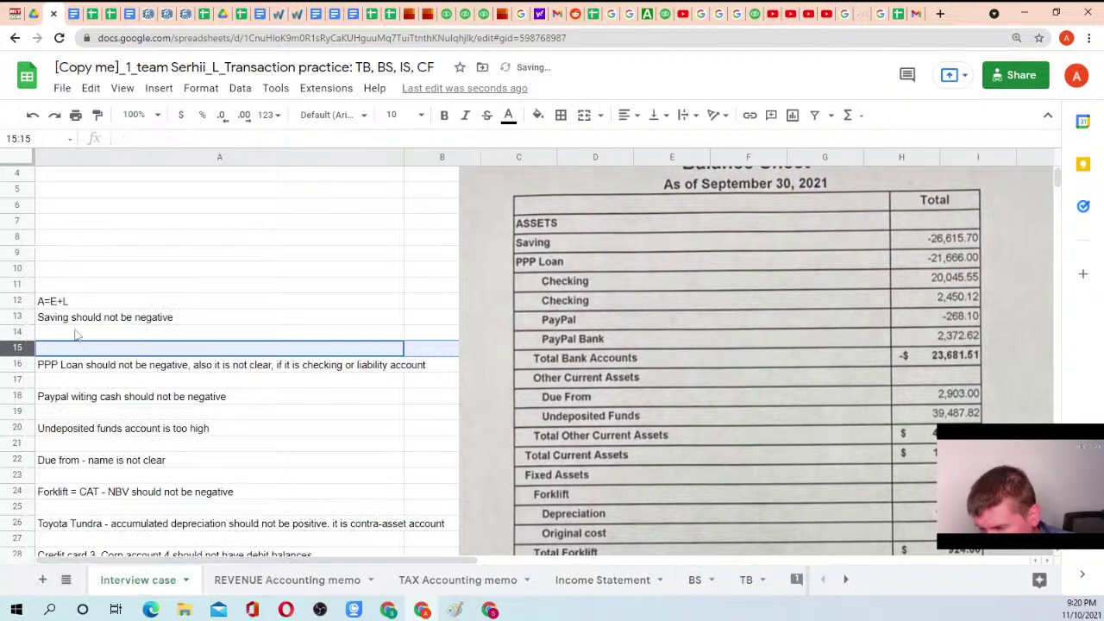
click(77, 334)
text(*)
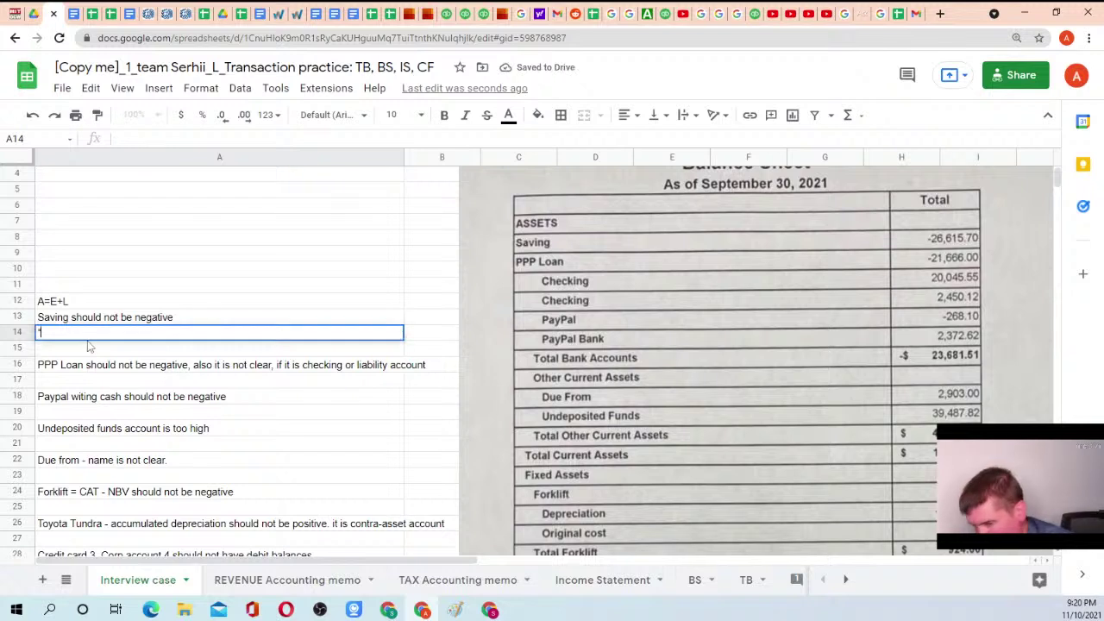
text(Check to )
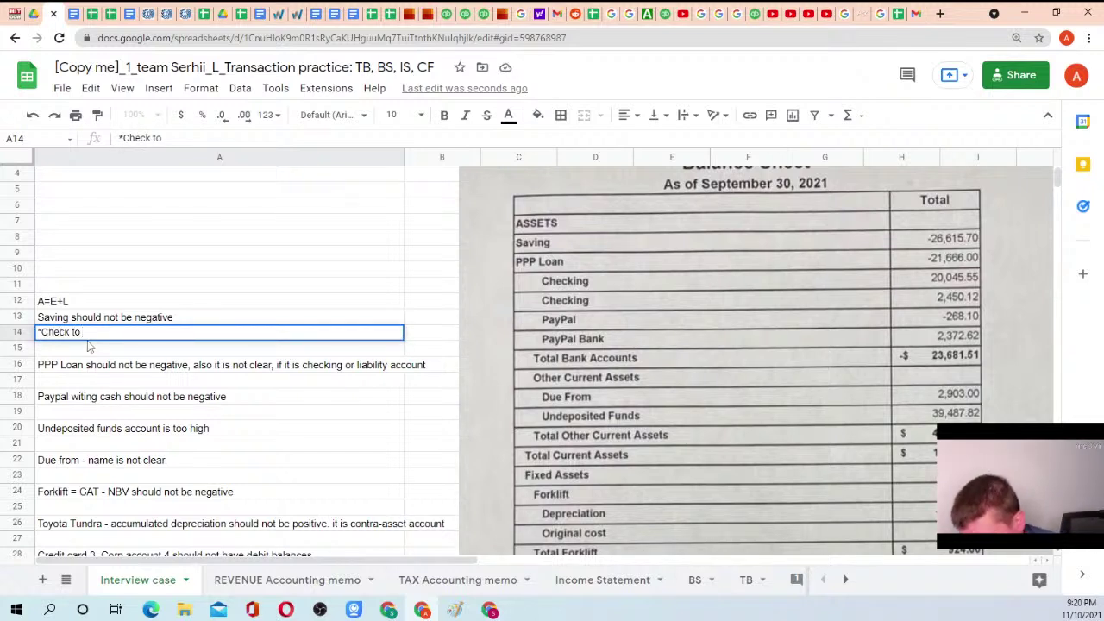
text(Bank s)
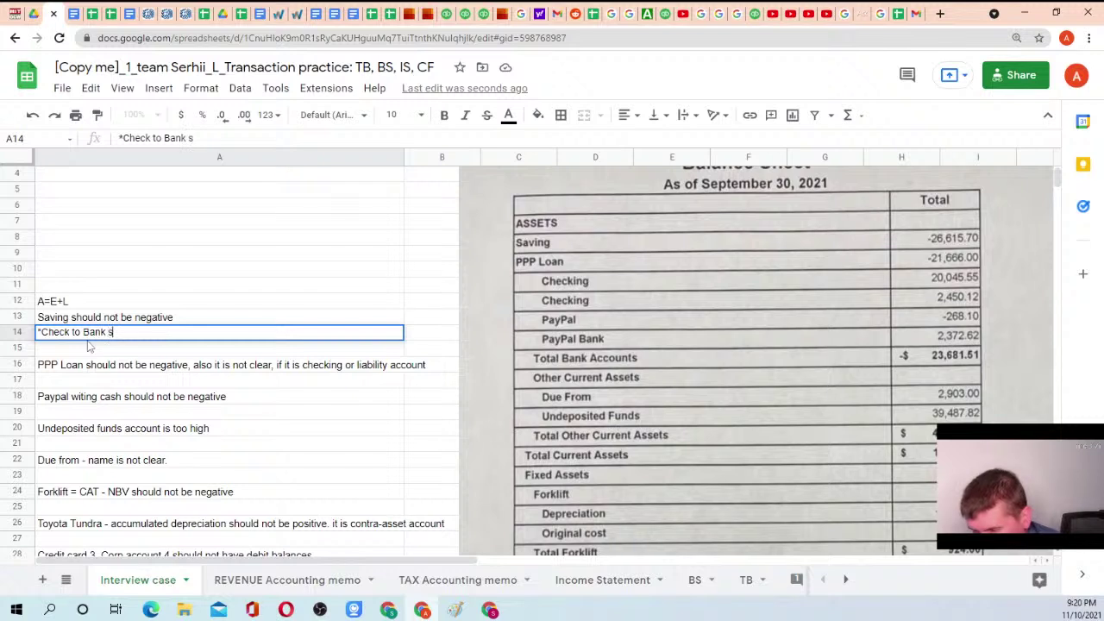
text(tatement)
key(Return)
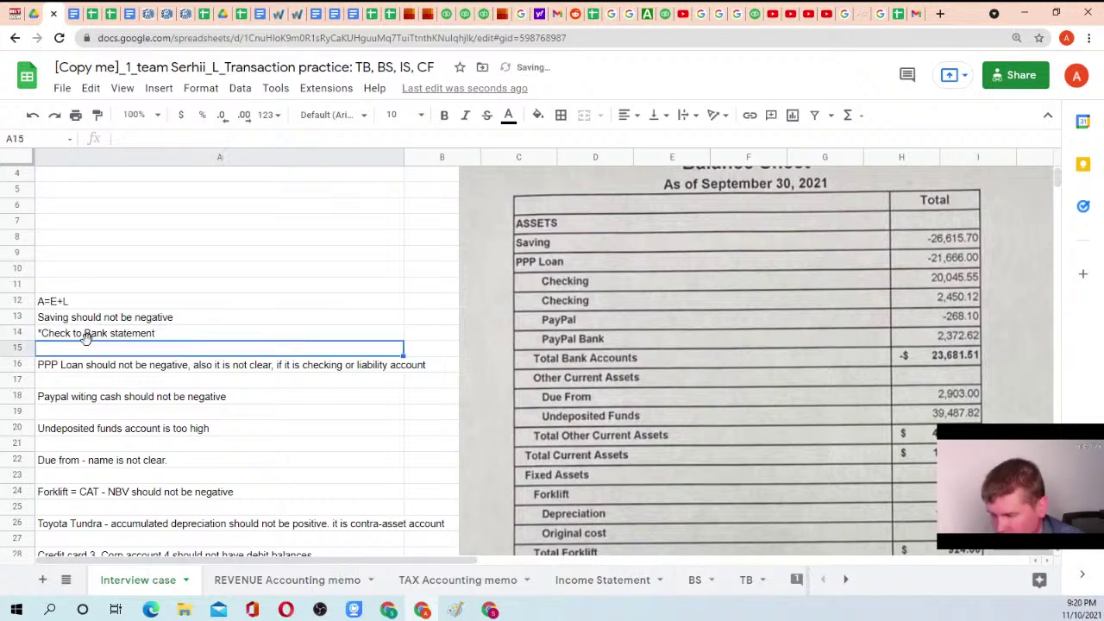
click(86, 337)
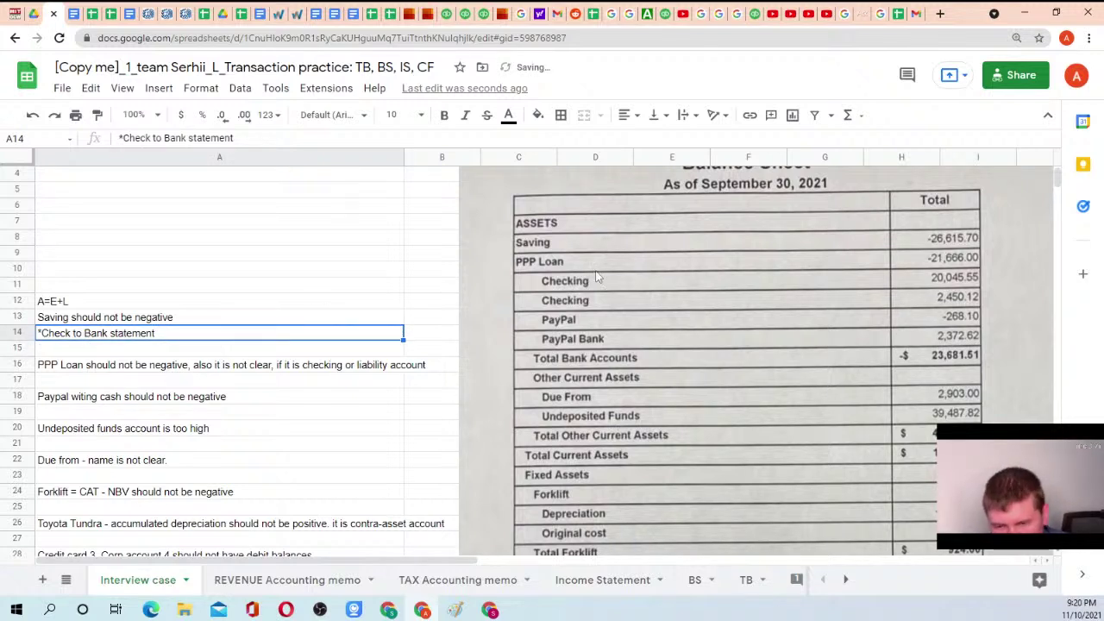
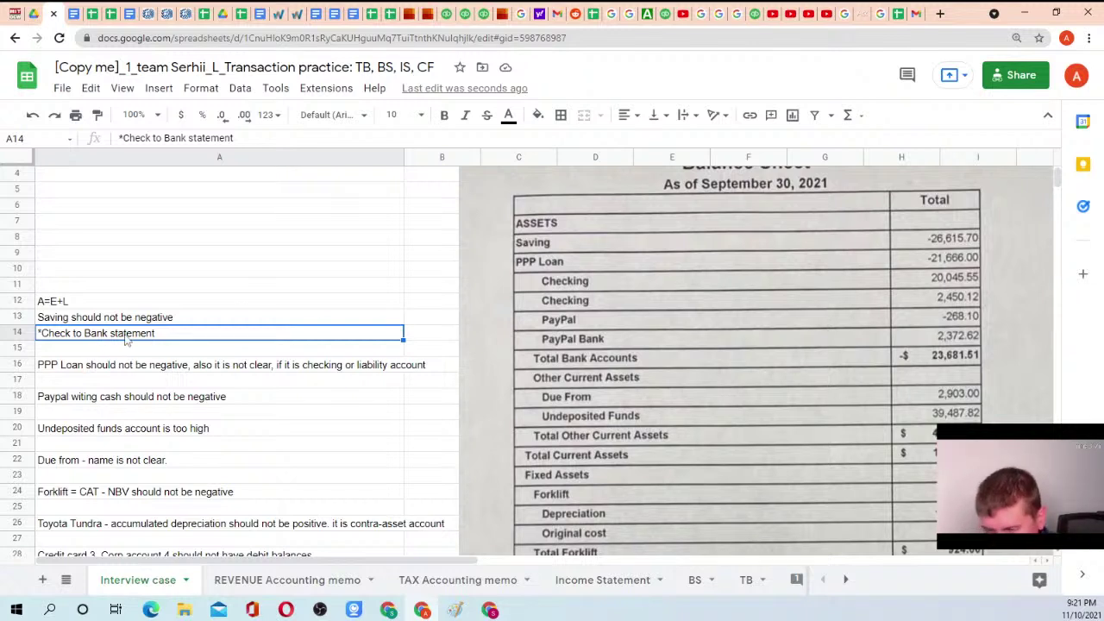
Insert another row above row 15 and enter "Check if checks were written against savings" in A15
right_click(26, 348)
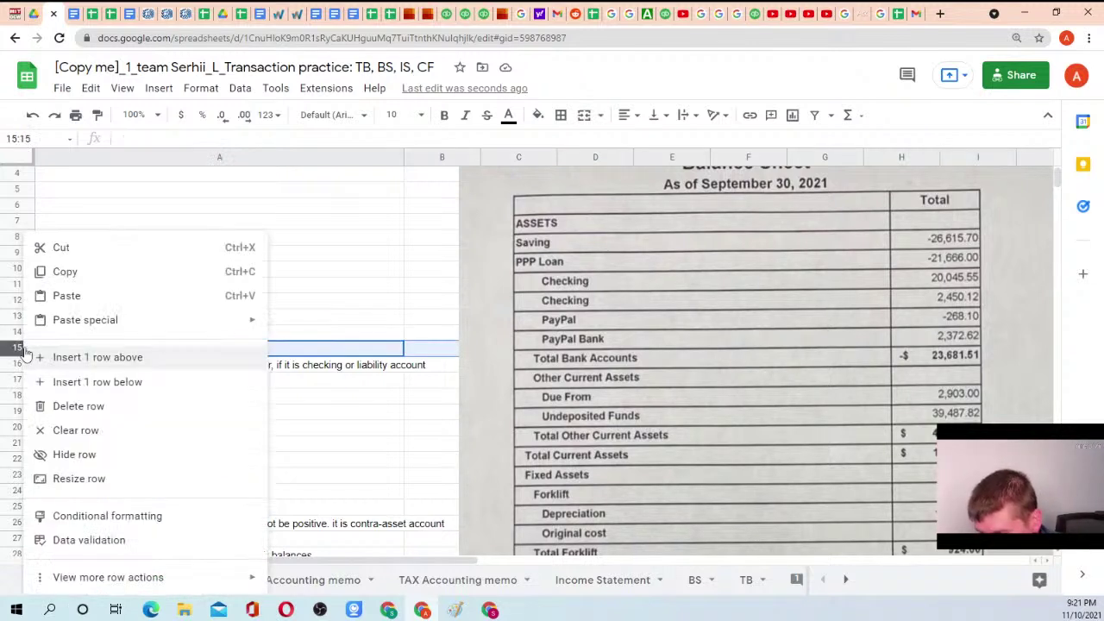
click(98, 356)
click(93, 350)
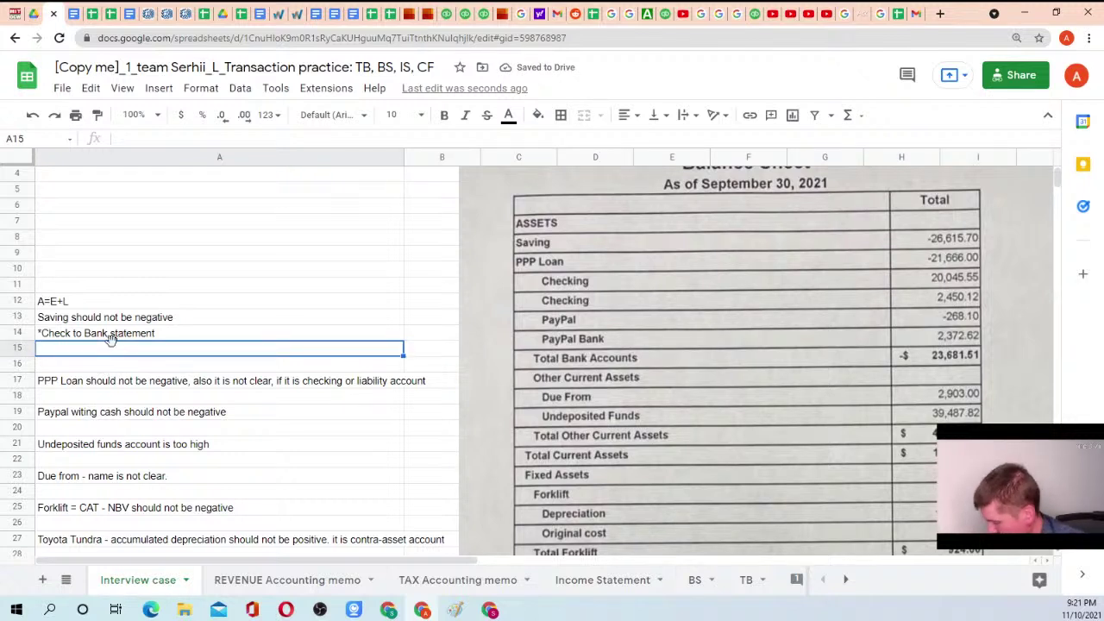
text(Check if)
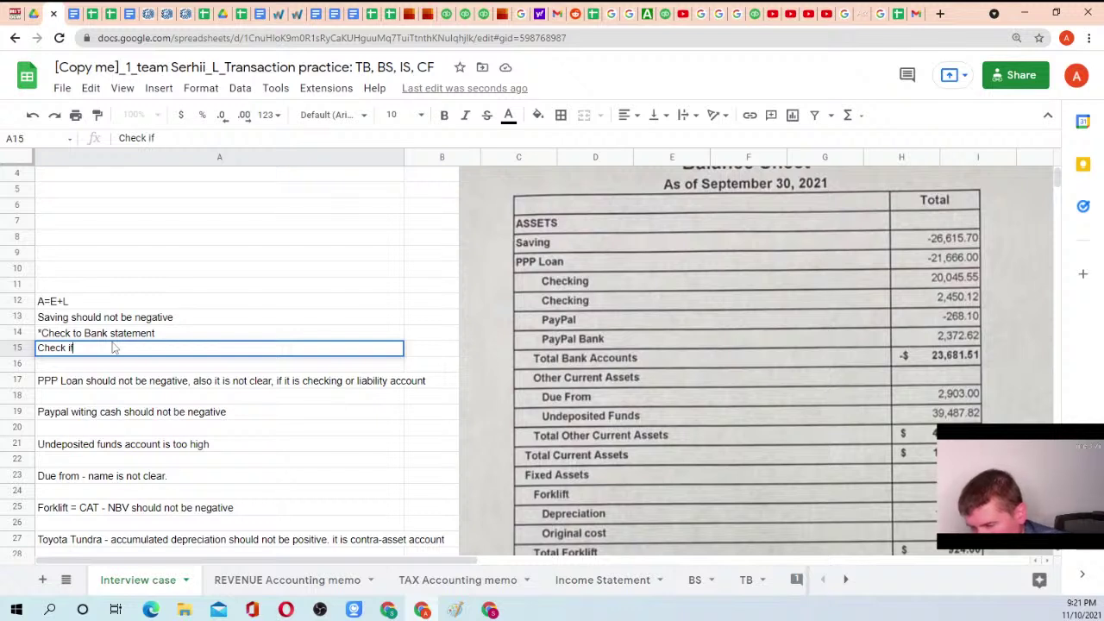
text( checks wre)
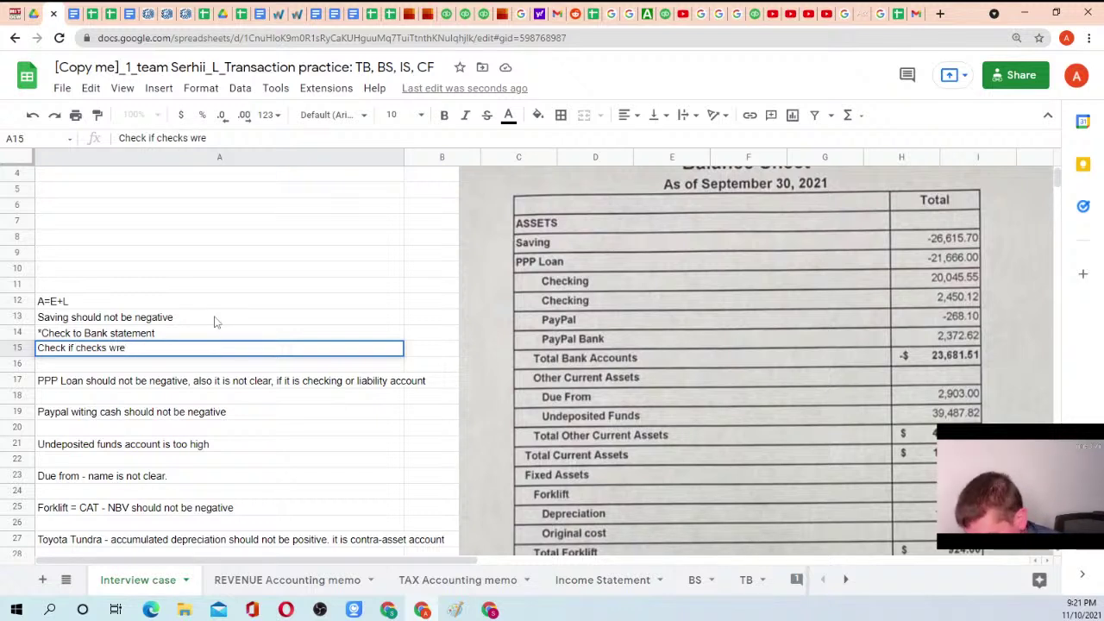
key(BackSpace)
key(BackSpace)
text(ere wri)
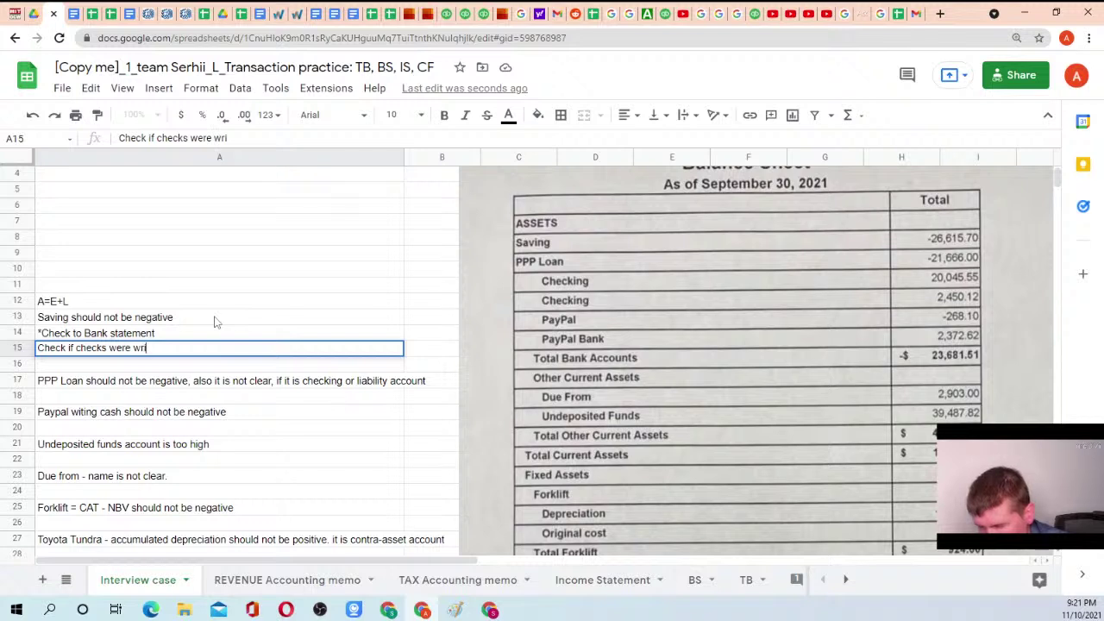
text(tten agains)
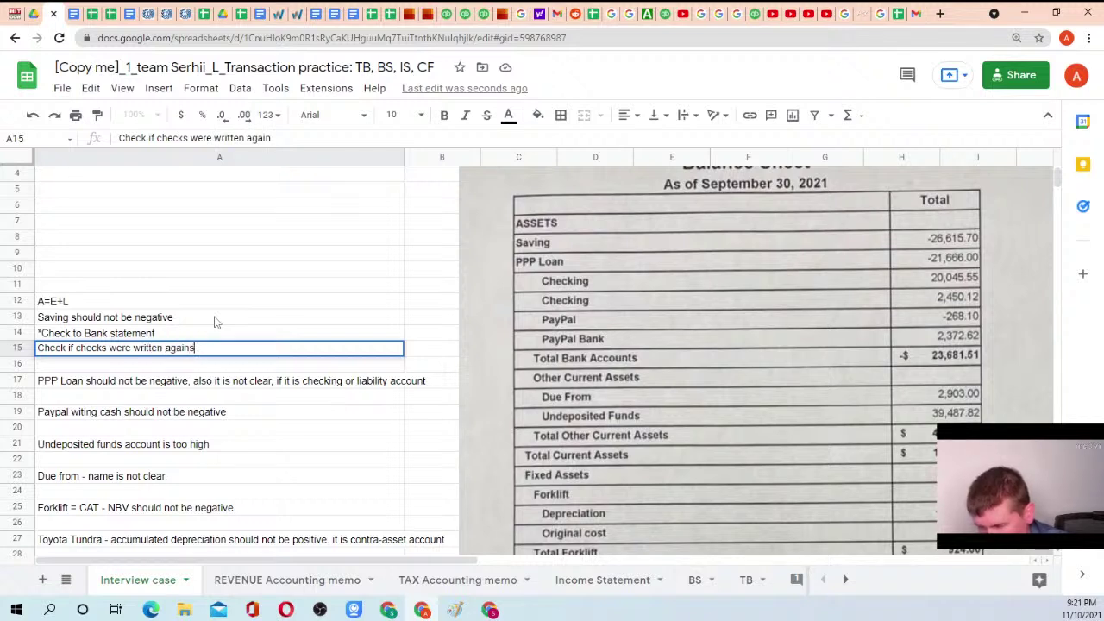
text(t savings)
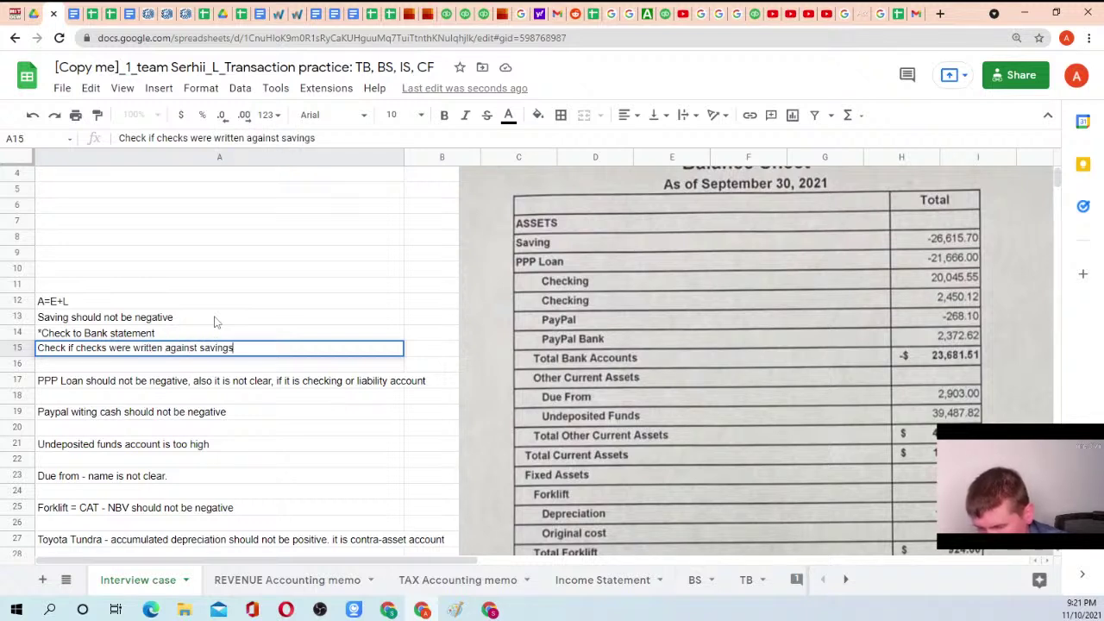
key(Return)
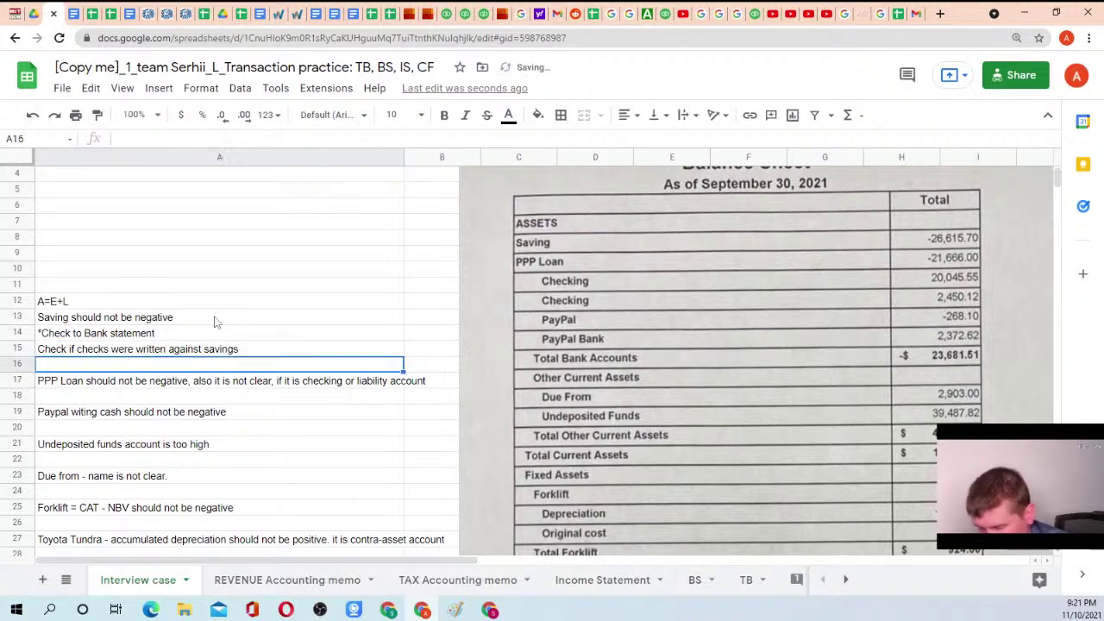
Insert a blank row above row 16 for another note about the Saving account
right_click(26, 369)
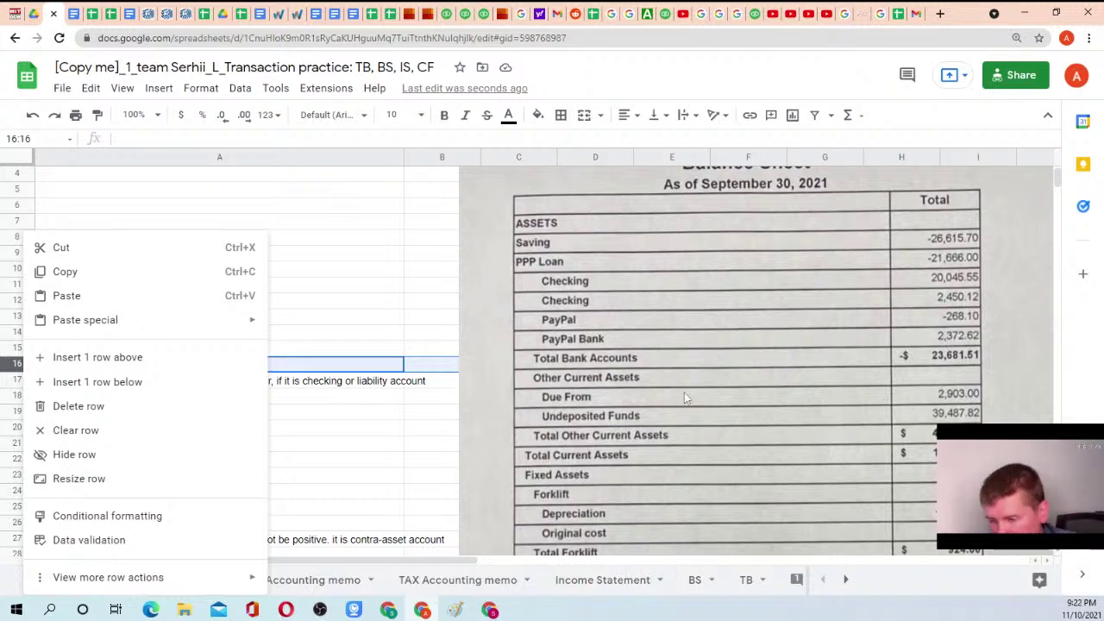
click(87, 282)
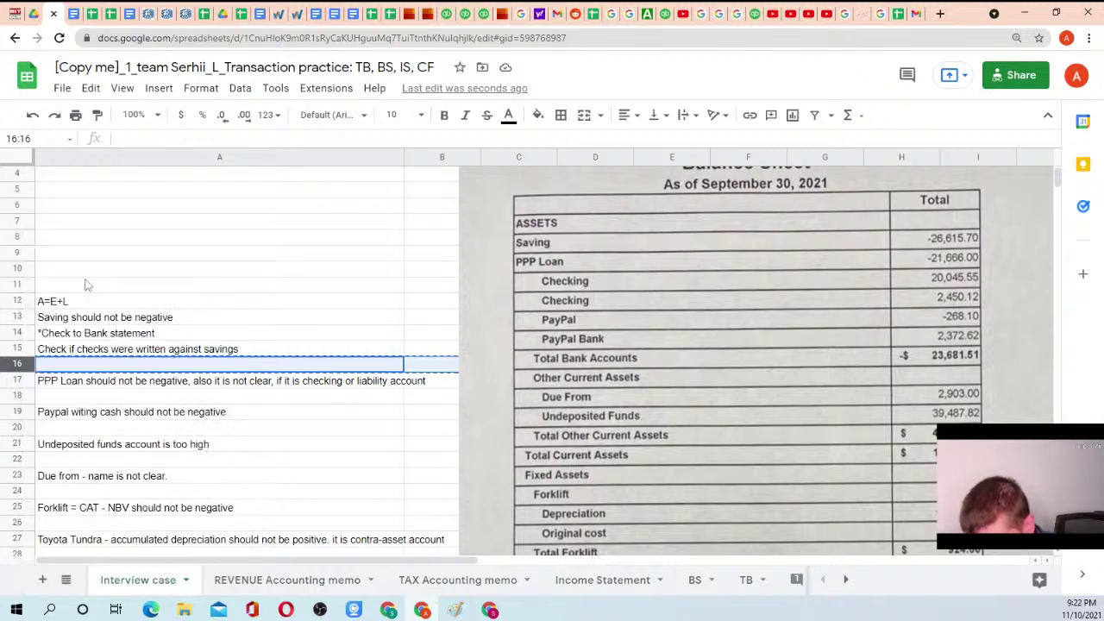
right_click(23, 371)
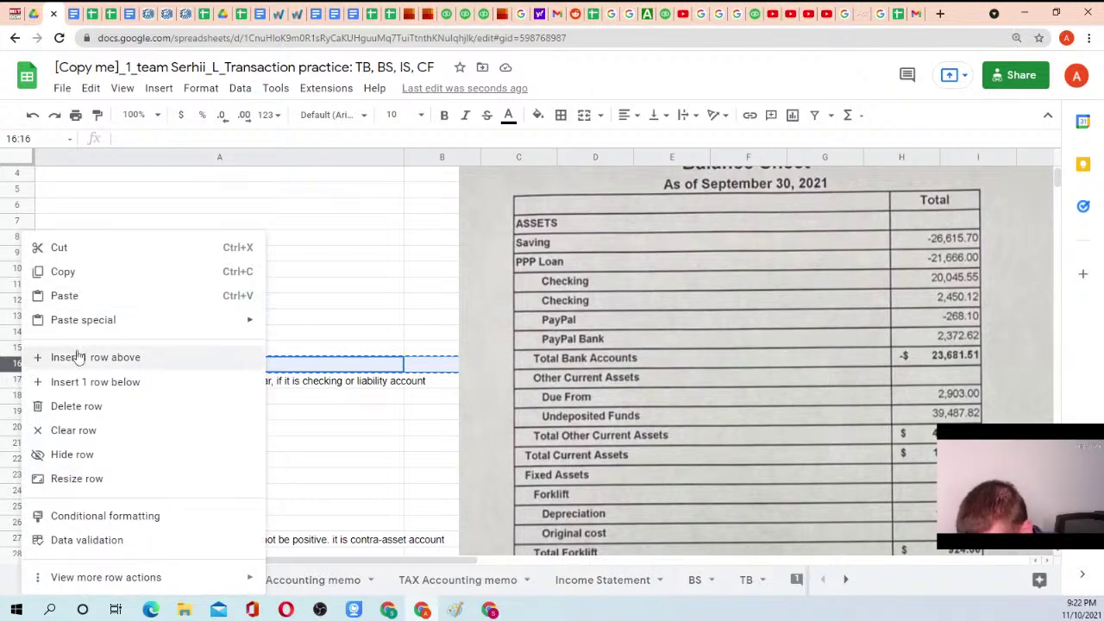
click(77, 357)
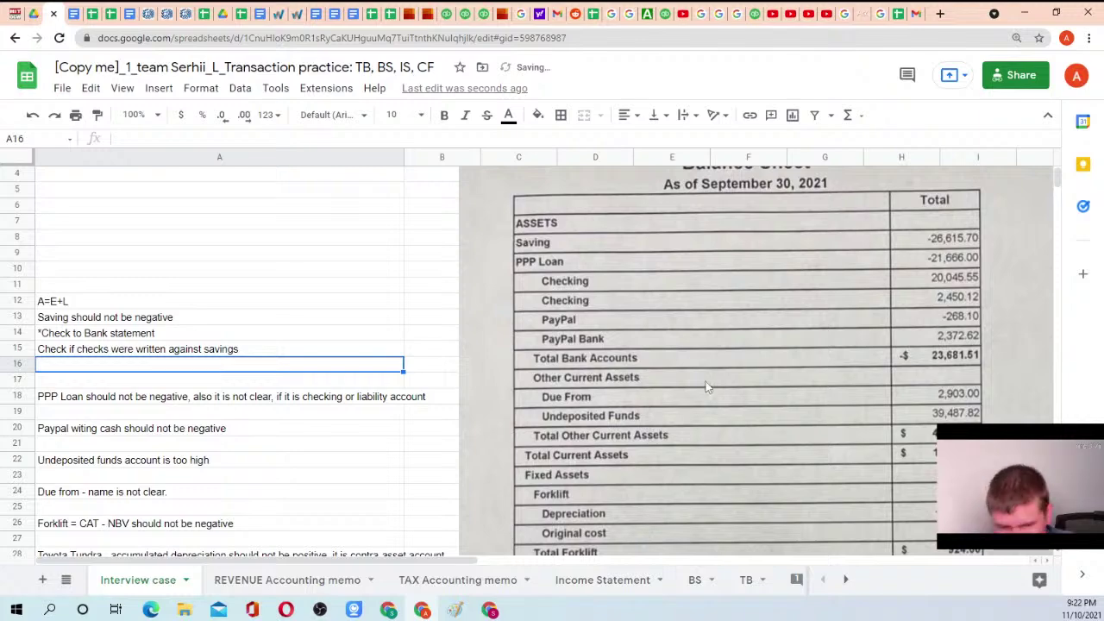
Review the fixed assets, credit card balances and undeposited funds on the balance sheet
scroll(844, 401, down, 2)
scroll(844, 401, down, 1)
scroll(912, 407, down, 5)
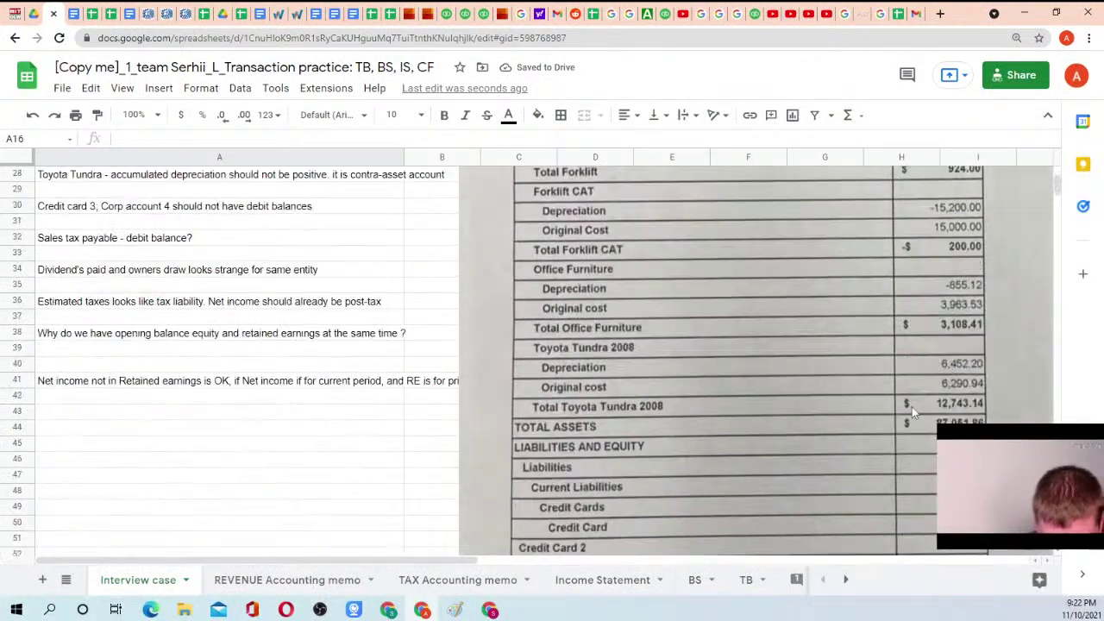
scroll(922, 360, down, 3)
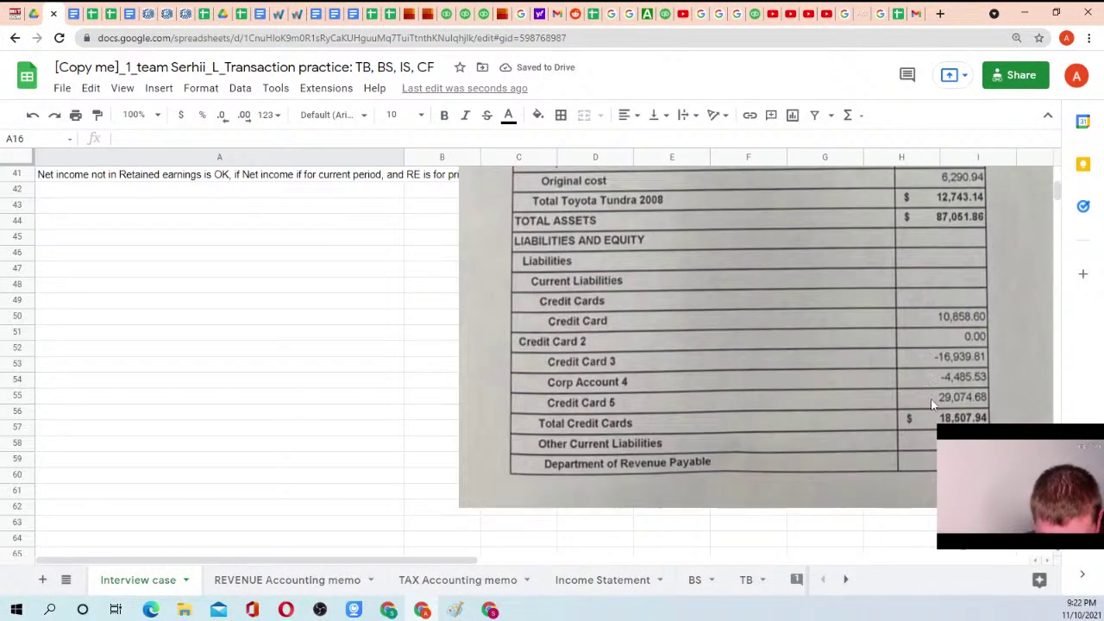
scroll(919, 341, up, 5)
scroll(915, 327, up, 1)
scroll(927, 293, up, 2)
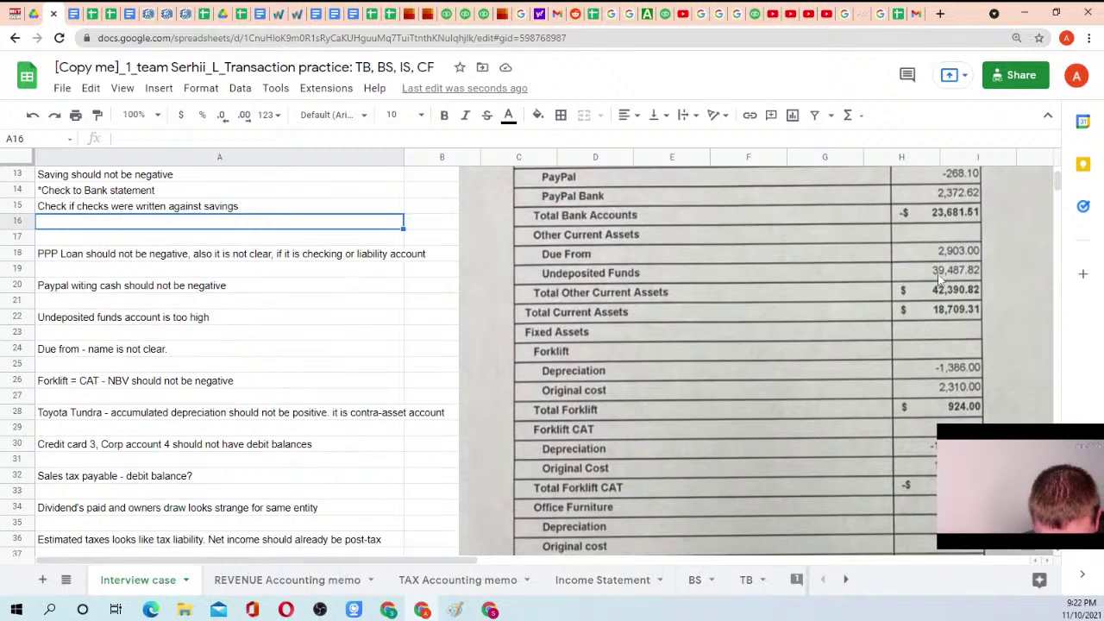
scroll(475, 279, up, 3)
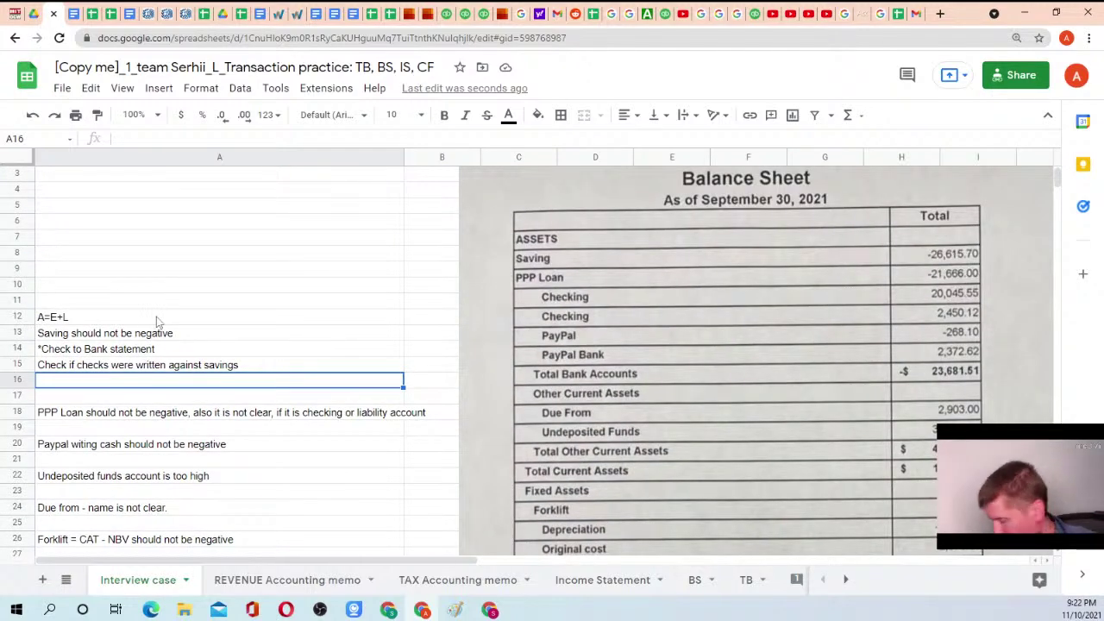
Enter "Check if we need to apply undeposited funds to that savings account" in A16
text(Check if n)
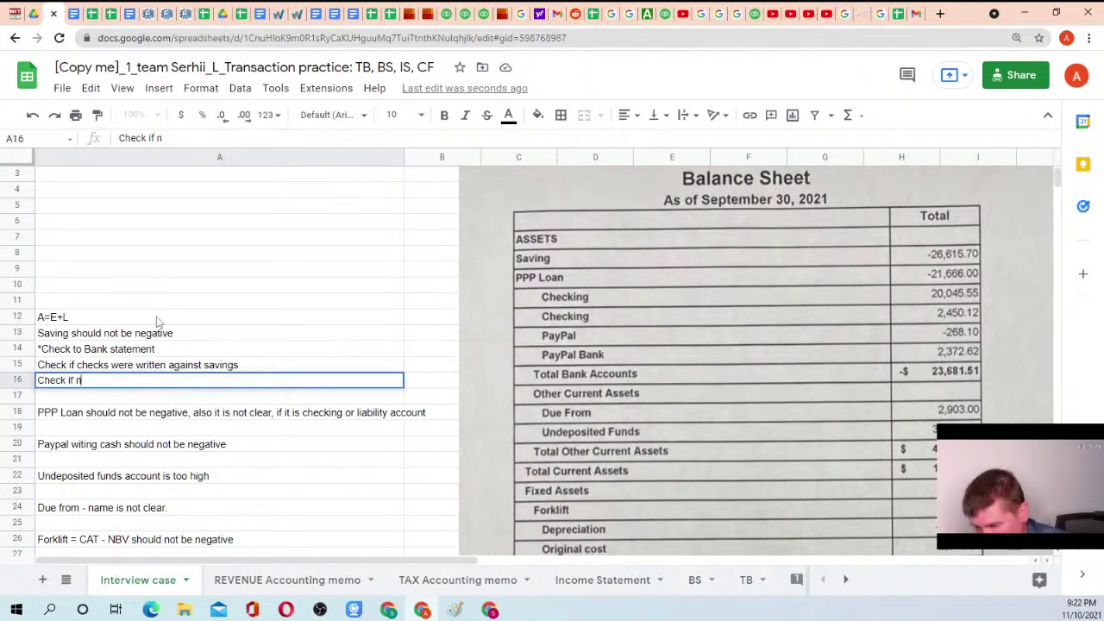
key(BackSpace)
text(we ne)
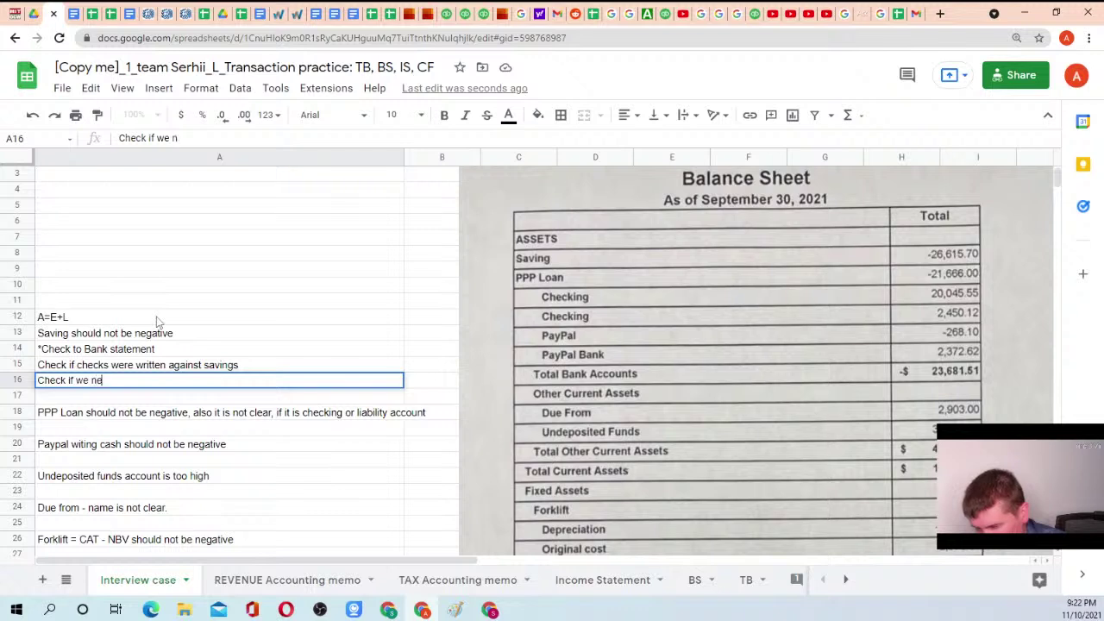
text(ed to apply)
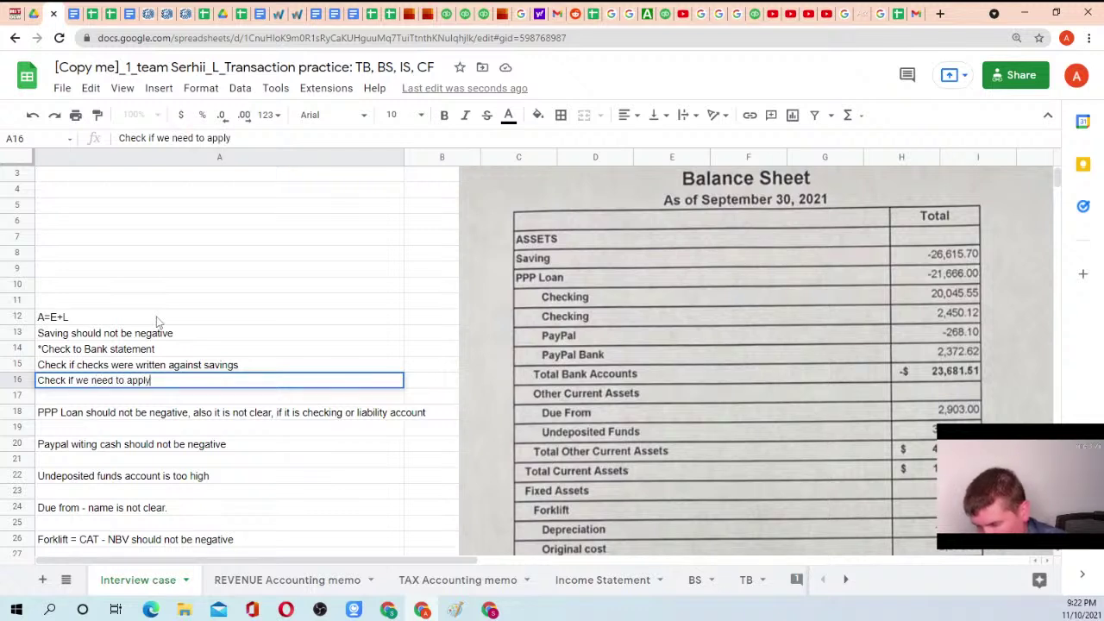
text( undeposite)
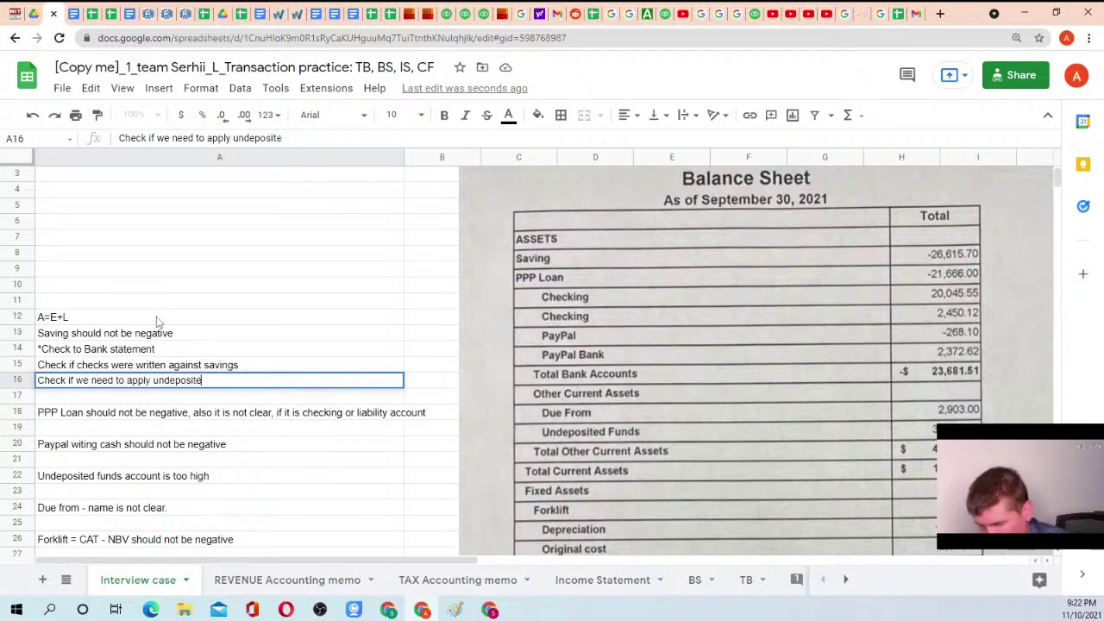
text(d funds to )
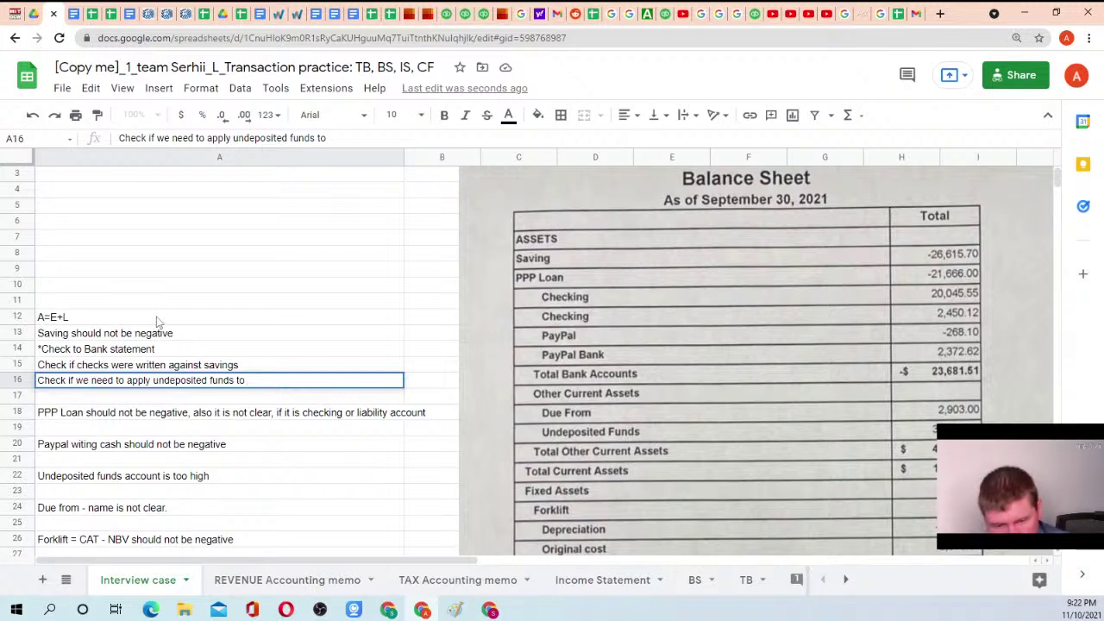
text(tha)
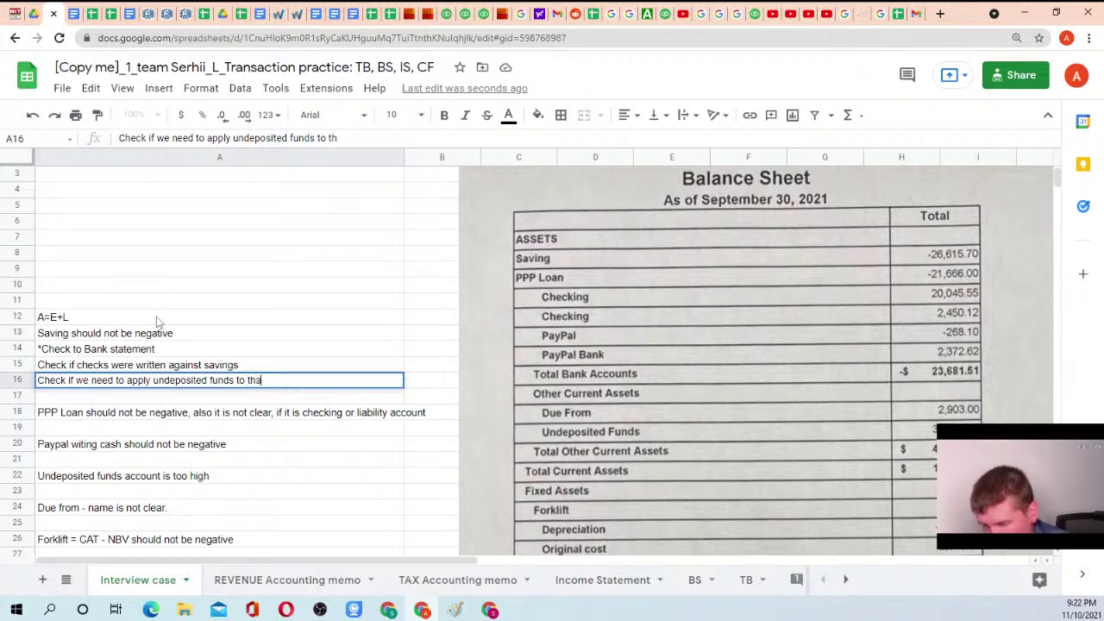
text(t savings account)
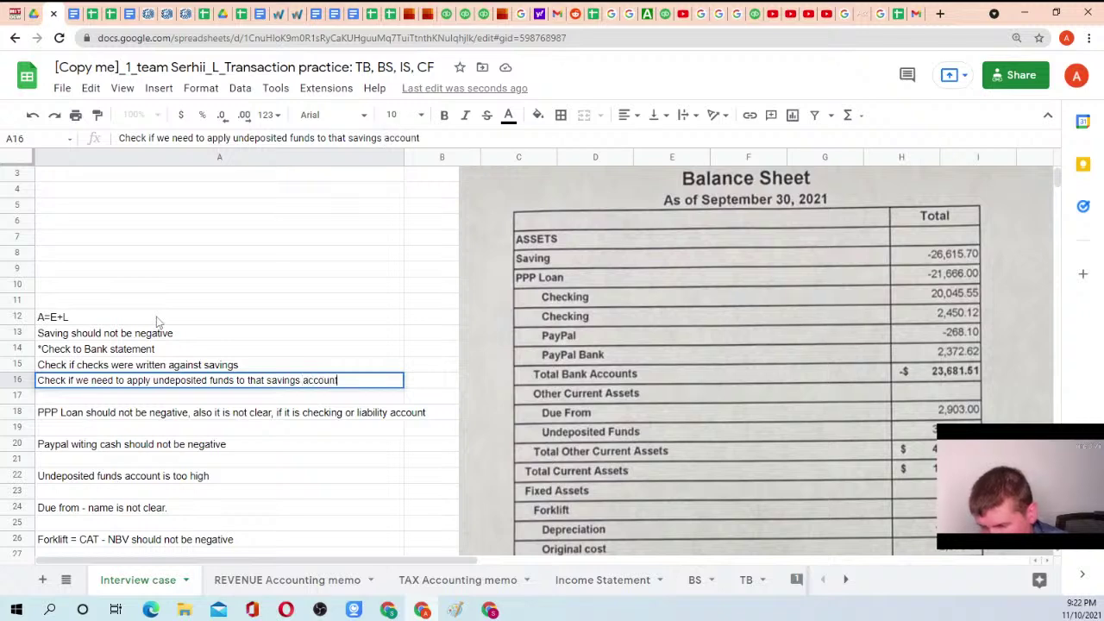
key(Return)
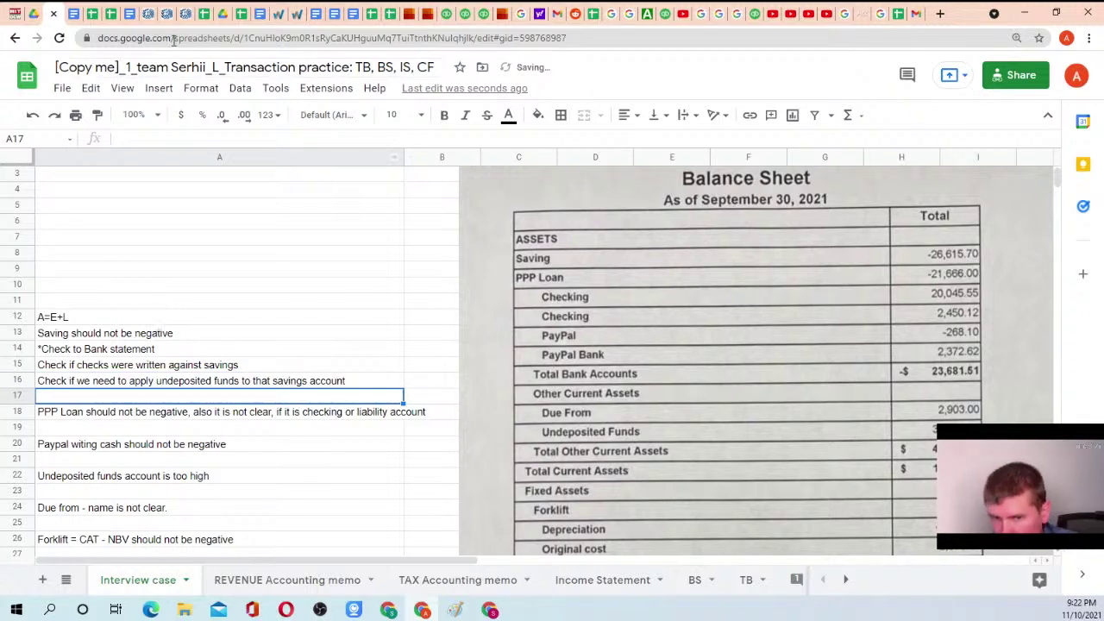
Copy the spreadsheet's sharing link from the sharing settings and close them
click(1006, 85)
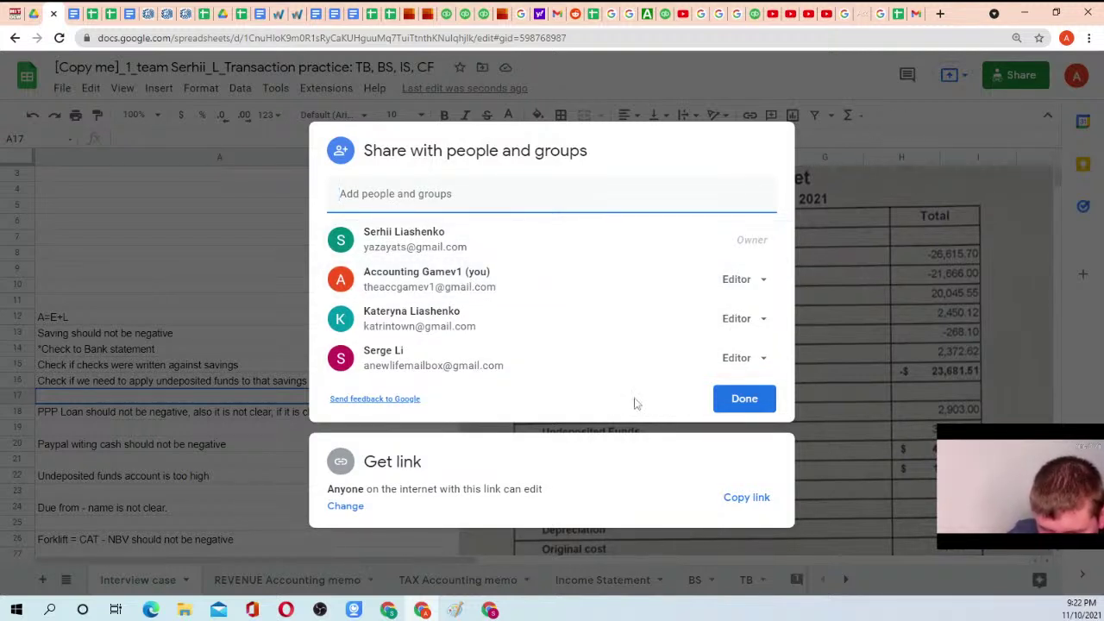
click(746, 497)
click(144, 302)
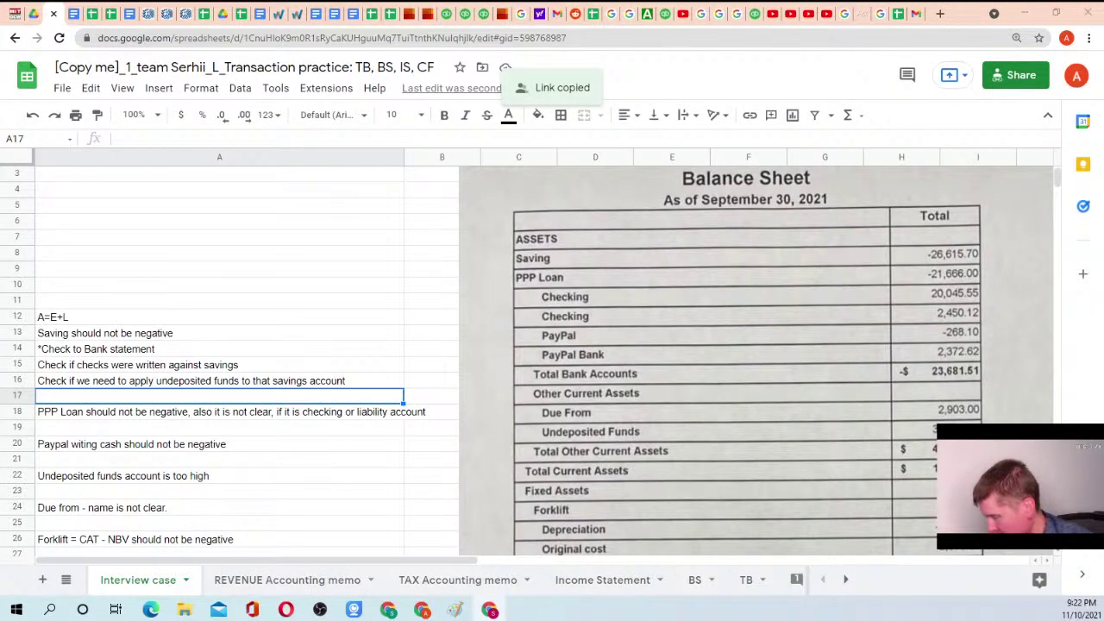
Insert a row above row 17 and enter "Check if we DR and CR correctly" in A17
click(157, 317)
click(159, 385)
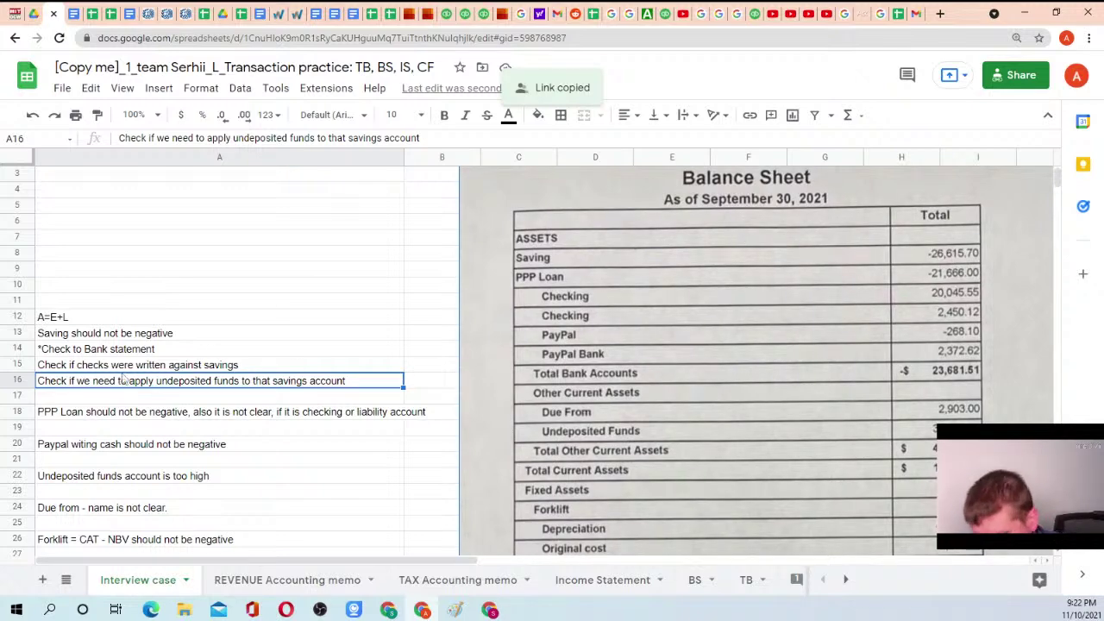
right_click(29, 398)
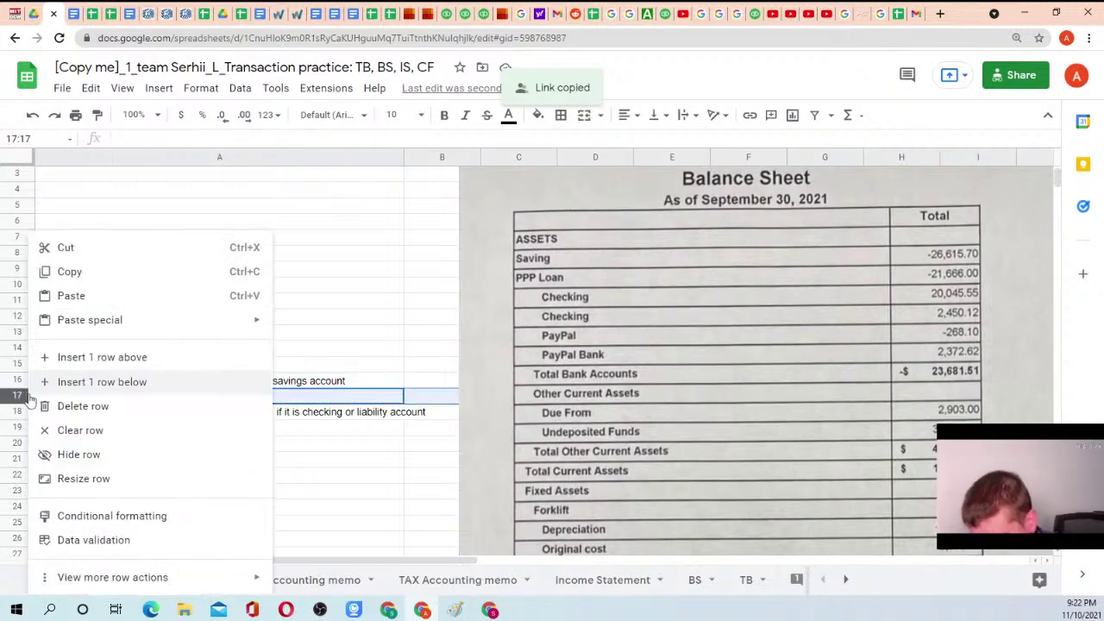
click(91, 359)
click(117, 399)
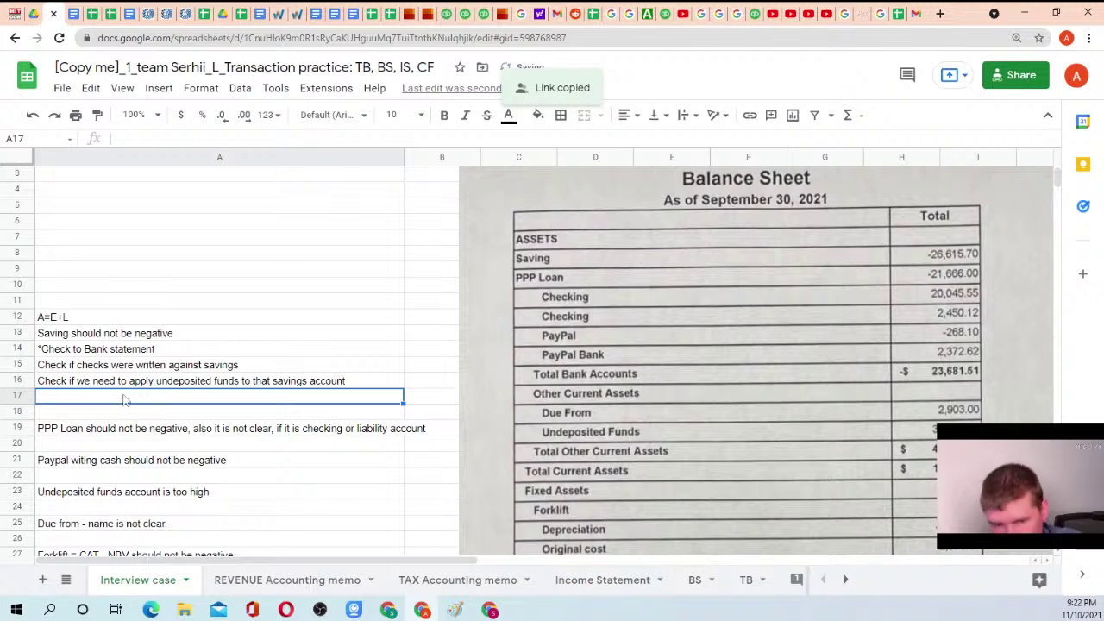
text(Check if d)
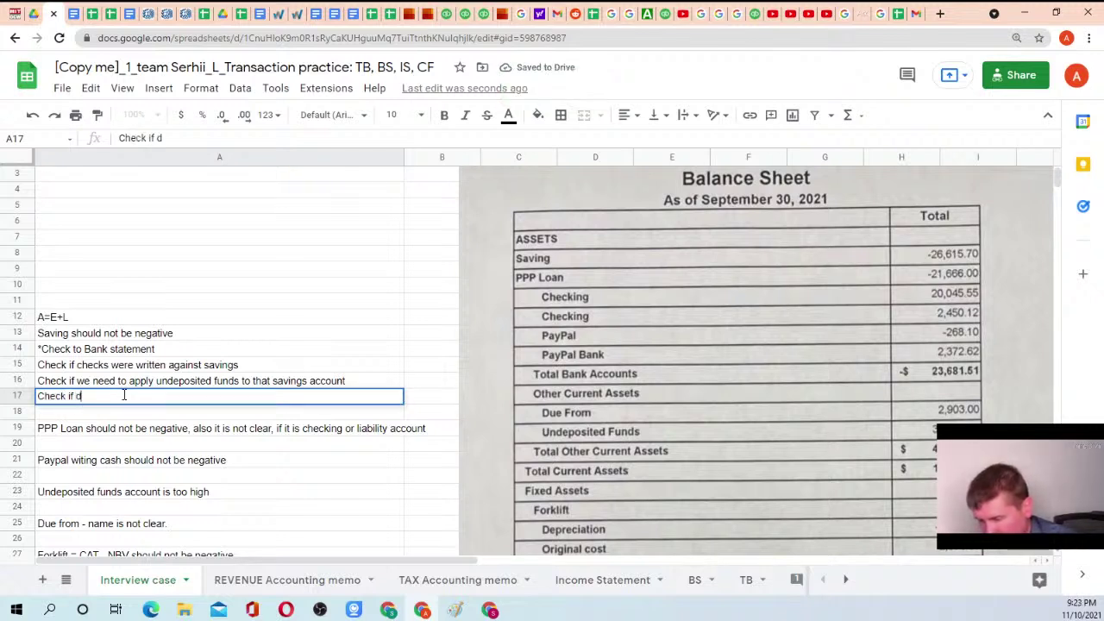
key(BackSpace)
text(we D)
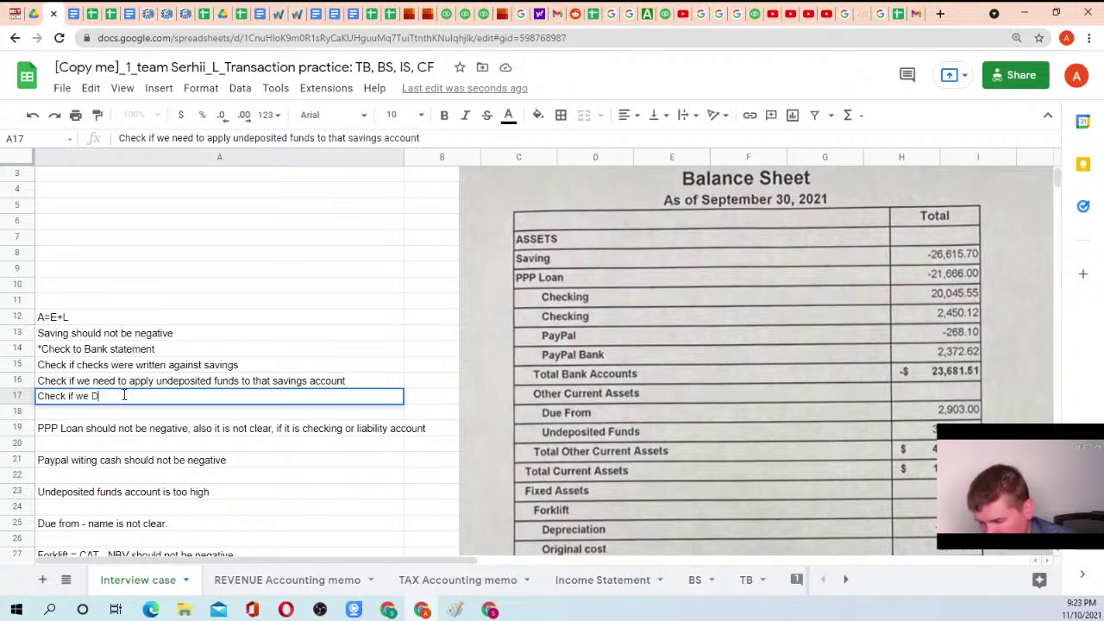
text(R and C)
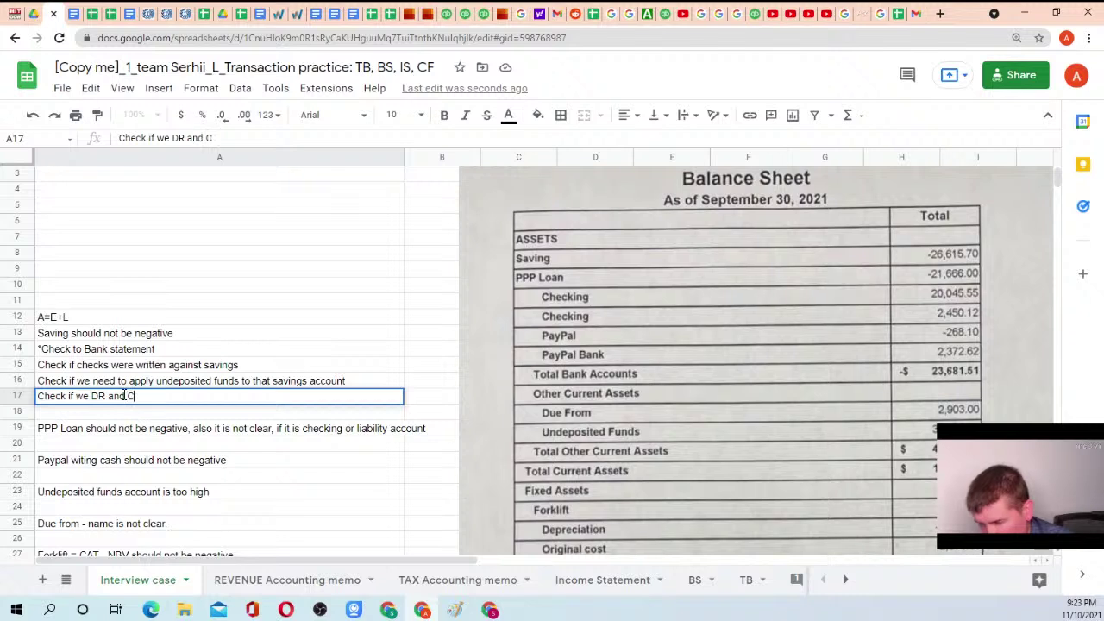
text(R correctly)
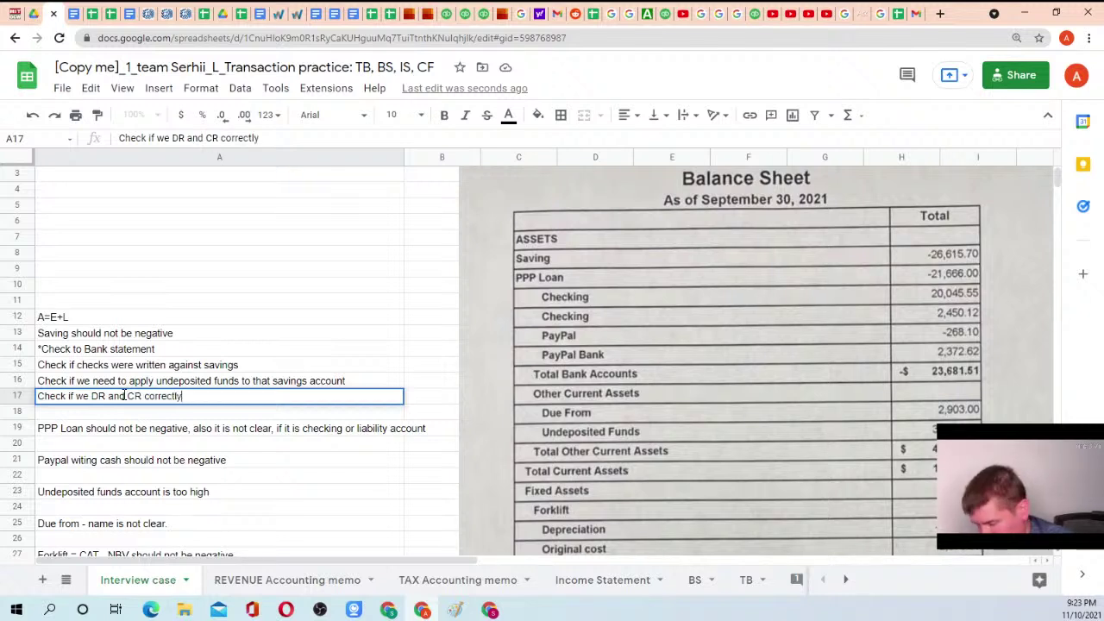
key(Return)
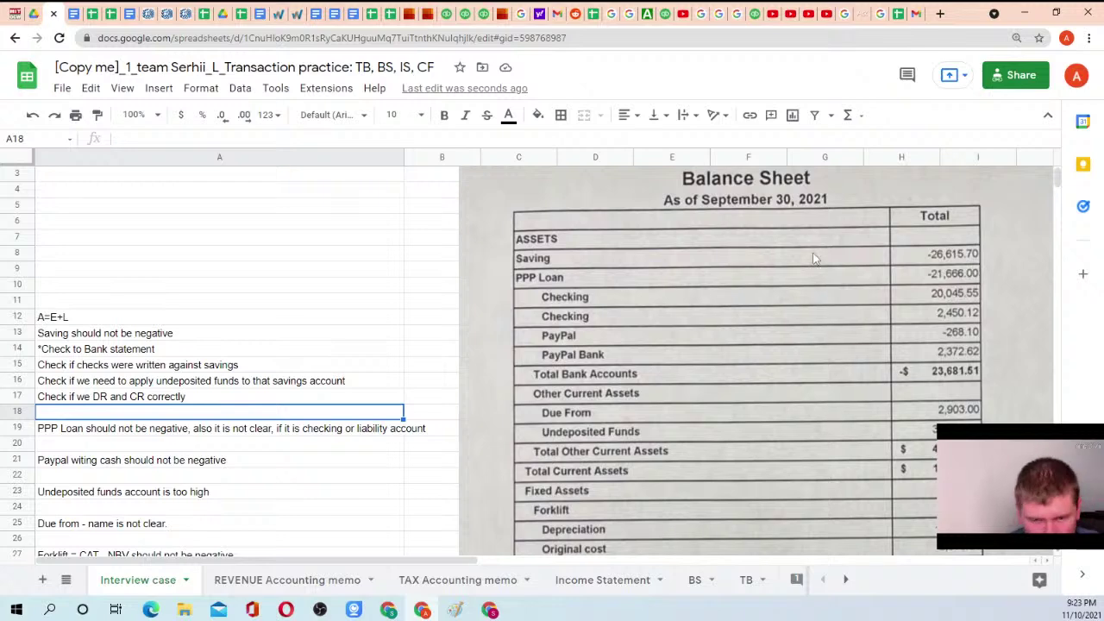
Move the image of the liabilities and equity section up about ten rows and over to the edge of column A
scroll(867, 318, down, 10)
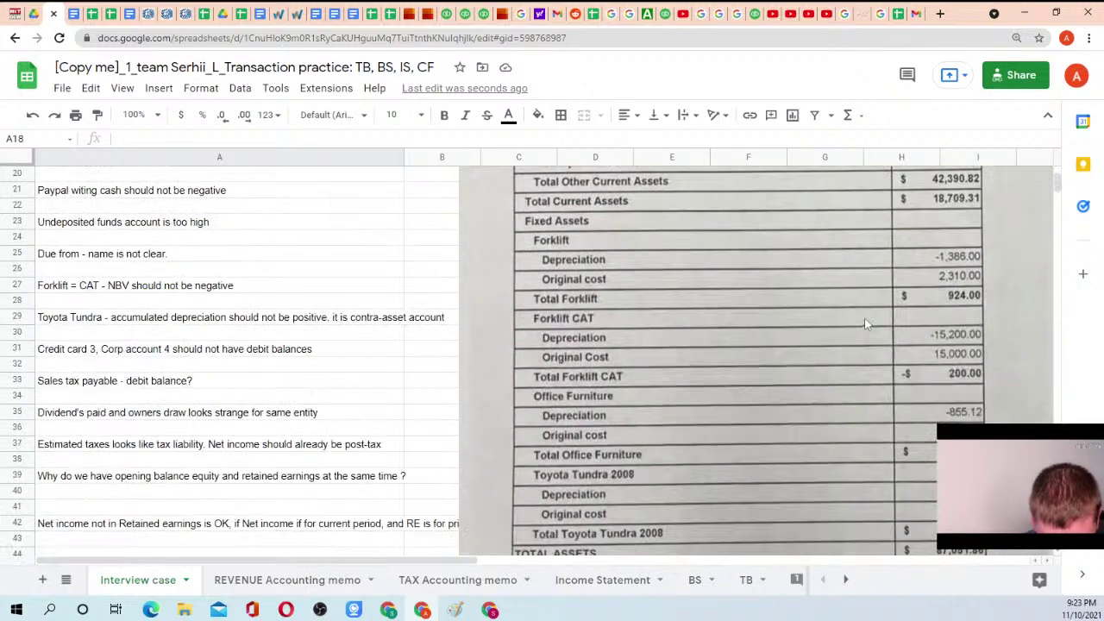
scroll(717, 352, down, 8)
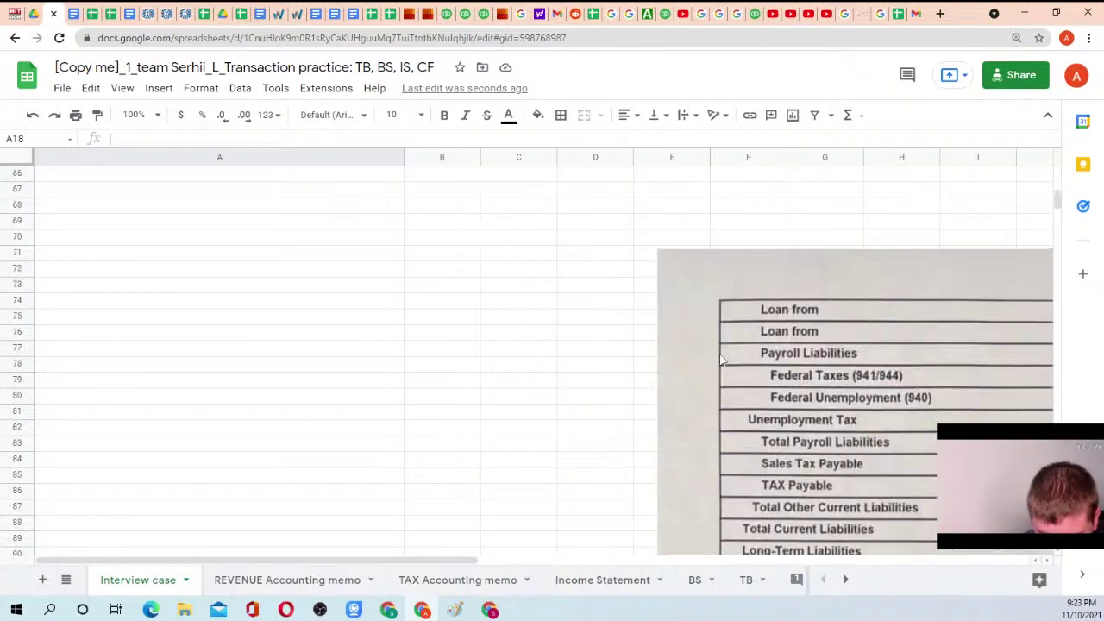
drag(850, 401, 671, 282)
drag(734, 312, 697, 337)
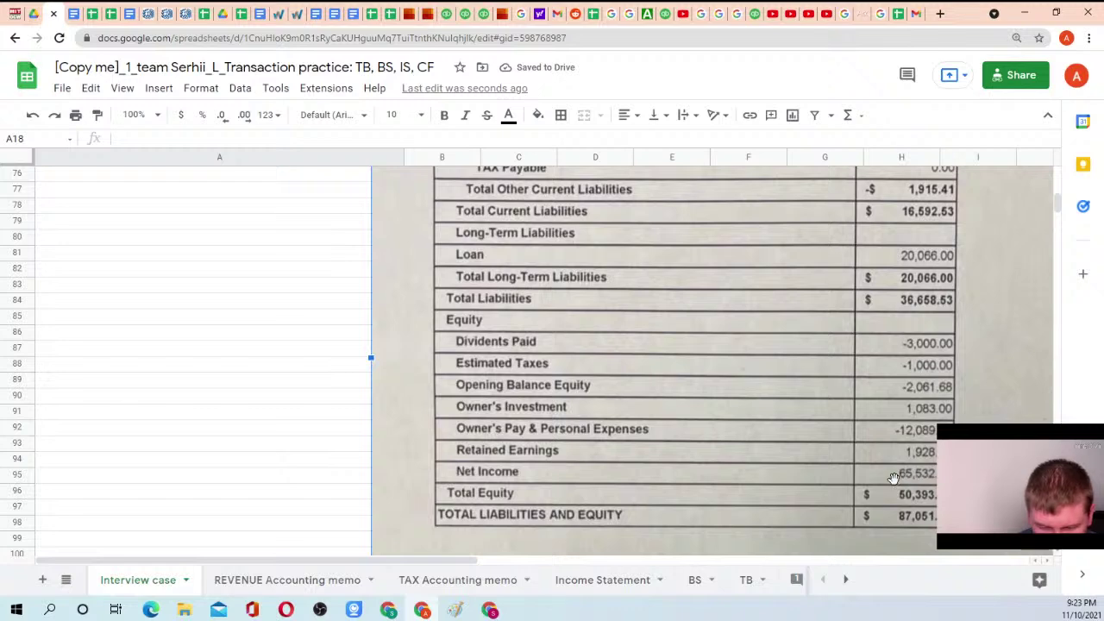
Examine the bank account, undeposited funds and fixed asset balances against total assets, net income and total equity on the balance sheet
scroll(730, 375, up, 5)
scroll(730, 375, up, 6)
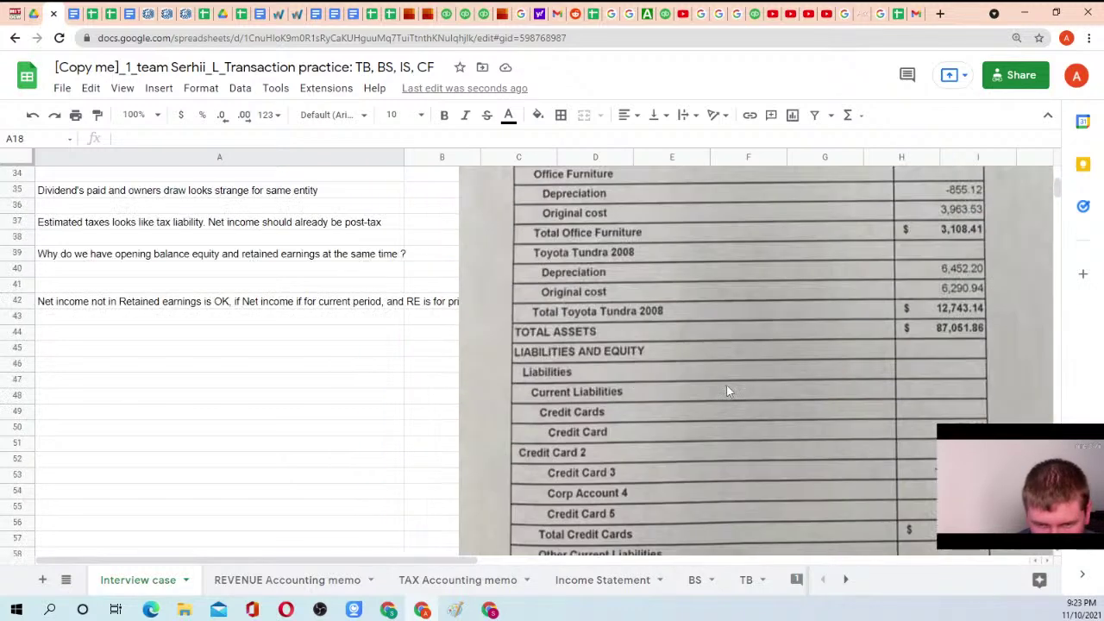
scroll(829, 324, up, 1)
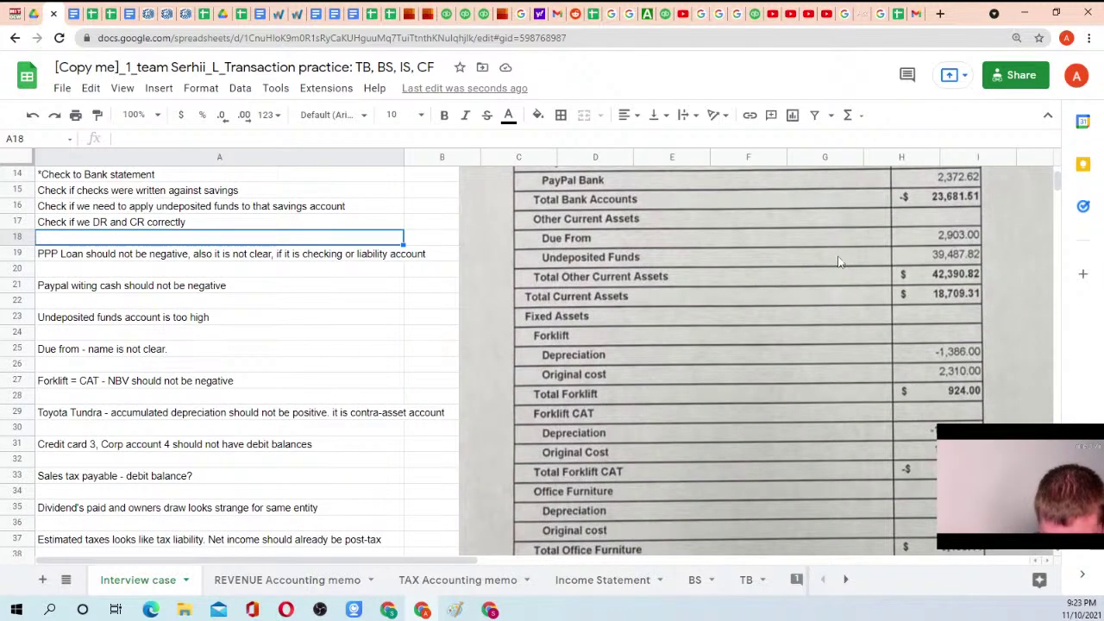
scroll(841, 285, up, 3)
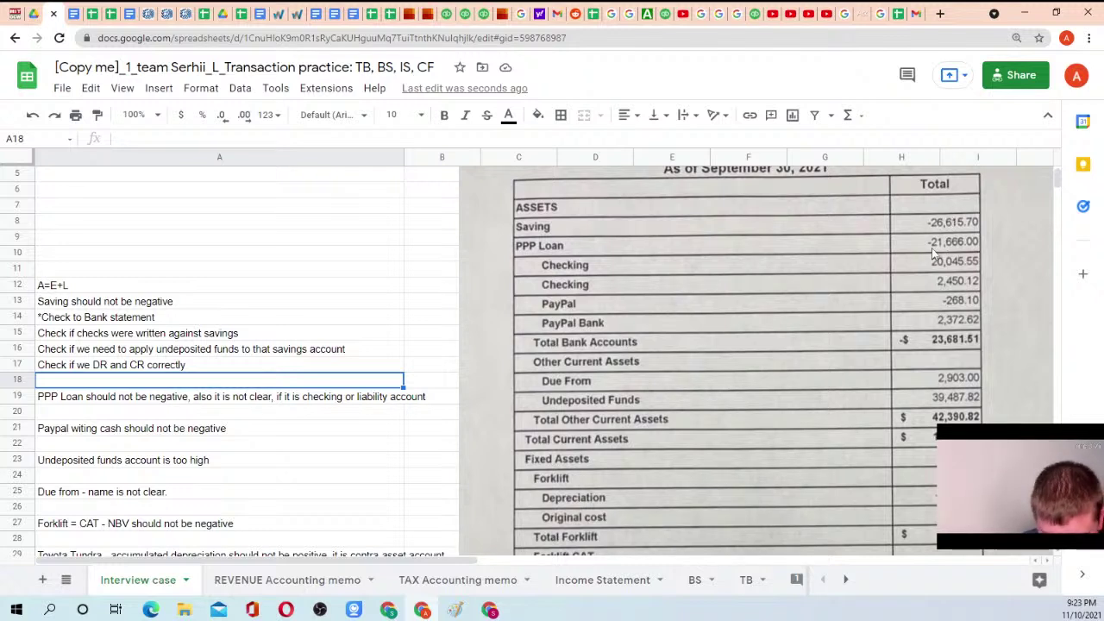
click(959, 262)
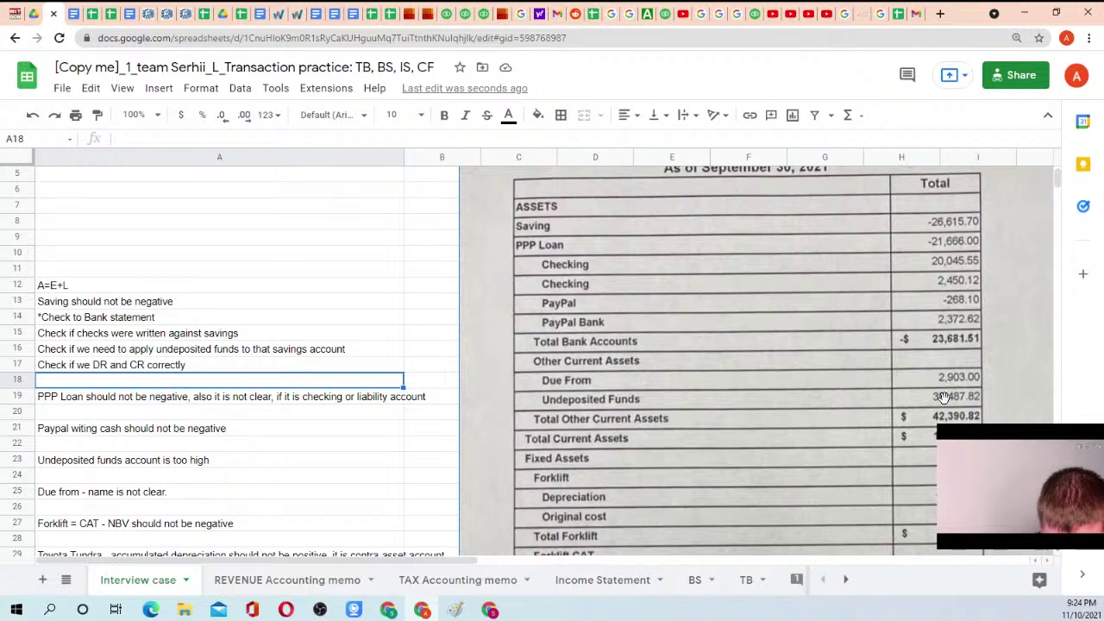
scroll(945, 397, down, 5)
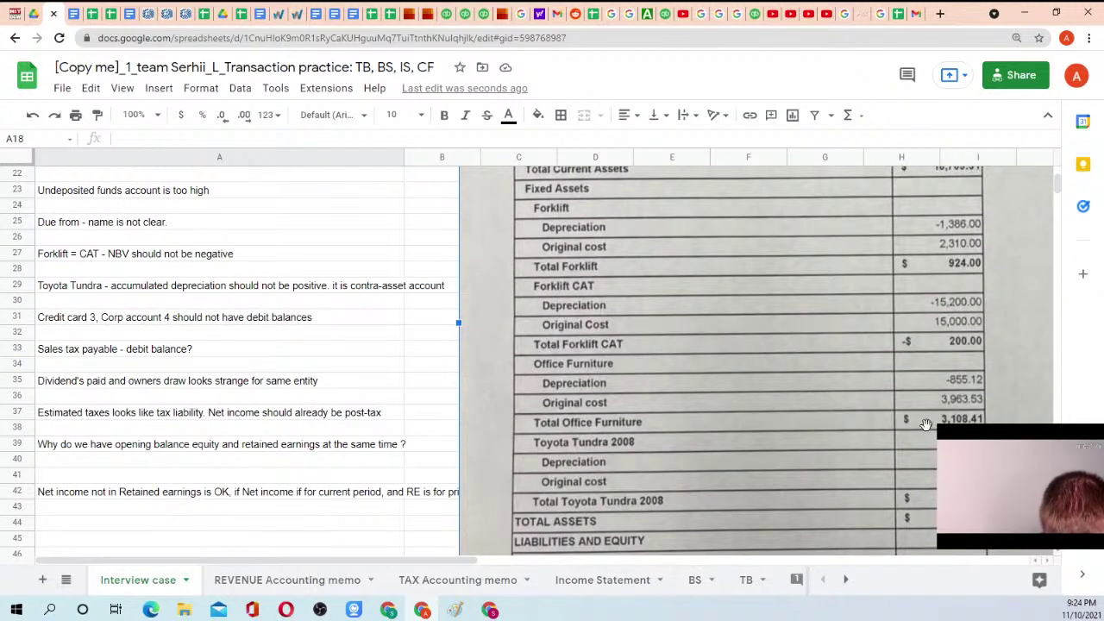
scroll(945, 400, up, 5)
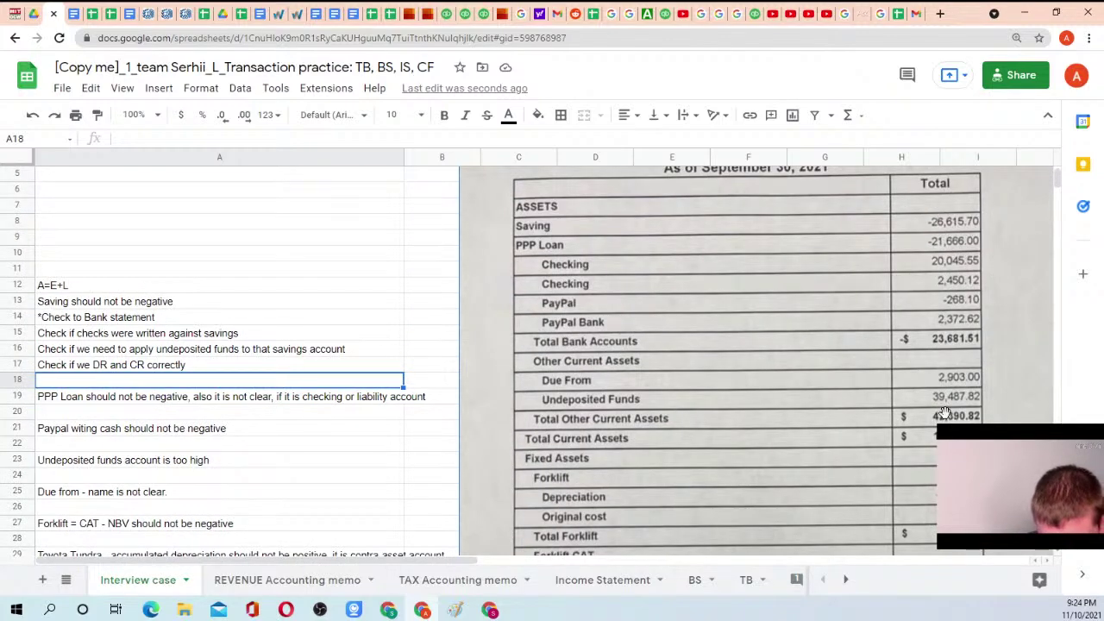
scroll(945, 414, up, 1)
scroll(945, 414, down, 6)
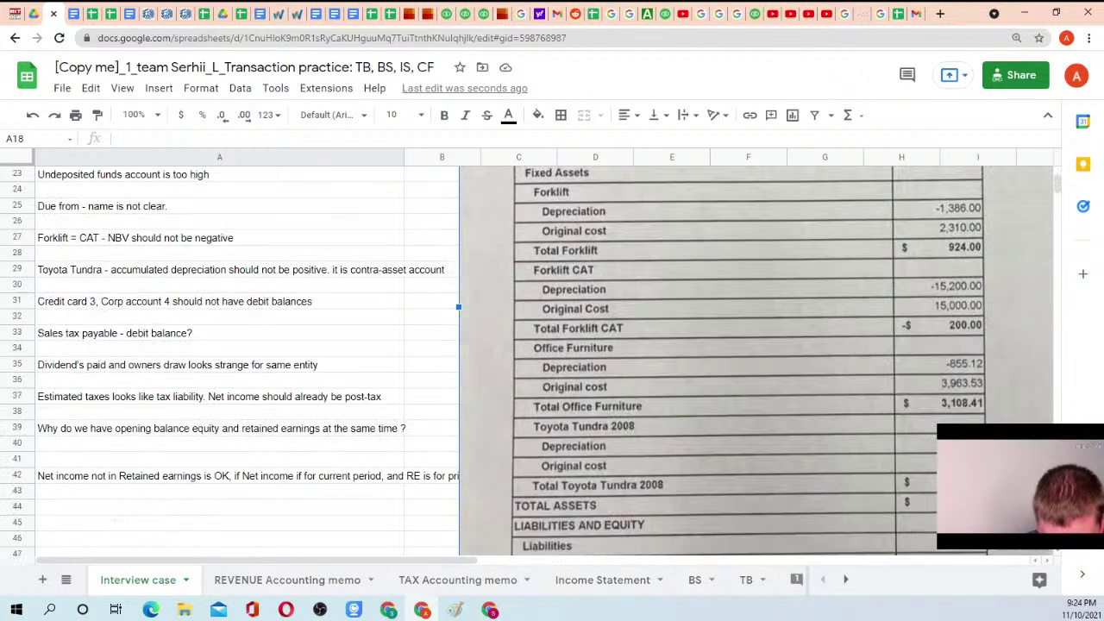
scroll(885, 291, down, 20)
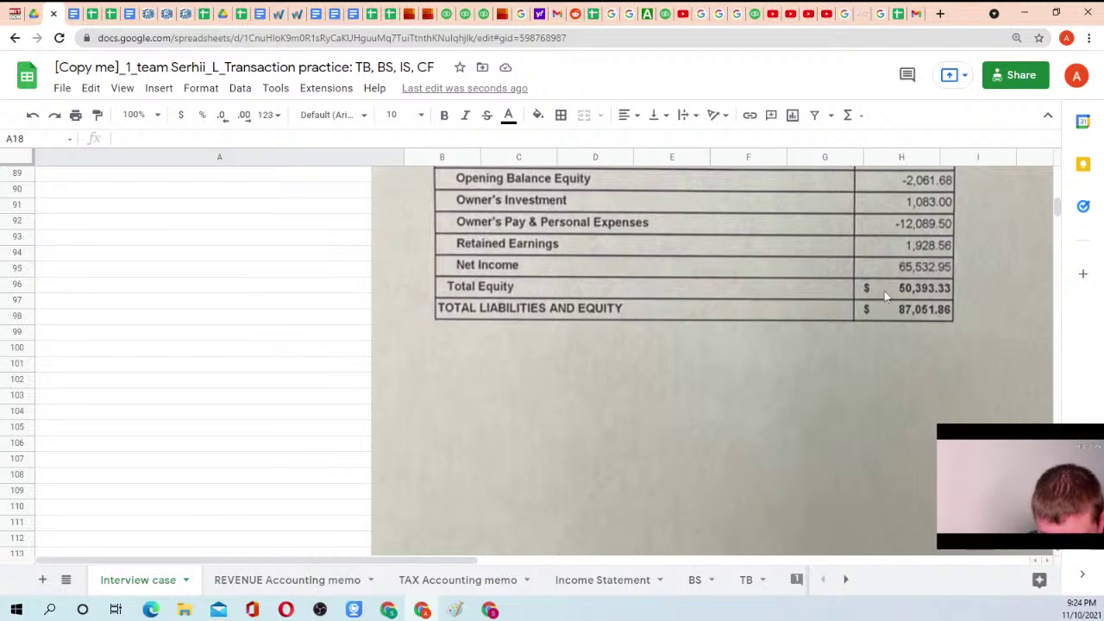
scroll(945, 285, up, 18)
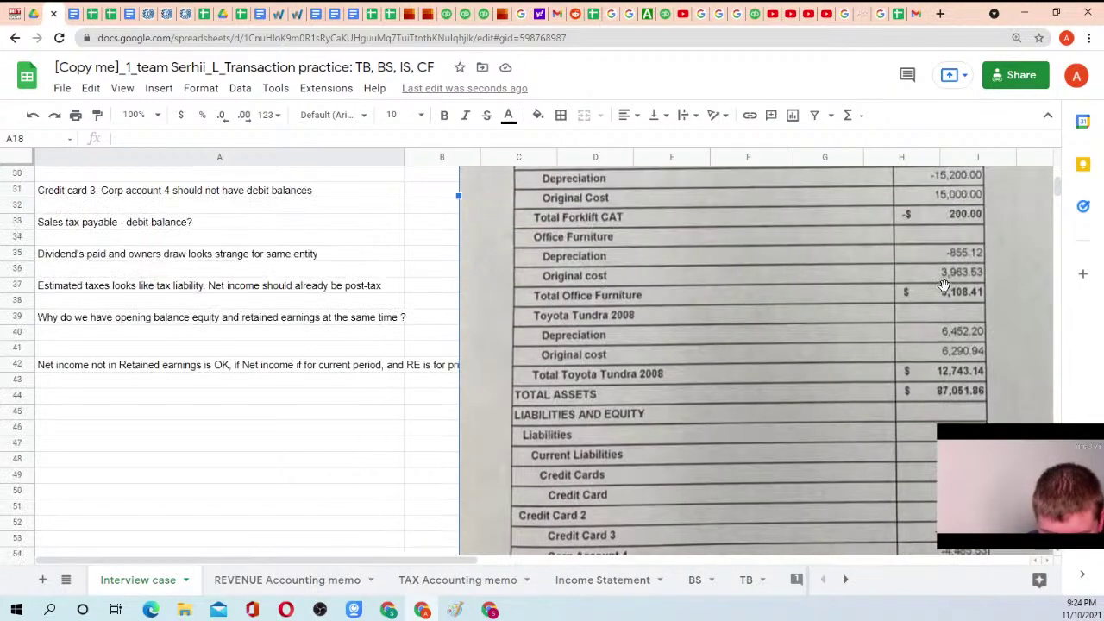
scroll(945, 285, up, 8)
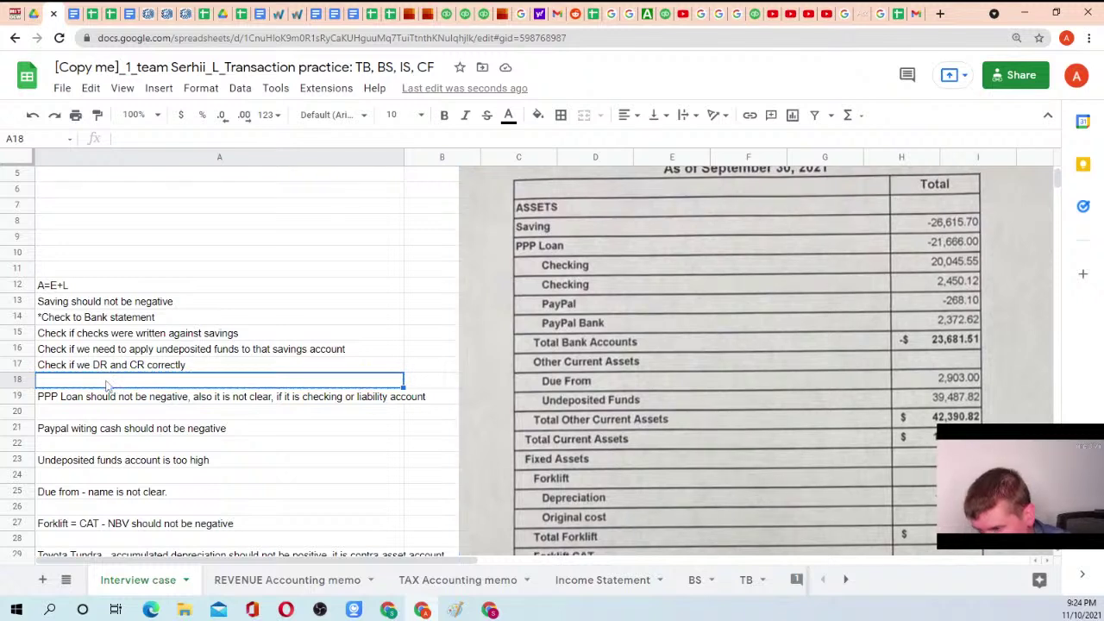
Enter "Worst case: Fraud/ERRORS" in A18
text(Worst )
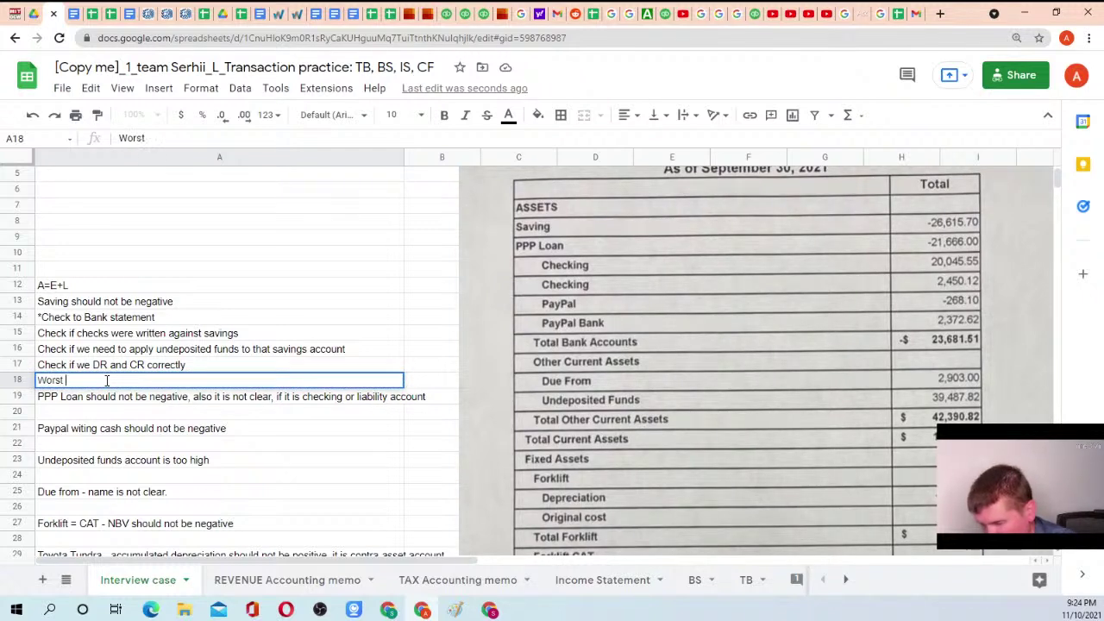
text(case)
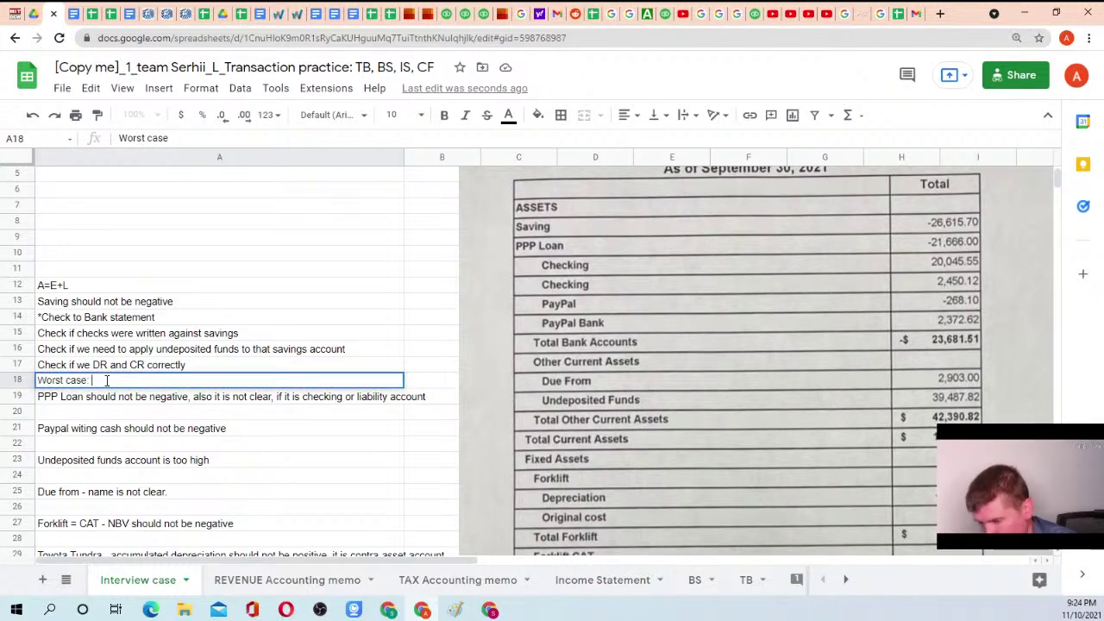
text(: )
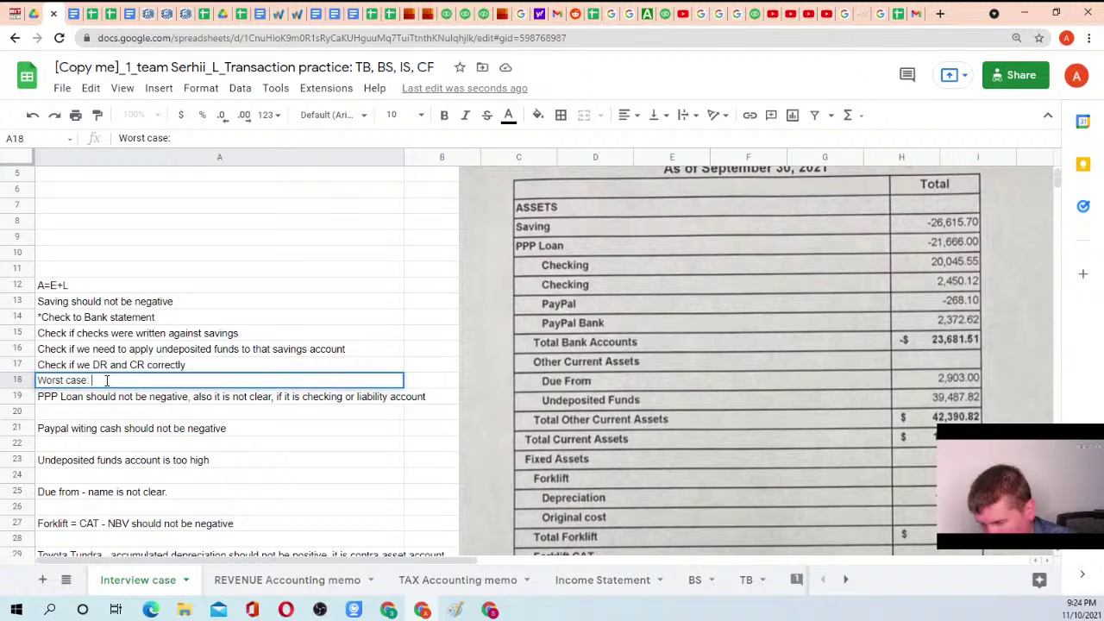
text(Fraud)
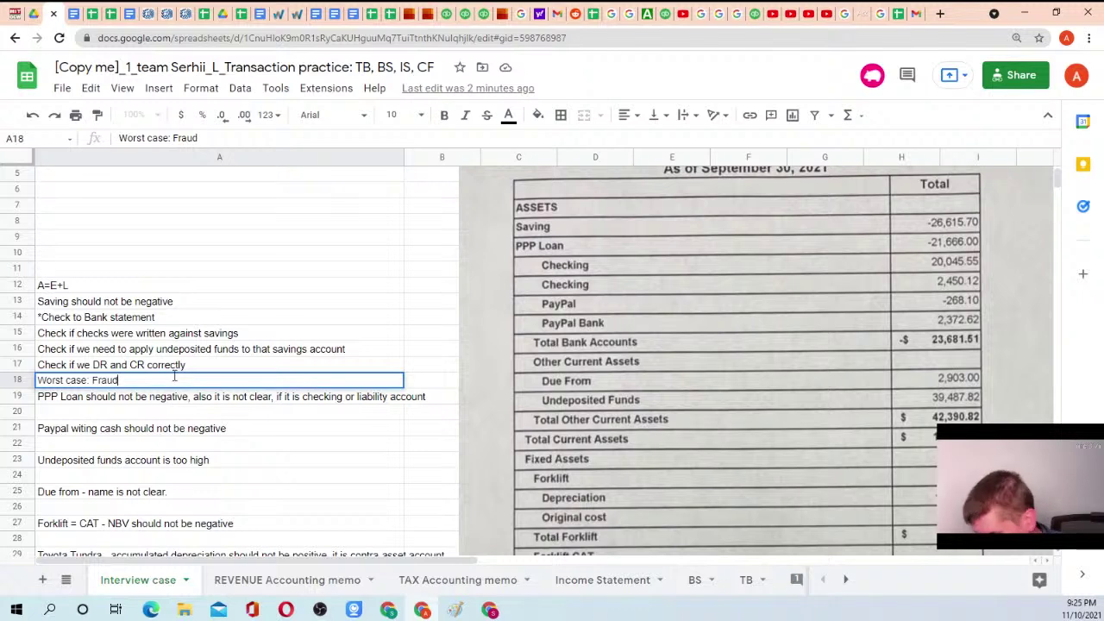
text(/)
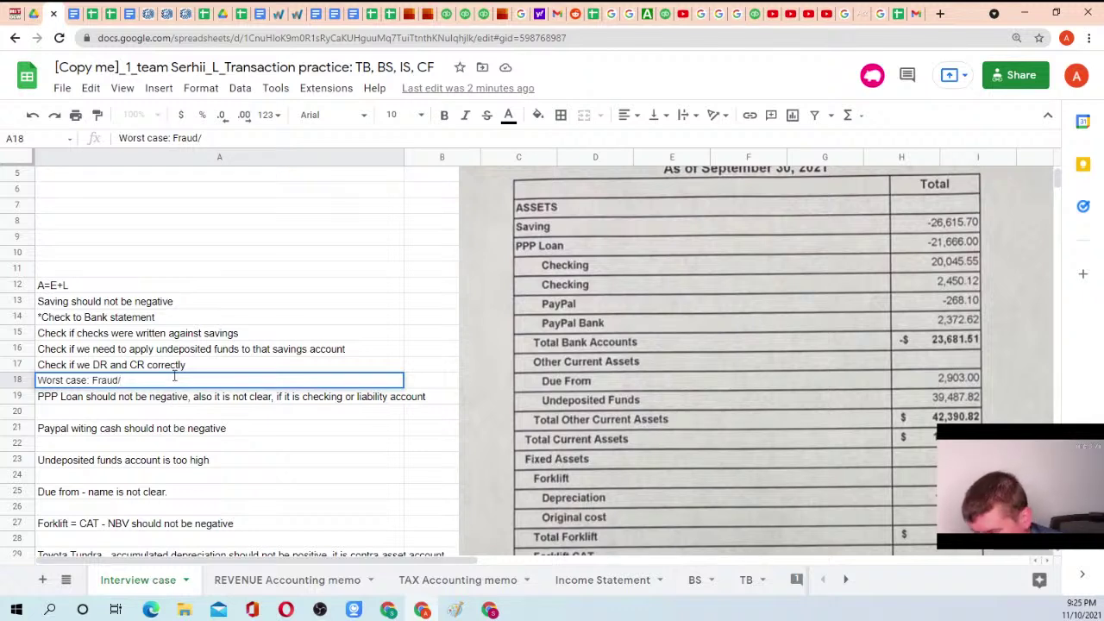
text(ERRORS)
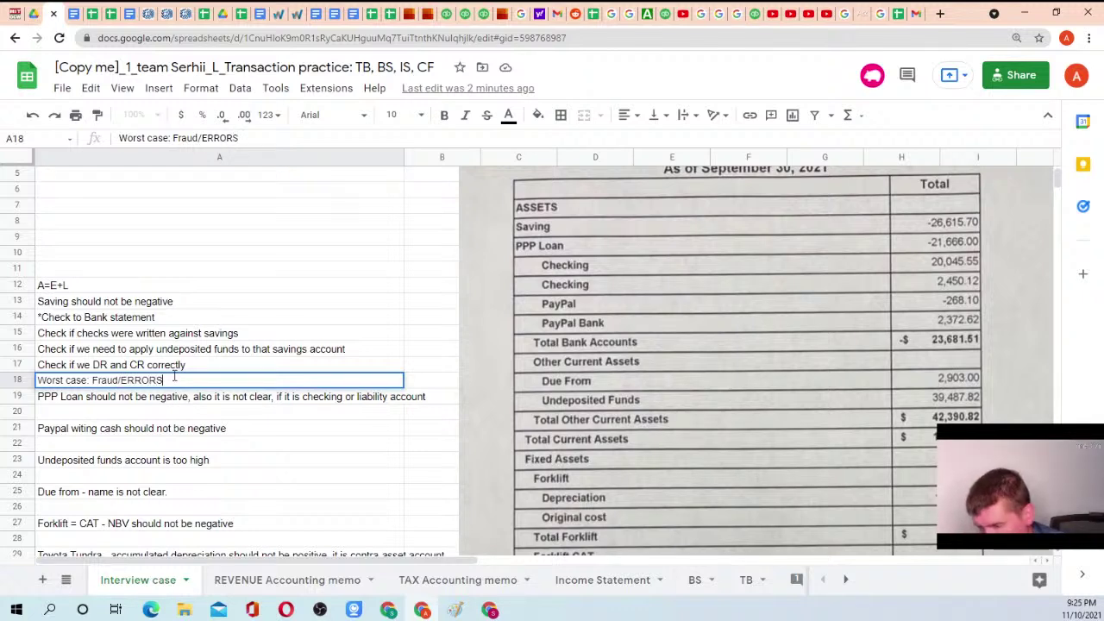
key(Return)
Insert a row above the "Worst case" note and enter "Bank statements might not be imported correctly." in the new A18
click(175, 380)
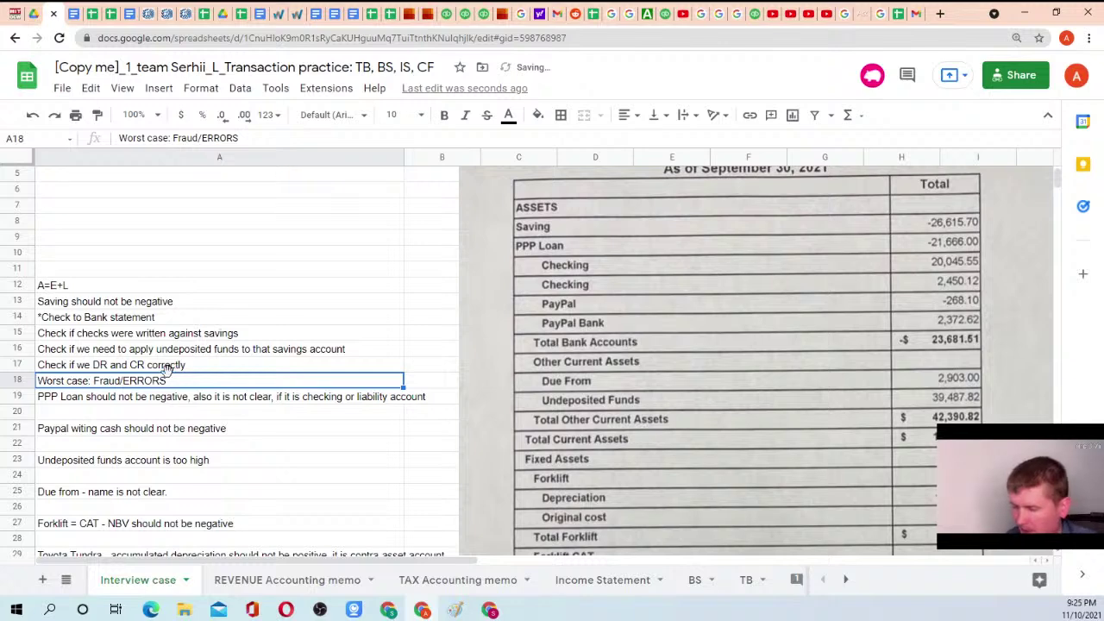
right_click(17, 384)
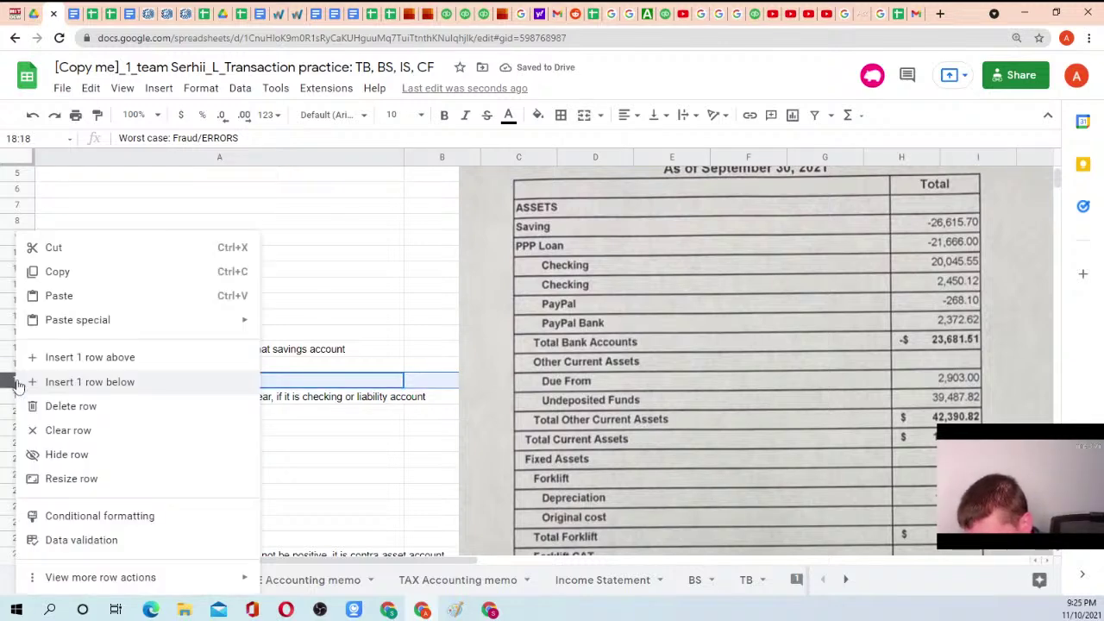
click(57, 357)
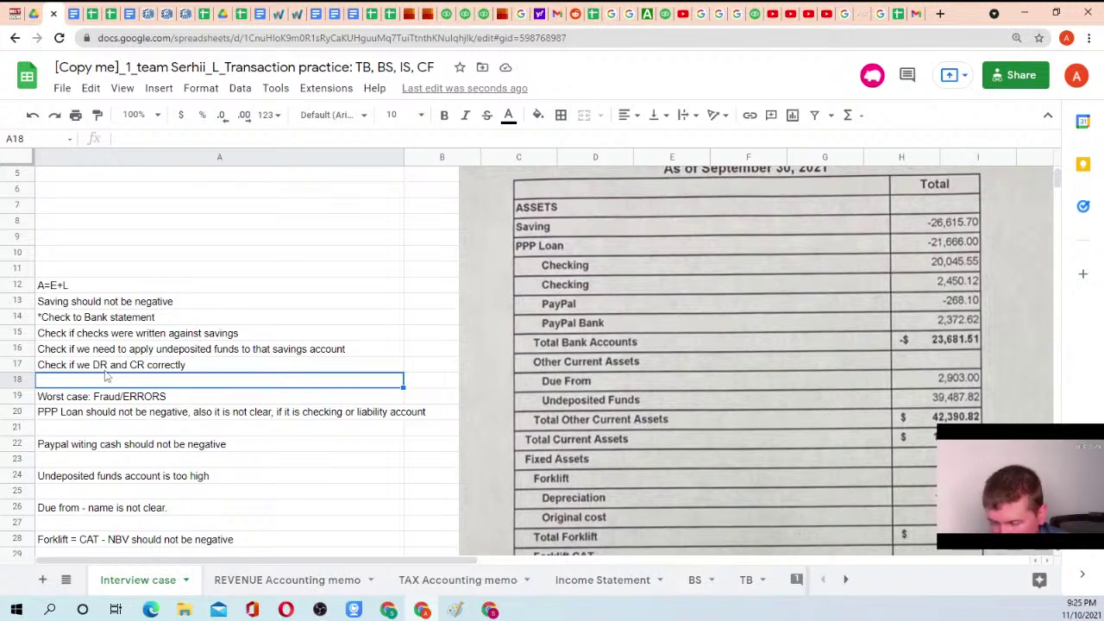
text(De)
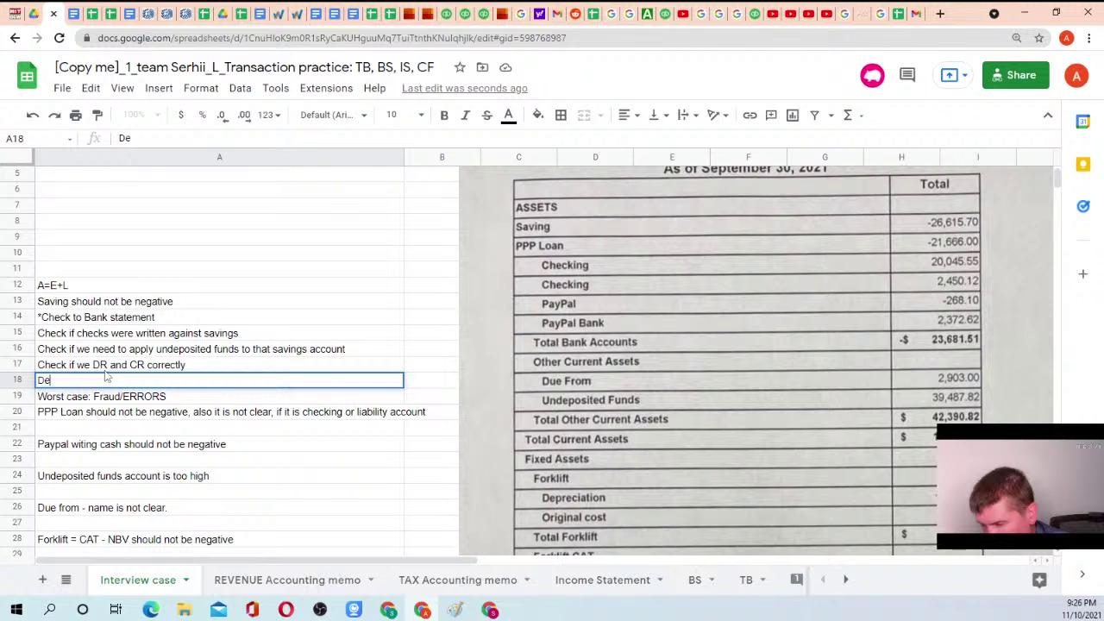
key(BackSpace)
key(BackSpace)
text(Bank )
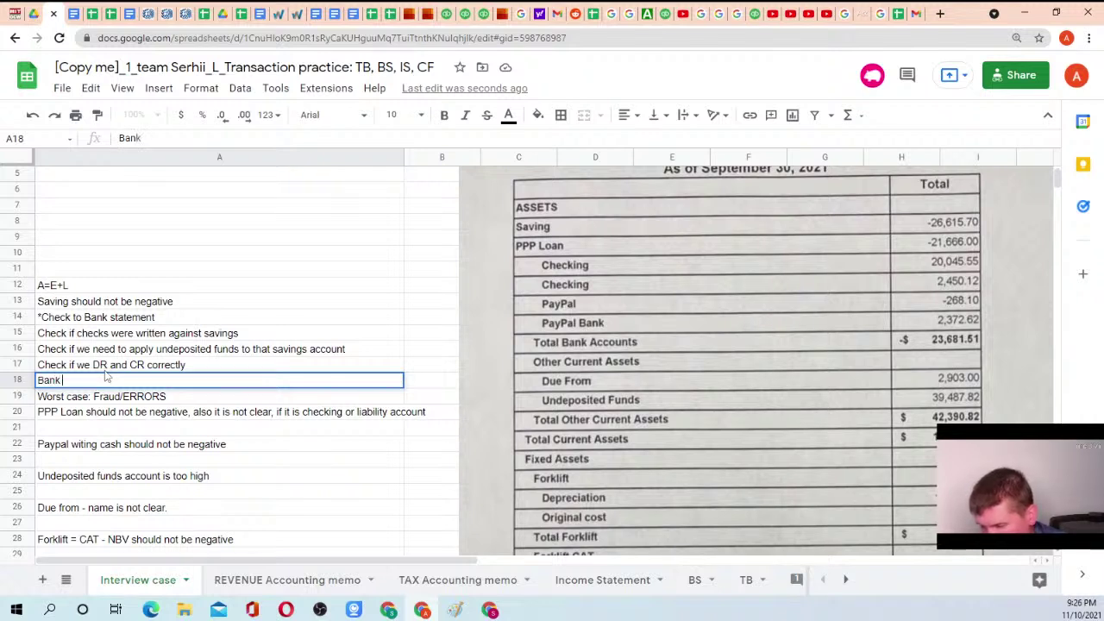
text(statements mi)
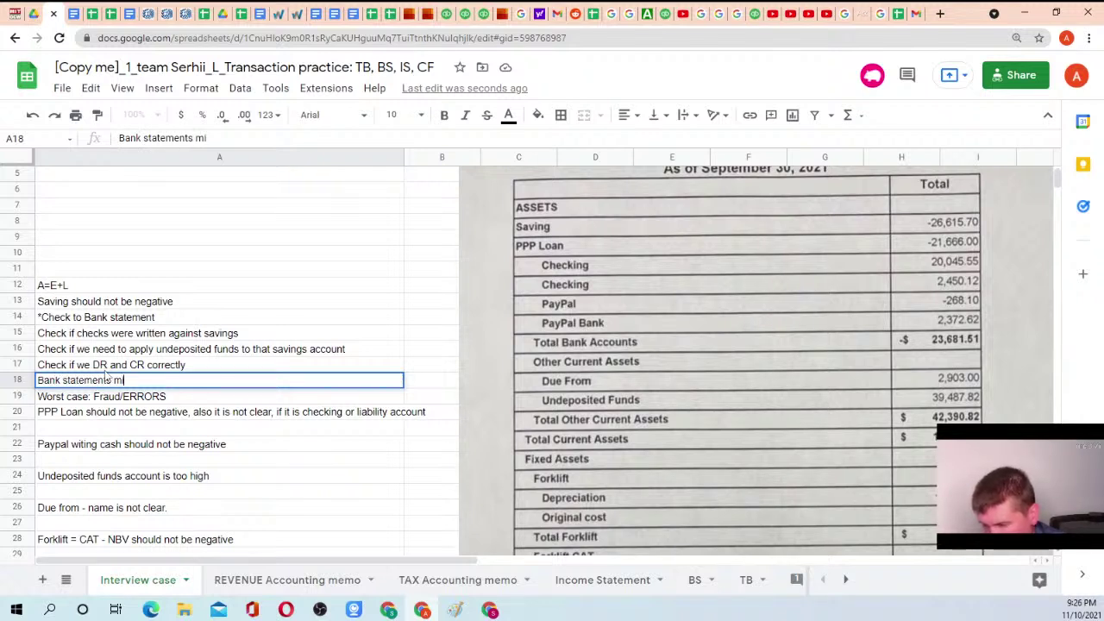
text(ght)
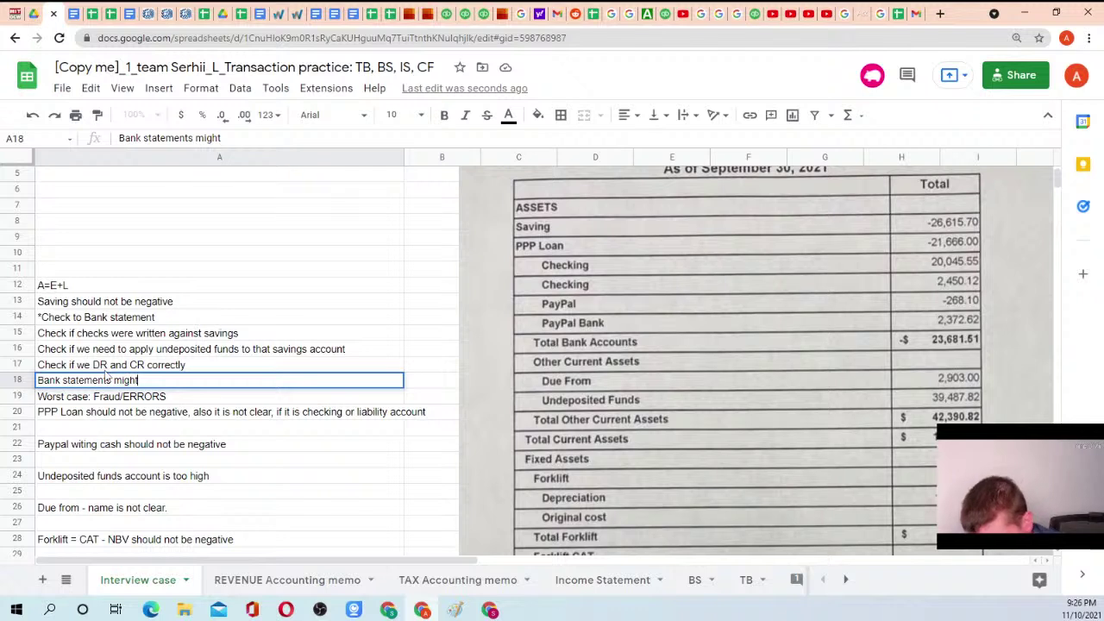
text( not be impor)
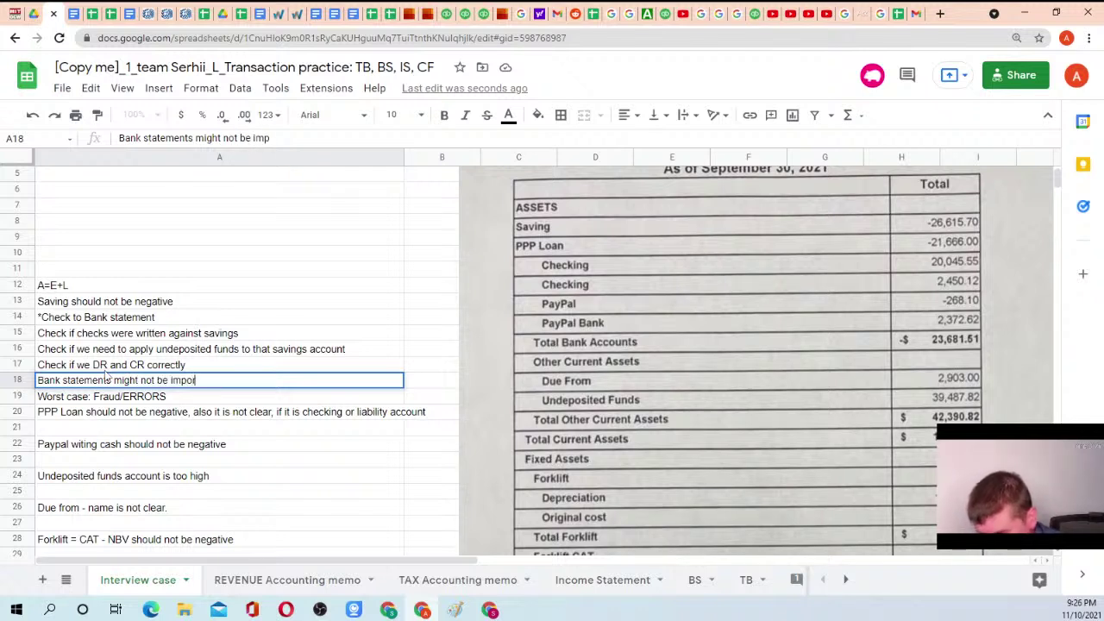
text(ted correctly)
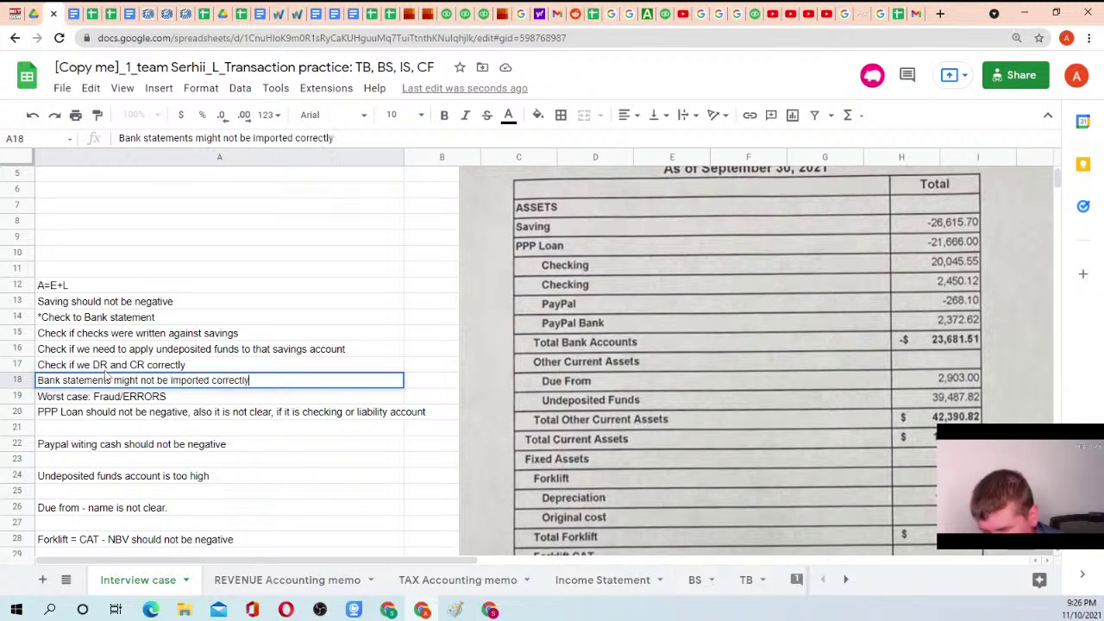
text(.)
key(Return)
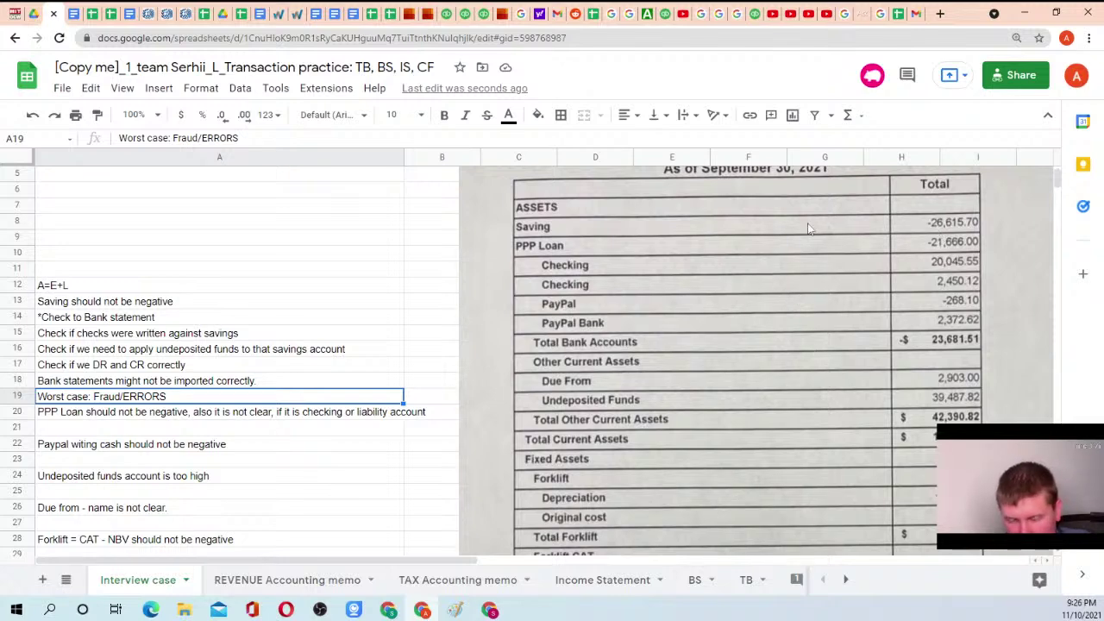
Bold the main issue notes on negative savings (A13), the PPP Loan (A20) and PayPal cash (A22)
scroll(859, 328, down, 5)
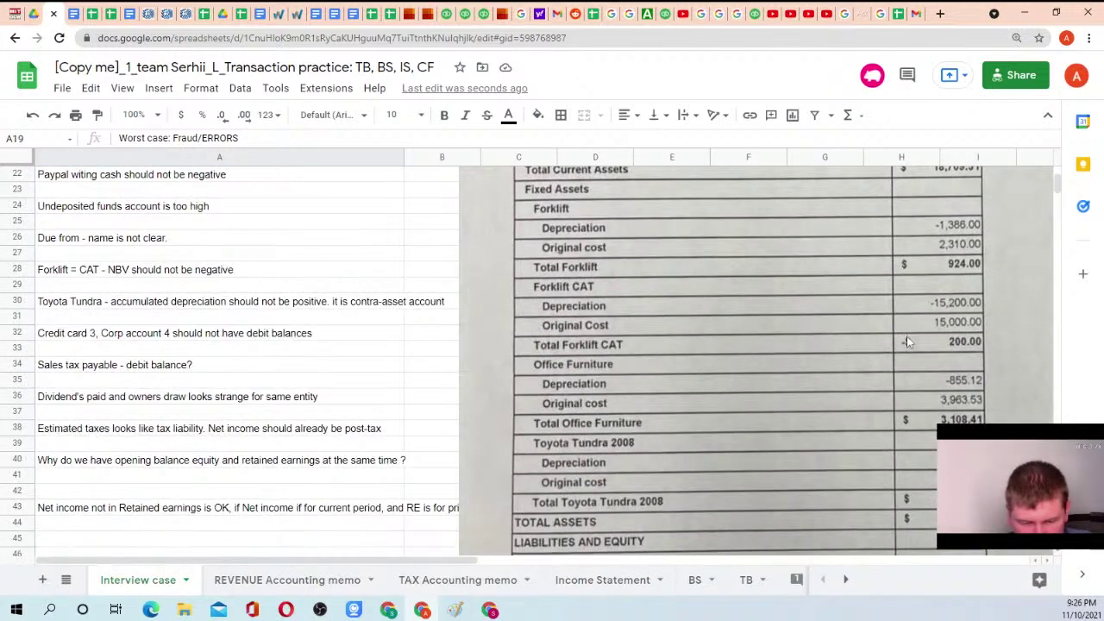
scroll(906, 336, up, 4)
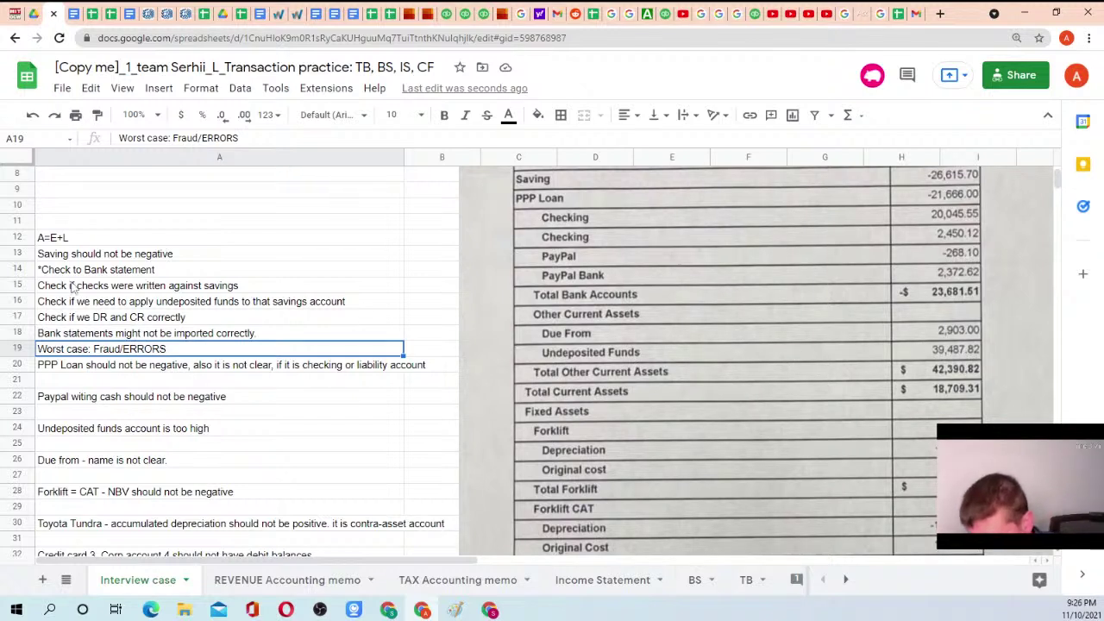
click(63, 255)
key(ctrl+b)
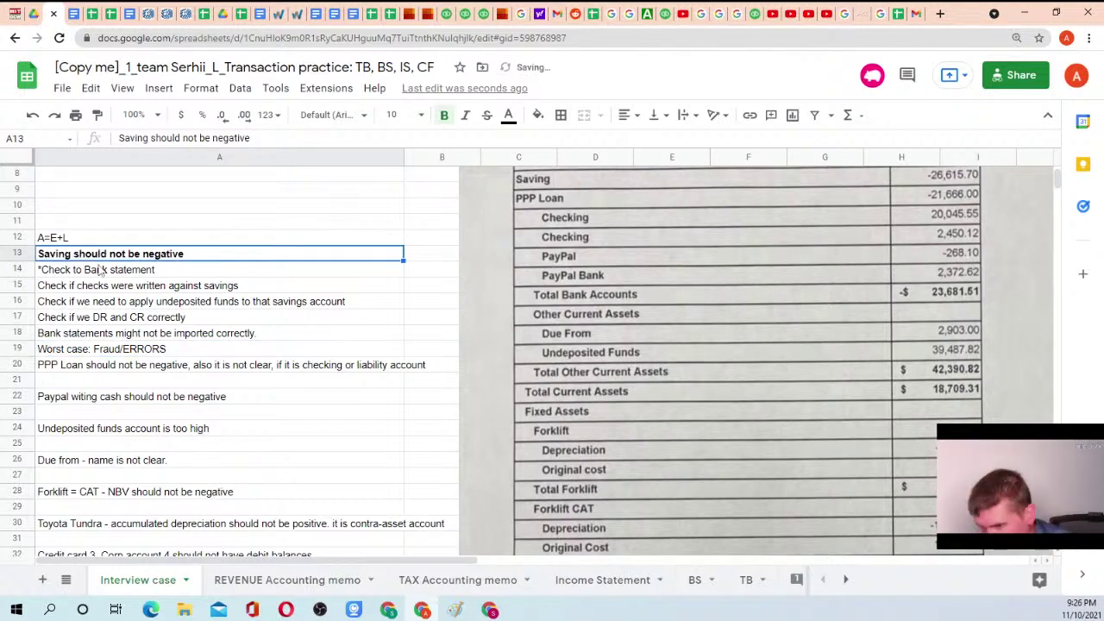
scroll(138, 284, down, 1)
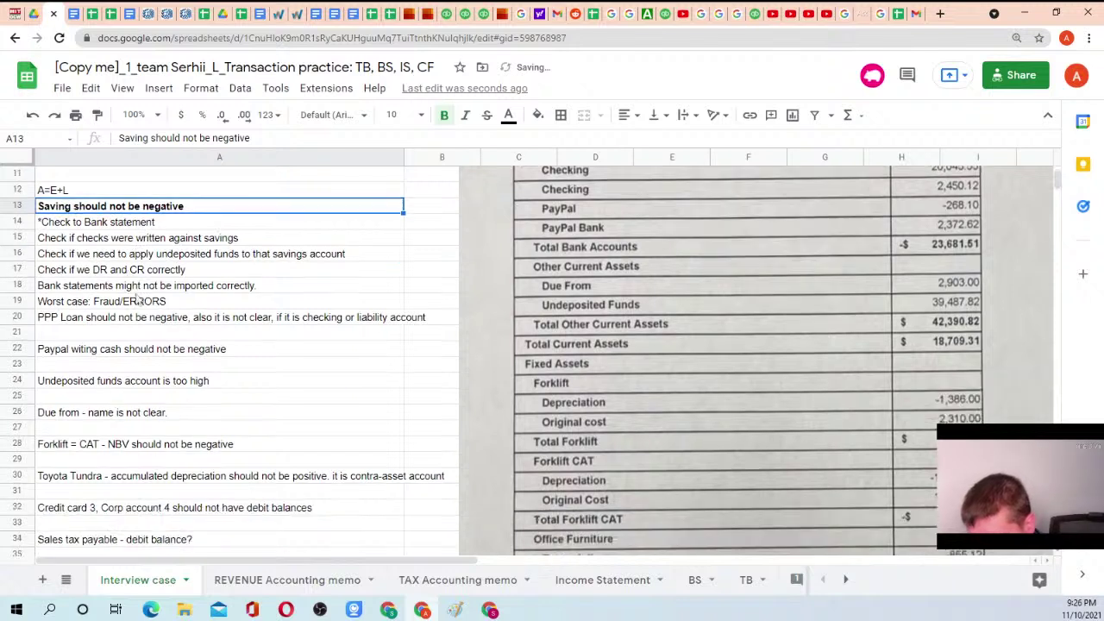
click(99, 350)
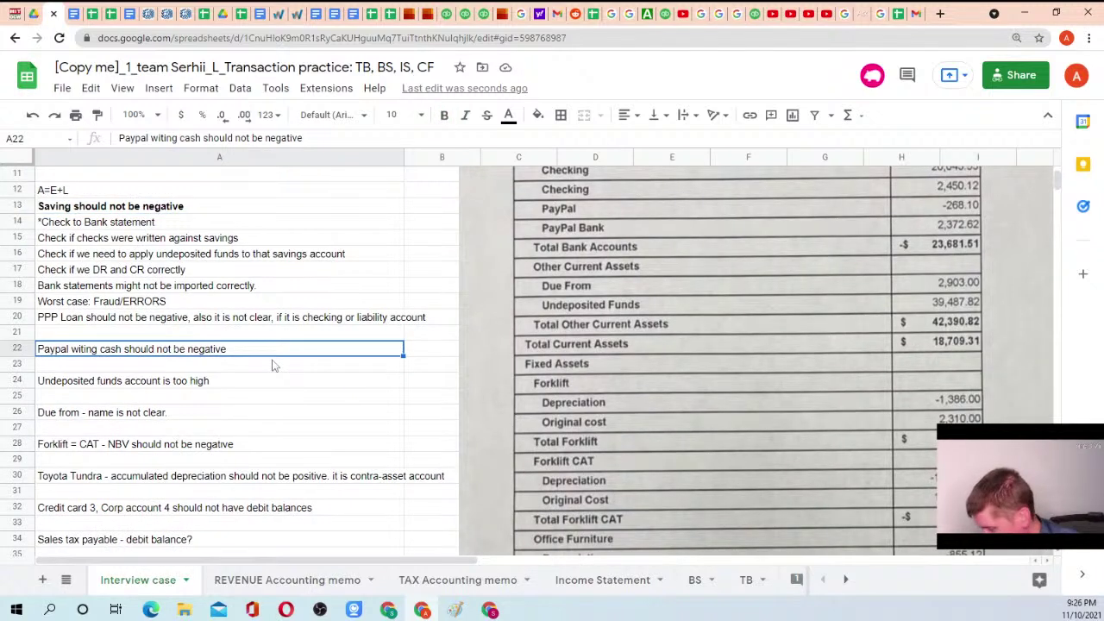
key(ctrl+b)
click(121, 325)
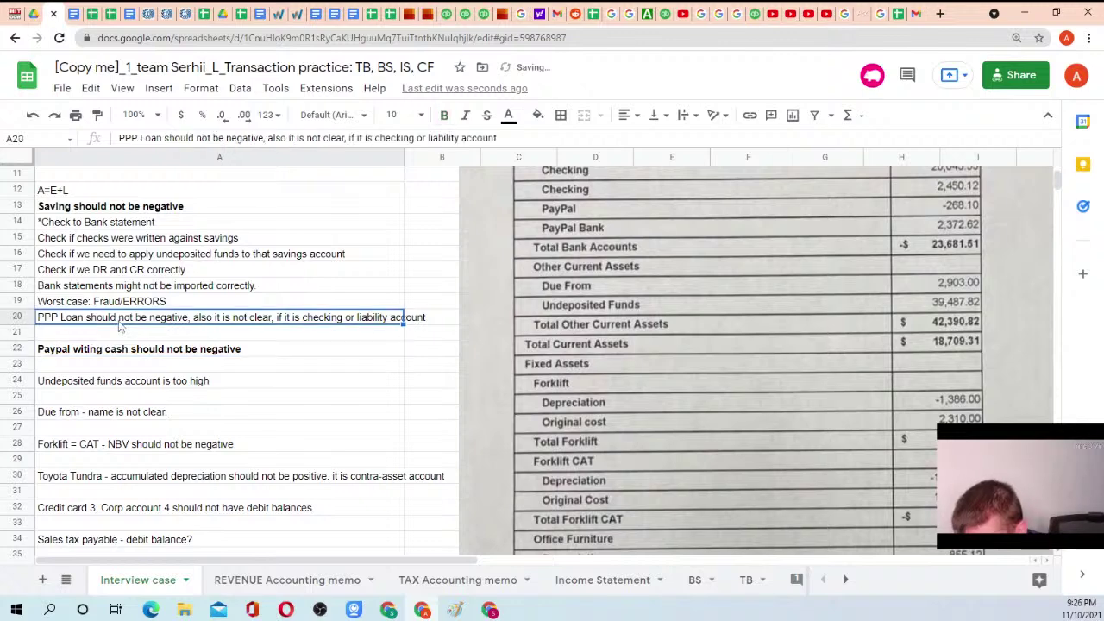
key(ctrl+b)
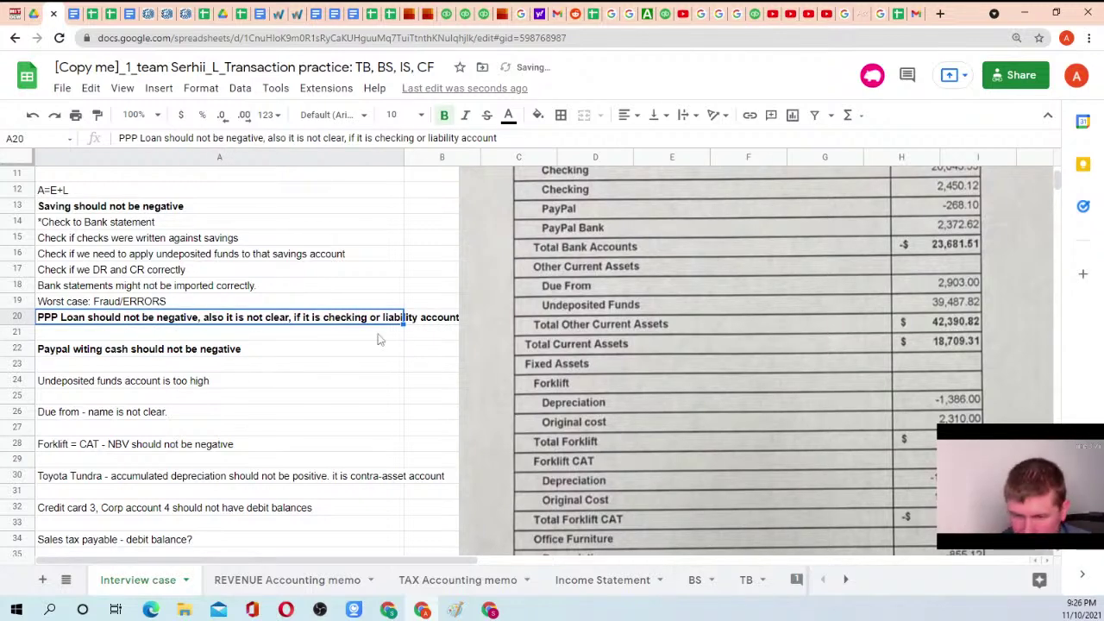
scroll(699, 246, up, 3)
scroll(97, 406, down, 3)
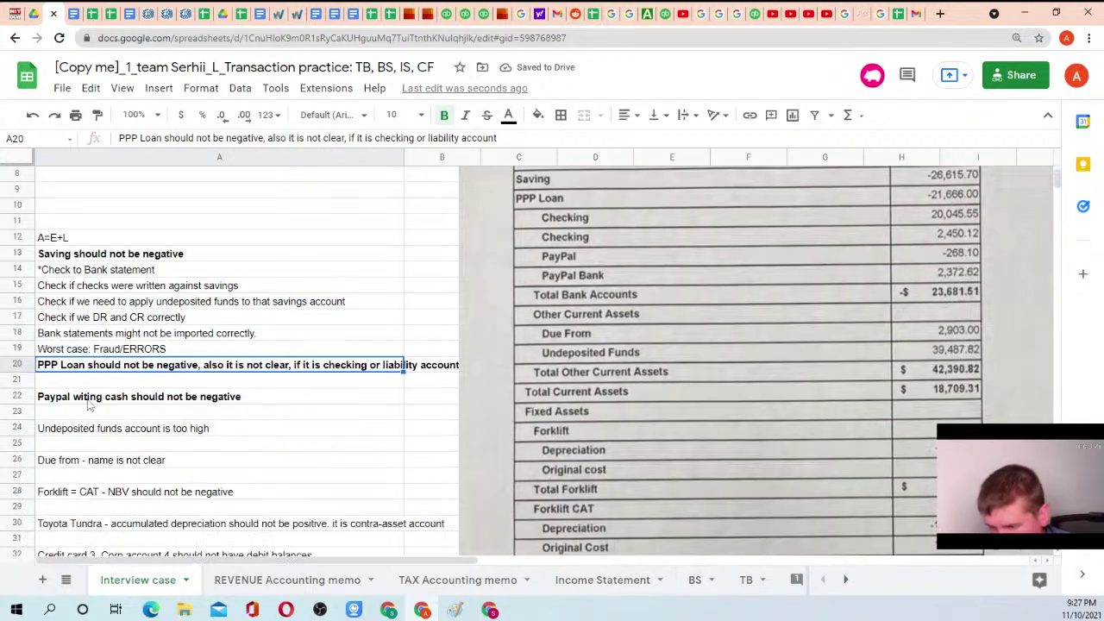
Enter "If PPP Loan is a llibability - reflect it within the liabilities" in A21
click(59, 385)
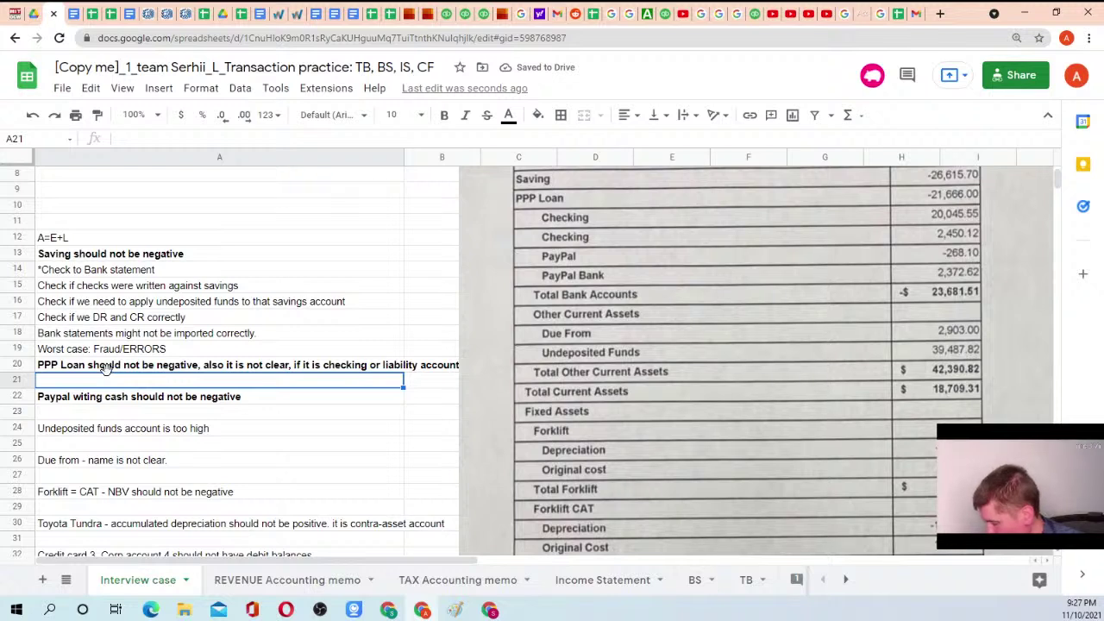
text(If)
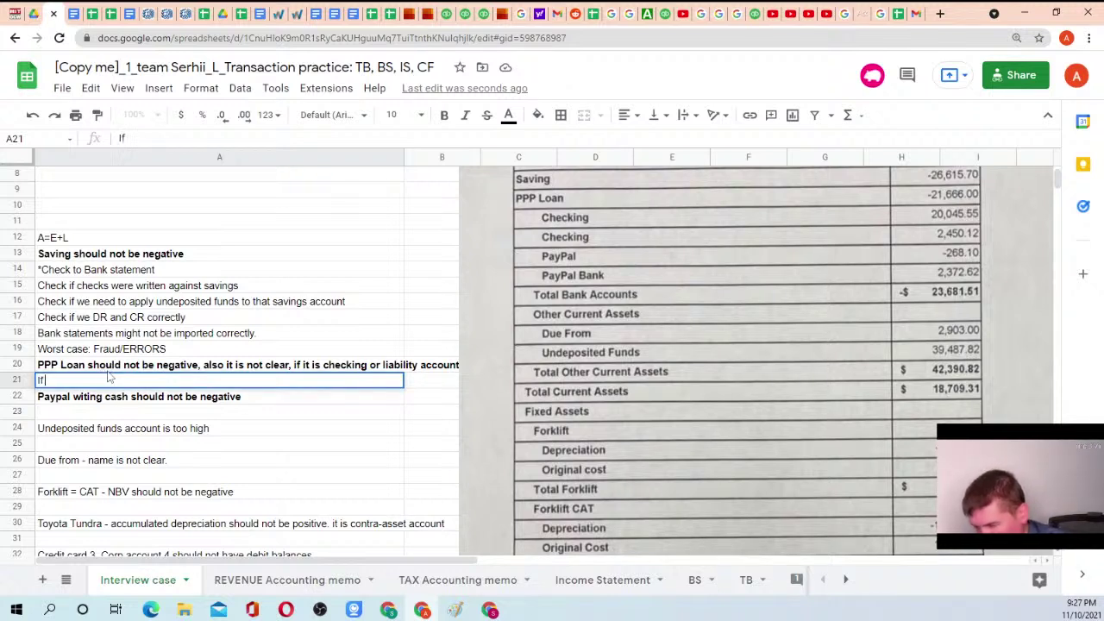
text( PPP Loan)
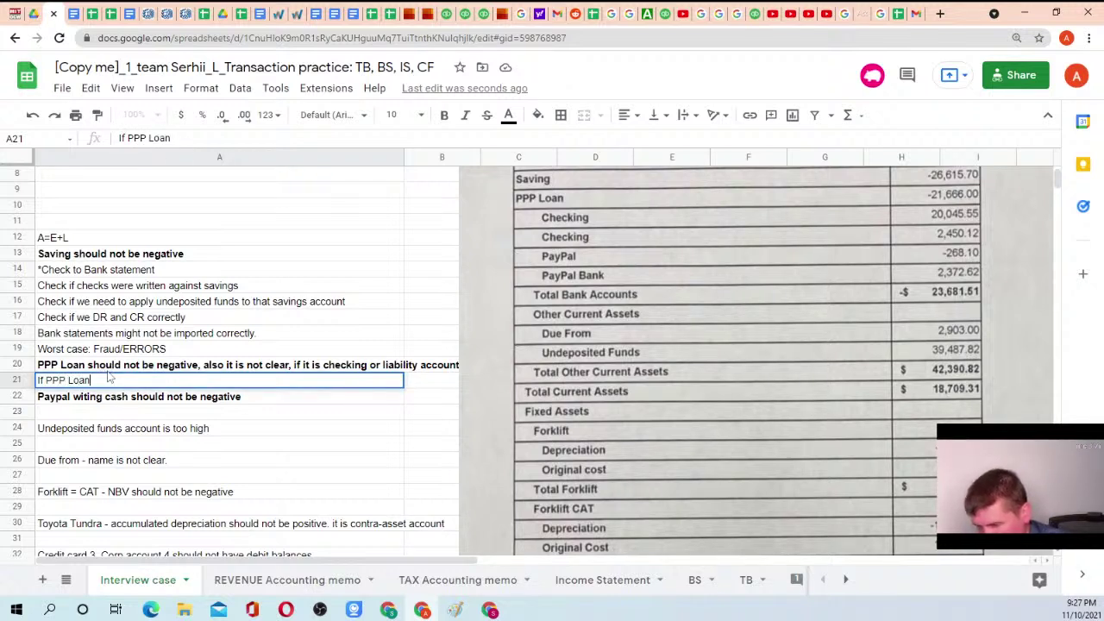
text( is a lia)
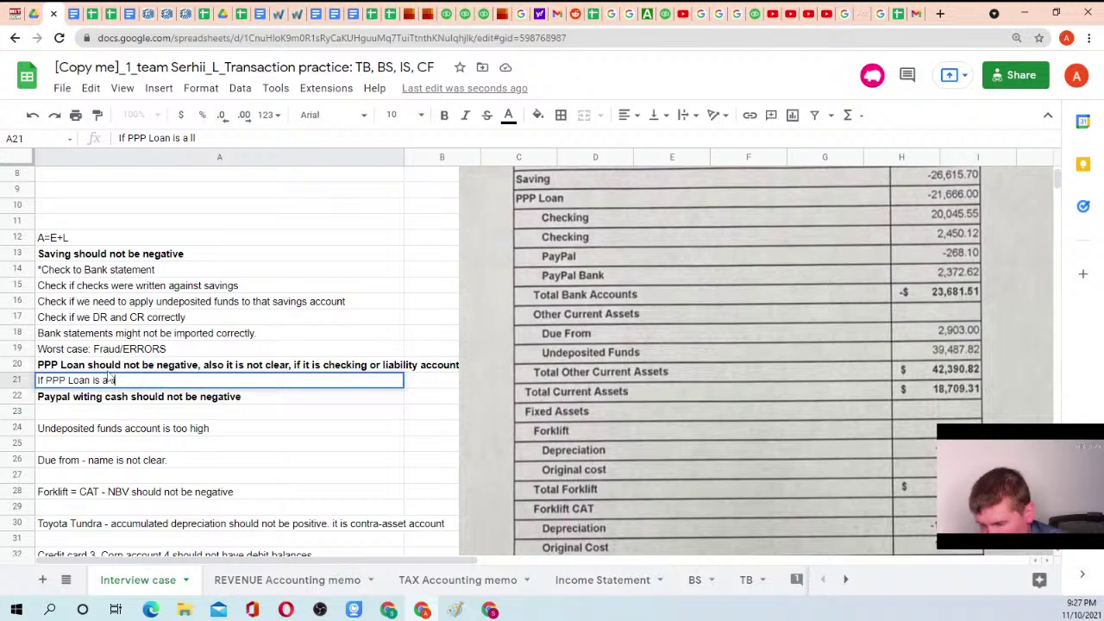
text(bability - reflect it)
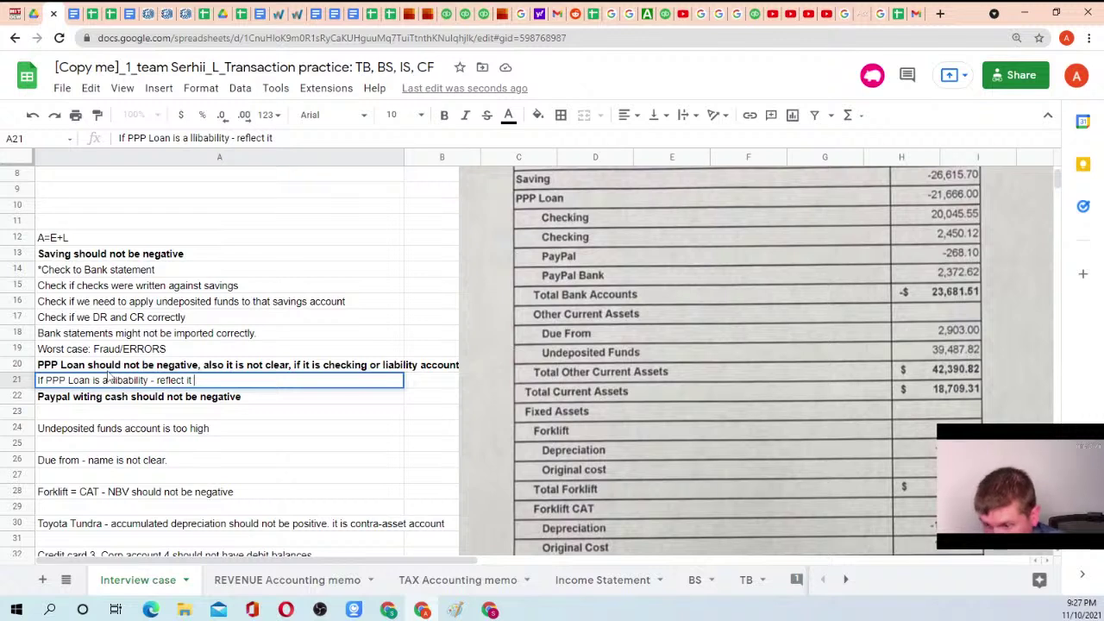
text(within the liabi)
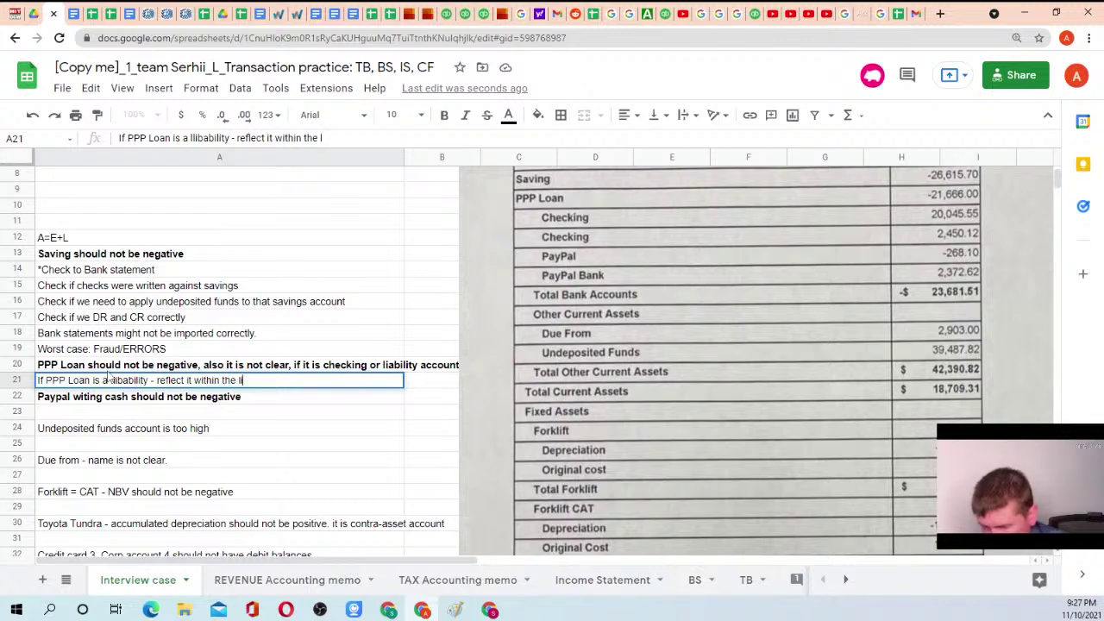
text(lities)
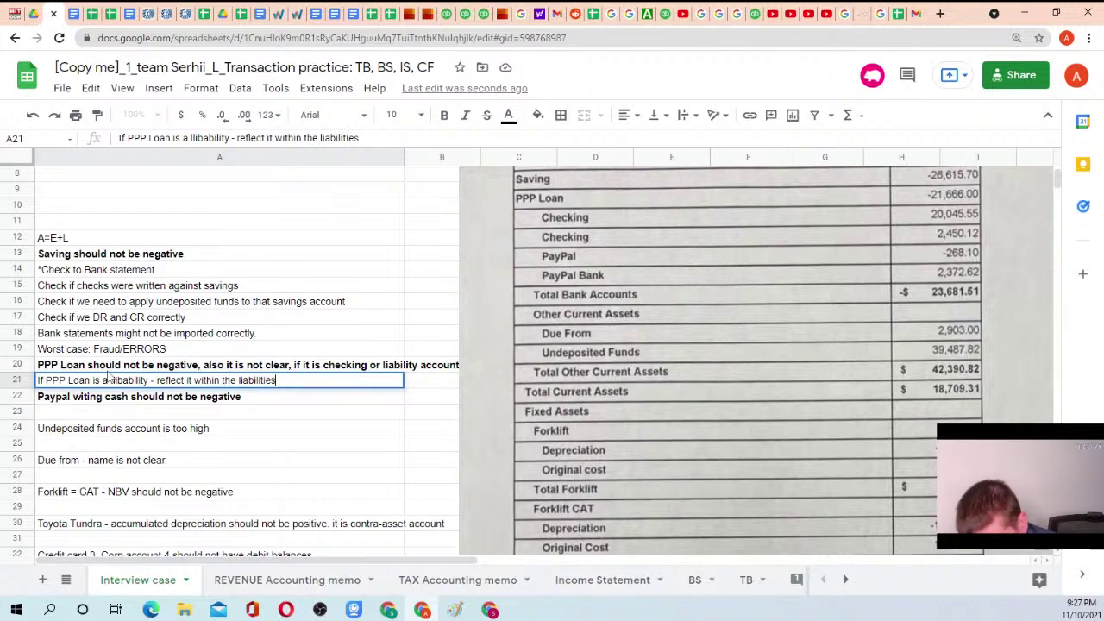
key(Return)
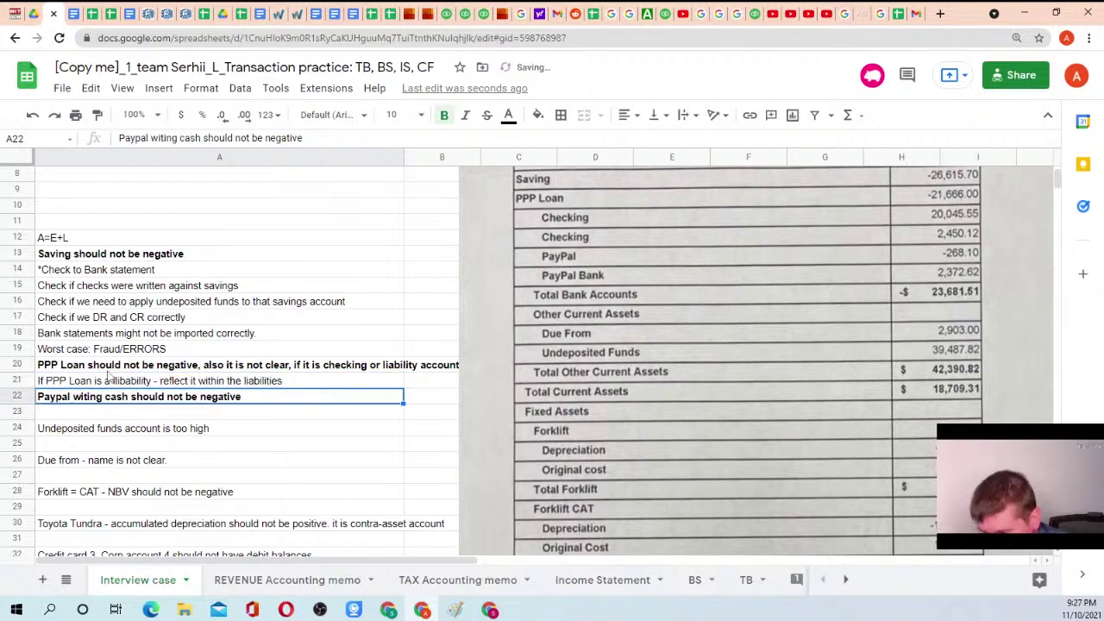
Insert two blank rows above the bold PayPal note in row 22
click(17, 396)
right_click(18, 396)
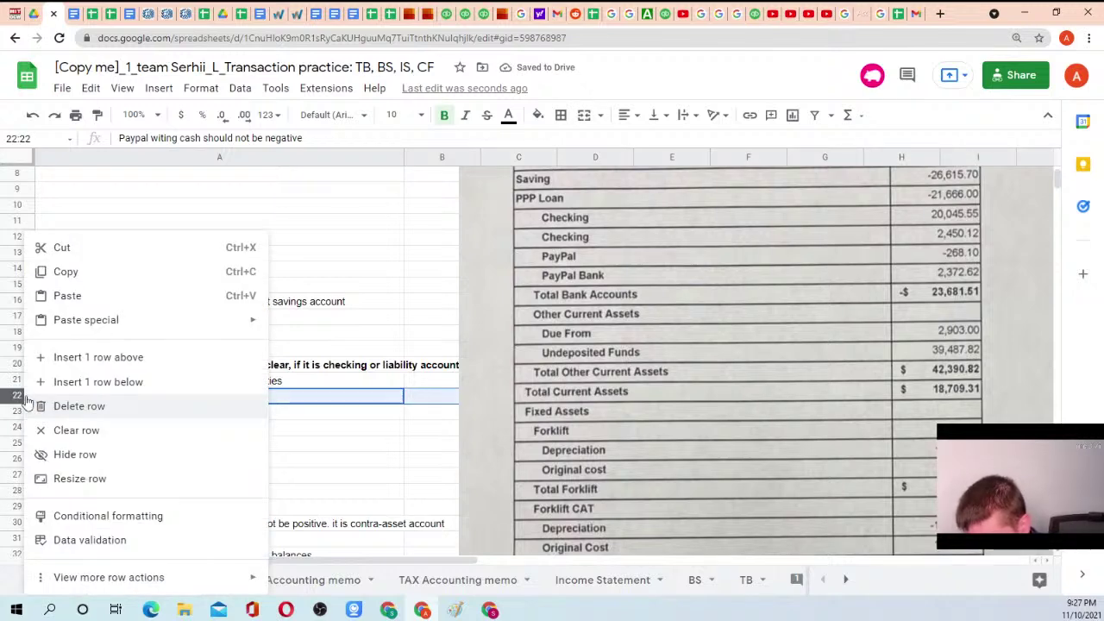
click(110, 357)
click(18, 411)
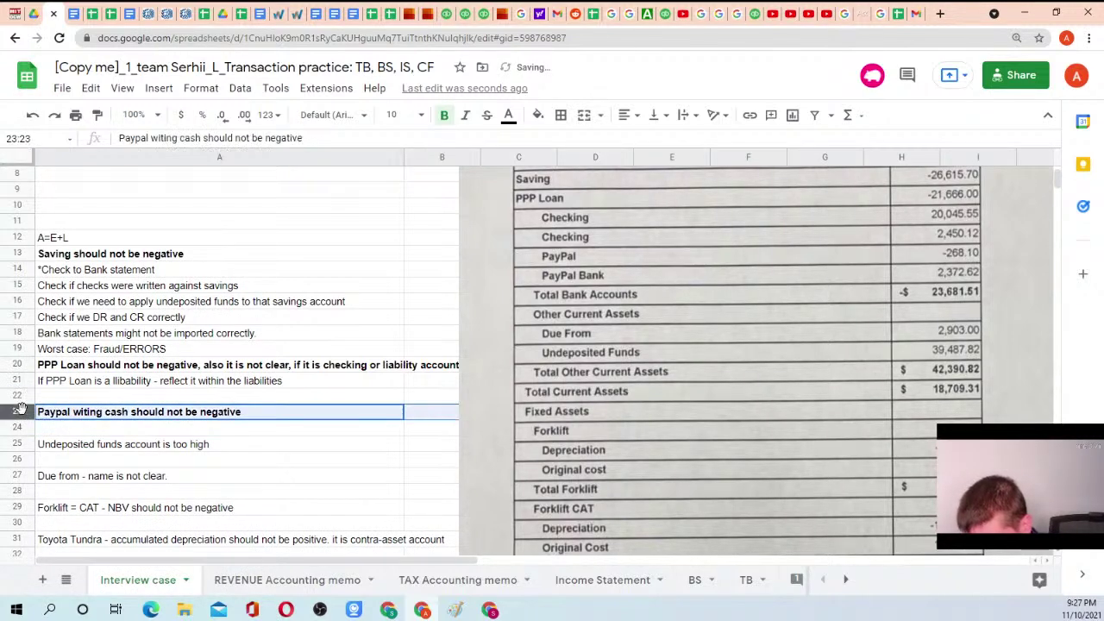
right_click(17, 411)
click(78, 357)
scroll(736, 274, up, 1)
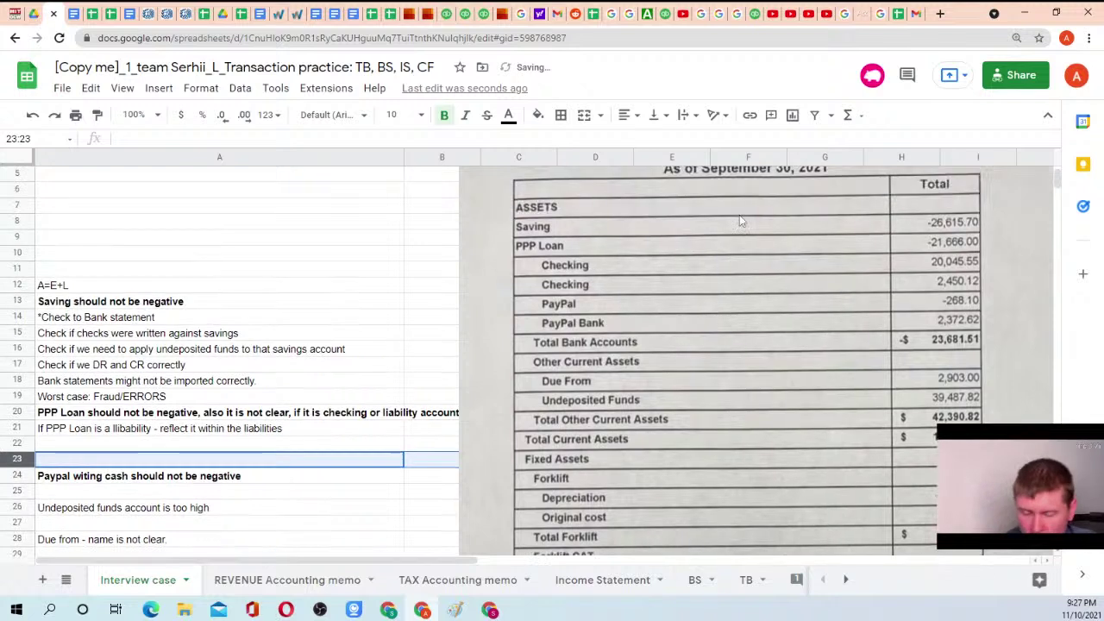
Move the note about reflecting the PPP Loan within the liabilities from A21 down to A22
click(105, 428)
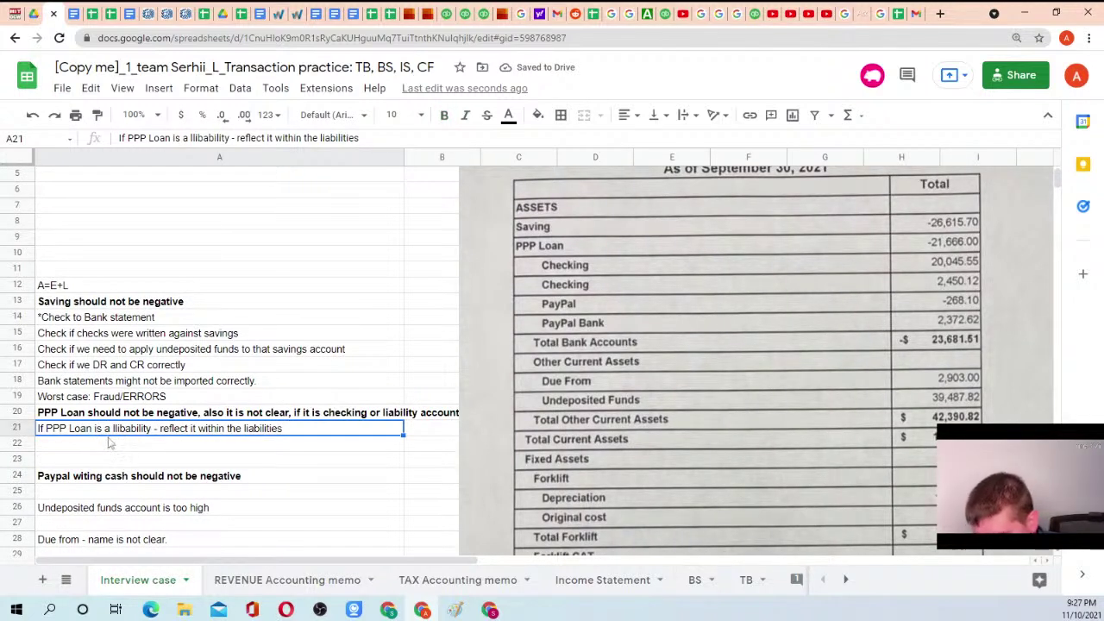
shift+click(115, 445)
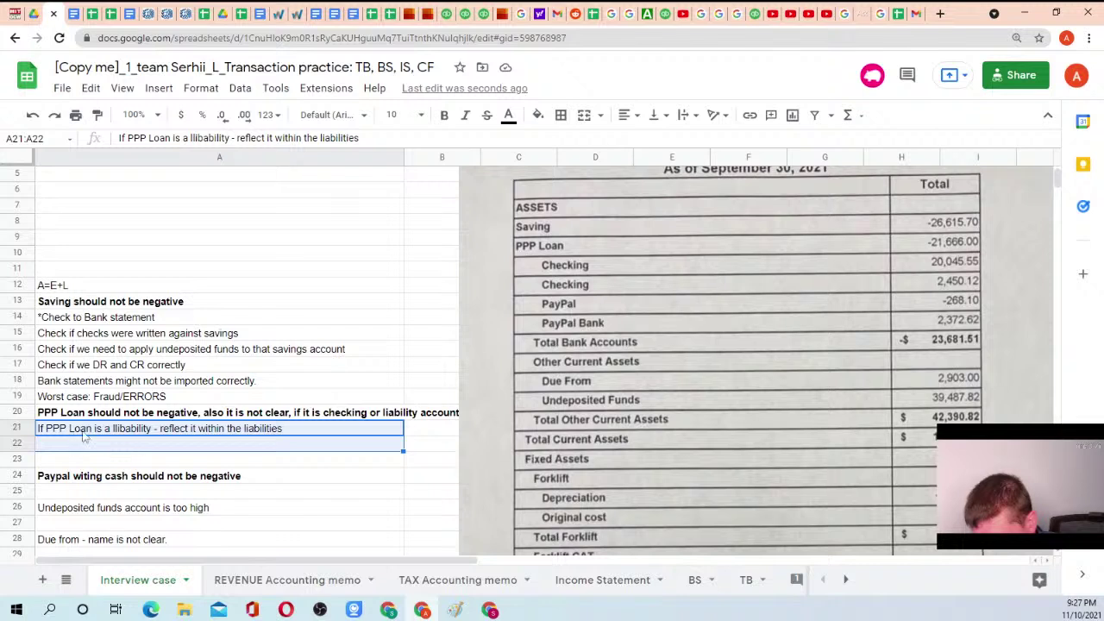
click(309, 446)
click(342, 432)
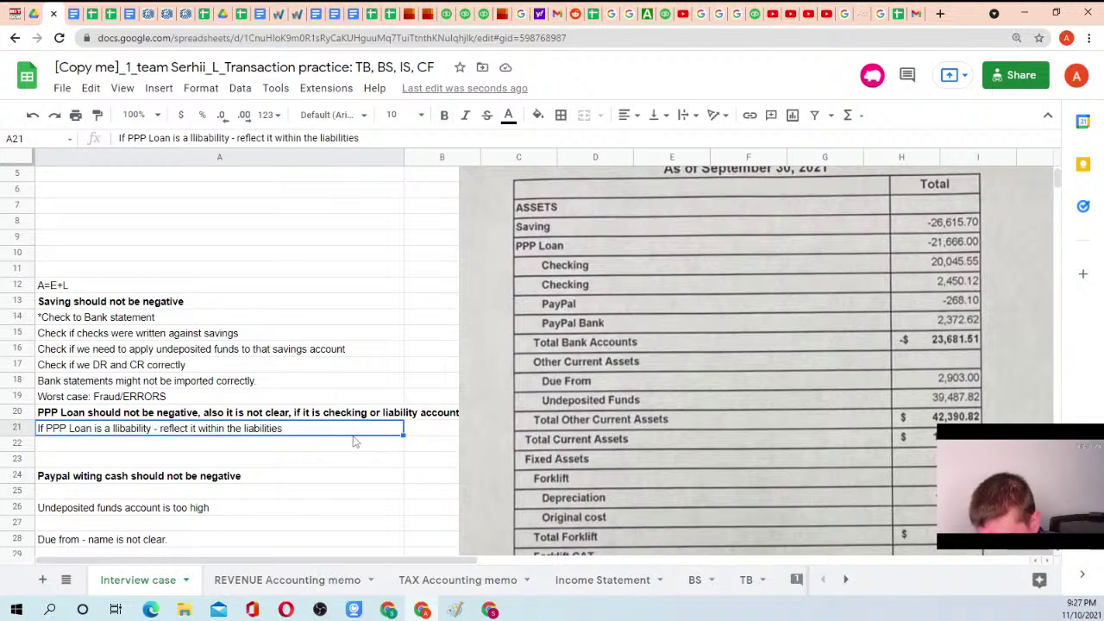
shift+click(351, 447)
key(ctrl+c)
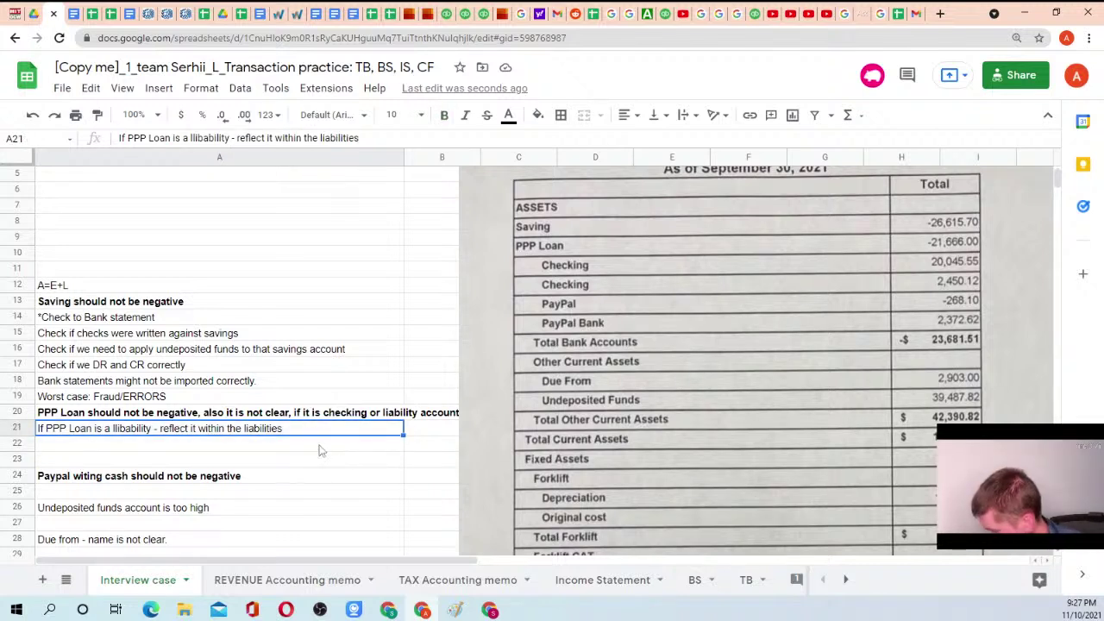
click(123, 445)
key(ctrl+v)
Enter "The name of account is bad" in A21, below the bold PPP Loan note
click(95, 430)
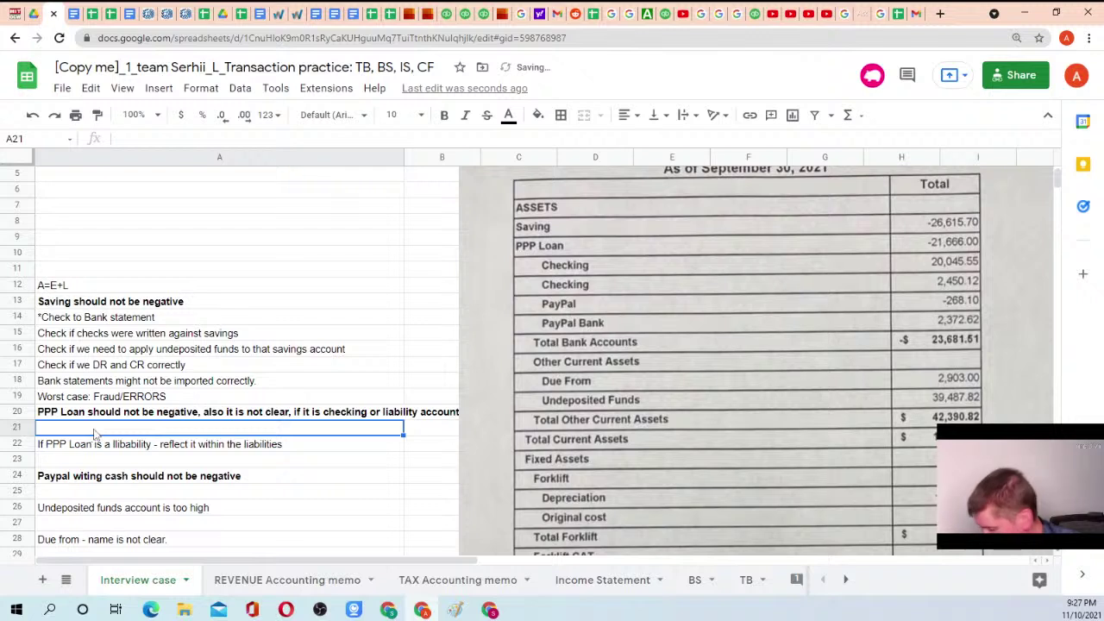
text(The name of ac)
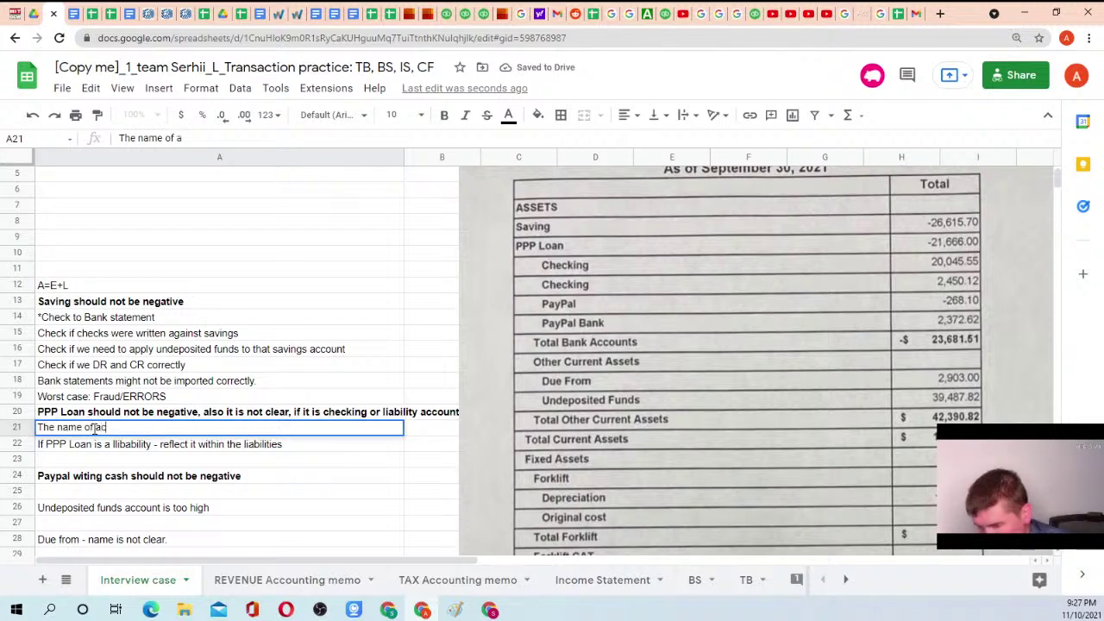
text(count is bad)
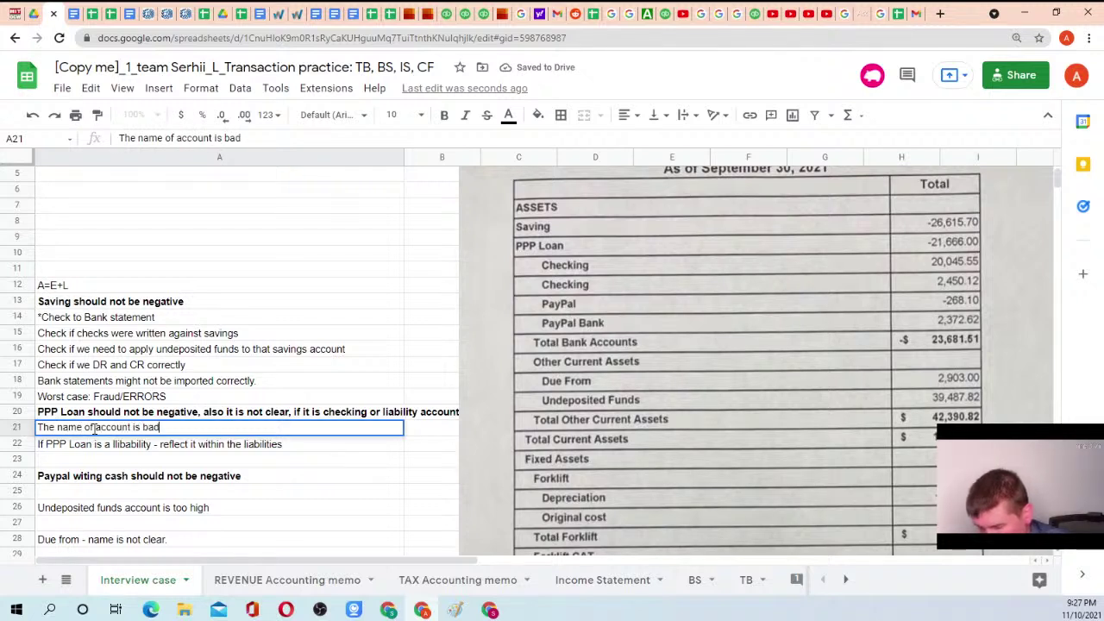
key(Return)
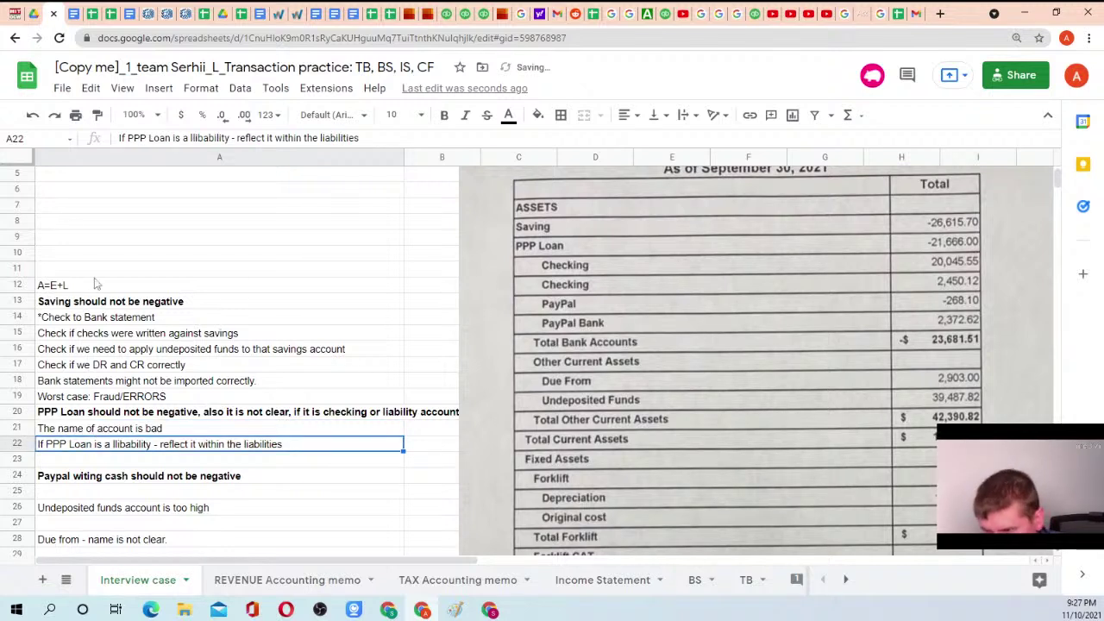
Enter the heading "General comments:" in A6 and the first comment "Formatting is bad" in A7
click(70, 190)
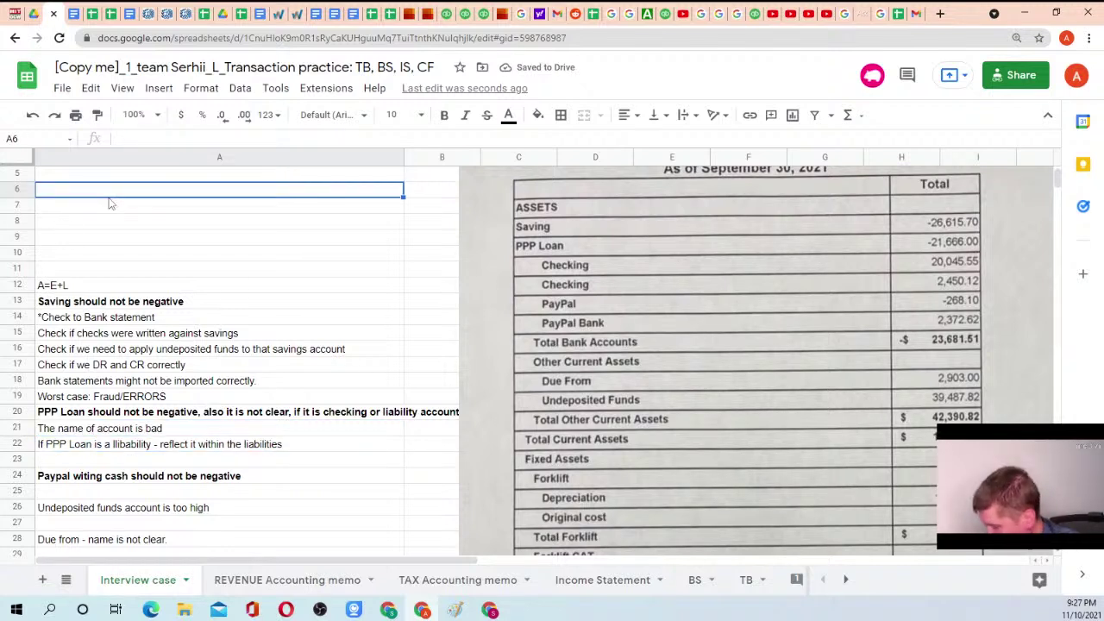
text(General c)
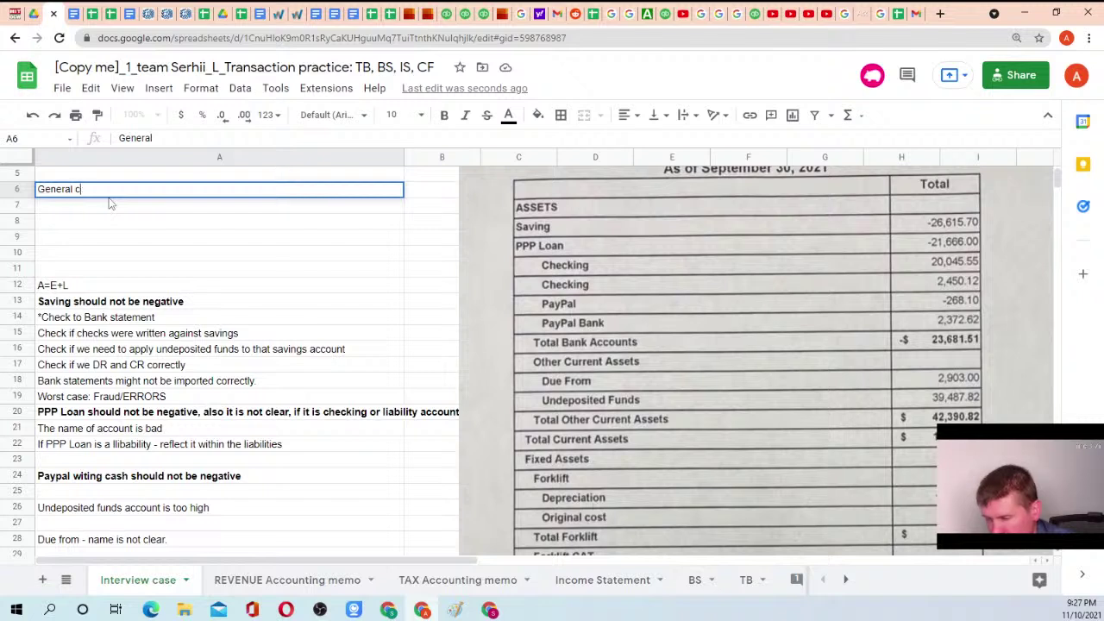
text(omments:)
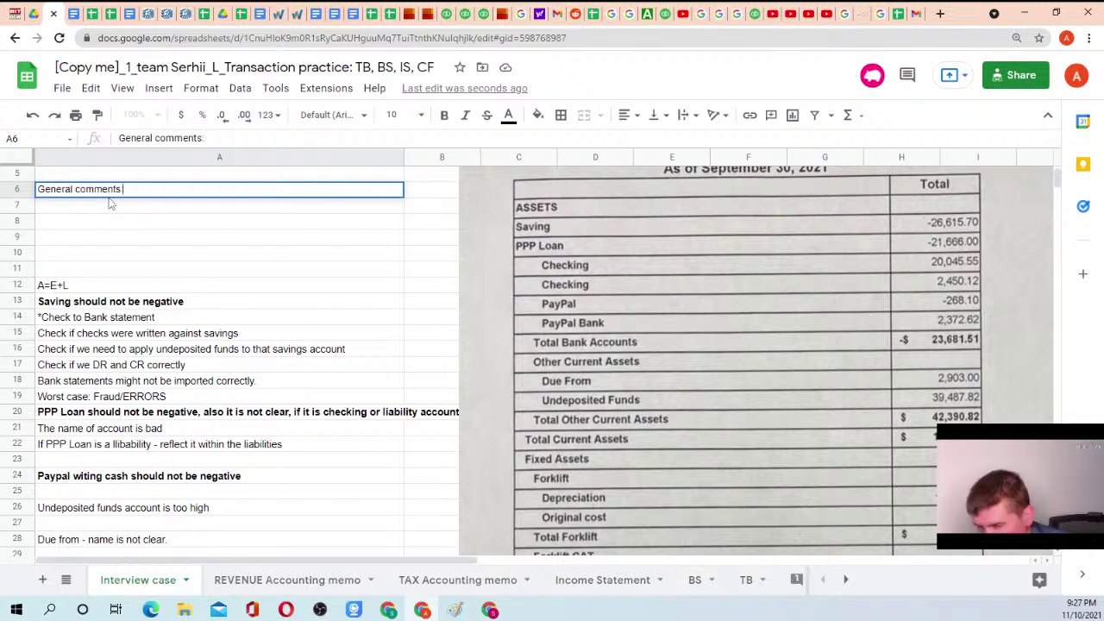
key(Return)
text(Fro)
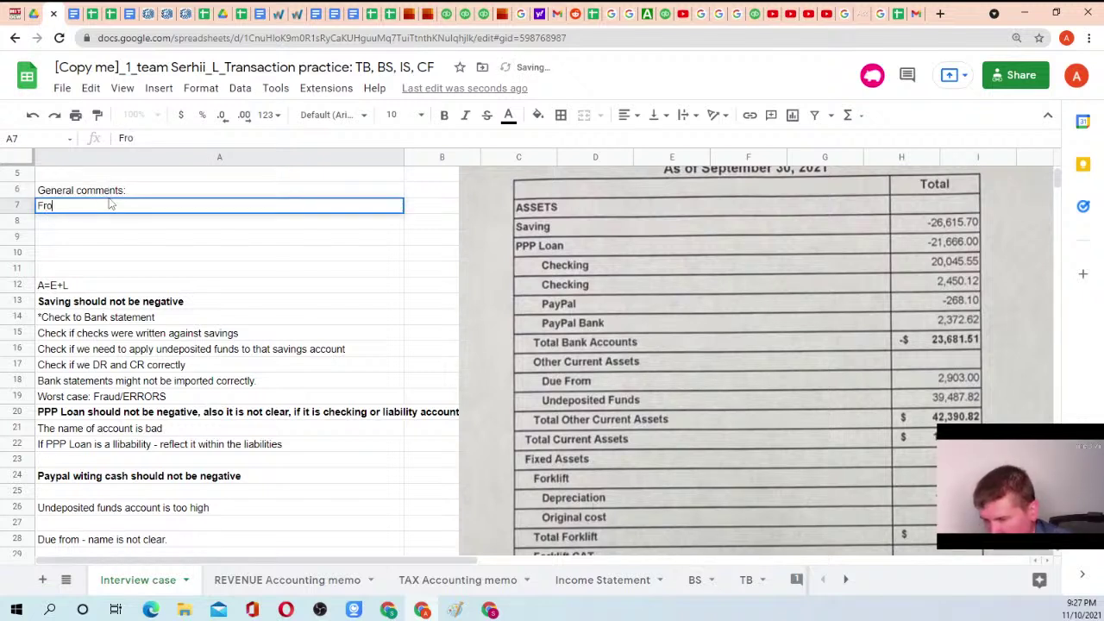
key(BackSpace)
key(BackSpace)
text(ormatting )
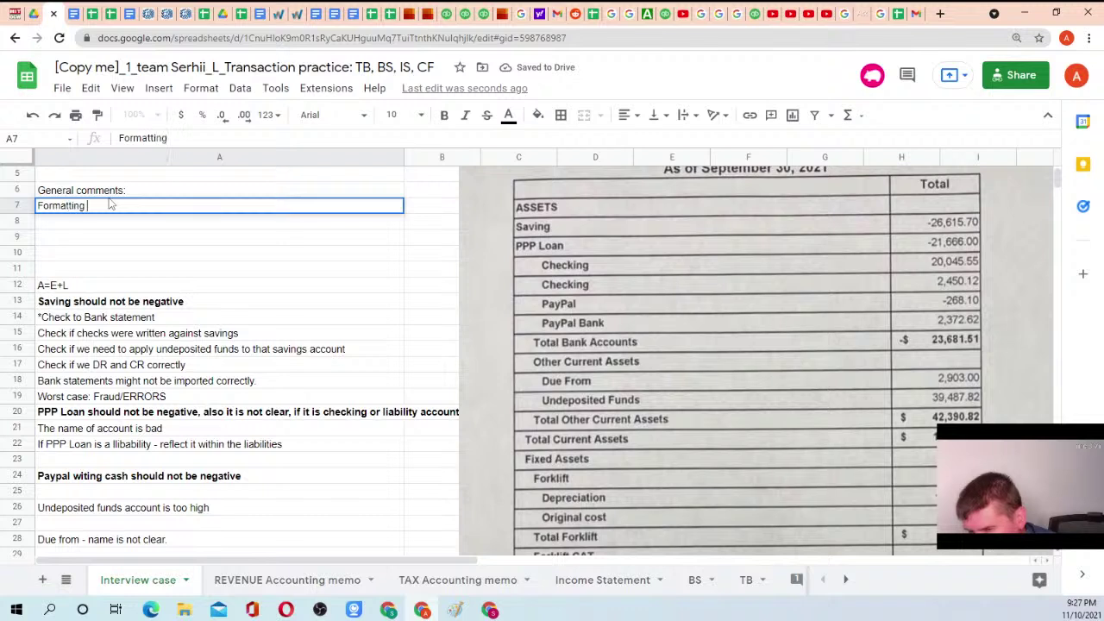
text(is bad)
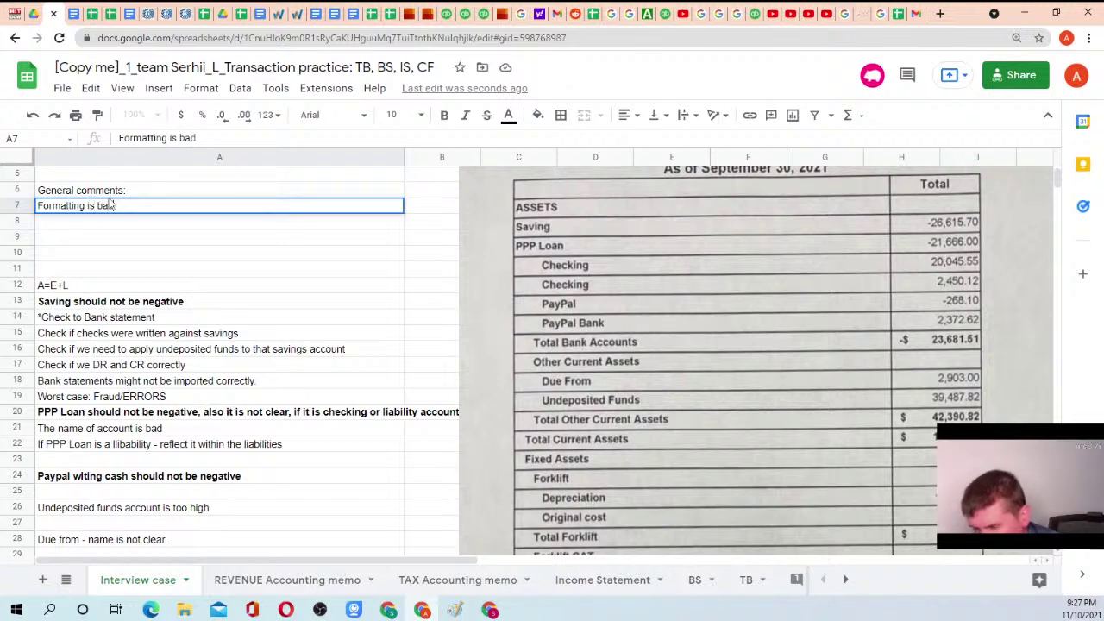
key(Return)
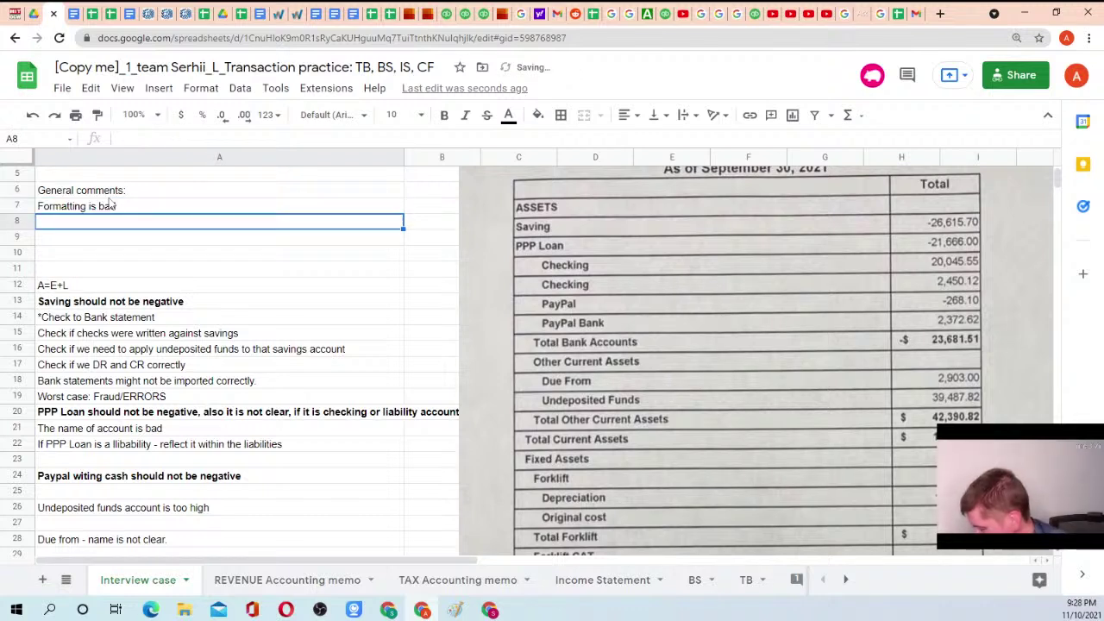
Enter the comment "Account naming is bad - not clear if assets or substance" in A8
text(Account na)
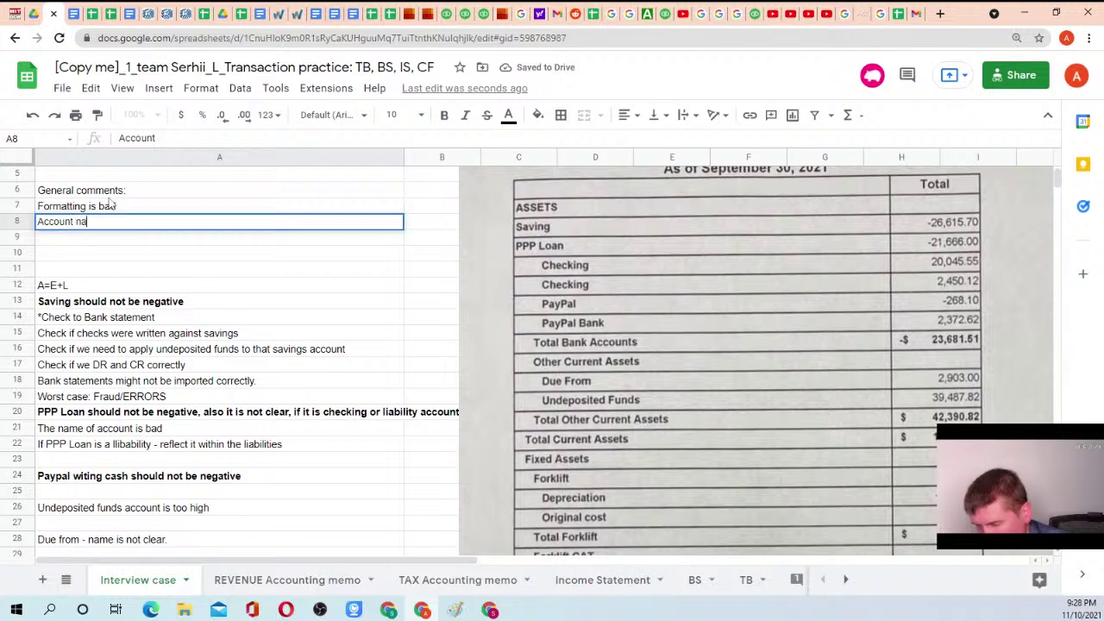
text(ming is bad)
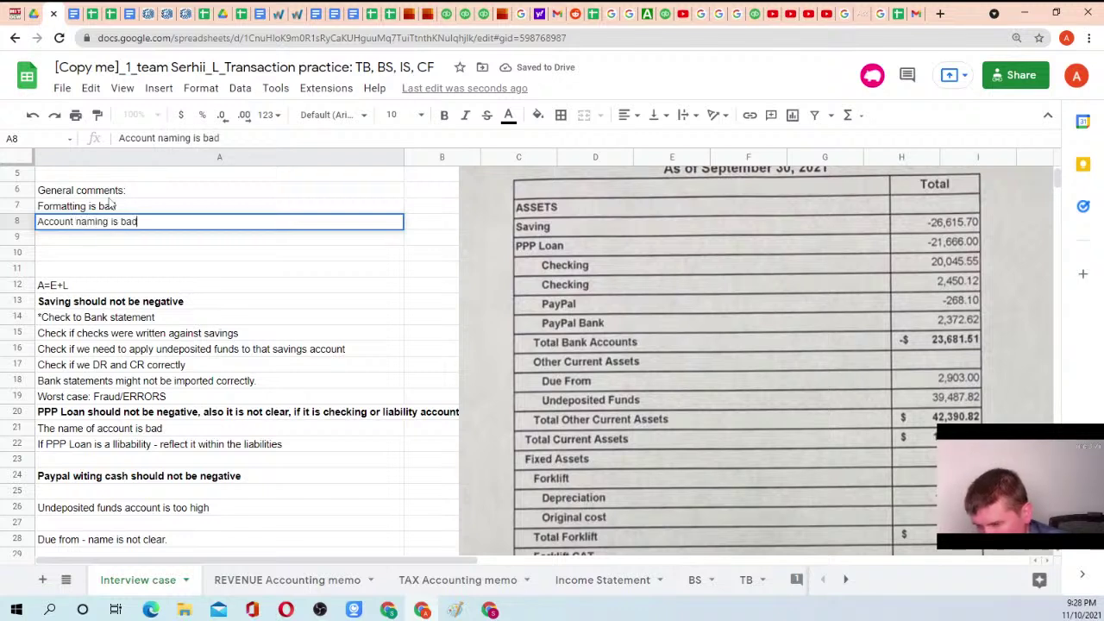
text( - )
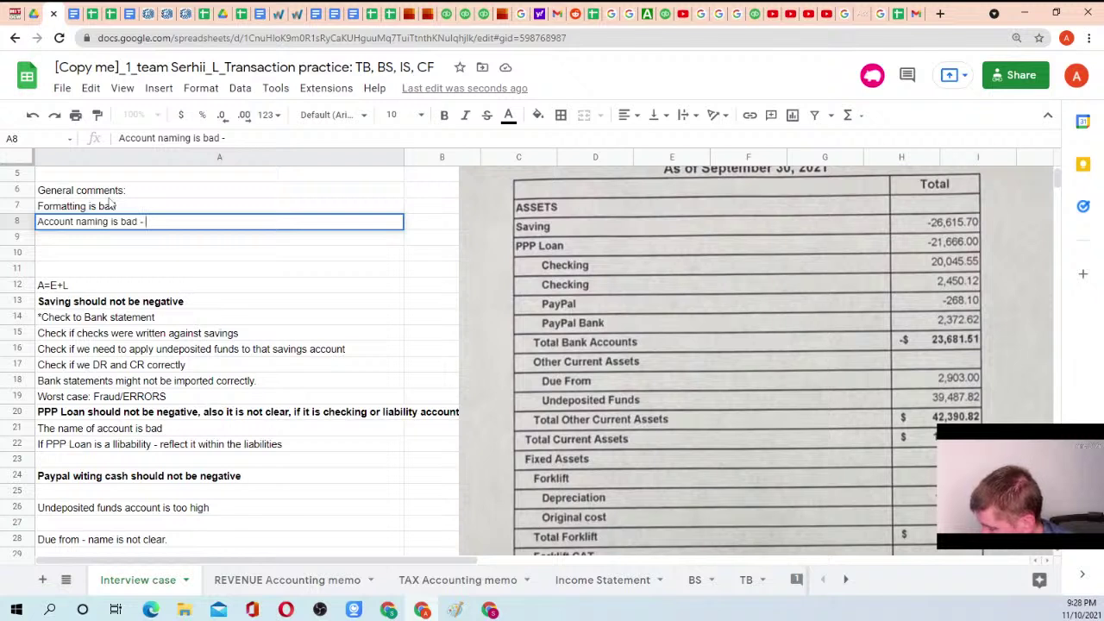
text(not cle)
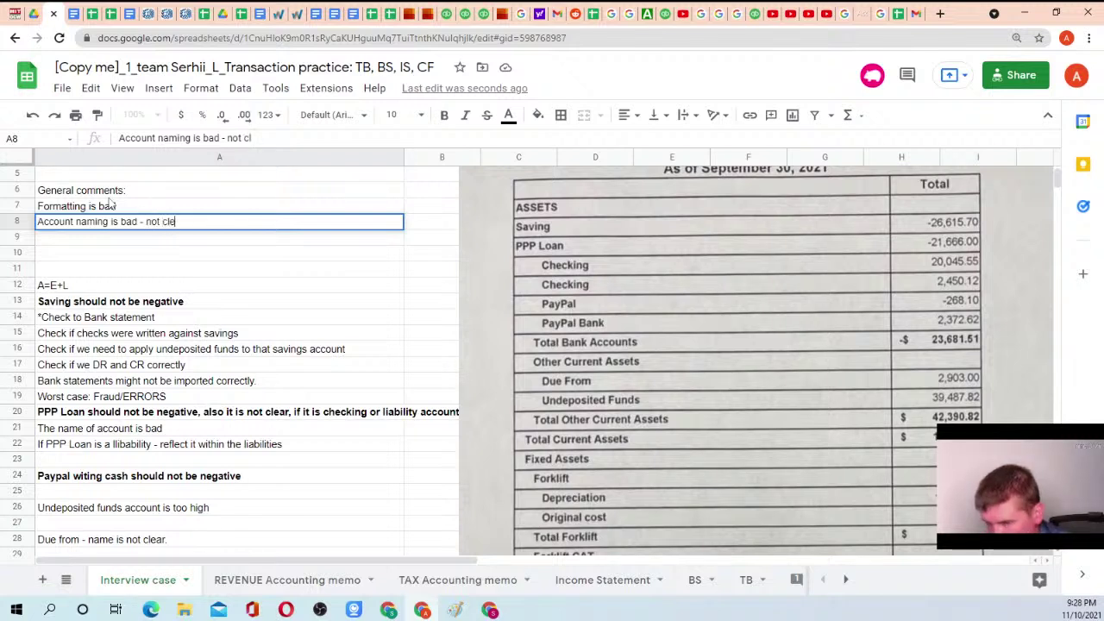
text(ar if ass)
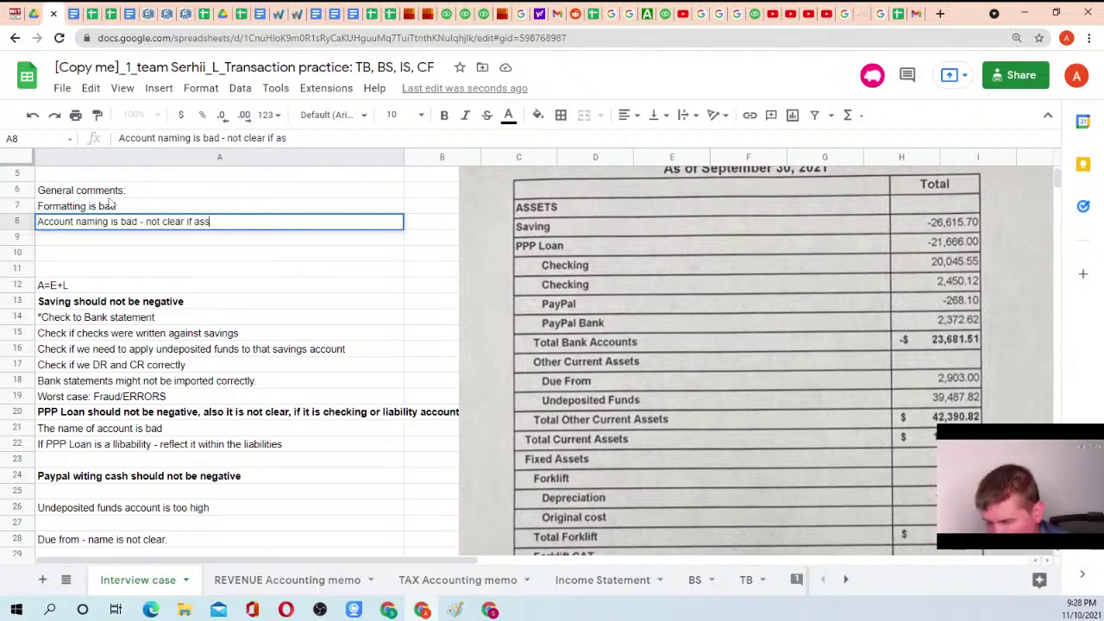
text(ets or substance)
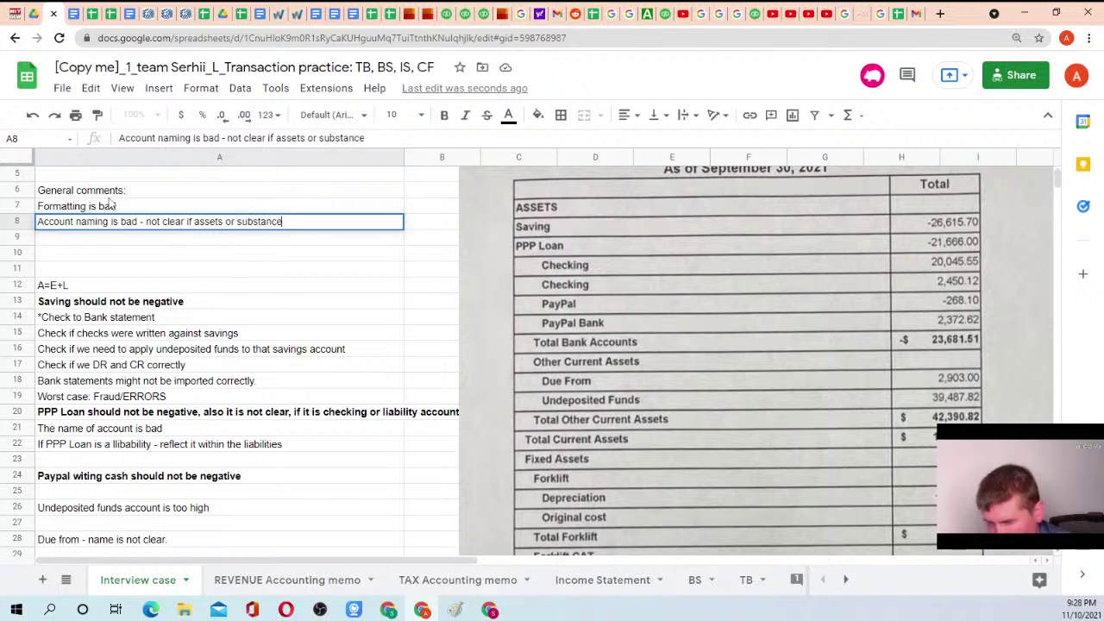
key(Return)
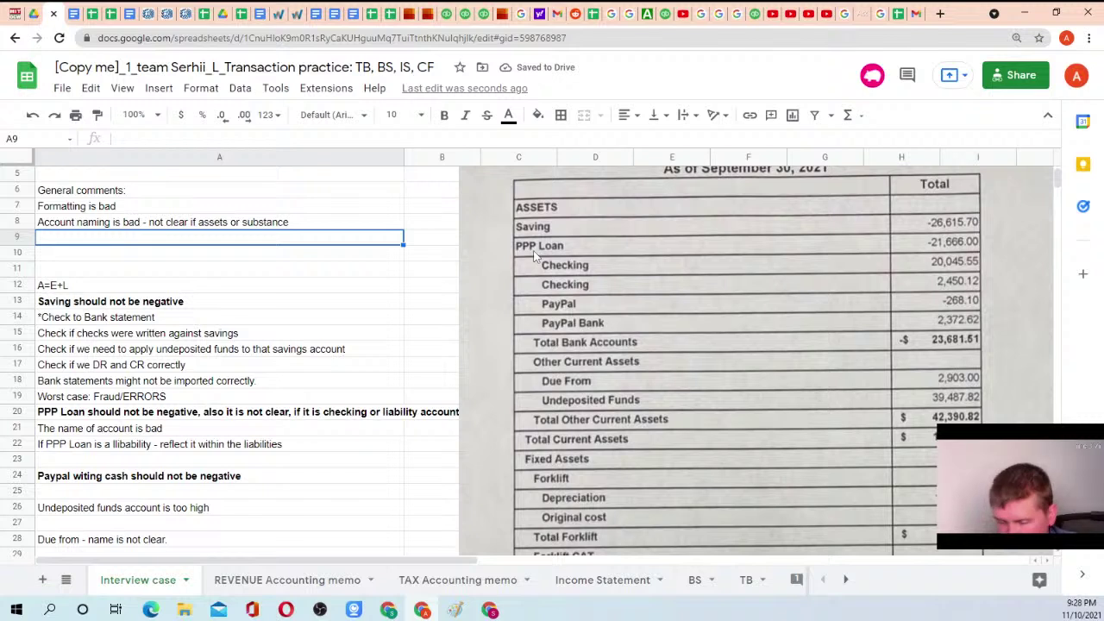
Extend the formatting comment in A7 to read "Formatting is bad - it is not clear what are sub accounts"
click(104, 210)
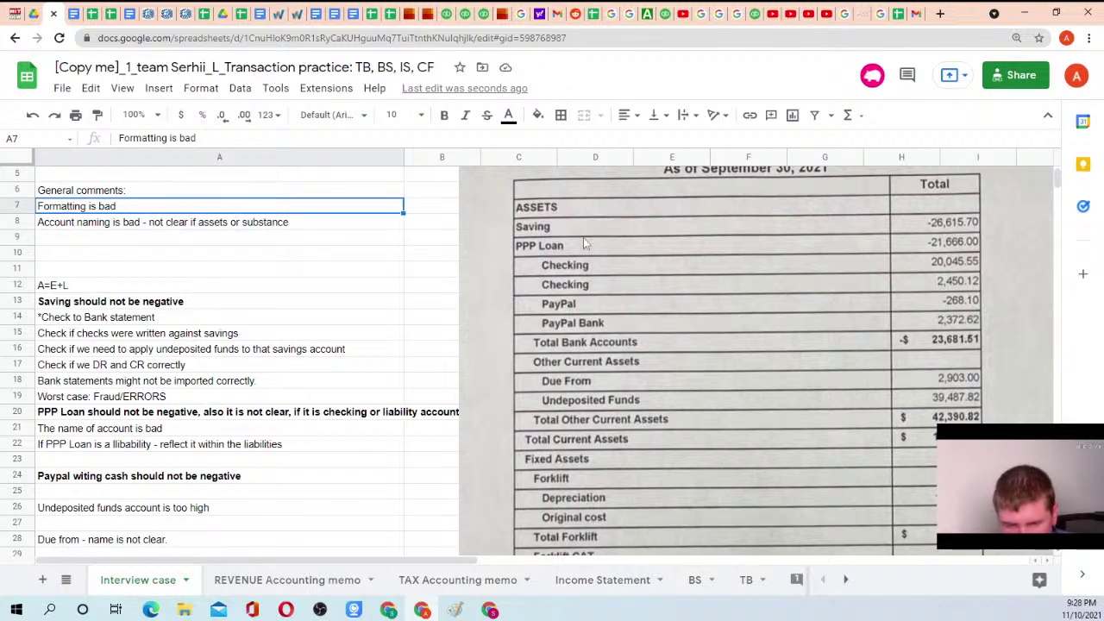
scroll(550, 255, down, 1)
scroll(552, 276, up, 1)
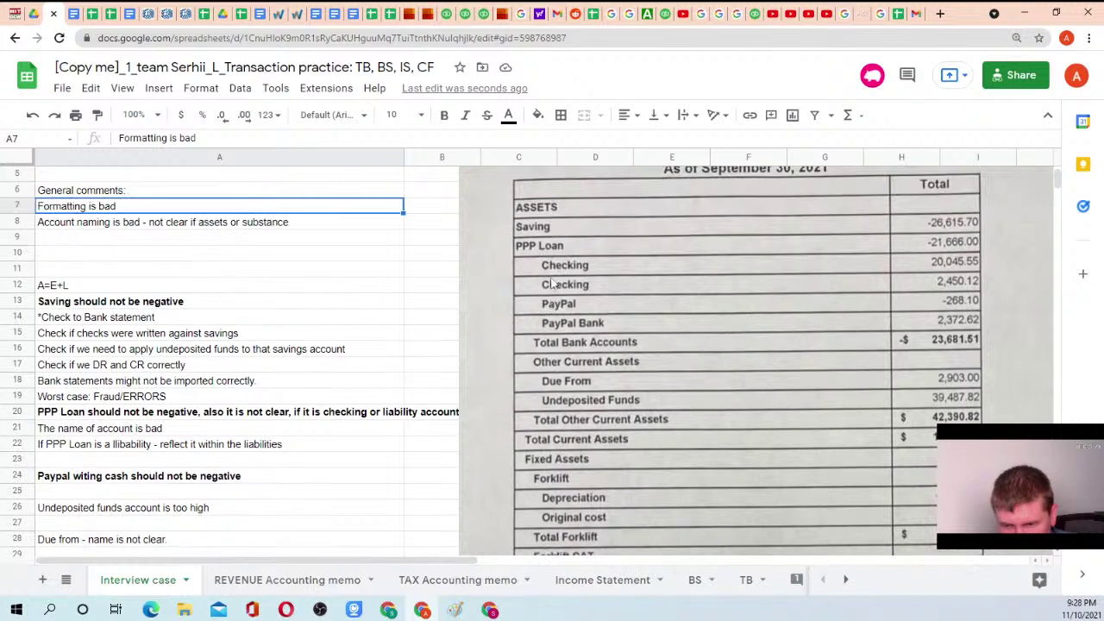
double_click(134, 206)
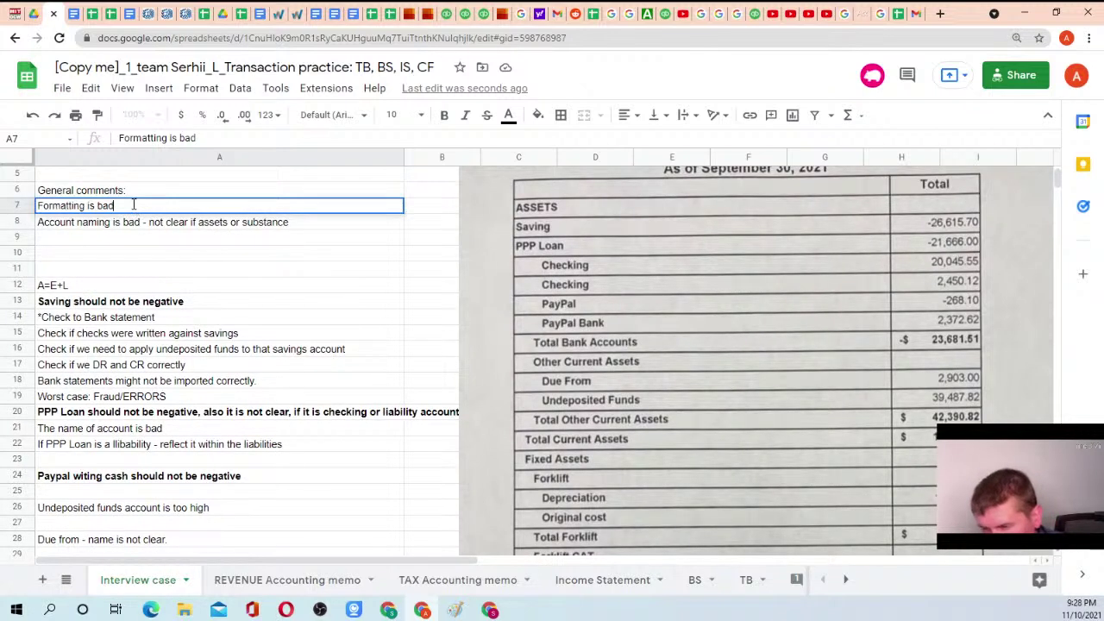
text(- it)
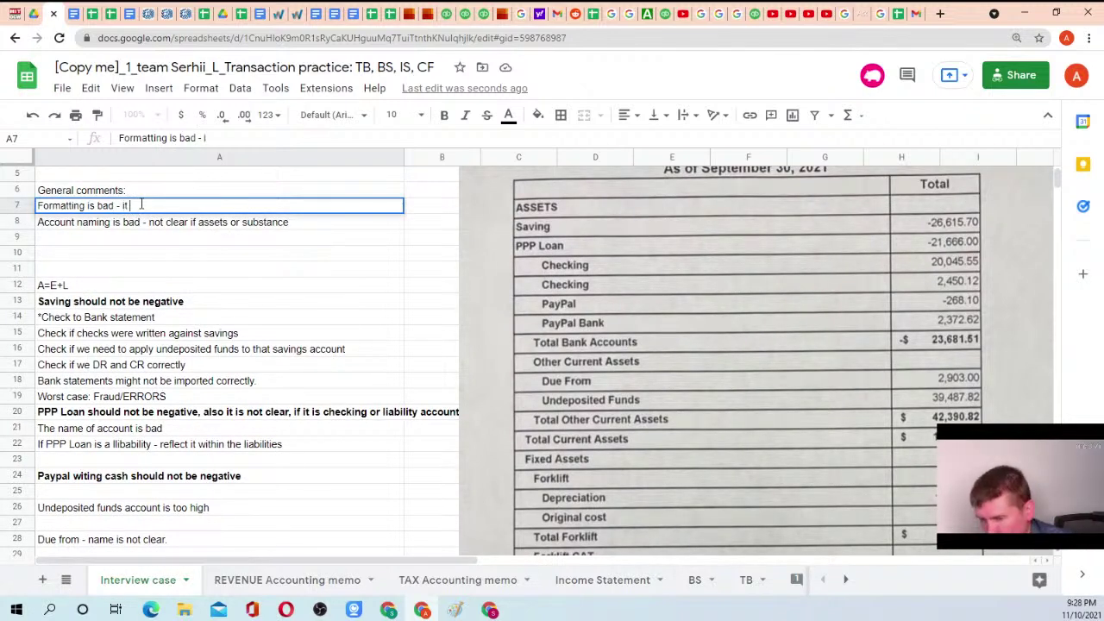
text( is not clear)
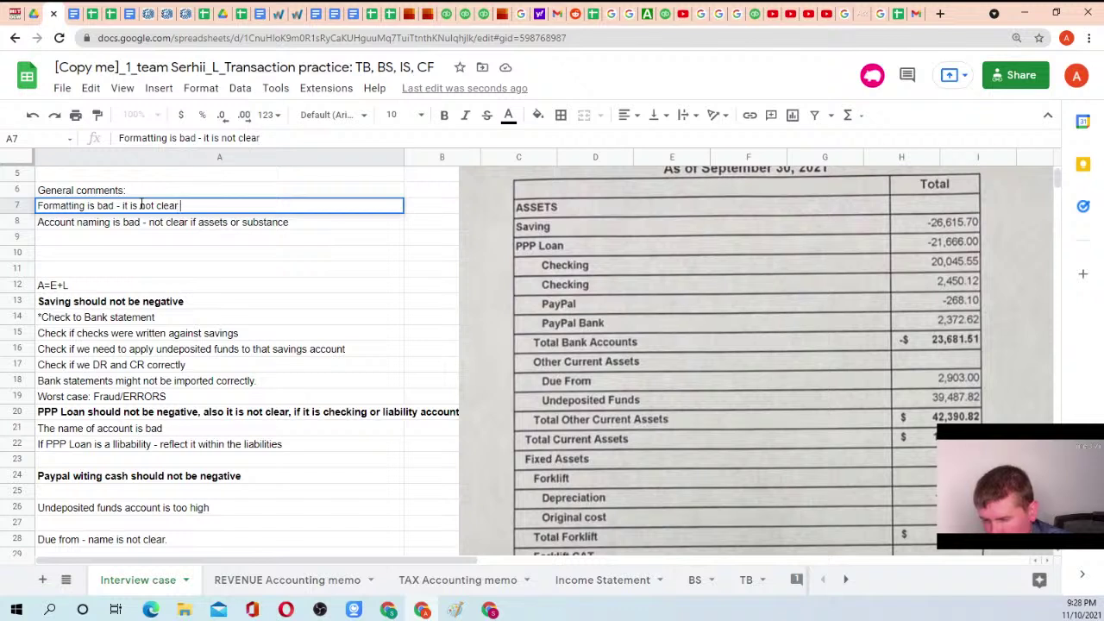
text( what are sub)
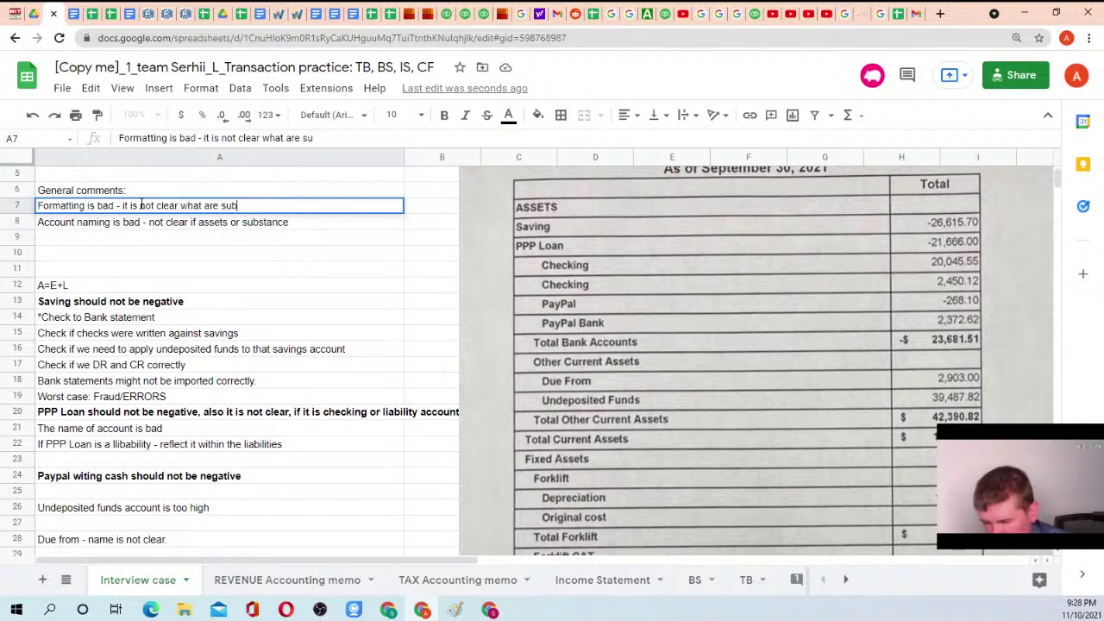
text( accounts)
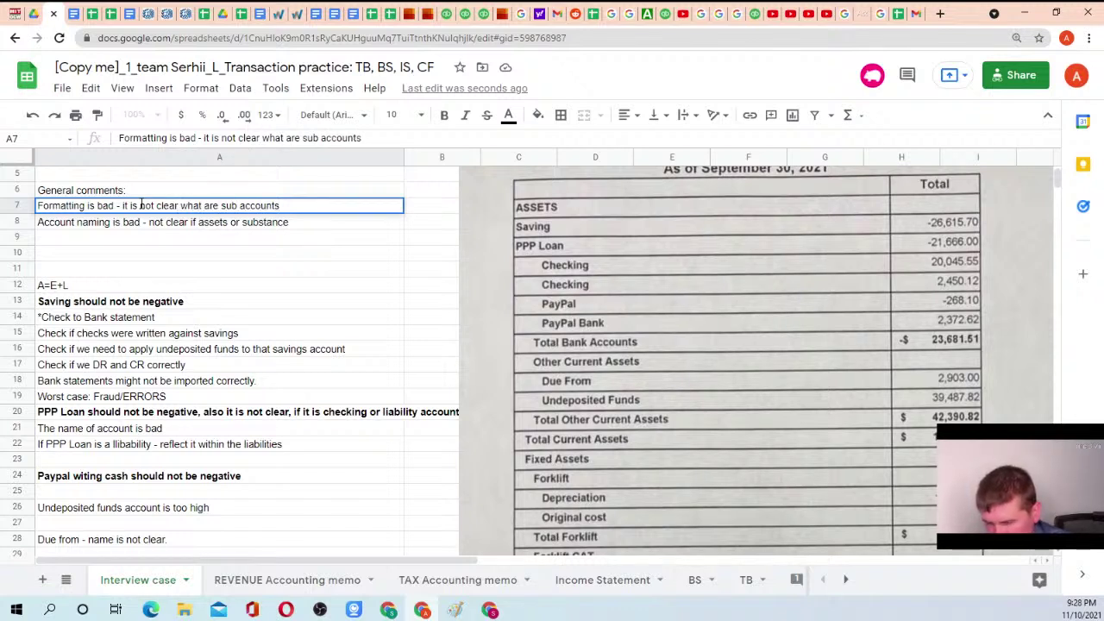
key(Return)
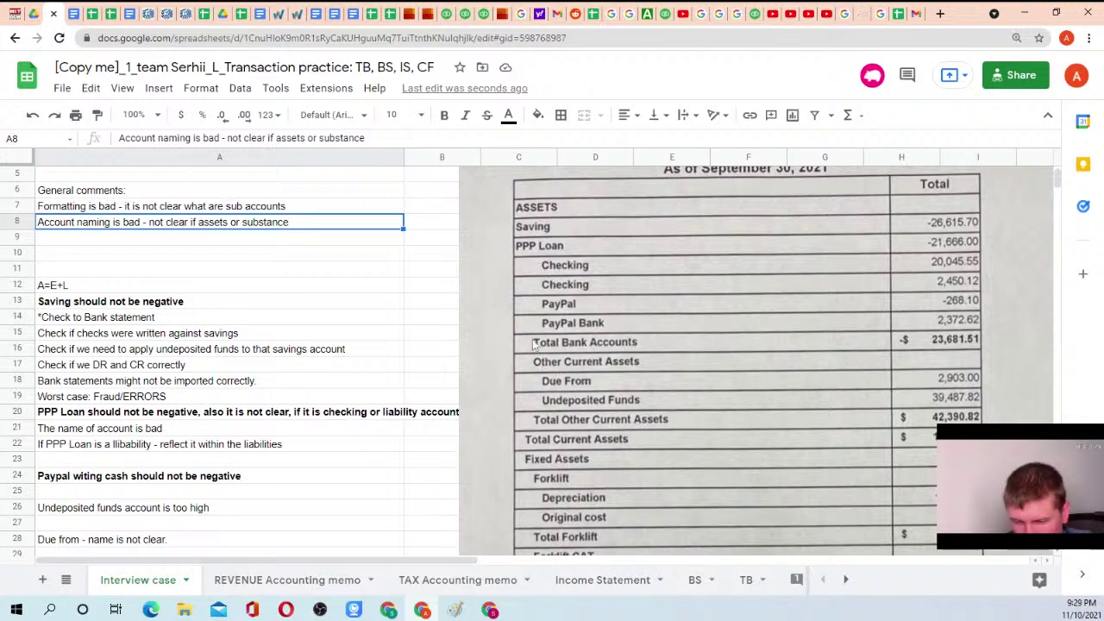
Examine the balance sheet's asset section against the general comments in A7:A8 and the PPP Loan notes in A20:A22
scroll(542, 410, down, 3)
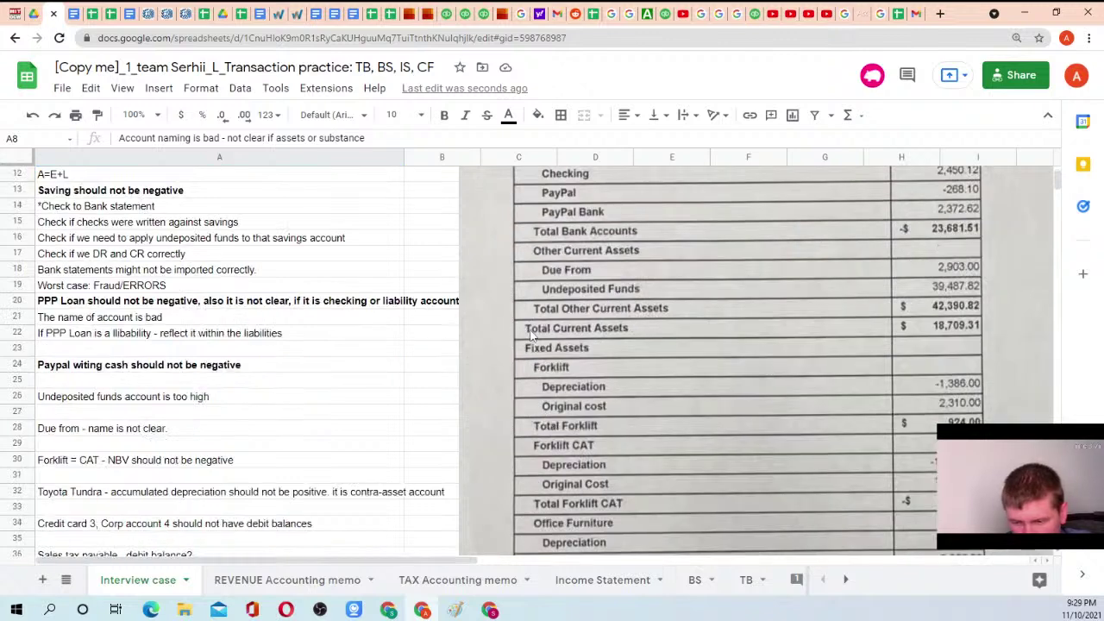
scroll(542, 250, up, 1)
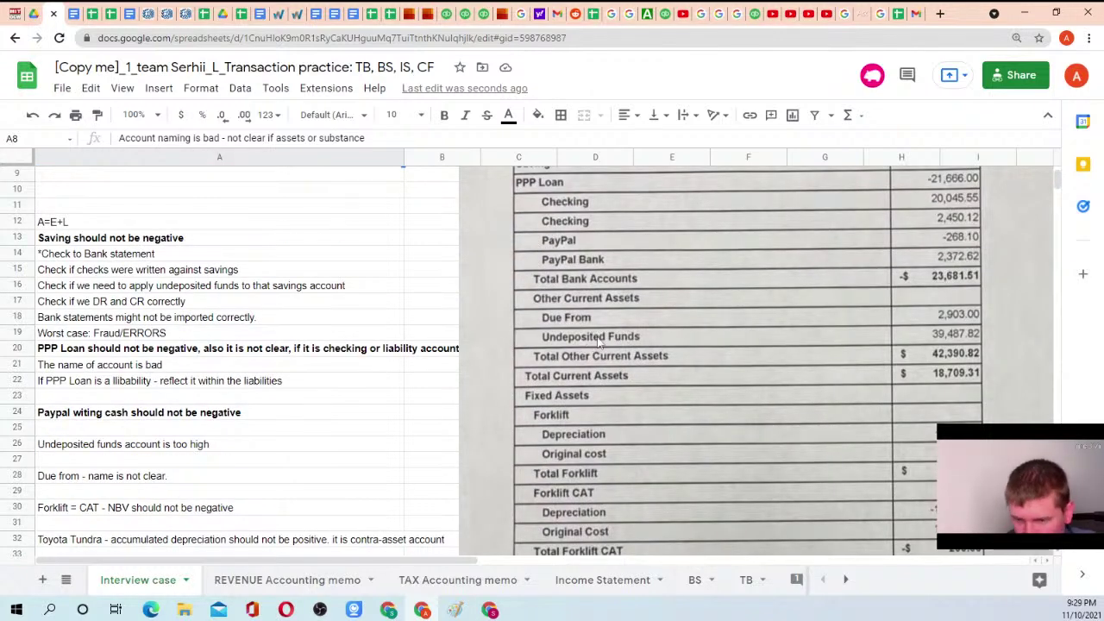
scroll(216, 242, up, 4)
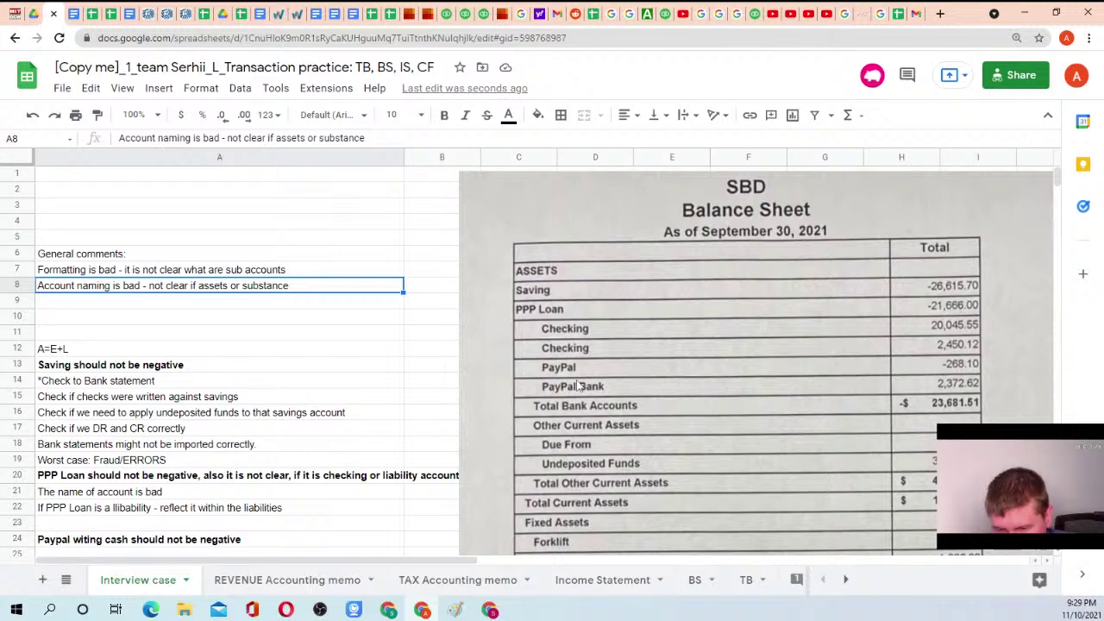
scroll(579, 379, down, 2)
scroll(579, 362, up, 1)
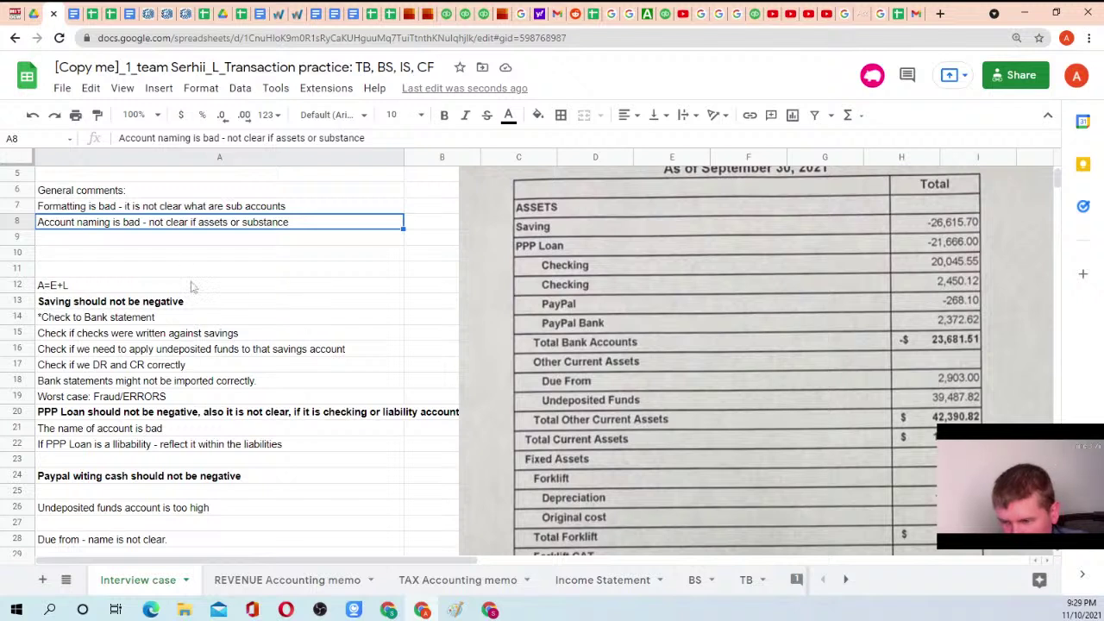
click(104, 211)
shift+click(105, 227)
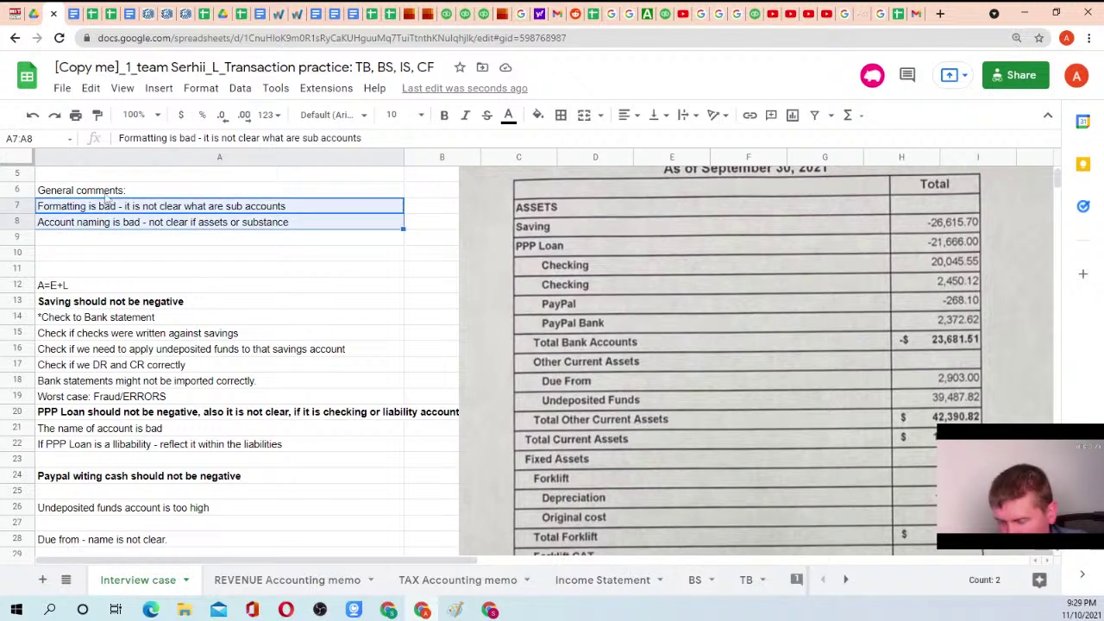
click(105, 195)
drag(107, 211, 110, 226)
click(111, 227)
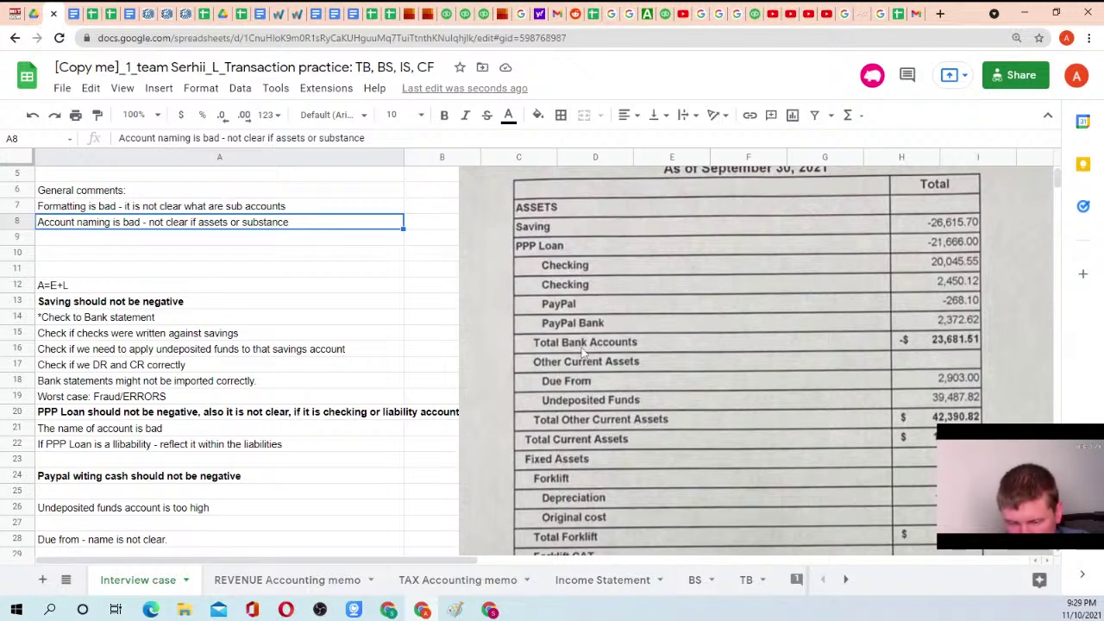
scroll(583, 351, down, 2)
scroll(589, 407, up, 1)
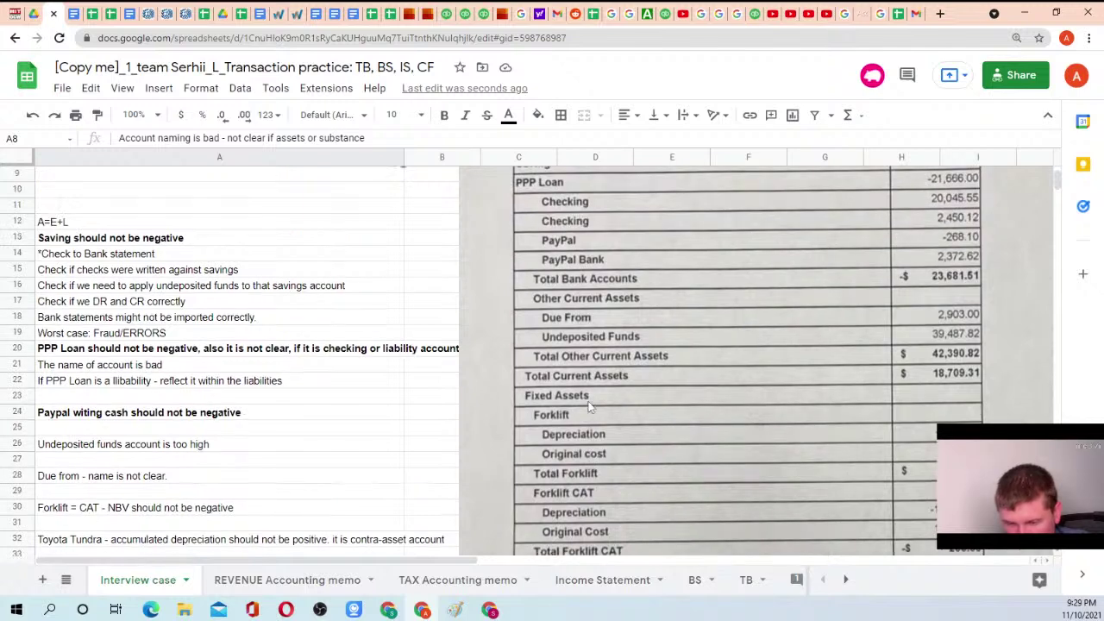
scroll(84, 261, down, 3)
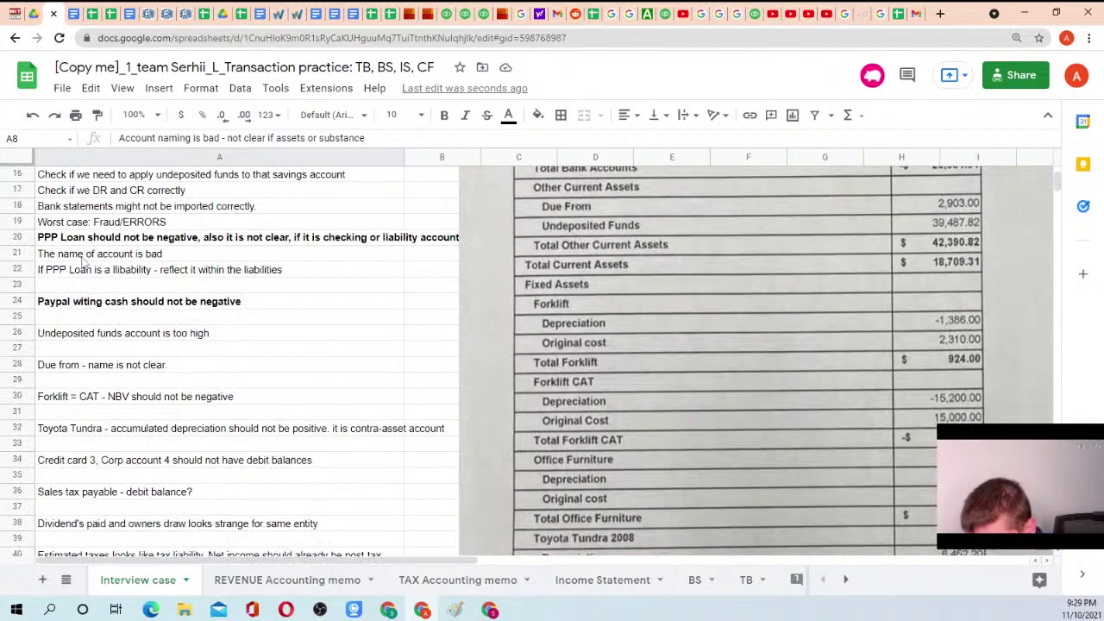
click(86, 237)
click(106, 256)
click(119, 273)
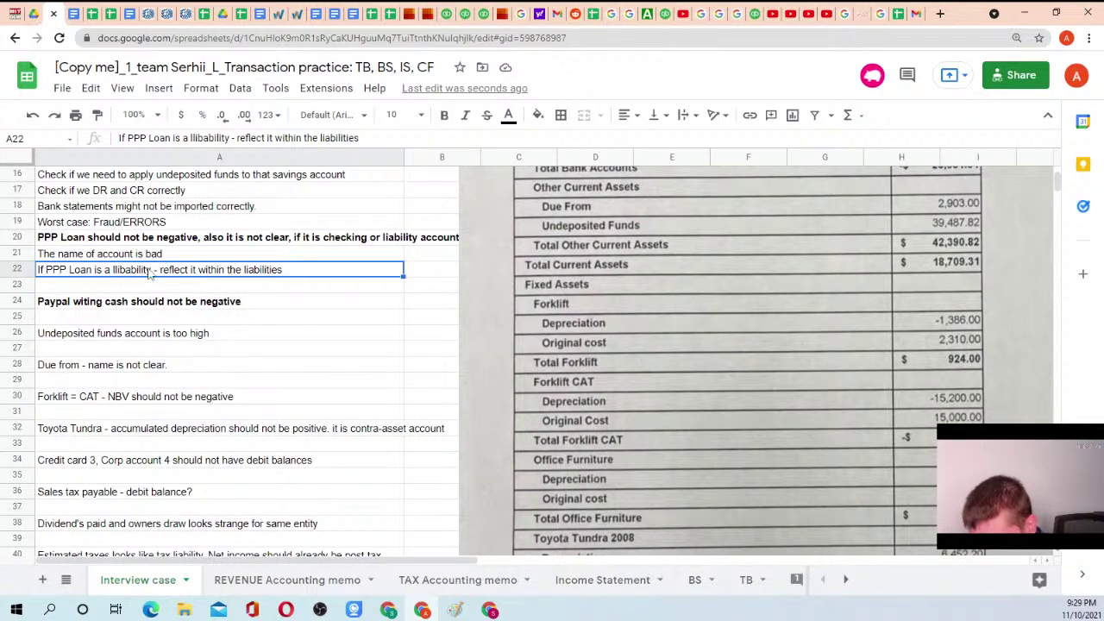
scroll(314, 239, up, 1)
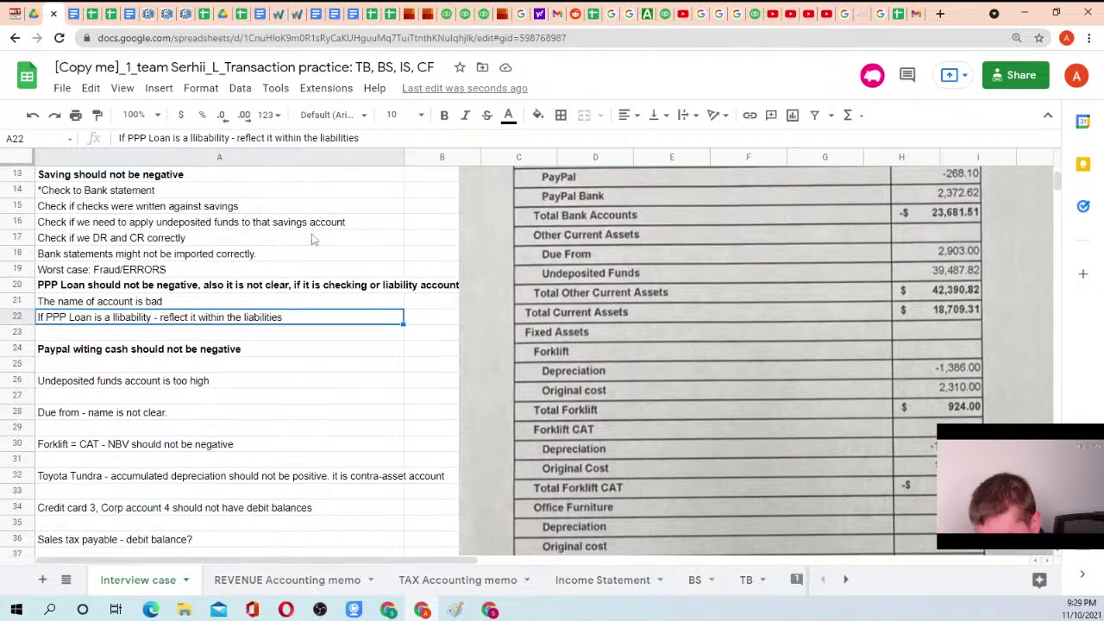
Enter the note "If PPP Loan is a checking account, where we got the loan - it should not be negative" in cell A23
scroll(313, 239, up, 2)
click(80, 400)
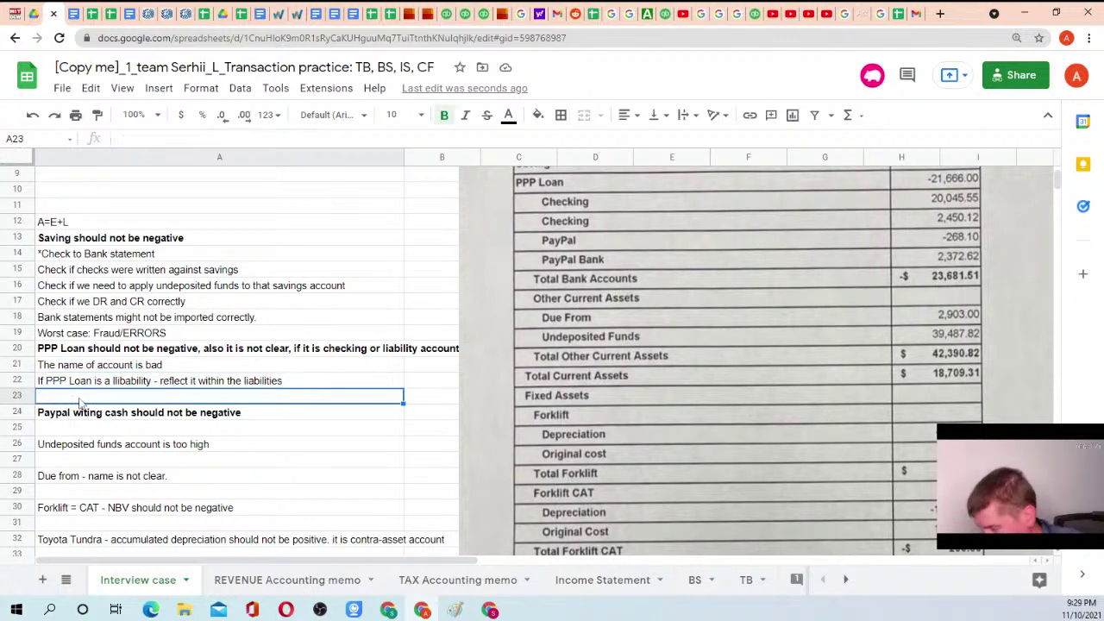
text(If PPP)
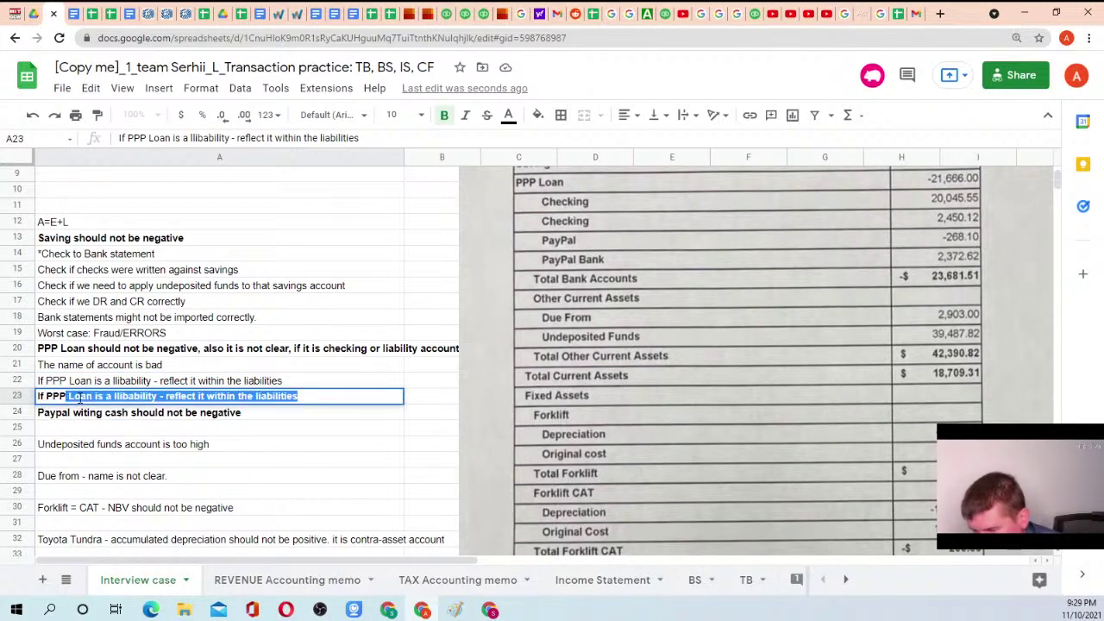
text( Loan is a )
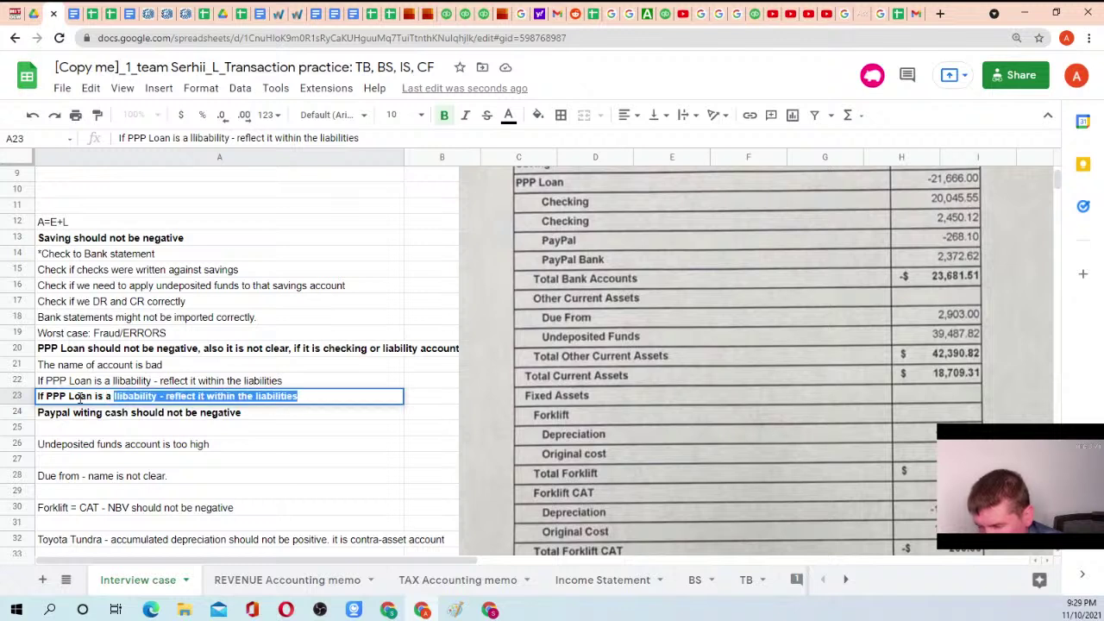
text(checking account)
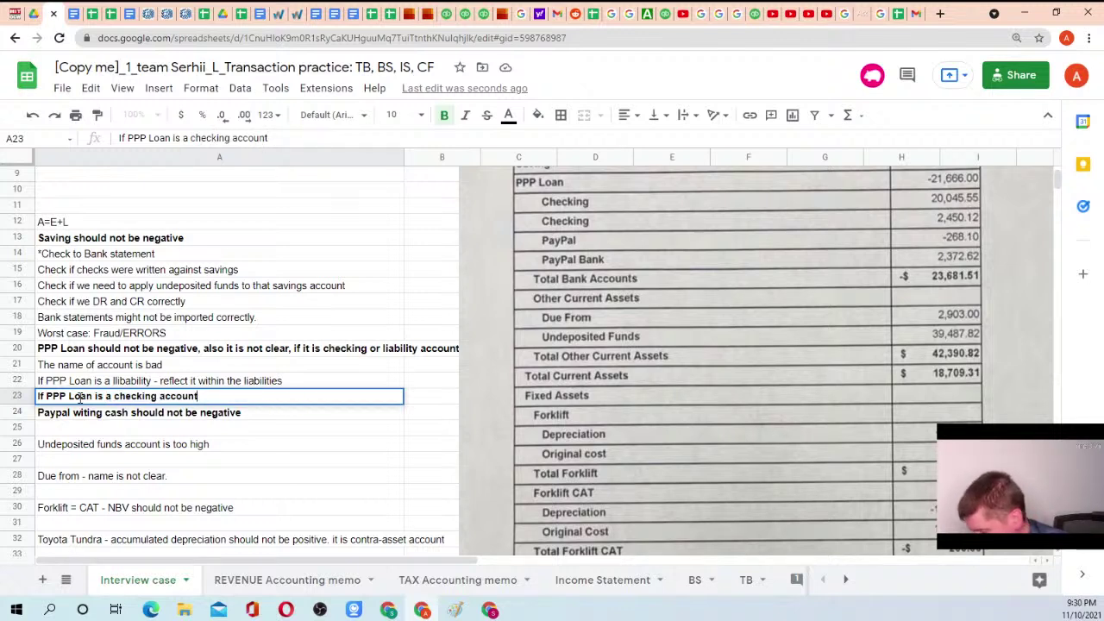
text(, )
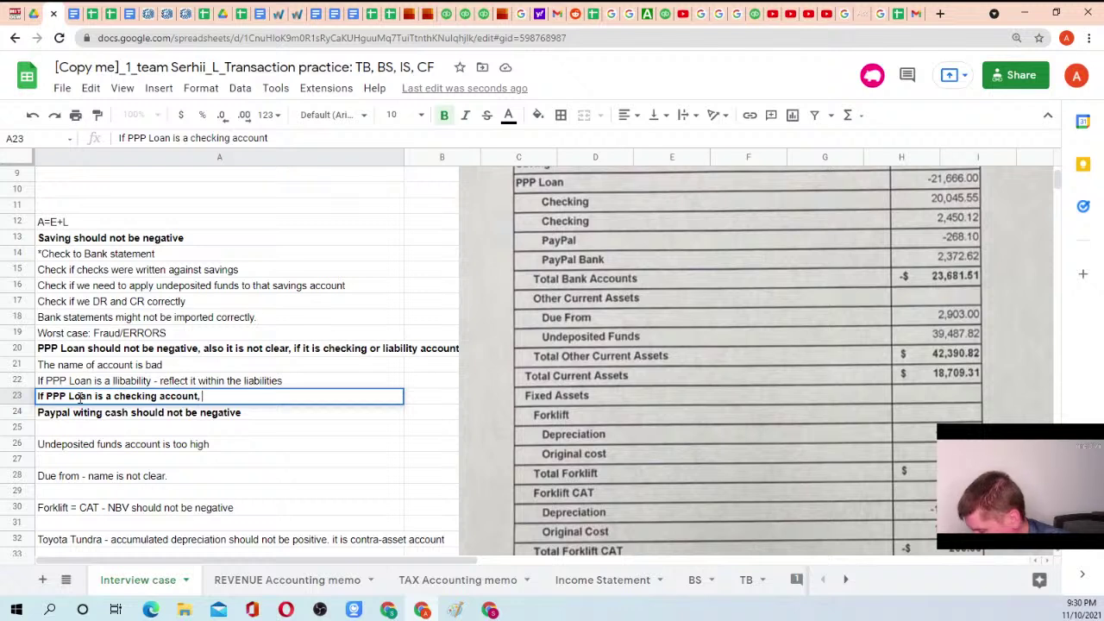
text(where we)
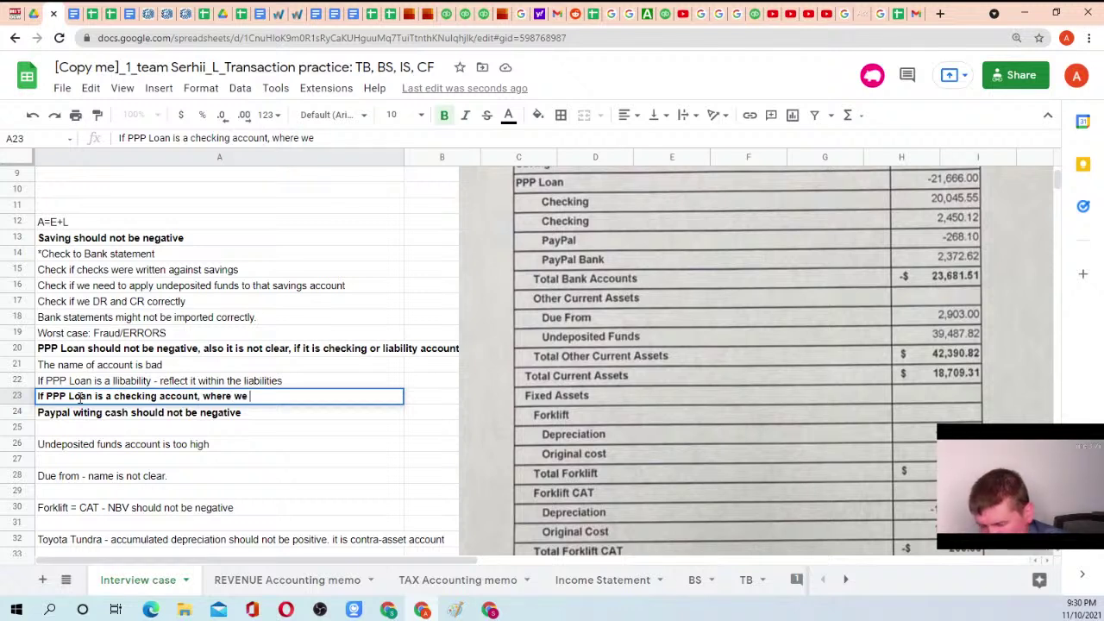
text( got the loan)
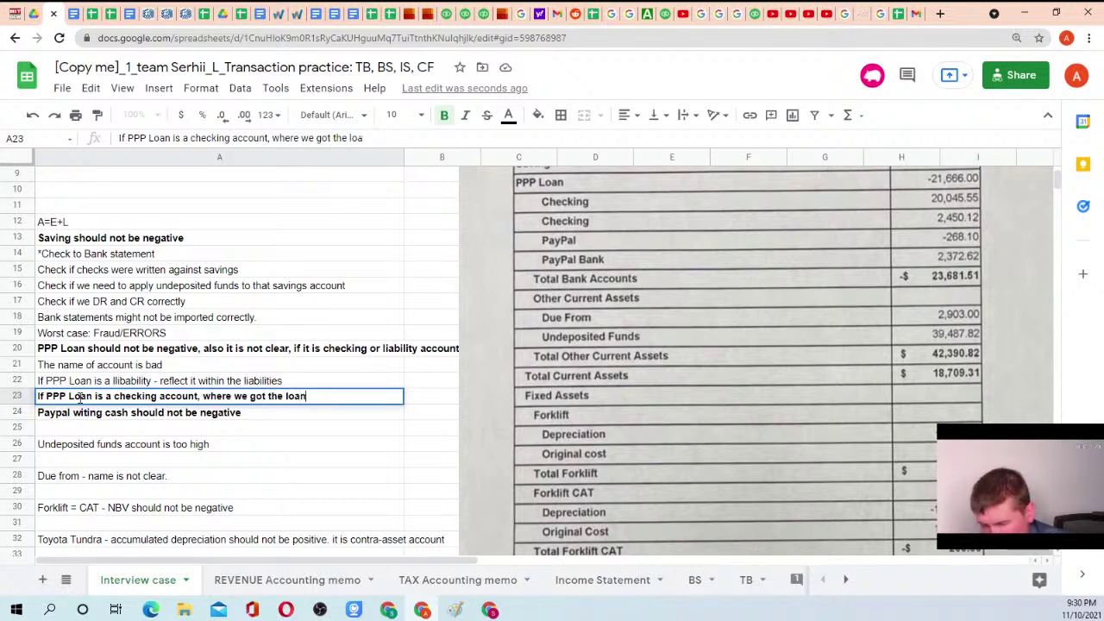
text( - it shou)
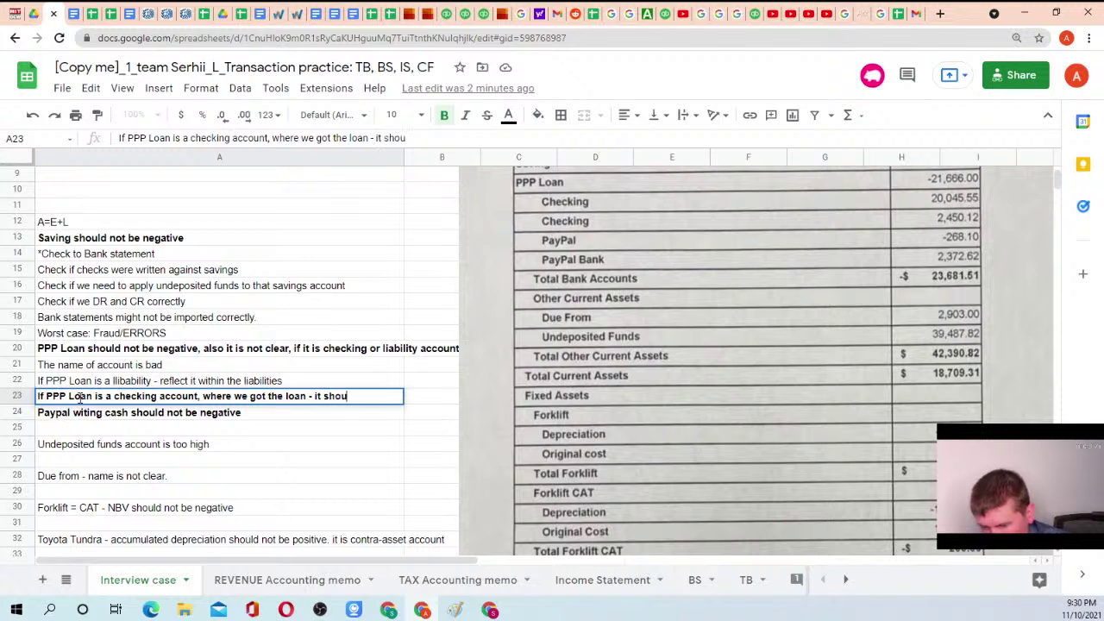
text(ld not be neg)
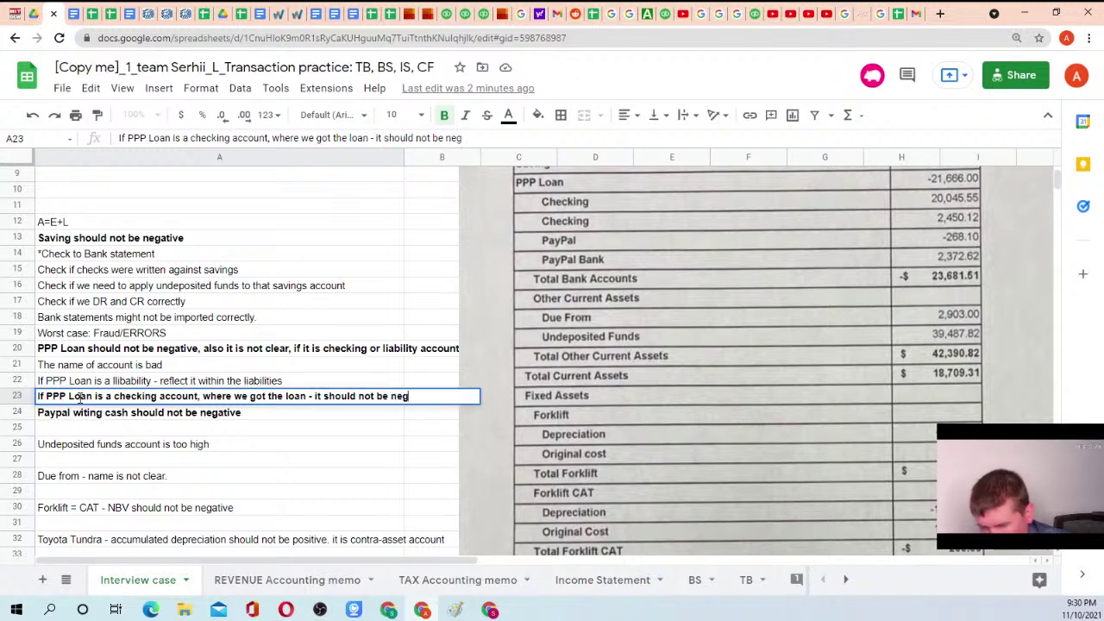
text(ative)
key(Return)
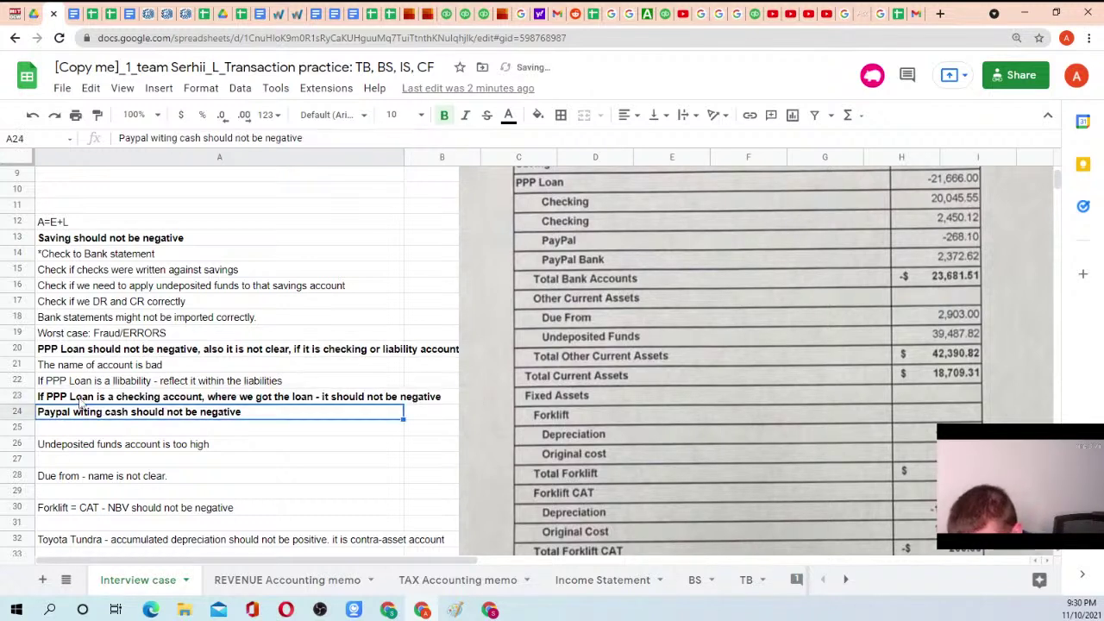
Insert "(if asset account)" after "PPP Loan should not be negative" in the cell A20 note
click(240, 354)
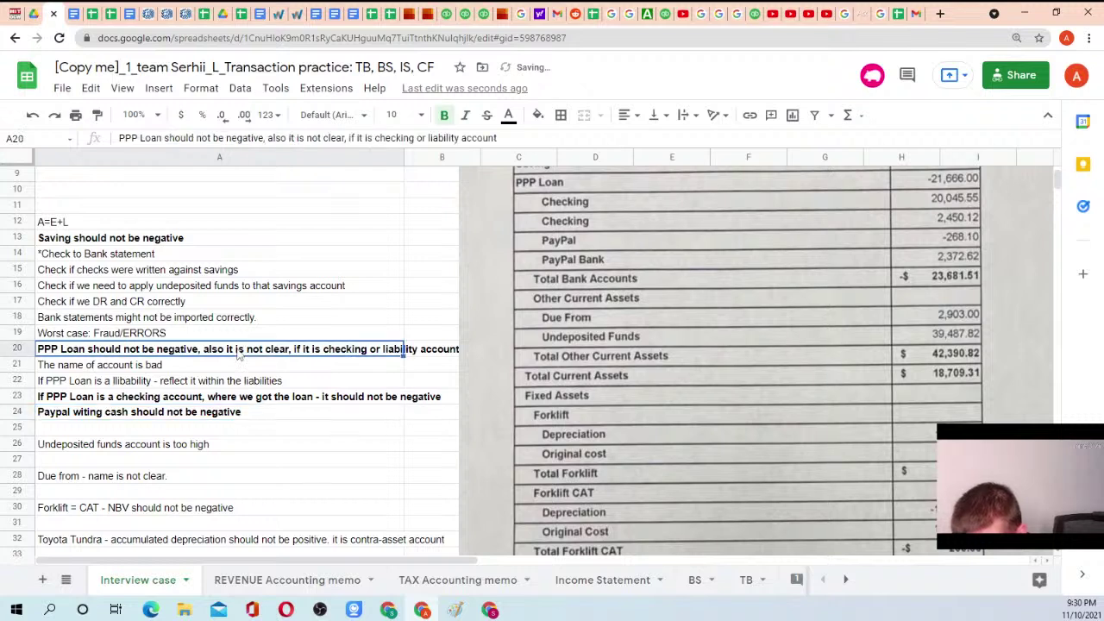
click(263, 138)
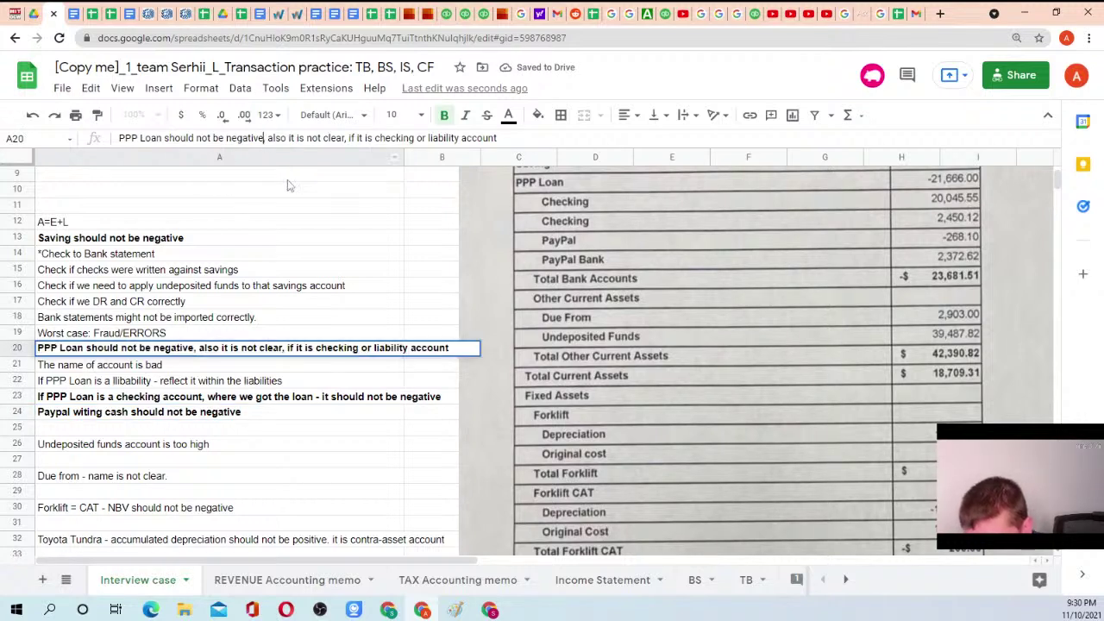
text((if asset)
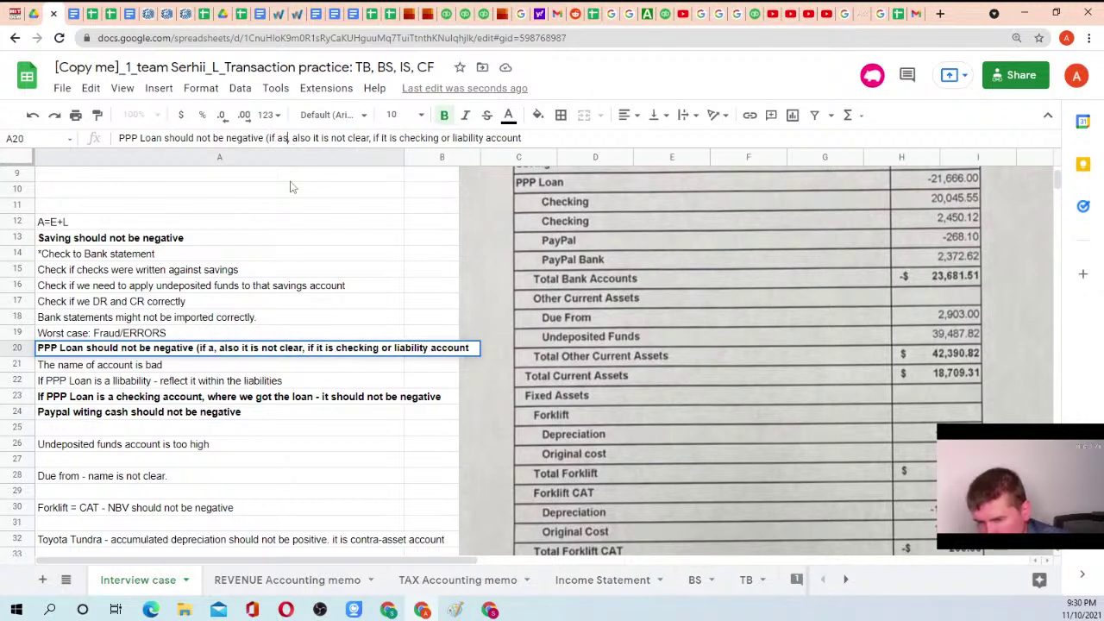
text( accou)
text(nt)
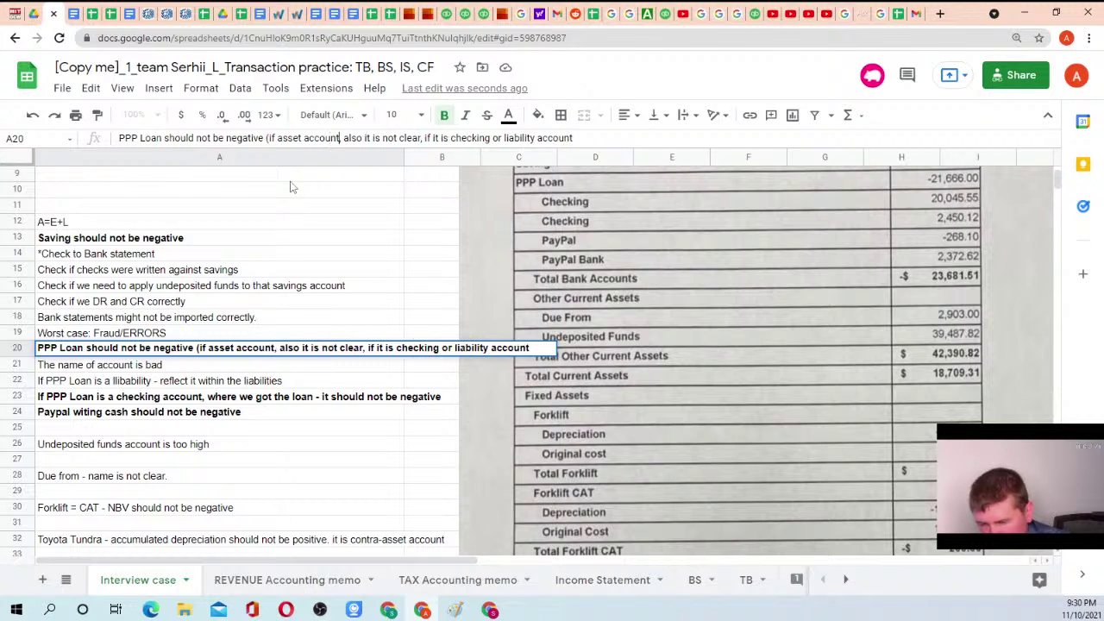
text())
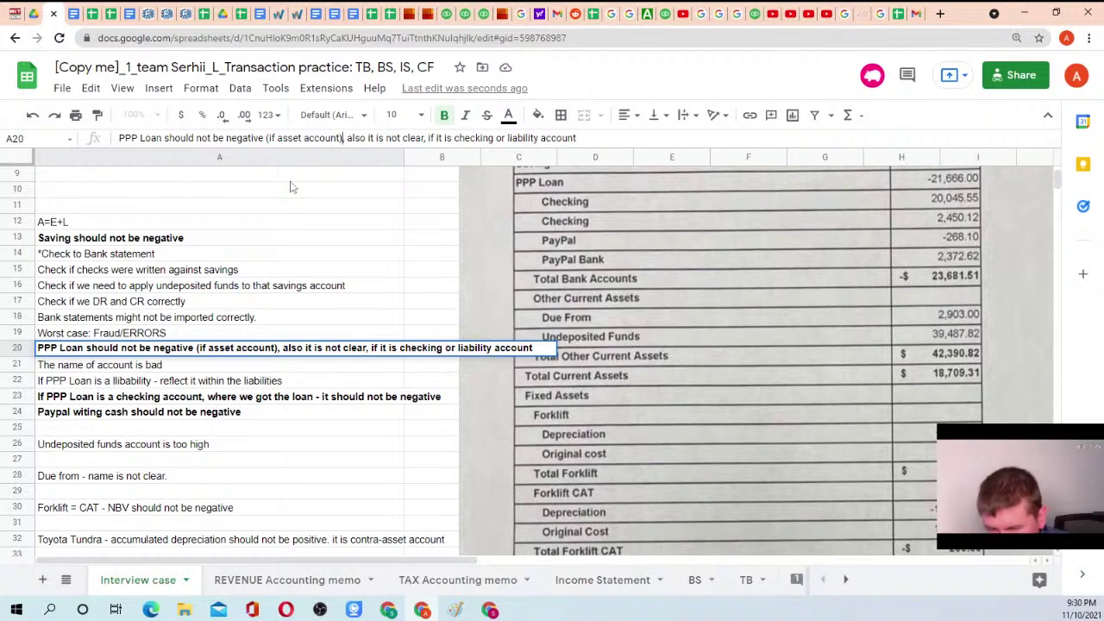
key(Return)
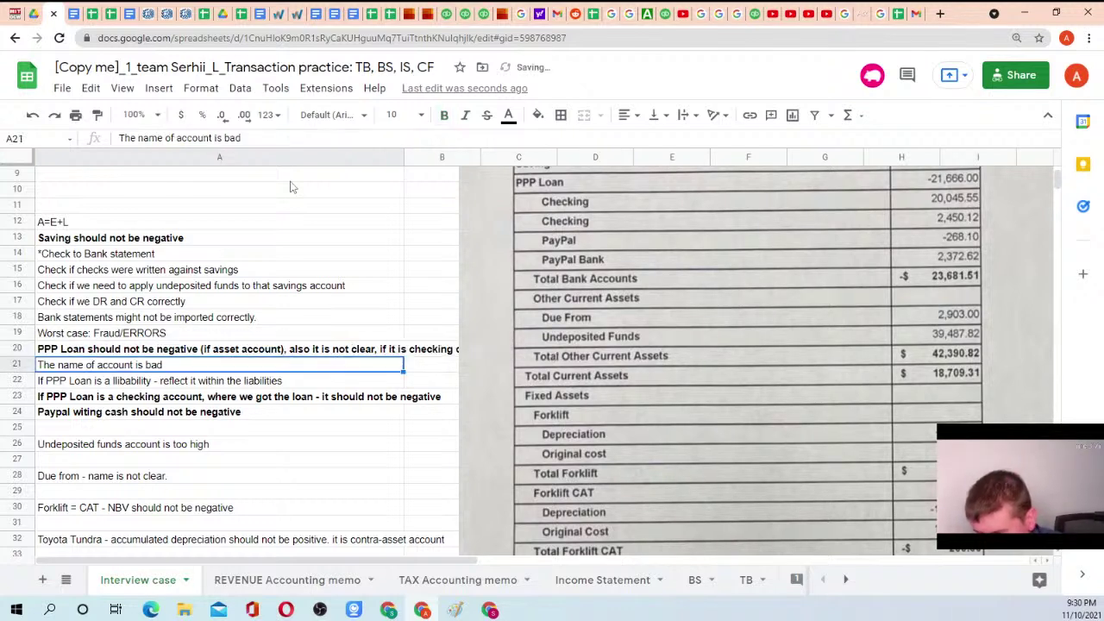
Remove the bold formatting from the PPP Loan checking account note in cell A23
click(128, 399)
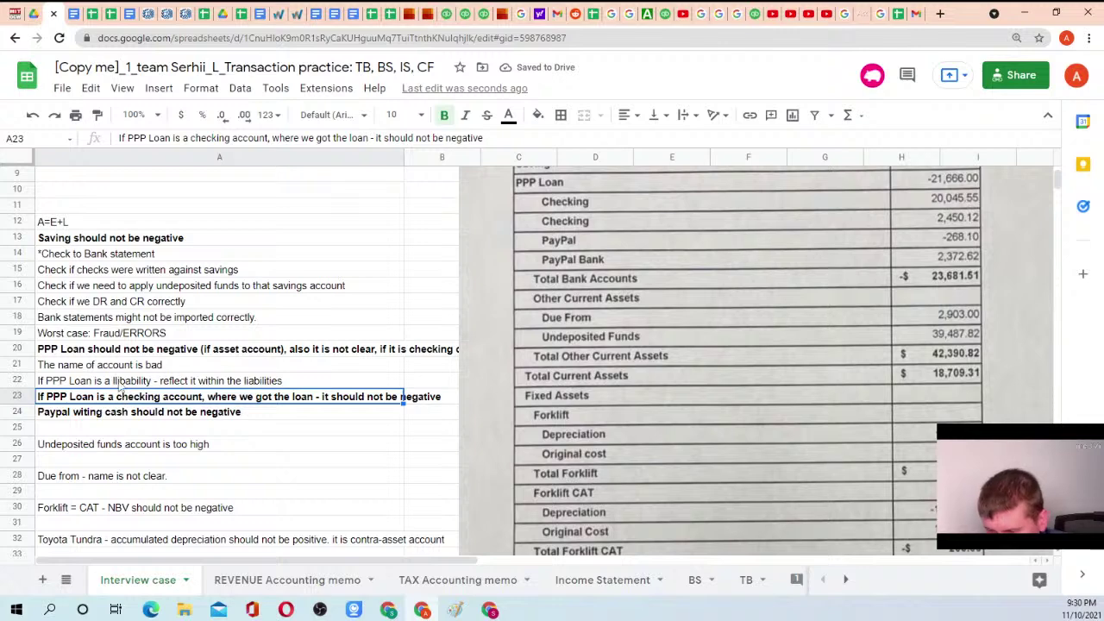
click(119, 385)
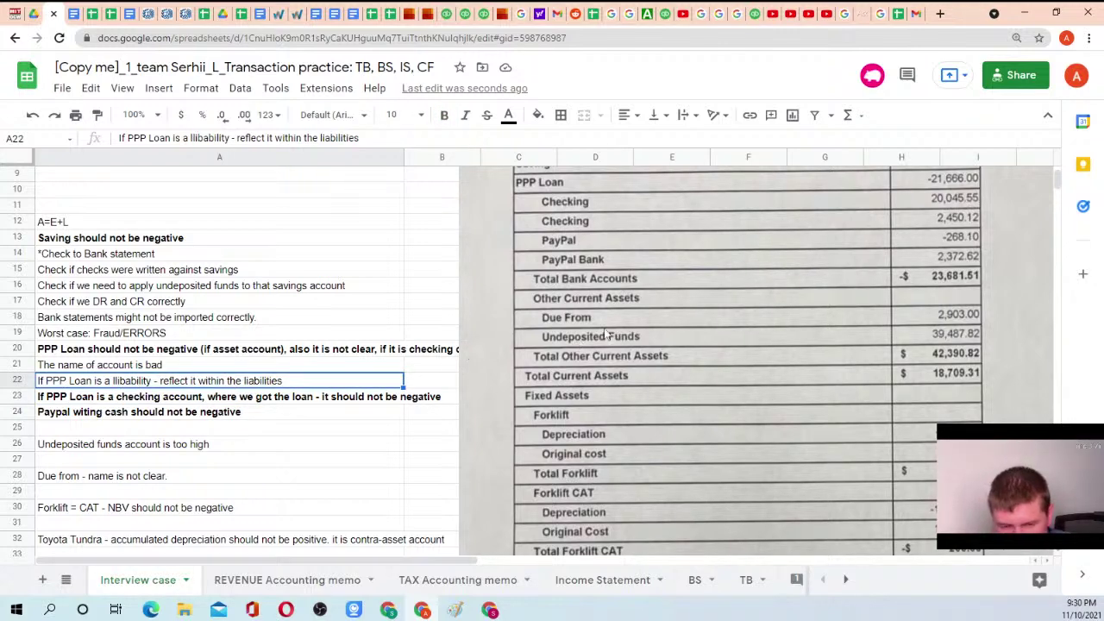
scroll(850, 234, up, 2)
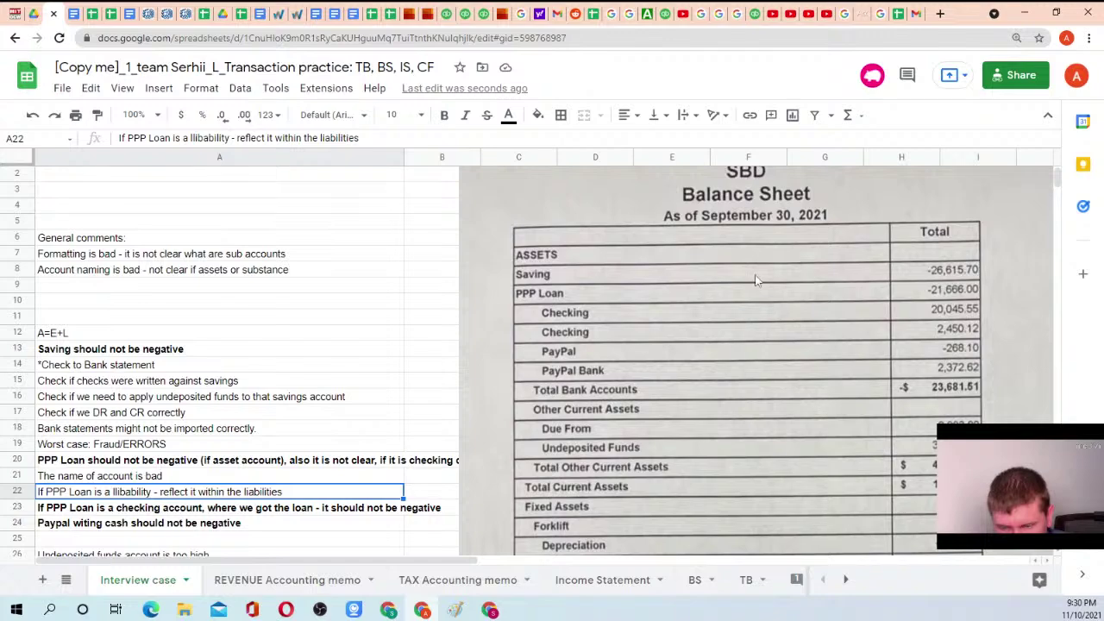
scroll(759, 294, down, 10)
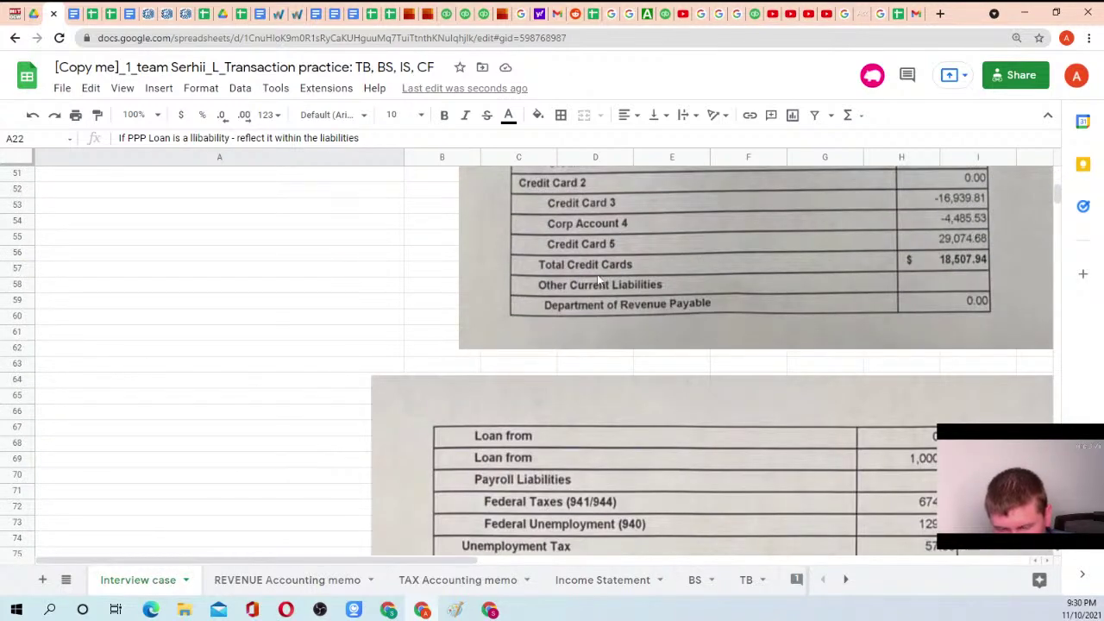
scroll(683, 247, up, 10)
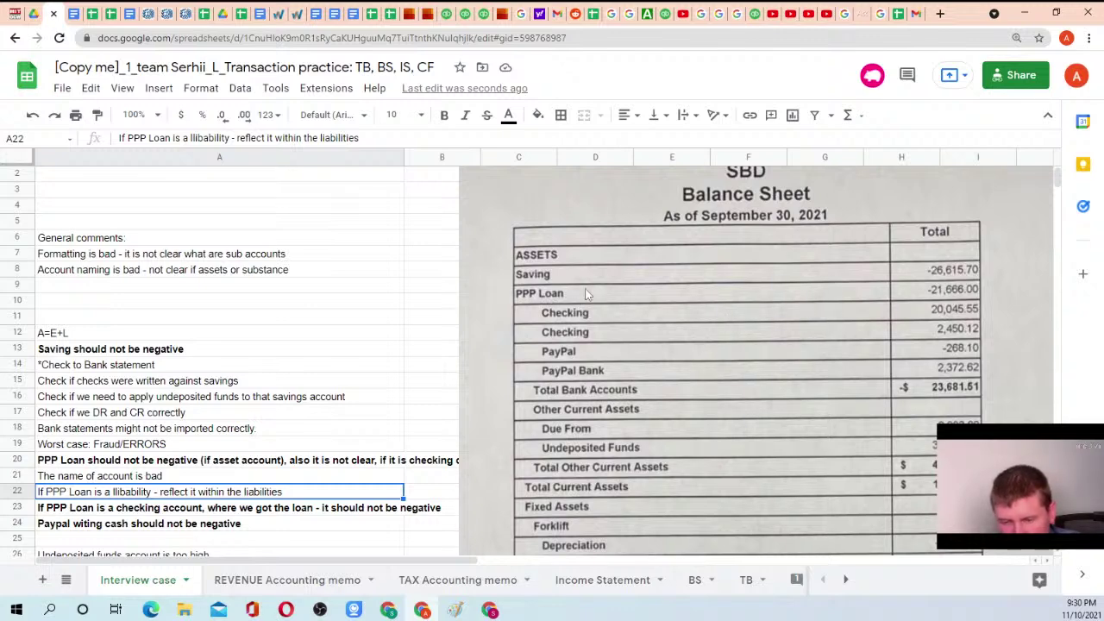
scroll(246, 285, down, 5)
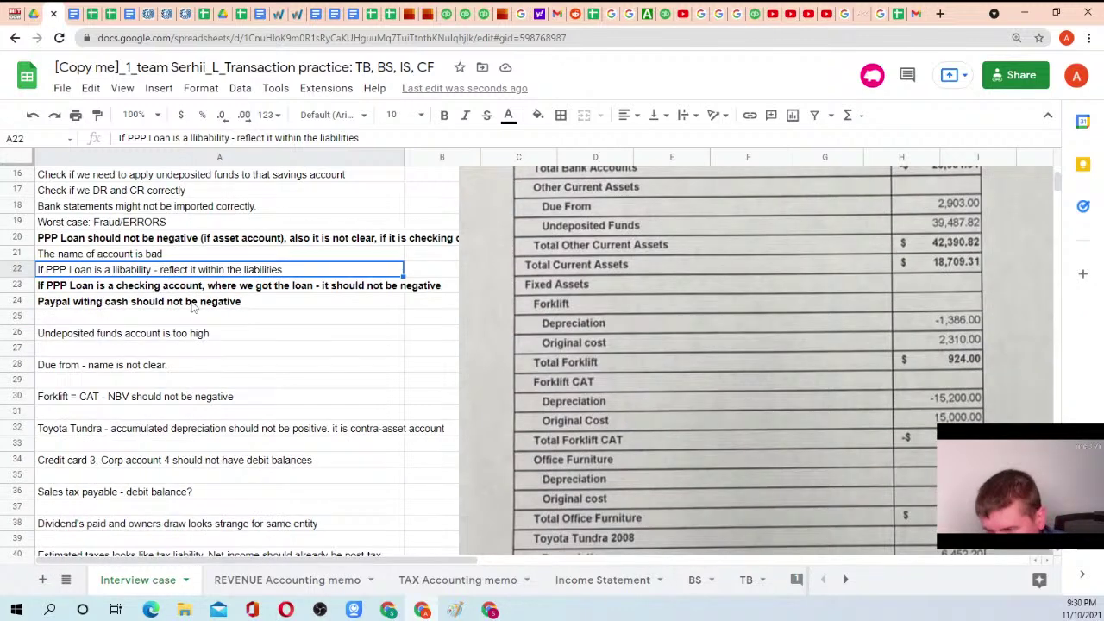
click(117, 289)
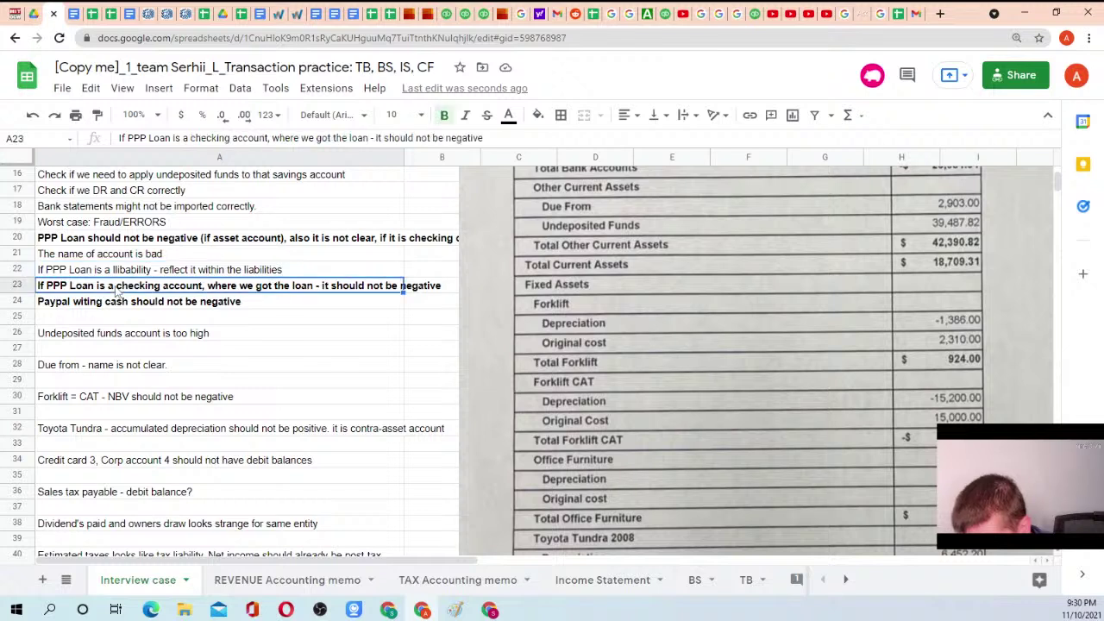
key(ctrl+b)
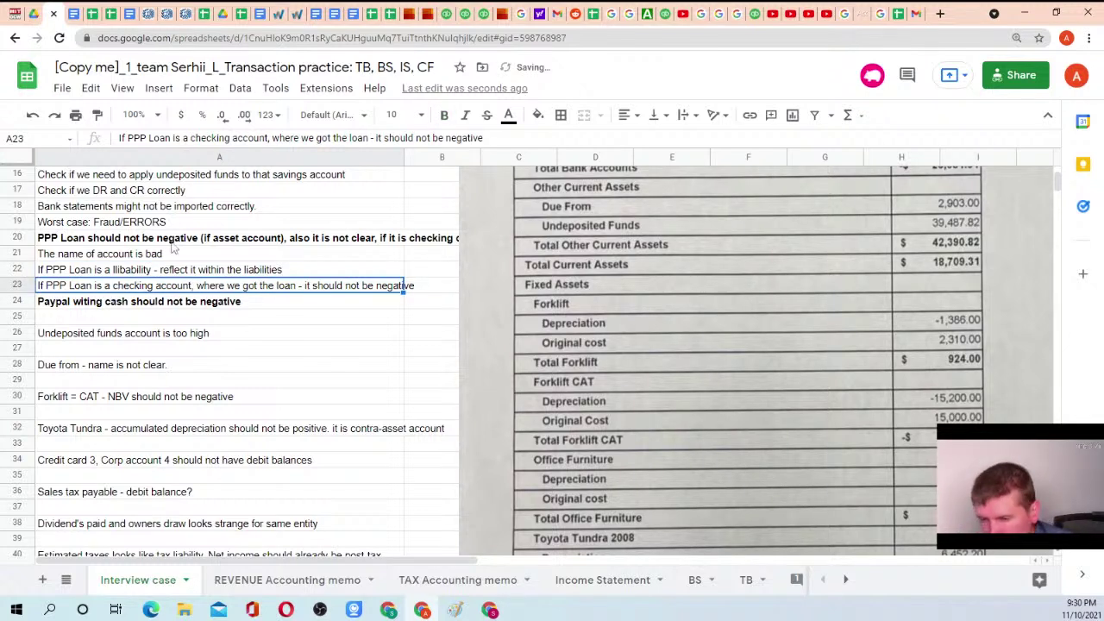
Append " - apply same logic as with savings" to the PPP Loan checking account note in cell A23
click(498, 139)
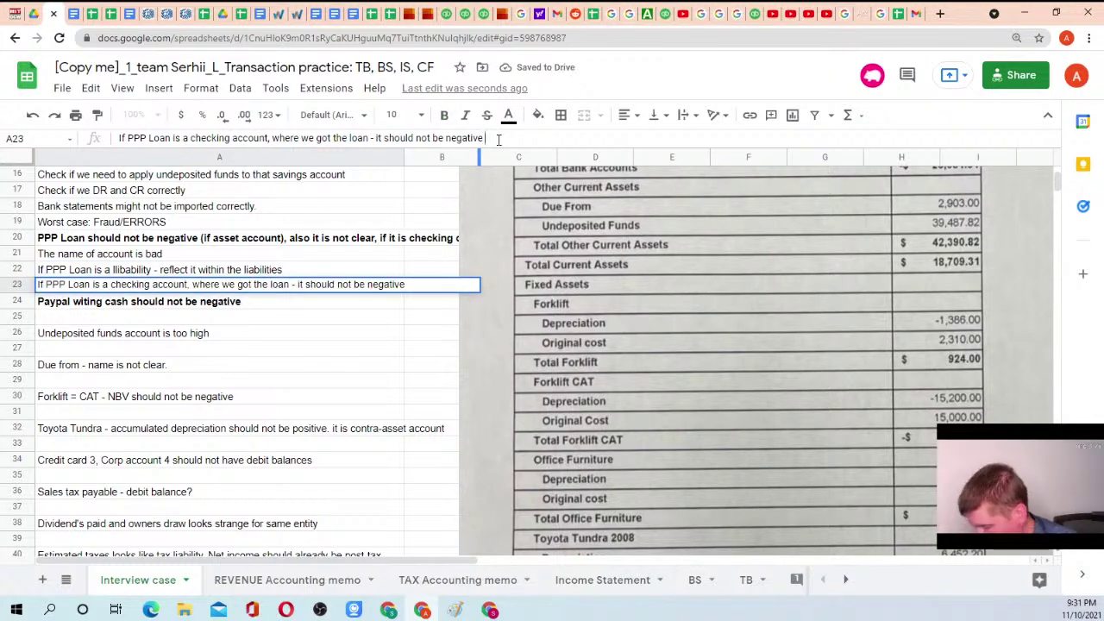
text(ap)
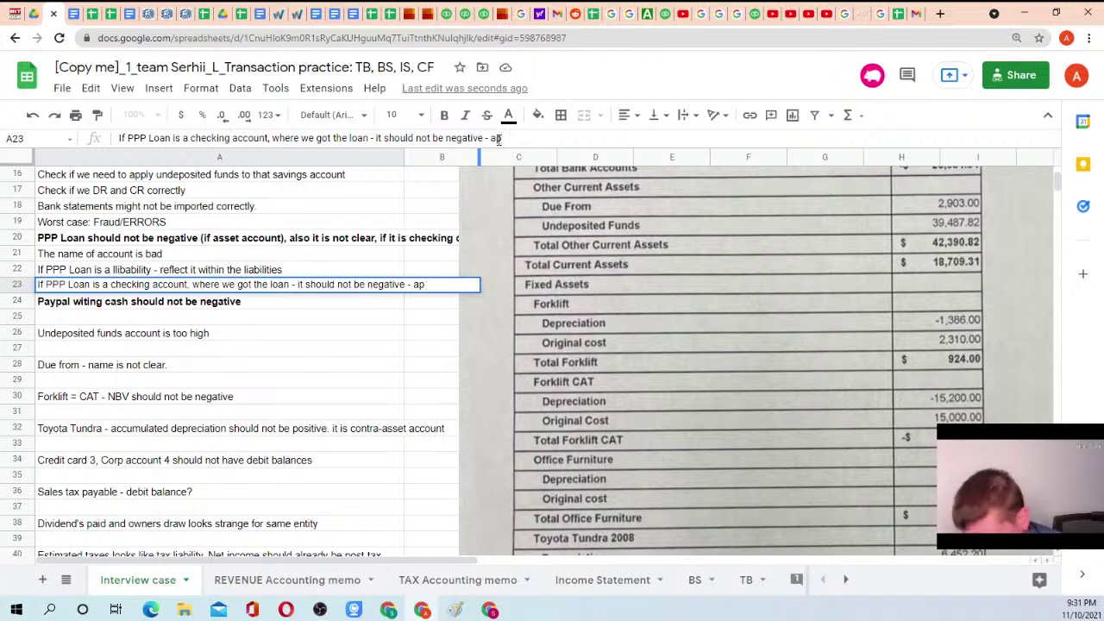
text(ply)
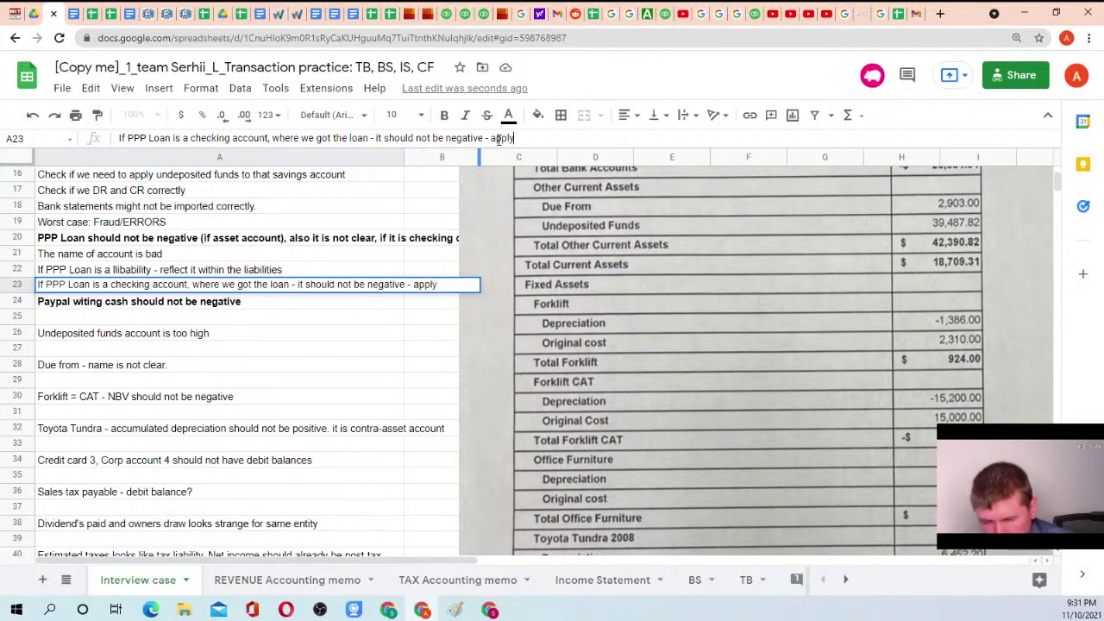
text( same logi)
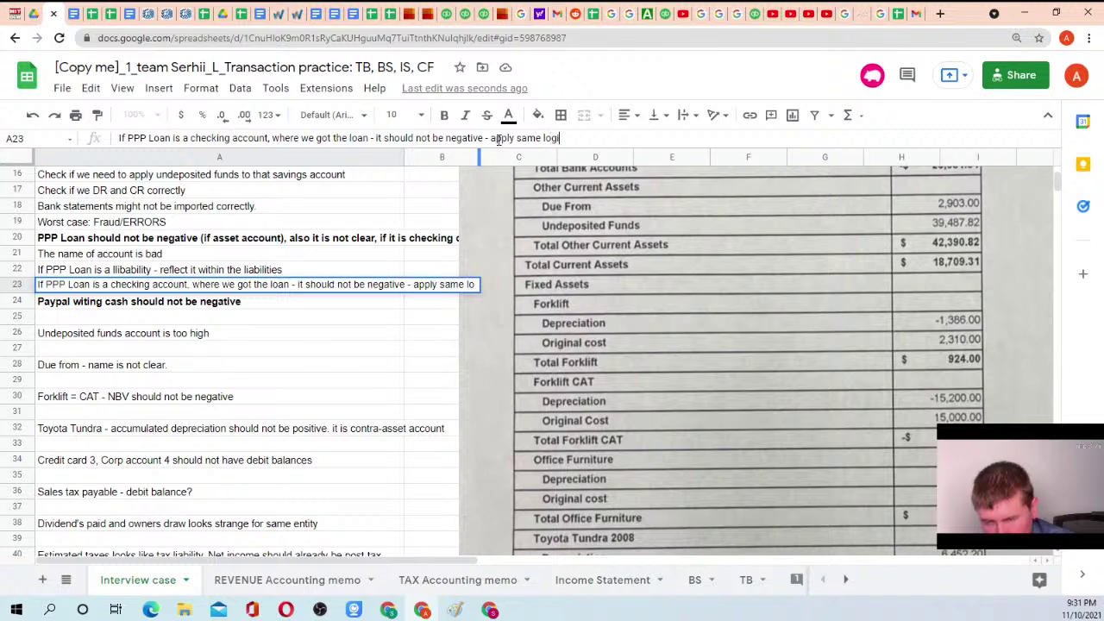
text(c as with savings)
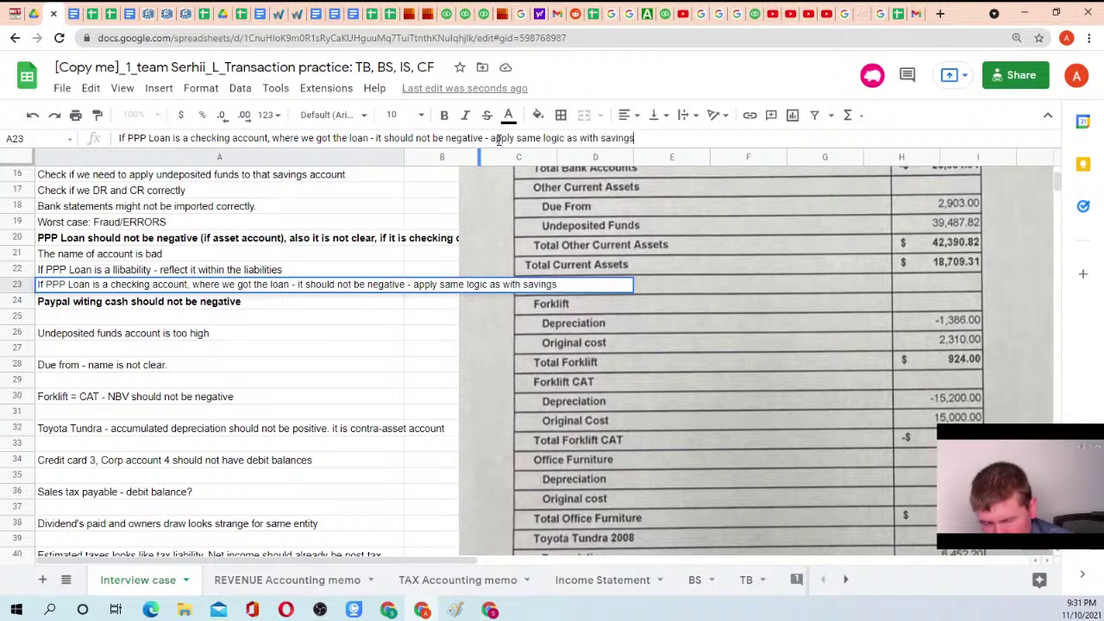
key(Return)
key(Up)
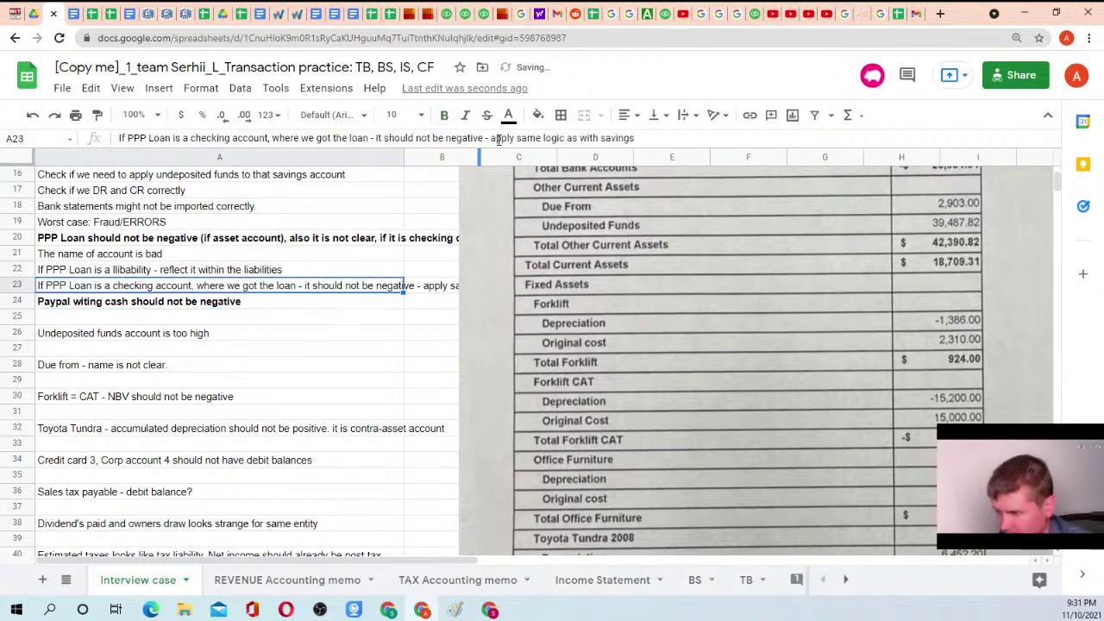
Review the PPP Loan notes in A22 and A23 against the asset accounts on the balance sheet image
click(184, 269)
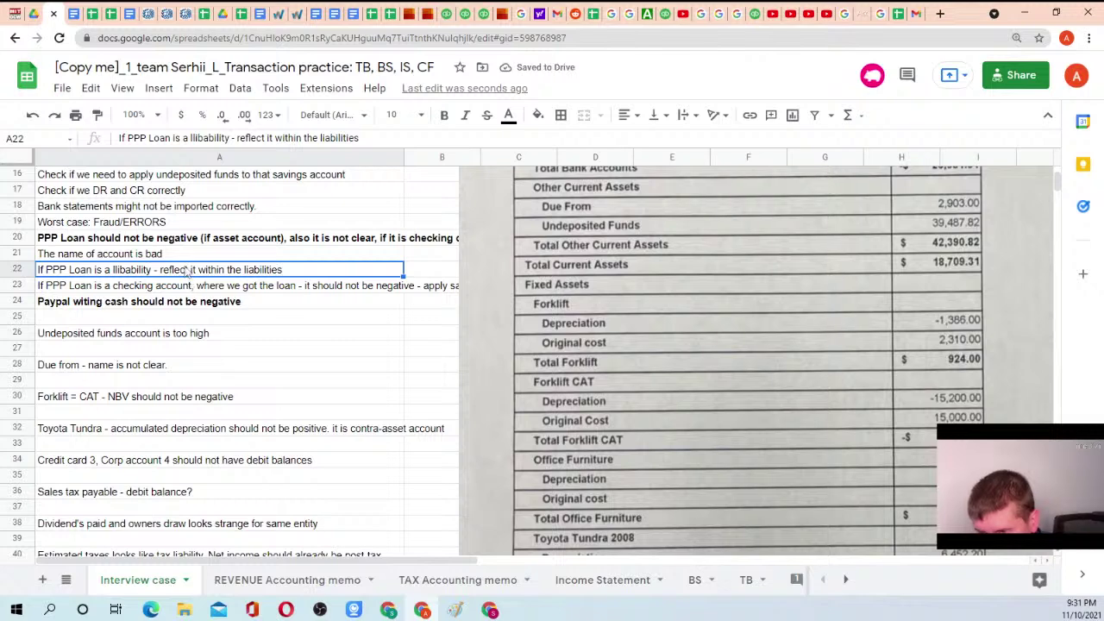
drag(184, 271, 185, 293)
click(184, 290)
scroll(184, 292, up, 5)
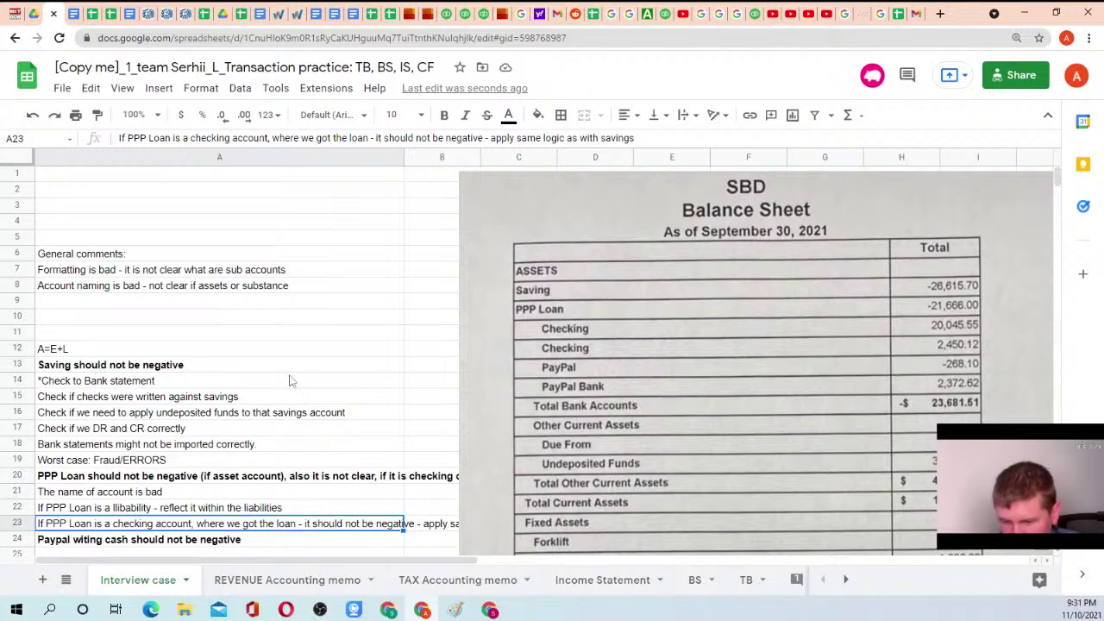
scroll(932, 294, down, 6)
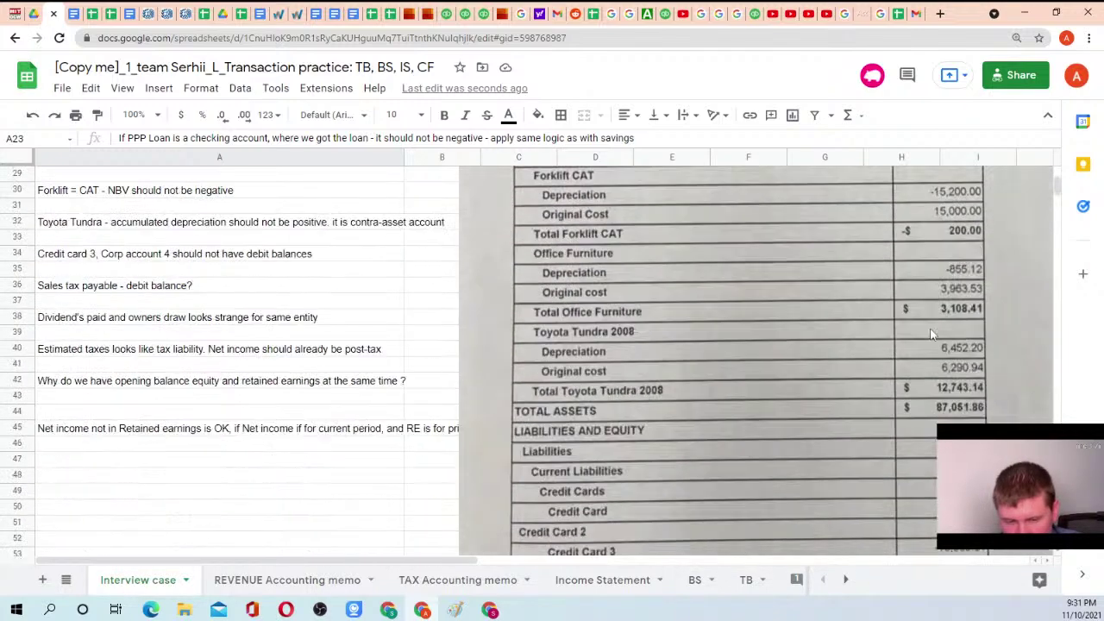
scroll(931, 294, up, 5)
scroll(931, 285, up, 3)
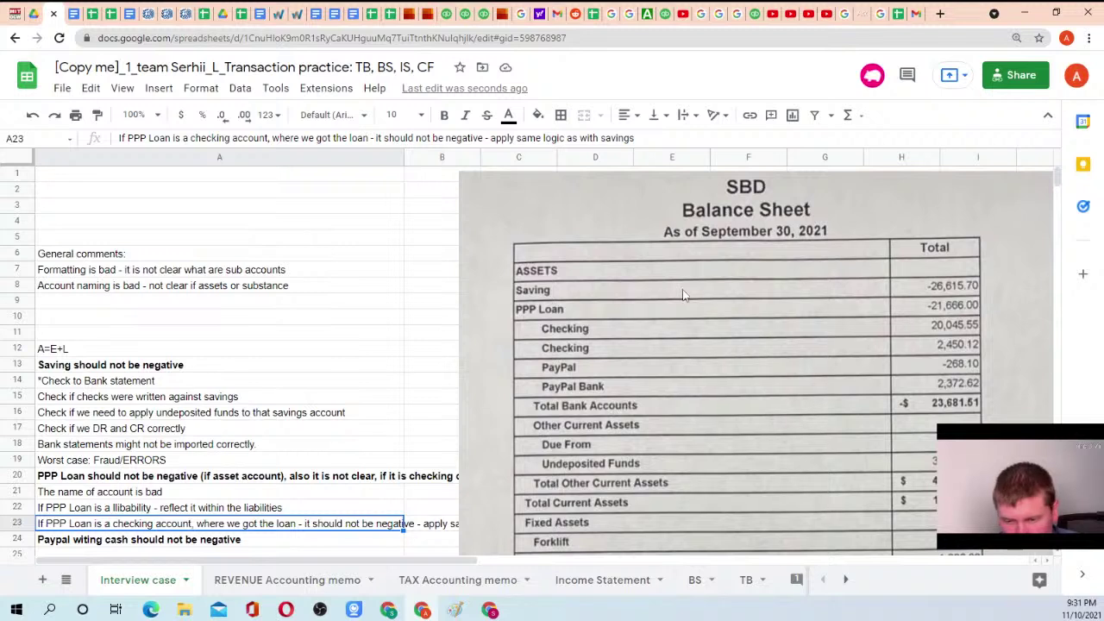
Append "BANK RECONCILIATION", in quotation marks, to the "*Check to Bank statement" note in cell A14
click(88, 383)
click(244, 141)
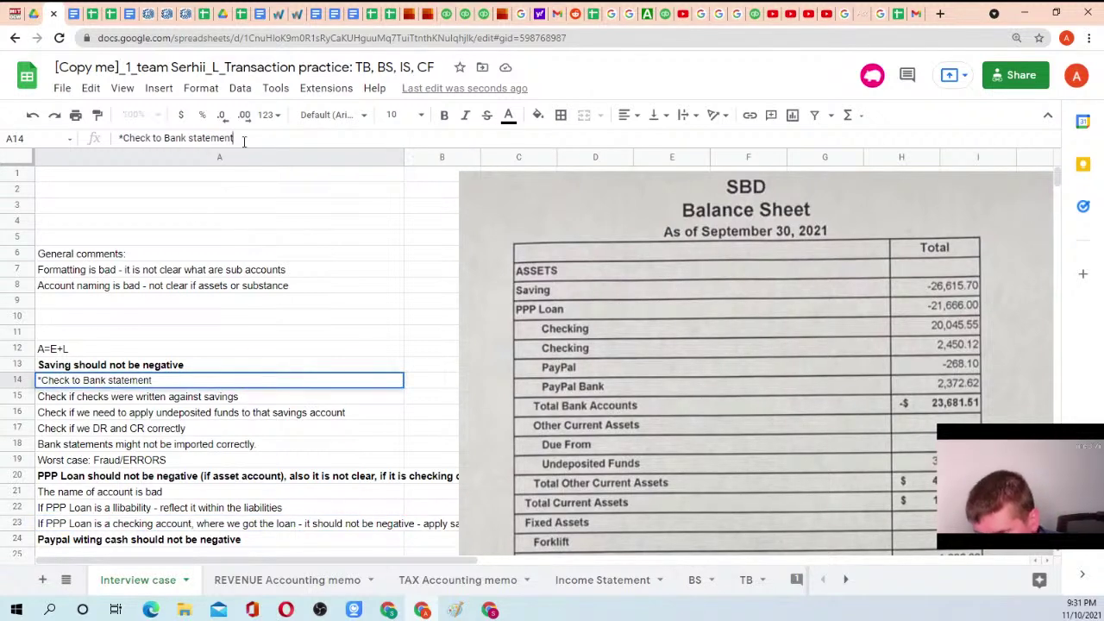
text("BANK)
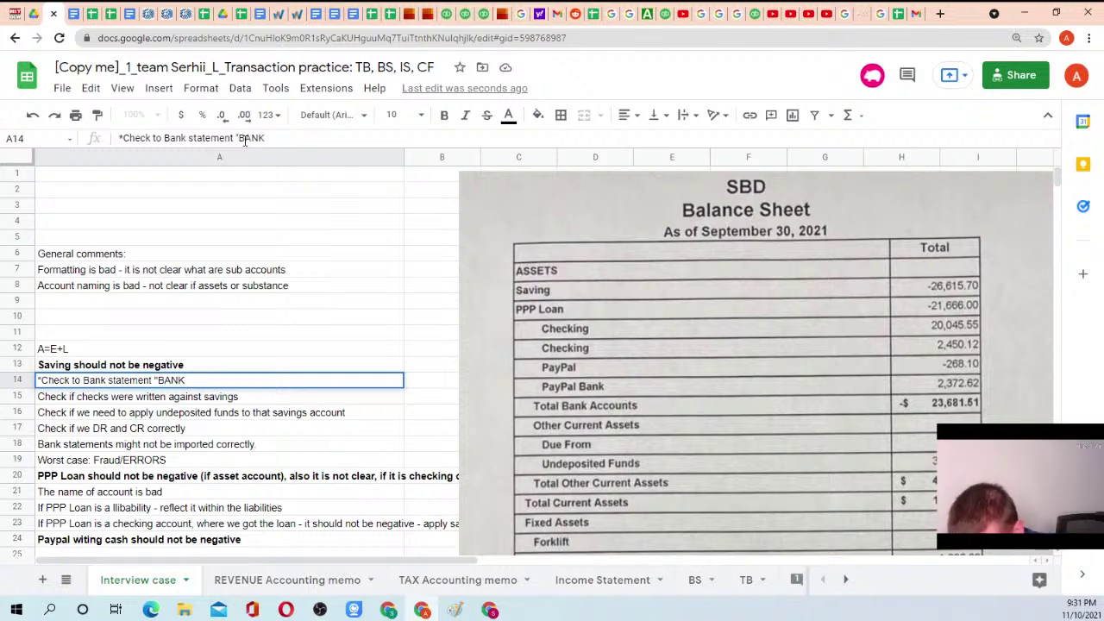
text( RECONCIL)
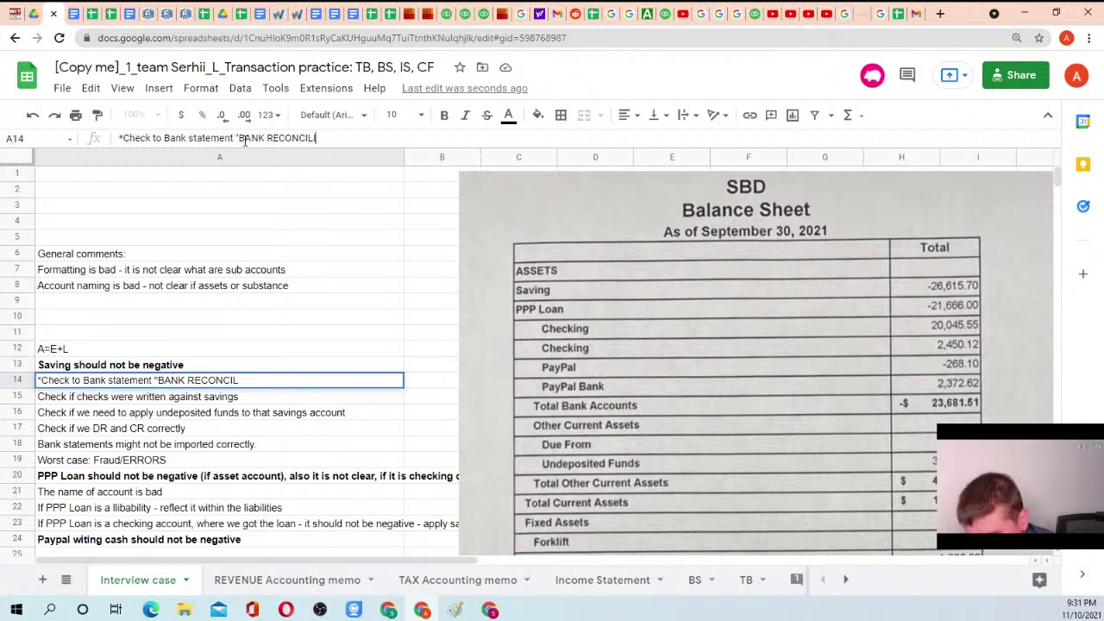
text(IATION)
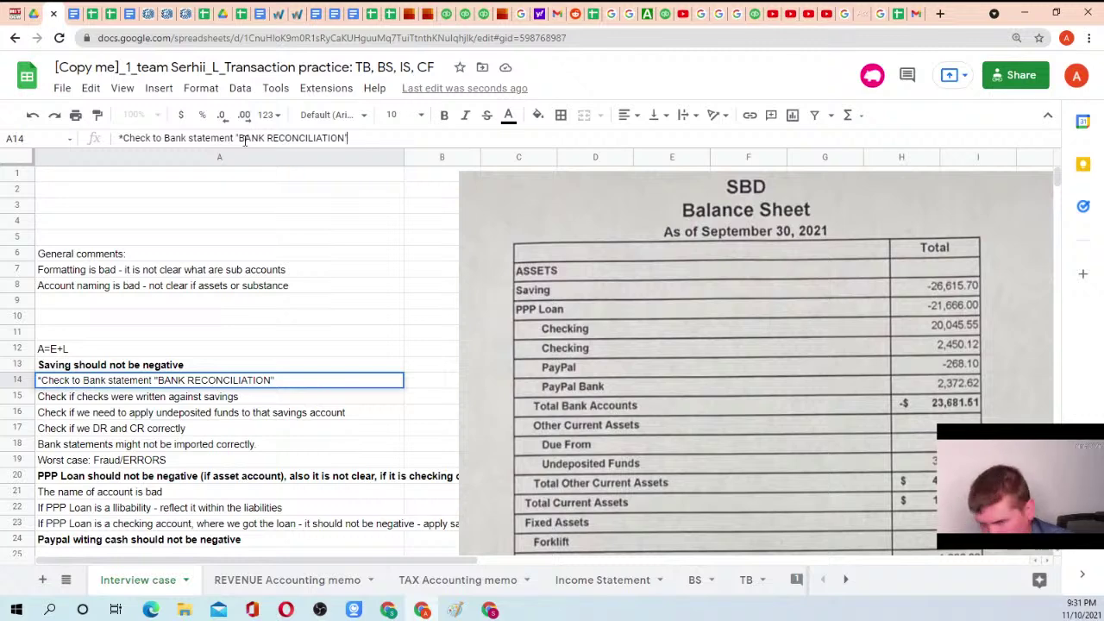
text(")
key(Return)
key(Up)
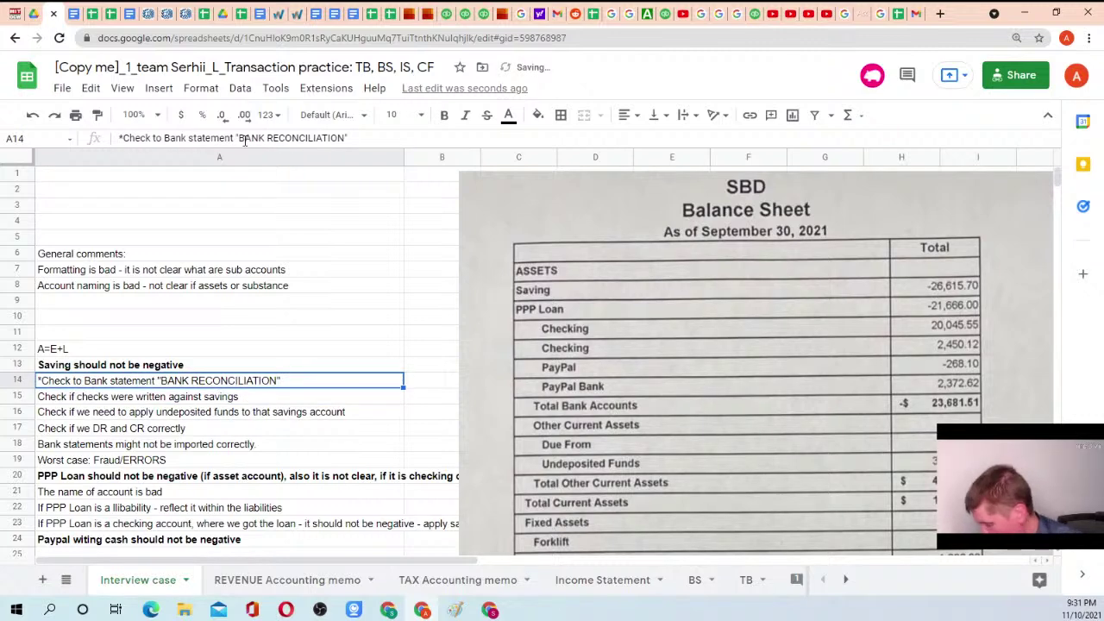
Make the bank statement check note in cell A14 bold and colour its text red
key(ctrl+b)
right_click(233, 260)
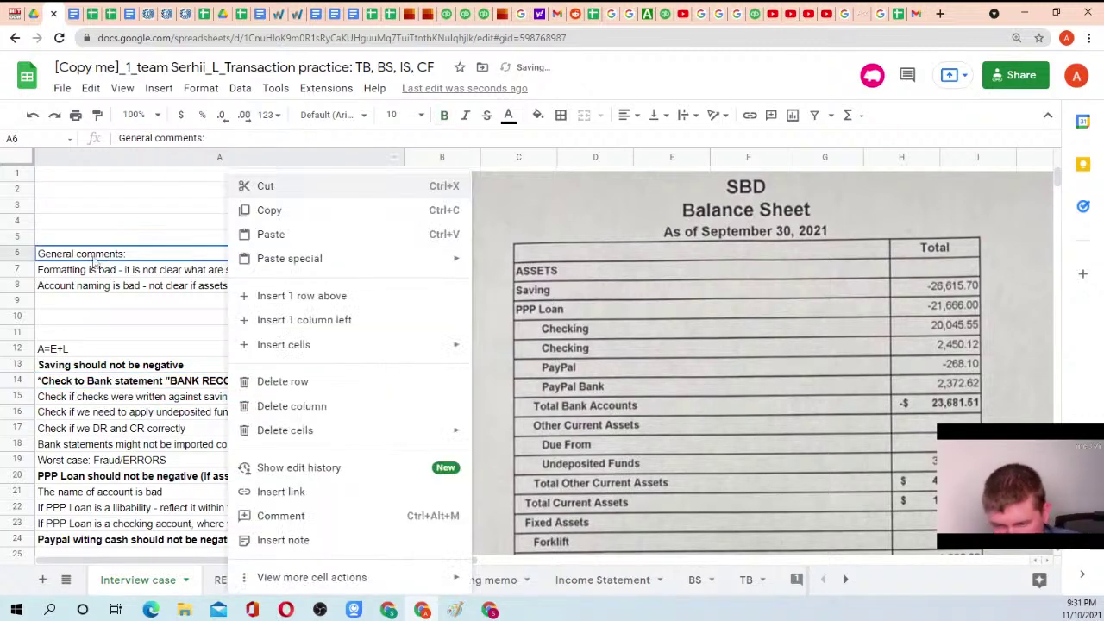
click(121, 350)
click(144, 385)
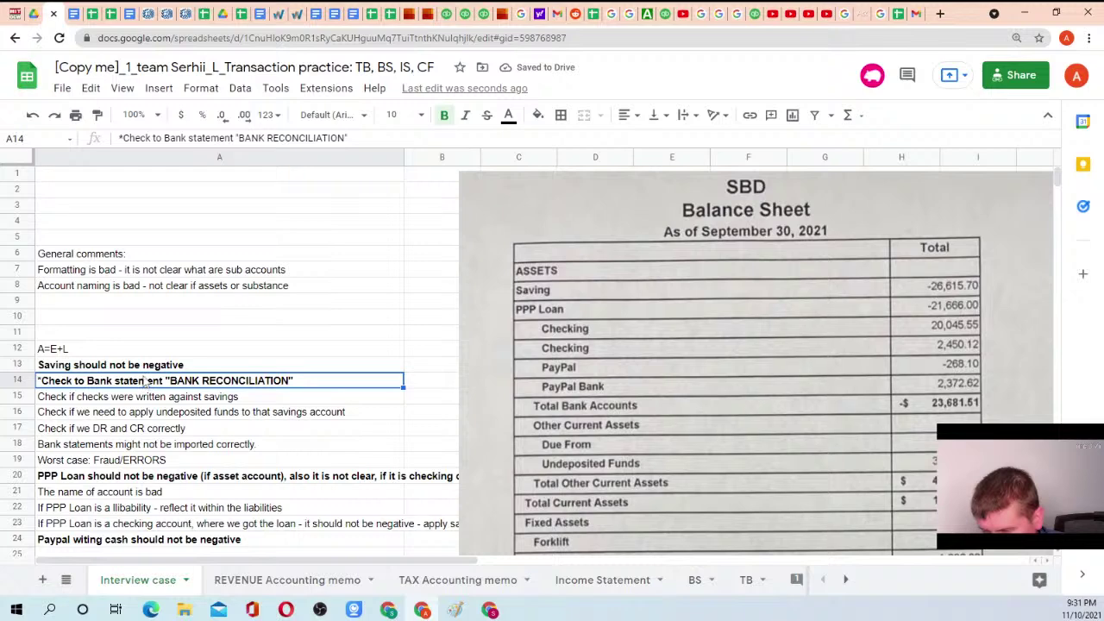
click(509, 115)
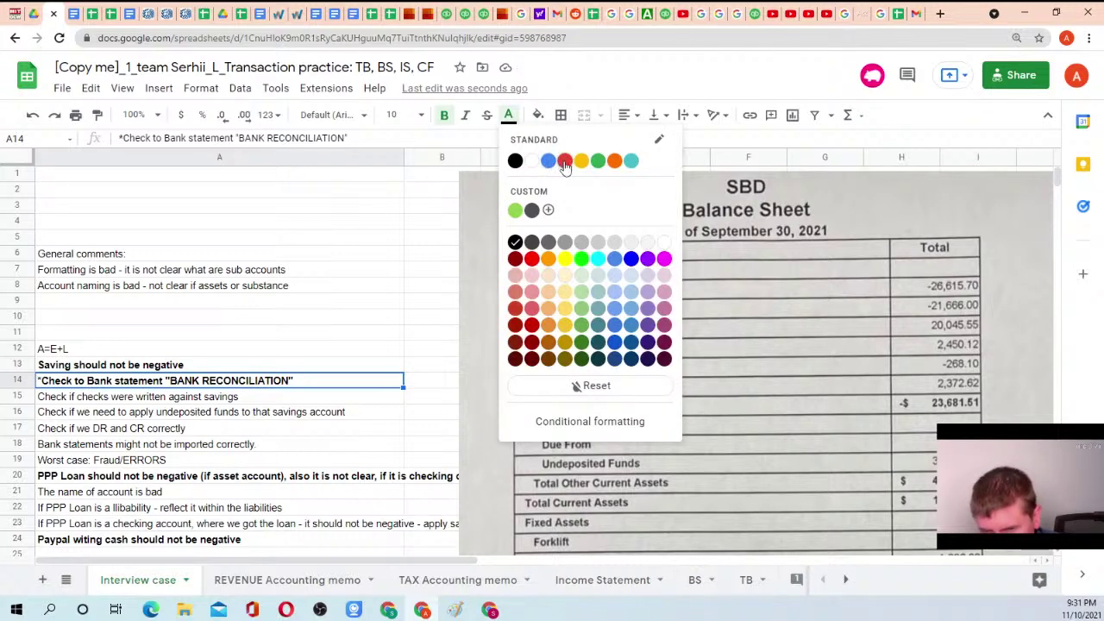
click(565, 163)
Correct the misspelled word "witing" to "within" in the Paypal cash note in cell A24
scroll(173, 337, down, 2)
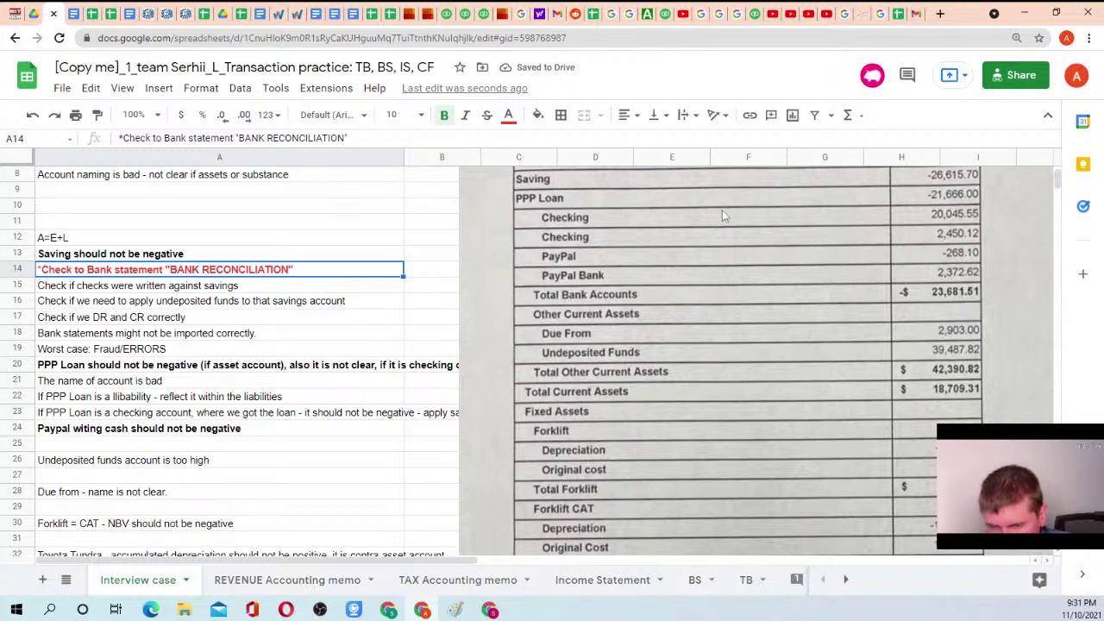
scroll(888, 272, up, 1)
scroll(919, 265, down, 3)
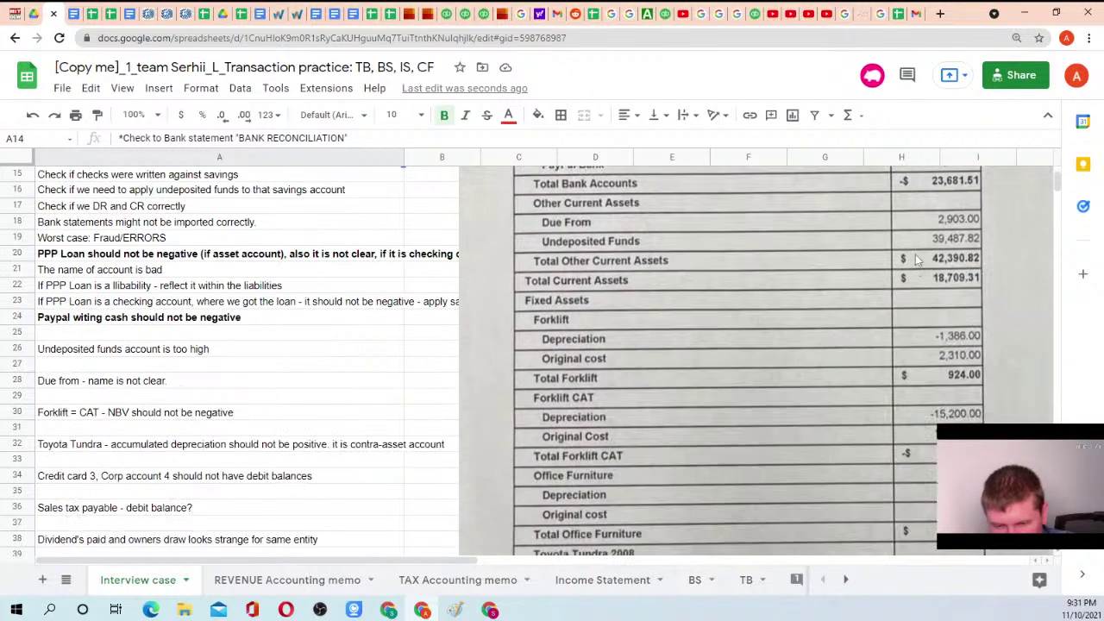
scroll(919, 265, up, 5)
scroll(113, 384, down, 4)
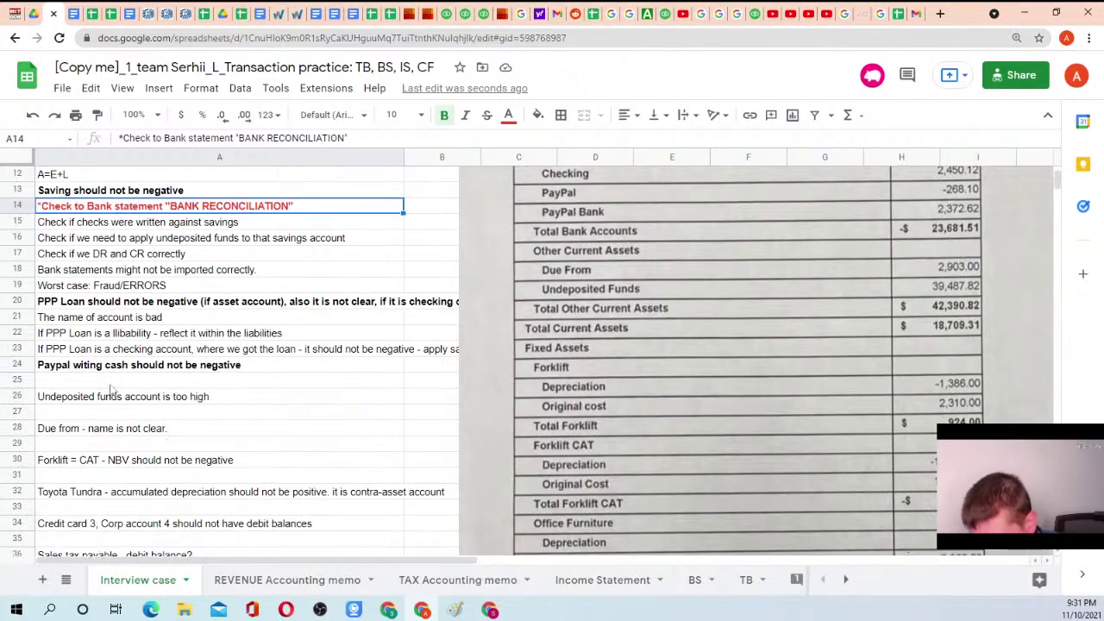
click(109, 307)
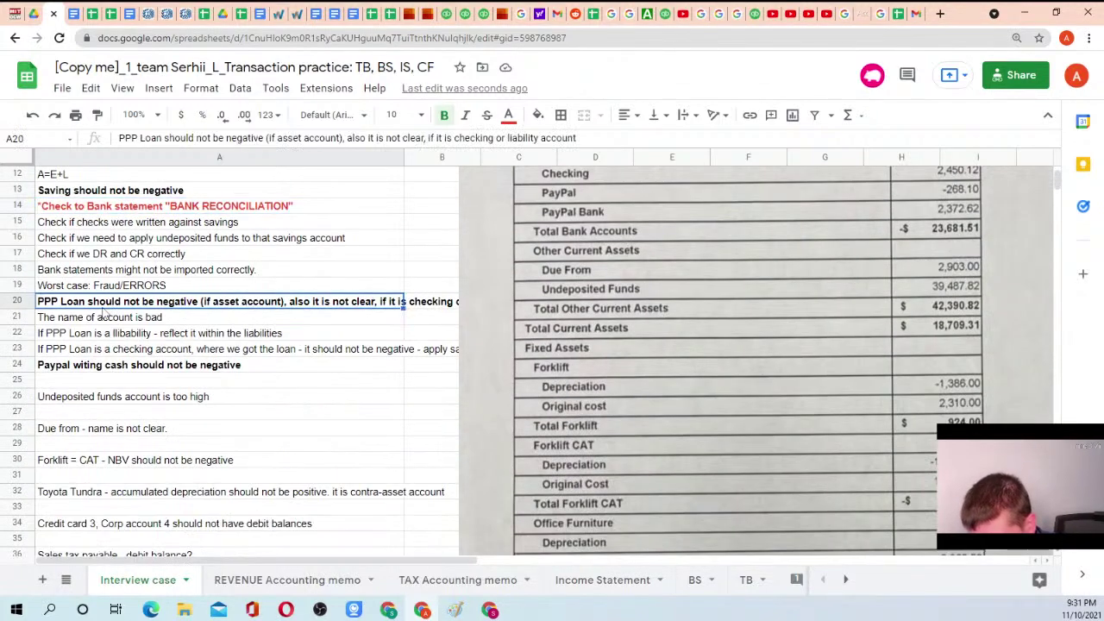
click(136, 369)
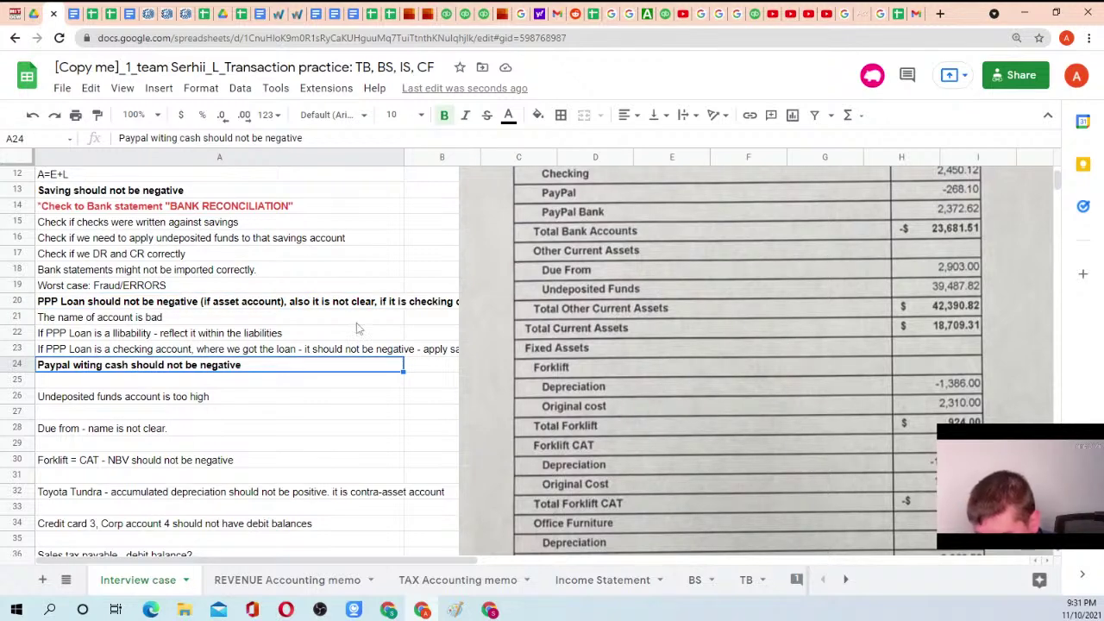
scroll(455, 302, up, 2)
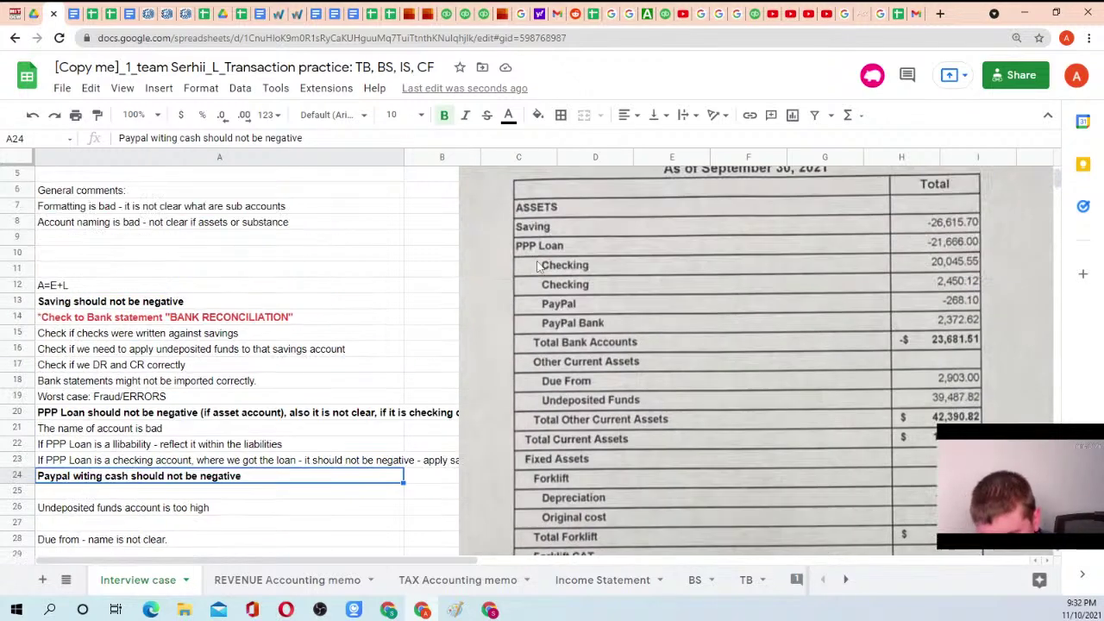
scroll(532, 288, down, 2)
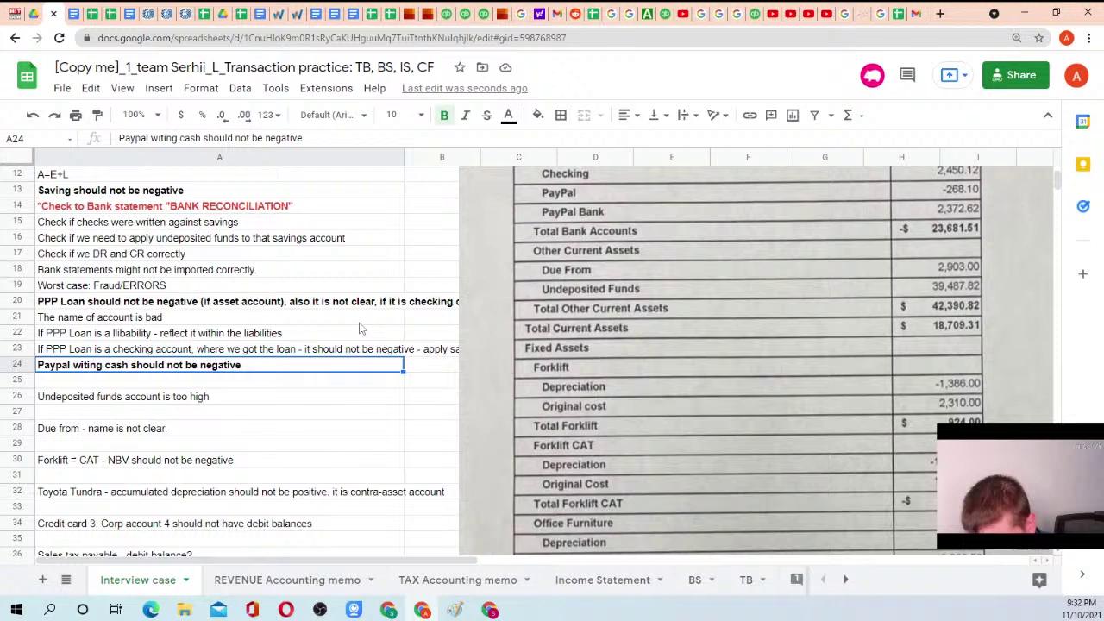
double_click(95, 364)
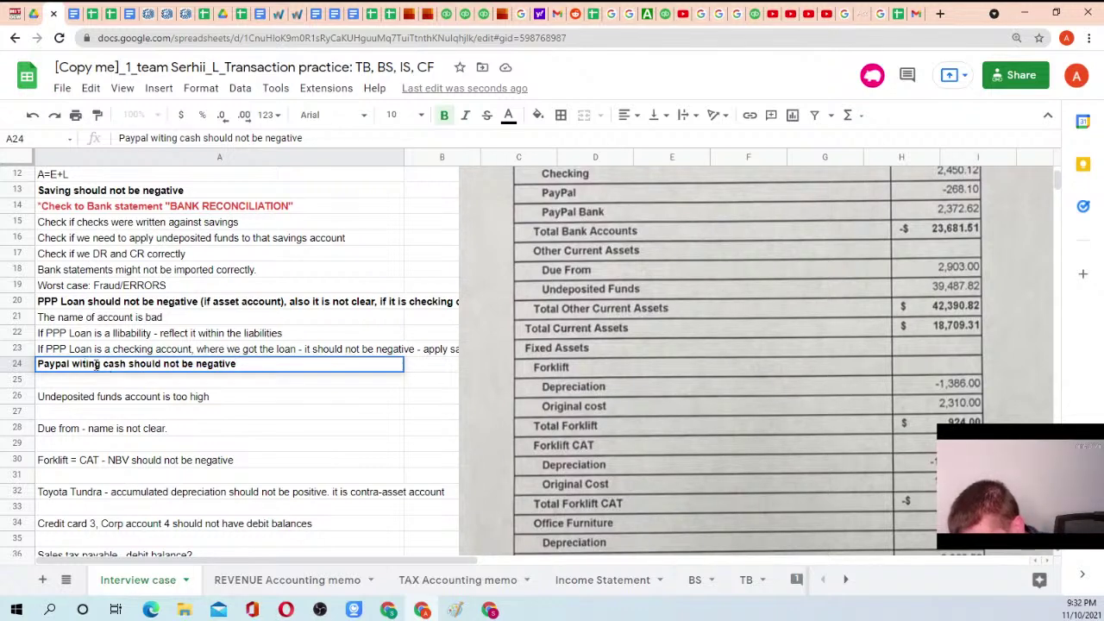
double_click(96, 364)
text(within)
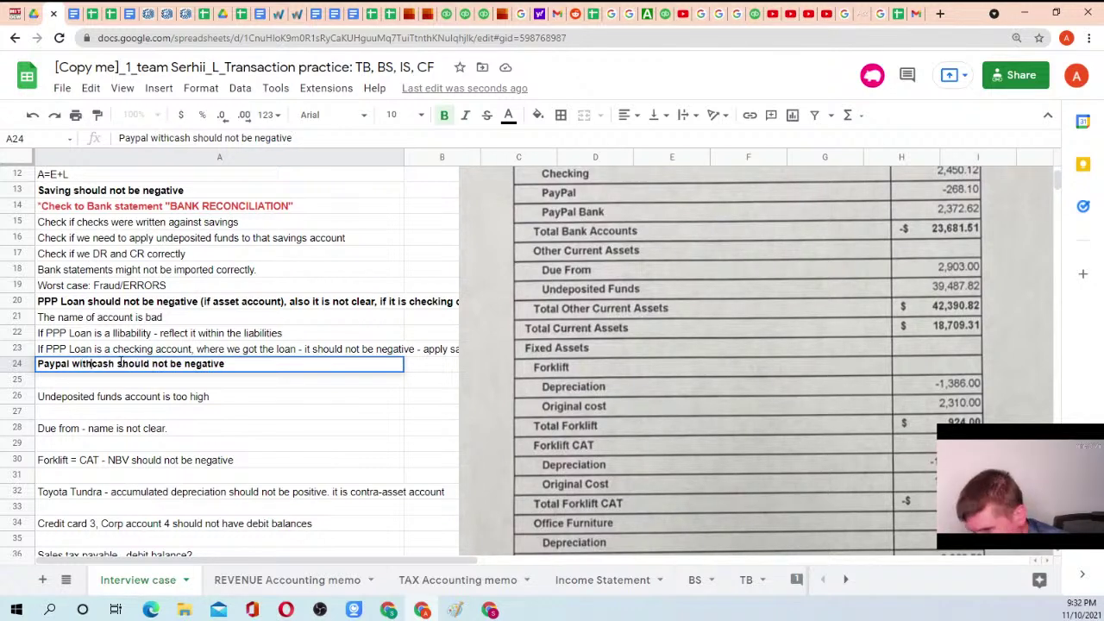
key(Return)
click(119, 366)
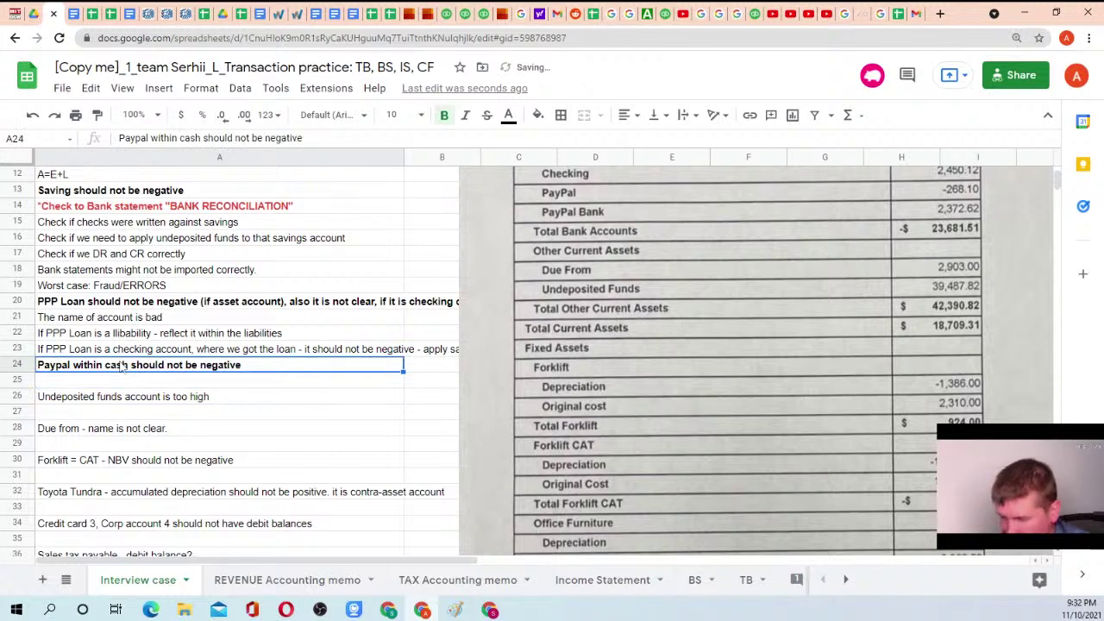
Enter "Same logic, as with savings" in cell A25 under the Paypal note
click(111, 386)
text(SD)
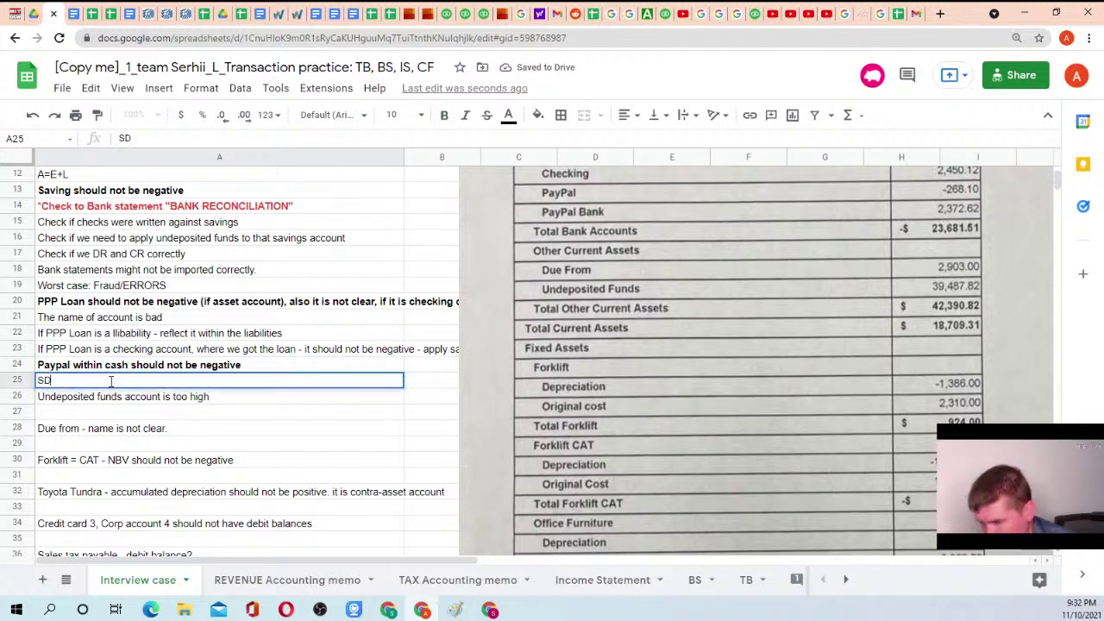
text(a)
key(BackSpace)
key(BackSpace)
text(ame)
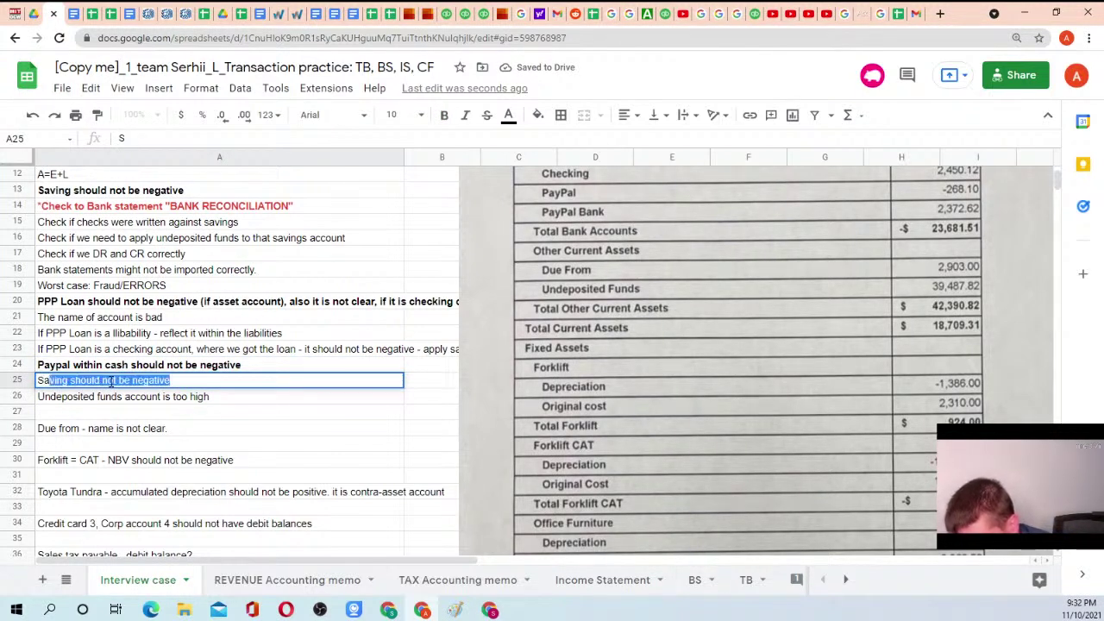
text( logic)
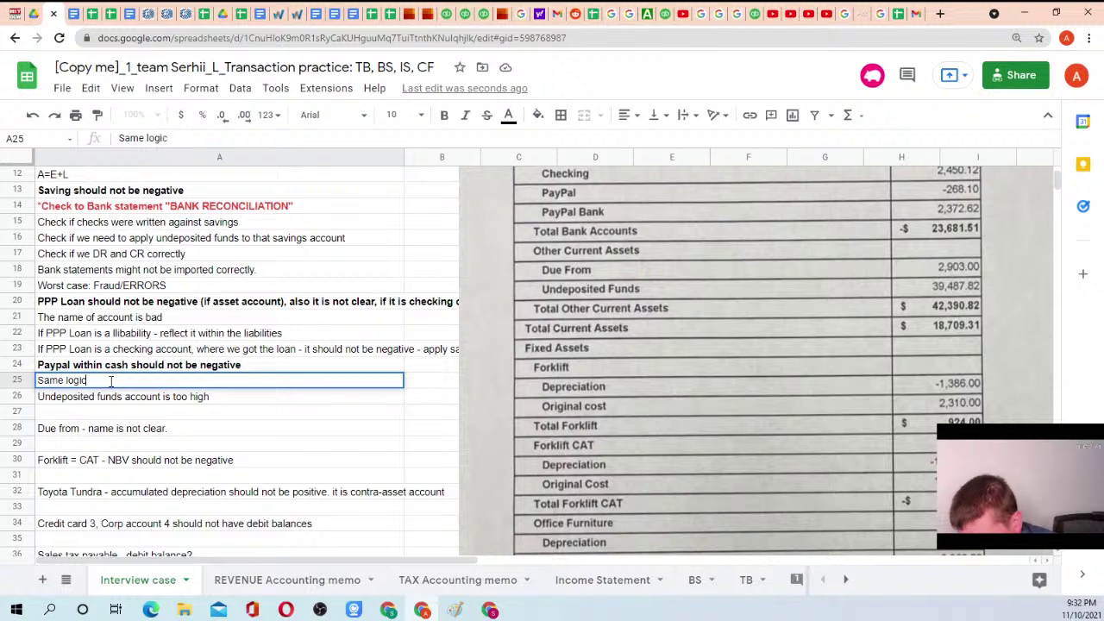
text(, as with savi)
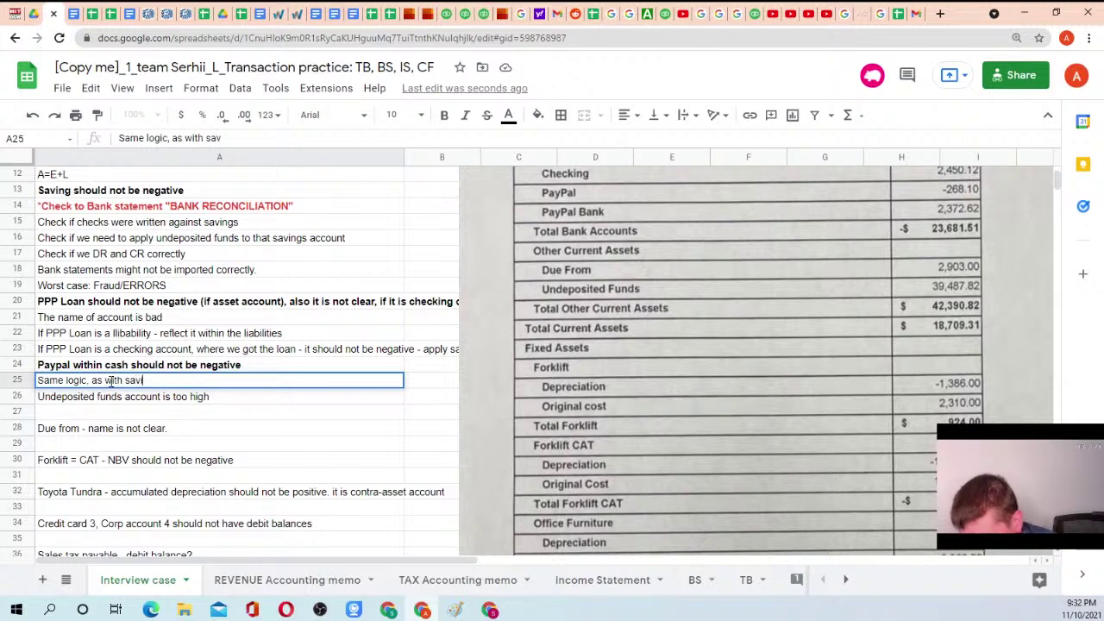
text(ngs)
key(Return)
click(111, 386)
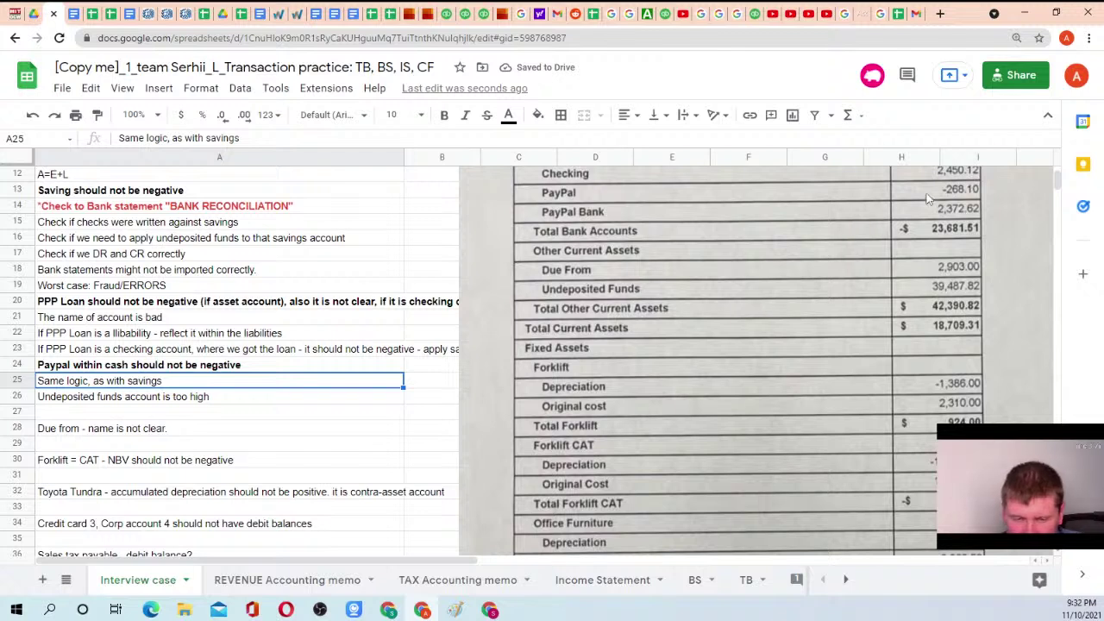
Append " - where is all that cash?" to the undeposited funds note in cell A26 and make the note bold
scroll(910, 240, up, 1)
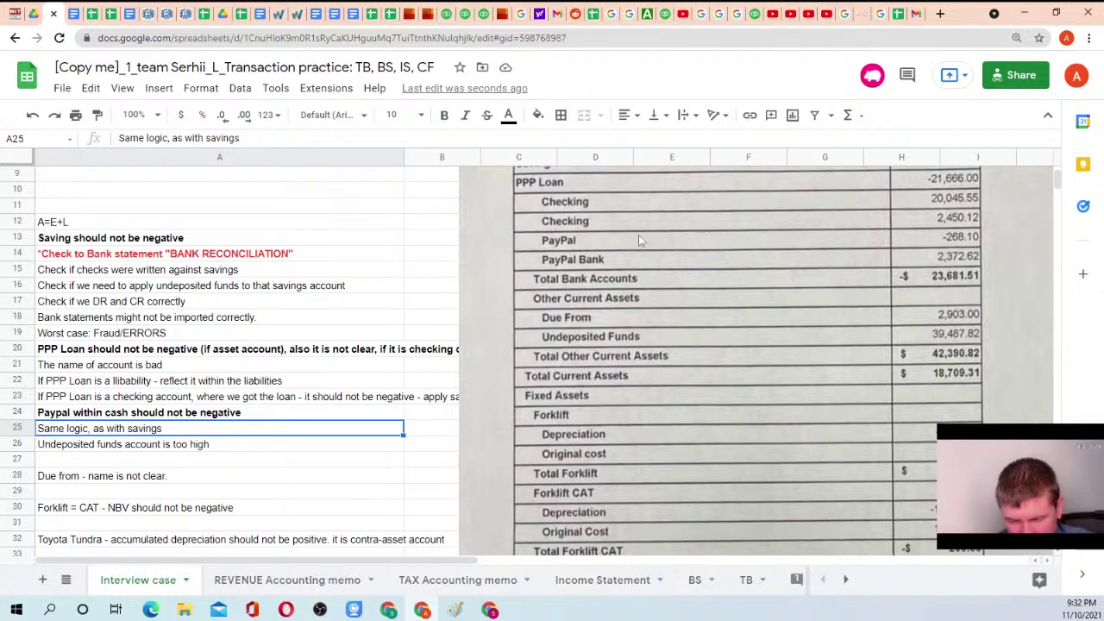
scroll(596, 259, down, 1)
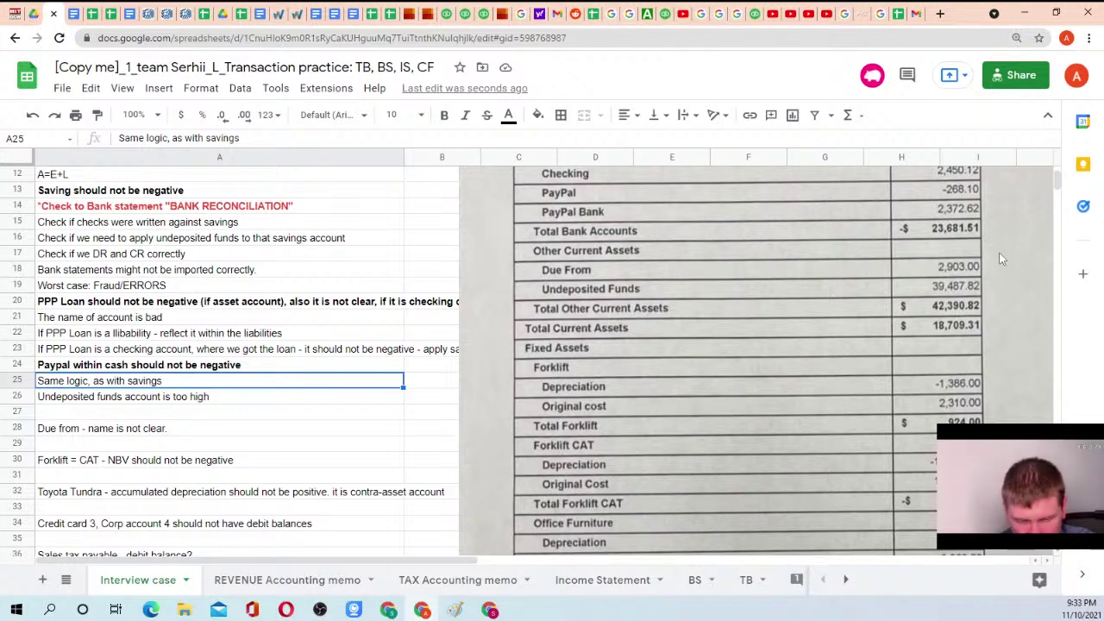
scroll(569, 285, down, 1)
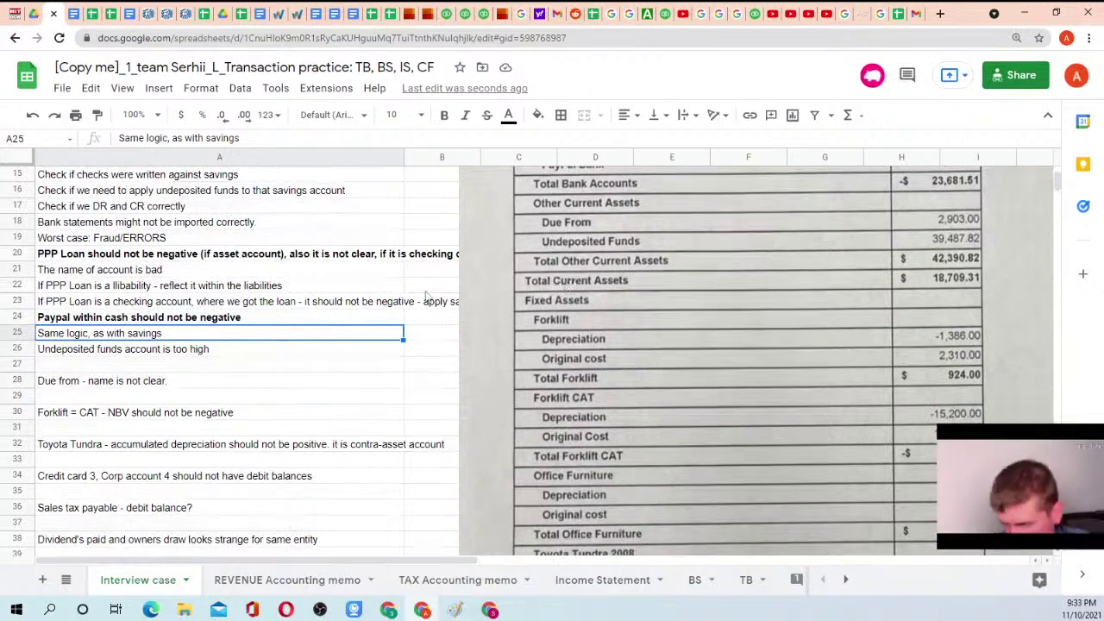
click(109, 352)
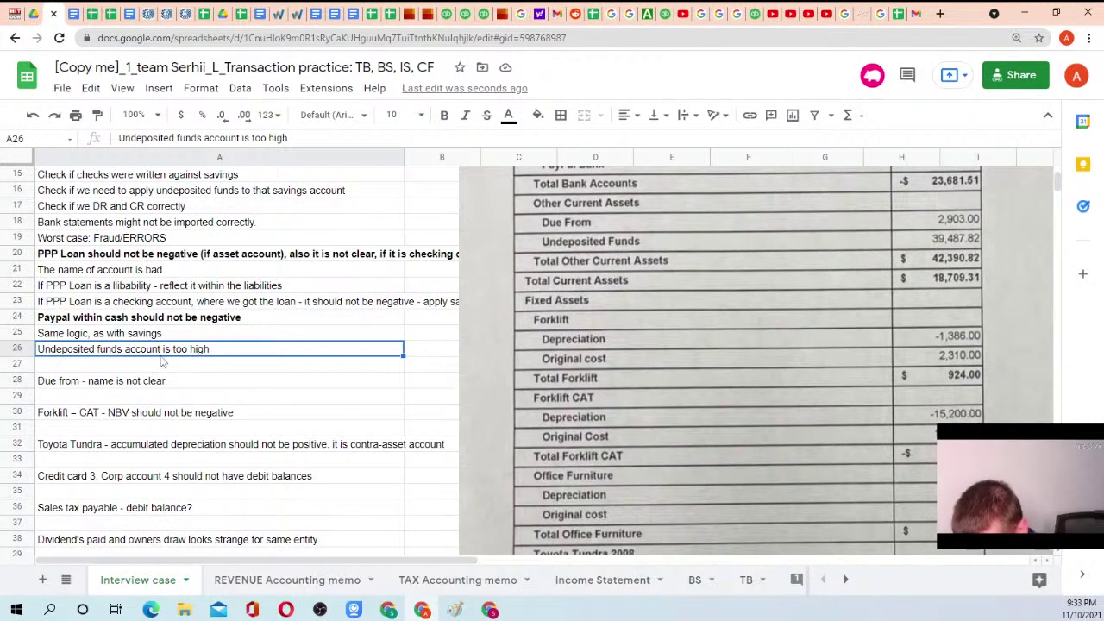
click(314, 138)
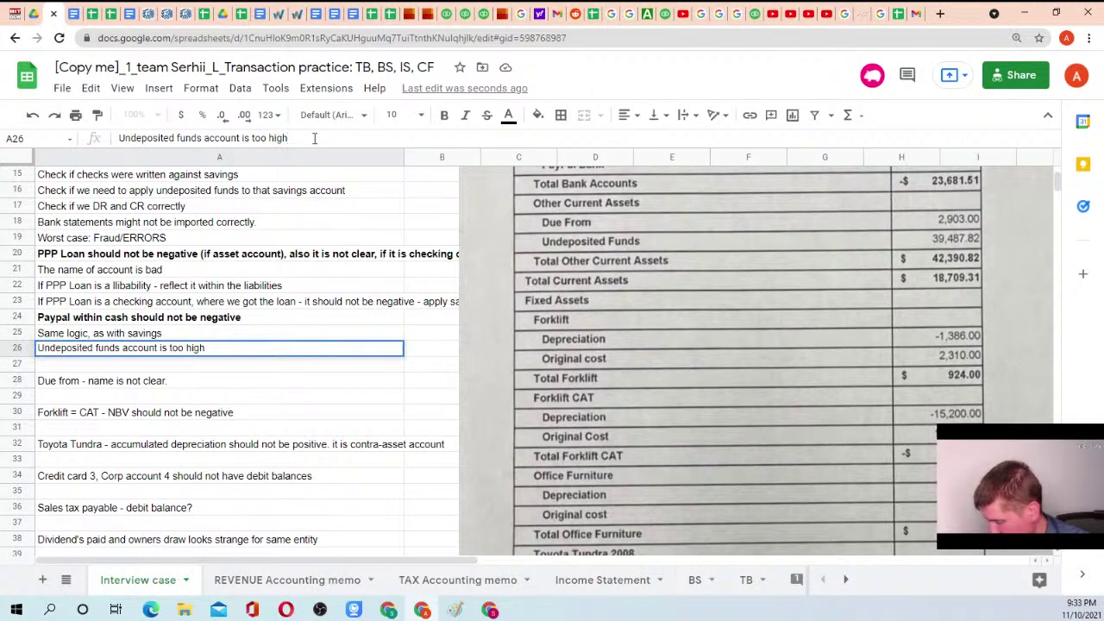
text(- wher)
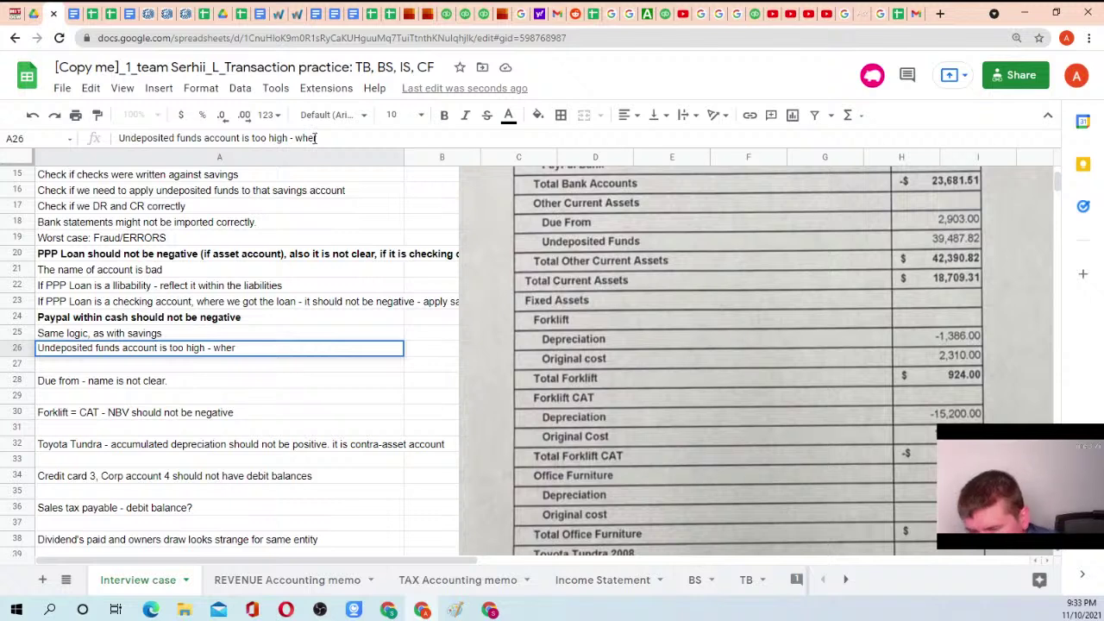
text(e)
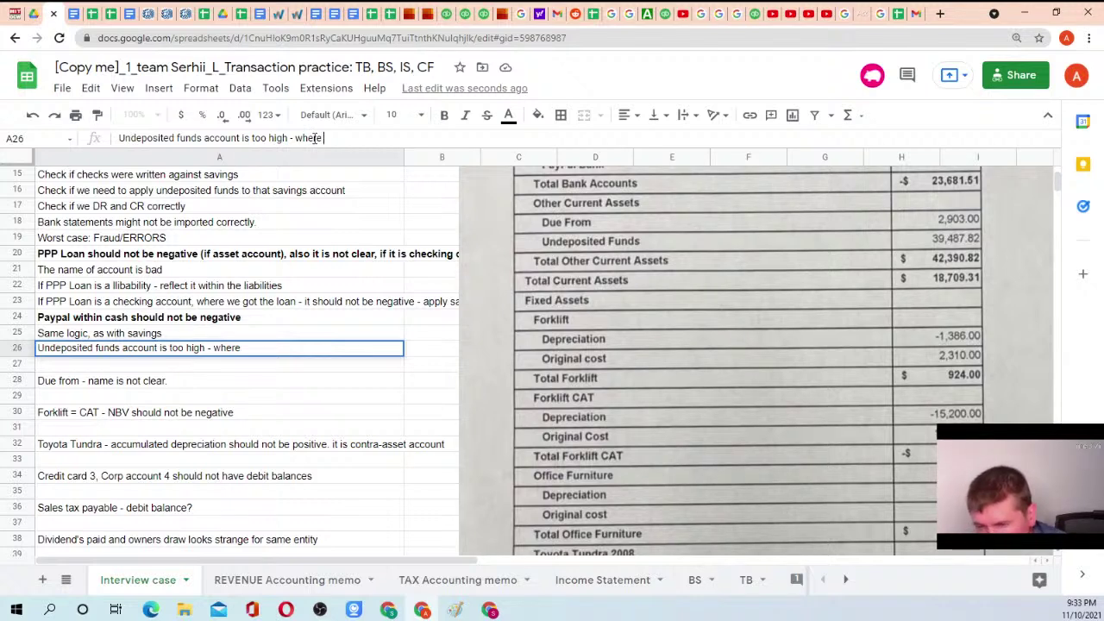
text( is all that cash?)
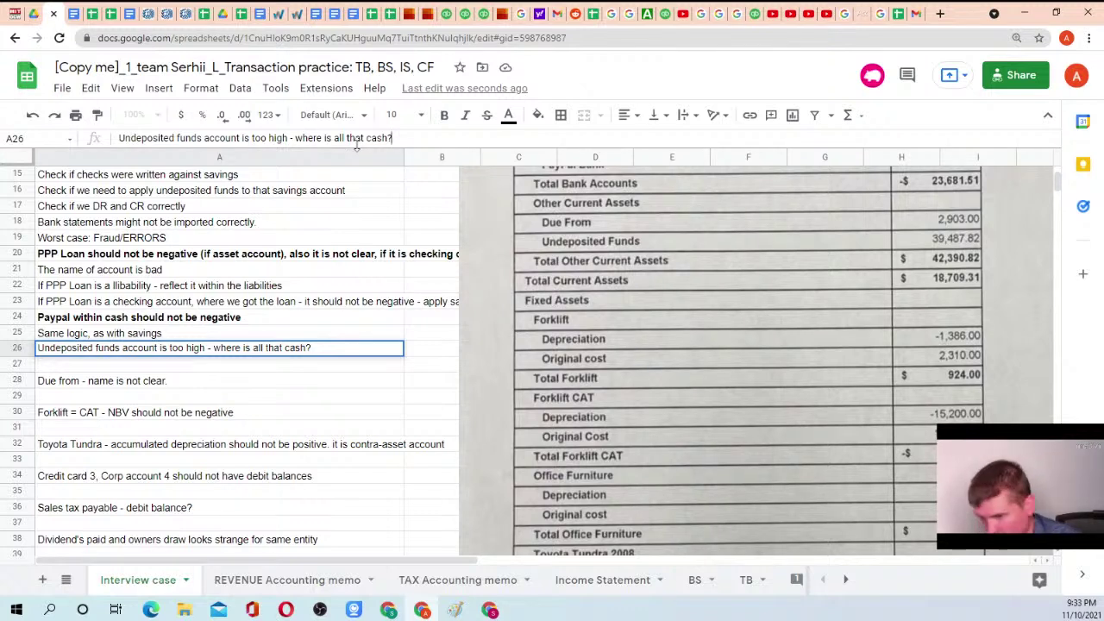
key(Return)
key(Up)
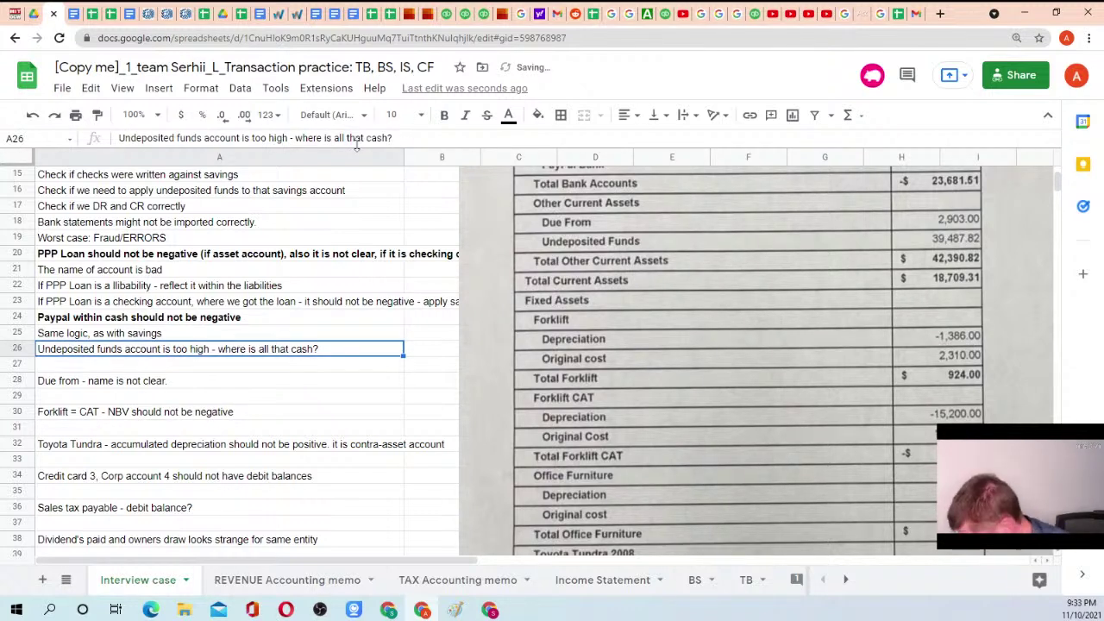
key(ctrl+b)
Enter "Should have probably been allocated to savings/cash" in cell A27 under the undeposited funds note
key(Down)
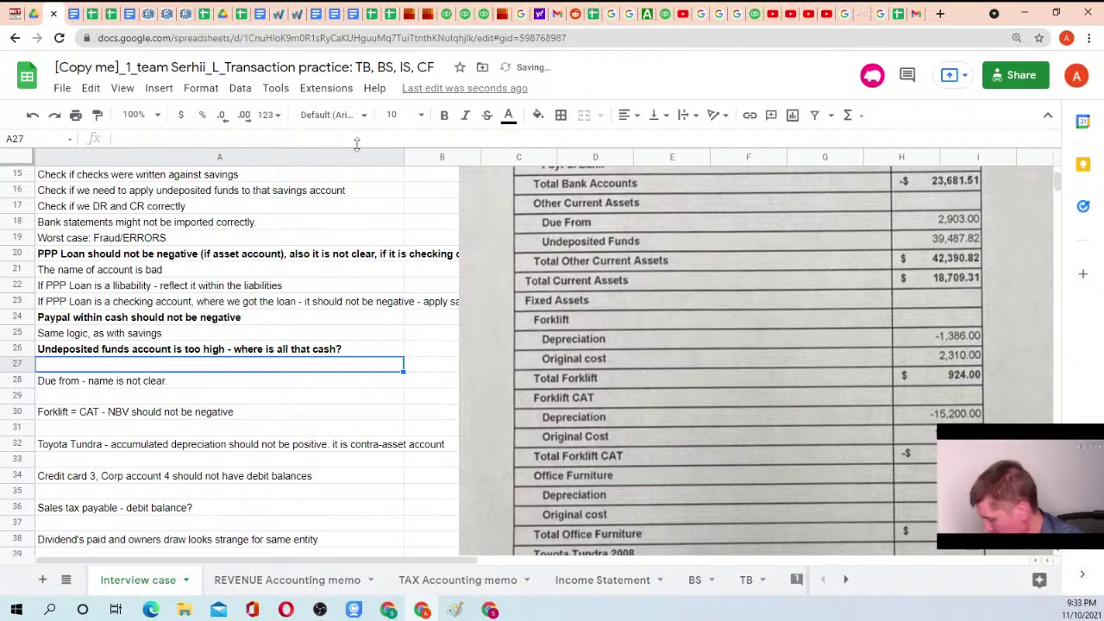
text(Should have p)
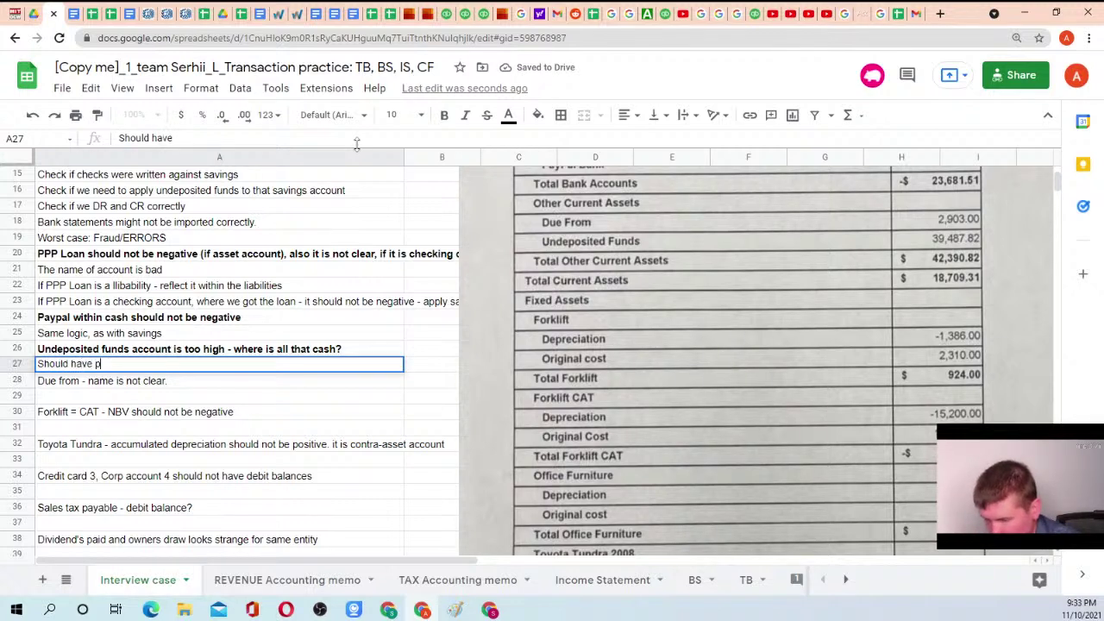
text(robably bee)
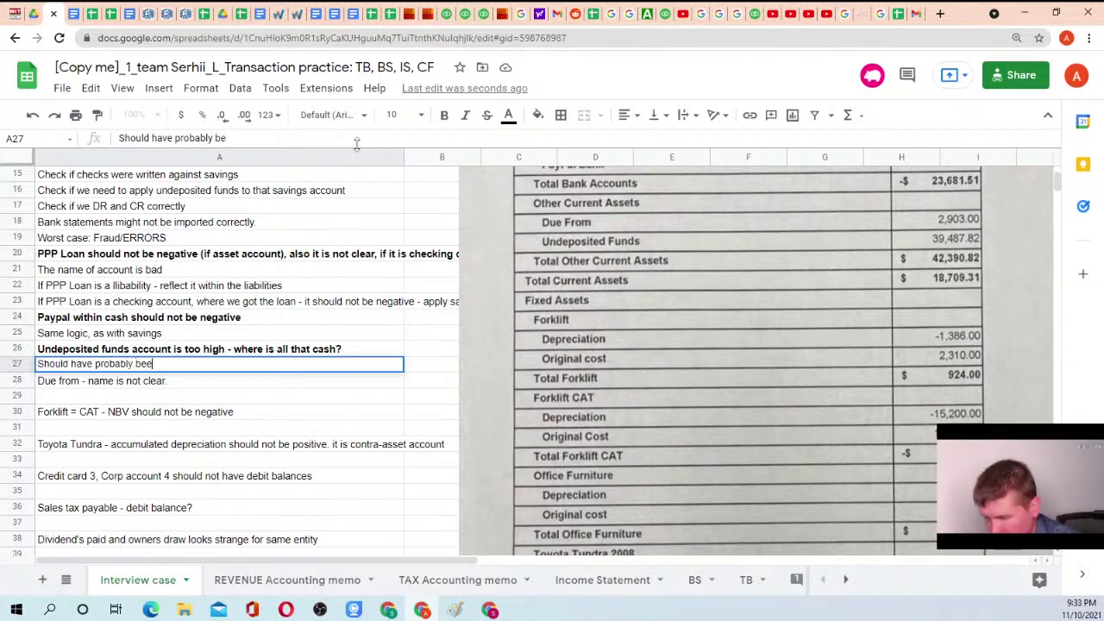
text(n allocated to)
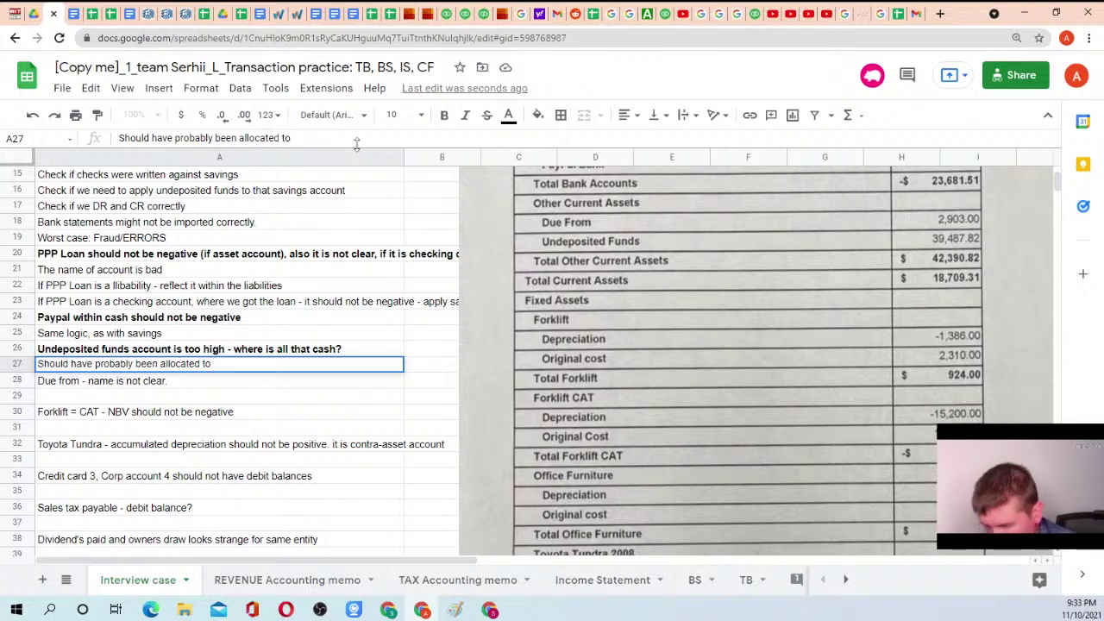
text( savings/cash)
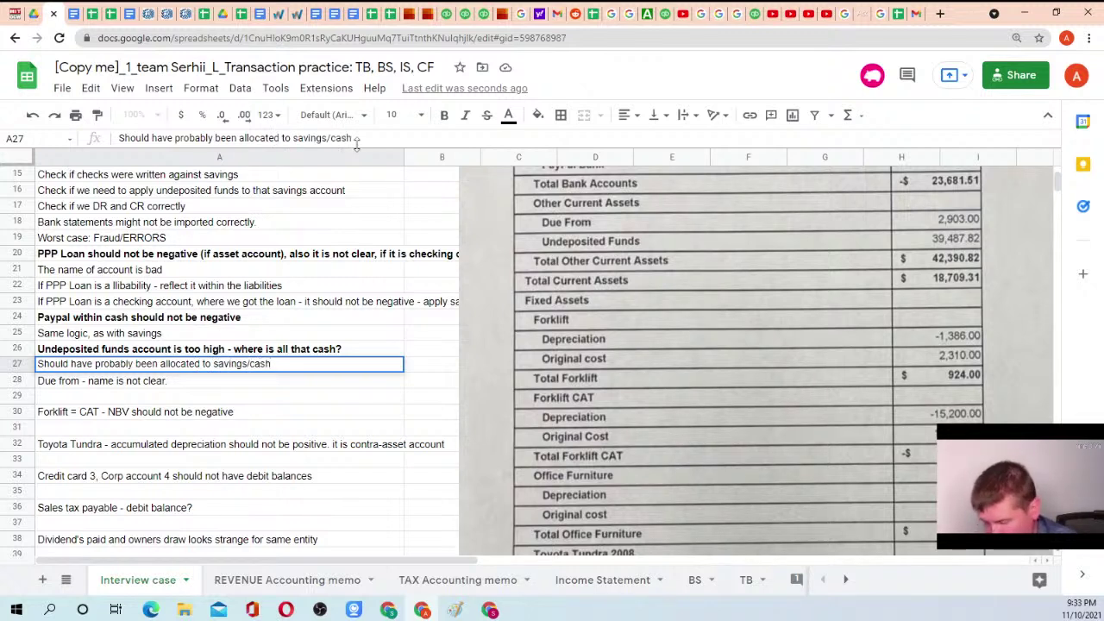
key(Return)
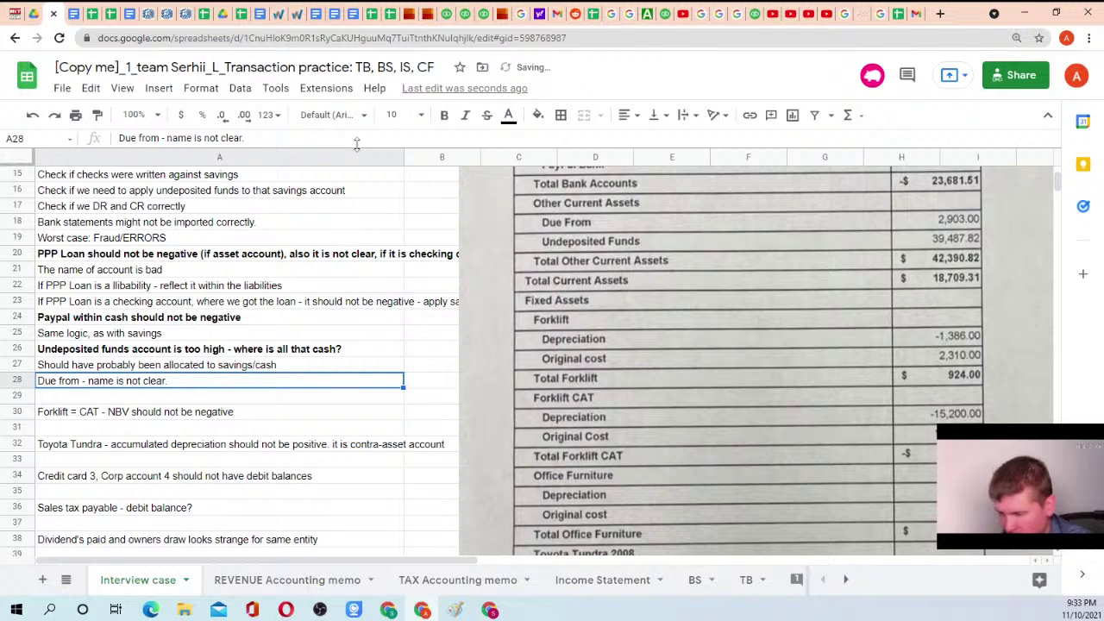
Make the "Due from - name is not clear." note bold and insert an empty row directly above it
key(ctrl+b)
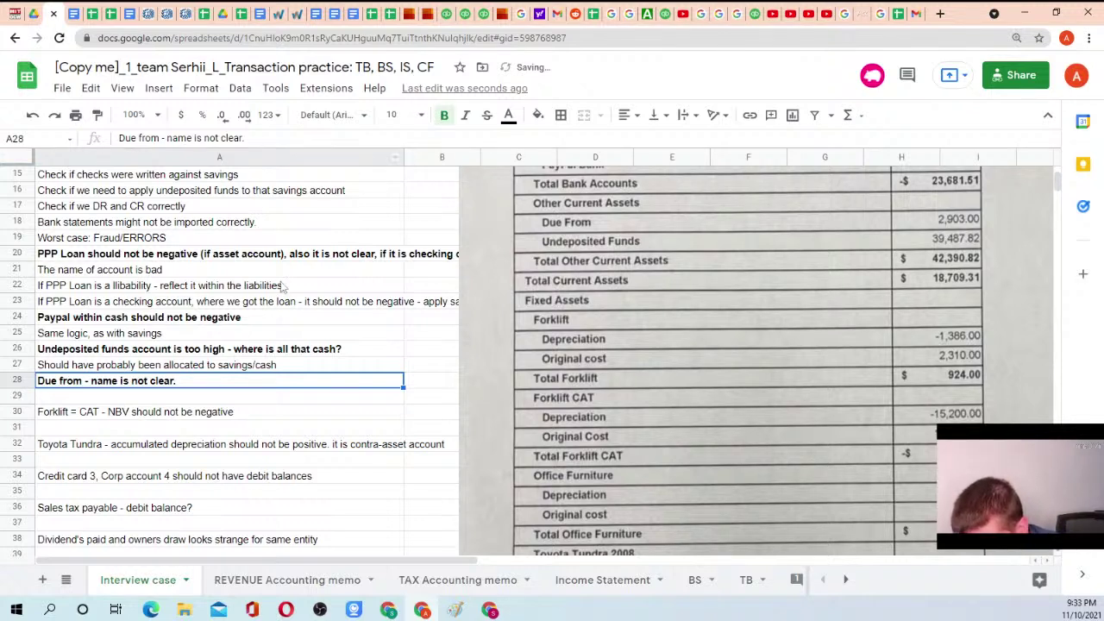
click(195, 367)
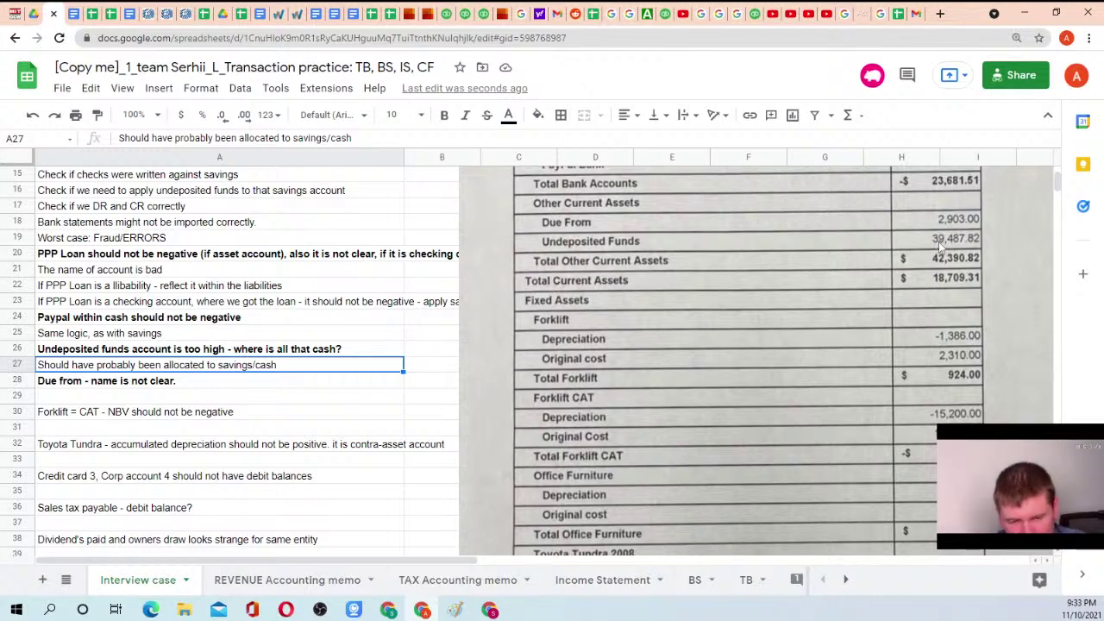
scroll(940, 244, up, 4)
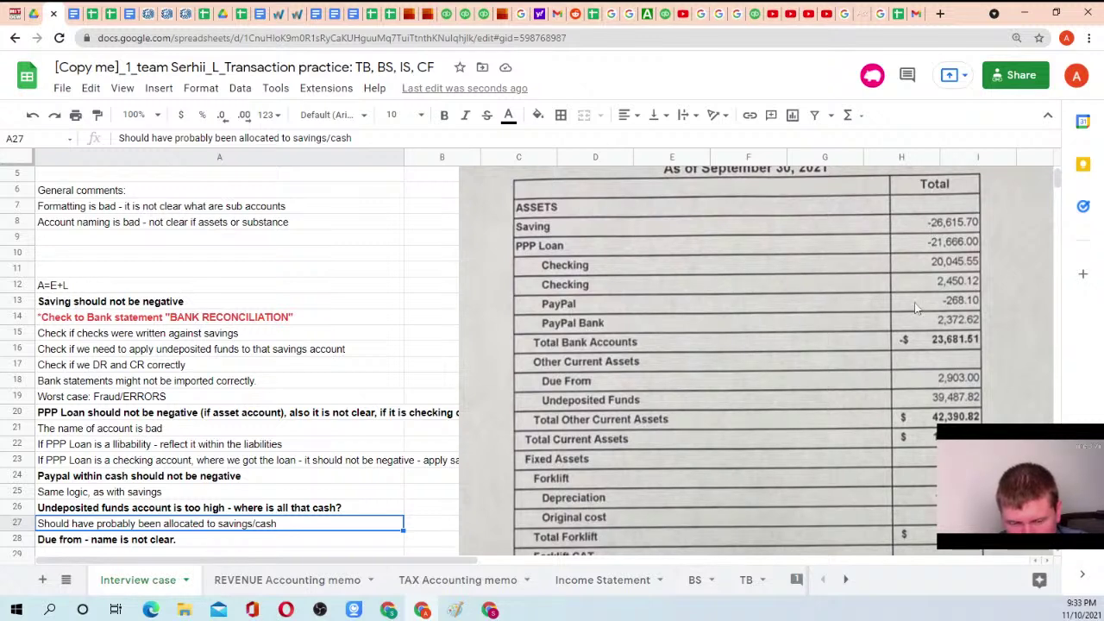
scroll(915, 311, down, 3)
click(17, 380)
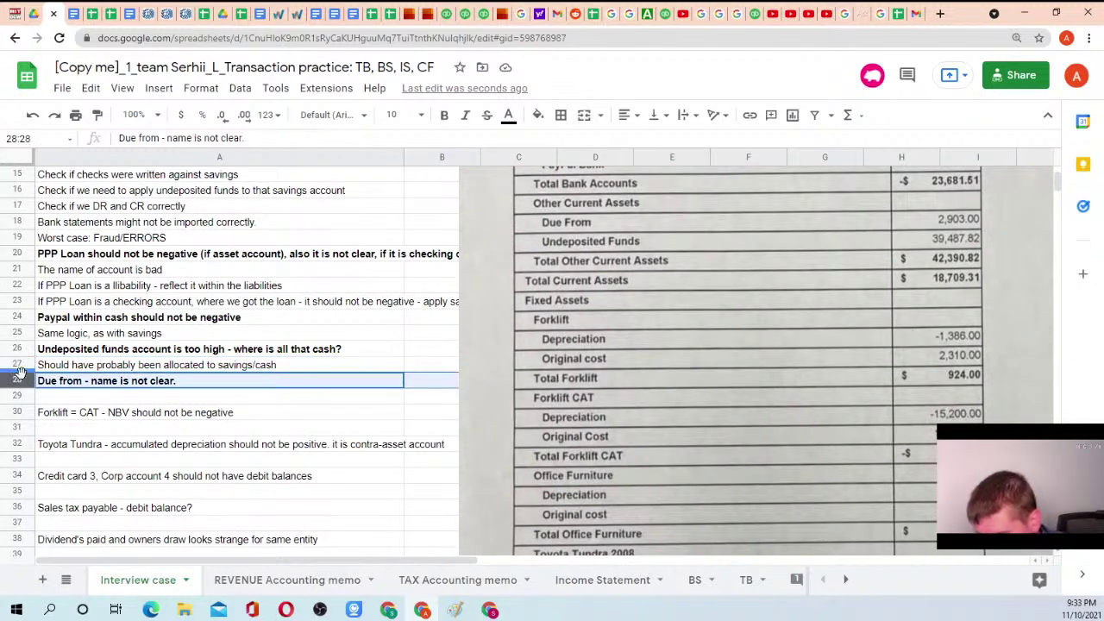
right_click(19, 381)
click(84, 357)
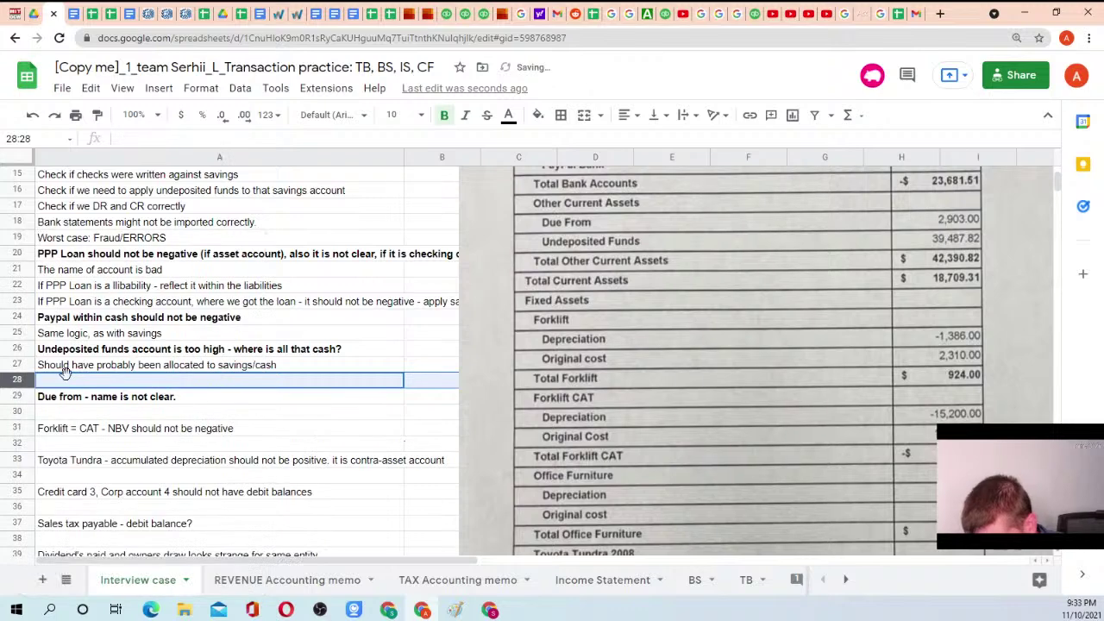
Enter "They might be missing Dr Savings Cr Undeposited funds transaction" in cell A28 and remove its bold formatting
click(73, 381)
text(Th)
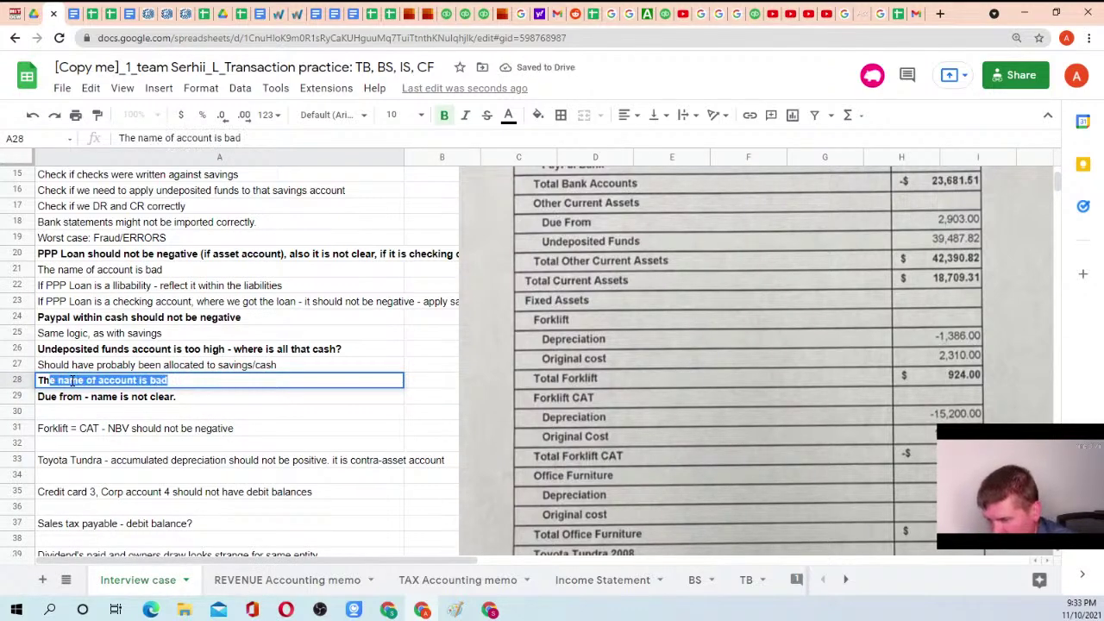
text(ey m)
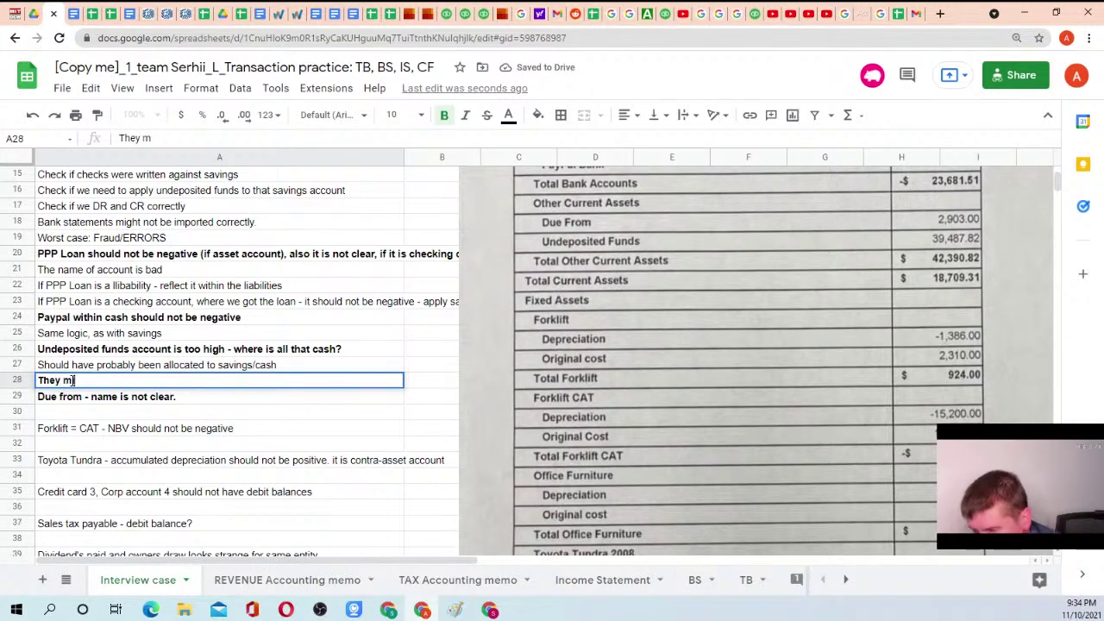
text(ight be missing )
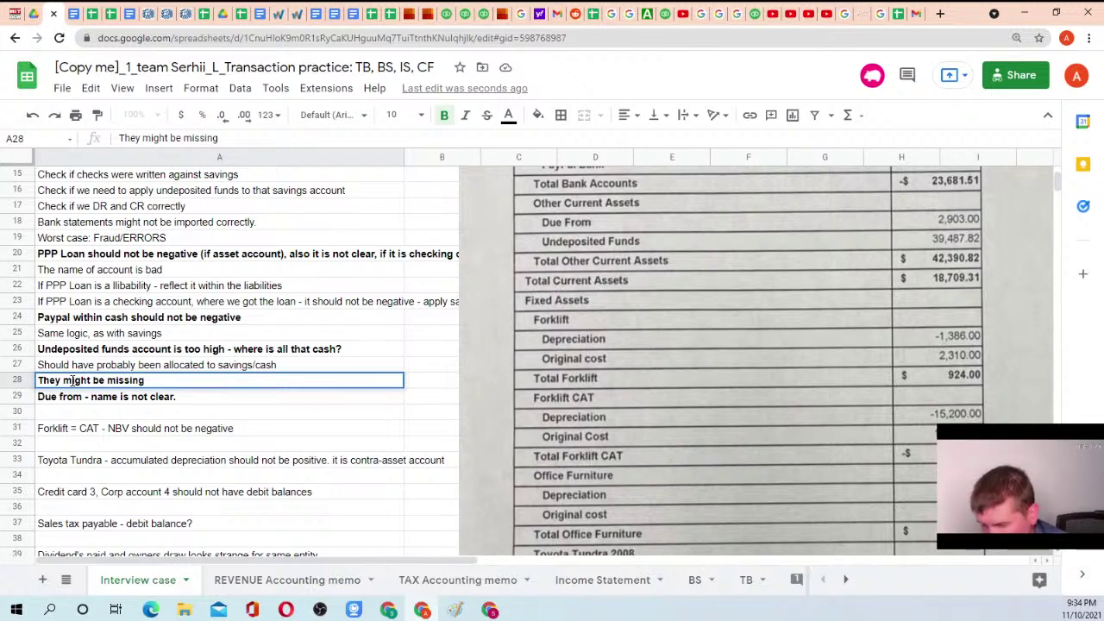
text(Dr Savings)
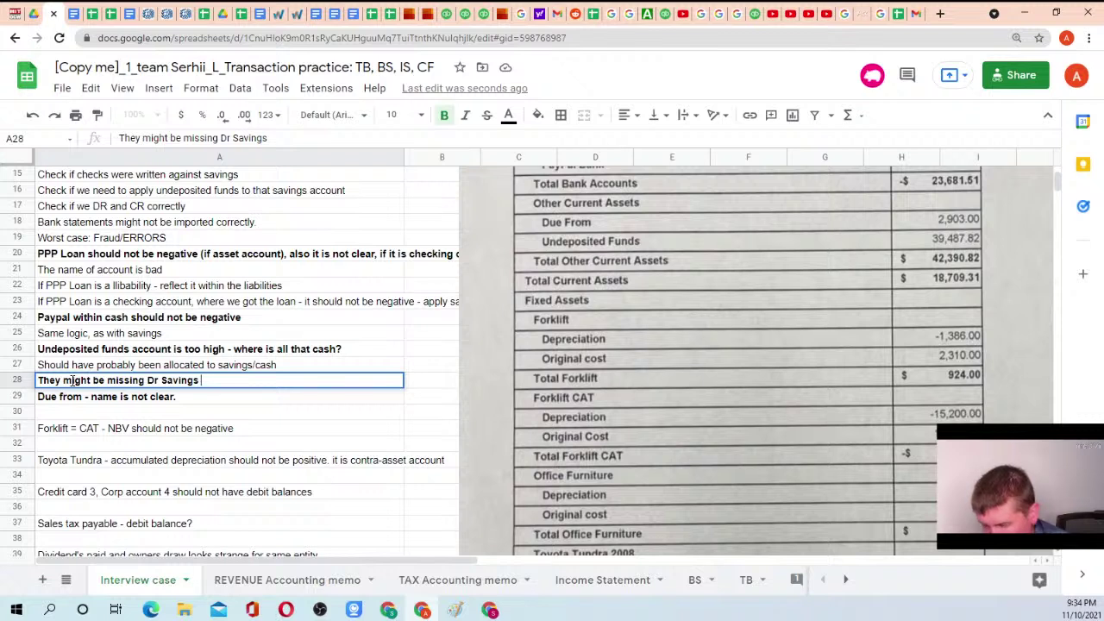
text( Cr Undepos)
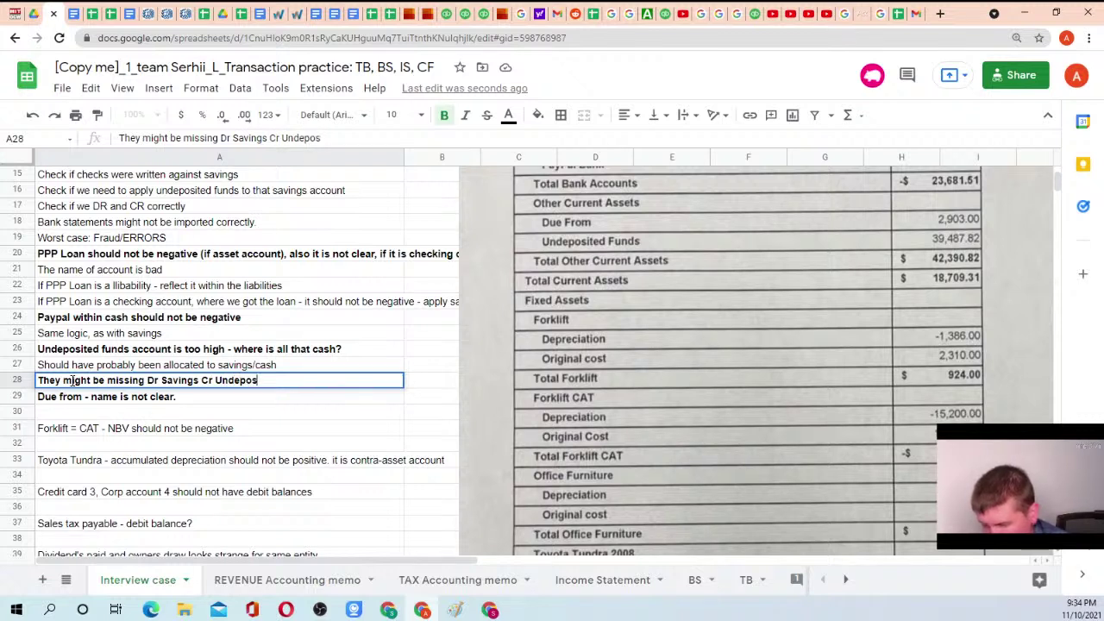
text(ited funds tr)
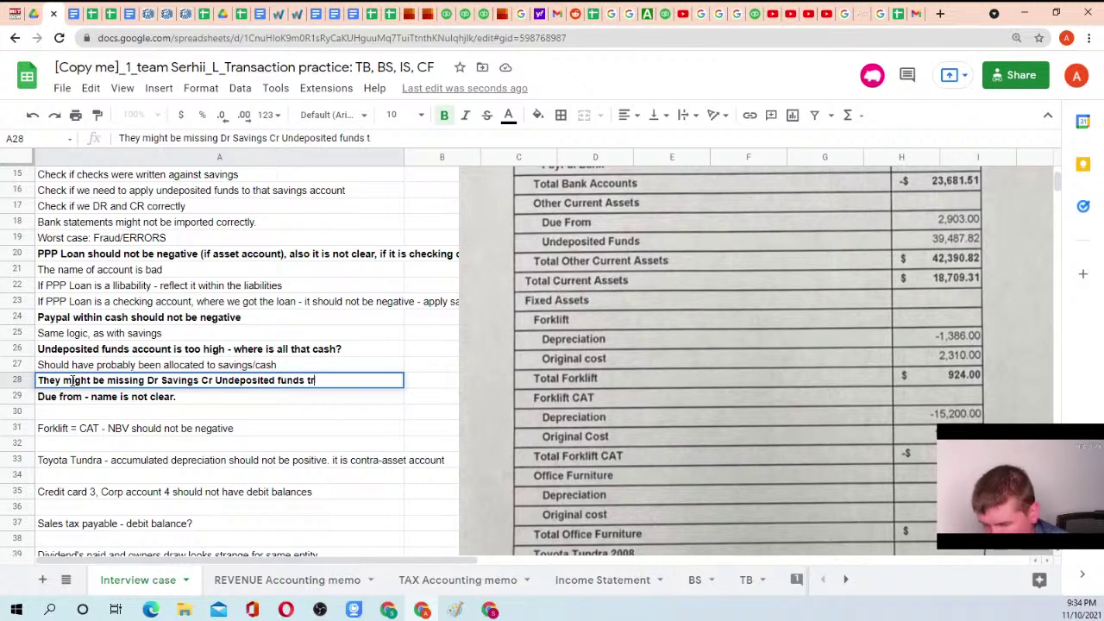
text(ansaction)
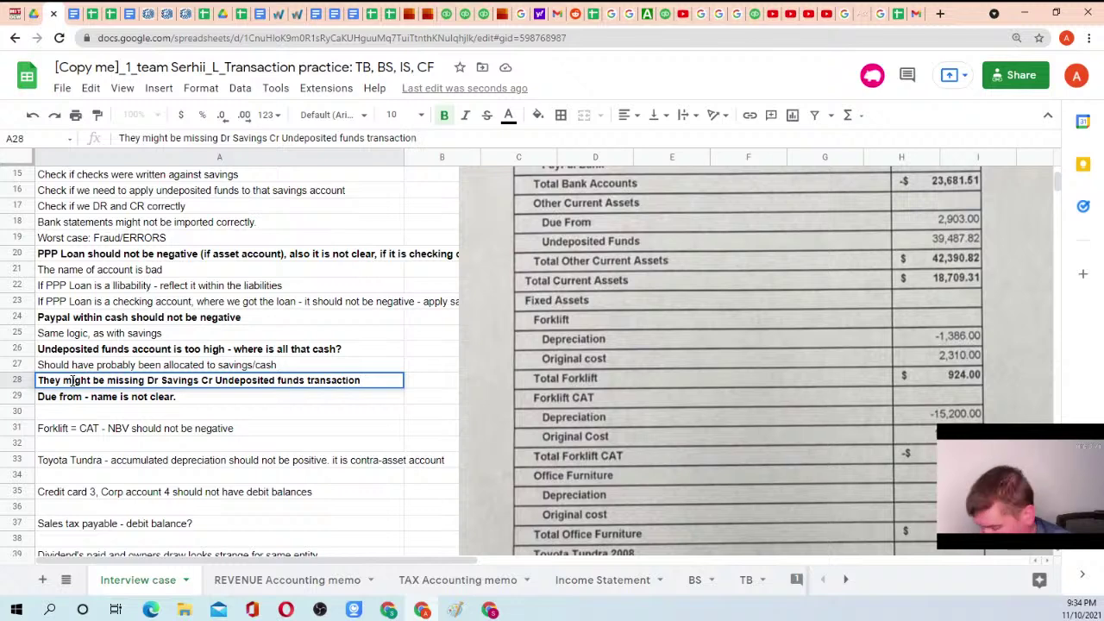
key(Return)
click(74, 385)
key(ctrl+b)
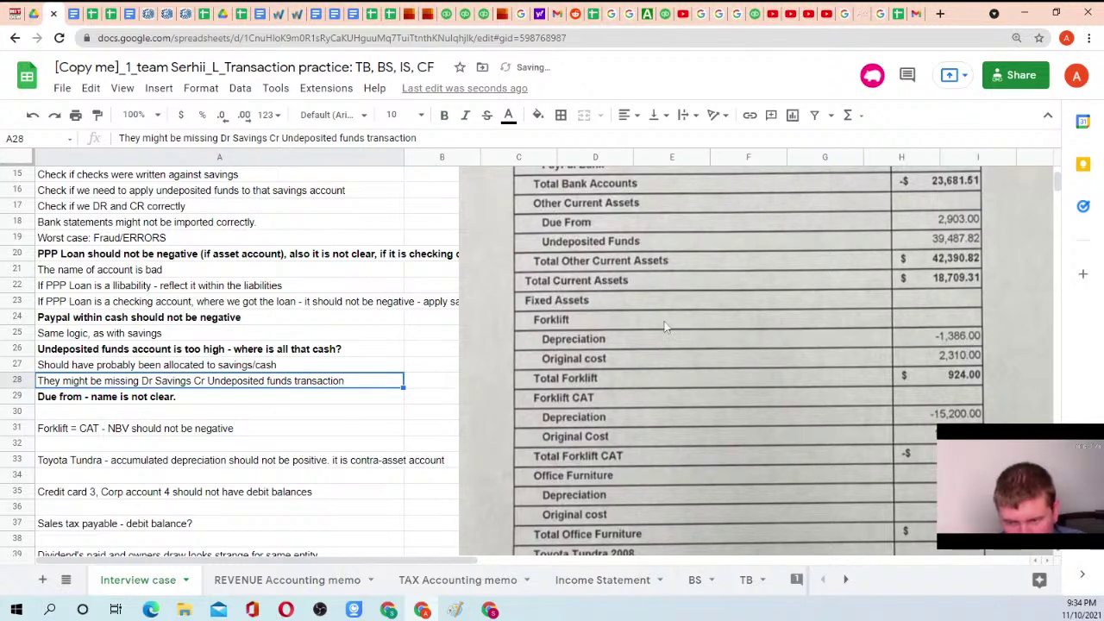
Examine the bank account balances, undeposited funds and current asset totals on the balance sheet image
scroll(893, 254, up, 2)
scroll(889, 267, down, 2)
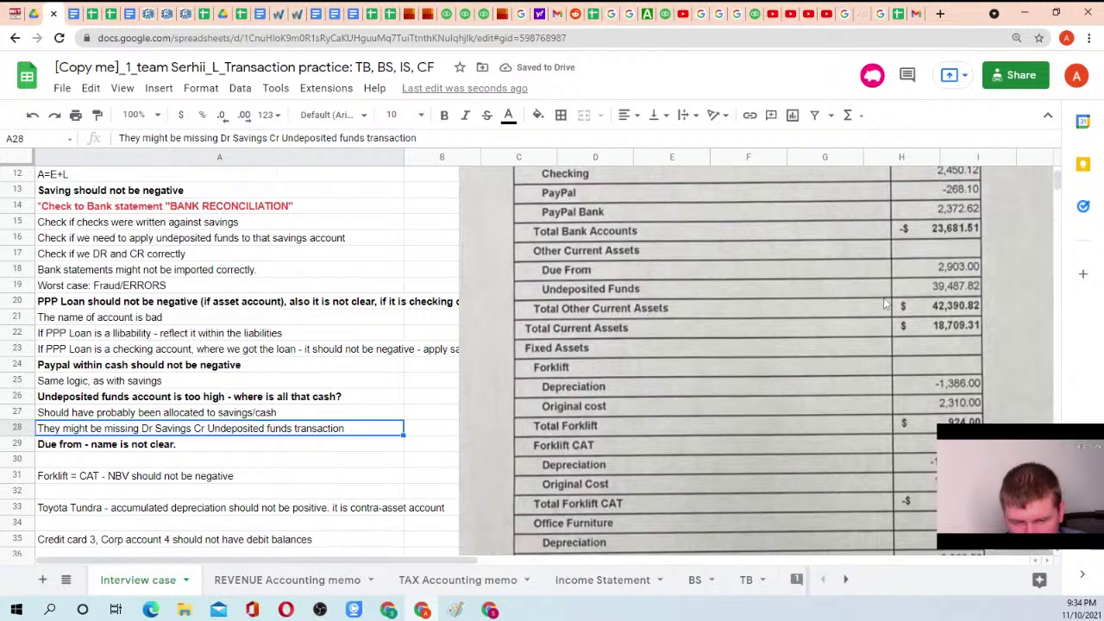
scroll(88, 423, down, 2)
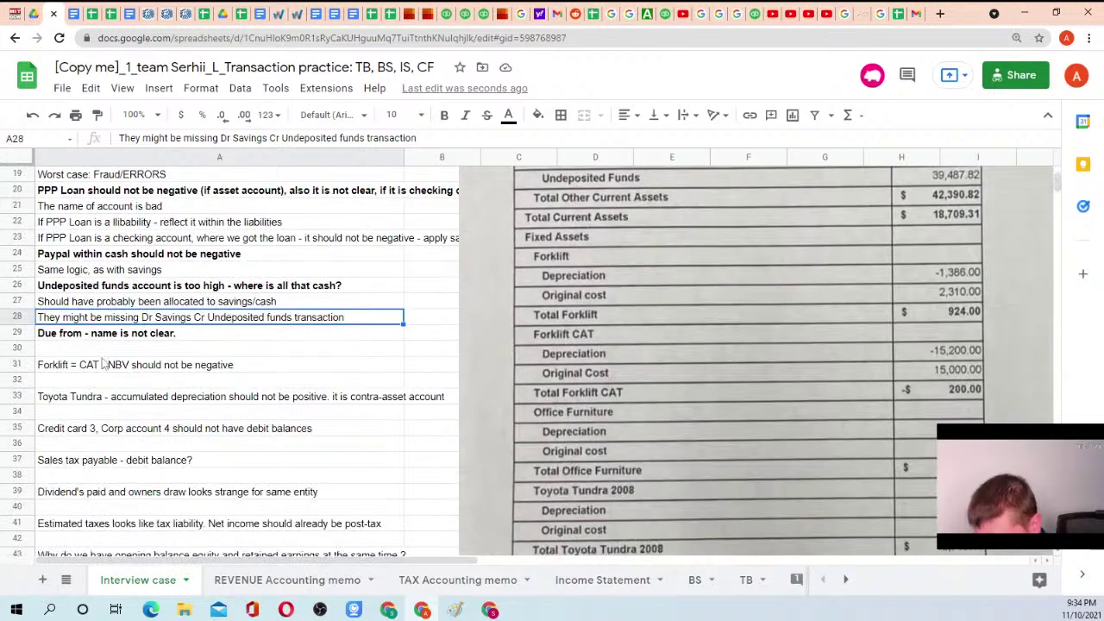
scroll(751, 288, up, 3)
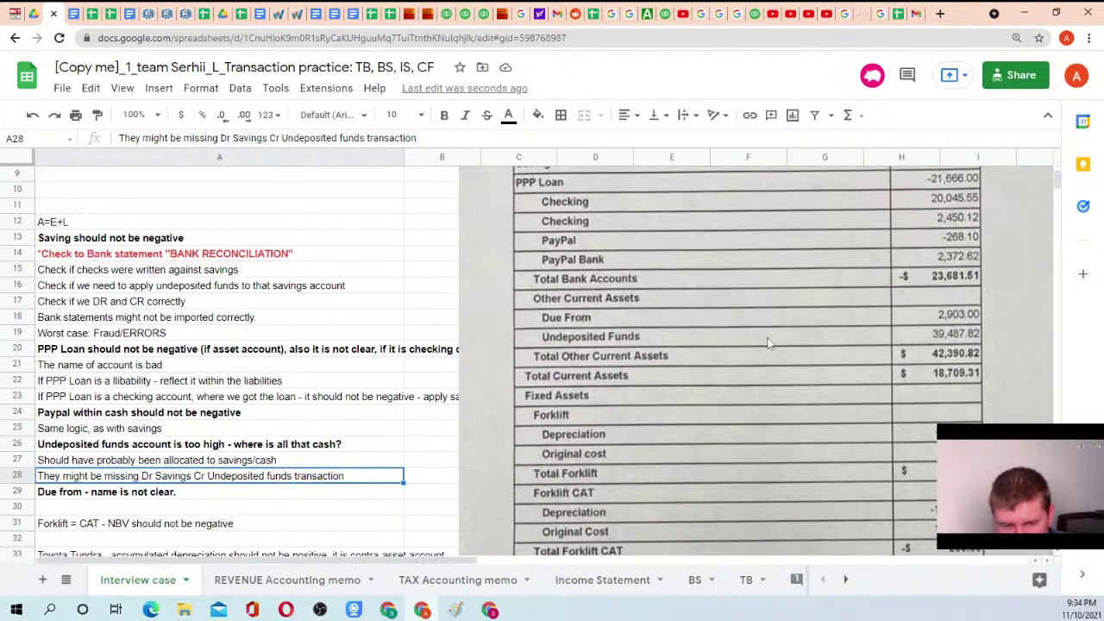
click(763, 371)
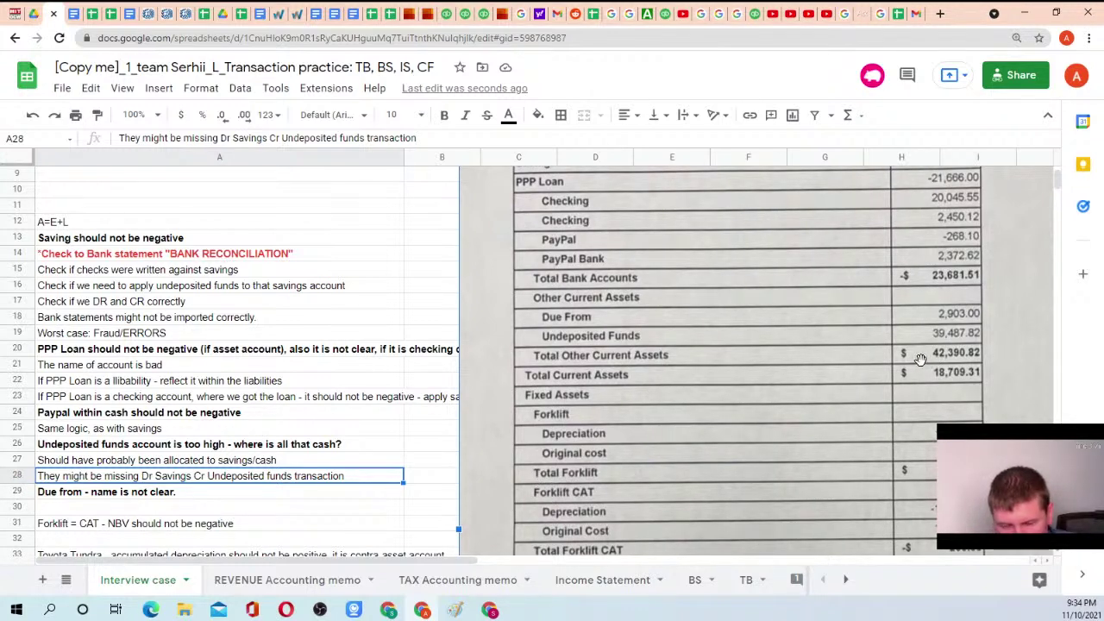
scroll(938, 350, up, 1)
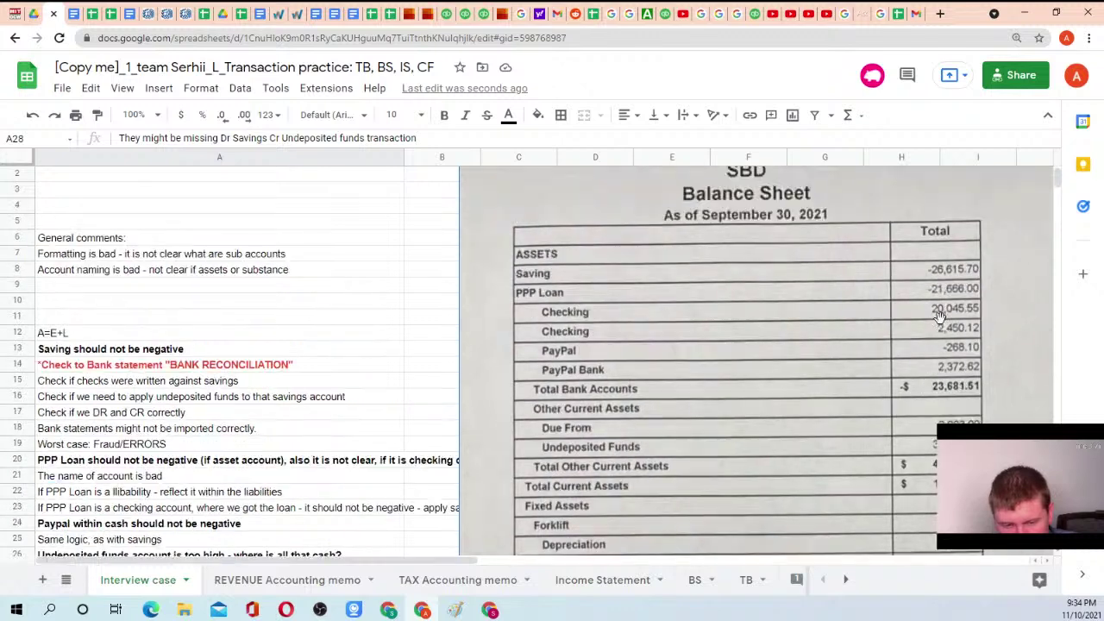
scroll(940, 337, down, 2)
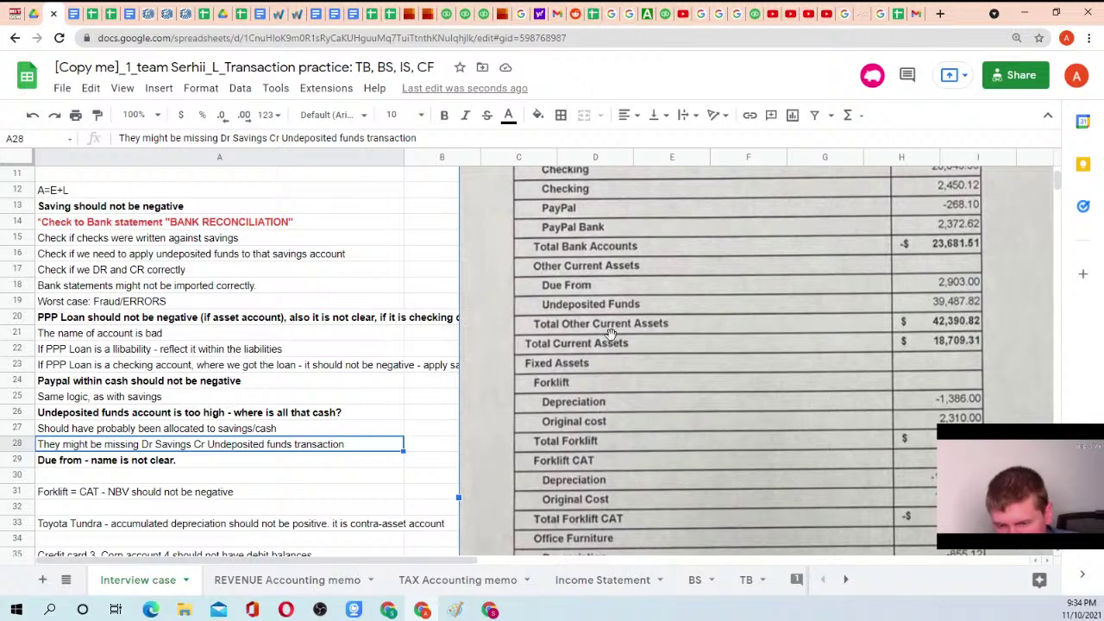
scroll(164, 398, down, 2)
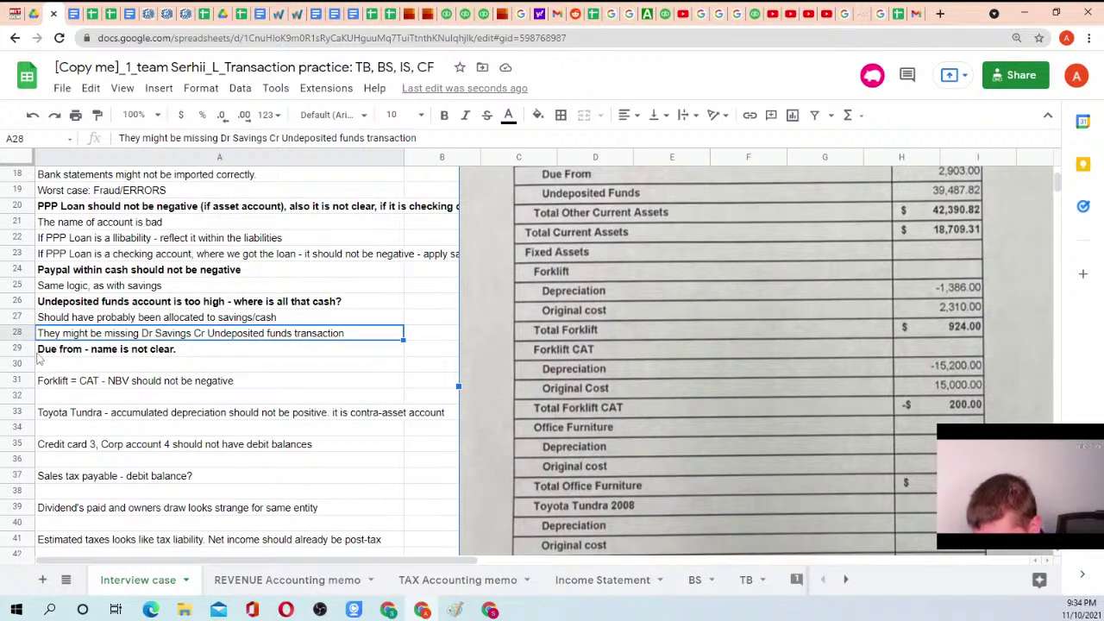
Make the "Forklift = CAT" note bold and enter "We overcharged deprectiation. Need to reverse - Dr Accumulated depr, CR - Depreciation expense" in cell A32
click(59, 383)
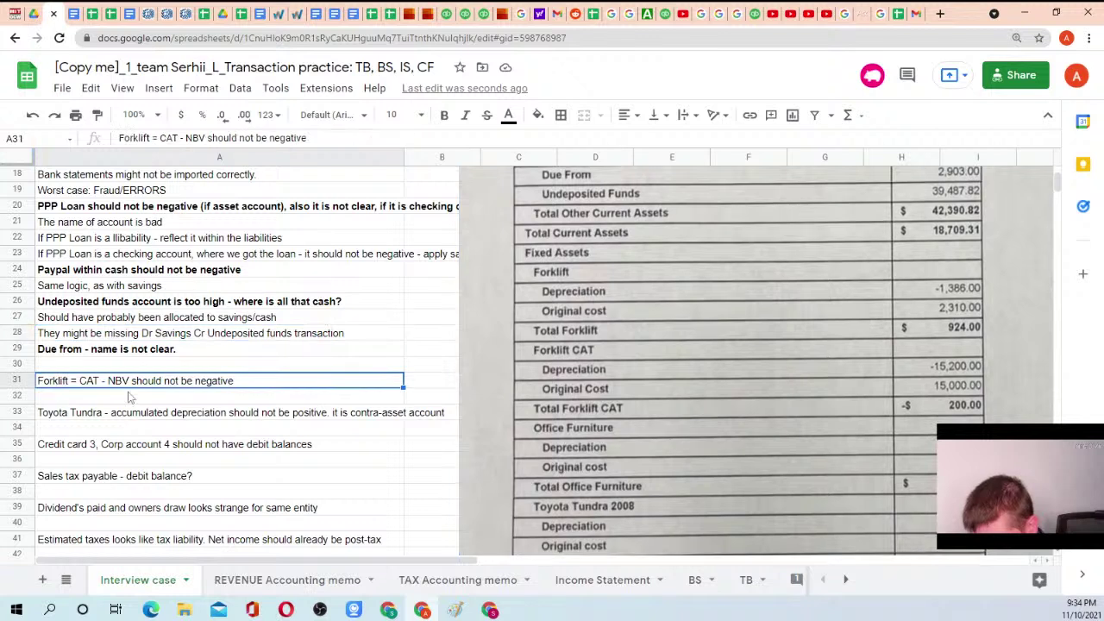
key(ctrl+b)
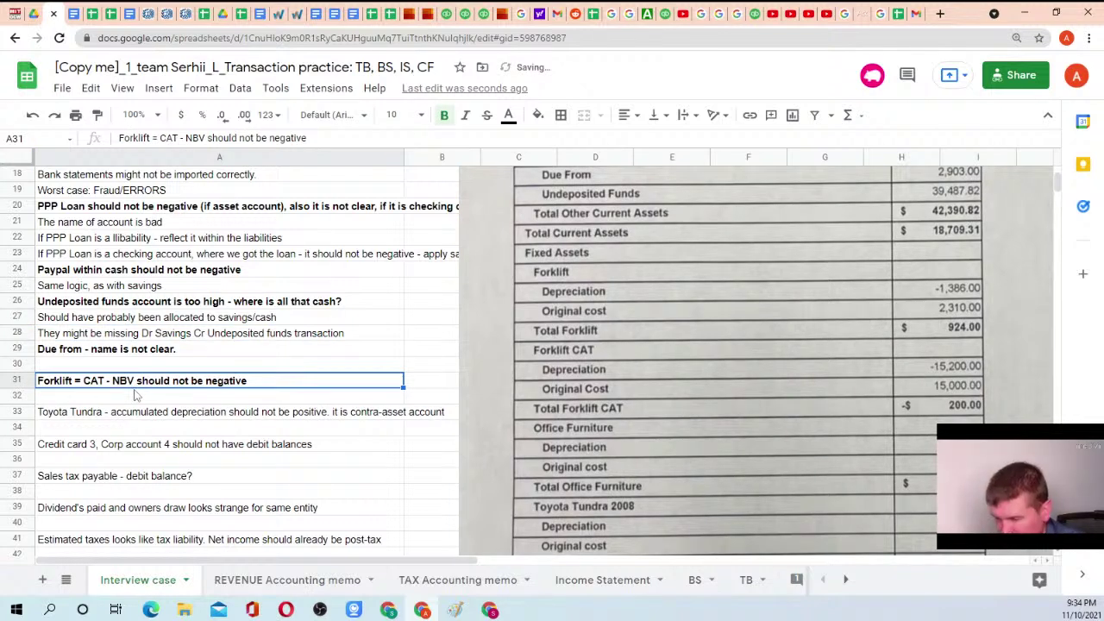
click(134, 397)
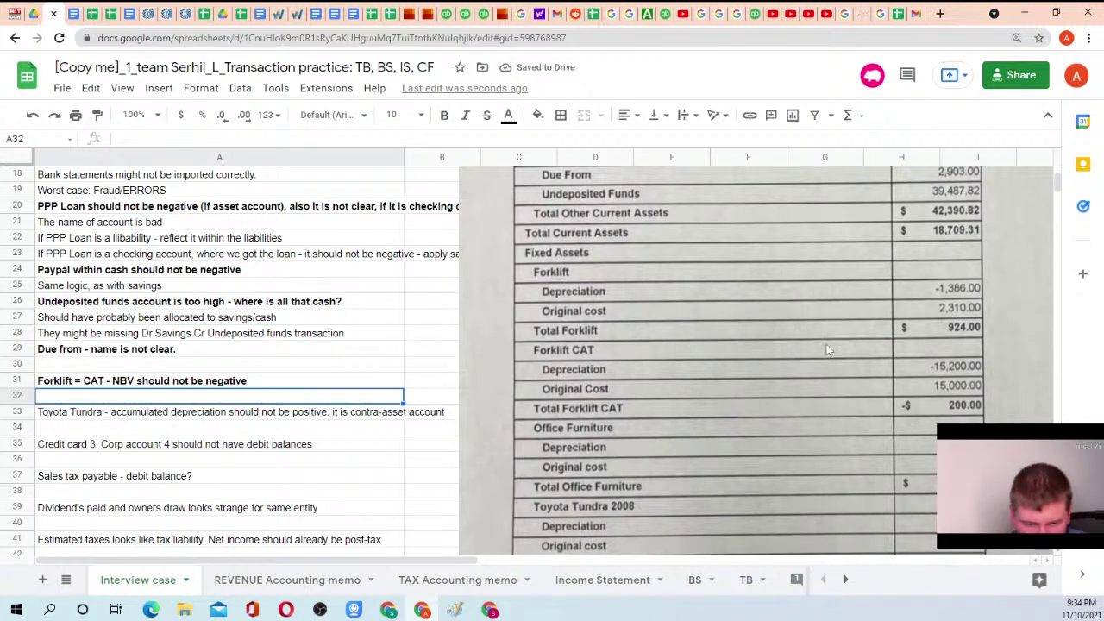
text(W)
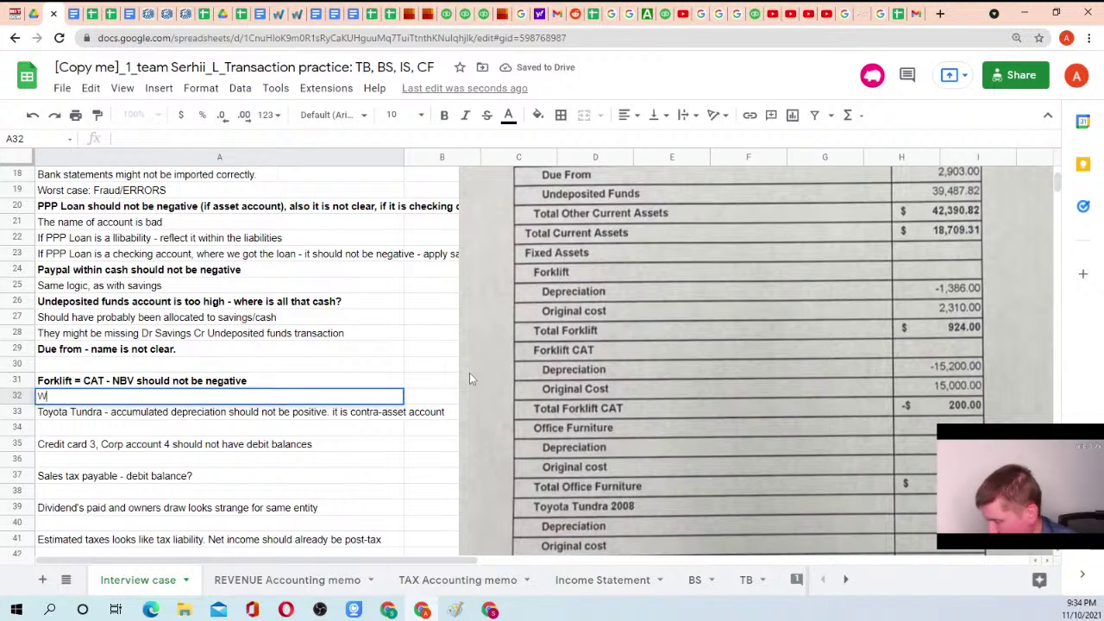
text(e overchar)
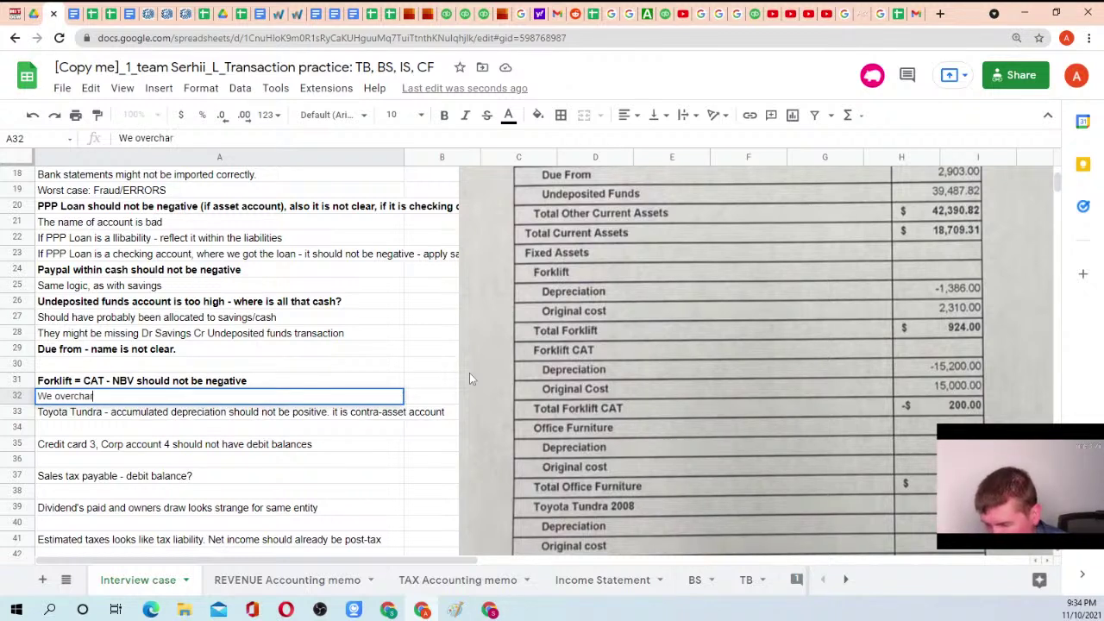
text(ged deprec)
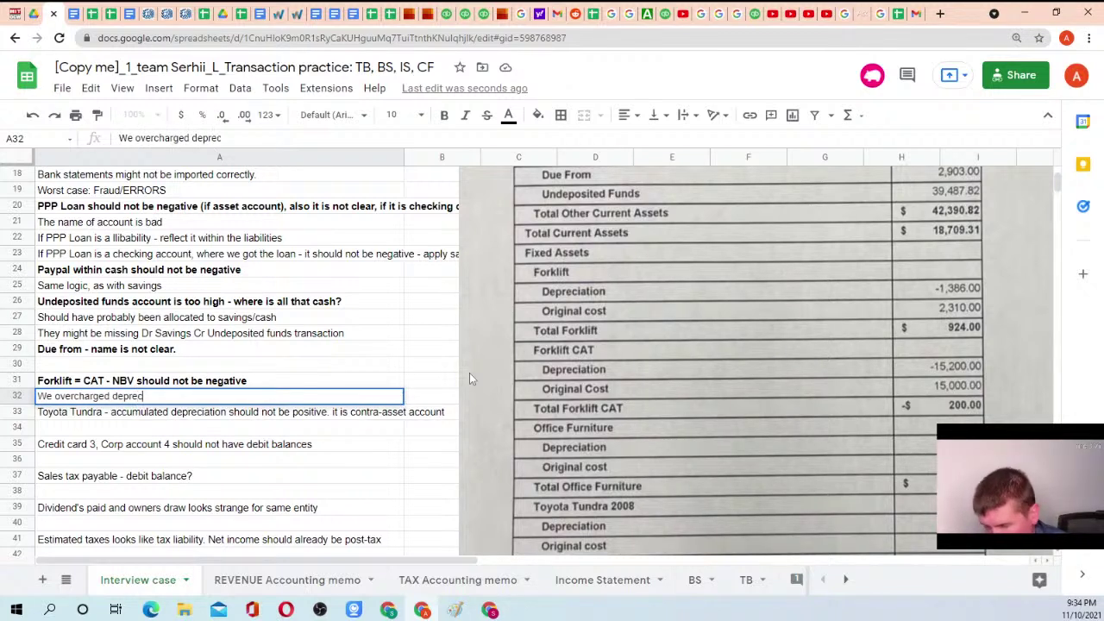
text(iation)
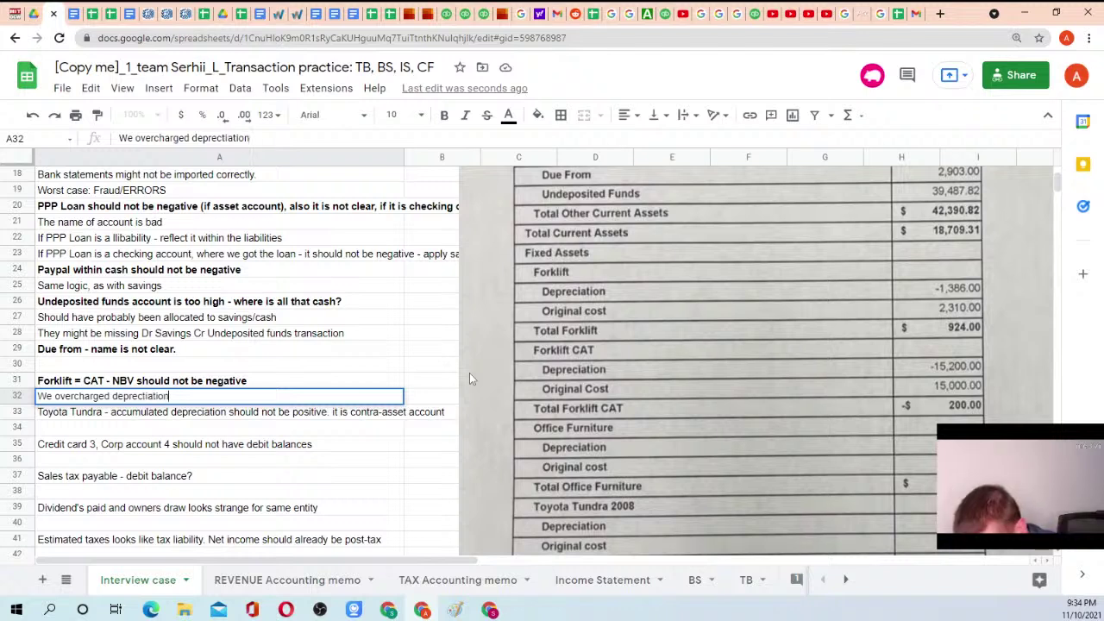
text(. Need )
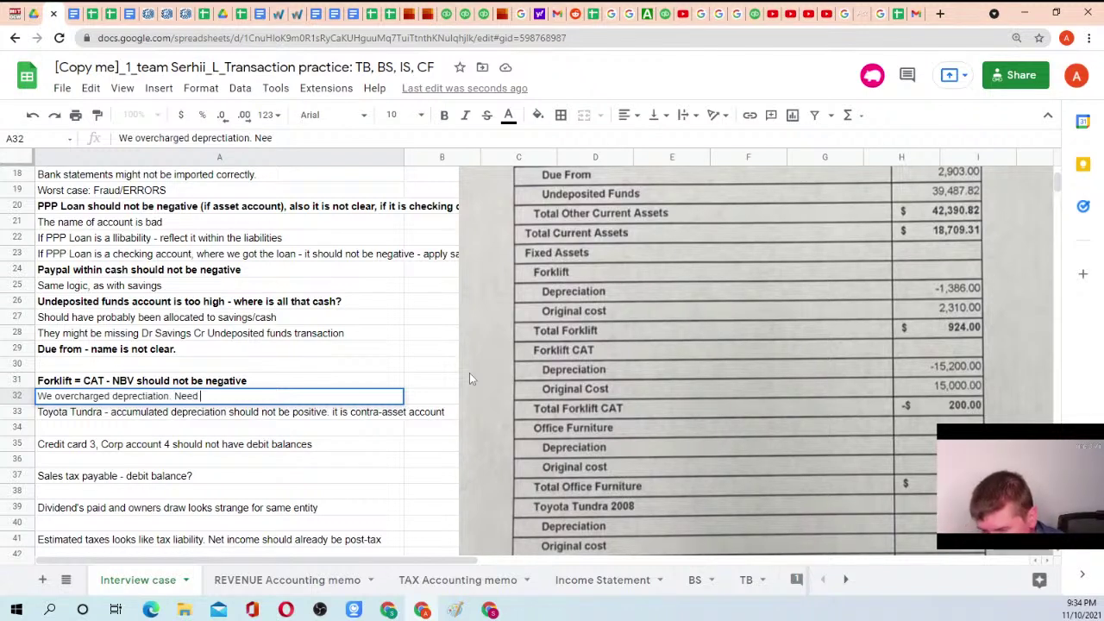
text(to reverse)
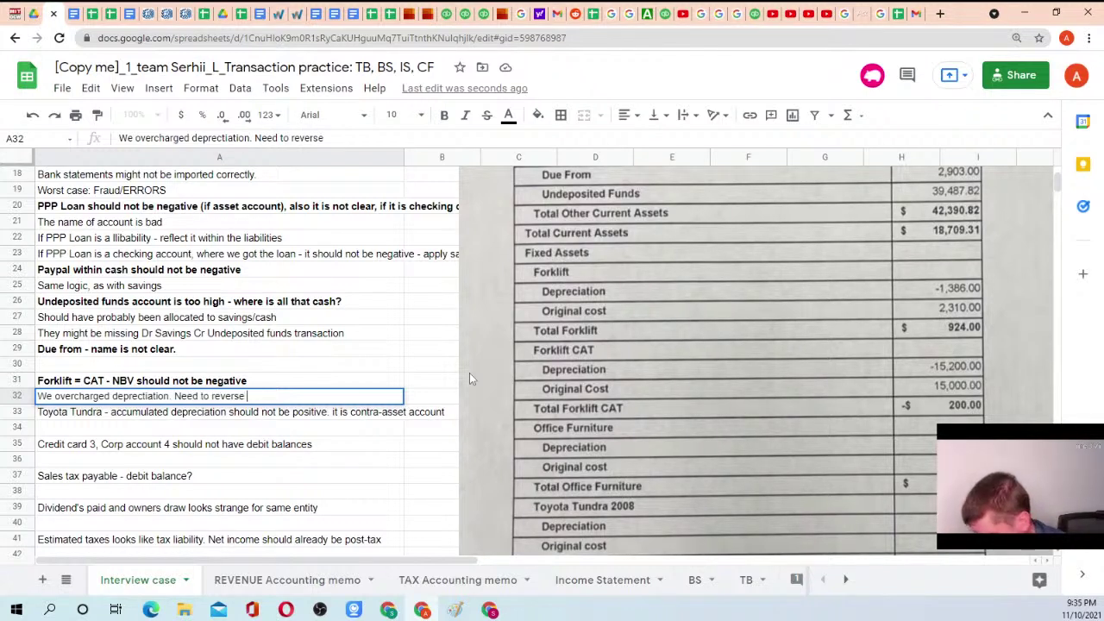
text( - Dr)
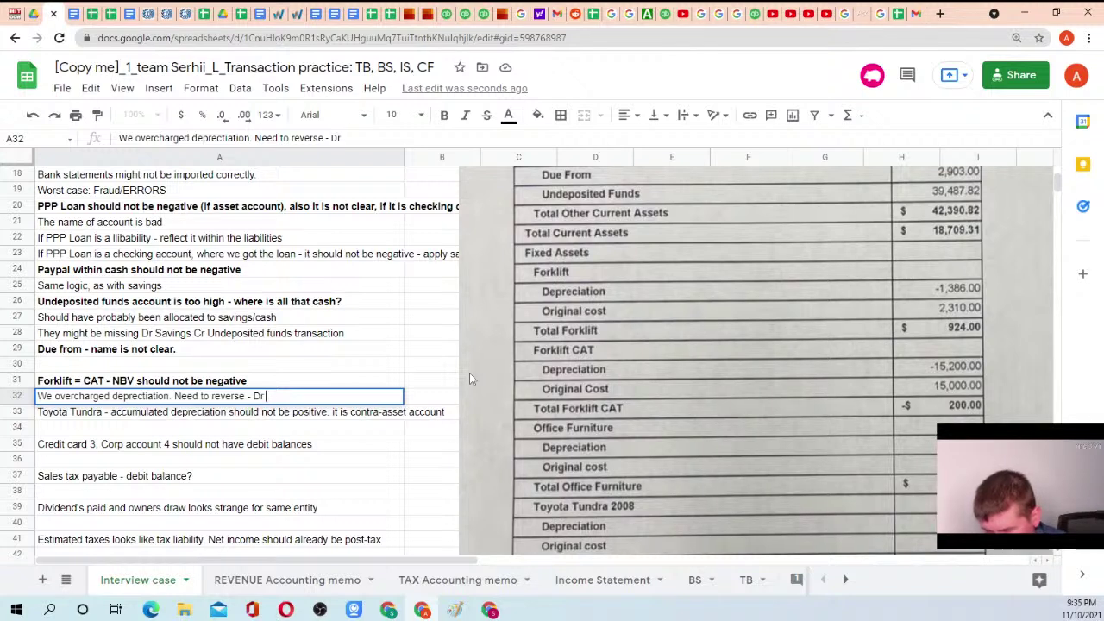
text( Accumu)
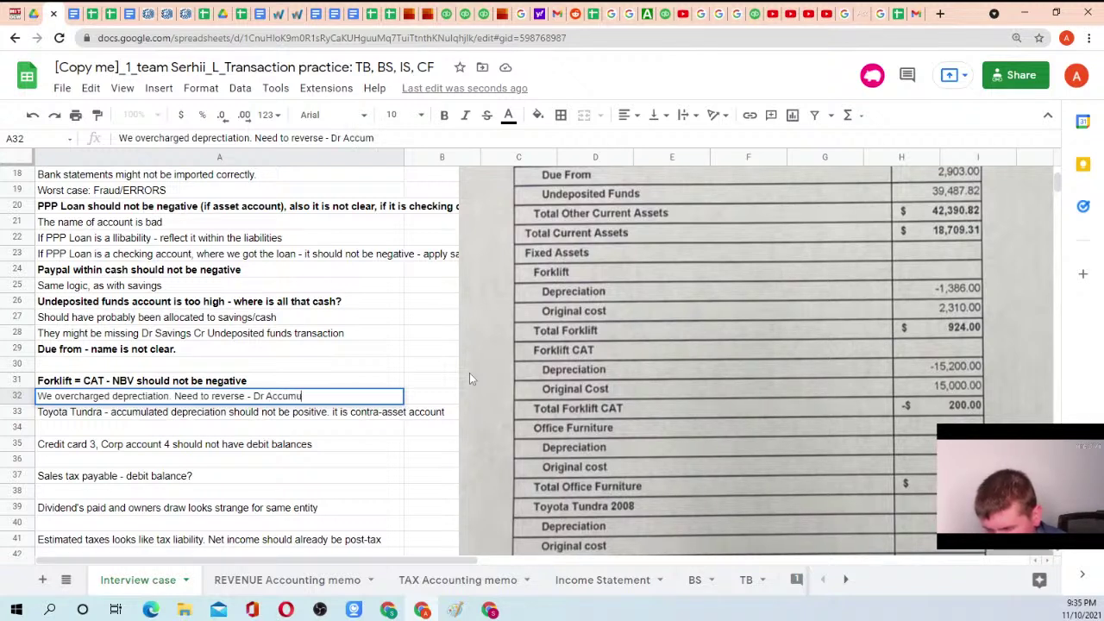
text(lated depr, CR)
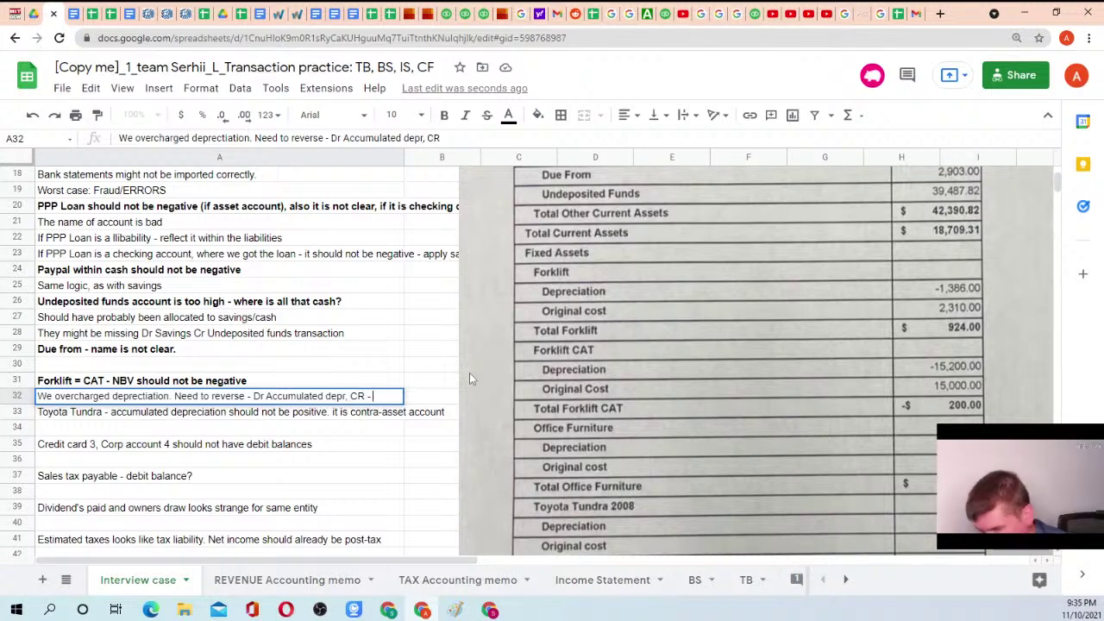
text( - De)
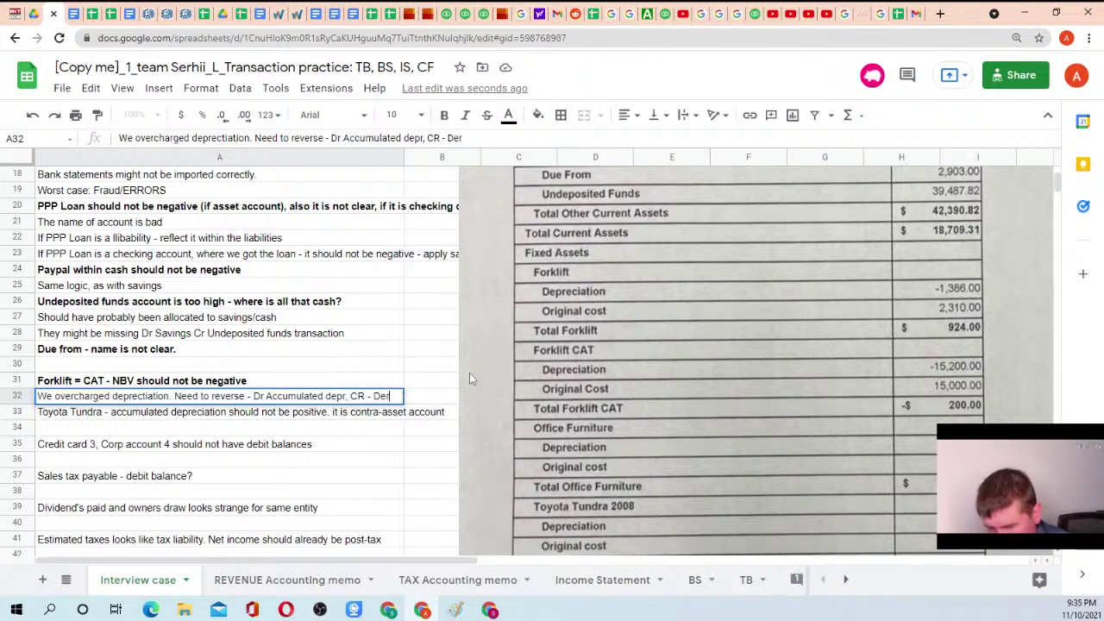
text(preciation expense)
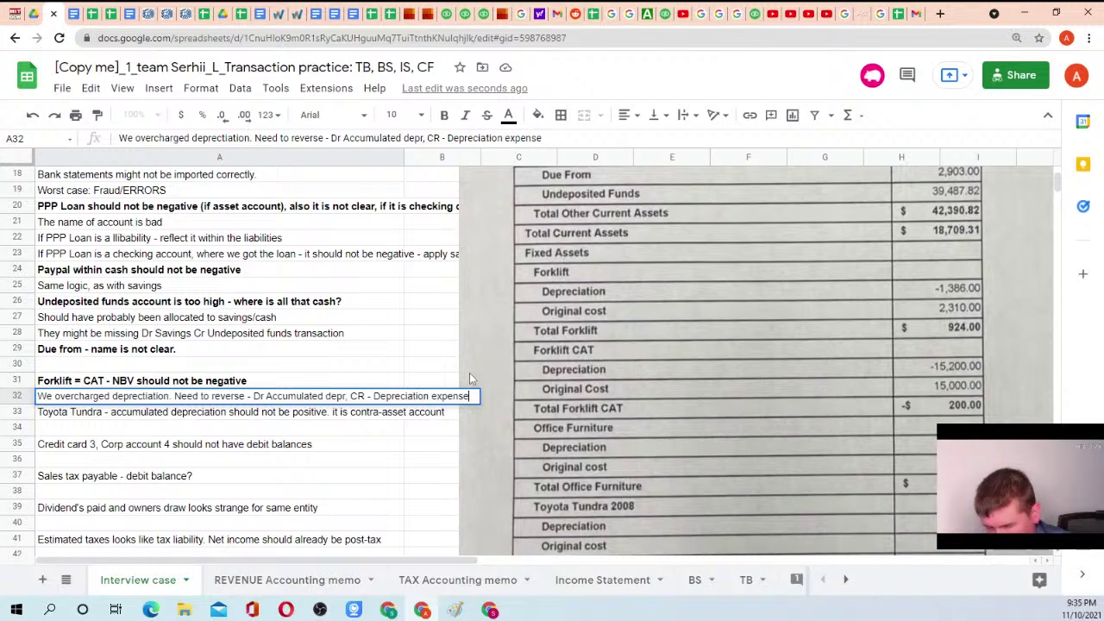
key(Return)
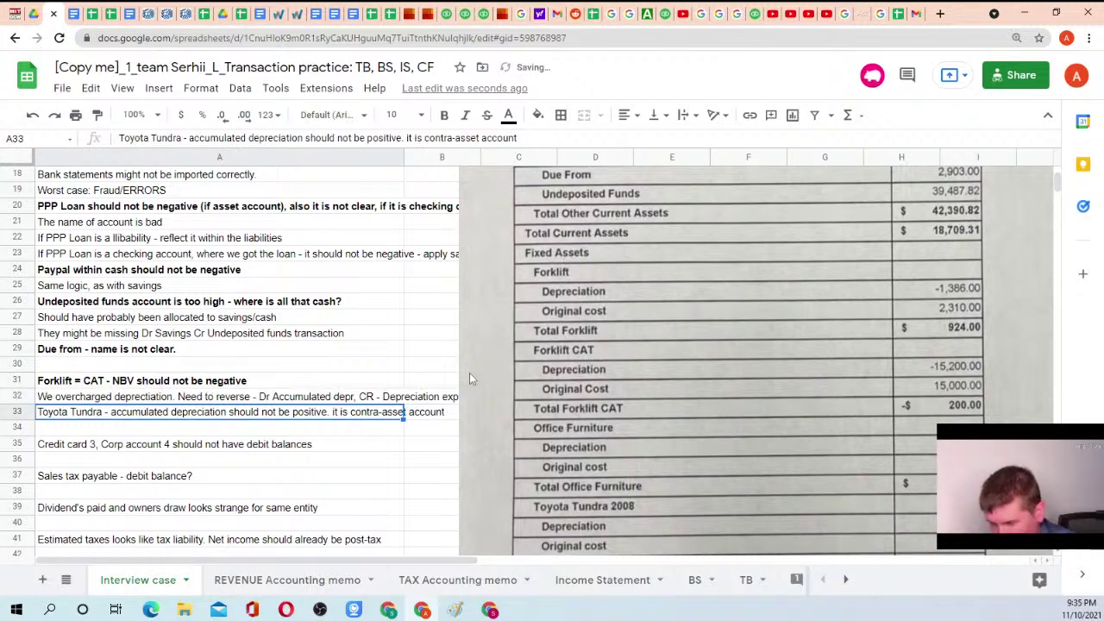
Insert a row above the Toyota Tundra note and enter "Naming is not good. Should be Accumulated Depreciation" in cell A33
right_click(17, 412)
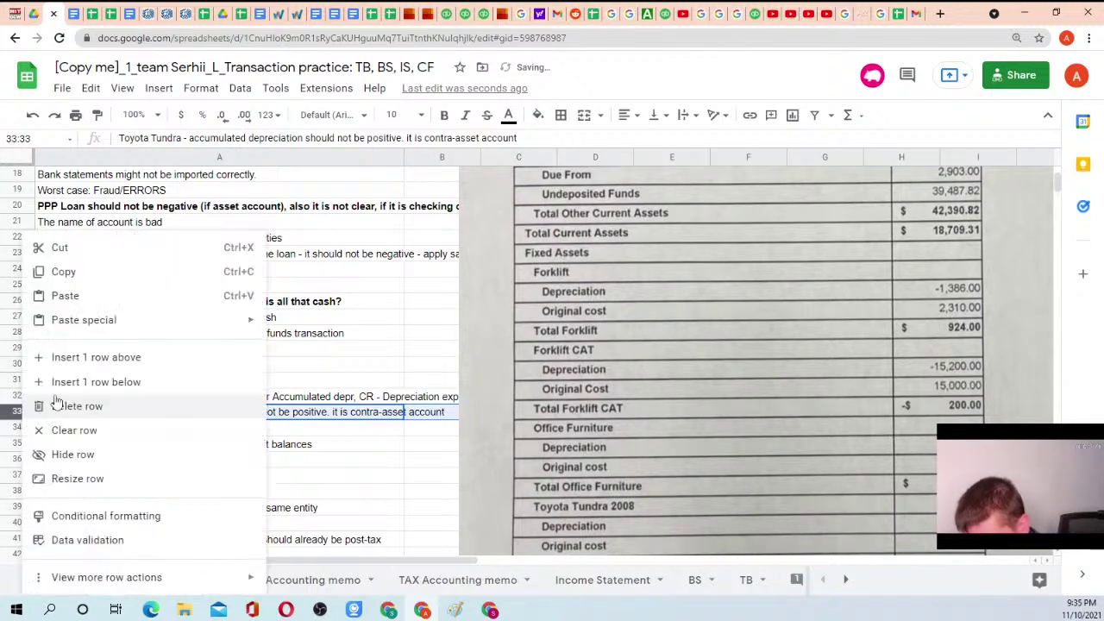
click(87, 357)
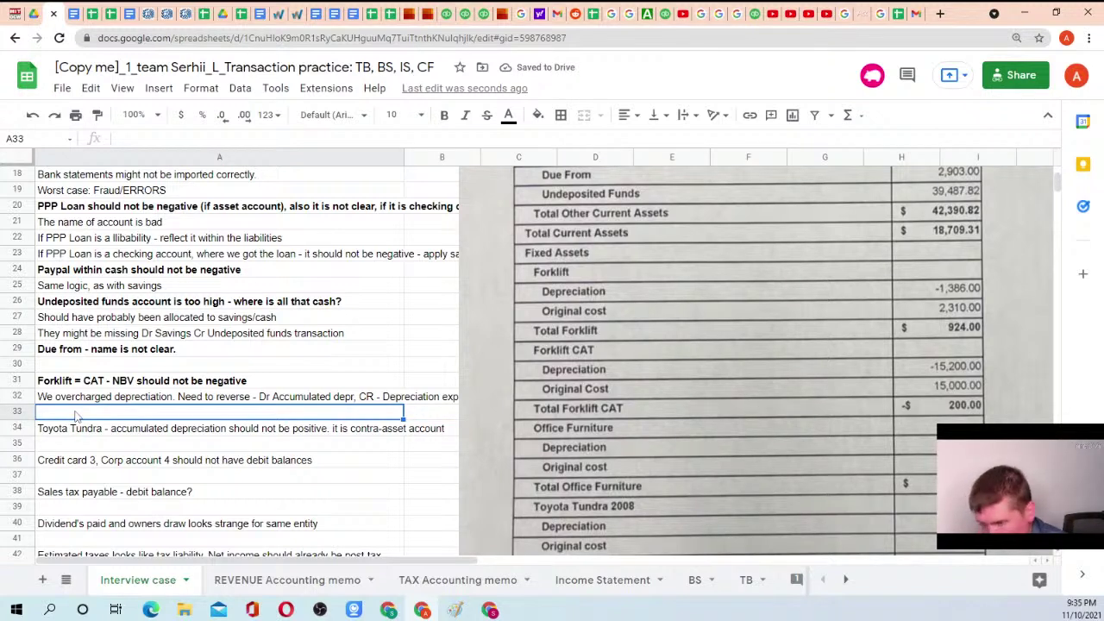
text(Naming is )
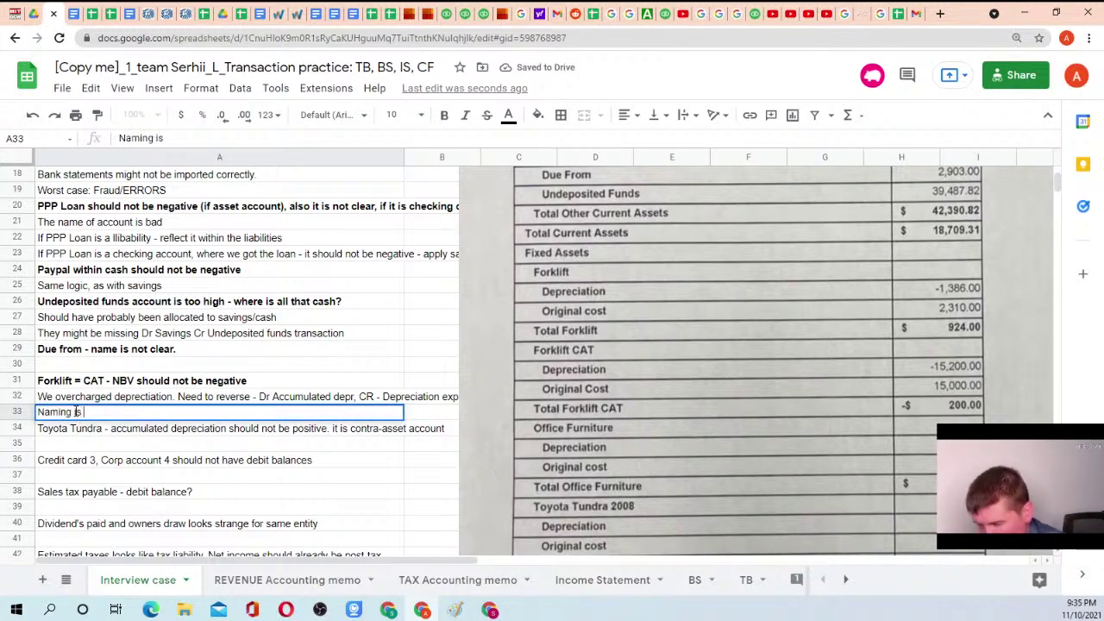
text(not good. Shou)
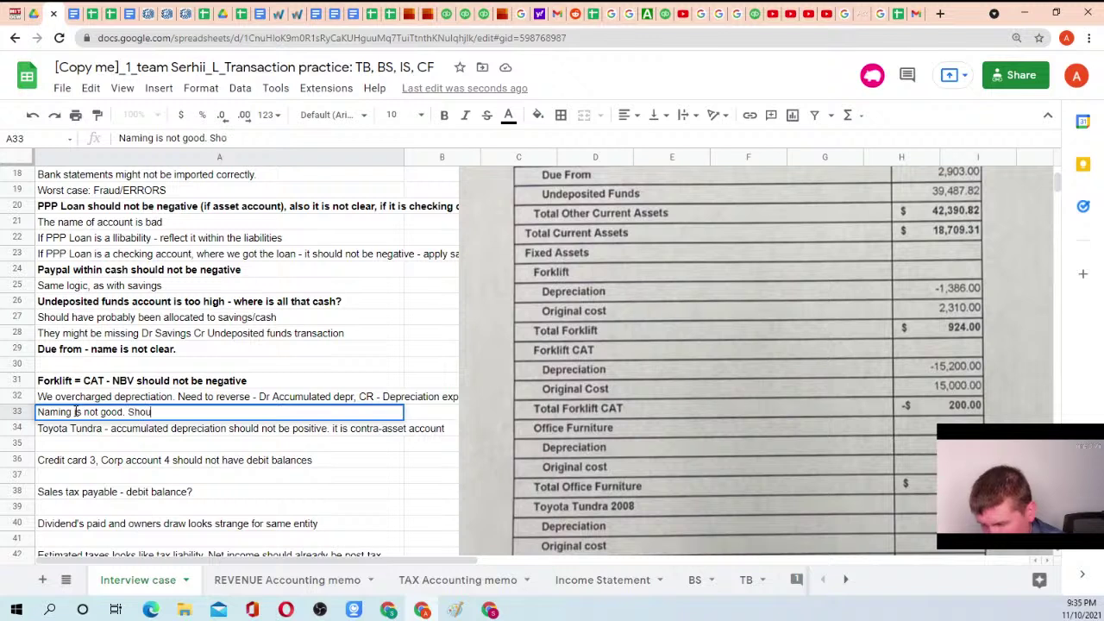
text(ld be Accumulate)
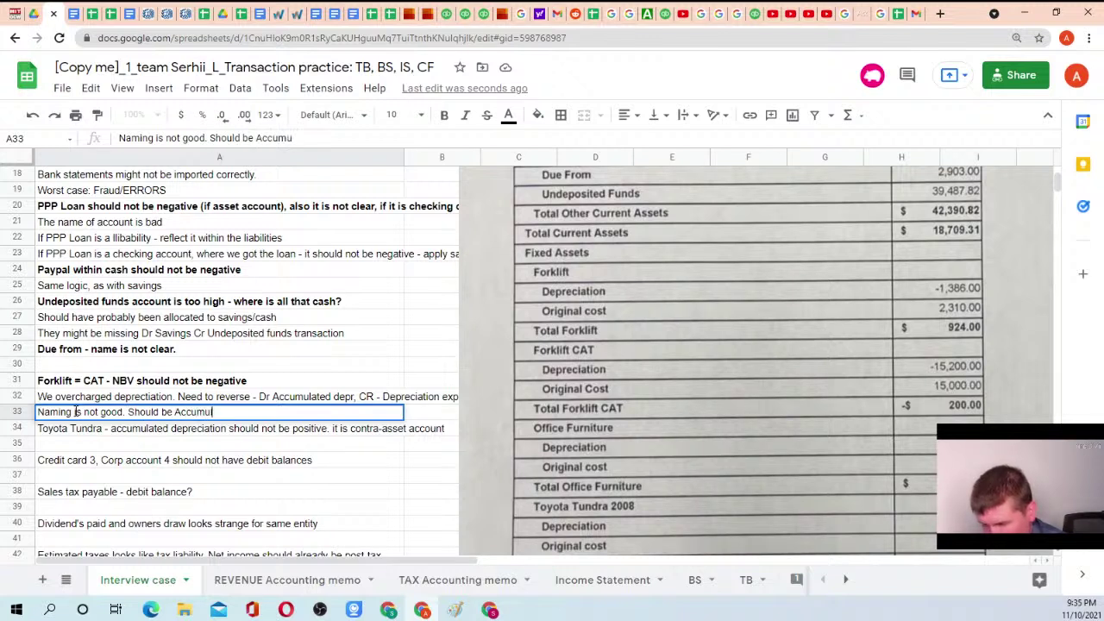
text(d Depreciation)
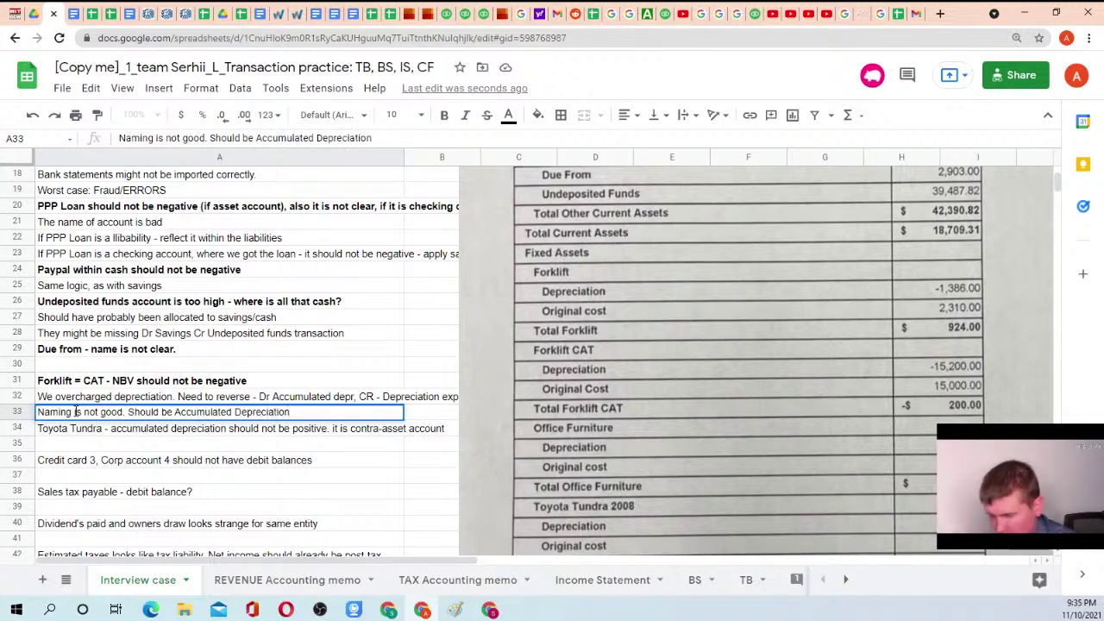
key(Return)
click(76, 414)
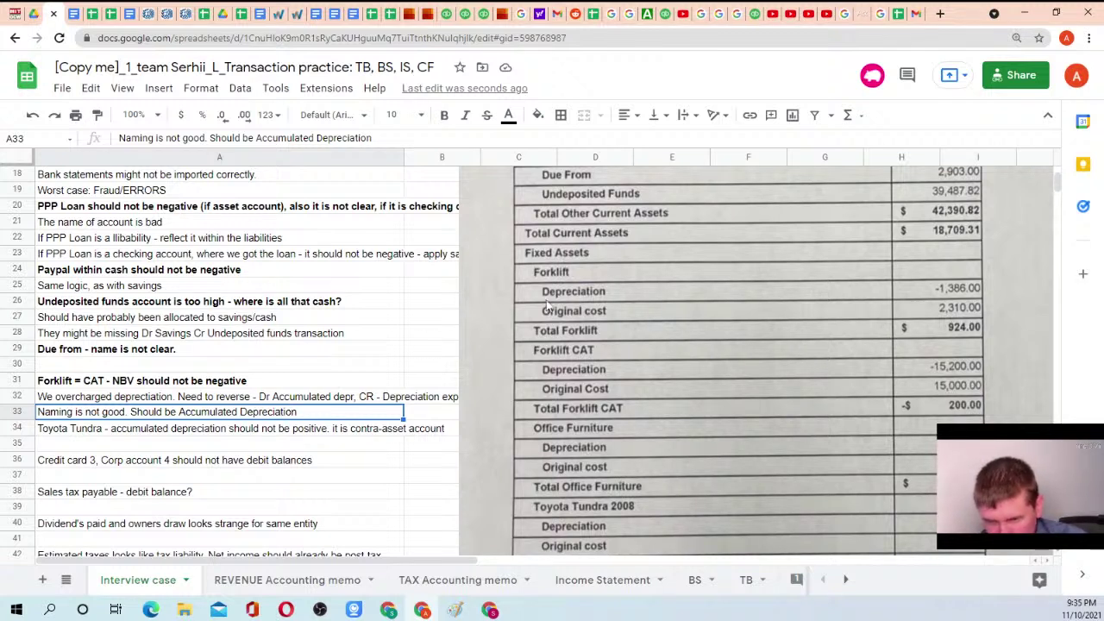
Make the Toyota Tundra accumulated depreciation note in cell A34 bold
click(94, 444)
click(93, 433)
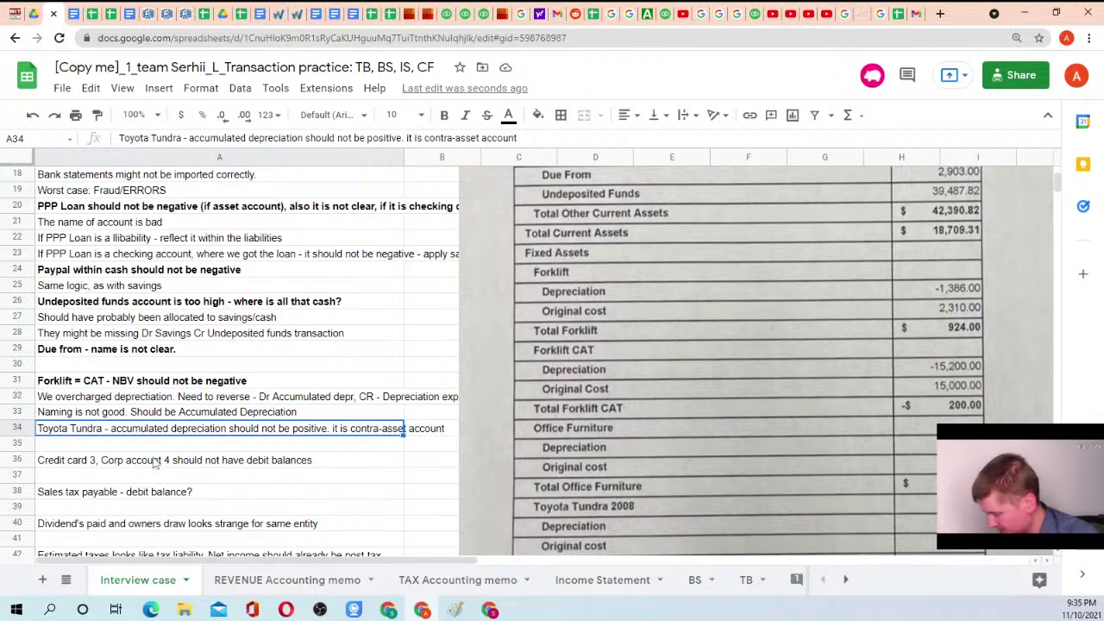
key(ctrl+b)
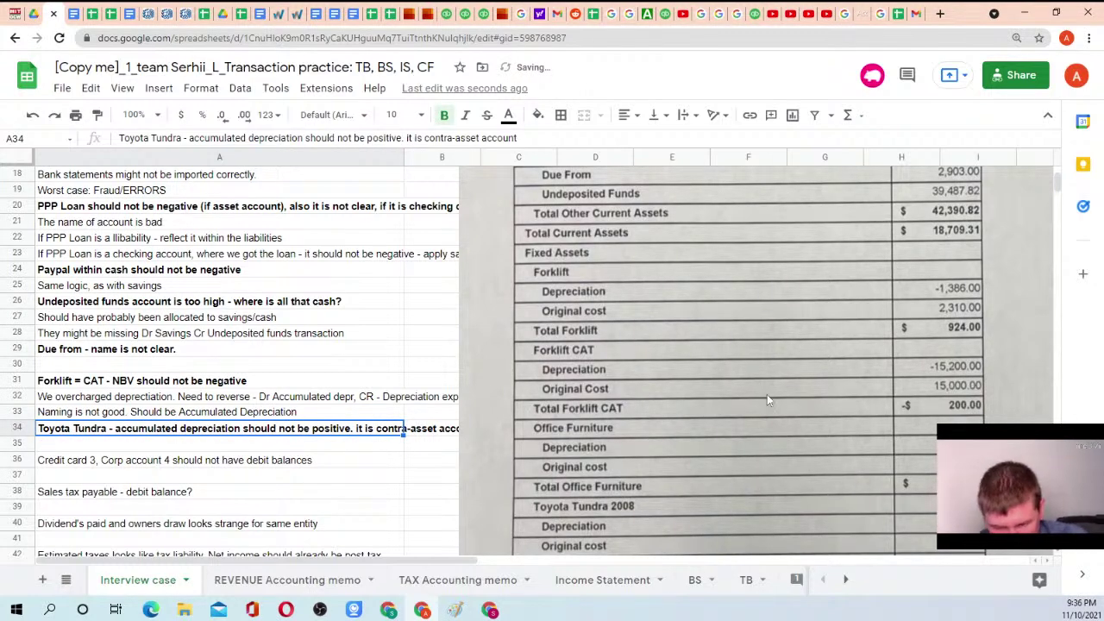
Insert two empty rows above the "Credit card 3, Corp account 4" note
scroll(765, 393, down, 3)
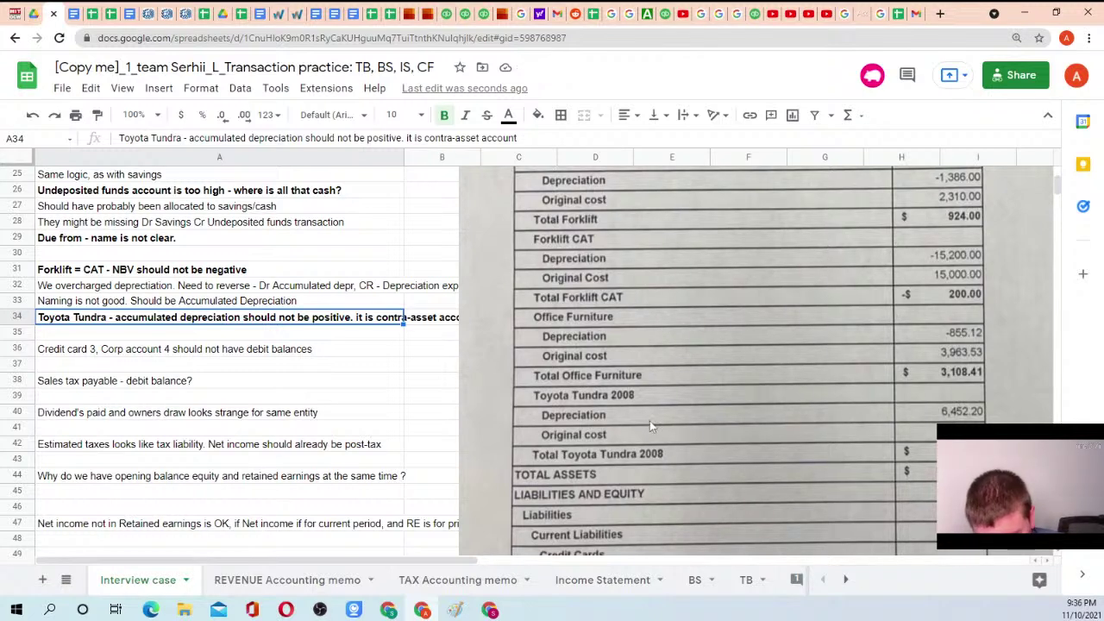
right_click(18, 350)
click(26, 359)
click(17, 365)
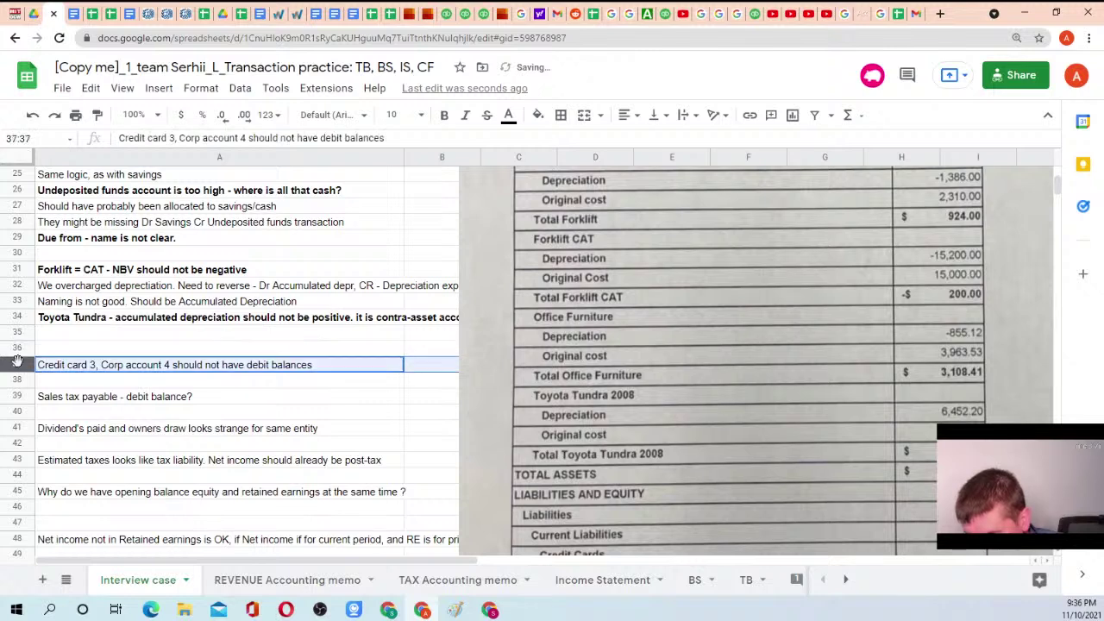
right_click(19, 365)
click(38, 361)
Enter "Accumulated depeciation should be negative" in cell A35 under the Toyota Tundra note
click(72, 335)
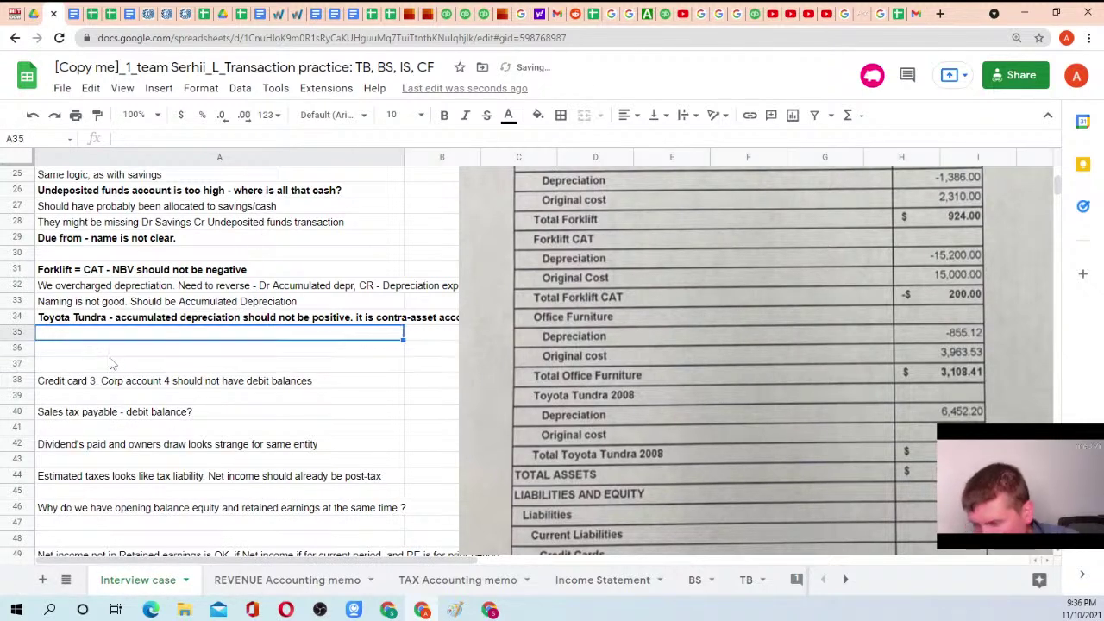
text(Acc)
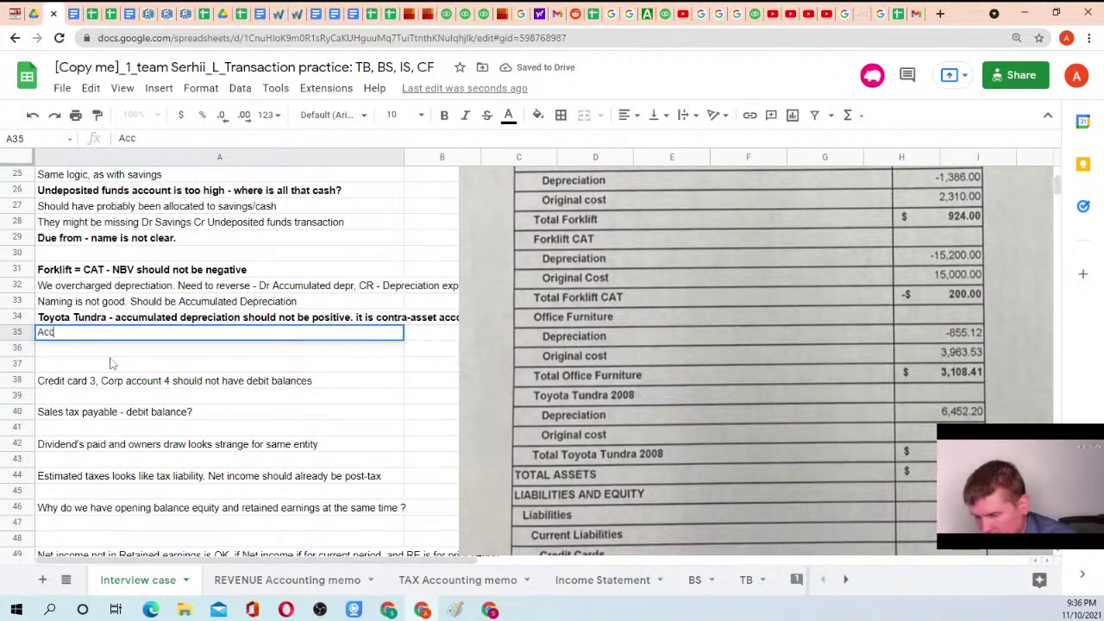
text(umulated de)
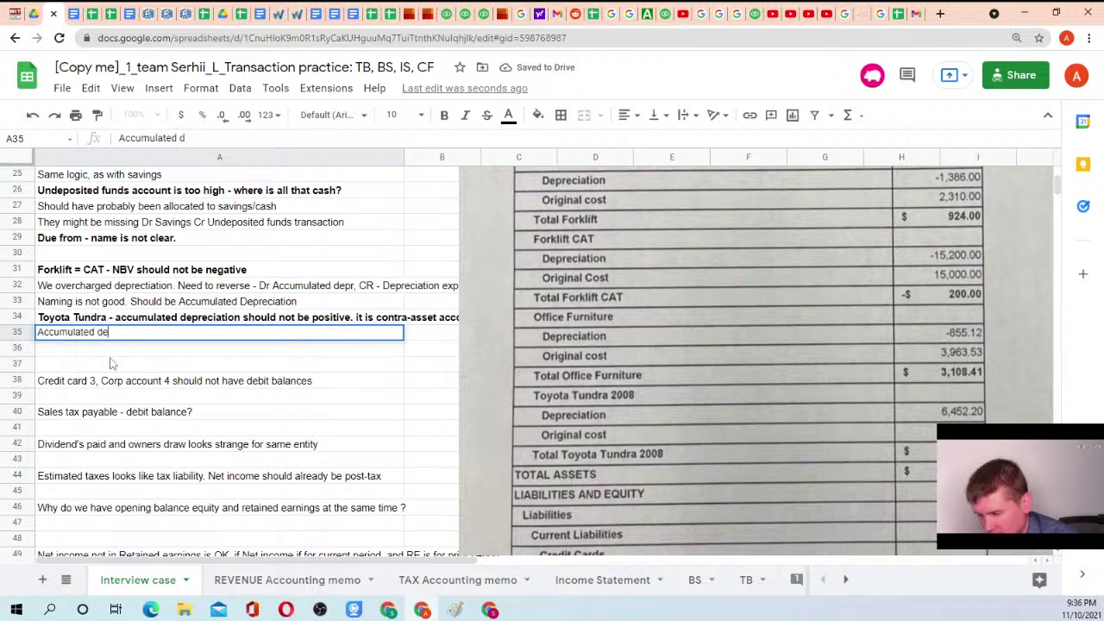
text(peciation shou)
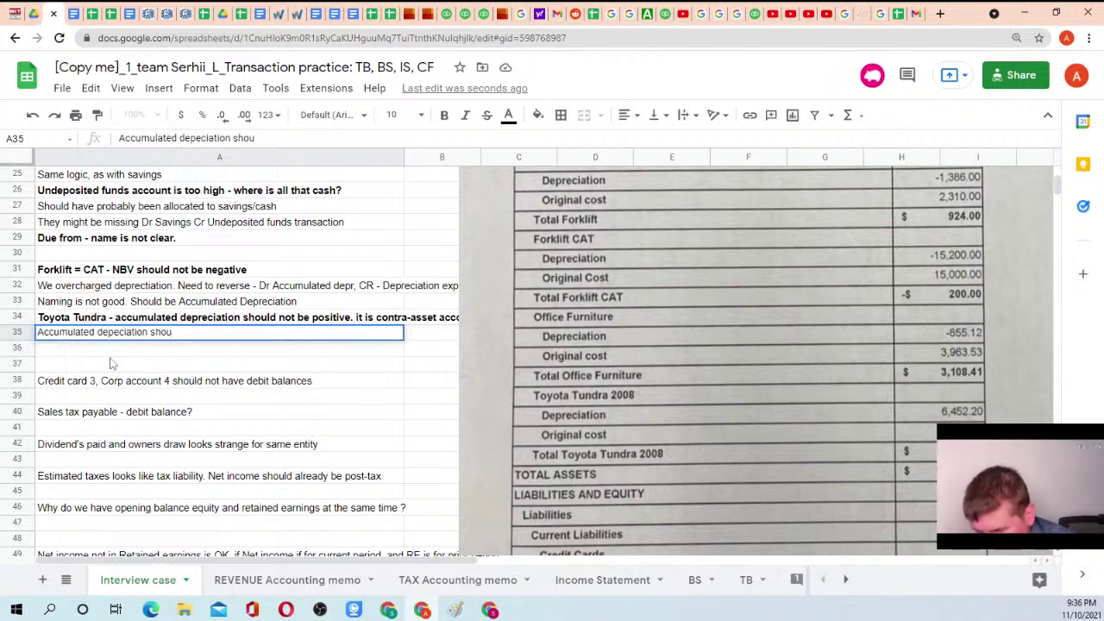
text(ld be negative)
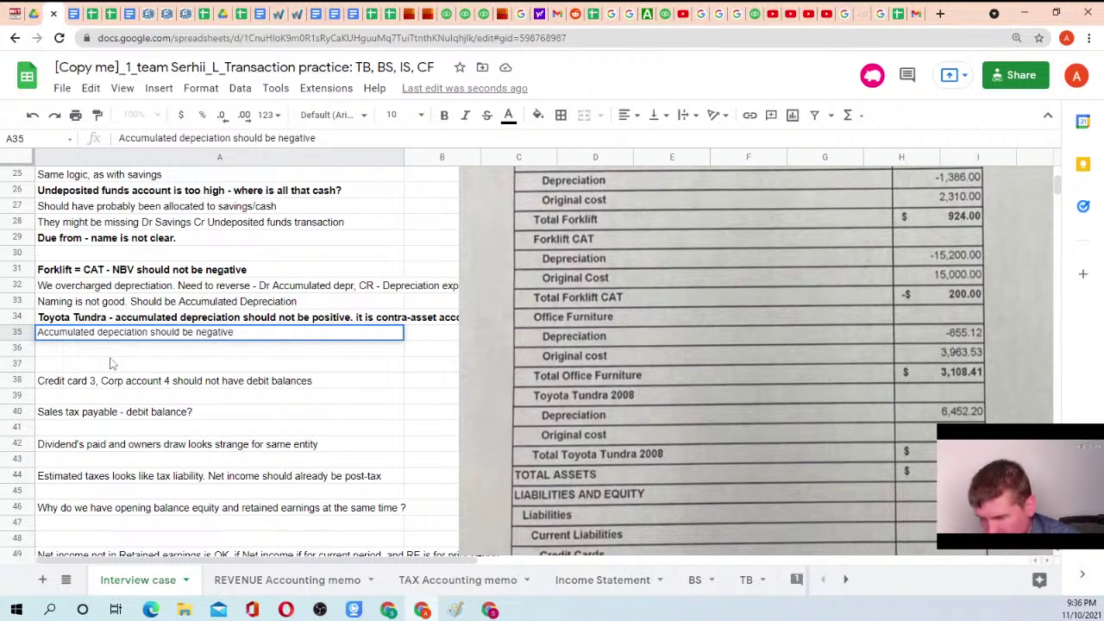
key(Return)
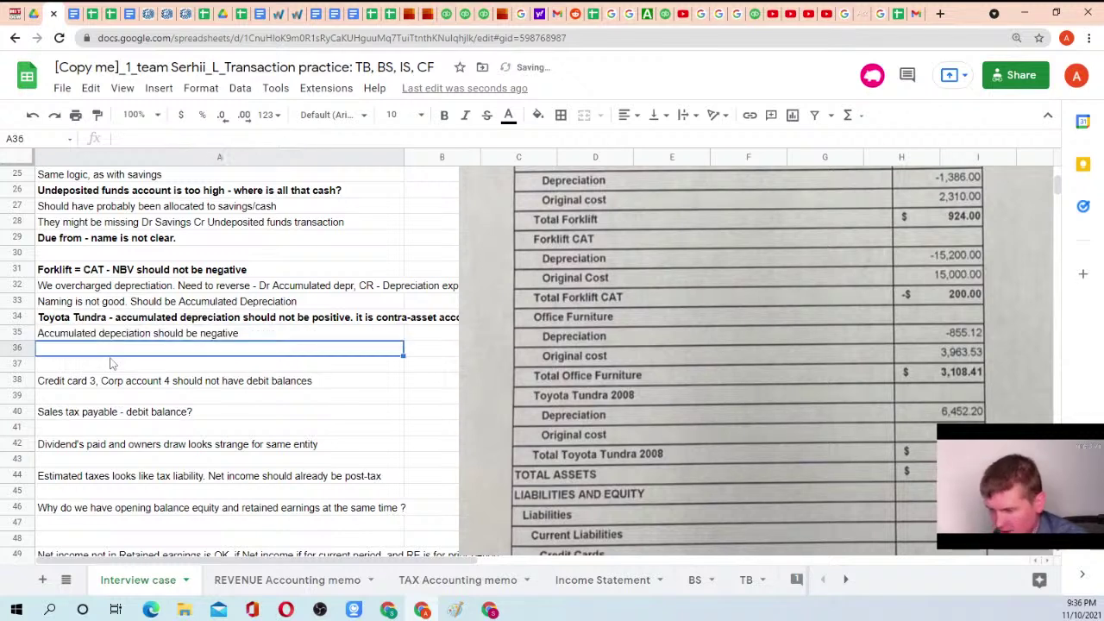
Enter "Possibly, we are not charging depreciation correctly (Dr Accumulated Depreciation instead of crediting it)" in cell A36
text(Possibly)
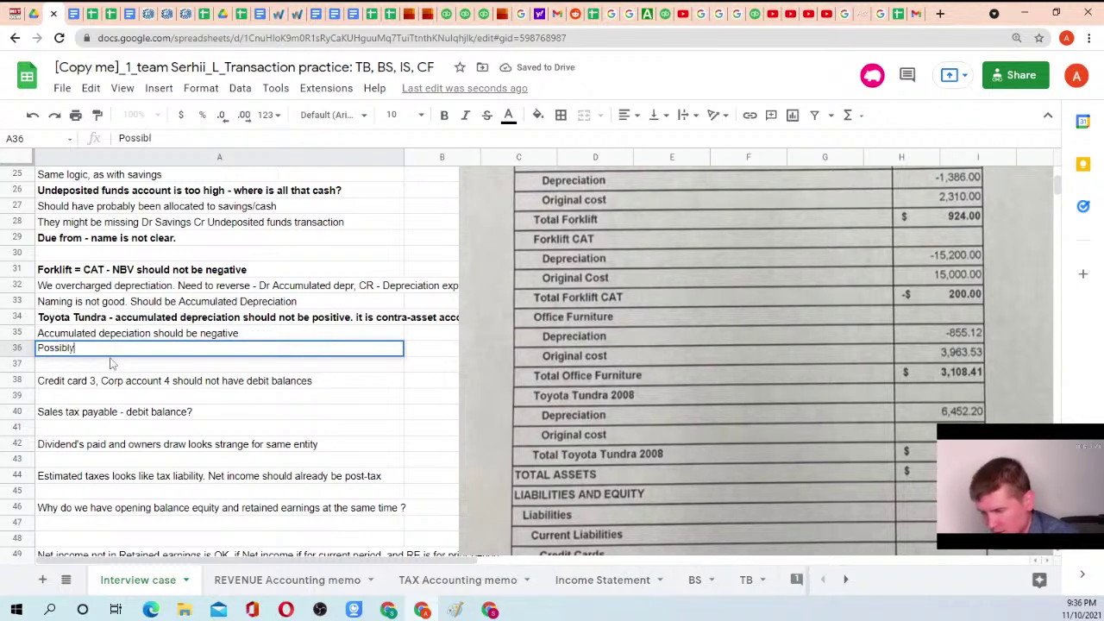
text(, we are not )
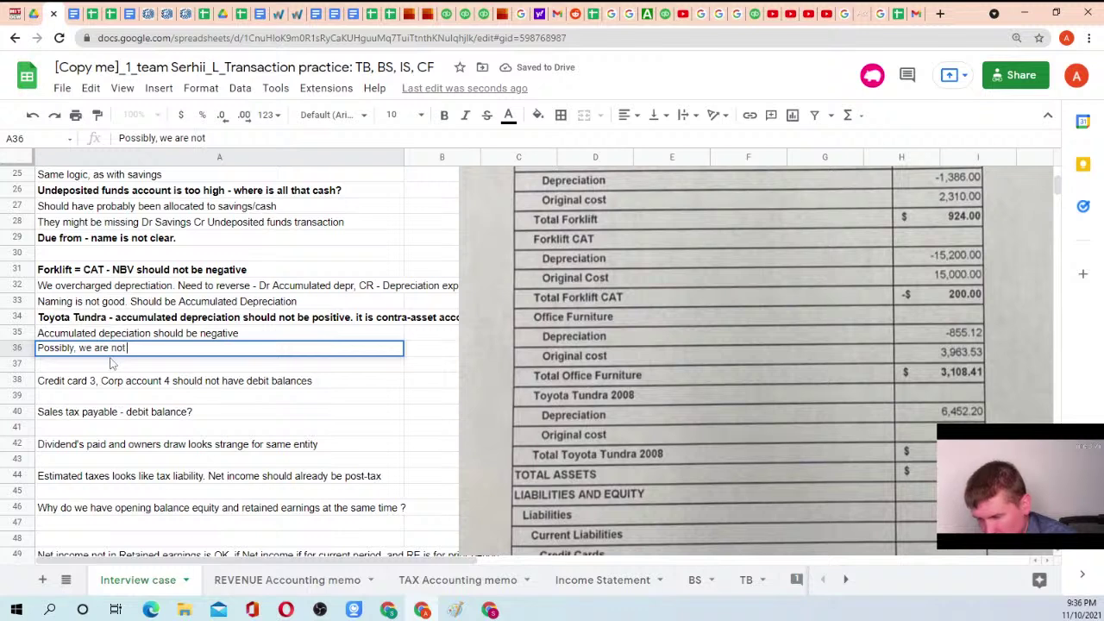
text(charging de)
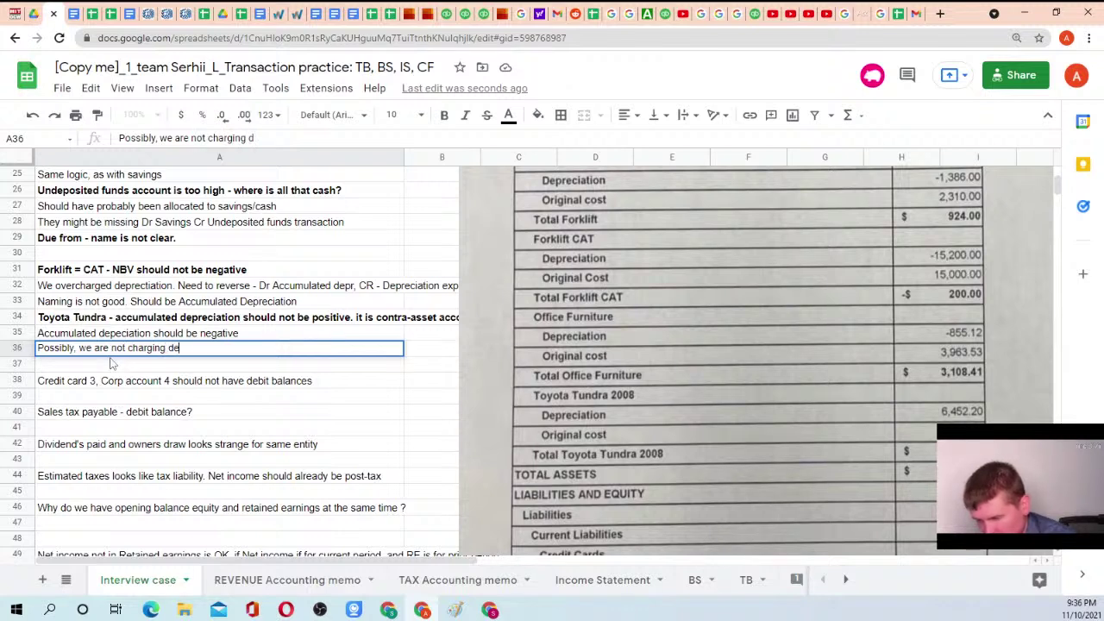
text(preciation correctly (C)
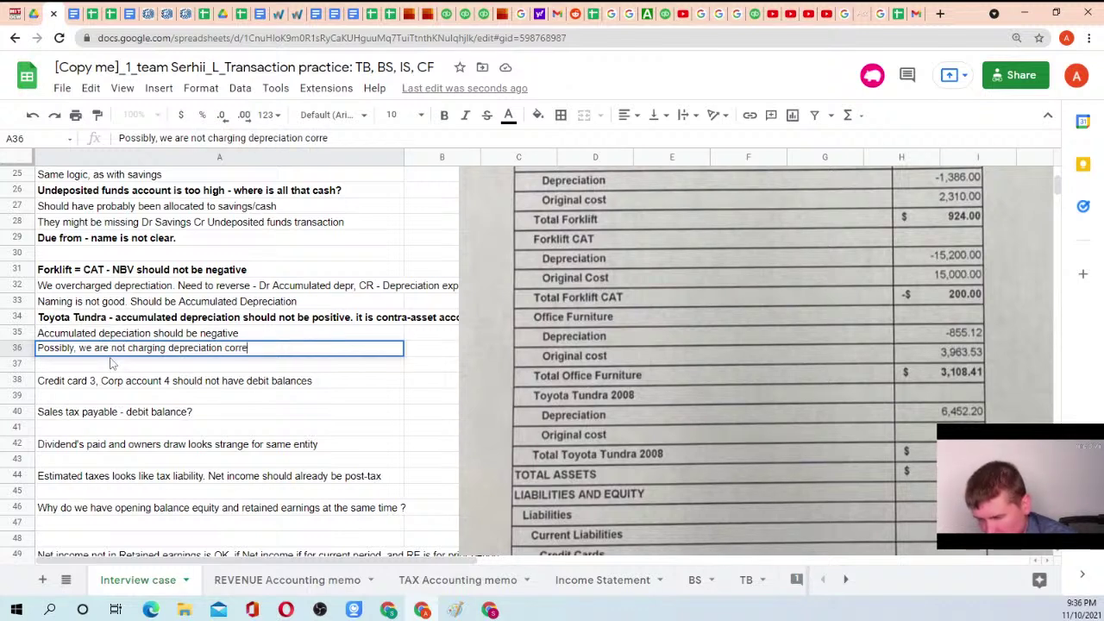
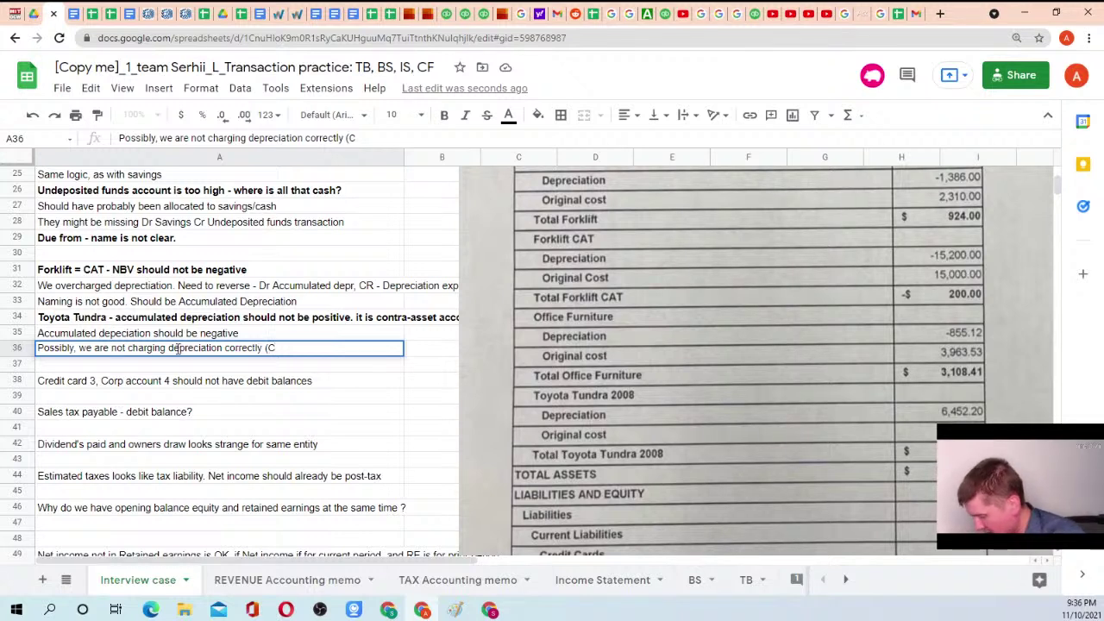
key(BackSpace)
text(Dr)
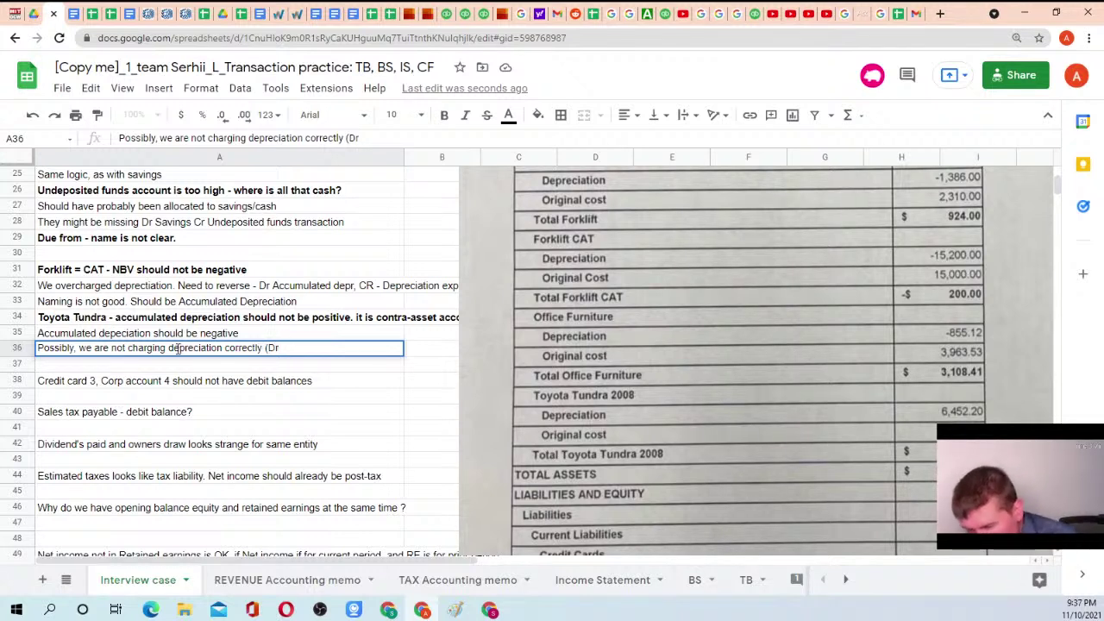
text(Accumulate)
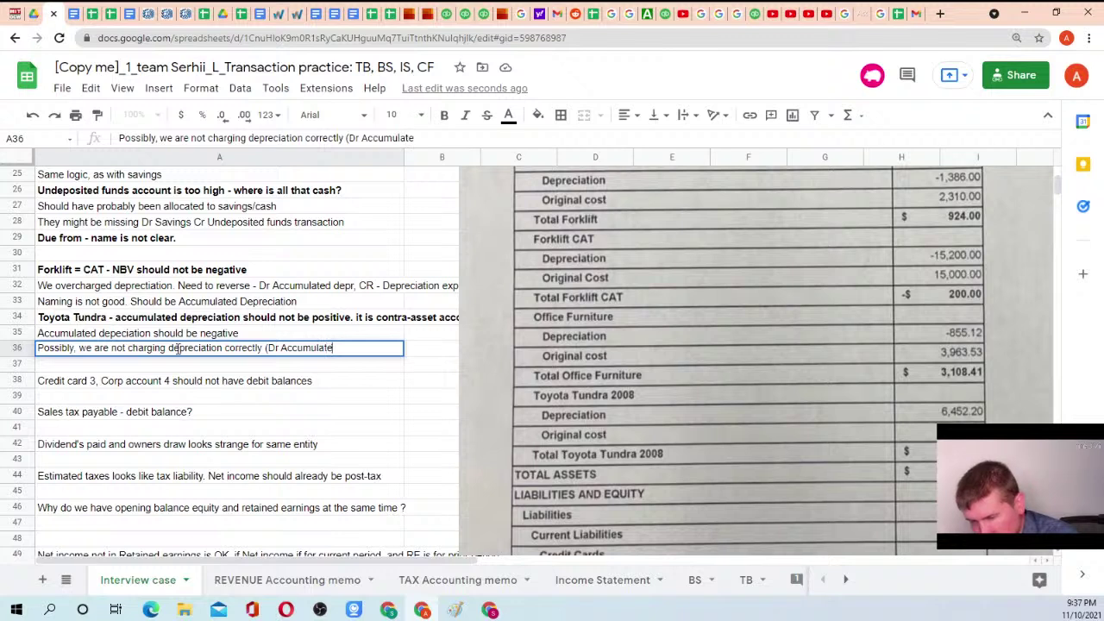
text(d Depreci)
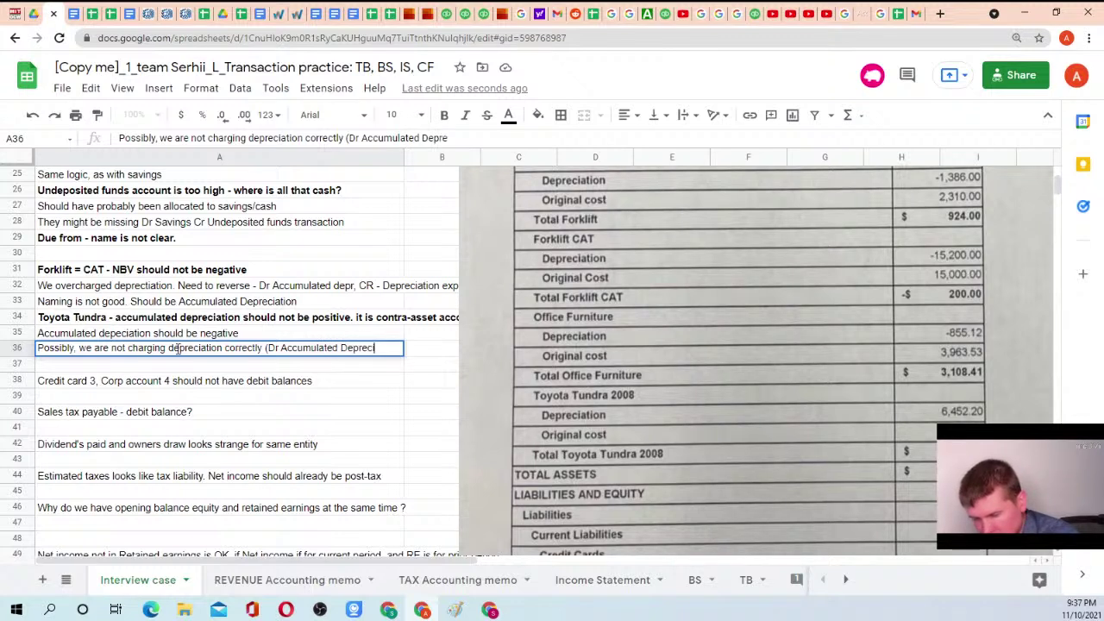
text(ation instead)
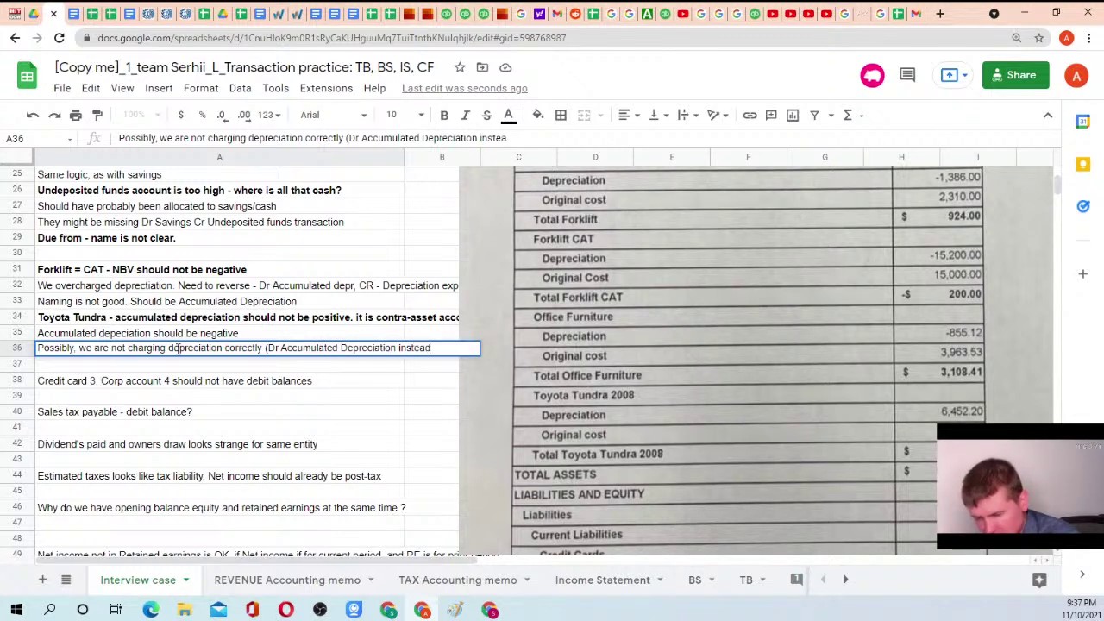
text( of creditin)
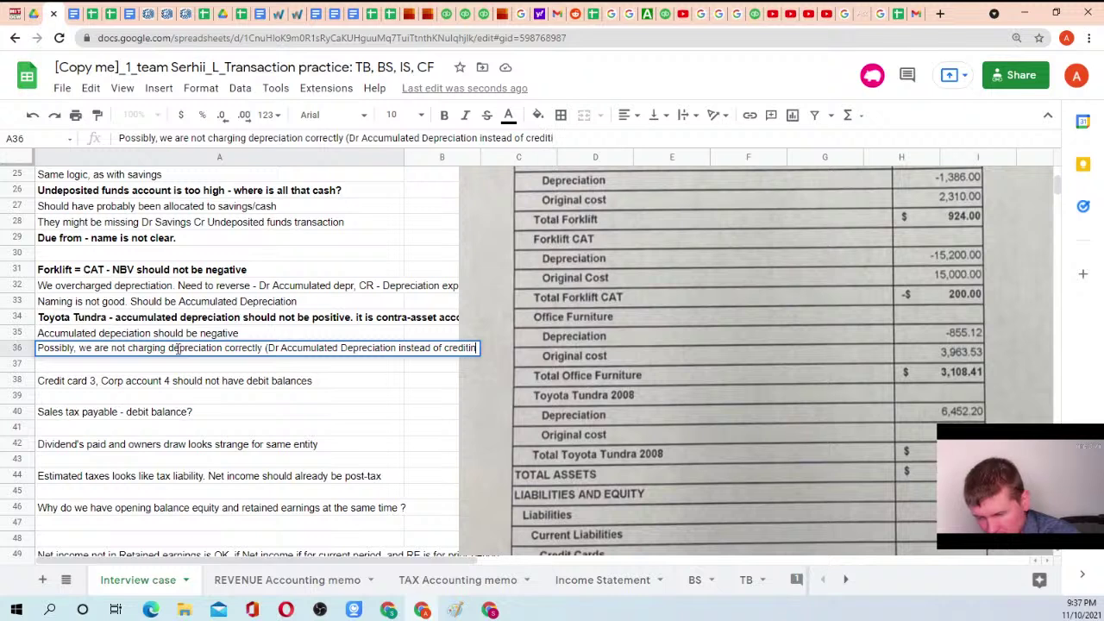
text(g it))
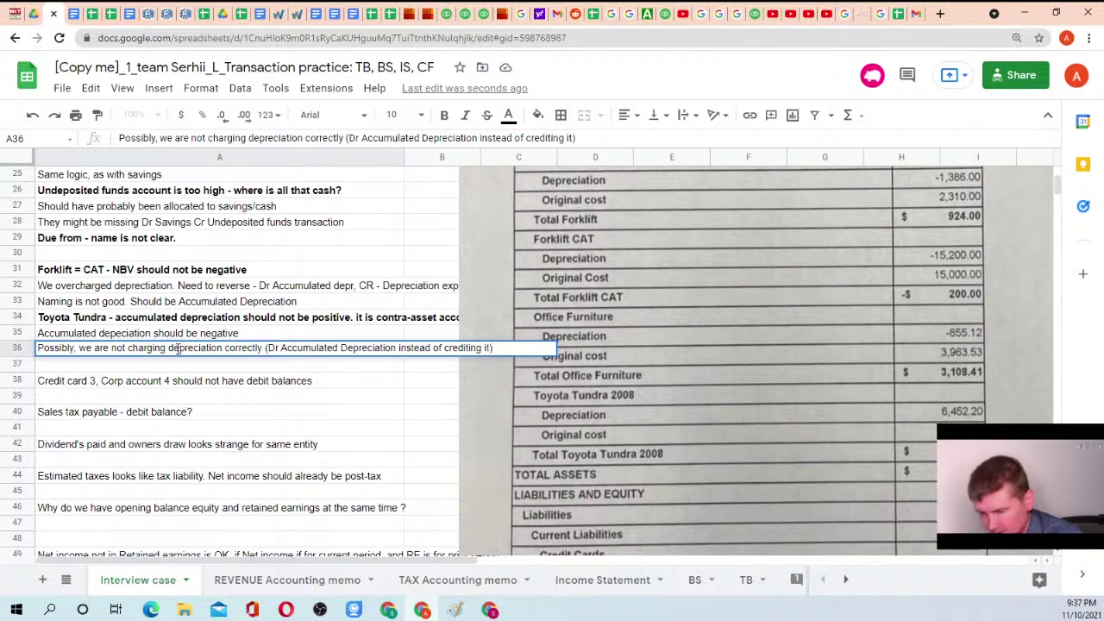
key(Return)
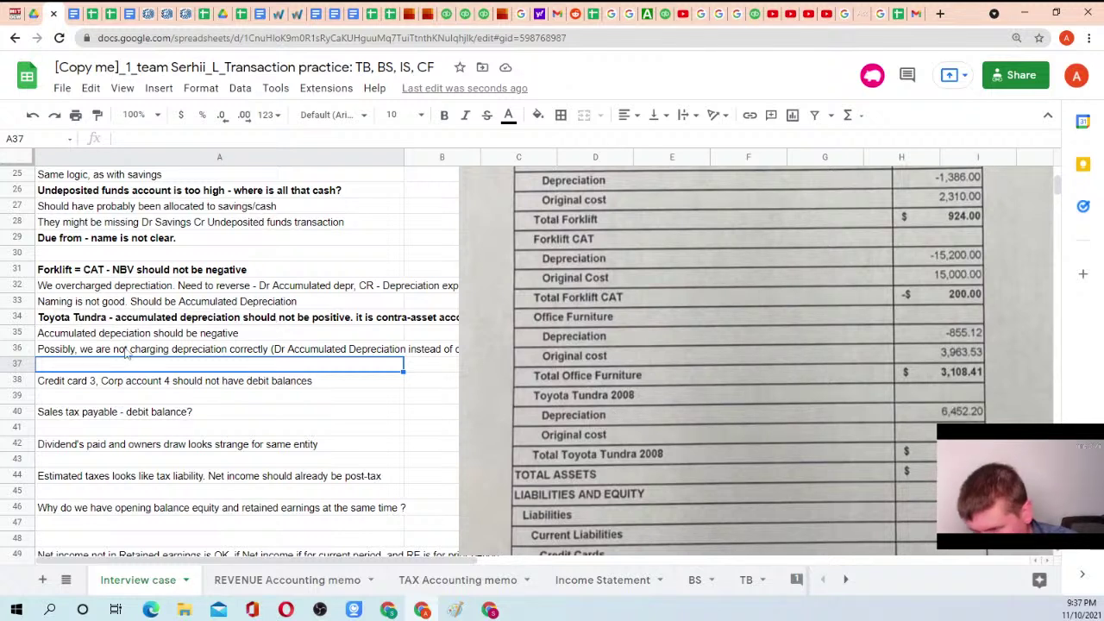
Enter "We might have debited some asset acquisition to that account. Should be corrected" in cell A37
text(We )
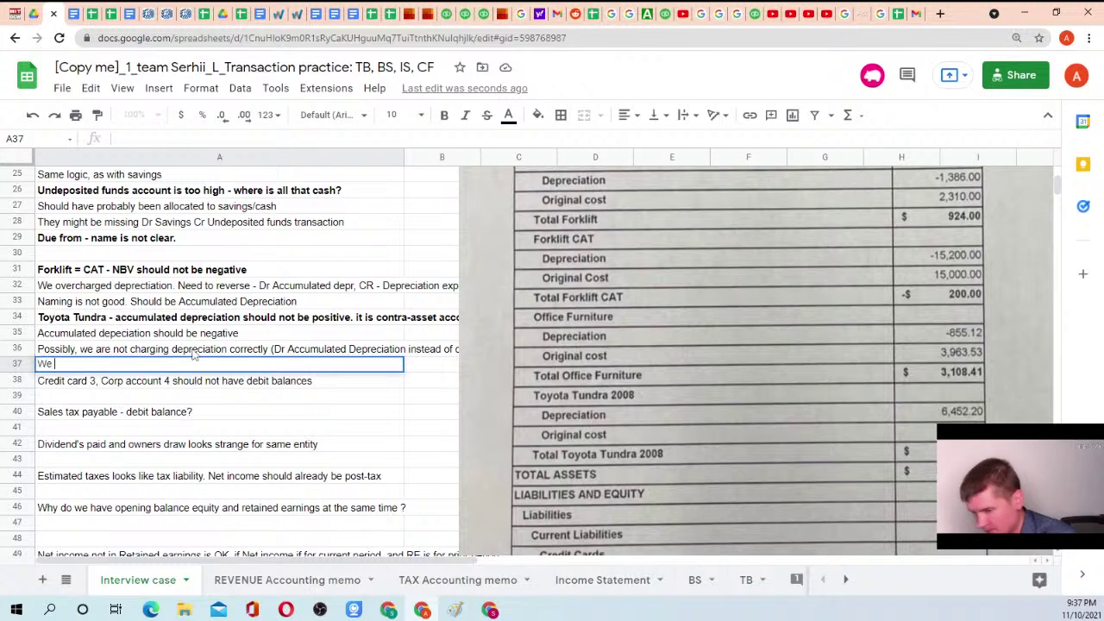
text(might have de)
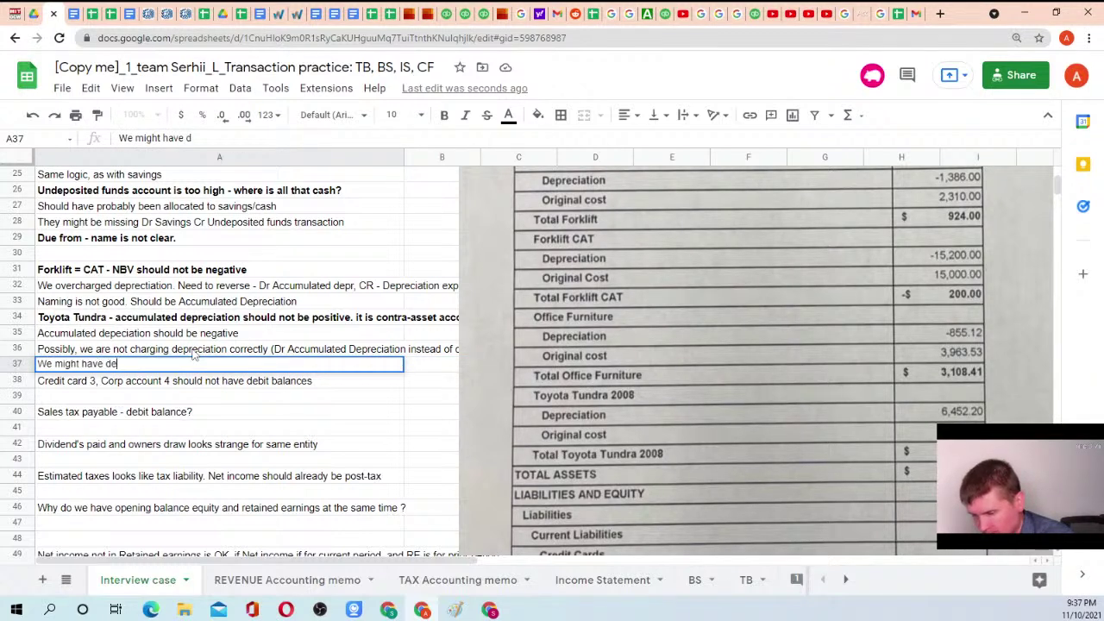
text(bited some s)
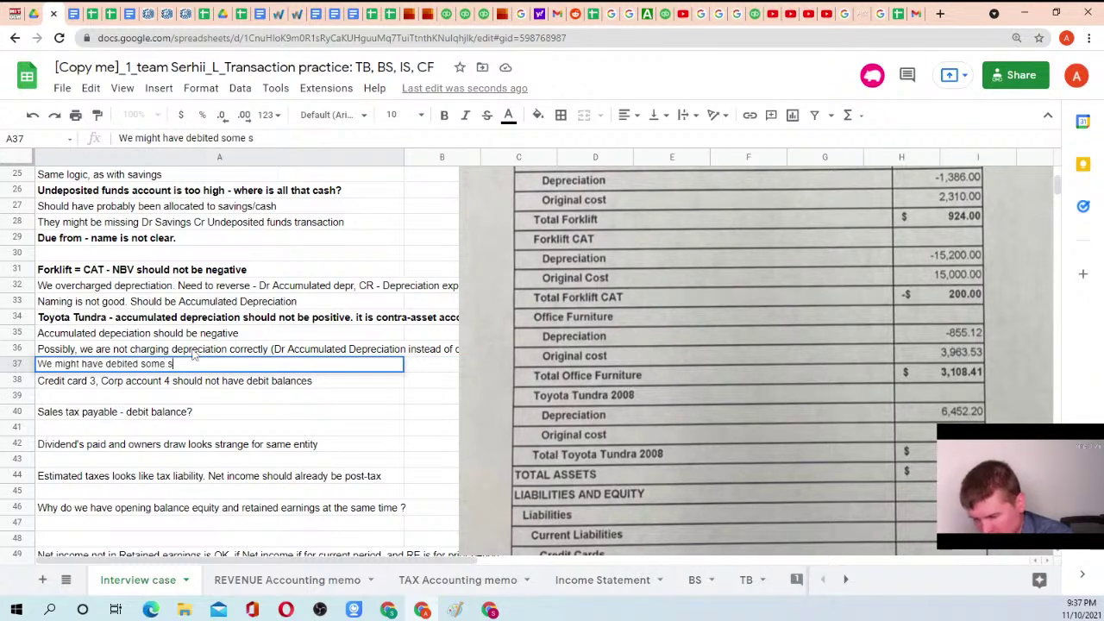
key(BackSpace)
text(asset a)
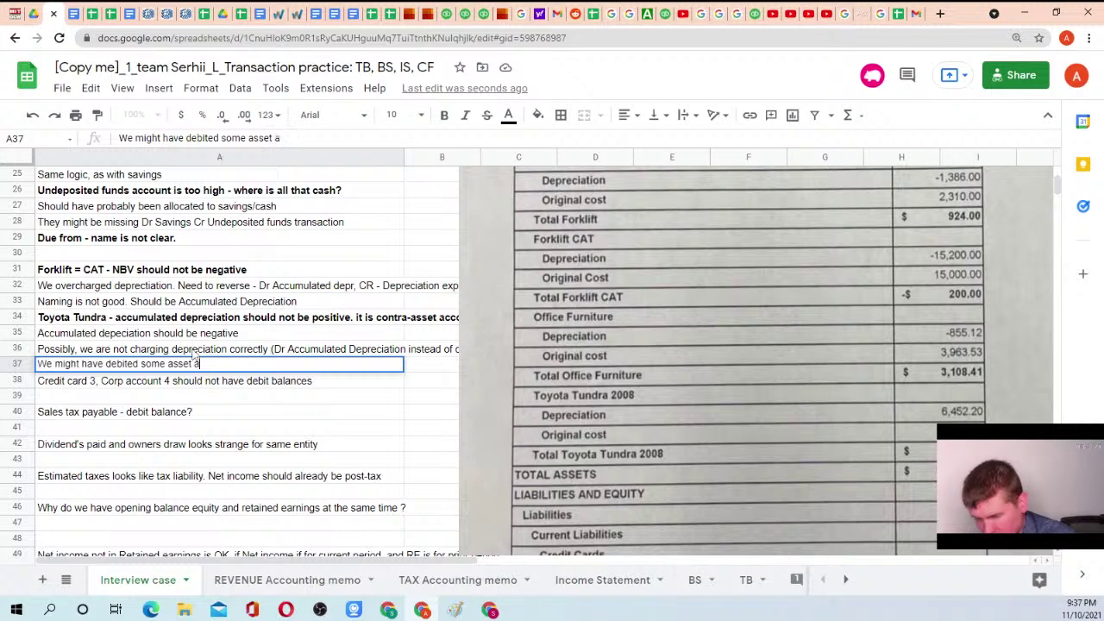
text(cquisition to that)
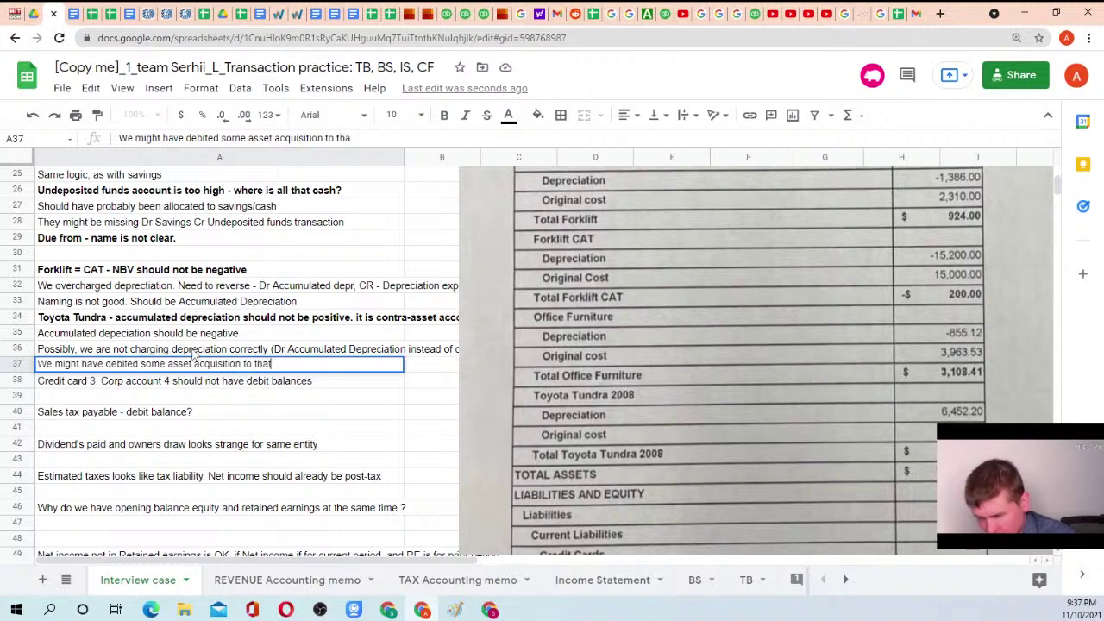
text( account. )
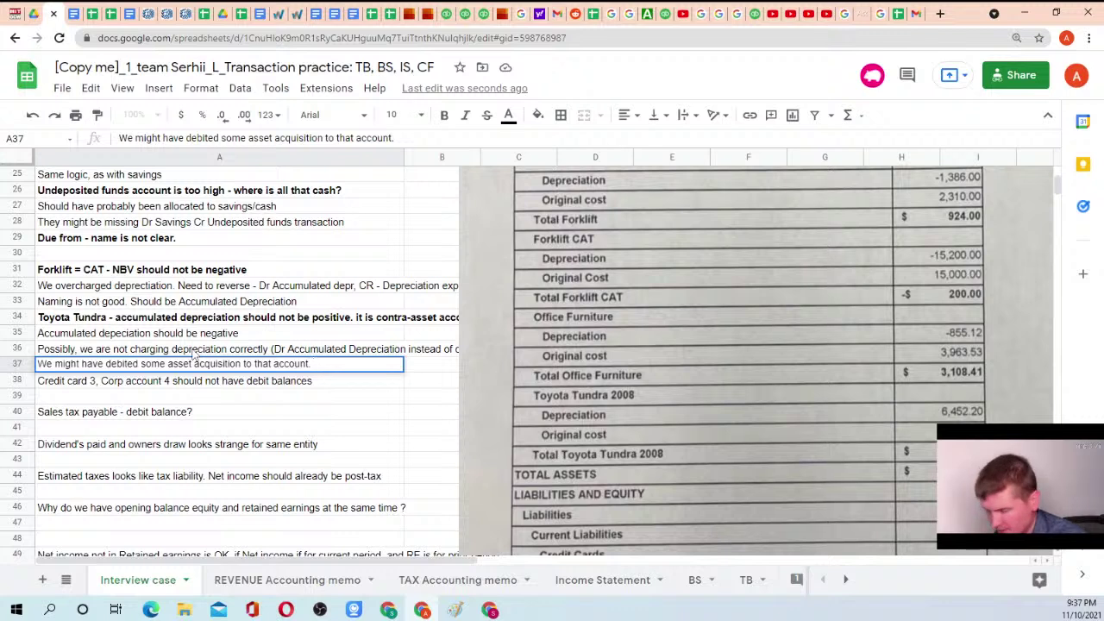
text(Should be )
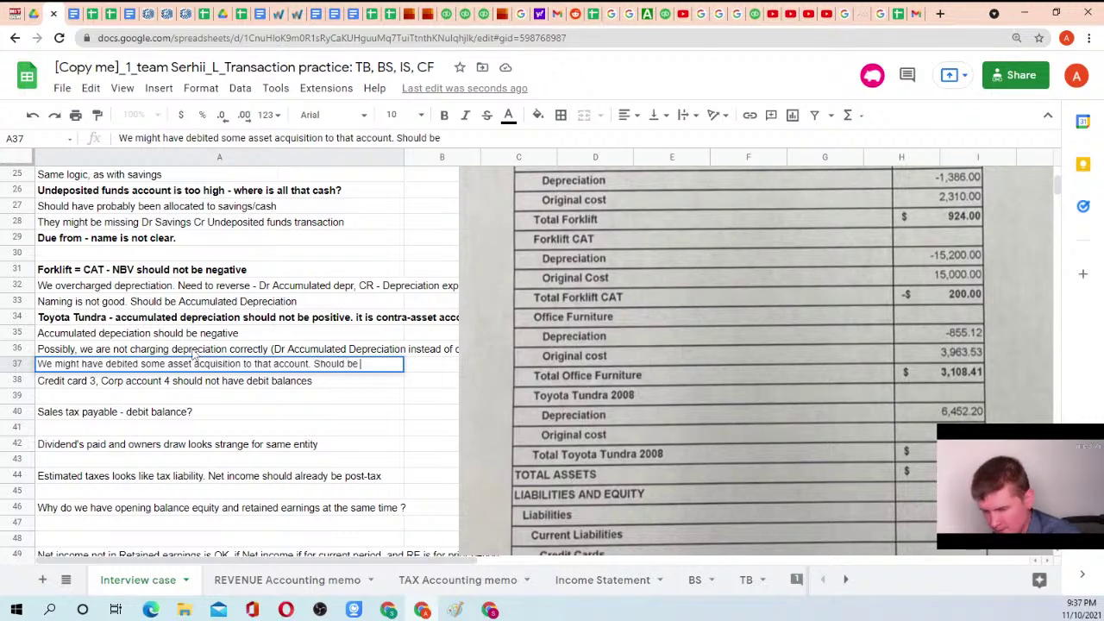
text(corrected)
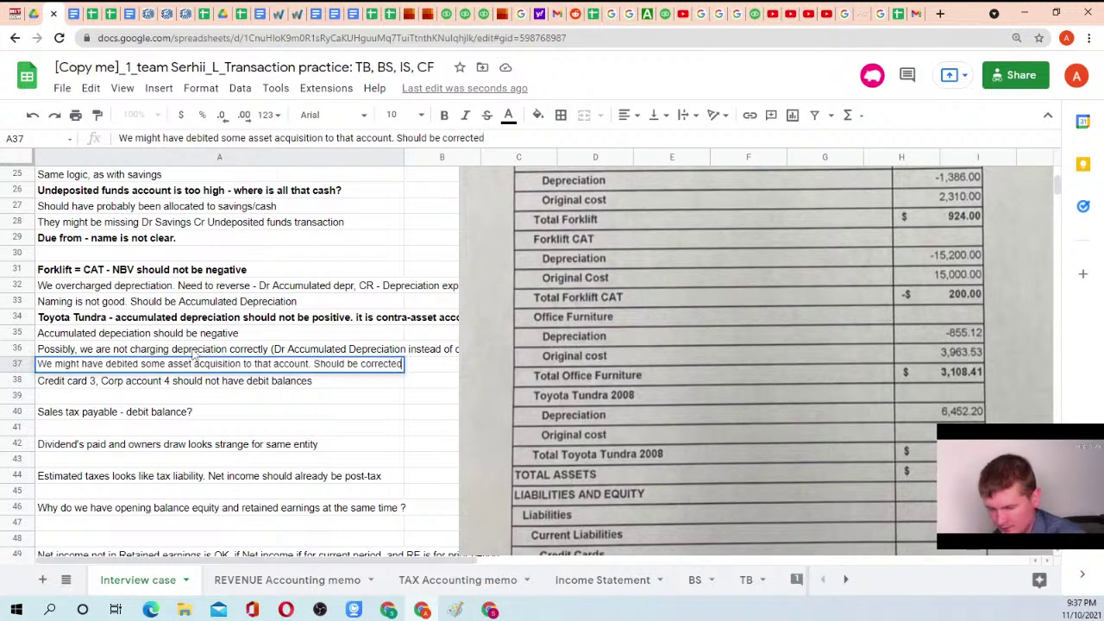
key(Return)
Make the "Credit card 3, Corp account 4" note in cell A38 bold and insert an empty row above the sales tax payable note
key(Up)
click(162, 385)
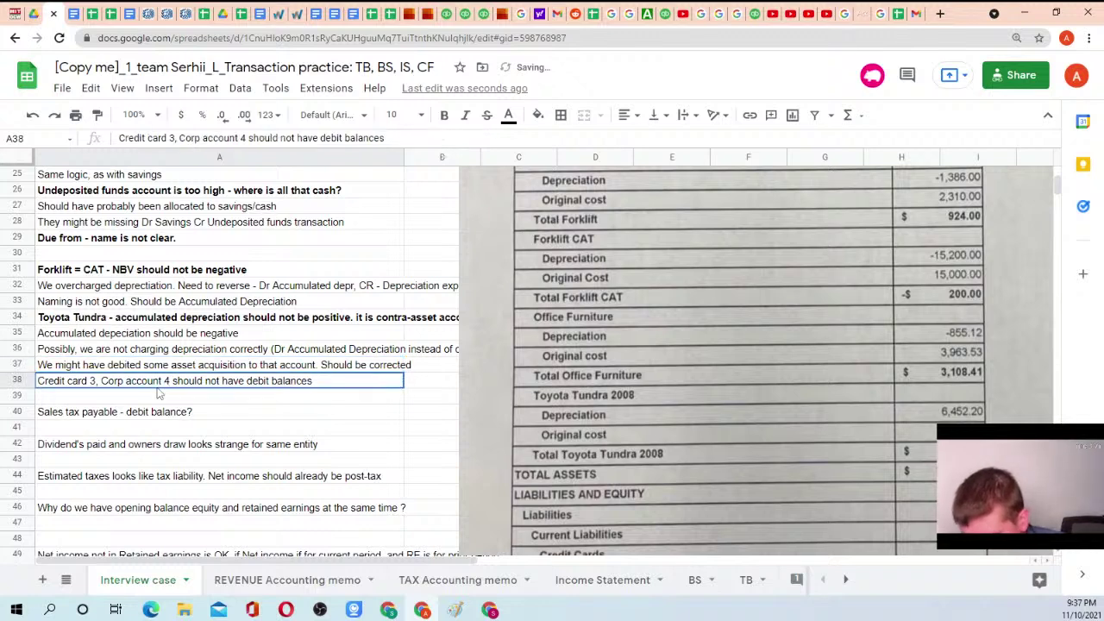
key(ctrl+b)
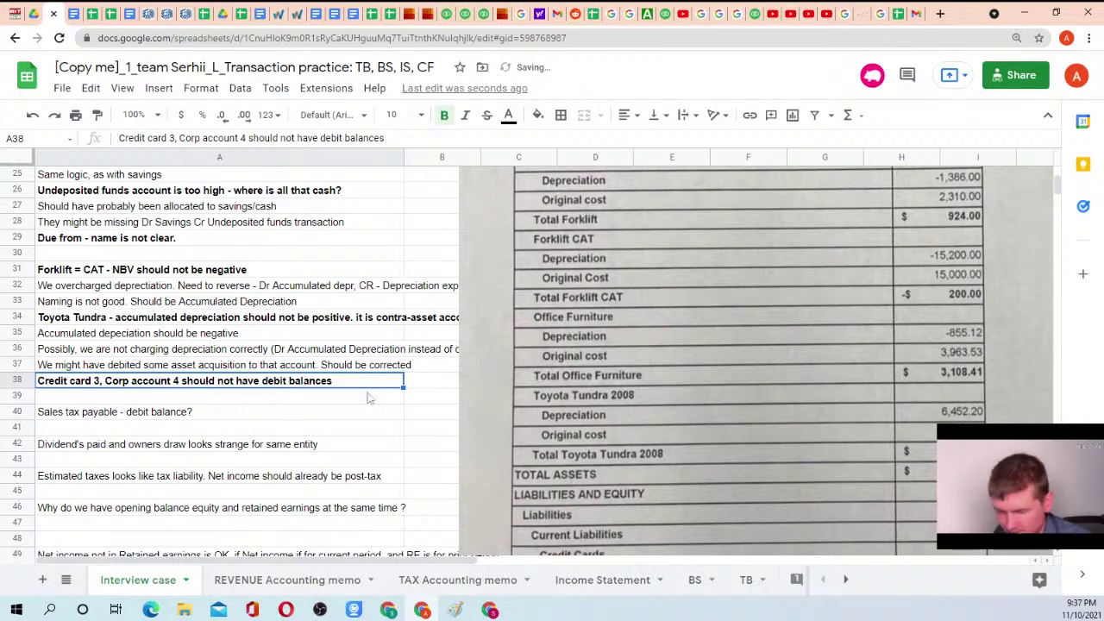
scroll(733, 392, down, 3)
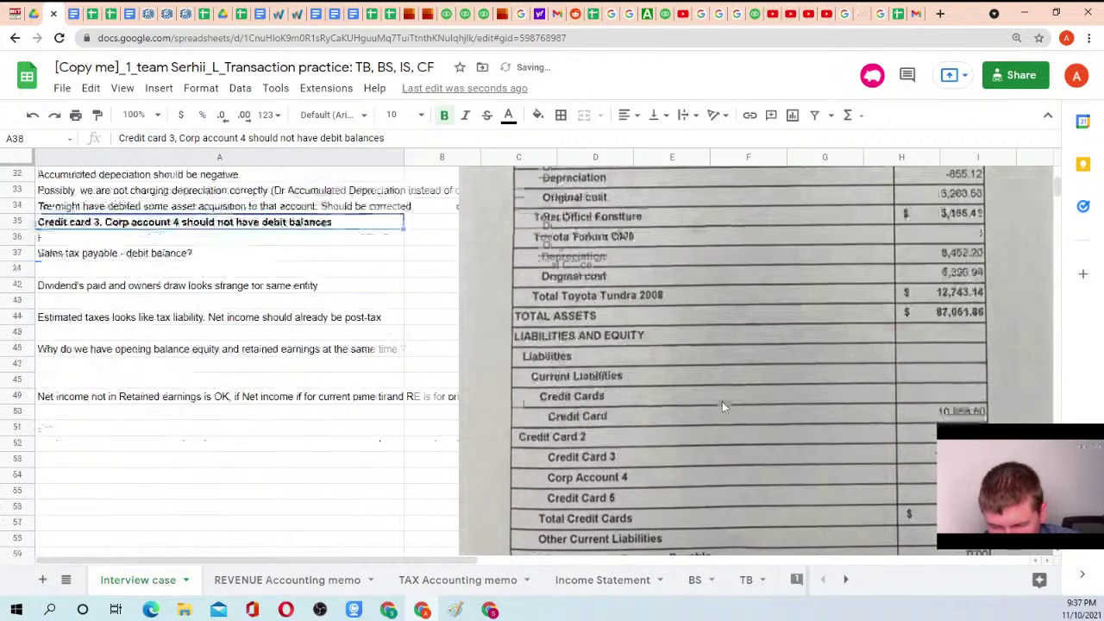
right_click(19, 254)
click(86, 357)
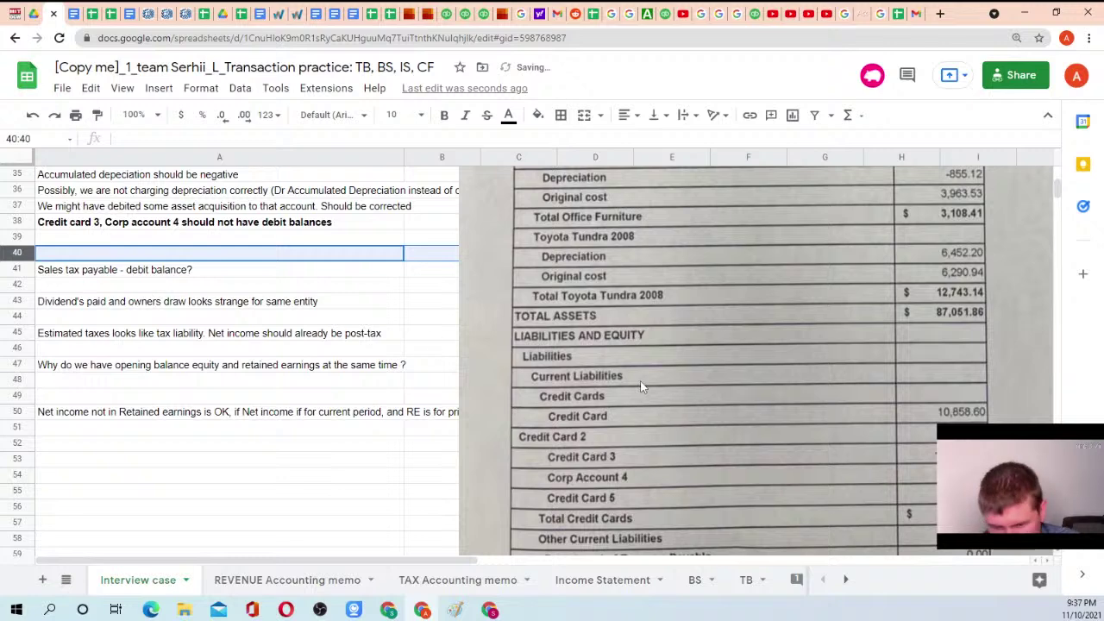
Add "(negatinve)" after the word "debit" in the "Credit card 3, Corp account 4" note in cell A38
scroll(690, 388, down, 2)
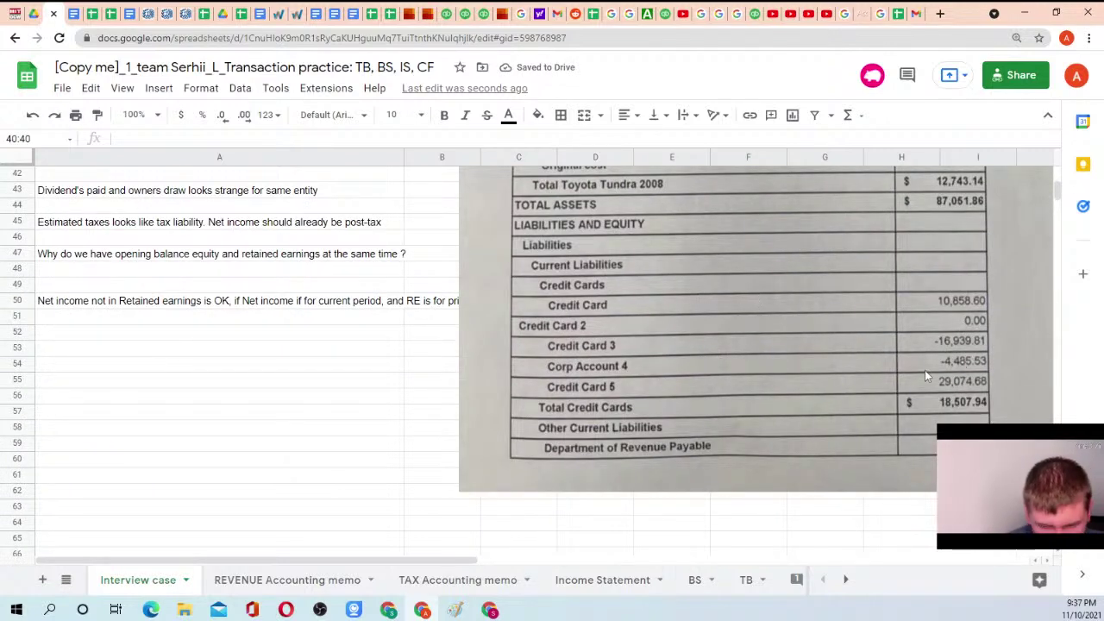
scroll(925, 371, up, 3)
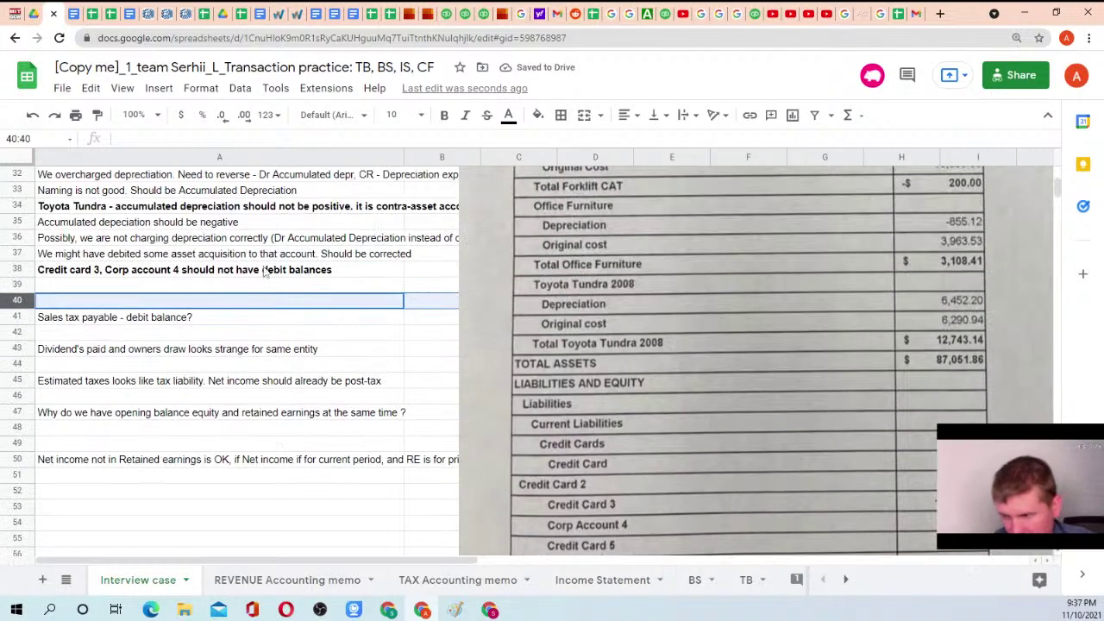
click(124, 271)
click(343, 138)
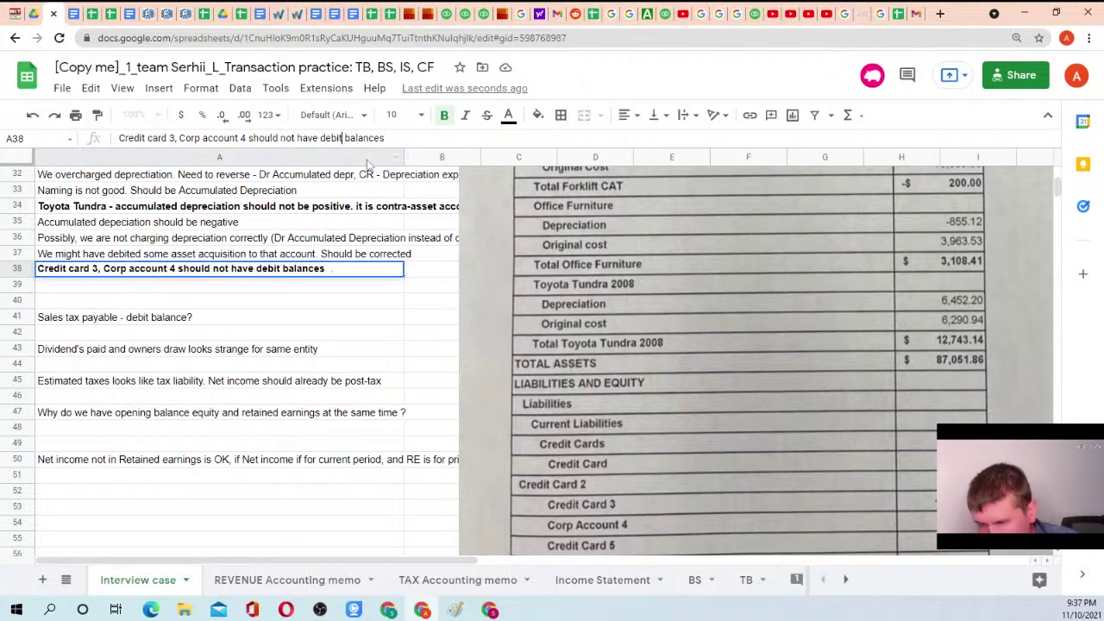
text((neg)
text(atinve)
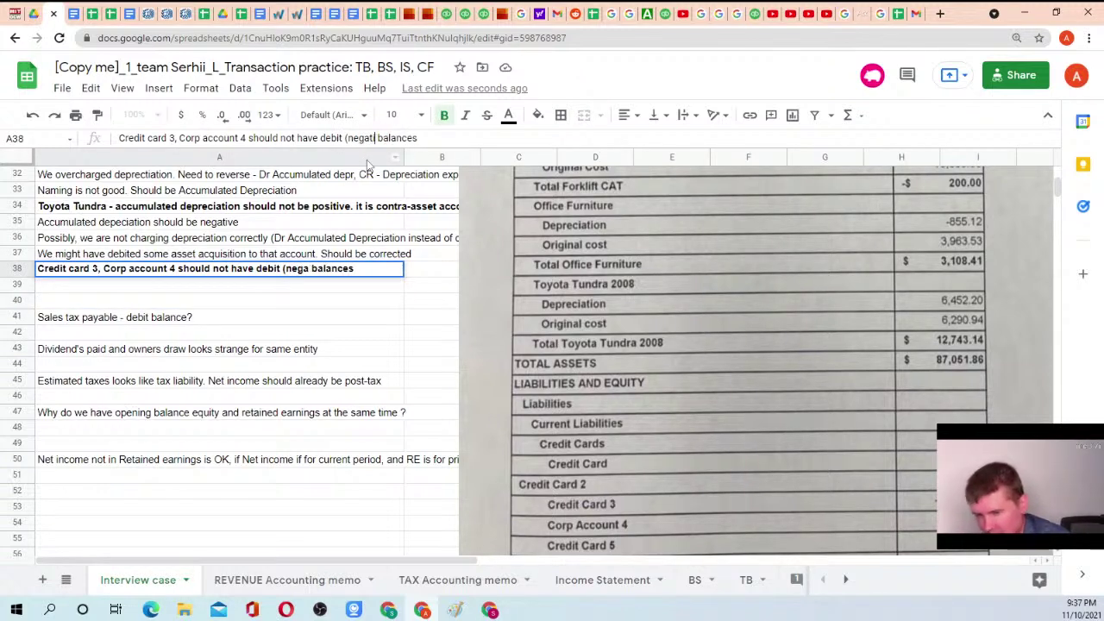
text())
key(Return)
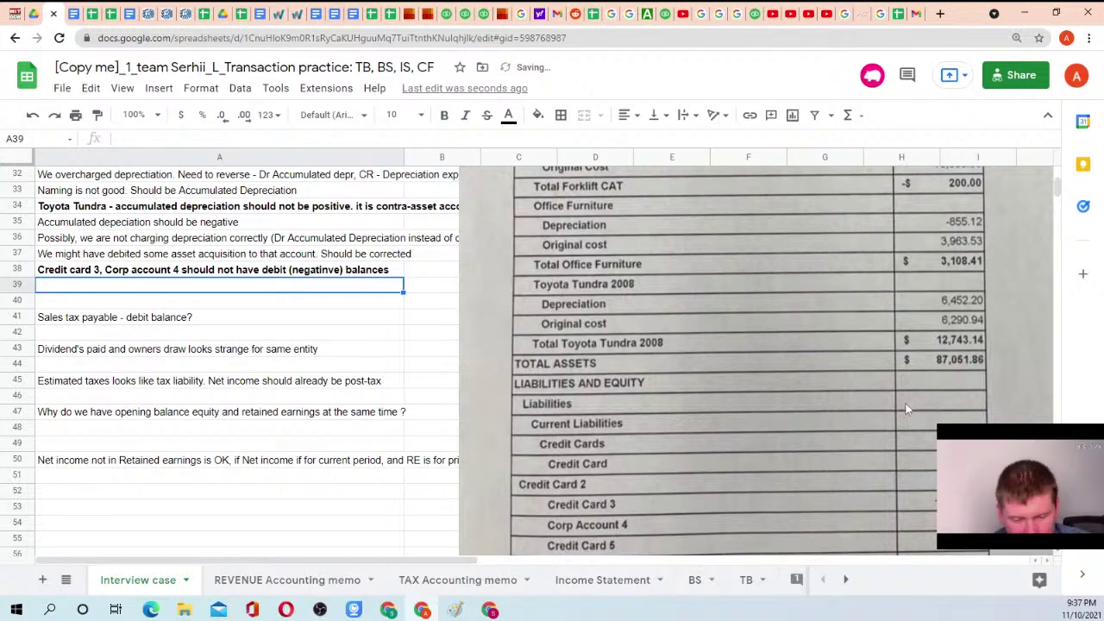
Examine the credit card, other current liability, long-term liability and equity balances in the balance sheet images
scroll(914, 416, down, 5)
scroll(915, 416, down, 15)
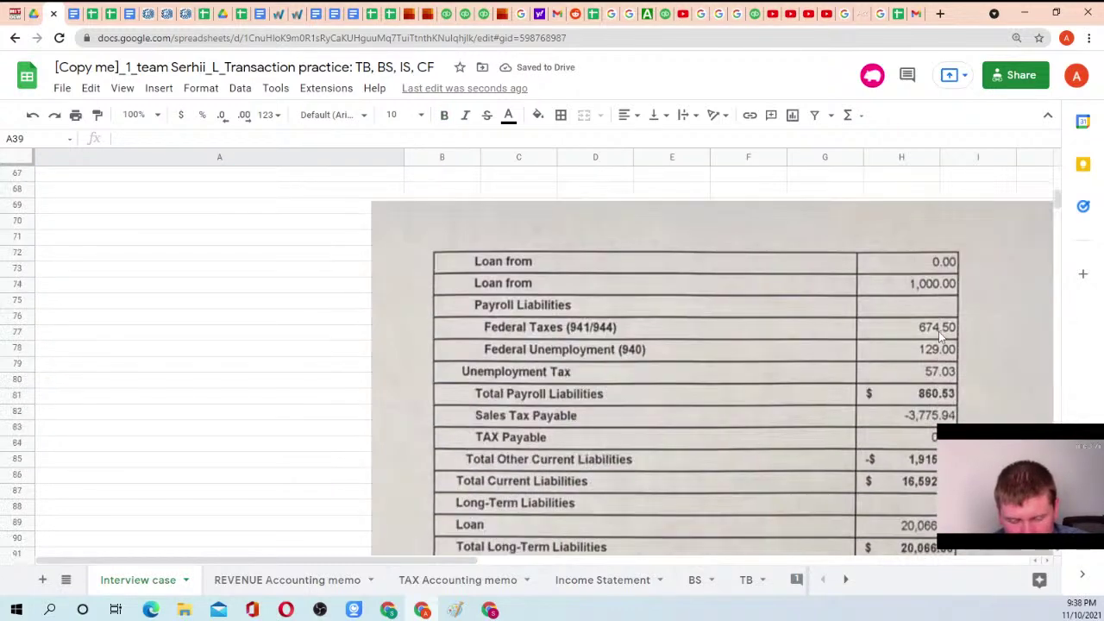
scroll(921, 302, down, 6)
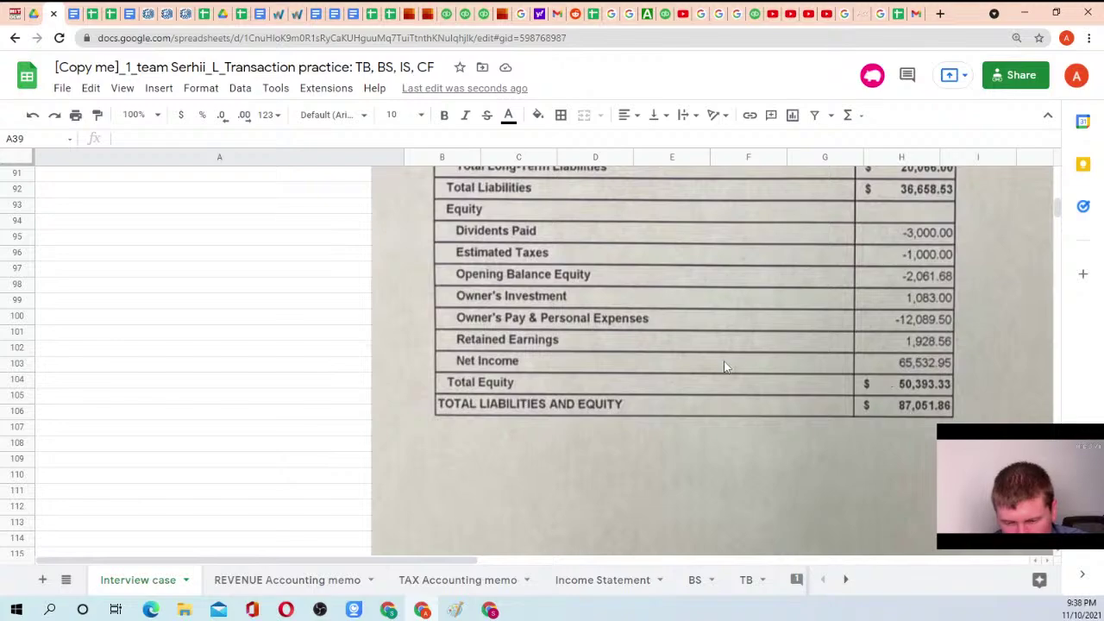
scroll(879, 345, up, 3)
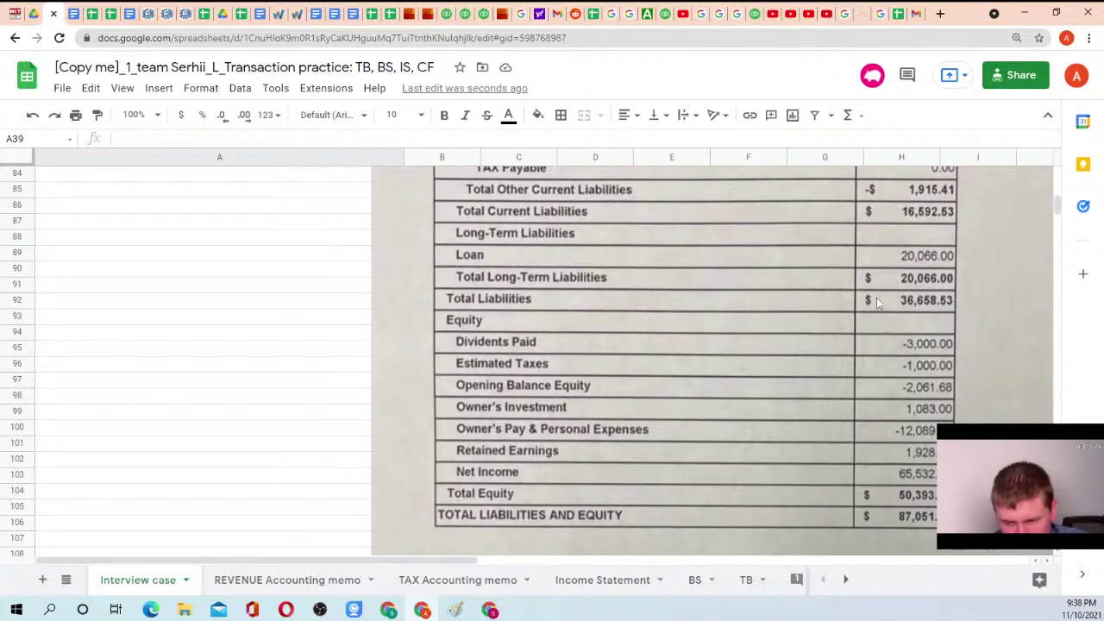
scroll(930, 306, up, 20)
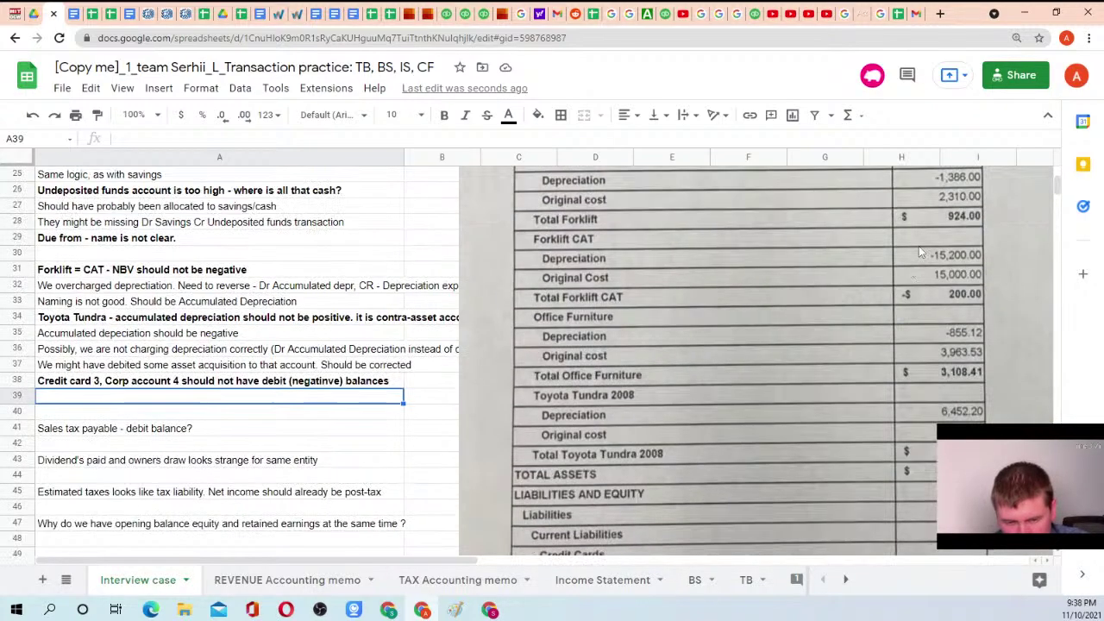
scroll(919, 259, down, 11)
scroll(916, 298, down, 9)
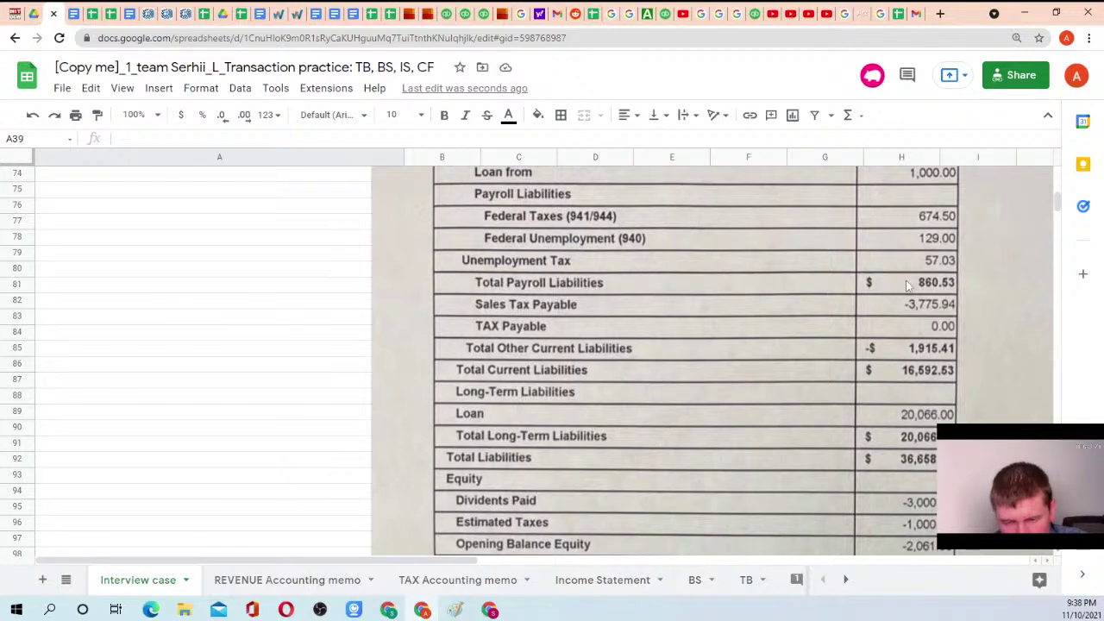
scroll(777, 321, up, 20)
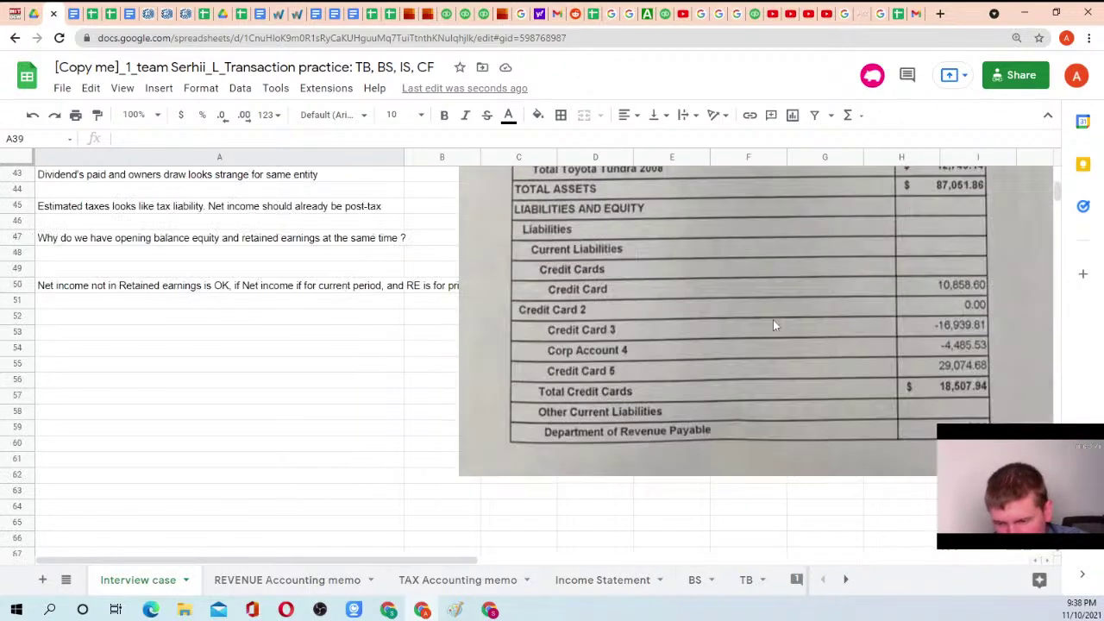
Enter "We overpaid these accounts - we need to transfer overpayment to checking." in cell A39
scroll(778, 326, down, 3)
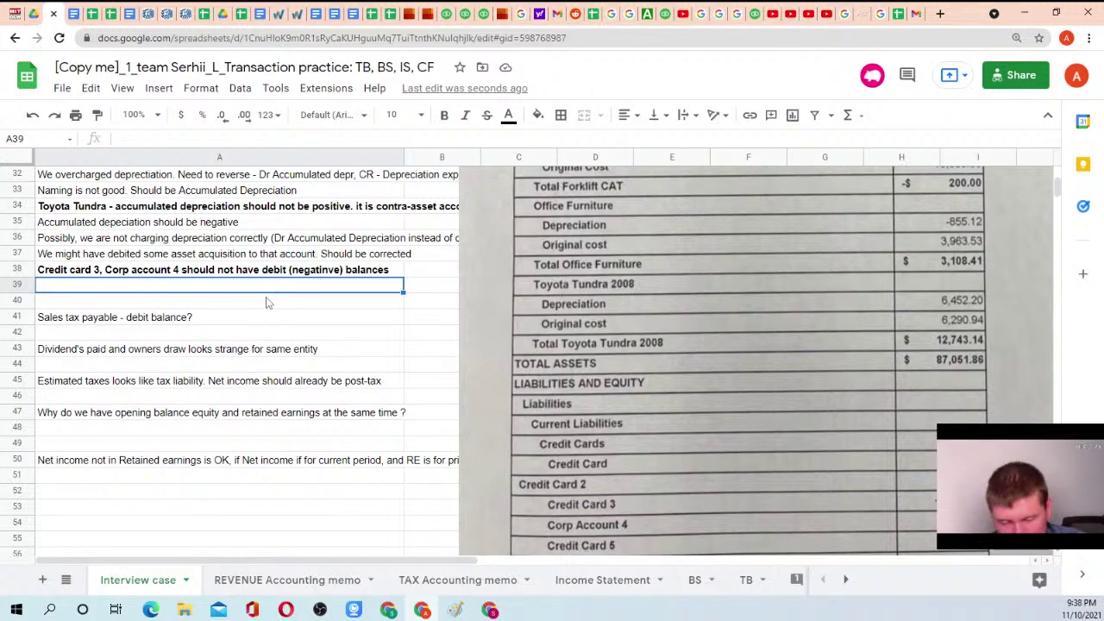
click(156, 272)
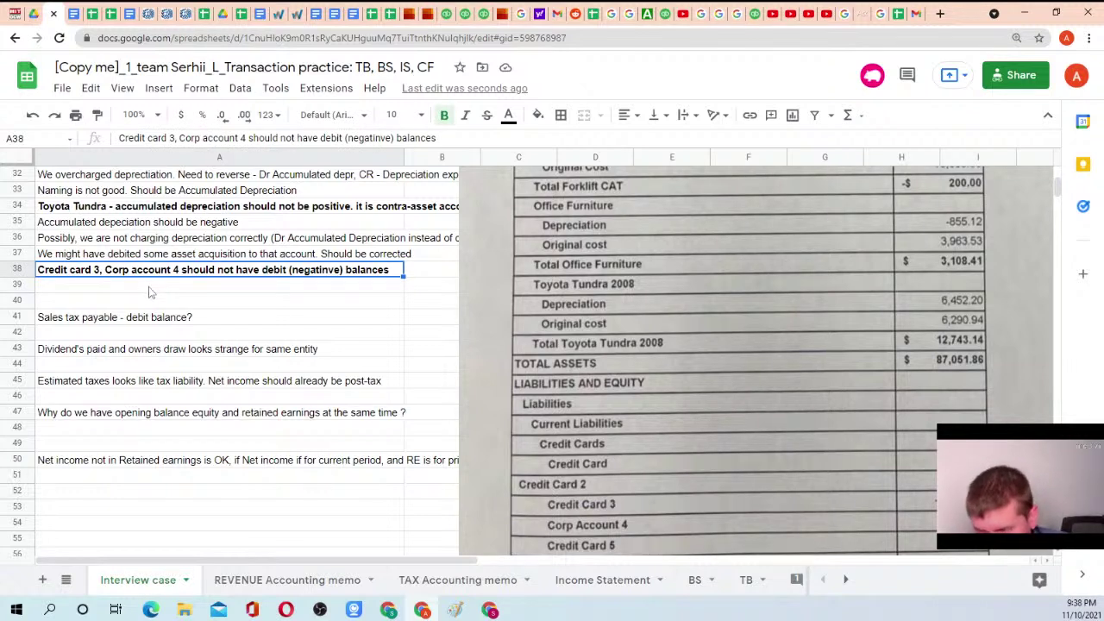
click(148, 288)
text(W)
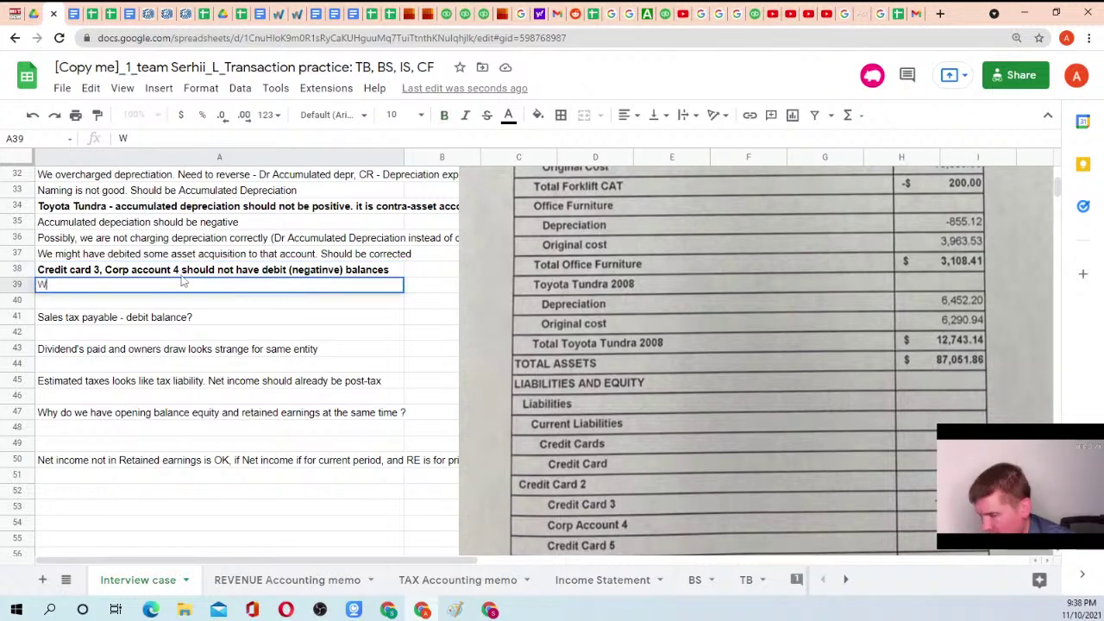
text(e overpai)
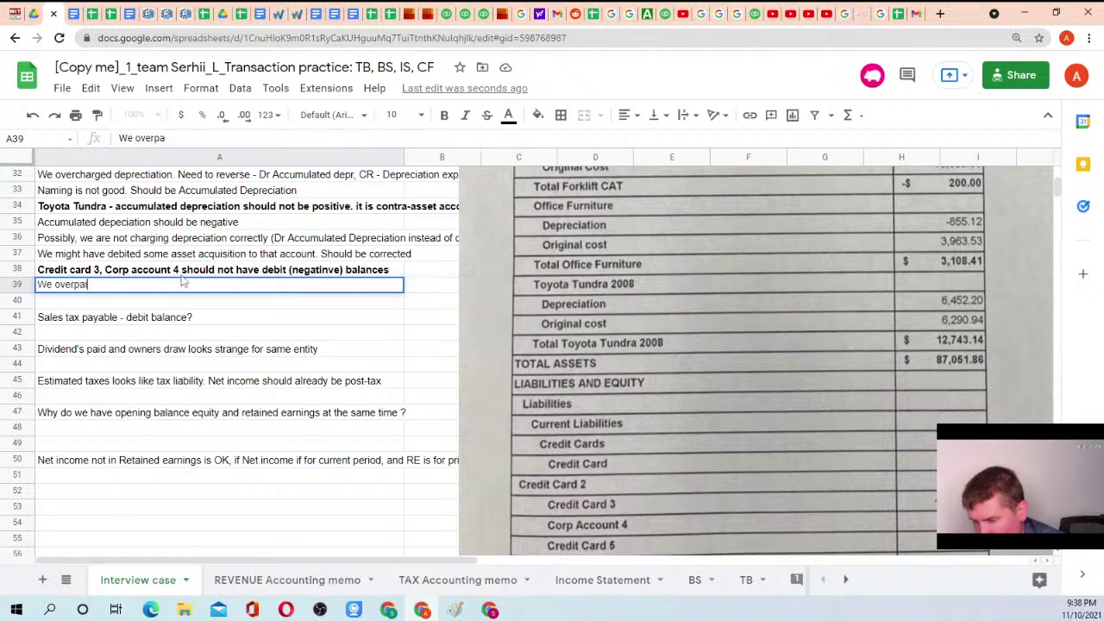
text(d th)
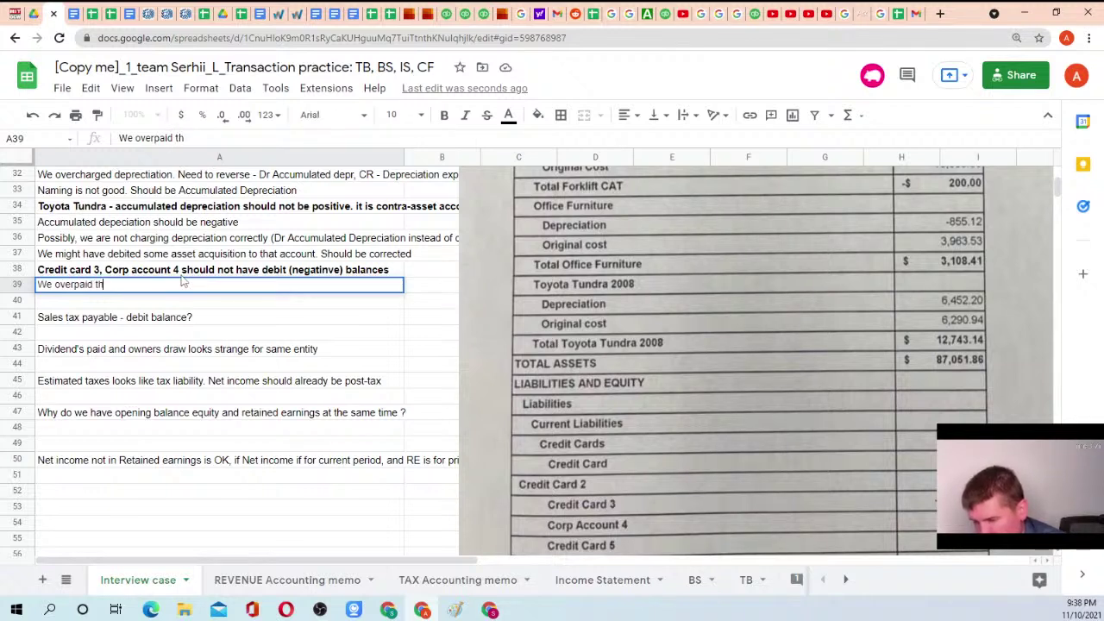
text(ese accounts - we need to transfer overp)
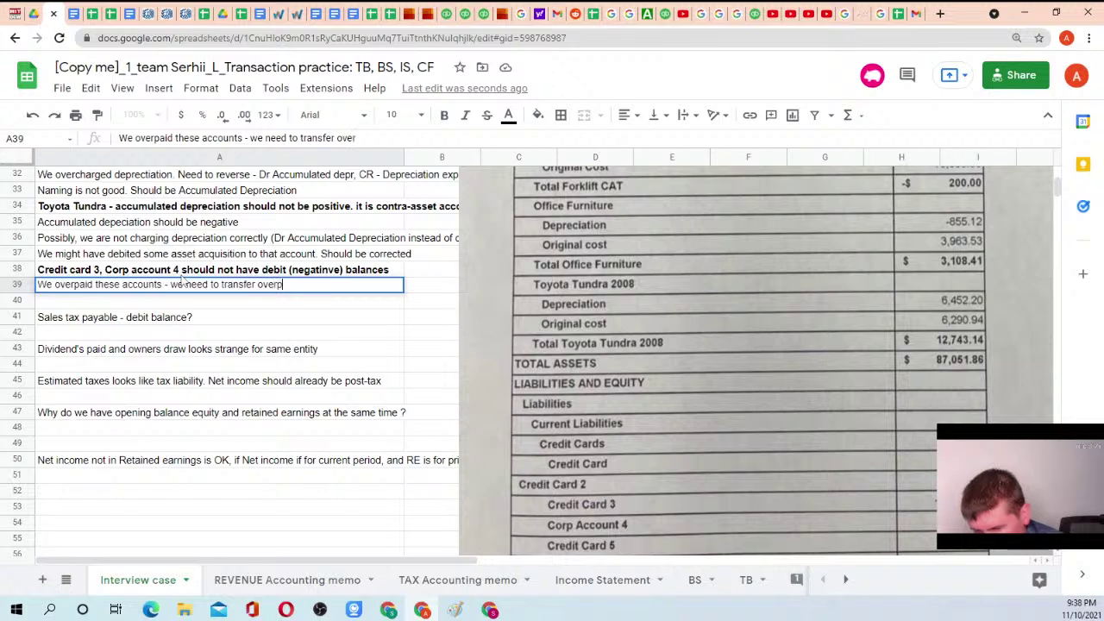
text(ayment to c)
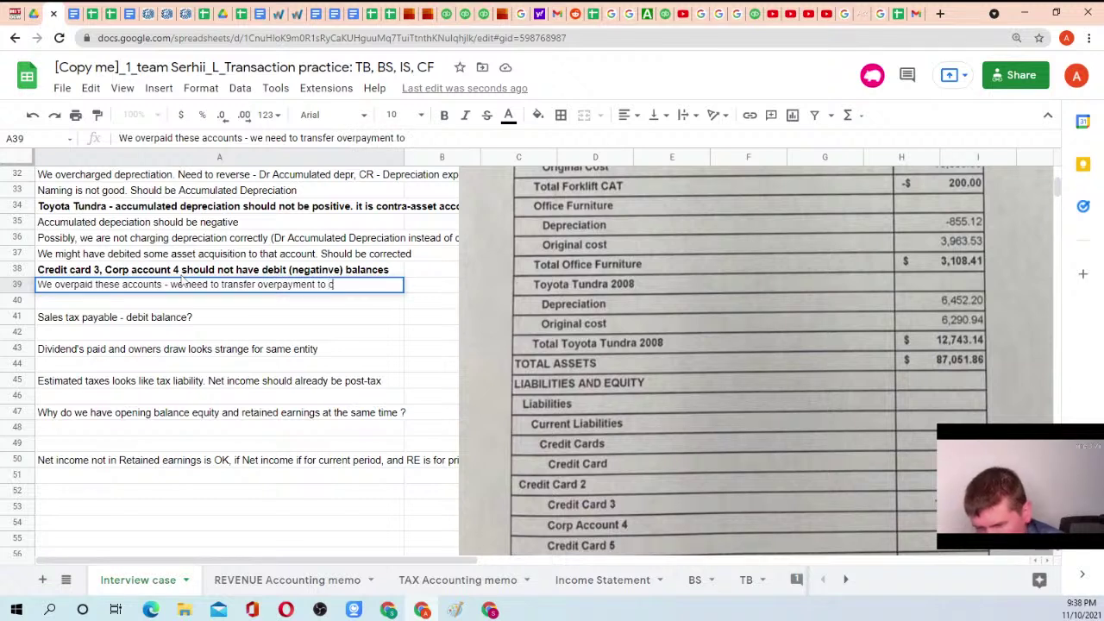
text(hecking.)
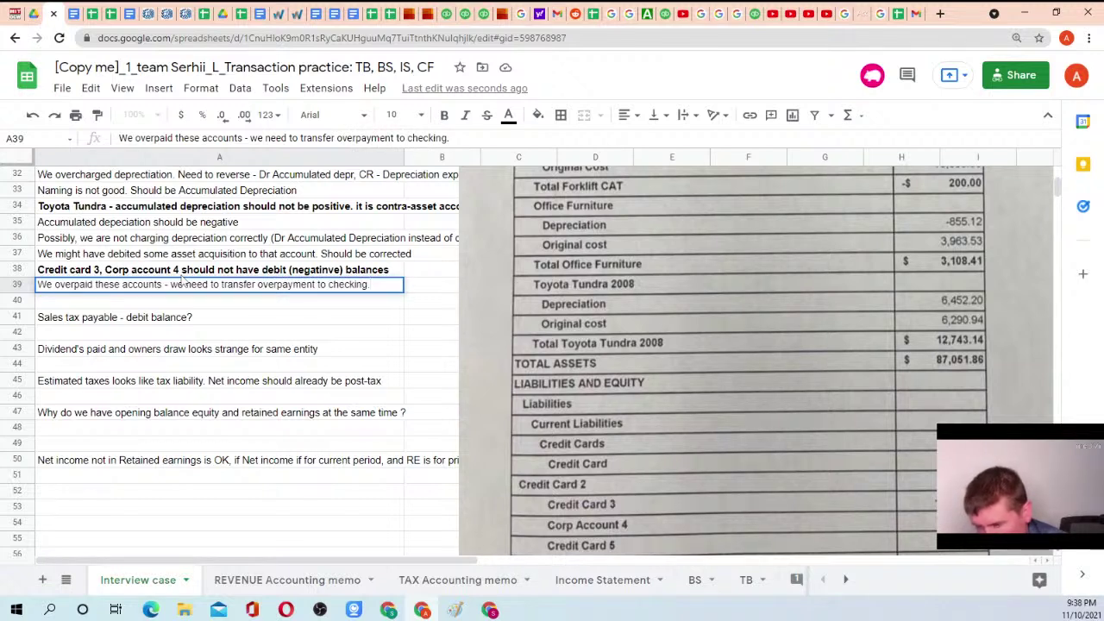
key(Return)
key(Up)
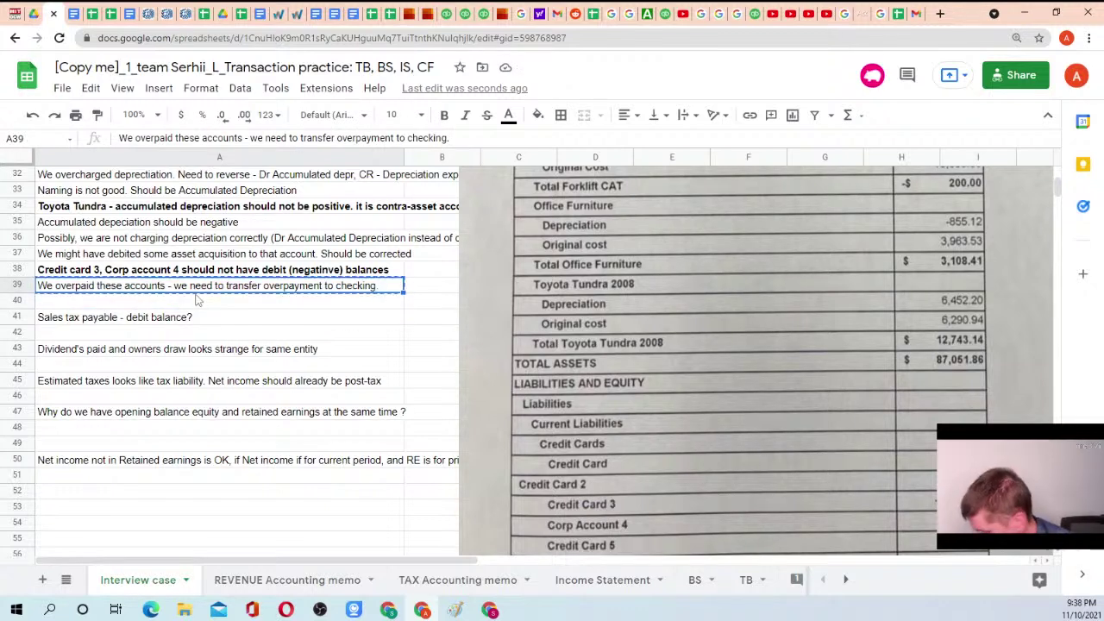
Move the overpayment note from cell A39 down to cell A40
key(ctrl+x)
click(196, 301)
key(ctrl+v)
key(Up)
Copy the red "*Check to Bank statement "BANK RECONCILIATION"" note from cell A14 into cell A39
scroll(124, 294, up, 10)
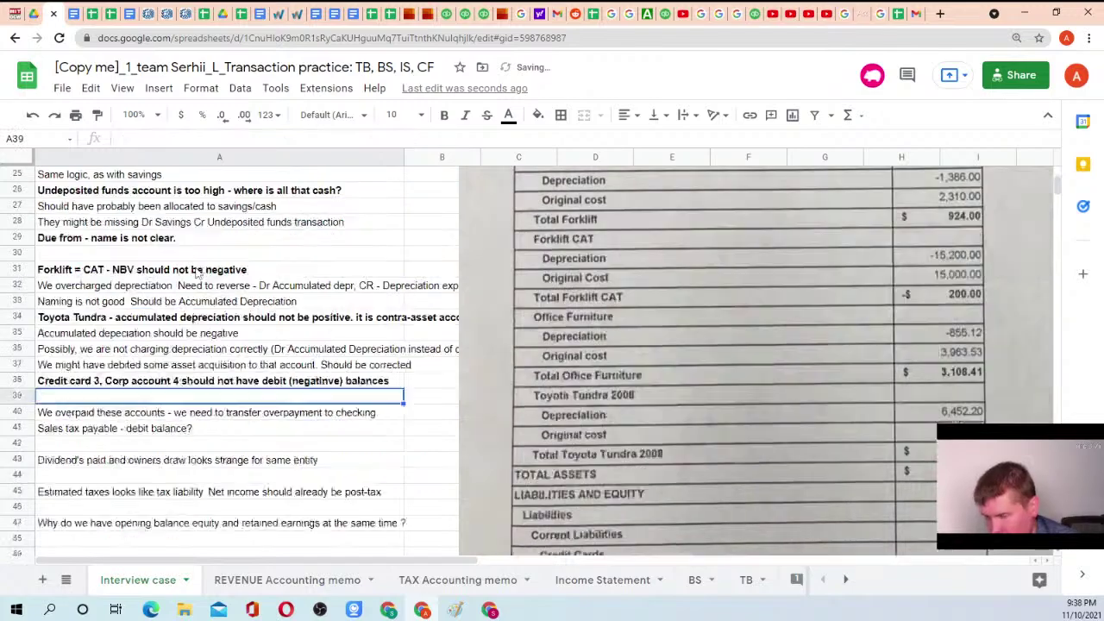
click(121, 383)
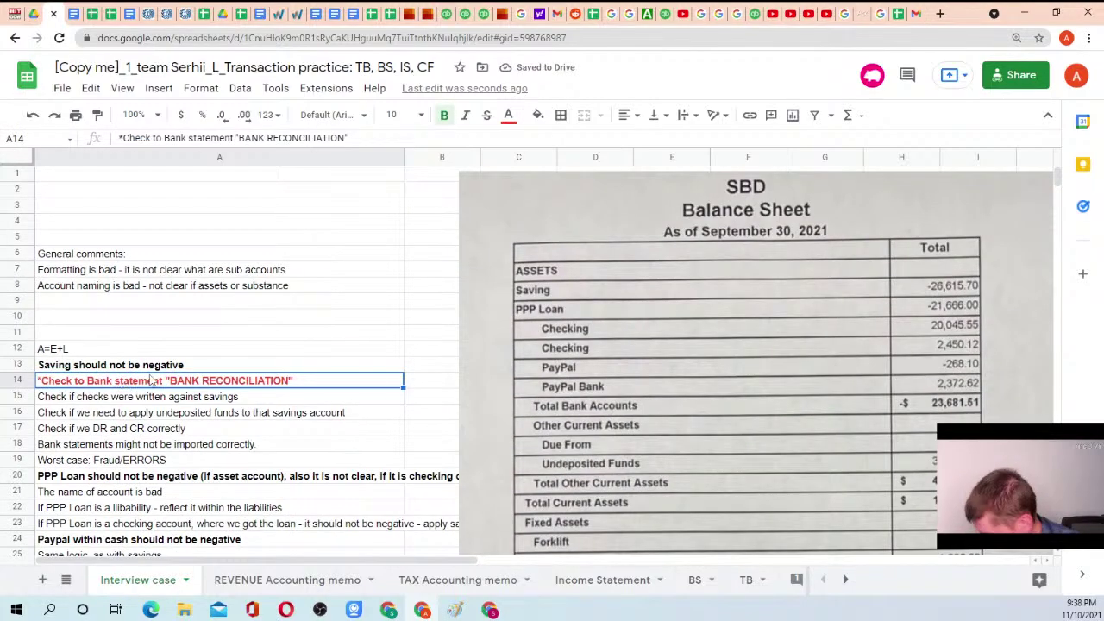
scroll(151, 379, down, 12)
scroll(103, 270, up, 5)
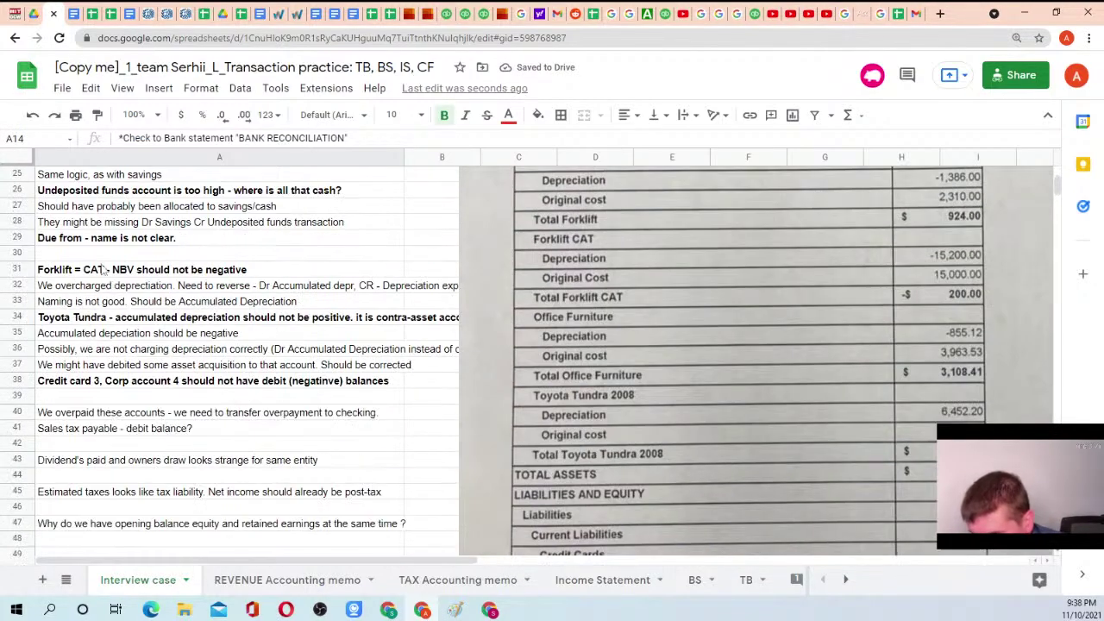
scroll(121, 350, up, 4)
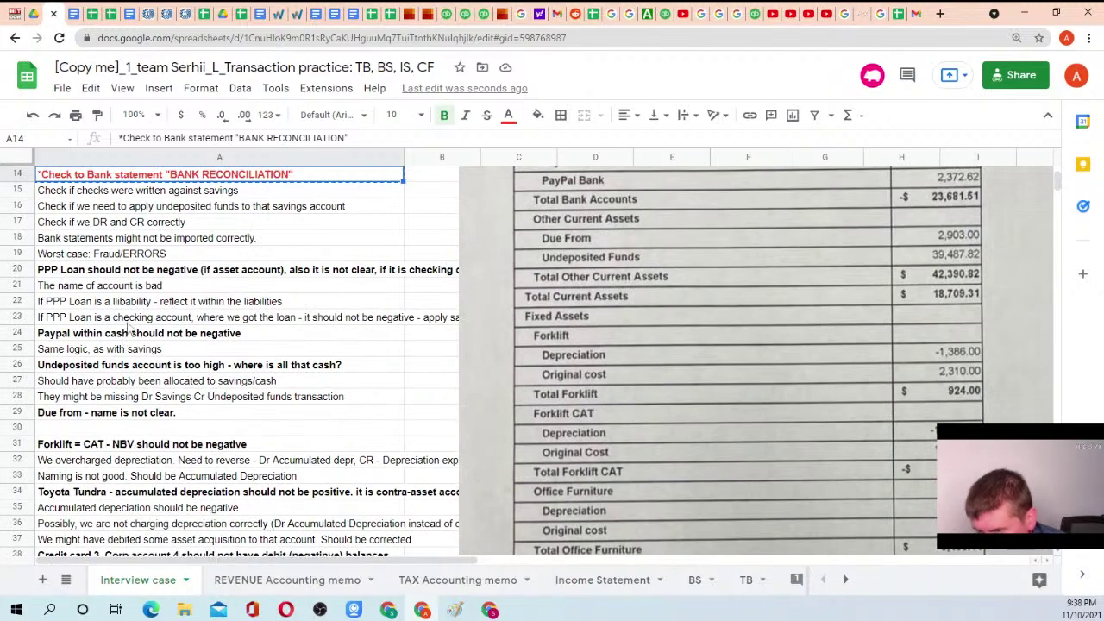
scroll(131, 345, down, 9)
scroll(136, 345, up, 5)
click(113, 348)
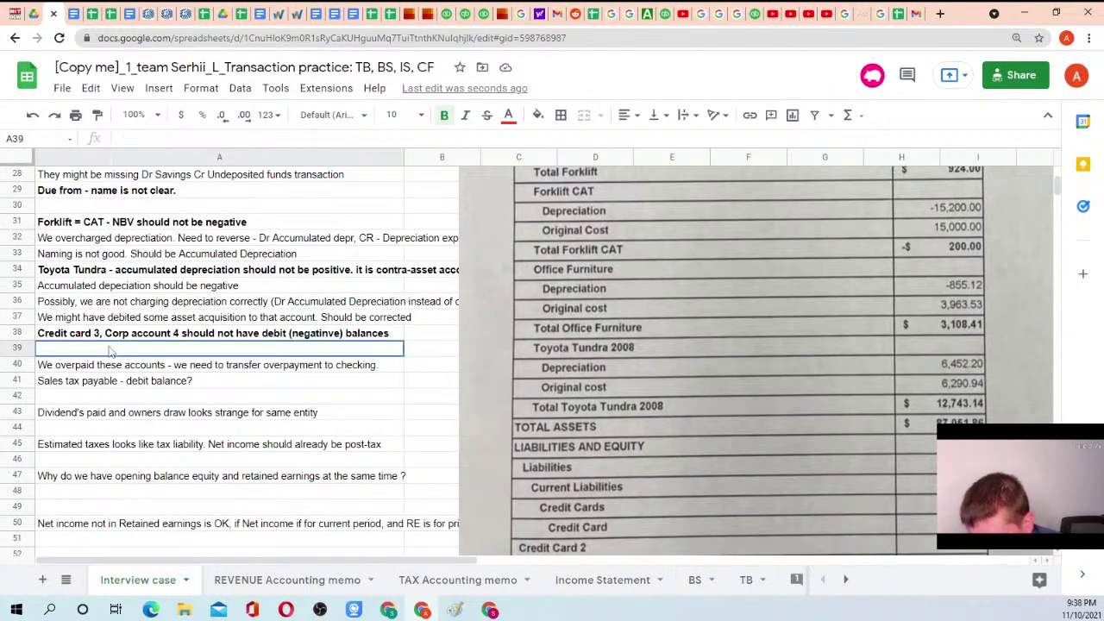
key(ctrl+v)
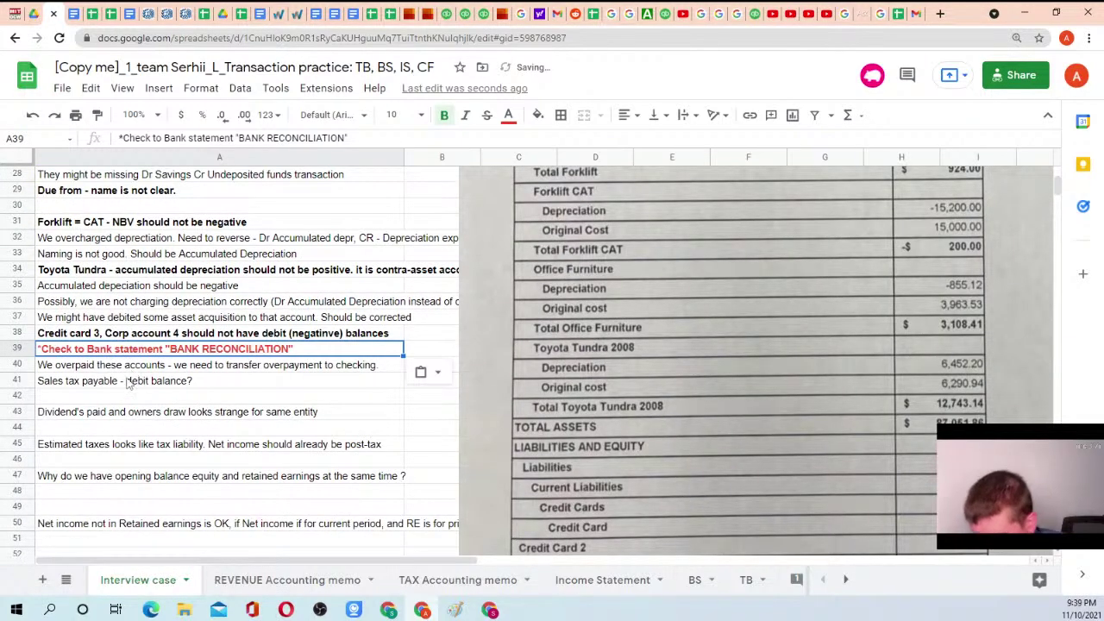
Make the "Sales tax payable - debit balance?" note in cell A41 bold
click(128, 383)
key(ctrl+v)
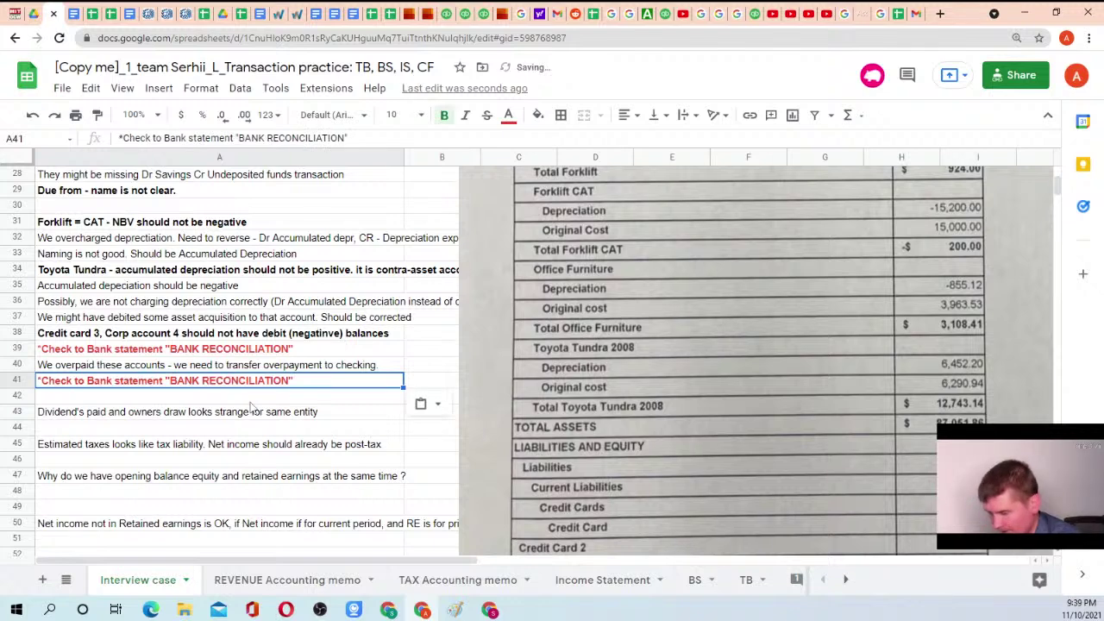
key(ctrl+z)
key(ctrl+b)
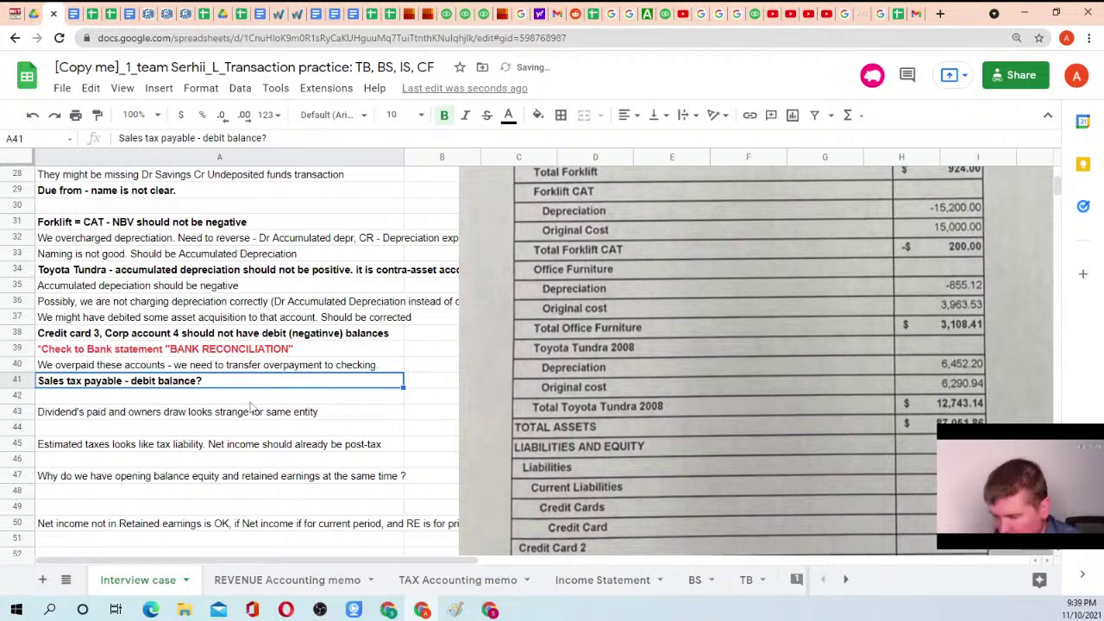
key(Up)
key(Up)
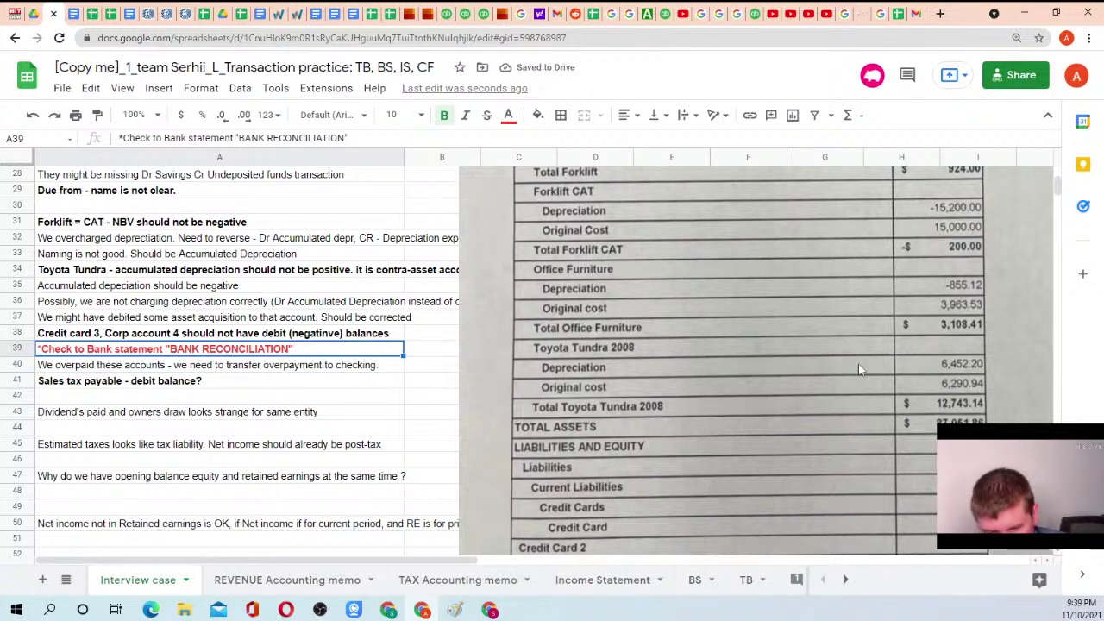
Move the second balance sheet image, starting with "Loan from", up over the first image so it sits beside the notes from about row 29
scroll(871, 387, down, 10)
scroll(859, 360, up, 6)
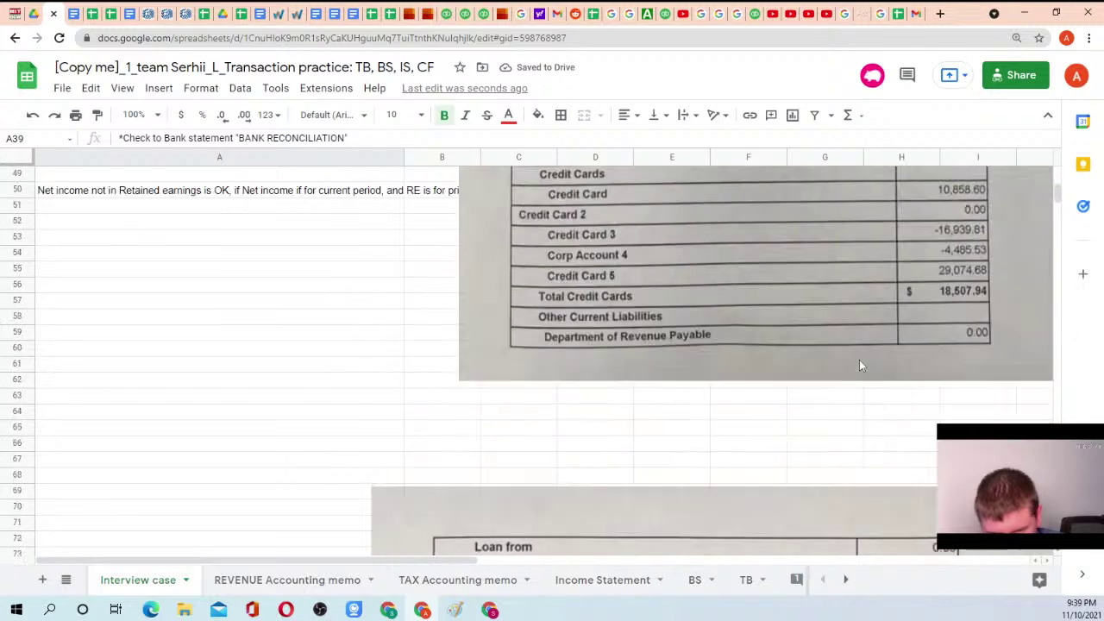
scroll(859, 366, down, 3)
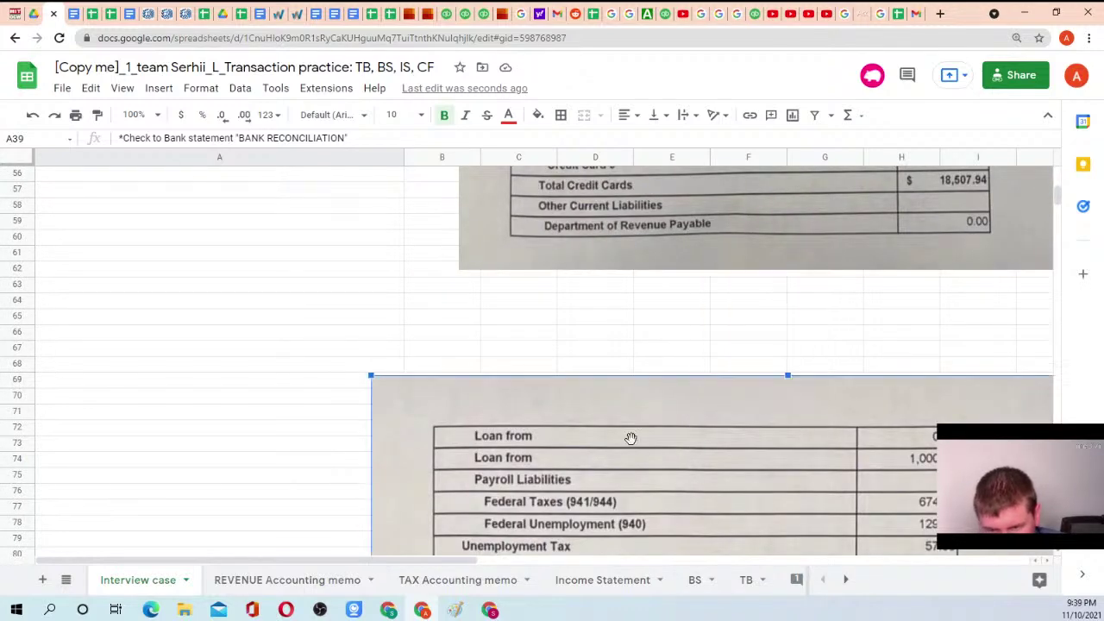
drag(631, 436, 712, 233)
scroll(753, 235, up, 3)
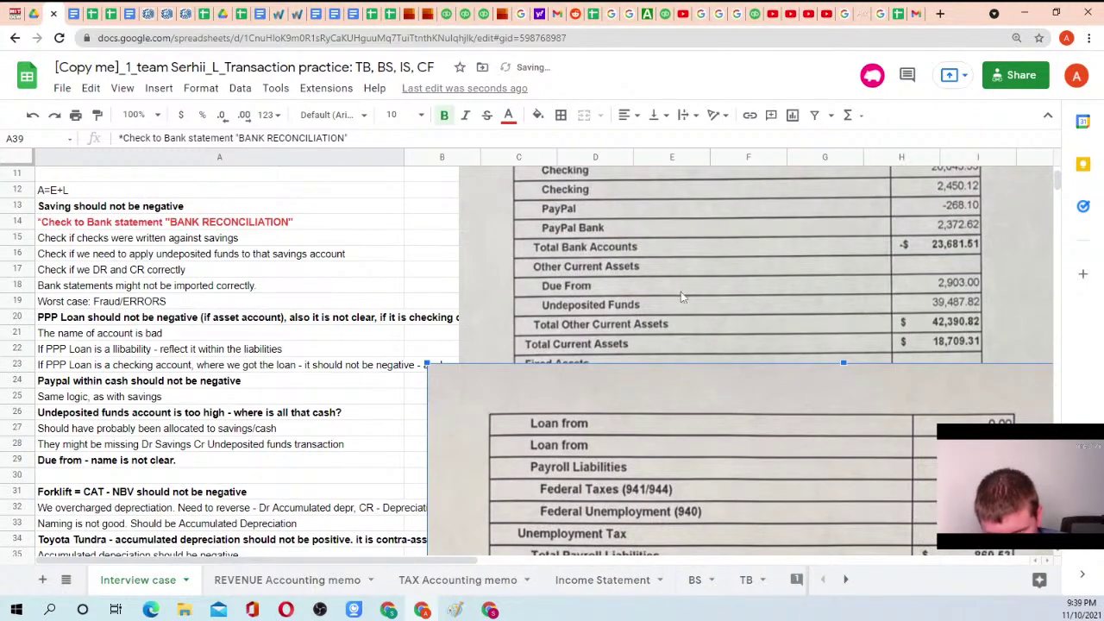
drag(632, 430, 662, 526)
scroll(670, 374, down, 5)
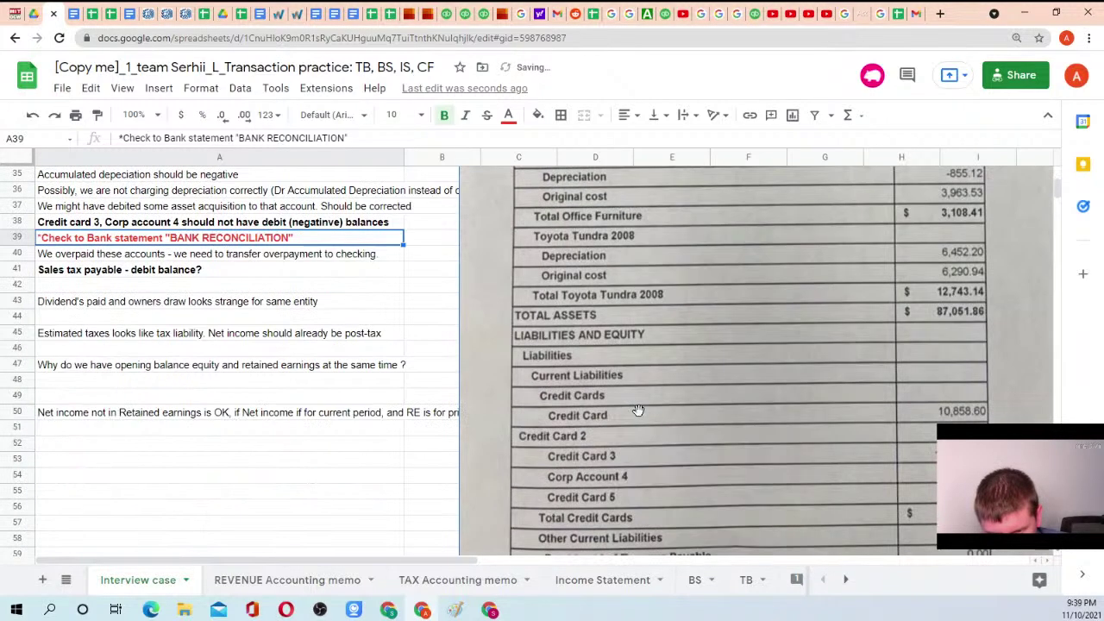
scroll(687, 431, down, 2)
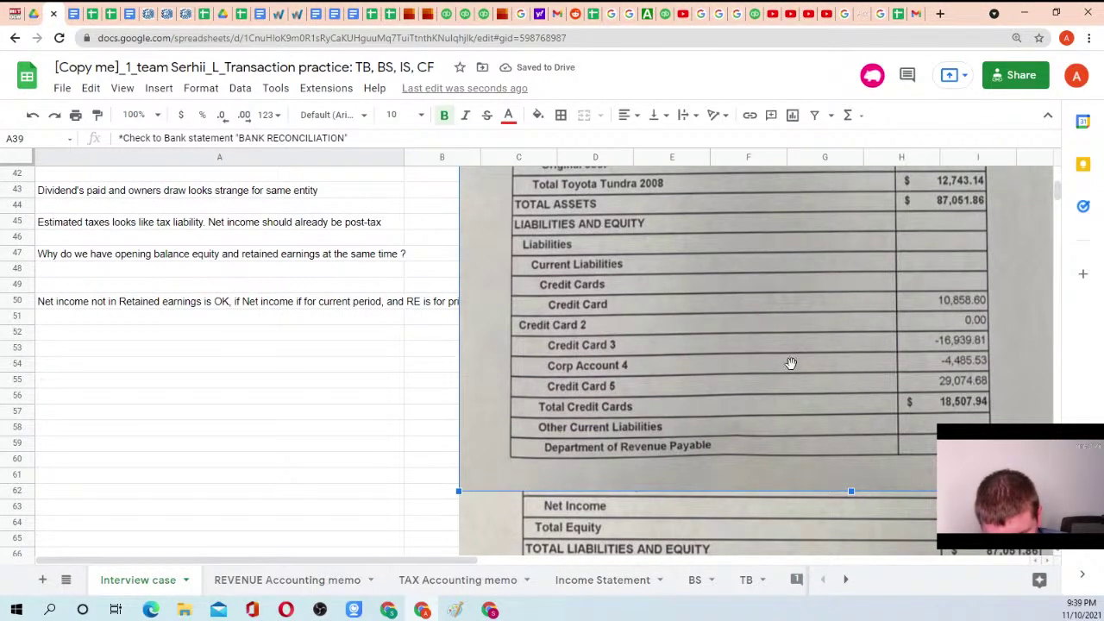
click(690, 525)
scroll(759, 362, up, 3)
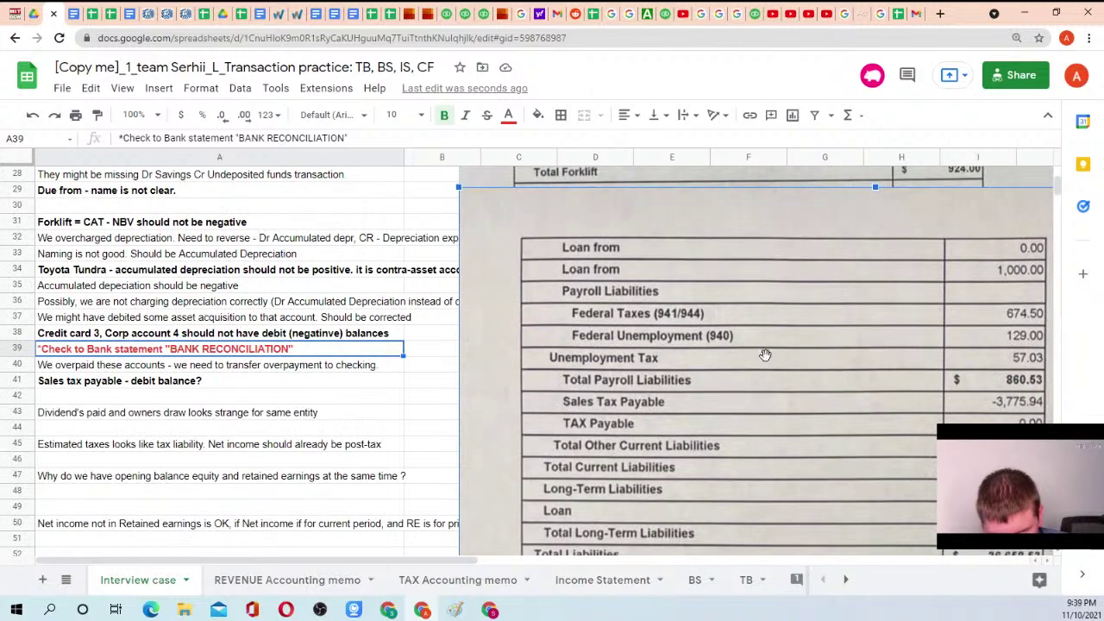
Move the sales tax payable note down to cell A42 and enter "Loan from - bad name" in cell A41
click(100, 387)
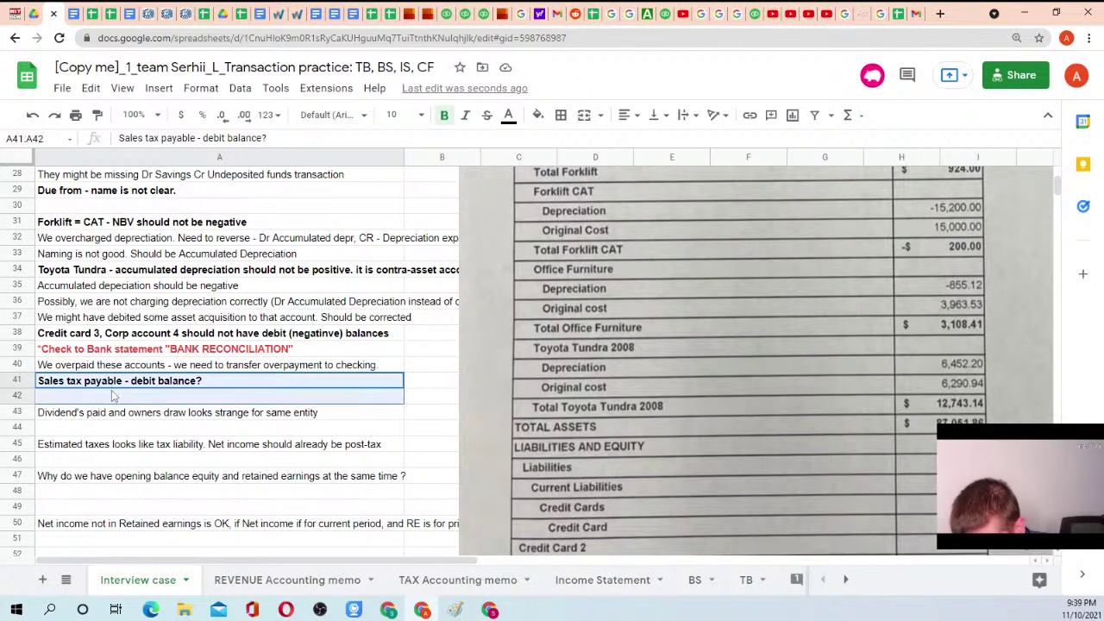
drag(114, 389, 112, 401)
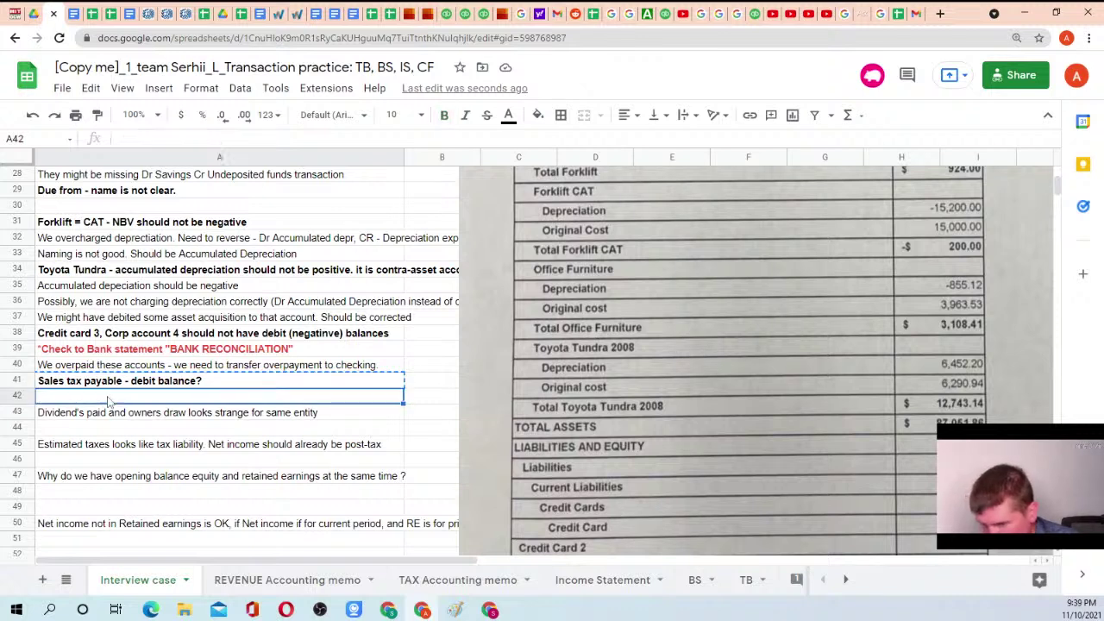
click(99, 386)
text(Loan )
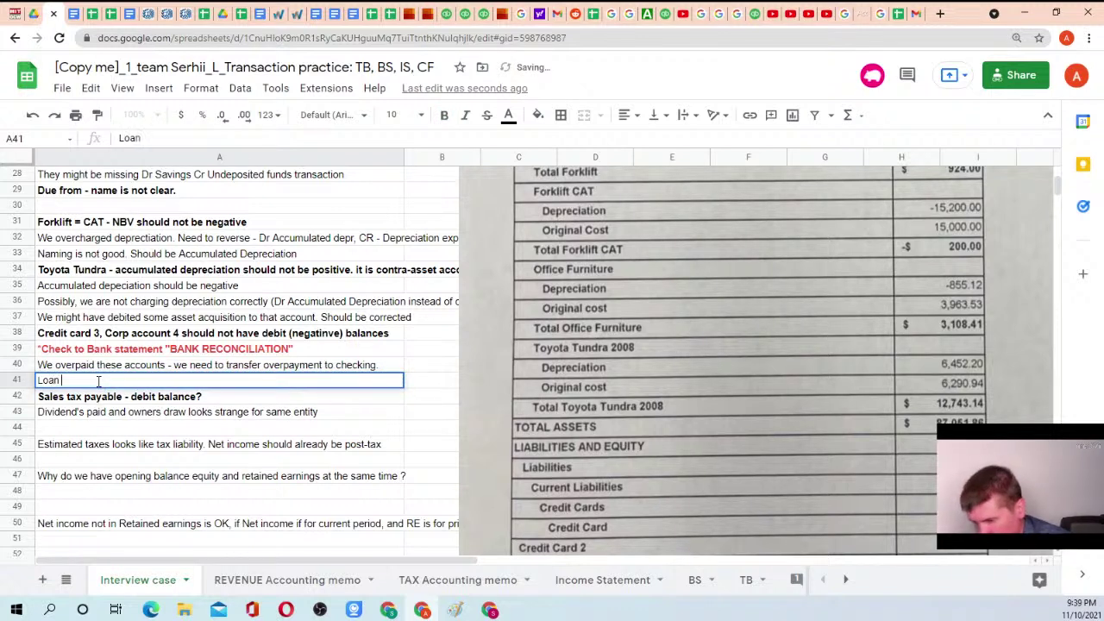
text(from - ba)
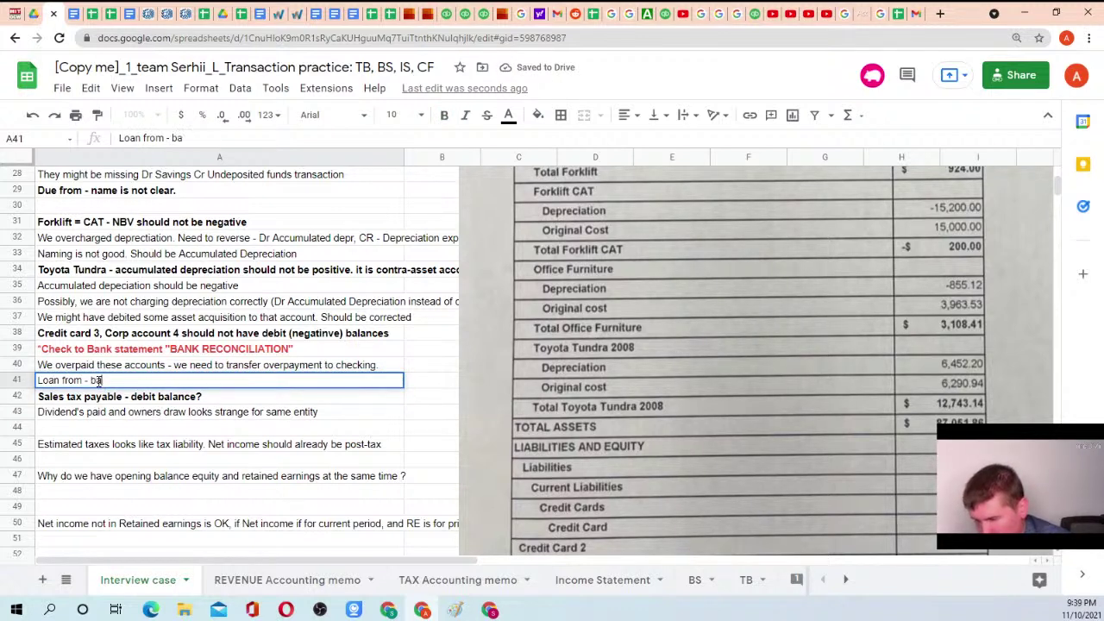
text(d name)
key(Return)
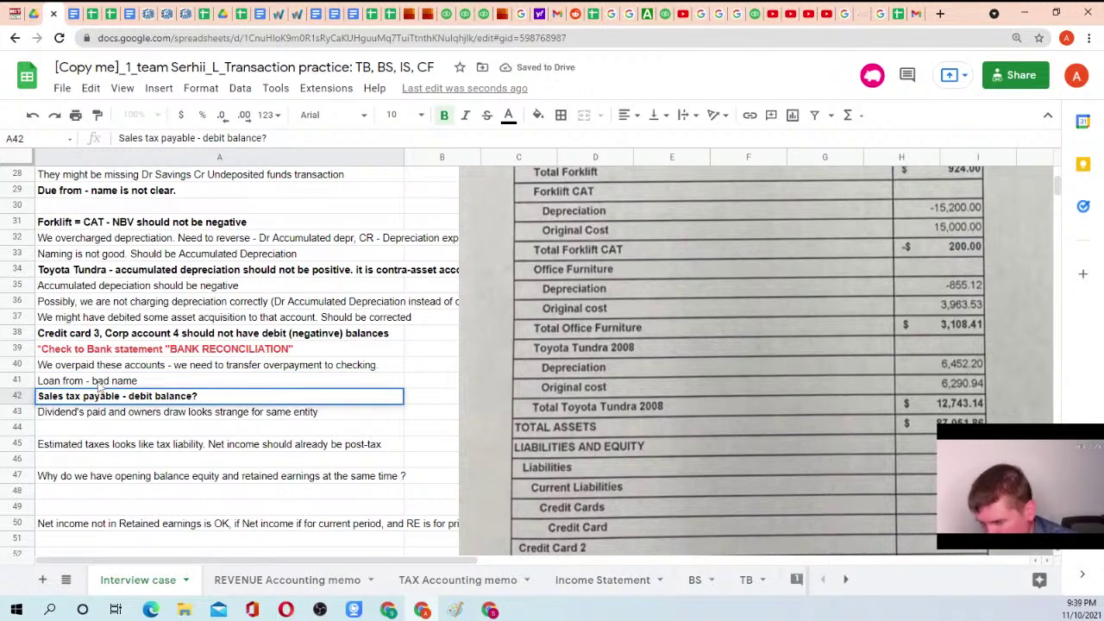
Make the "Loan from - bad name" note in cell A41 bold
key(Down)
key(Up)
key(Up)
key(ctrl+b)
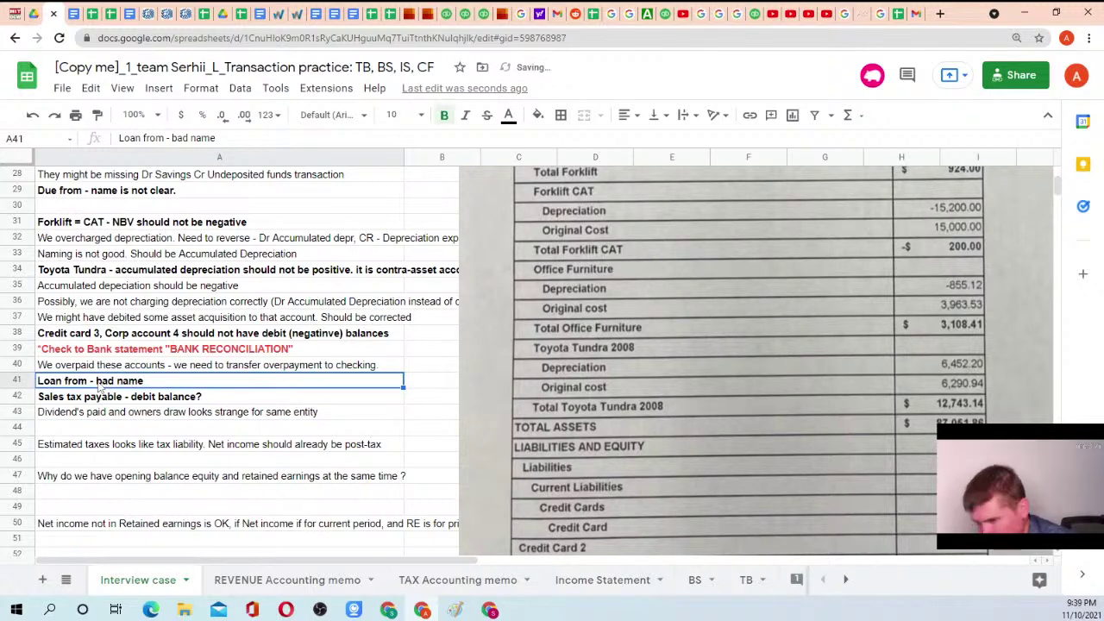
Examine the sales tax payable, other liability and equity balances in the second balance sheet image against the notes
scroll(826, 291, up, 6)
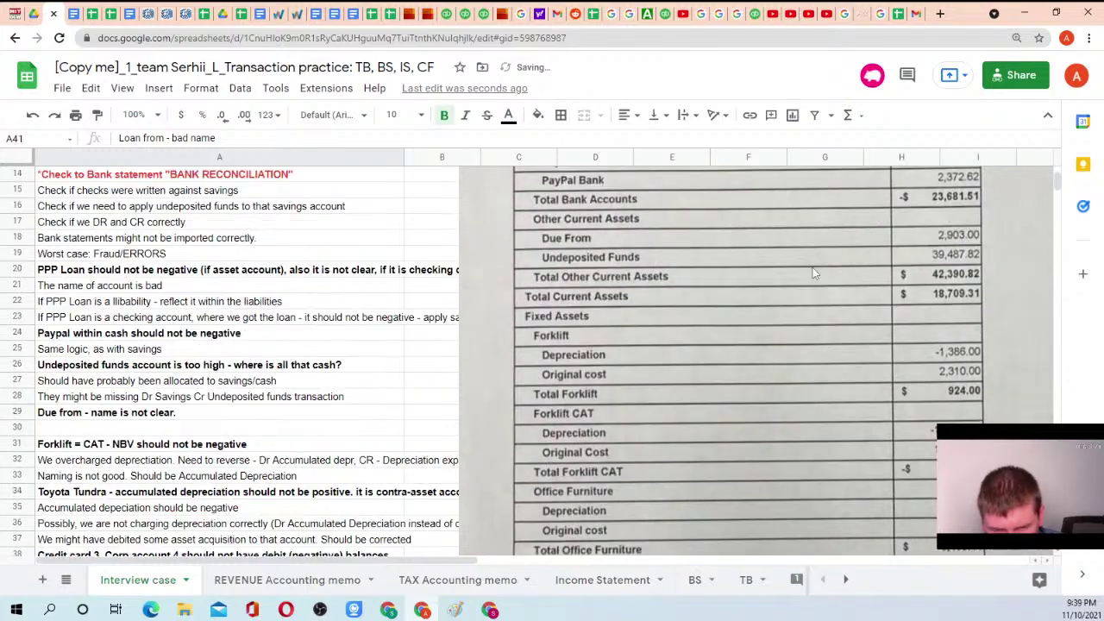
scroll(813, 275, up, 3)
scroll(810, 298, down, 18)
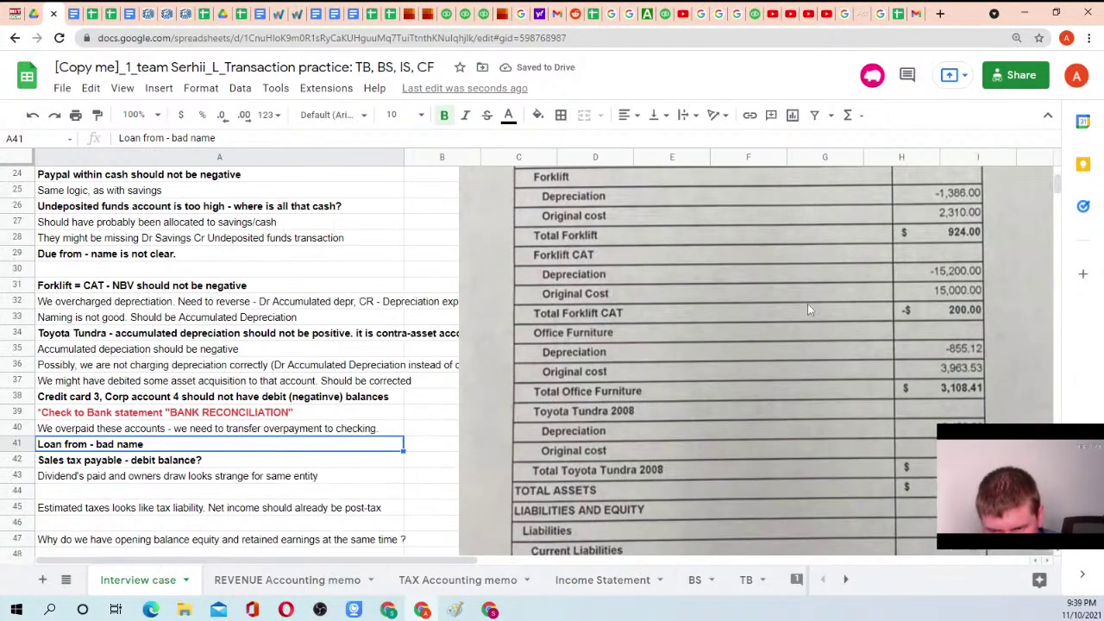
scroll(768, 317, up, 10)
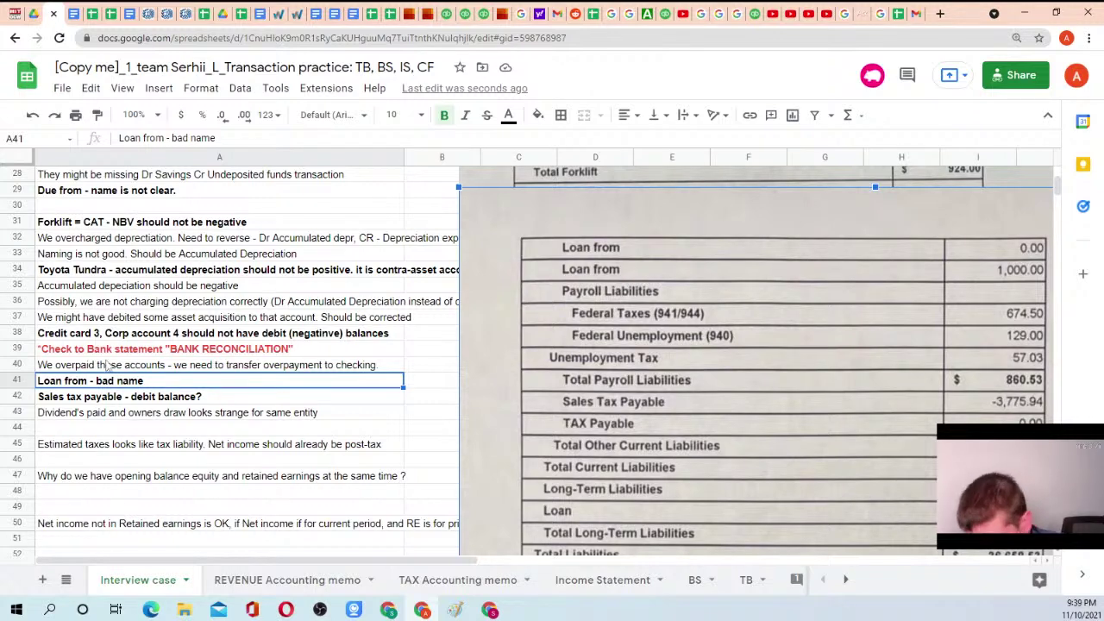
click(110, 398)
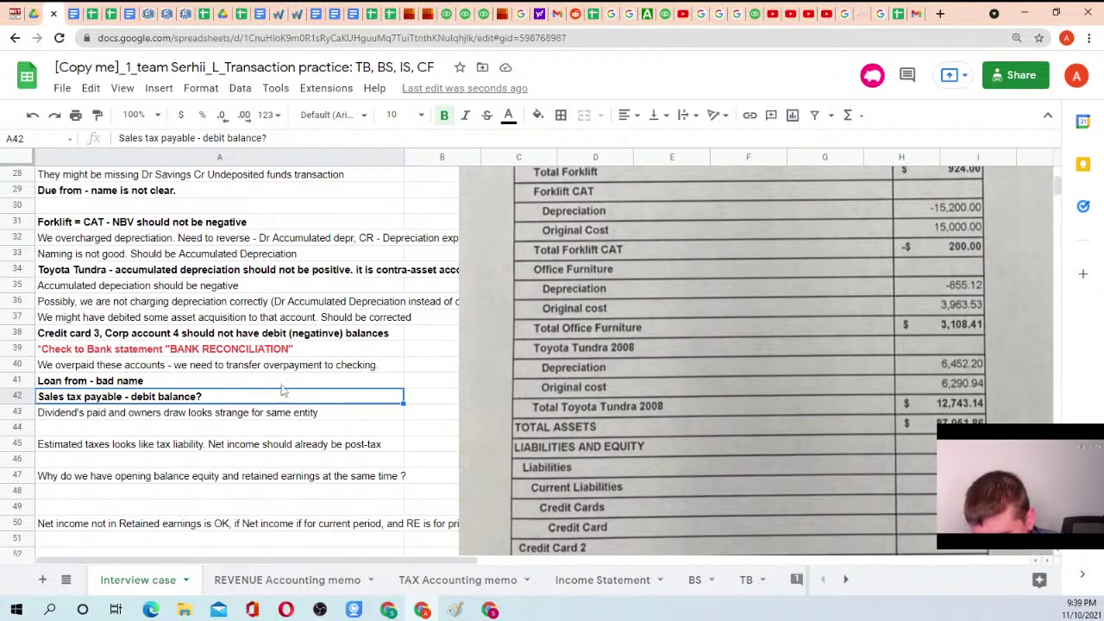
scroll(514, 328, up, 8)
scroll(518, 337, down, 16)
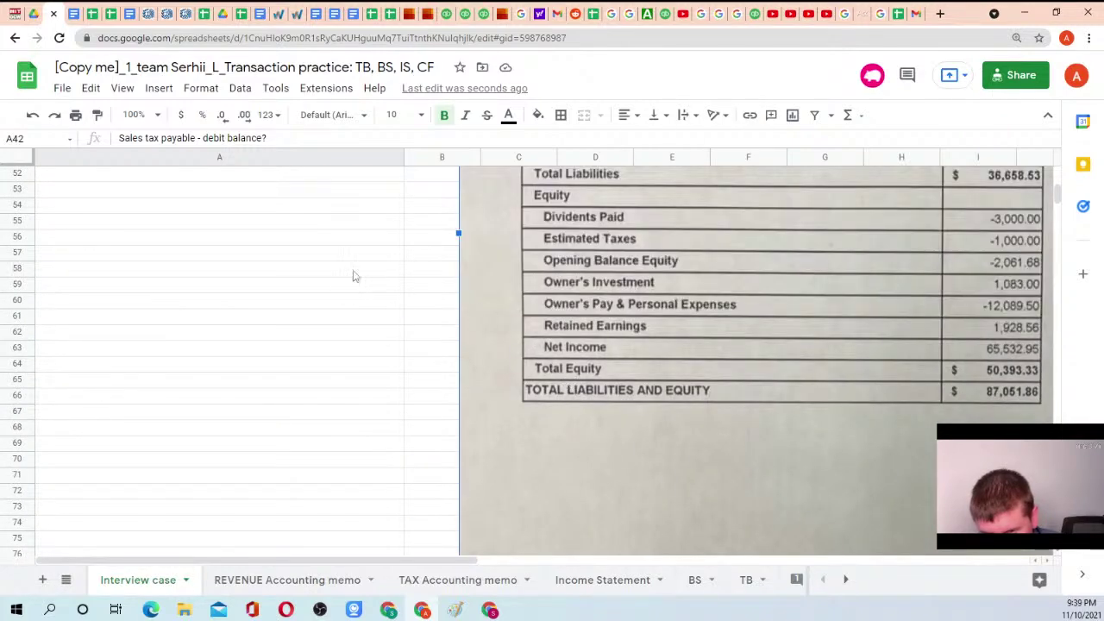
Move the second balance sheet image, starting with "Loan from", down and left so it sits below the notes from about row 51
scroll(352, 277, up, 3)
click(344, 366)
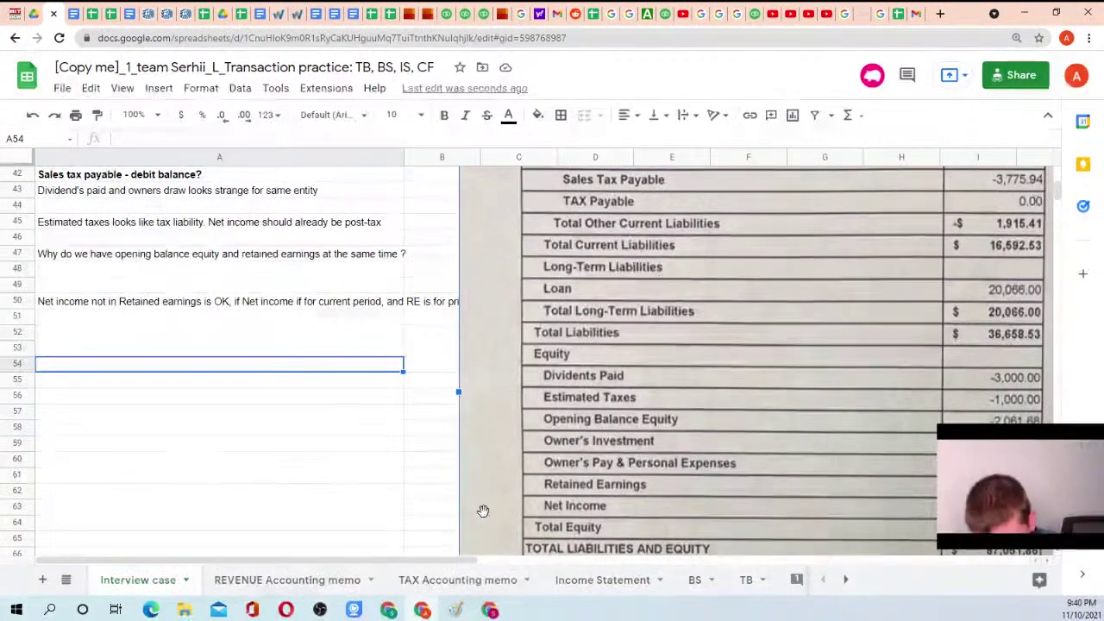
click(403, 349)
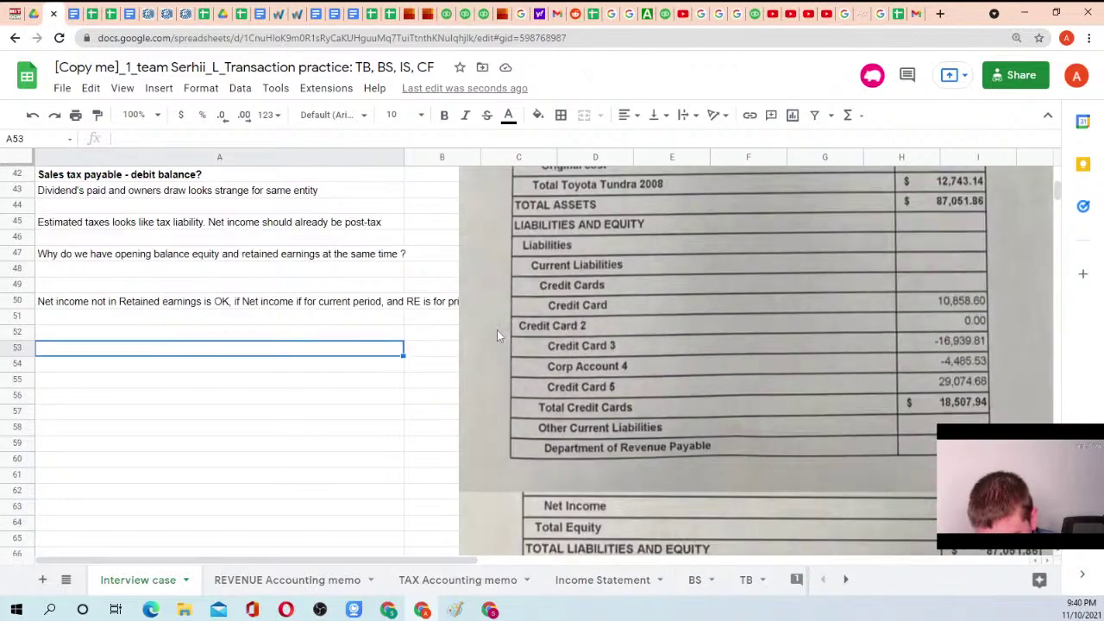
scroll(498, 334, down, 3)
scroll(527, 293, up, 2)
drag(550, 466, 552, 571)
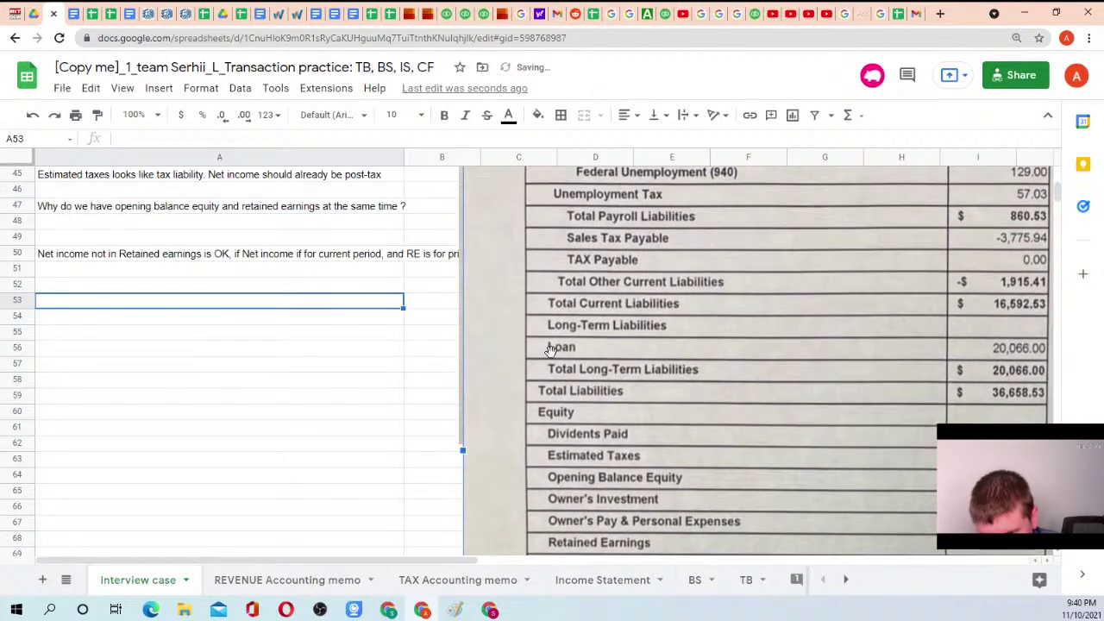
drag(553, 348, 554, 530)
drag(613, 305, 183, 419)
drag(510, 376, 385, 322)
scroll(385, 326, up, 5)
click(385, 316)
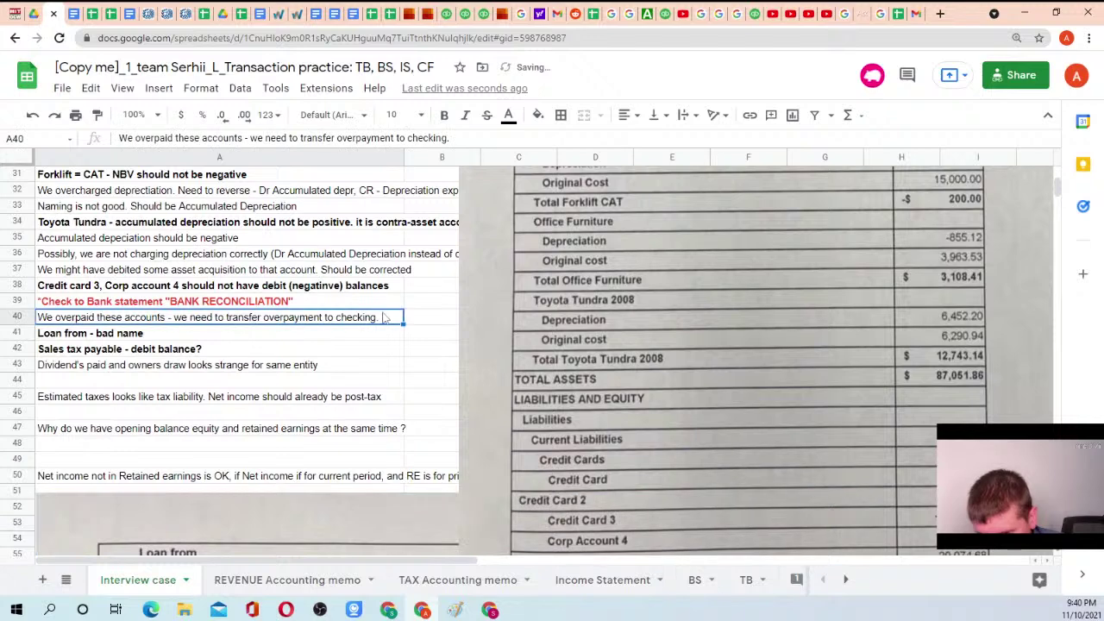
Move the first balance sheet image right to about column E so the long notes in column A are uncovered
scroll(576, 304, down, 3)
click(561, 268)
drag(561, 267, 723, 284)
scroll(321, 294, up, 3)
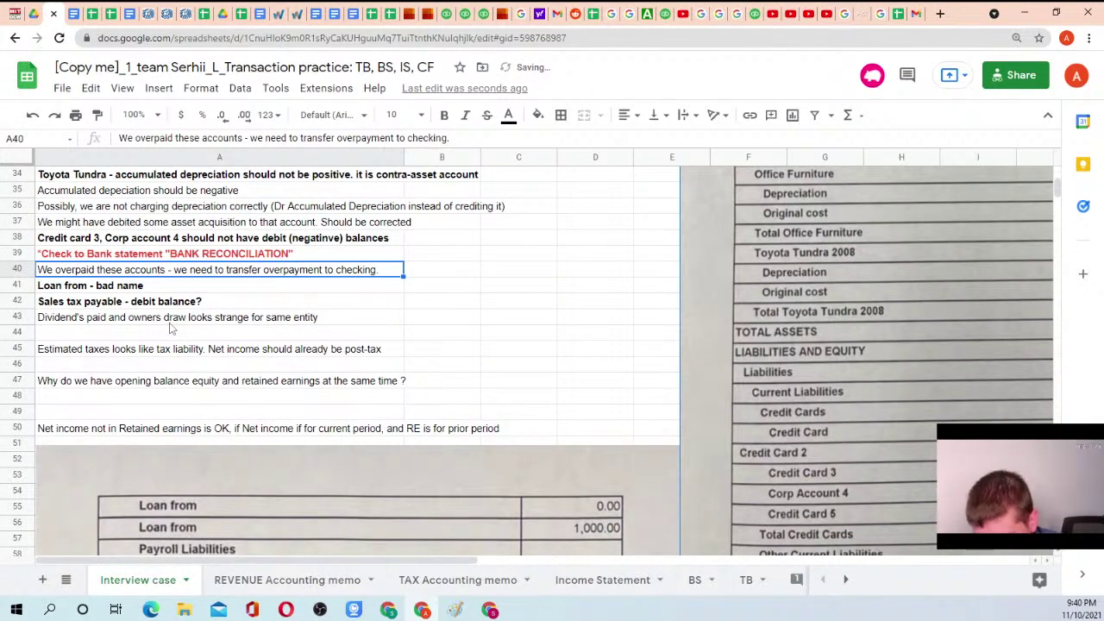
Examine the loan, payroll liabilities and sales tax payable lines in the second balance sheet image against the notes in A41 and A42
click(126, 303)
scroll(289, 383, down, 4)
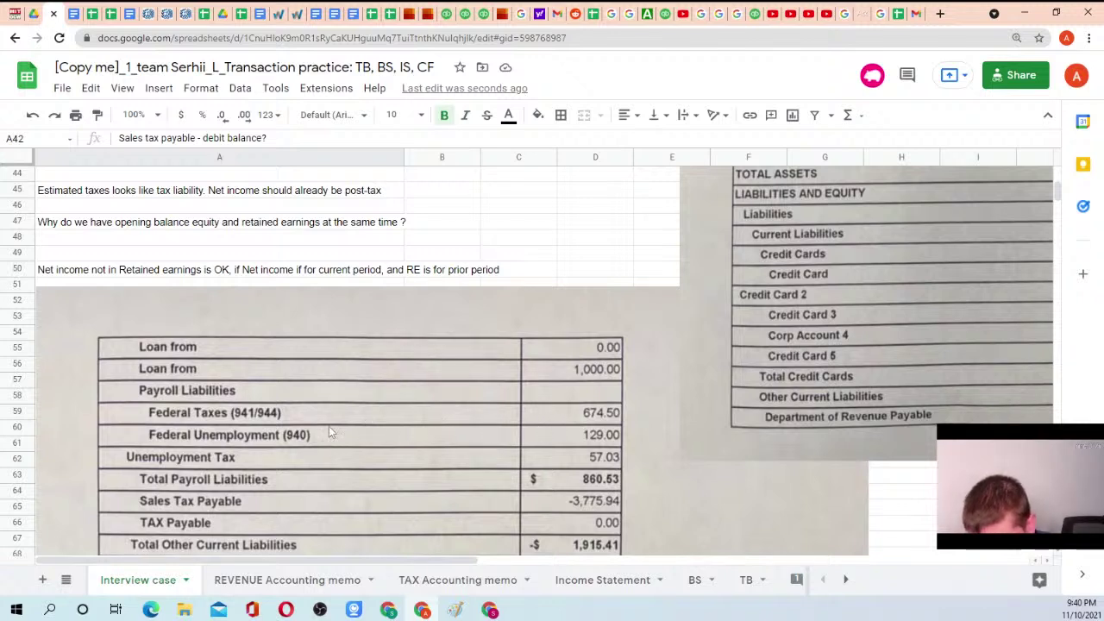
scroll(328, 424, down, 1)
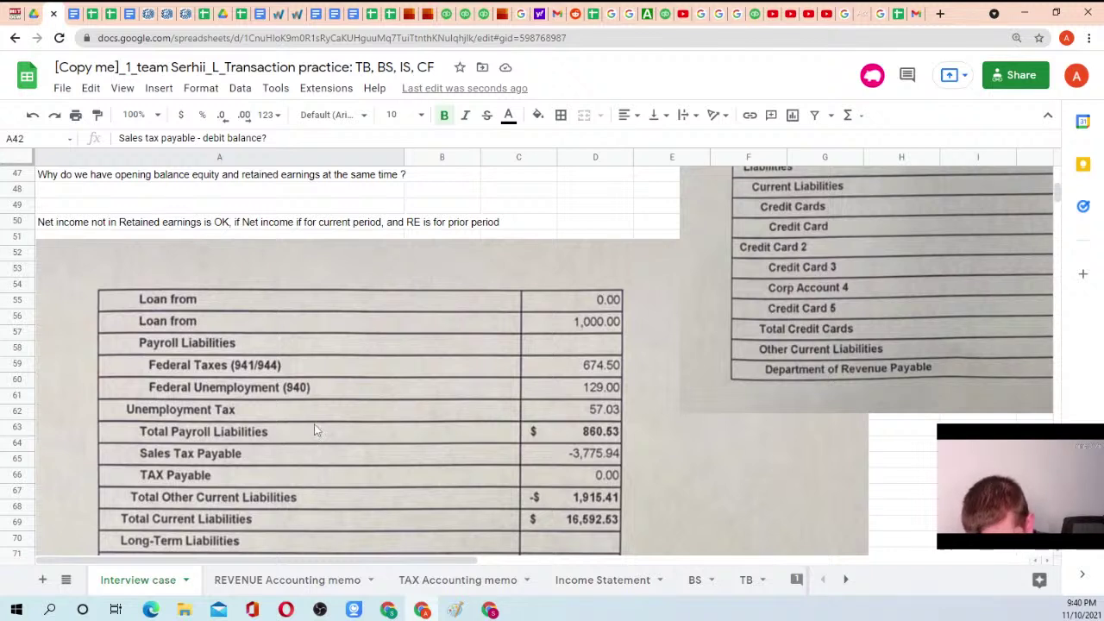
scroll(295, 437, up, 1)
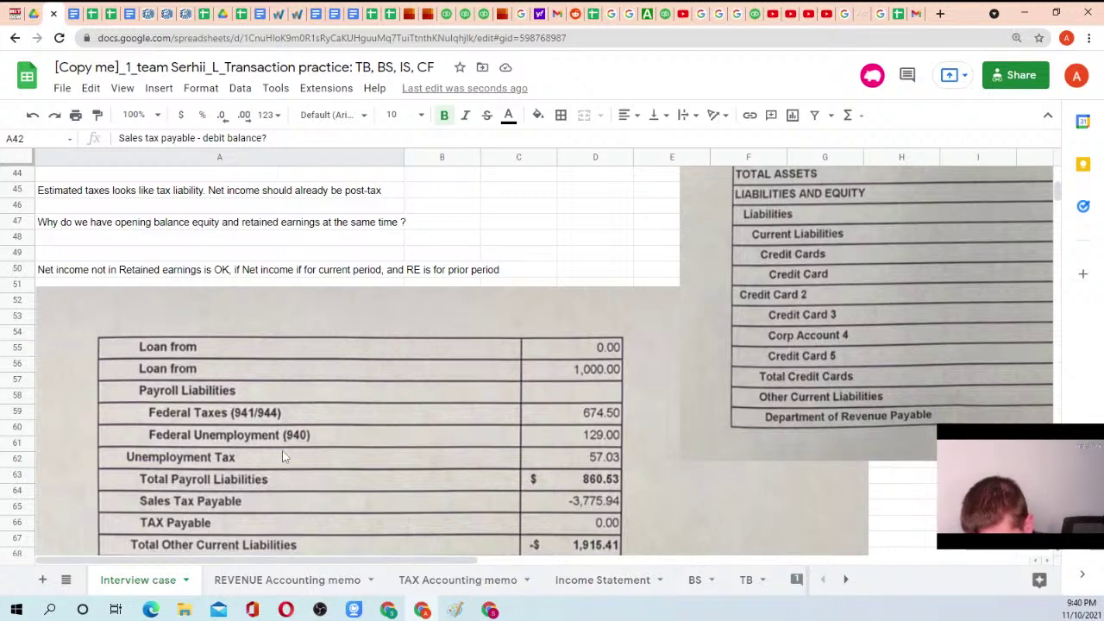
scroll(278, 453, down, 1)
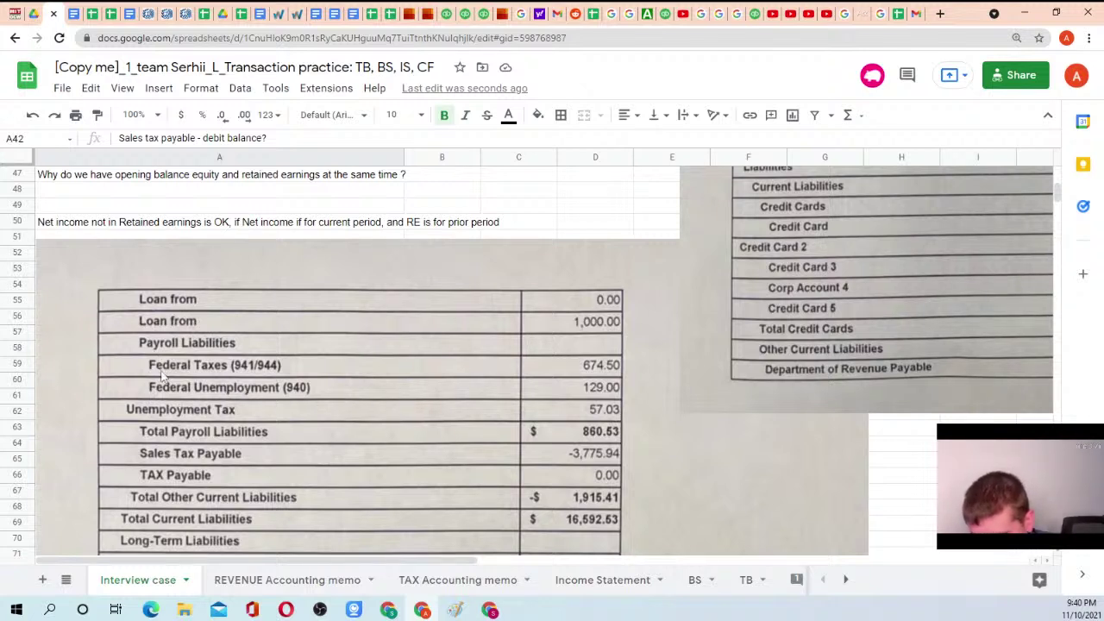
scroll(191, 385, up, 5)
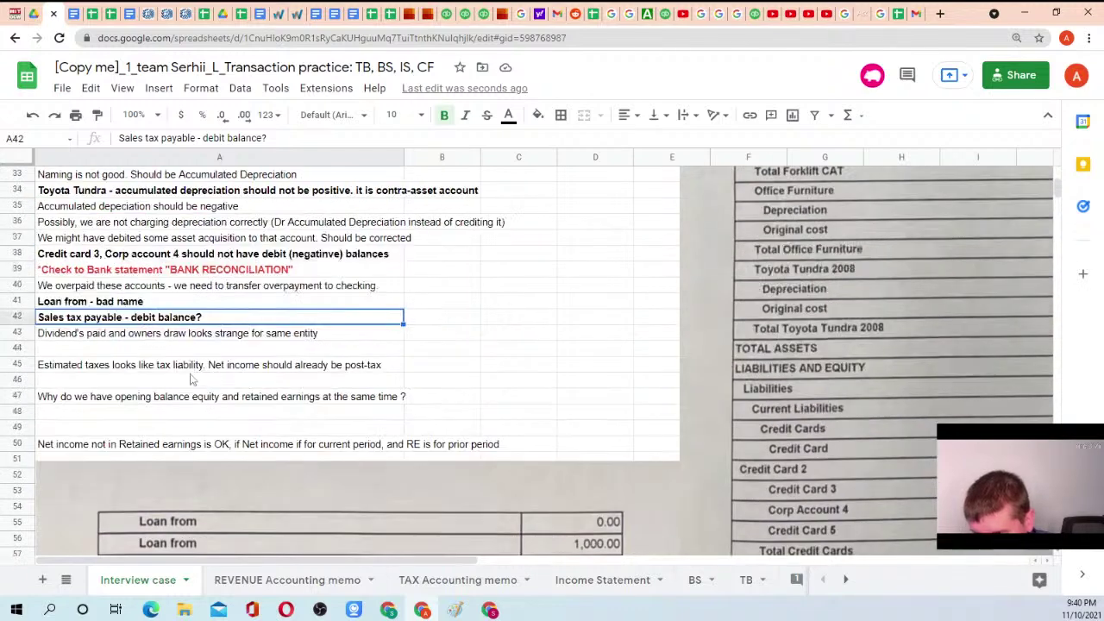
click(130, 303)
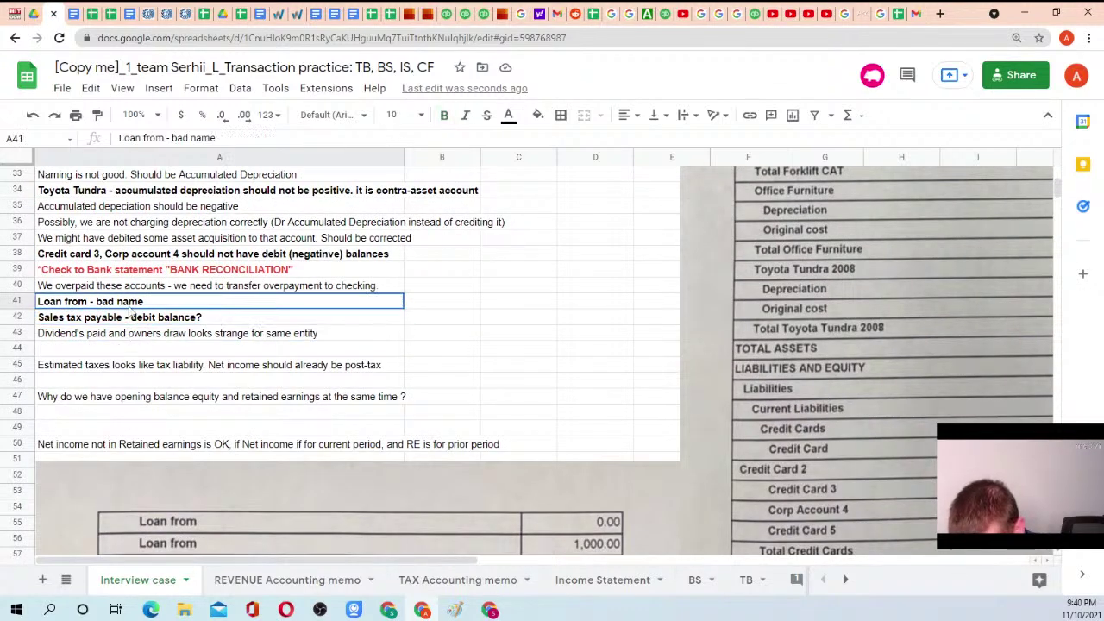
click(131, 316)
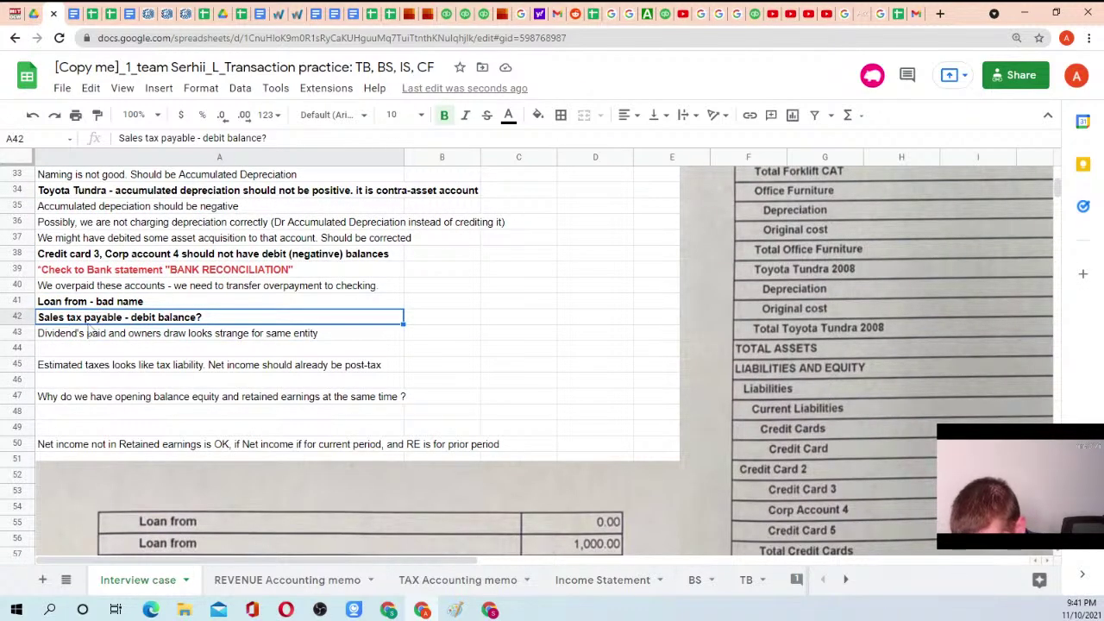
scroll(194, 328, down, 1)
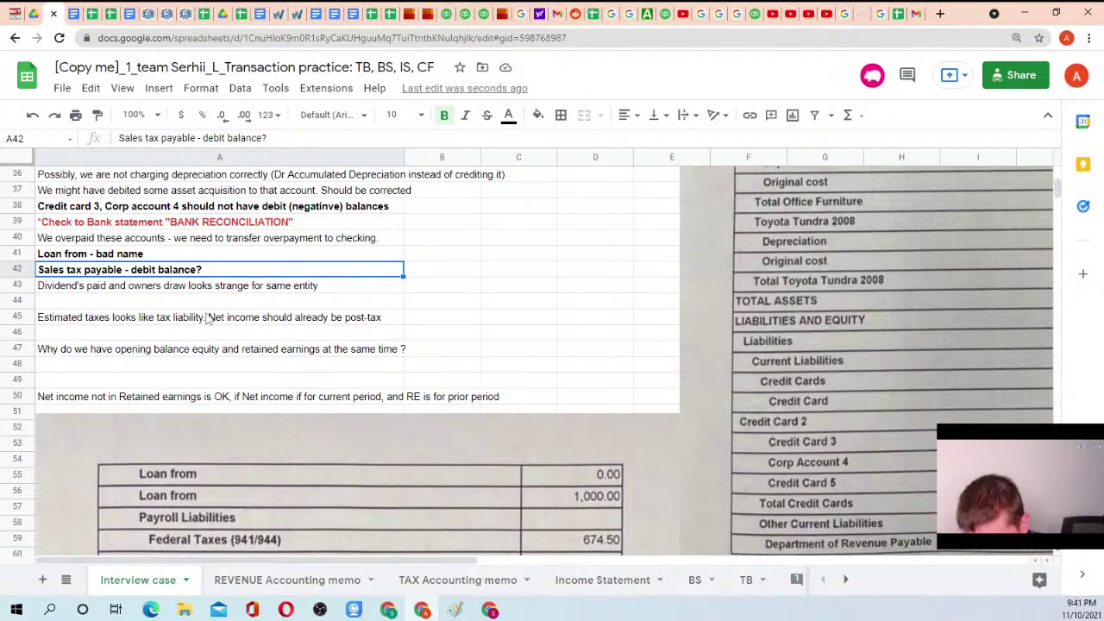
scroll(214, 319, down, 3)
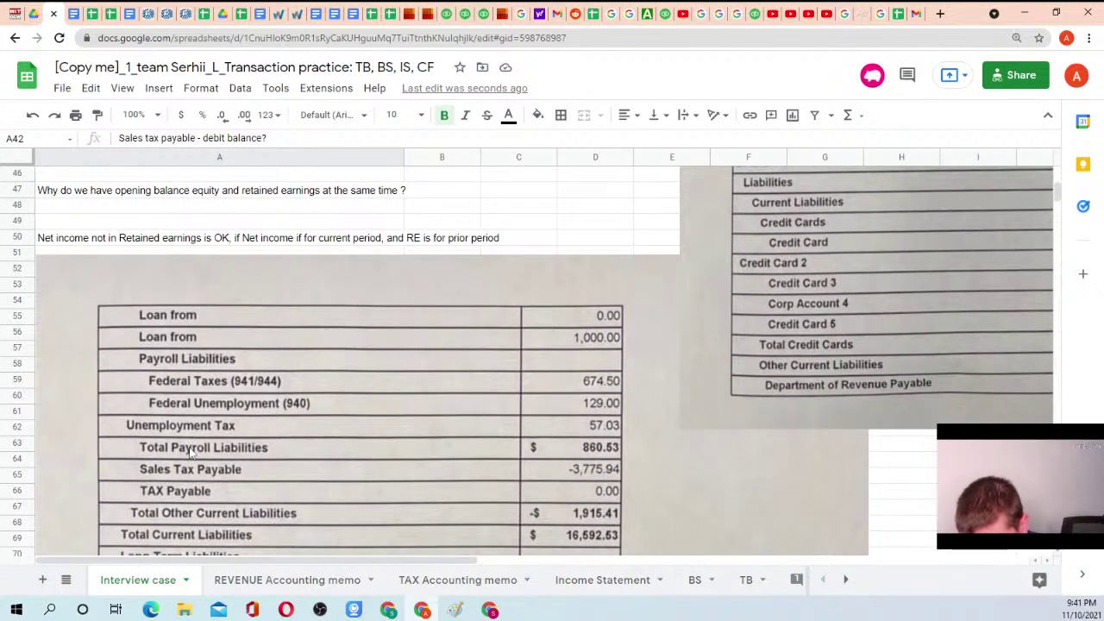
scroll(208, 342, up, 3)
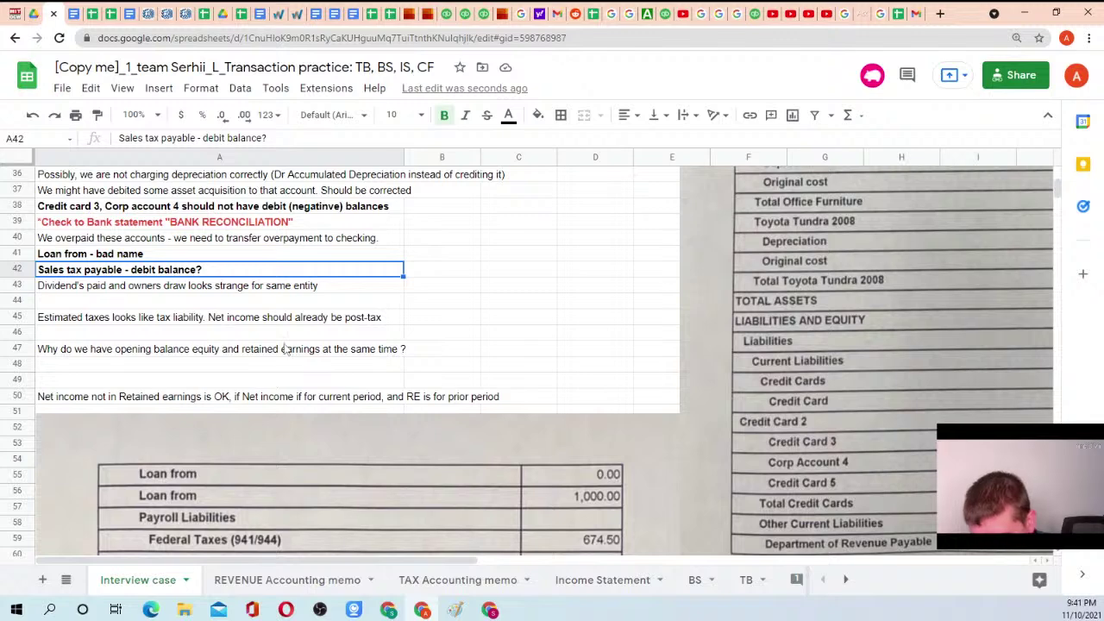
scroll(231, 473, down, 3)
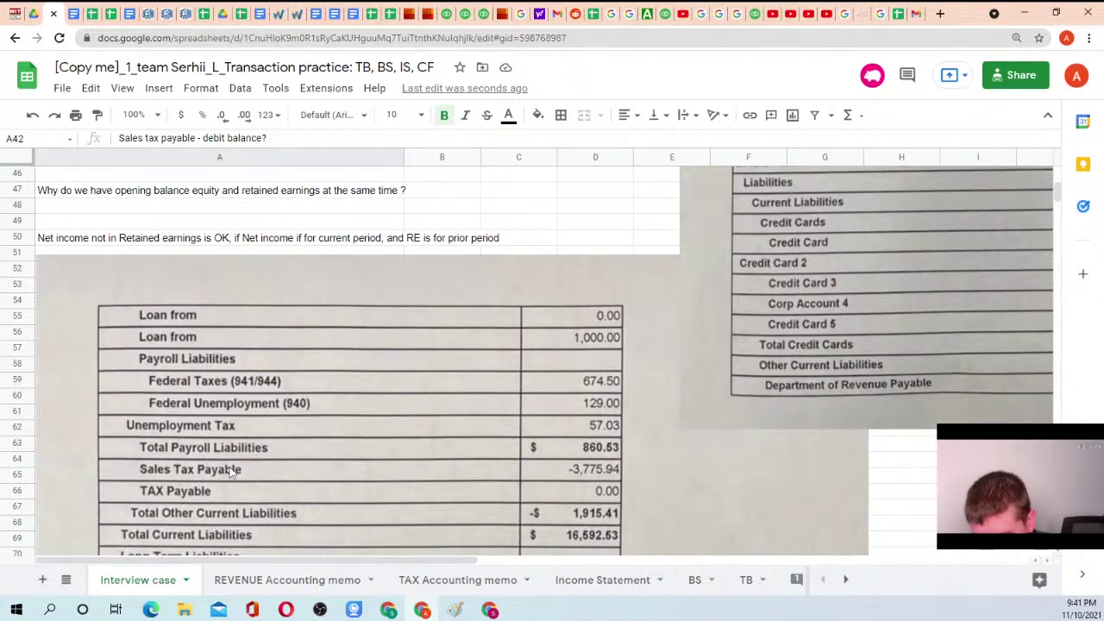
click(231, 472)
Insert a row below the sales tax payable note and enter "Overpaymen/rRefunds - should be within assets" in cell A43
scroll(26, 356, up, 4)
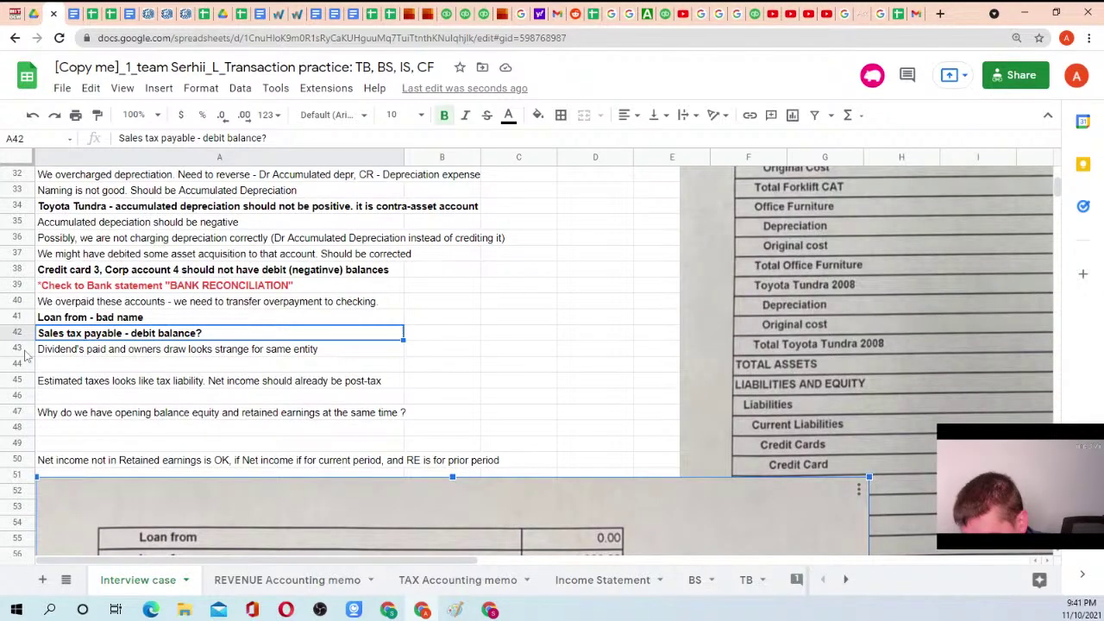
right_click(26, 356)
click(93, 355)
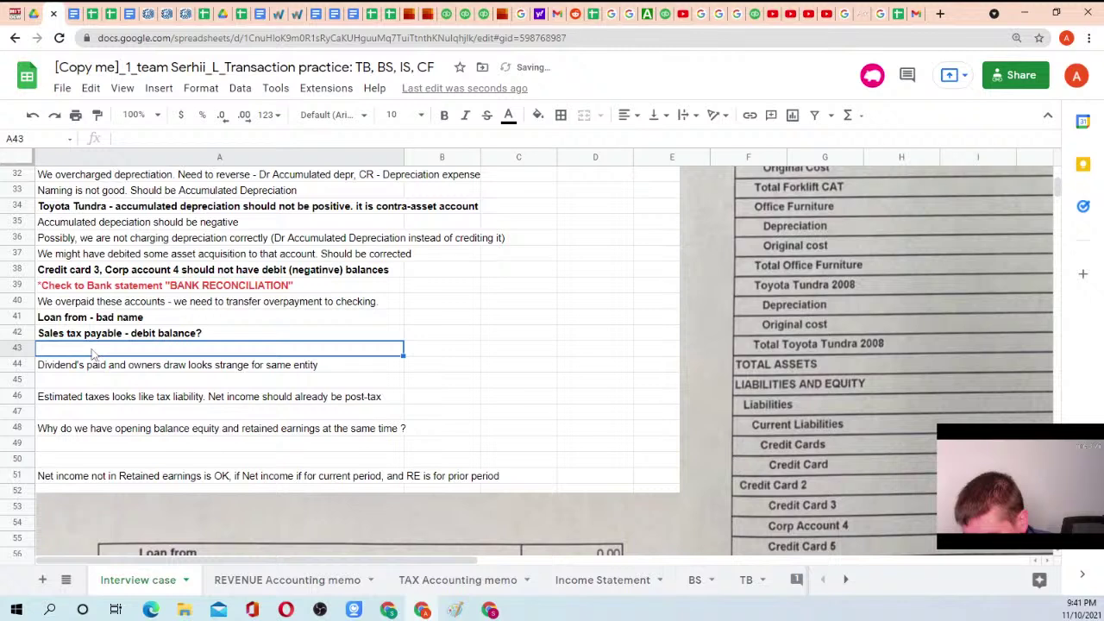
text(Overpa)
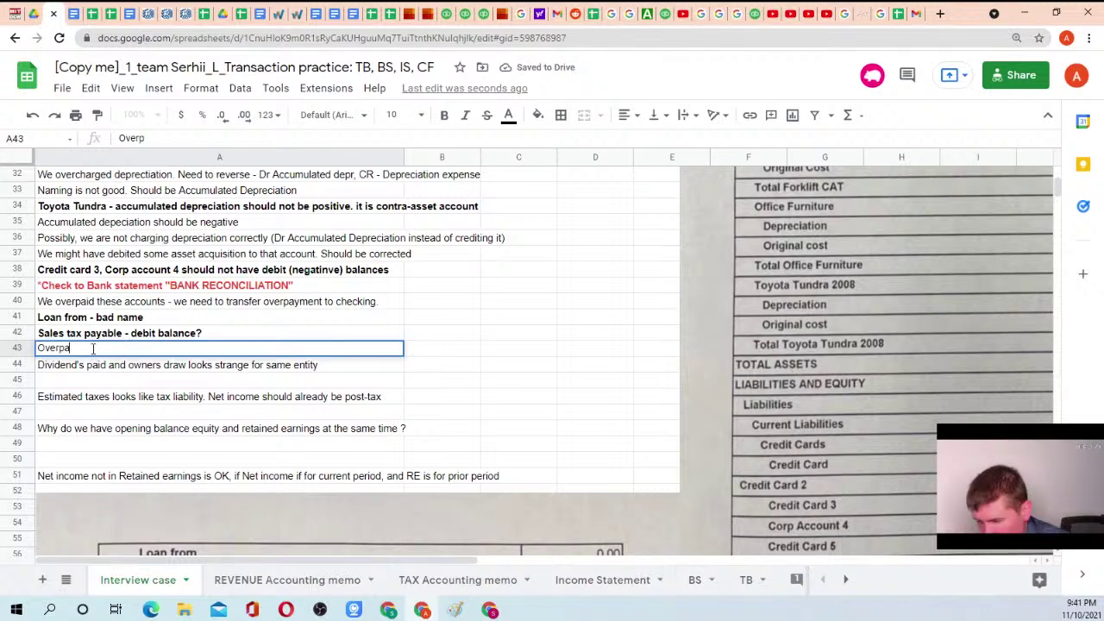
text(yment re)
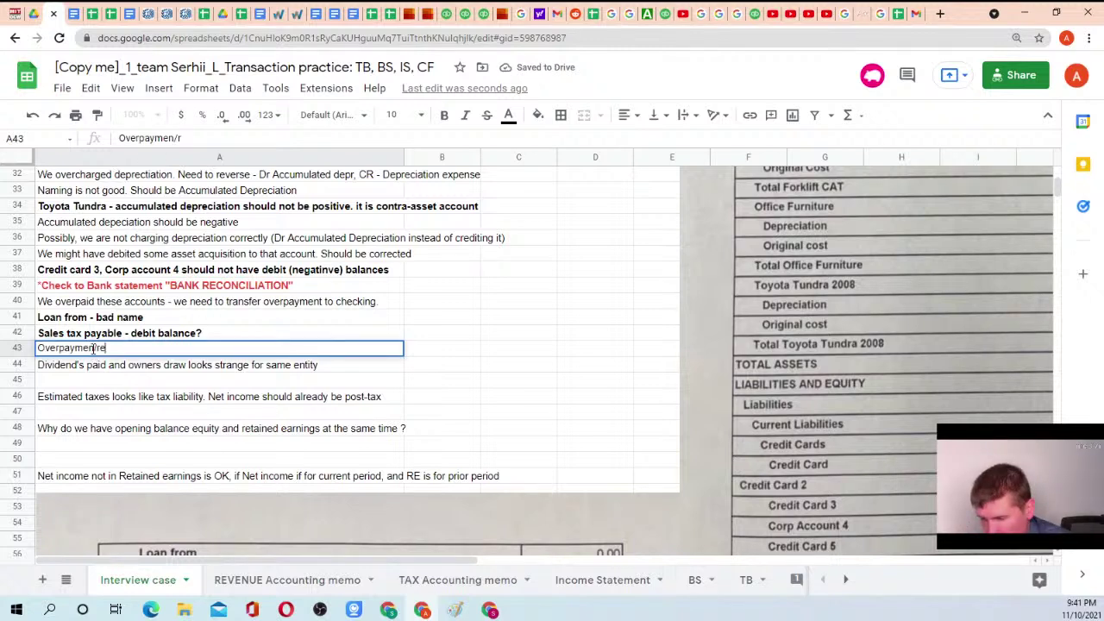
text(Refund)
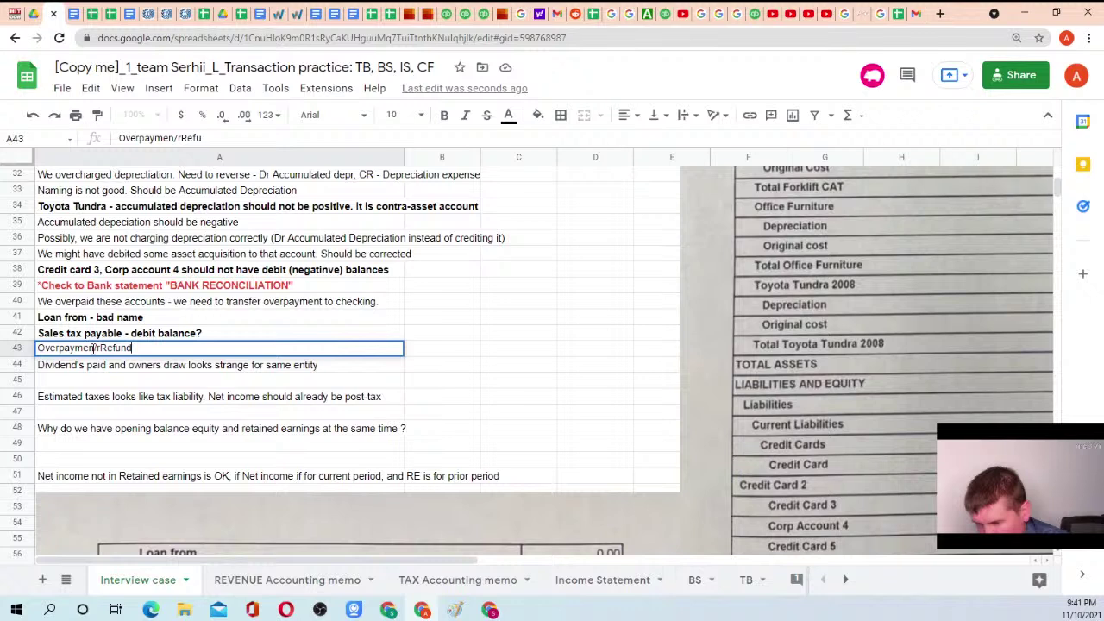
text(s - )
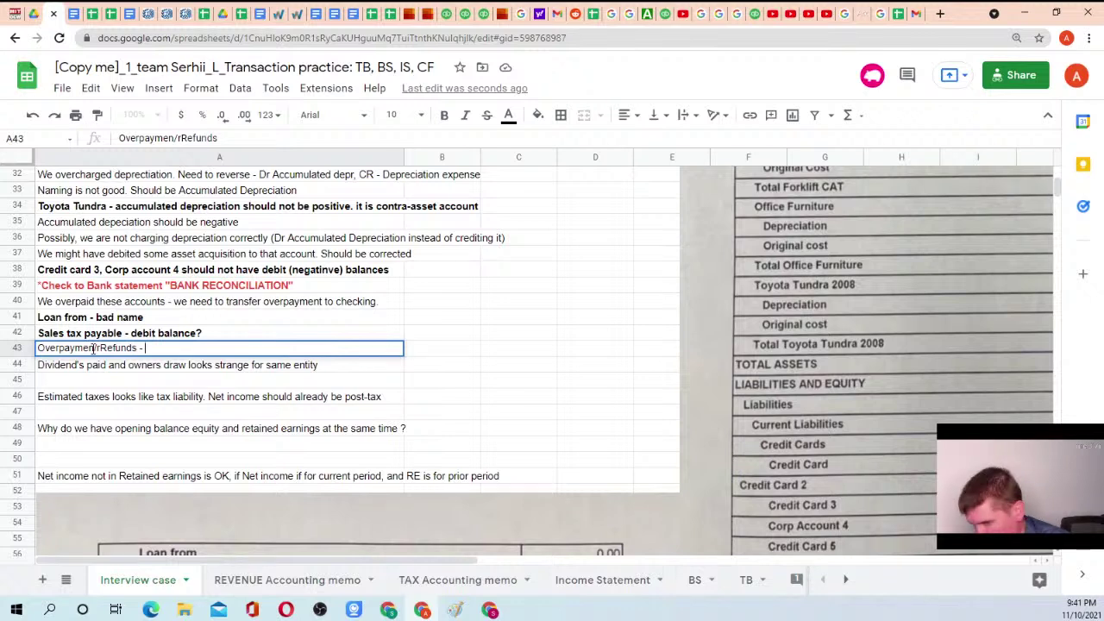
text(should be with)
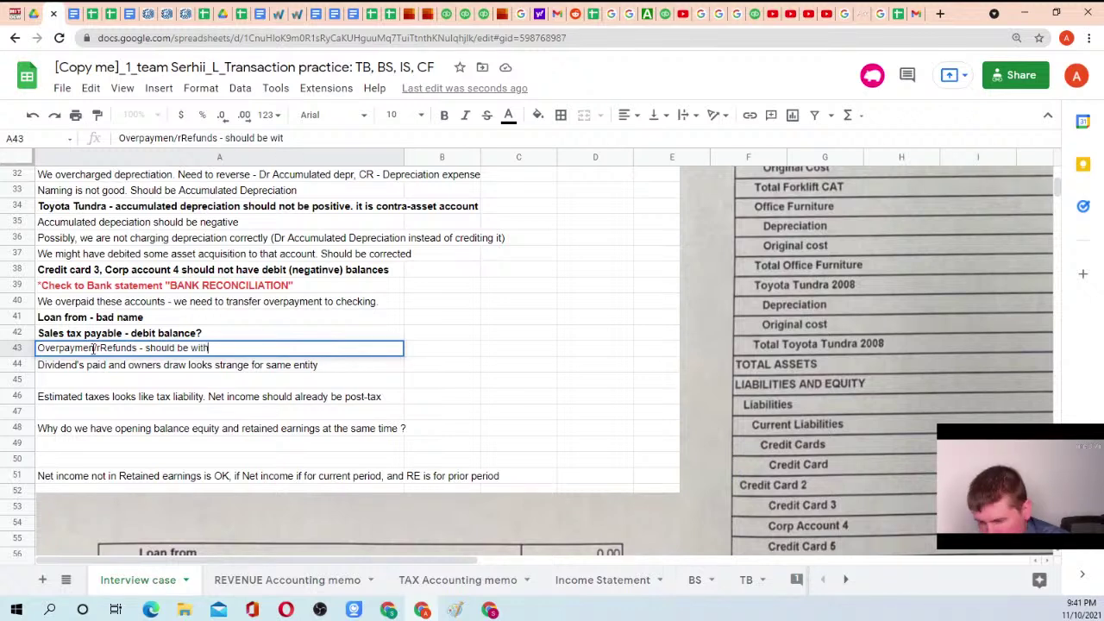
text(in assets)
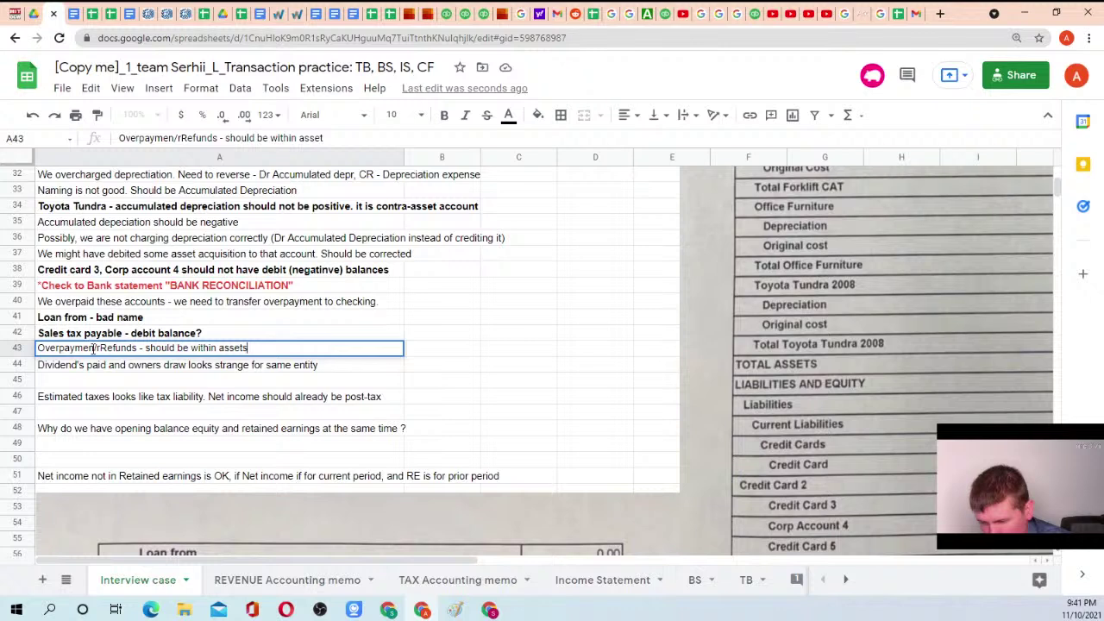
key(Return)
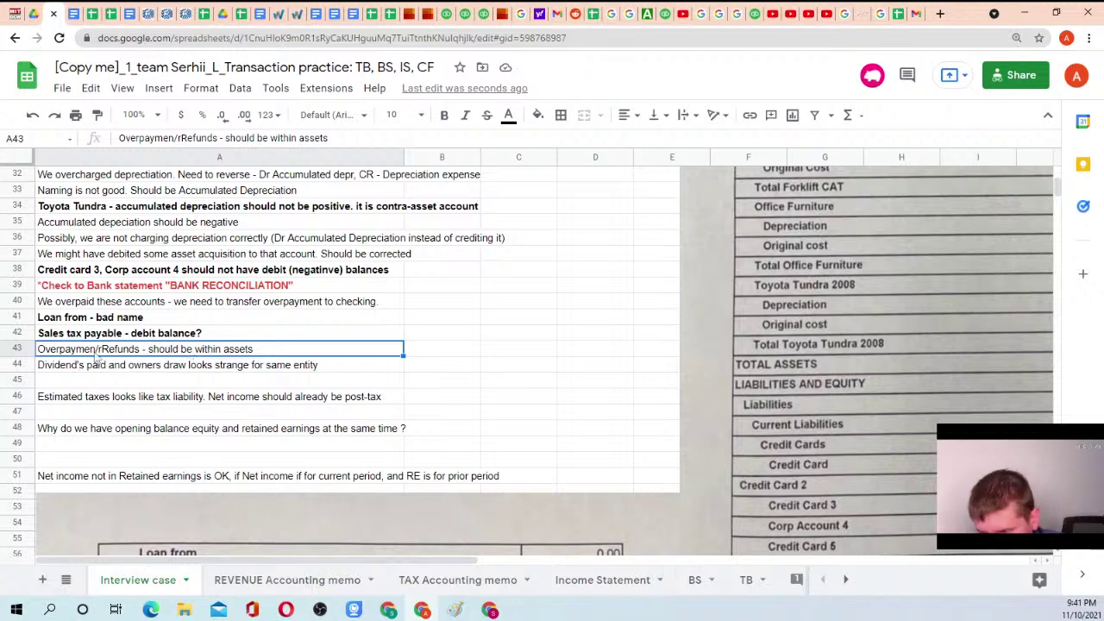
Make the dividends note in cell A44 bold and add ", and personal expenses" after "owners draw"
click(154, 368)
key(ctrl+b)
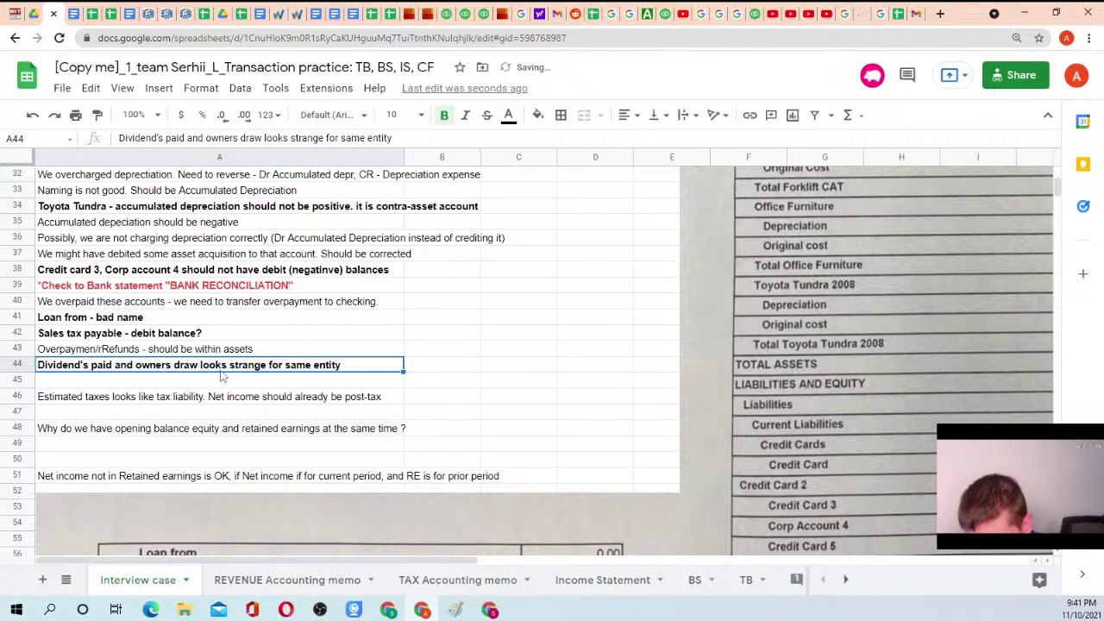
scroll(310, 367, down, 1)
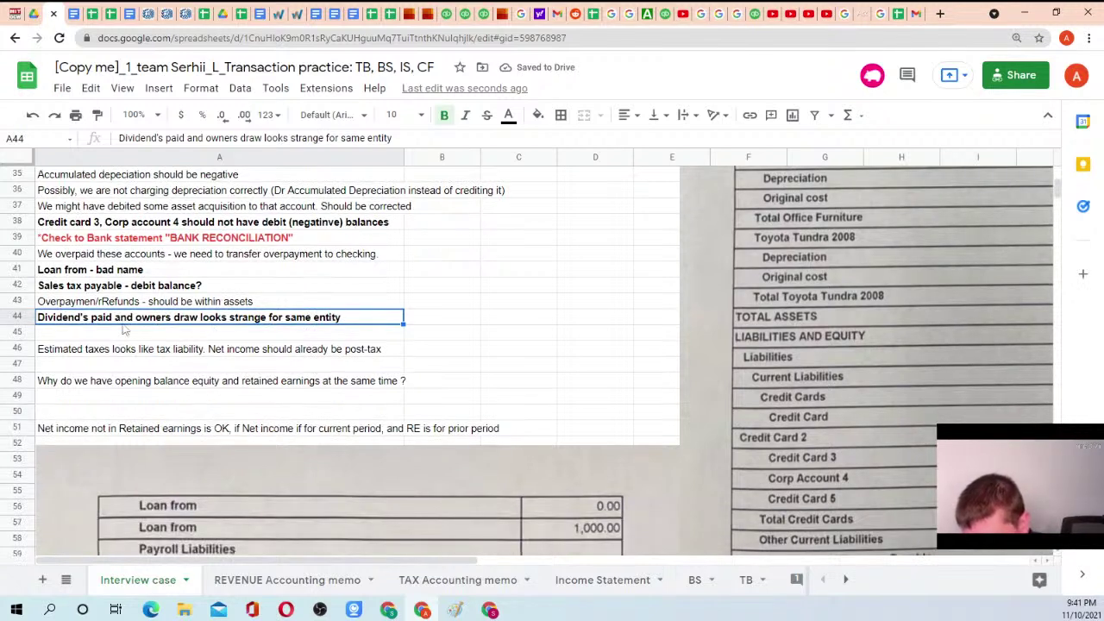
double_click(197, 317)
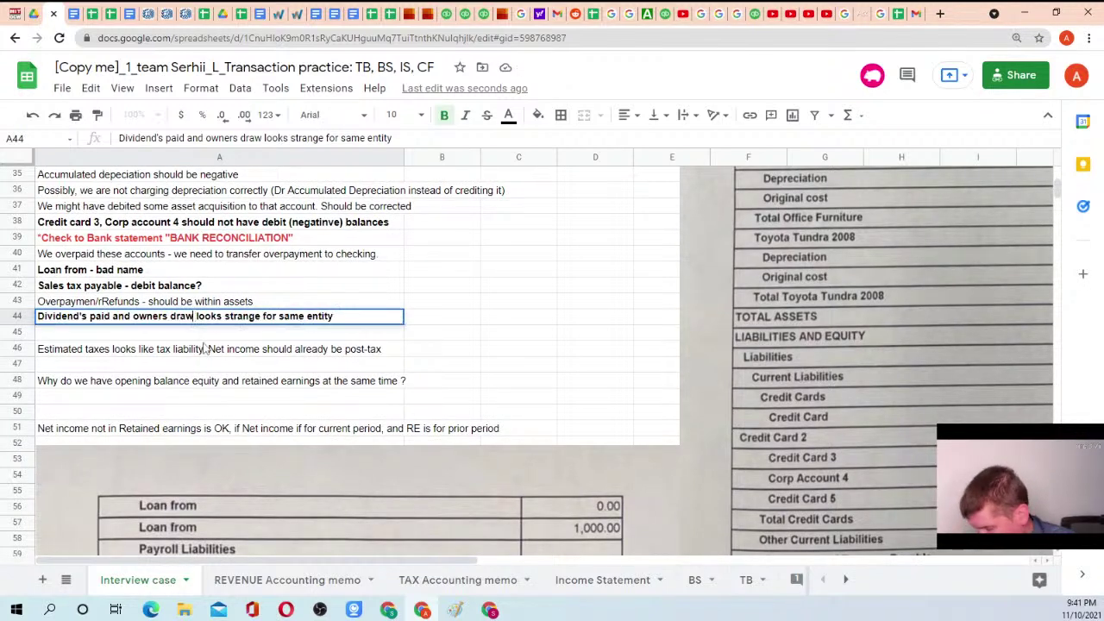
text(, and per)
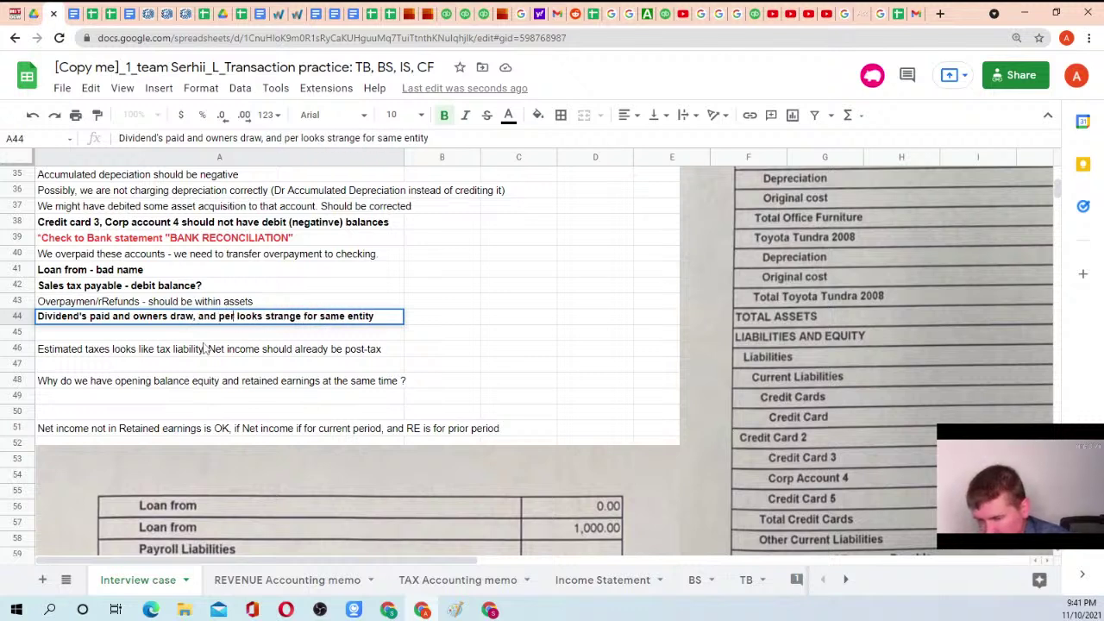
text(sonal expense)
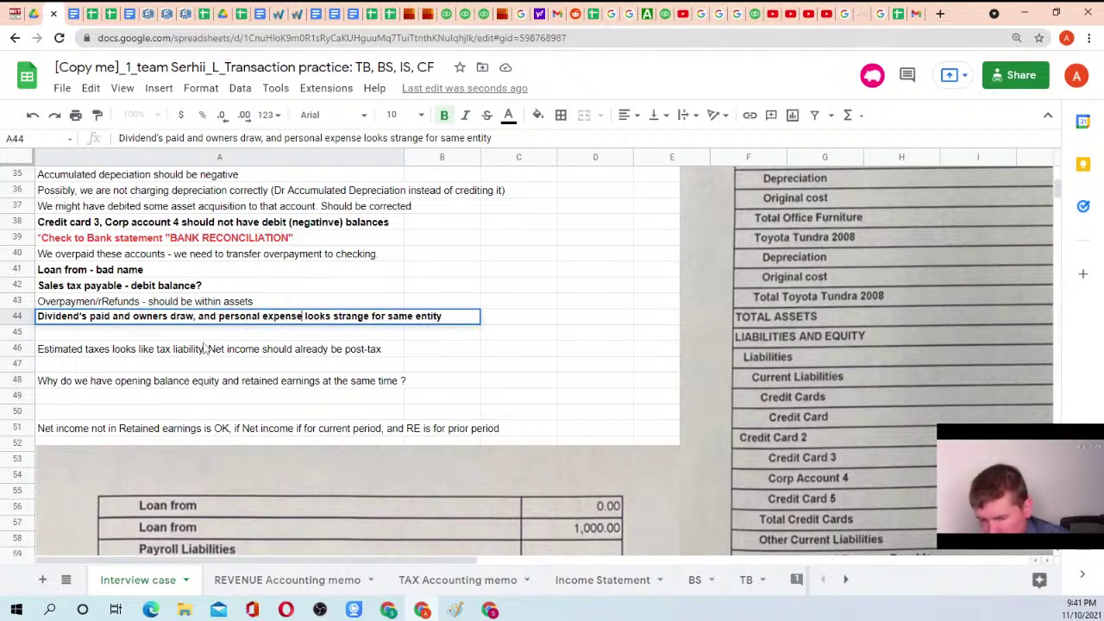
text(s)
key(Return)
key(Up)
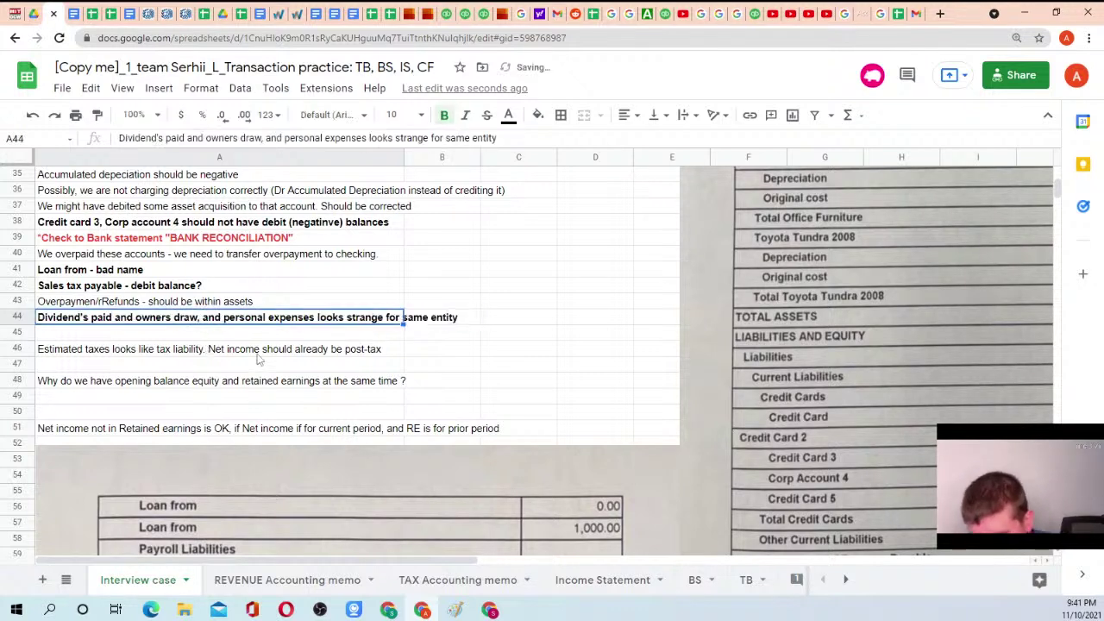
Widen column A to fit the dividends note and insert three empty rows above the estimated taxes note
drag(403, 156, 503, 156)
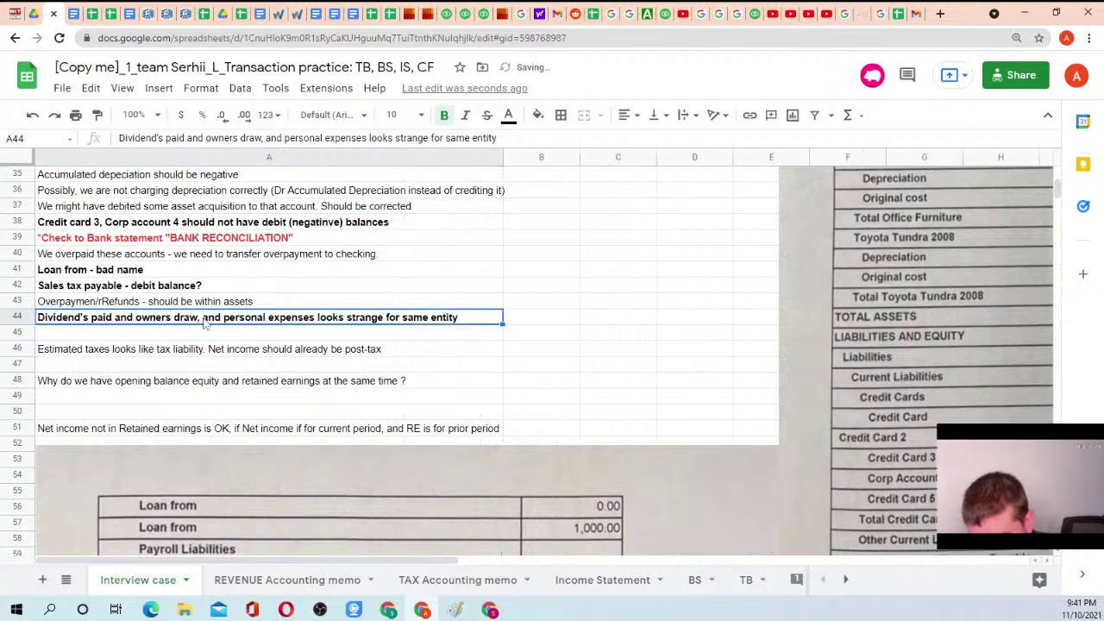
right_click(18, 349)
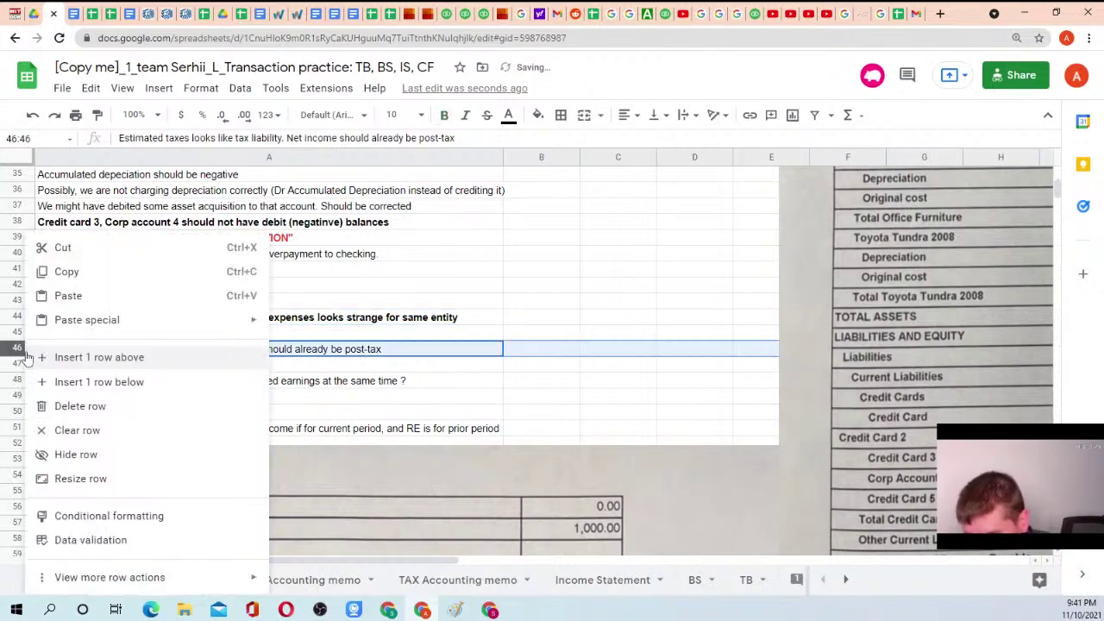
click(84, 363)
right_click(17, 365)
click(63, 367)
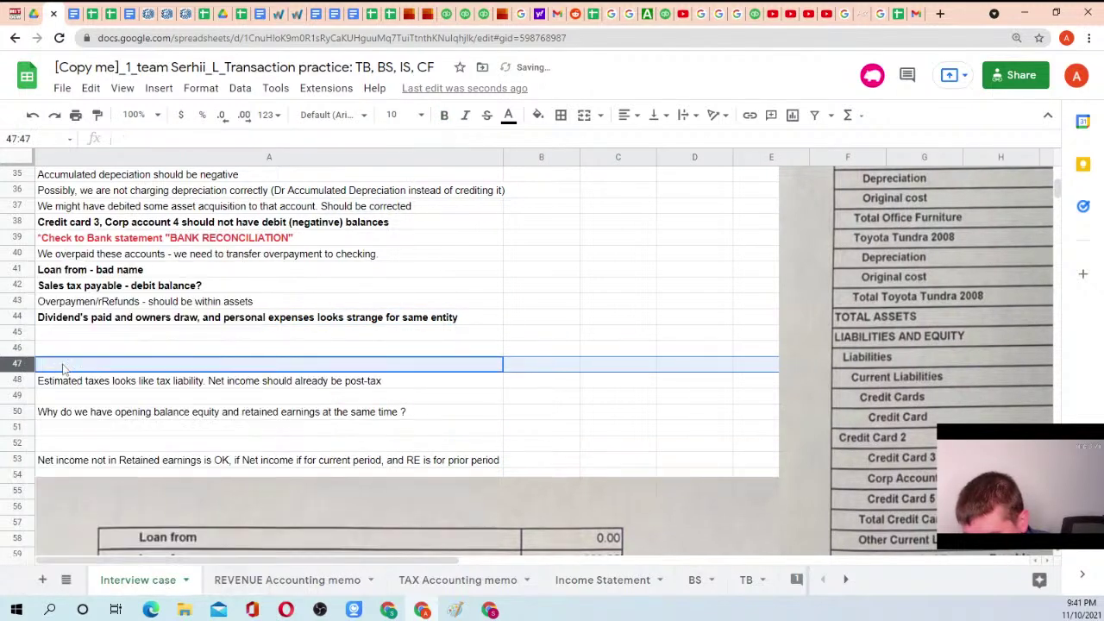
right_click(17, 380)
click(61, 357)
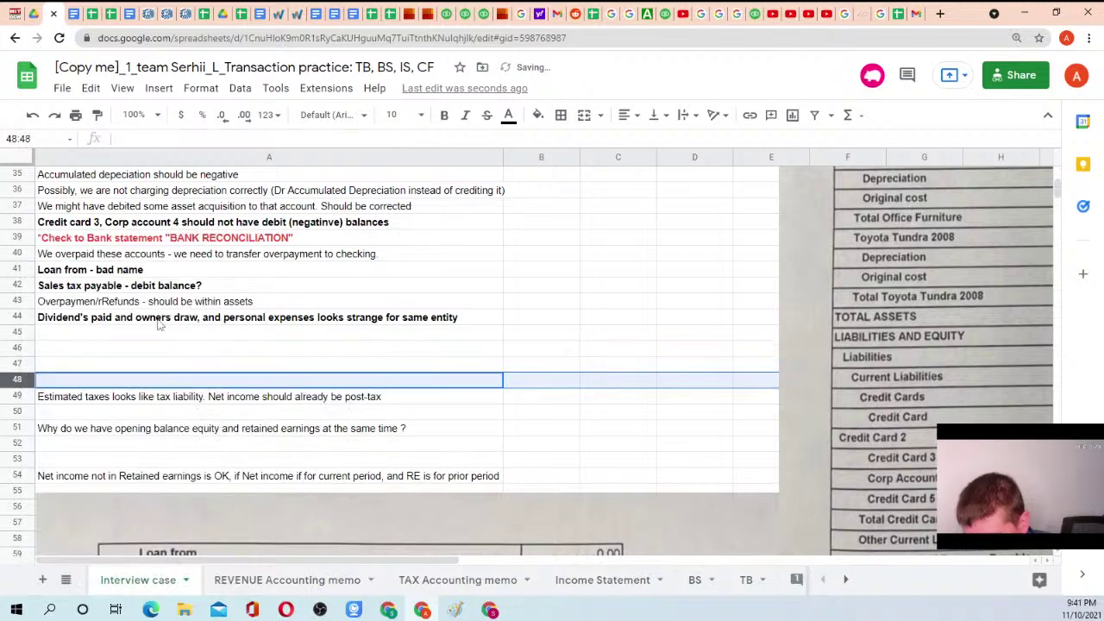
Replace "draw" with "pay" in the dividends note in cell A44, after checking the equity lines of the balance sheet image
scroll(159, 324, down, 8)
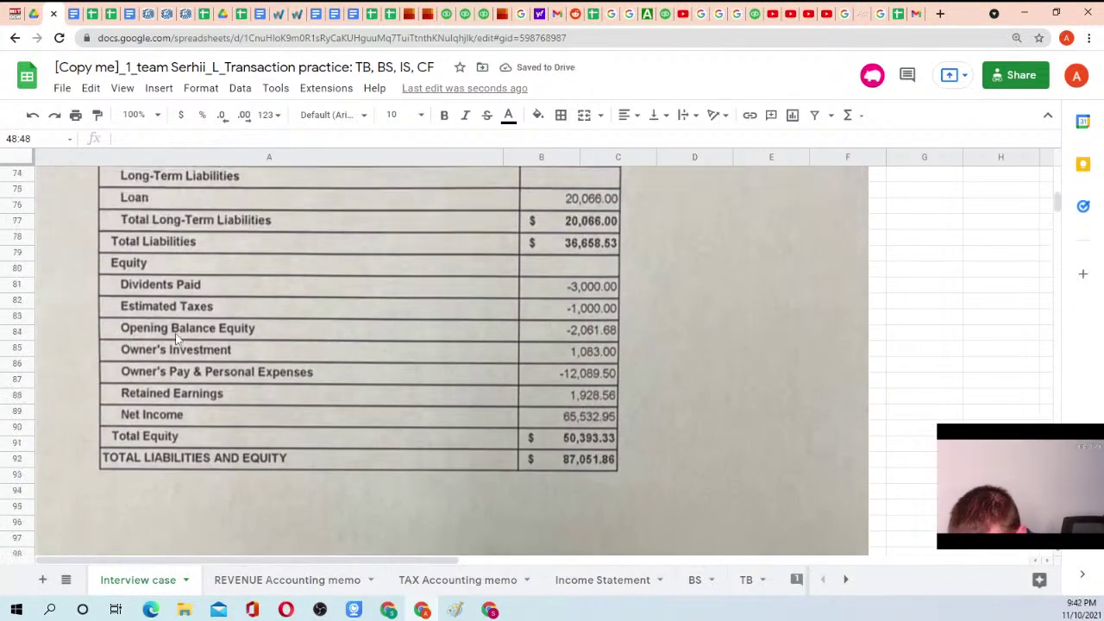
scroll(176, 339, up, 9)
click(131, 368)
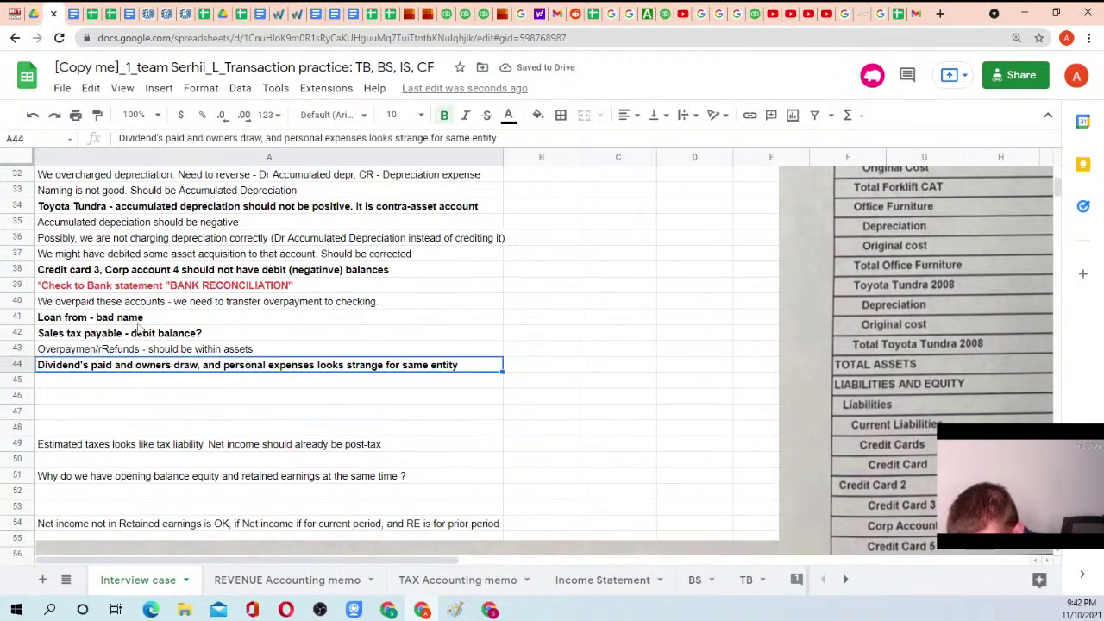
double_click(183, 366)
double_click(183, 364)
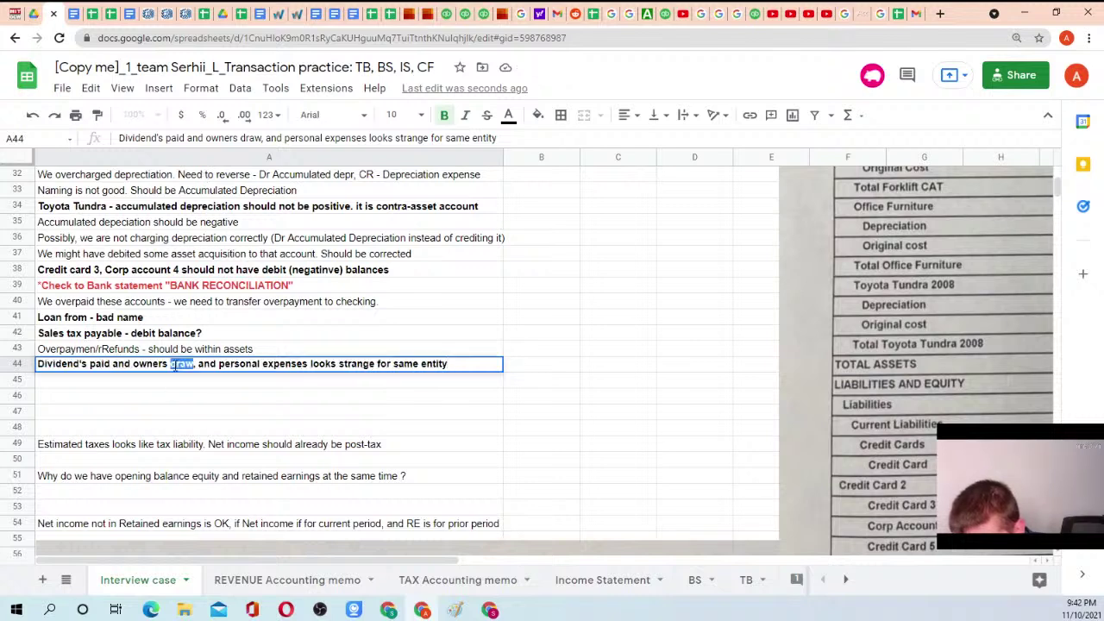
text(pay)
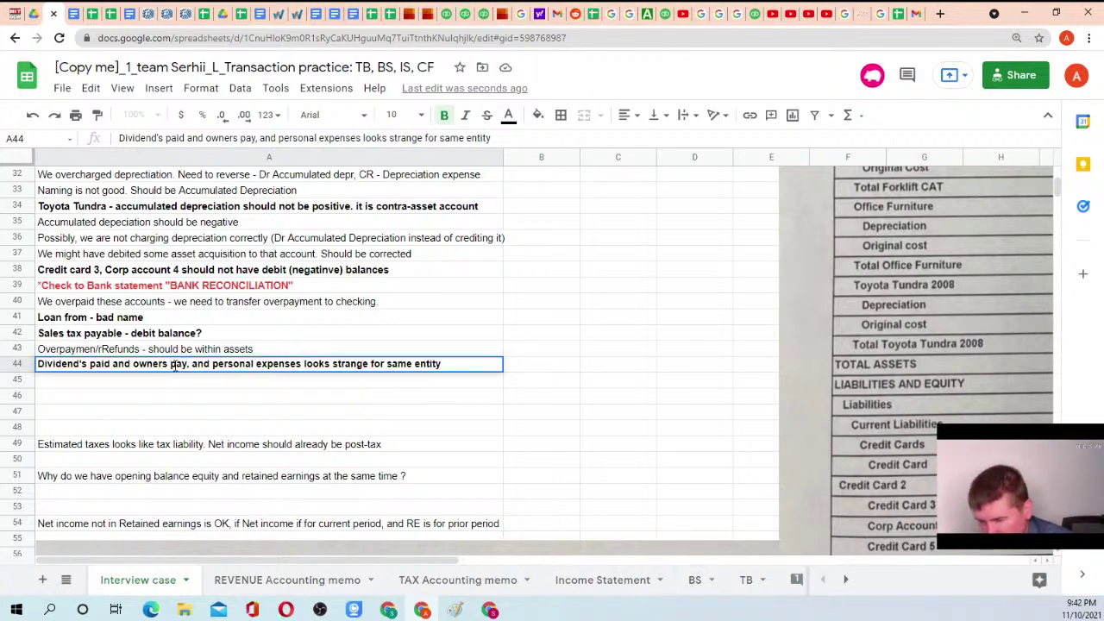
key(Return)
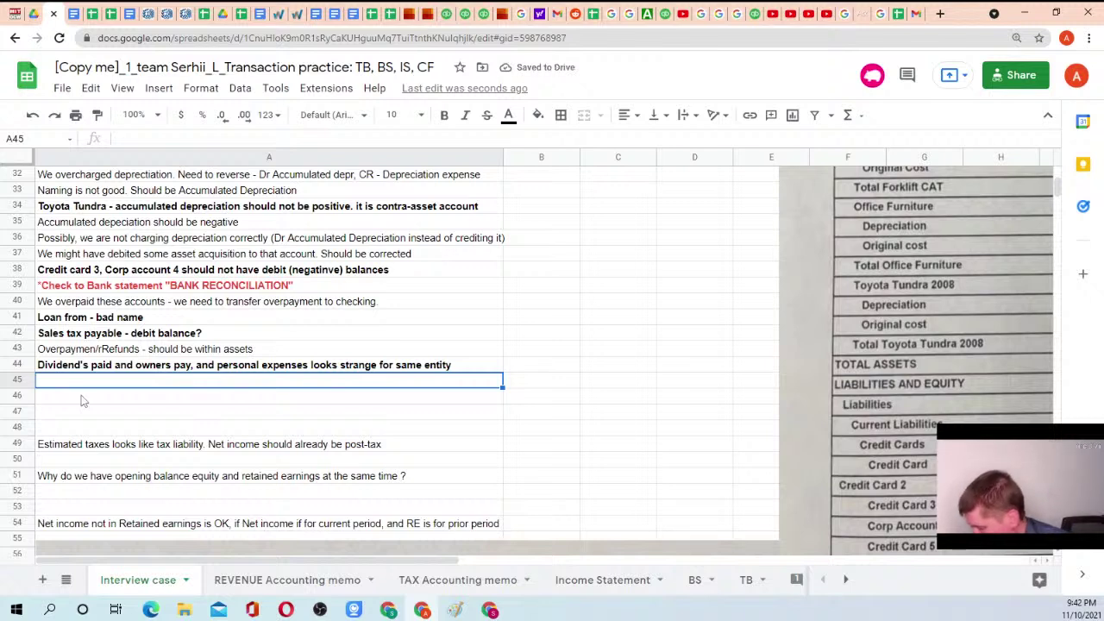
Enter "Sole prop, LLC (flow trhough) - we should have Owner's draw account (includes personal expenses)" in cell A45
text(Sole pro)
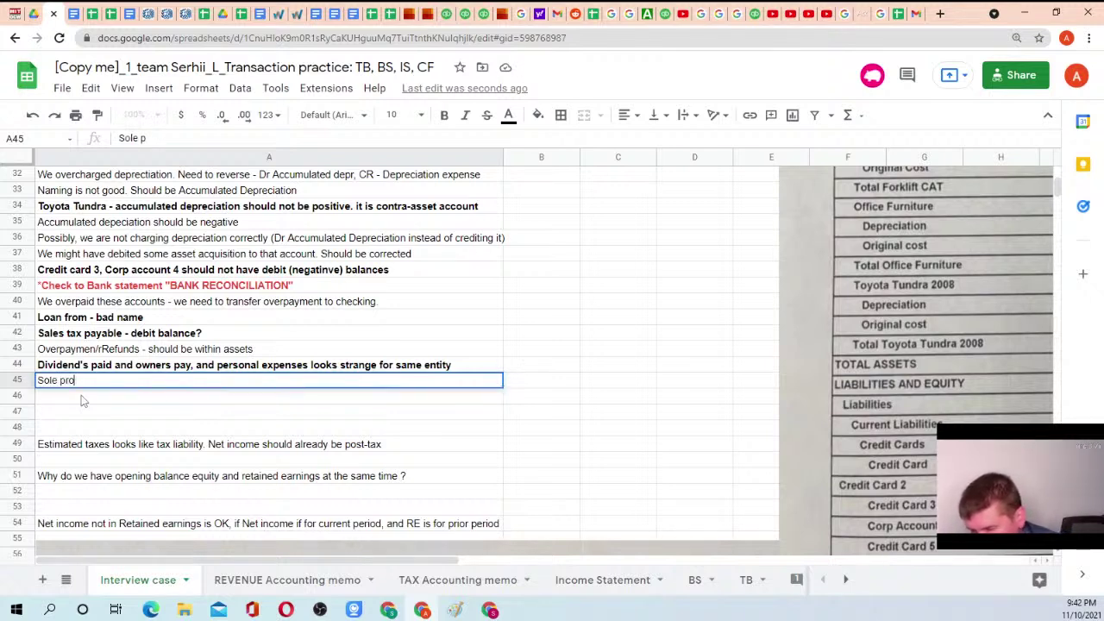
text(p, LLC)
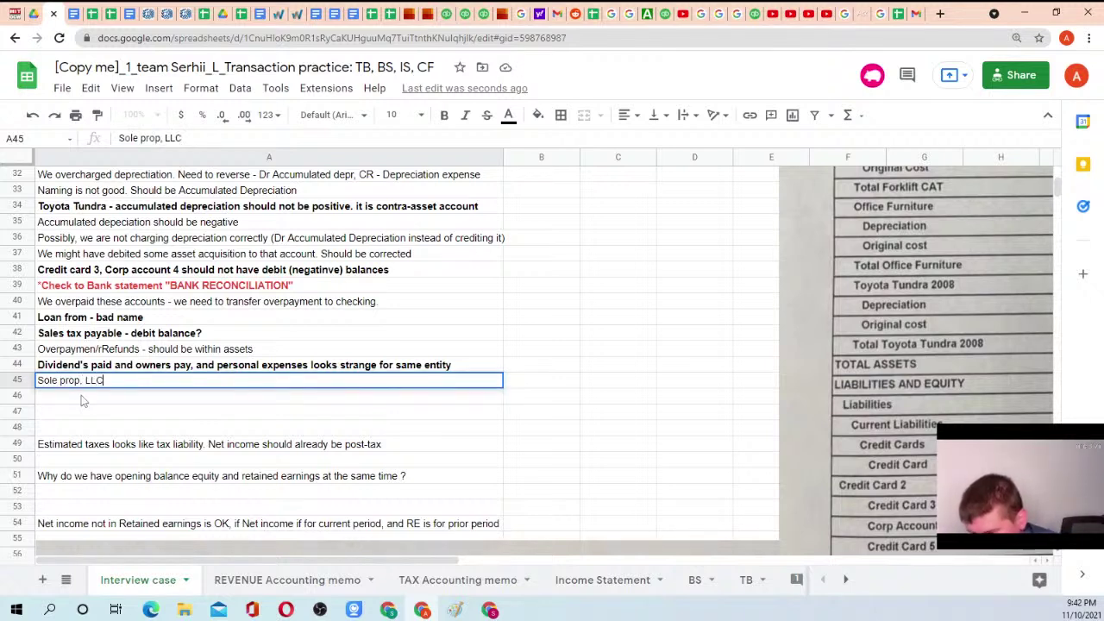
text( (flow)
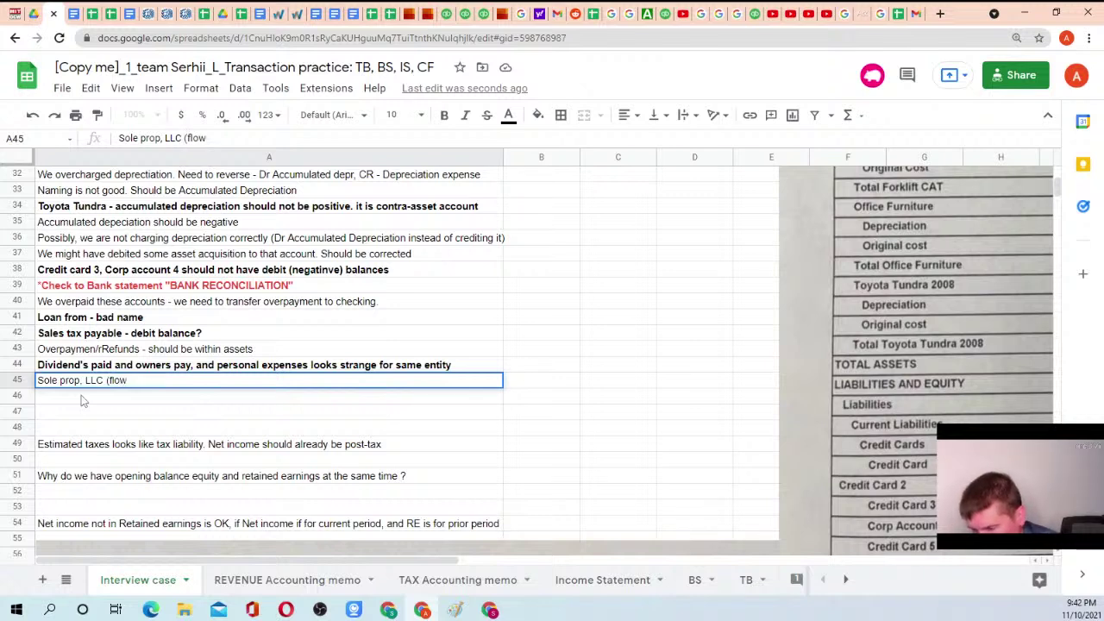
text( trhough)
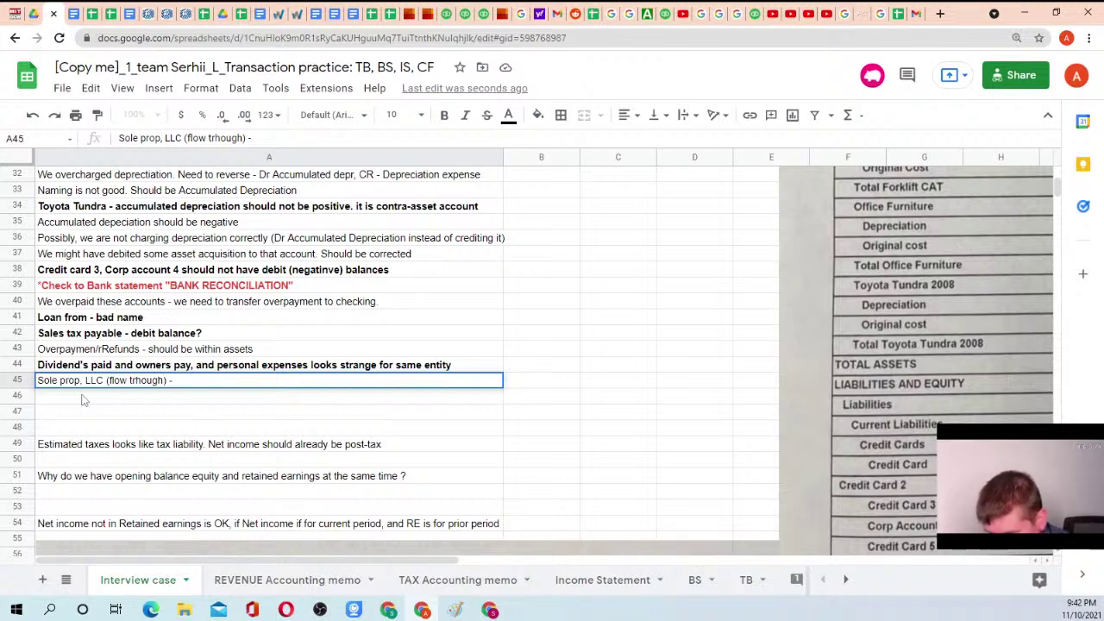
text() - we )
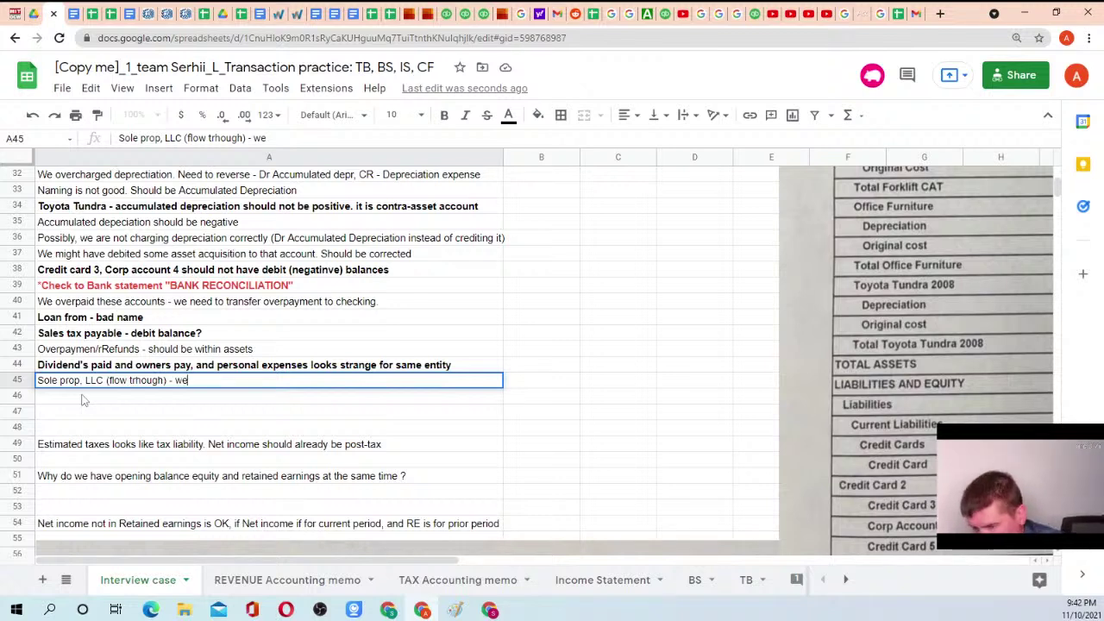
text(should have)
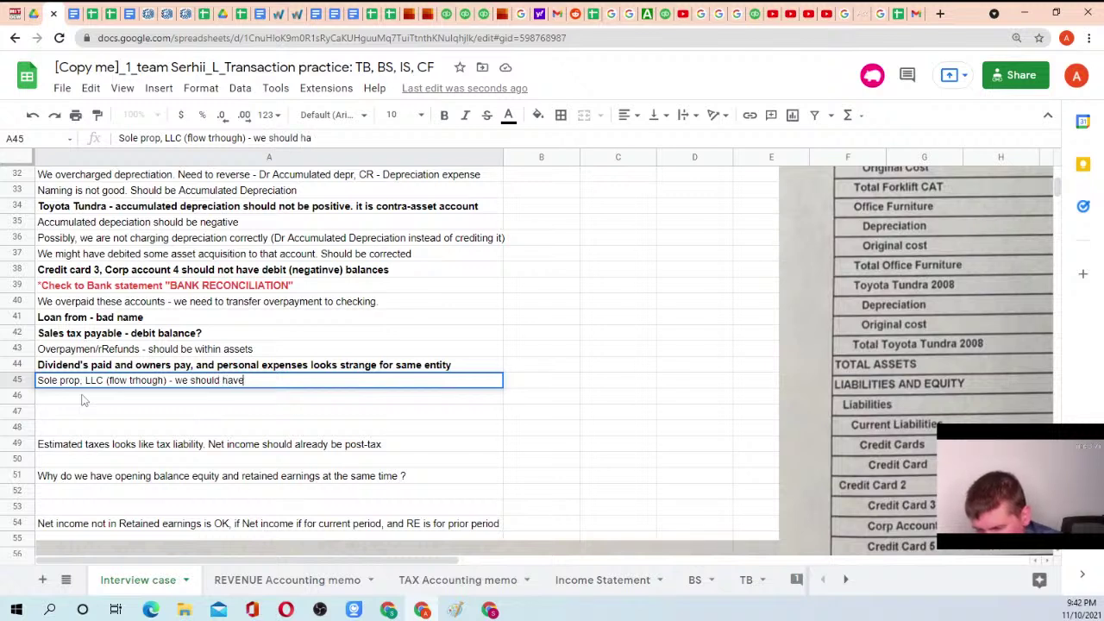
text( Owner's)
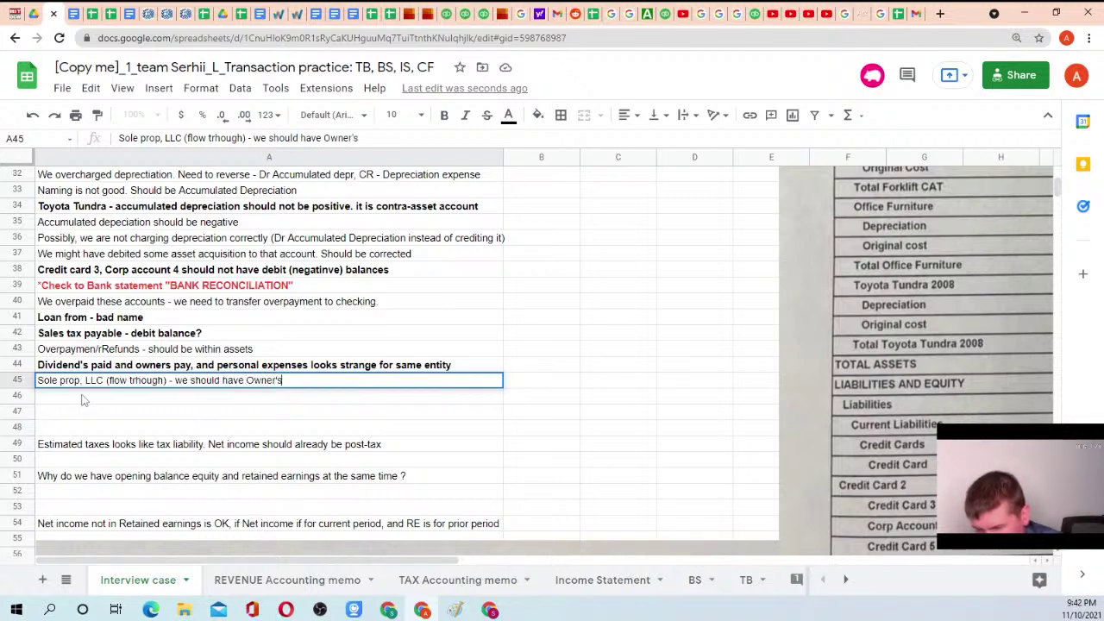
text( draw)
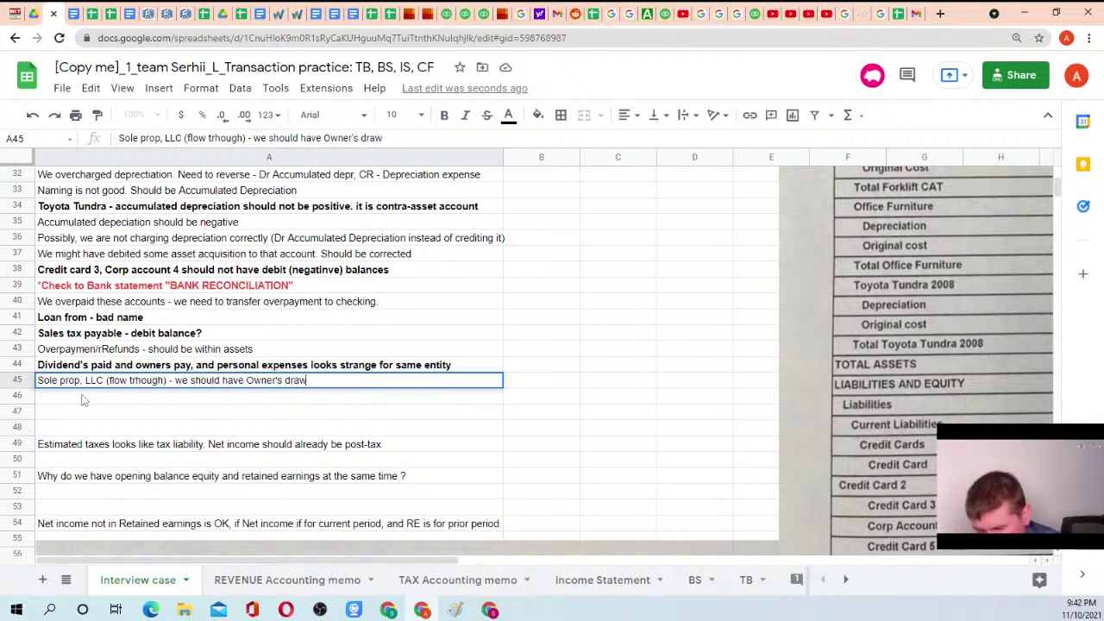
text( account)
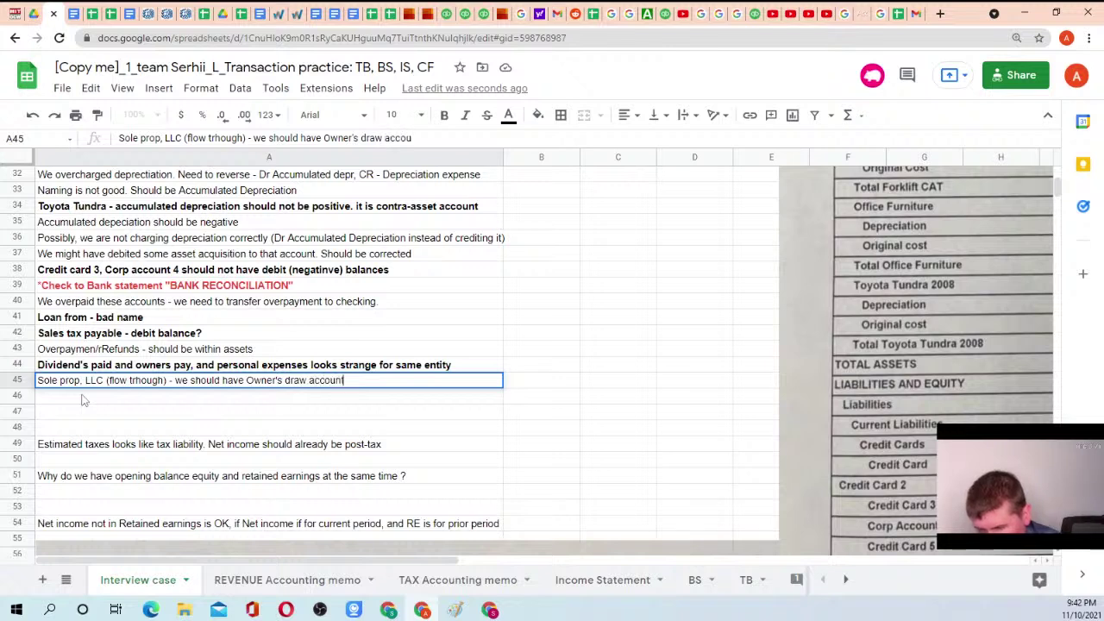
text( (inclu)
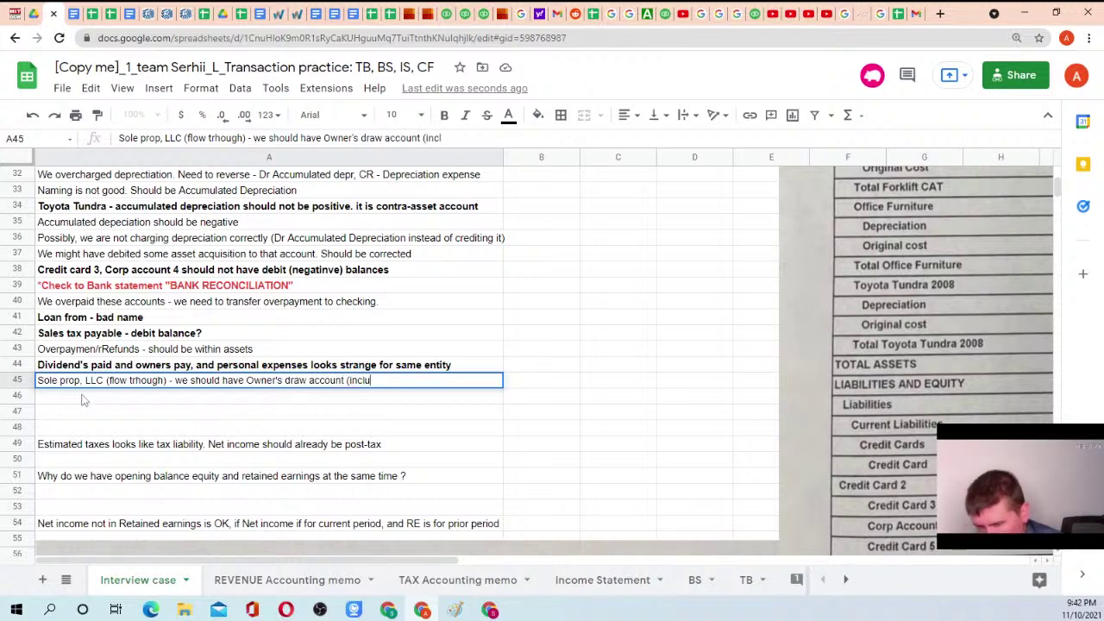
text(des per)
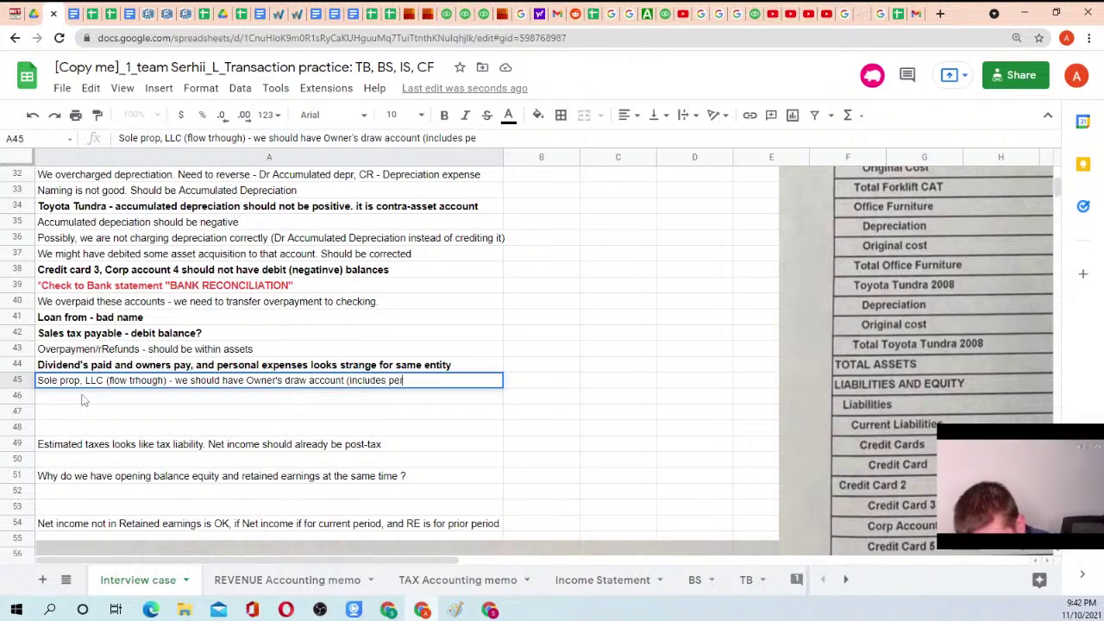
text(sonal)
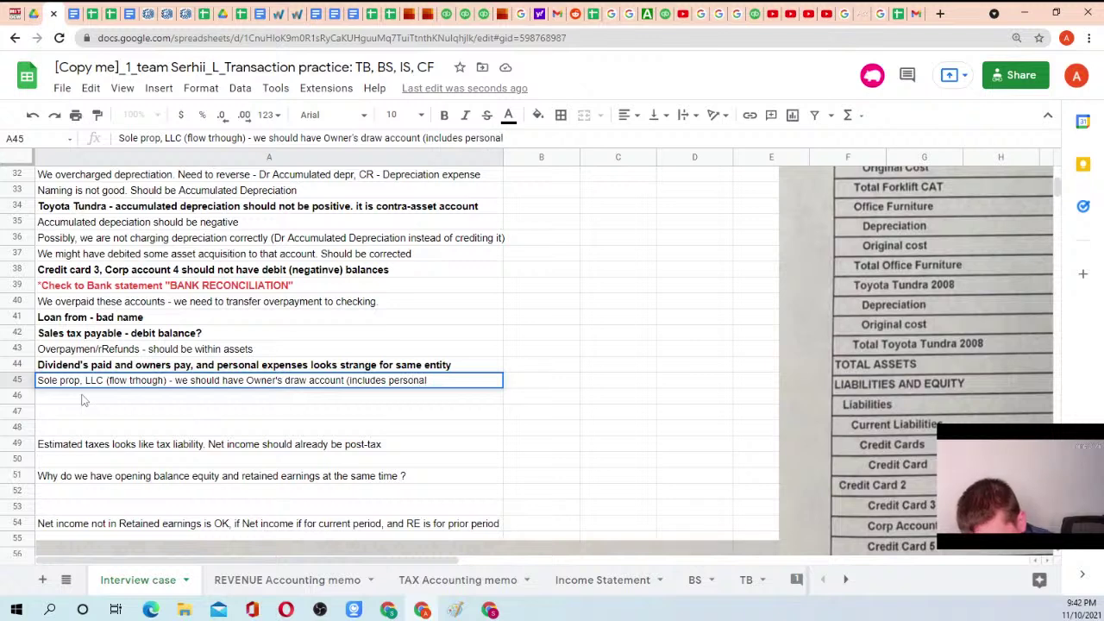
text( expenses)
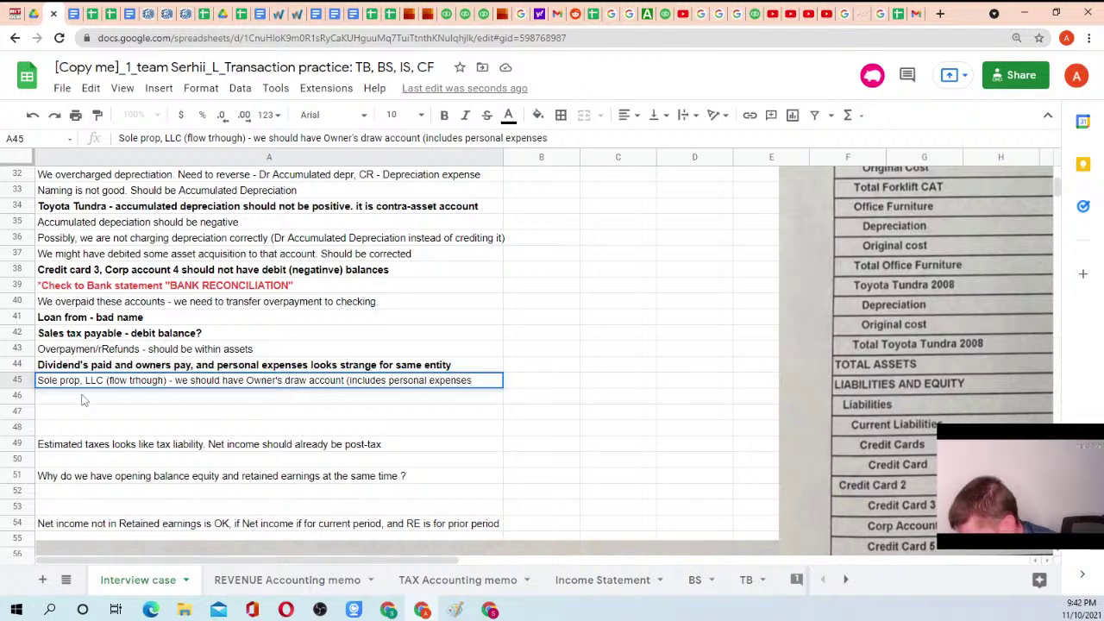
text())
key(Return)
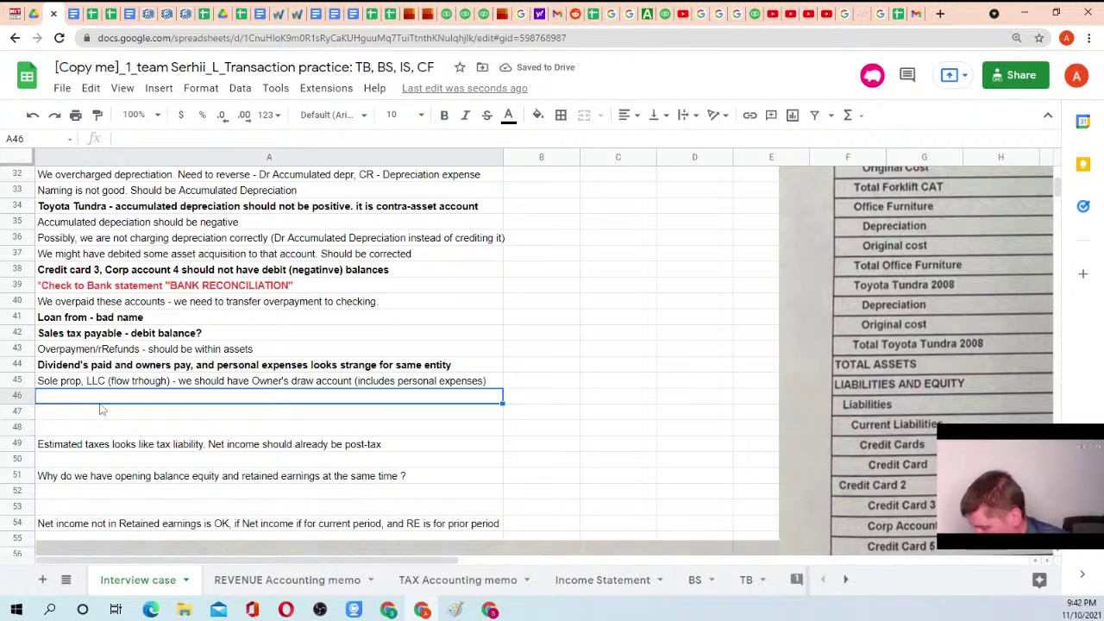
Enter "S-Corp" in cell A46 below the sole proprietorship note
text(S-Cor)
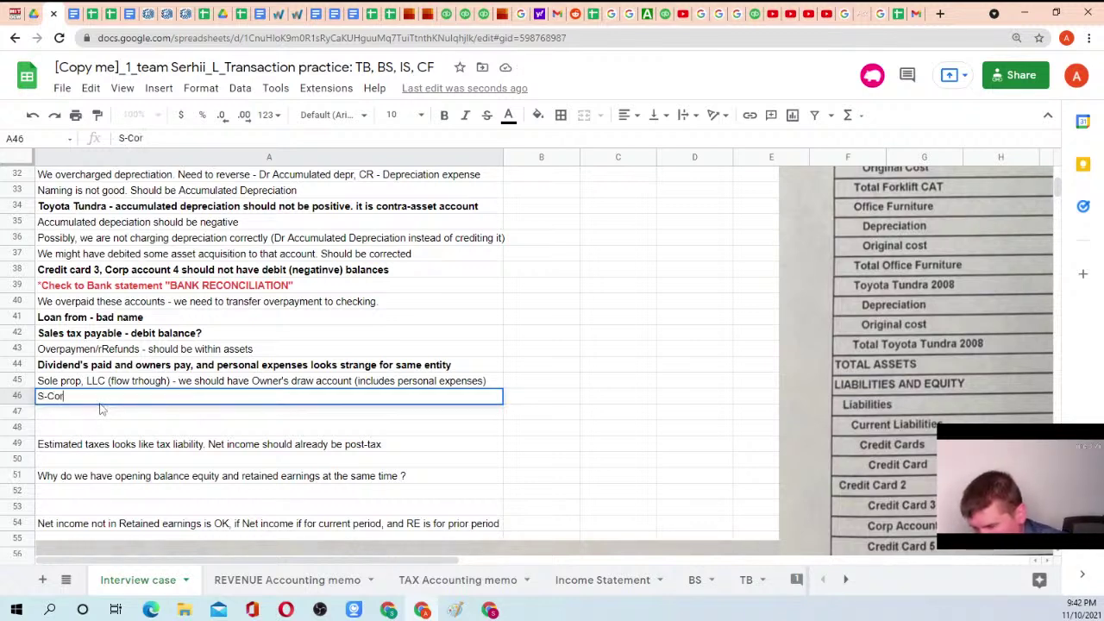
text(p)
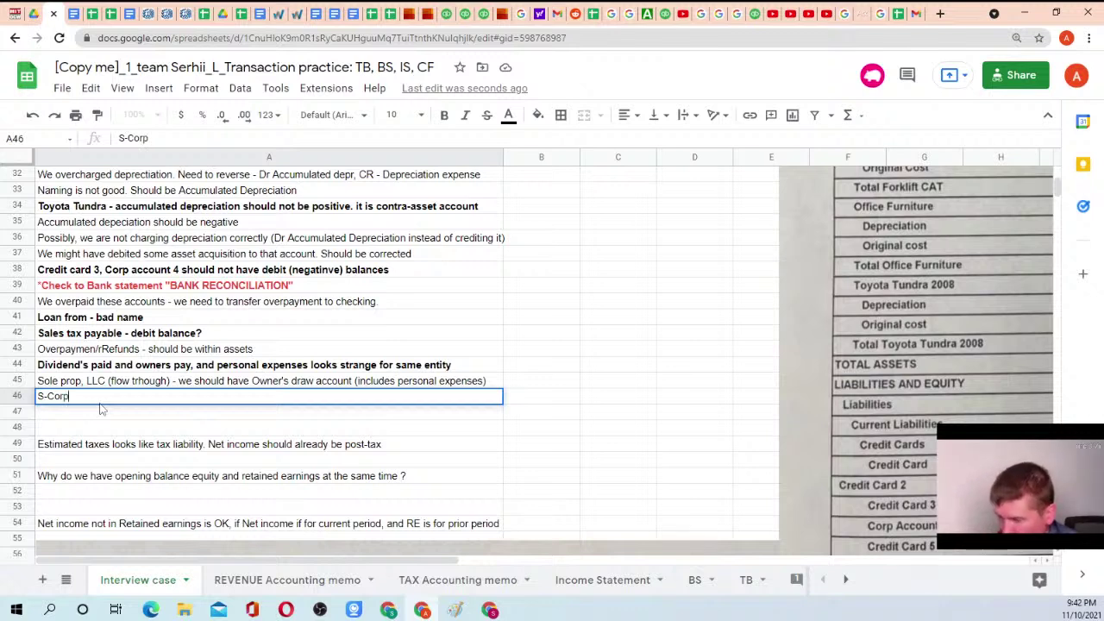
key(Return)
key(Up)
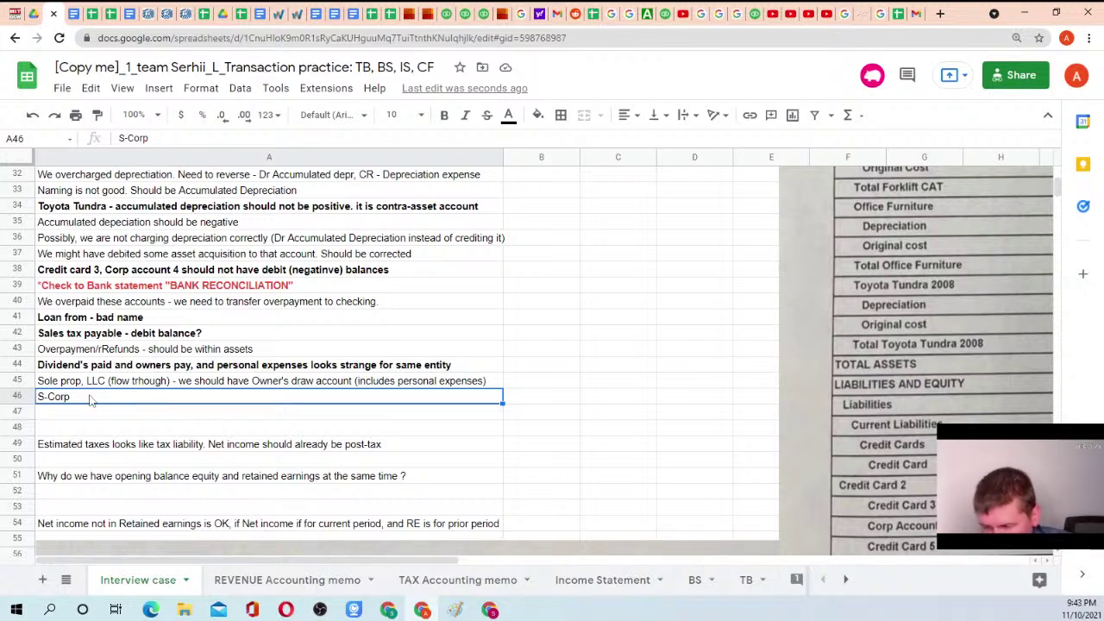
Extend the S-Corp note in cell A46 with " - Owher's pay should be within expense, owner's draw/personal - within dividends"
double_click(90, 397)
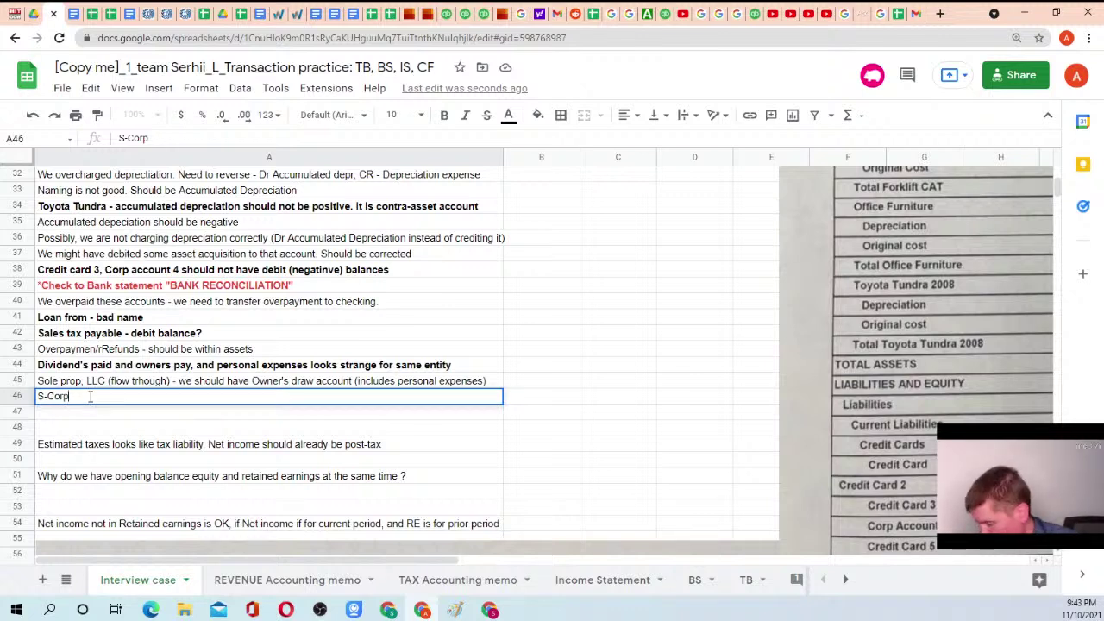
text(- Owner's )
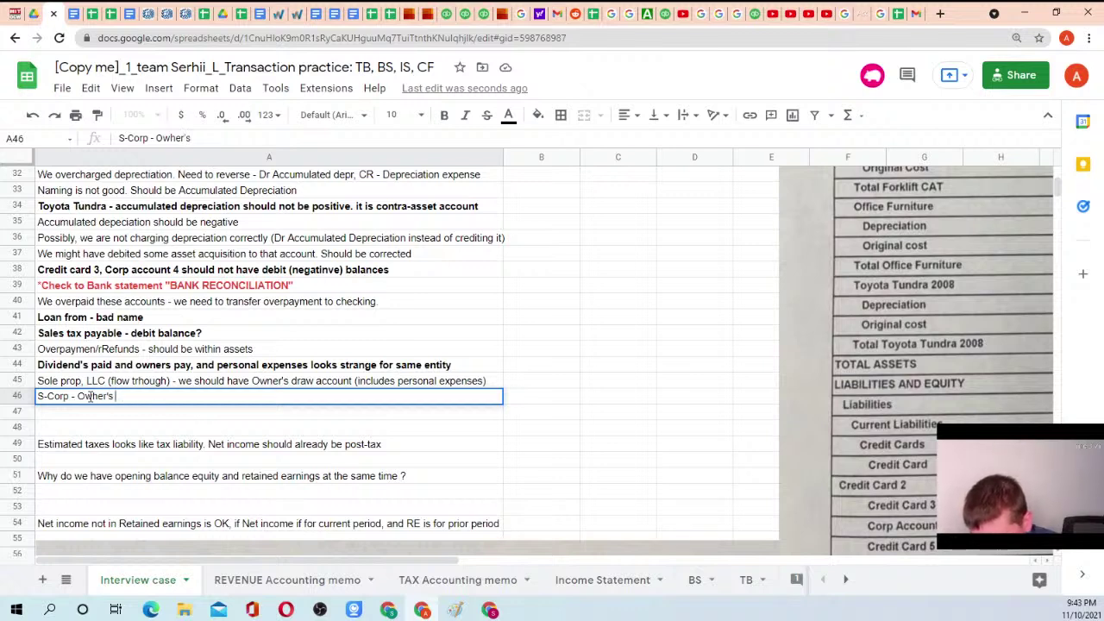
text(pay)
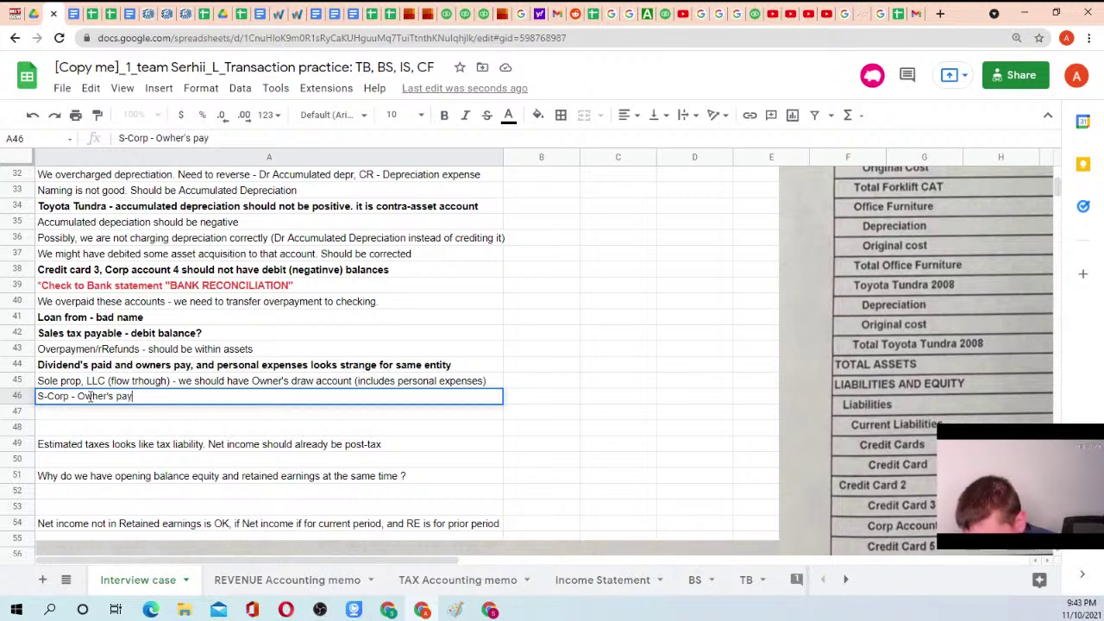
text( should be )
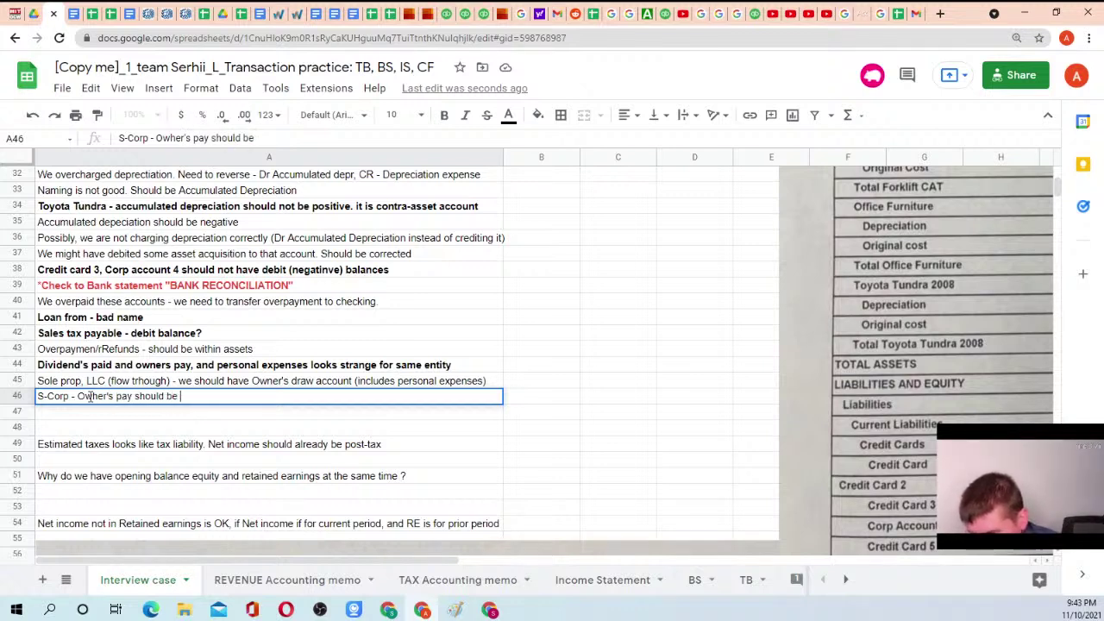
text(withing e)
key(BackSpace)
key(BackSpace)
key(BackSpace)
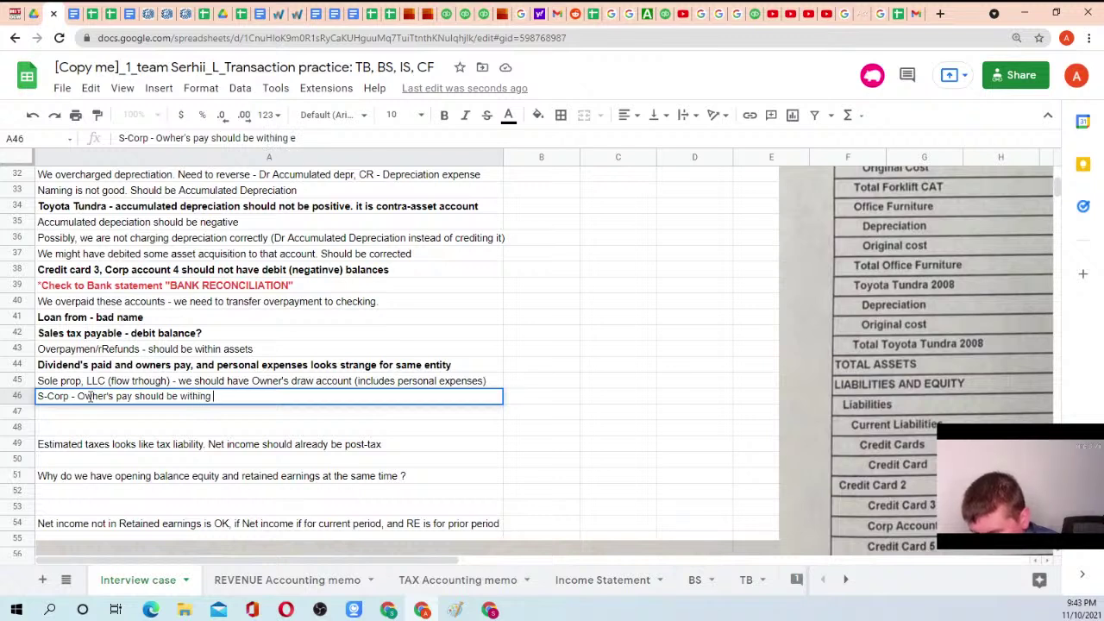
text(expense )
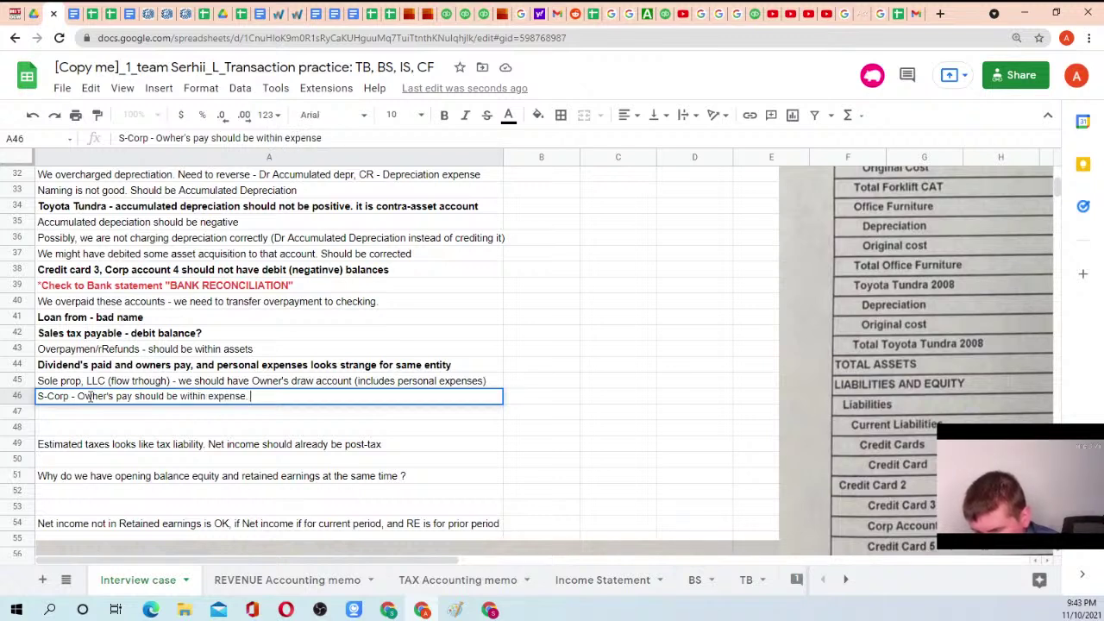
text( owners)
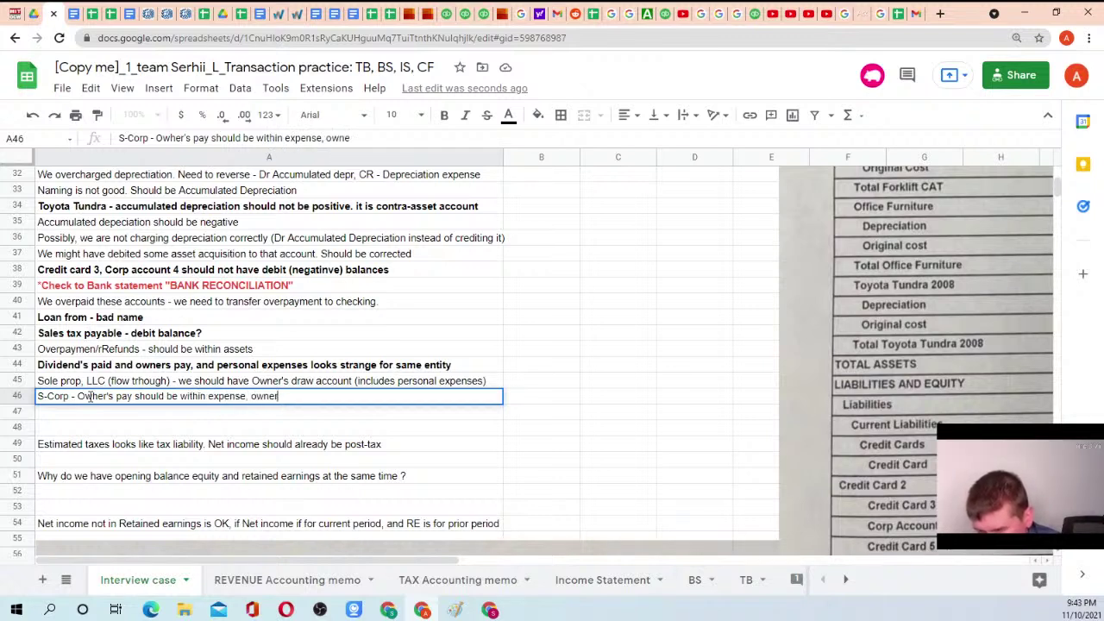
text('s )
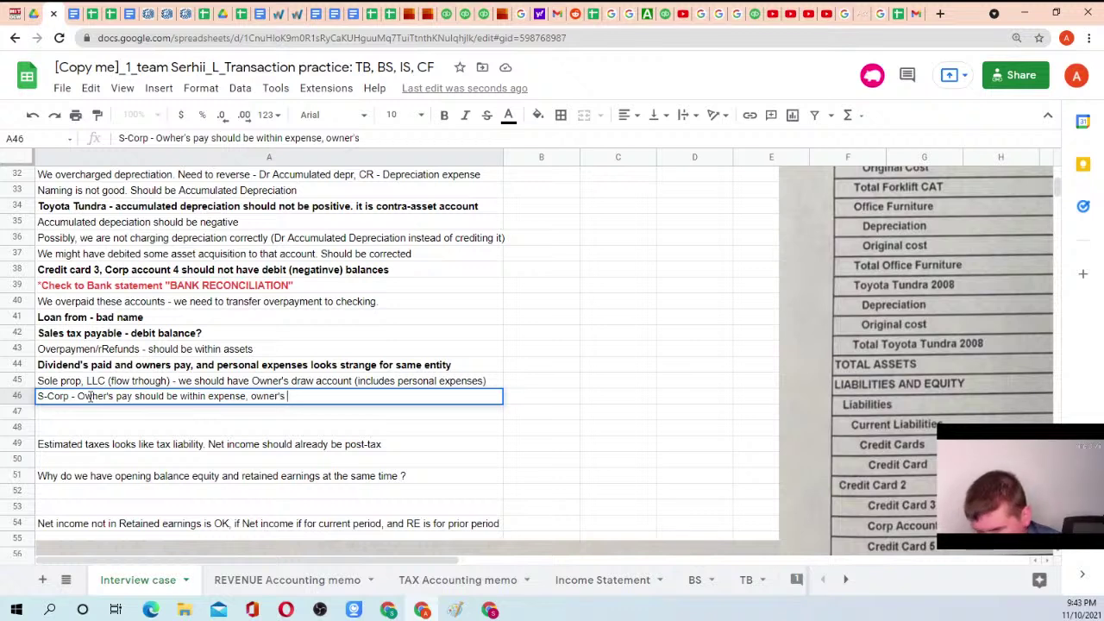
text(draw/)
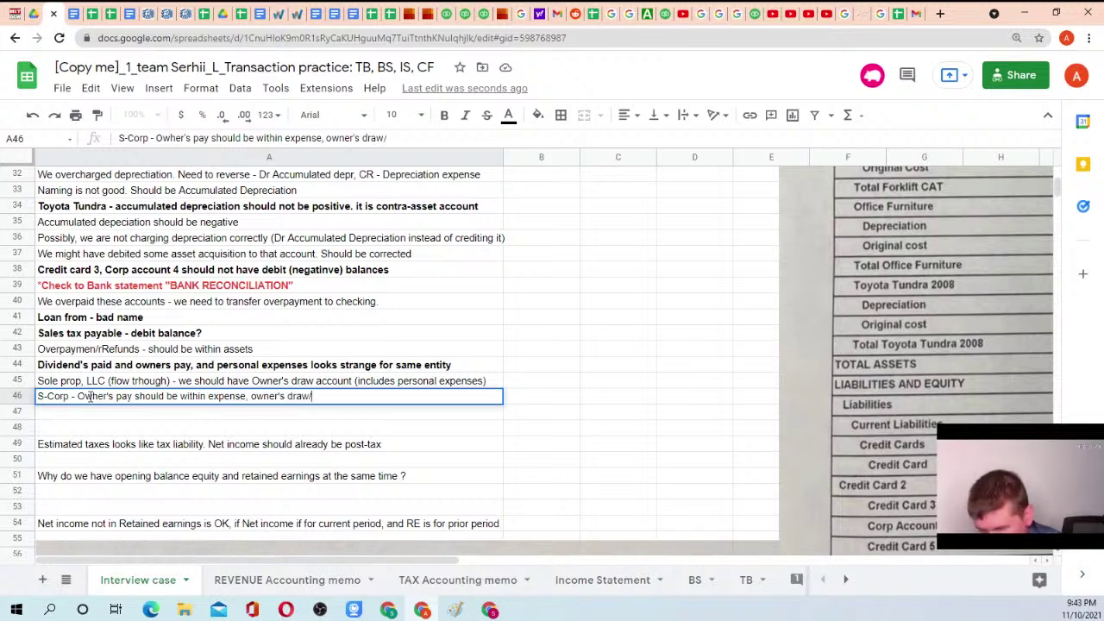
text(personal - )
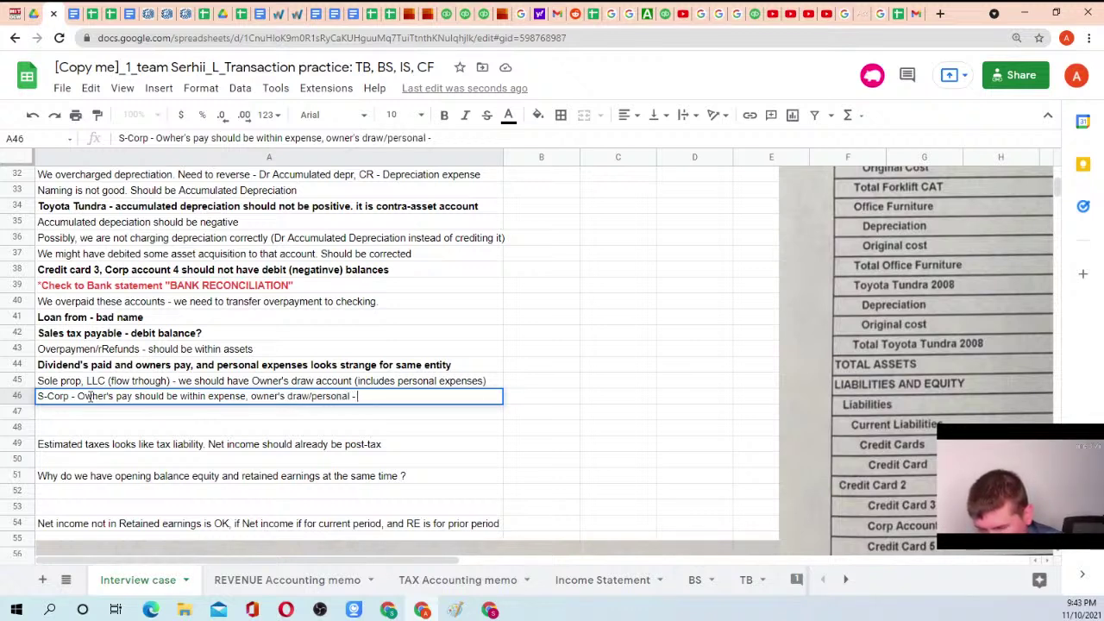
text(within di)
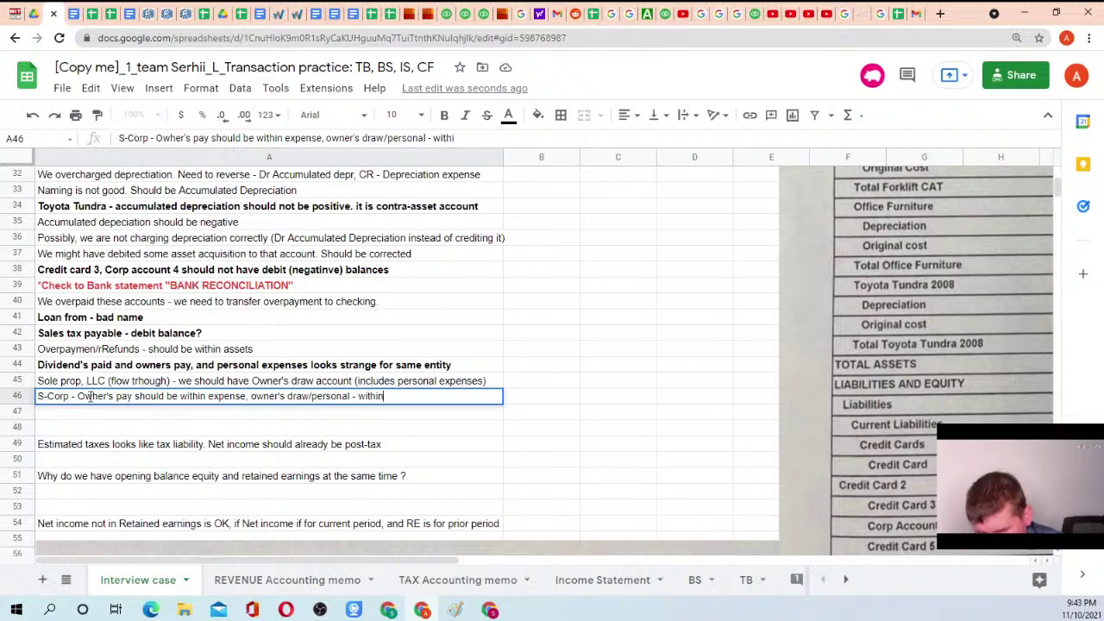
text(vidends)
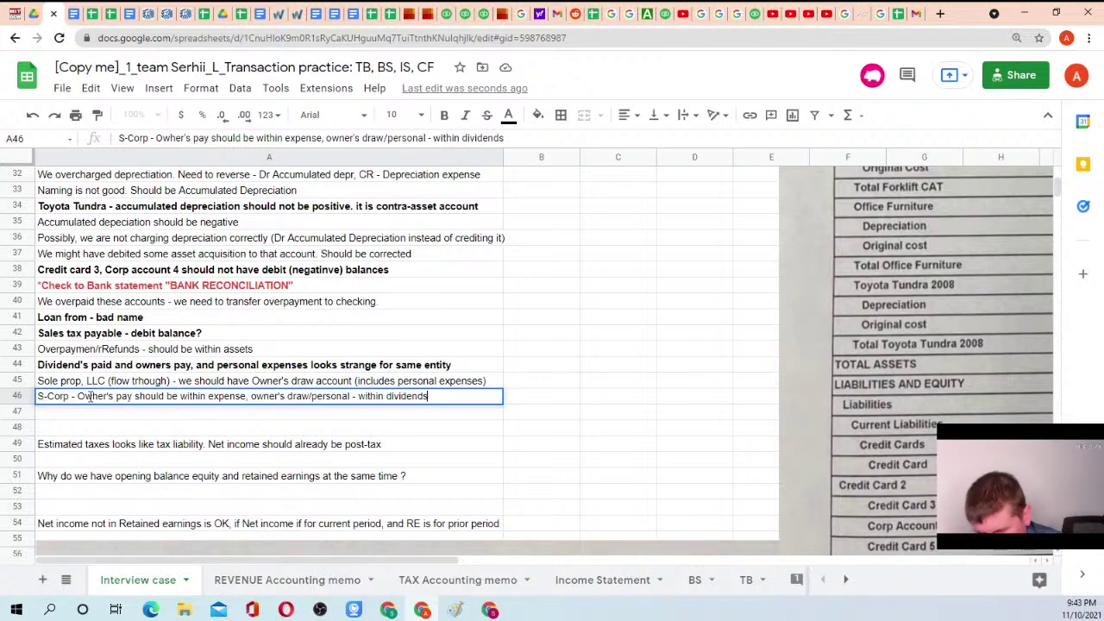
key(Return)
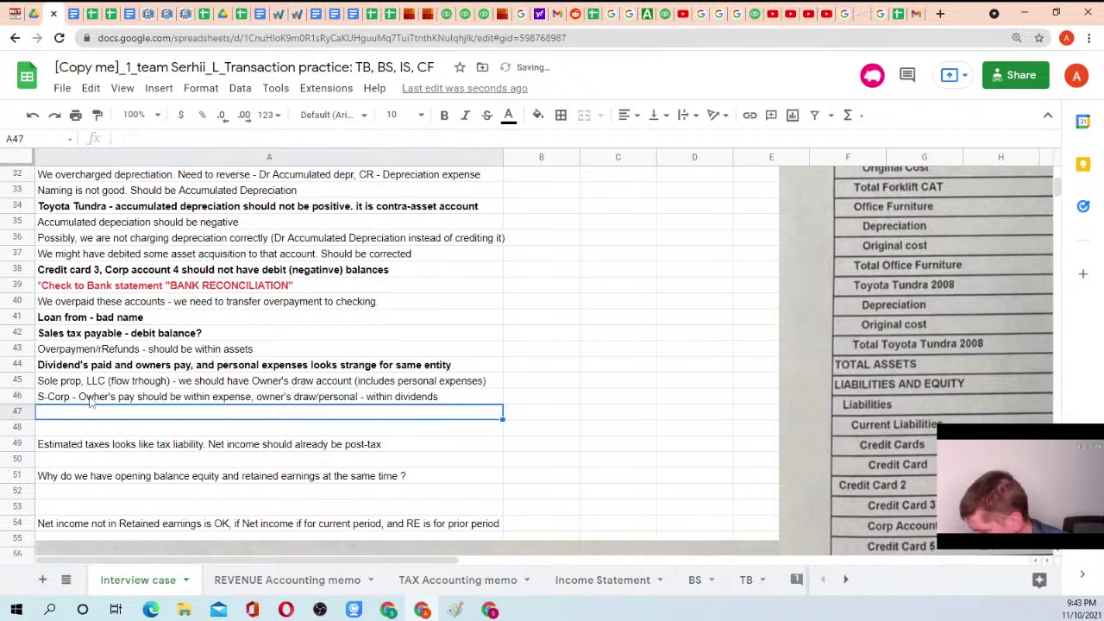
Enter "C-Cort, LLC (taxed as corporation) -" in cell A47 below the S-Corp note
text(C-)
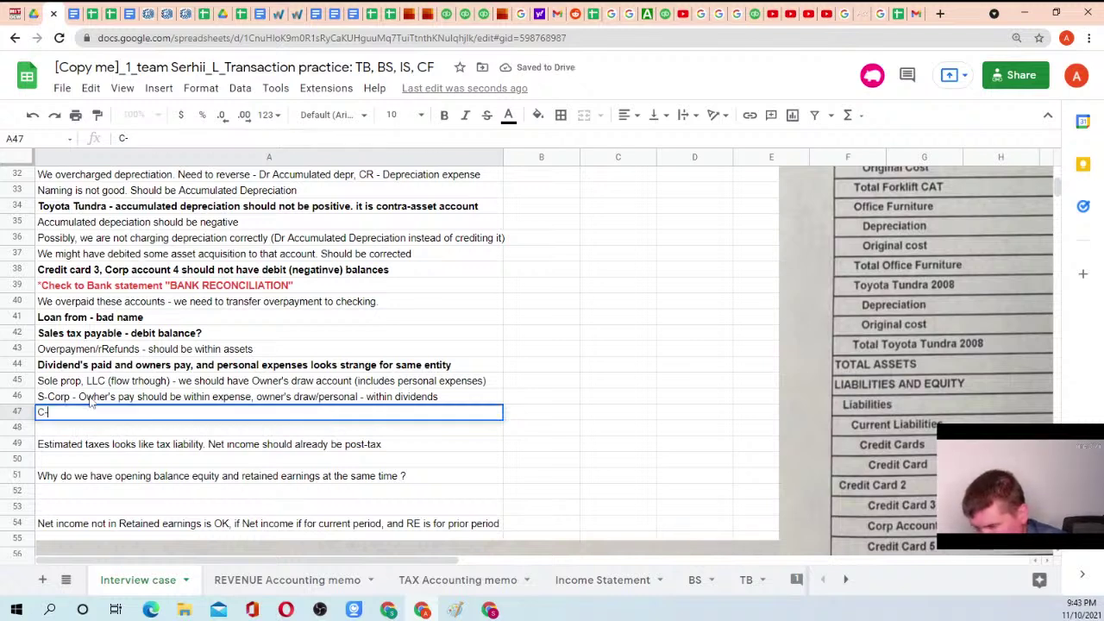
text(Cort, LLC)
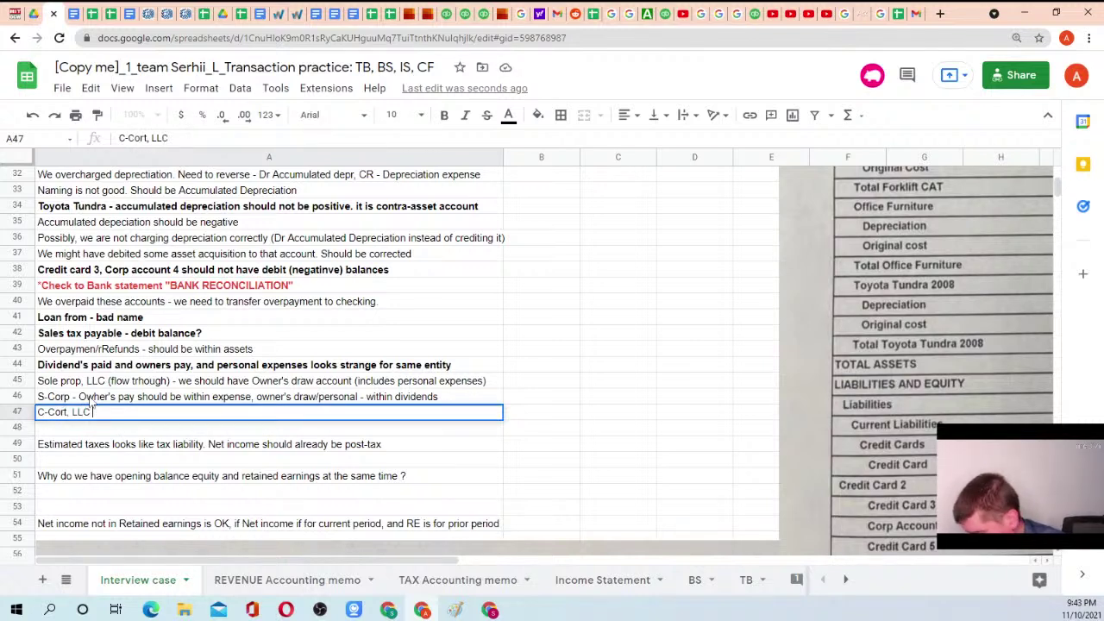
text( (taxed a)
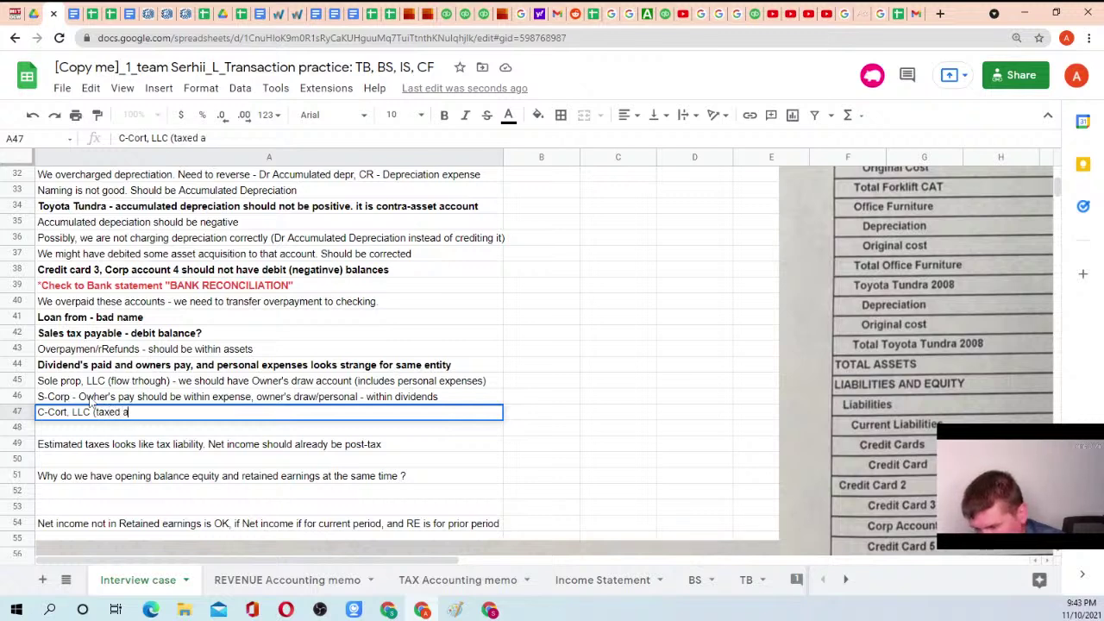
text(s corp)
text(oration) -)
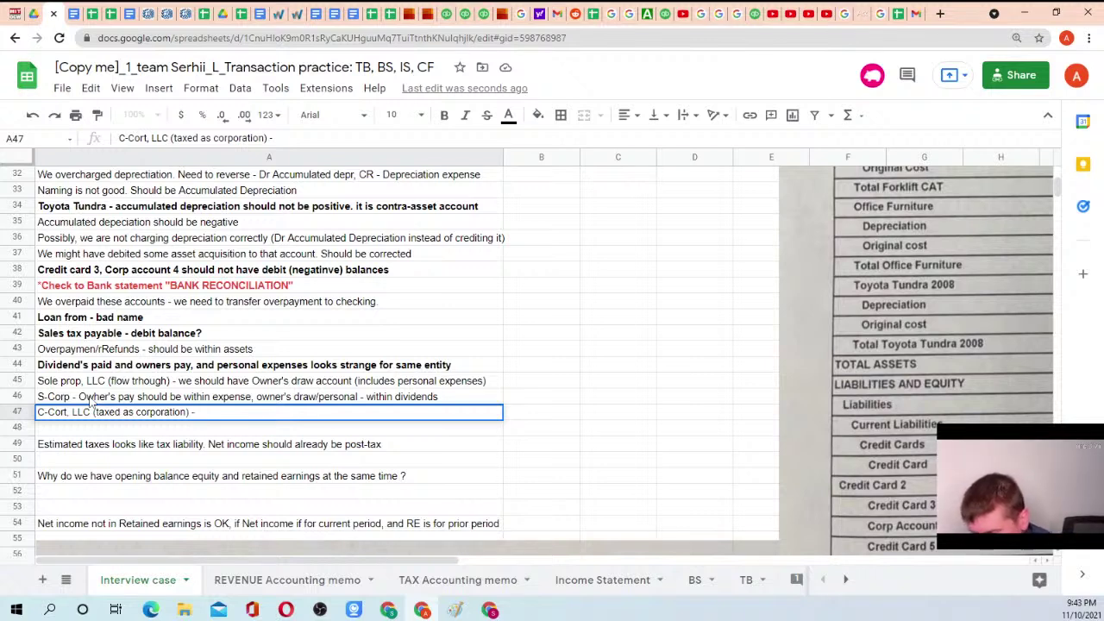
text(an ha)
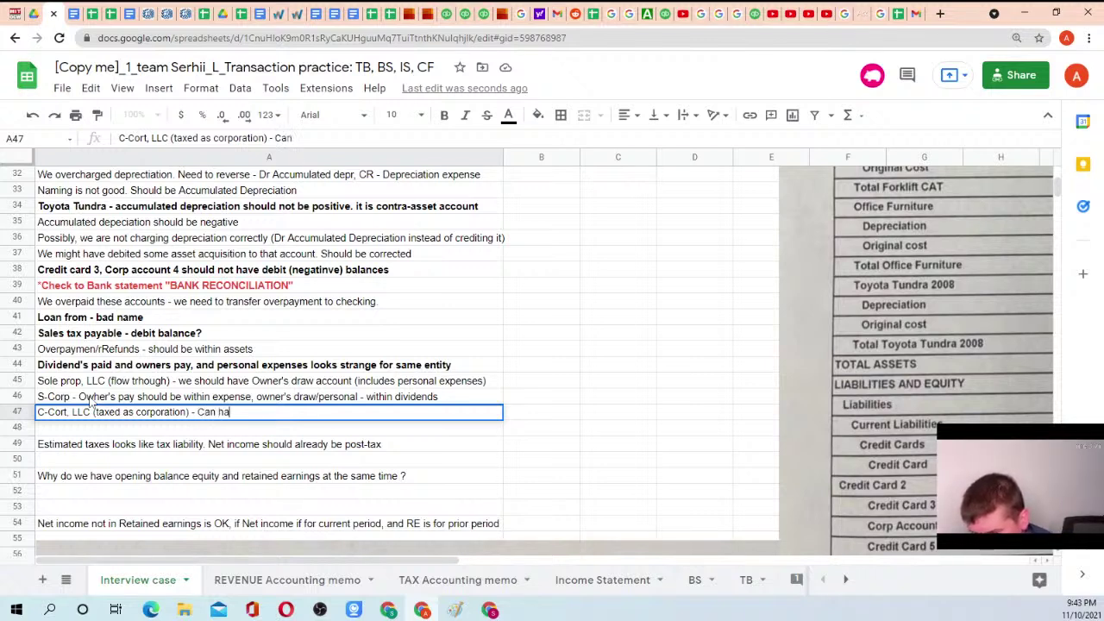
key(BackSpace)
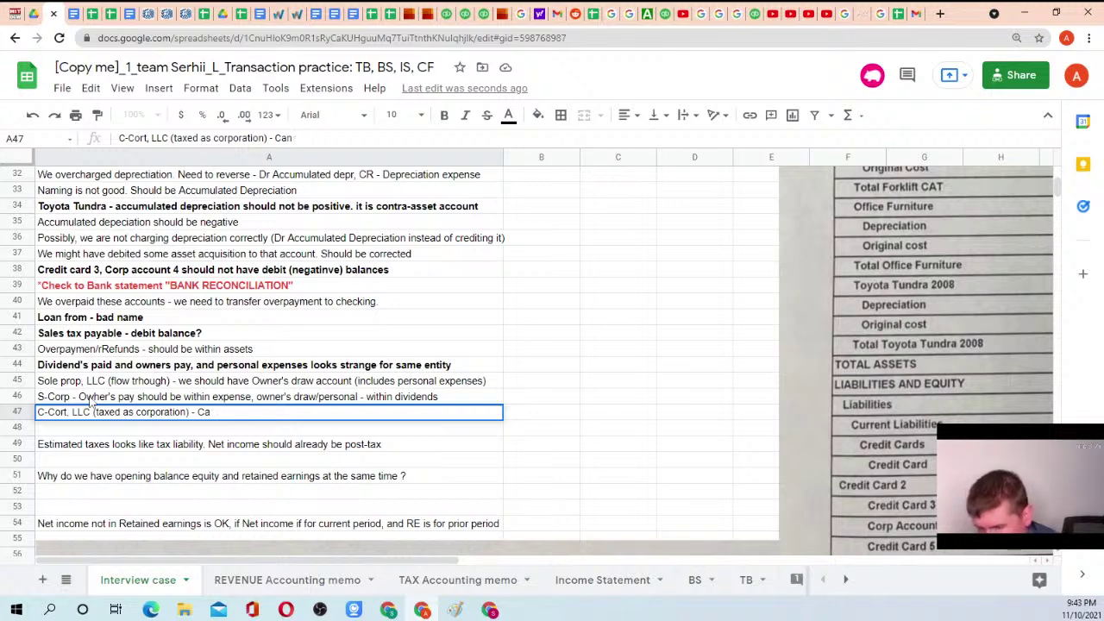
key(BackSpace)
key(BackSpace)
key(BackSpace)
text(Shou;ld)
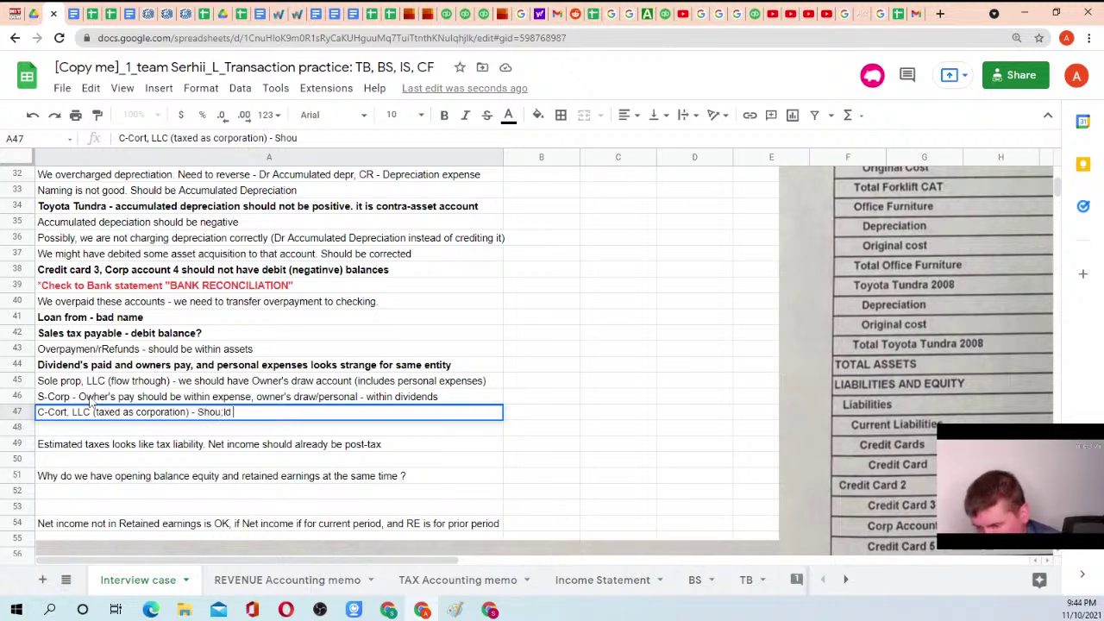
key(BackSpace)
key(BackSpace)
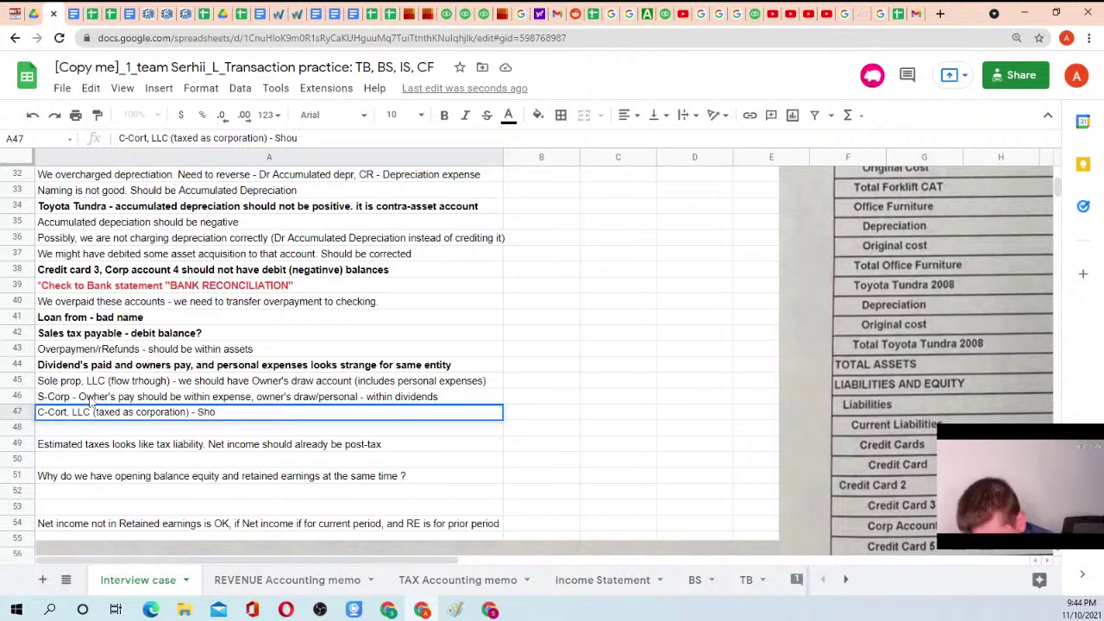
key(BackSpace)
key(BackSpace)
key(BackSpace)
Complete the note in cell A47 with "Owner's pay should be in expenses, Dividends should include owner;s draw and personal"
text(Owne)
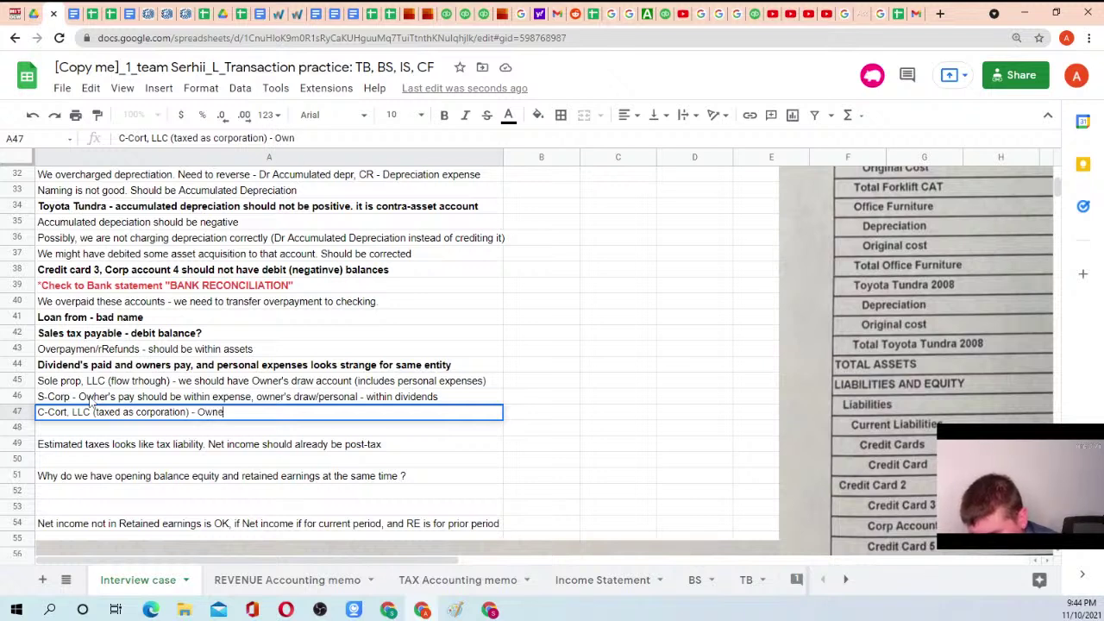
text(r's pay)
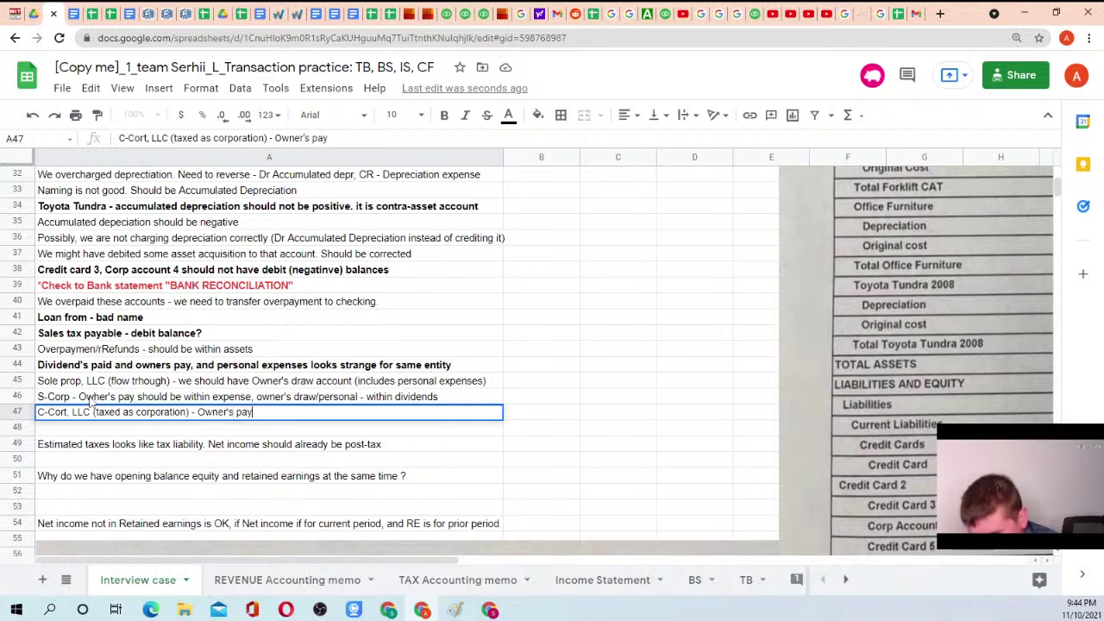
text( should be in e)
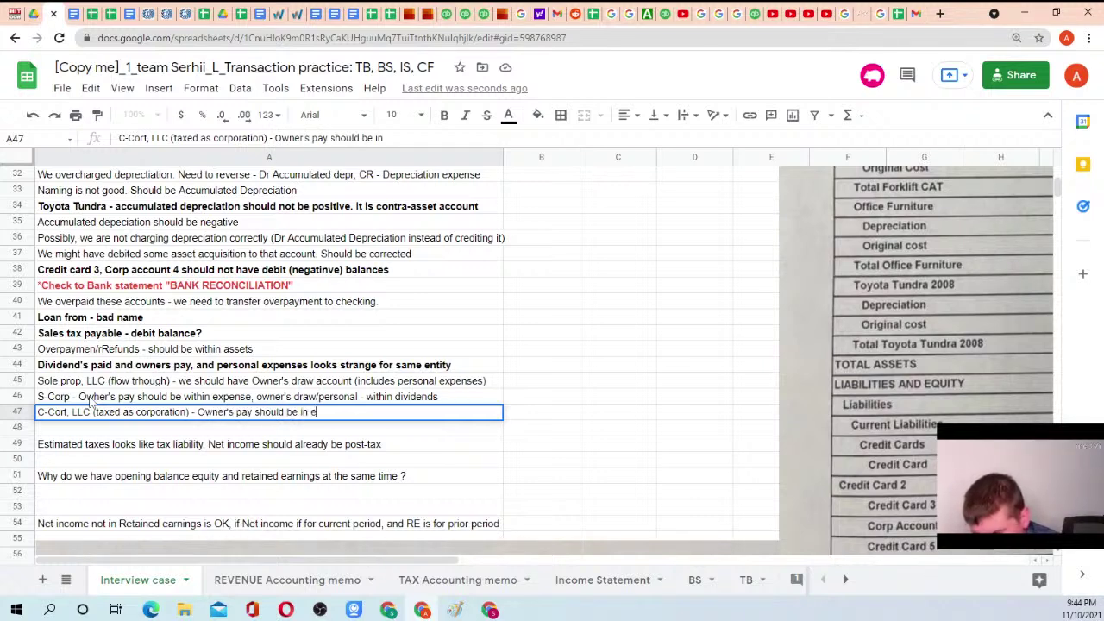
text(xpenses, )
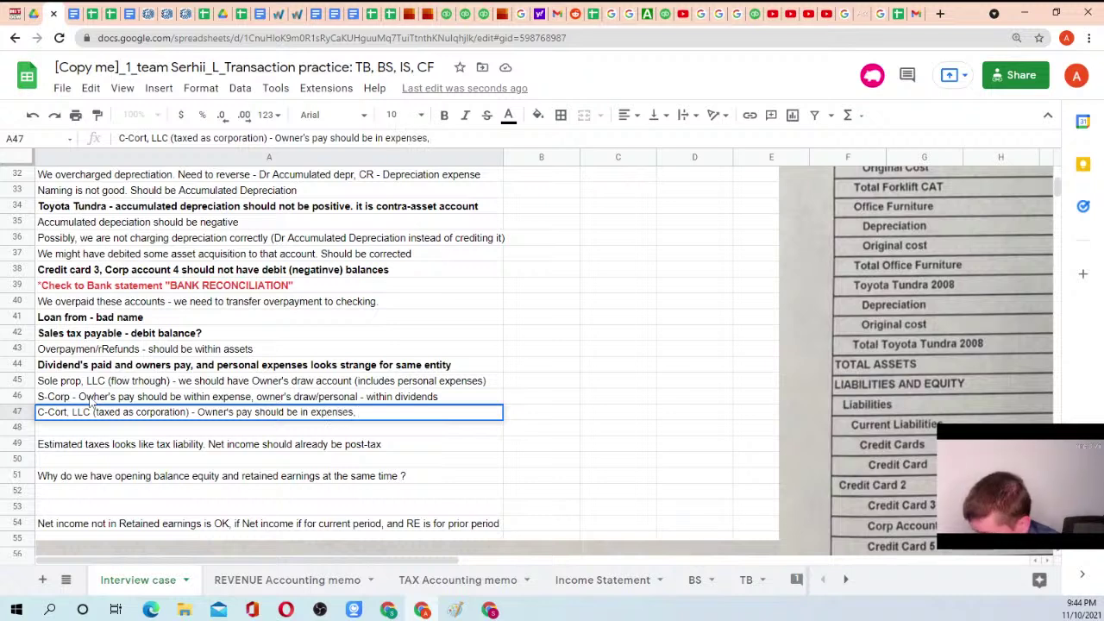
text(D)
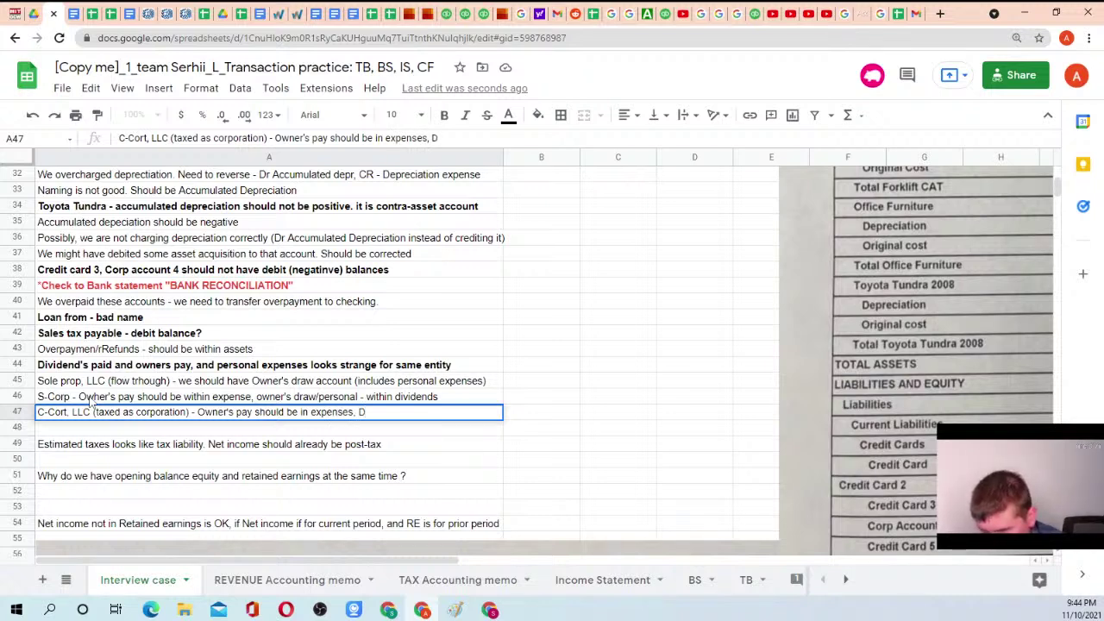
text(ividends should)
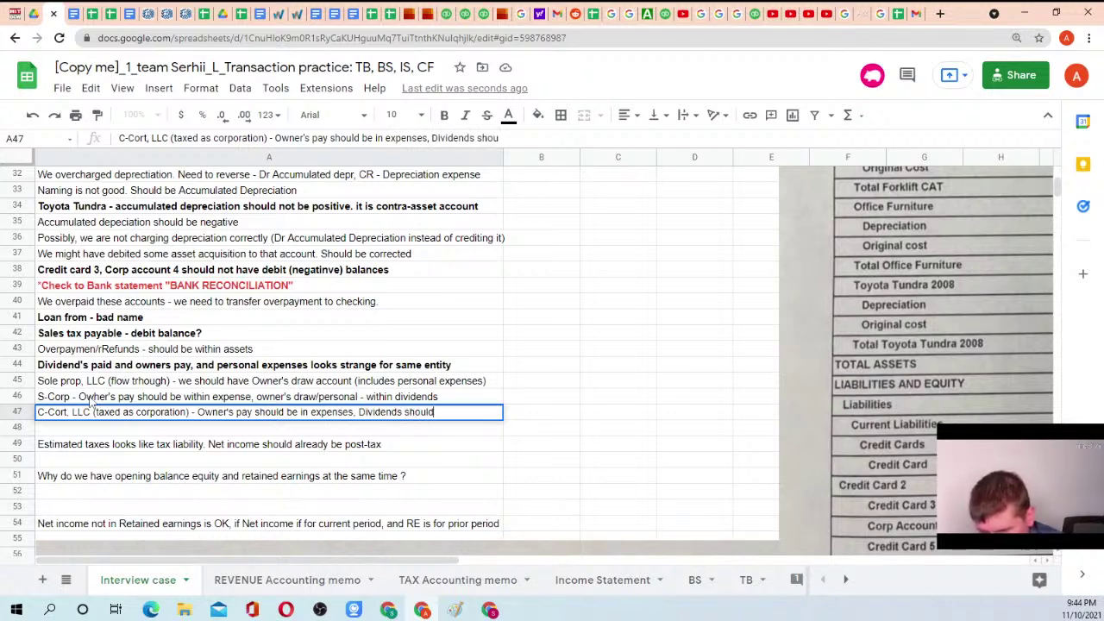
text( include )
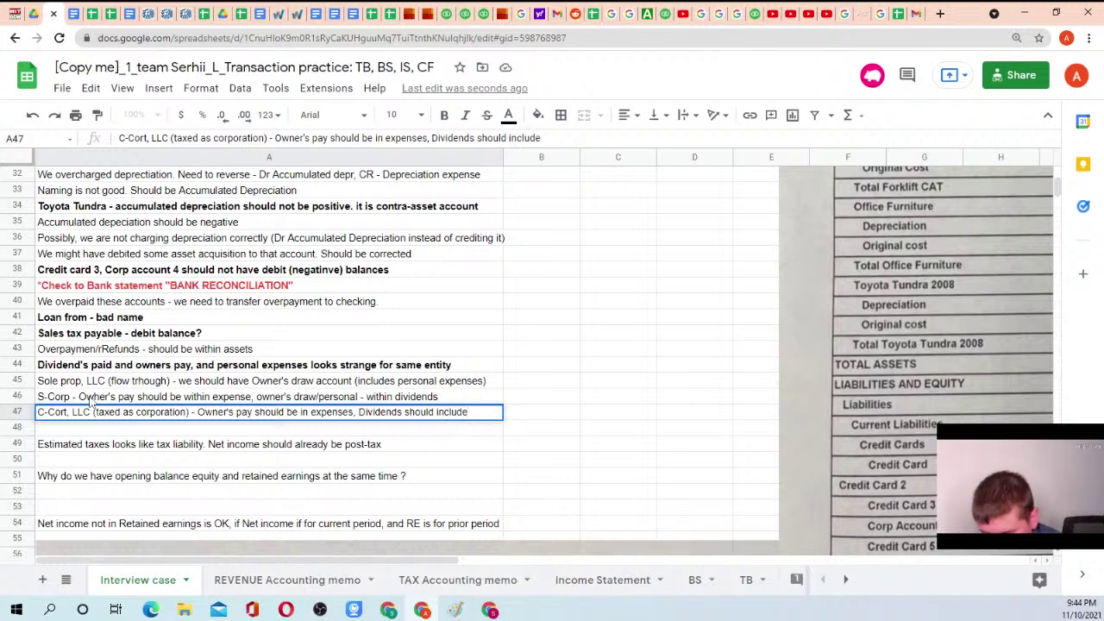
text(owner)
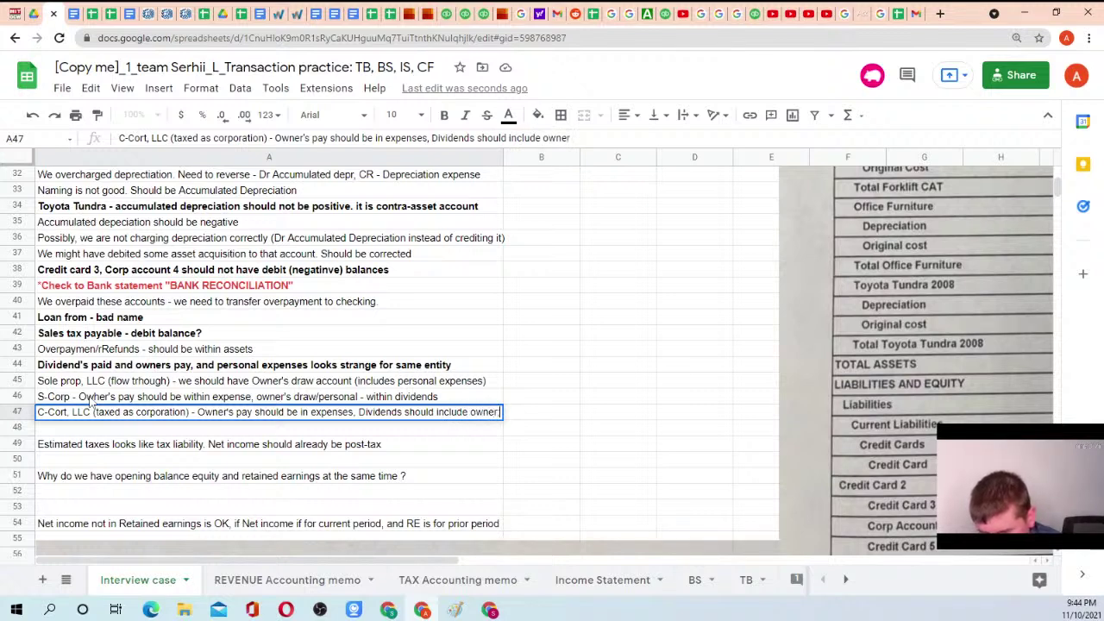
text(;s draw and )
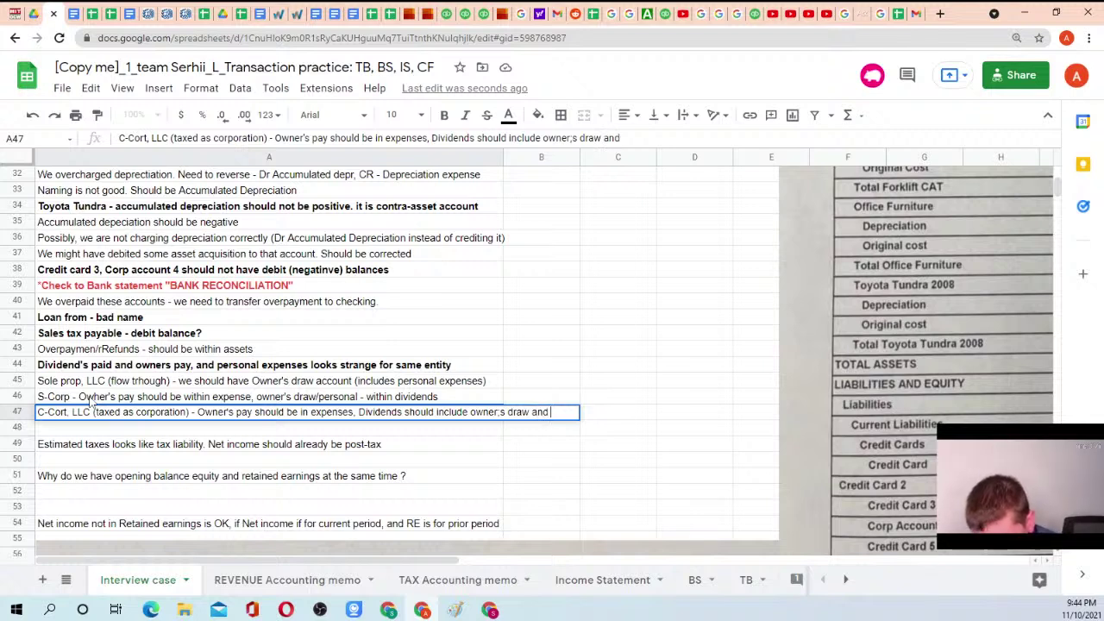
text(per)
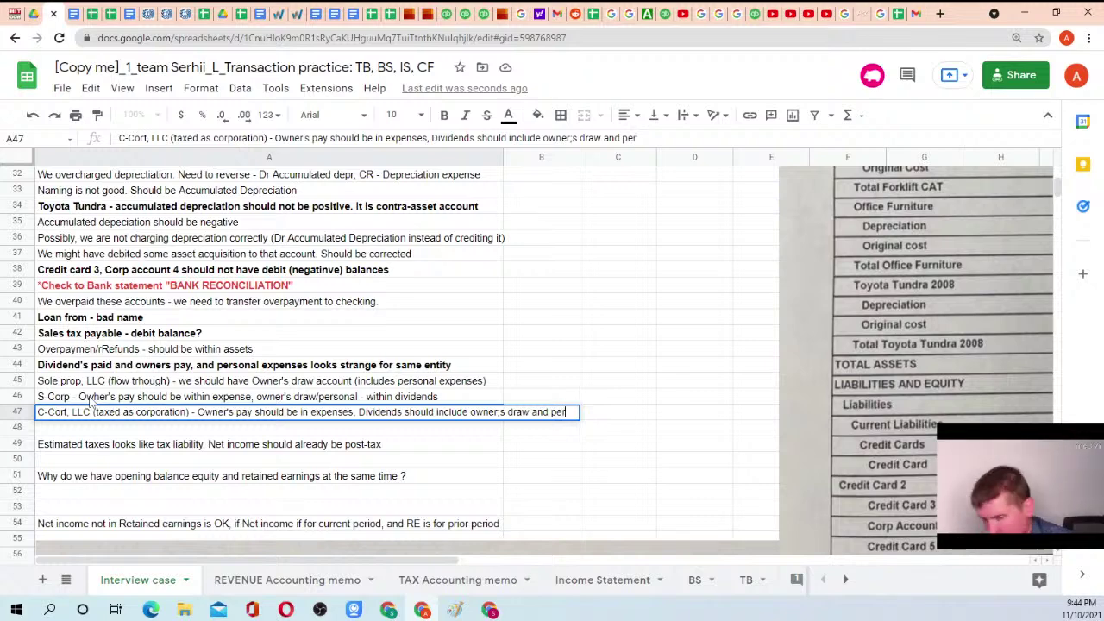
text(sonal)
key(Return)
Make the estimated taxes note in cell A49 bold
key(Up)
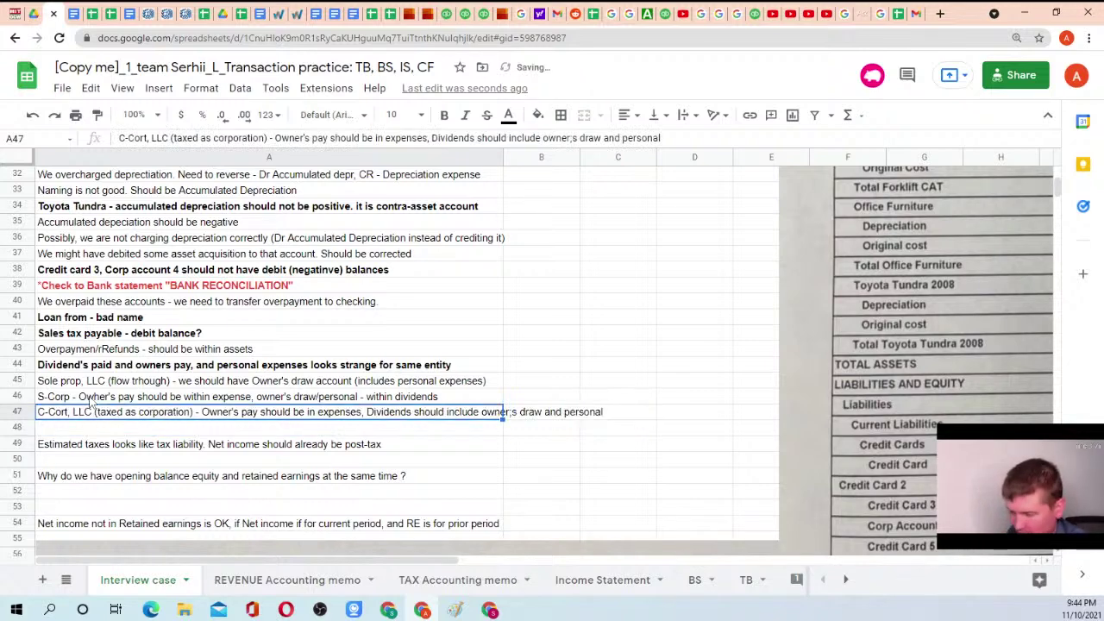
key(Up)
key(Up)
key(Up)
key(Down)
key(Down)
key(Down)
key(Down)
key(Down)
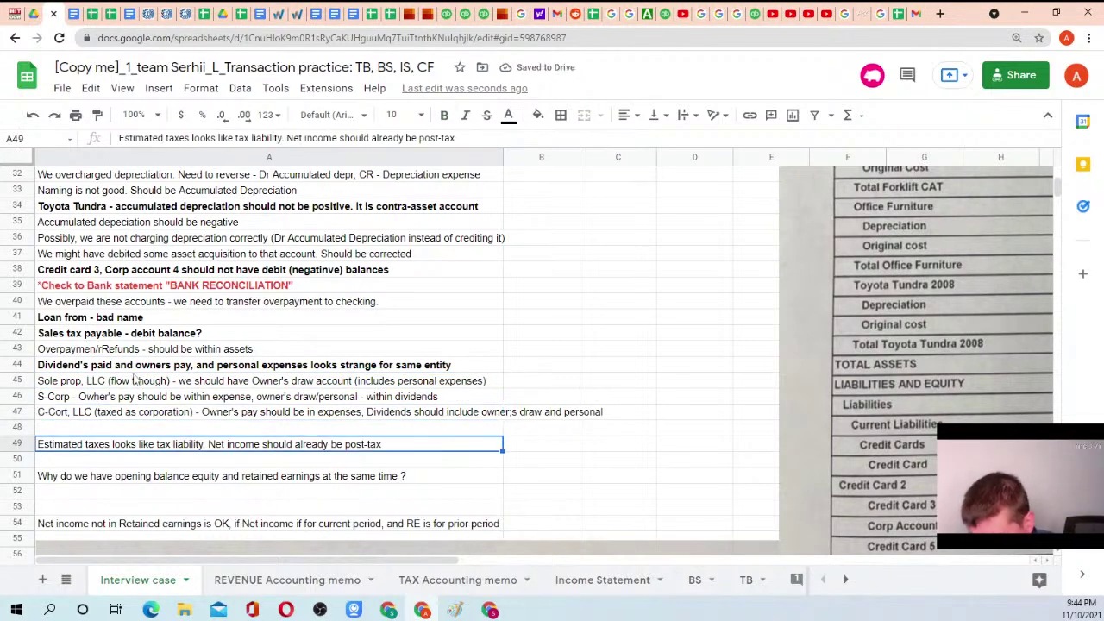
scroll(138, 379, down, 3)
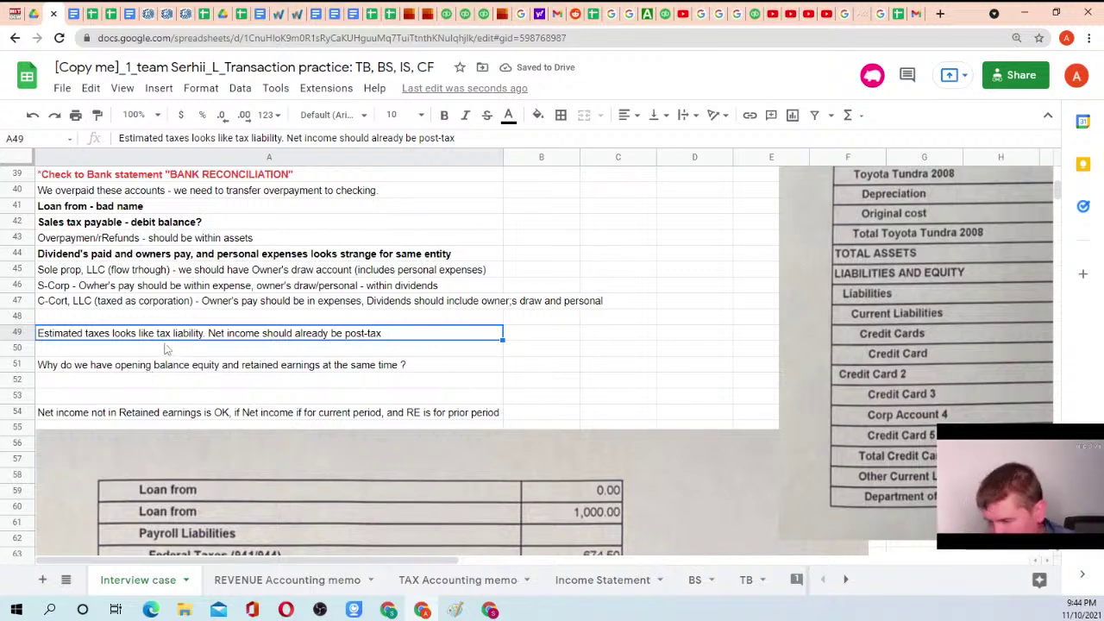
key(ctrl+b)
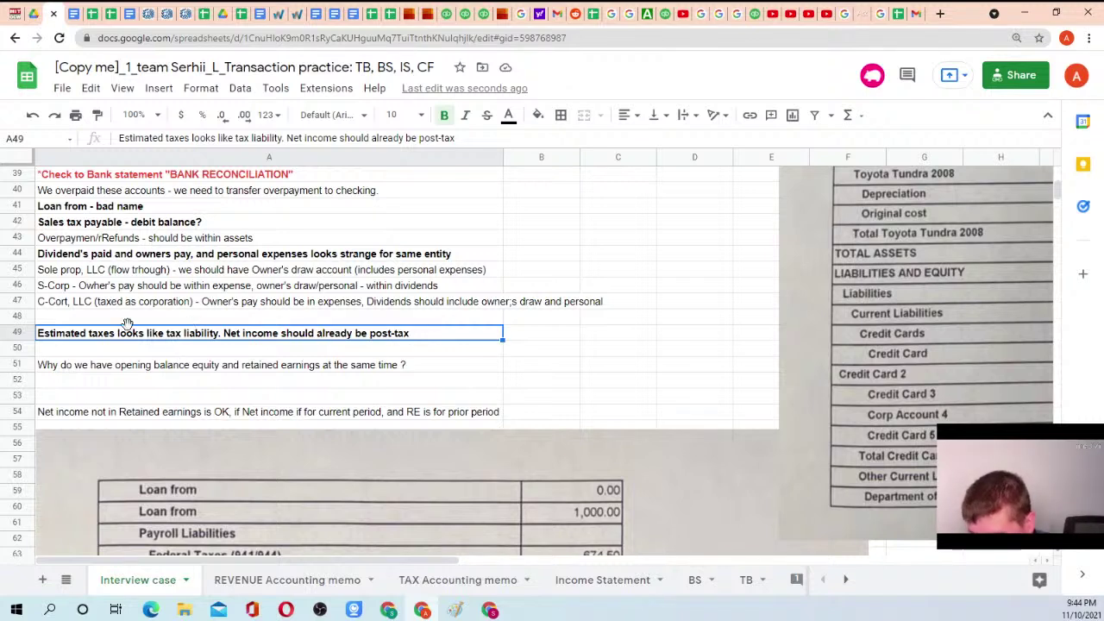
Enter "Opening balance might be some double-count or some expense booked incorrectly" in cell A52 below the opening balance equity question
click(144, 367)
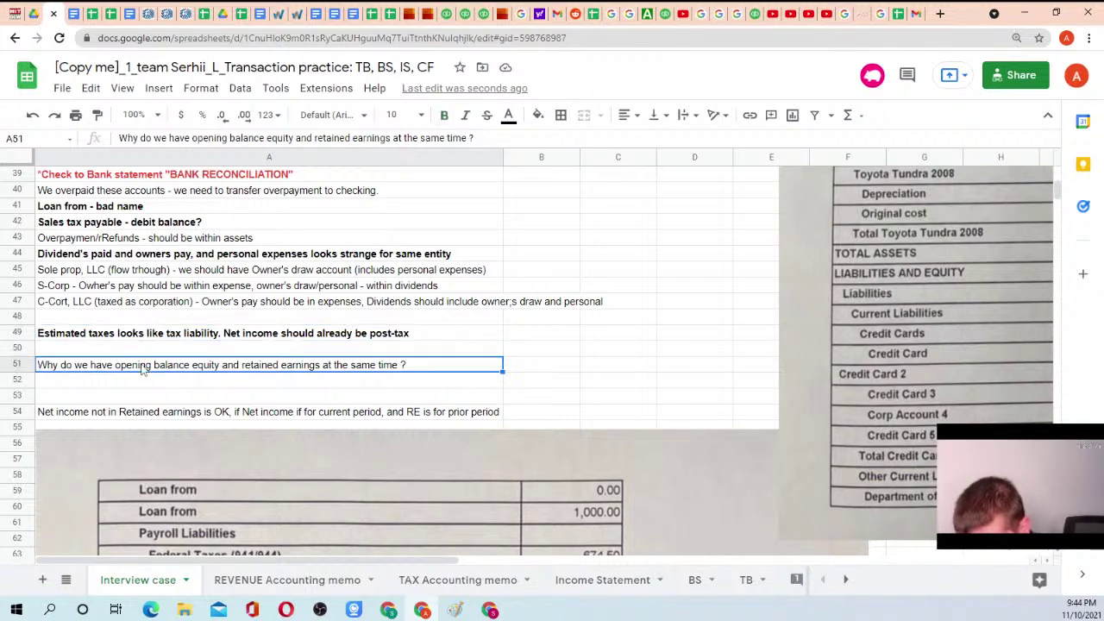
scroll(306, 360, down, 5)
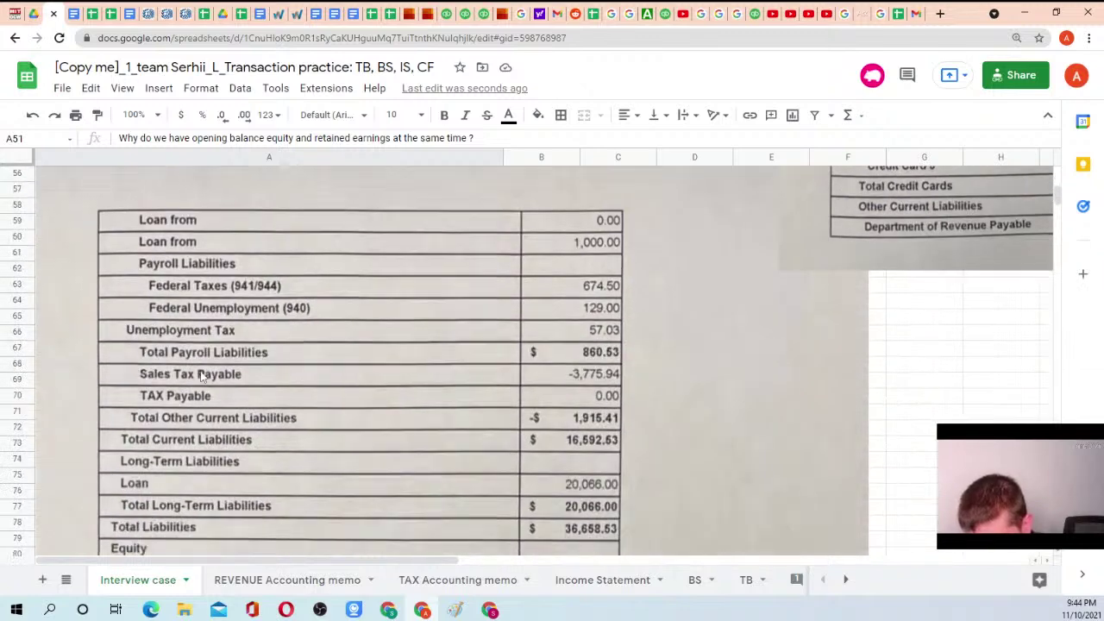
scroll(307, 360, up, 6)
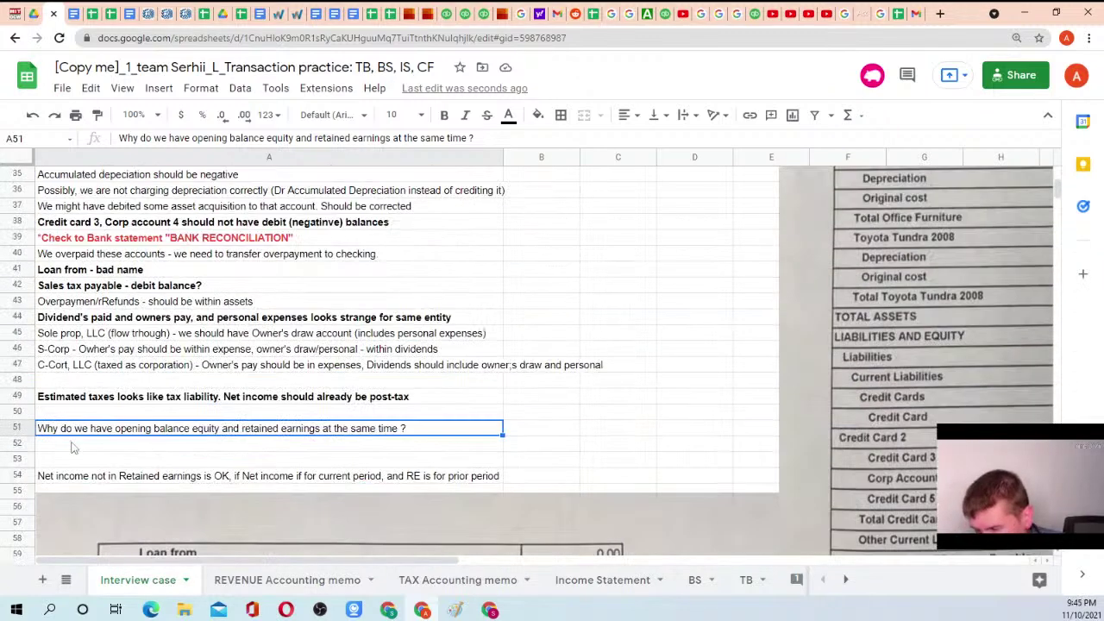
click(75, 447)
scroll(101, 393, down, 1)
text(Opening b)
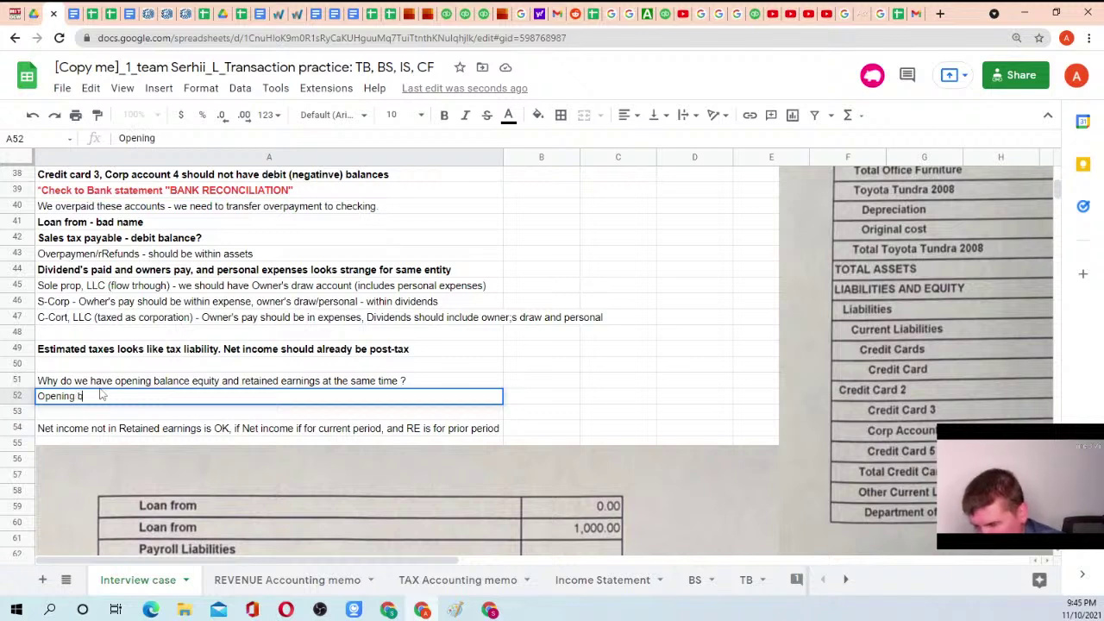
text(alance mi)
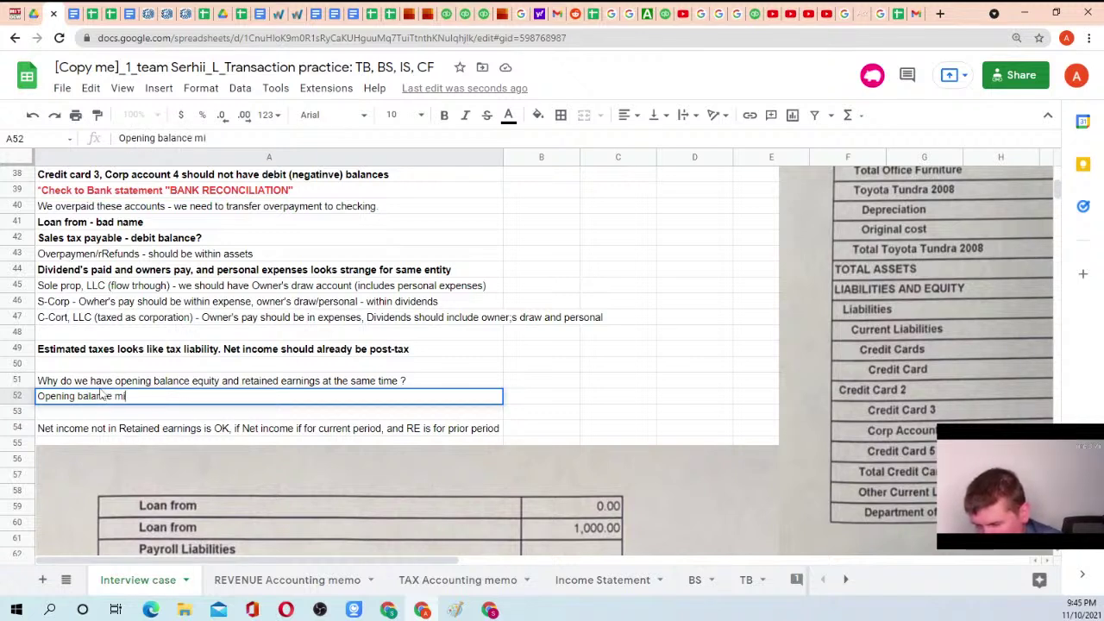
text(ght be some doub)
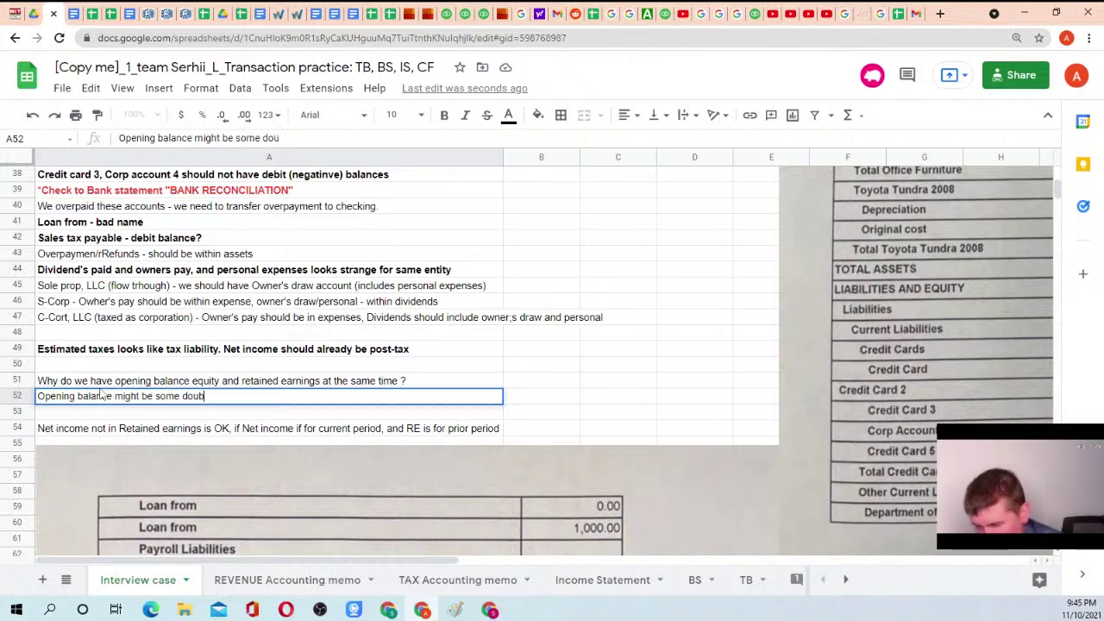
text(le-count)
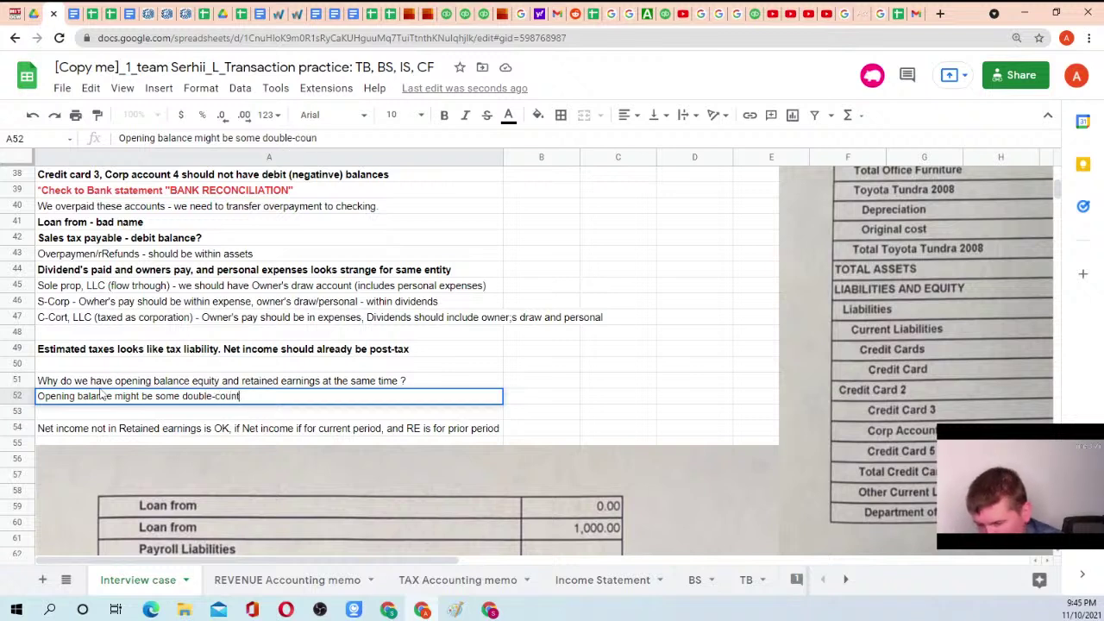
text( or some expe)
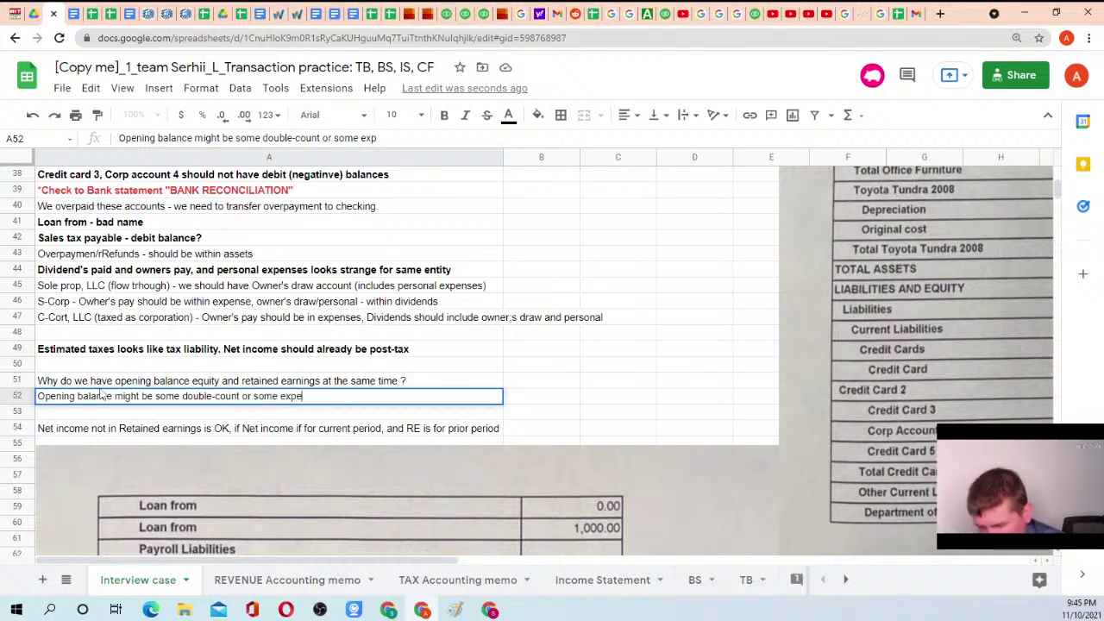
text(nse boo)
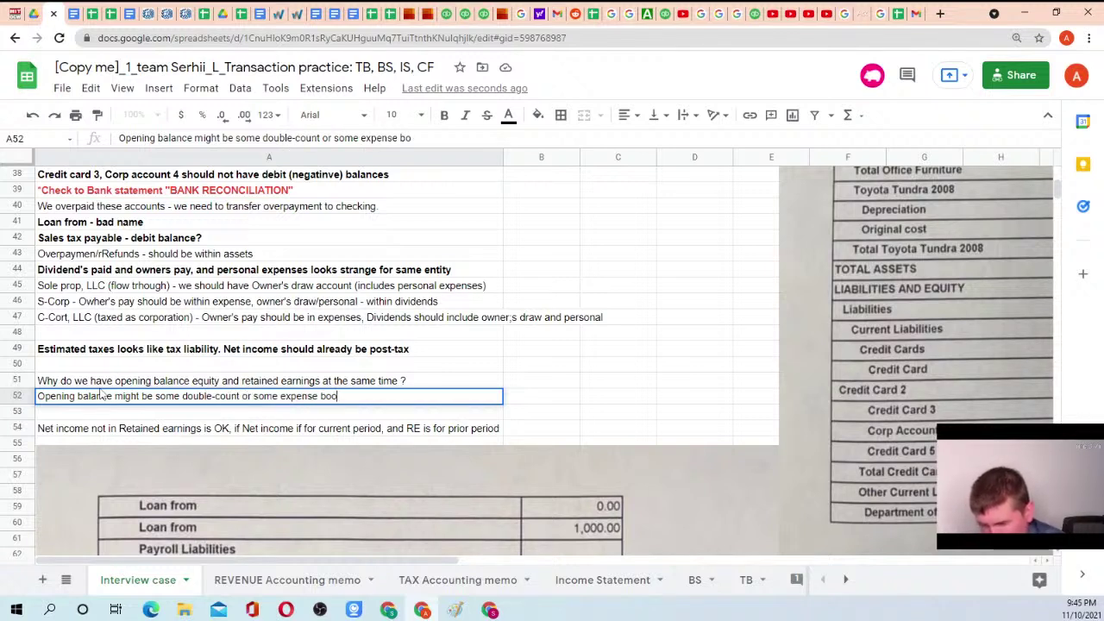
text(ked incorrectly)
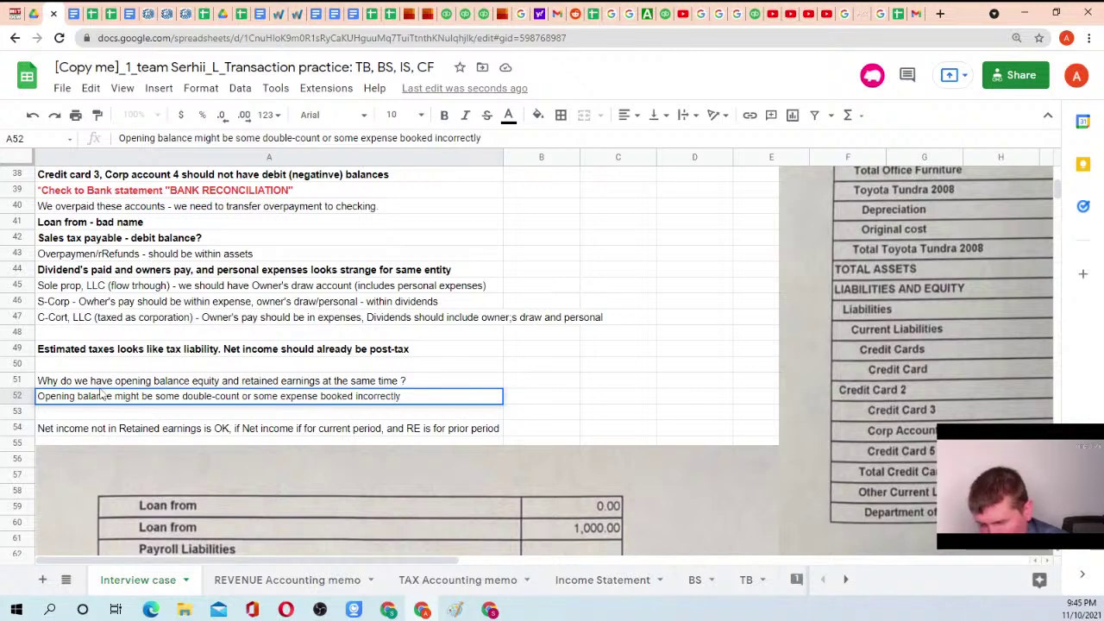
key(Return)
Examine the equity section of the balance sheet image, and return to the opening balance note in cell A52
scroll(462, 463, down, 6)
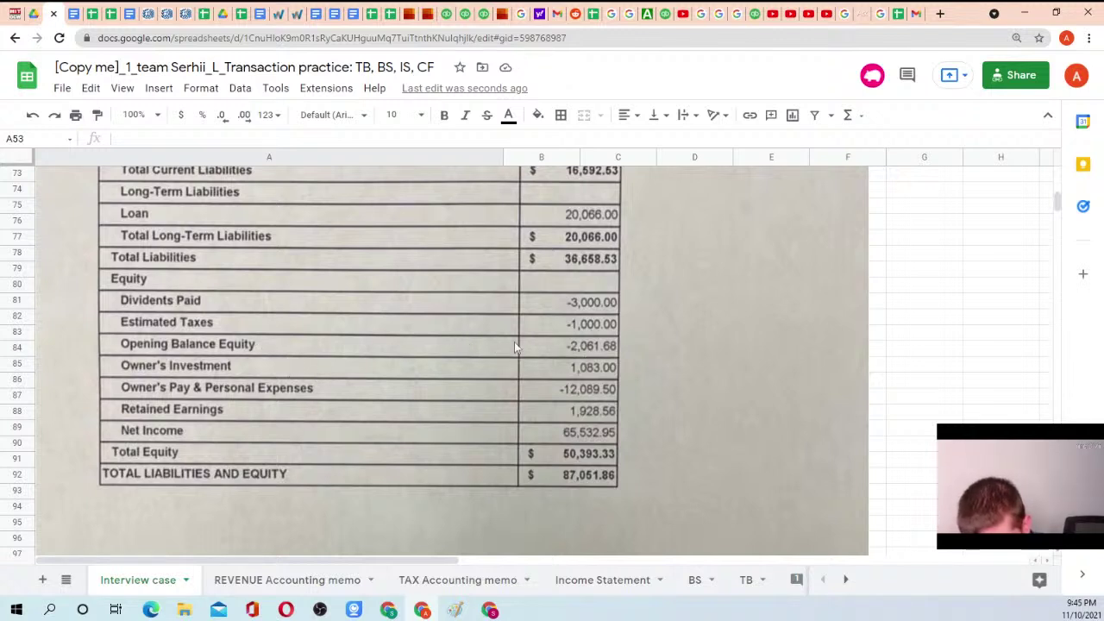
scroll(151, 328, up, 10)
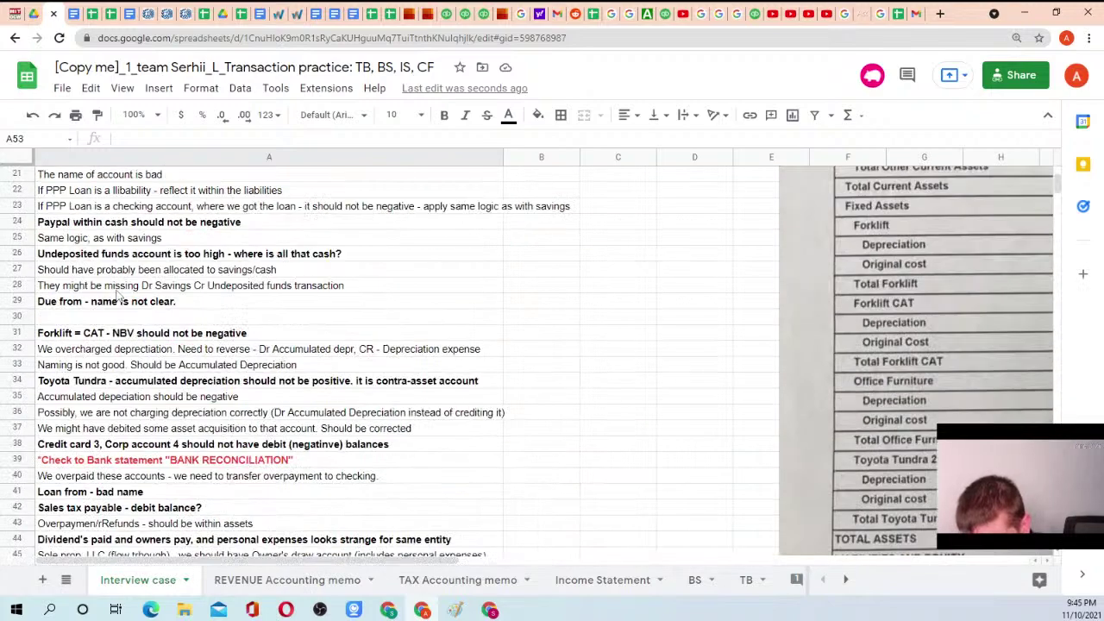
click(153, 384)
click(163, 398)
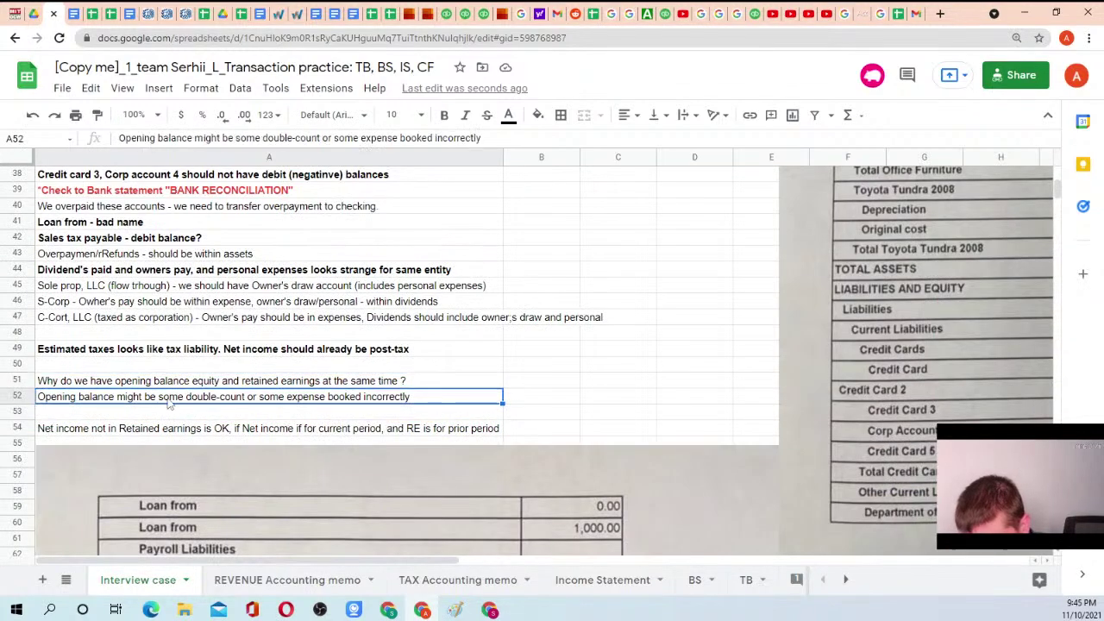
Insert "or owner's draw" after "expense" in the opening balance note in cell A52
click(396, 138)
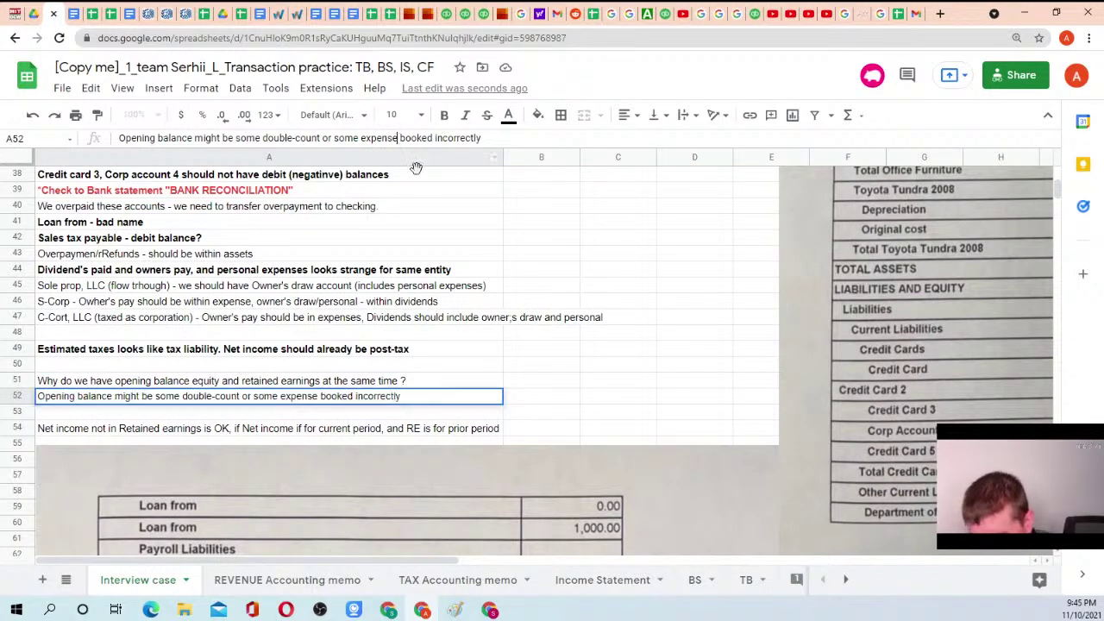
text(or wo)
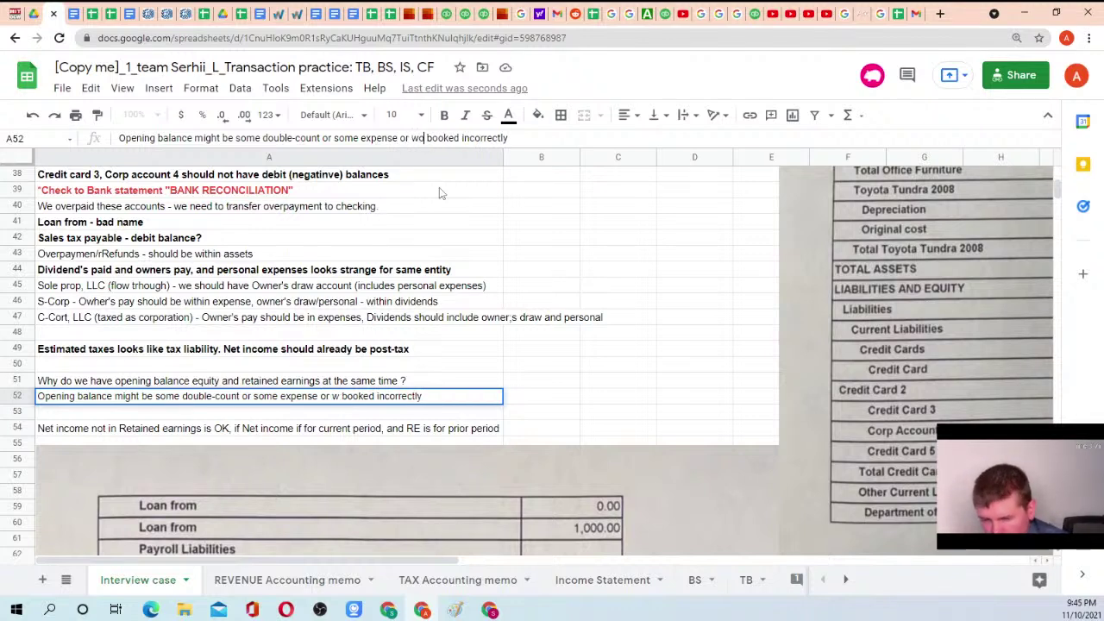
key(BackSpace)
key(BackSpace)
text(owners')
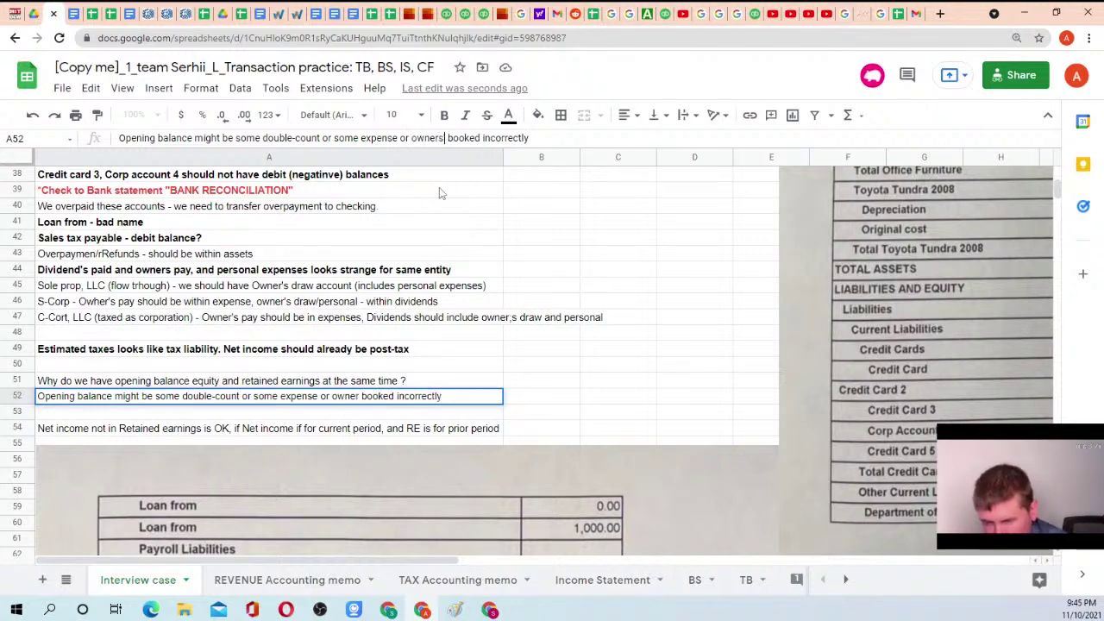
key(BackSpace)
key(BackSpace)
text('s d)
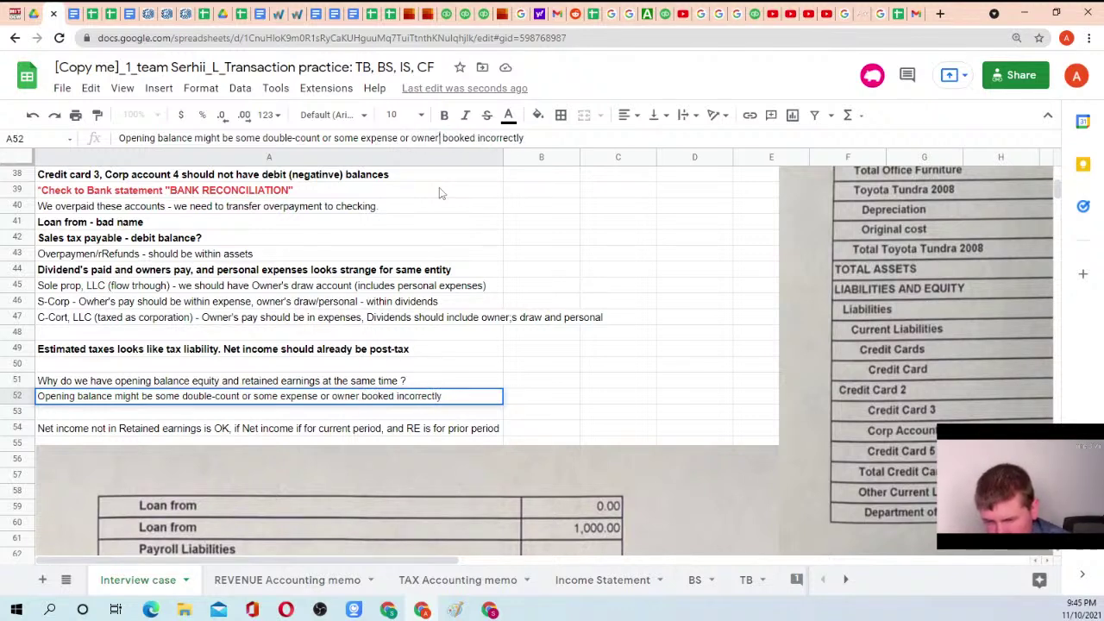
text(raw)
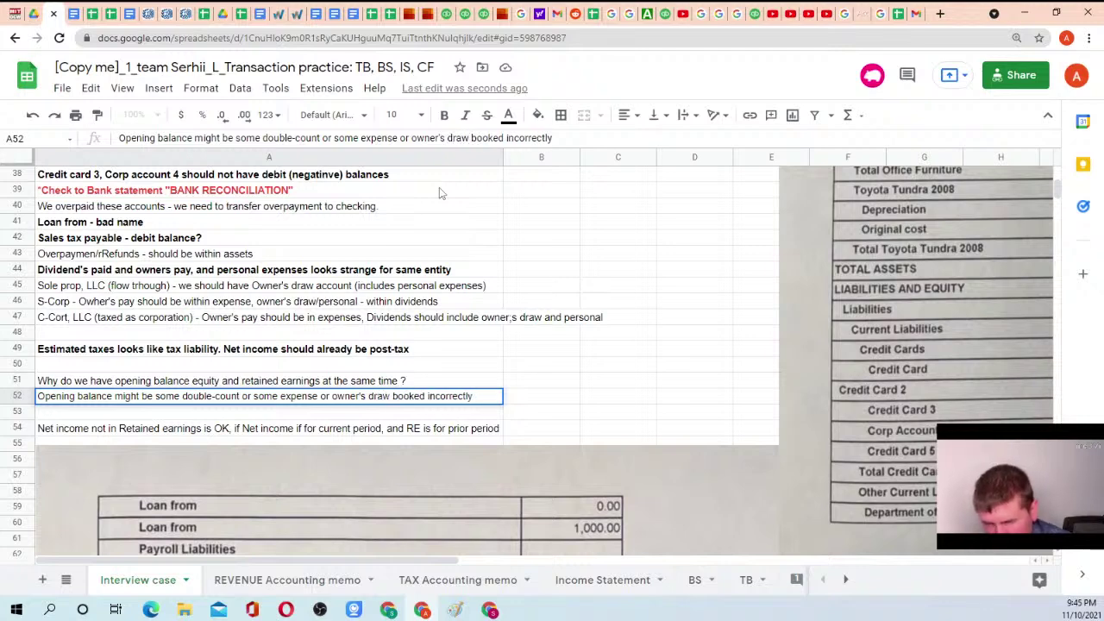
key(Return)
Make the question about opening balance equity and retained earnings in cell A51 bold
scroll(392, 311, down, 1)
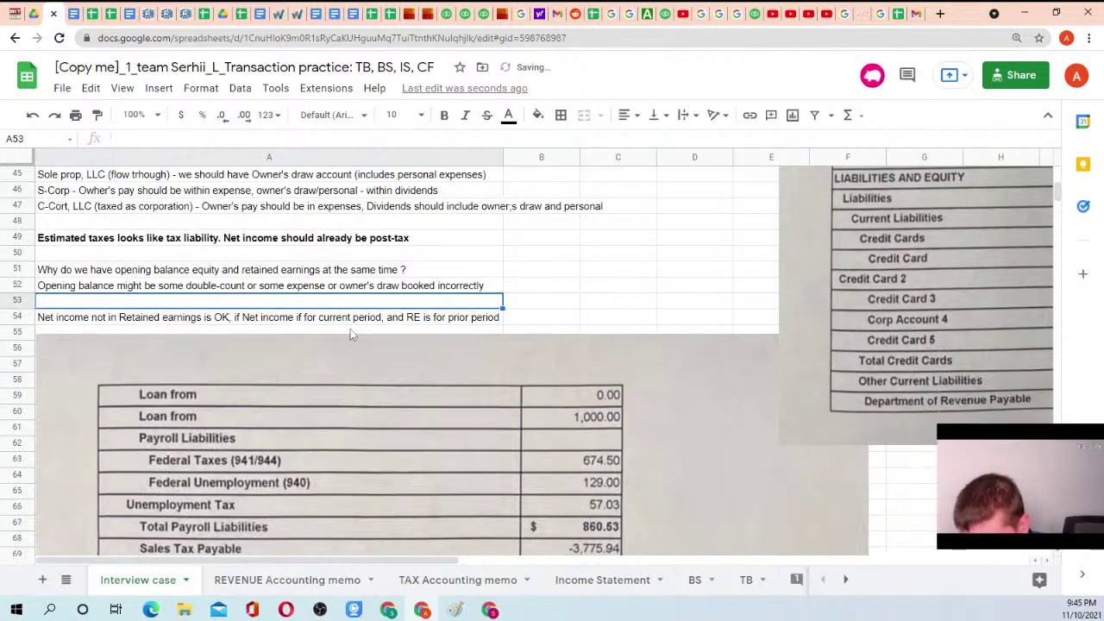
click(207, 319)
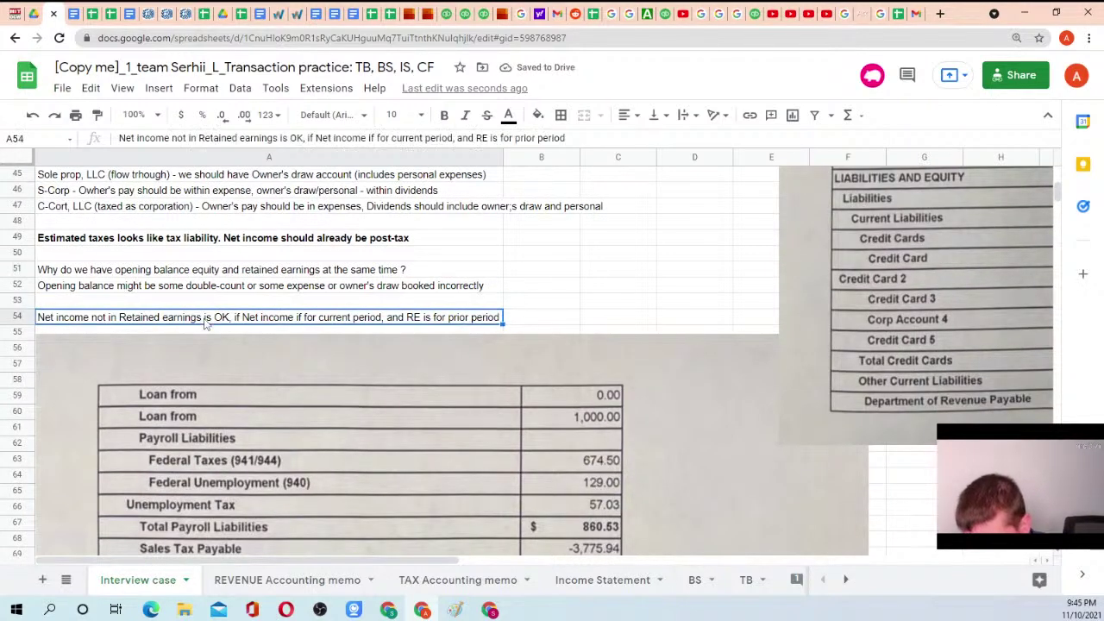
click(190, 273)
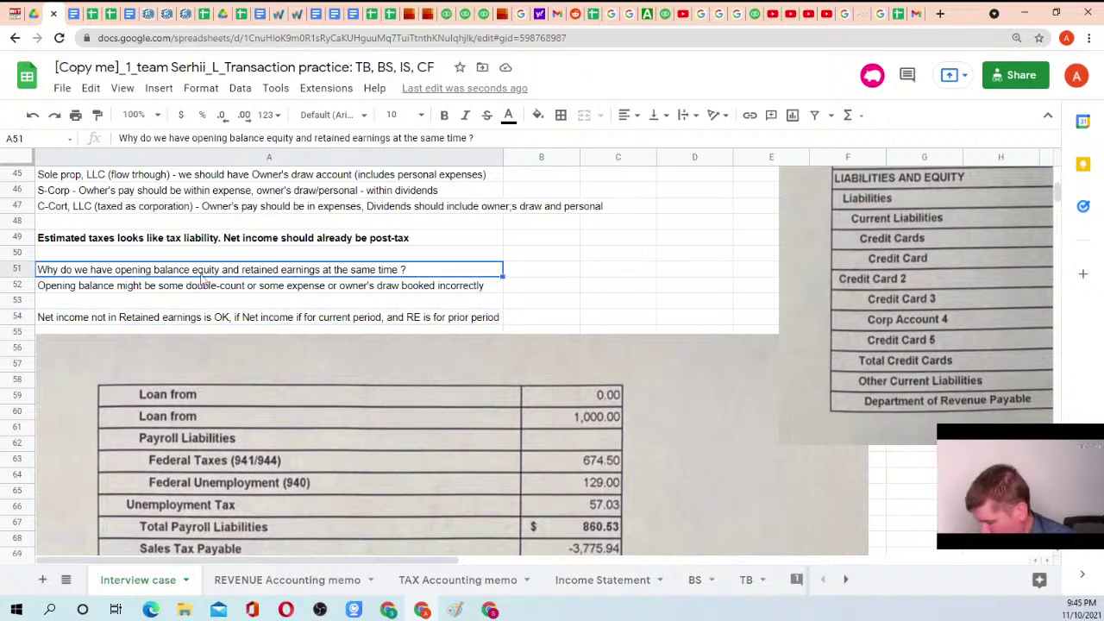
key(ctrl+b)
scroll(148, 283, up, 1)
scroll(143, 298, down, 1)
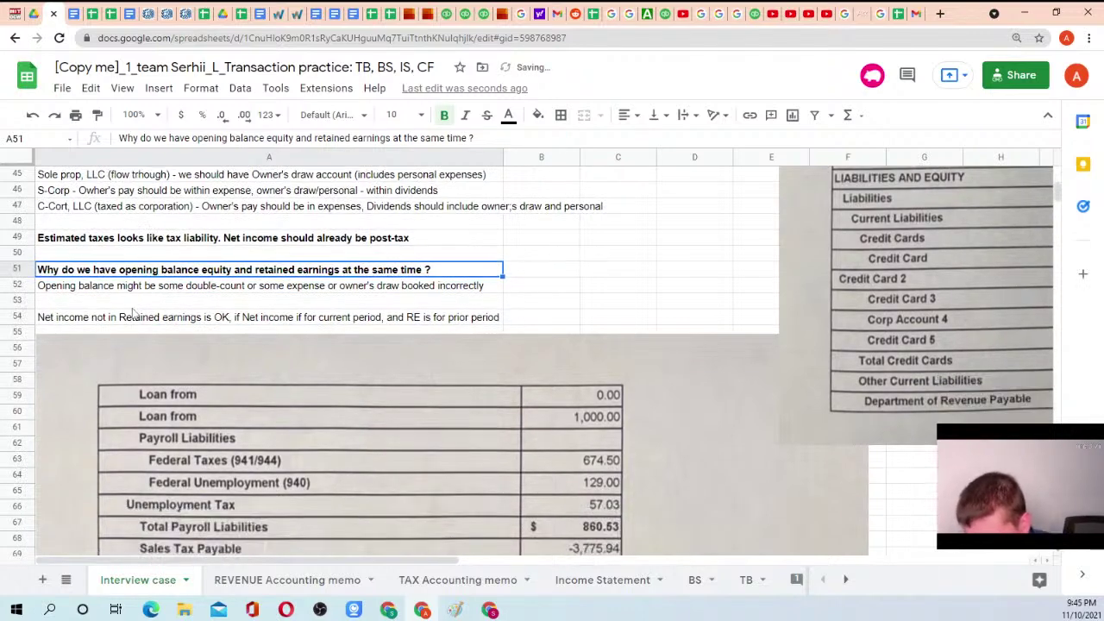
Compare the net income note in cell A54 with the equity section of the balance sheet image, and return to the start of the comments
click(134, 315)
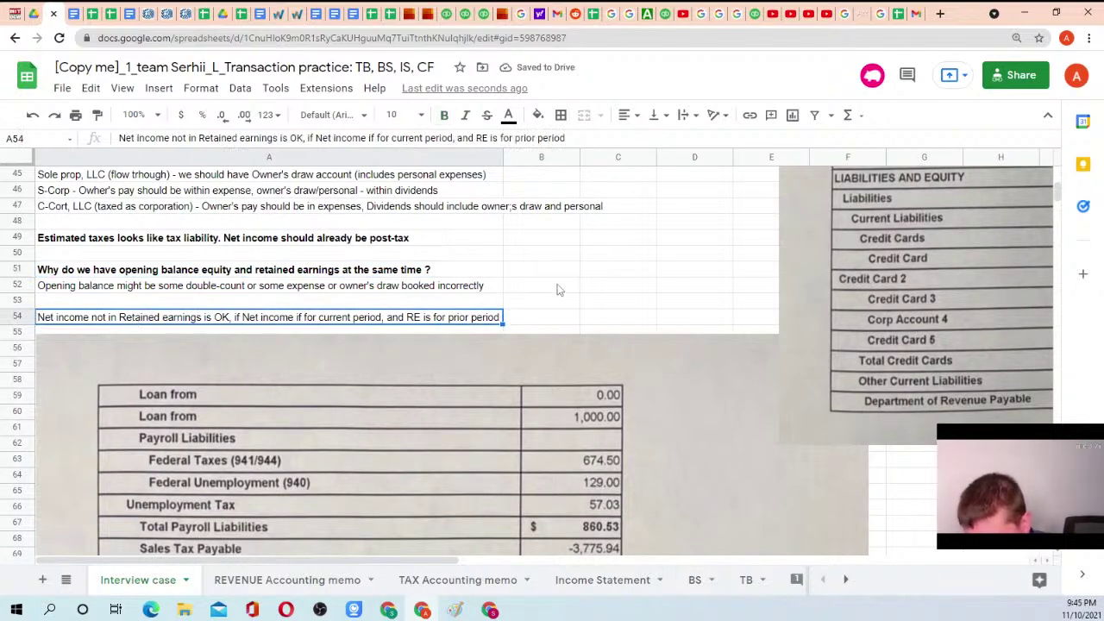
scroll(566, 316, down, 1)
scroll(547, 302, down, 8)
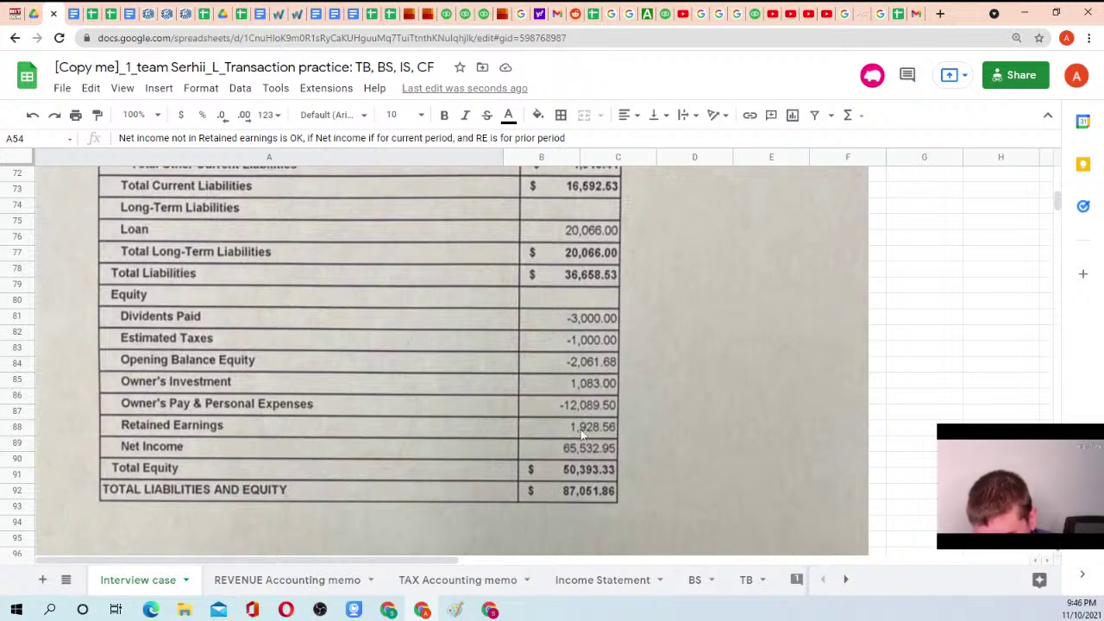
scroll(379, 380, up, 10)
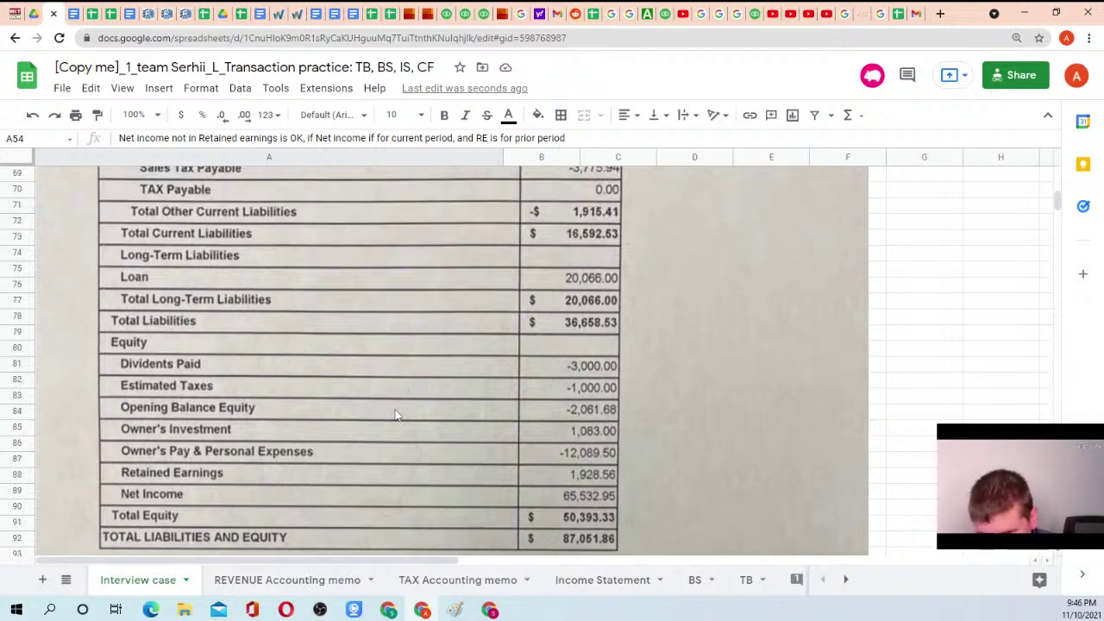
scroll(384, 402, down, 3)
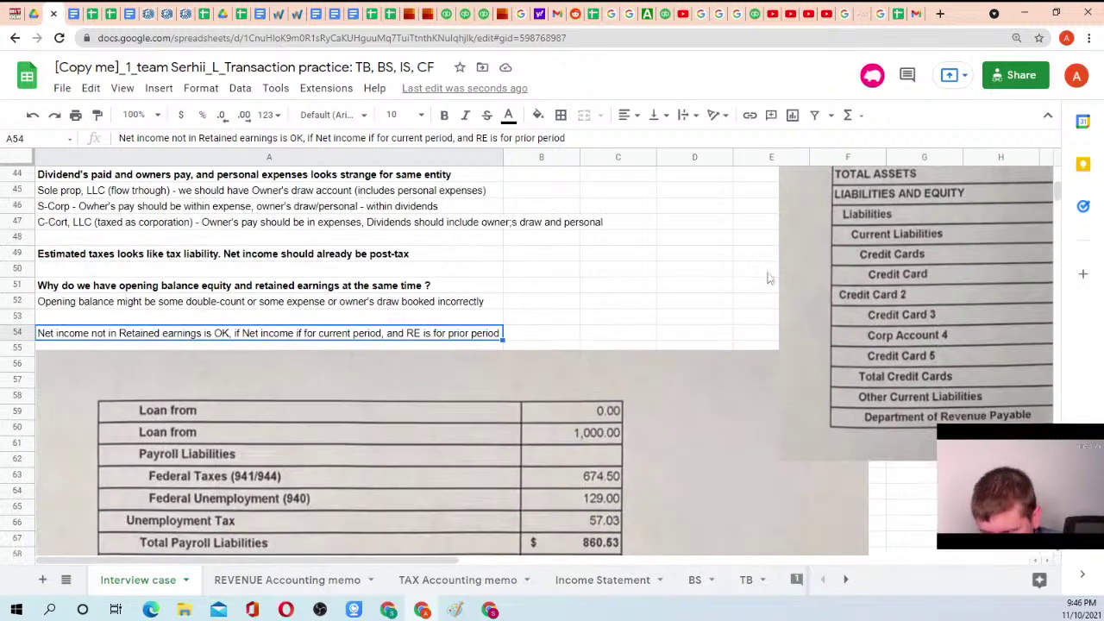
click(667, 339)
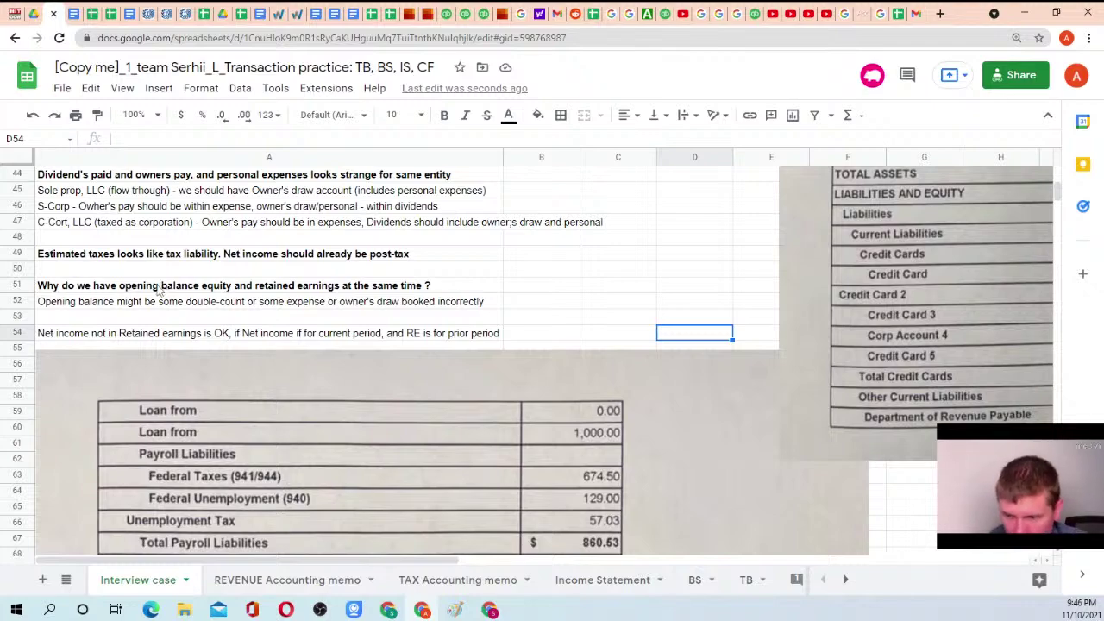
scroll(110, 233, up, 5)
scroll(128, 258, up, 10)
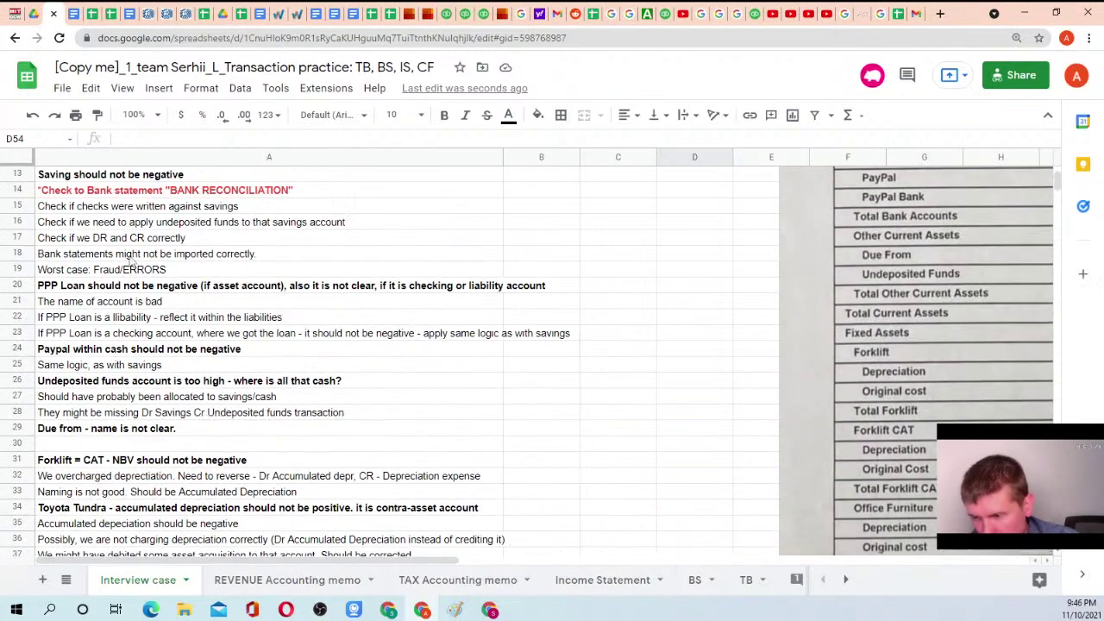
click(119, 207)
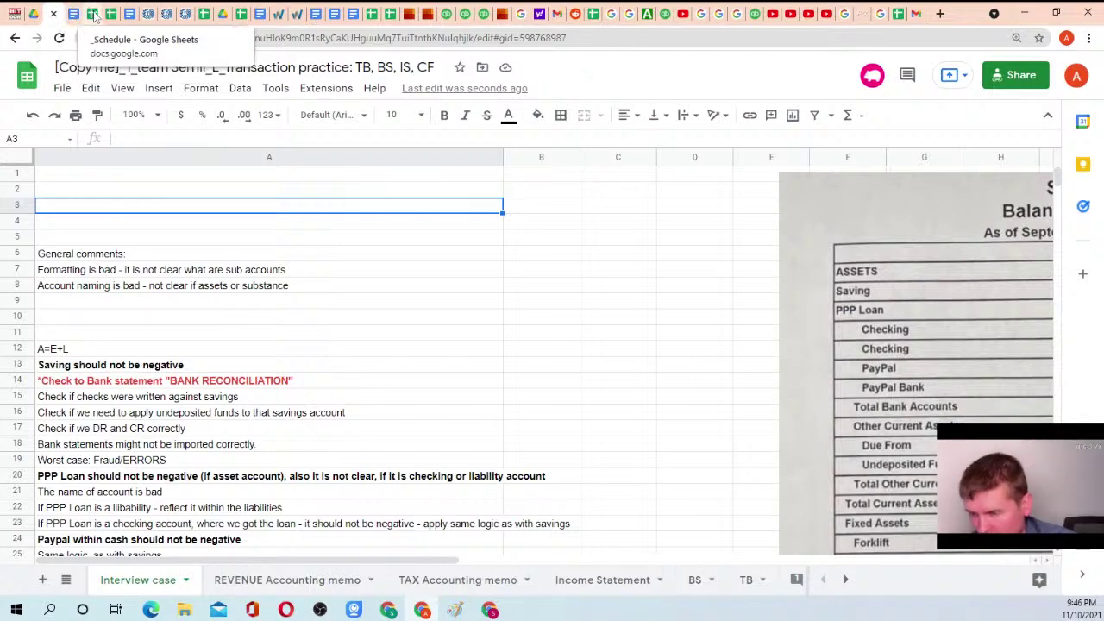
Switch to Google Drive and open the _Q&A Ask your questions spreadsheet from The Accounting Game v1 folder
click(33, 13)
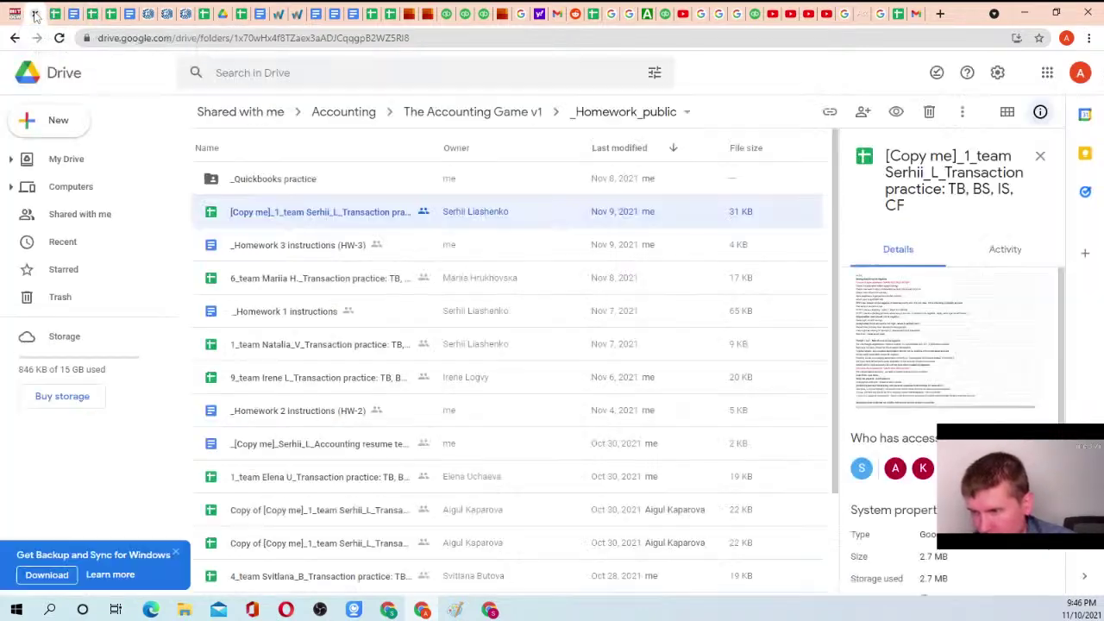
click(443, 113)
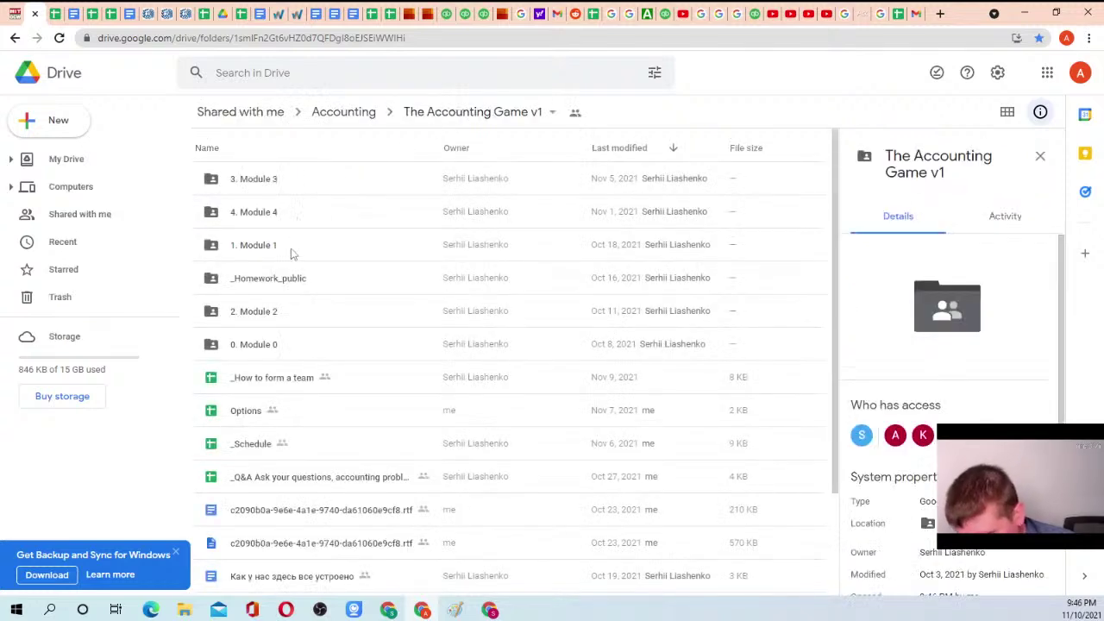
scroll(300, 436, down, 1)
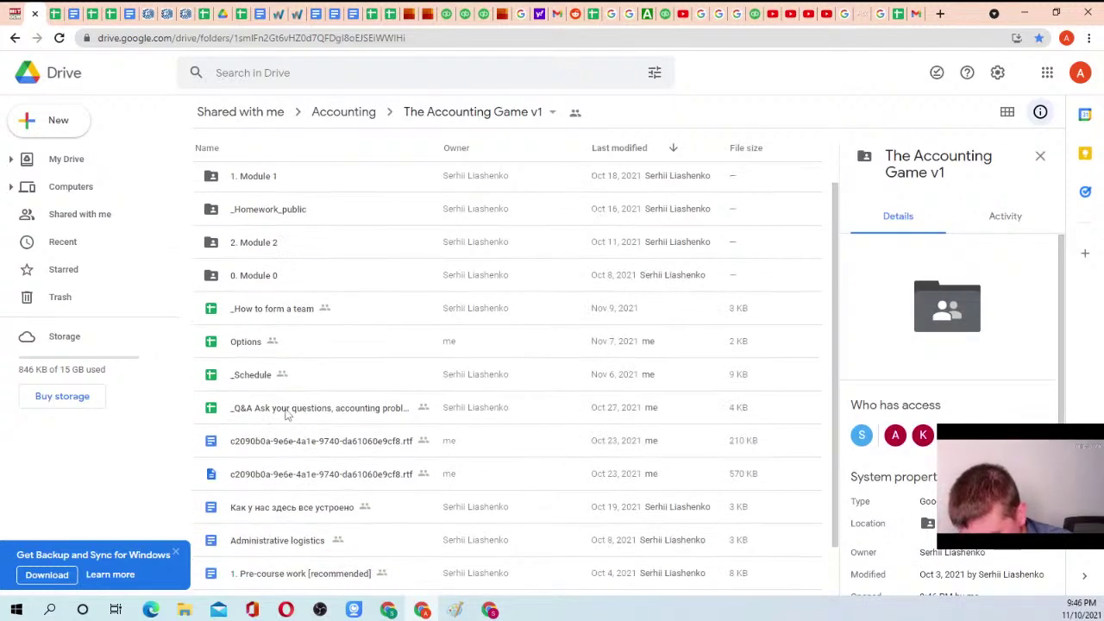
double_click(284, 417)
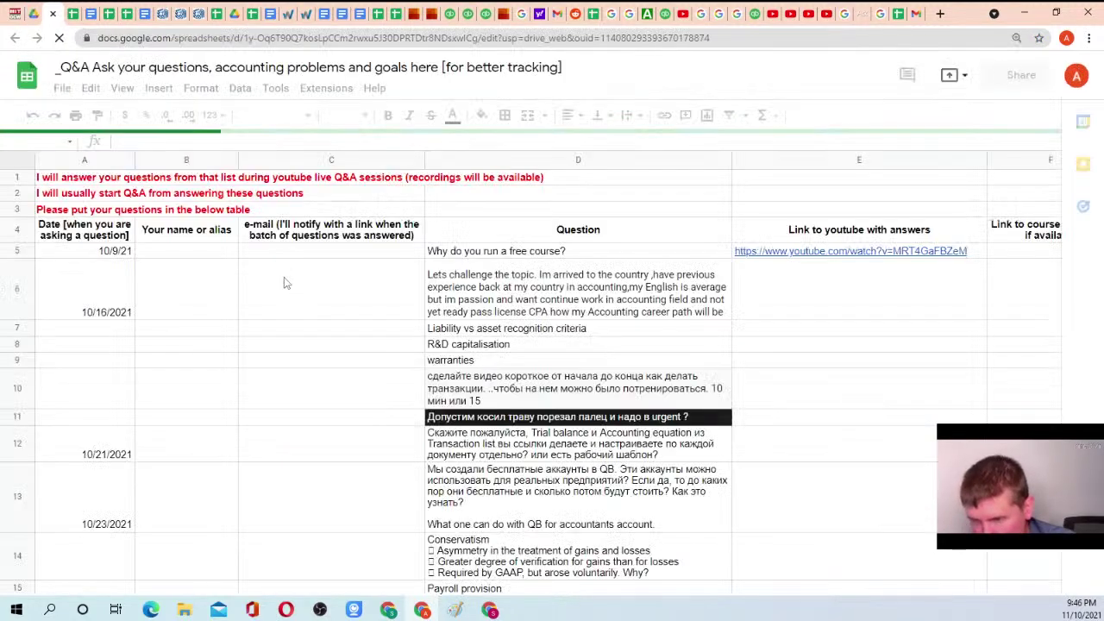
Look through the Ask question sheet down to the last posted question in cell D16
scroll(293, 302, down, 5)
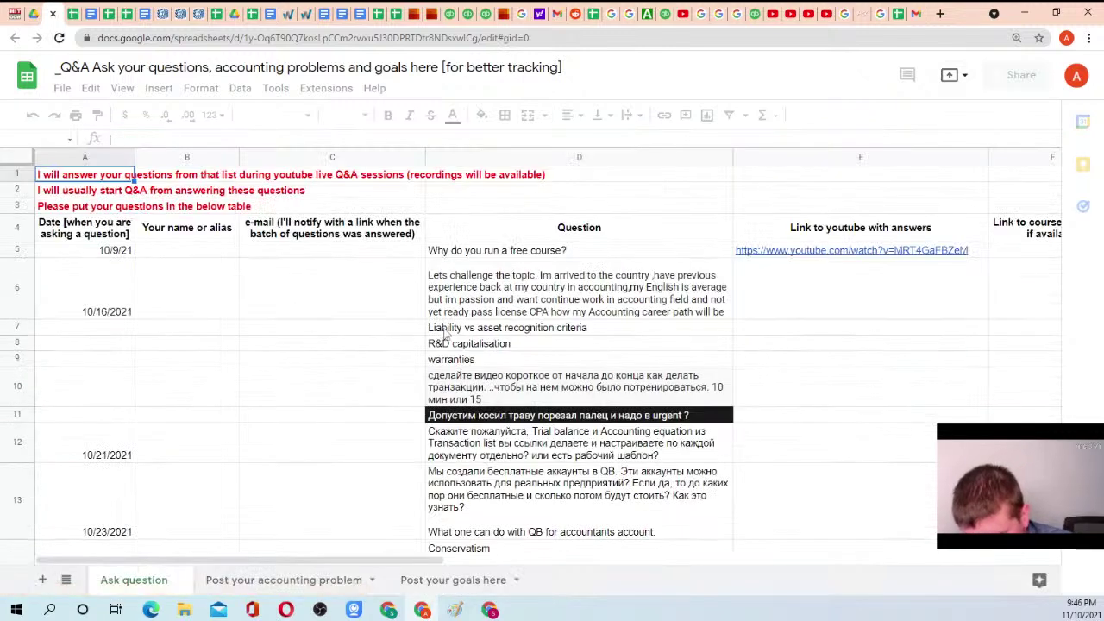
scroll(449, 328, down, 8)
click(449, 325)
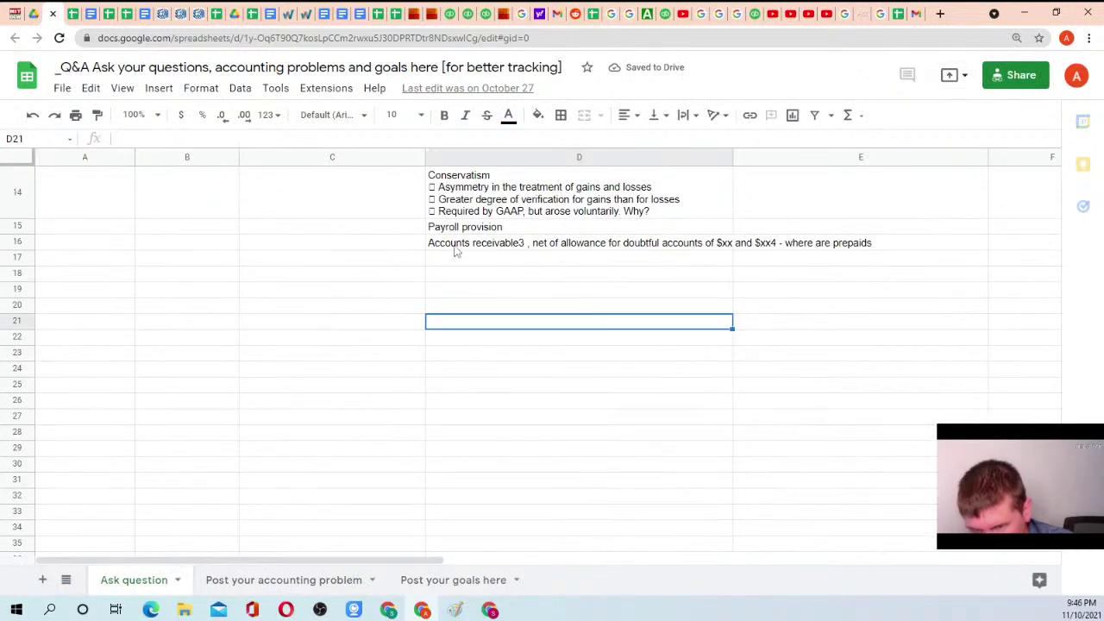
key(Up)
key(Up)
key(Up)
key(Up)
key(Up)
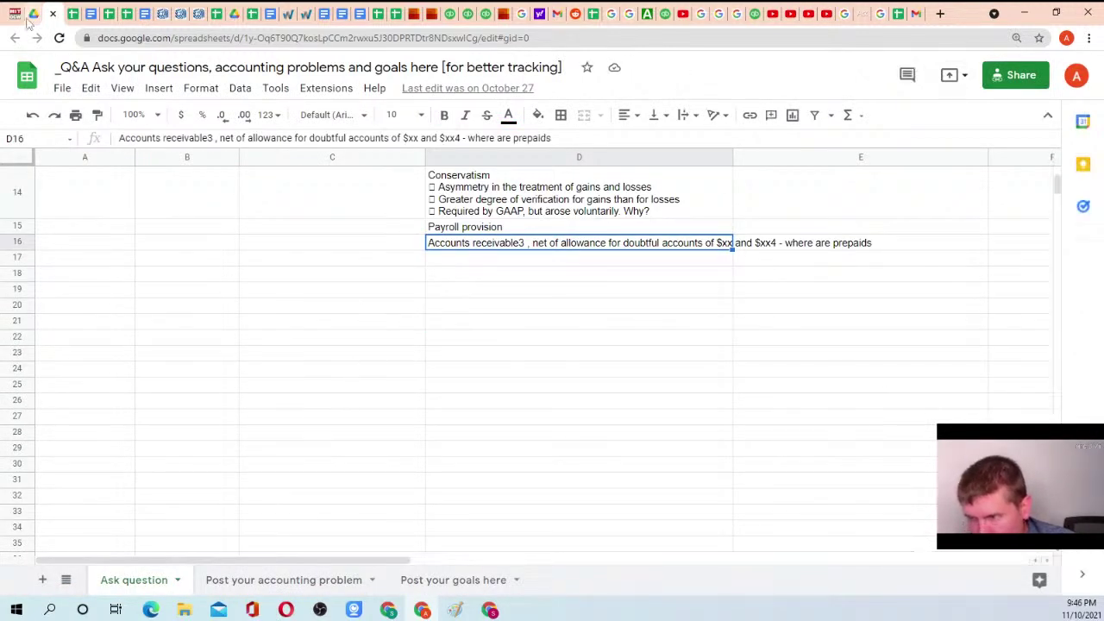
Switch to the Homework 3 instructions document and read through the homework purposes, numbered tasks and September 2021 transactions
click(33, 13)
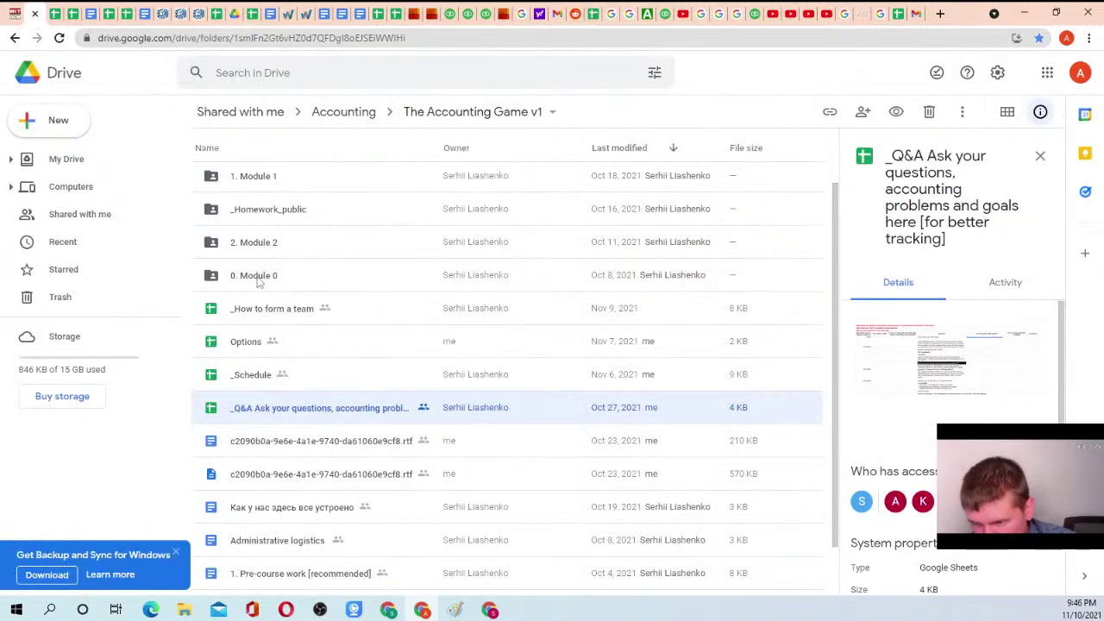
click(89, 12)
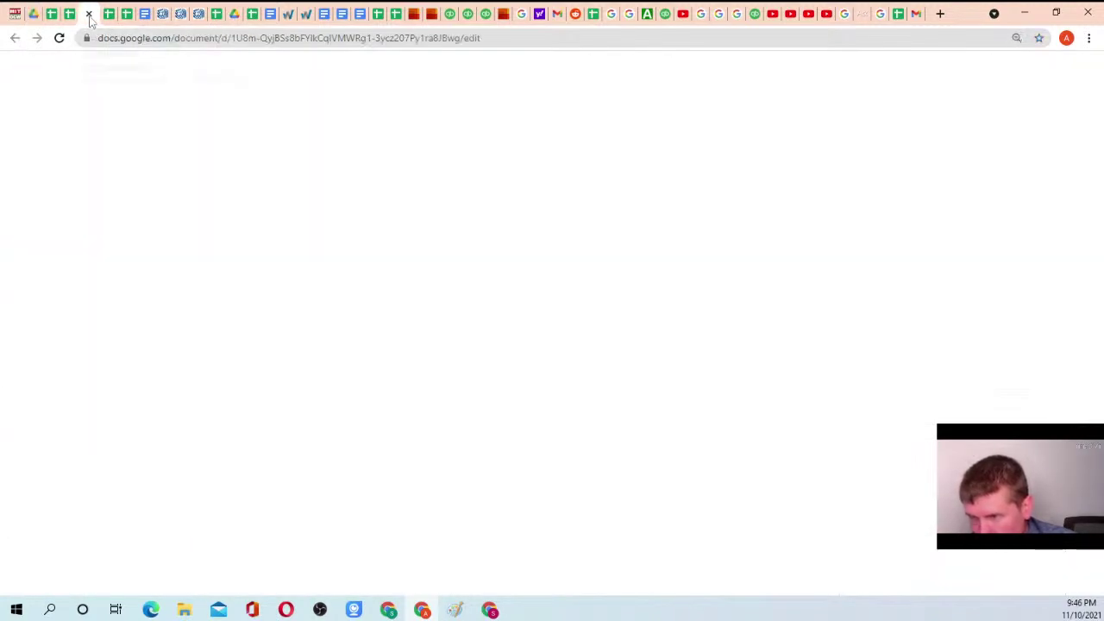
scroll(382, 246, up, 3)
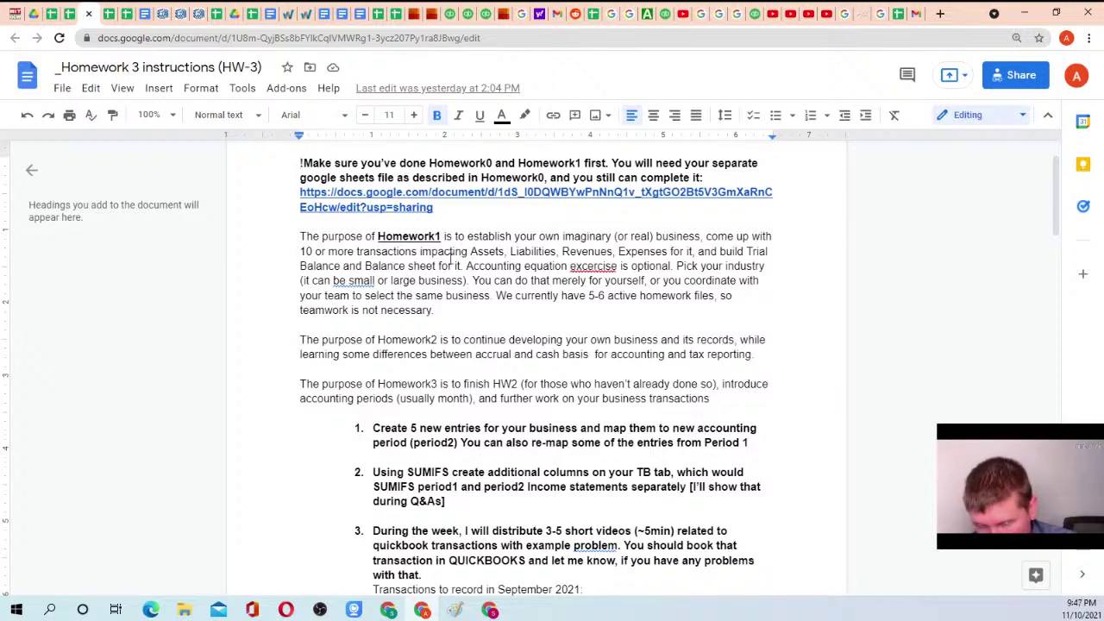
scroll(447, 255, down, 3)
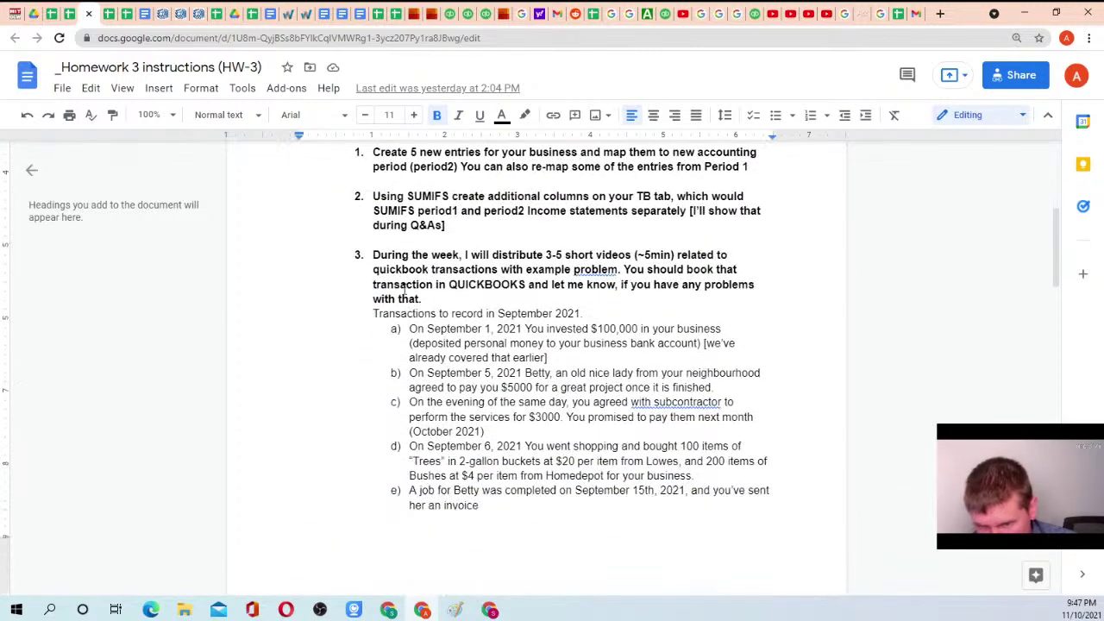
scroll(437, 241, up, 2)
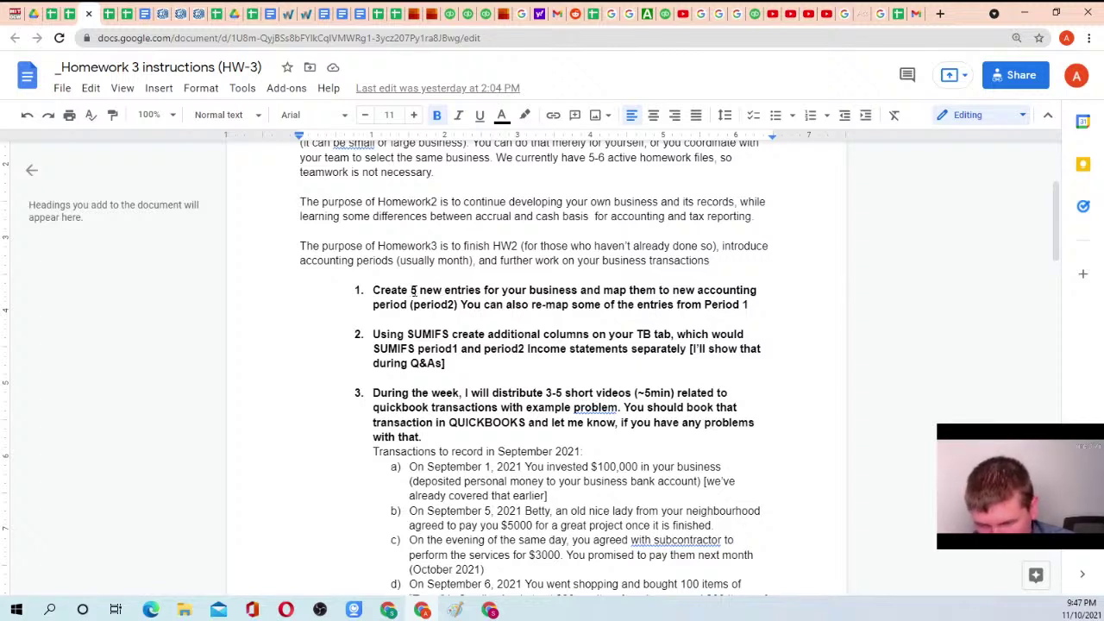
Highlight tasks 1 and 2 of the Homework 3 instructions in turn, including the sentence on re-mapping entries from Period 1
drag(413, 293, 749, 307)
click(558, 326)
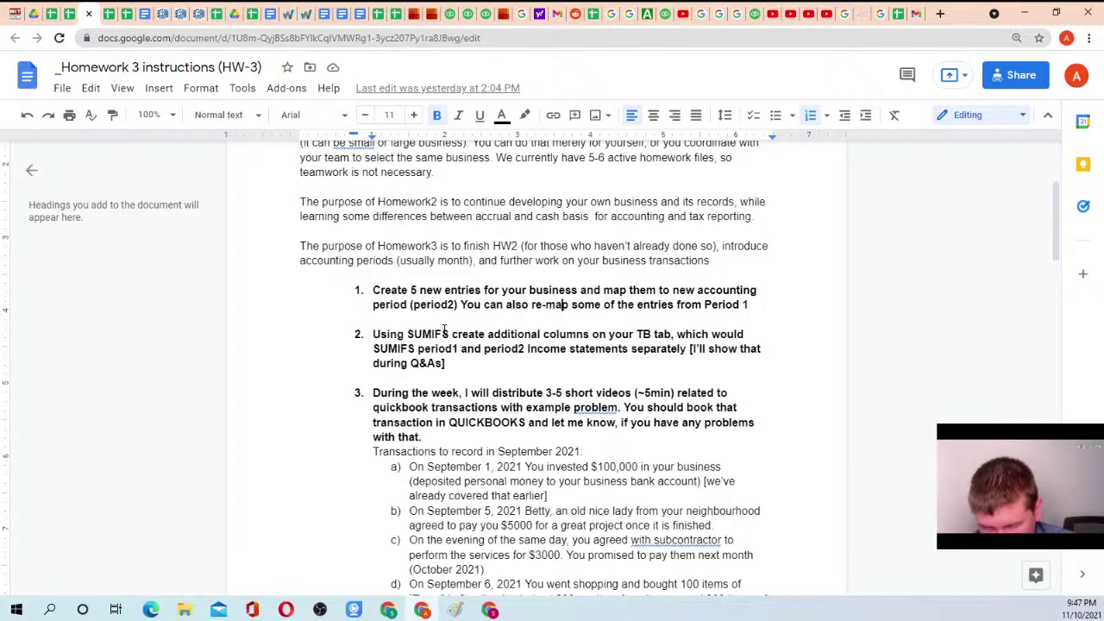
drag(371, 336, 601, 363)
click(601, 362)
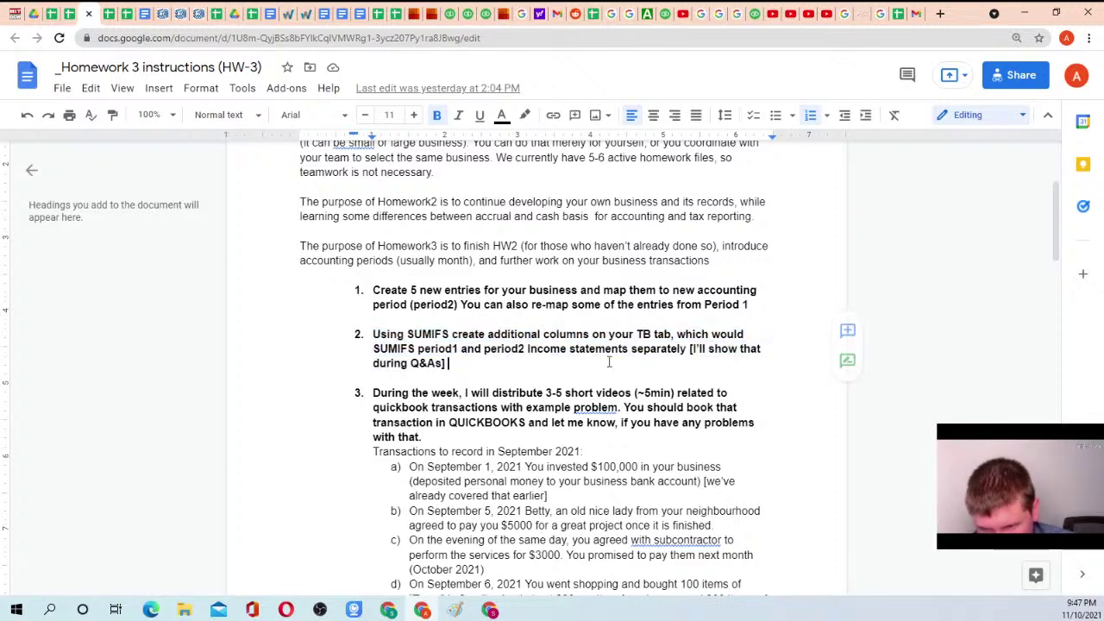
scroll(455, 304, up, 1)
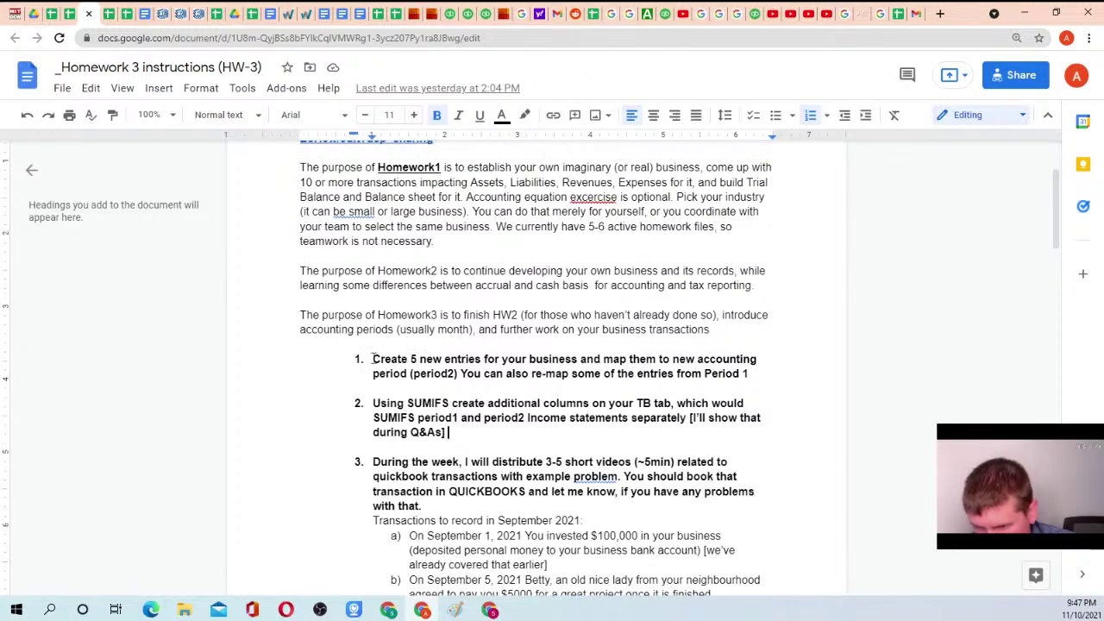
drag(373, 359, 742, 373)
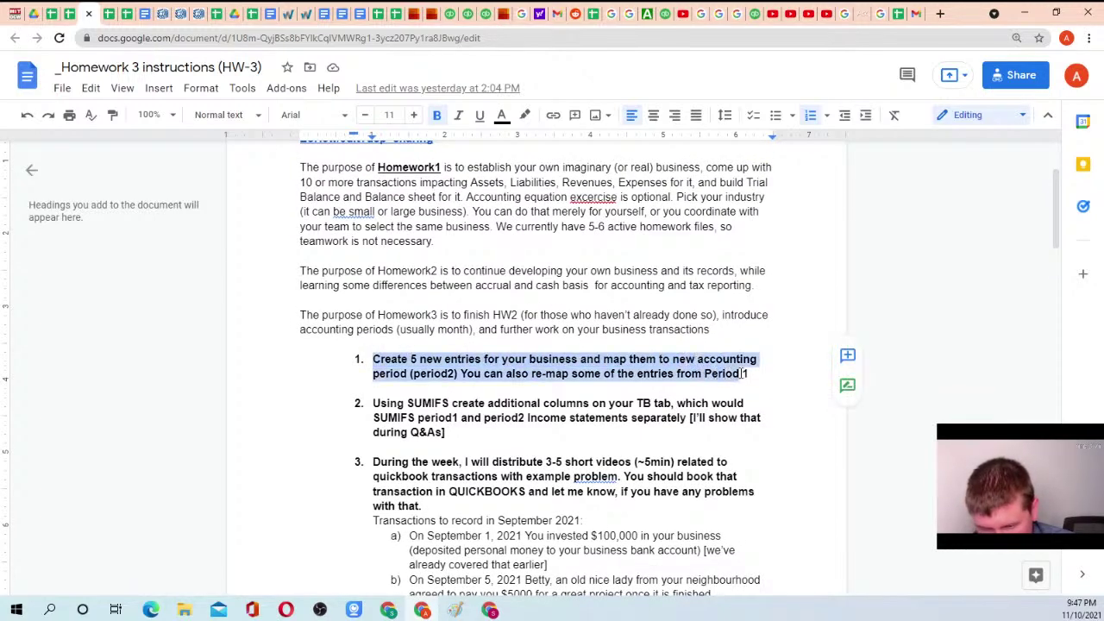
click(742, 374)
drag(462, 373, 749, 373)
click(749, 373)
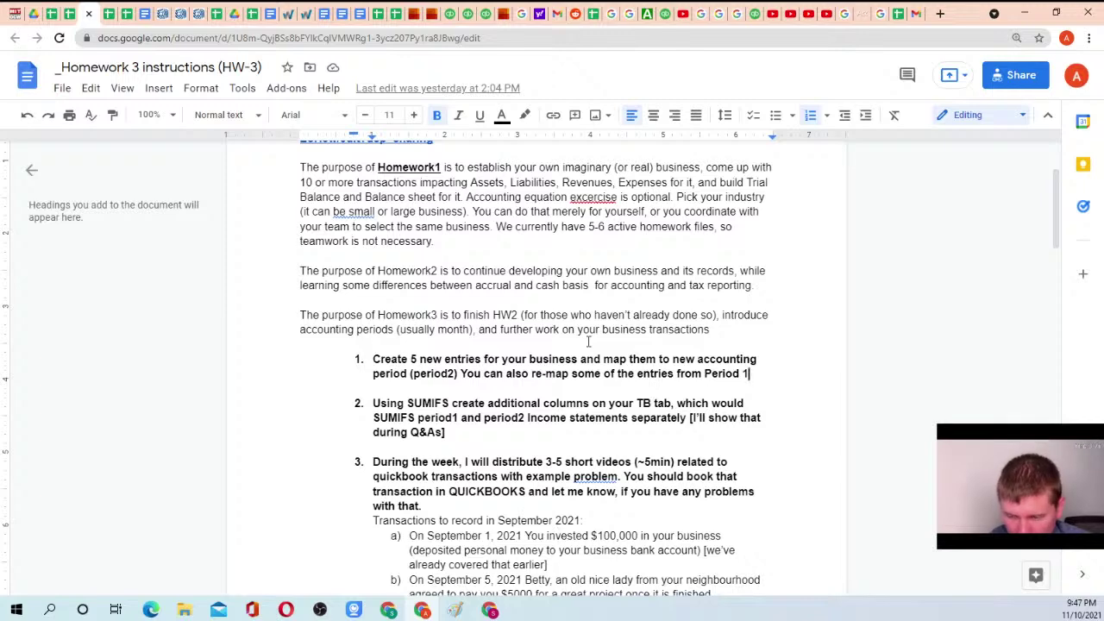
Switch back to Google Drive and open the _Homework_public folder
click(32, 13)
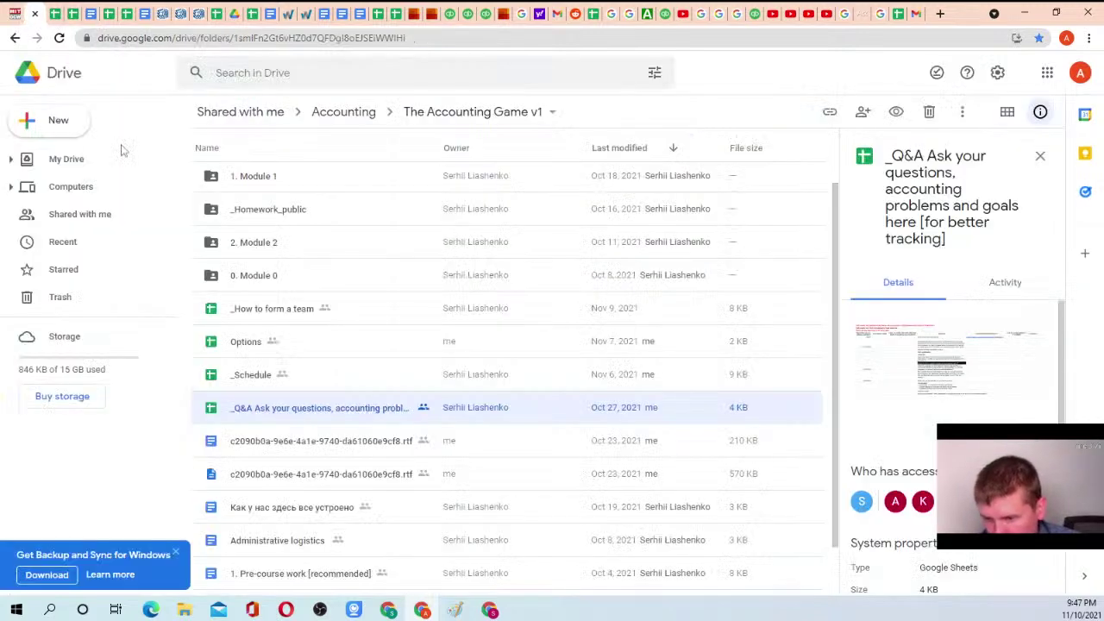
double_click(256, 219)
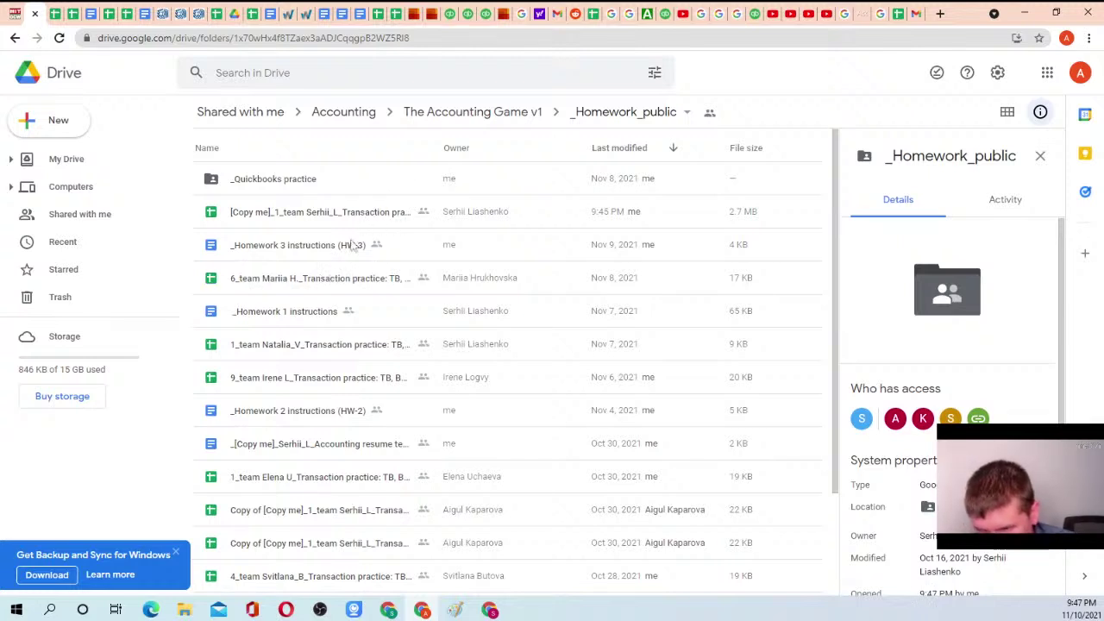
Open the team 6 Transaction practice spreadsheet from the homework folder and look over its Accounting memo sheet
click(601, 292)
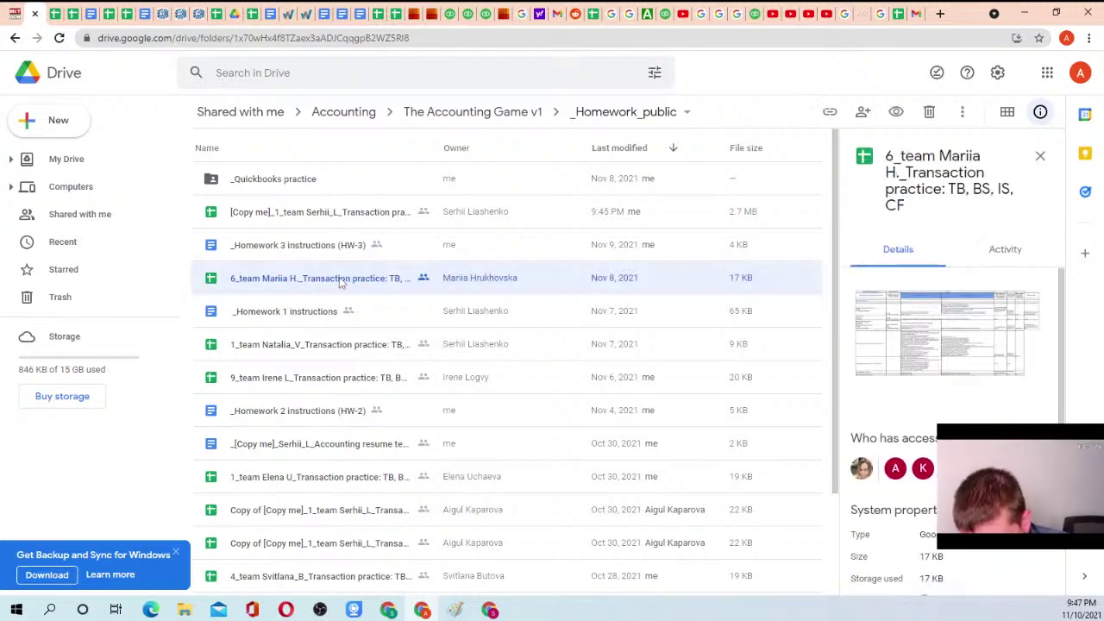
double_click(295, 280)
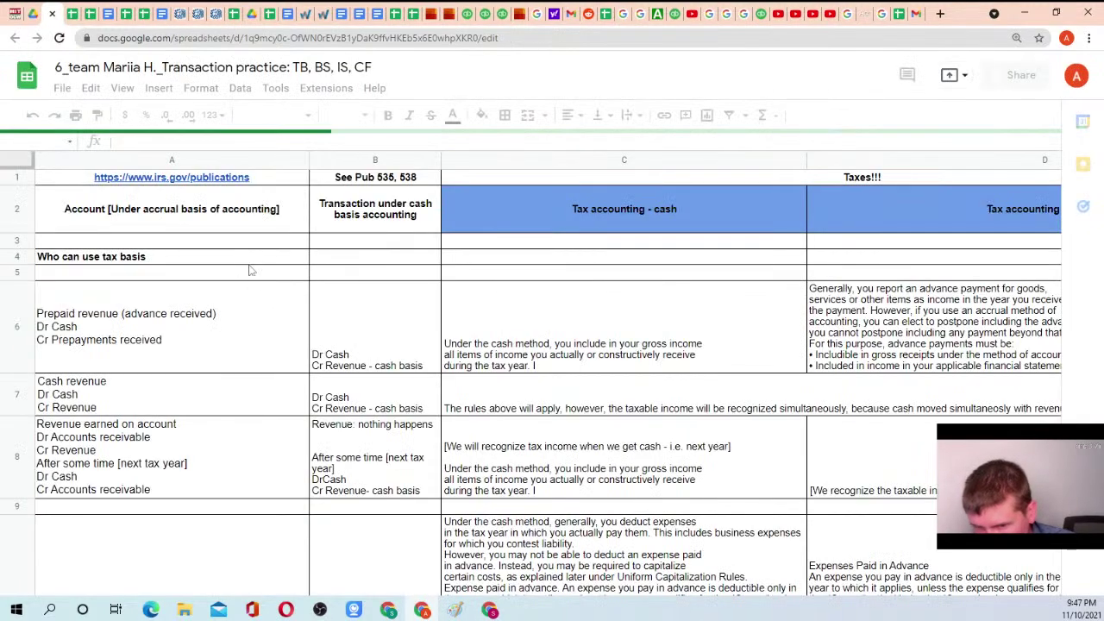
scroll(233, 271, down, 3)
scroll(224, 276, down, 10)
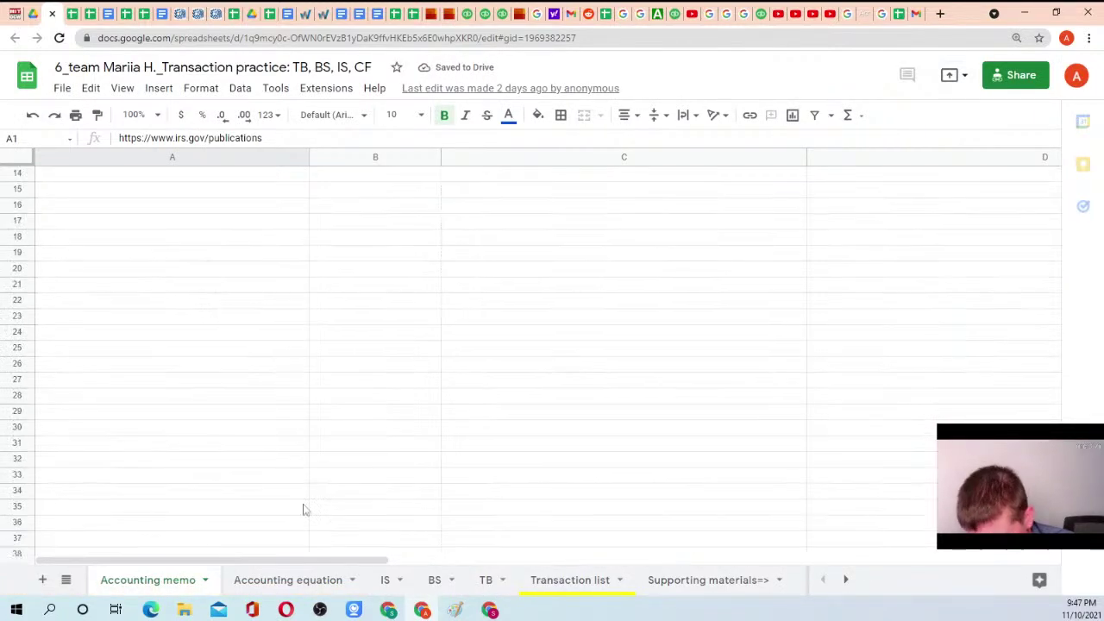
Look through the Transaction list sheet down to the last HW1 entries
click(552, 580)
scroll(376, 365, down, 12)
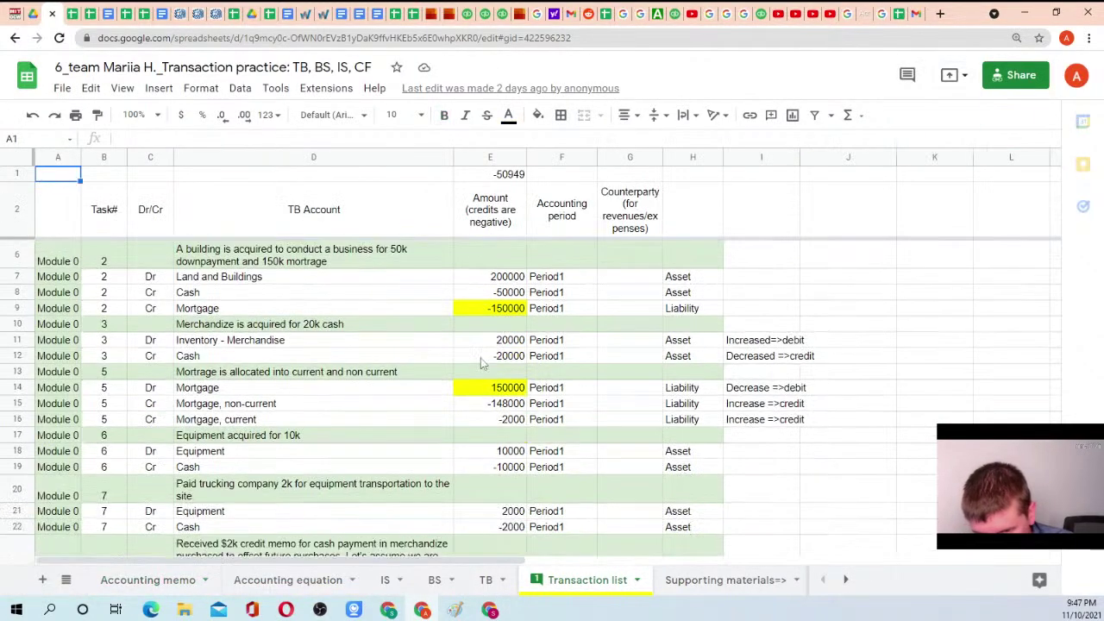
scroll(447, 350, down, 20)
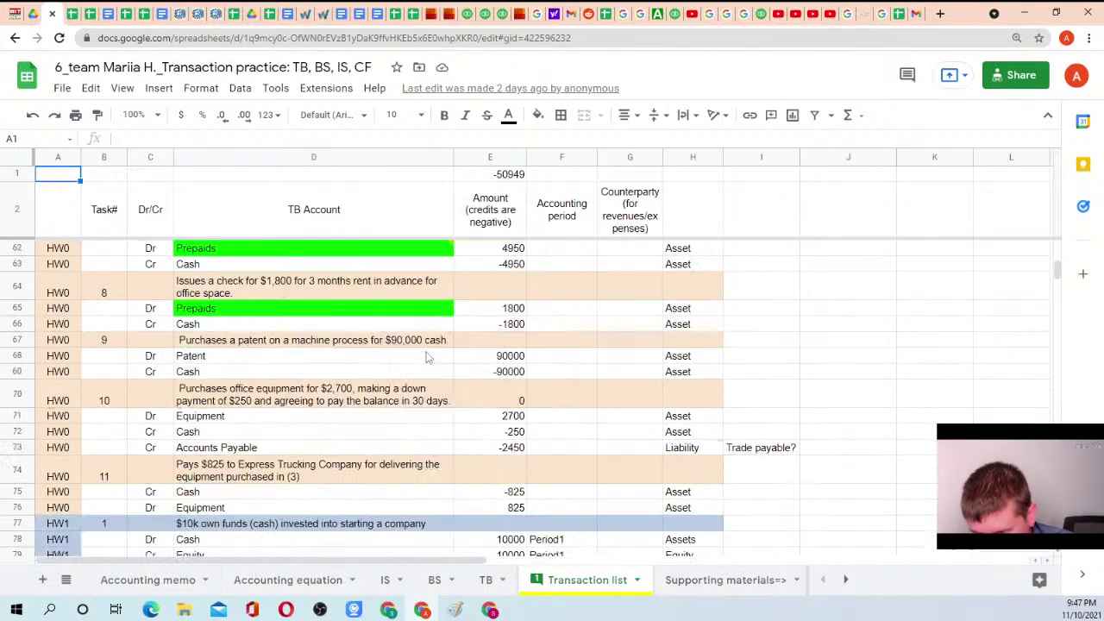
scroll(424, 362, down, 2)
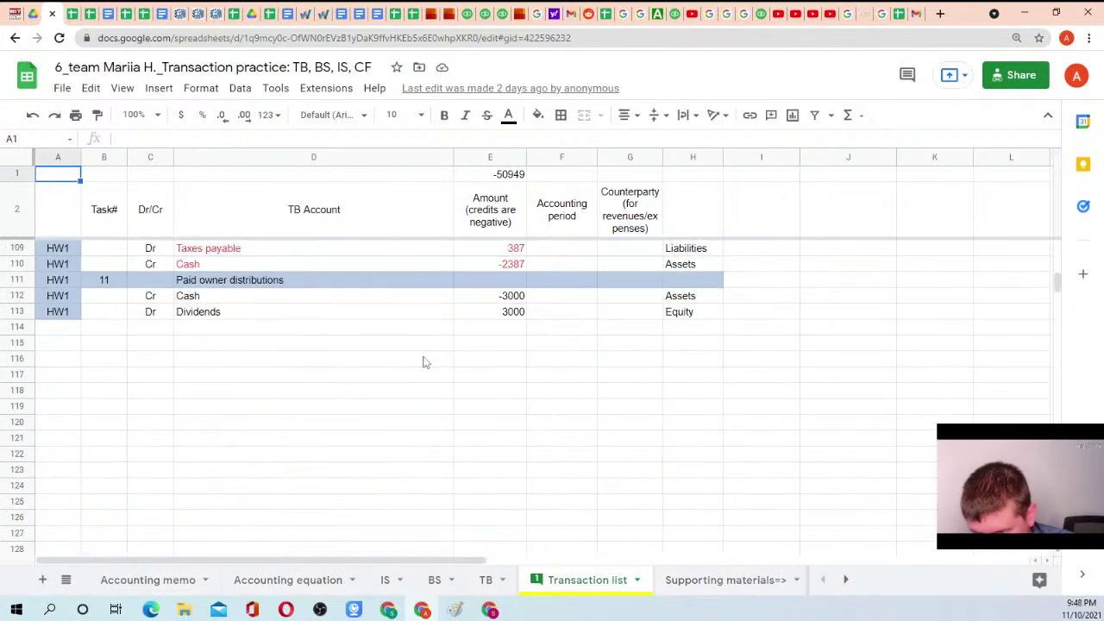
Examine the HW1 task 11 entries for paid owner distributions, including the Cash and Dividends lines
click(380, 297)
click(370, 314)
scroll(345, 307, up, 1)
click(250, 330)
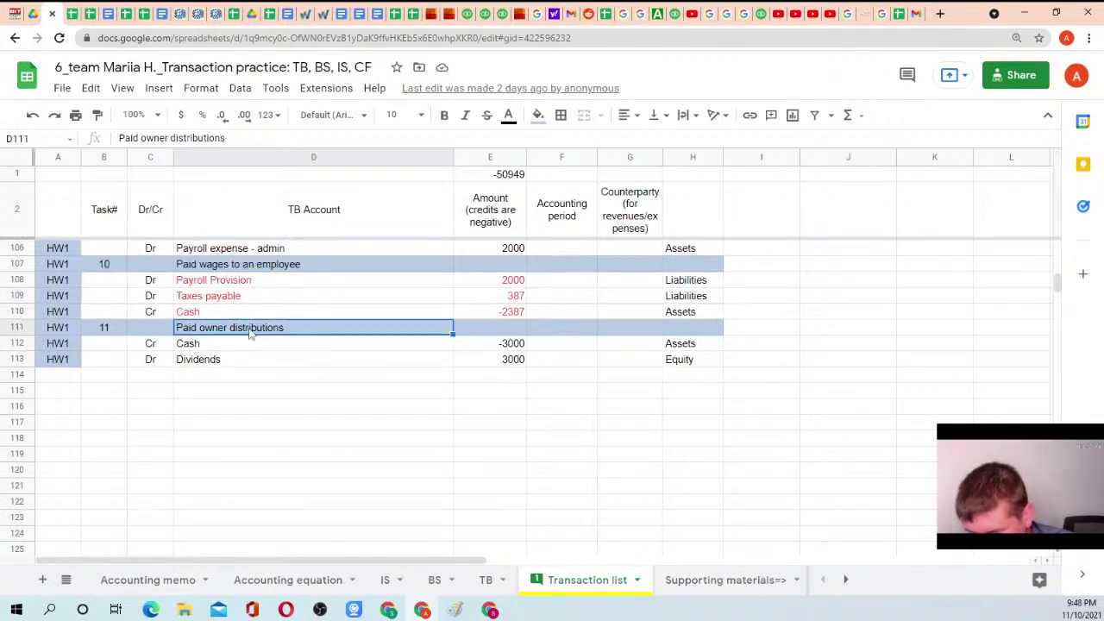
scroll(249, 335, up, 2)
Examine the HW1 task 10 wage payment, checking the Taxes payable line and the amounts in E108 to E110
click(231, 380)
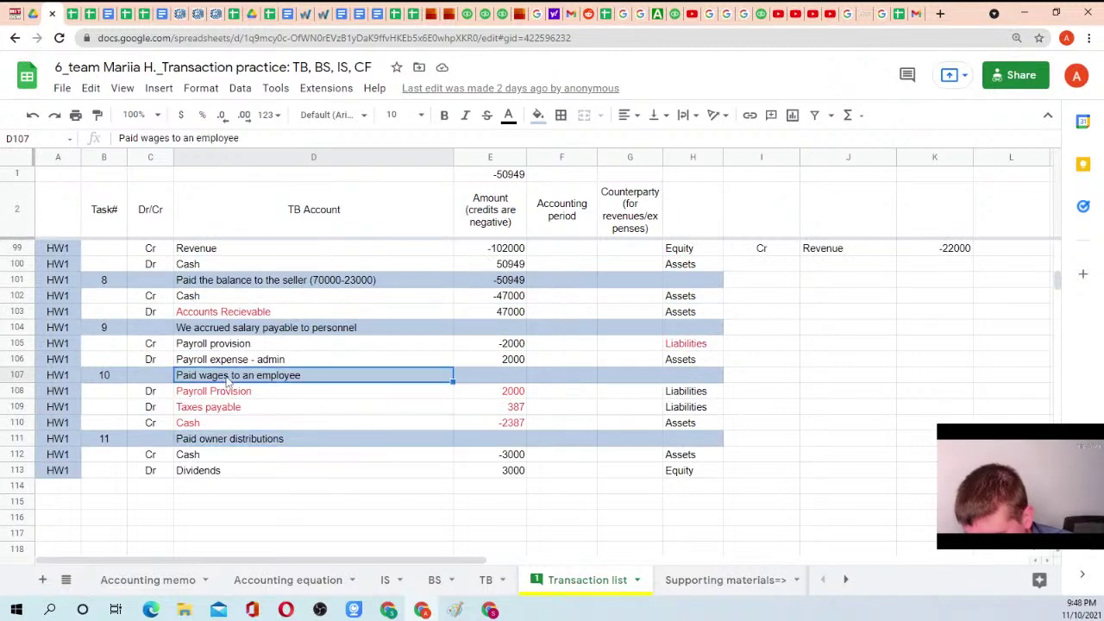
click(251, 409)
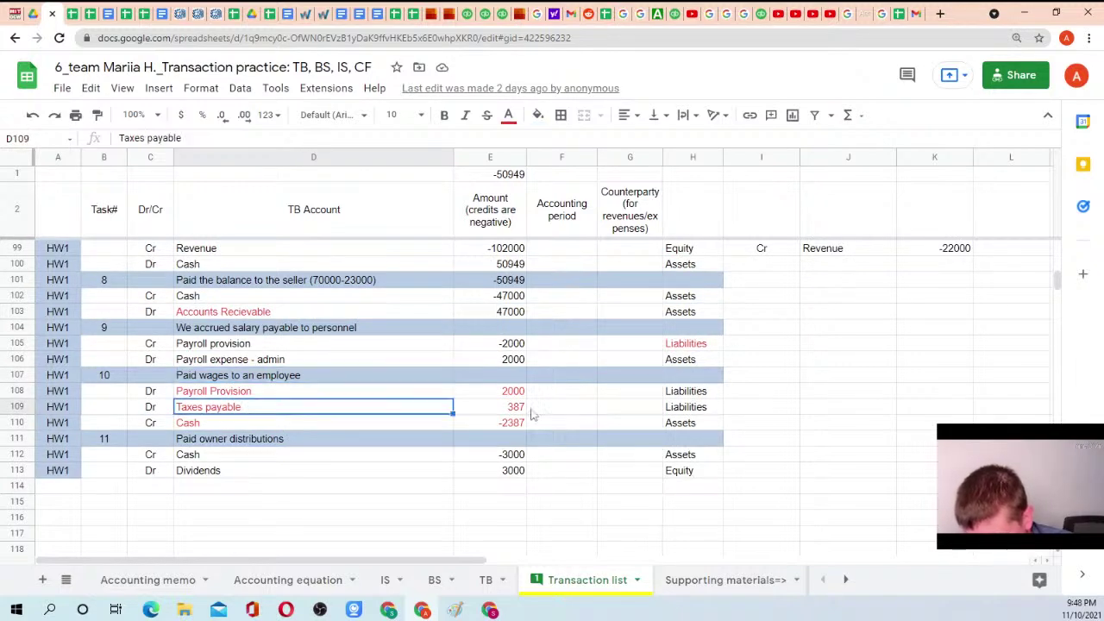
click(517, 410)
click(511, 423)
click(509, 394)
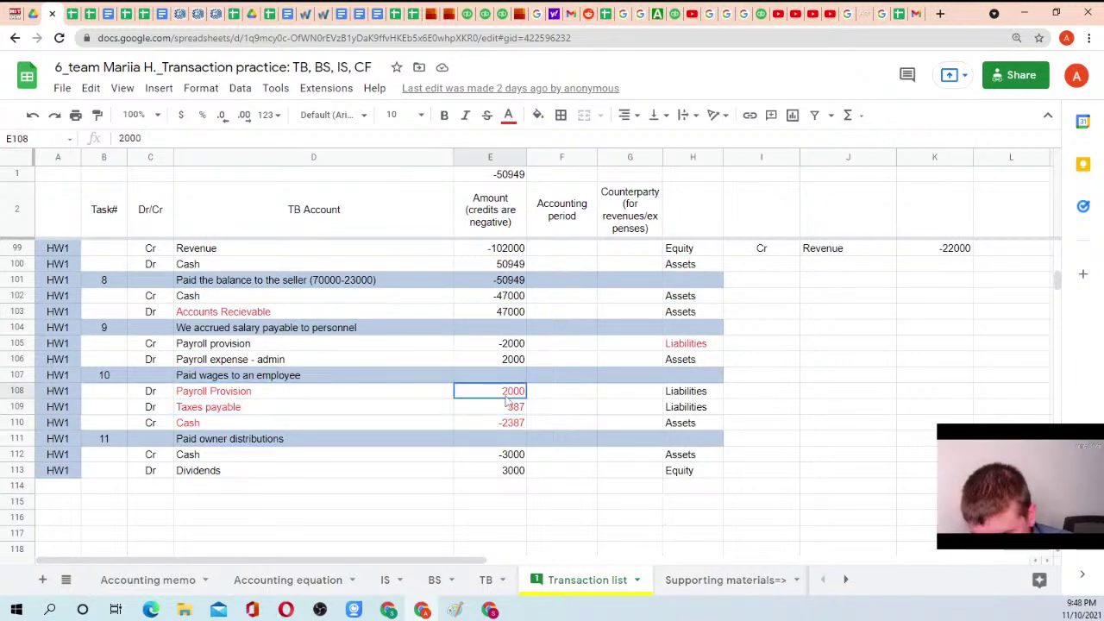
Check the accounts and amounts of the HW1 task 9 salary accrual in rows 105 and 106
click(229, 346)
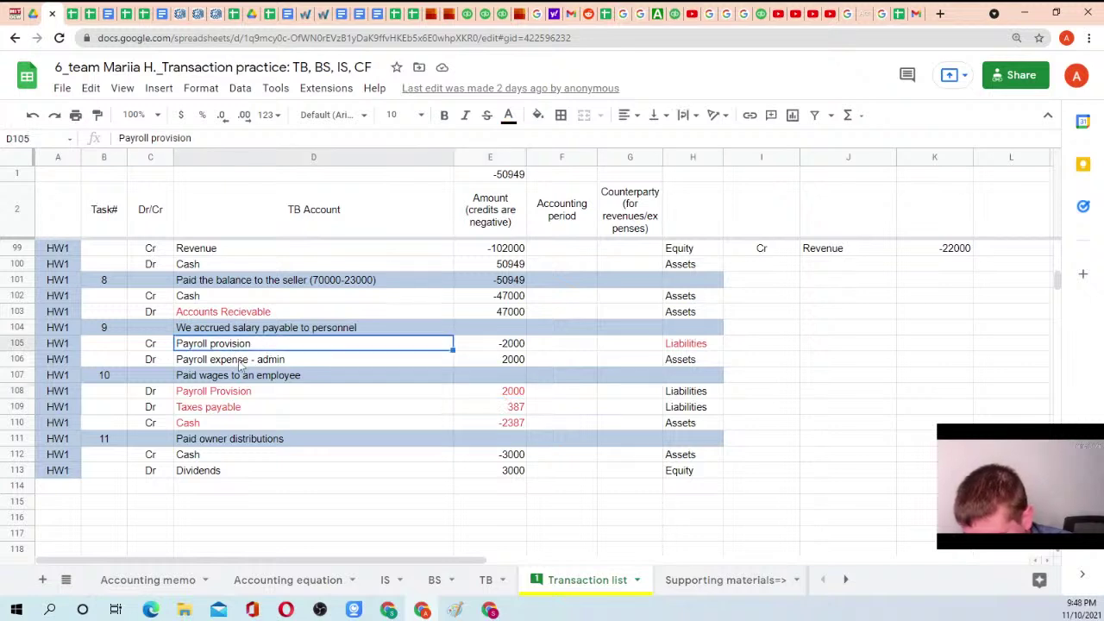
click(241, 363)
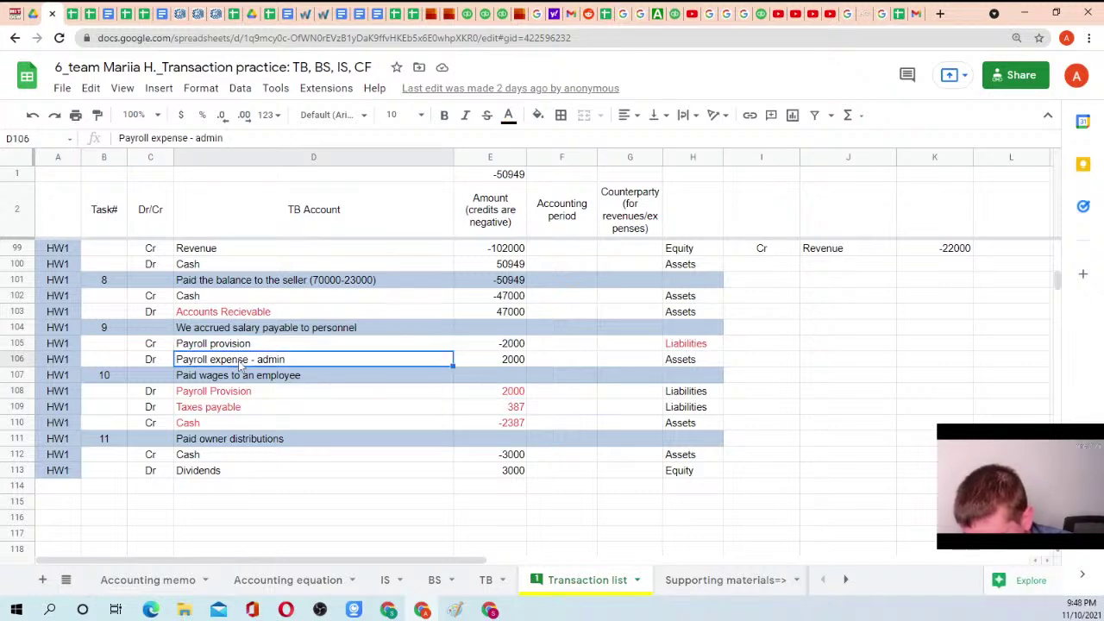
drag(493, 346, 500, 360)
click(498, 360)
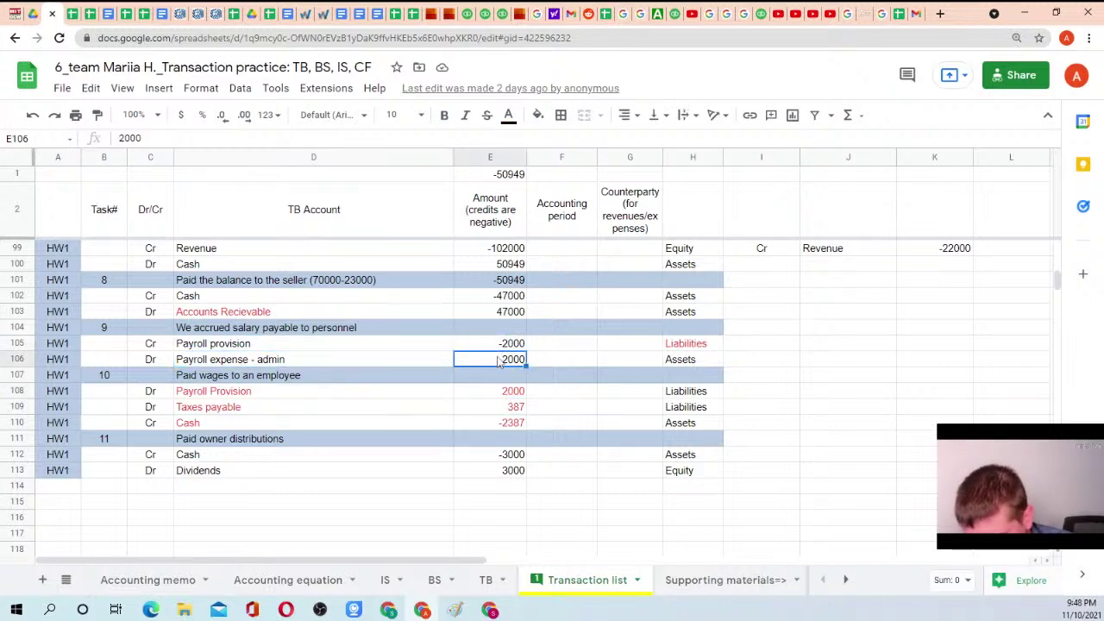
Review the Payroll Provision and Taxes payable lines of HW1 task 10 against the earlier HW1 entries
click(301, 407)
click(297, 391)
scroll(298, 393, up, 3)
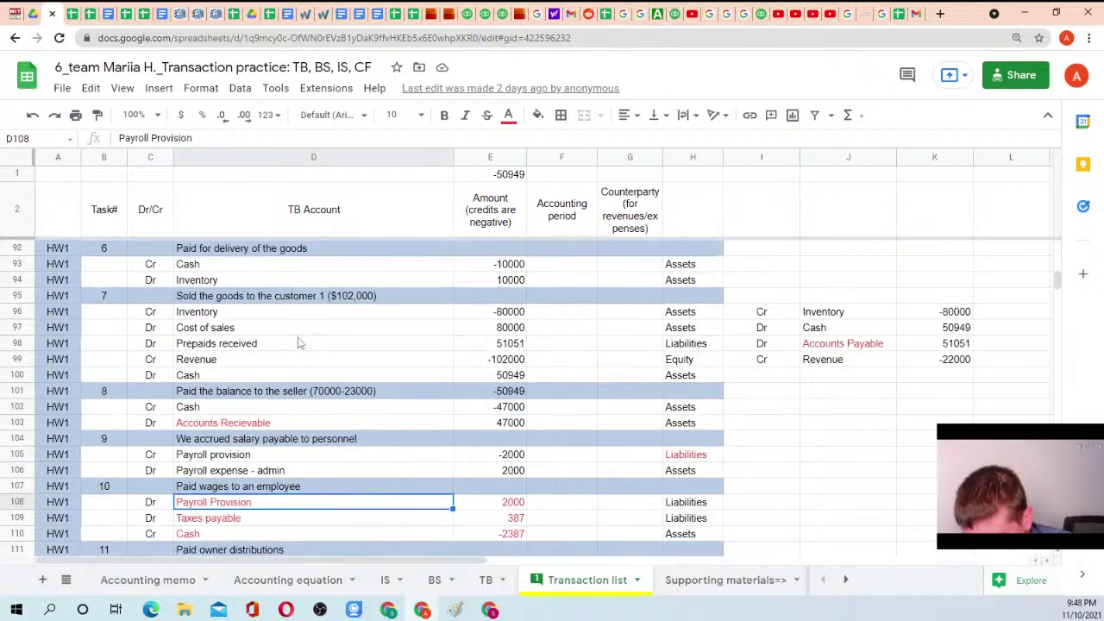
scroll(298, 343, down, 3)
scroll(298, 350, up, 2)
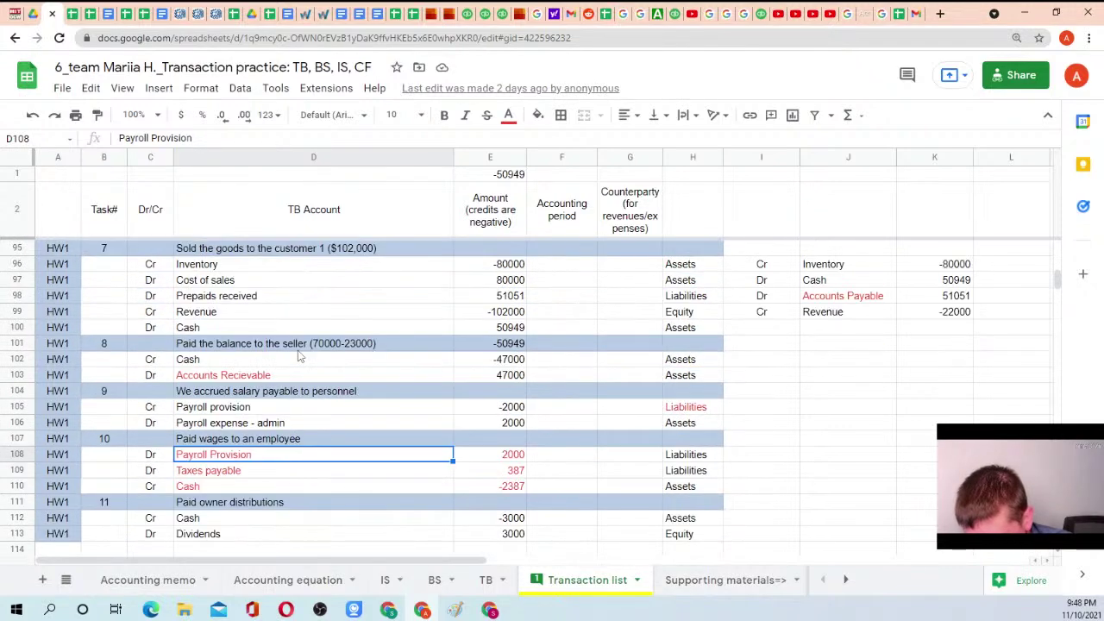
drag(324, 471, 492, 472)
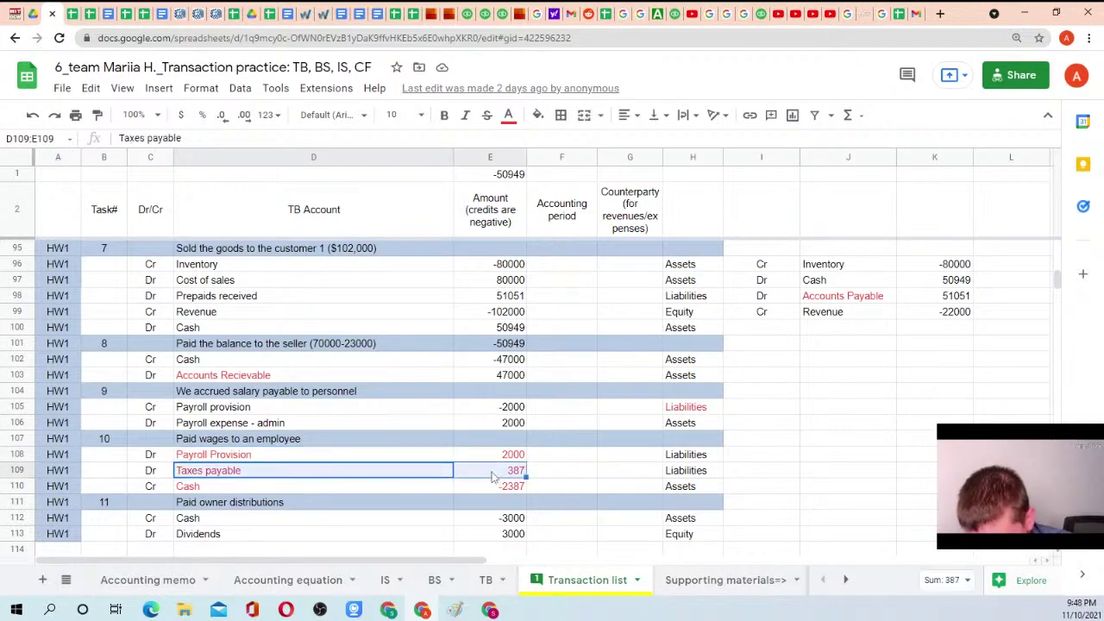
click(491, 472)
click(190, 474)
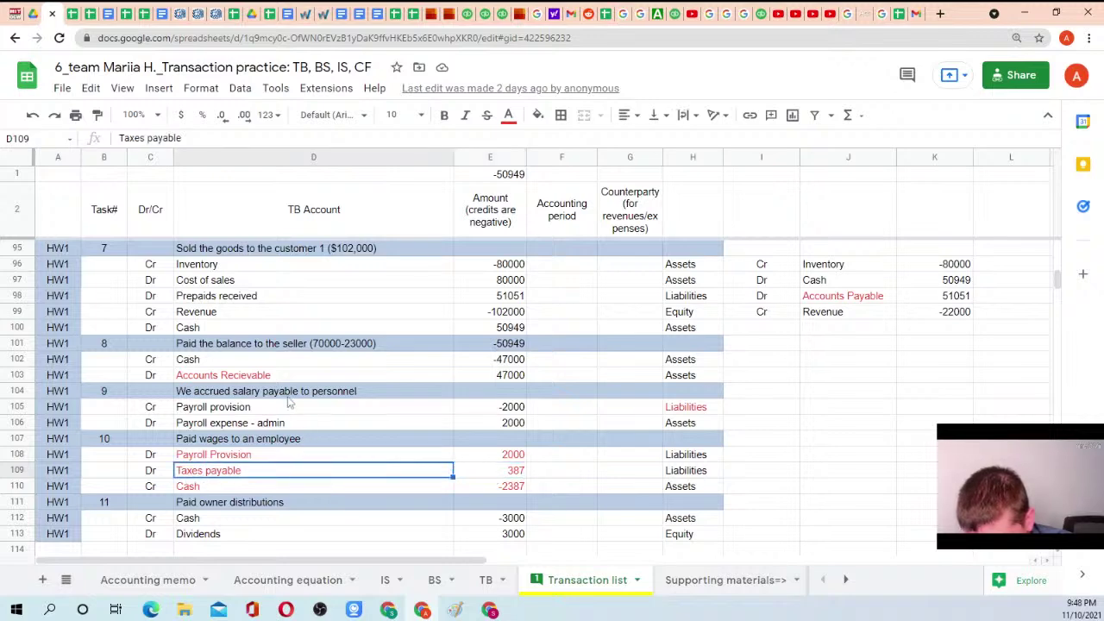
scroll(290, 399, up, 1)
scroll(289, 399, up, 1)
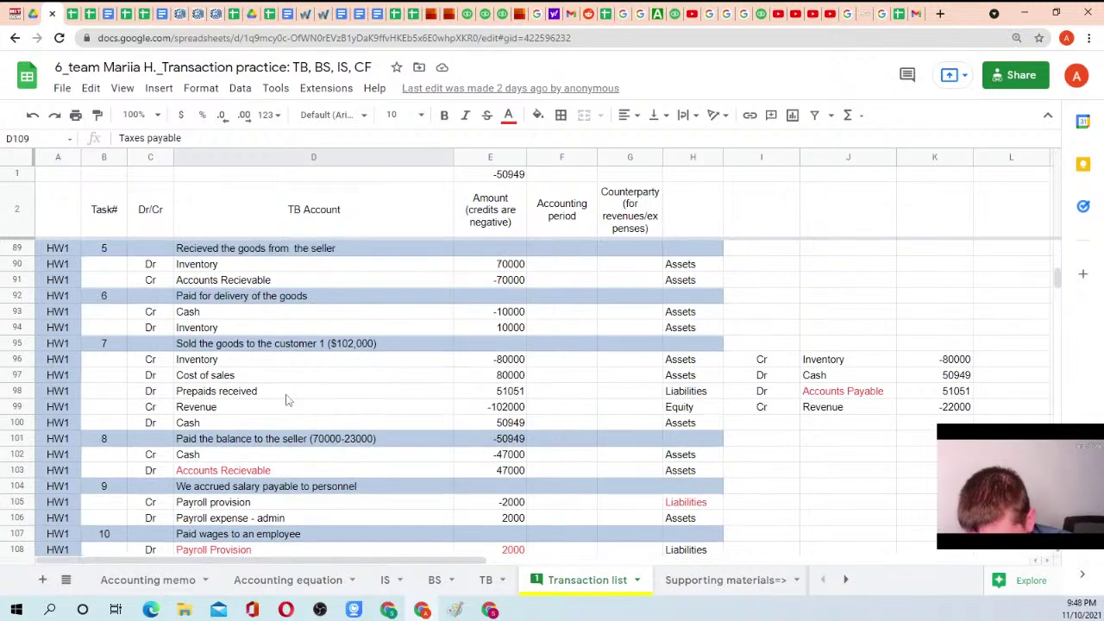
scroll(287, 406, down, 3)
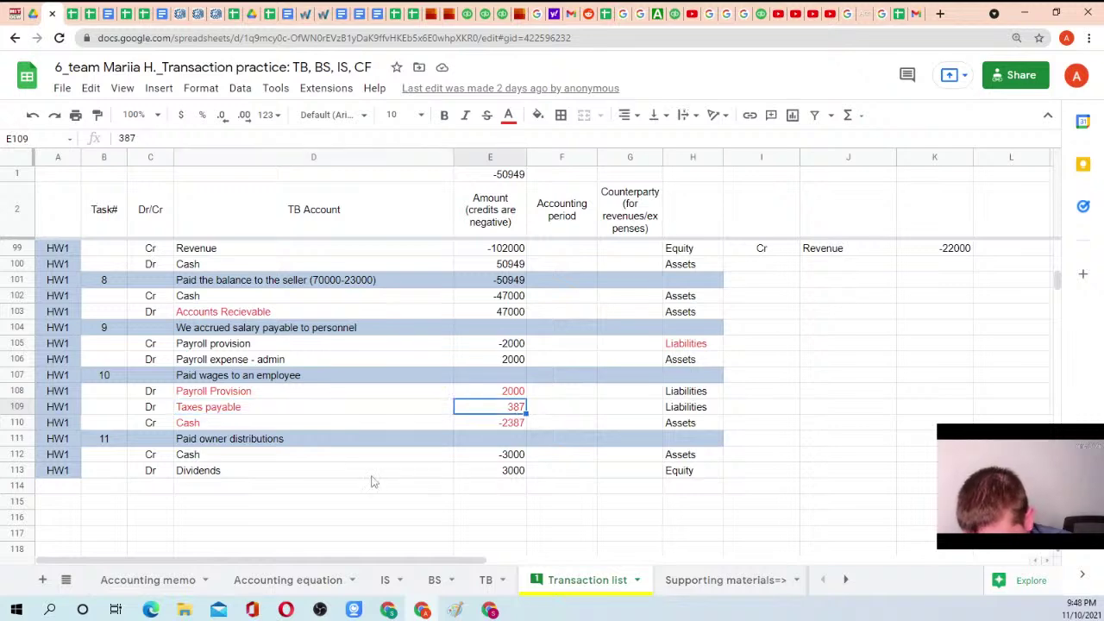
Open the TB sheet and inspect the trial balance sum formula in cell D1
click(484, 579)
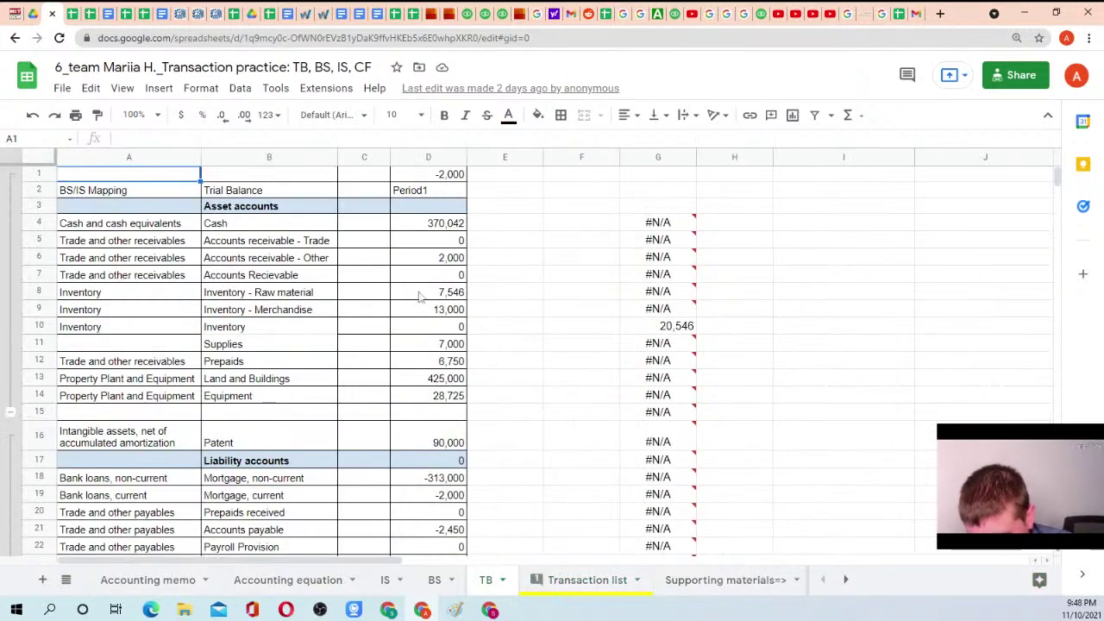
click(443, 180)
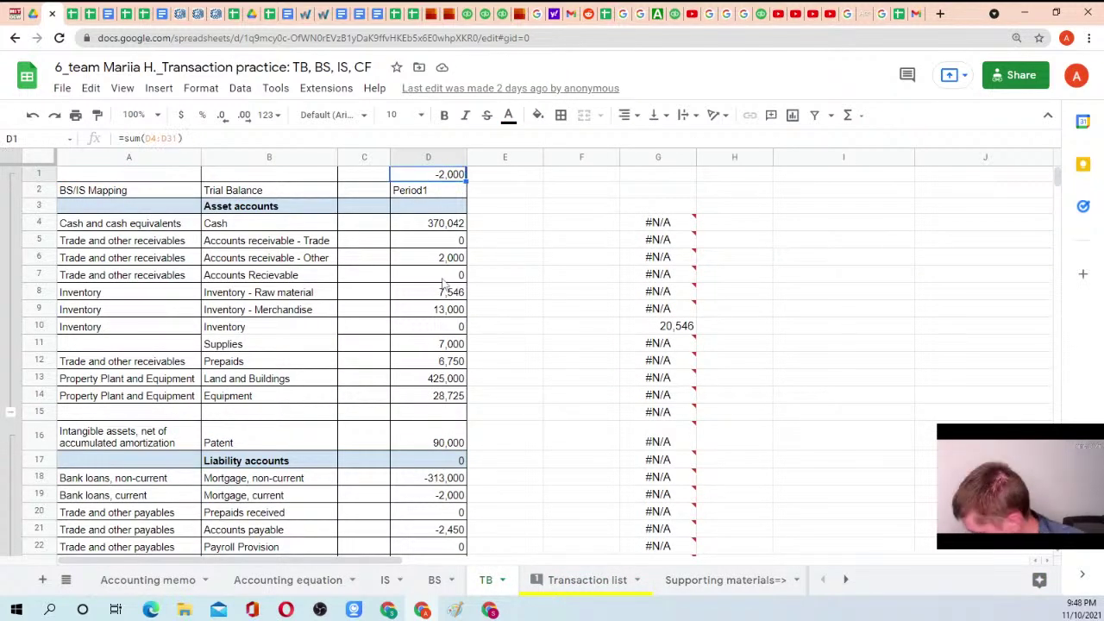
Inspect which trial balance rows the sum formula in D1 covers, leaving the formula unchanged
key(Return)
scroll(475, 328, down, 6)
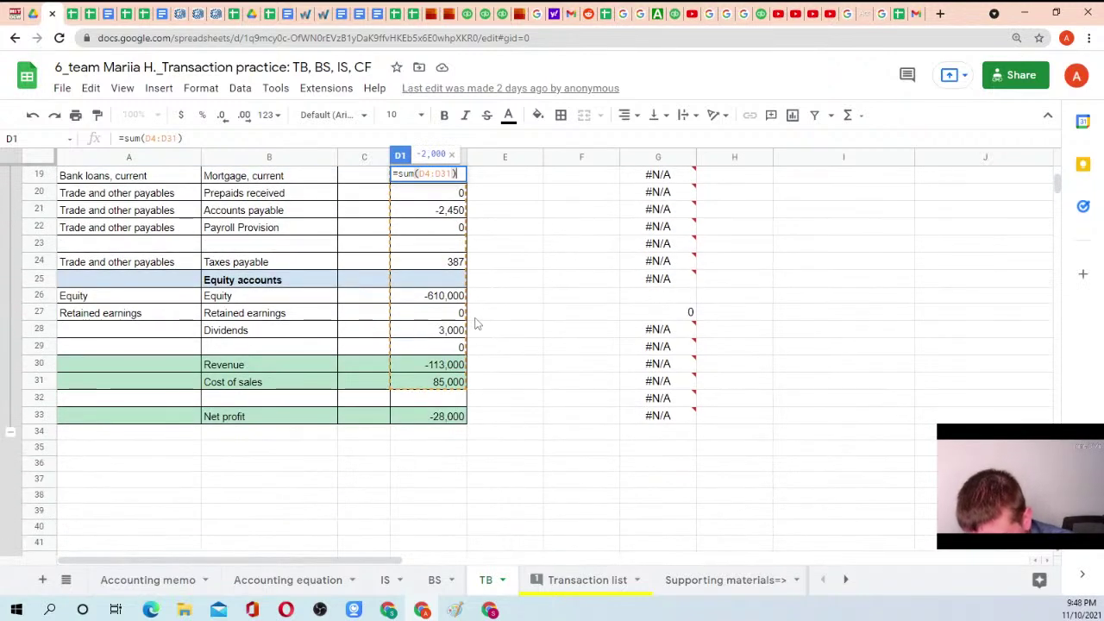
scroll(483, 306, up, 3)
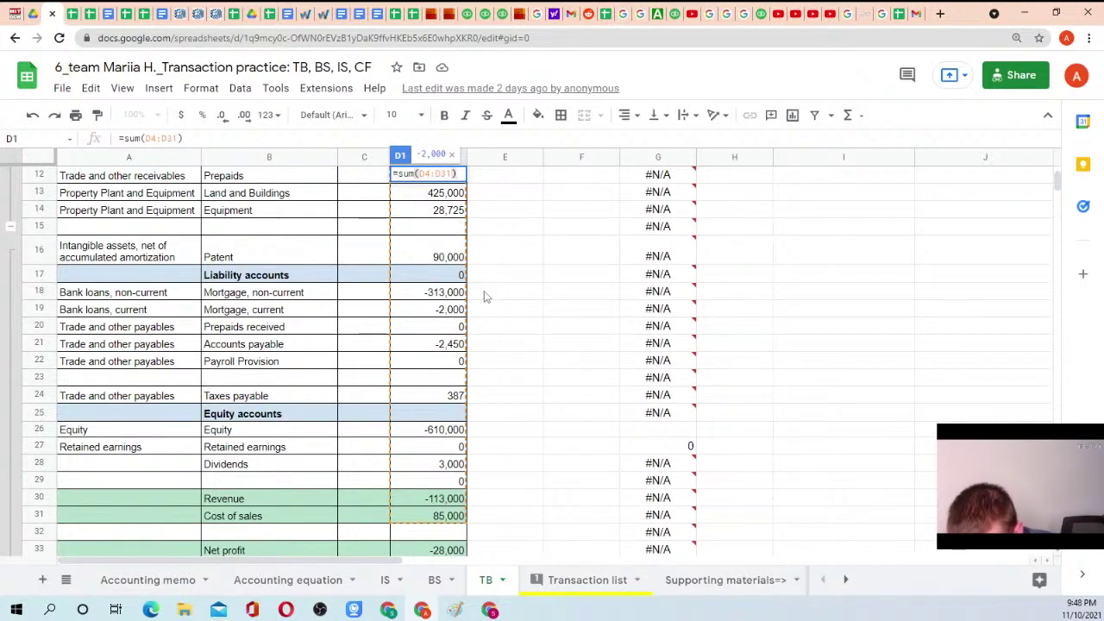
key(Escape)
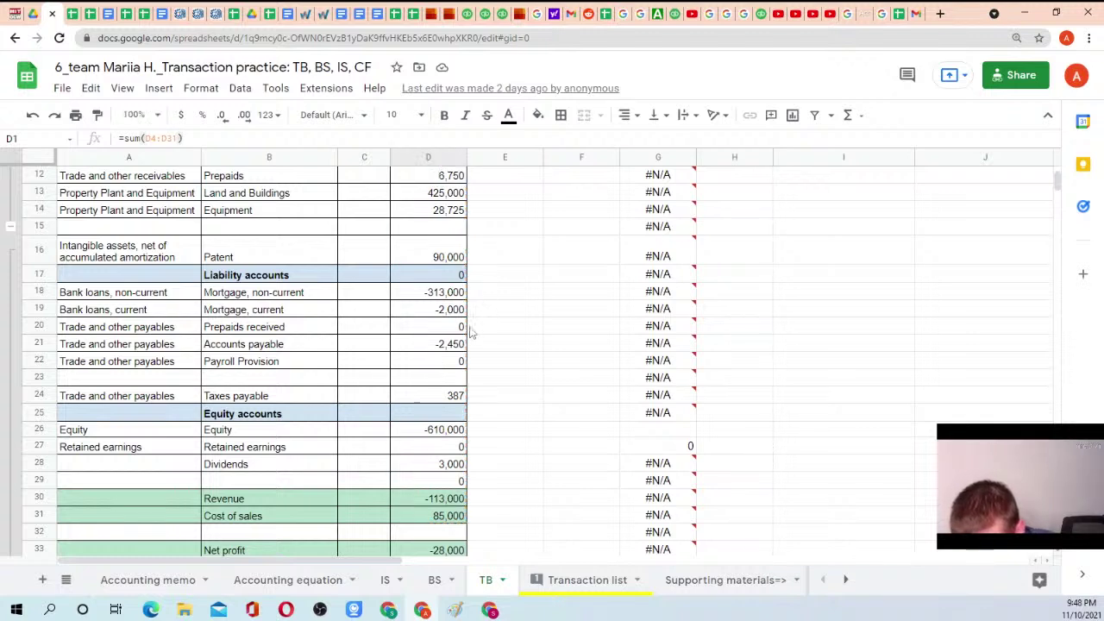
Highlight the Taxes payable row of the trial balance in yellow from column B through column E
click(453, 397)
drag(274, 397, 428, 397)
click(428, 397)
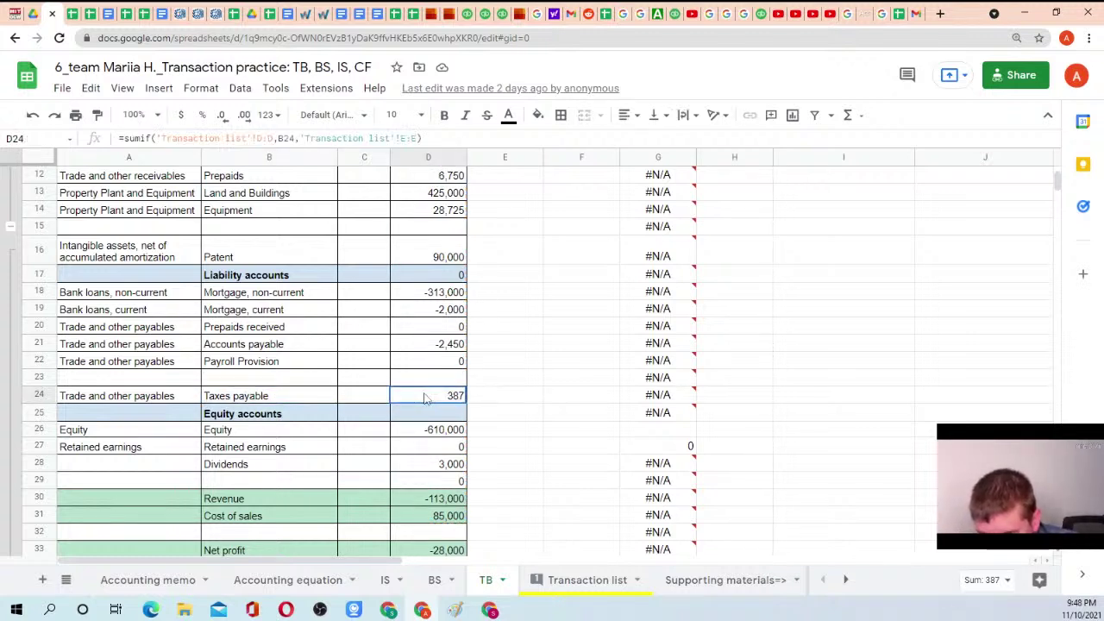
drag(294, 396, 428, 396)
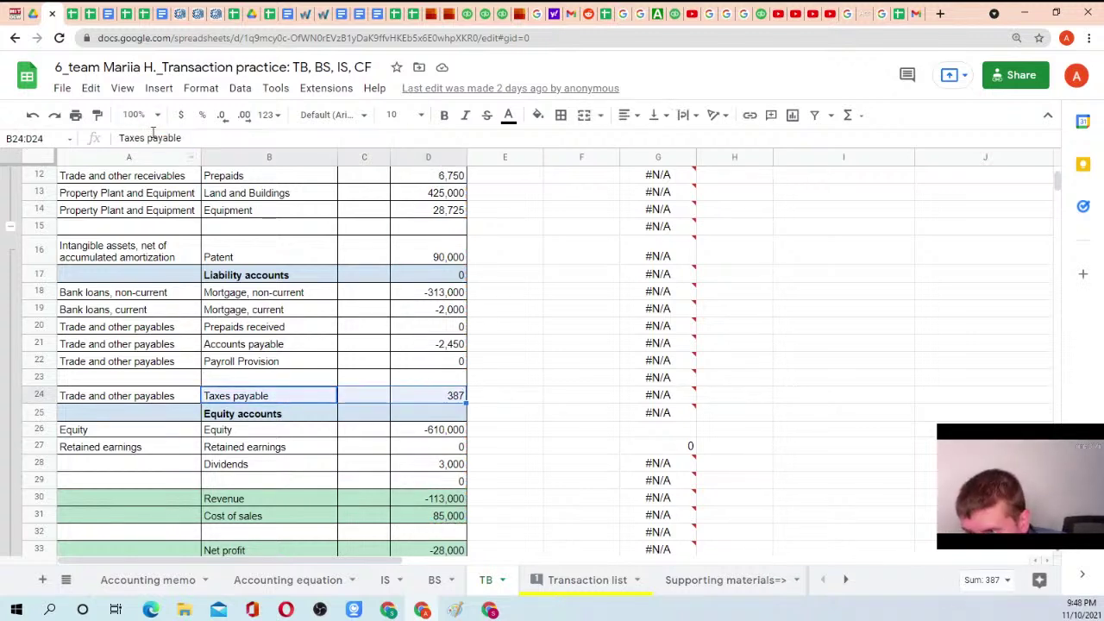
drag(263, 402, 500, 397)
click(538, 115)
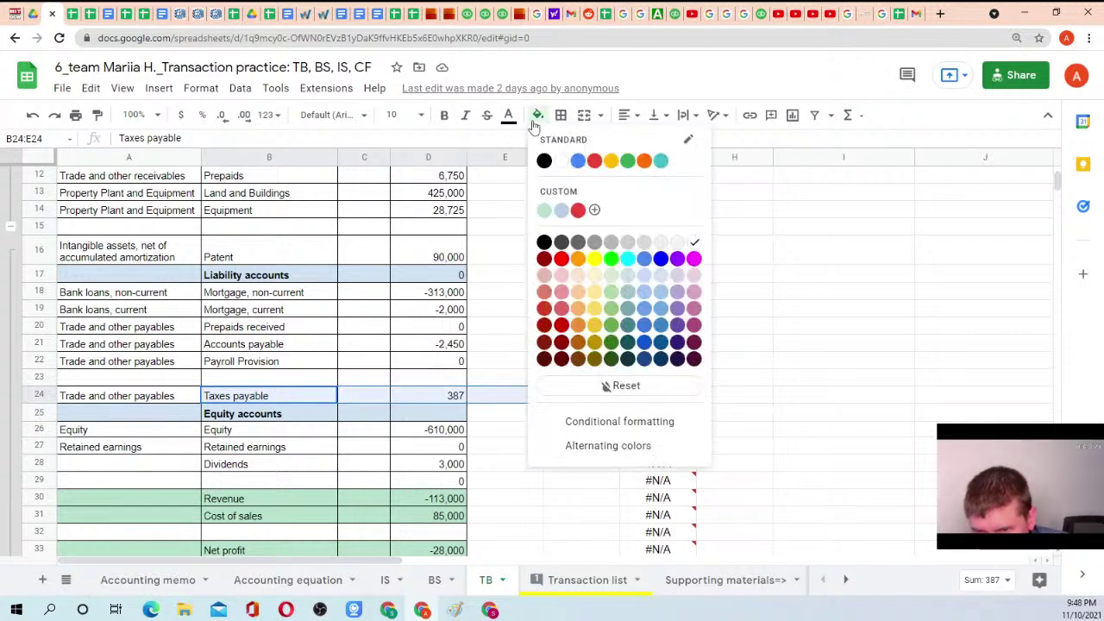
click(593, 256)
Add the note "Should not be debit" in E24 beside the Taxes payable balance
click(503, 395)
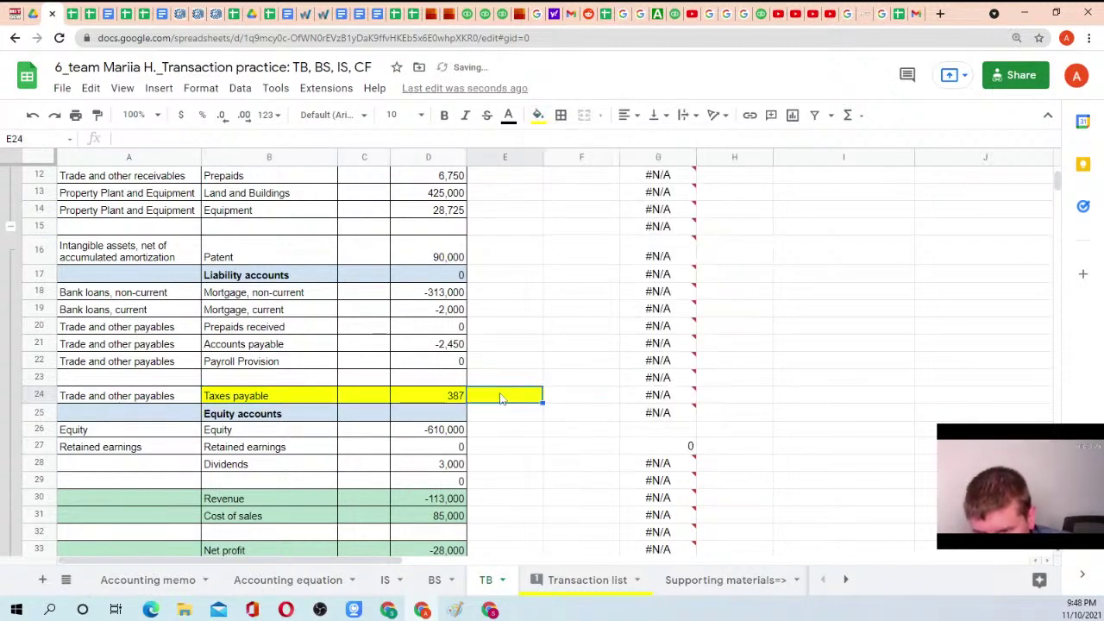
scroll(412, 280, up, 4)
scroll(392, 271, down, 5)
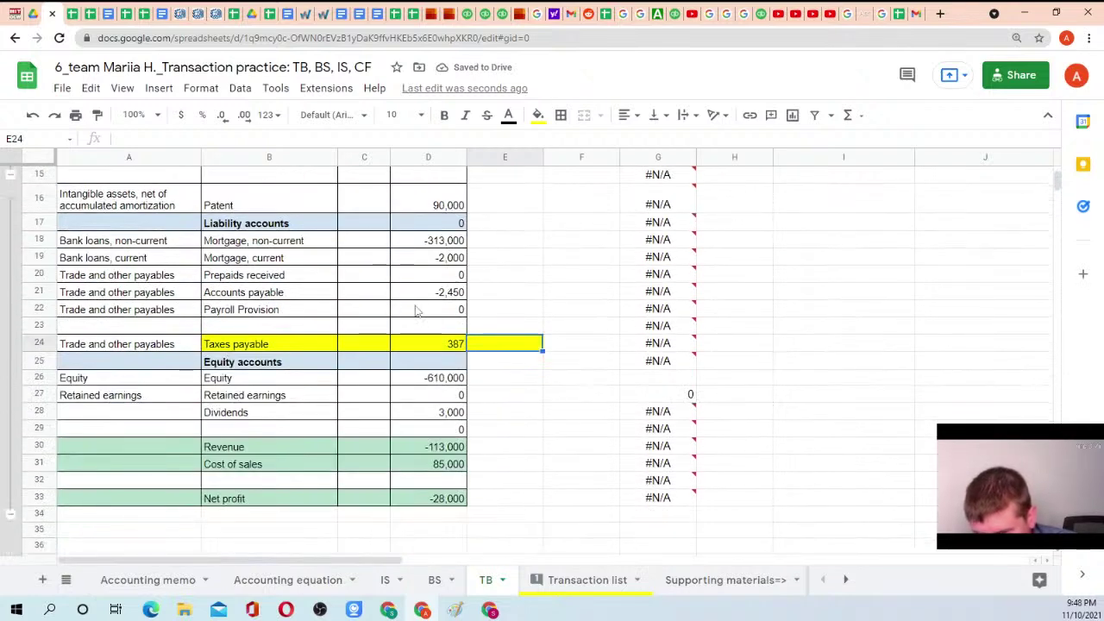
text(Should not be deb)
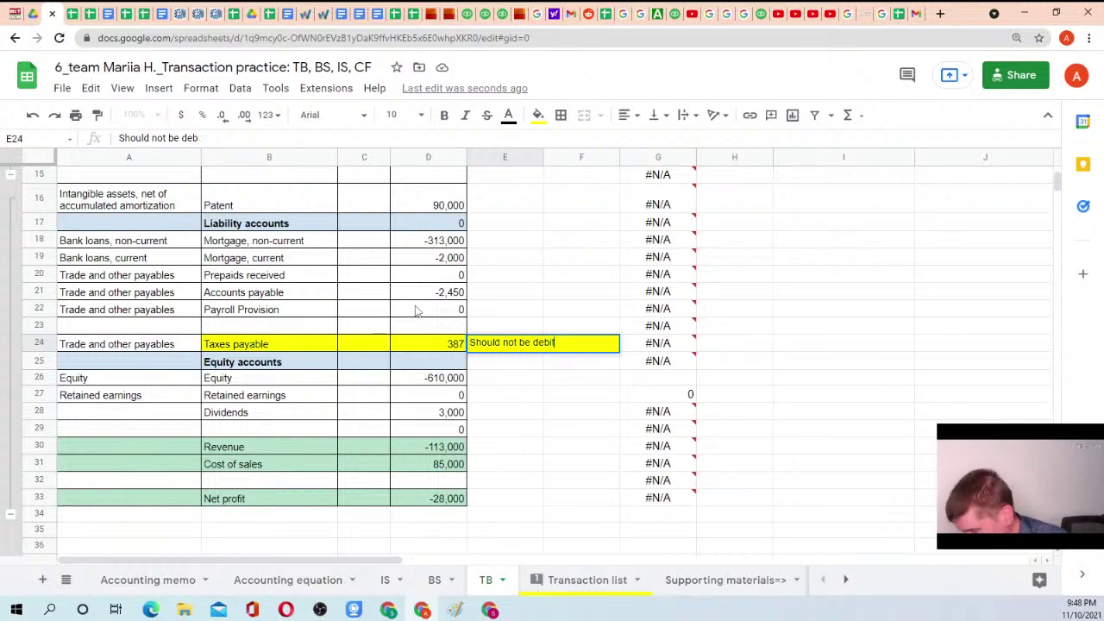
text(it)
key(Return)
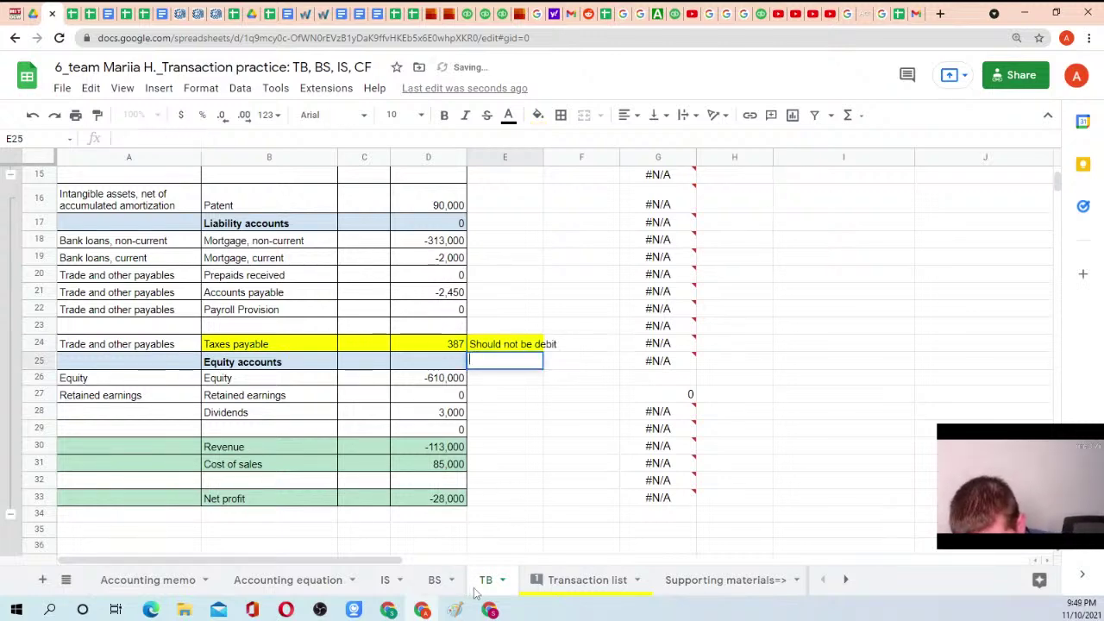
On the Transaction list sheet, comment "Where is accrual for tax expense?" on the Taxes payable amount in E109
click(574, 581)
right_click(499, 409)
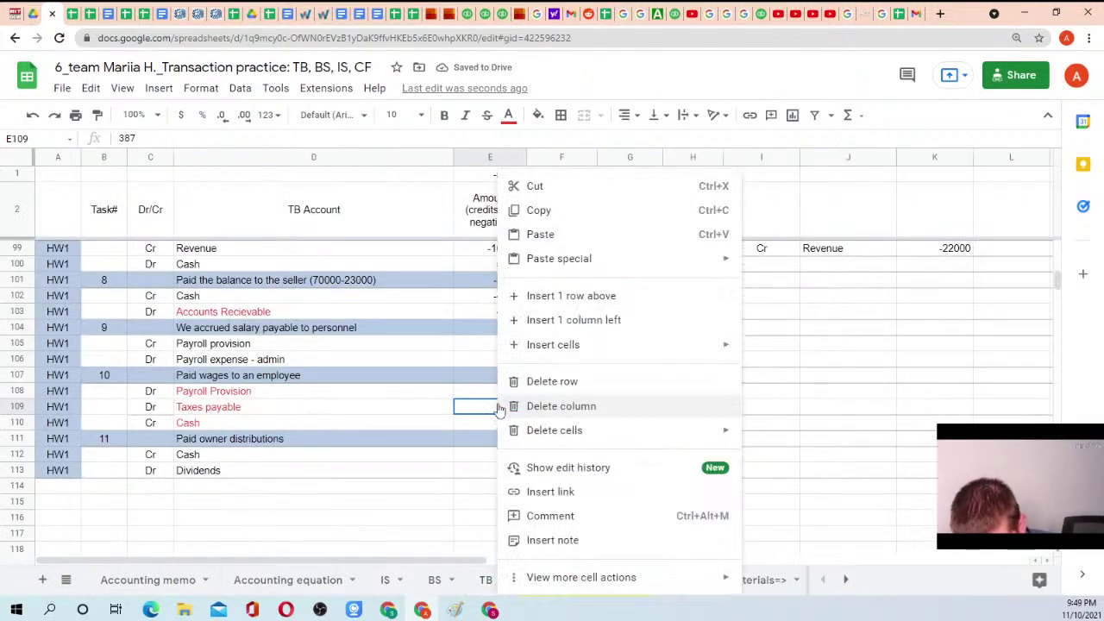
click(573, 516)
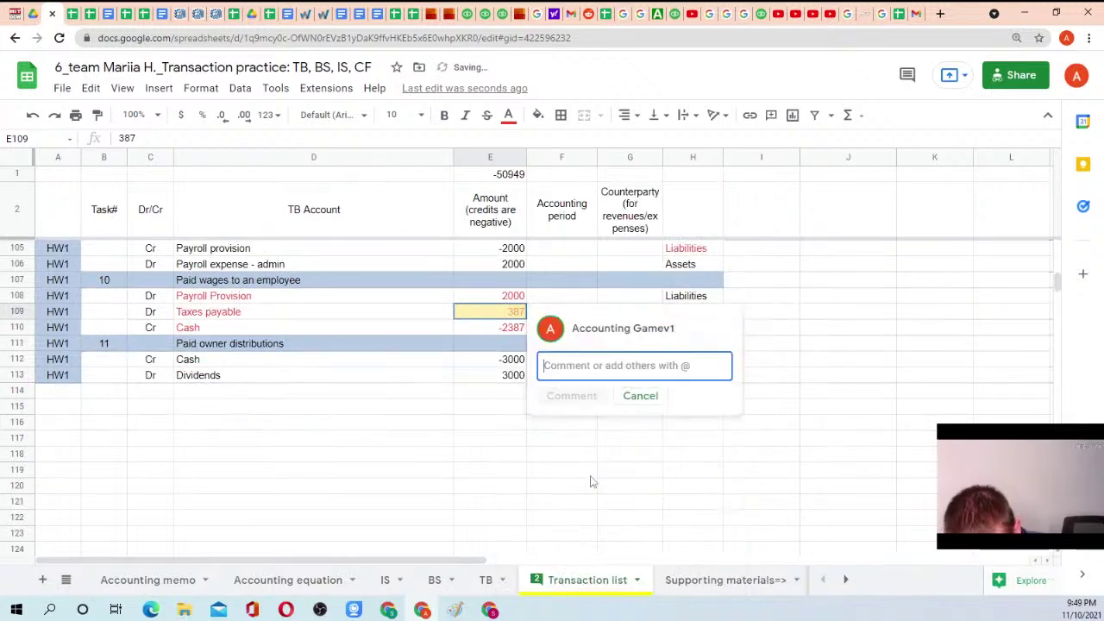
text(Where is acc)
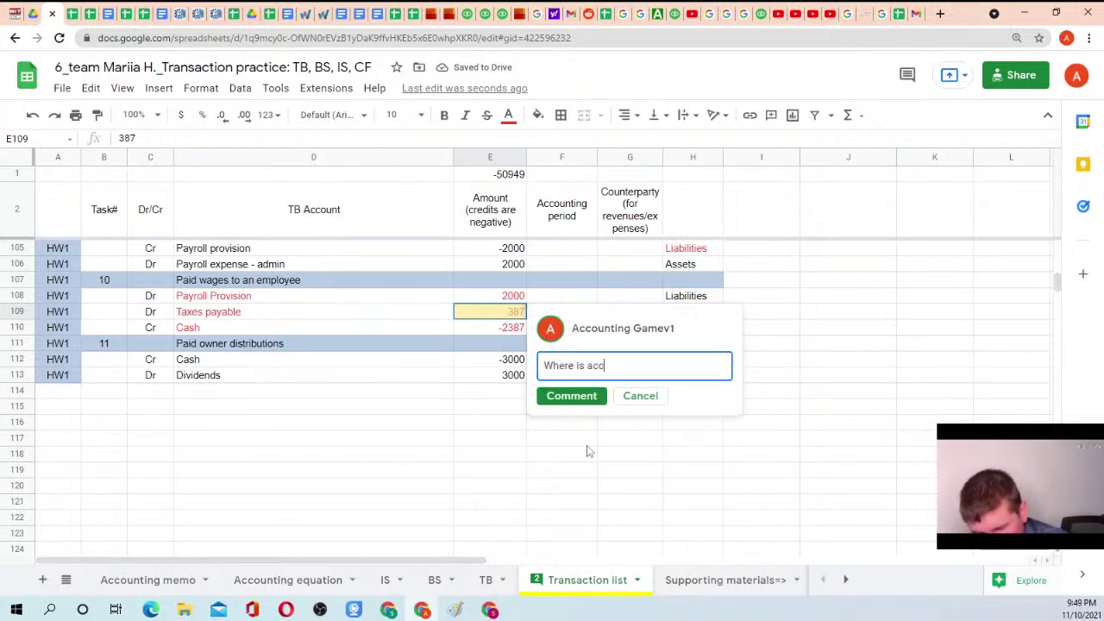
text(rual for tax expense?)
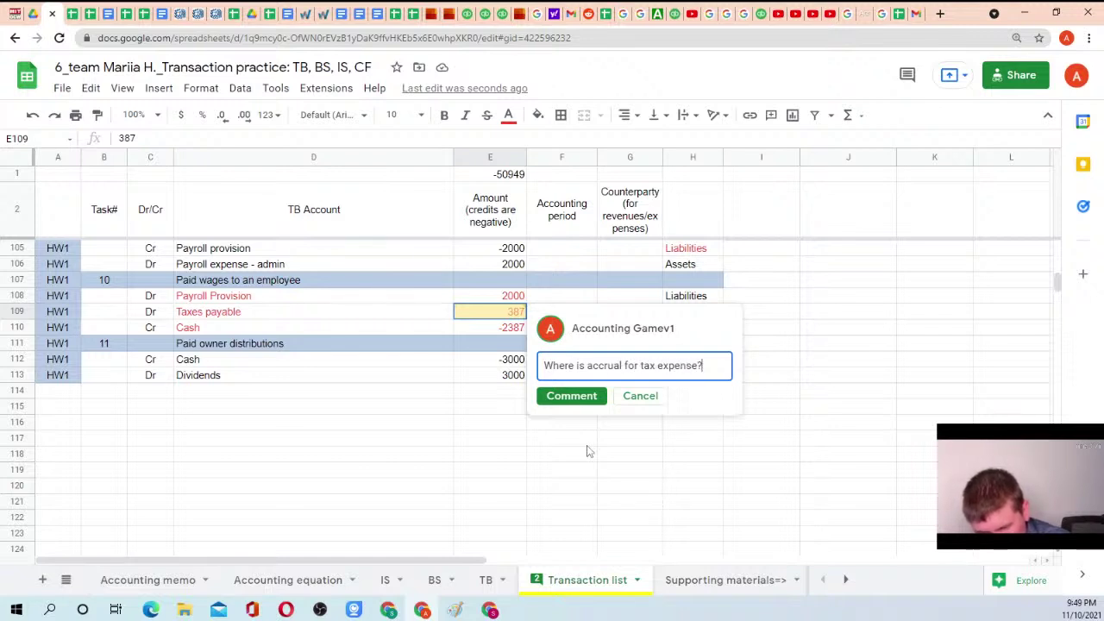
click(571, 395)
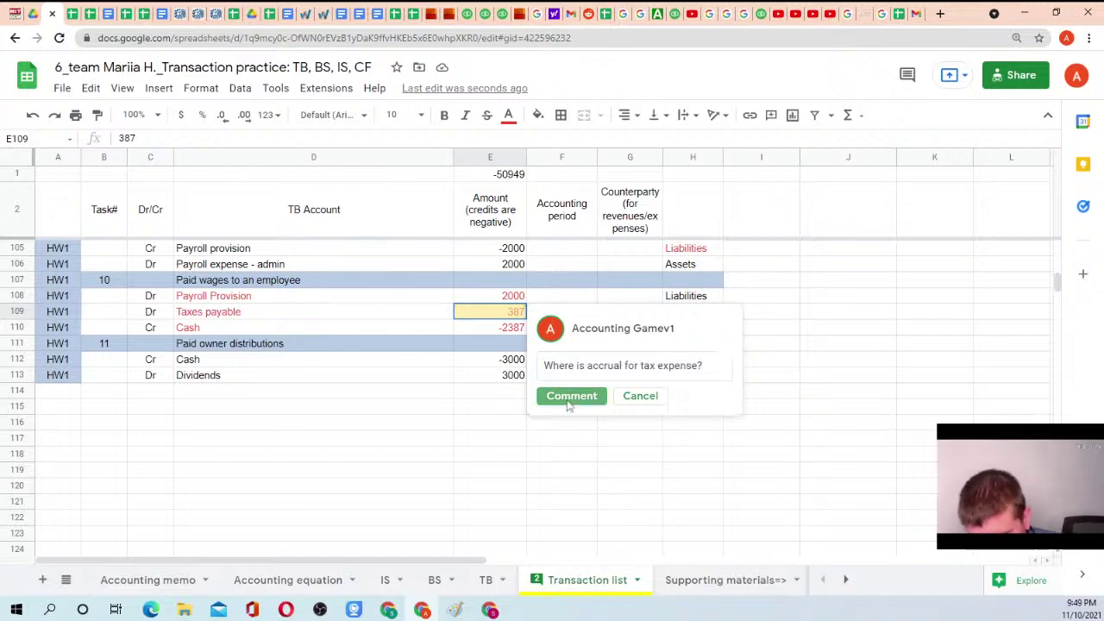
click(462, 412)
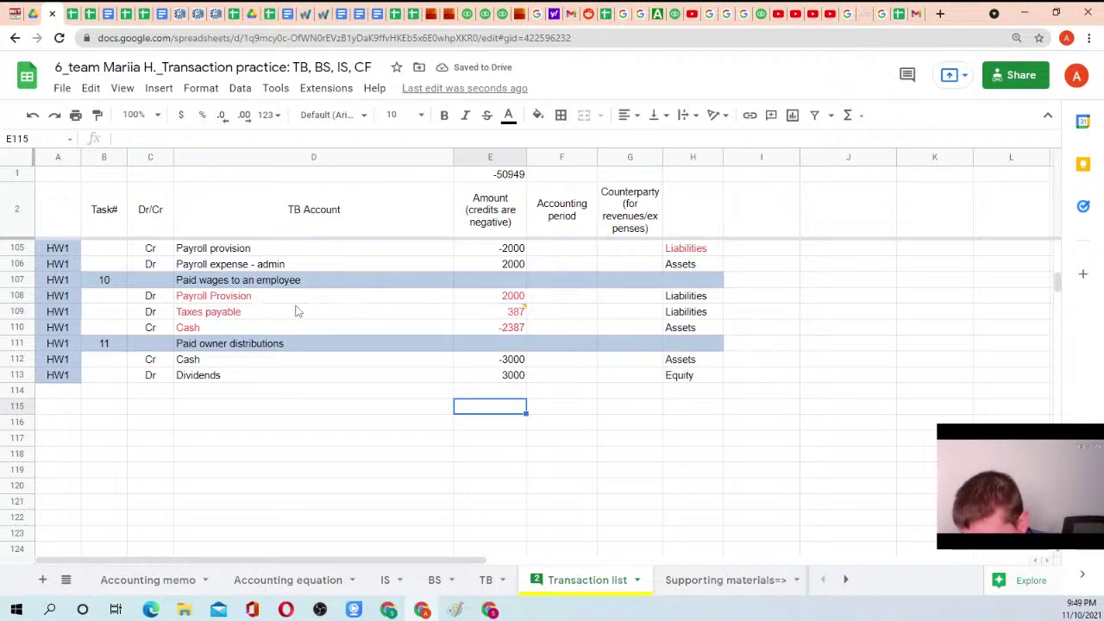
Examine the salary accrual entries of task 9 against the wage payment entries of task 10
scroll(321, 309, up, 1)
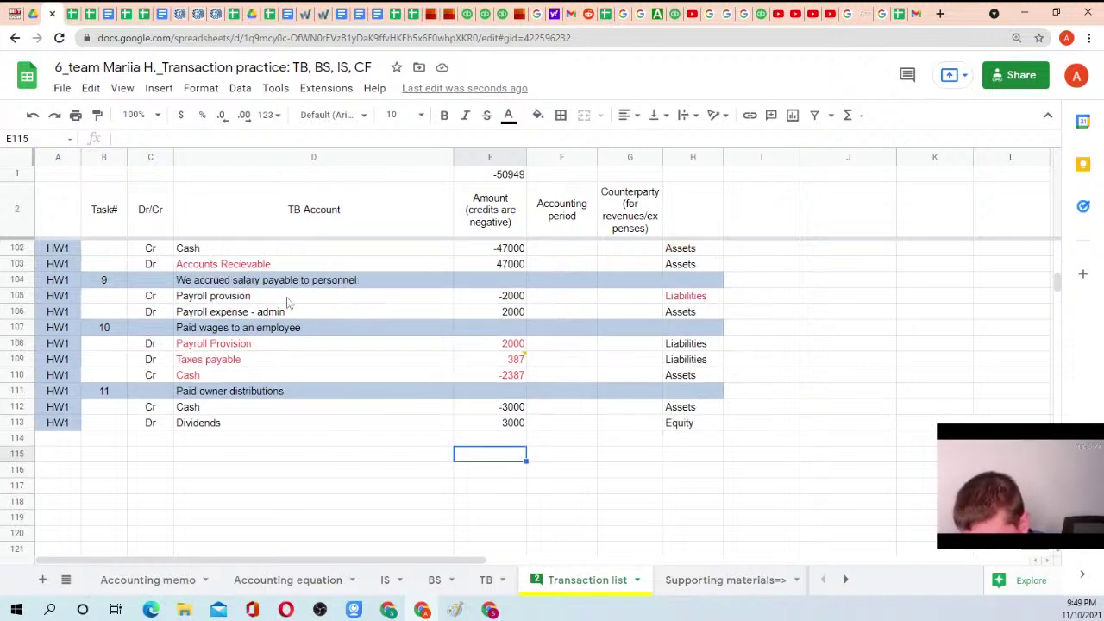
click(290, 298)
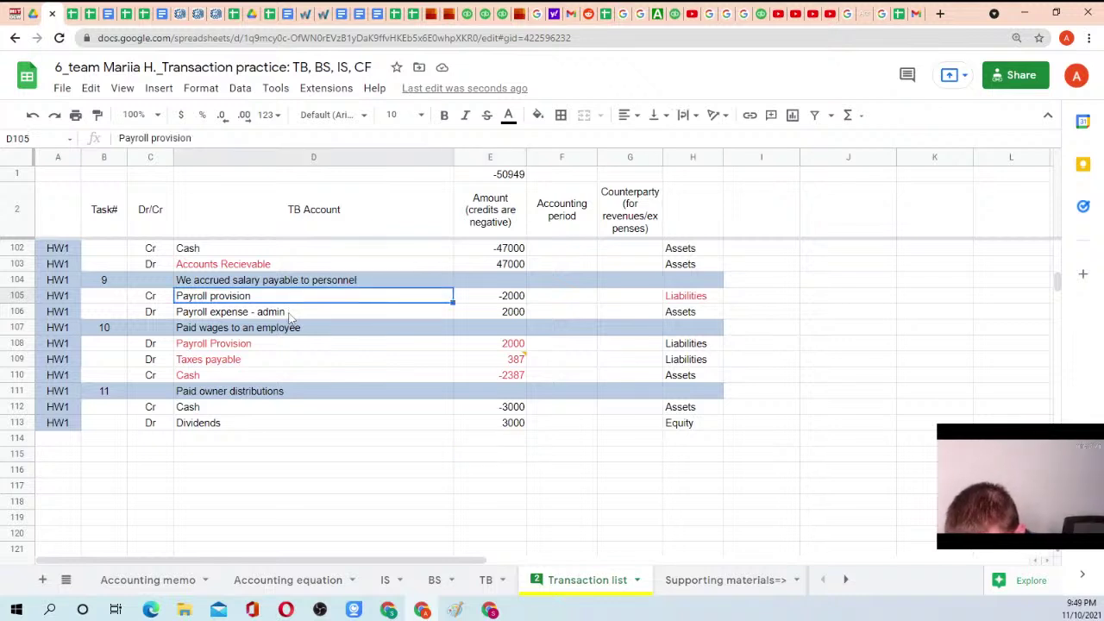
click(289, 314)
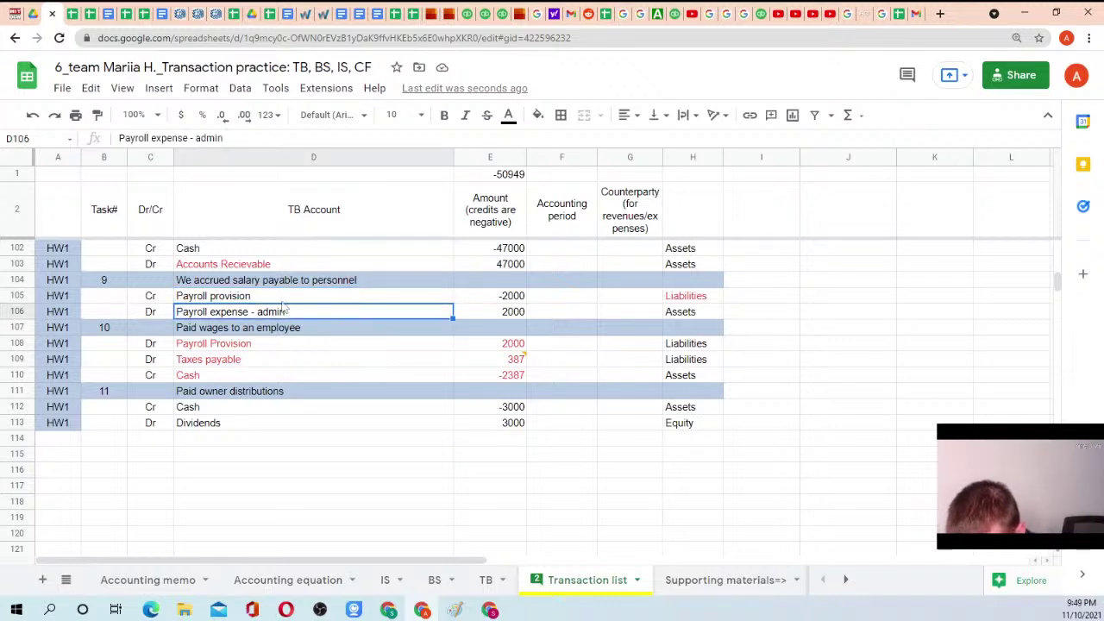
click(286, 301)
click(289, 313)
click(269, 345)
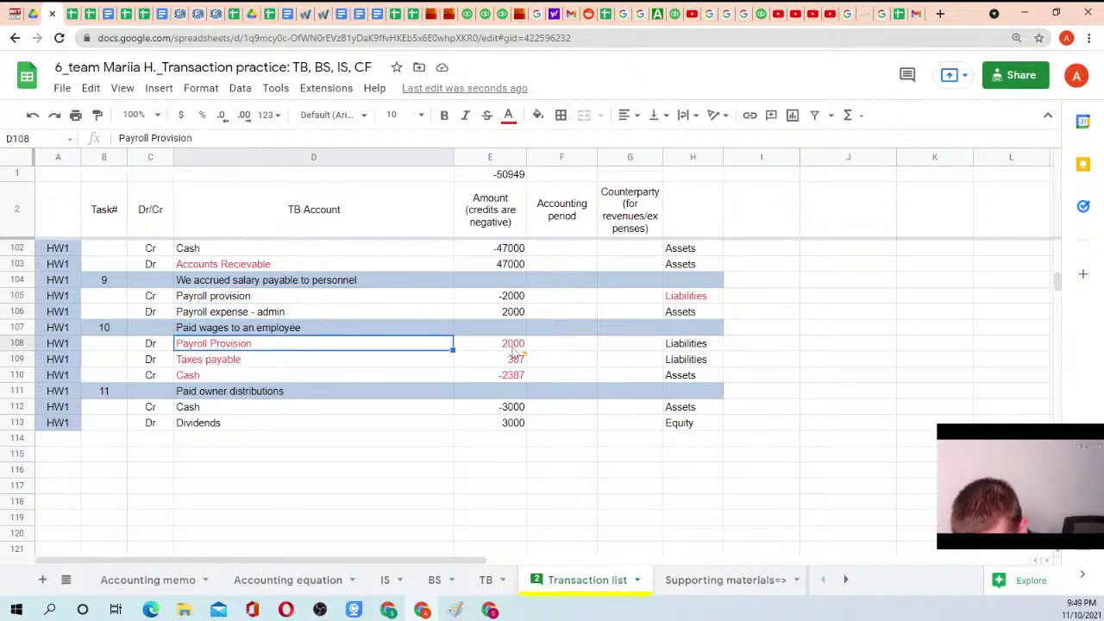
scroll(444, 349, up, 1)
click(509, 406)
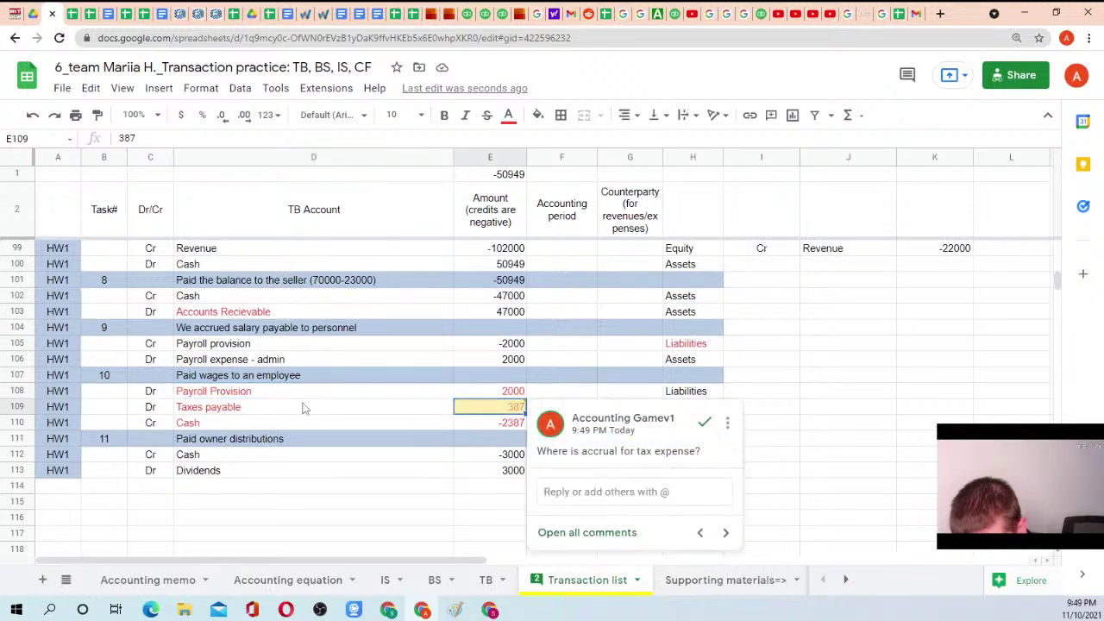
click(291, 416)
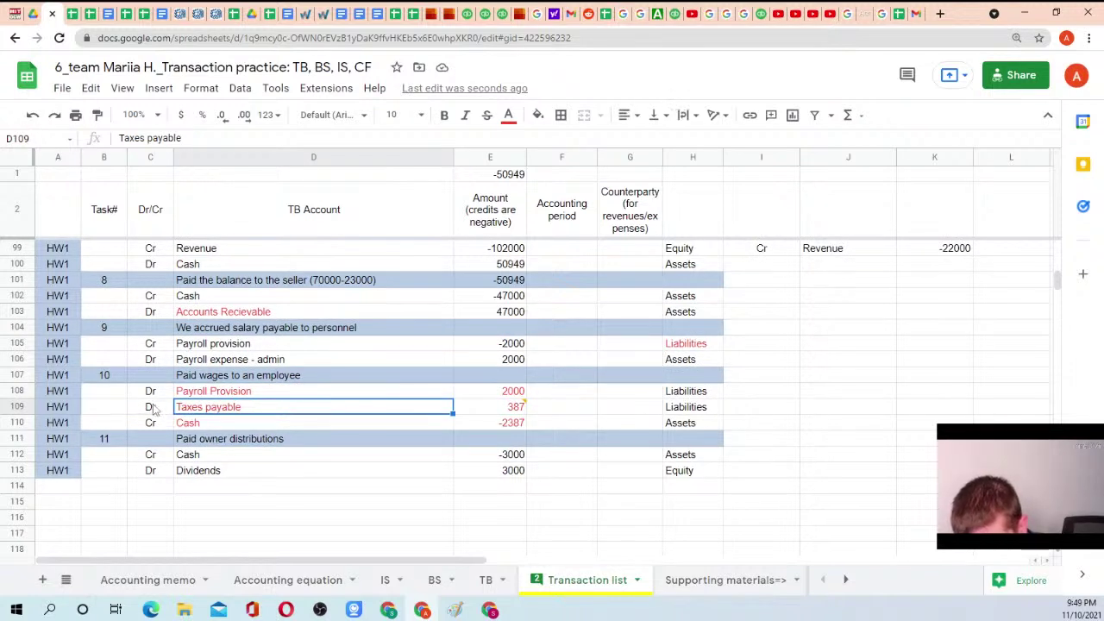
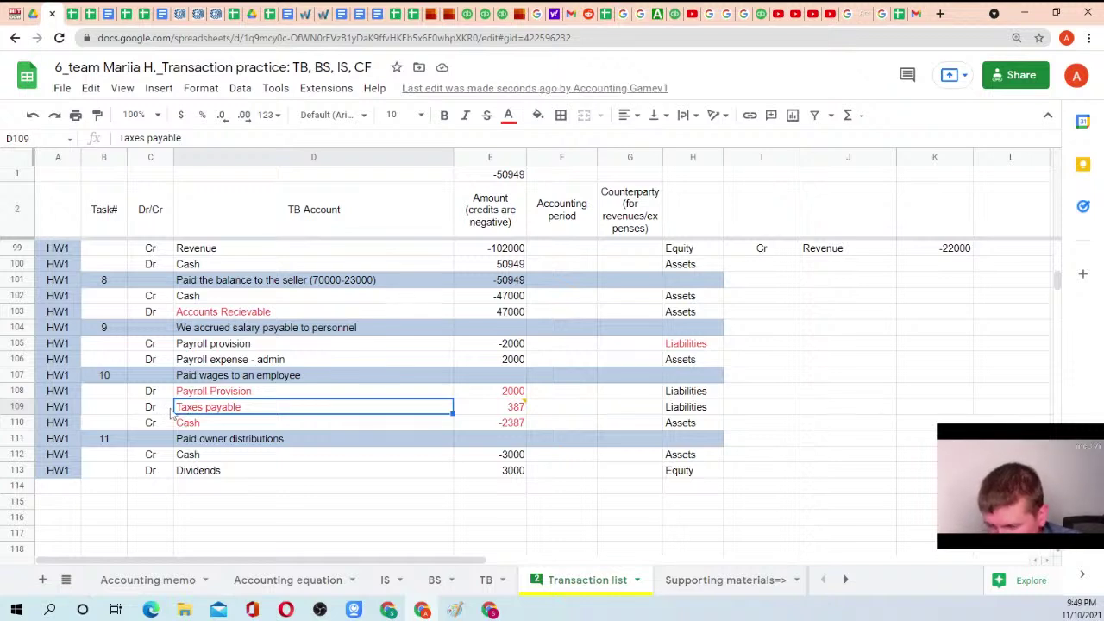
Insert a row above Payroll expense - admin in task 9 and mark it as Dr
click(17, 360)
right_click(18, 362)
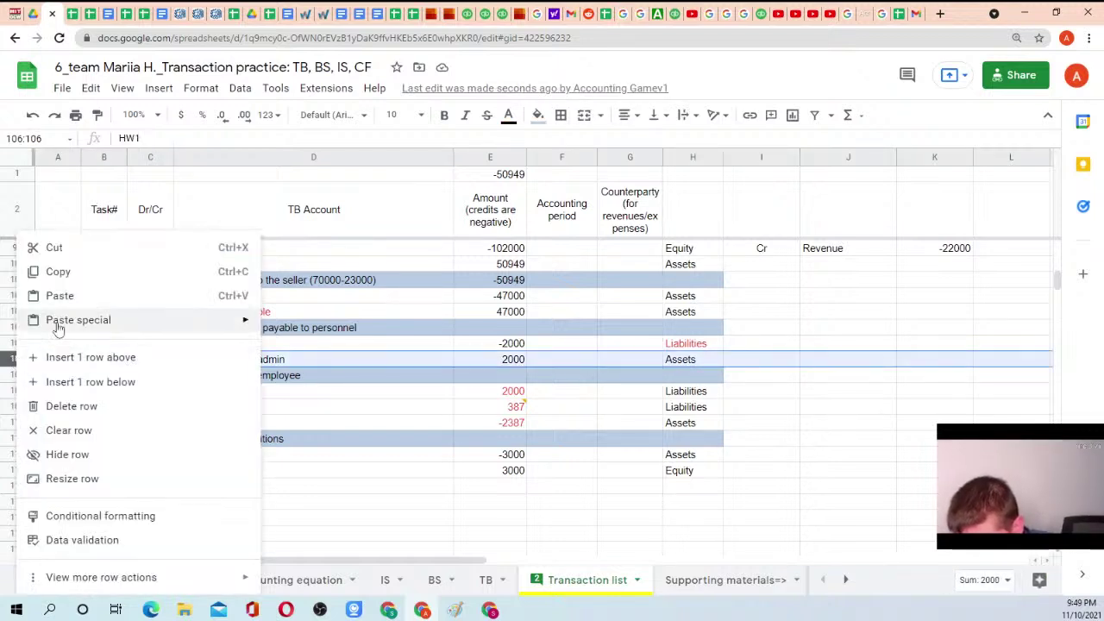
click(83, 360)
click(205, 364)
click(155, 364)
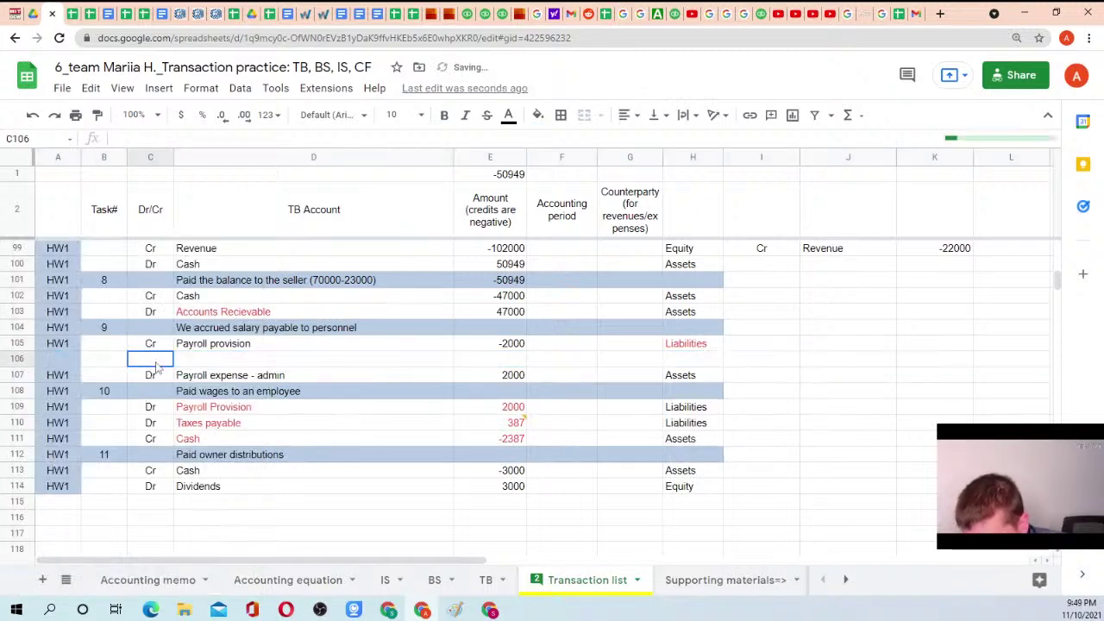
text(Dr)
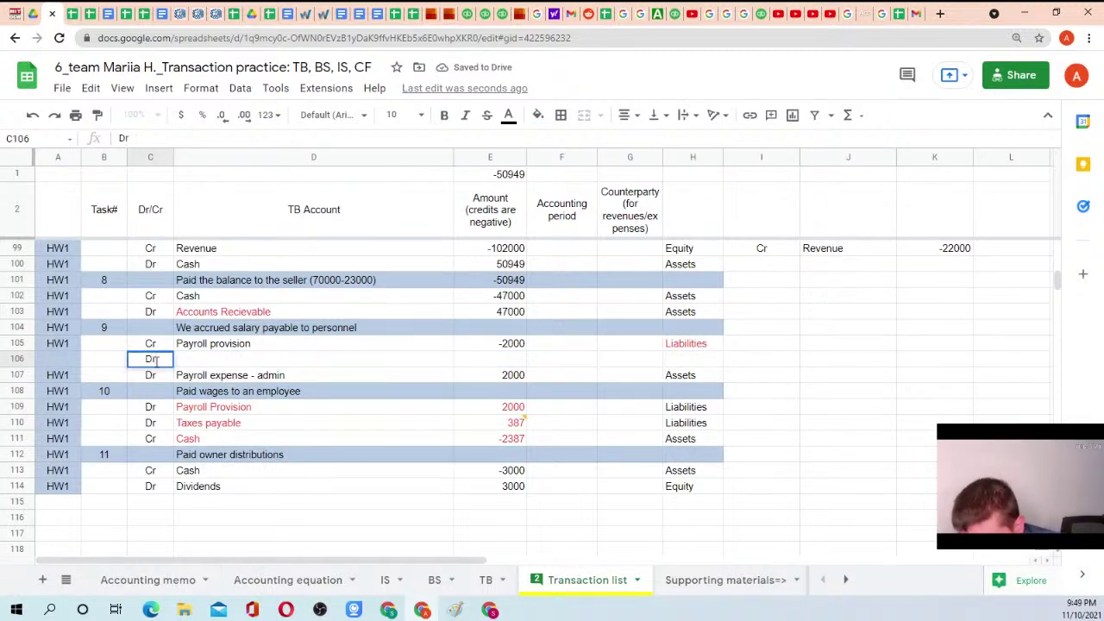
key(Return)
Set the Payroll provision credit amount in task 9 to -2387
key(Up)
key(Up)
key(Right)
key(Right)
key(Left)
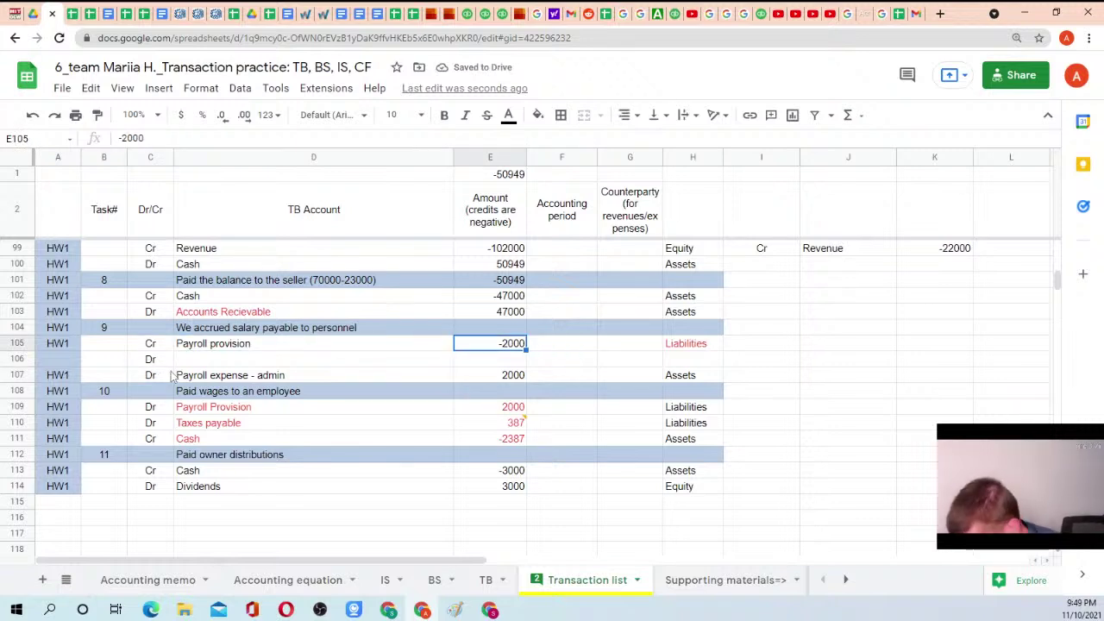
text(-238)
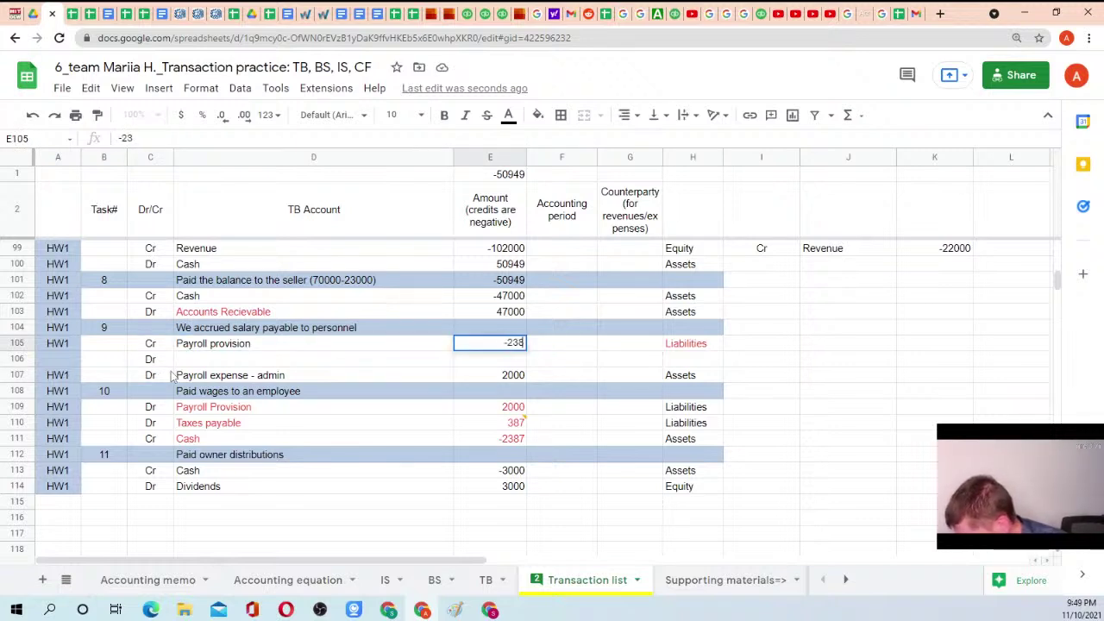
text(7)
key(Return)
Enter Payroll tax expense - admin as the account of the new Dr row in task 9, with an amount of 387
key(Left)
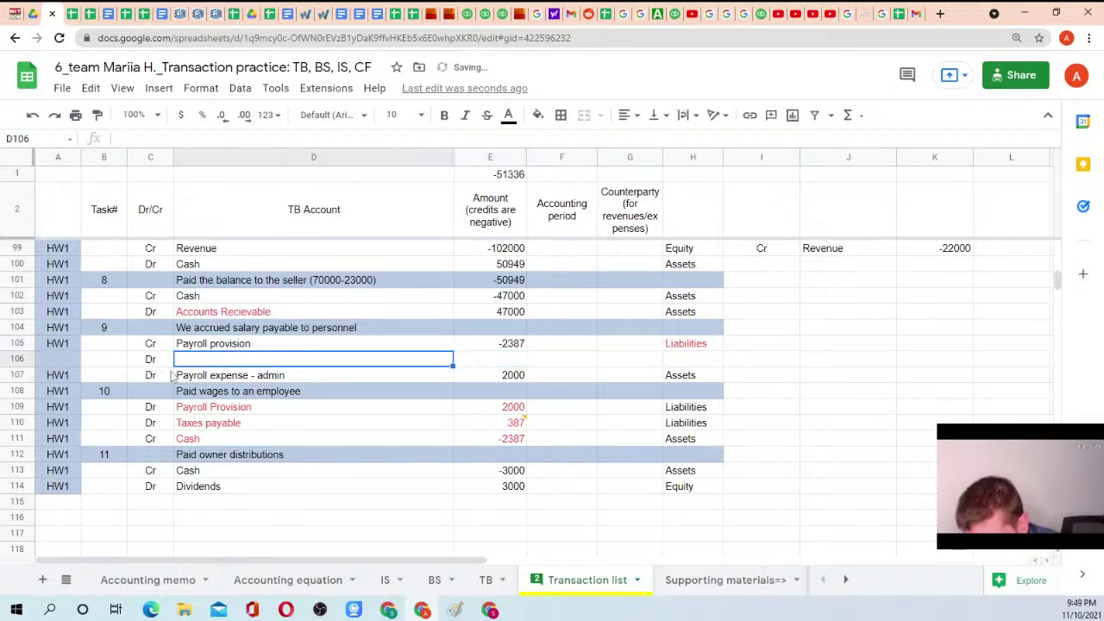
text(Payro)
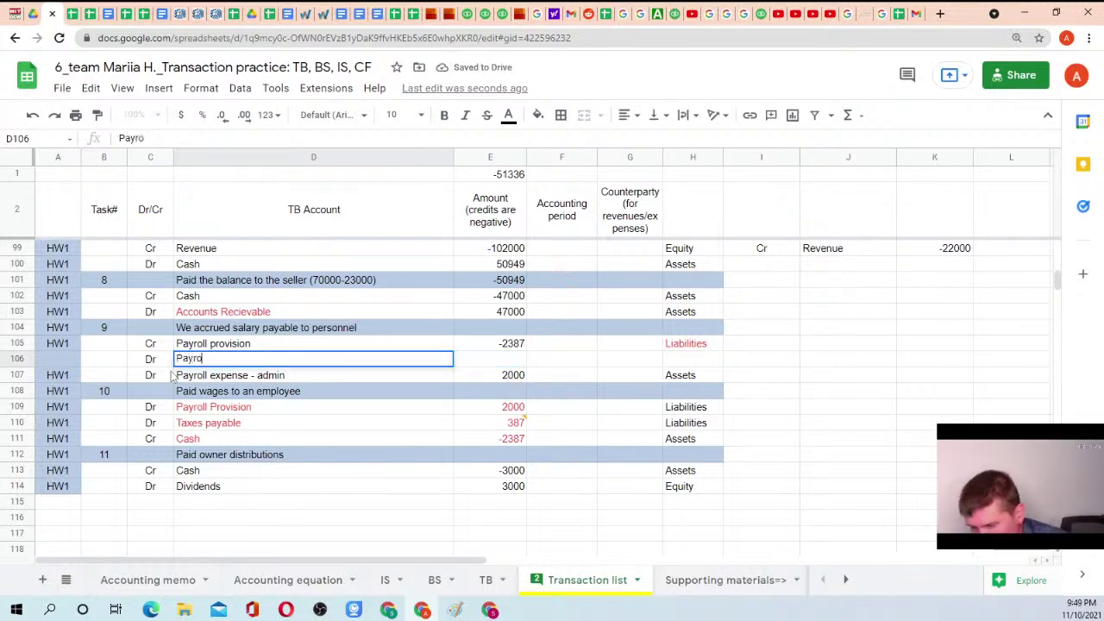
text(ll tax )
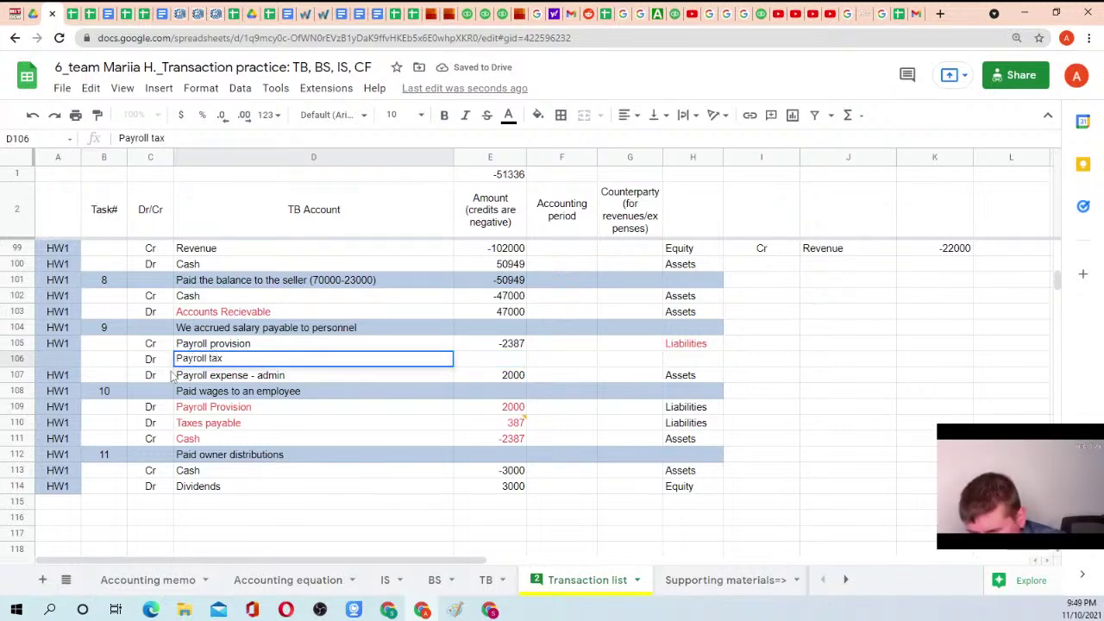
text(expense -)
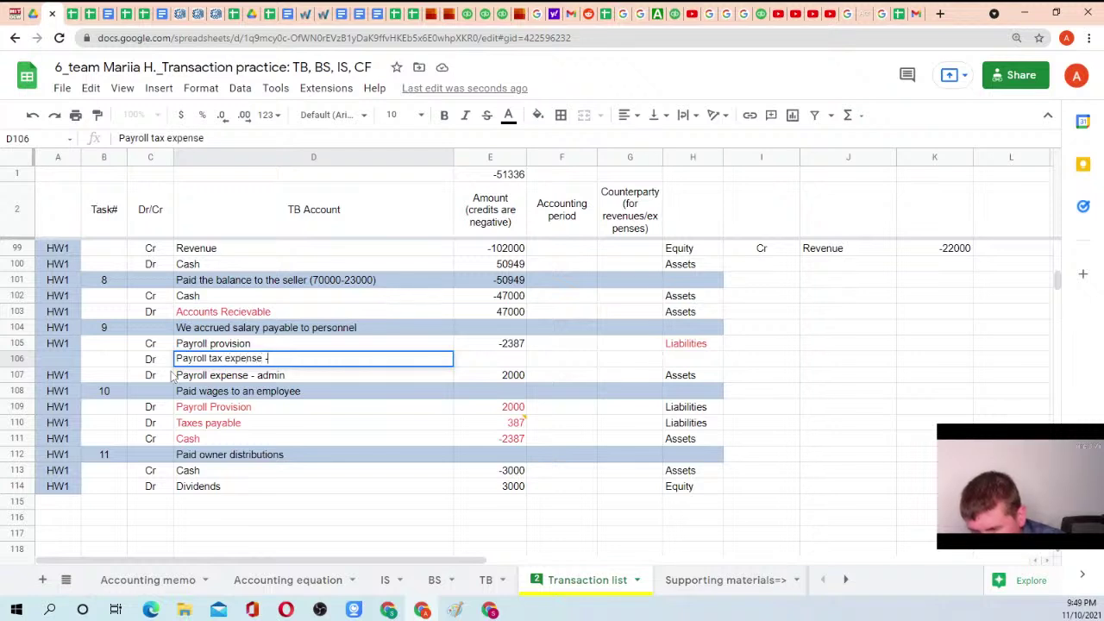
text( adming)
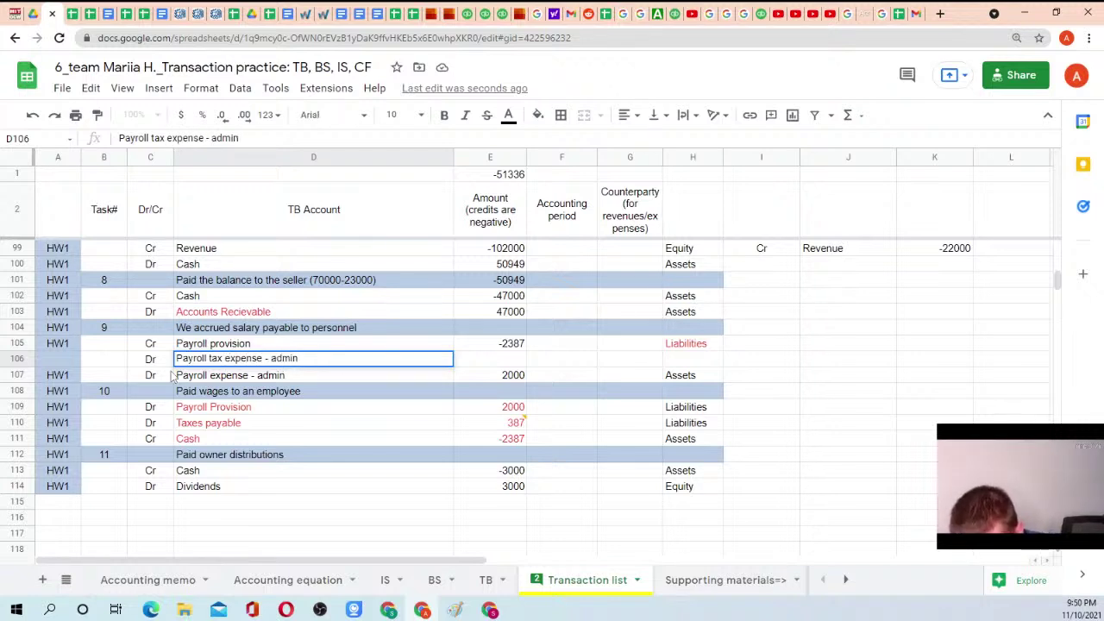
key(Tab)
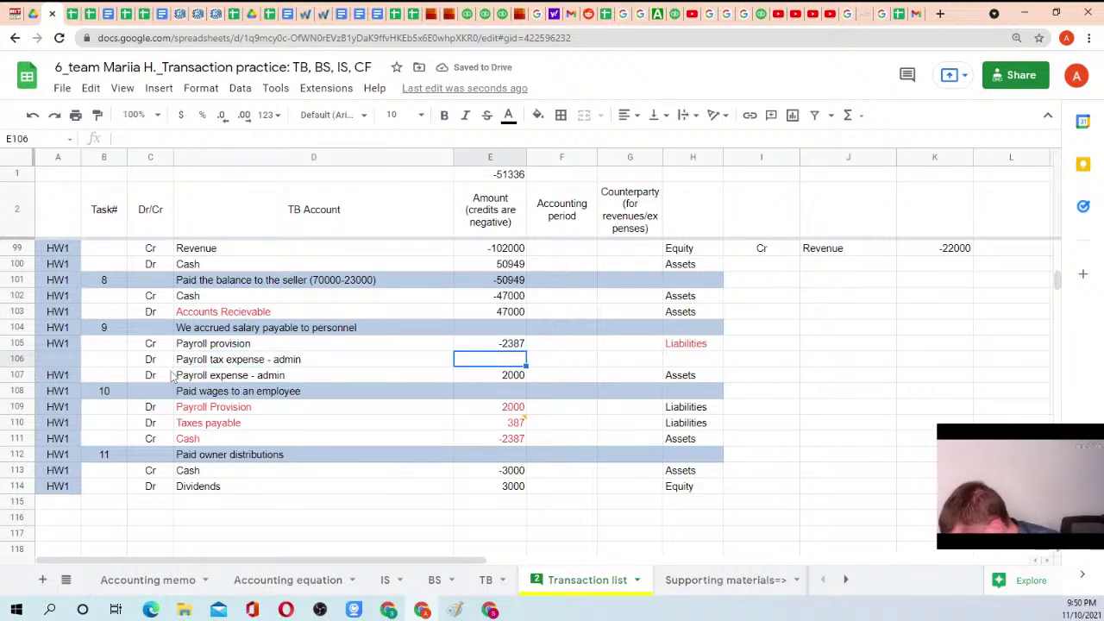
text(-387)
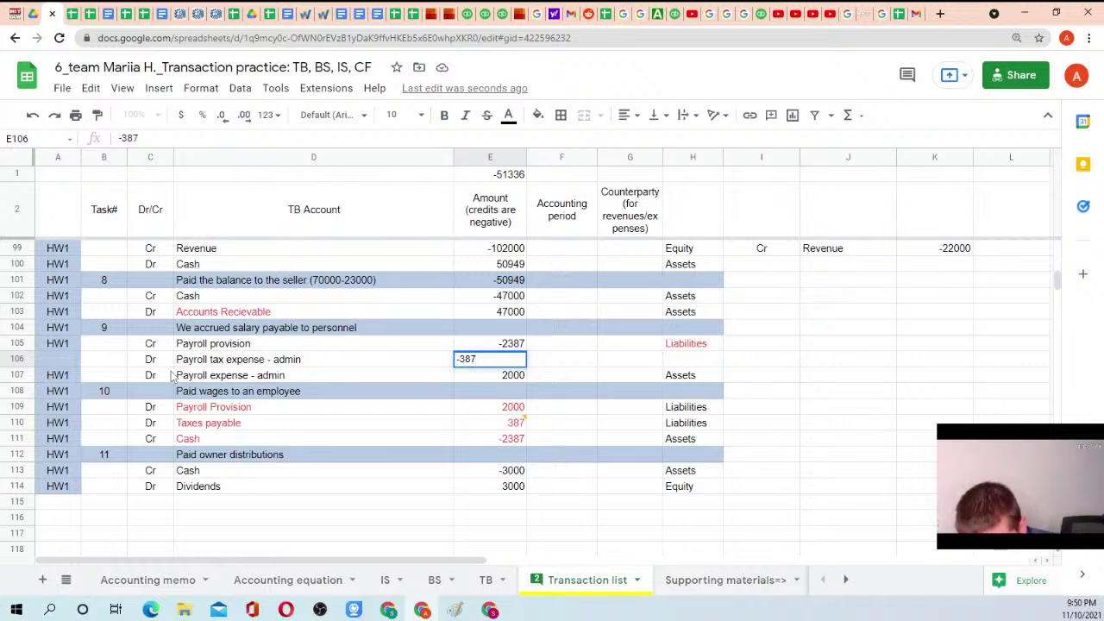
key(Escape)
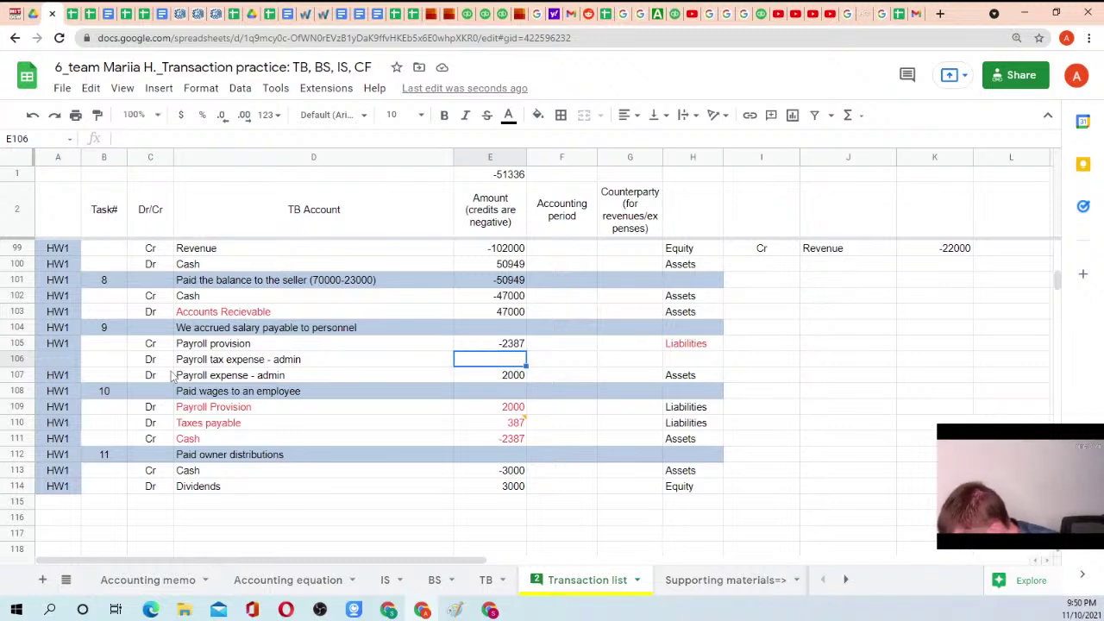
text(387)
key(Return)
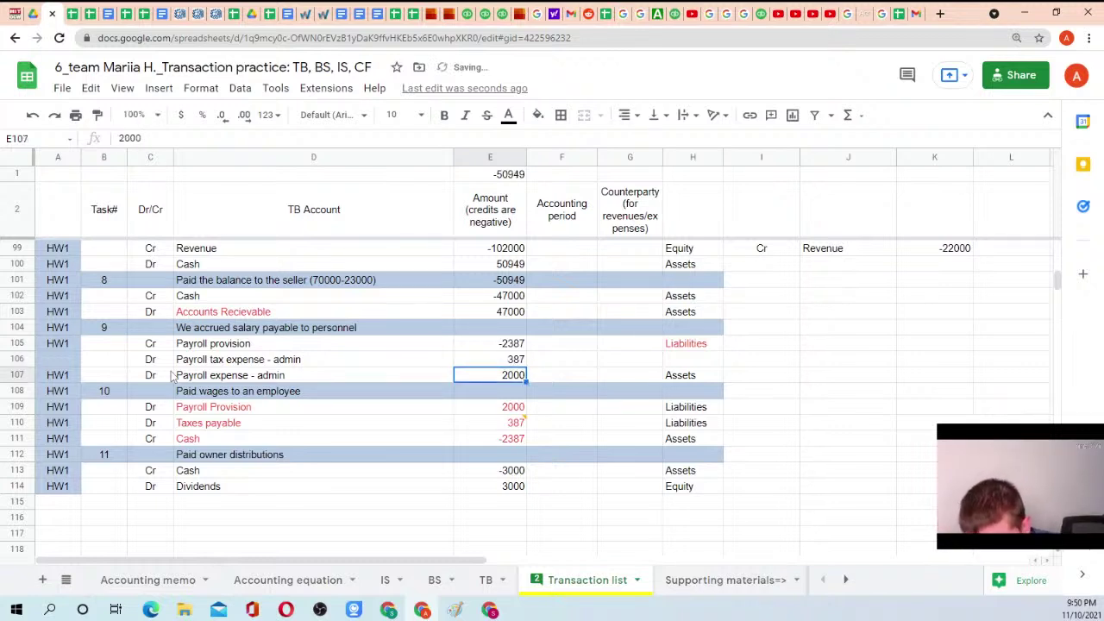
Replace the Payroll Provision debit amount in task 10 with a formula returning the negative of that task's Cash amount
key(Down)
key(Down)
key(Left)
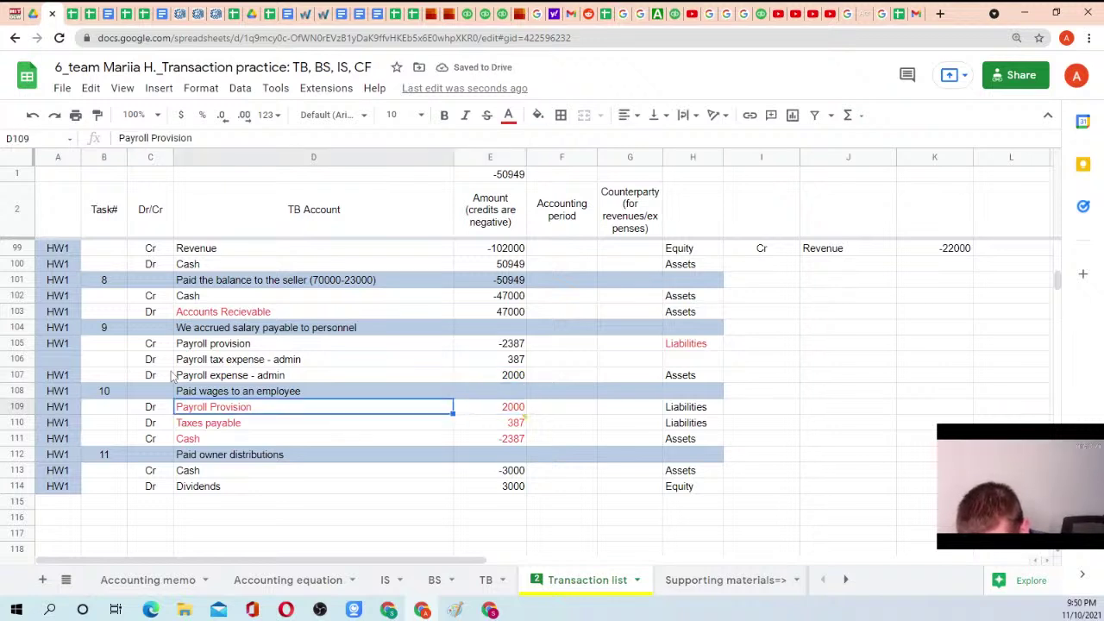
key(Right)
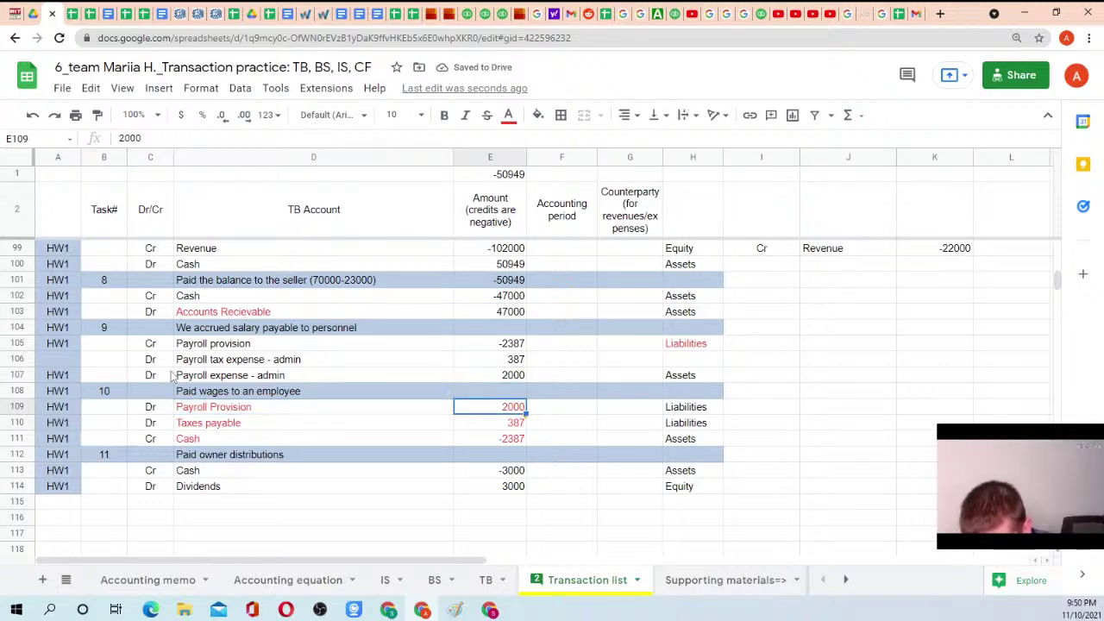
text(=-)
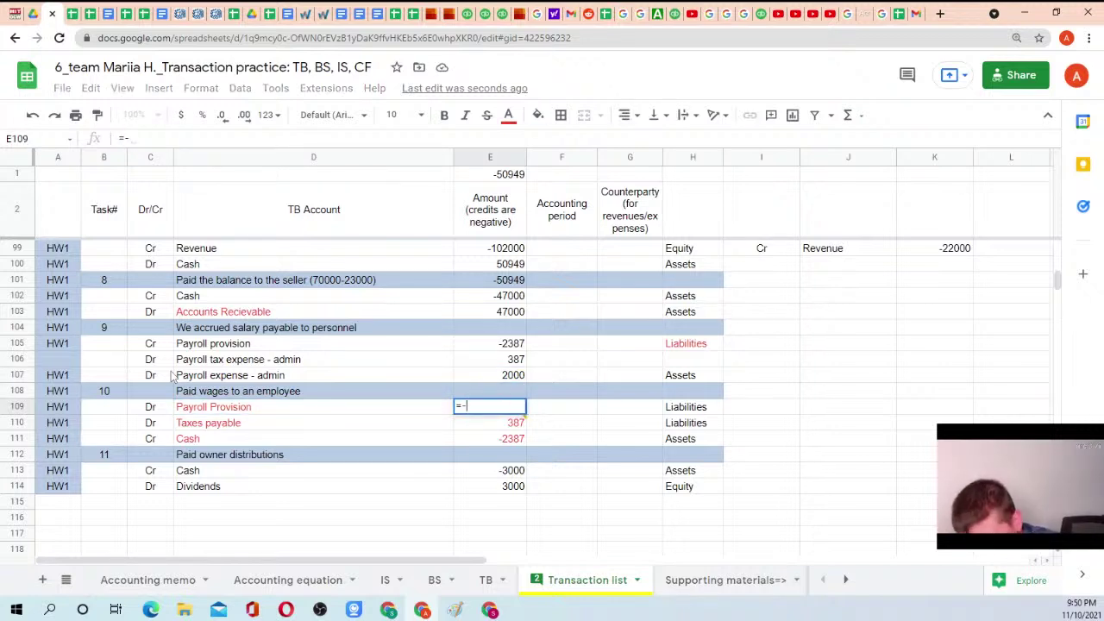
key(Down)
key(Down)
key(Down)
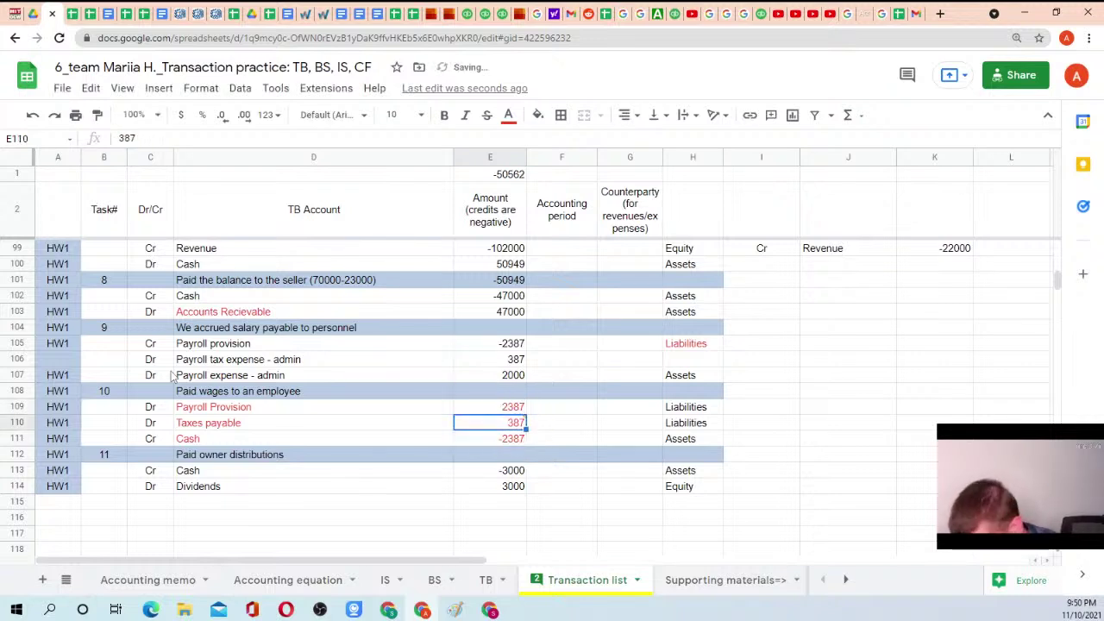
text(0)
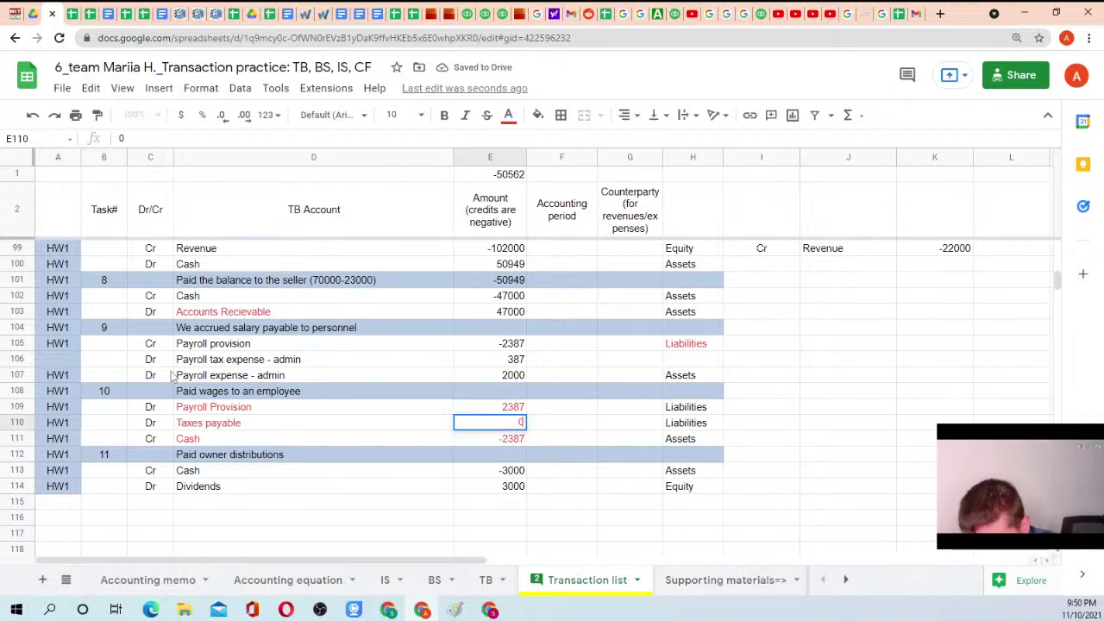
key(Escape)
key(Up)
key(Up)
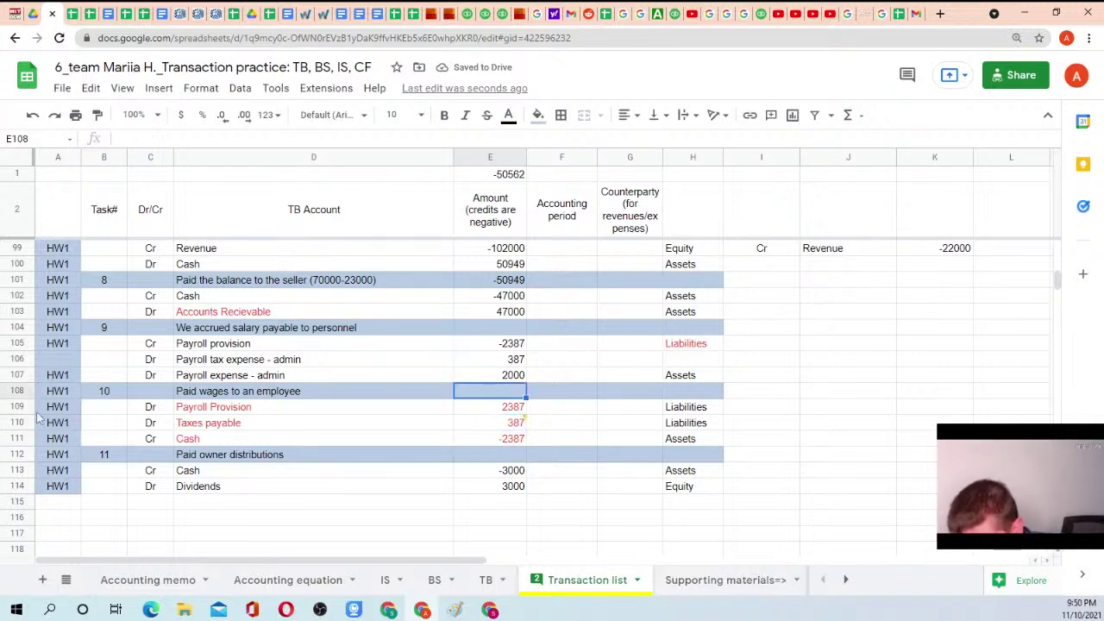
Insert a row below Payroll provision in task 9 and copy the Dr Taxes payable entry from task 10 into it
click(19, 359)
right_click(19, 359)
click(86, 354)
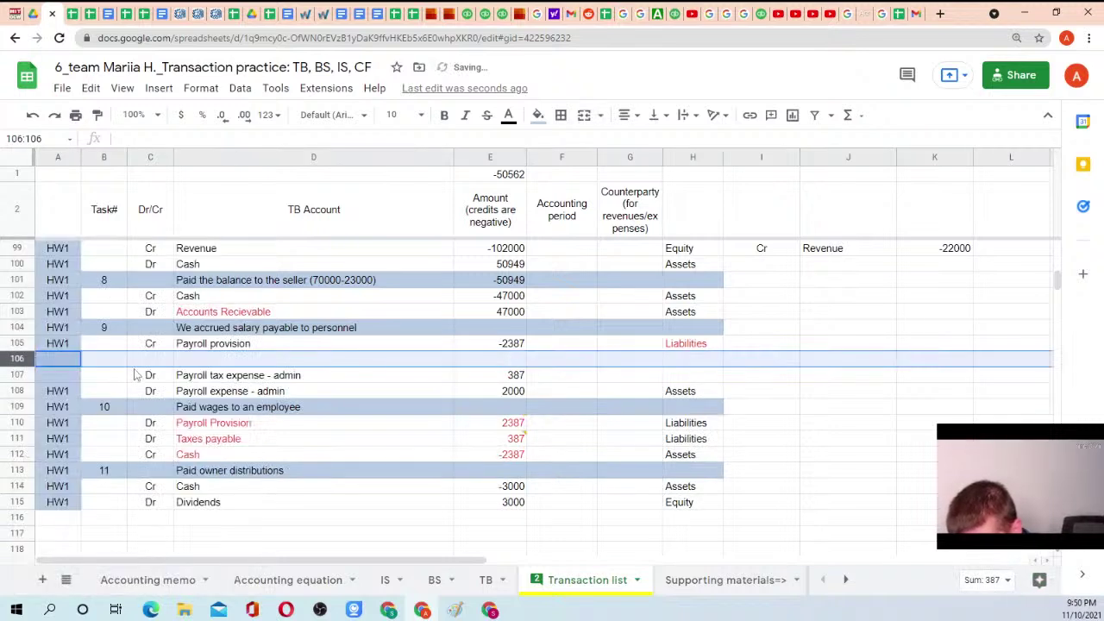
click(216, 362)
drag(156, 443, 211, 446)
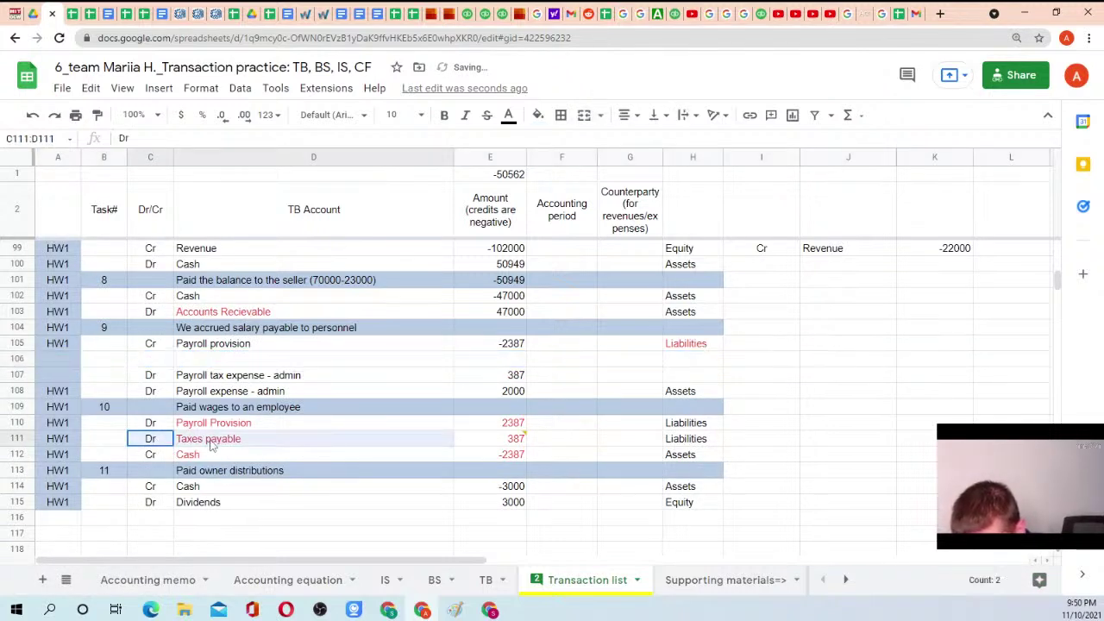
key(ctrl+x)
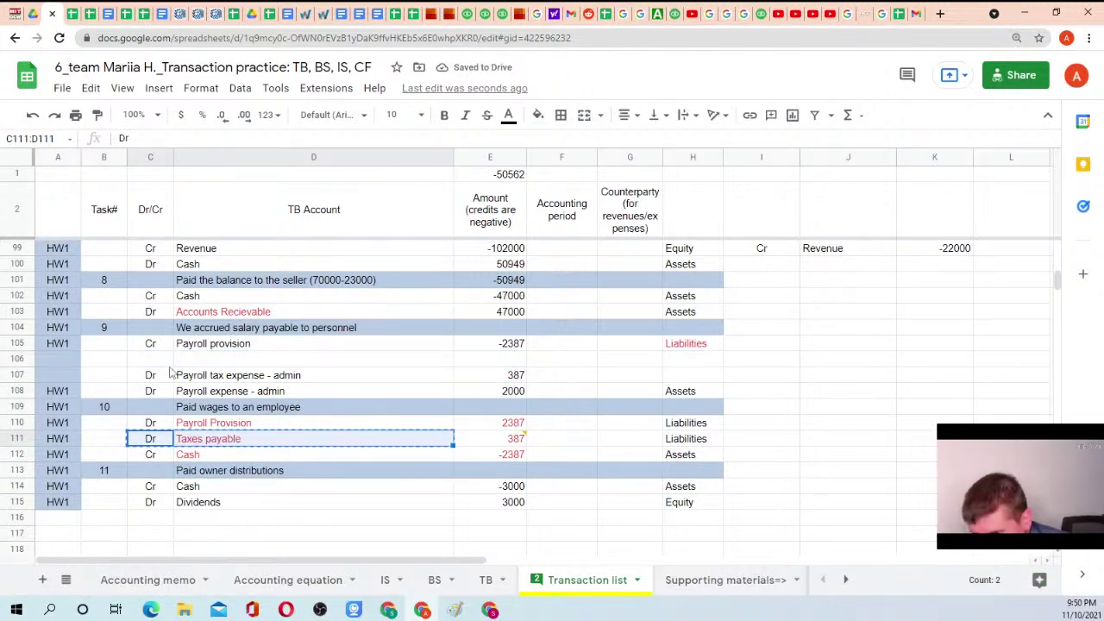
click(138, 358)
key(ctrl+v)
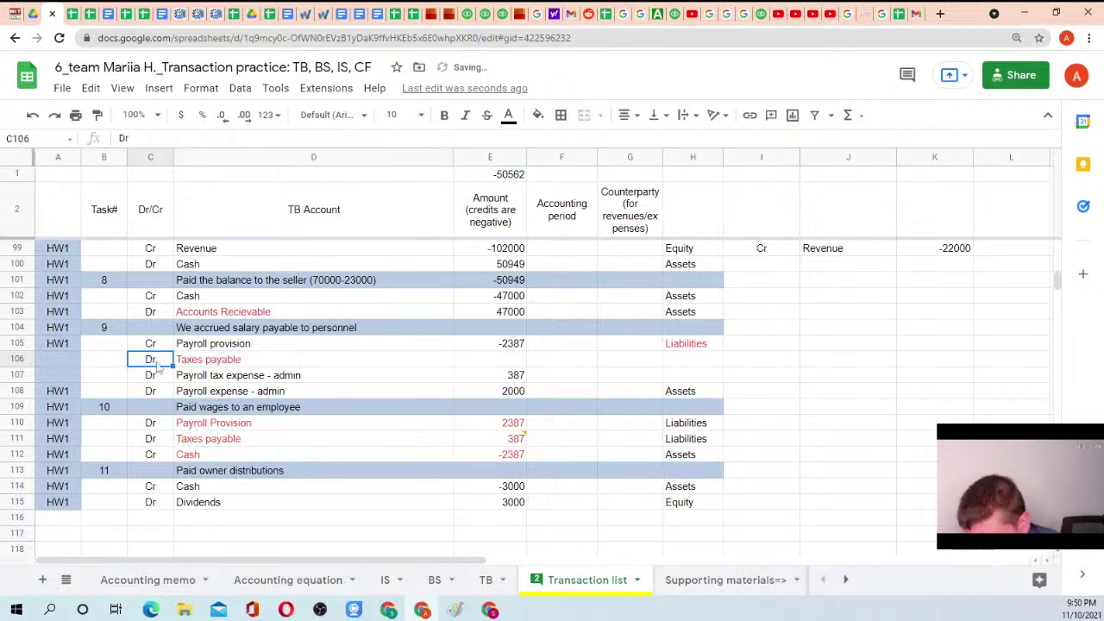
Mark the copied Taxes payable entry in task 9 as Cr and set its amount to -387
click(153, 359)
text(Cr)
key(Tab)
key(Tab)
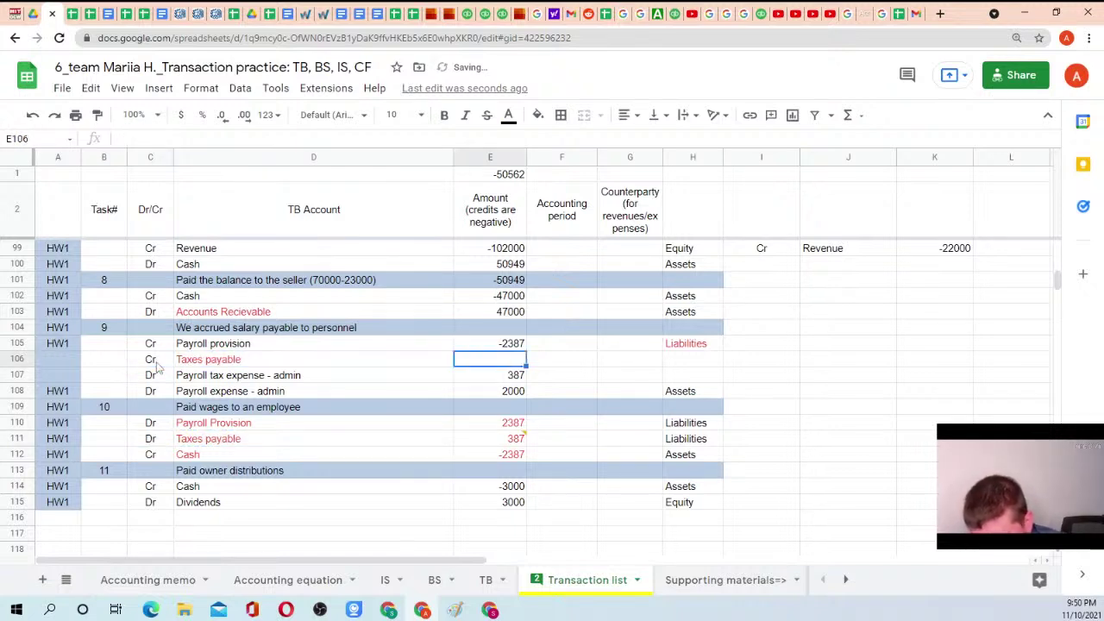
text(-3)
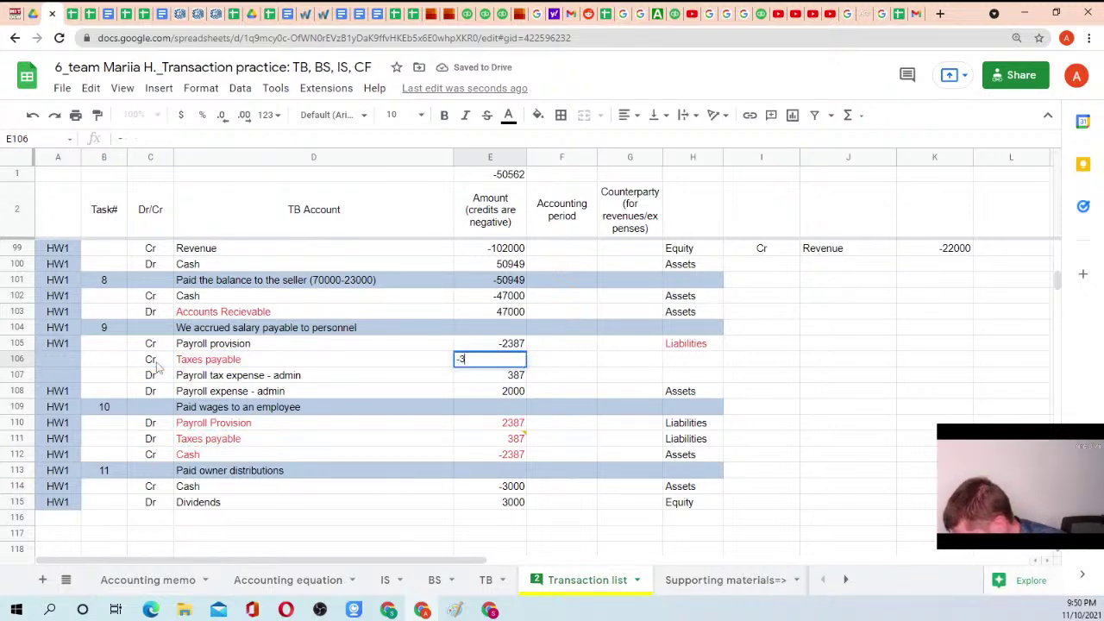
text(87)
key(Return)
Set the Payroll provision credit amount in task 9 to -2000
key(Up)
key(Up)
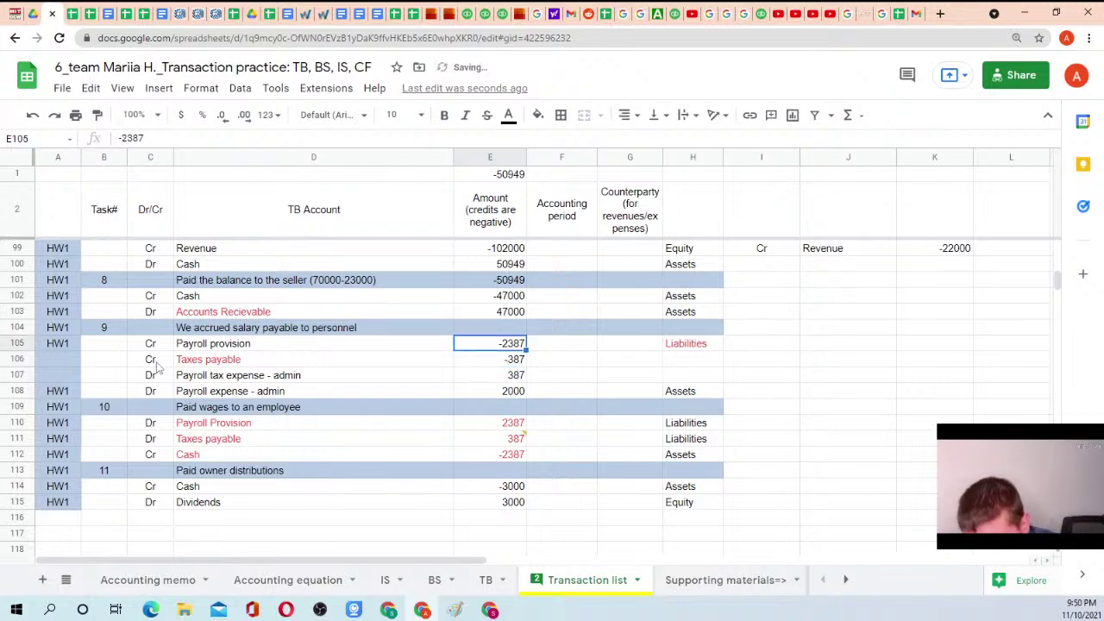
text(-2000)
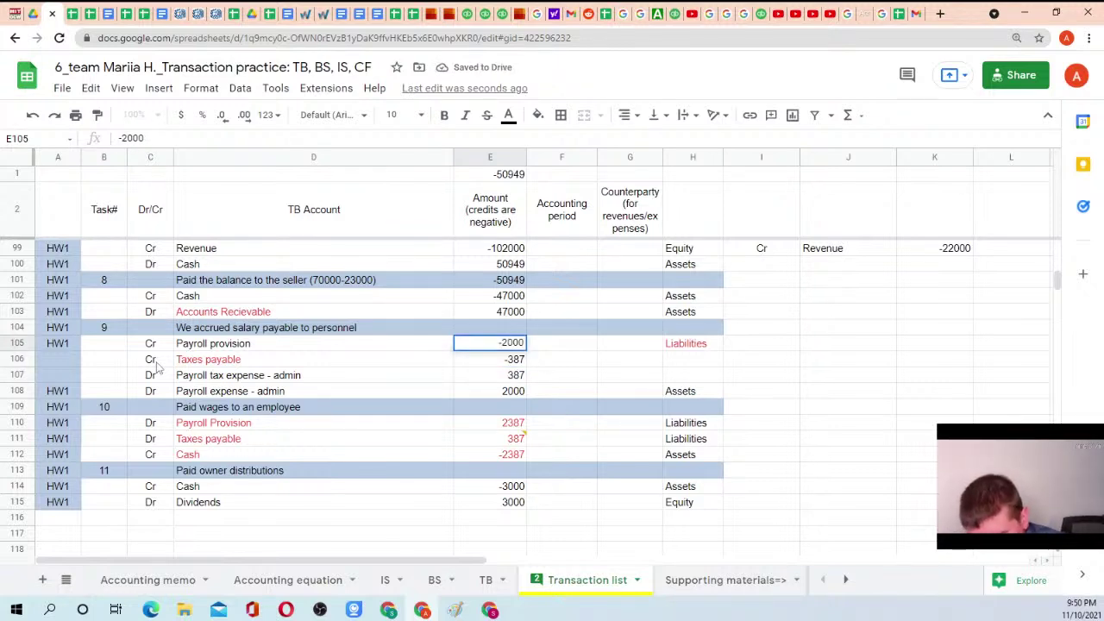
key(Return)
key(Down)
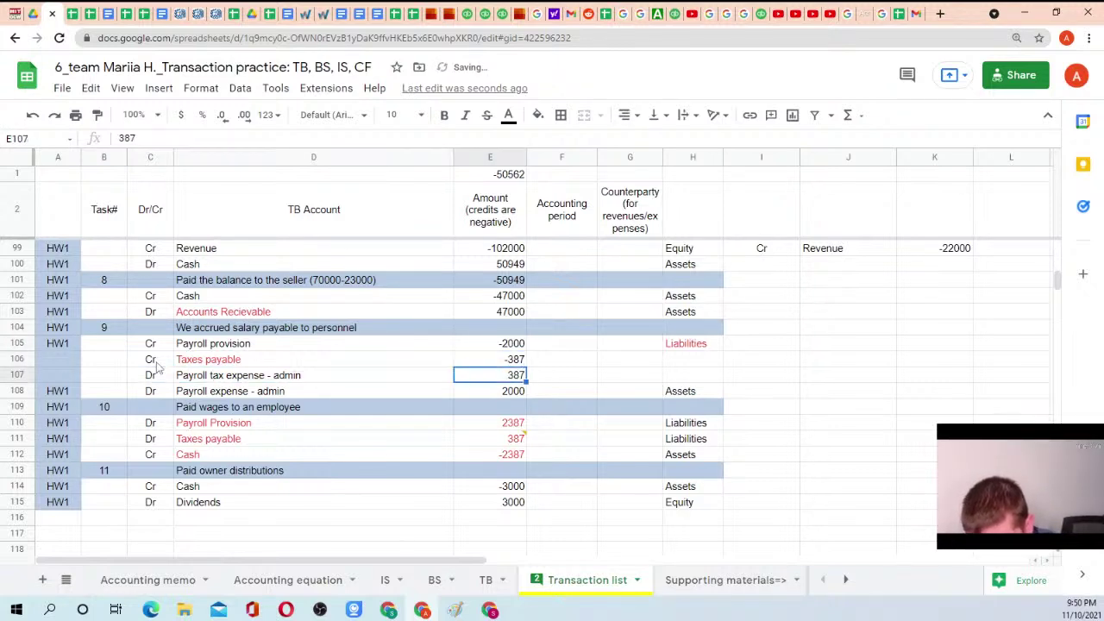
Examine the wage payment entries of task 10, from Payroll Provision down to Cash
key(Down)
key(Down)
key(Down)
key(Down)
key(Left)
key(Left)
key(Right)
key(Right)
key(Down)
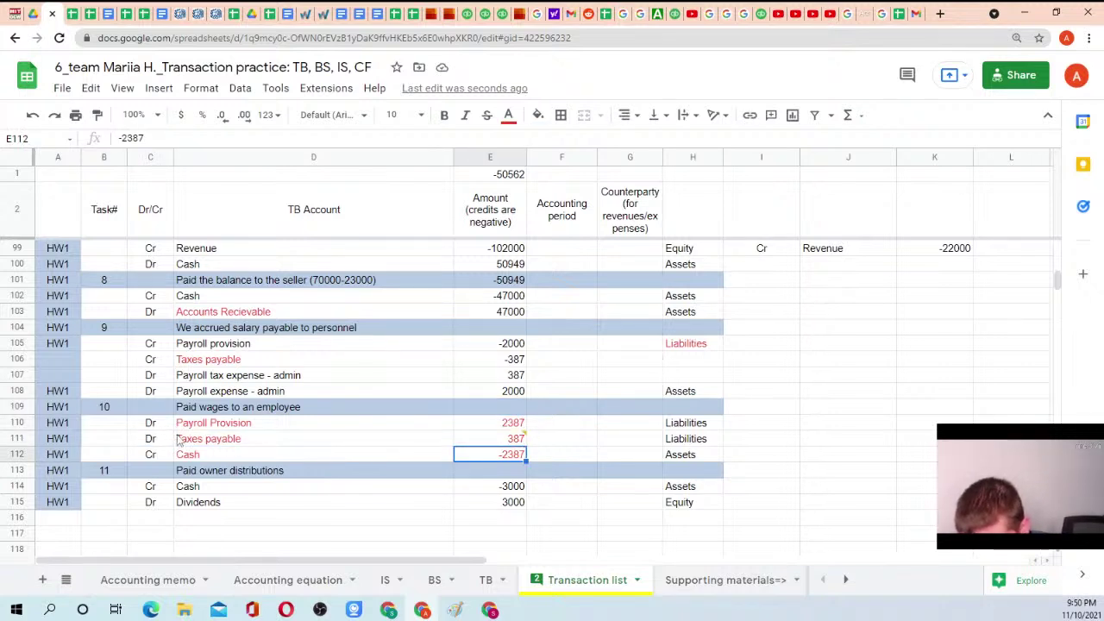
Highlight the accounts and amounts of Taxes payable and Payroll tax expense - admin in task 9 (D106:E107) in yellow
click(296, 377)
drag(293, 361, 411, 380)
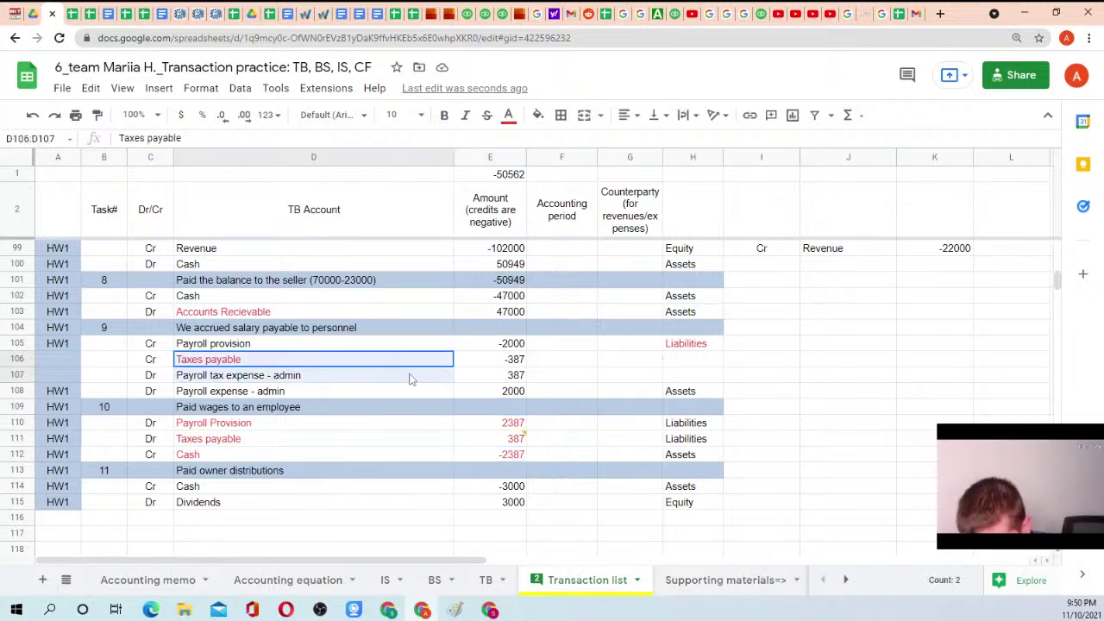
drag(490, 375, 250, 354)
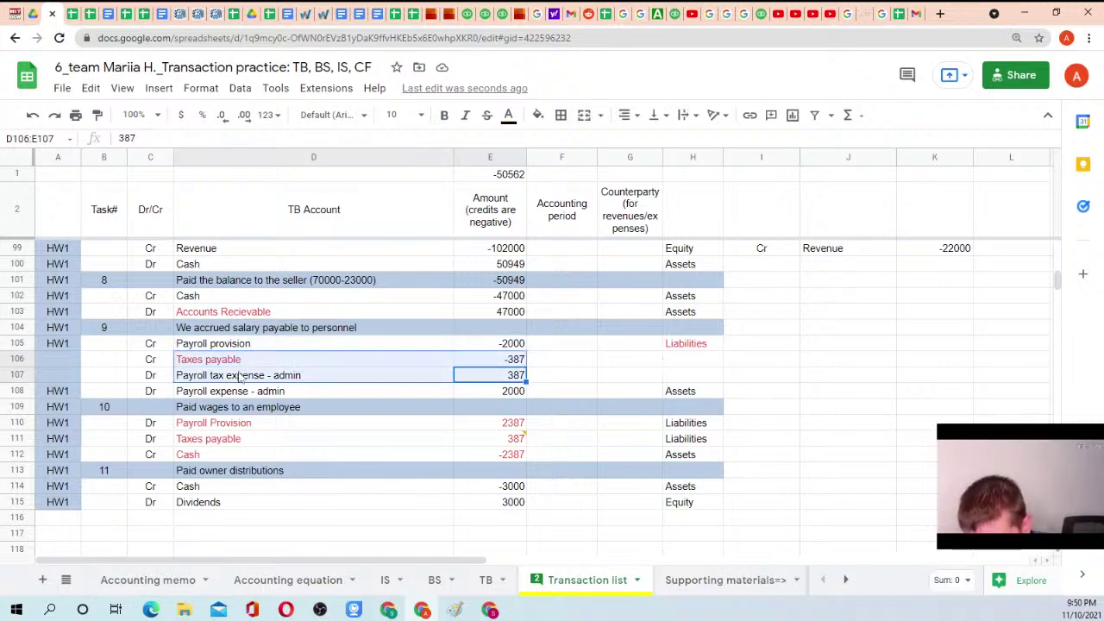
click(537, 115)
click(594, 259)
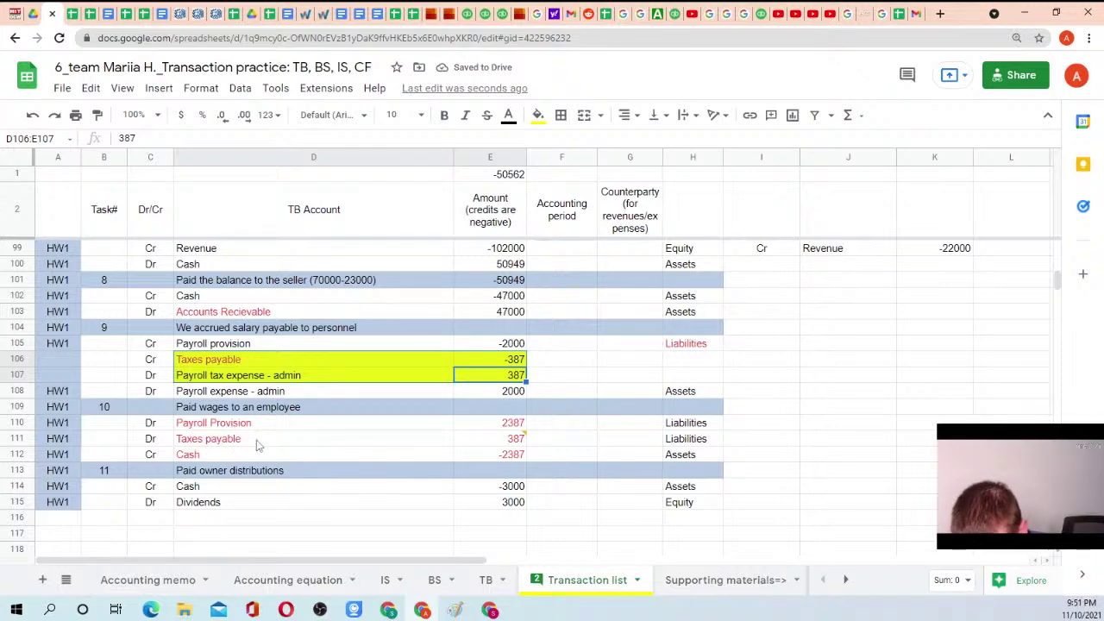
On the TB sheet, check the Payroll Provision and Taxes payable balances in D22 and D24
click(483, 581)
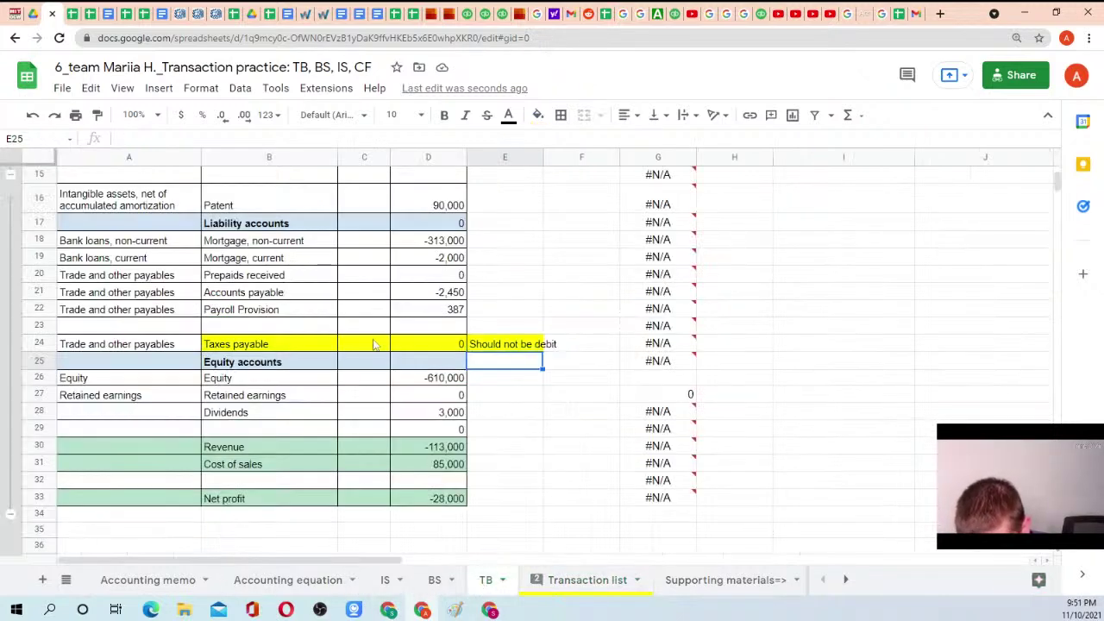
click(304, 312)
click(426, 317)
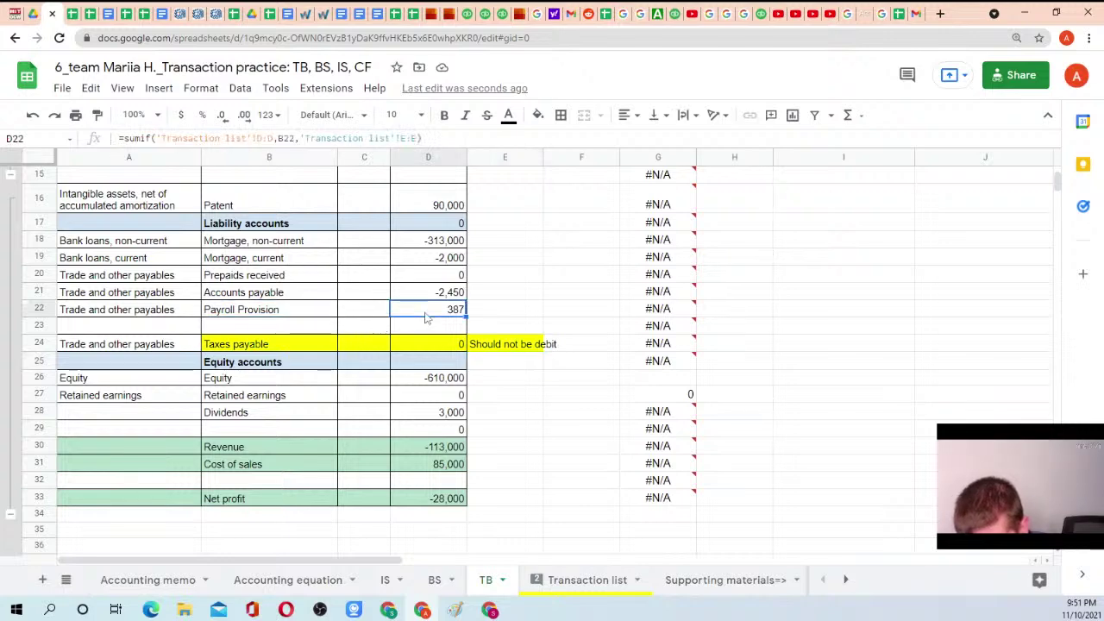
scroll(315, 319, up, 5)
scroll(313, 321, down, 4)
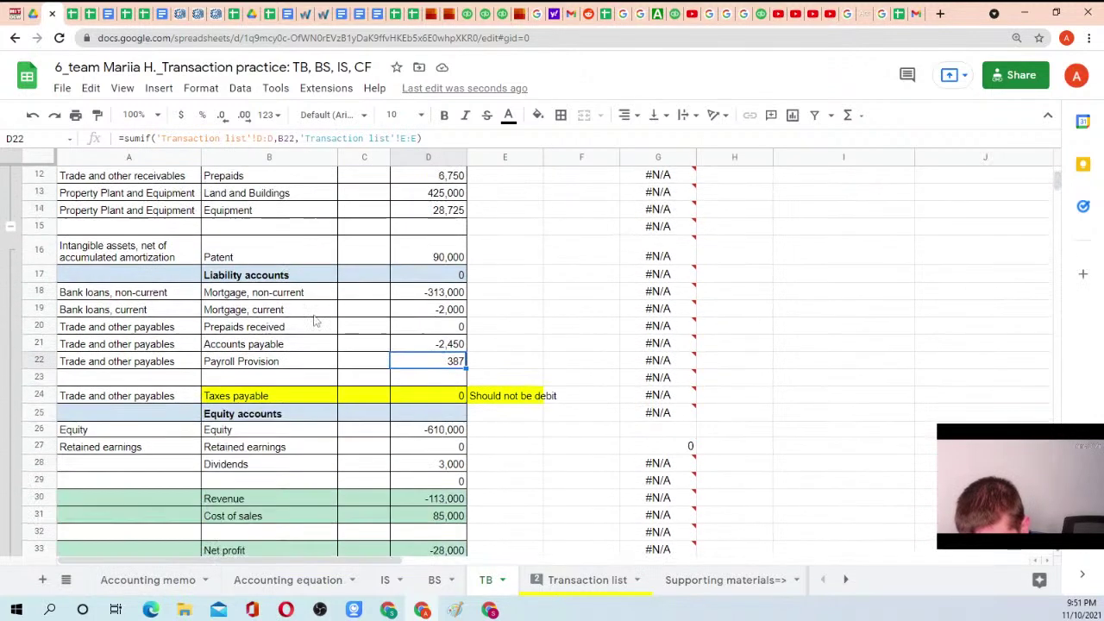
click(422, 398)
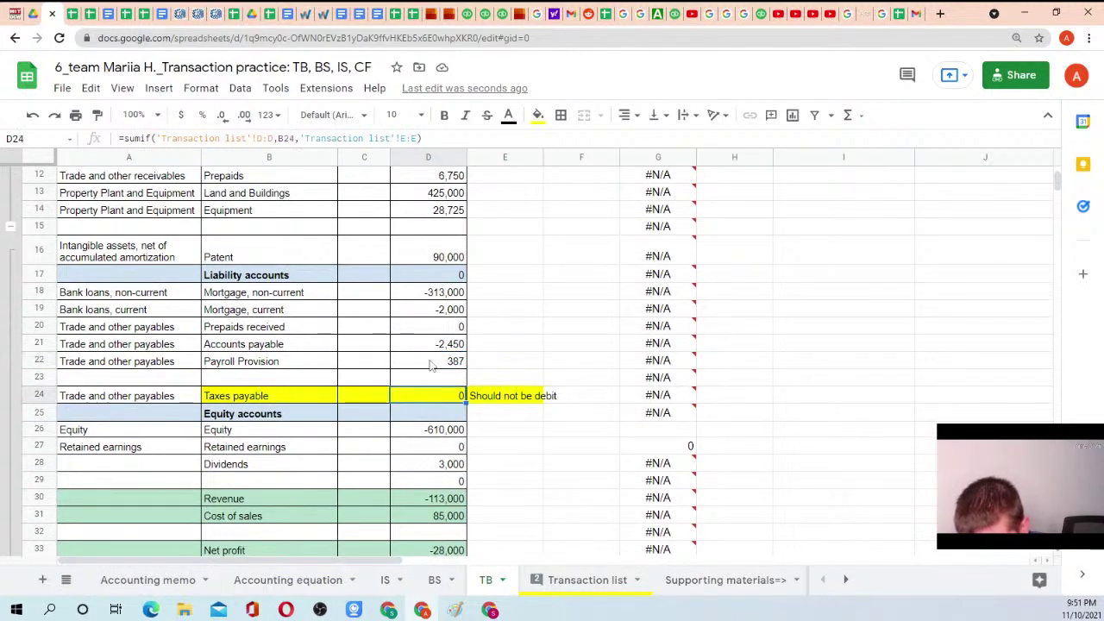
On the Transaction list sheet, compare the Payroll Provision and Taxes payable amounts of tasks 9 and 10
click(545, 587)
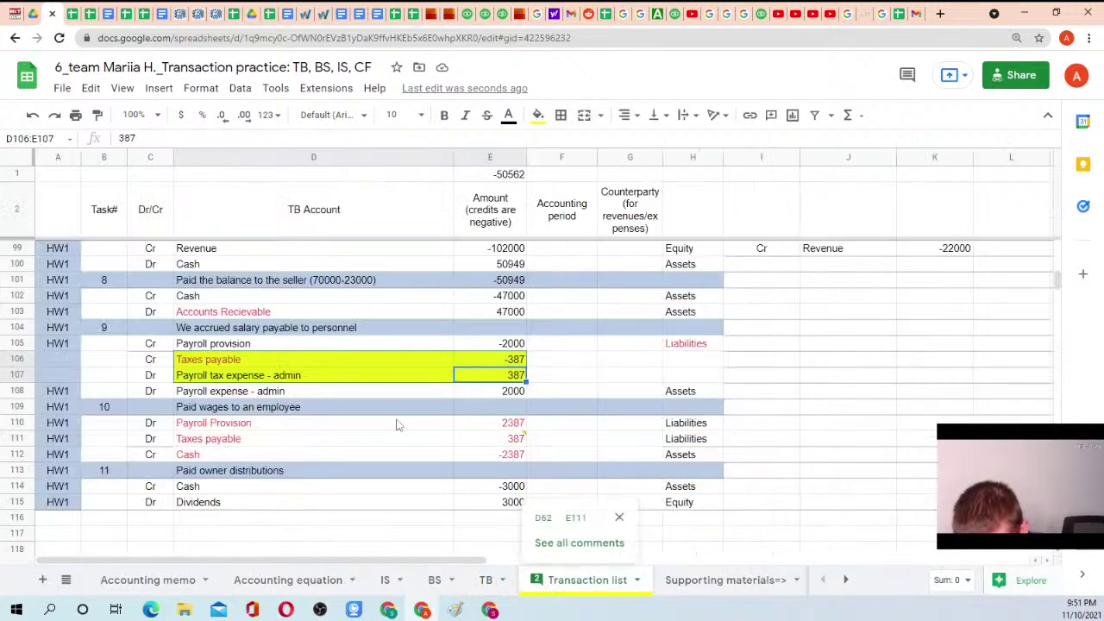
click(330, 426)
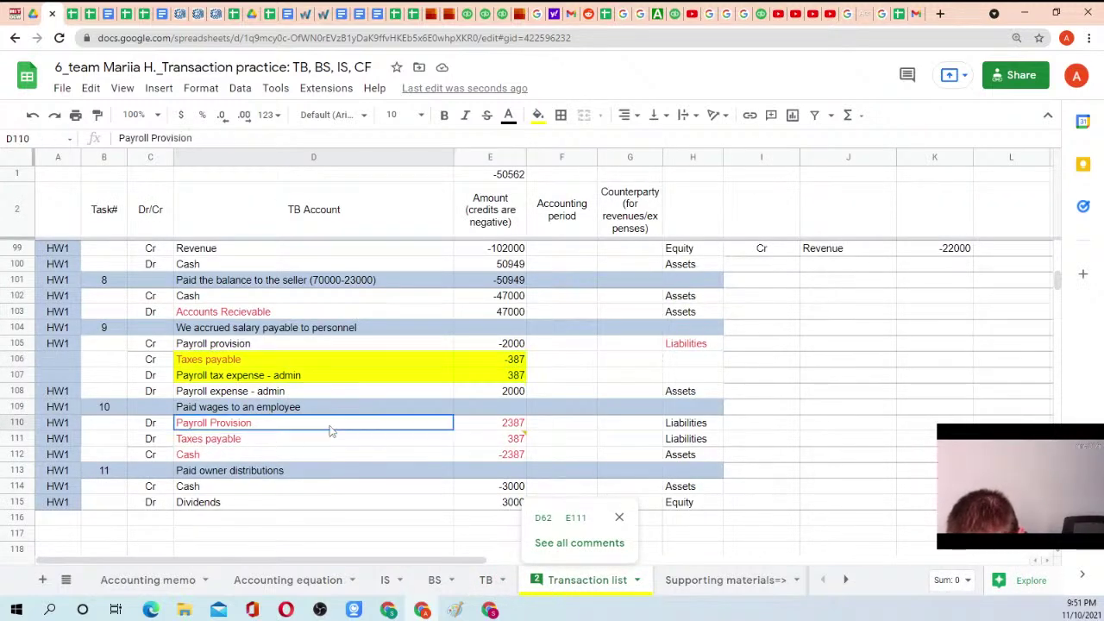
click(500, 424)
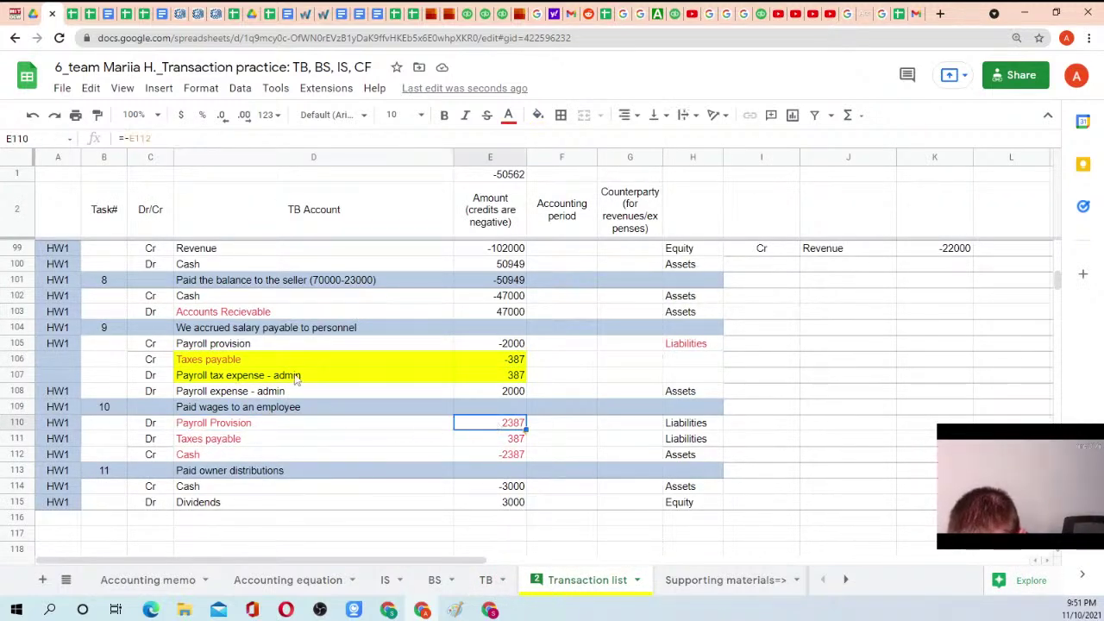
click(476, 345)
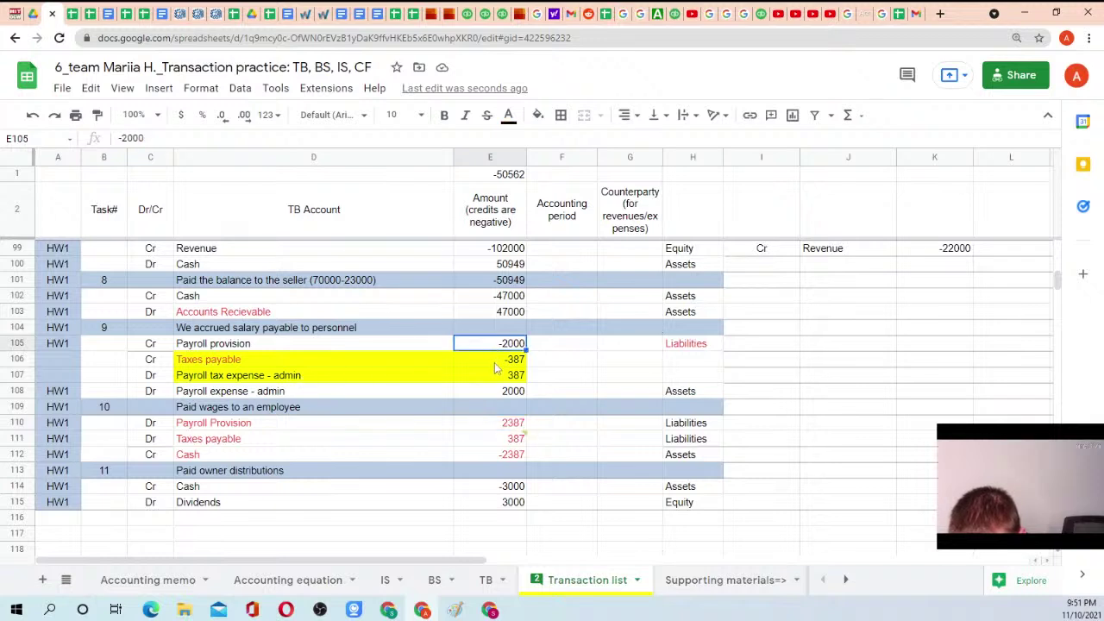
click(494, 363)
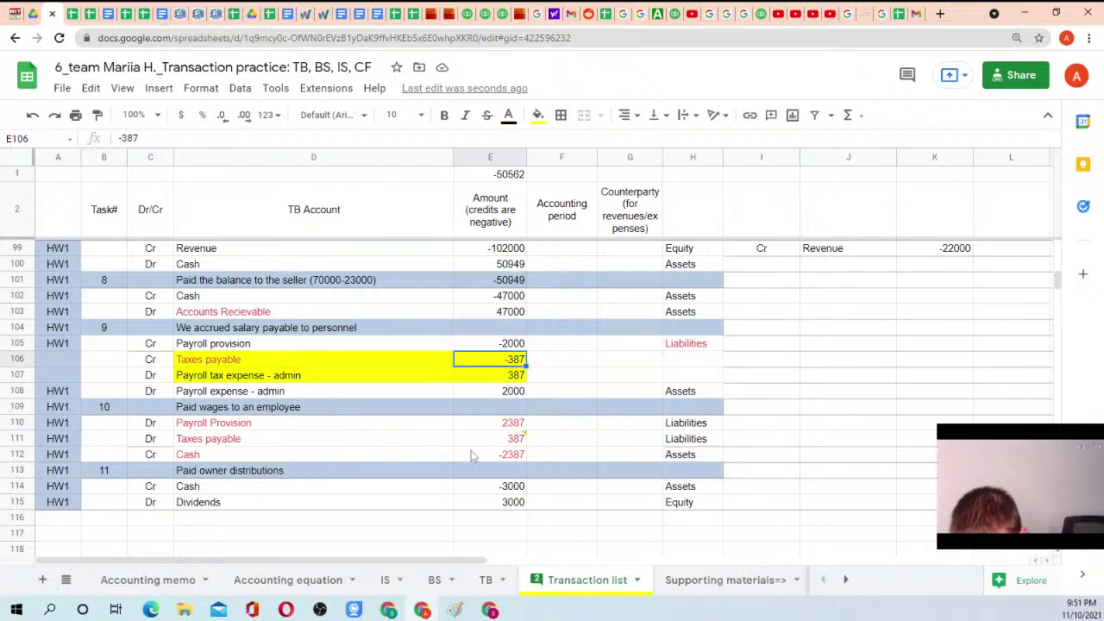
click(489, 427)
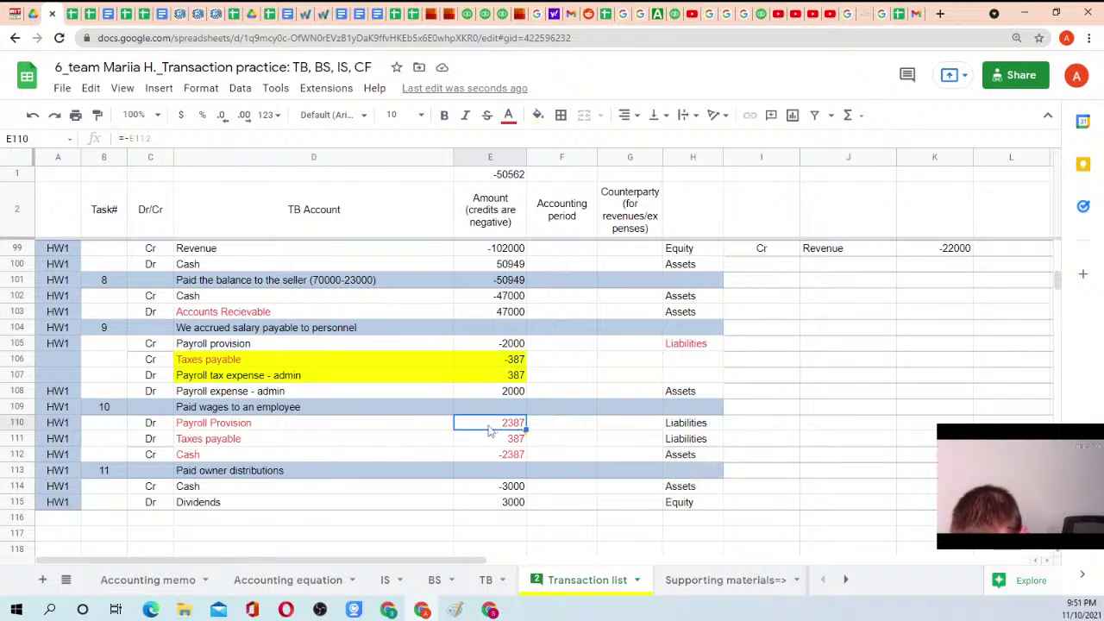
Create a filter on the Transaction list using header row 2, covering rows 2 to 142
click(442, 221)
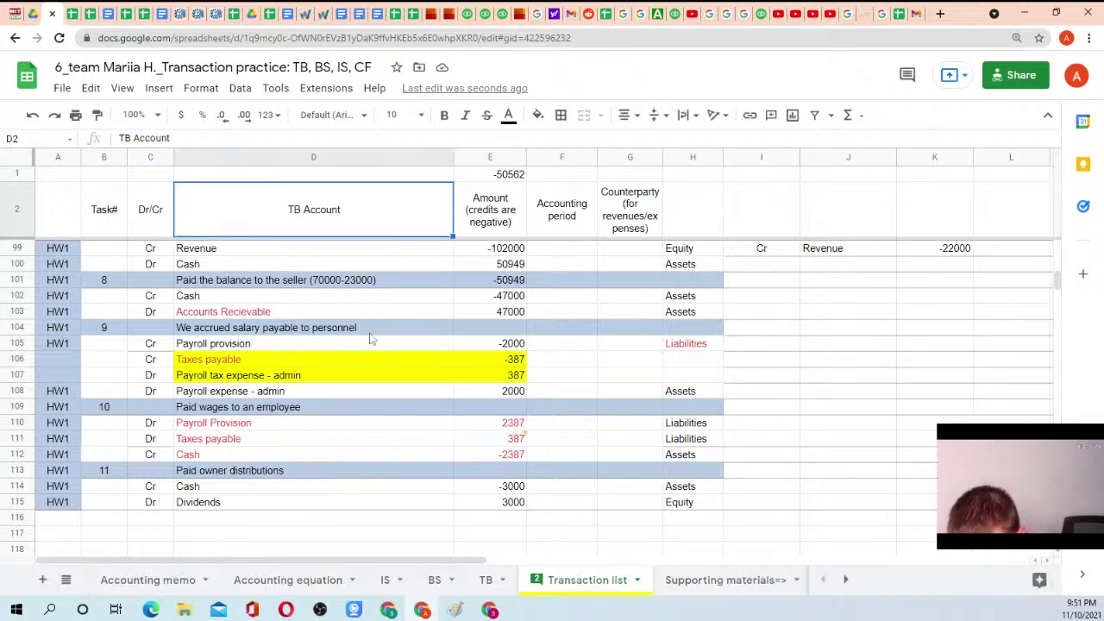
scroll(371, 340, up, 3)
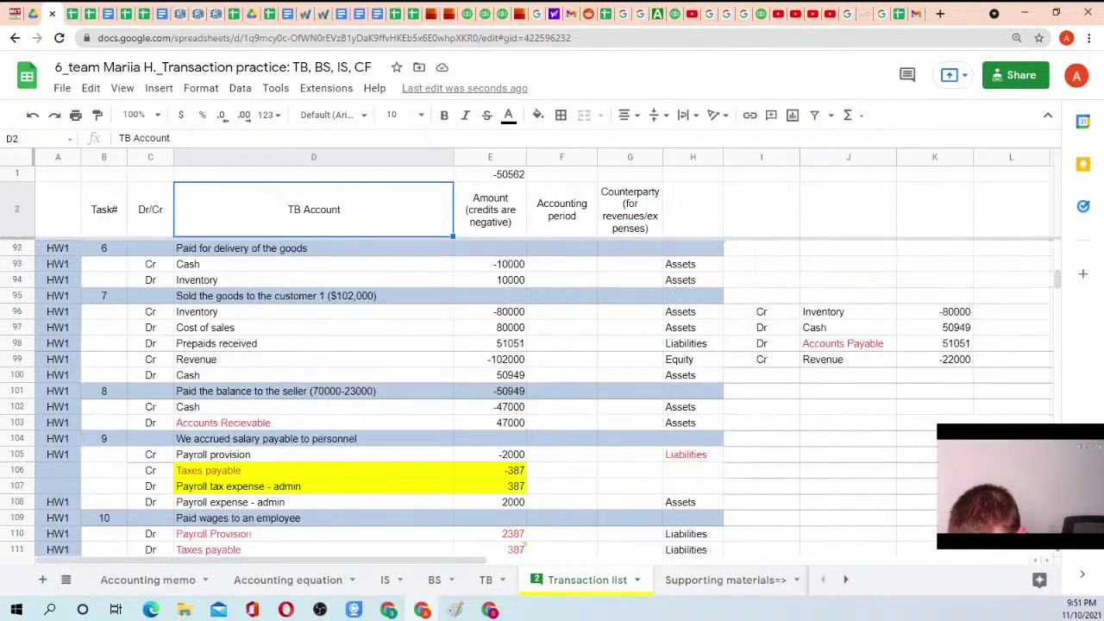
click(17, 209)
scroll(61, 259, down, 3)
scroll(61, 259, up, 5)
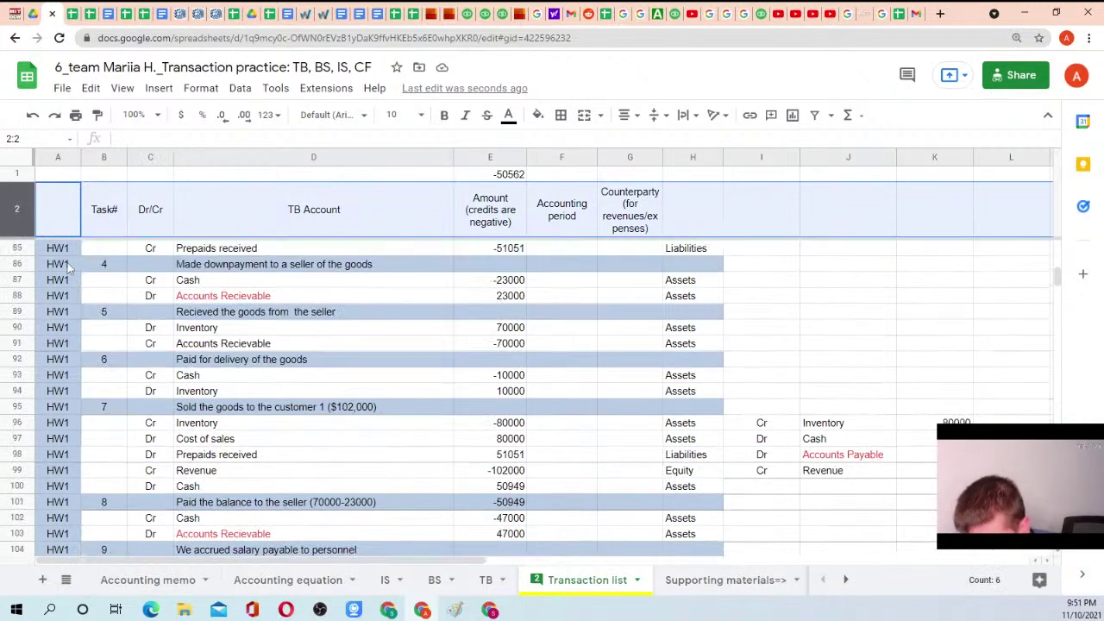
key(ctrl+shift+Down)
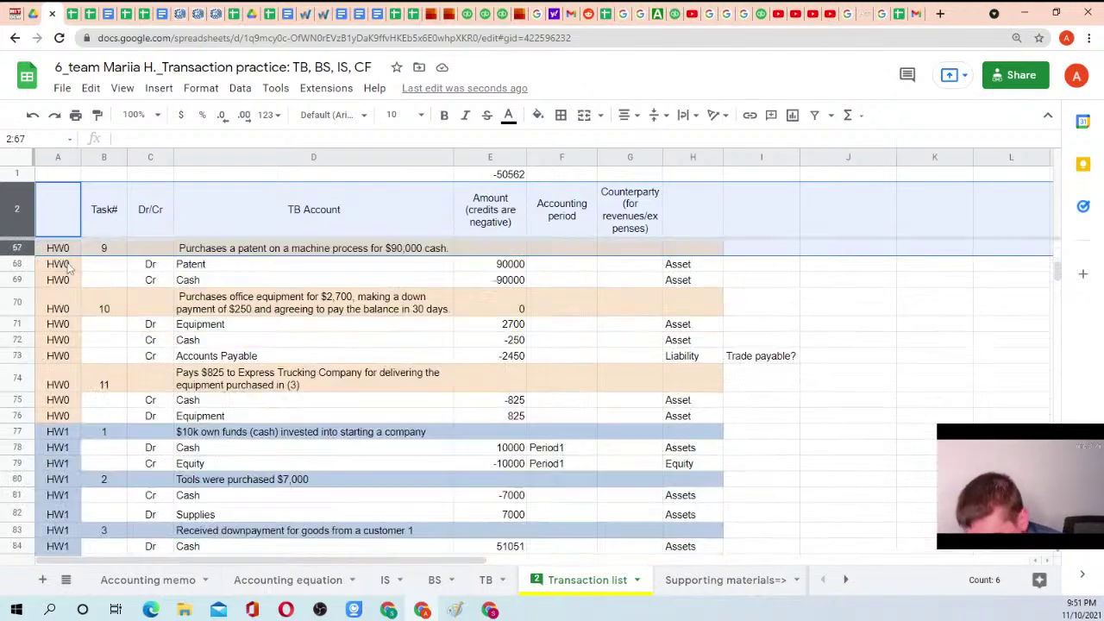
key(shift+Page_Down)
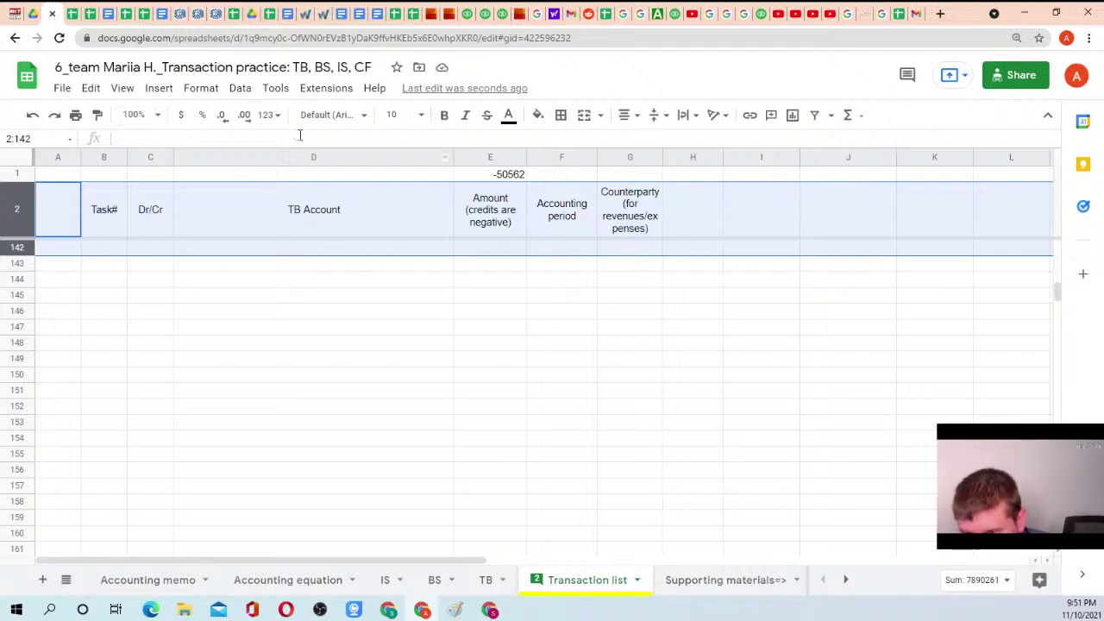
click(240, 88)
click(236, 92)
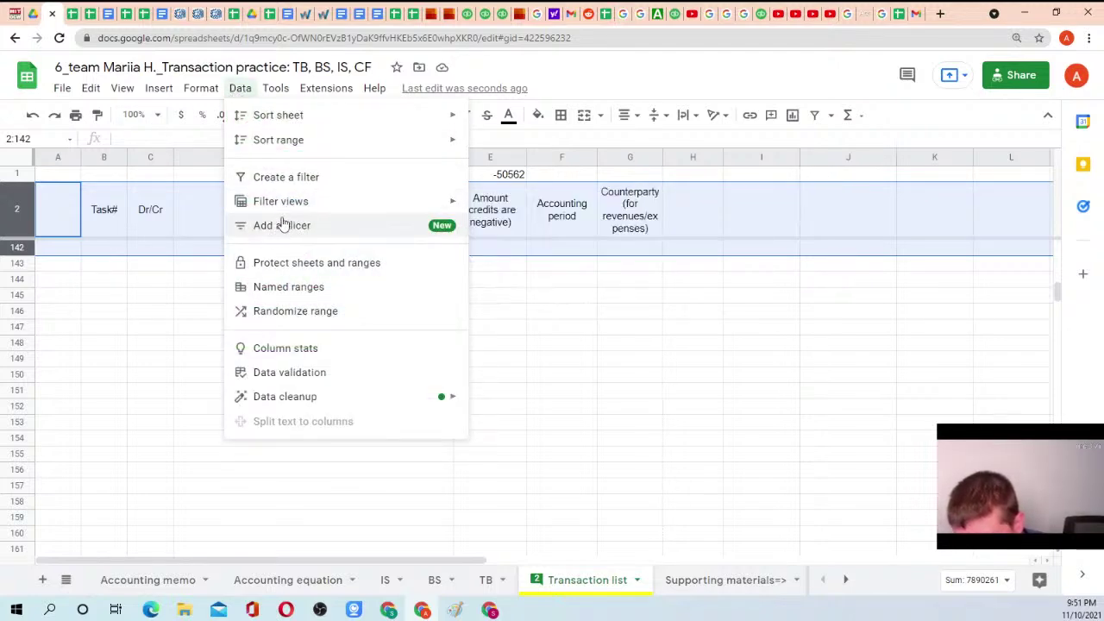
click(284, 177)
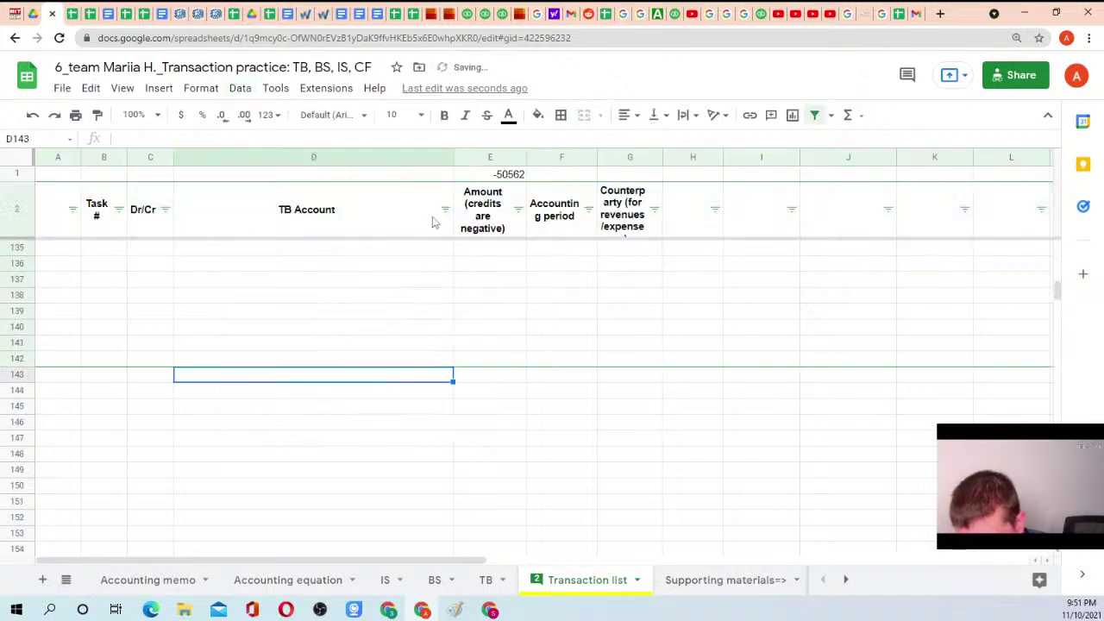
Filter the TB Account column to only the Payroll provision entries and check the lines
click(445, 209)
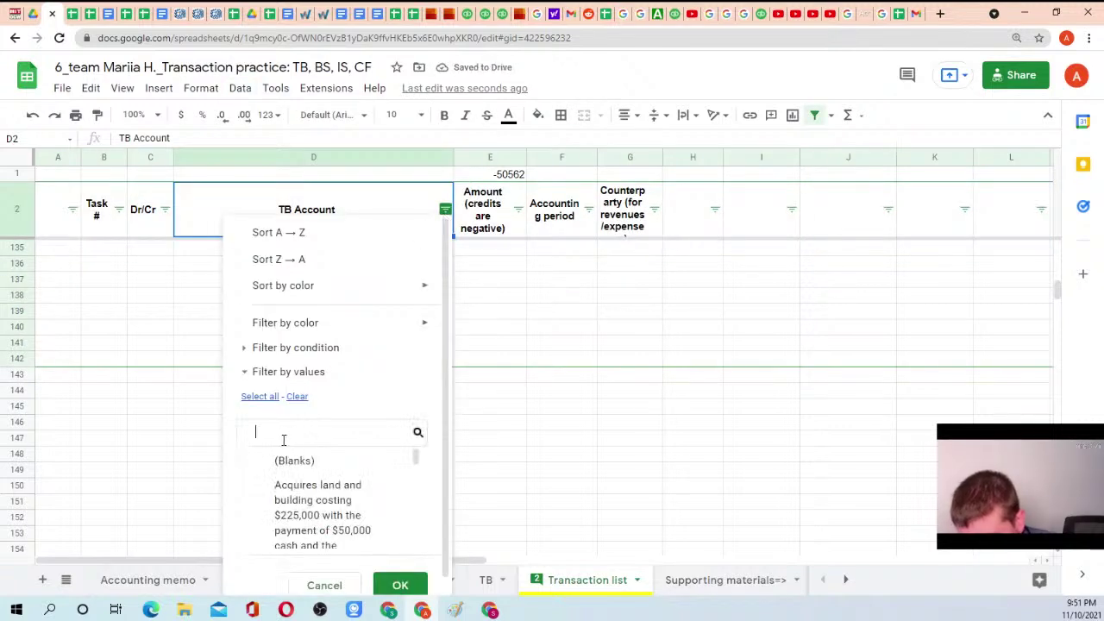
text(payrol)
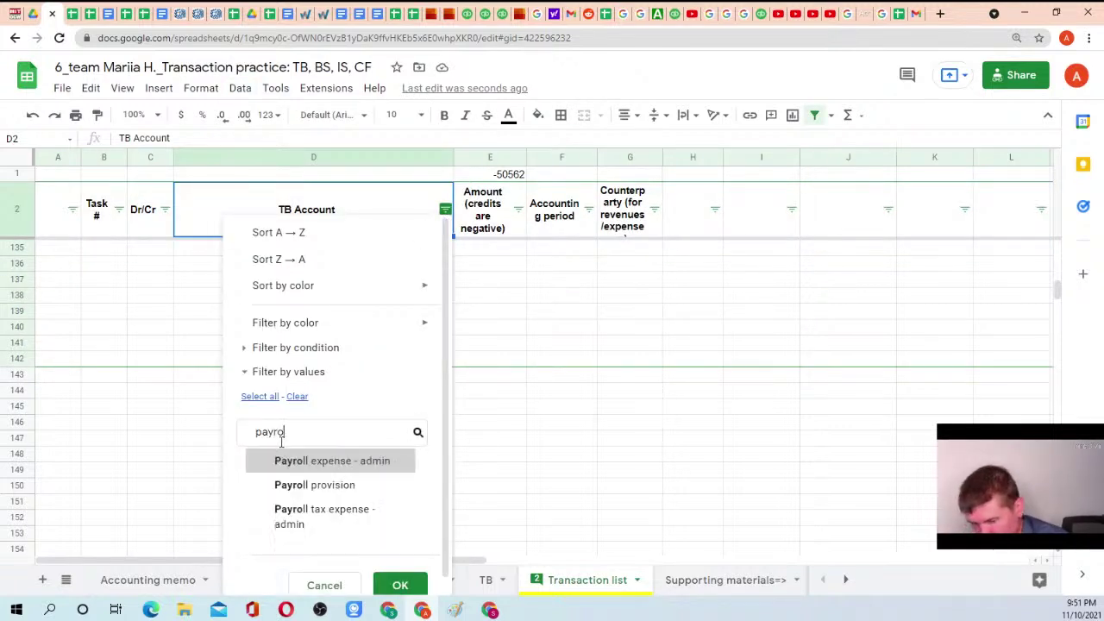
click(293, 485)
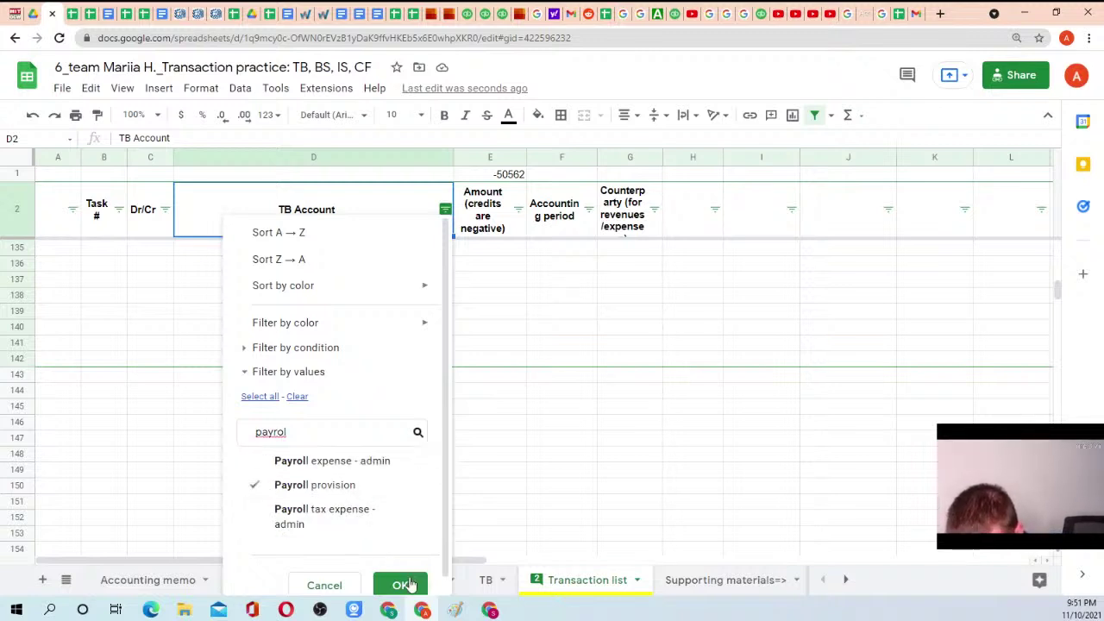
click(400, 586)
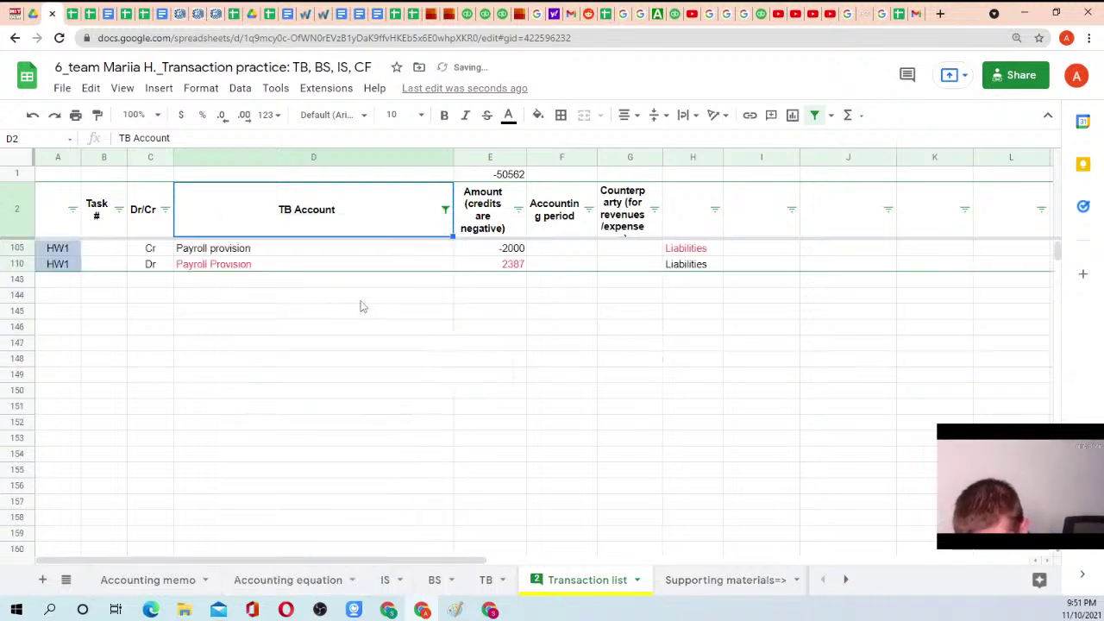
click(311, 253)
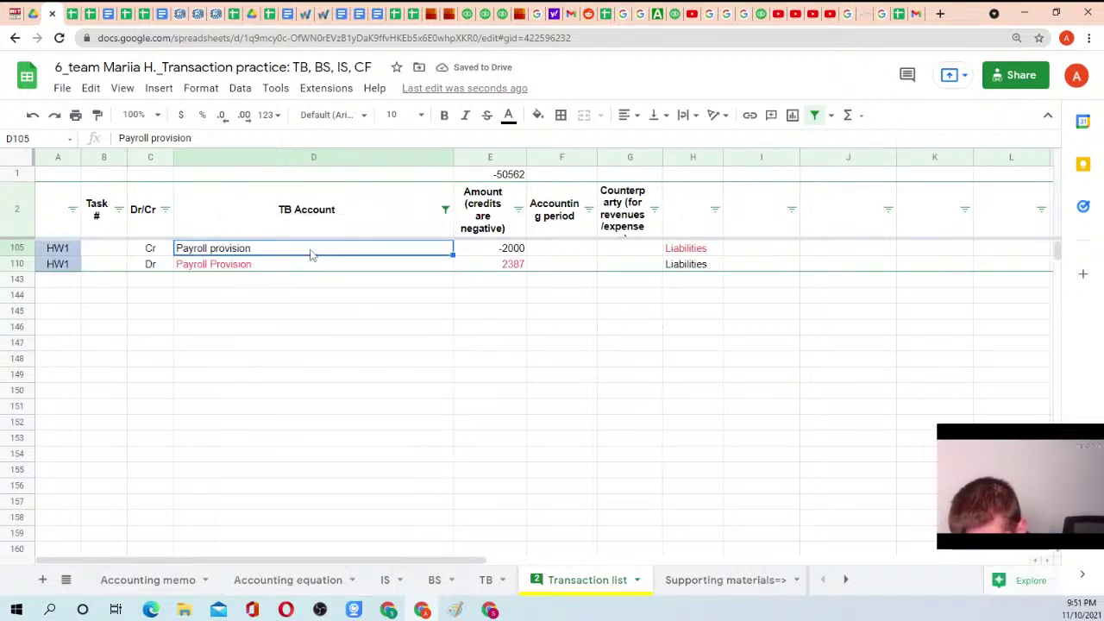
Reset the TB Account filter to include all values
click(458, 210)
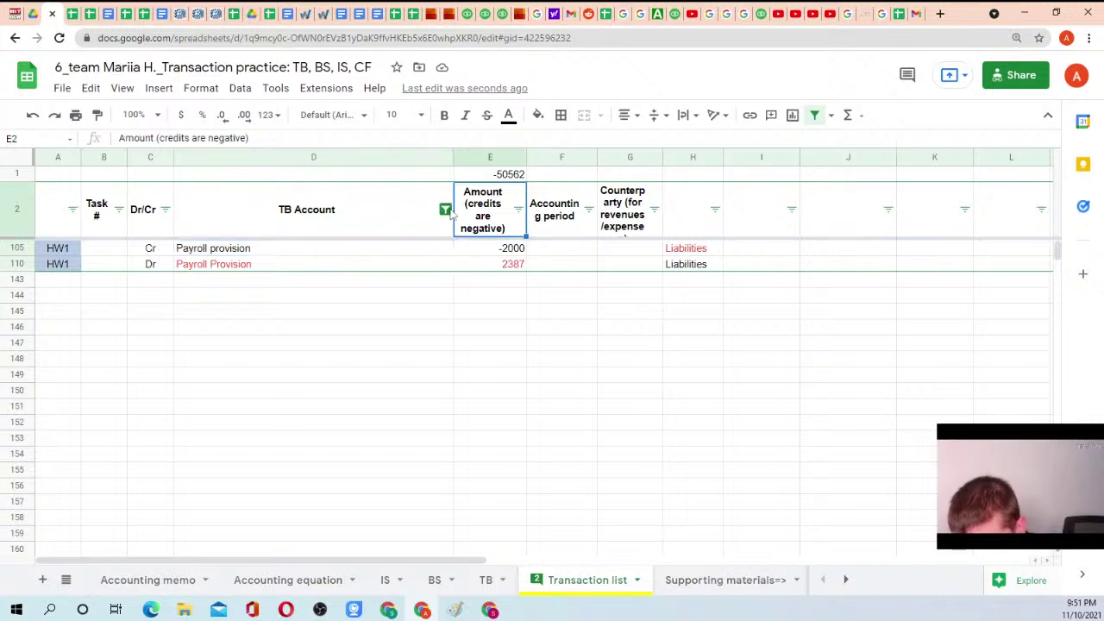
click(446, 210)
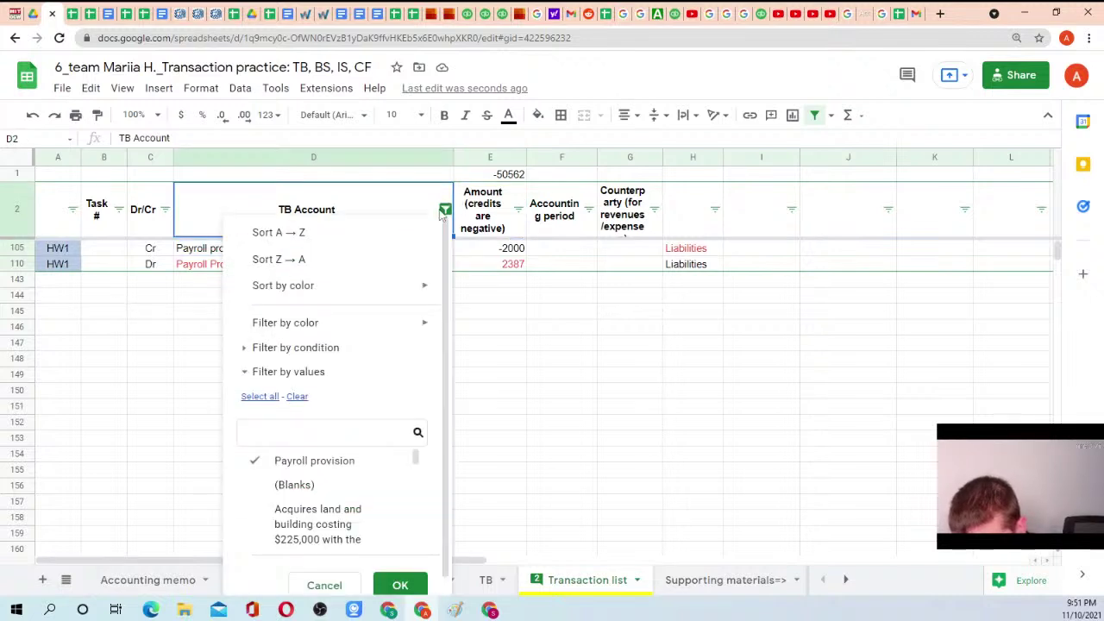
click(259, 396)
click(399, 582)
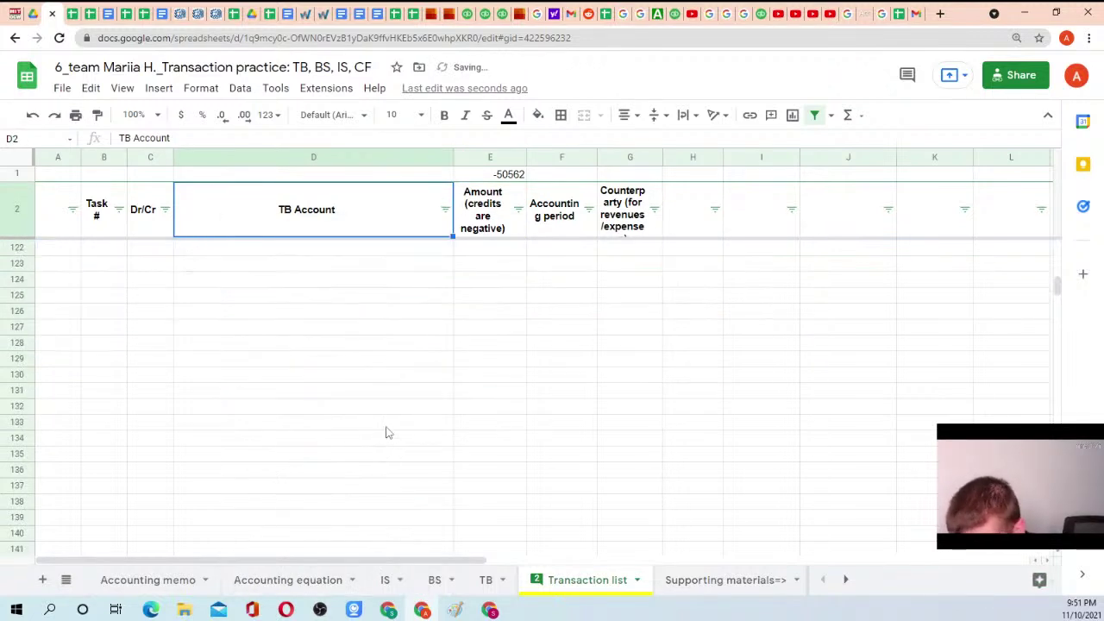
Insert one blank row above the Taxes payable line in task 10, at row 111
click(246, 361)
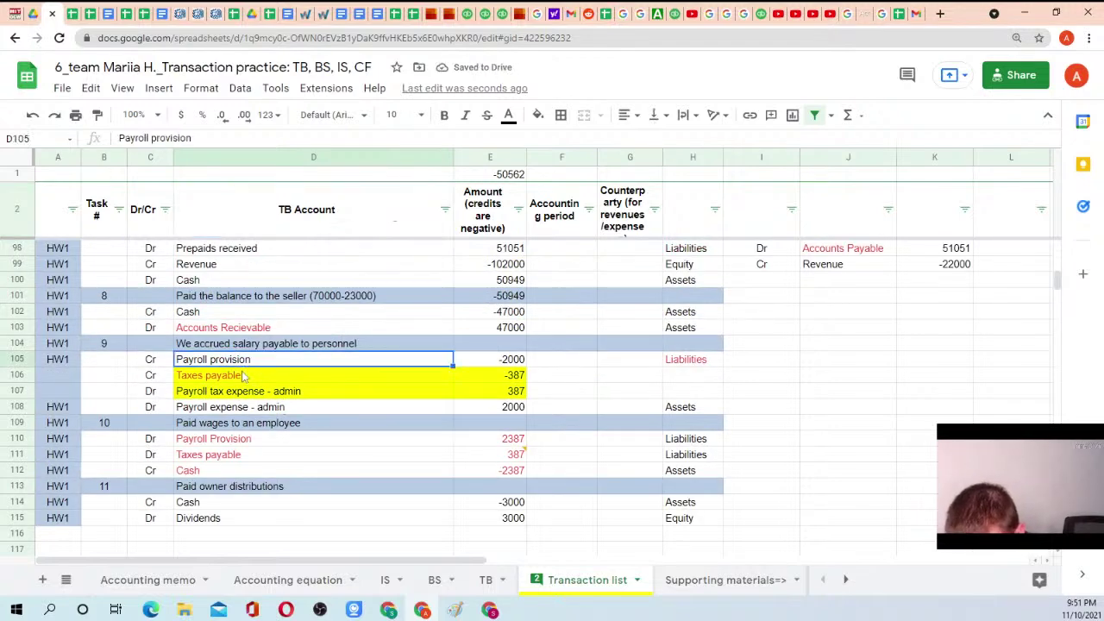
click(246, 378)
right_click(14, 458)
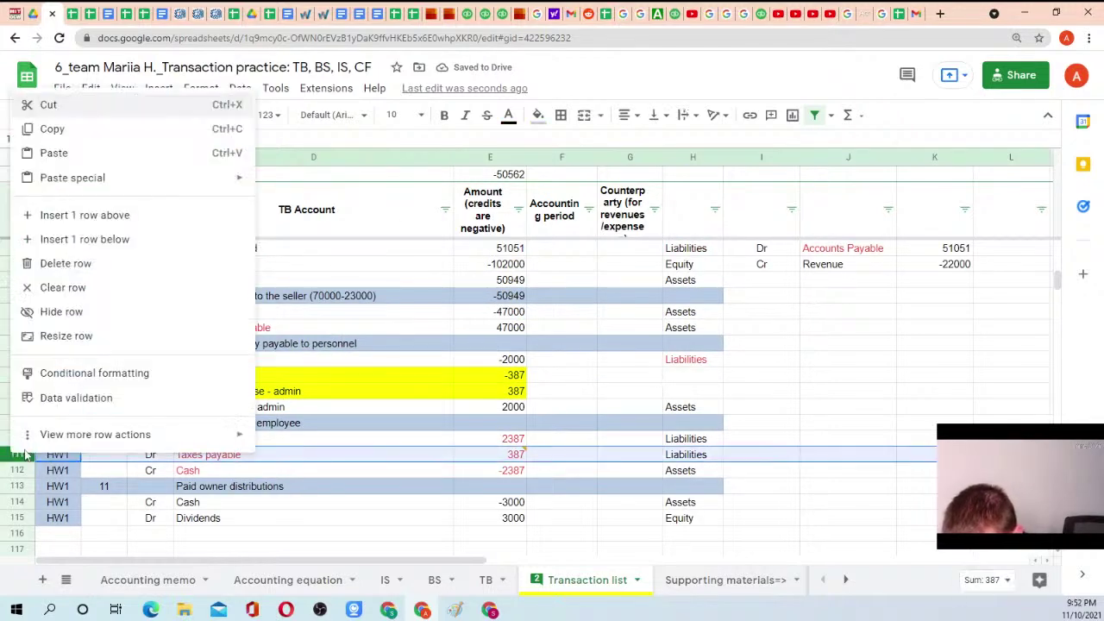
click(85, 216)
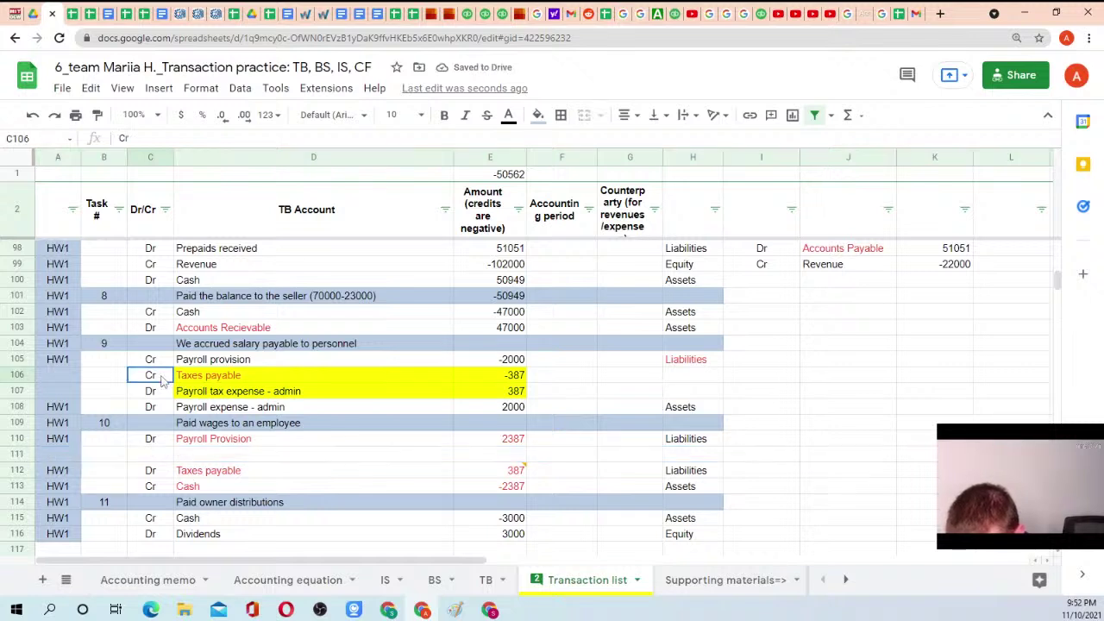
Copy the task 9 Taxes payable entry (C106:D106) into the blank row 111 and change its Dr/Cr value to Dr
drag(162, 379, 227, 380)
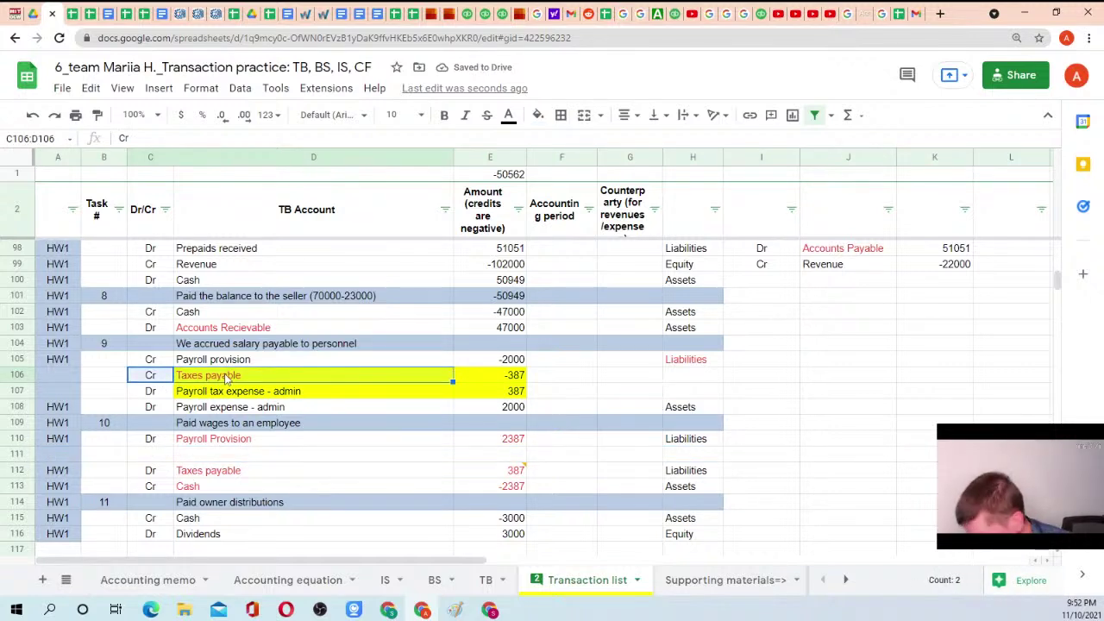
key(ctrl+c)
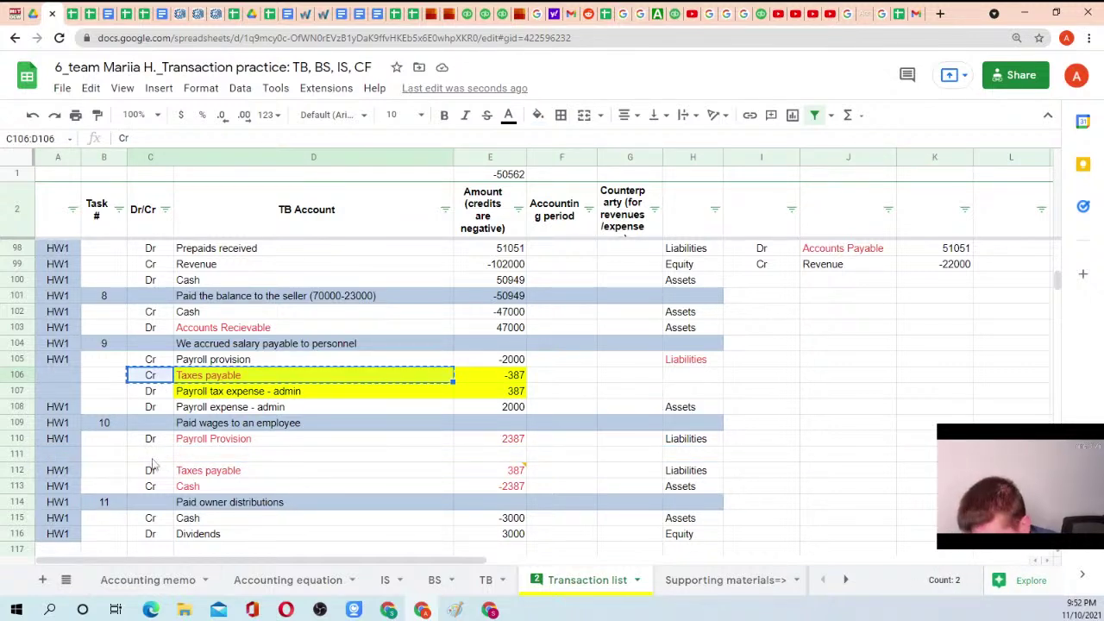
click(158, 456)
key(ctrl+v)
click(160, 458)
text(Dr)
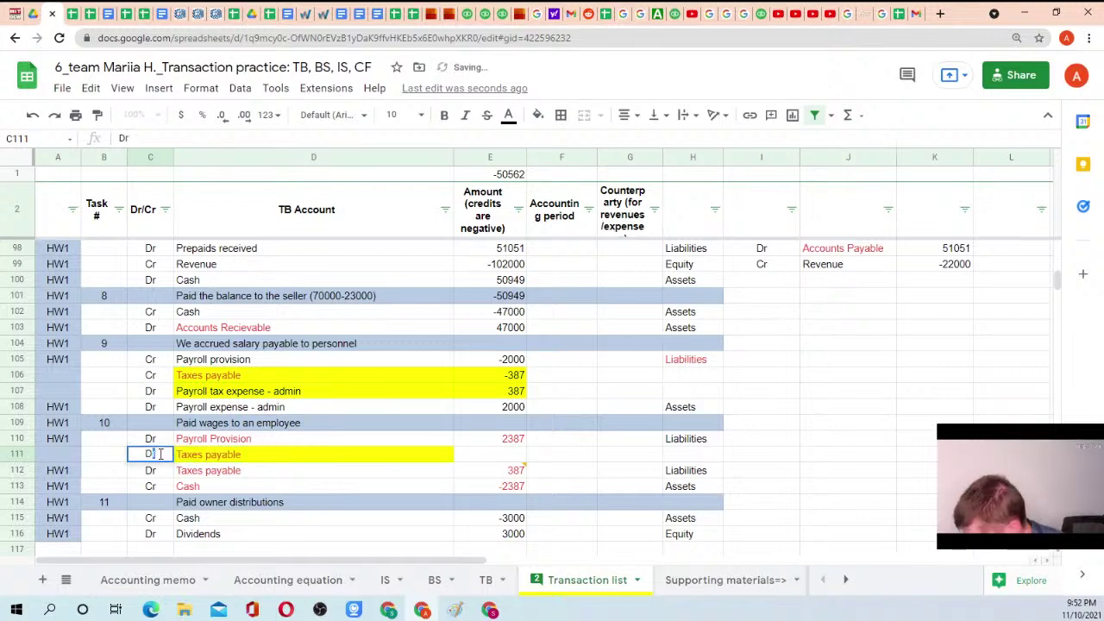
key(Return)
key(Up)
key(Right)
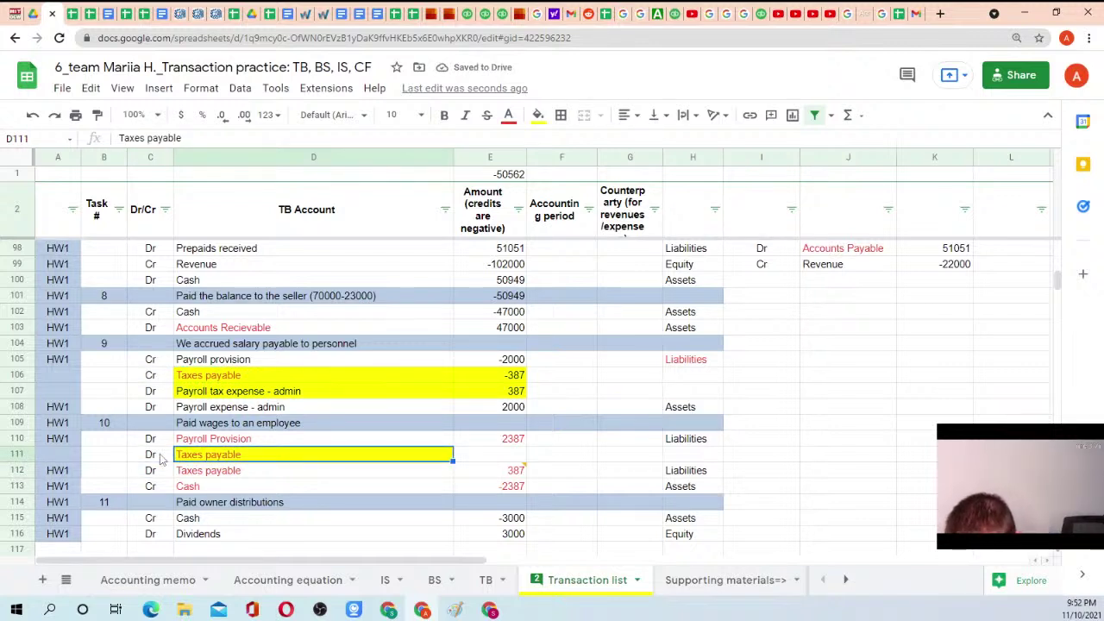
Clear the Dr and Taxes payable contents from C111:D111
click(160, 459)
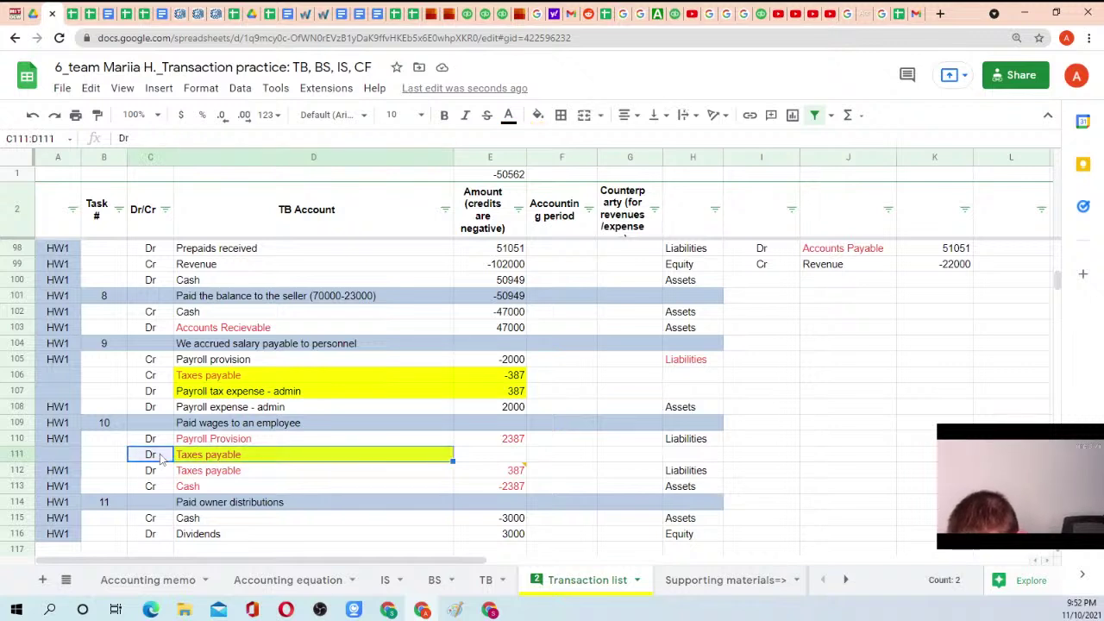
key(Delete)
Set the Payroll Provision debit amount in task 10 (E110) to 2000
click(483, 442)
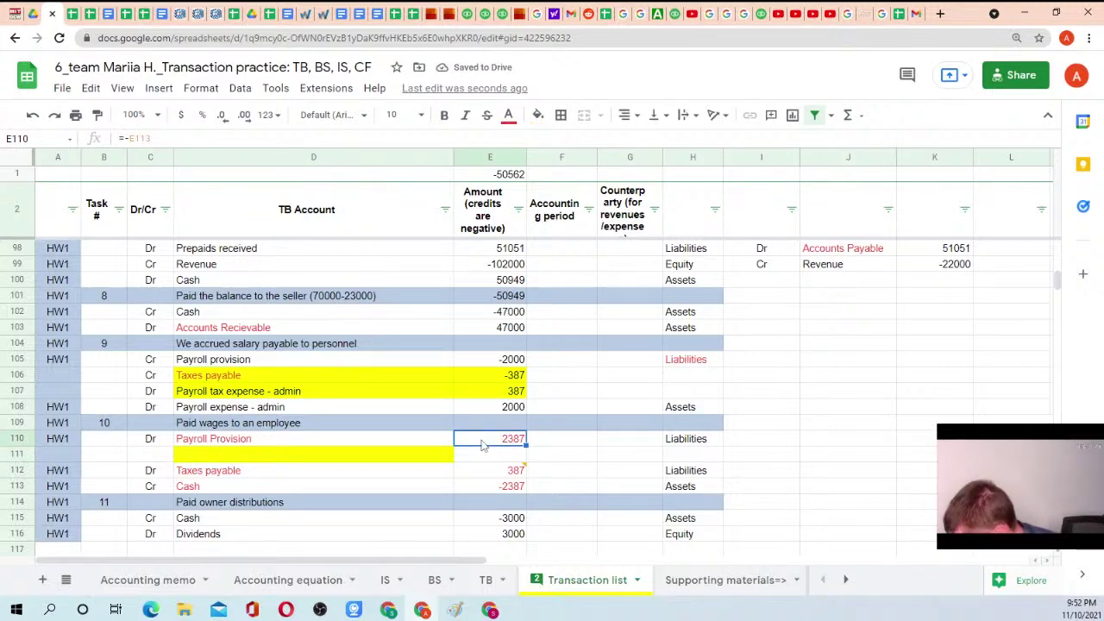
text(2000)
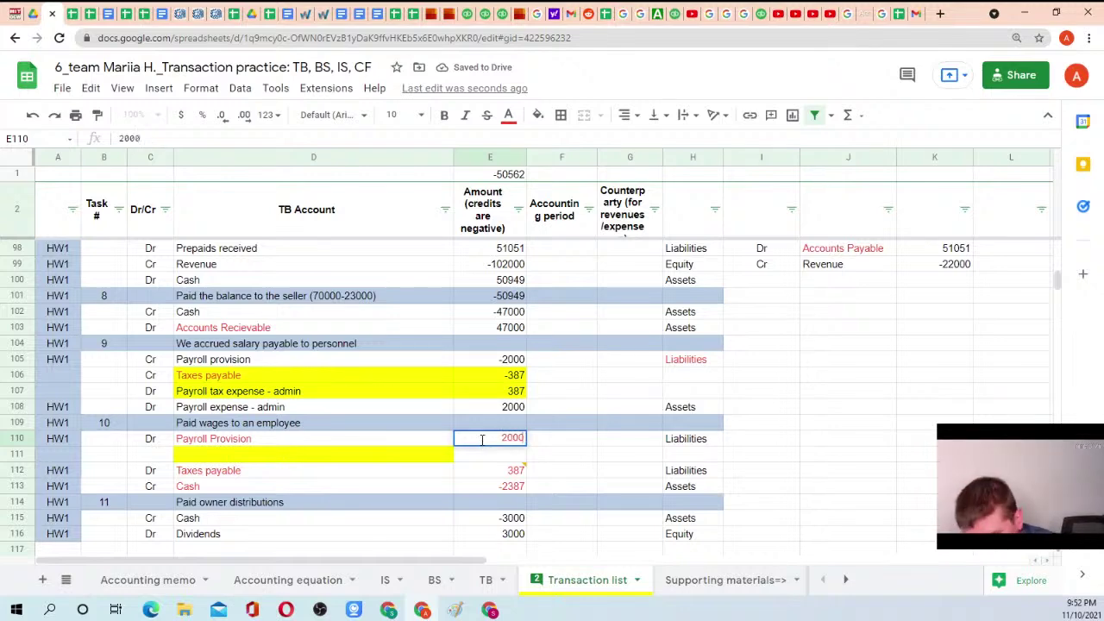
key(Return)
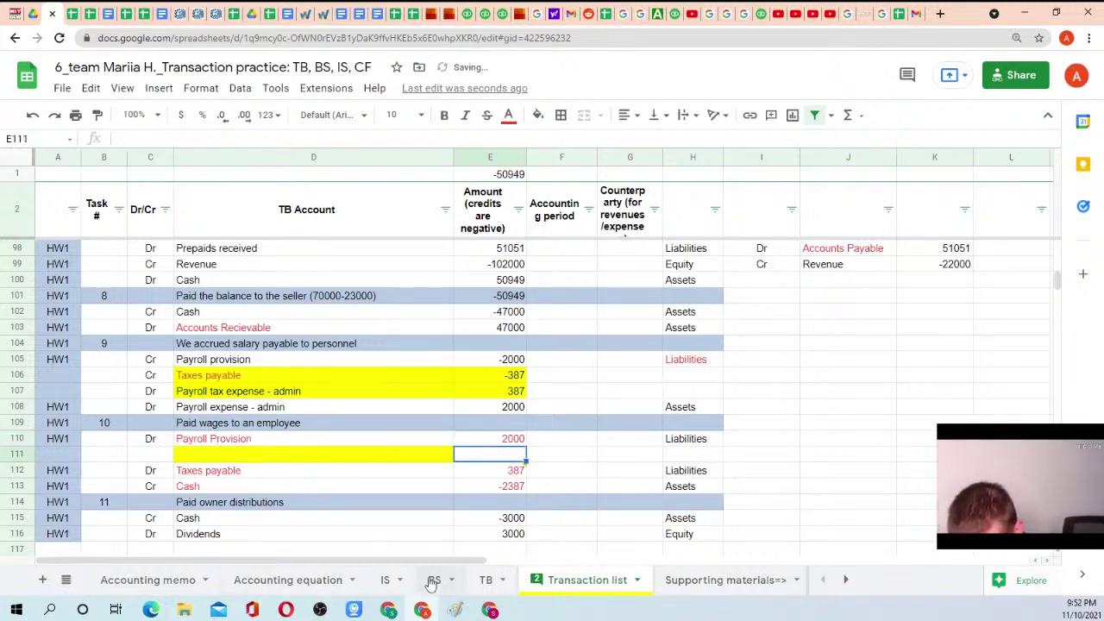
On the TB sheet, check the Payroll Provision balance, the asset account balances and the total in column D
click(486, 580)
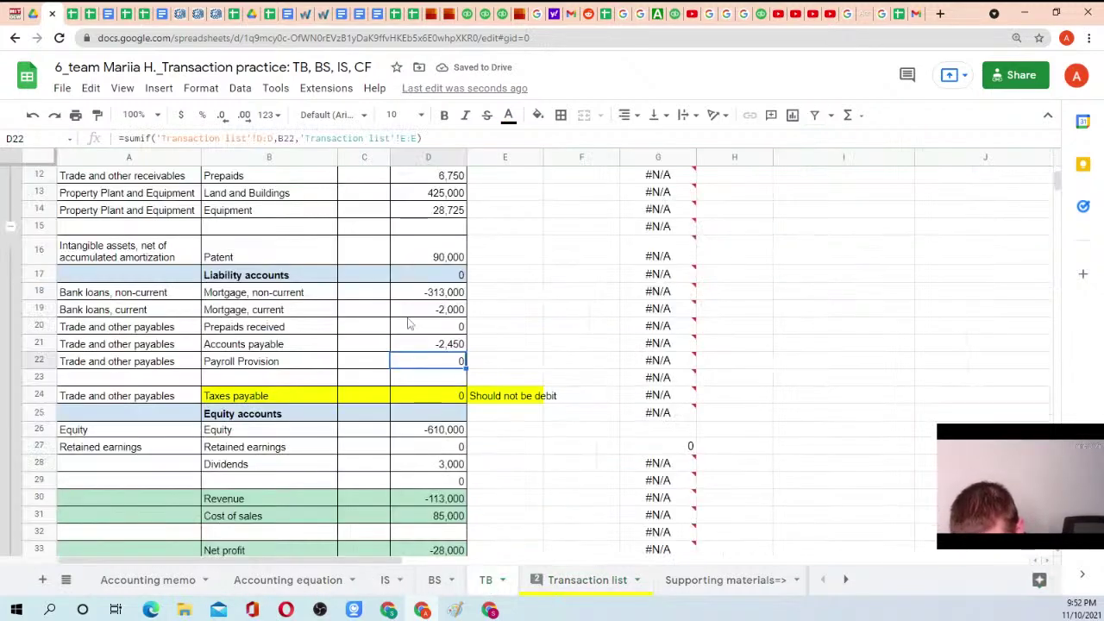
scroll(431, 285, up, 5)
click(436, 274)
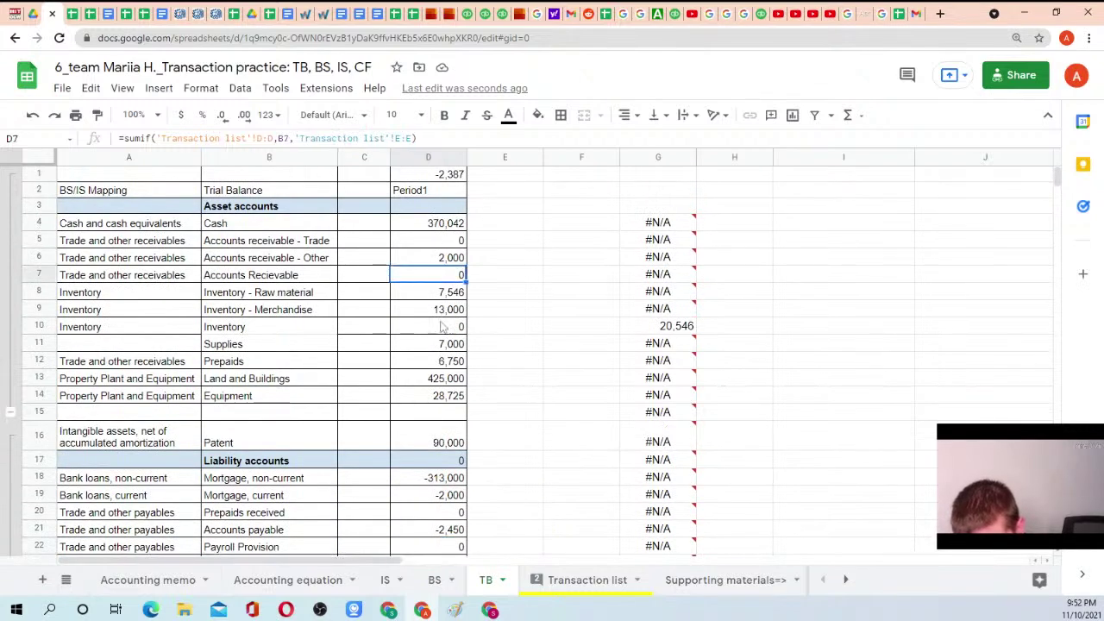
scroll(433, 346, down, 3)
scroll(428, 358, up, 3)
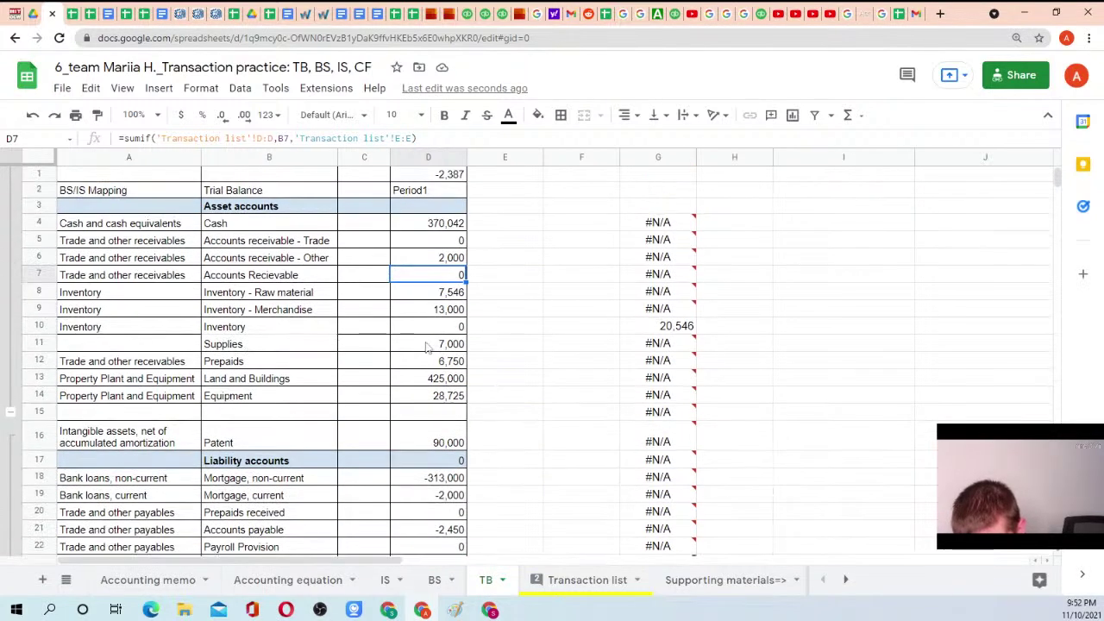
On the TB sheet, check the Payroll Provision, Taxes payable and Revenue balances
scroll(428, 328, down, 4)
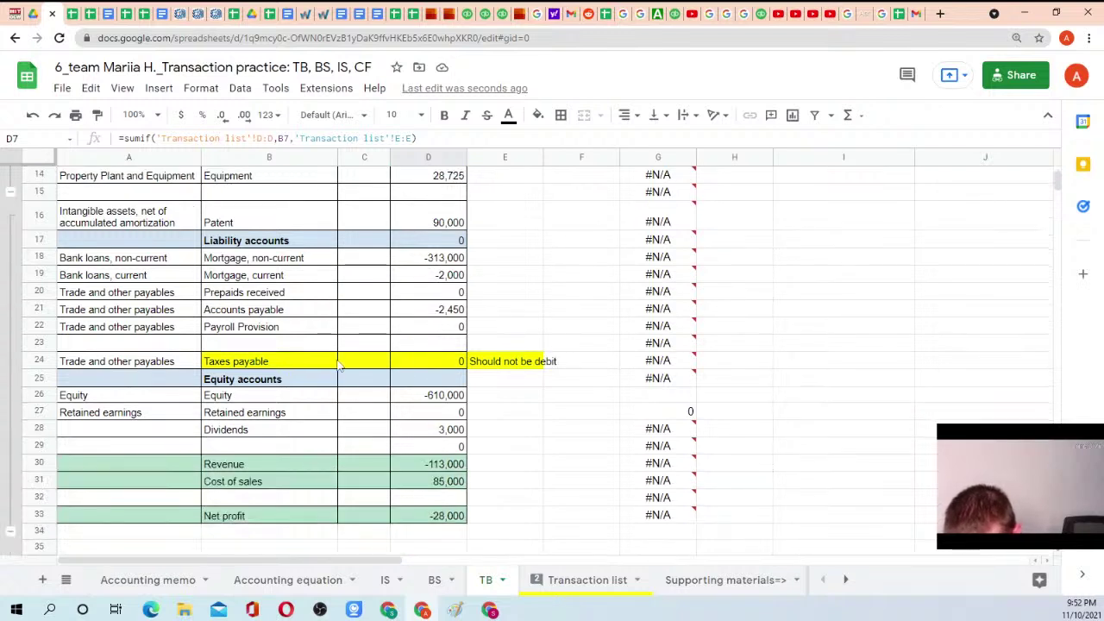
drag(262, 327, 454, 336)
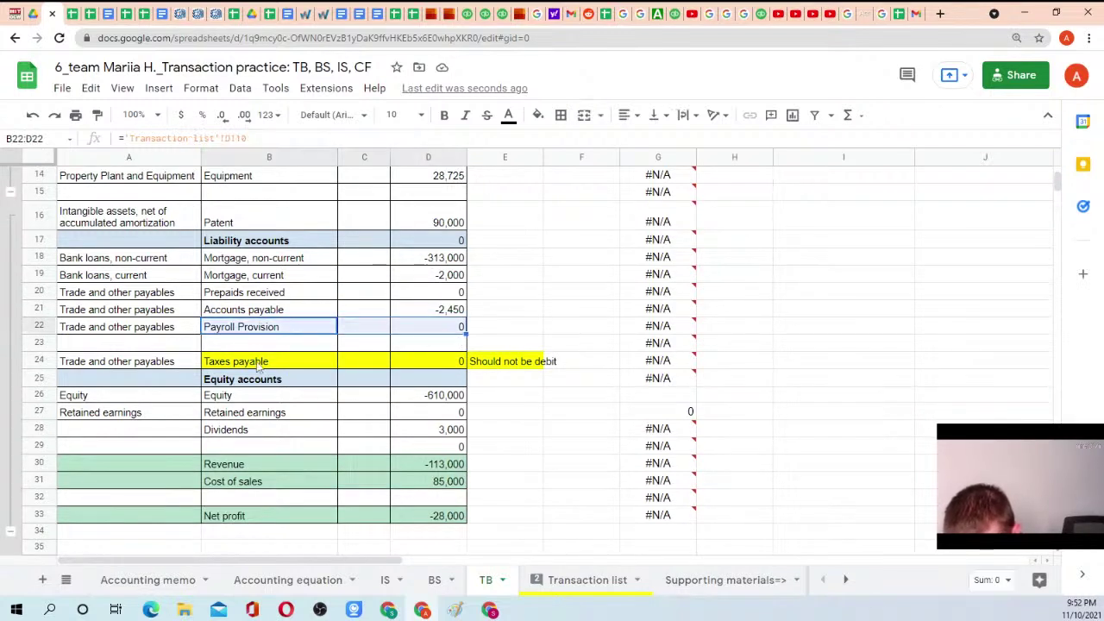
drag(259, 363, 424, 371)
click(425, 371)
click(272, 466)
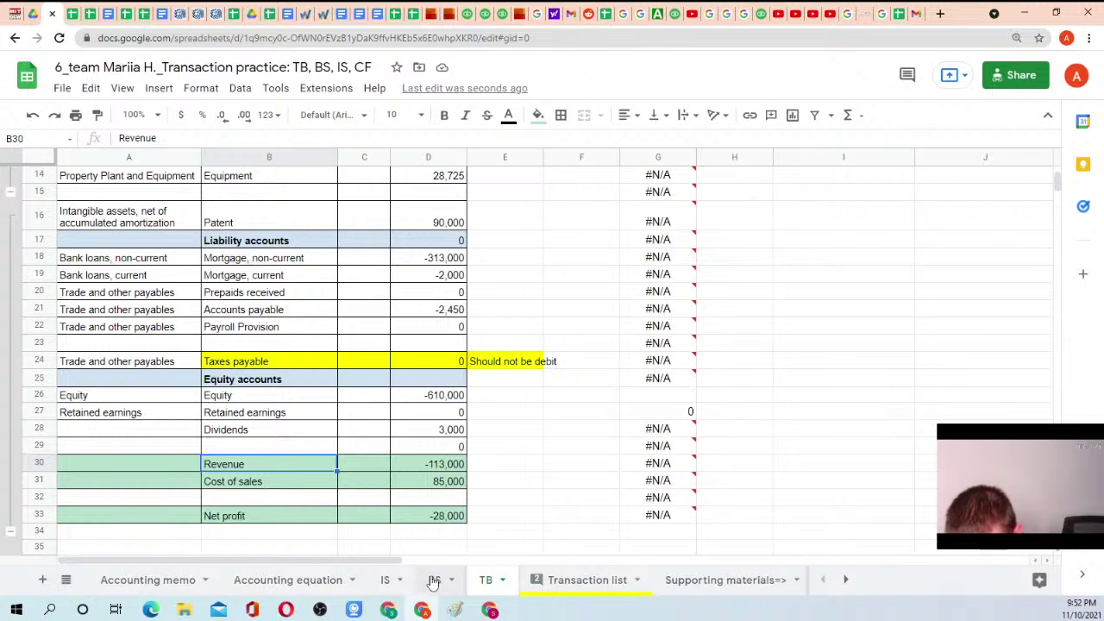
click(438, 469)
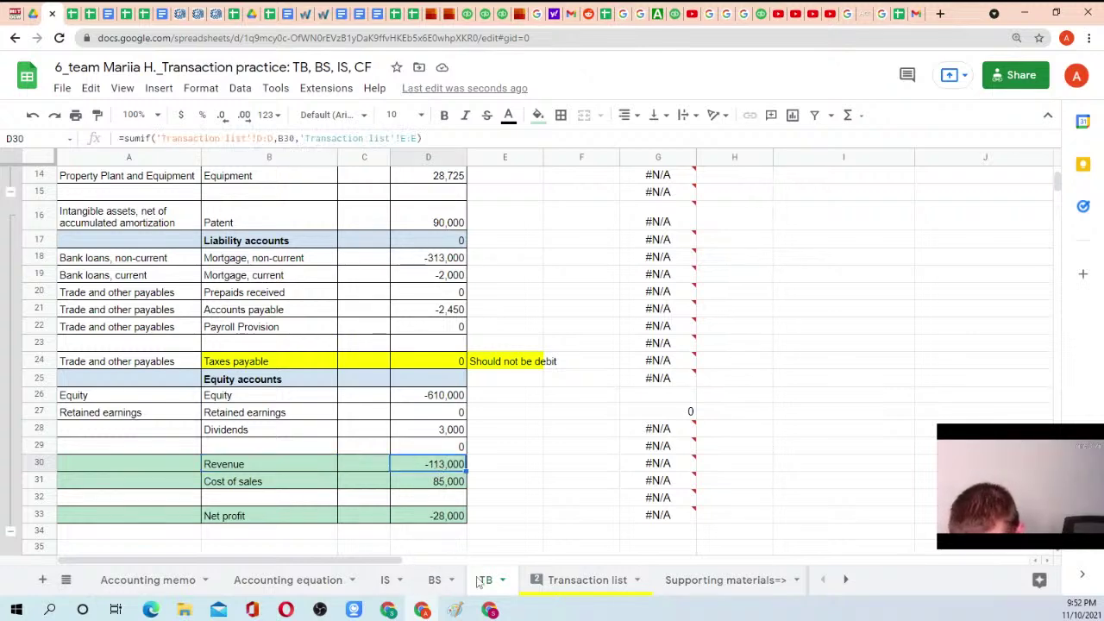
On the Transaction list sheet, examine the payroll entries of tasks 9 and 10 and the side entries for task 7 in columns I:K
click(552, 579)
scroll(328, 453, down, 3)
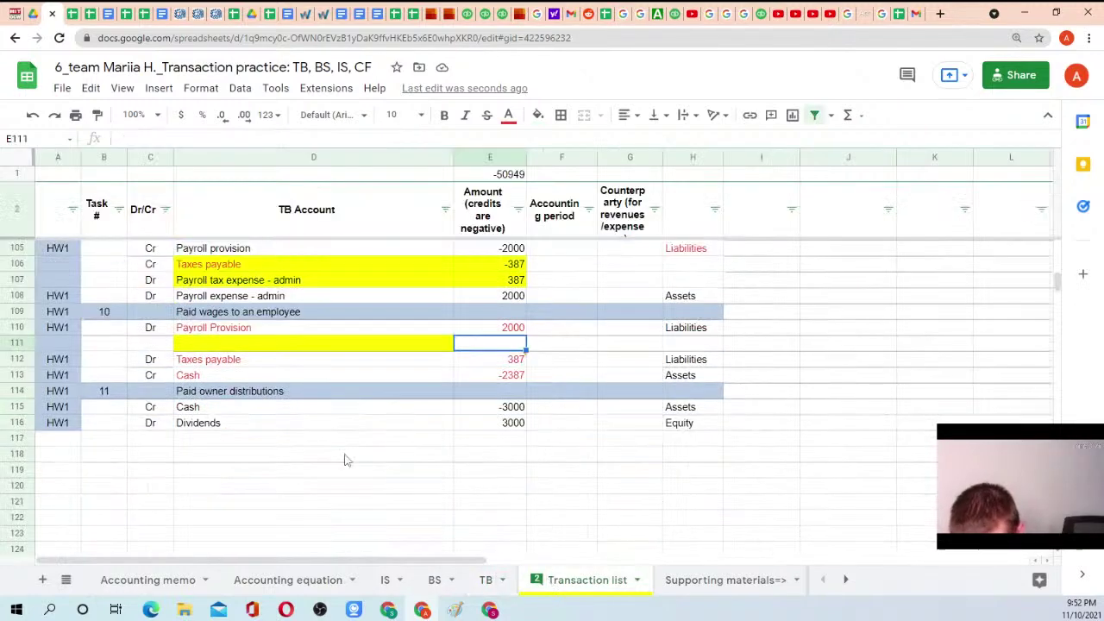
scroll(369, 409, up, 3)
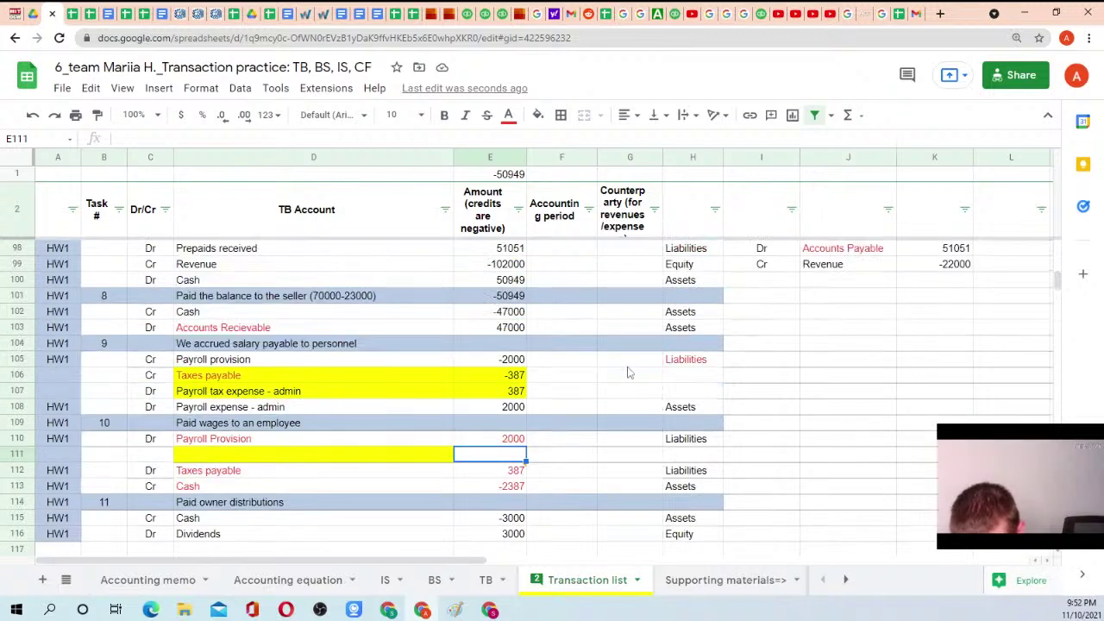
click(671, 379)
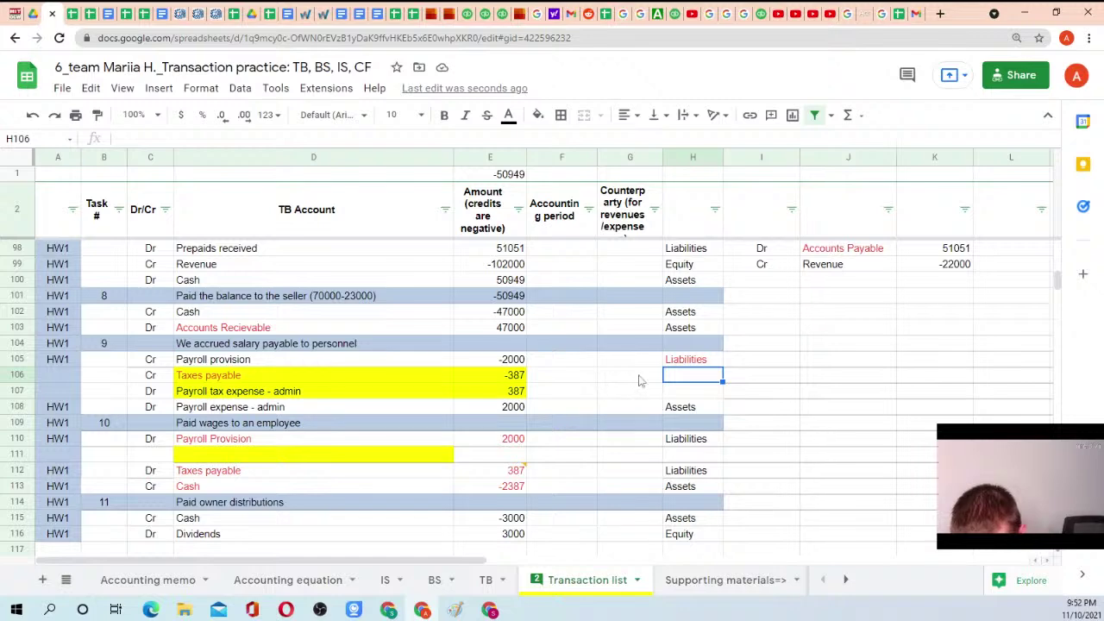
click(681, 395)
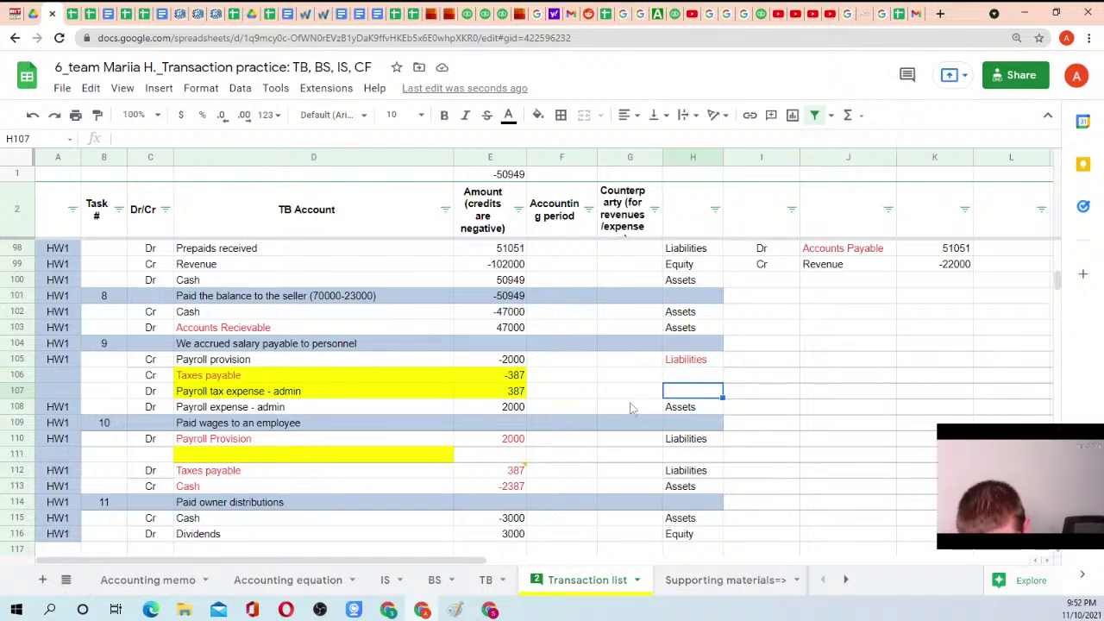
scroll(920, 276, up, 3)
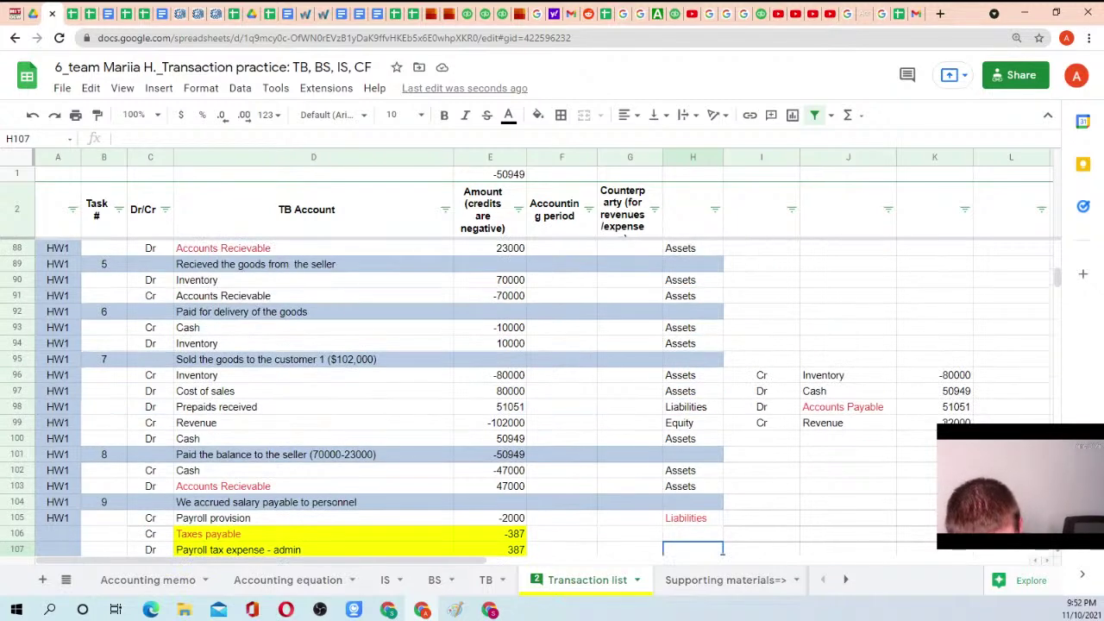
click(902, 425)
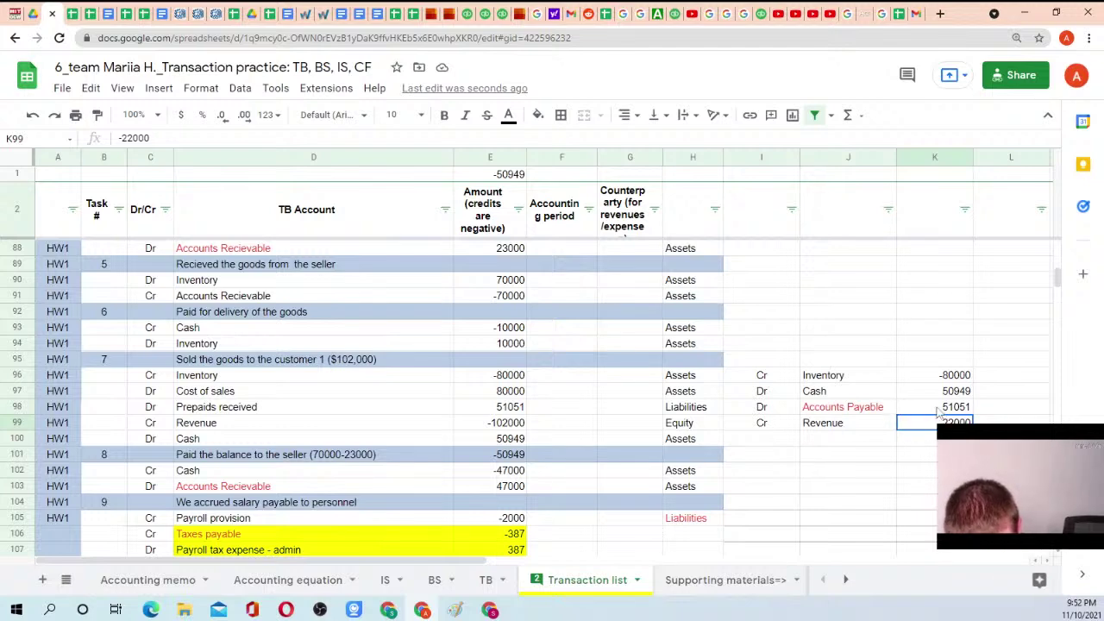
click(939, 411)
click(940, 393)
scroll(627, 418, down, 5)
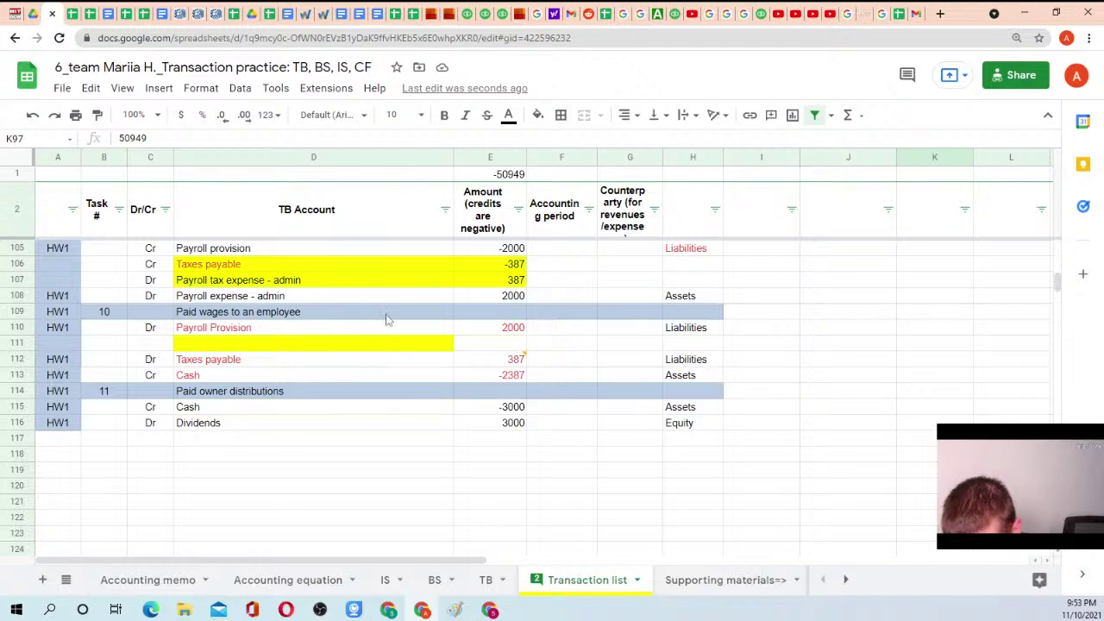
scroll(385, 320, up, 1)
click(423, 337)
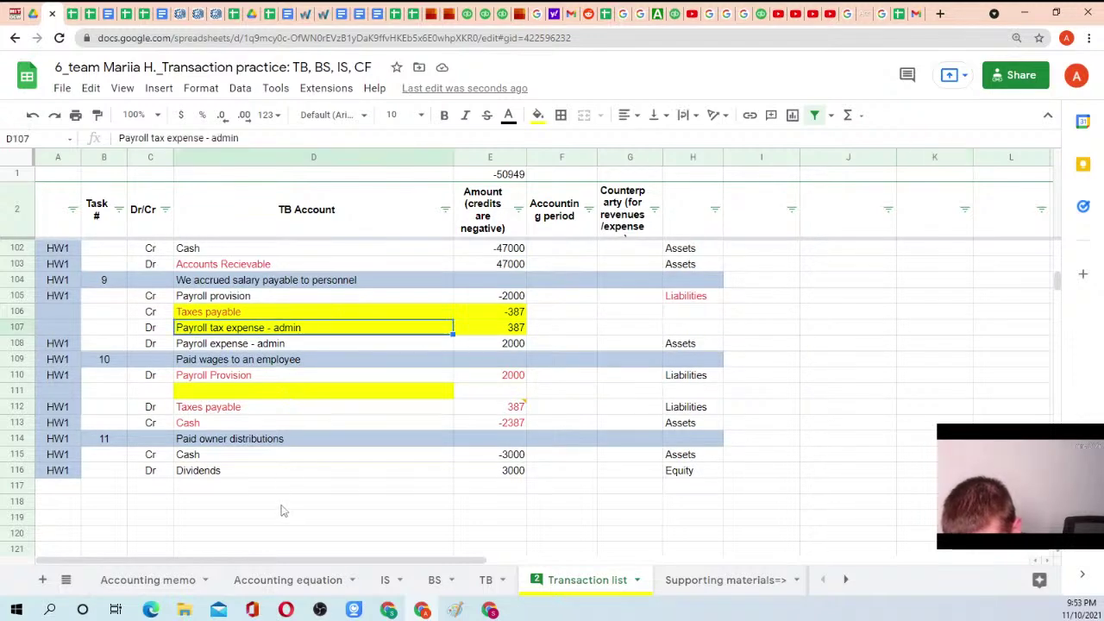
Return to the TB sheet and check the Revenue and Cost of sales lines and the Cost of sales formula in D31
click(483, 580)
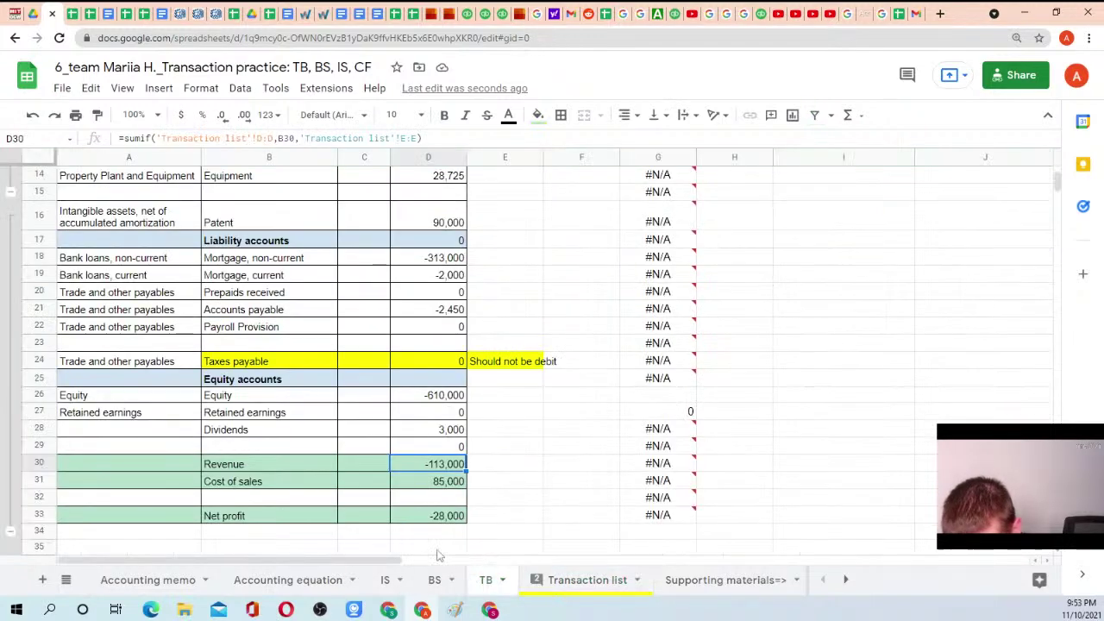
scroll(241, 445, down, 1)
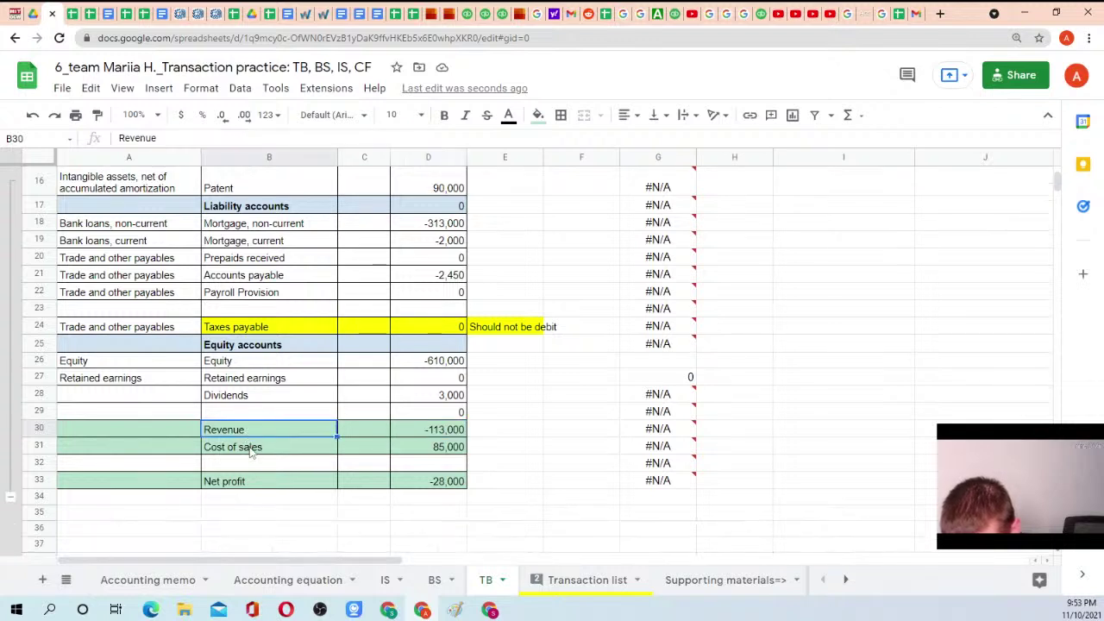
click(250, 451)
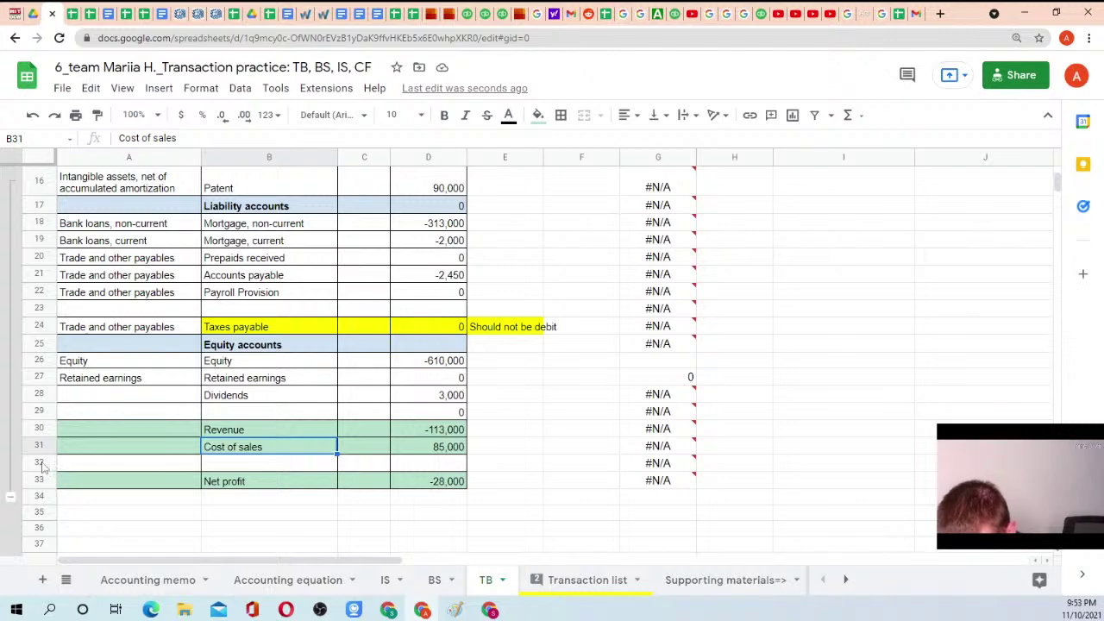
click(436, 447)
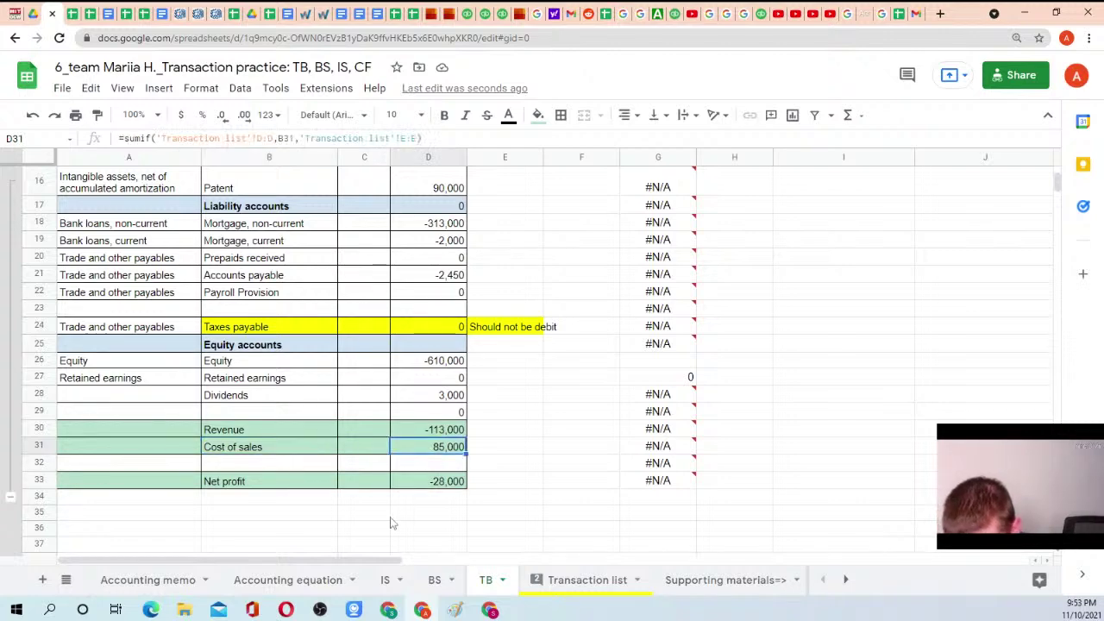
Search the Transaction list's TB Account filter values for "cost of" and apply the filter with all matches selected
click(549, 580)
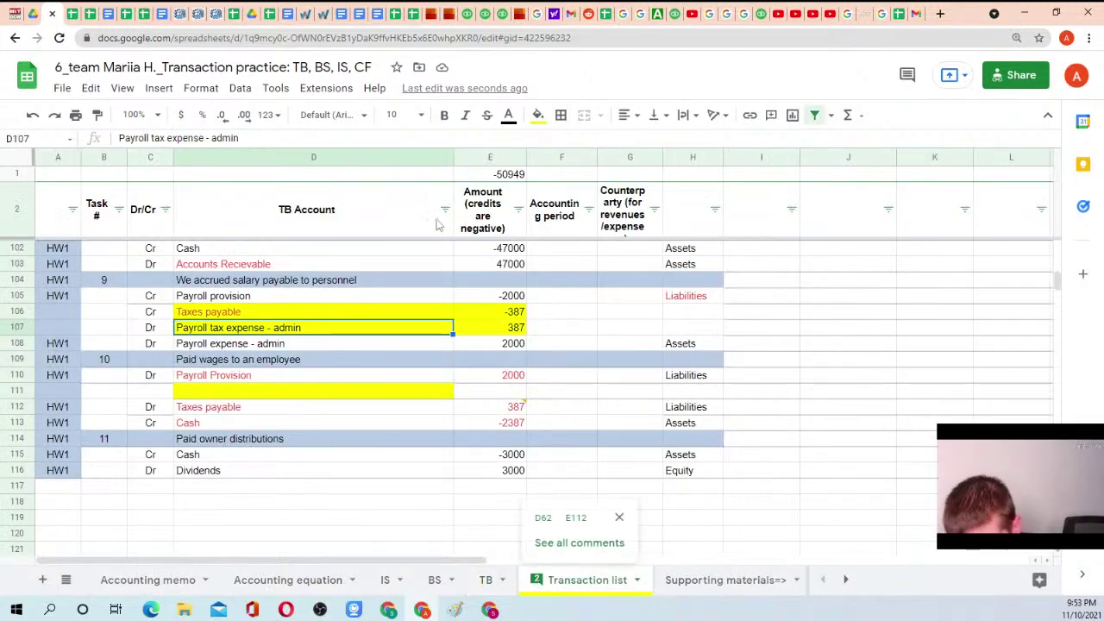
click(445, 209)
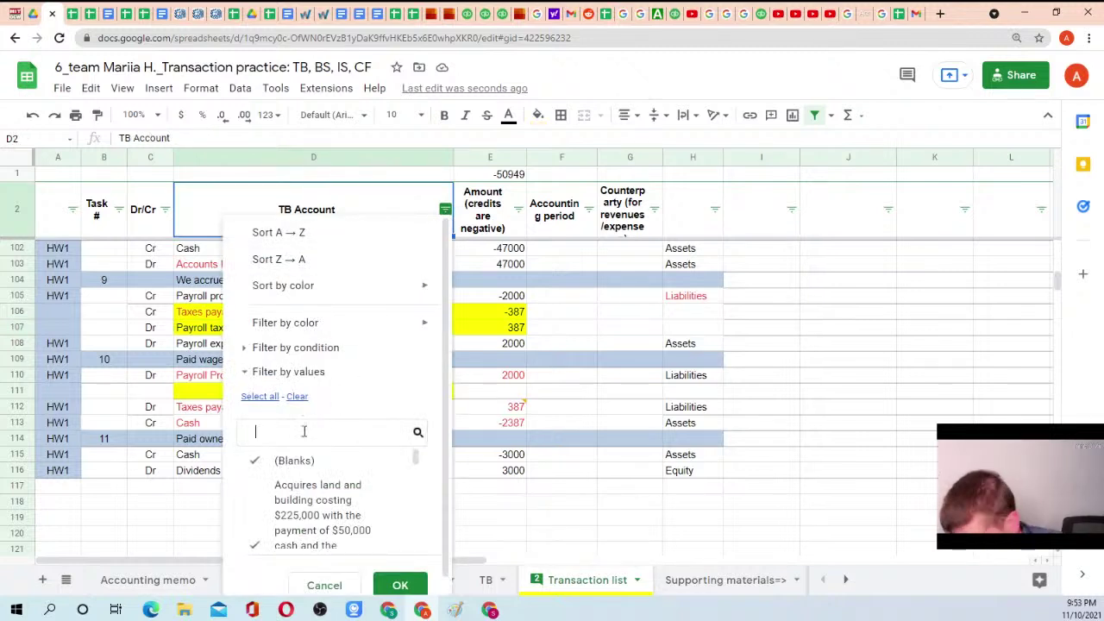
text(cost)
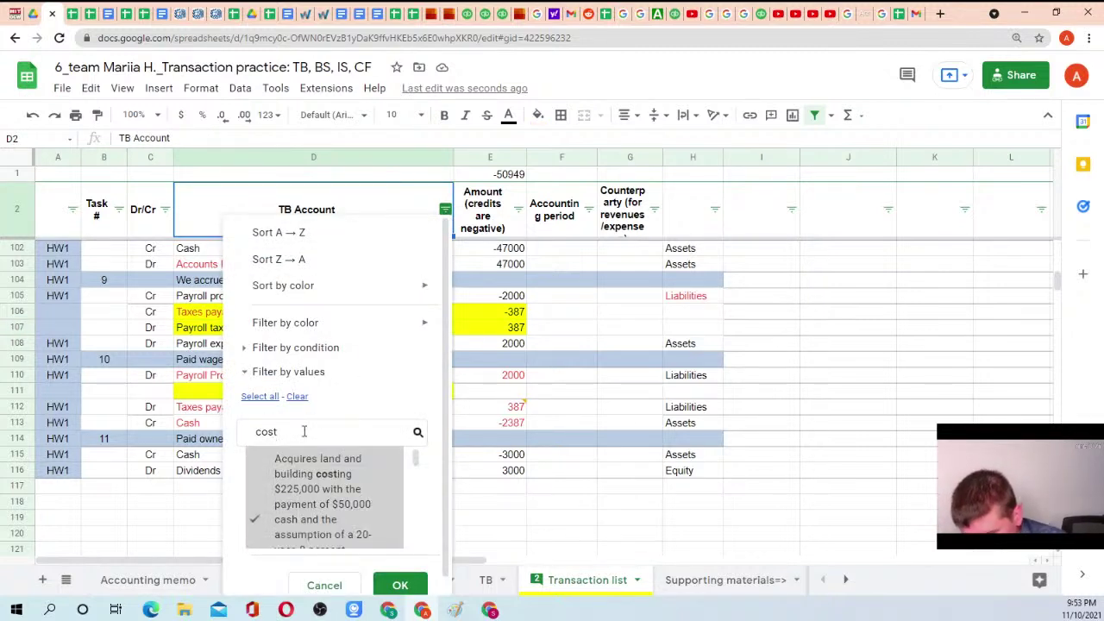
text( of)
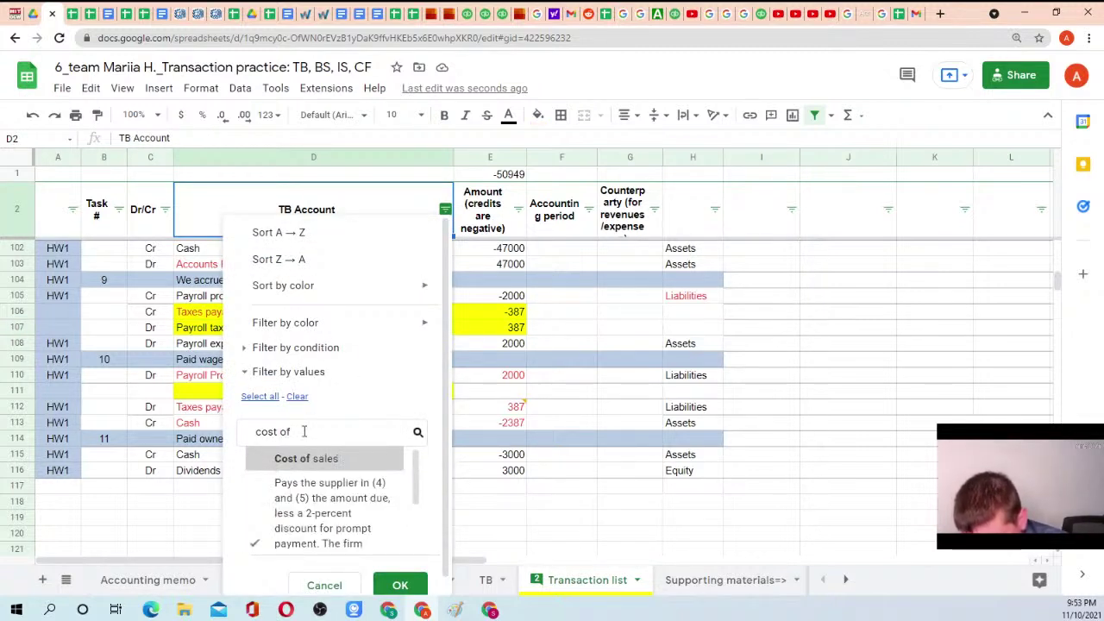
click(260, 396)
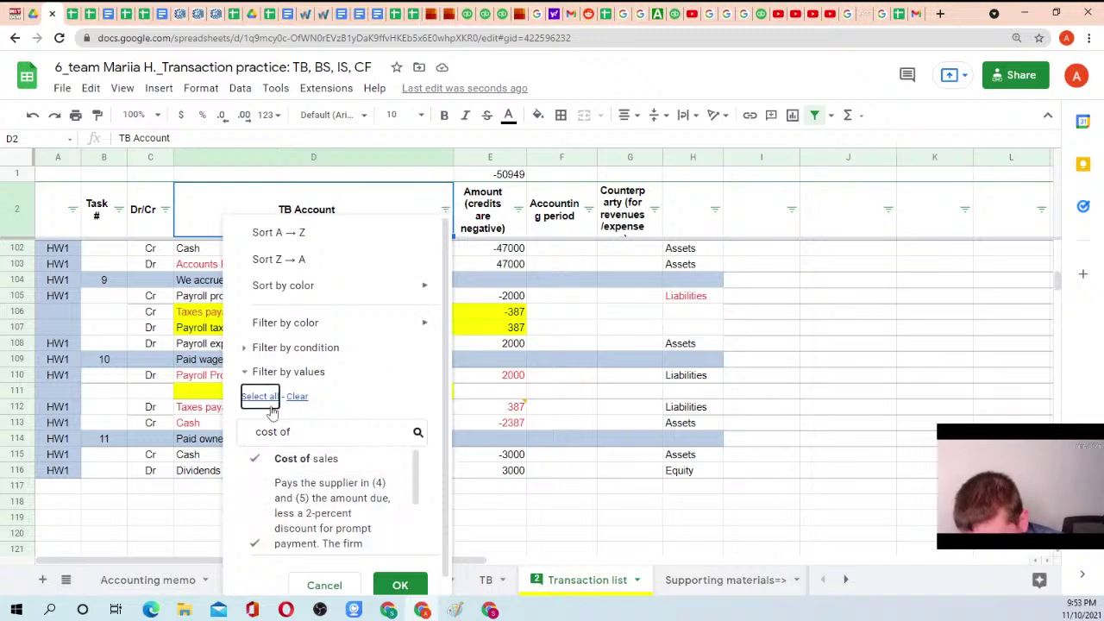
click(399, 586)
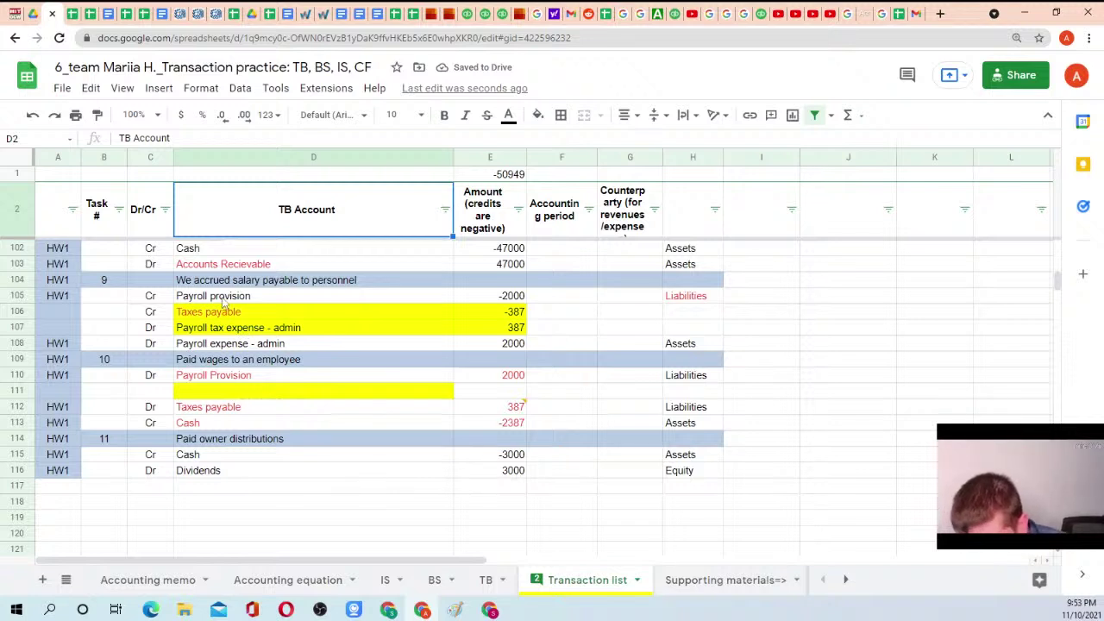
Check the two payroll expense accounts in task 9, and insert two blank rows below Cost of sales on the TB sheet
click(229, 345)
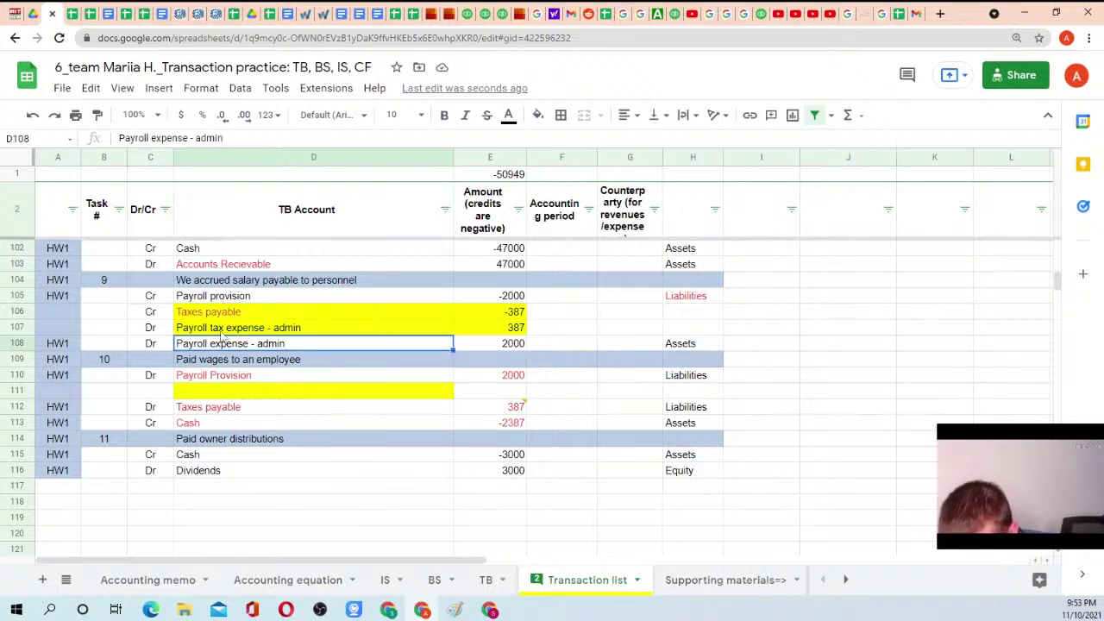
click(223, 329)
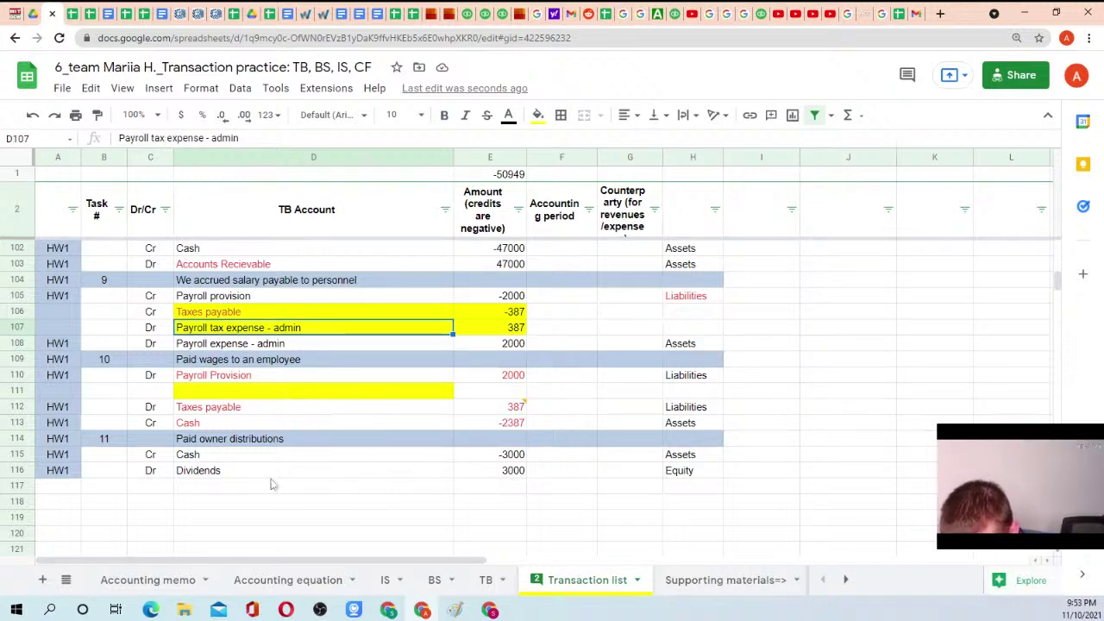
click(486, 580)
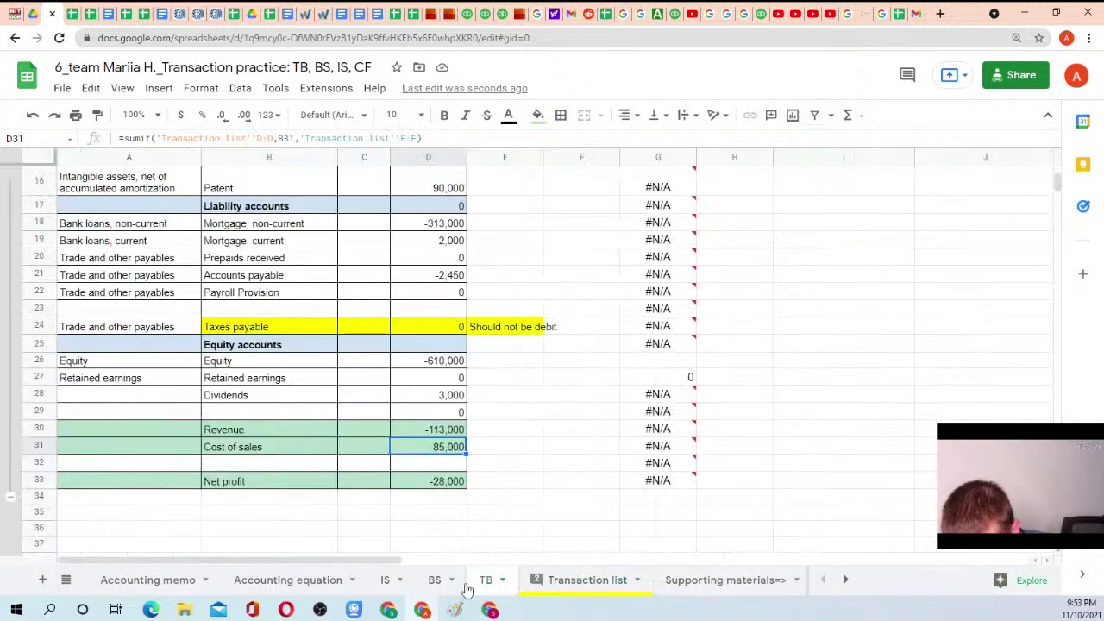
right_click(38, 463)
click(92, 230)
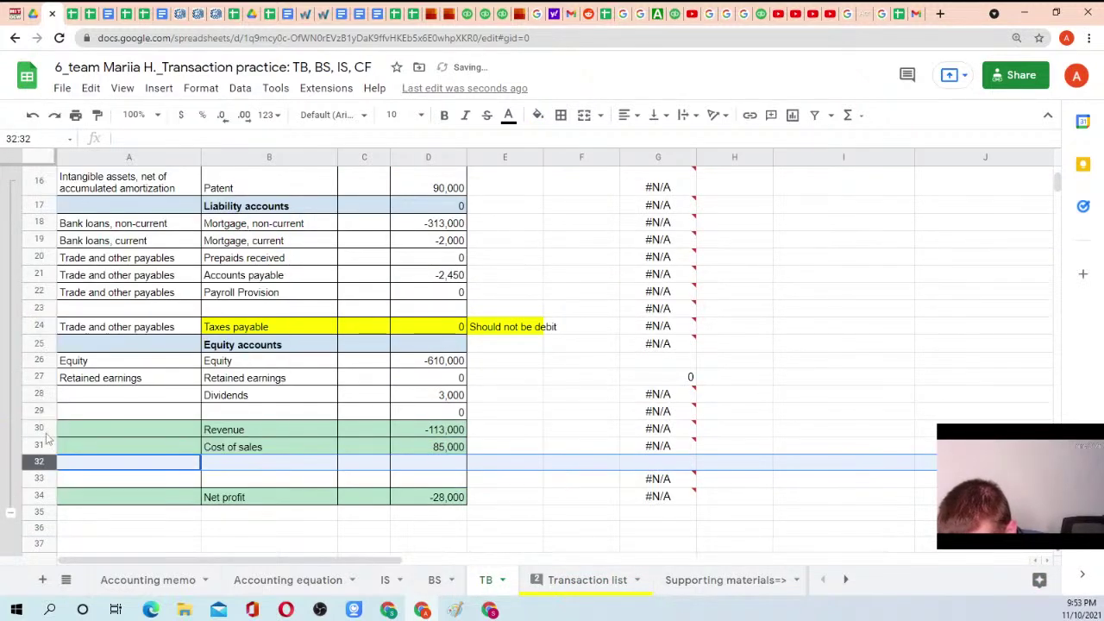
right_click(40, 463)
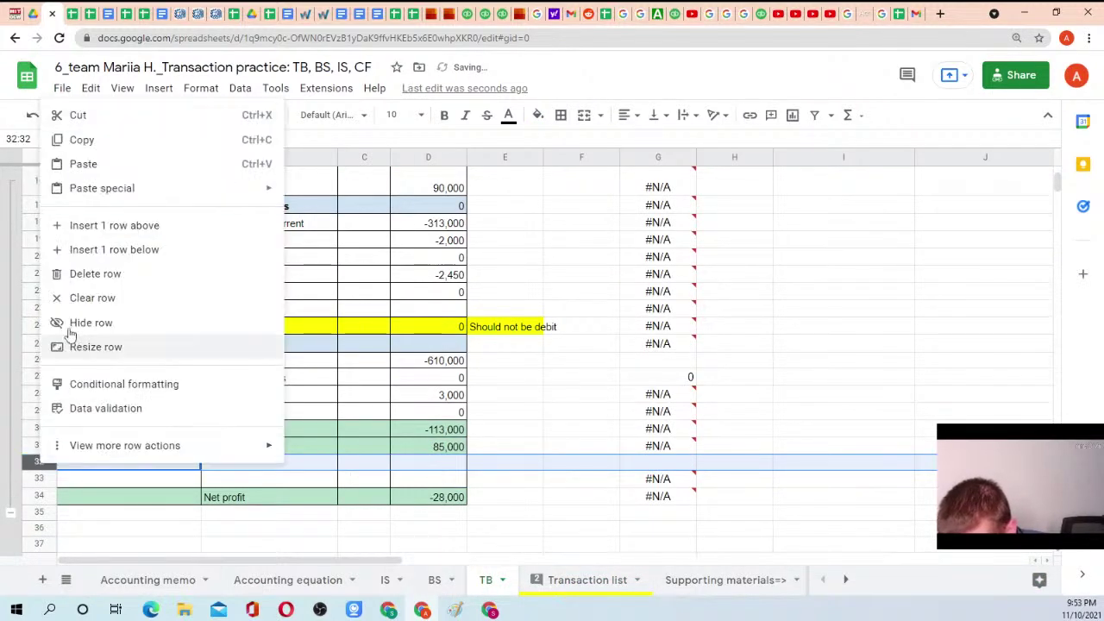
click(97, 226)
Link TB cell B32 to the Payroll expense - admin account name in Transaction list cell D108
click(217, 467)
text(=)
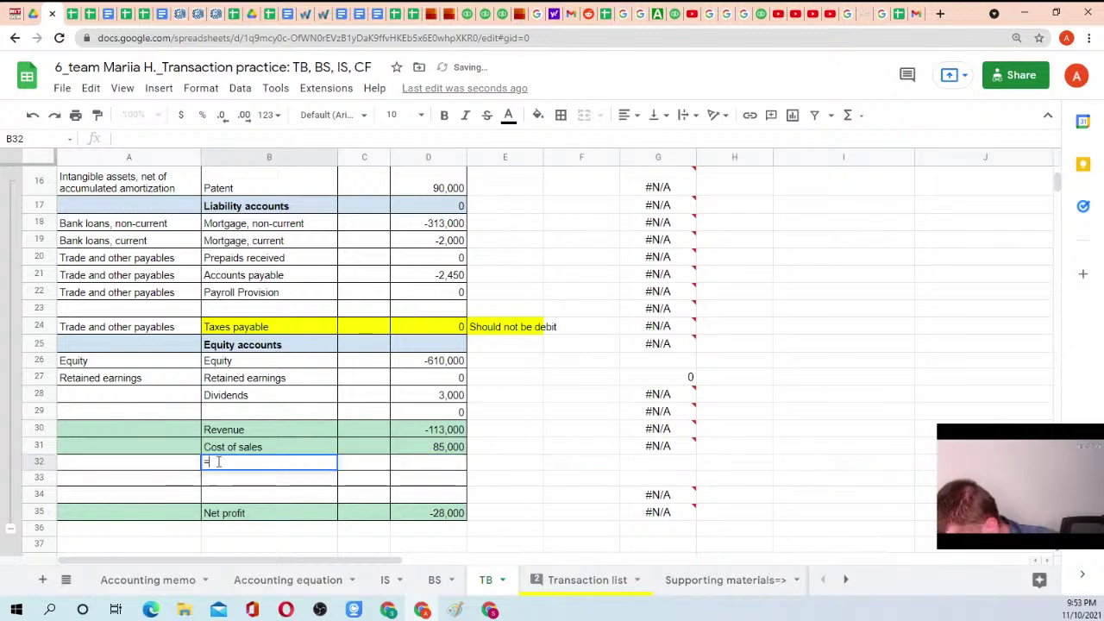
click(565, 580)
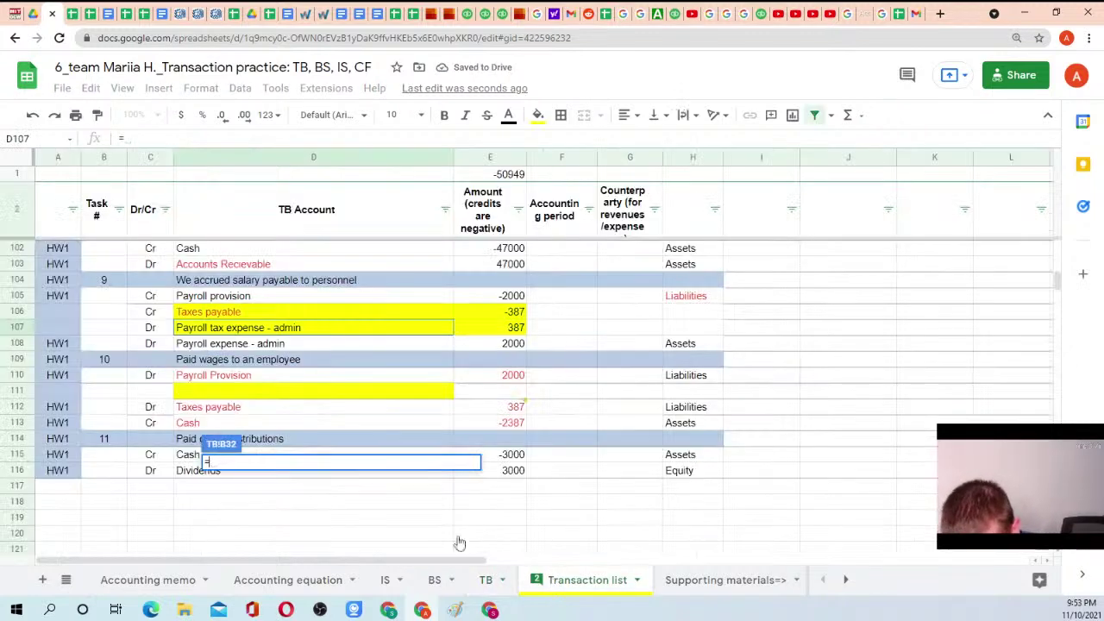
click(227, 345)
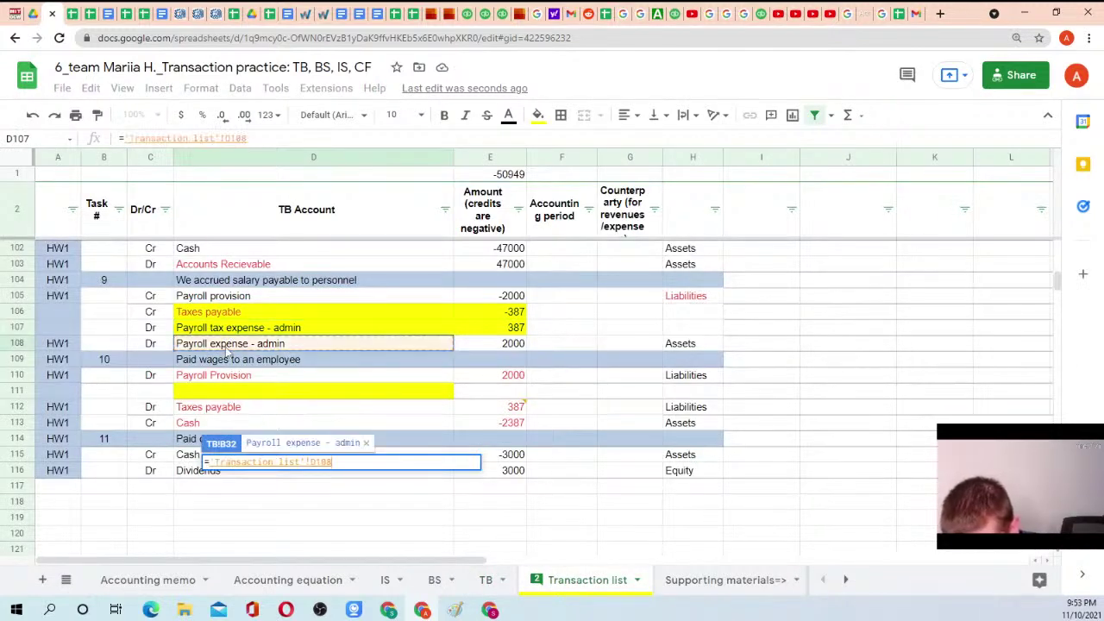
key(Return)
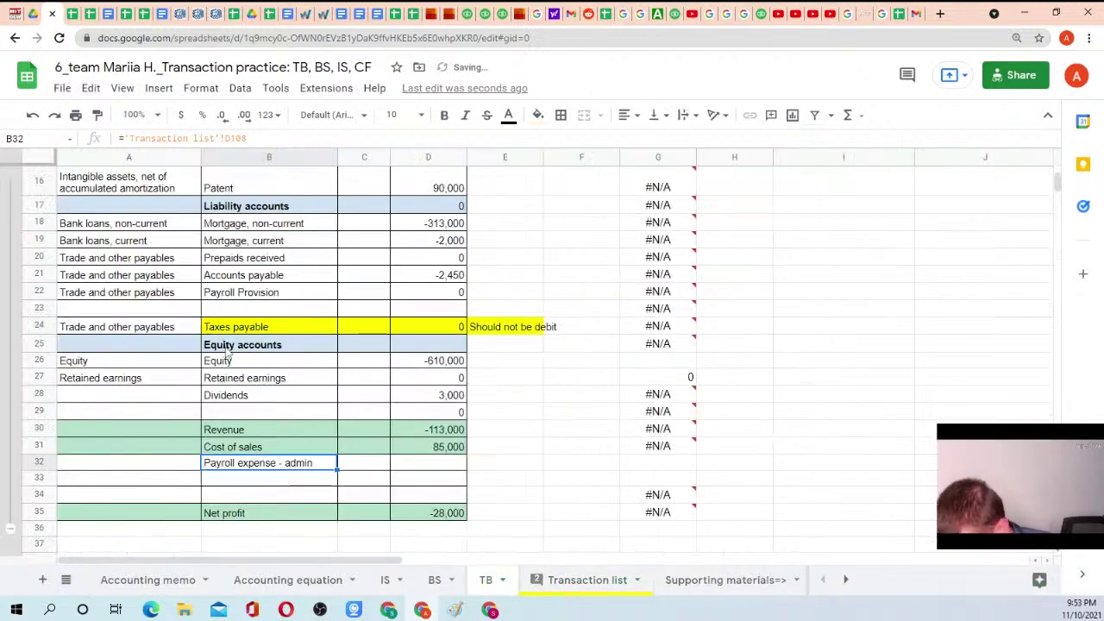
Link TB cell B33 to the Payroll tax expense - admin account name in Transaction list cell D107
text(=)
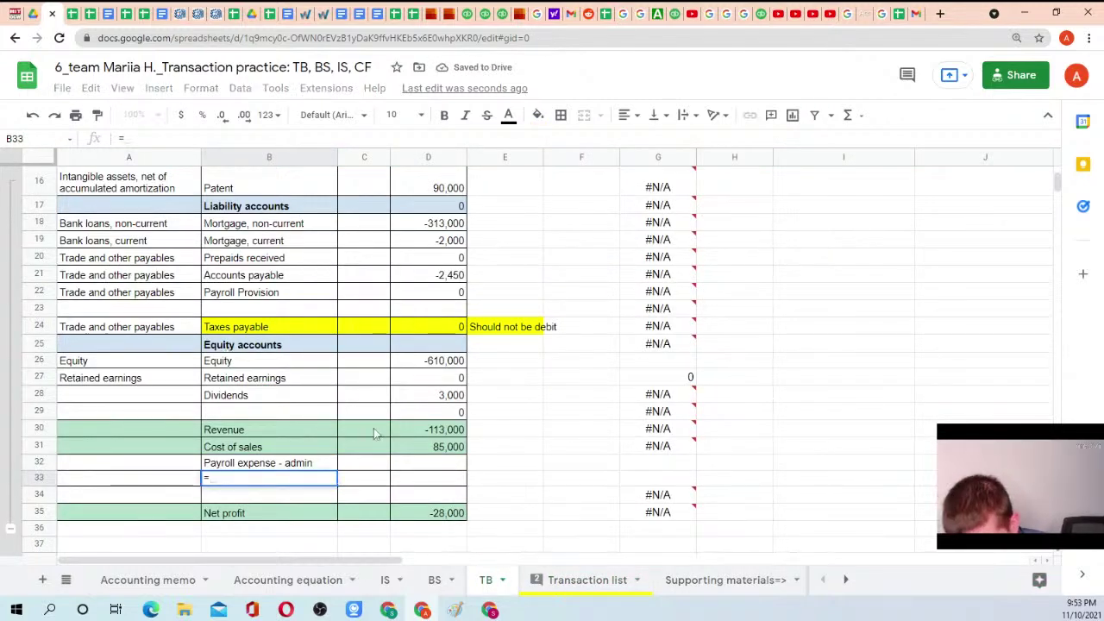
click(556, 580)
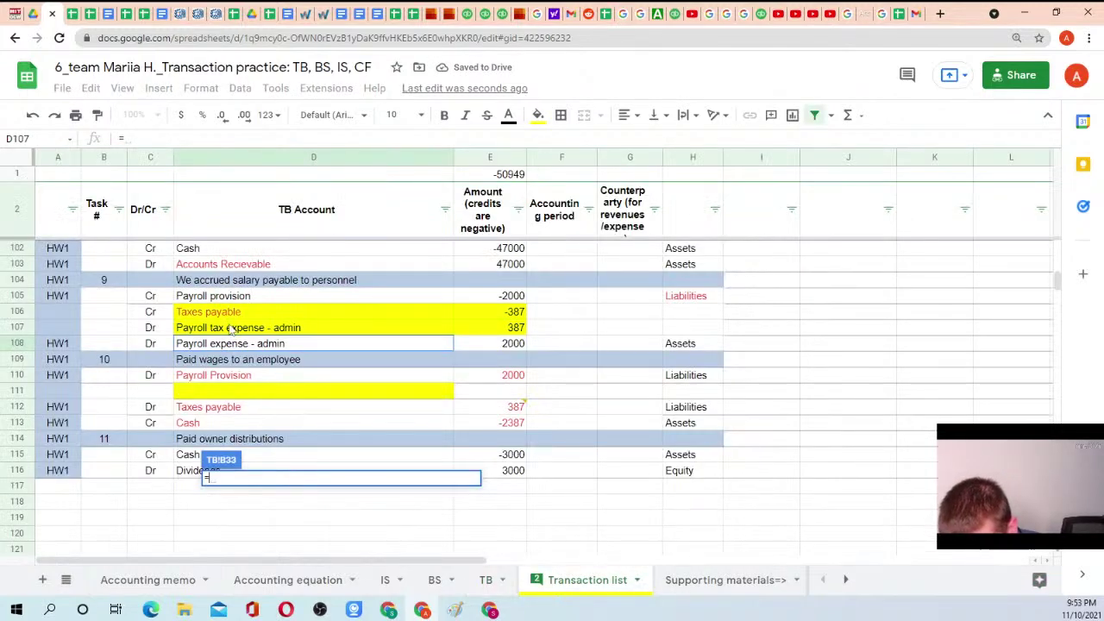
click(232, 328)
key(Return)
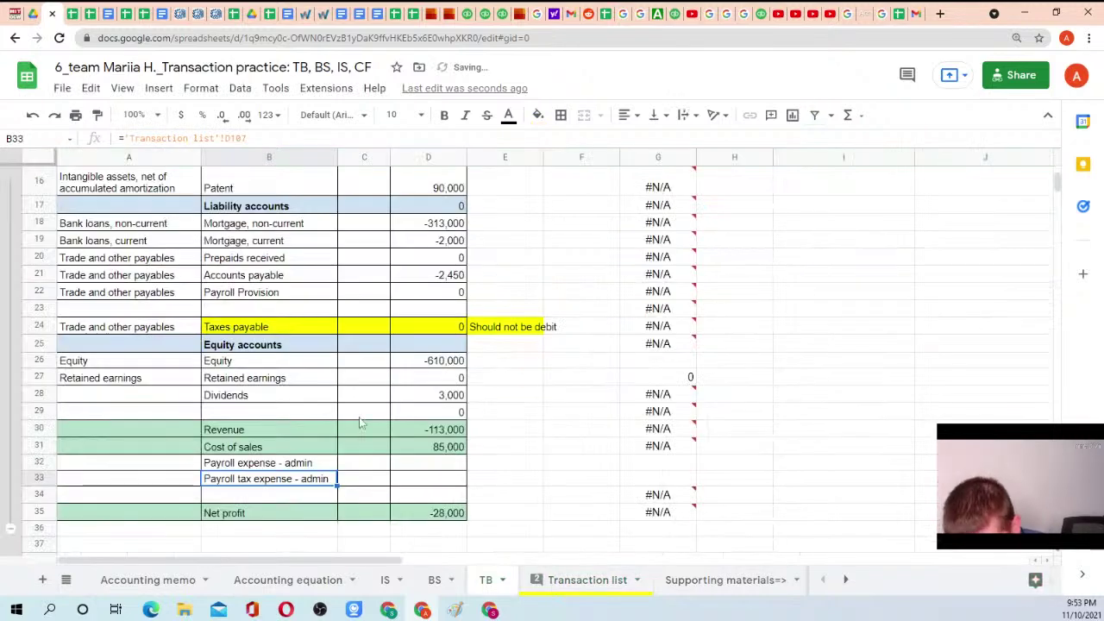
Copy the Cost of sales SUMIF formula from TB cell D31 into D32 and D33 for the two payroll expense accounts
click(437, 448)
key(ctrl+c)
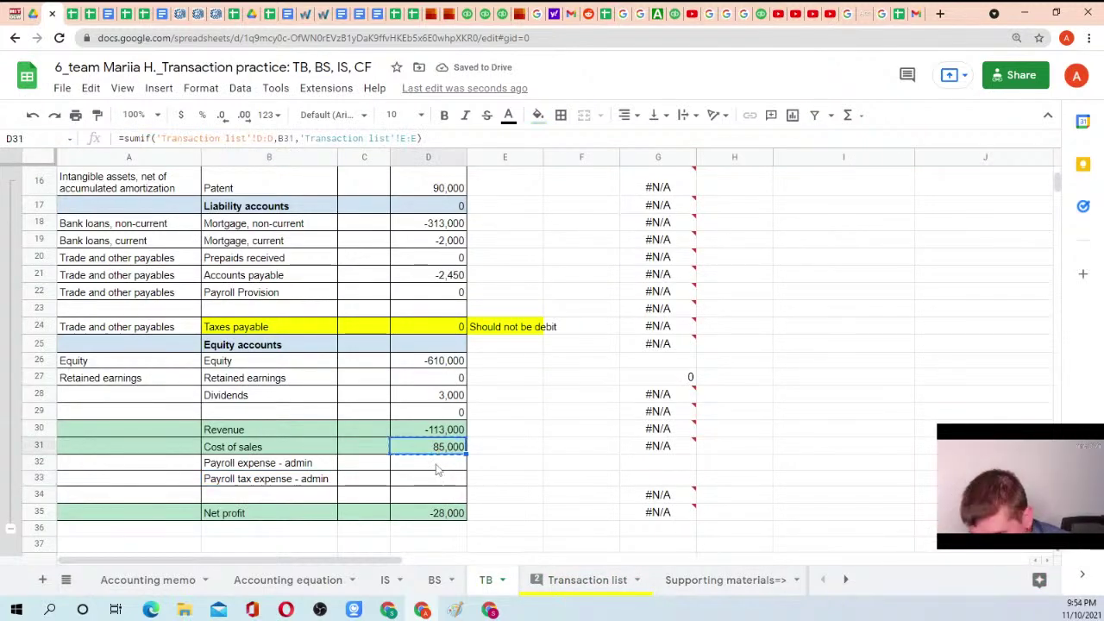
click(429, 463)
key(ctrl+v)
click(429, 479)
key(ctrl+v)
Highlight the two new payroll expense rows, B32:D33, with a yellow fill
drag(308, 465, 431, 480)
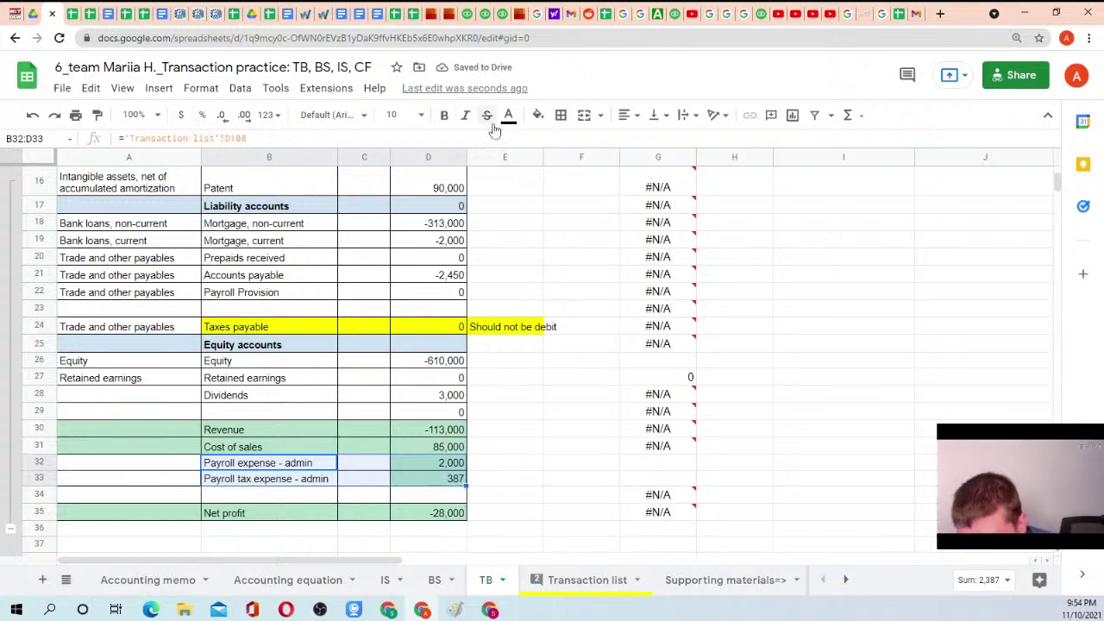
click(538, 114)
click(596, 263)
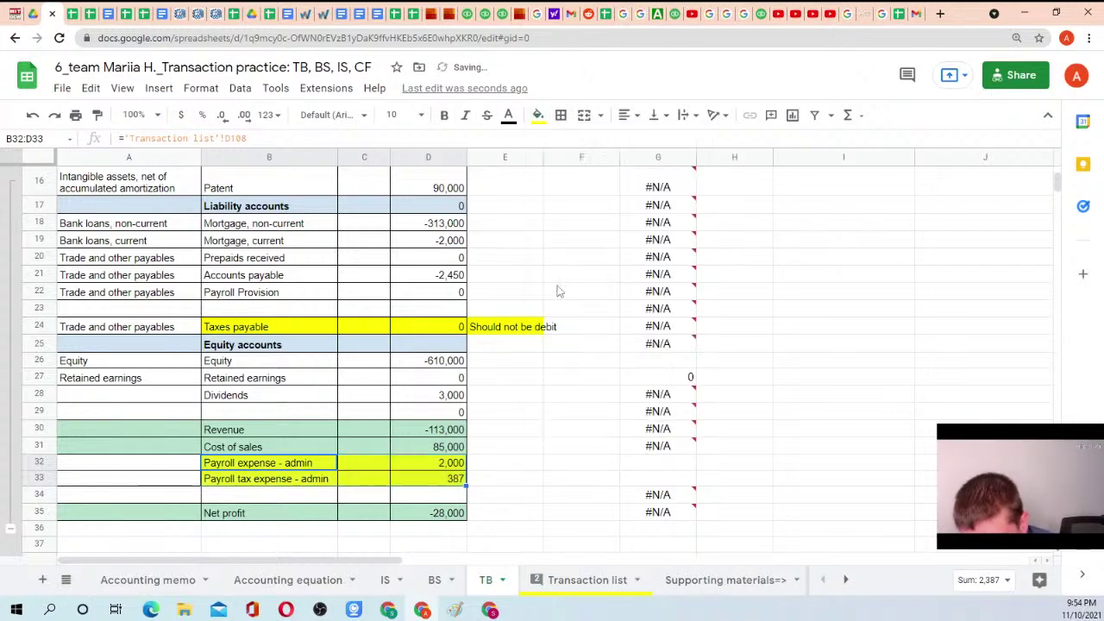
click(364, 512)
Extend the trial balance check sum in TB cell D1 to include the two payroll expense rows
scroll(468, 349, up, 5)
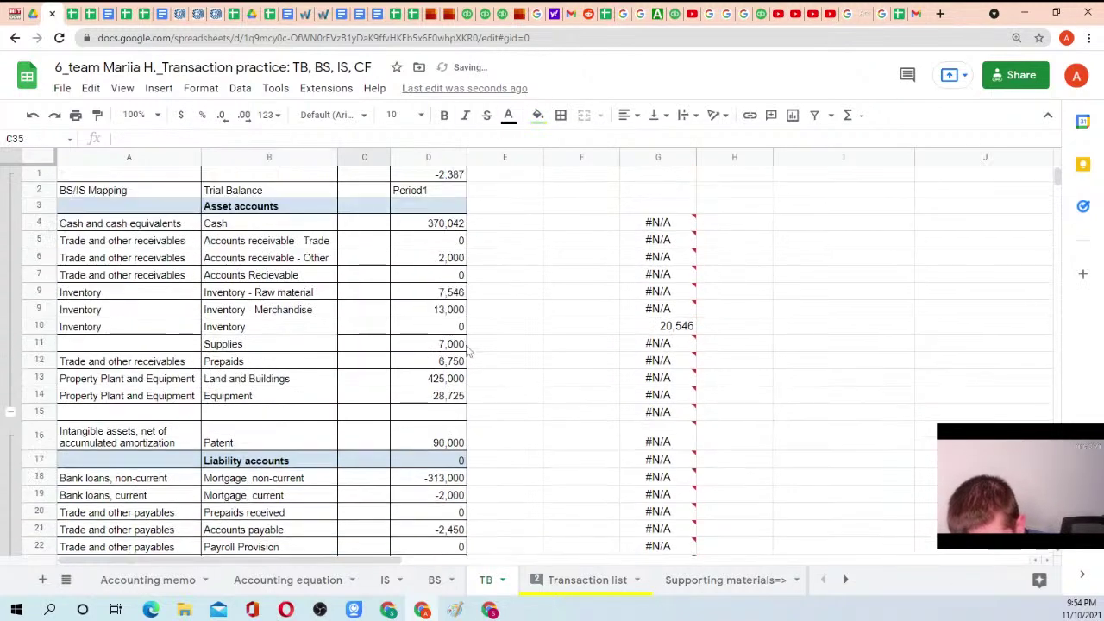
click(429, 175)
scroll(362, 345, down, 7)
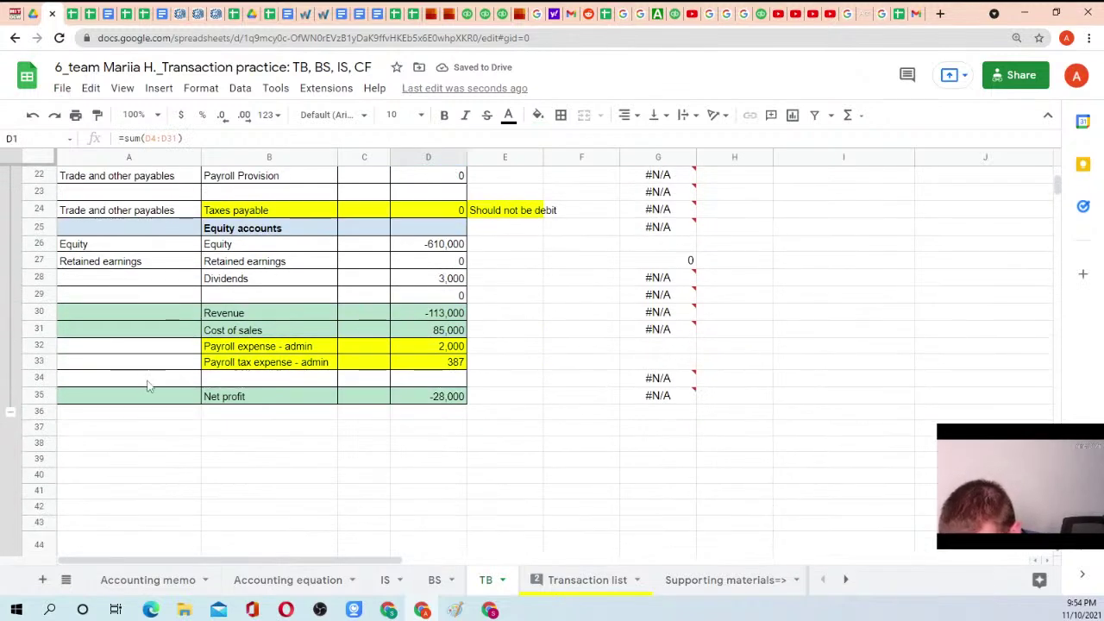
click(176, 138)
drag(173, 138, 178, 138)
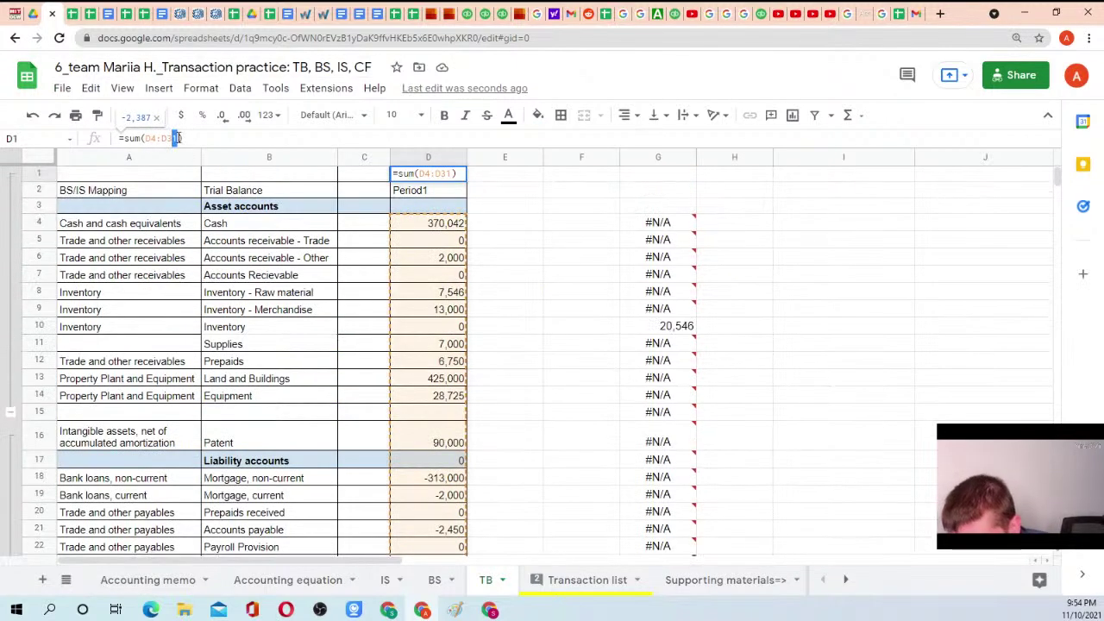
key(Return)
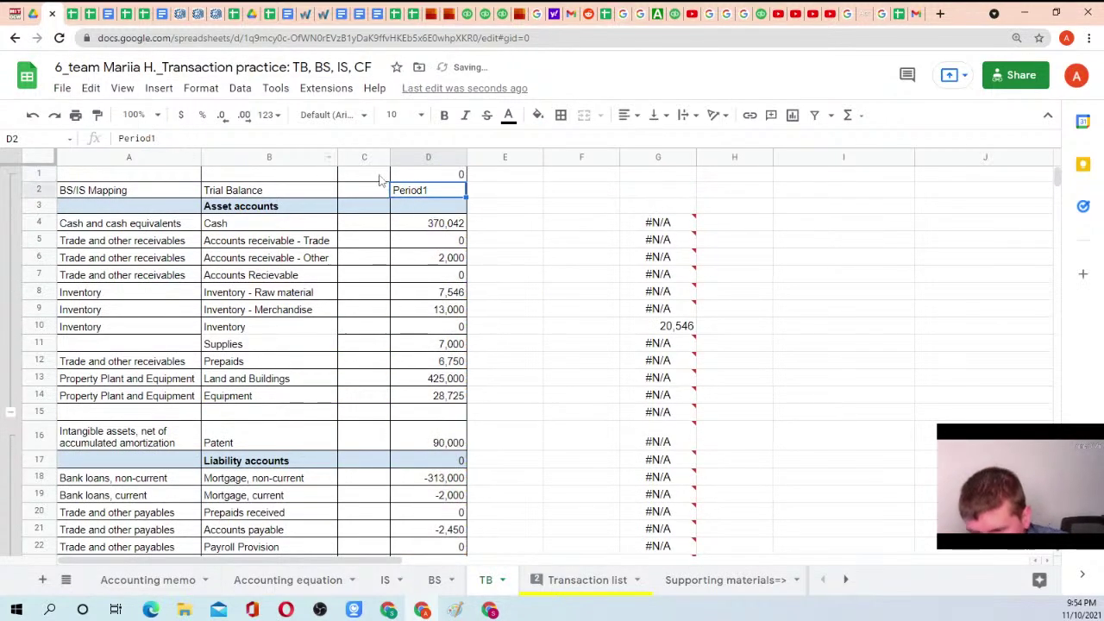
Check the balance sheet's CHECK formula in BS cell C28 and compare the statement with the income and expense rows on TB
scroll(384, 259, down, 6)
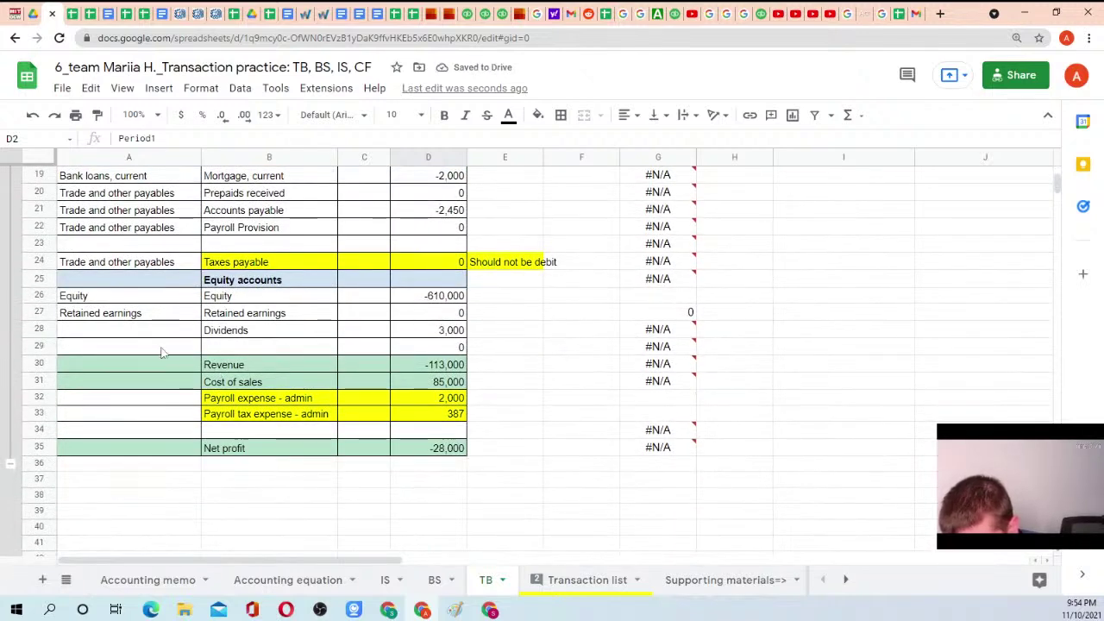
click(434, 580)
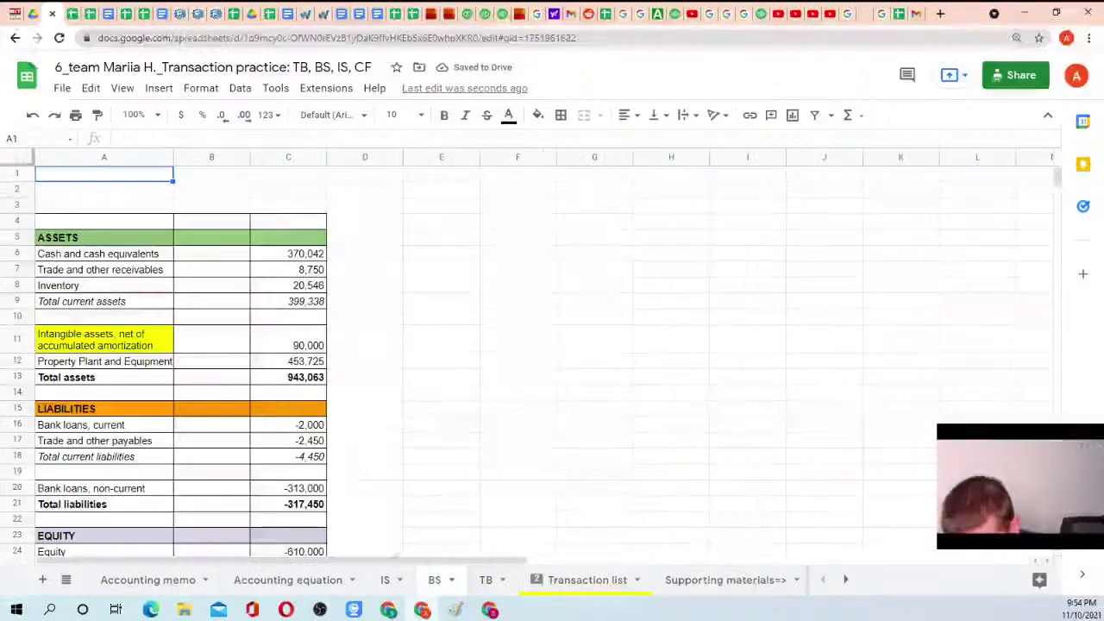
scroll(259, 333, down, 5)
click(308, 396)
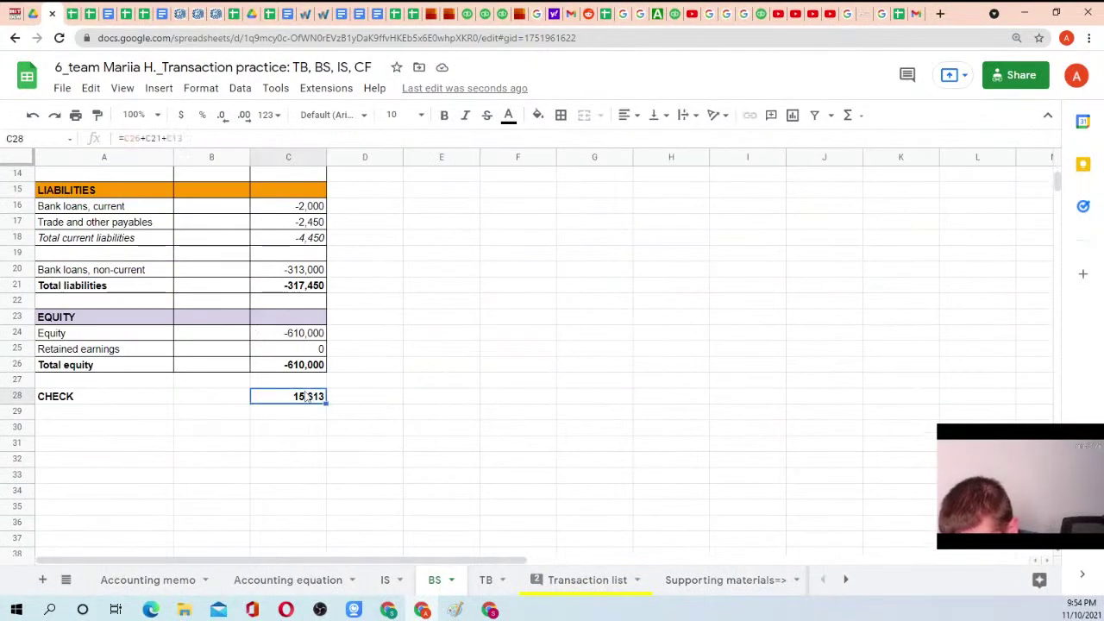
scroll(297, 371, up, 5)
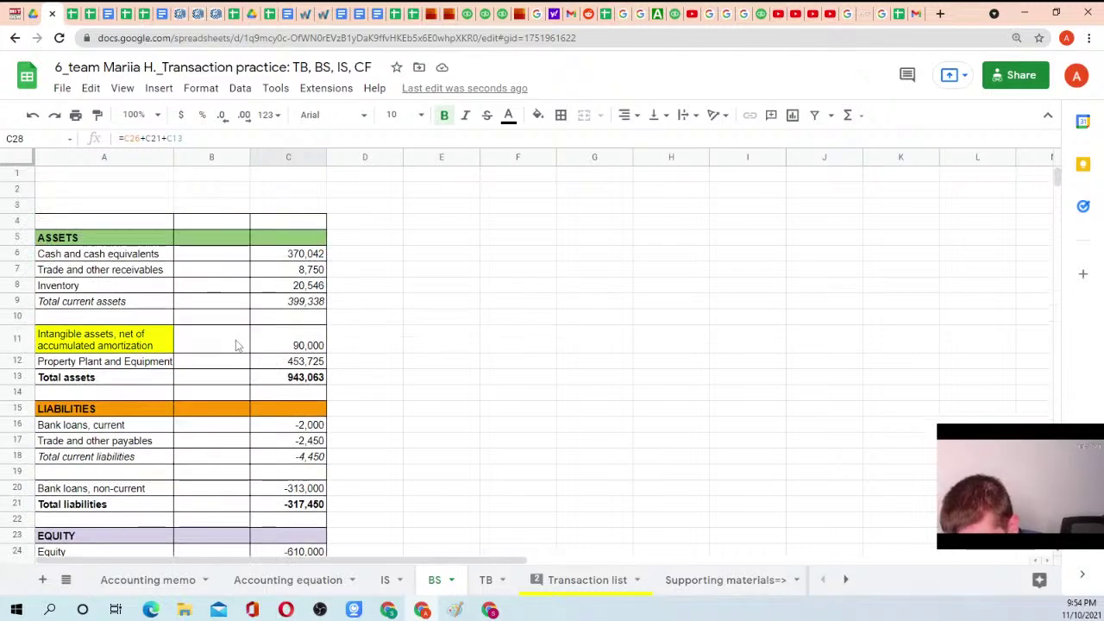
click(489, 582)
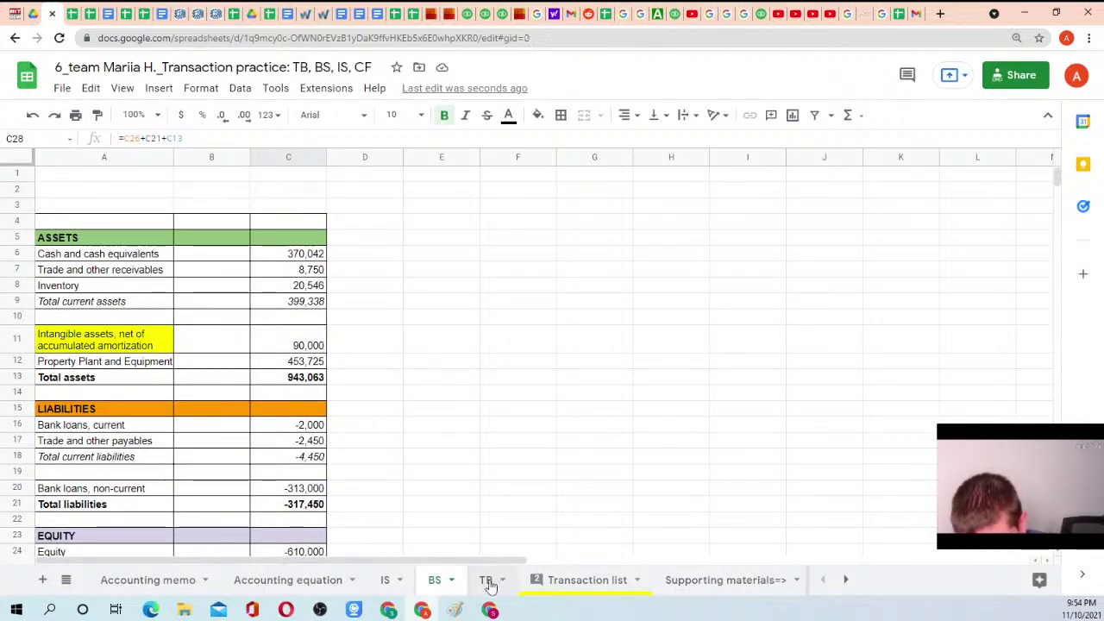
click(435, 580)
click(487, 582)
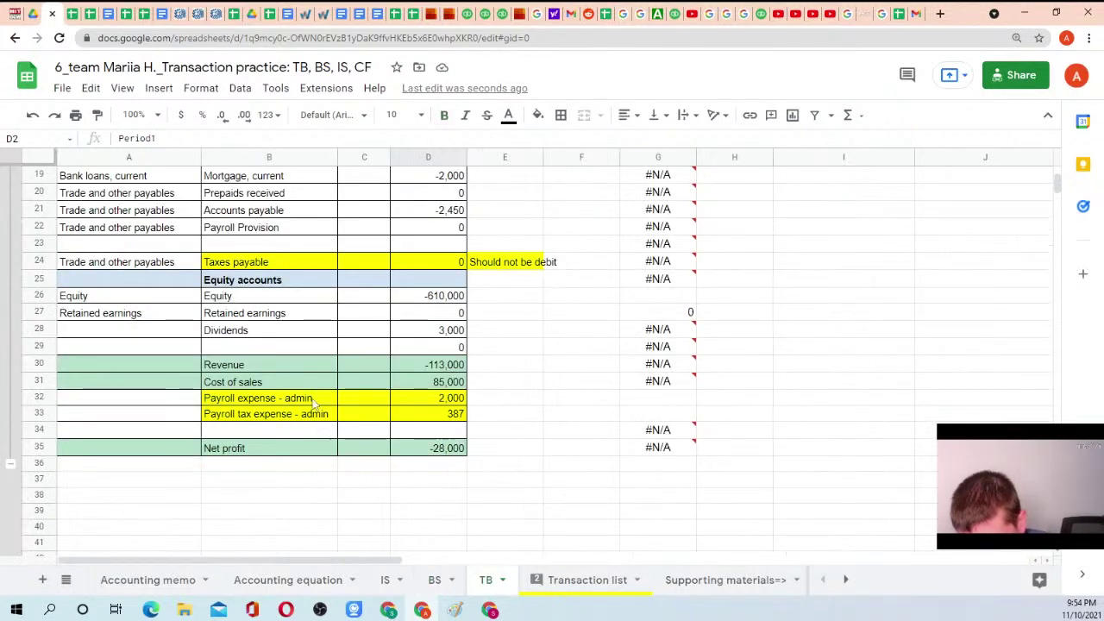
click(435, 579)
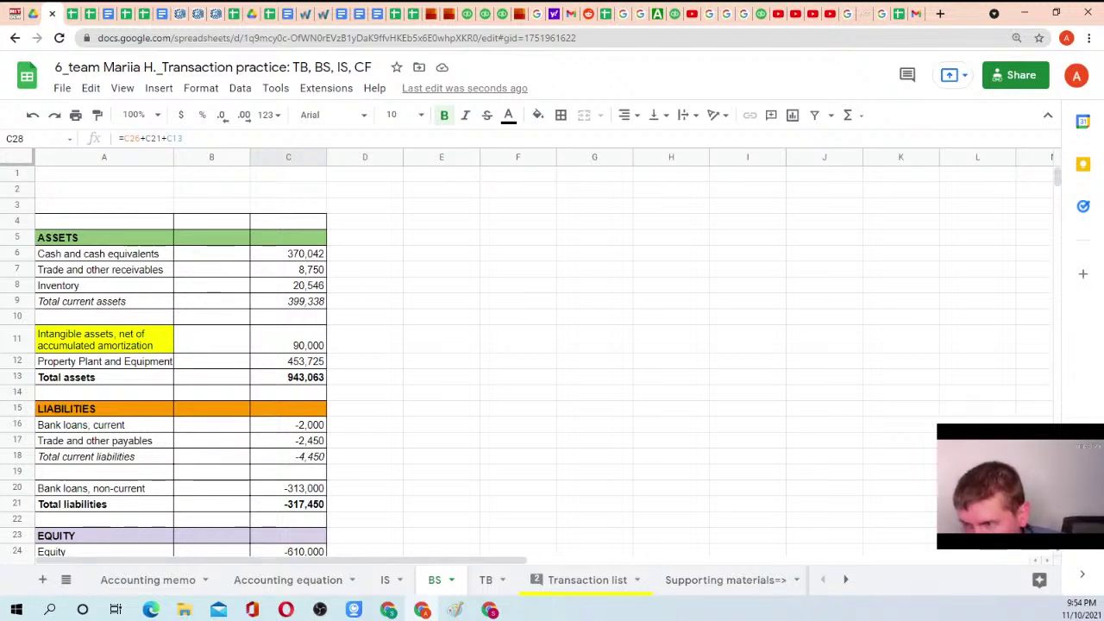
Review items 1 and 2 of the Homework 3 instructions, on Period2 entries and SUMIFS columns on the TB tab
click(90, 13)
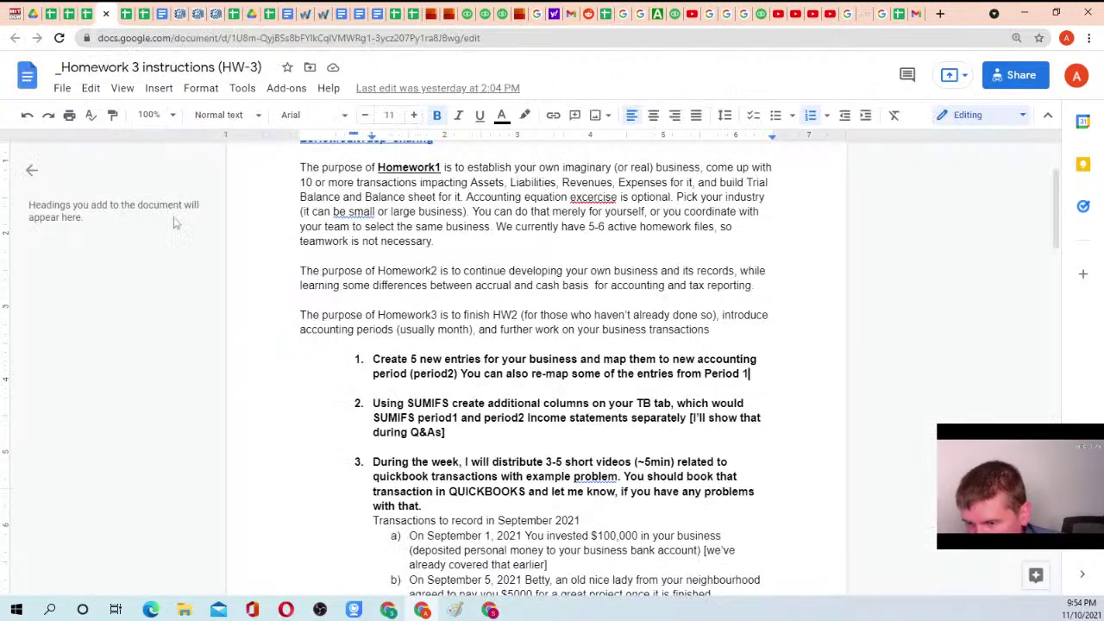
drag(377, 358, 749, 374)
click(749, 374)
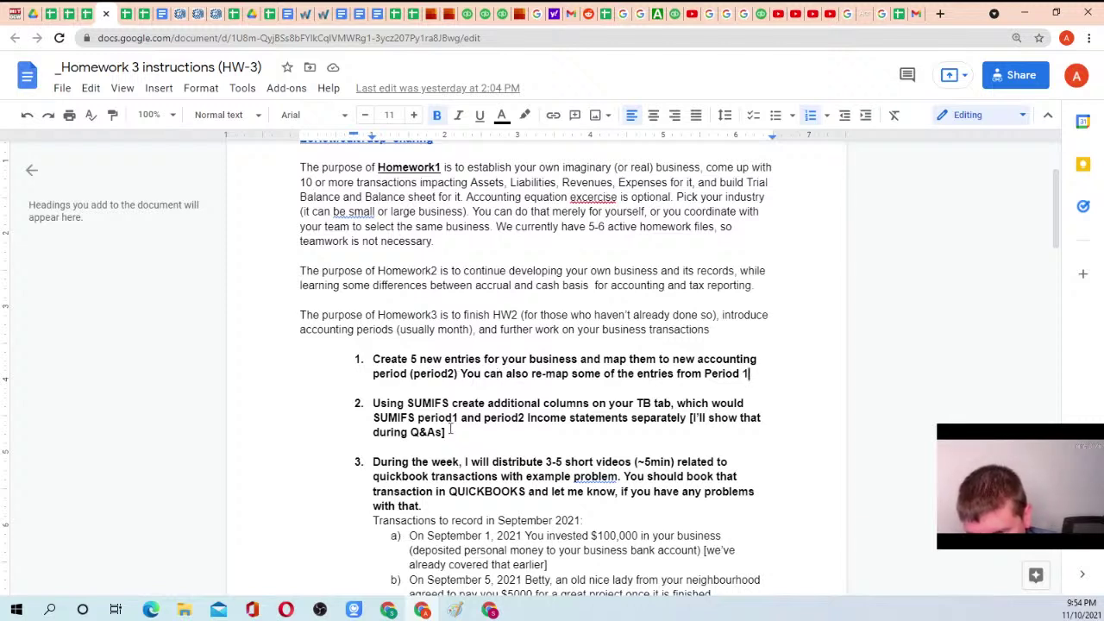
drag(382, 404, 493, 438)
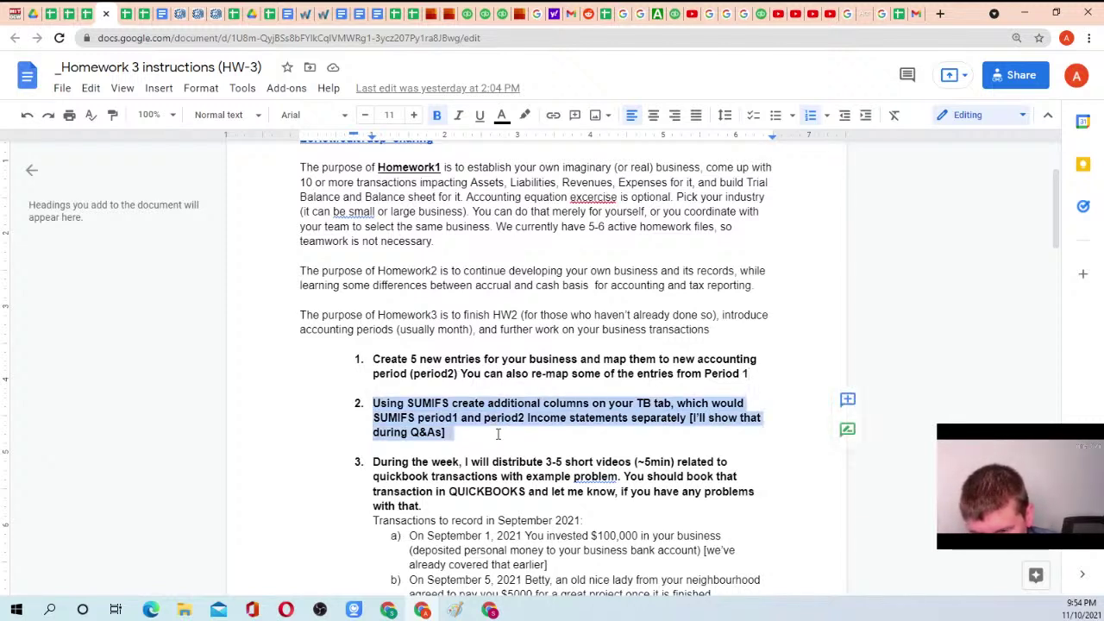
click(497, 437)
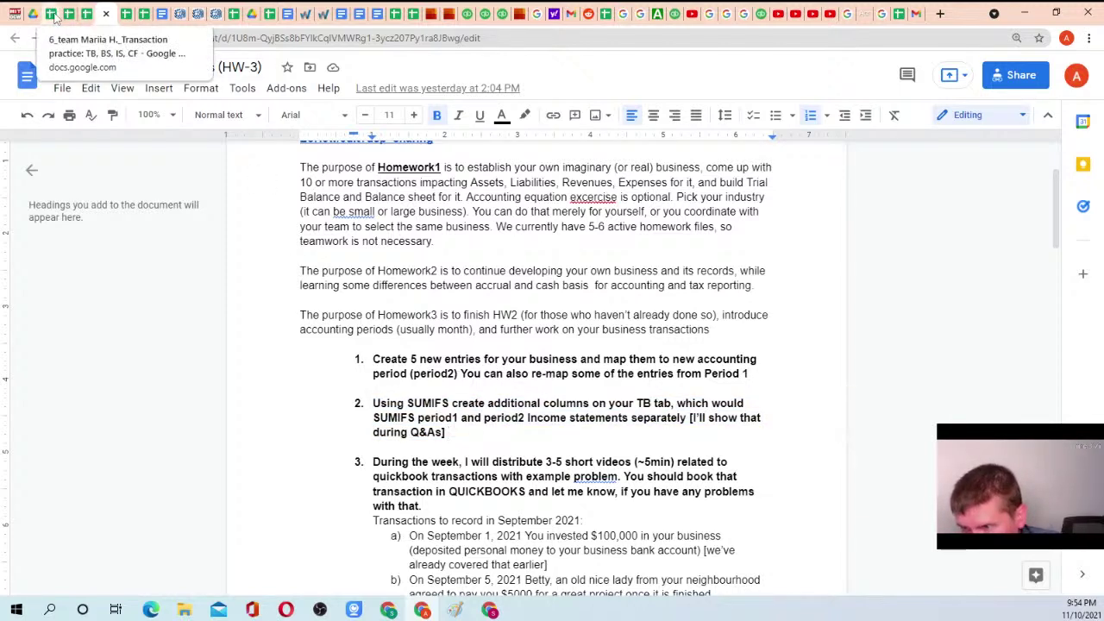
Close the team 6 workbook and the Q&A spreadsheet, and view the Income Statement and TB sheets in the team 1 workbook
click(53, 16)
click(53, 16)
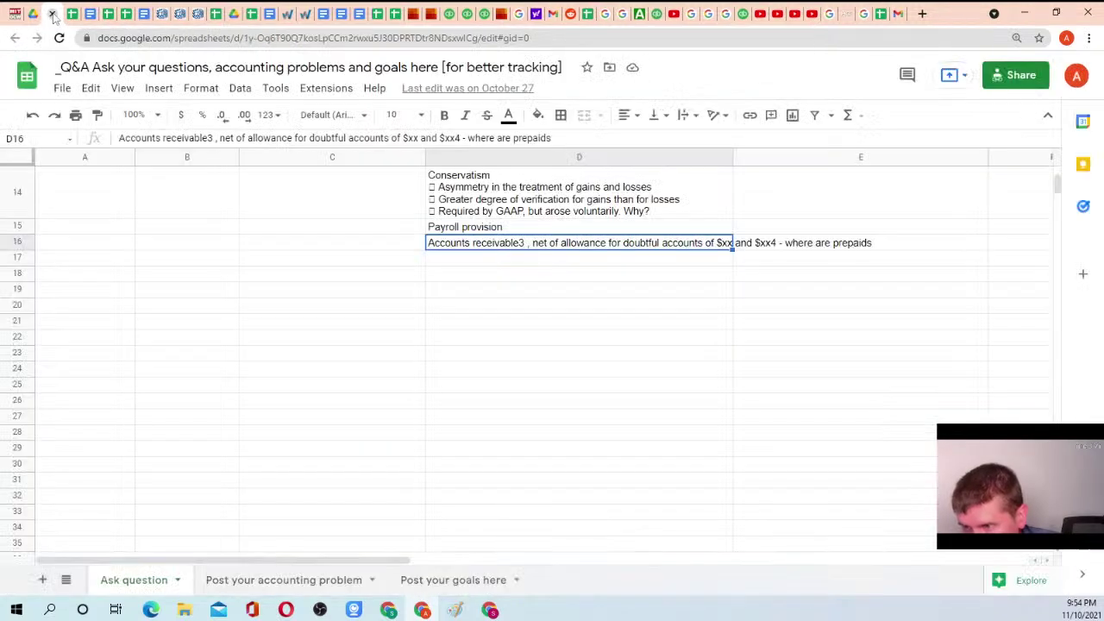
click(54, 15)
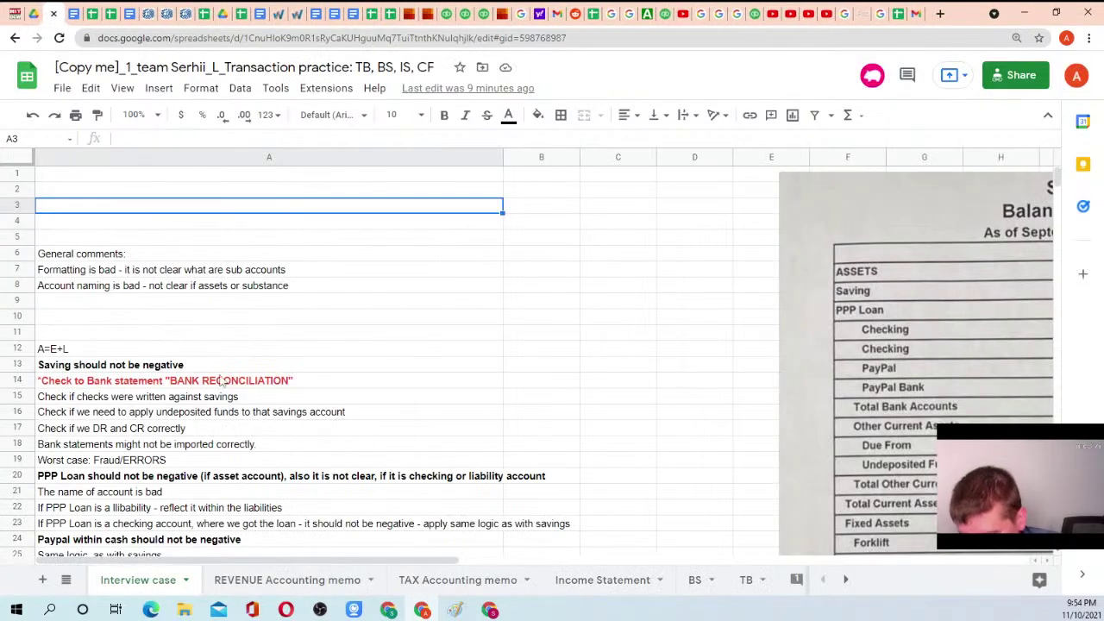
click(593, 582)
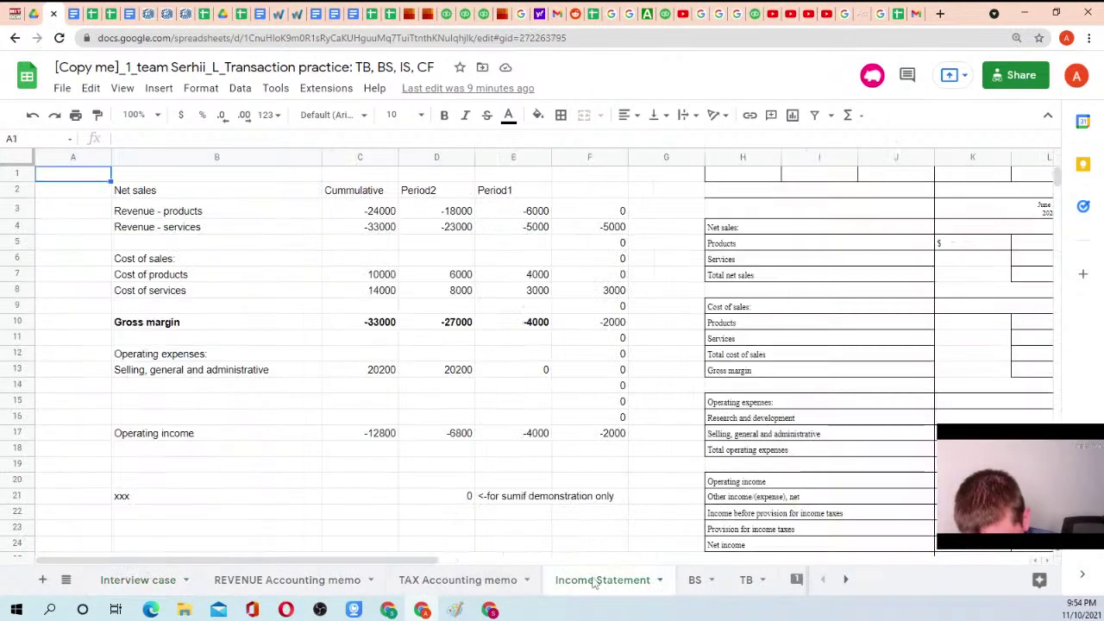
click(747, 582)
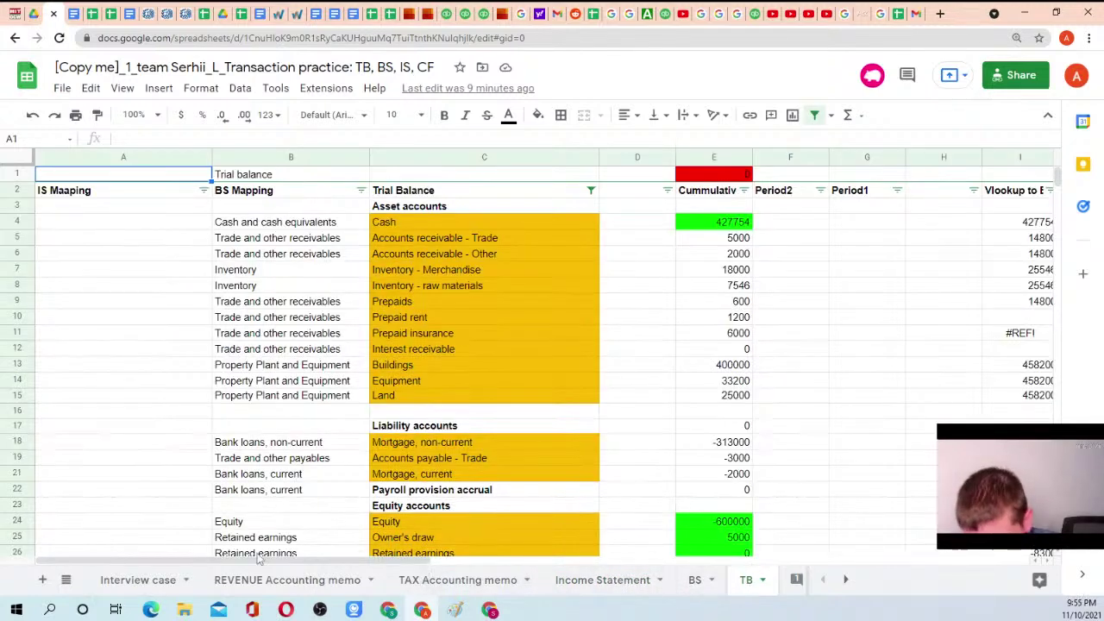
Open the team 1 Transaction list and go to the top of its Accounting period column
click(846, 580)
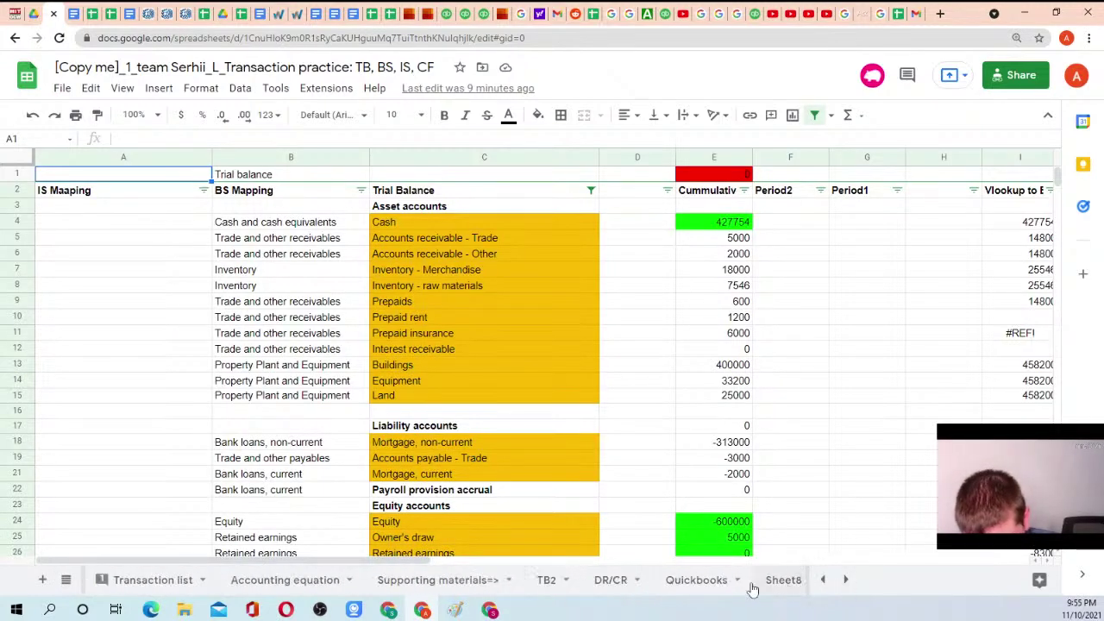
click(190, 582)
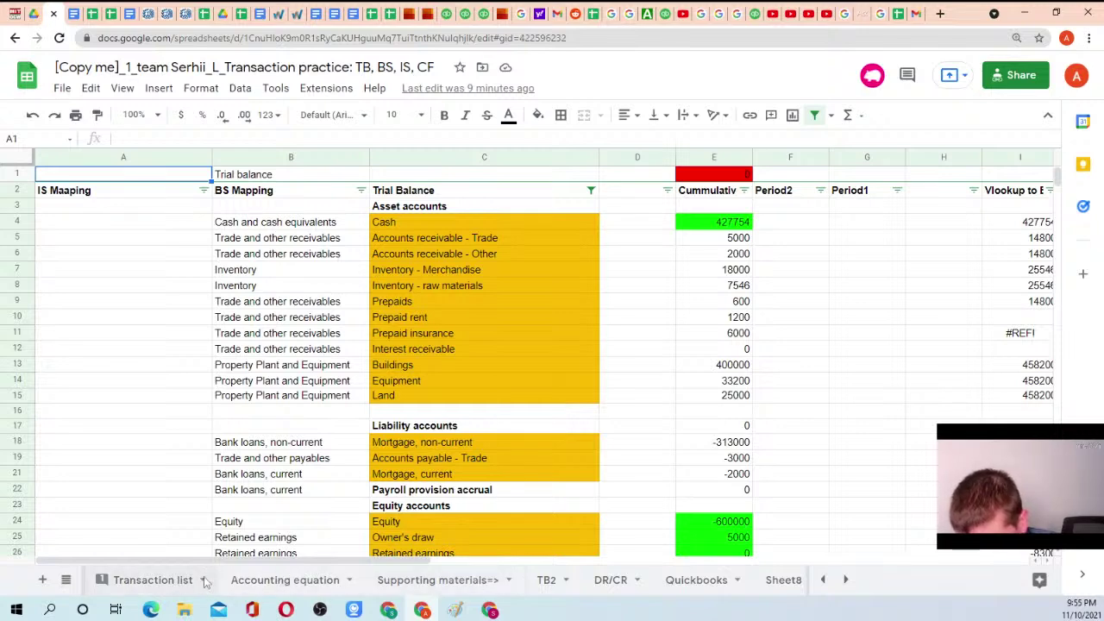
click(767, 326)
key(Right)
key(Right)
key(Right)
key(Right)
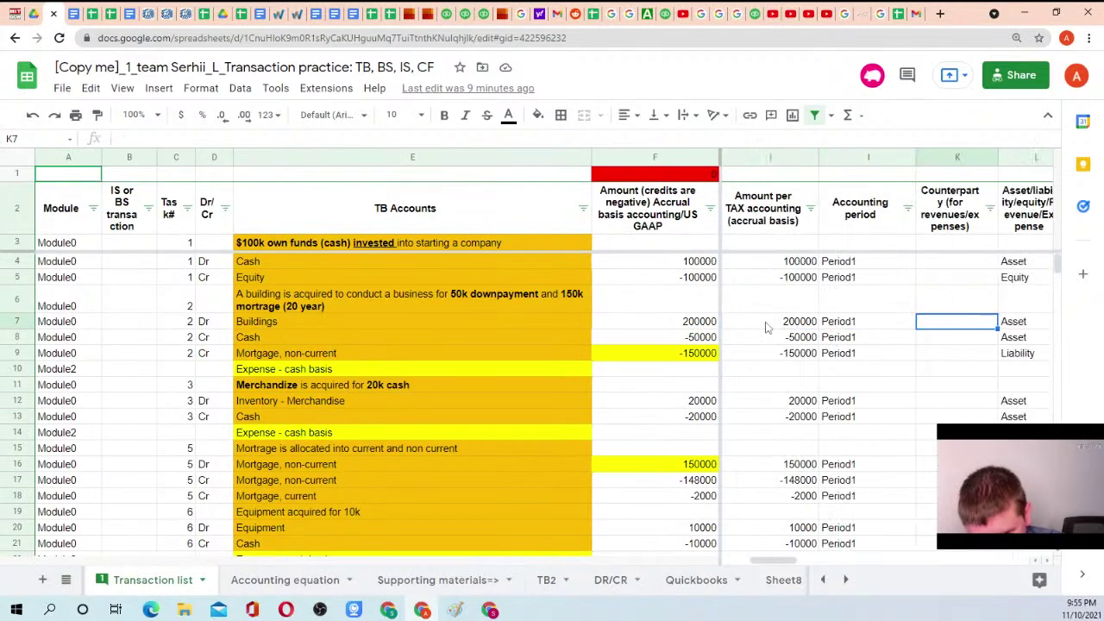
key(Left)
key(Up)
key(Up)
key(Up)
key(Up)
key(Up)
key(Up)
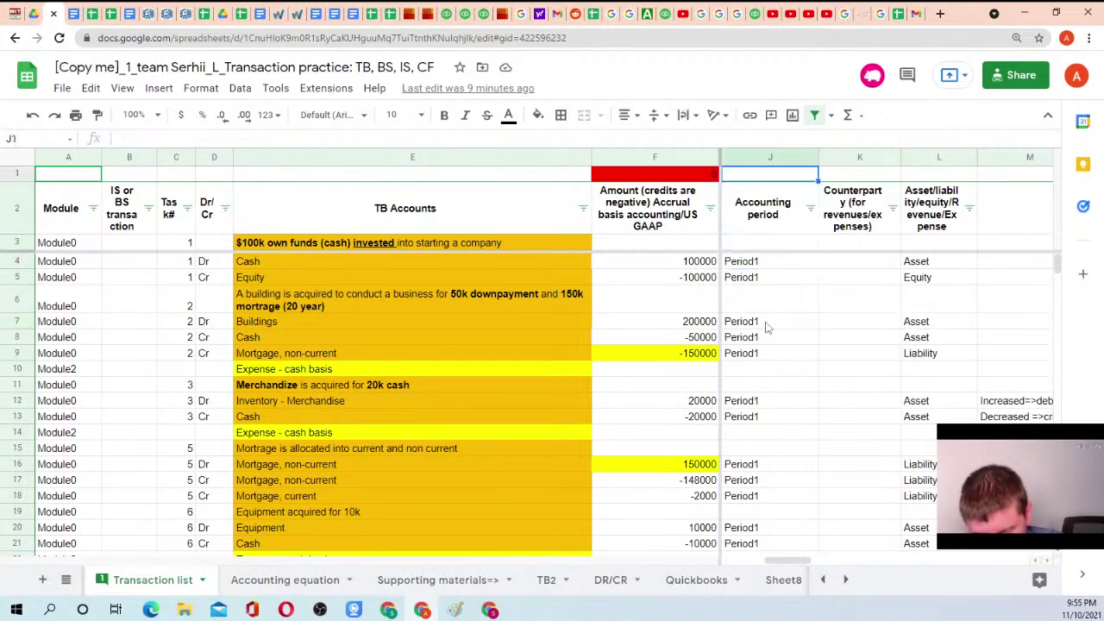
Review the Period1 and Period2 assignments down the Accounting period column, through the supplier payment entries of homework item (6)
key(Down)
key(Down)
key(Down)
key(Down)
key(Down)
key(Down)
key(Down)
key(Down)
key(Down)
key(Down)
key(Down)
key(Down)
key(Down)
key(Down)
key(Down)
key(Down)
key(Down)
key(Down)
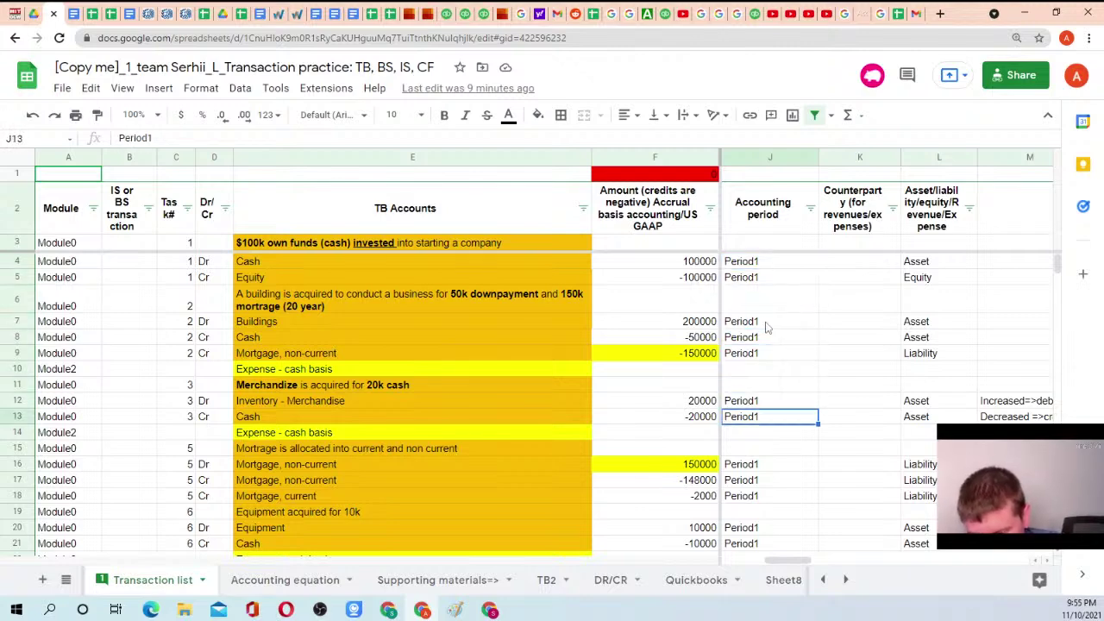
key(Down)
key(Down)
key(Down)
key(Down)
key(Down)
key(Down)
key(Down)
key(Down)
key(Down)
key(Down)
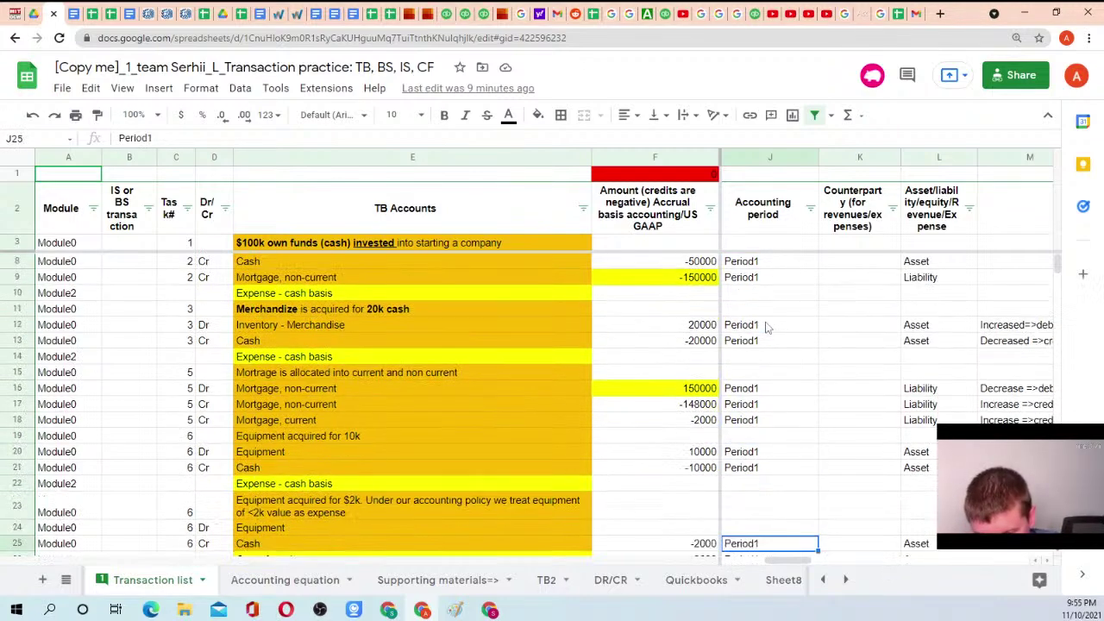
key(Down)
key(Down)
key(Down)
key(Down)
key(Down)
key(Down)
key(Down)
key(Down)
key(Down)
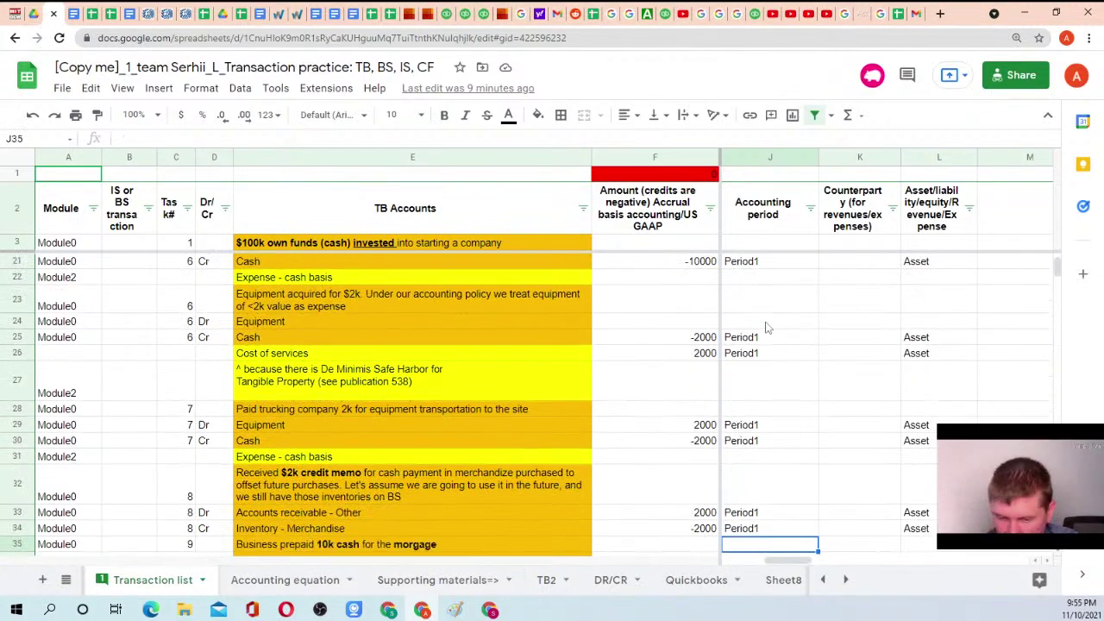
key(Down)
key(Down)
key(Down)
key(Down)
key(Down)
key(Down)
key(Down)
key(Down)
key(Down)
key(Down)
key(Down)
key(Down)
key(Down)
key(Down)
key(Down)
key(Down)
key(Down)
key(Down)
key(Down)
key(Down)
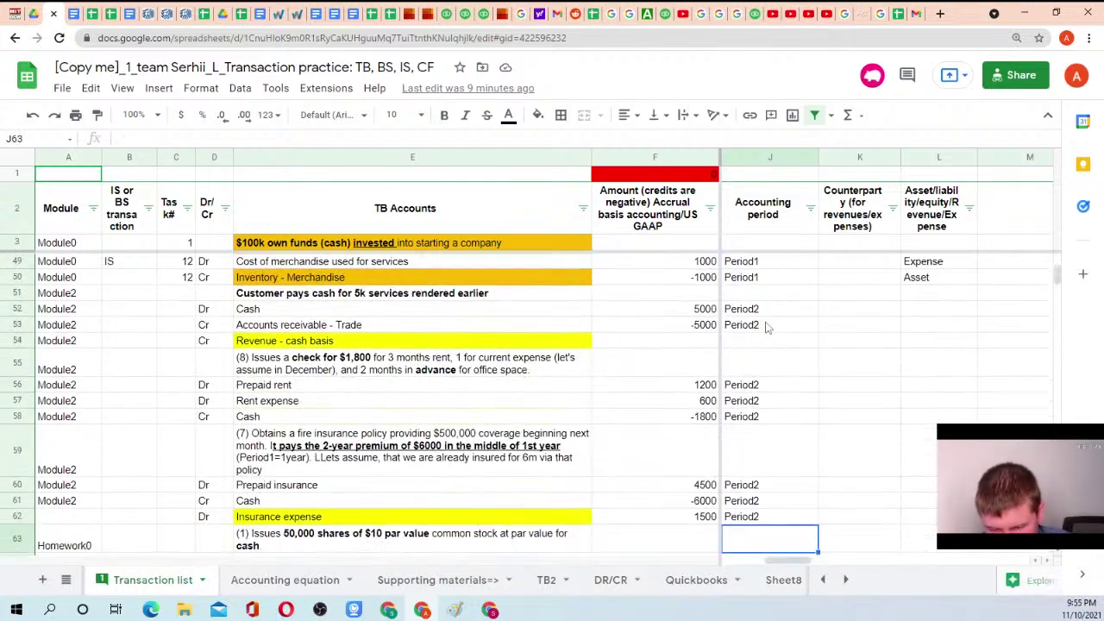
key(Down)
key(Down)
key(Down)
key(Down)
key(Down)
key(Down)
key(Down)
key(Down)
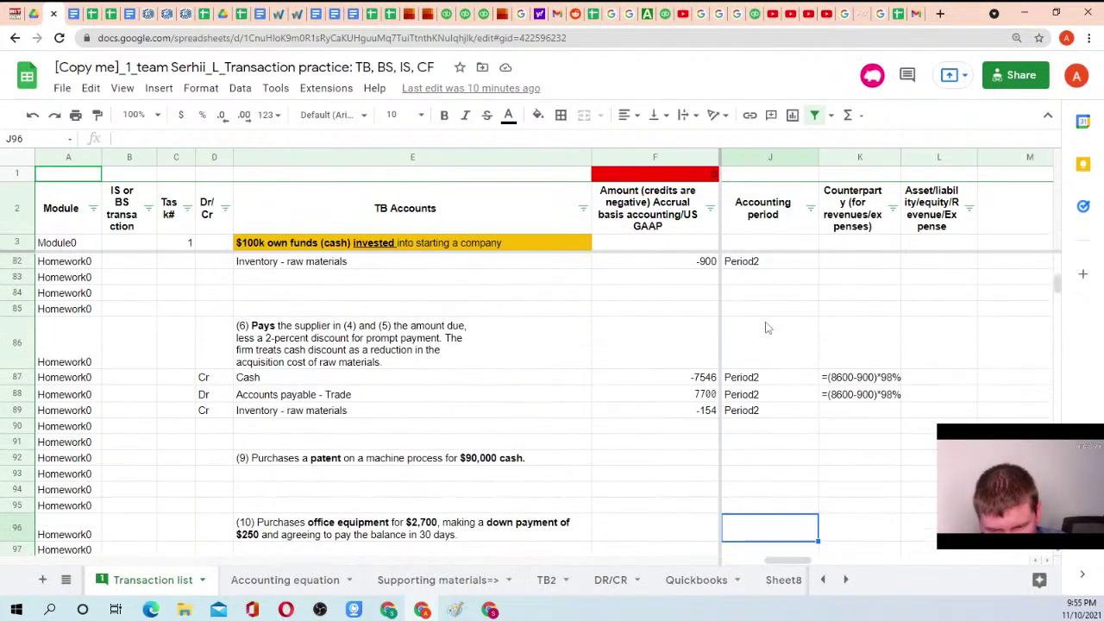
key(Down)
key(Down)
key(Down)
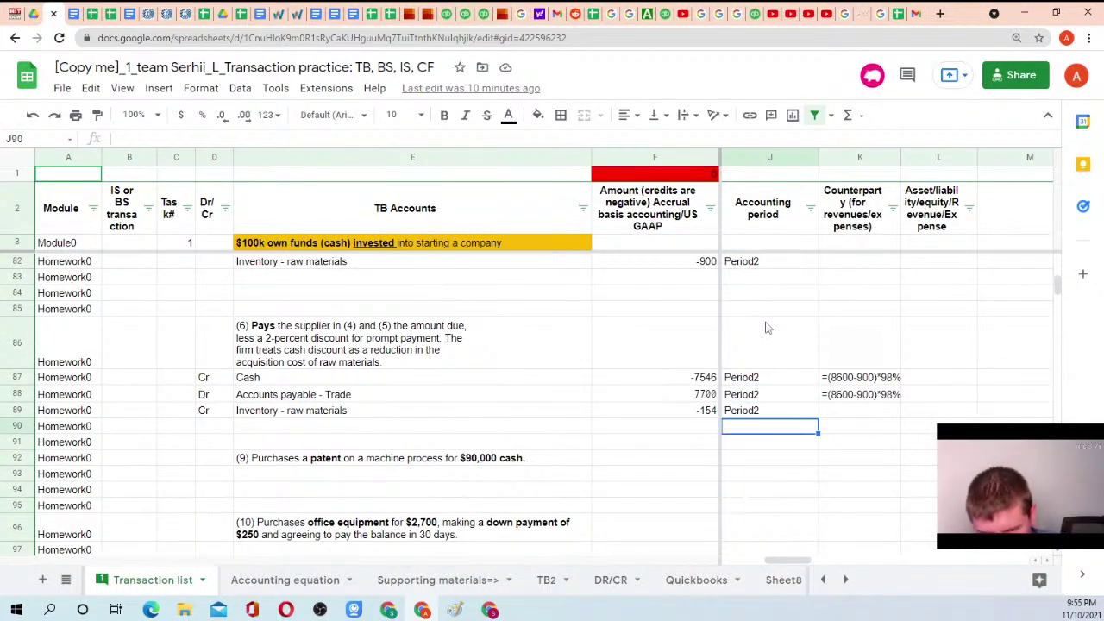
click(761, 390)
click(764, 421)
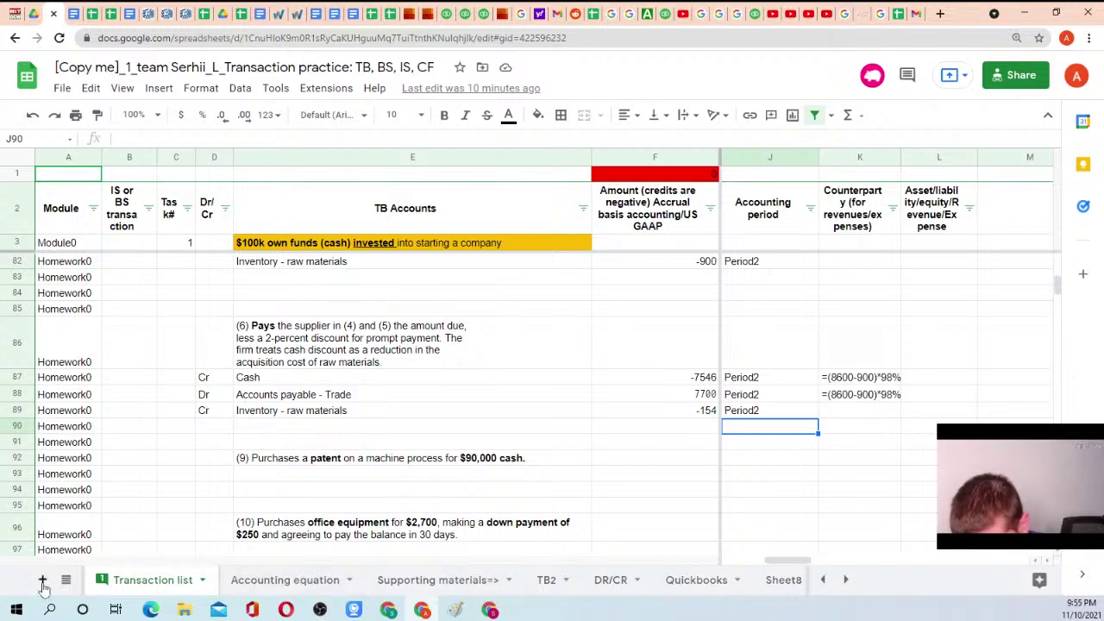
Open the TB sheet and compare the Period2 and Period1 column headers
click(823, 580)
click(741, 581)
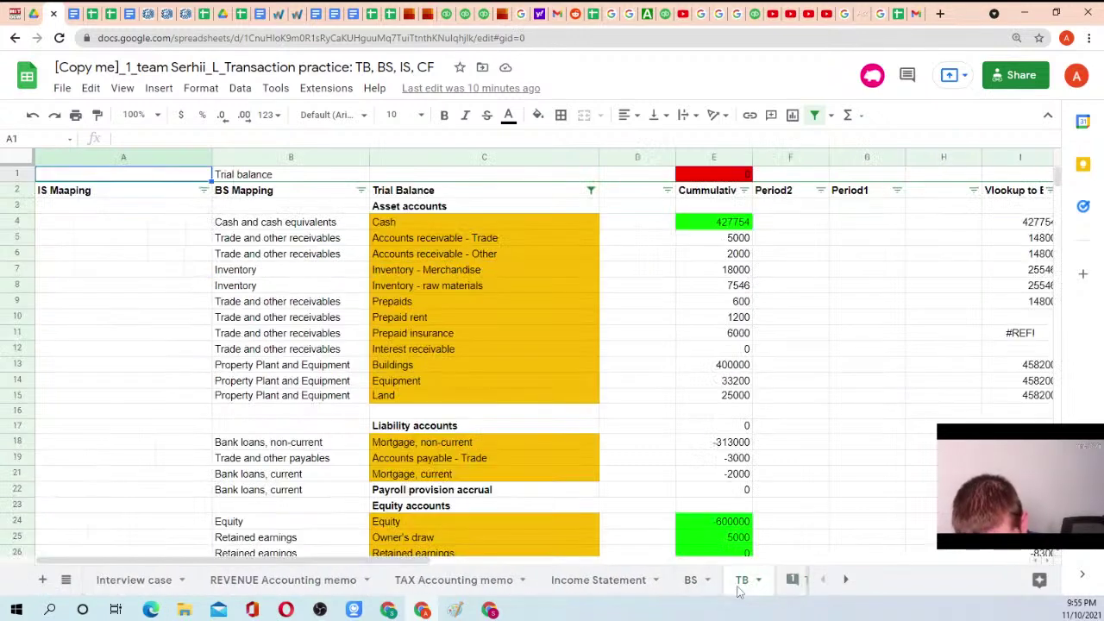
click(792, 222)
click(795, 195)
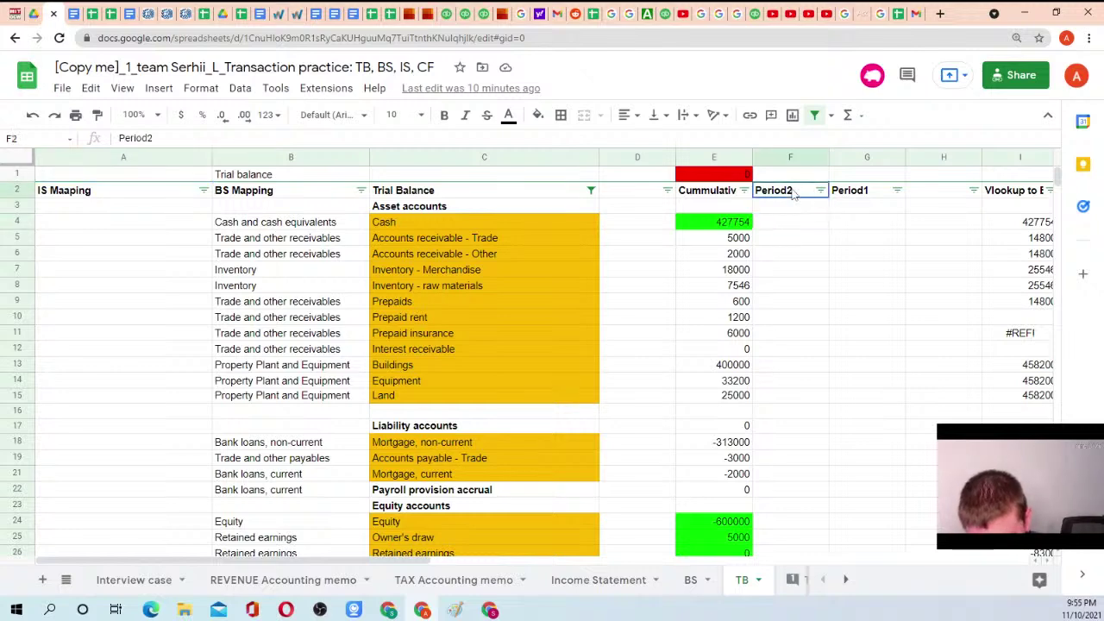
click(845, 197)
click(802, 197)
click(845, 197)
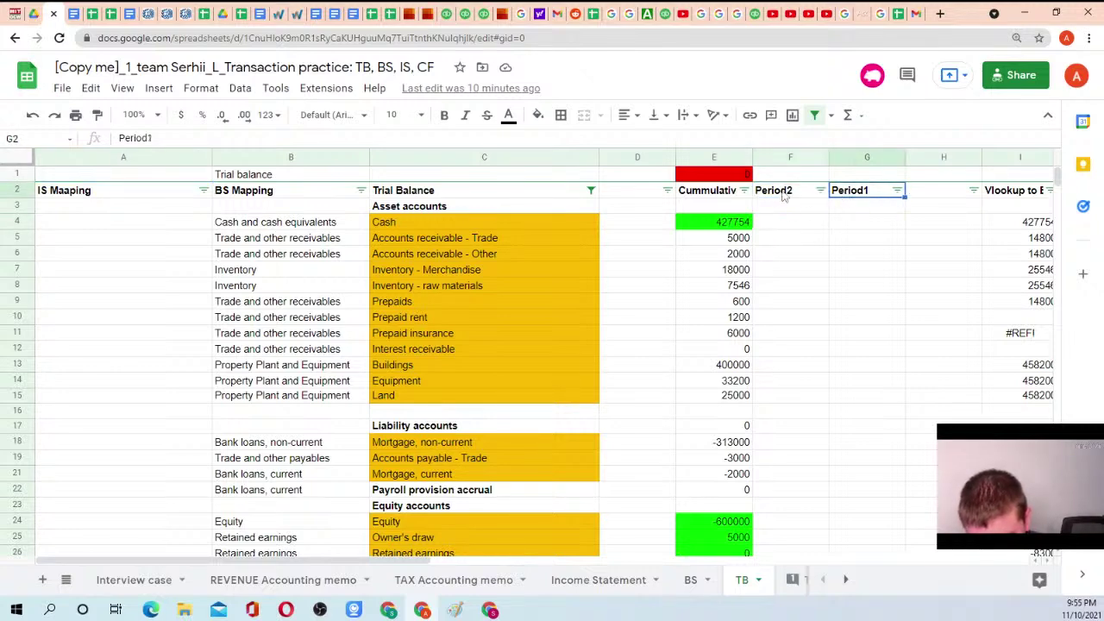
Inspect the SUMIFS formulas for Revenue - products in the Period2 and Period1 columns without changing them
scroll(794, 259, down, 4)
click(808, 273)
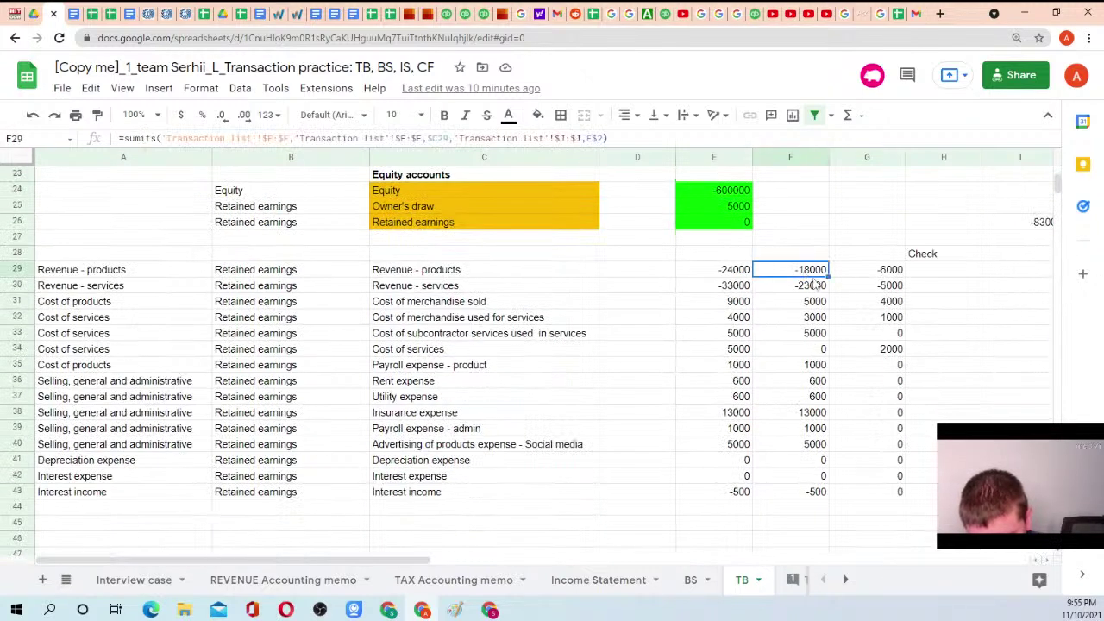
scroll(809, 341, up, 2)
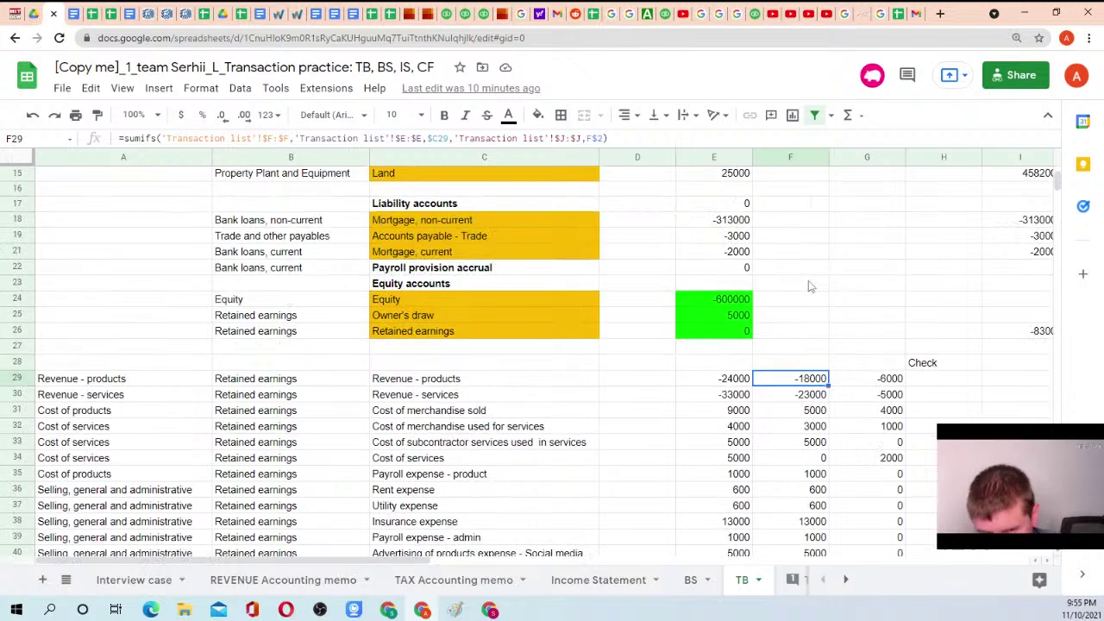
key(F2)
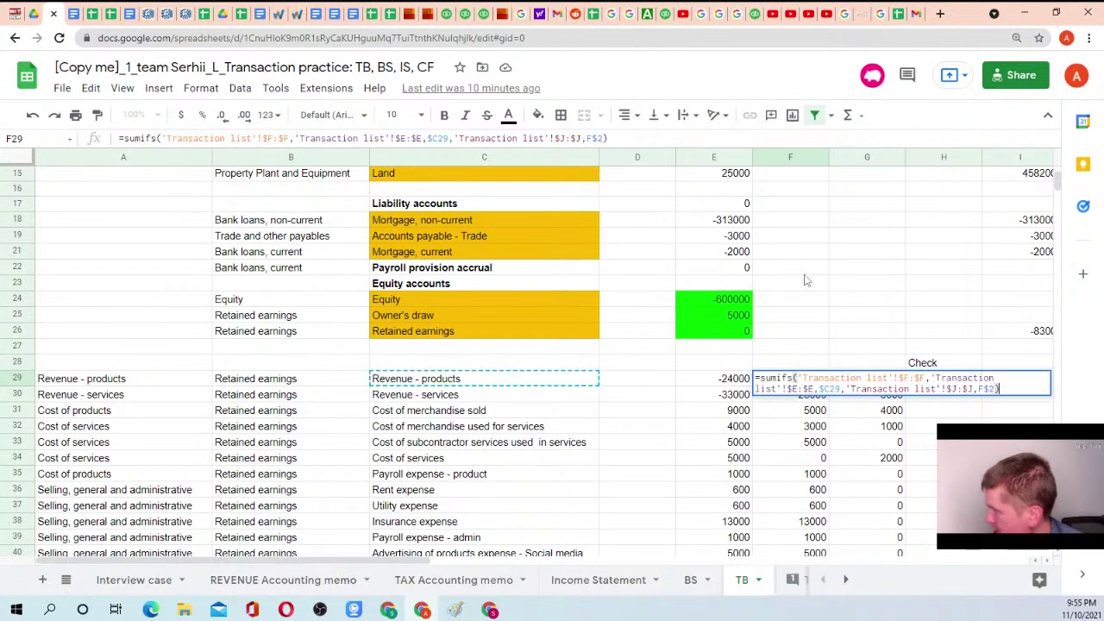
key(Return)
key(Up)
key(Right)
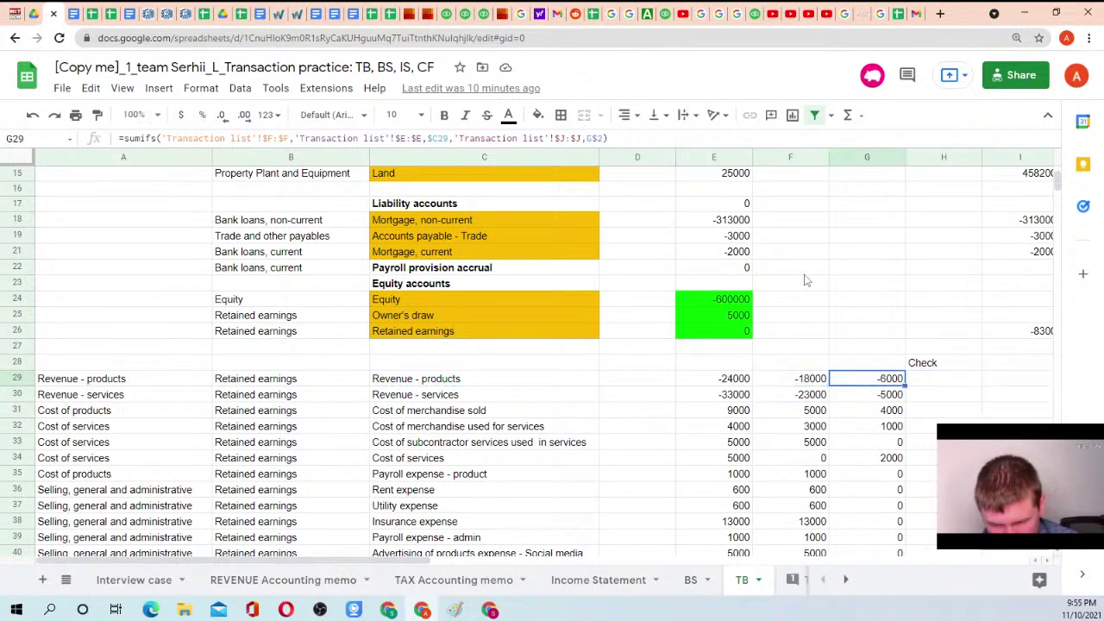
key(F2)
key(Return)
key(Left)
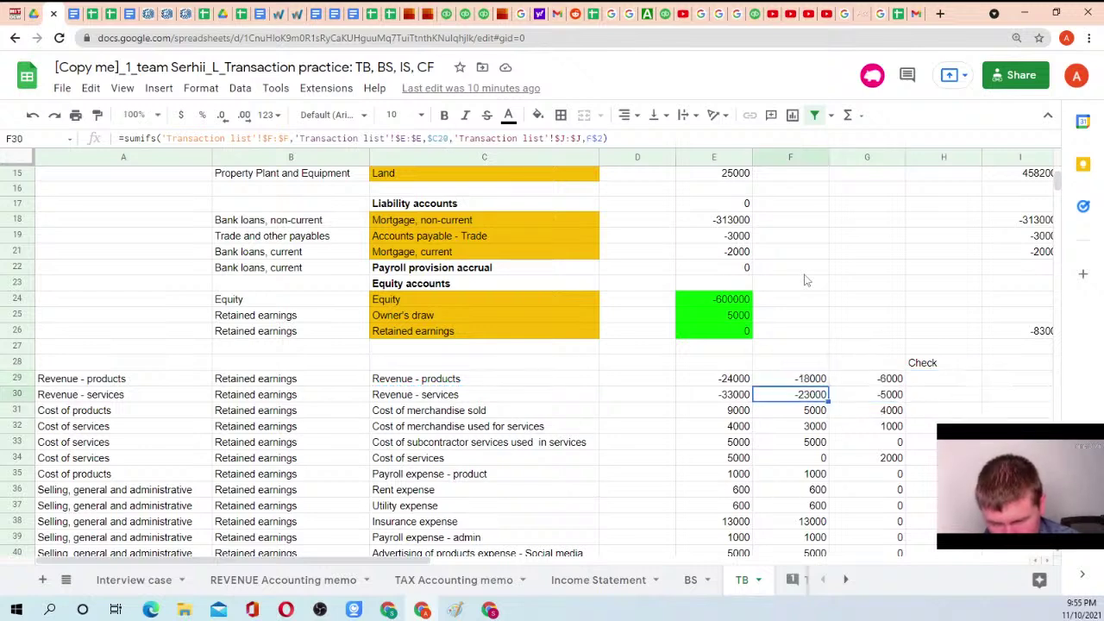
Recheck the Period2 and Period1 headers used as SUMIFS criteria, and view the revenue and expense rows down to Net profit
scroll(839, 345, up, 5)
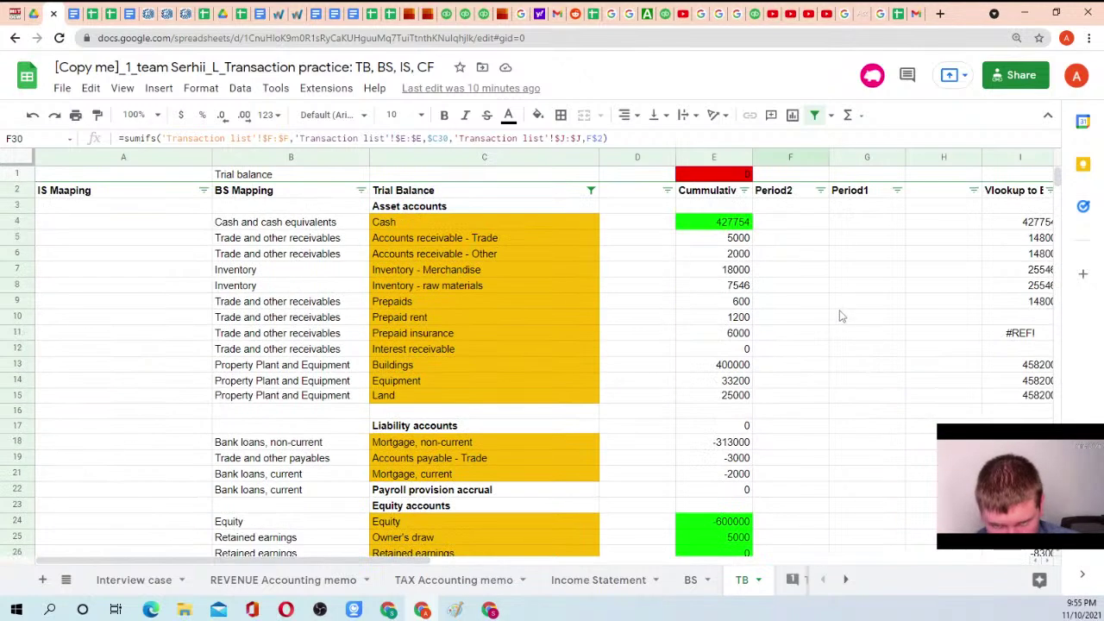
click(791, 199)
click(860, 193)
click(792, 195)
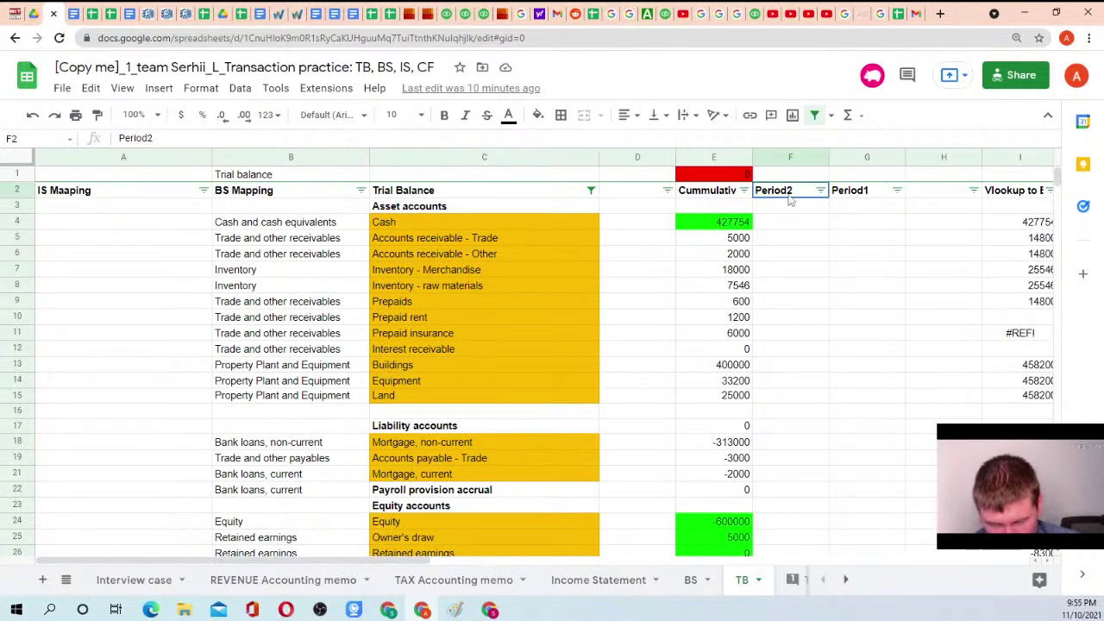
click(859, 195)
click(799, 197)
click(845, 195)
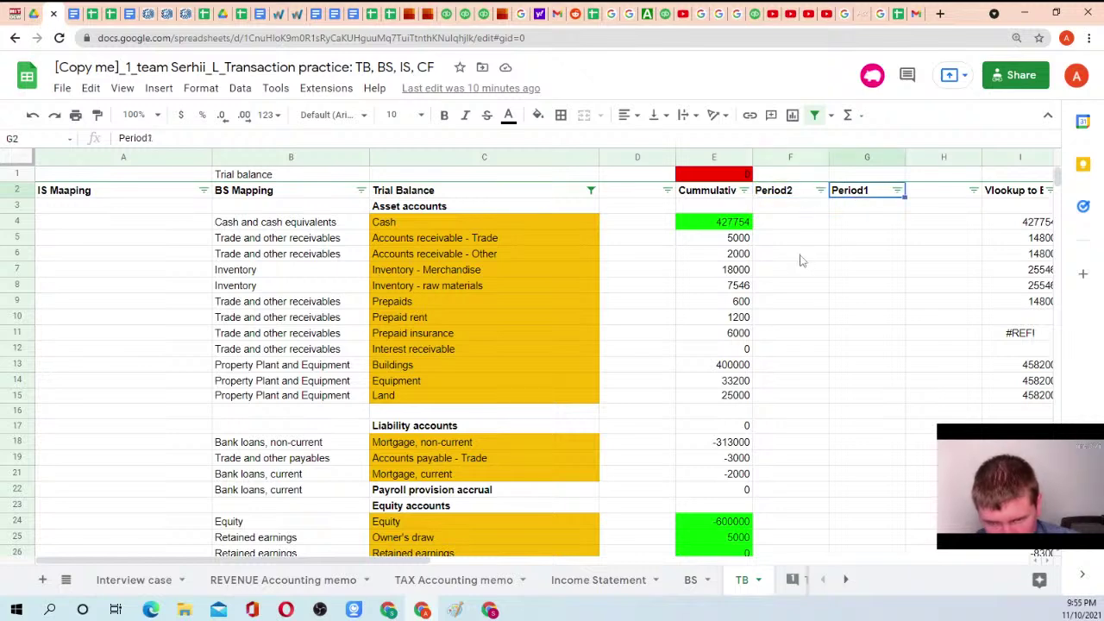
scroll(802, 267, down, 5)
scroll(804, 288, down, 3)
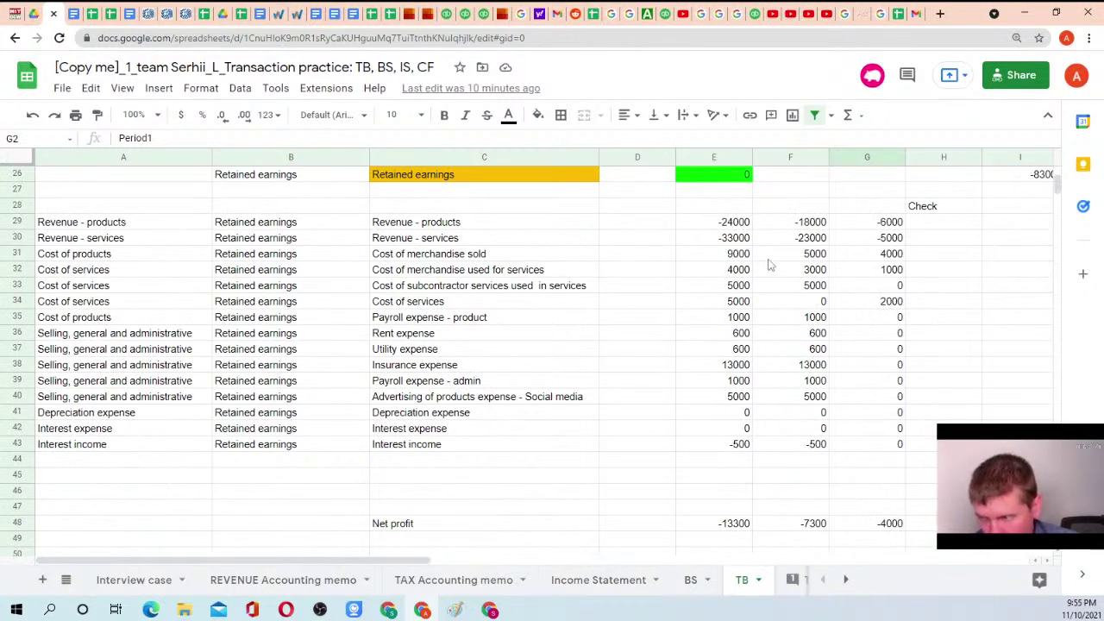
Switch to the accrual accounting lecture PDF and go back through its slides to the accountant's functions on page 2 and T-Account on page 3
click(15, 19)
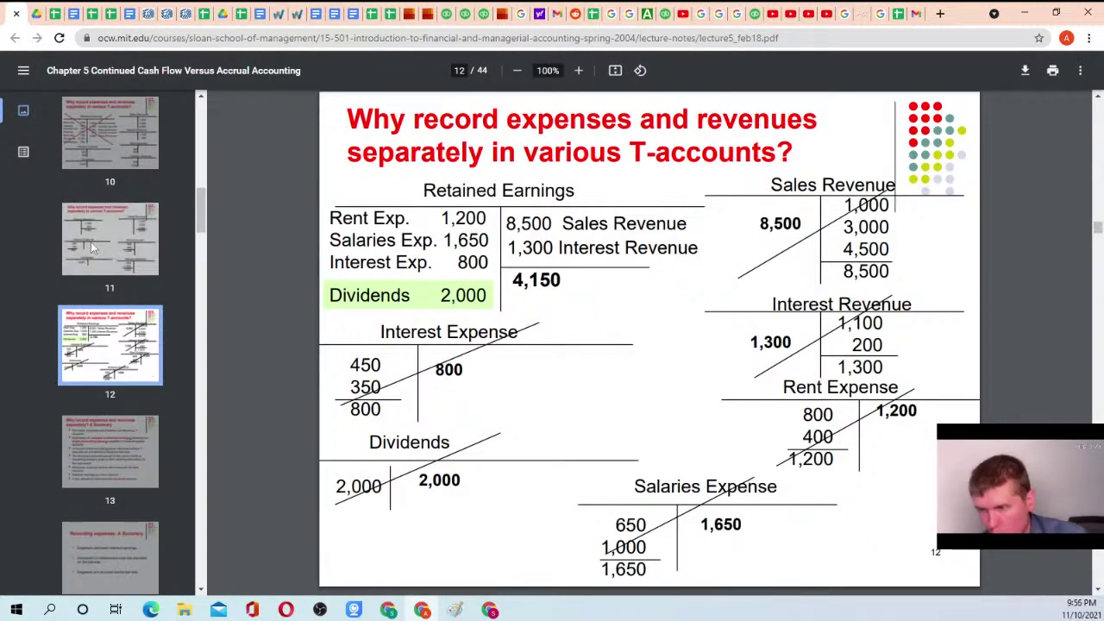
scroll(148, 231, up, 7)
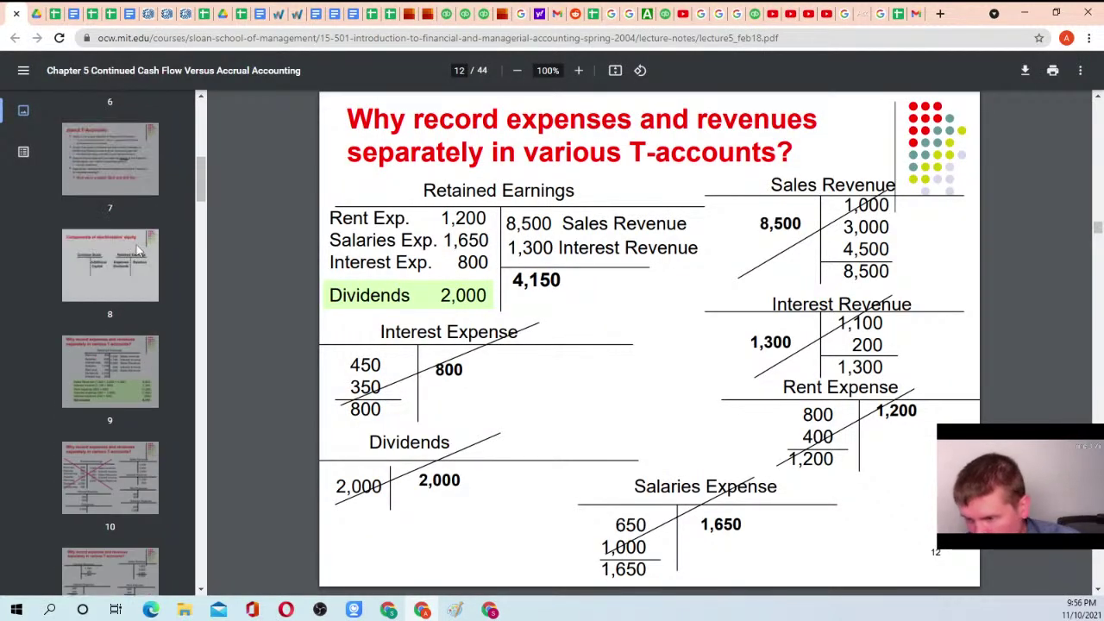
click(122, 355)
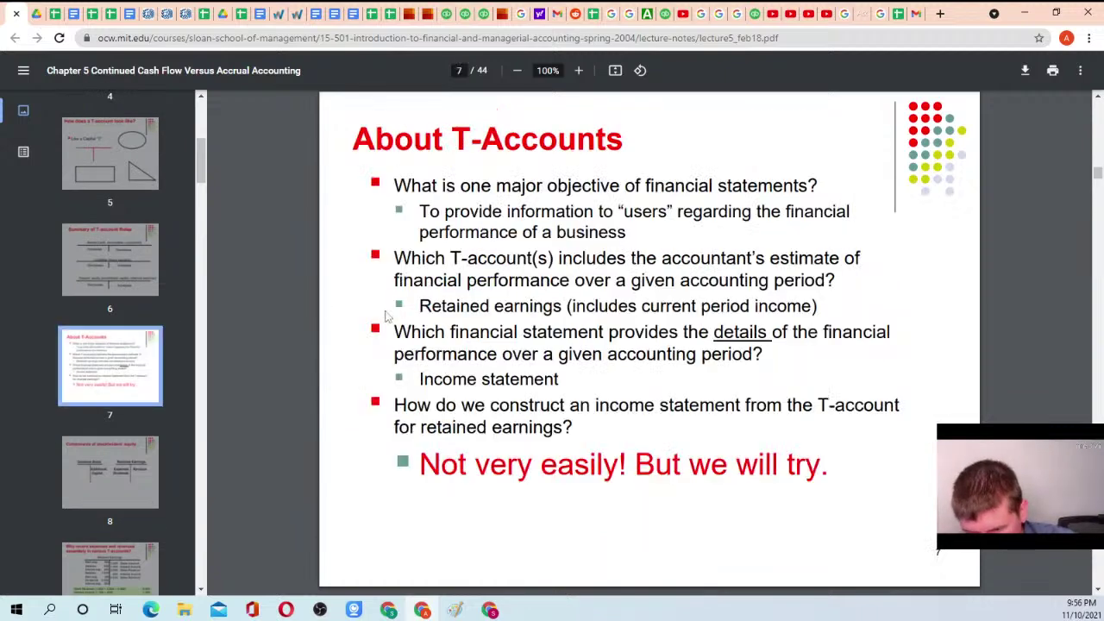
click(124, 261)
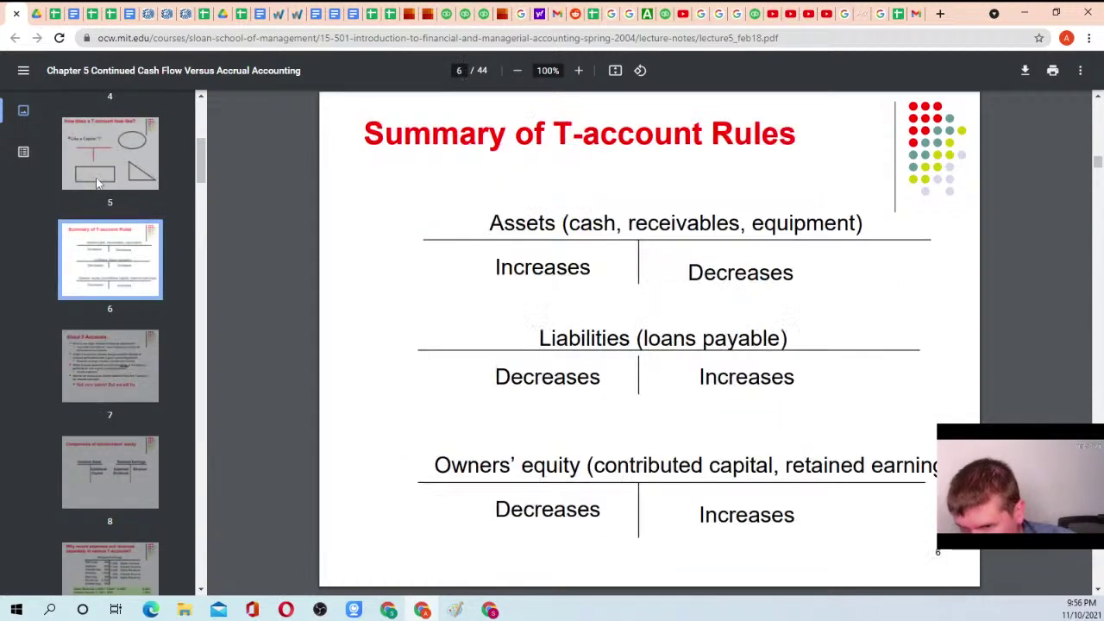
key(Up)
key(Up)
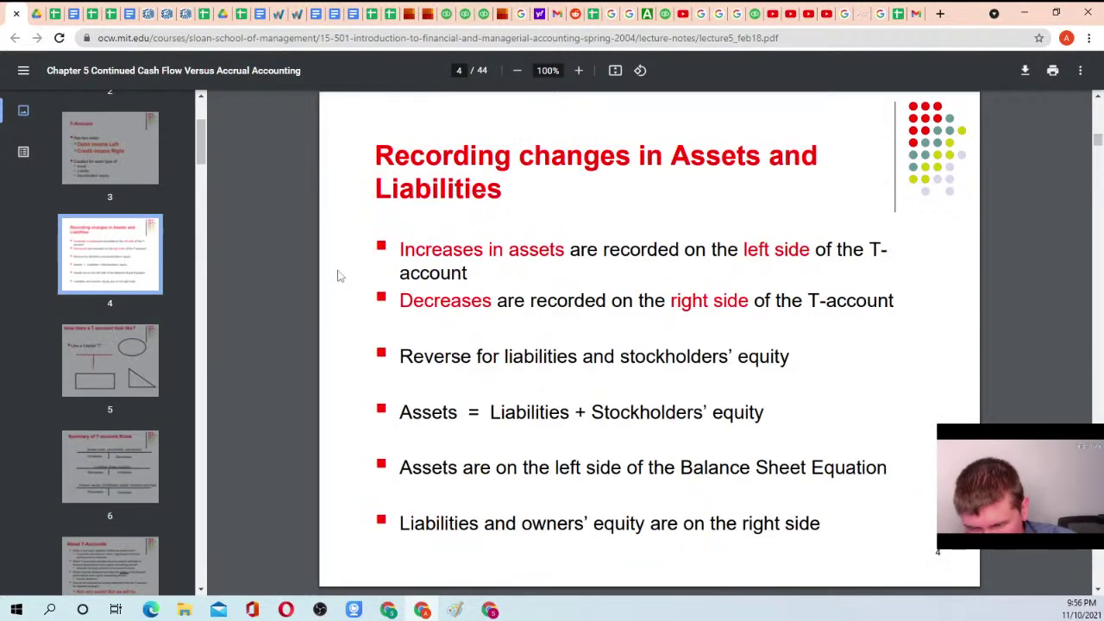
scroll(125, 226, up, 3)
click(114, 259)
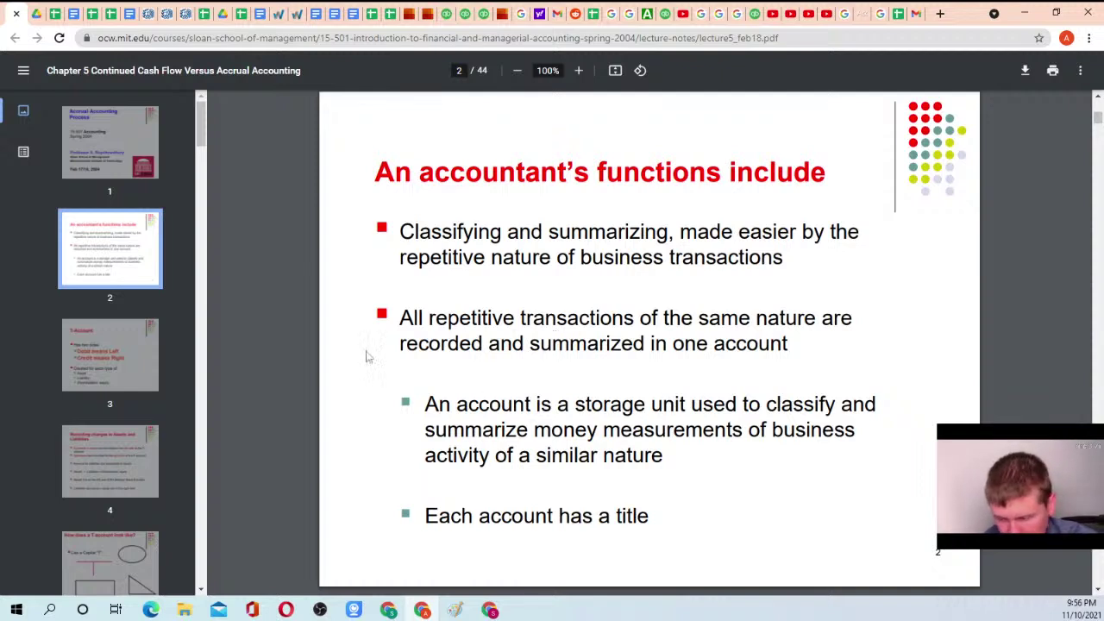
click(179, 370)
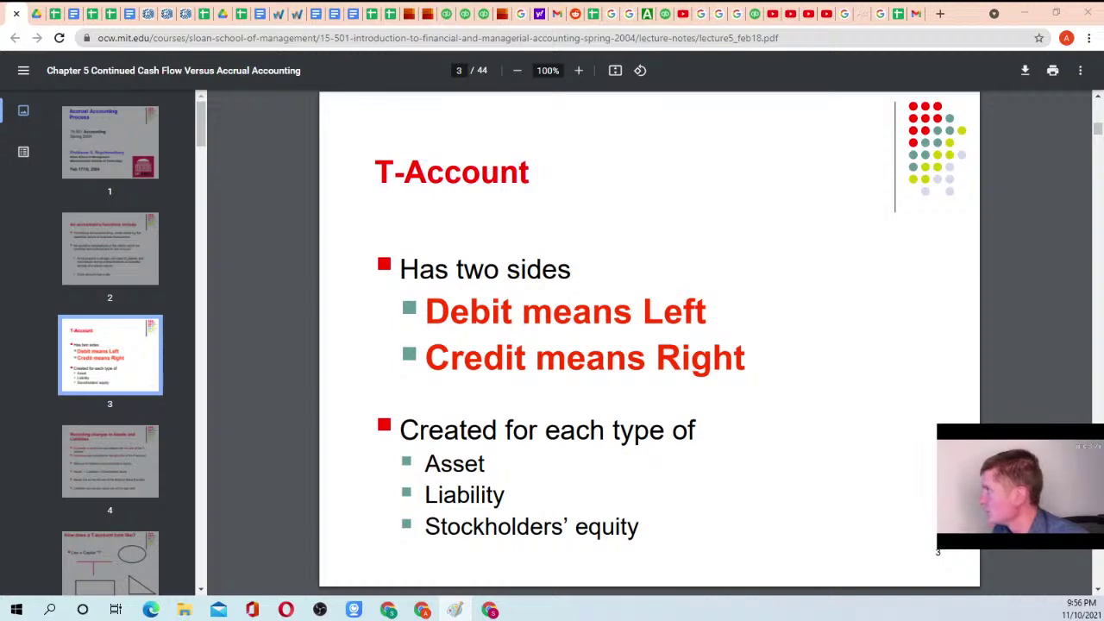
Switch to Paint, draw a large T-account from one vertical and one horizontal black line, and return to the lecture PDF
mouse_move(0, 221)
mouse_down()
mouse_move(7, 286)
mouse_move(351, 105)
mouse_move(460, 85)
mouse_up()
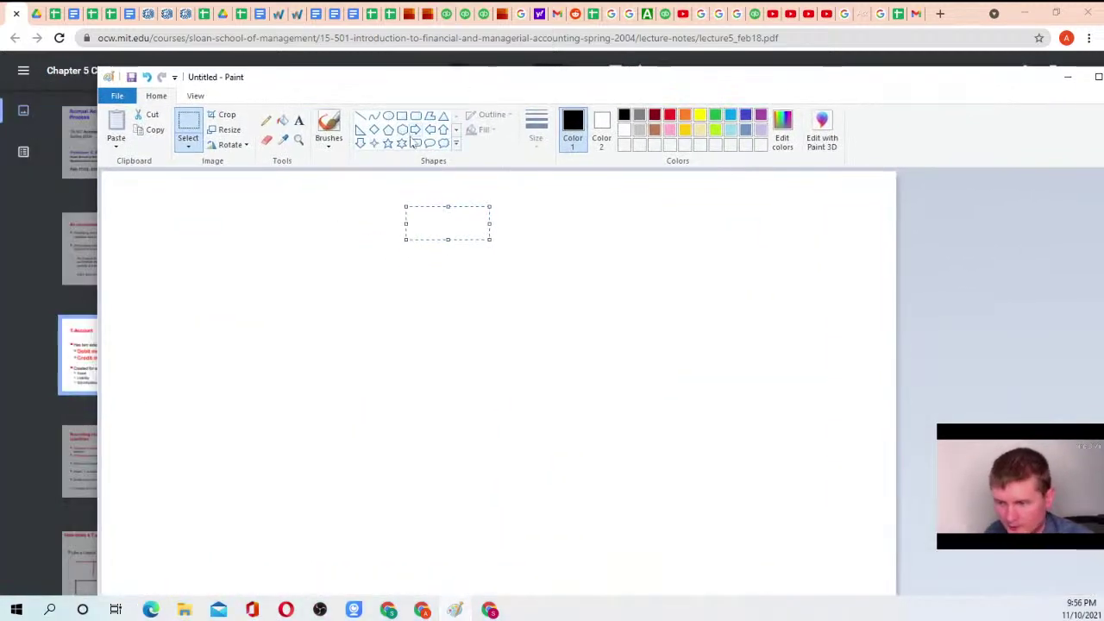
click(361, 117)
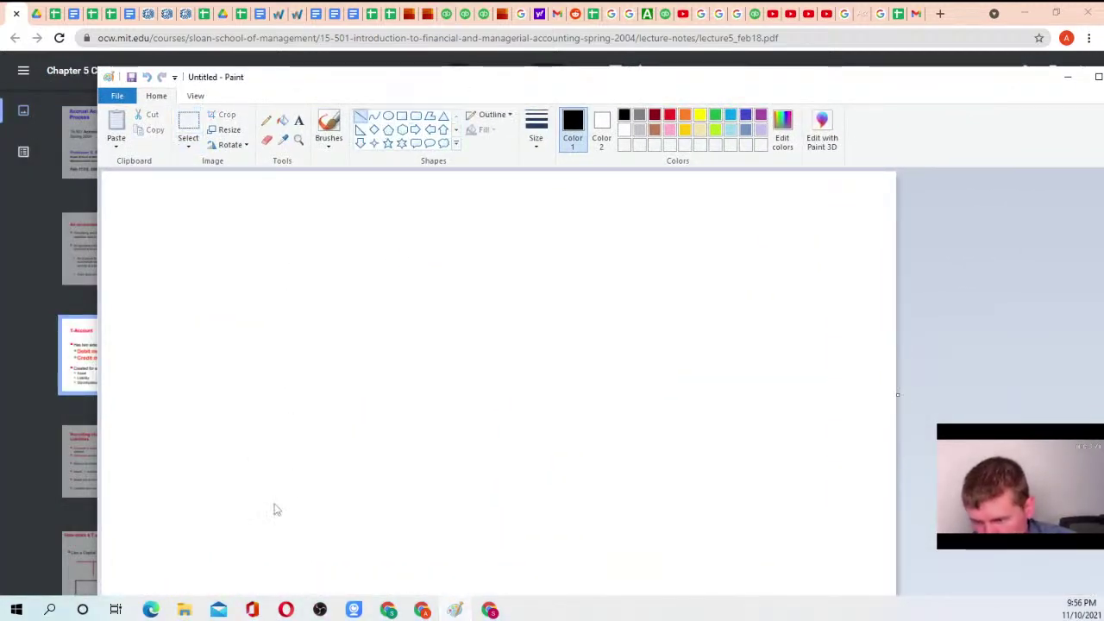
drag(274, 506, 306, 492)
key(ctrl+z)
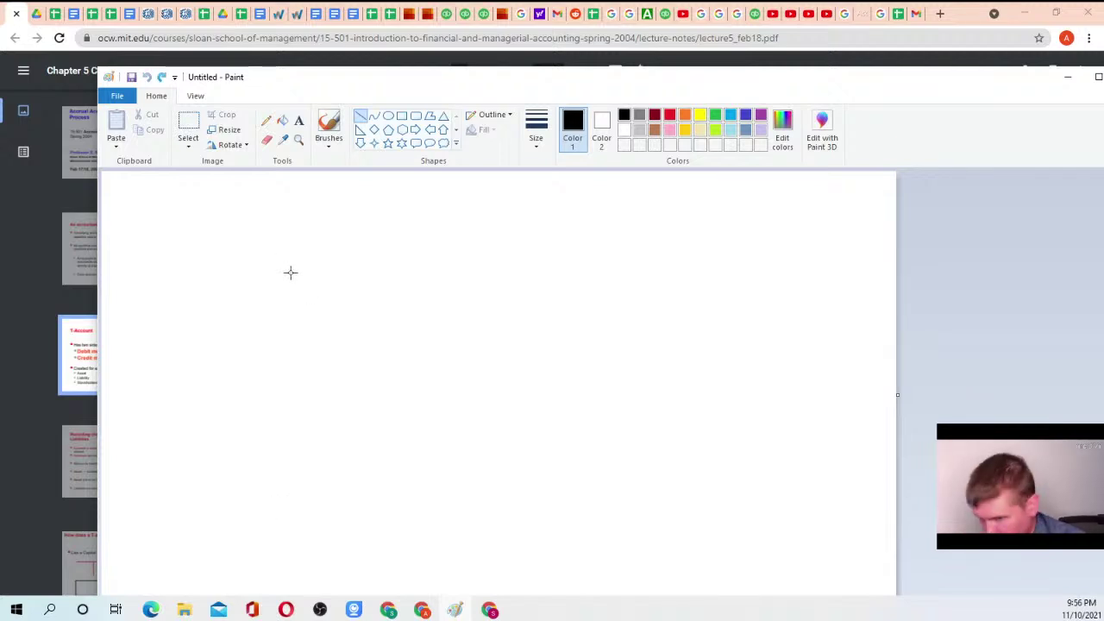
drag(291, 271, 298, 477)
drag(154, 266, 454, 264)
click(1068, 76)
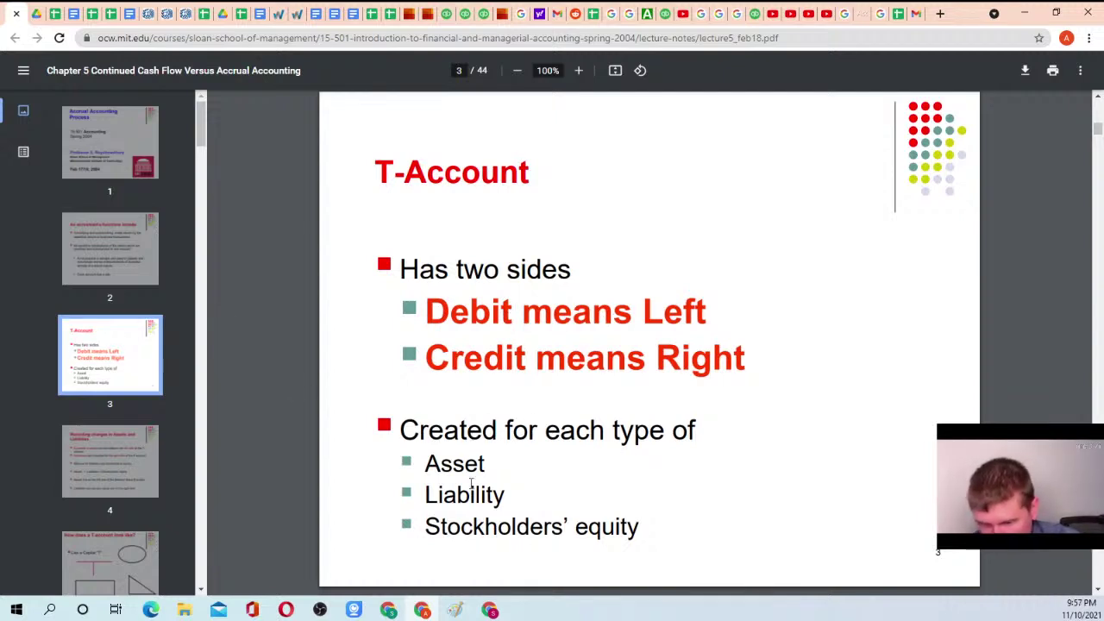
Review lecture pages 4 to 7, from recording changes in assets and liabilities through About T-Accounts
click(116, 453)
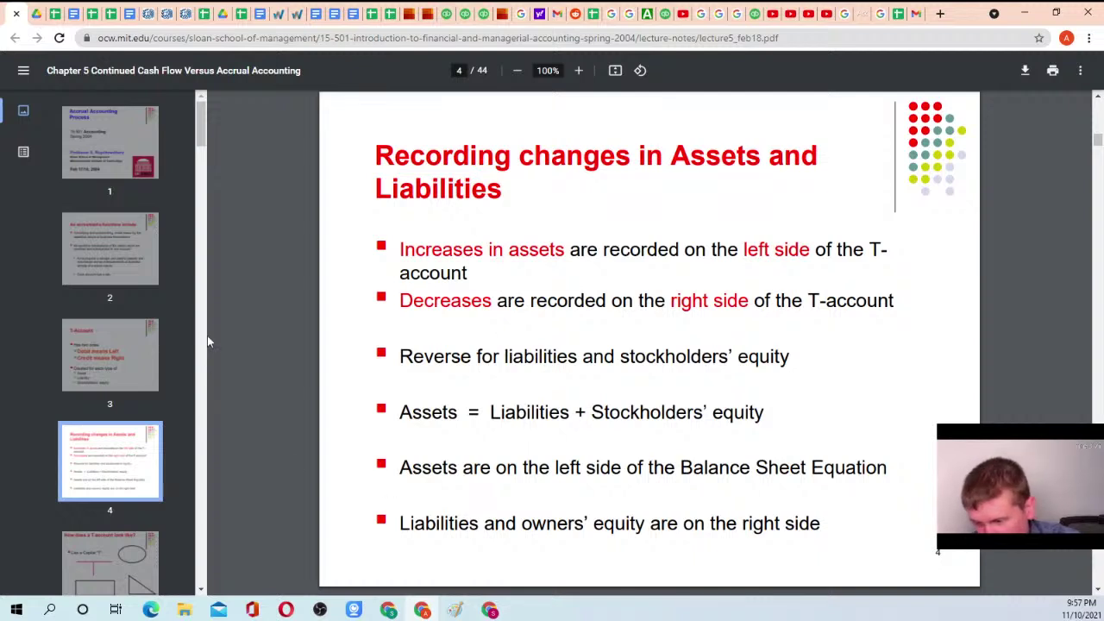
scroll(172, 345, down, 2)
click(109, 419)
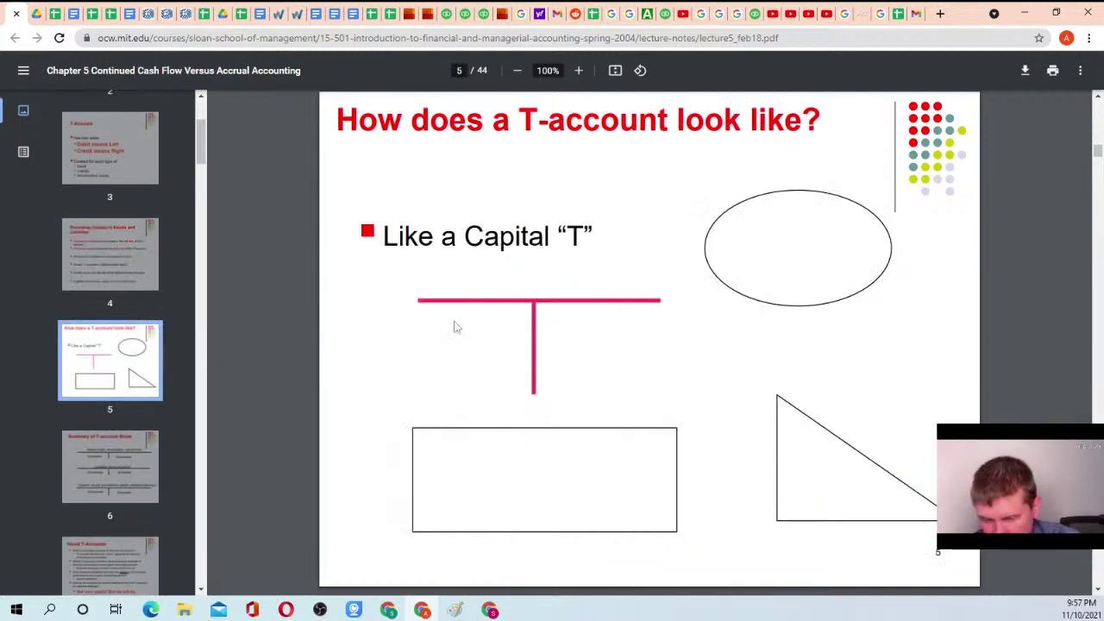
click(105, 470)
scroll(123, 463, down, 2)
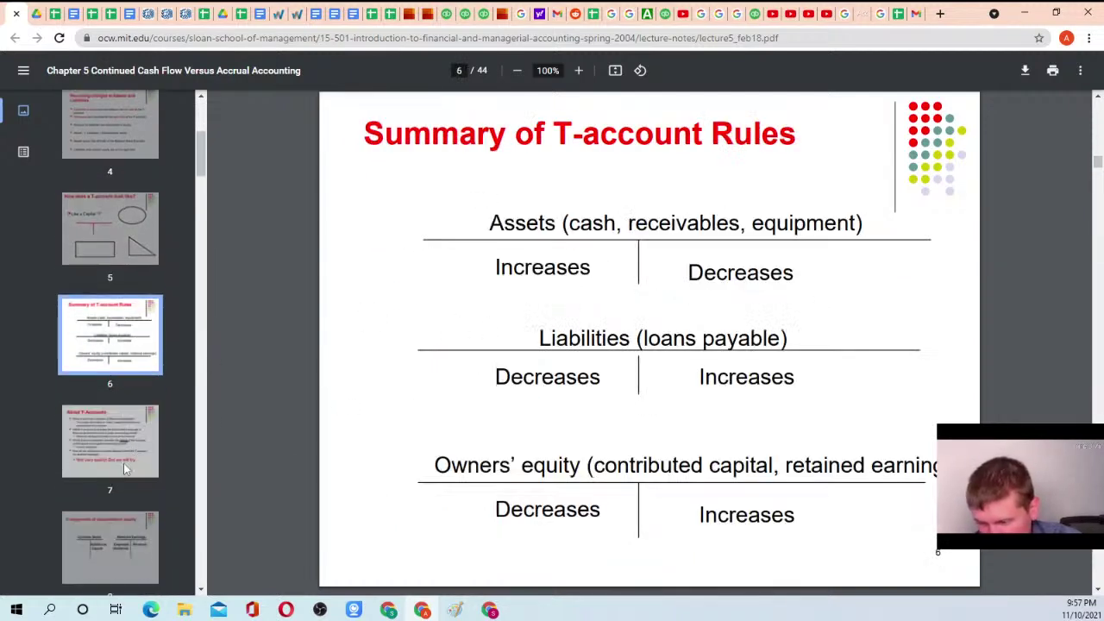
click(124, 462)
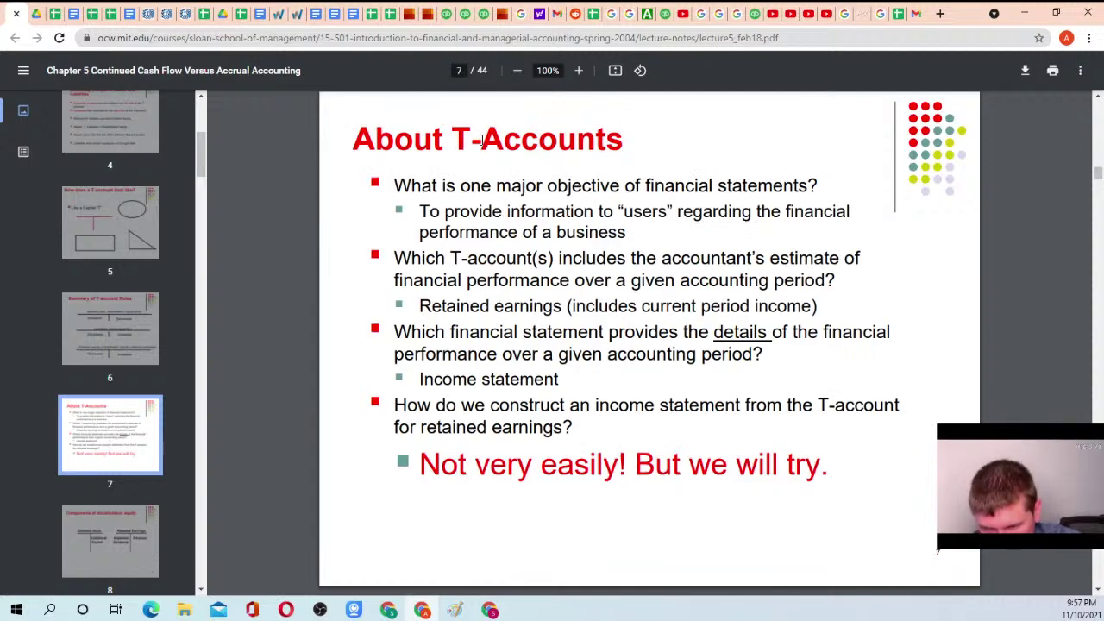
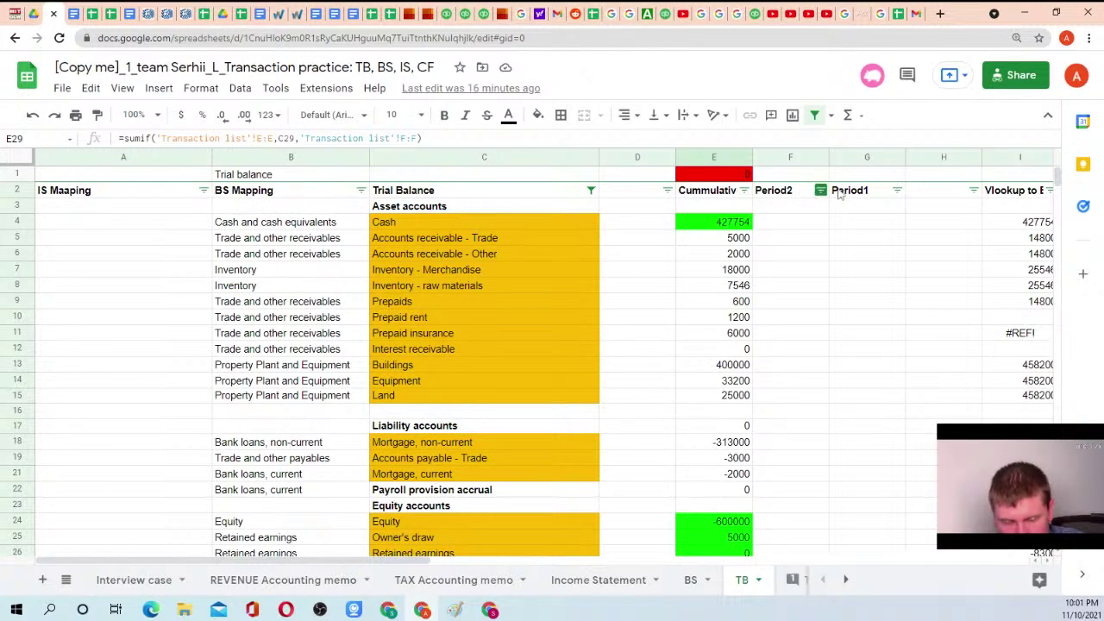
On the TB sheet, examine the Revenue - products account name and the Period2 SUMIFS formula that refers to it
scroll(788, 346, down, 10)
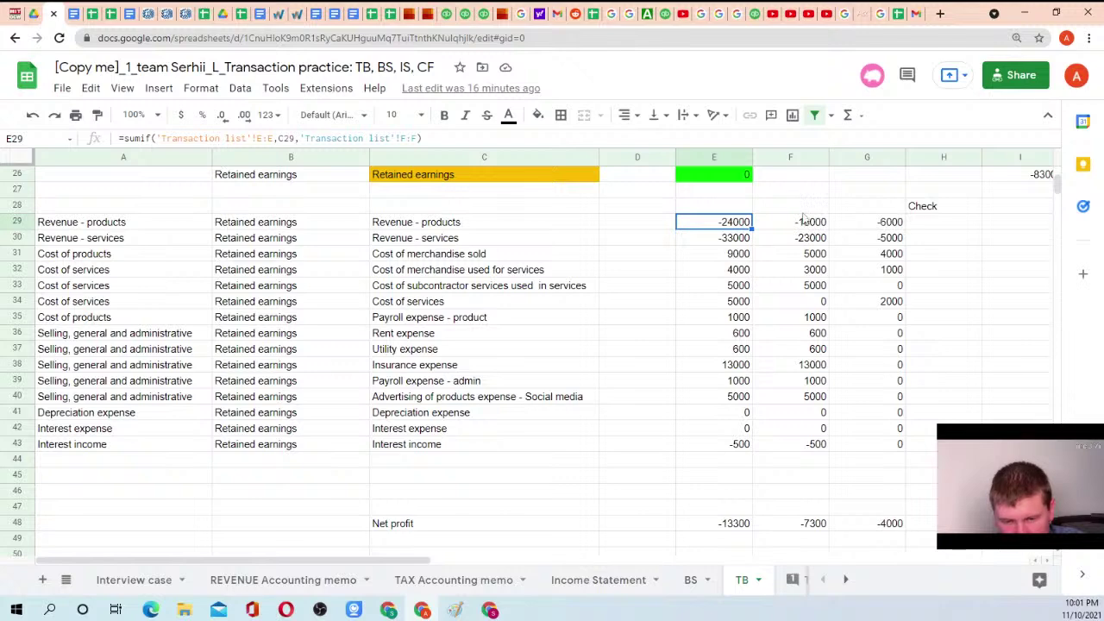
scroll(811, 232, up, 3)
click(448, 337)
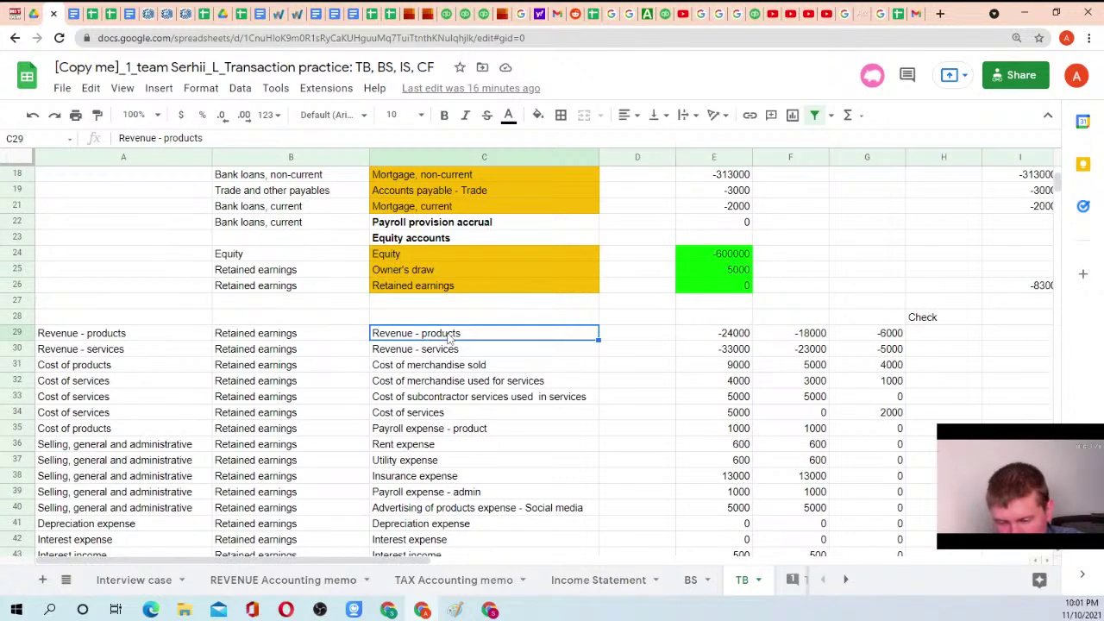
click(795, 335)
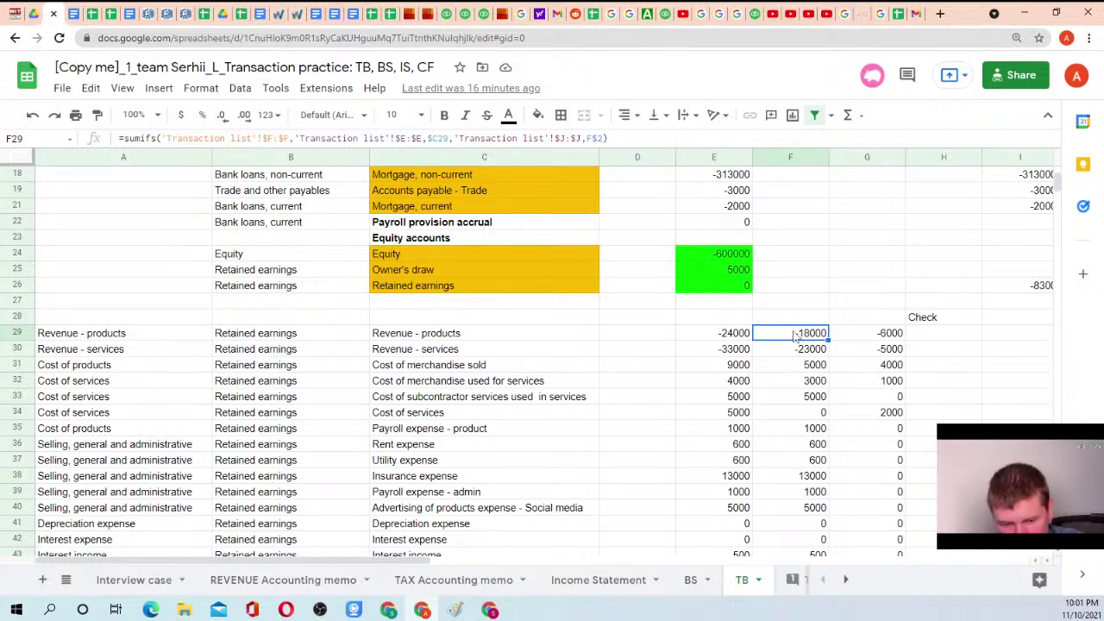
scroll(789, 275, up, 1)
scroll(790, 274, up, 1)
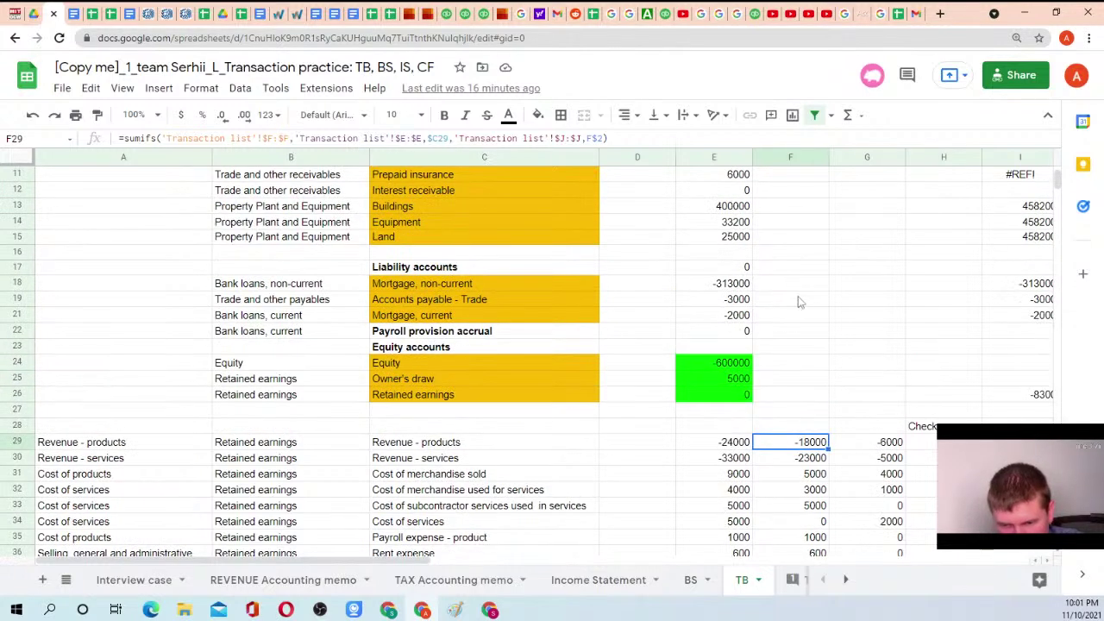
scroll(607, 311, down, 2)
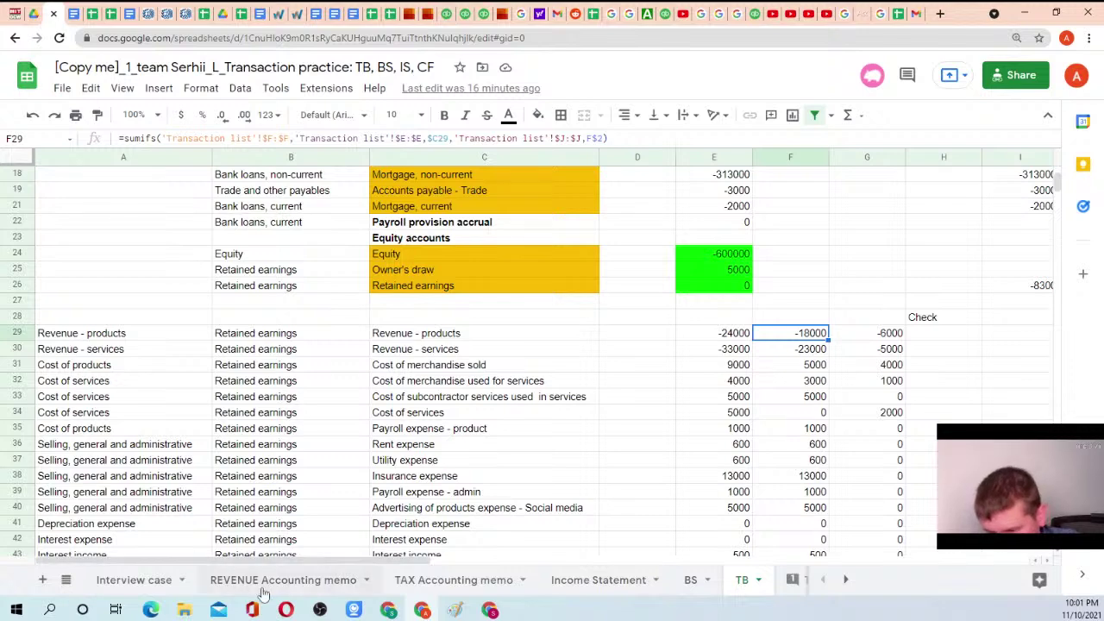
Open the BS sheet and view the balance sheet down to the equity section and Check row
click(691, 583)
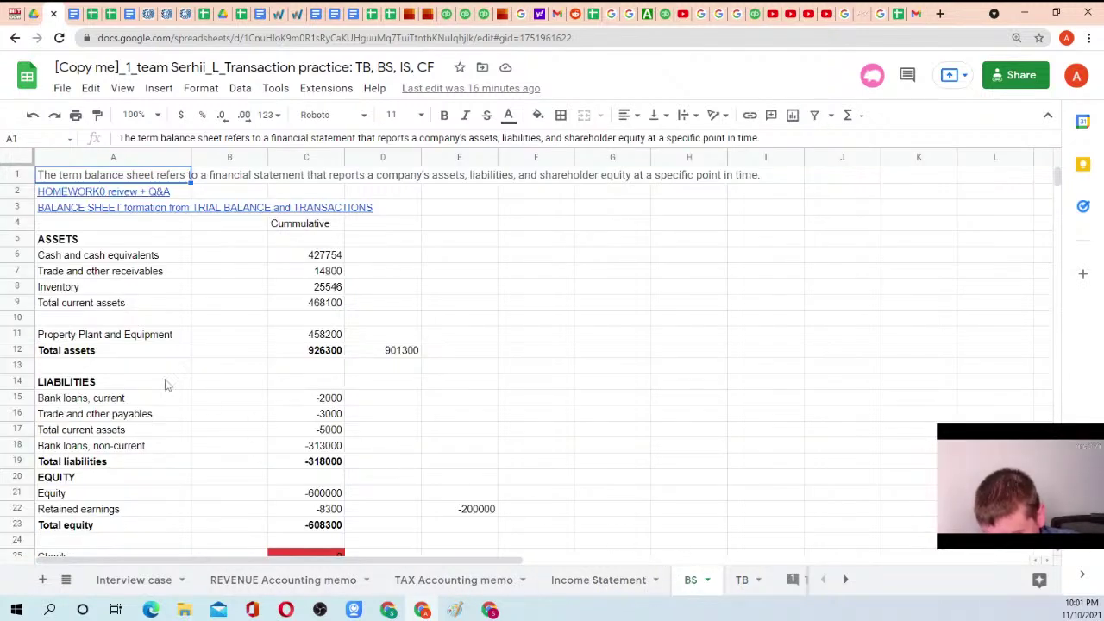
scroll(164, 385, down, 1)
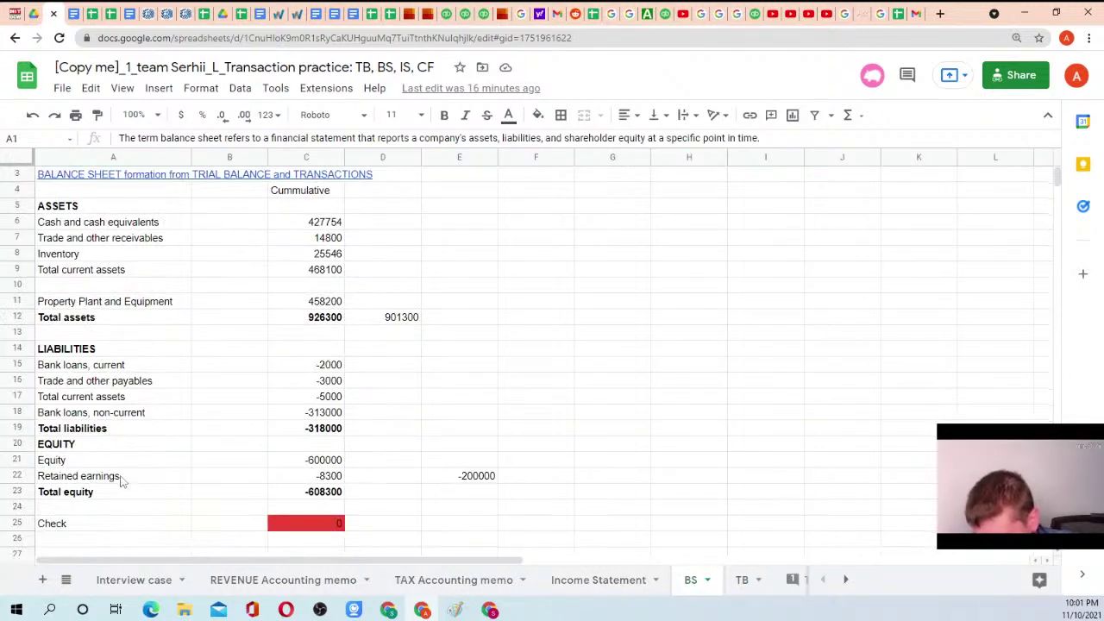
On the BS sheet, examine the SUMIF formula behind the Retained earnings amount
click(323, 476)
drag(136, 480, 328, 483)
click(329, 477)
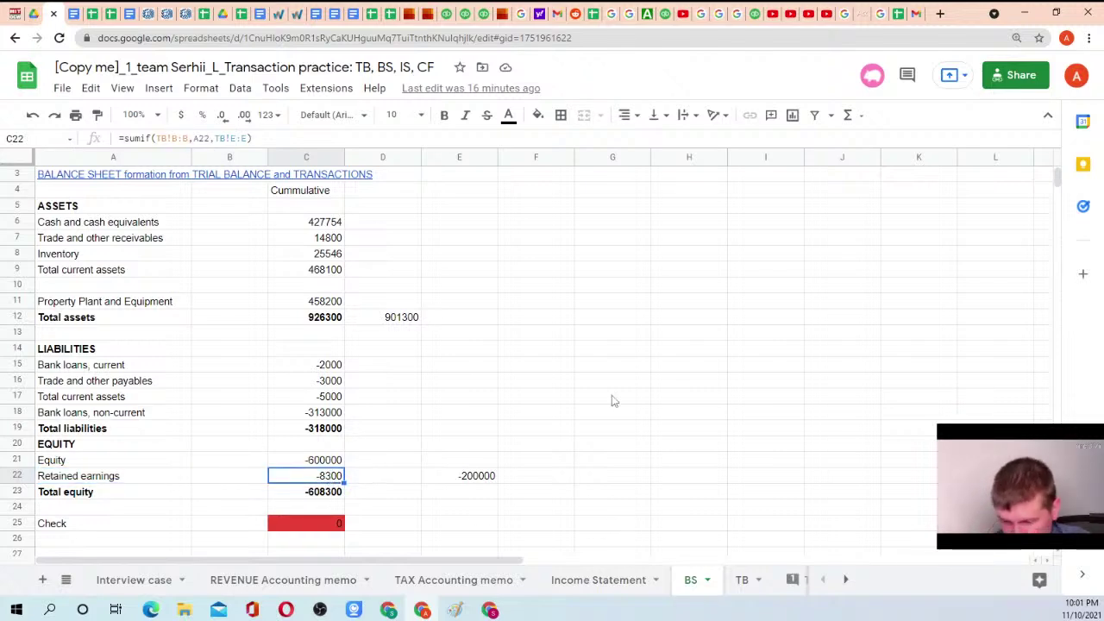
scroll(345, 325, up, 1)
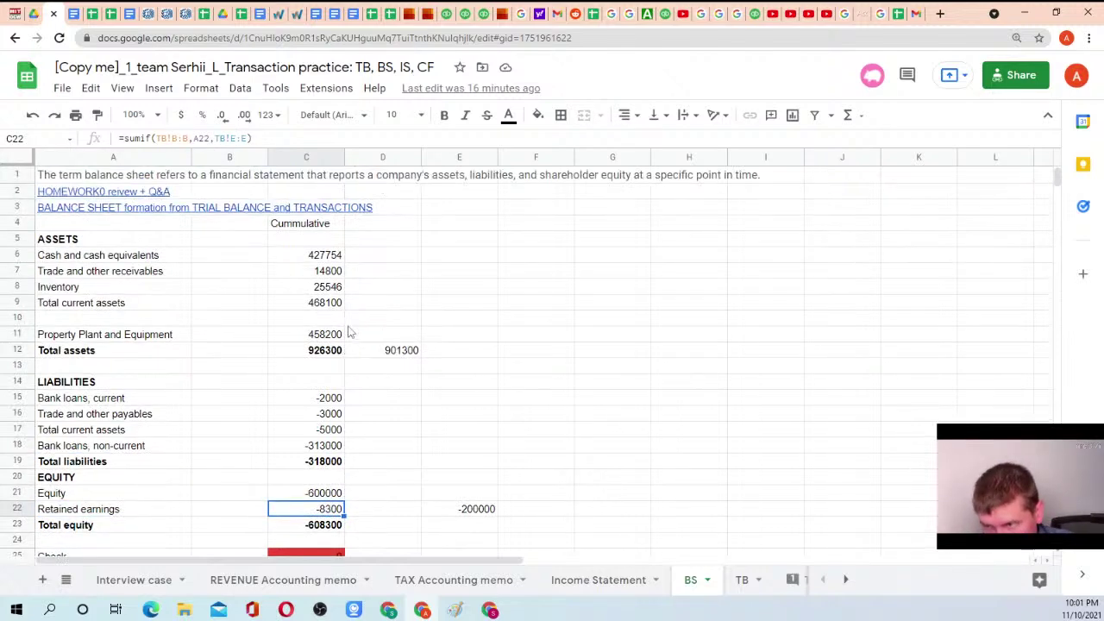
Open the Homework 3 instructions and review items 1 and 2 on new Period 2 entries and SUMIFS columns
click(69, 13)
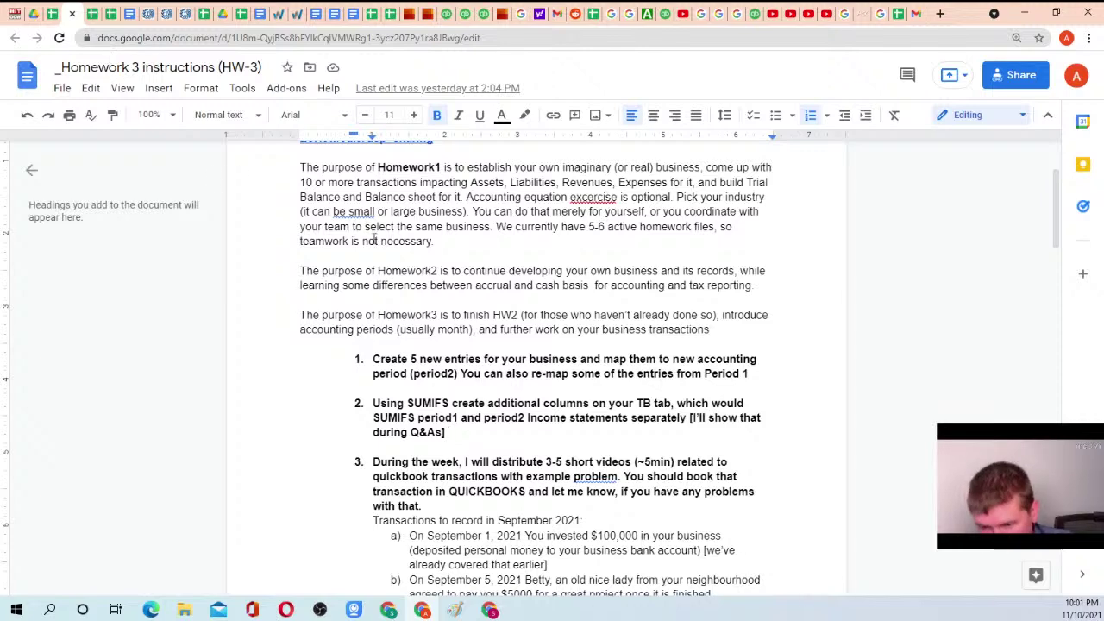
scroll(416, 265, down, 2)
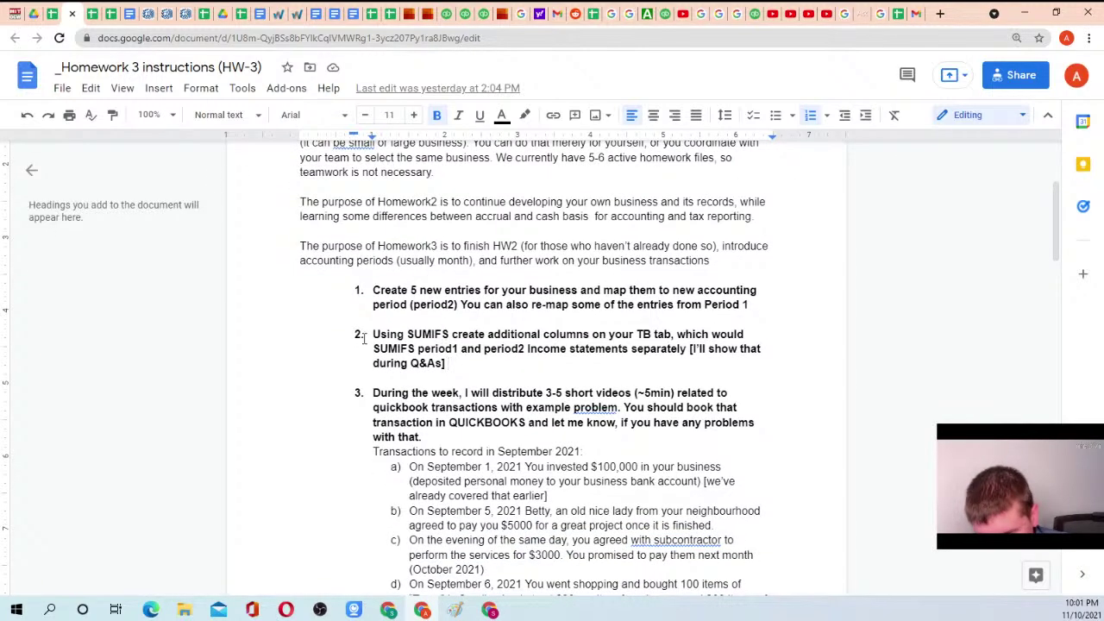
drag(372, 335, 473, 365)
click(473, 365)
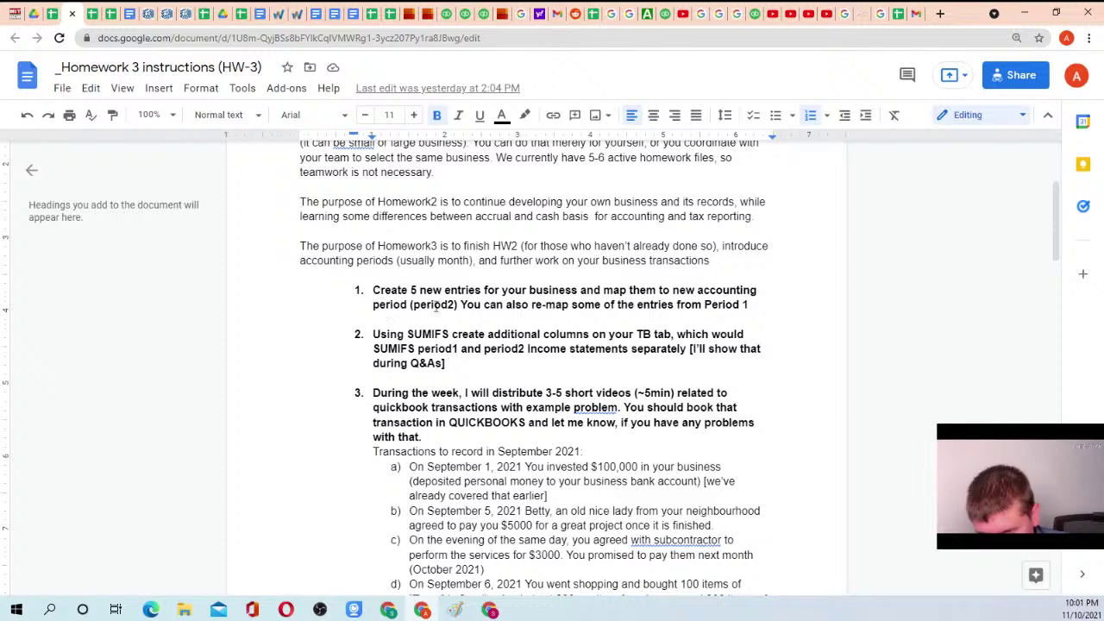
drag(372, 334, 438, 349)
click(438, 349)
scroll(393, 349, down, 6)
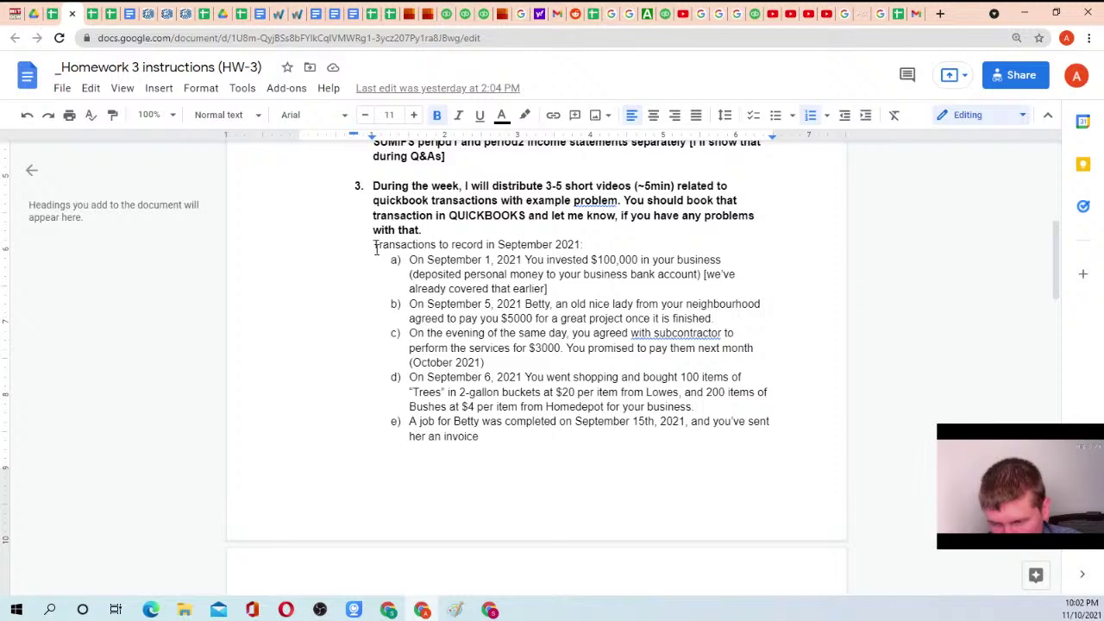
Under item 3, read the September 2021 transactions a, b and e on the investment, the $5000 project and its invoice
drag(405, 259, 557, 296)
click(562, 294)
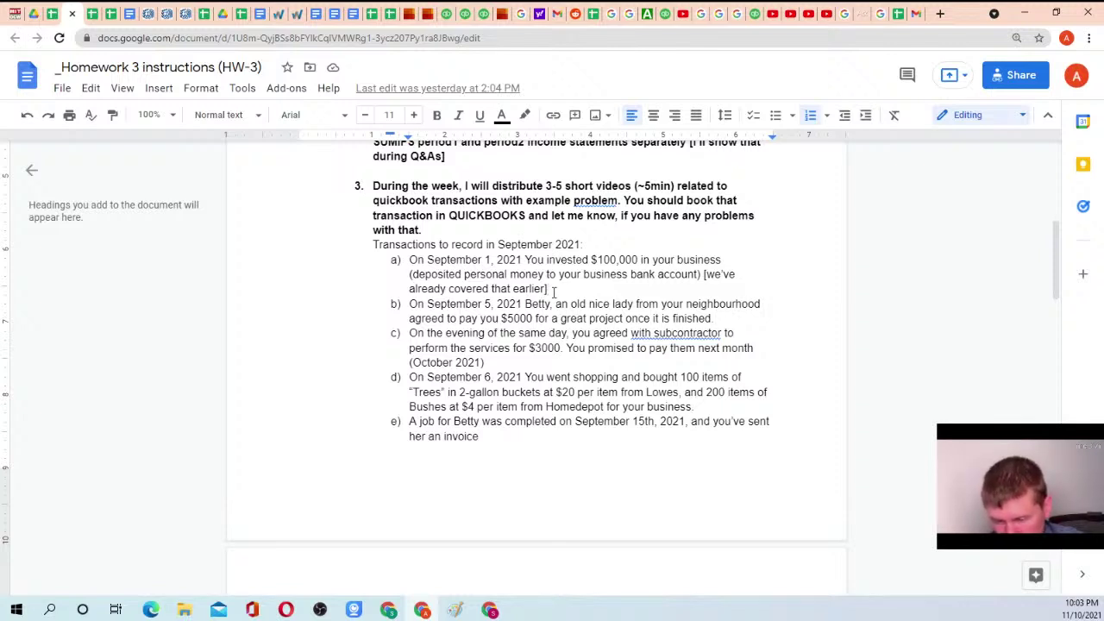
drag(409, 304, 715, 318)
click(715, 318)
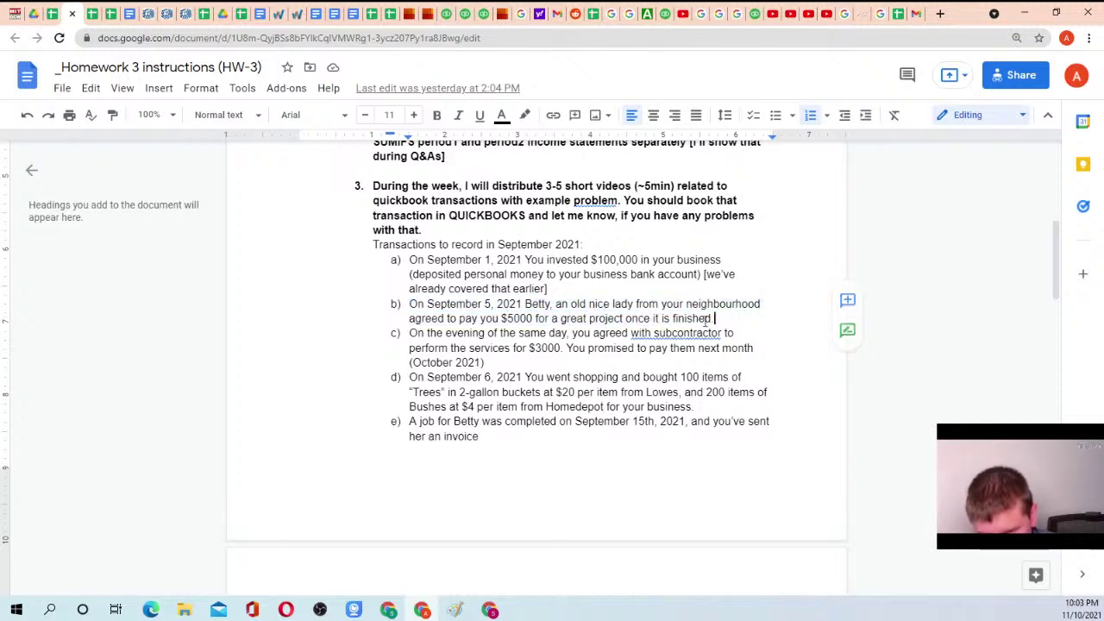
drag(411, 303, 538, 306)
click(639, 297)
drag(409, 303, 724, 319)
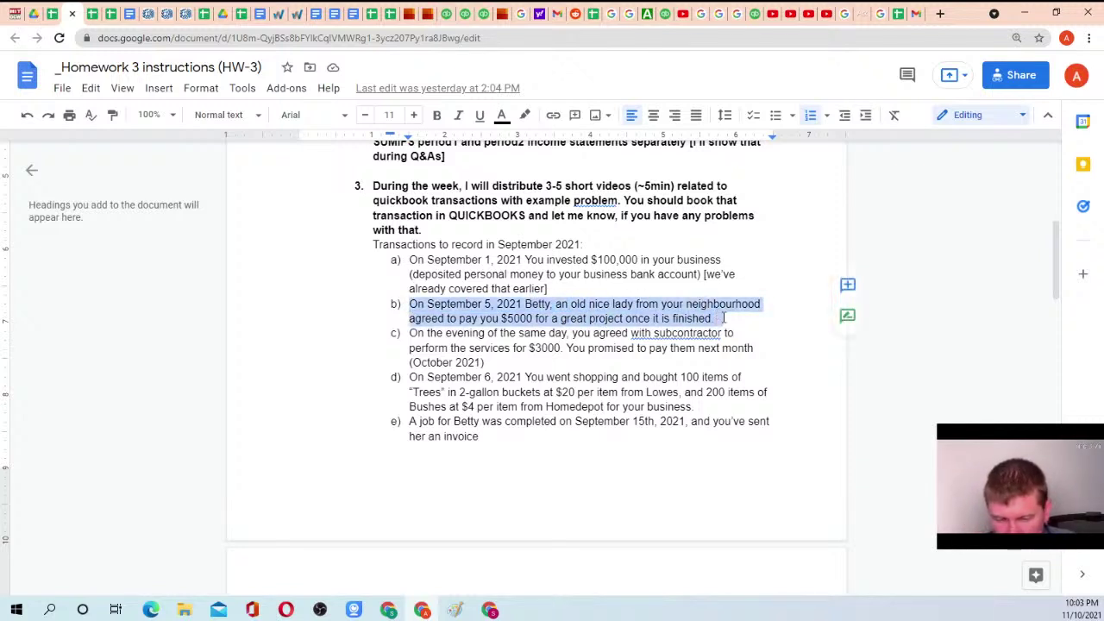
click(536, 317)
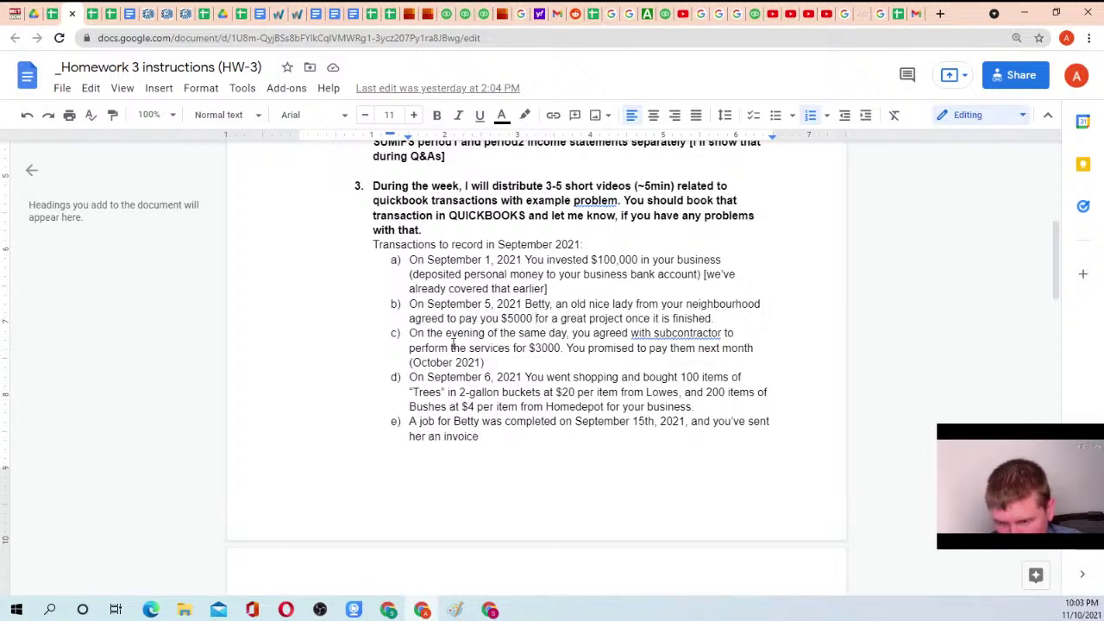
drag(410, 421, 491, 443)
click(492, 445)
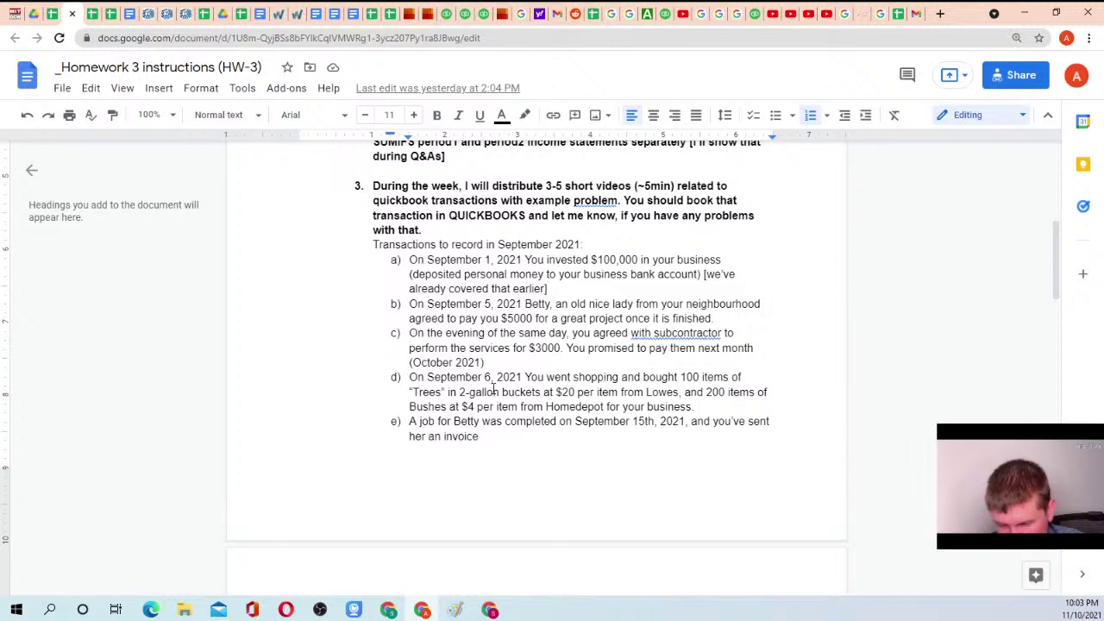
drag(497, 304, 713, 322)
click(714, 322)
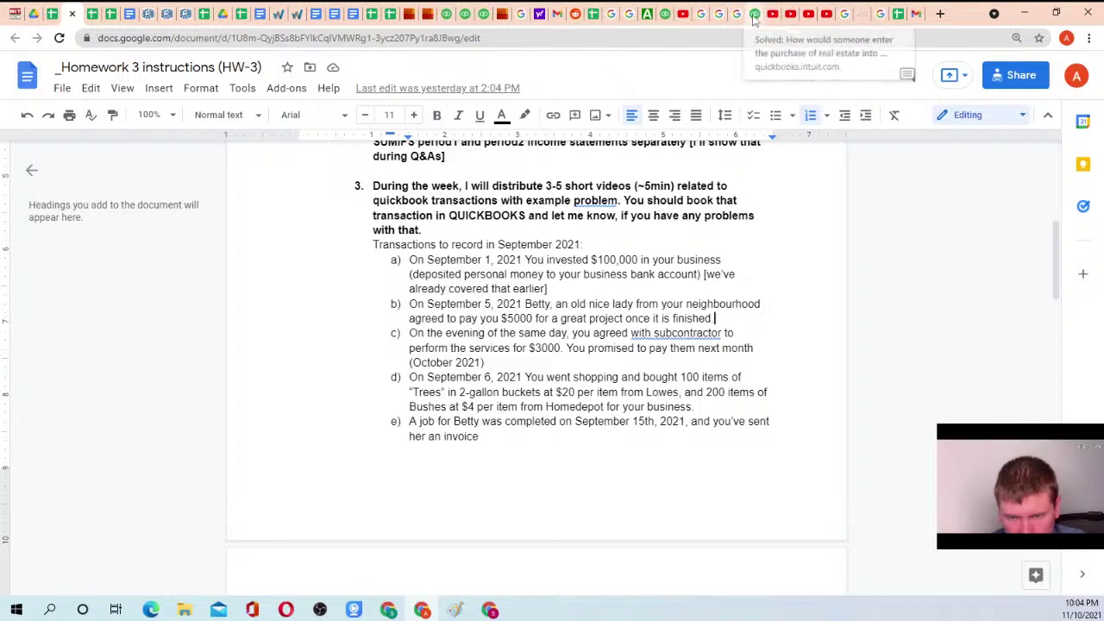
Switch to QuickBooks Online and sign in with the saved account credentials
click(446, 16)
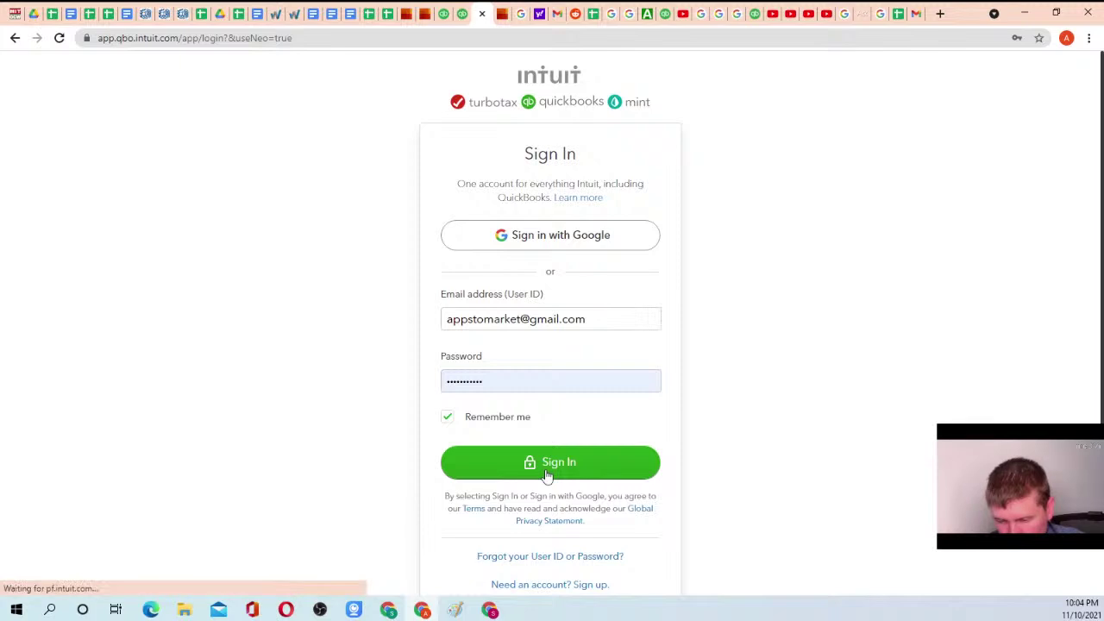
click(548, 477)
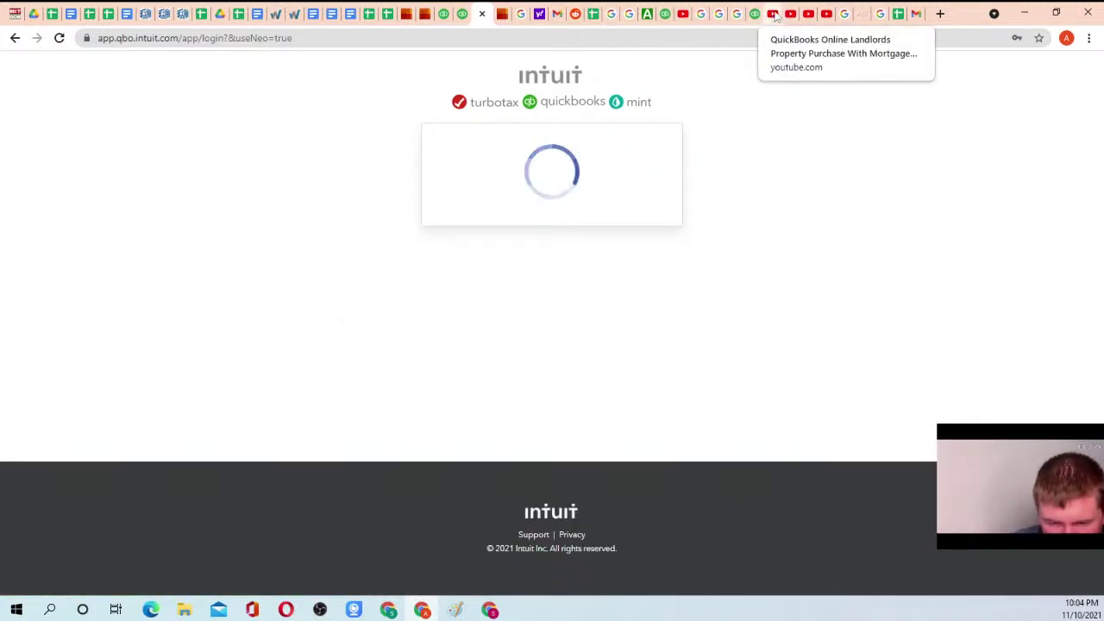
Switch to YouTube and open the Accounting Obsessions channel through its live Revenue recognition video to view the uploads
click(774, 15)
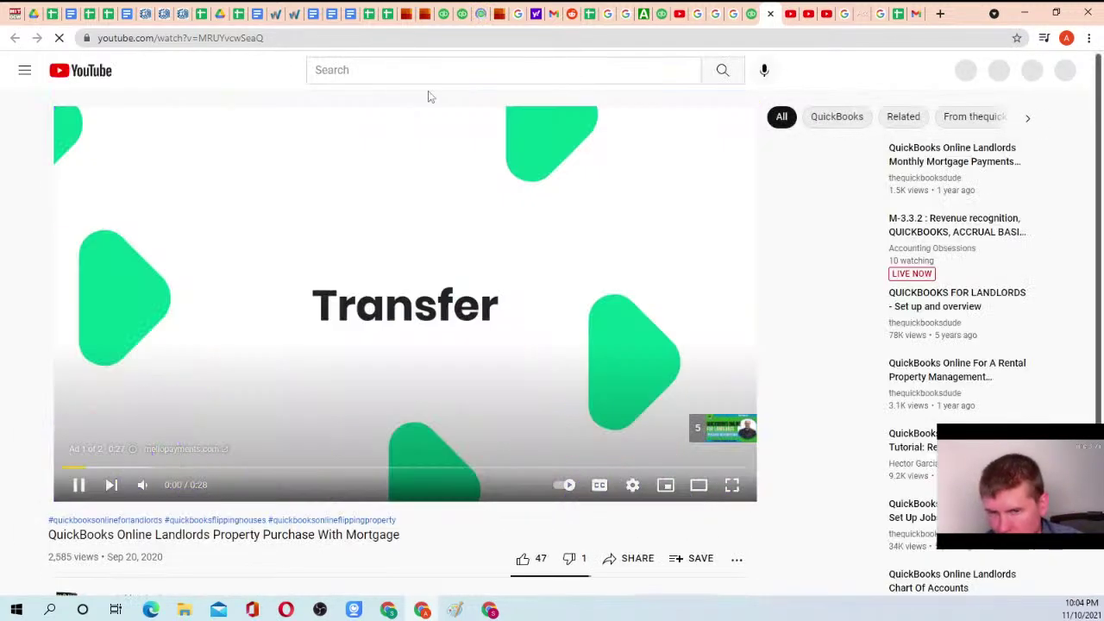
click(376, 69)
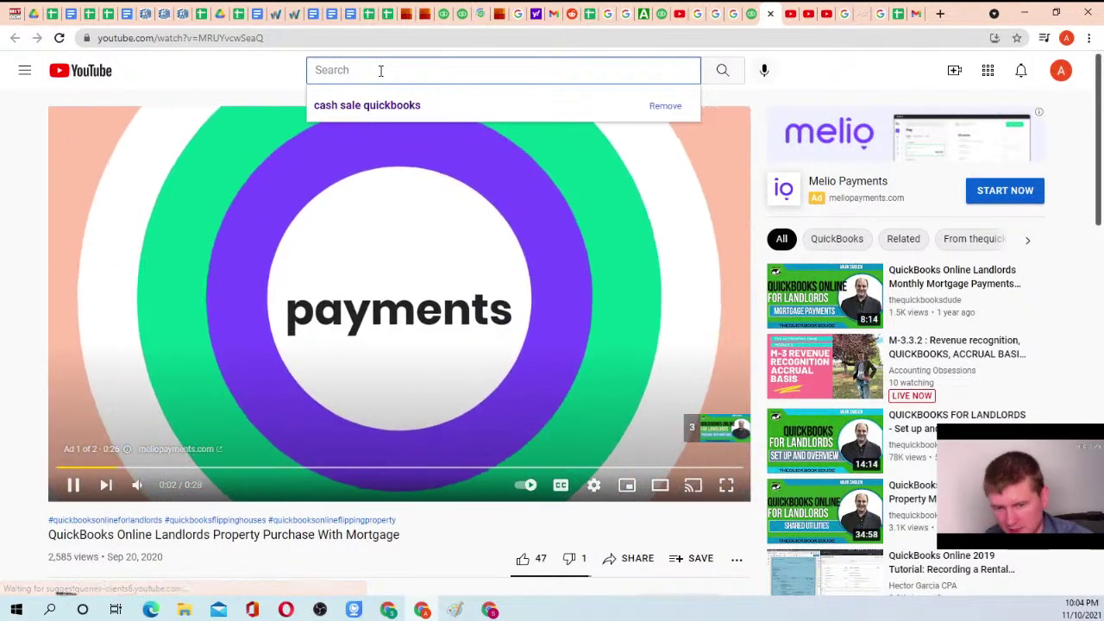
click(827, 367)
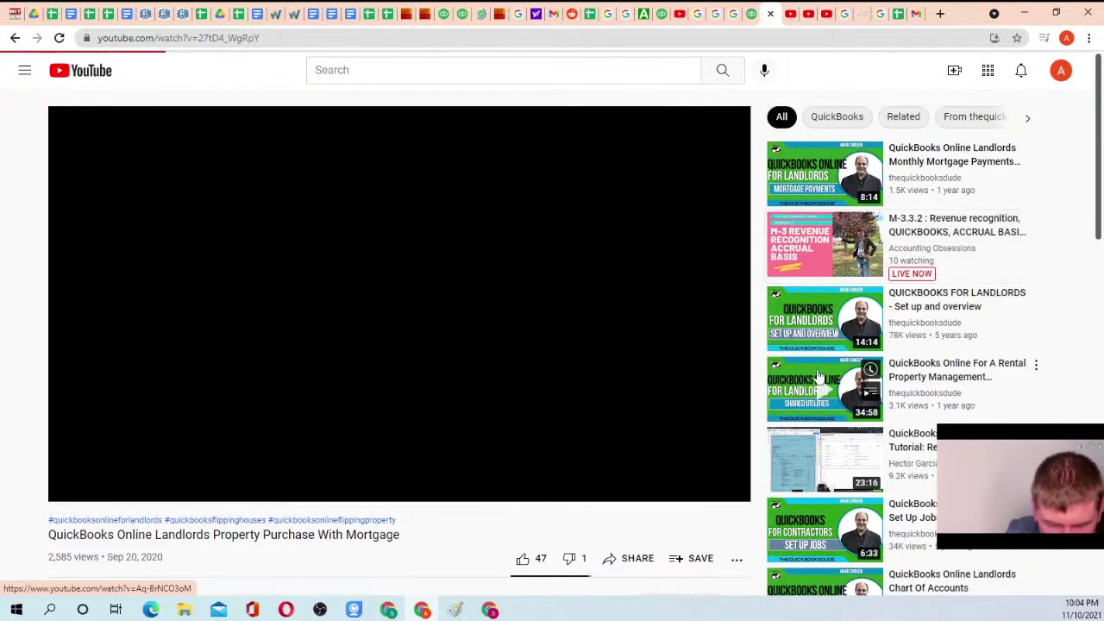
scroll(159, 405, down, 2)
click(147, 456)
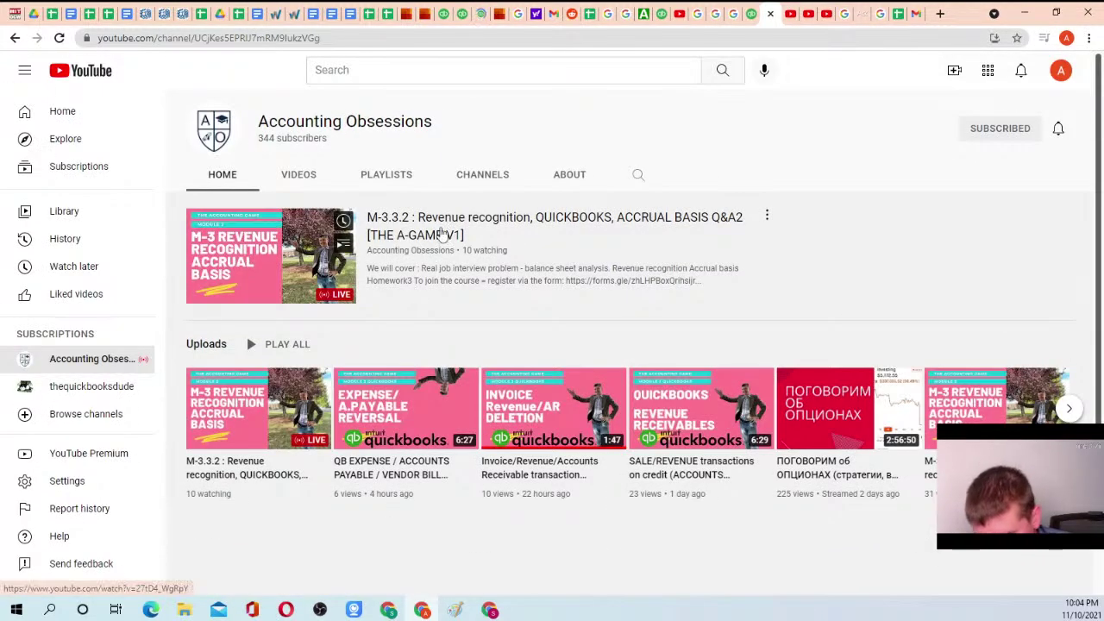
scroll(436, 246, down, 1)
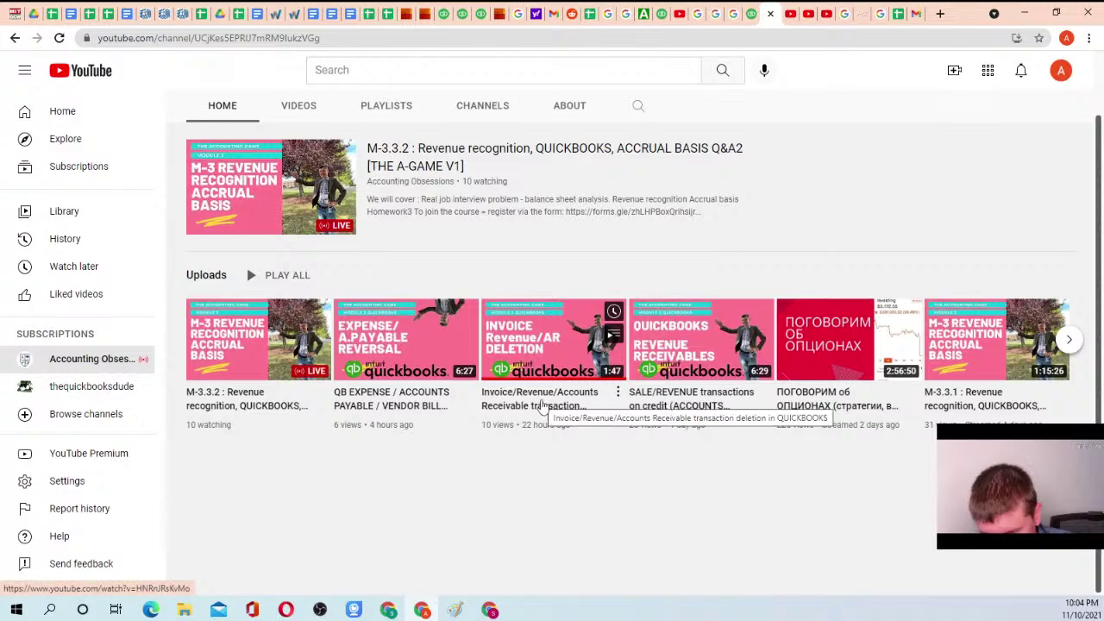
Open the video on SALE/REVENUE transactions on credit (ACCOUNTS RECEIVABLE) in QUICKBOOKS, copy its URL and pause playback
click(670, 412)
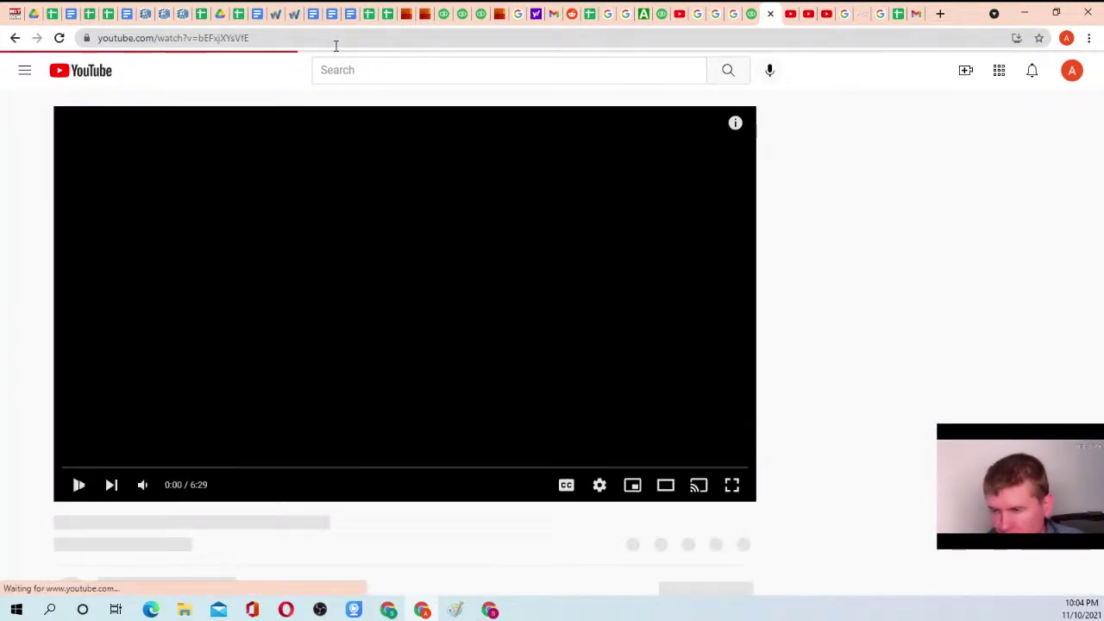
click(336, 43)
key(ctrl+c)
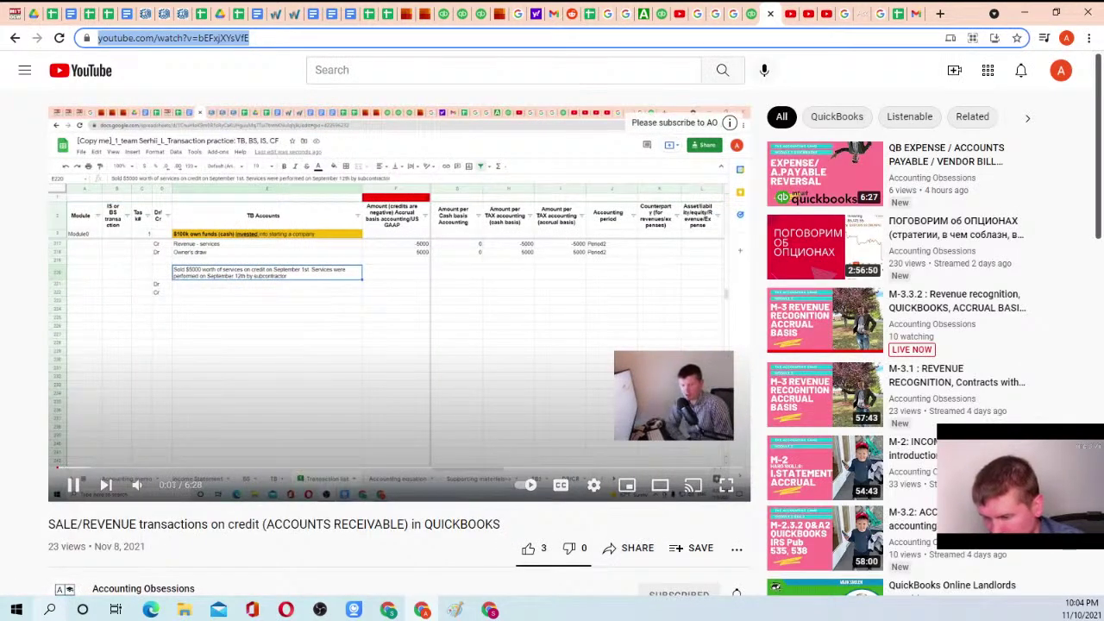
click(72, 485)
In the Homework 3 instructions, paste the video URL on its own unnumbered line under transaction b and make it a hyperlink
click(36, 14)
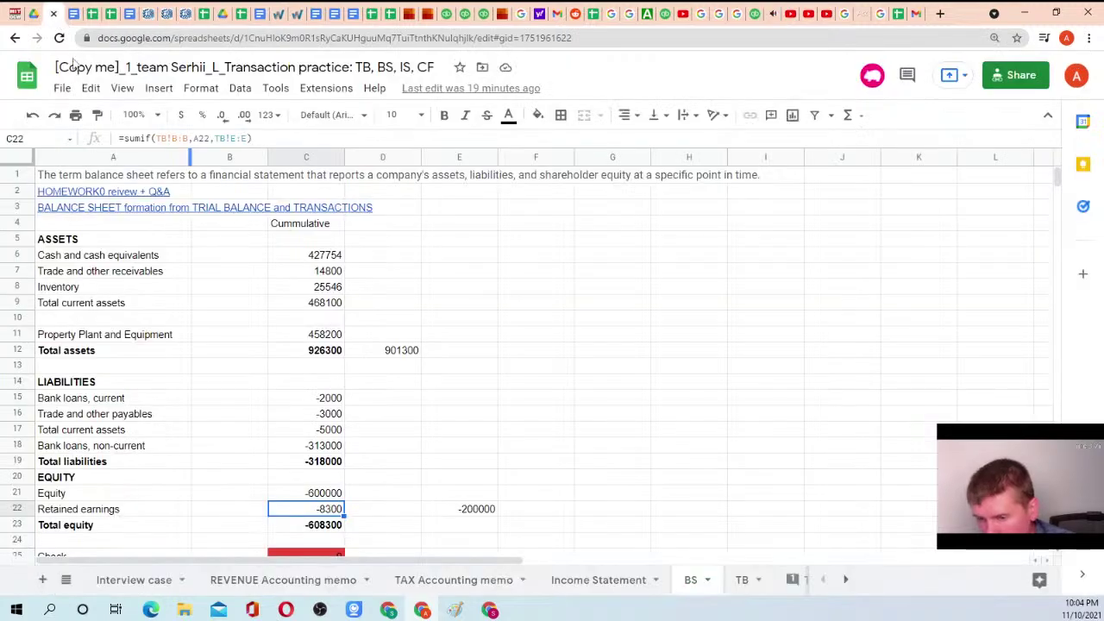
click(73, 16)
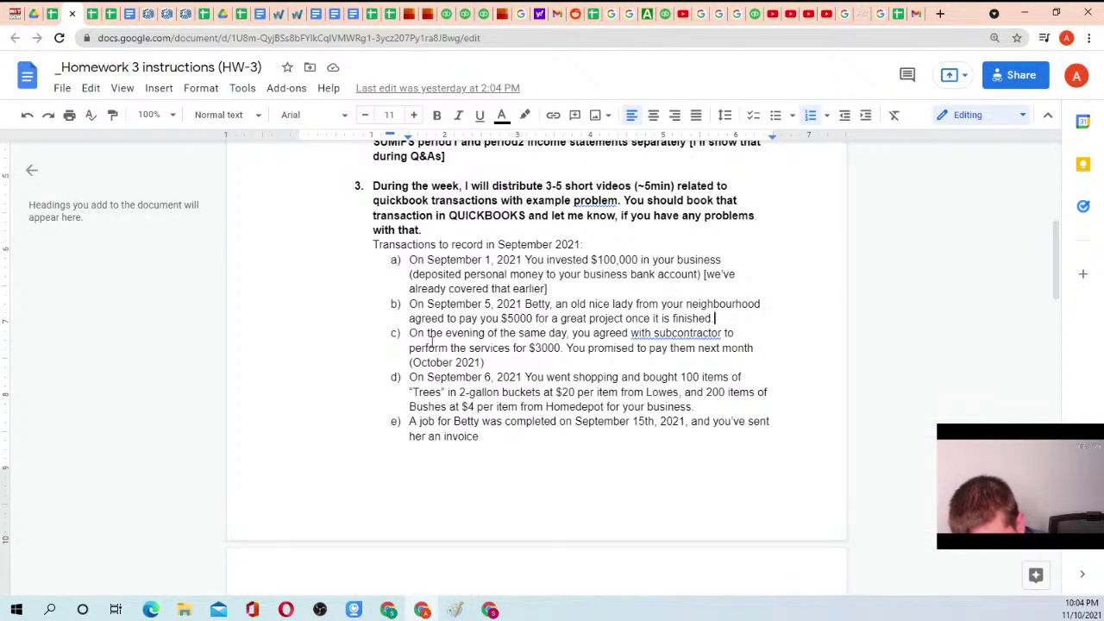
key(Return)
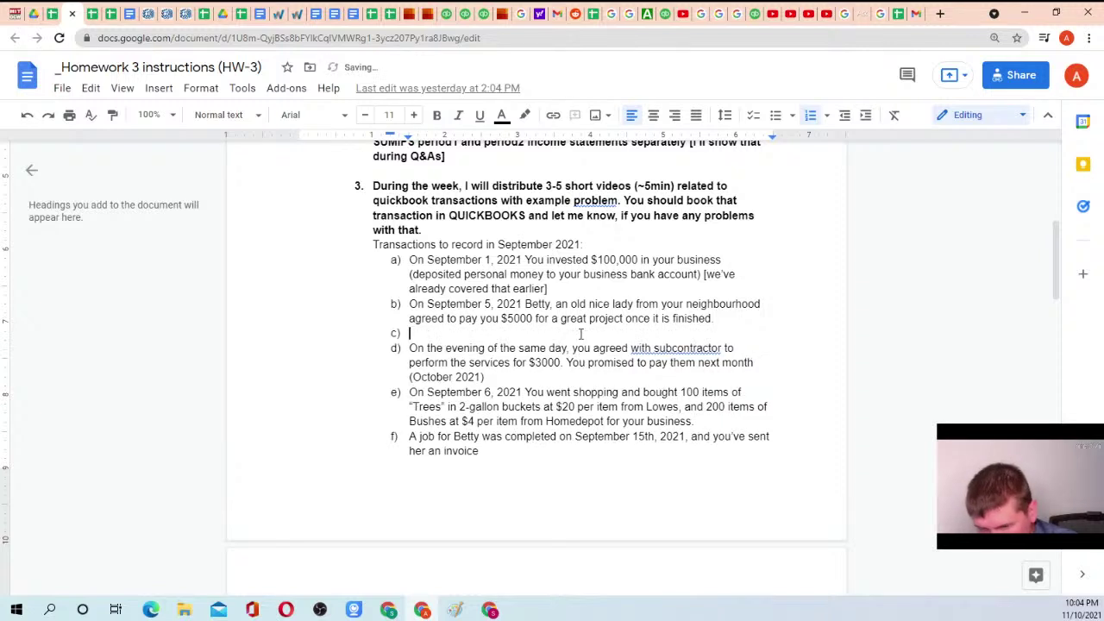
key(BackSpace)
key(ctrl+v)
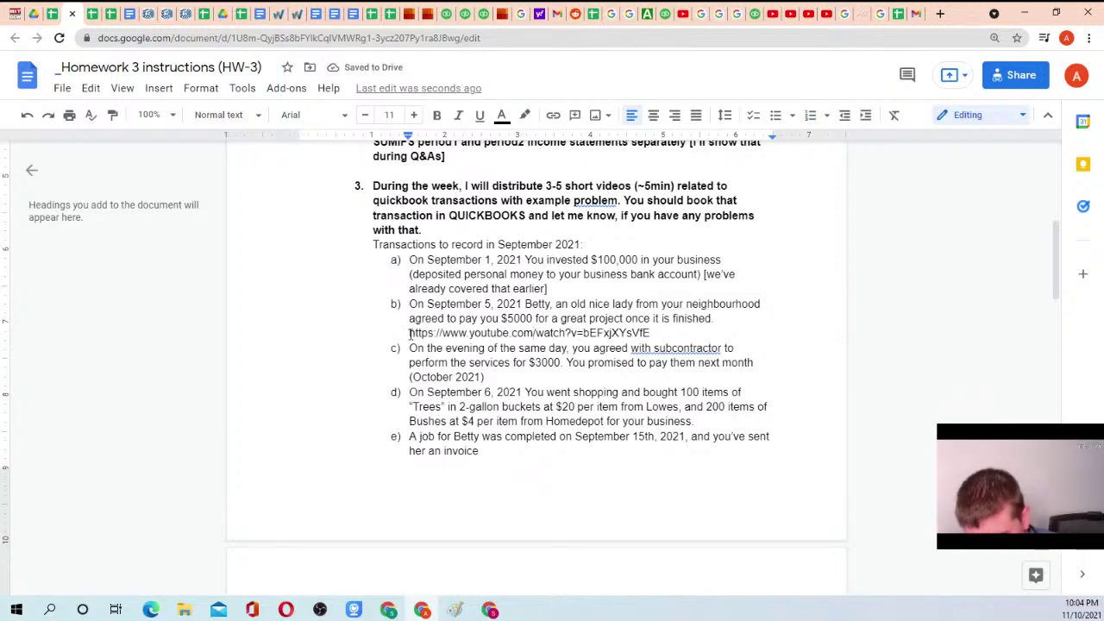
drag(410, 333, 654, 331)
right_click(626, 333)
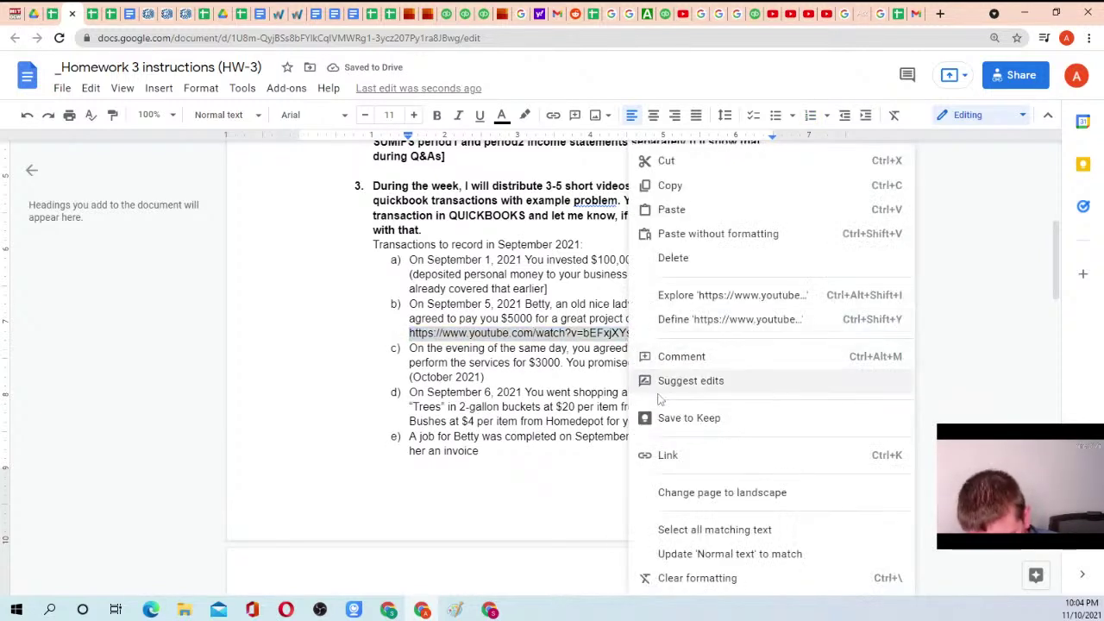
click(668, 454)
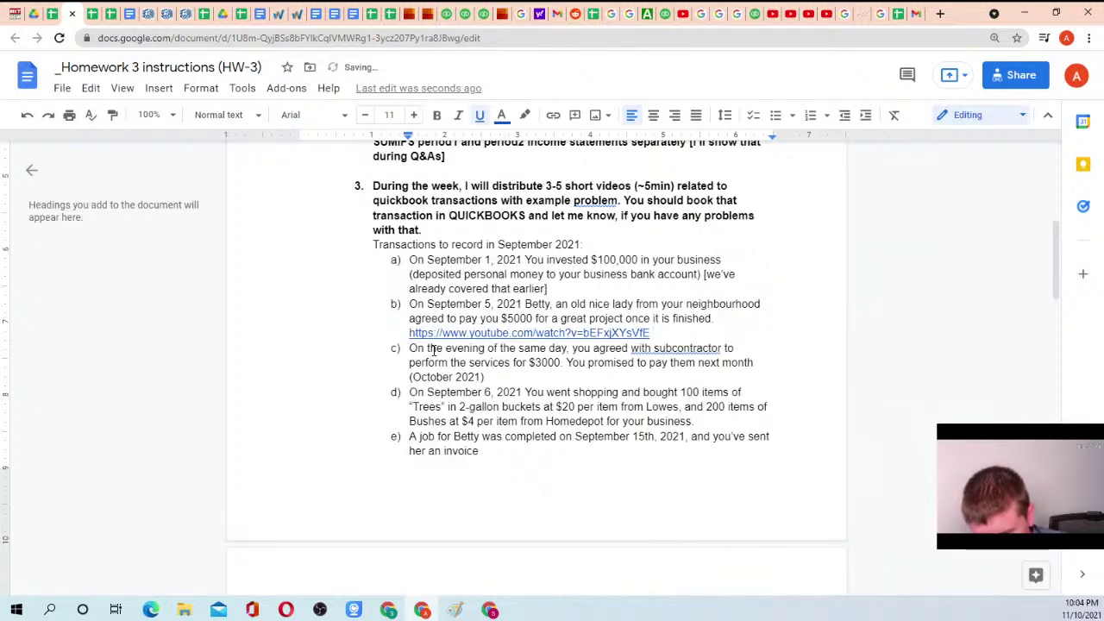
Add an empty unnumbered line below transaction c, the $3000 subcontractor agreement
click(450, 348)
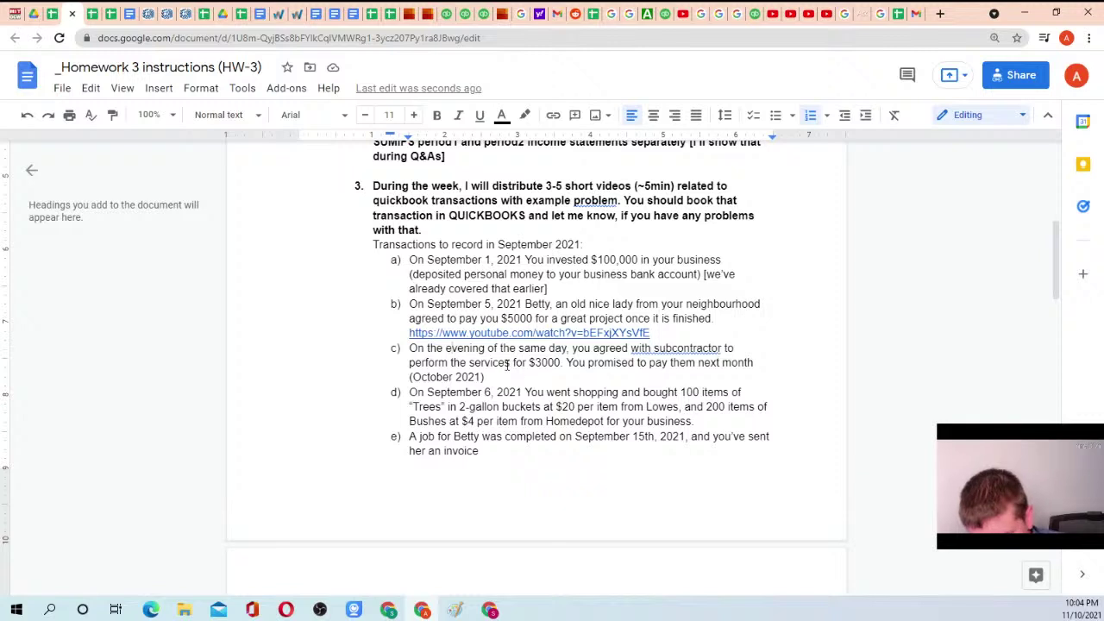
click(506, 381)
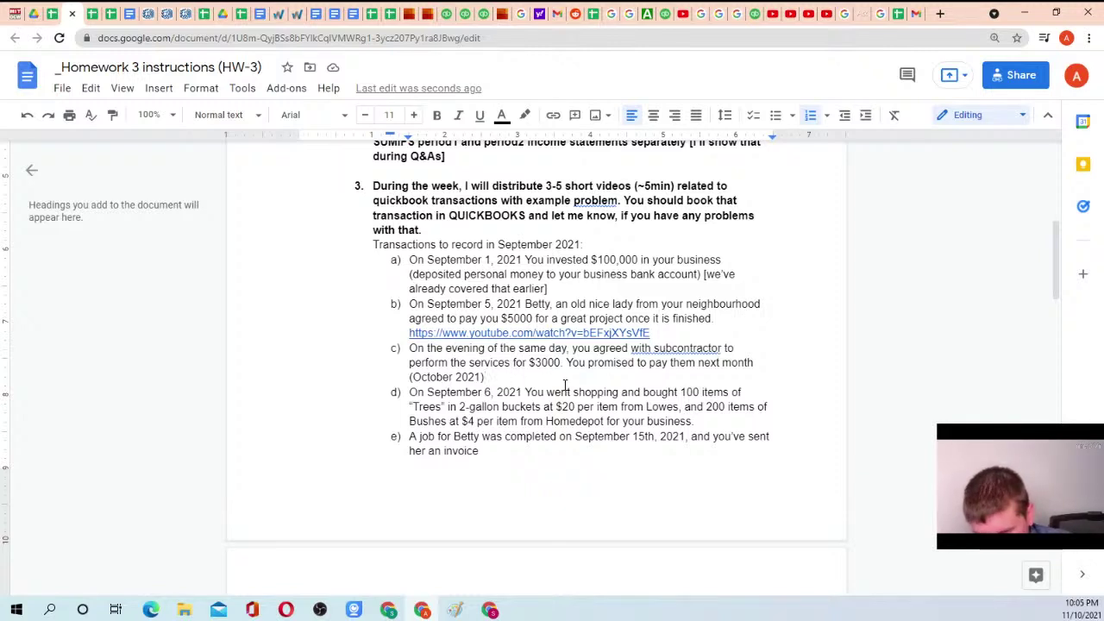
key(Return)
key(BackSpace)
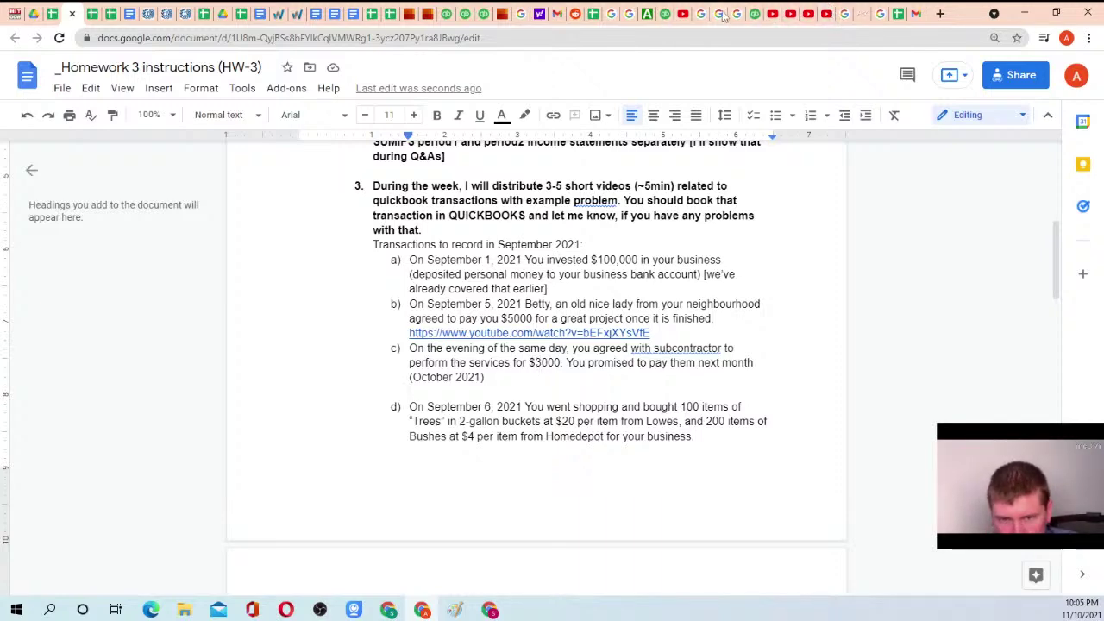
Return to the paused YouTube video and open the Accounting Obsessions channel from its description
click(757, 14)
click(772, 14)
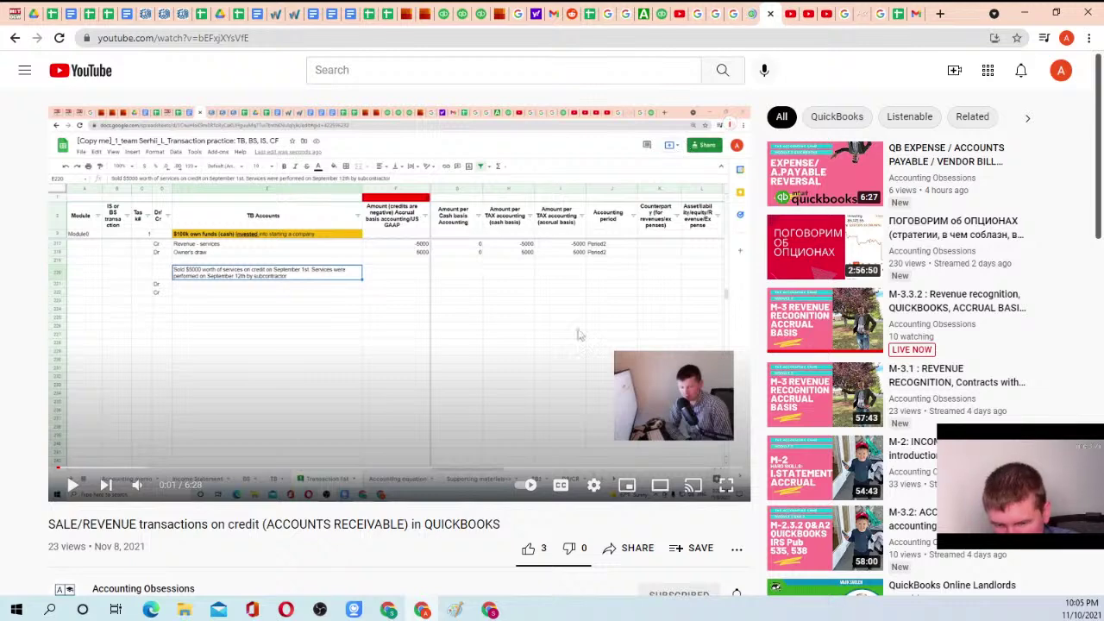
scroll(185, 420, down, 1)
scroll(184, 420, down, 2)
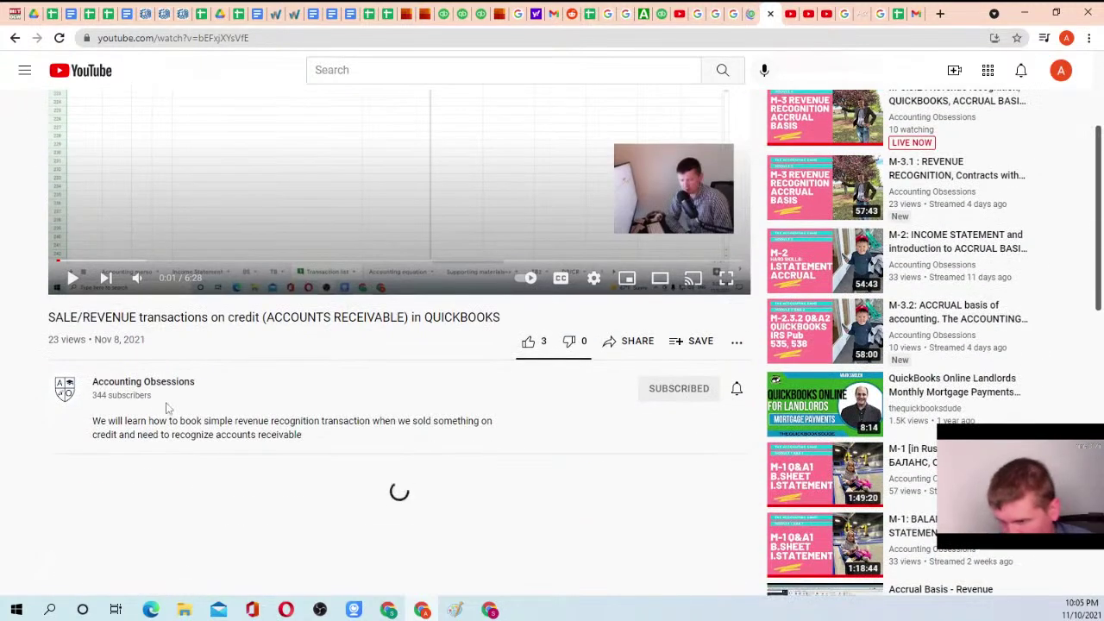
click(143, 382)
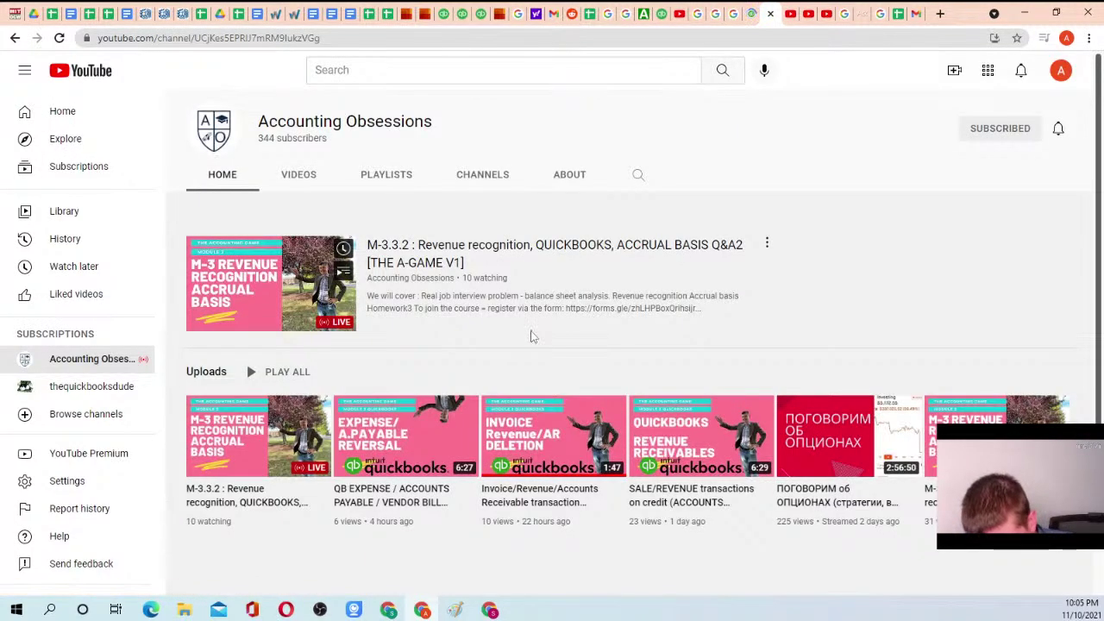
Open the QB EXPENSE / ACCOUNTS PAYABLE / VENDOR BILL transaction video from the uploads and copy its URL
scroll(530, 337, down, 1)
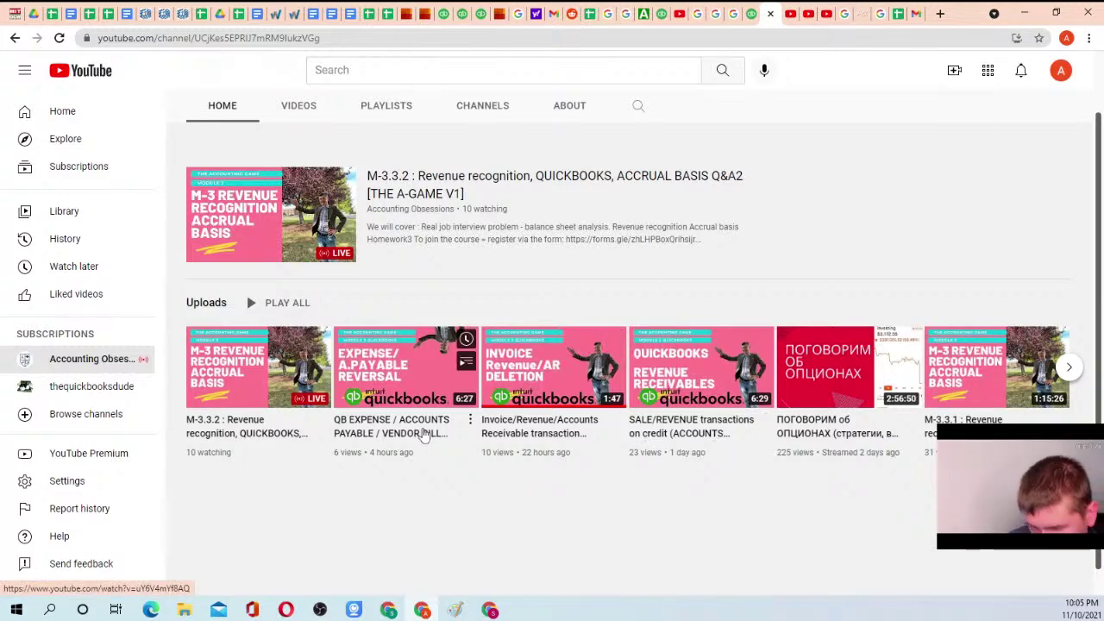
click(425, 436)
click(319, 40)
key(ctrl+c)
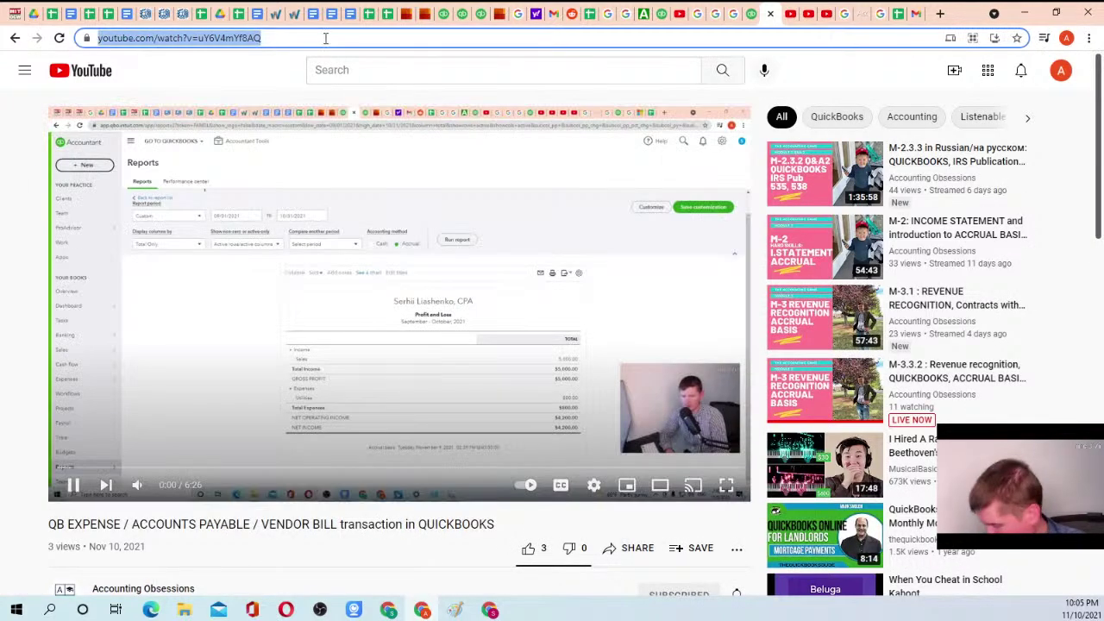
Pause the video, paste its URL below transaction c in the Homework 3 instructions and make it a hyperlink
click(74, 486)
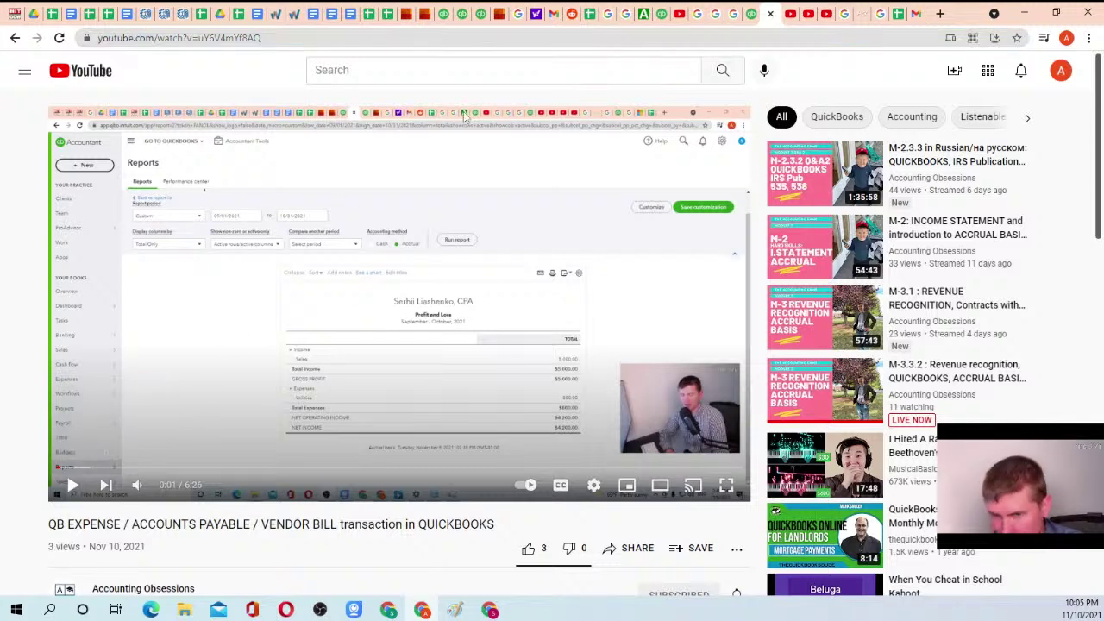
click(107, 12)
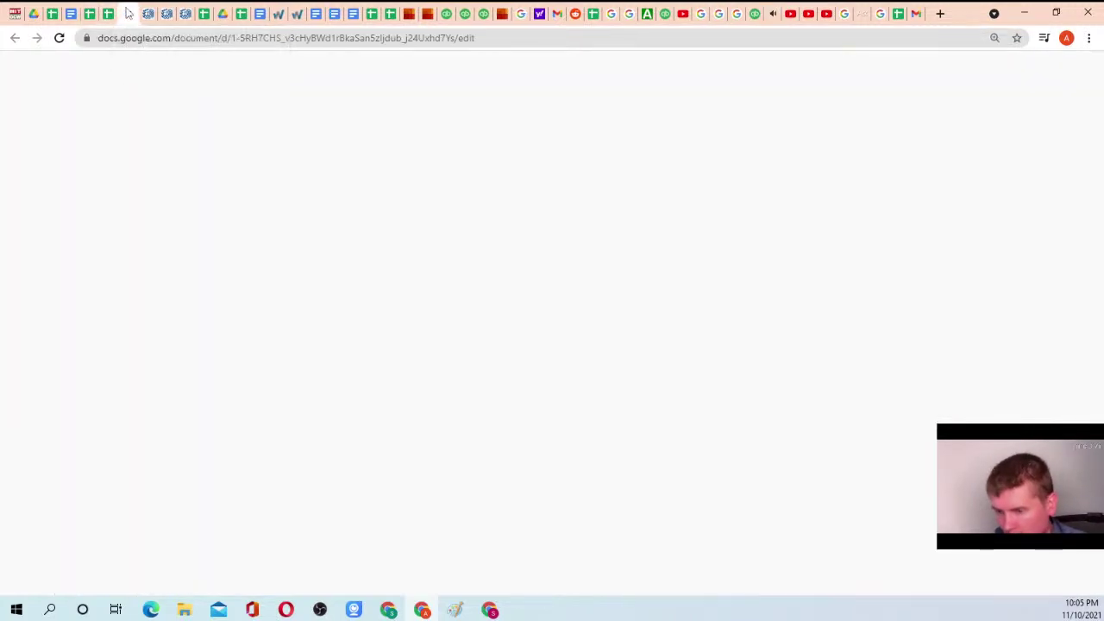
click(61, 13)
key(ctrl+v)
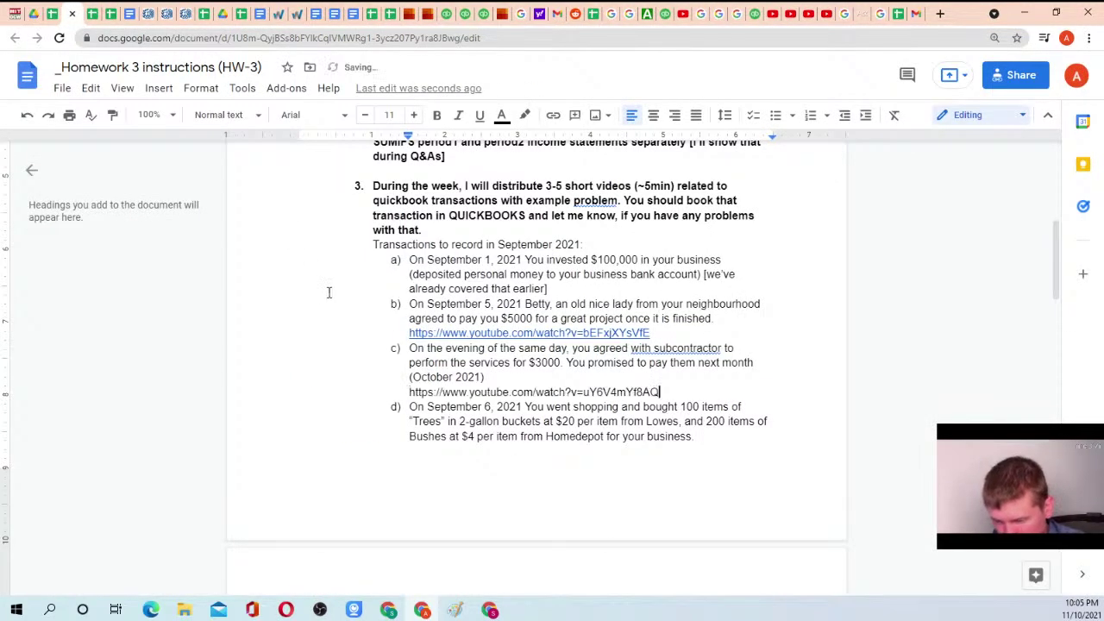
drag(407, 392, 663, 392)
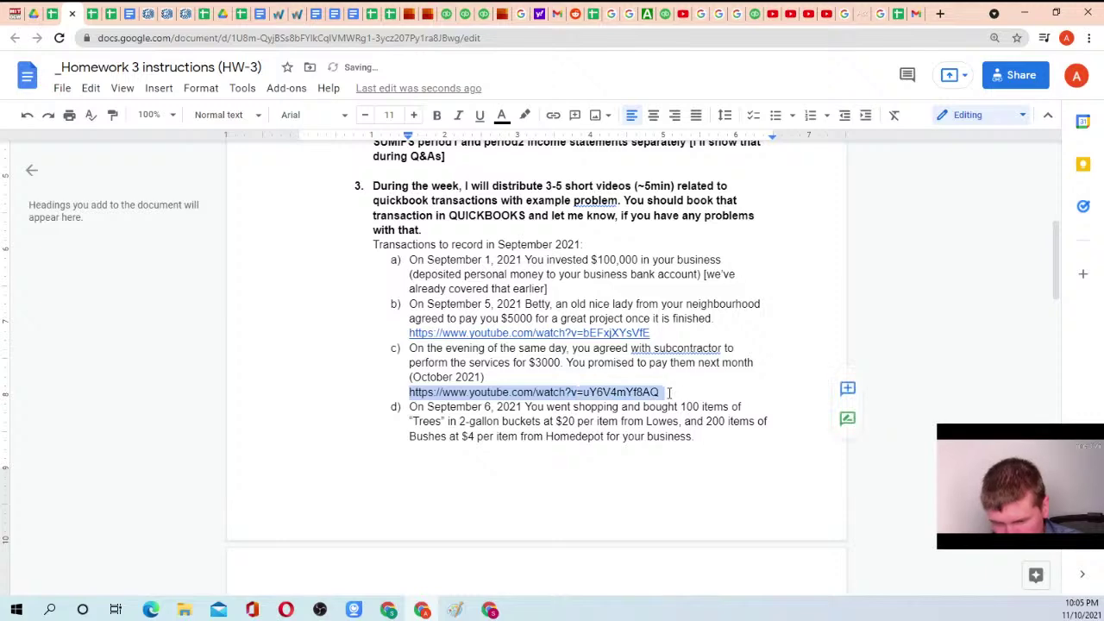
right_click(619, 393)
click(675, 455)
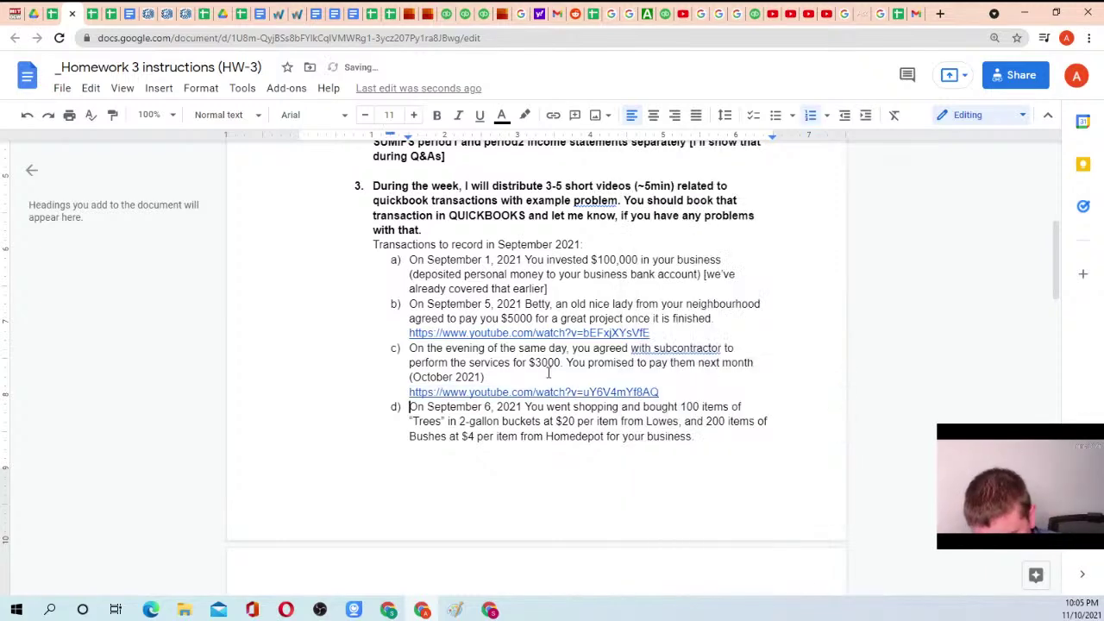
Read through transaction d and add an empty unnumbered line below transaction f, the $500 discount and reissued $4500 invoice
scroll(483, 328, down, 3)
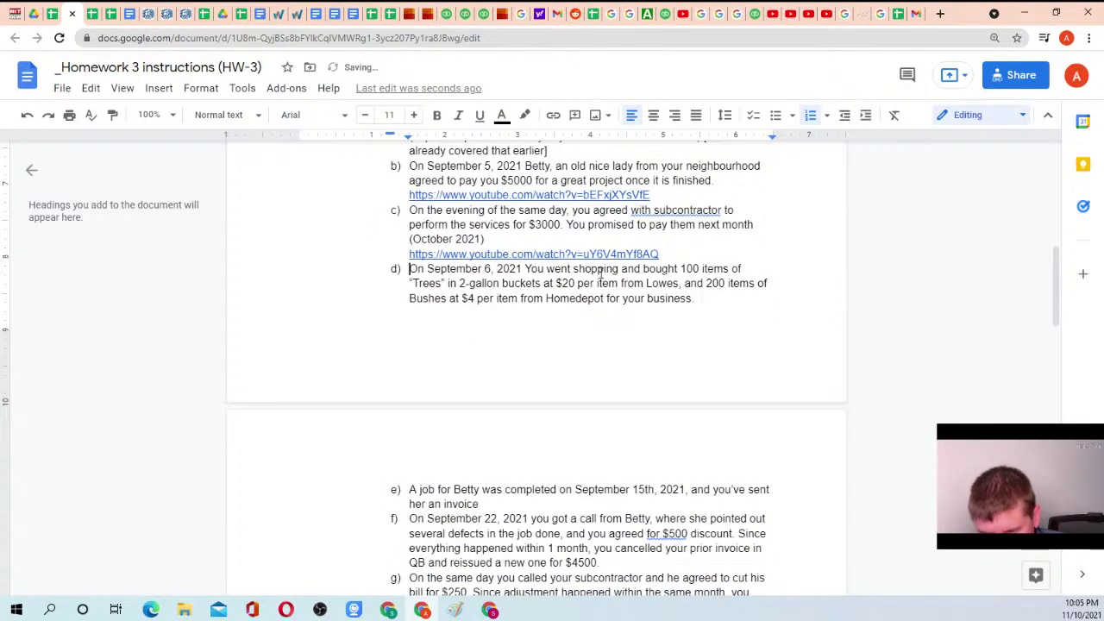
triple_click(413, 270)
click(700, 300)
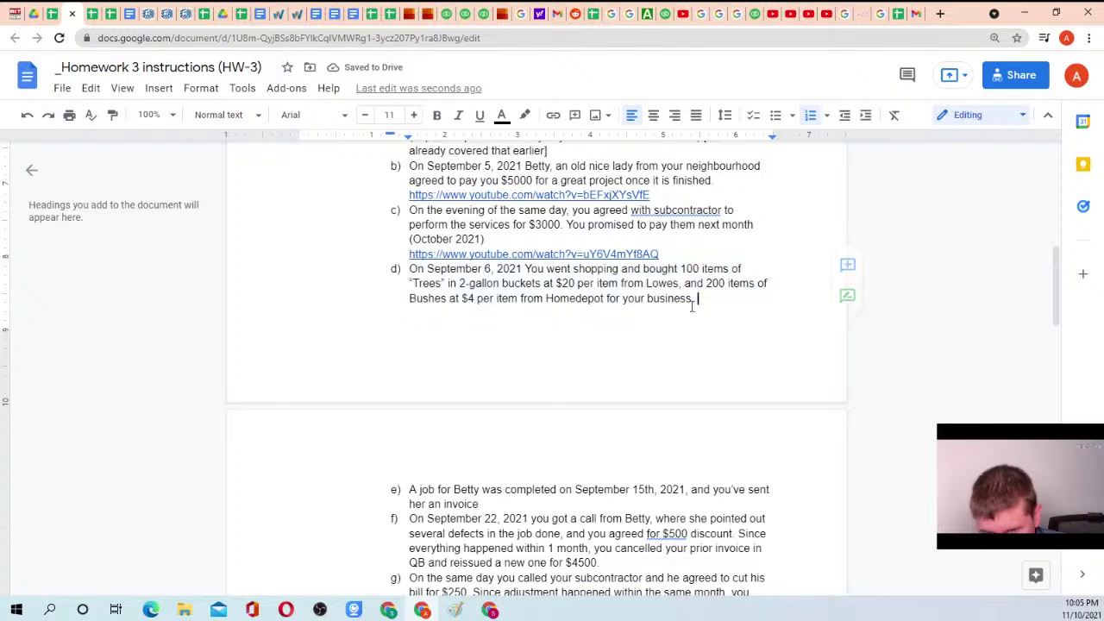
triple_click(414, 269)
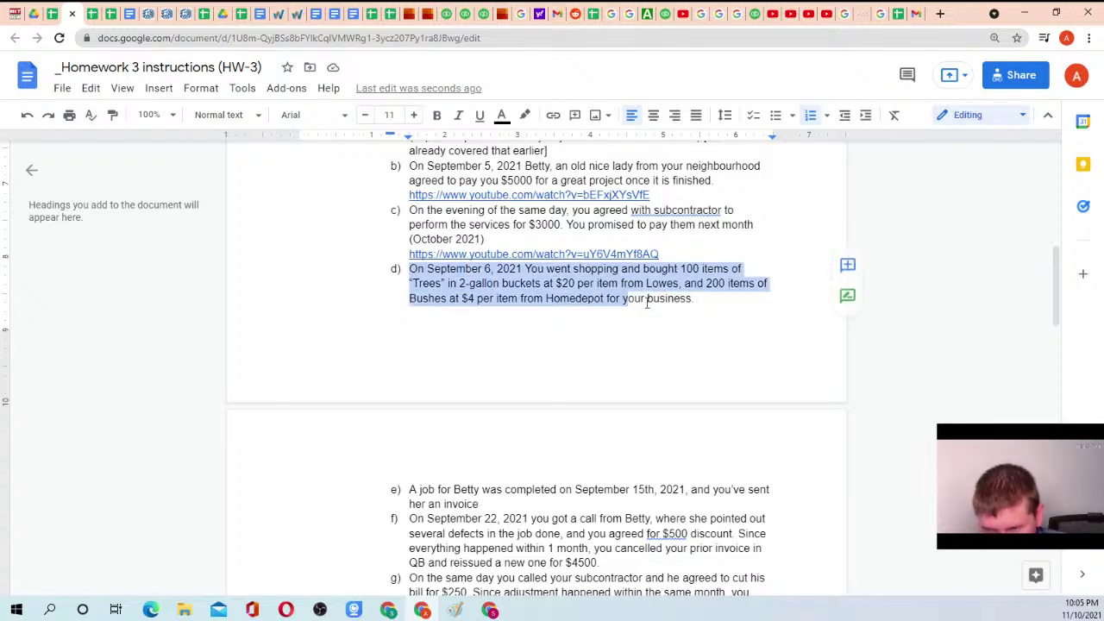
click(710, 303)
scroll(473, 284, down, 3)
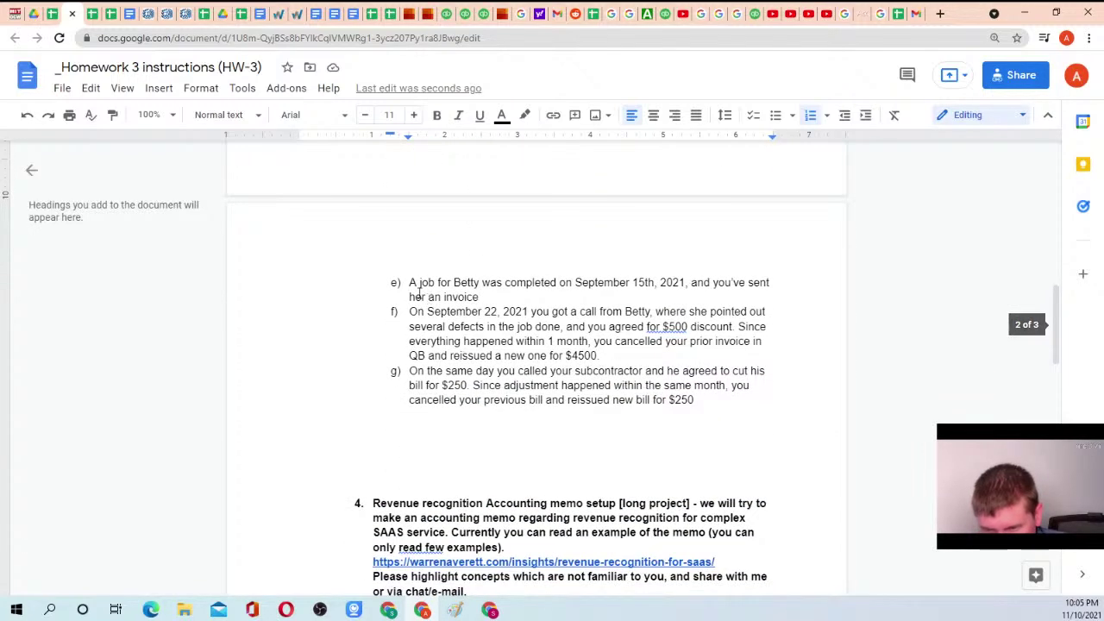
scroll(521, 273, up, 2)
scroll(517, 326, down, 2)
click(610, 355)
key(Return)
key(BackSpace)
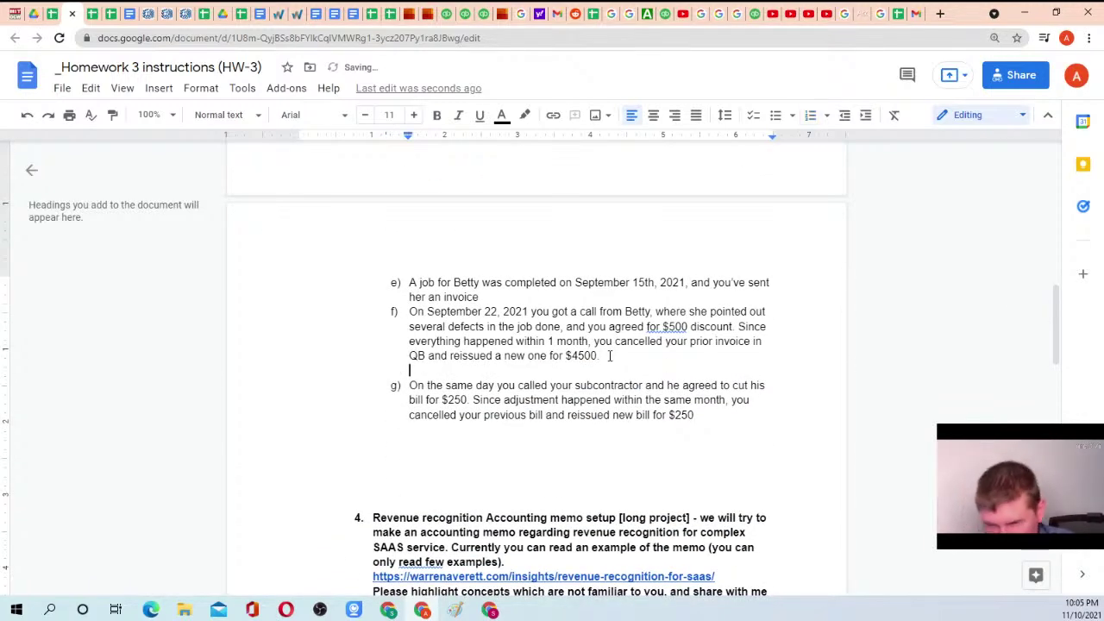
From the Accounting Obsessions YouTube channel, open the Invoice/Revenue/Accounts Receivable transaction deletion video and copy its URL
click(756, 13)
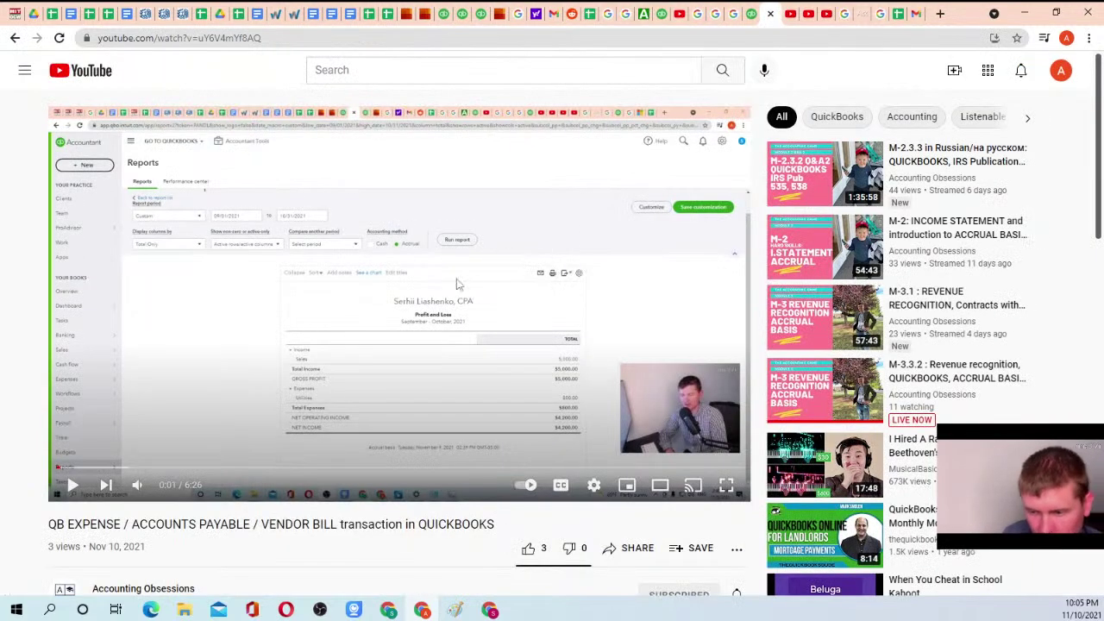
click(781, 13)
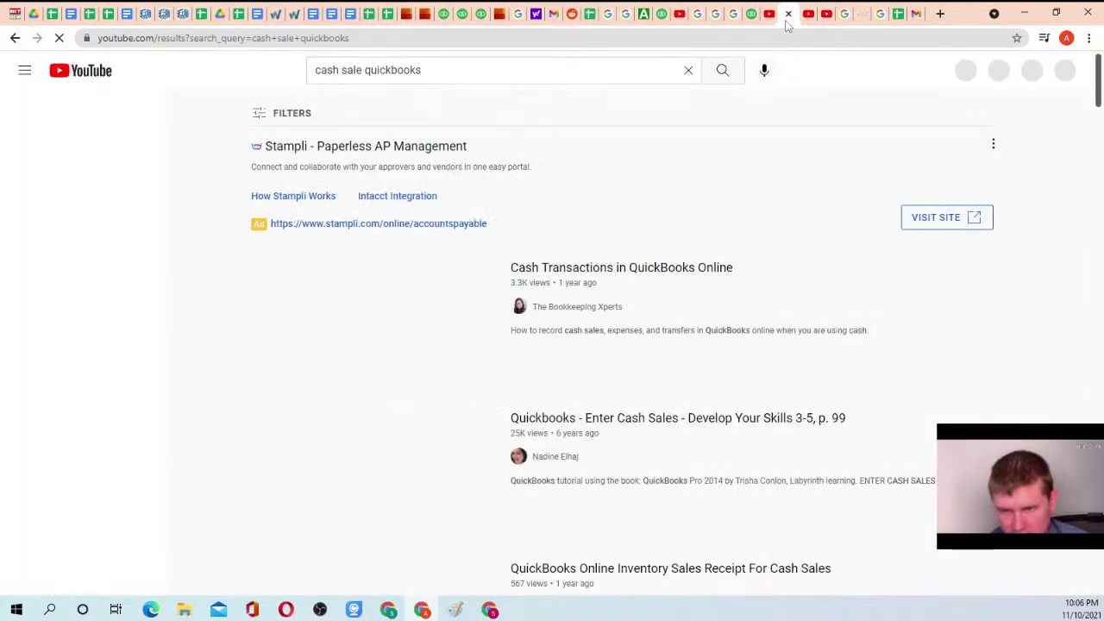
click(753, 13)
scroll(128, 562, down, 2)
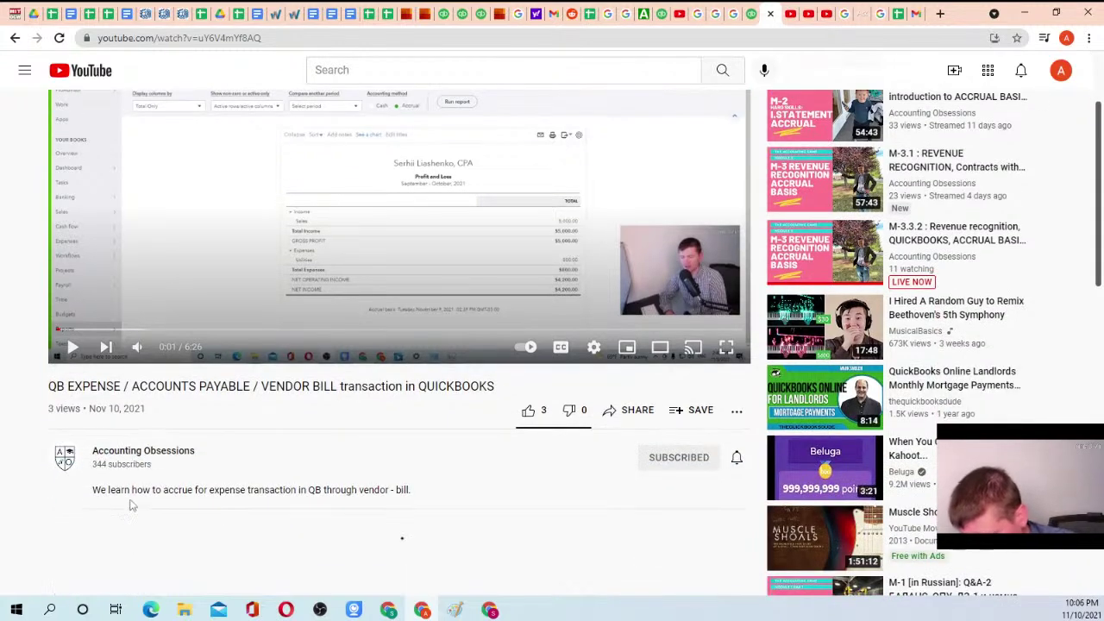
click(134, 451)
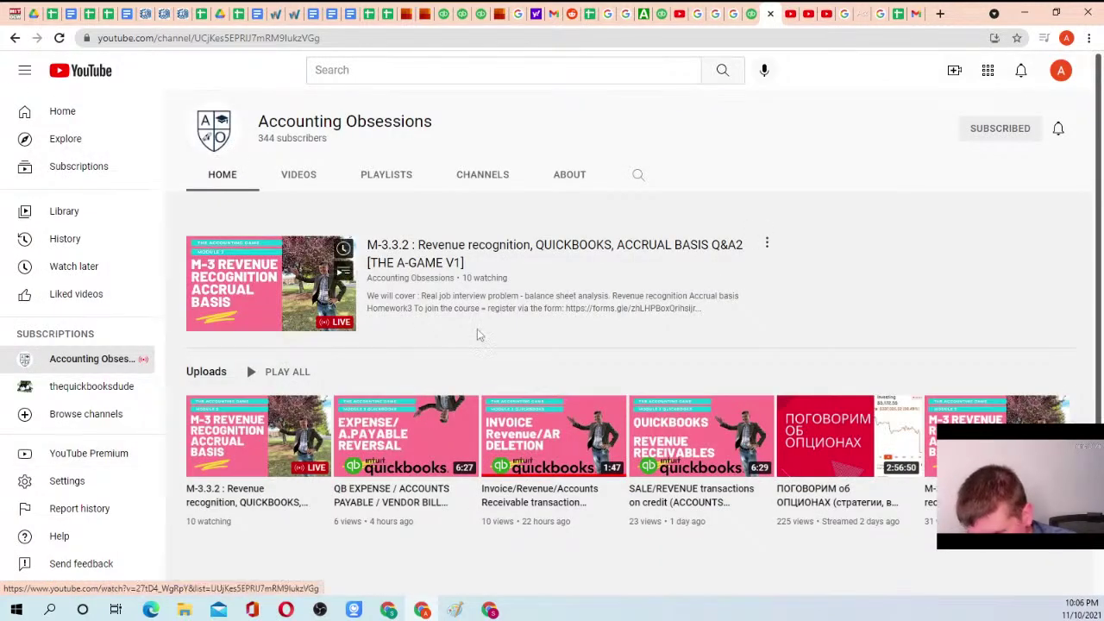
scroll(456, 353, down, 1)
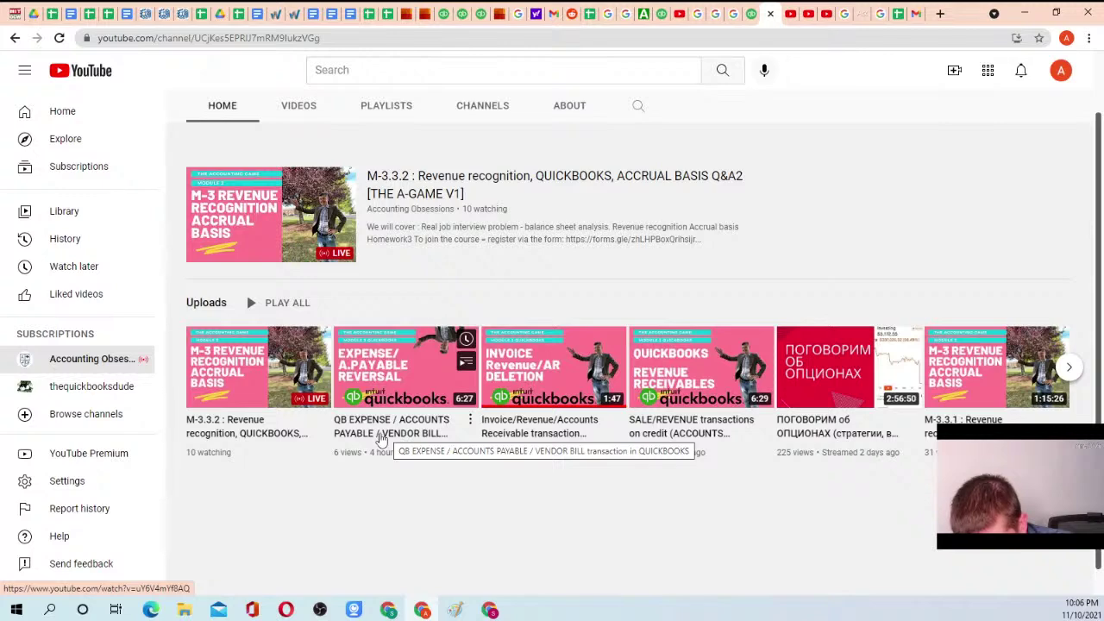
click(541, 431)
key(ctrl+l)
key(ctrl+c)
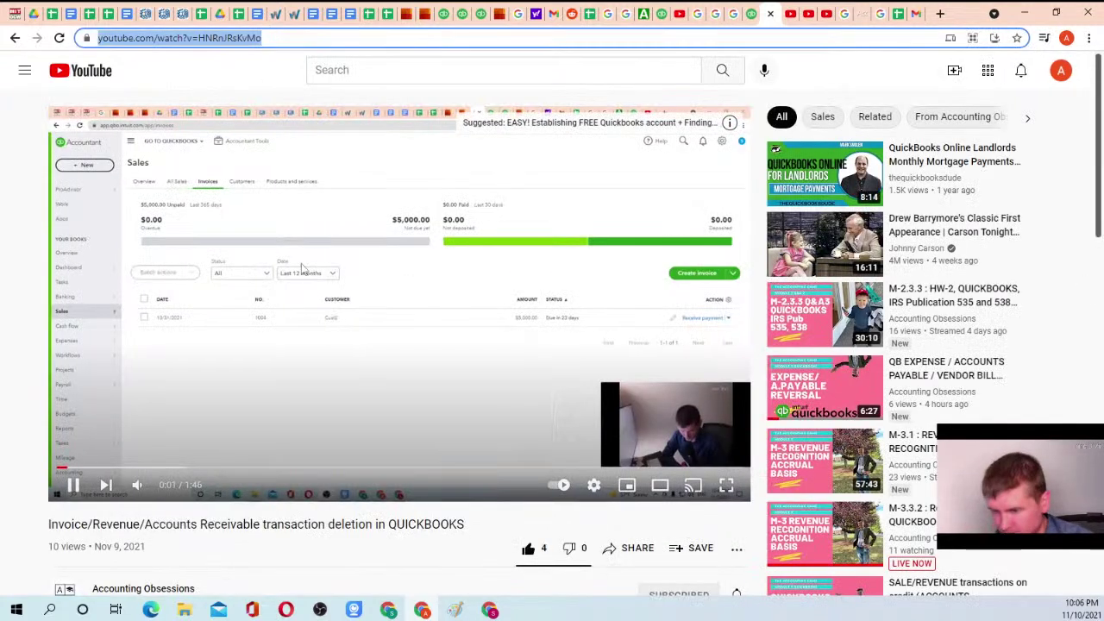
Pause the video, paste its URL on the empty line below transaction f in the Homework 3 instructions and make it a hyperlink
click(73, 485)
click(53, 15)
click(74, 15)
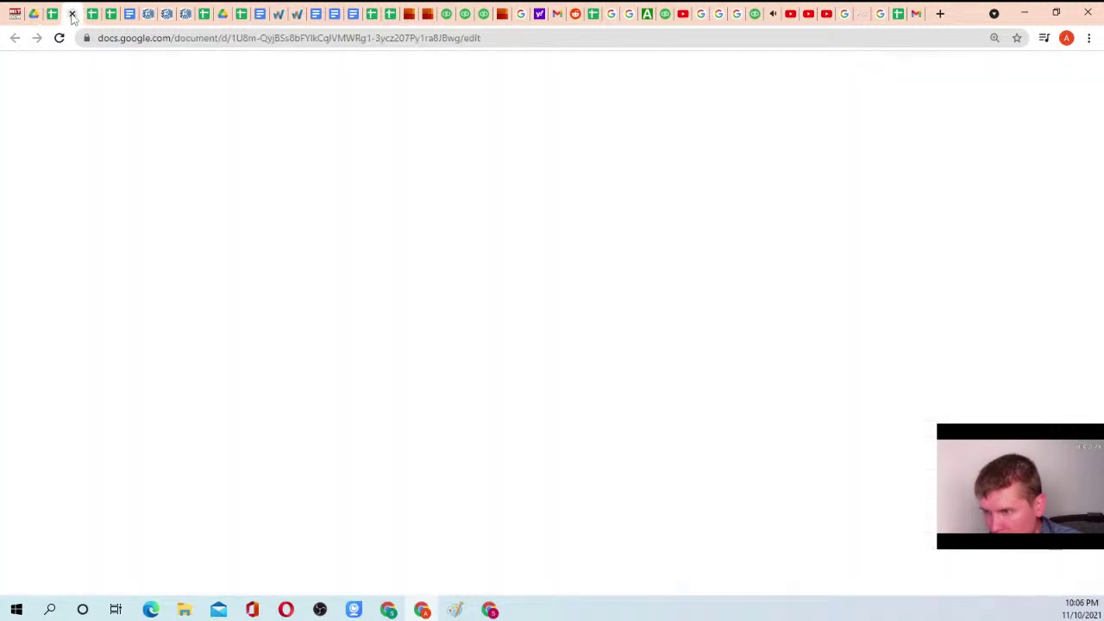
key(ctrl+v)
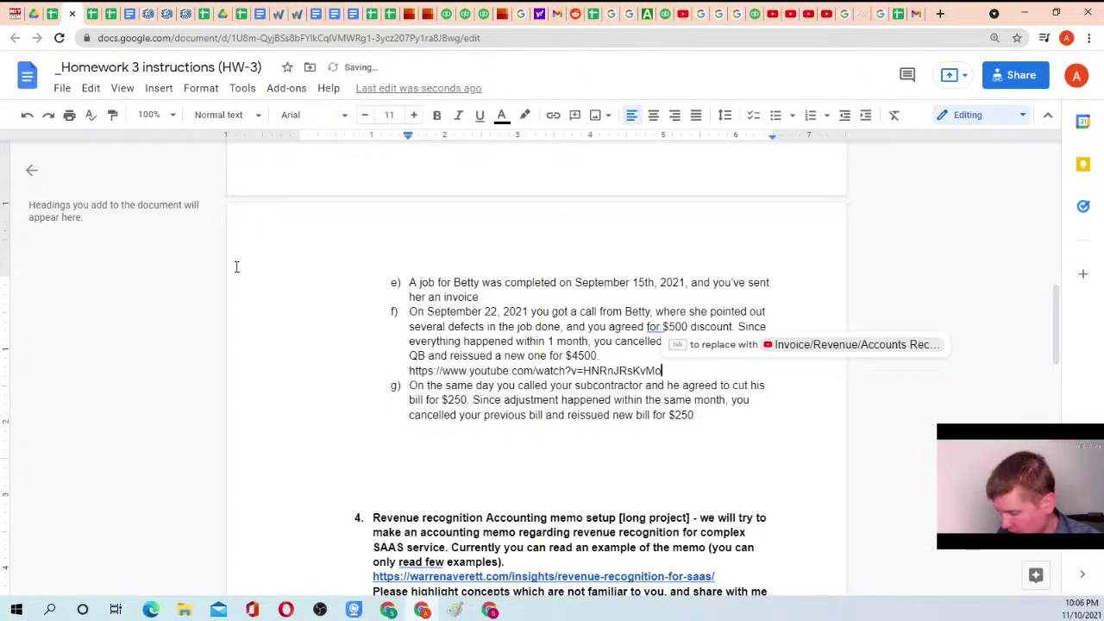
drag(410, 370, 662, 370)
right_click(637, 370)
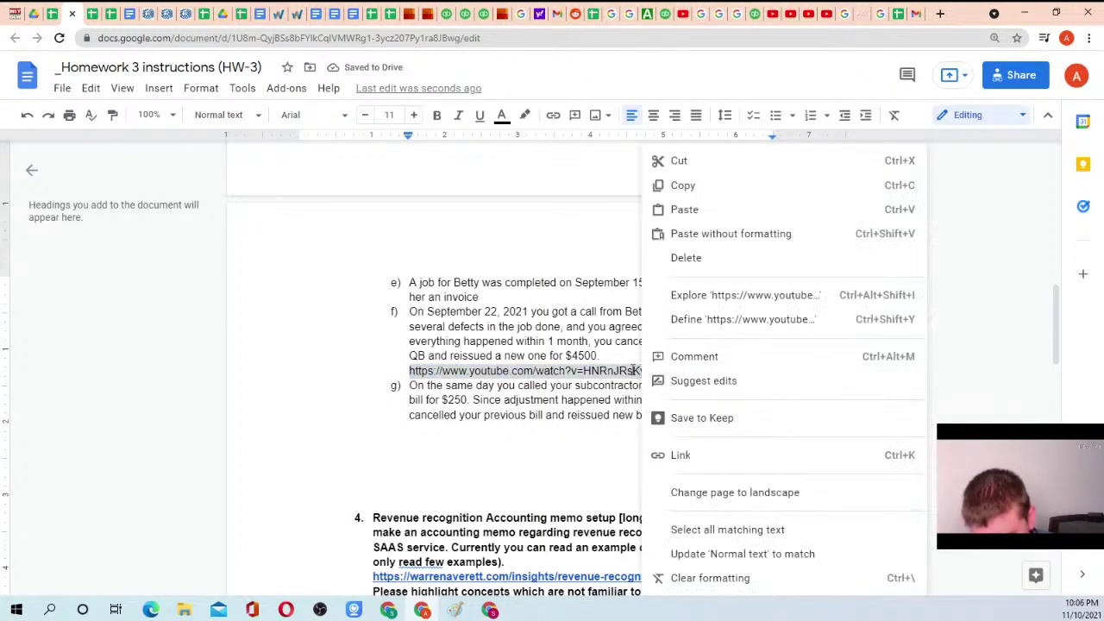
click(688, 456)
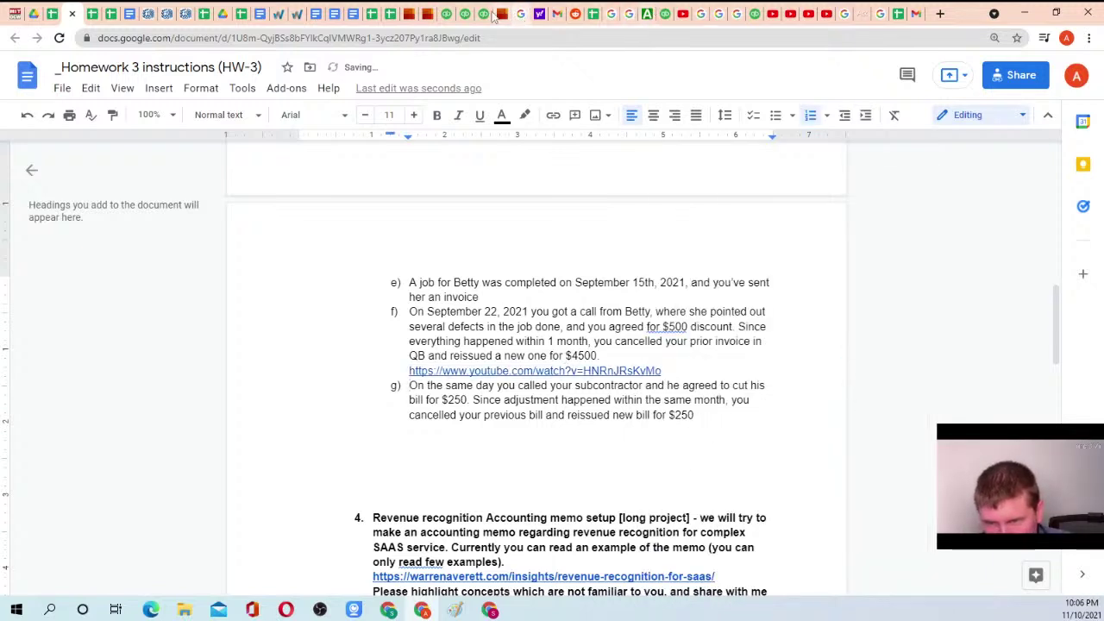
Switch to QuickBooks and look over the new transaction types, including the vendor Bill, without creating one
click(465, 13)
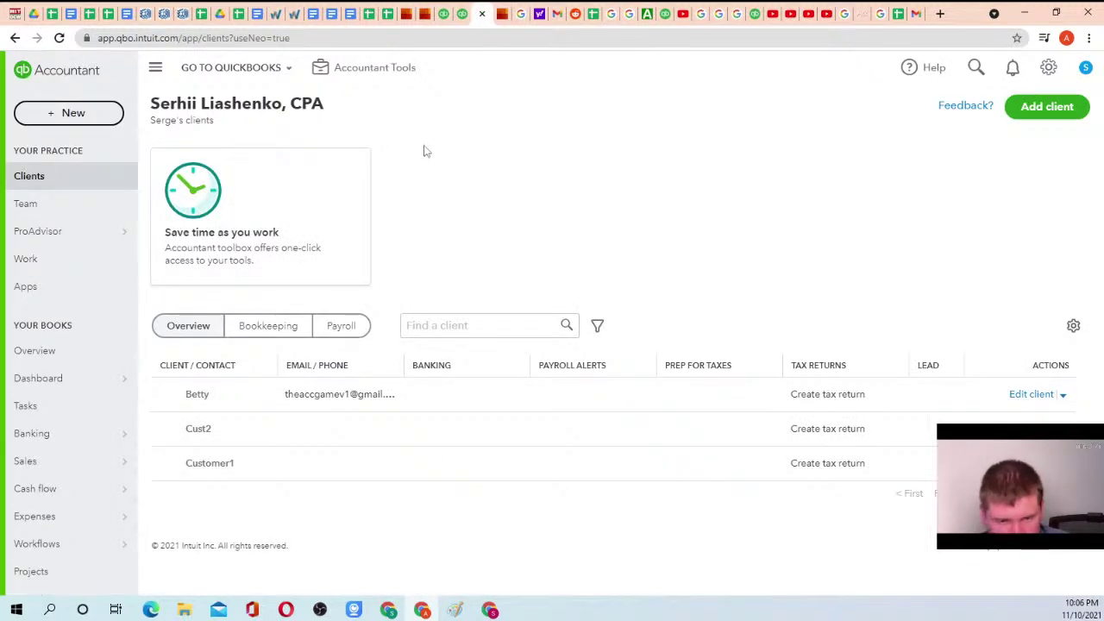
click(62, 115)
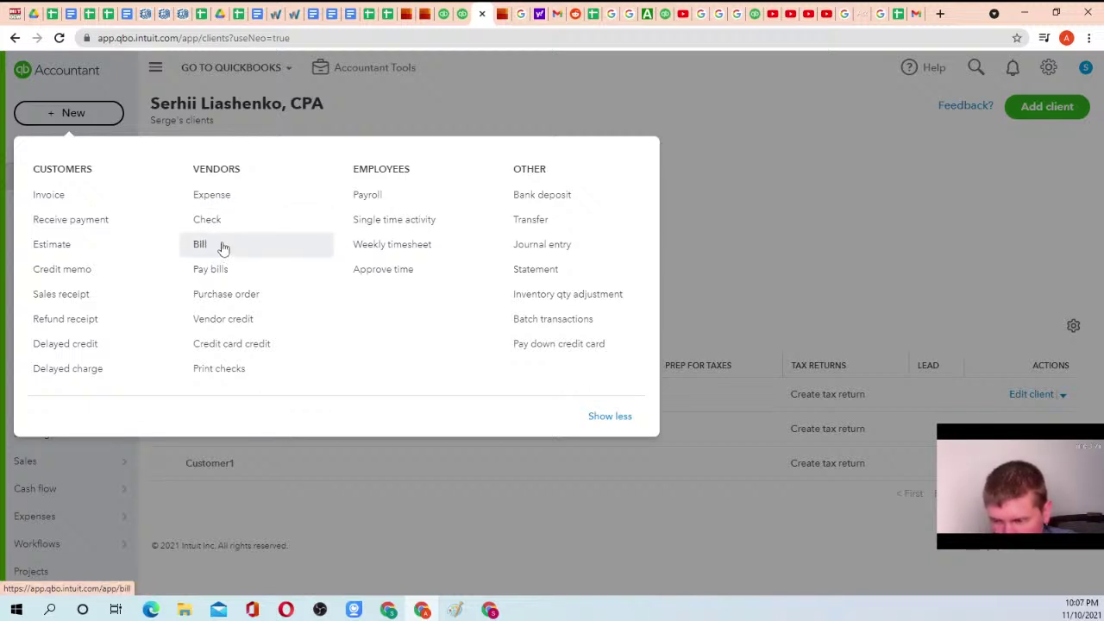
click(533, 94)
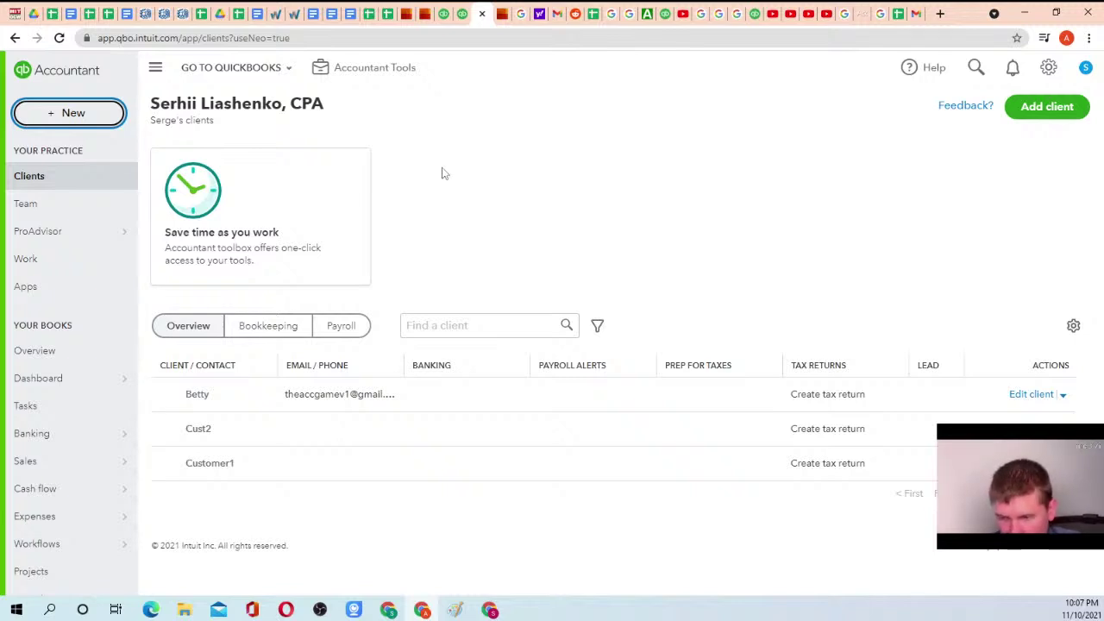
Return to the Homework 3 instructions and review the transactions, the memo task and the optional T-accounts task in item 5
click(71, 13)
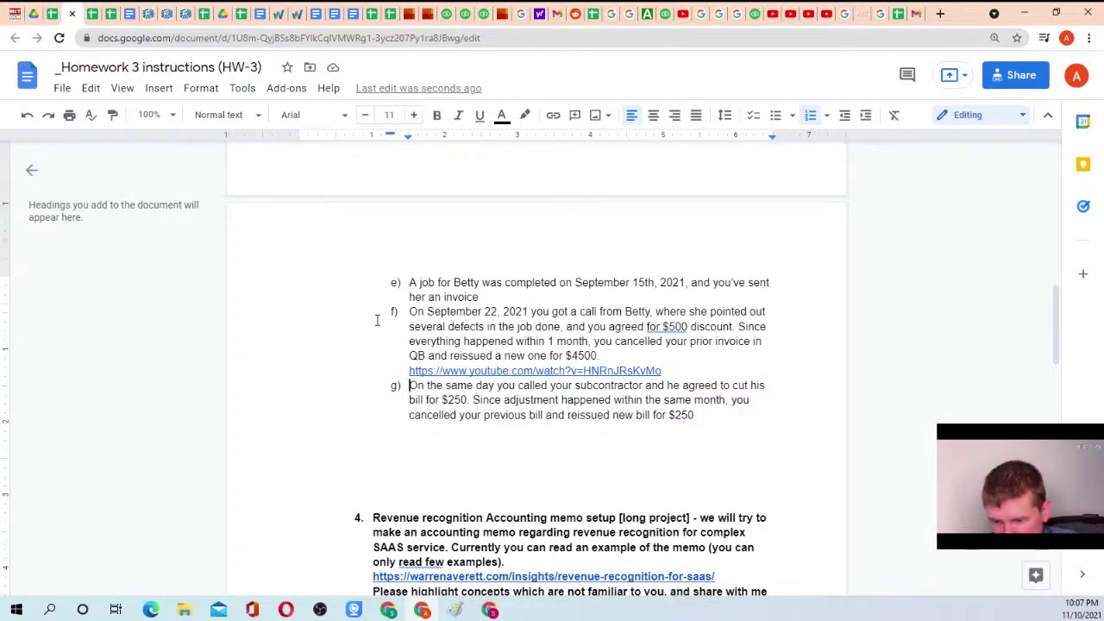
scroll(457, 276, down, 2)
scroll(449, 303, up, 7)
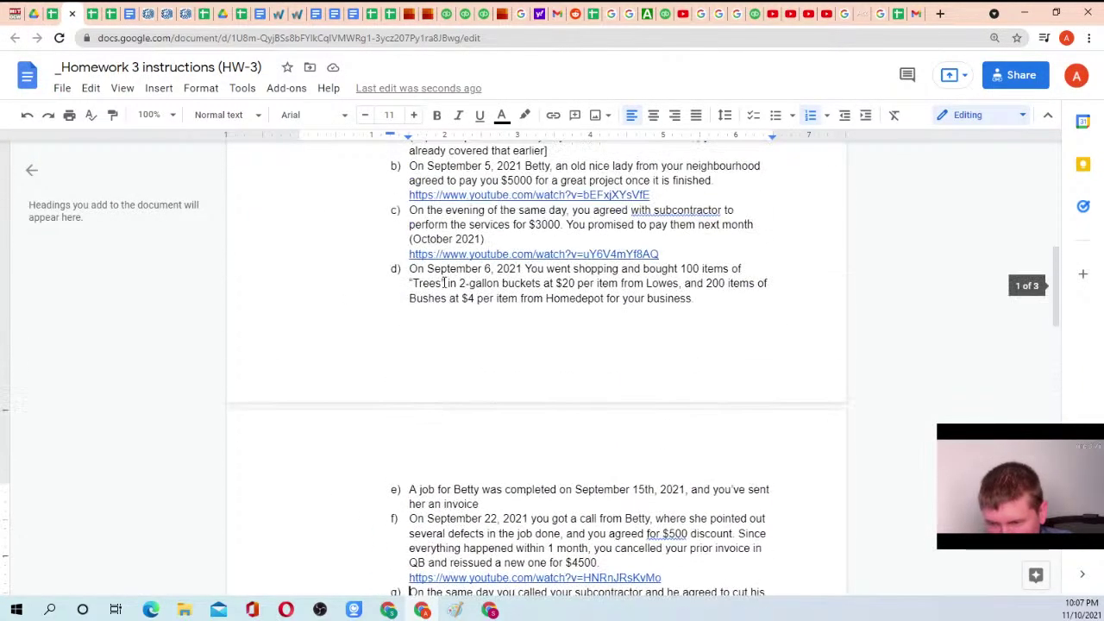
scroll(445, 278, down, 4)
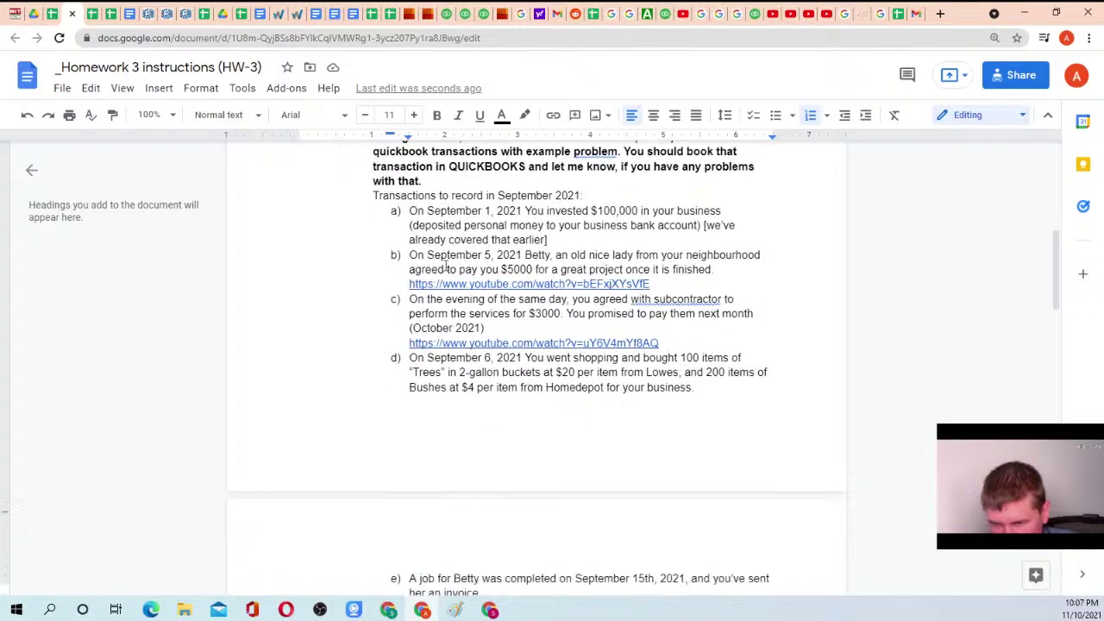
scroll(440, 272, down, 3)
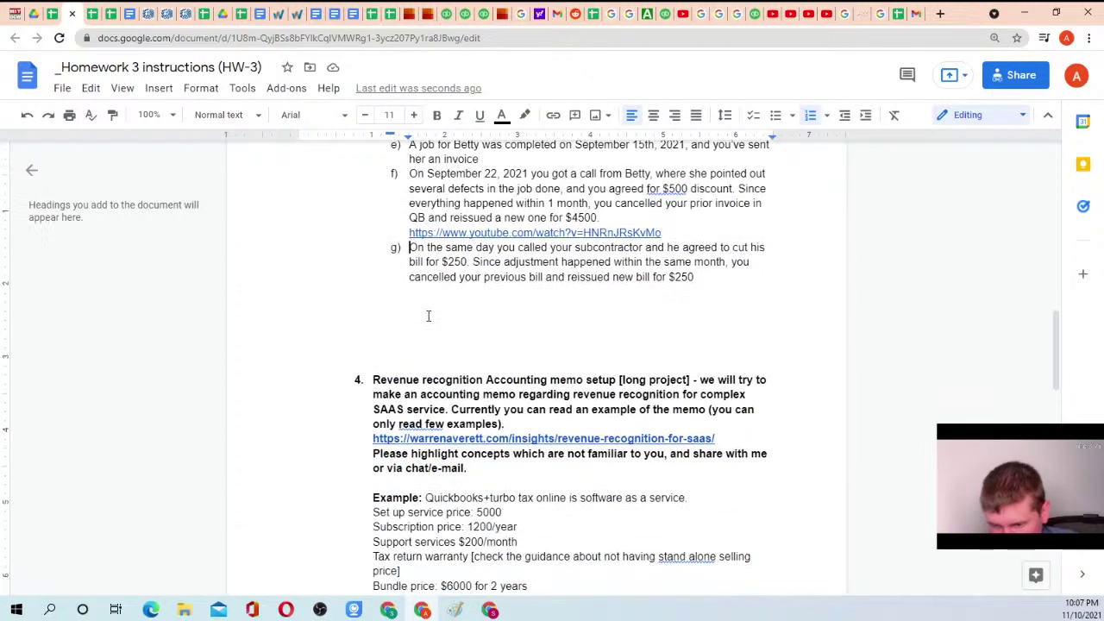
scroll(436, 285, down, 7)
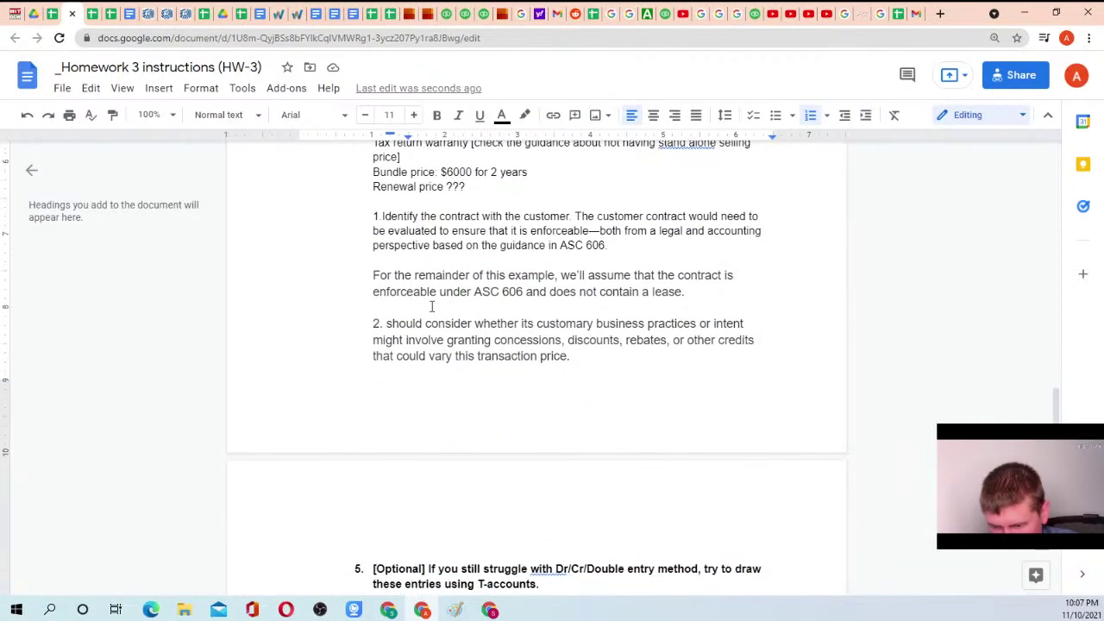
scroll(432, 307, down, 1)
drag(440, 362, 541, 379)
click(541, 378)
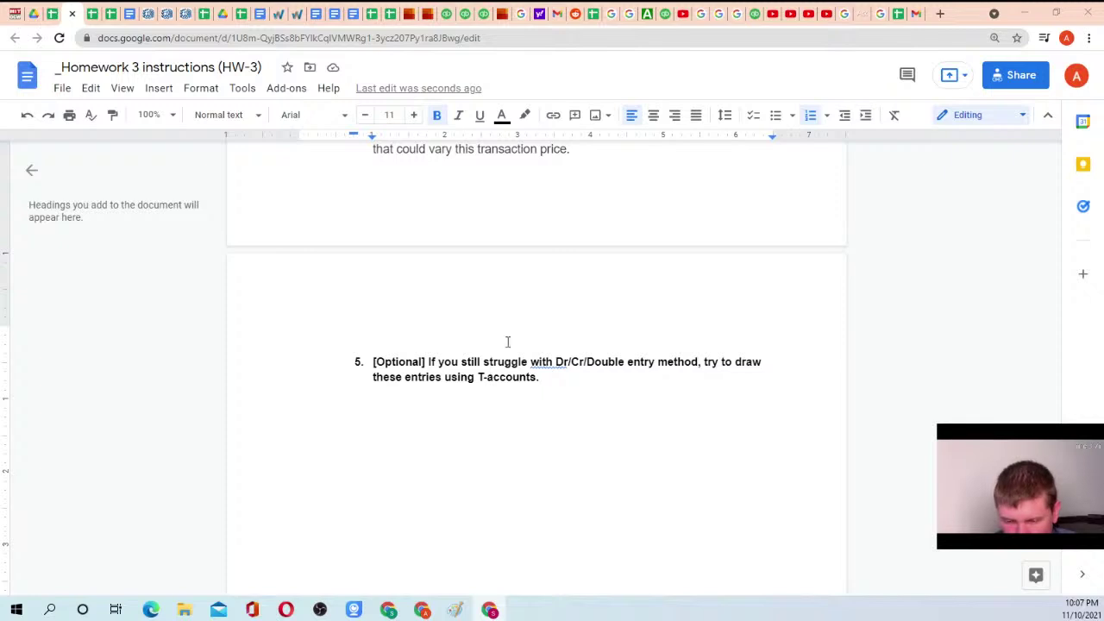
Examine item 4, the revenue recognition accounting memo setup, with its SAAS example and the transactions above it
scroll(499, 350, up, 4)
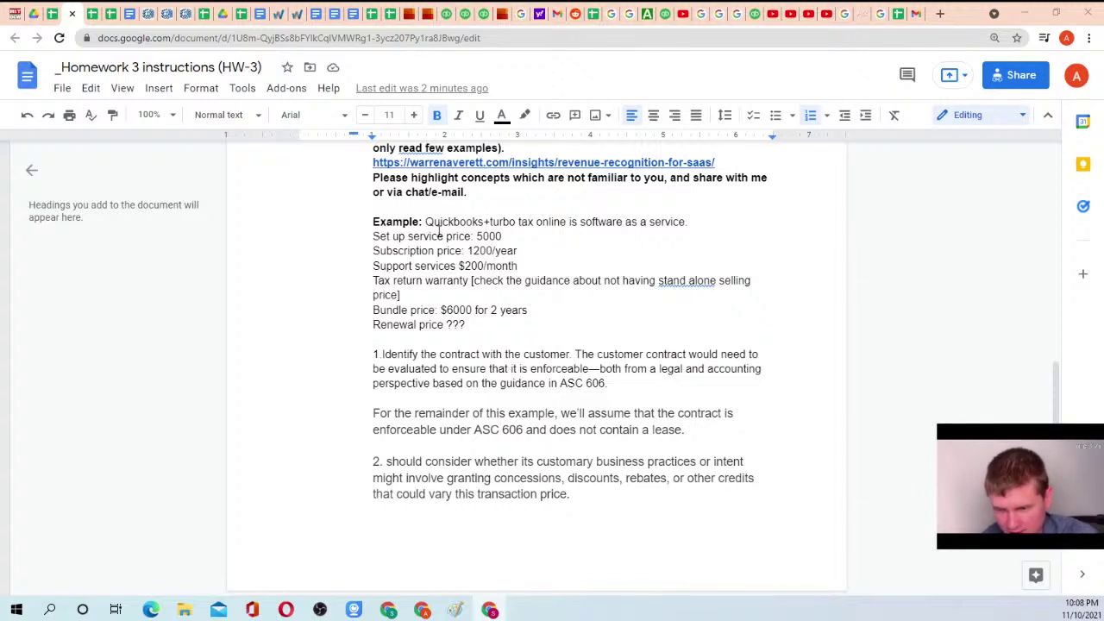
scroll(438, 233, up, 3)
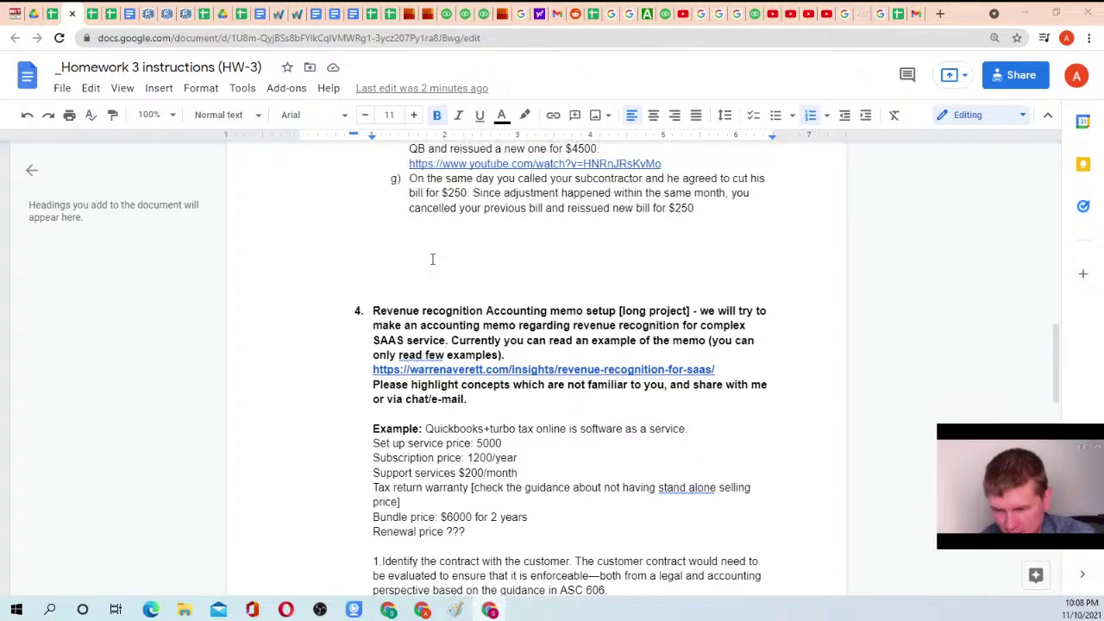
scroll(431, 263, down, 1)
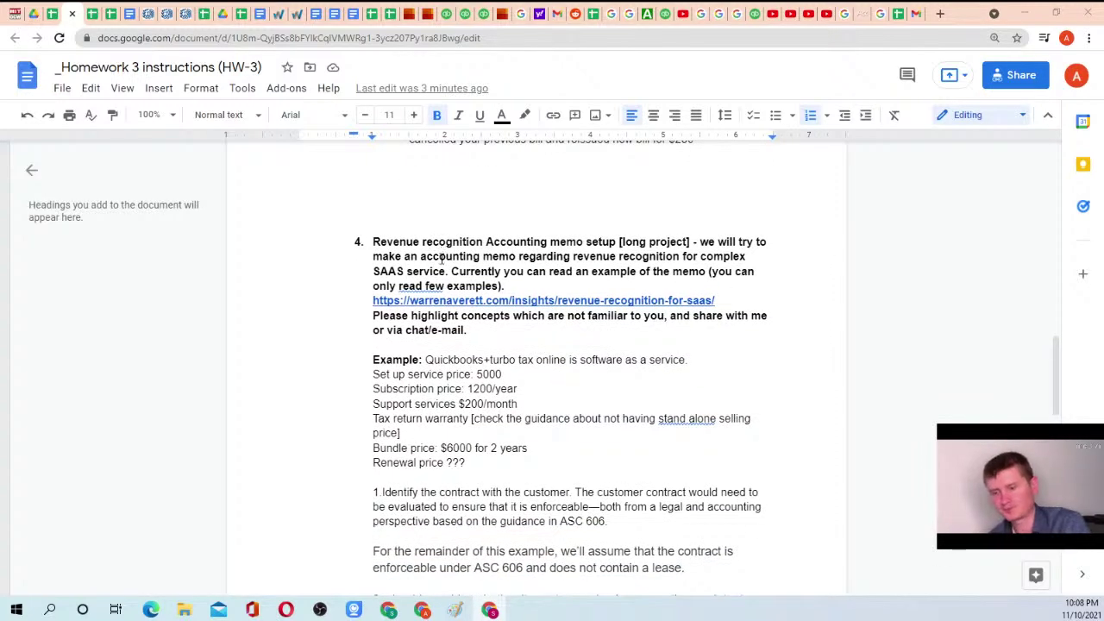
scroll(442, 259, up, 3)
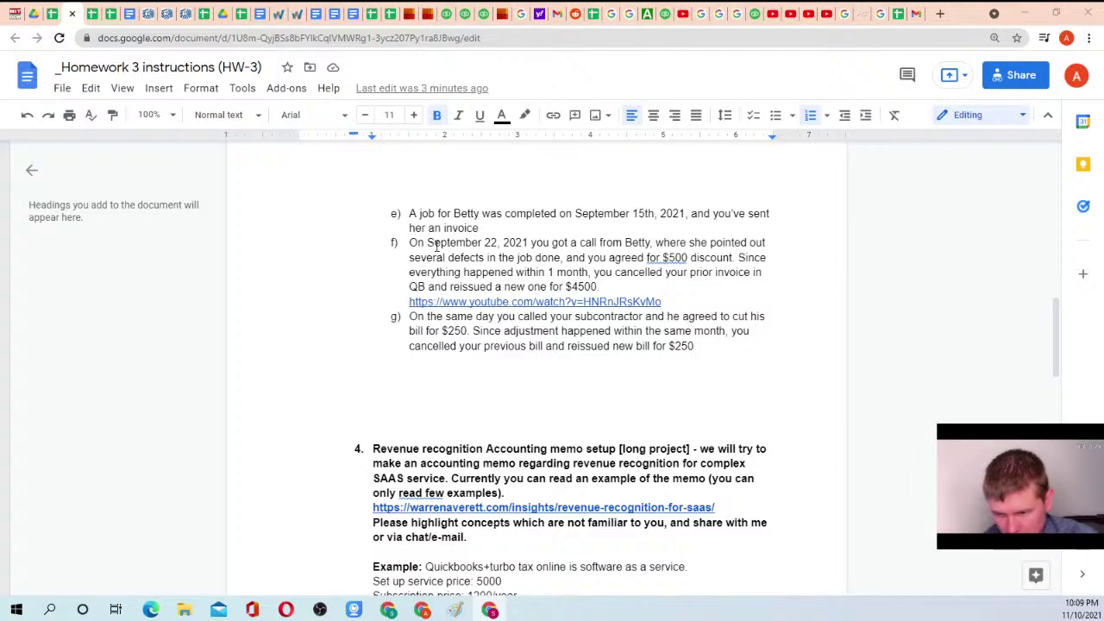
scroll(438, 252, down, 2)
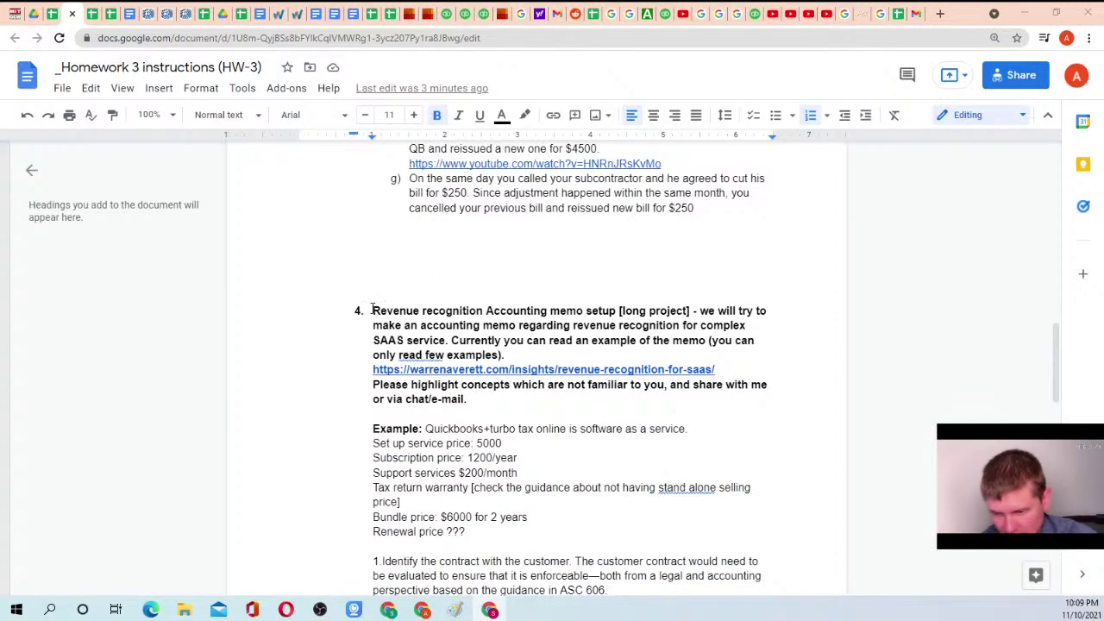
drag(373, 311, 596, 312)
click(588, 313)
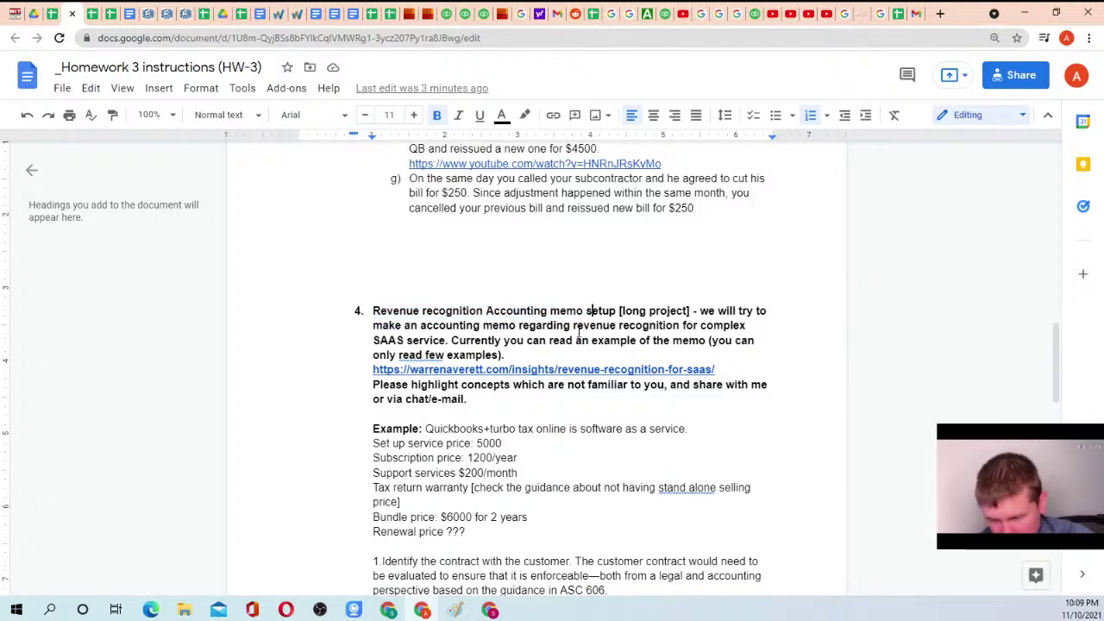
Open the REVENUE Accounting memo sheet in the Transaction practice spreadsheet and copy the spreadsheet's sharing link
click(34, 12)
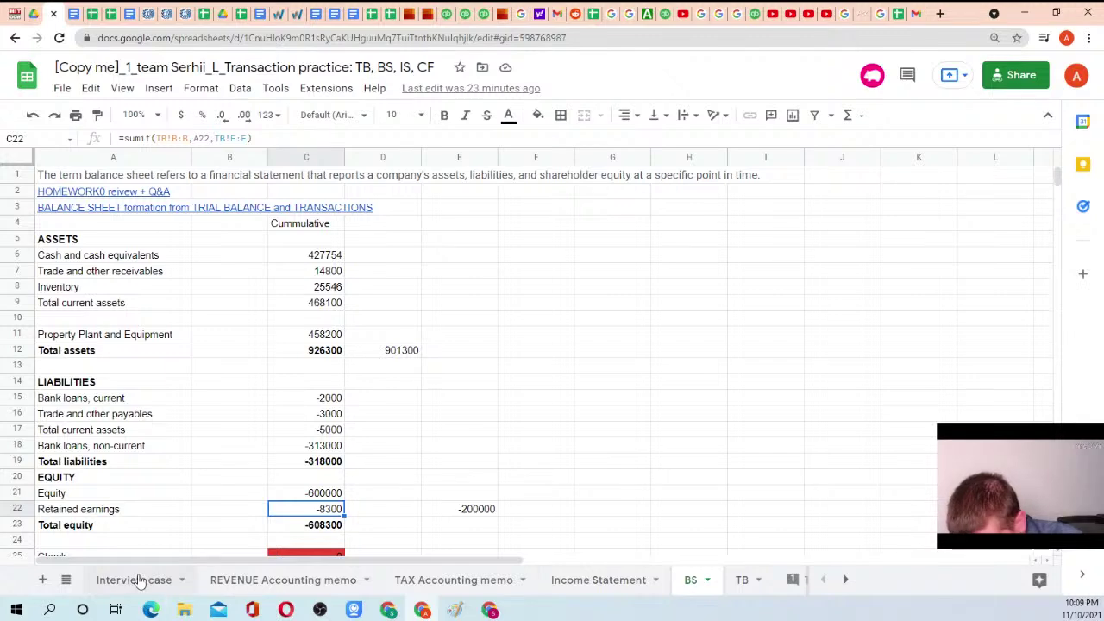
click(138, 581)
click(245, 581)
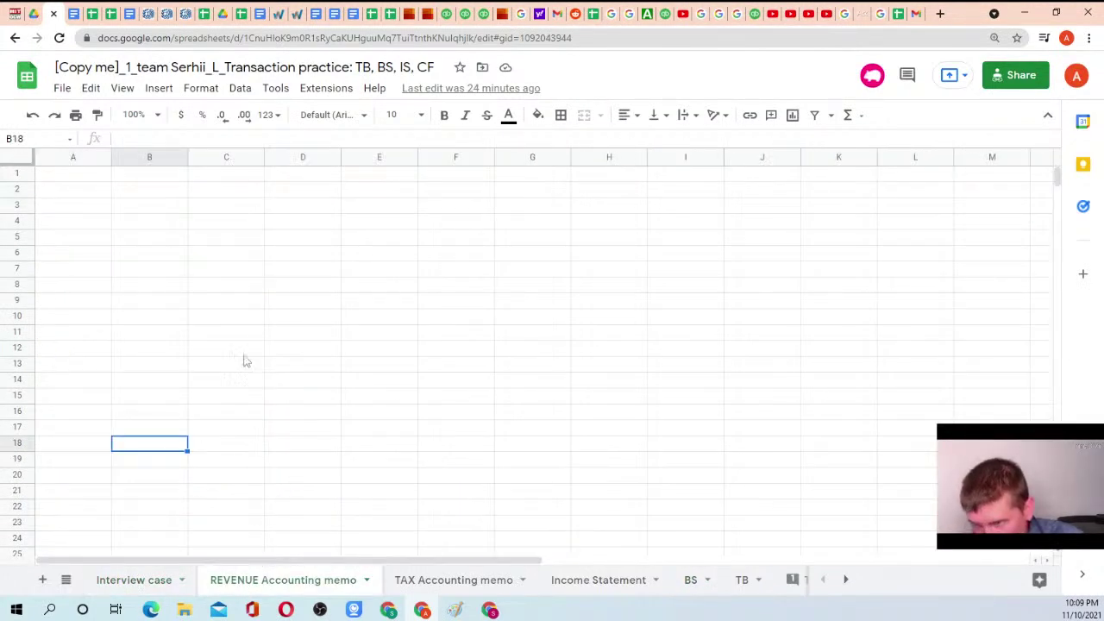
click(1009, 78)
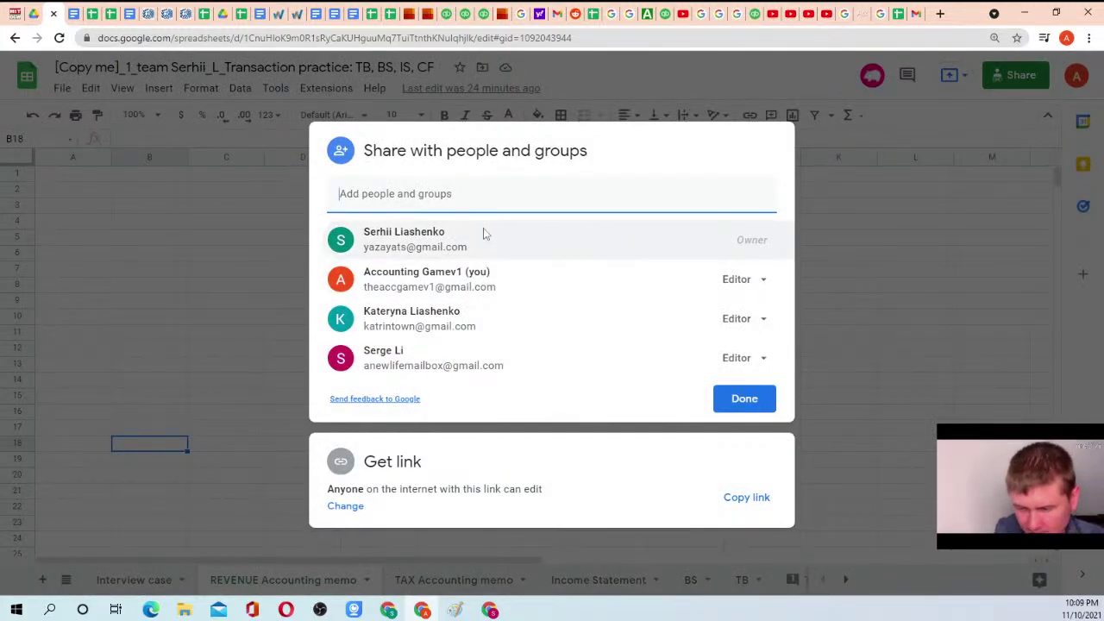
click(733, 499)
click(837, 326)
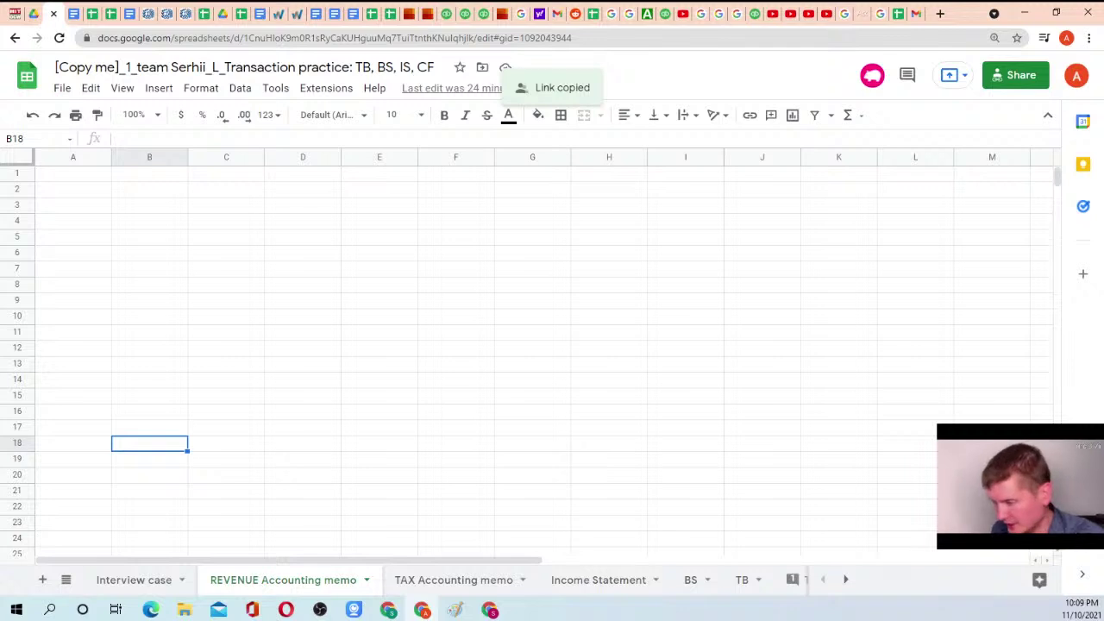
key(alt+Tab)
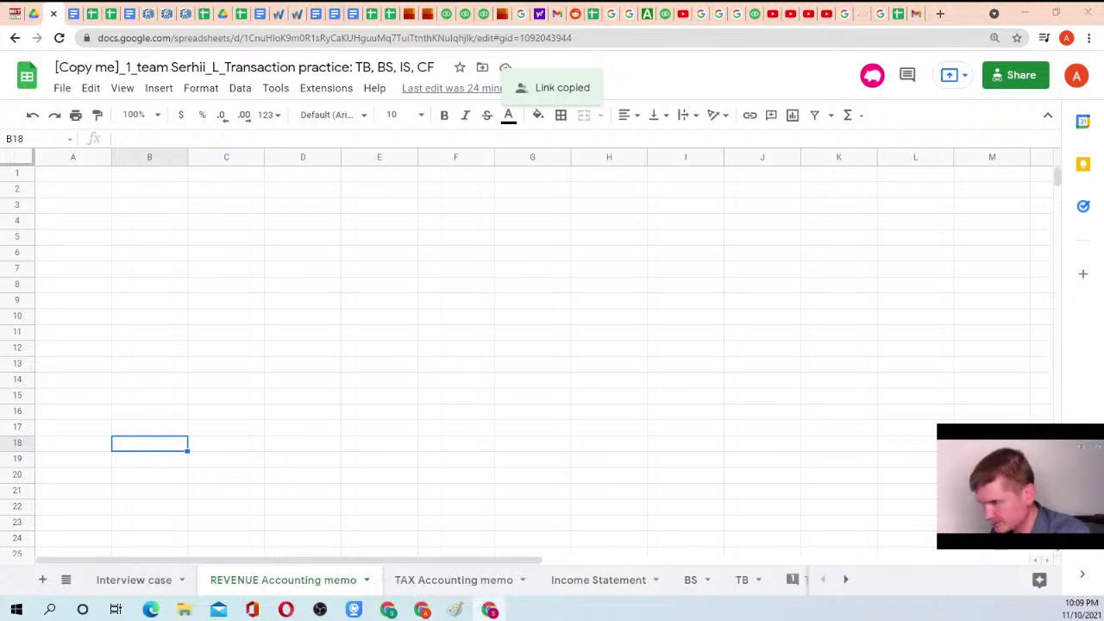
click(76, 273)
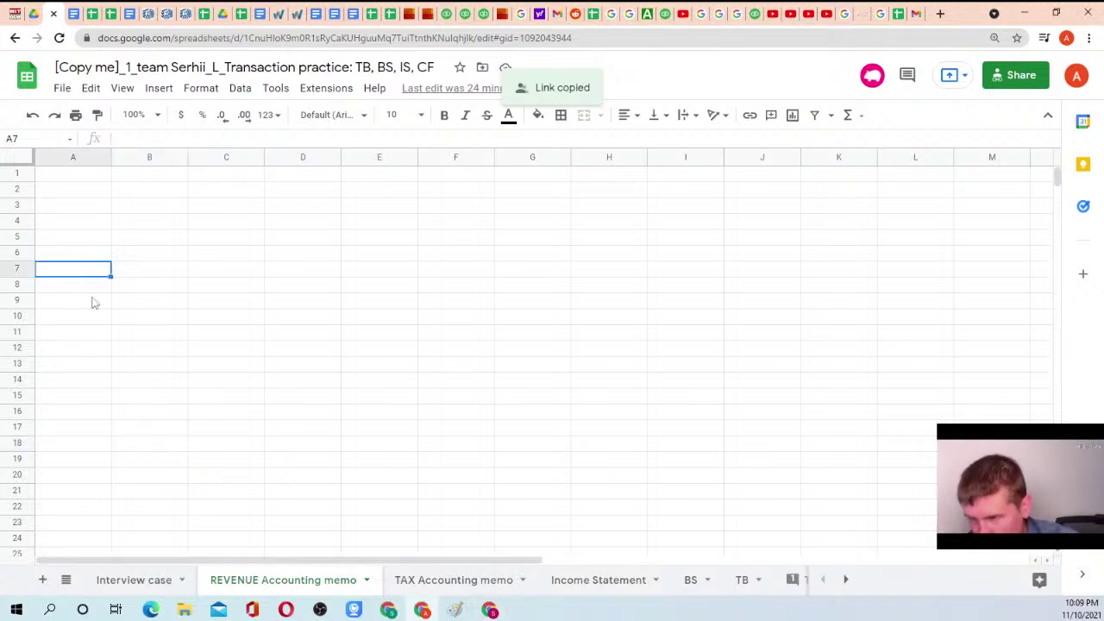
Close the two browser tabs holding PwC's Financial statement presentation guide page and its PDF
click(410, 16)
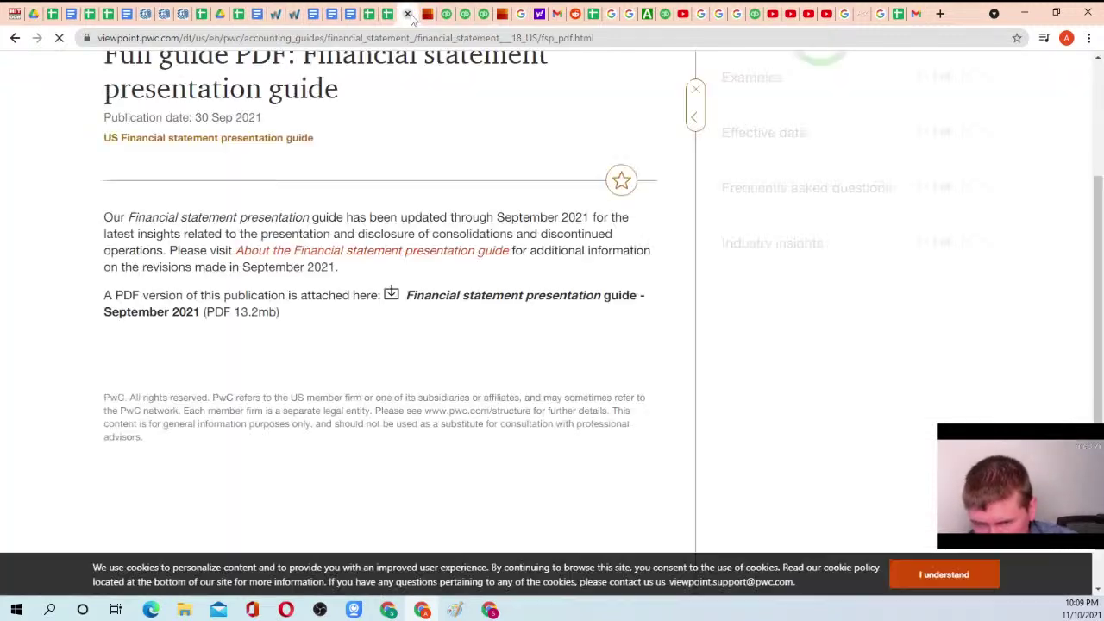
click(408, 15)
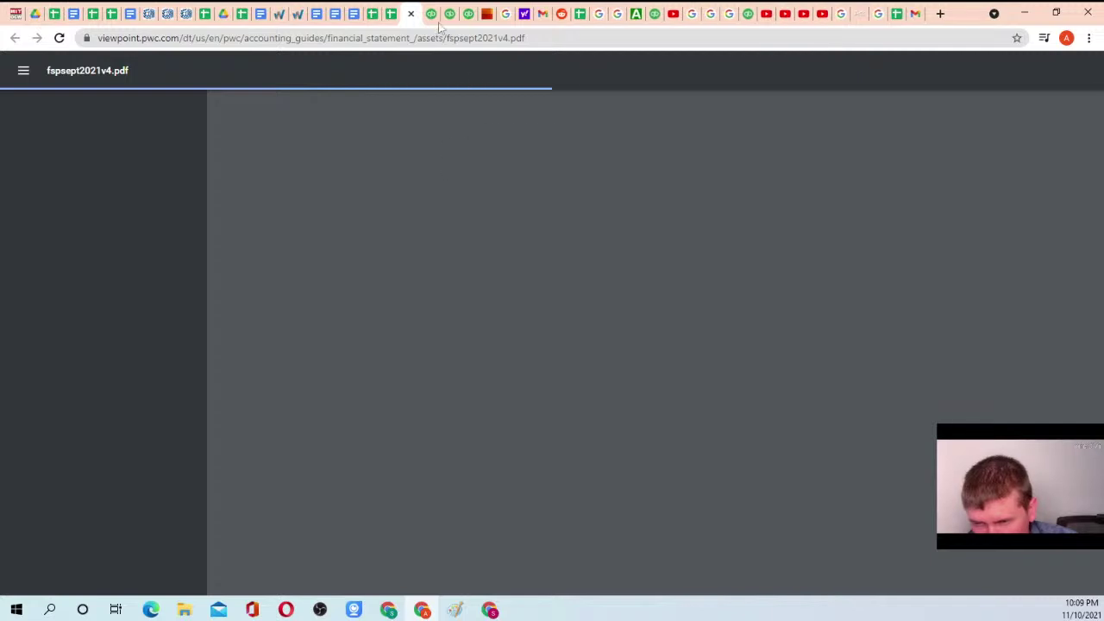
click(413, 14)
Open PwC's Revenue from contracts with customers PDF and browse its opening pages for the five-step model
click(468, 15)
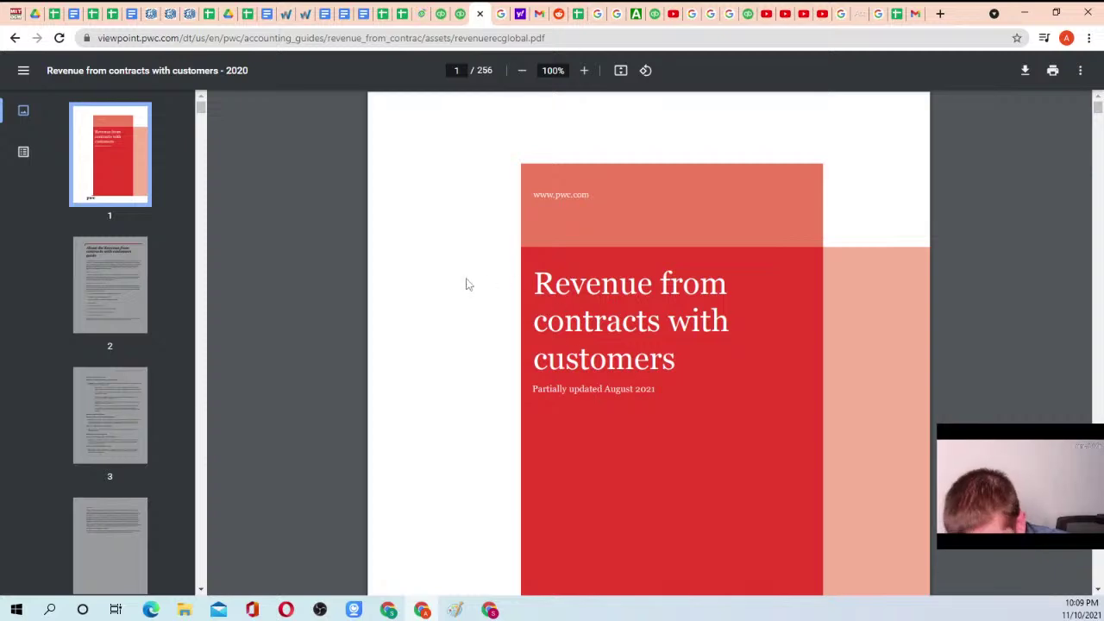
click(95, 288)
click(103, 405)
scroll(100, 346, down, 6)
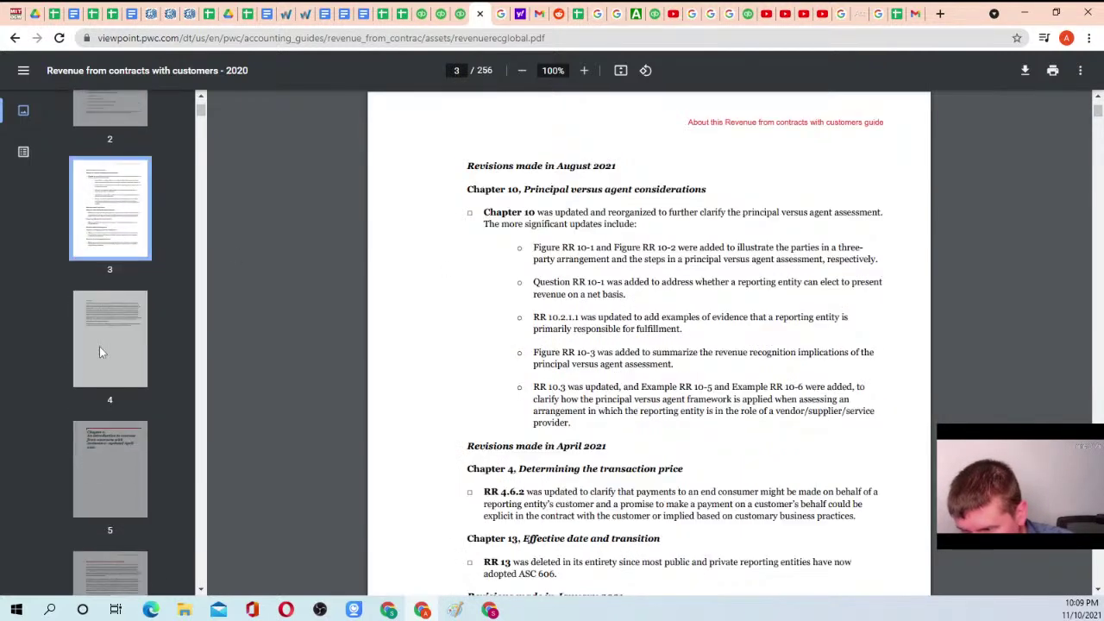
scroll(101, 348, down, 10)
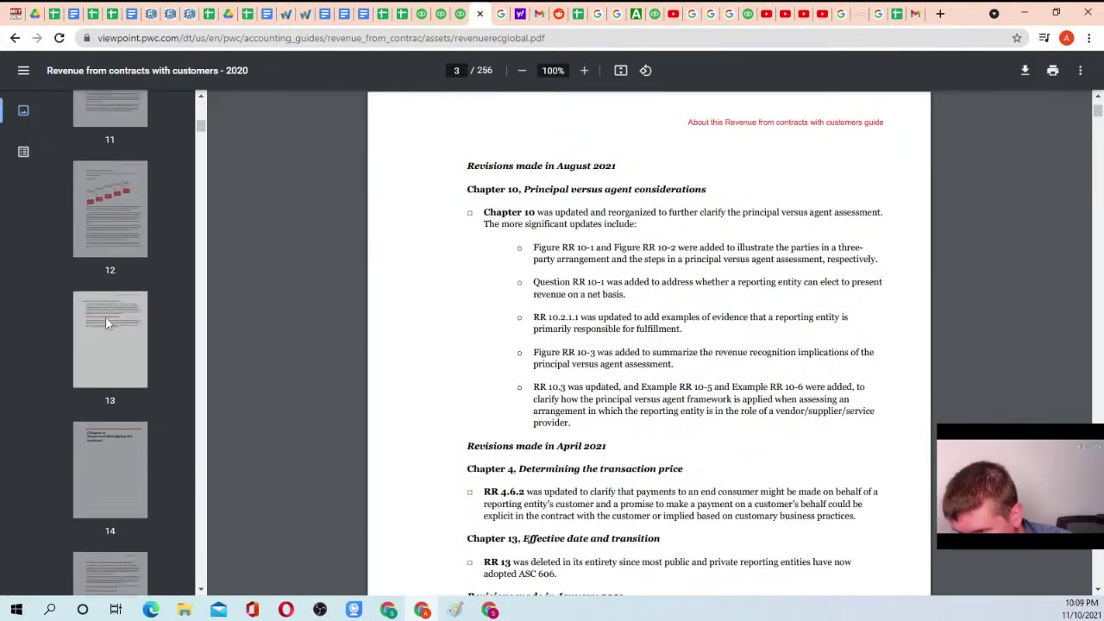
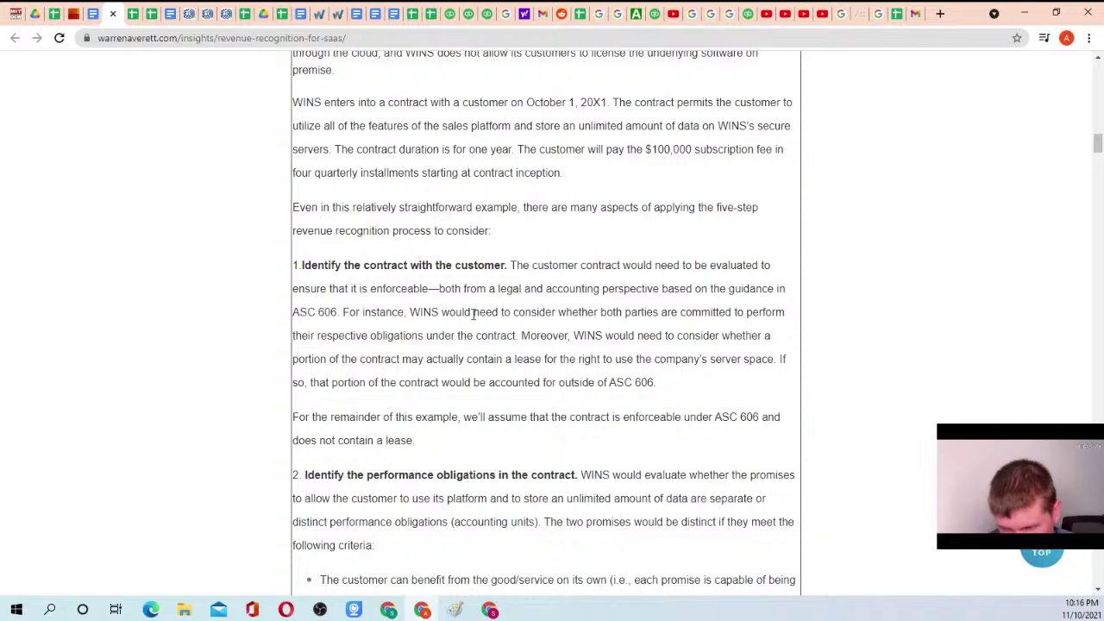
Read the Warren Averett SaaS article from the contract identification step through the termination rights and professional services tables
drag(408, 312, 681, 338)
click(639, 348)
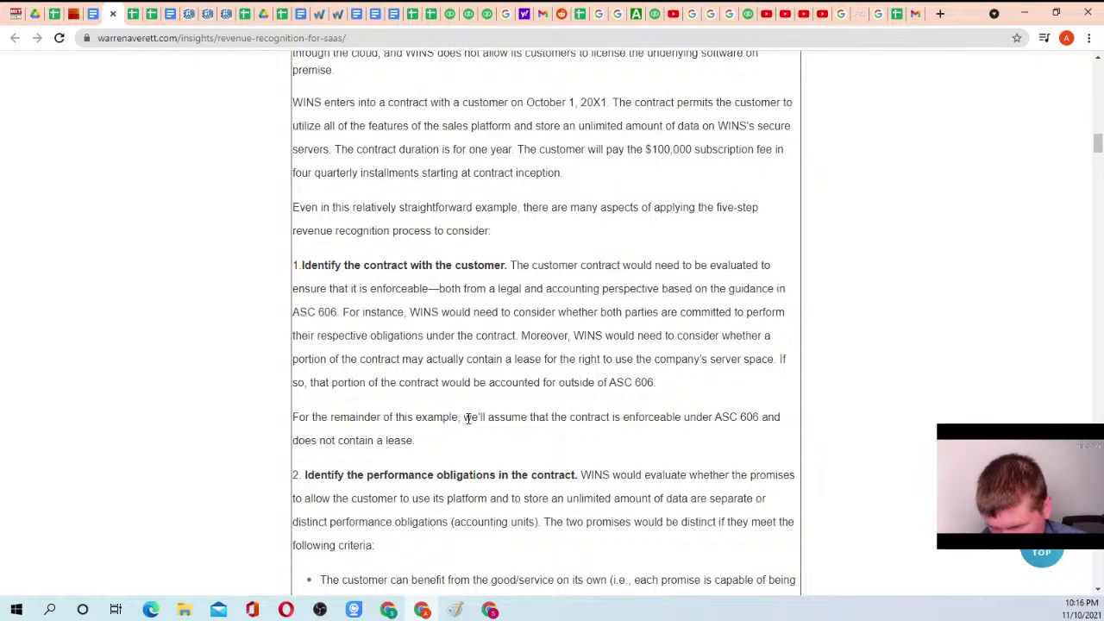
scroll(433, 283, down, 5)
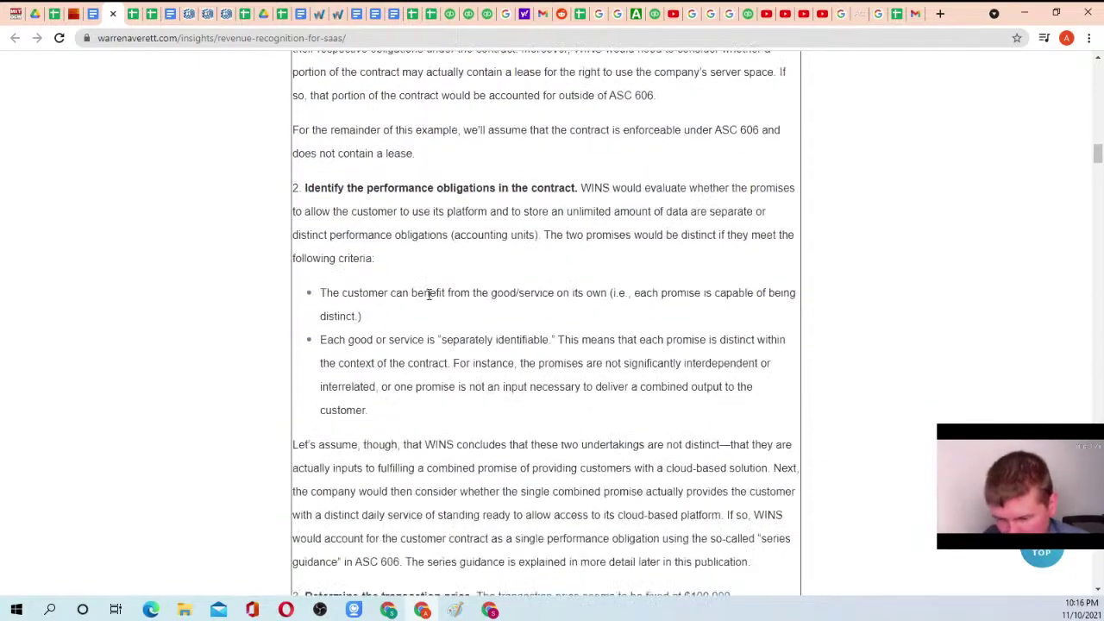
scroll(442, 290, down, 15)
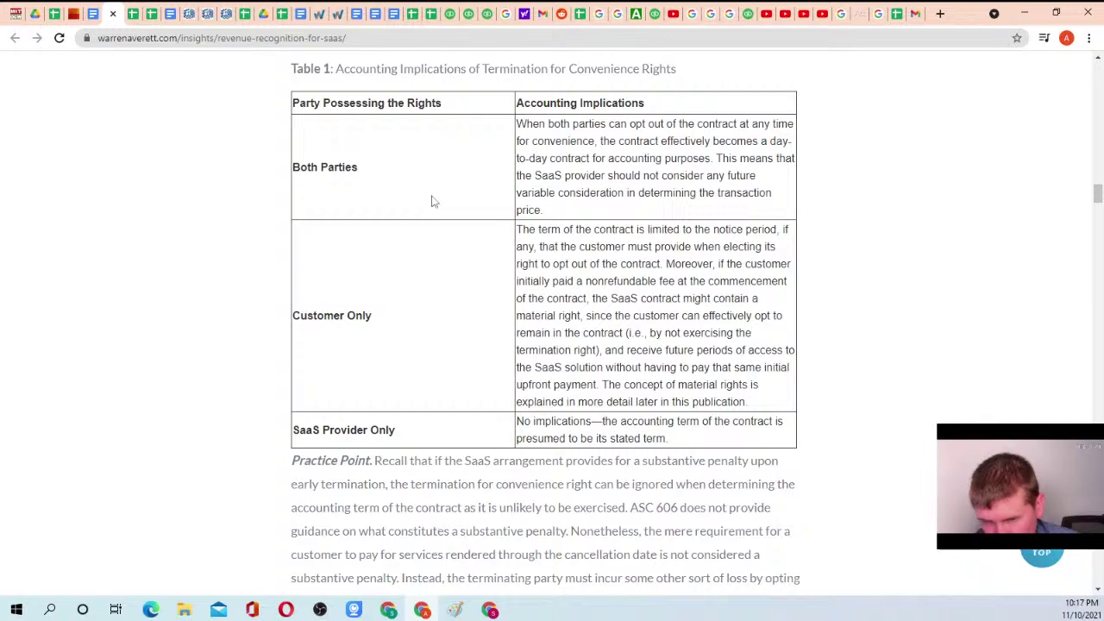
scroll(434, 226, down, 2)
scroll(433, 228, down, 5)
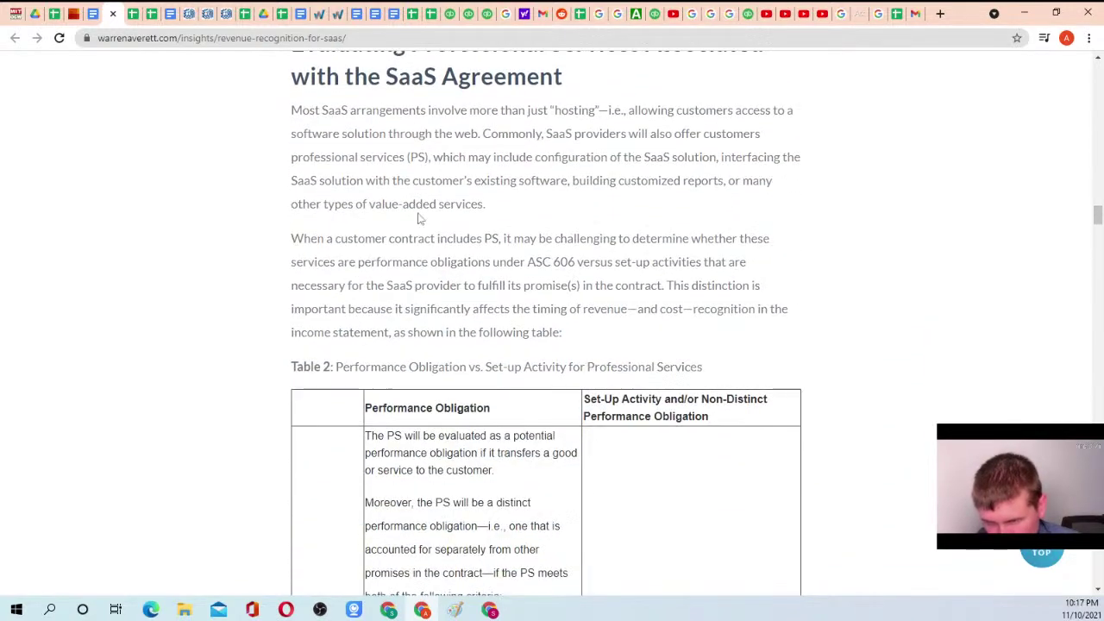
scroll(428, 207, down, 3)
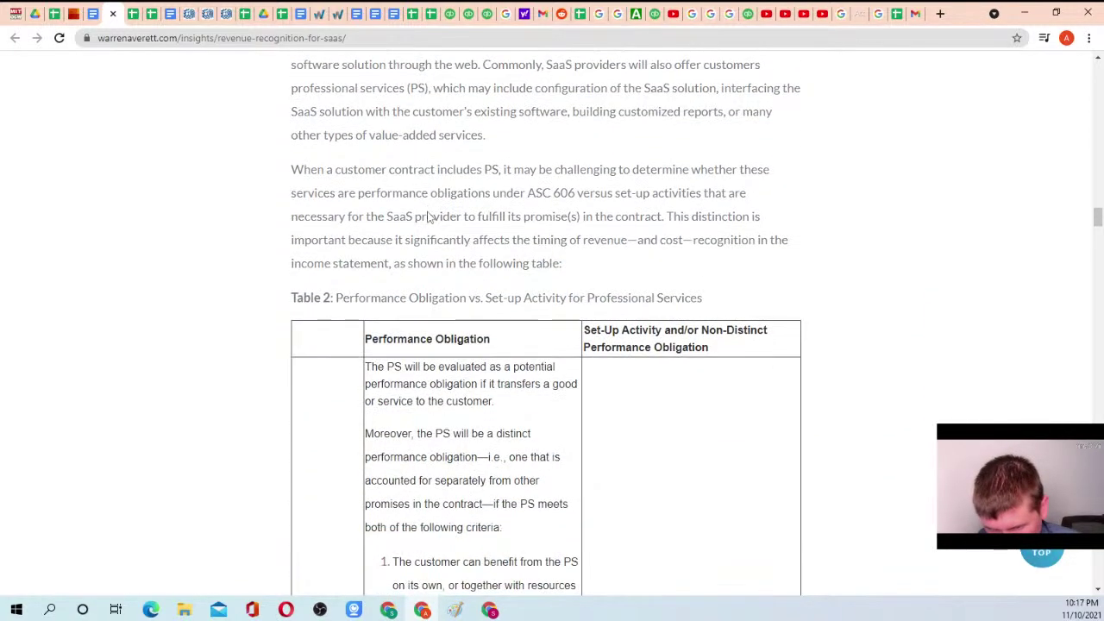
scroll(429, 237, down, 15)
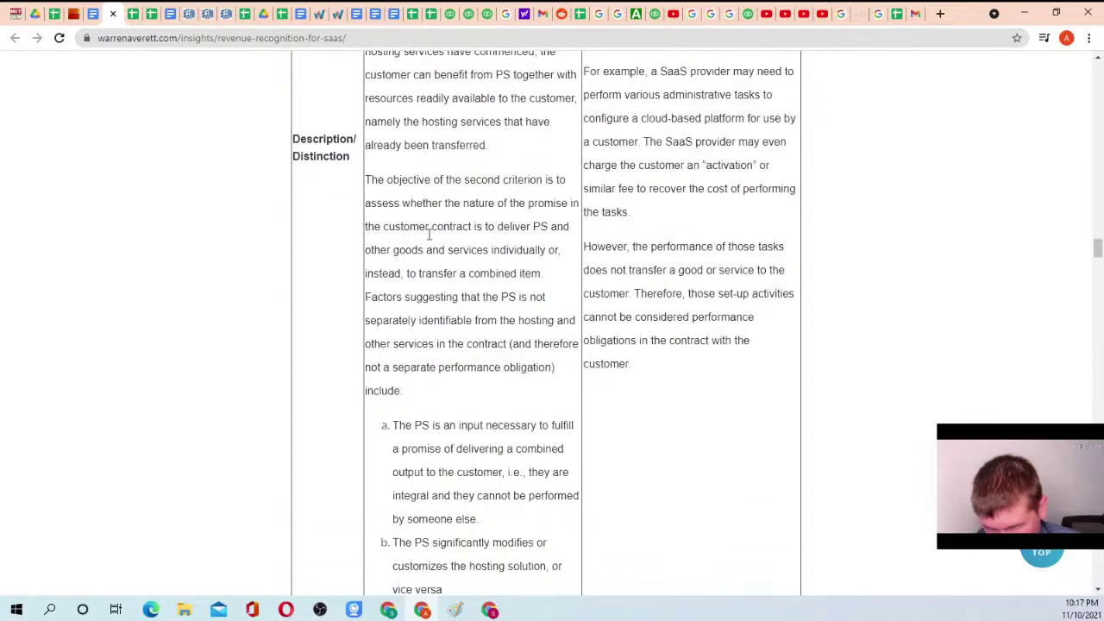
scroll(429, 237, down, 17)
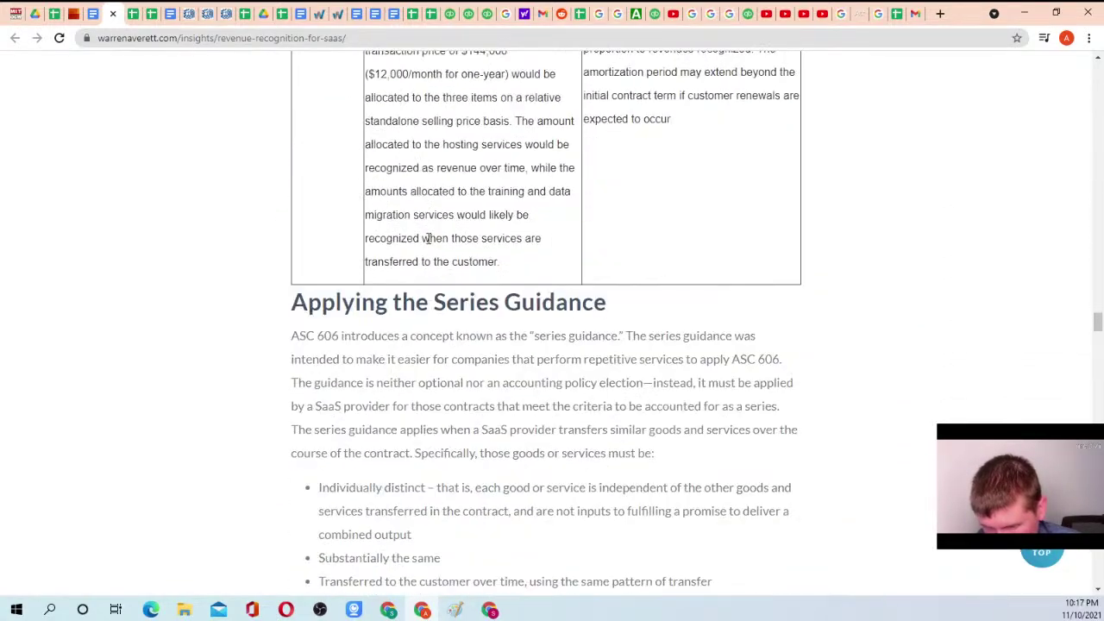
Skim the article's series guidance, usage-based pricing and optional purchases examples, and return to the five-step WINS contract example
scroll(428, 238, down, 5)
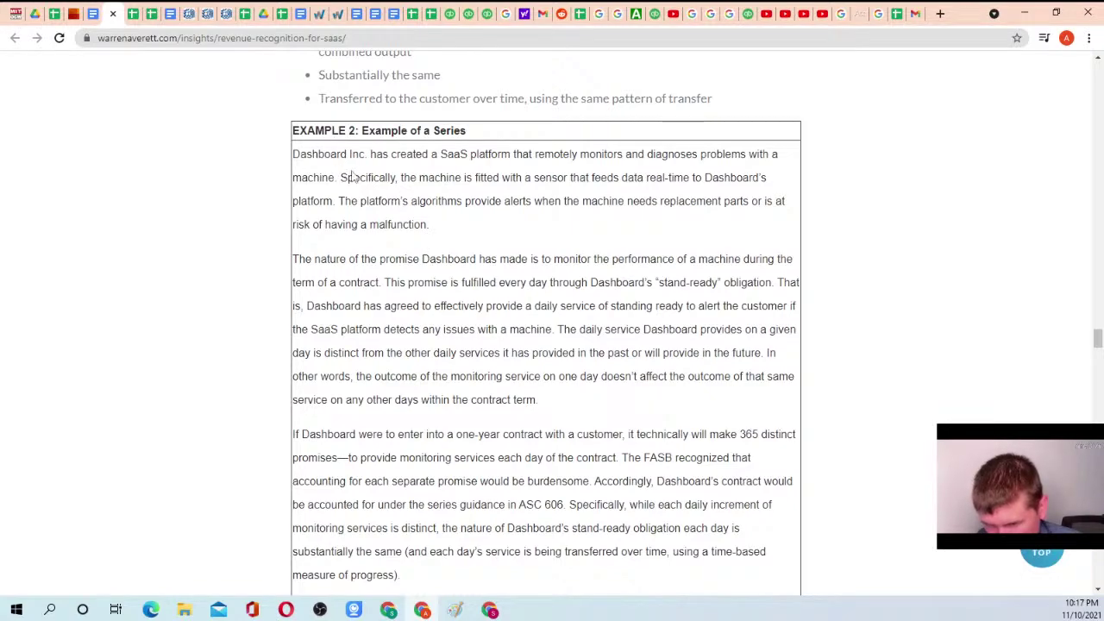
scroll(362, 198, down, 10)
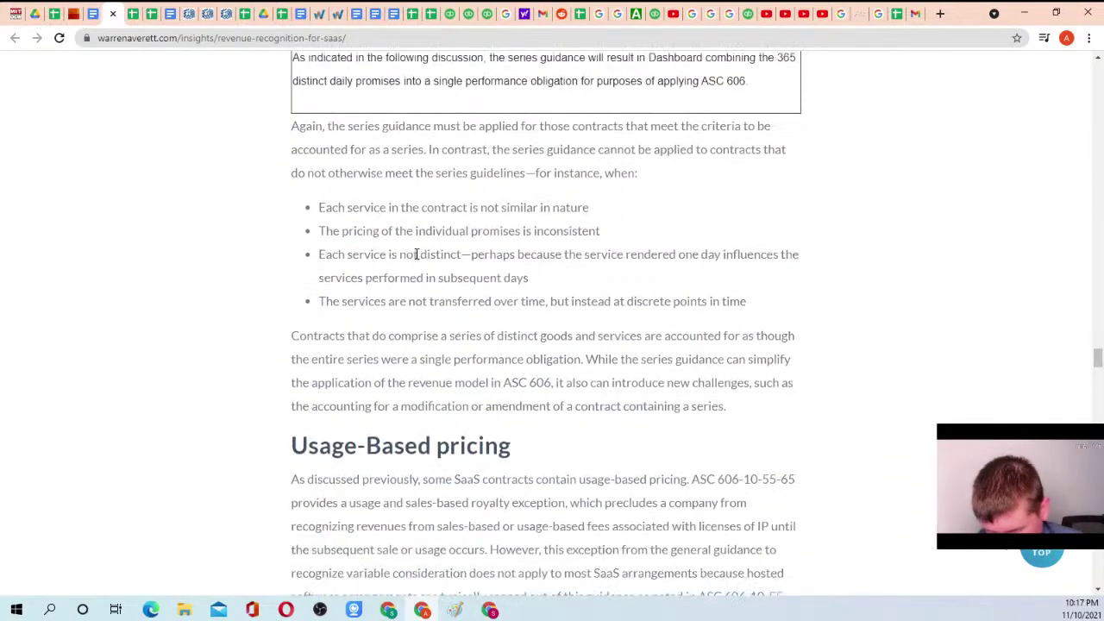
scroll(416, 253, down, 8)
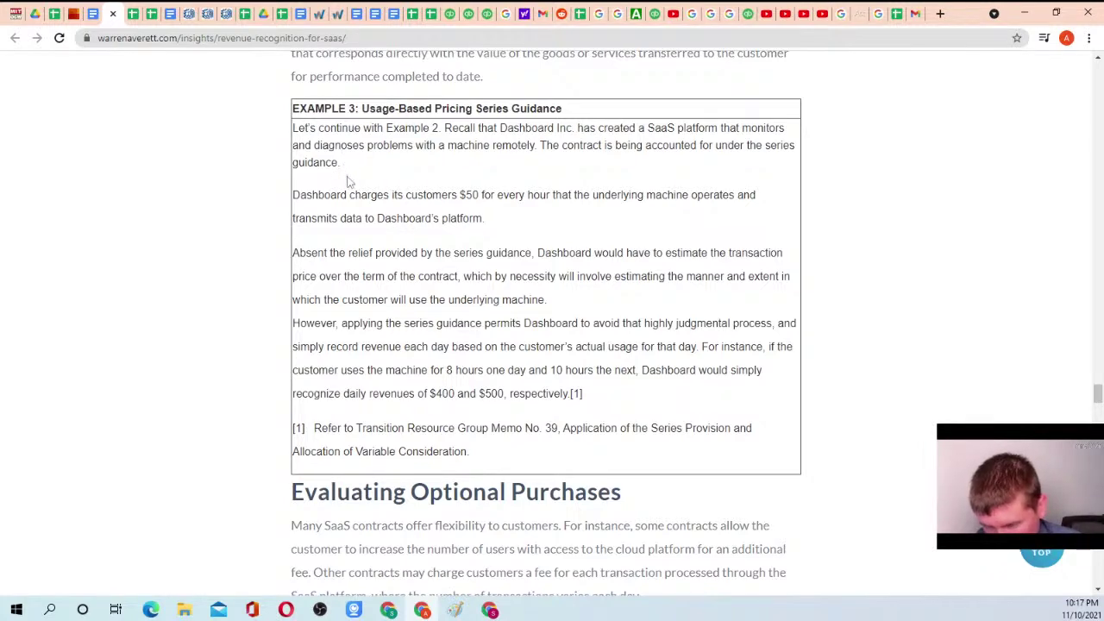
scroll(376, 190, down, 9)
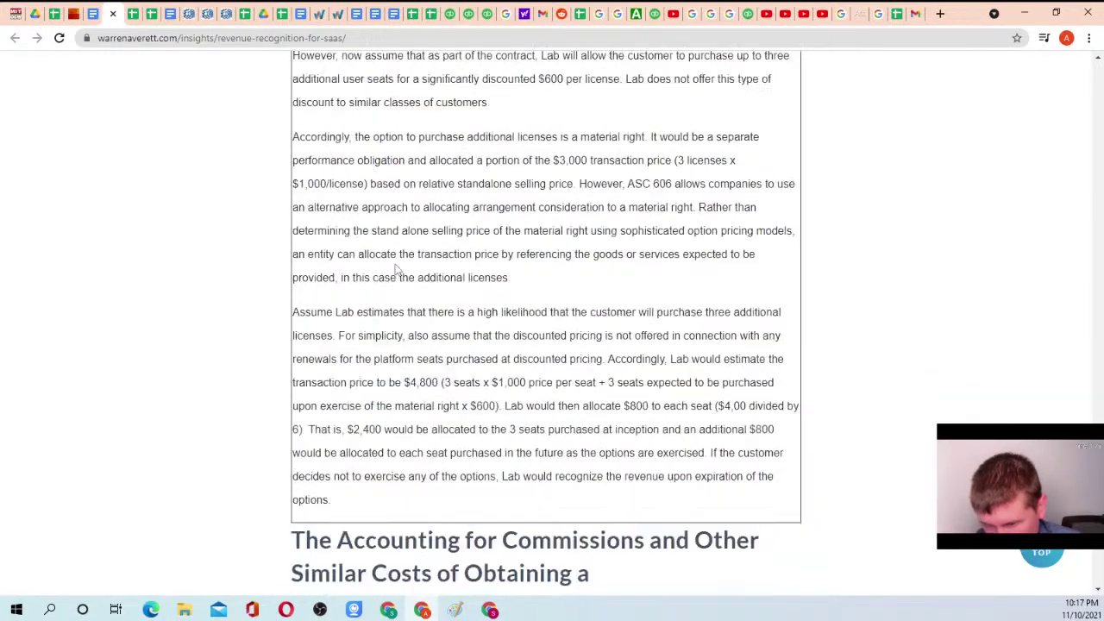
scroll(395, 283, down, 2)
scroll(393, 265, down, 2)
scroll(394, 264, up, 20)
scroll(395, 263, up, 20)
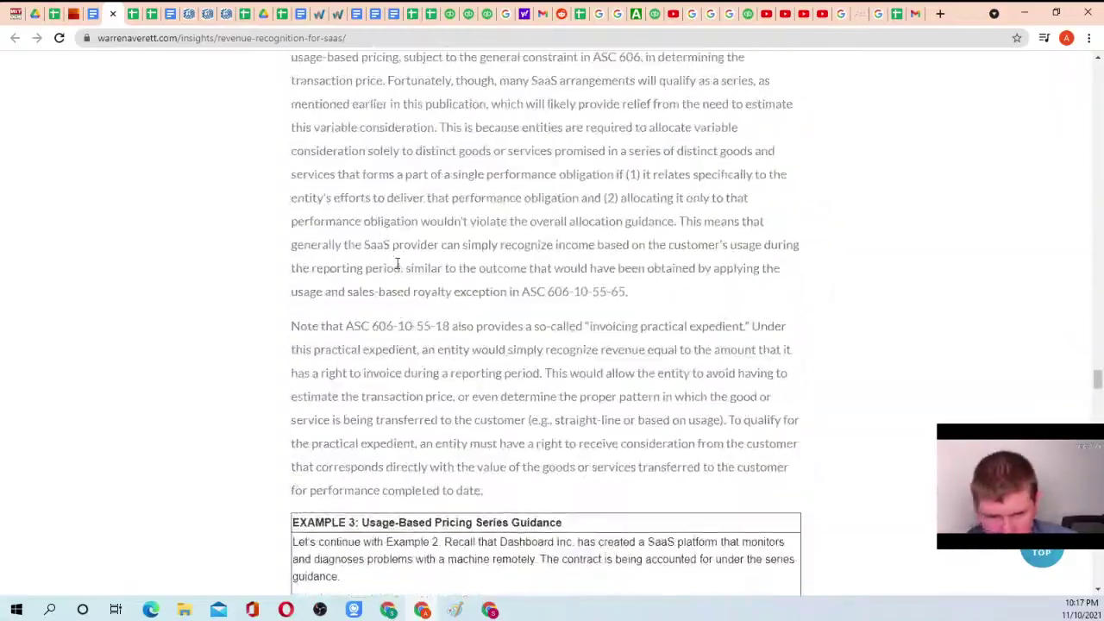
scroll(397, 264, up, 20)
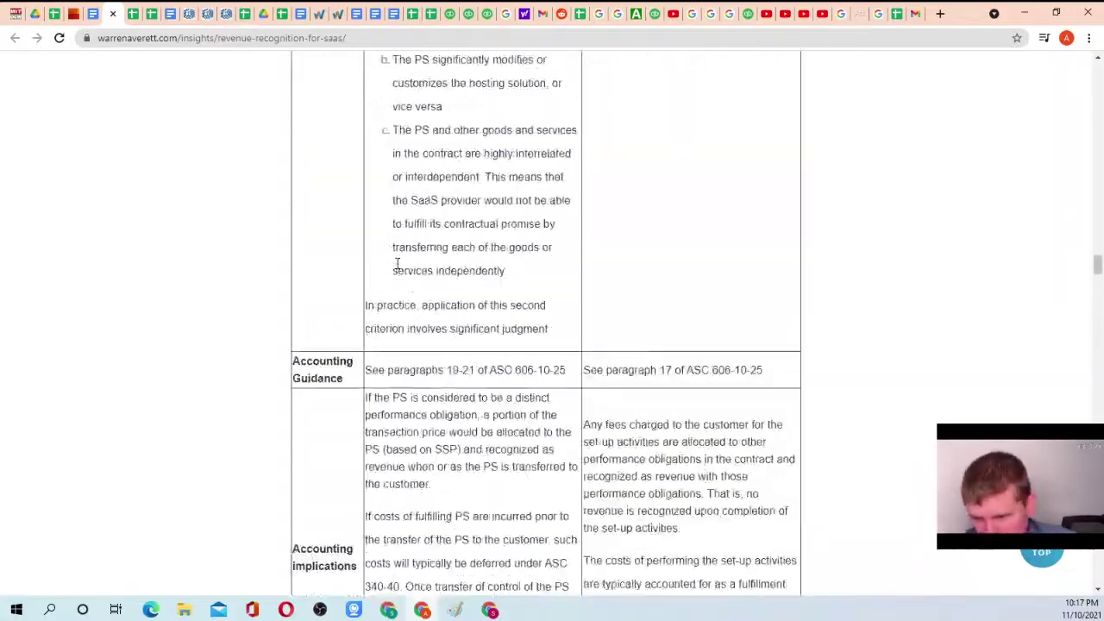
scroll(397, 265, up, 20)
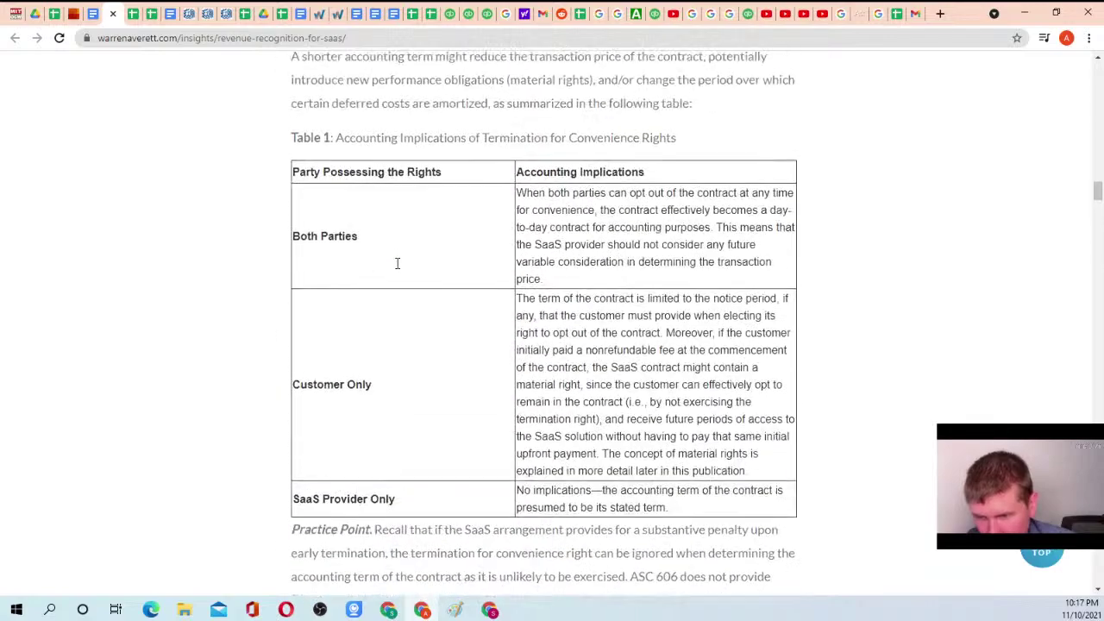
scroll(397, 265, up, 10)
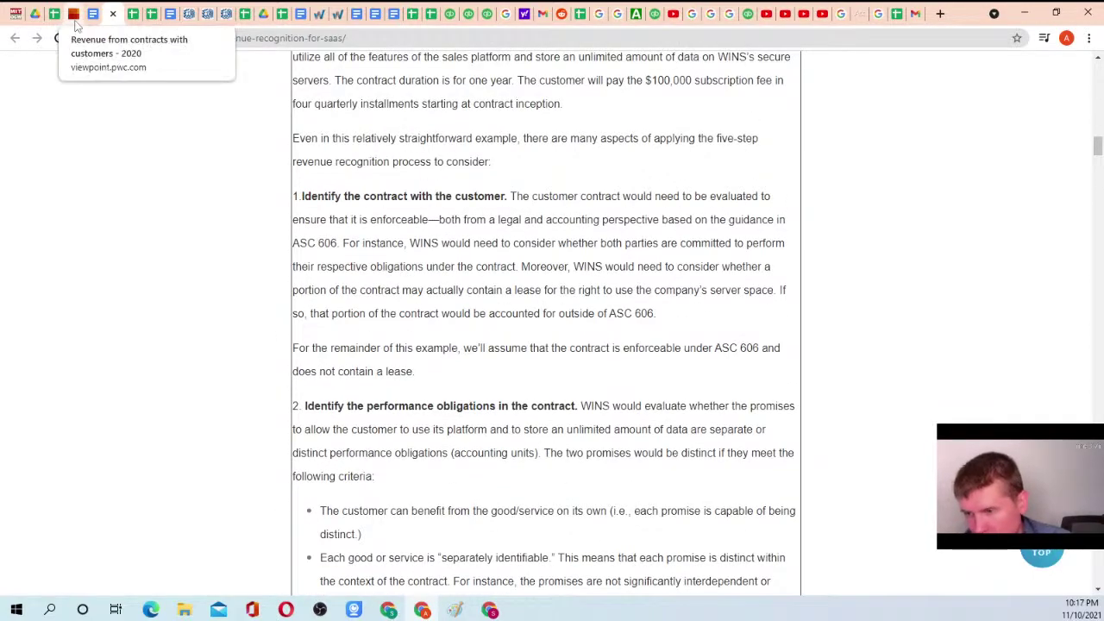
Switch to PwC's revenue guide and find section 2.1, Overview–scope and identifying the contract, on page 15
click(75, 19)
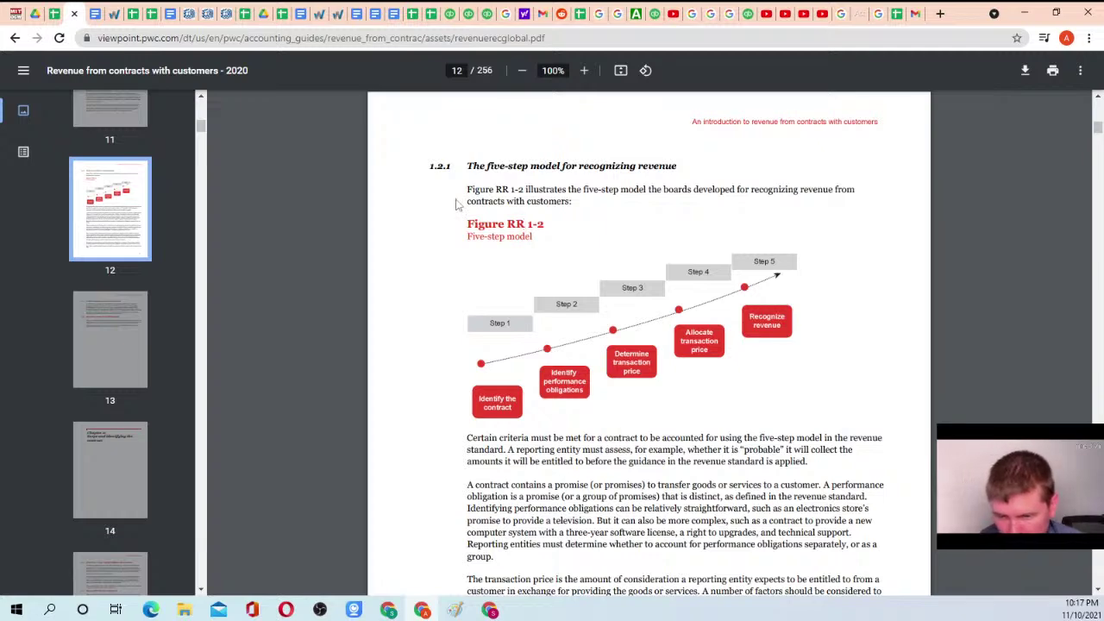
click(121, 337)
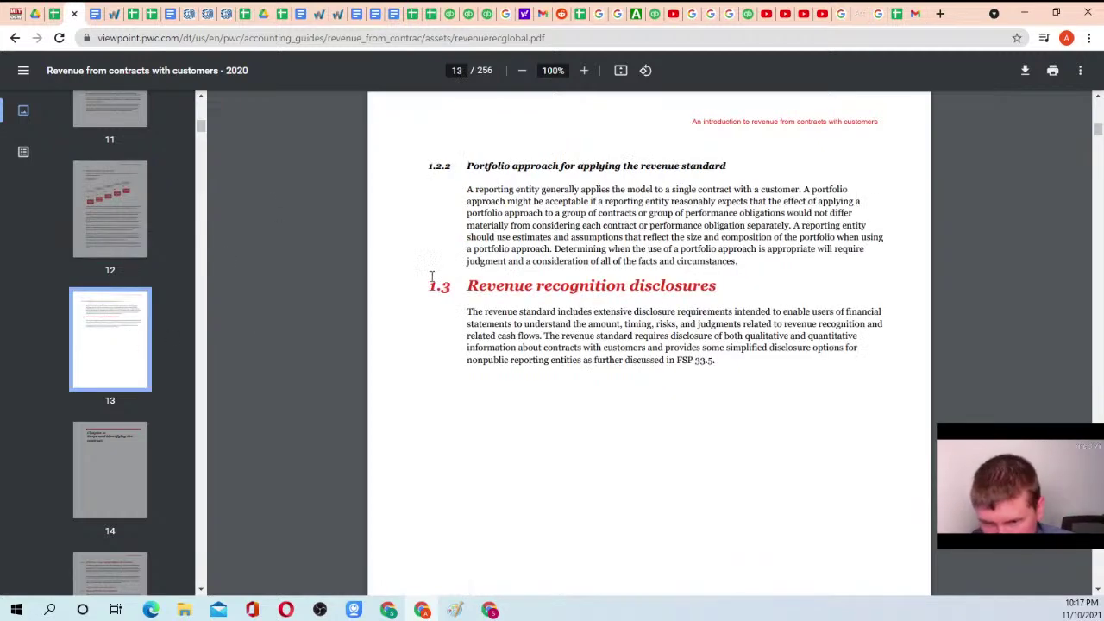
scroll(484, 263, down, 1)
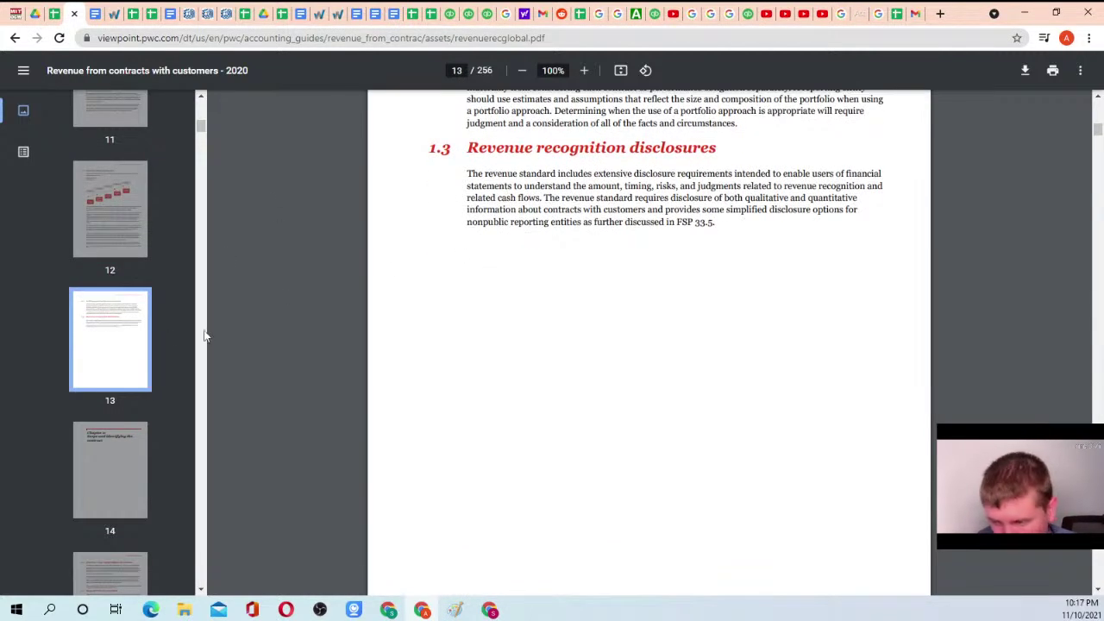
click(110, 470)
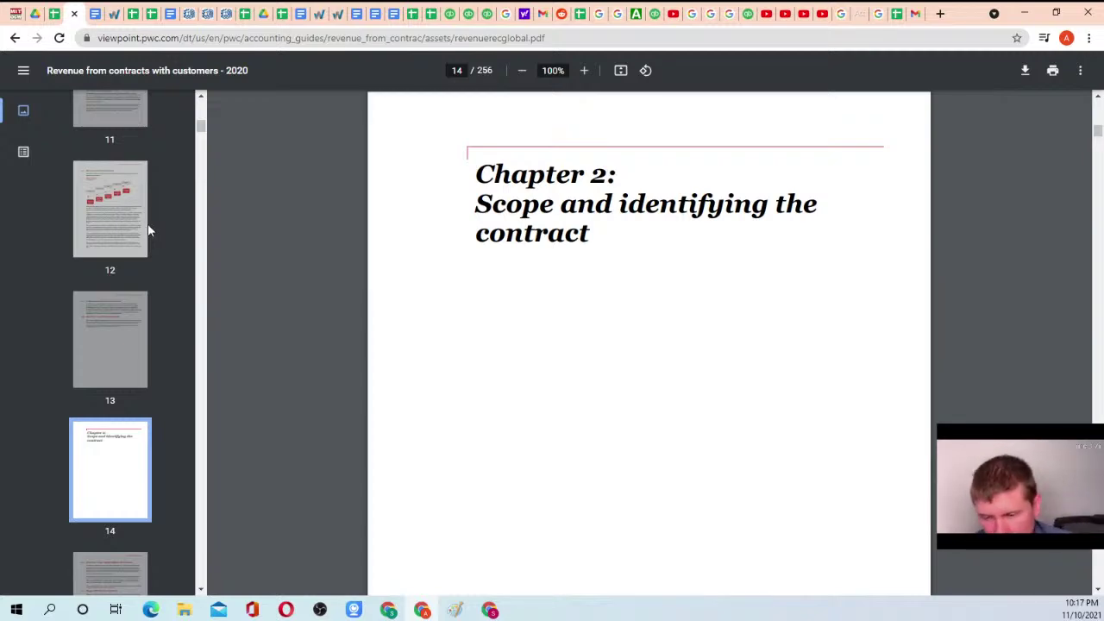
scroll(529, 291, down, 1)
scroll(530, 292, down, 9)
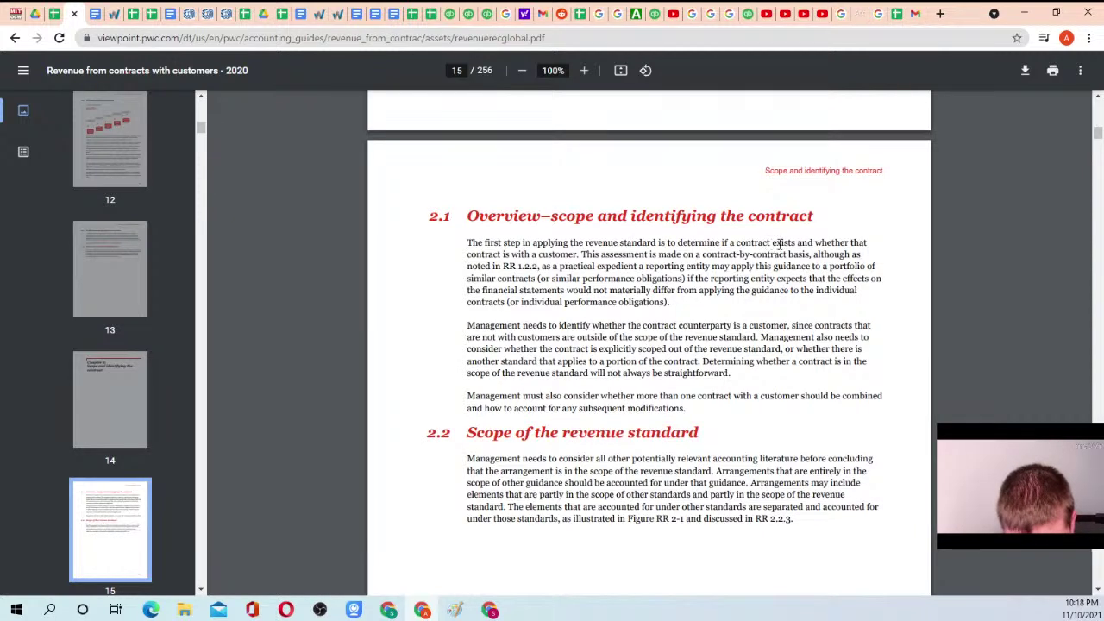
Copy the first sentence of section 2.1 into cell B11 of the REVENUE Accounting memo sheet, under Identify the contract
drag(467, 244, 580, 256)
key(ctrl+c)
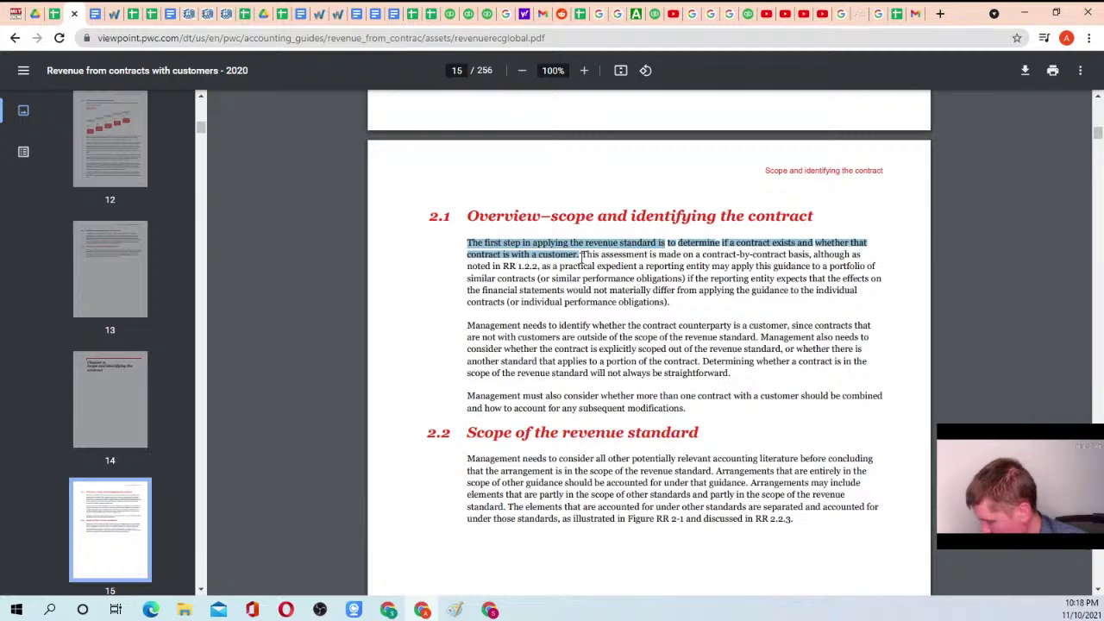
click(45, 12)
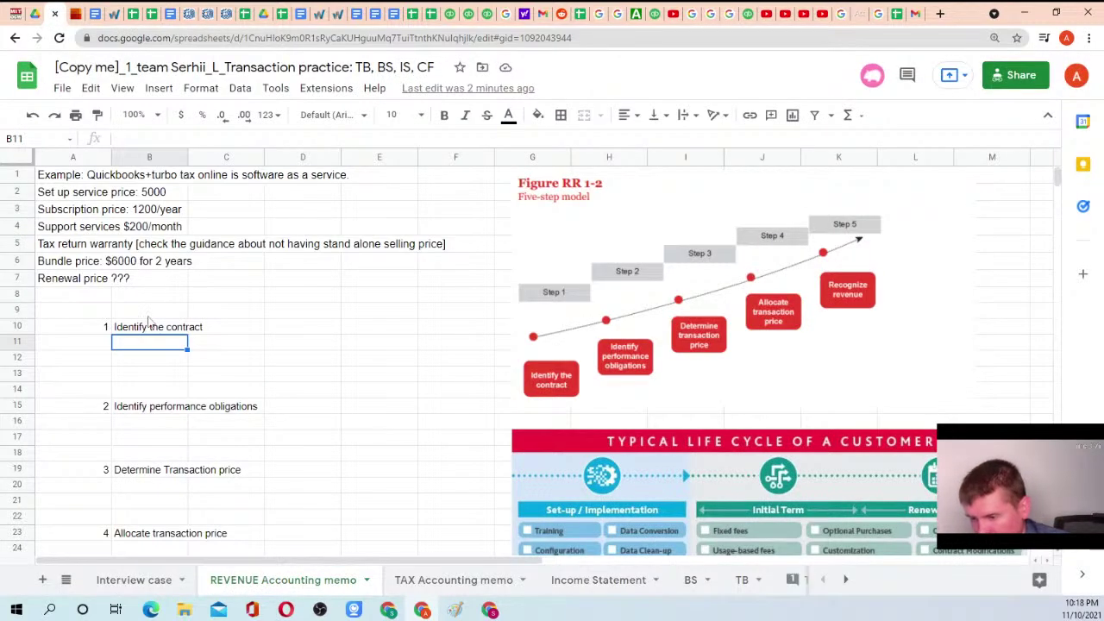
key(ctrl+v)
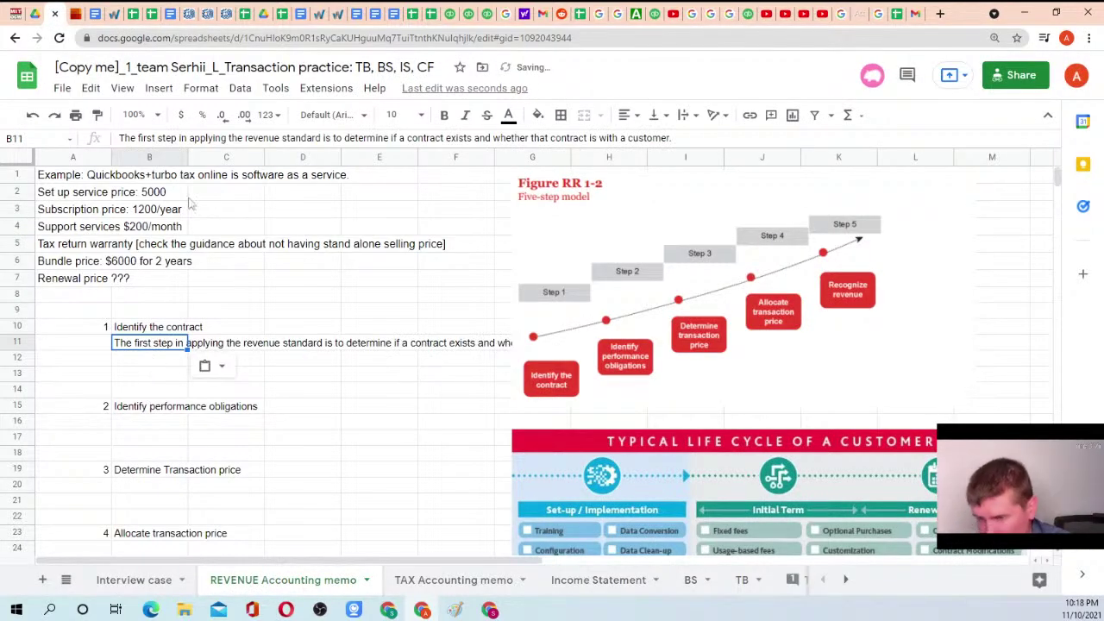
Widen column B of the revenue memo sheet and set the whole column to wrap its text
drag(186, 156, 455, 156)
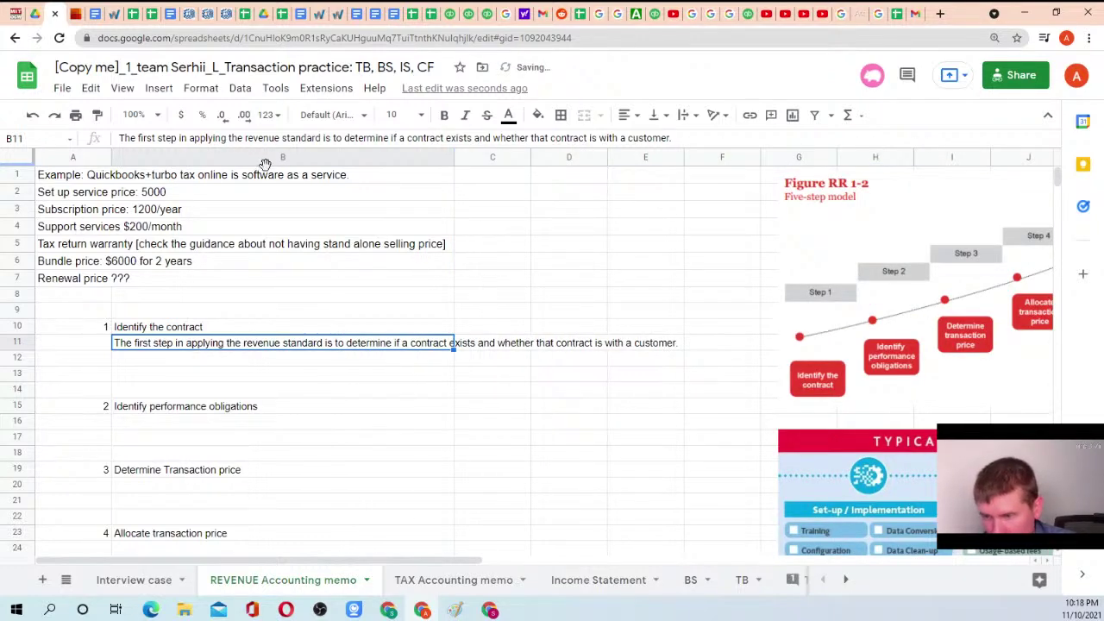
click(278, 157)
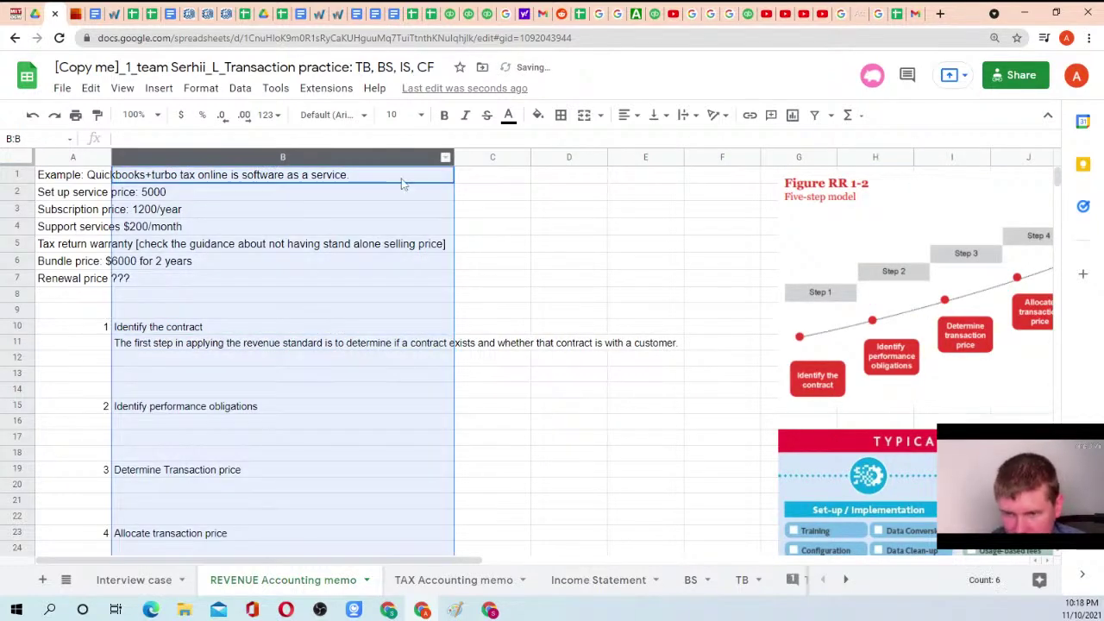
click(684, 115)
click(704, 138)
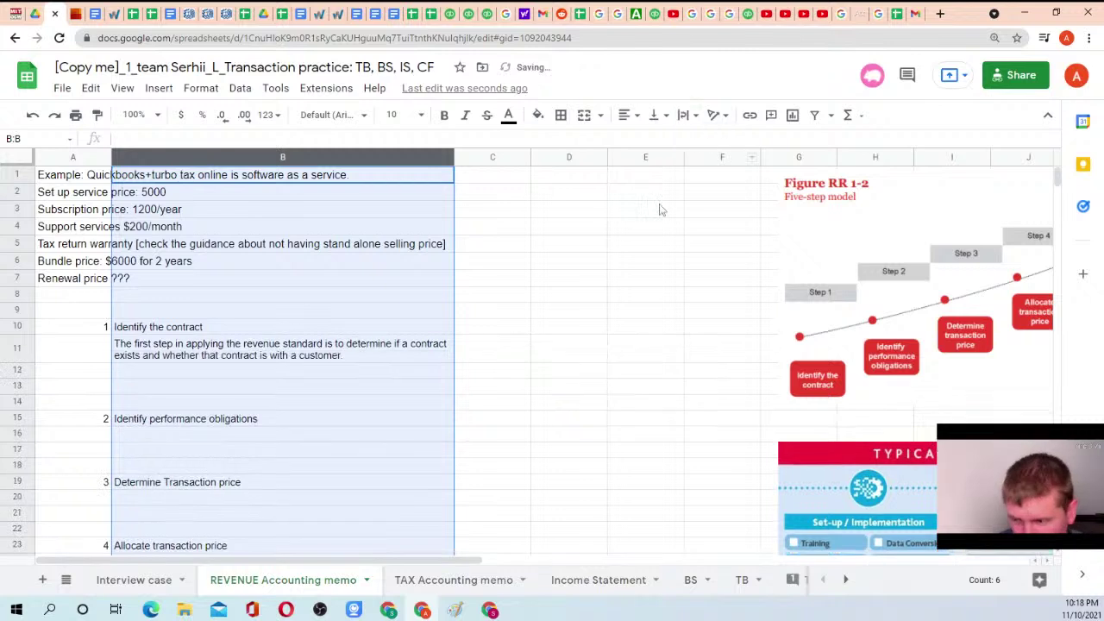
click(257, 356)
click(170, 329)
key(Down)
key(Down)
click(164, 330)
key(Down)
key(Down)
key(Down)
key(Down)
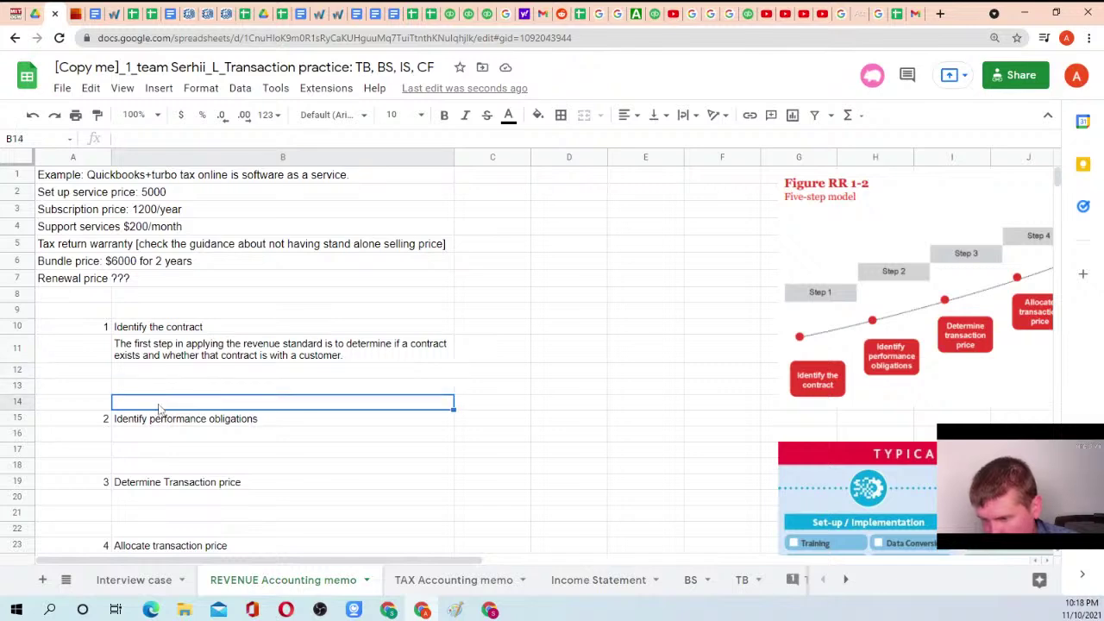
Switch to PwC's revenue guide and read section 2.1 on contract-by-contract assessment and whether the counterparty is a customer
click(79, 13)
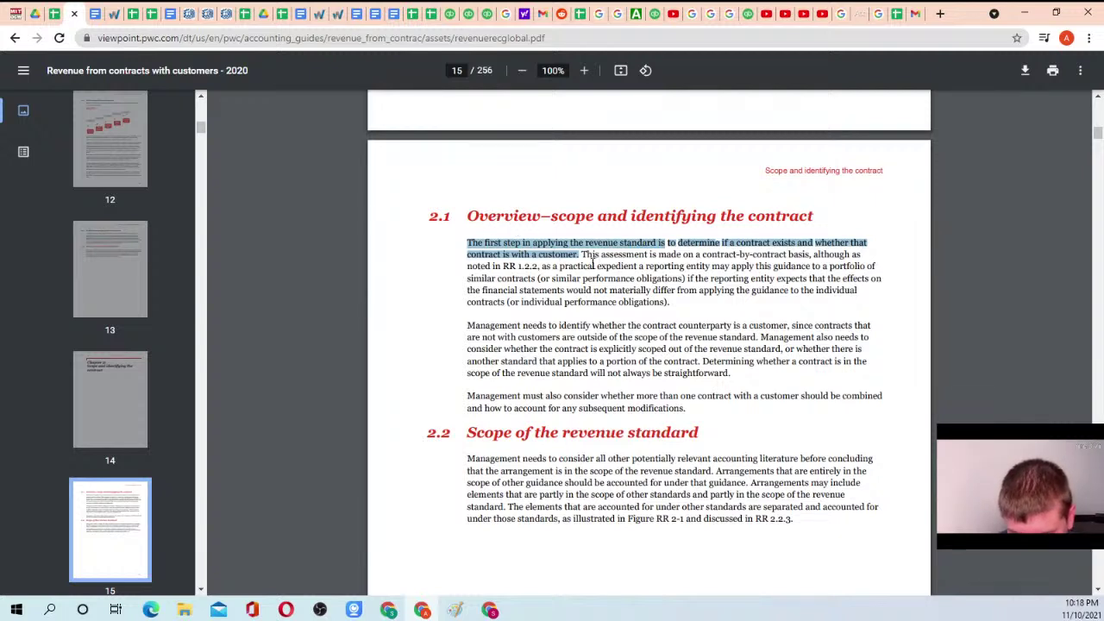
click(599, 257)
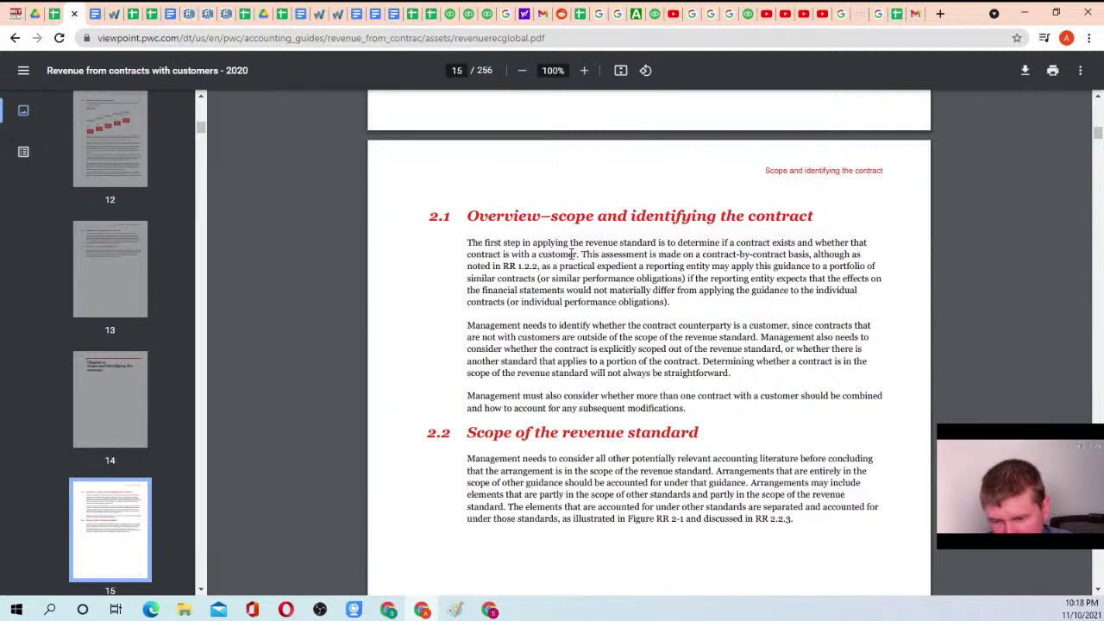
drag(584, 256, 718, 267)
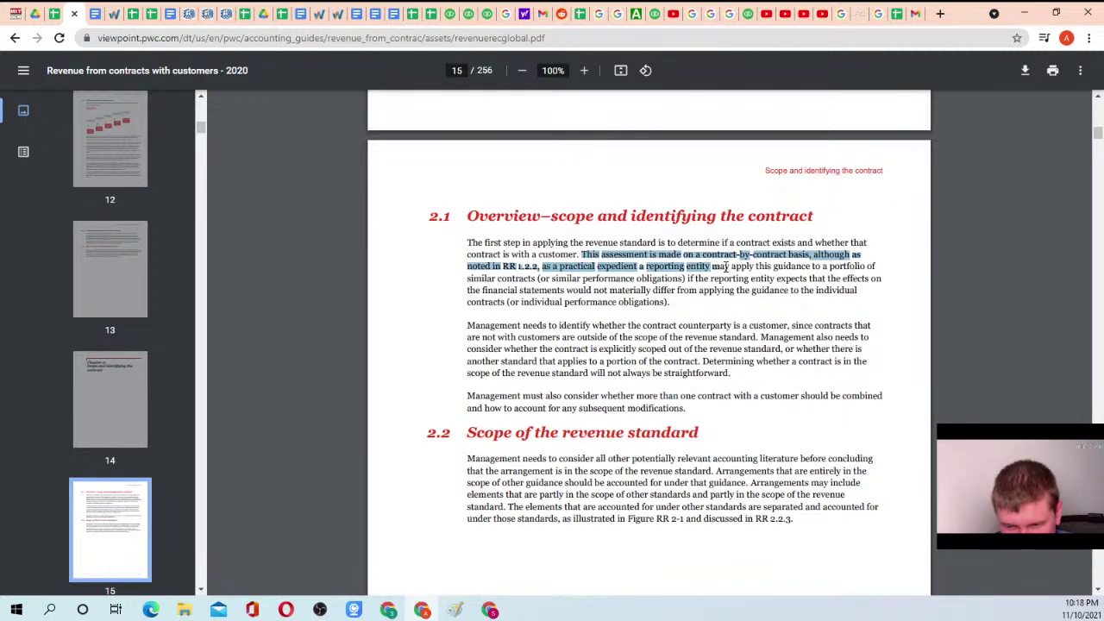
click(733, 270)
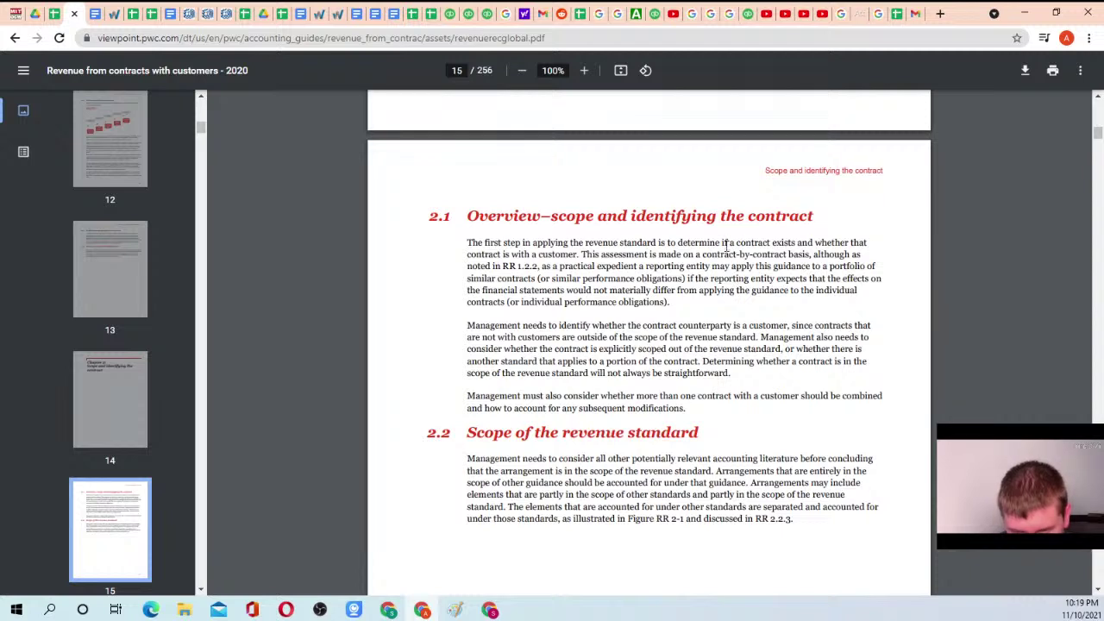
drag(725, 242, 491, 256)
click(505, 256)
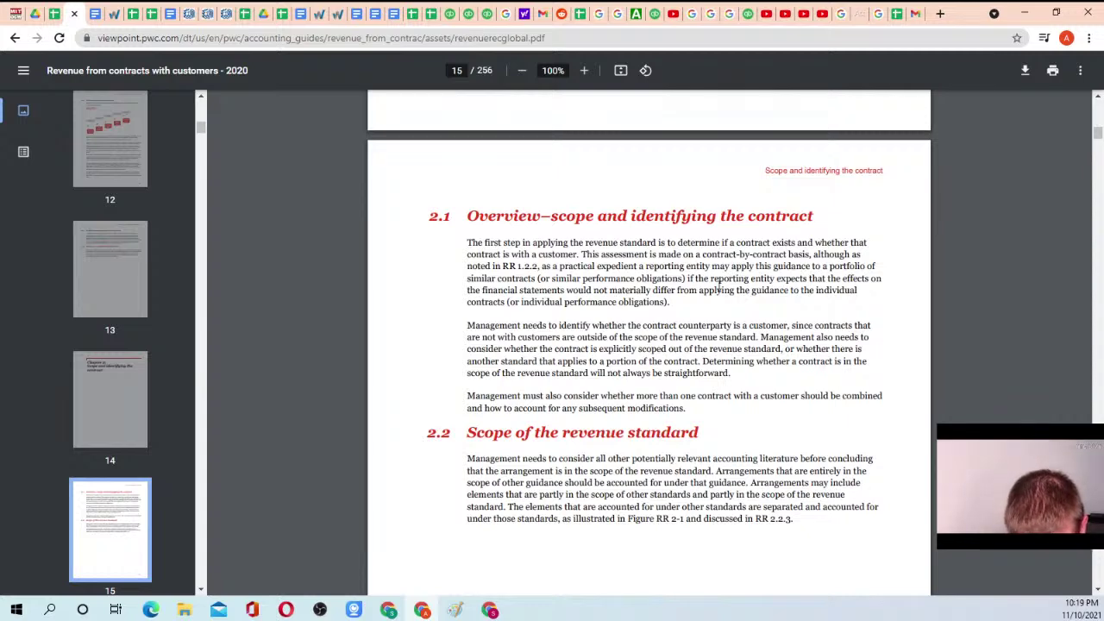
scroll(549, 331, down, 1)
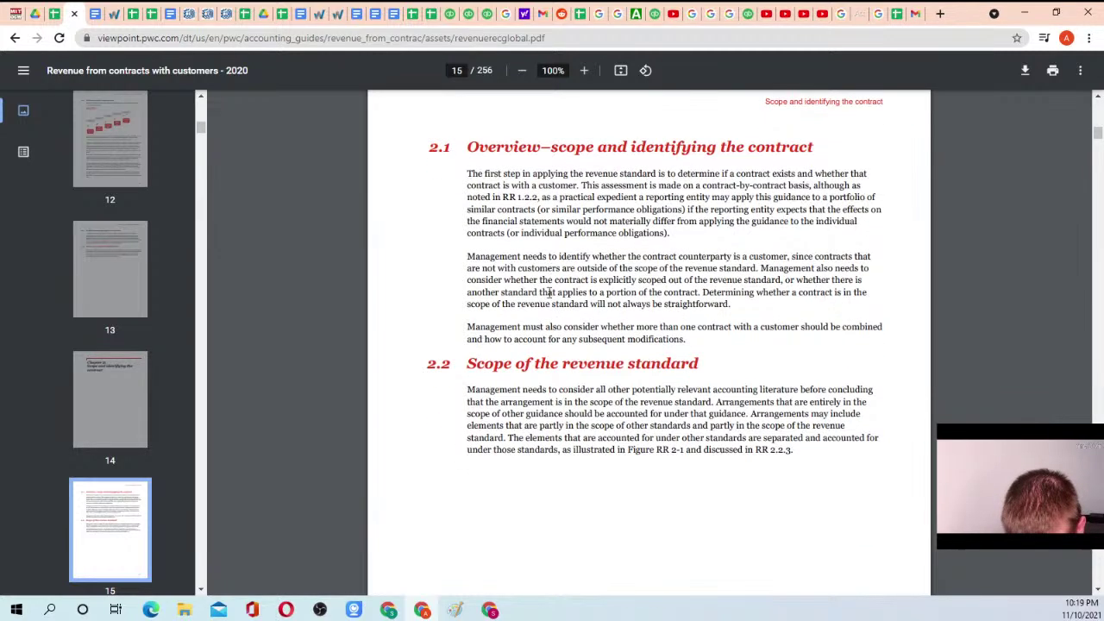
drag(611, 260, 720, 267)
click(720, 267)
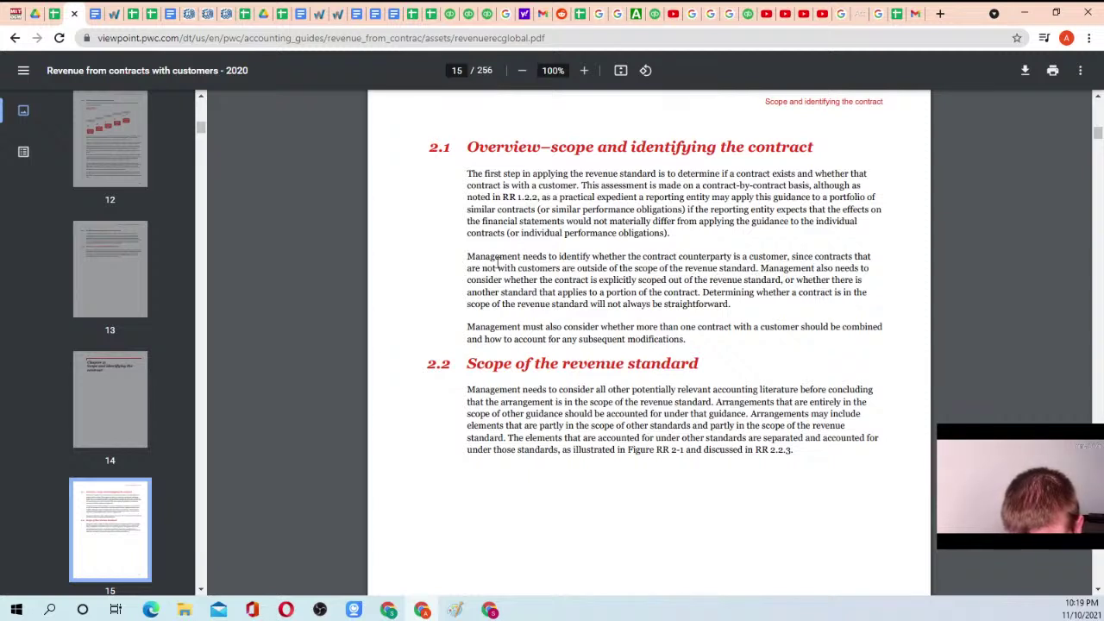
Copy the first sentence of section 2.1's second paragraph, "Management needs to identify whether the contract counterparty is a customer…", into cell B12 of the memo sheet
drag(467, 257, 758, 269)
key(ctrl+c)
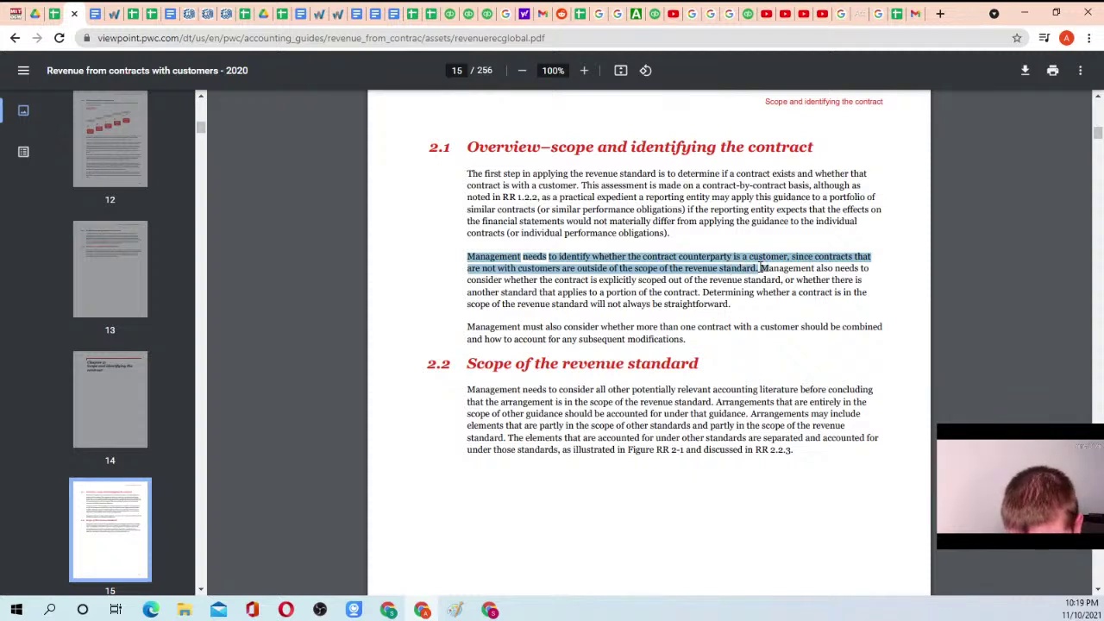
click(759, 272)
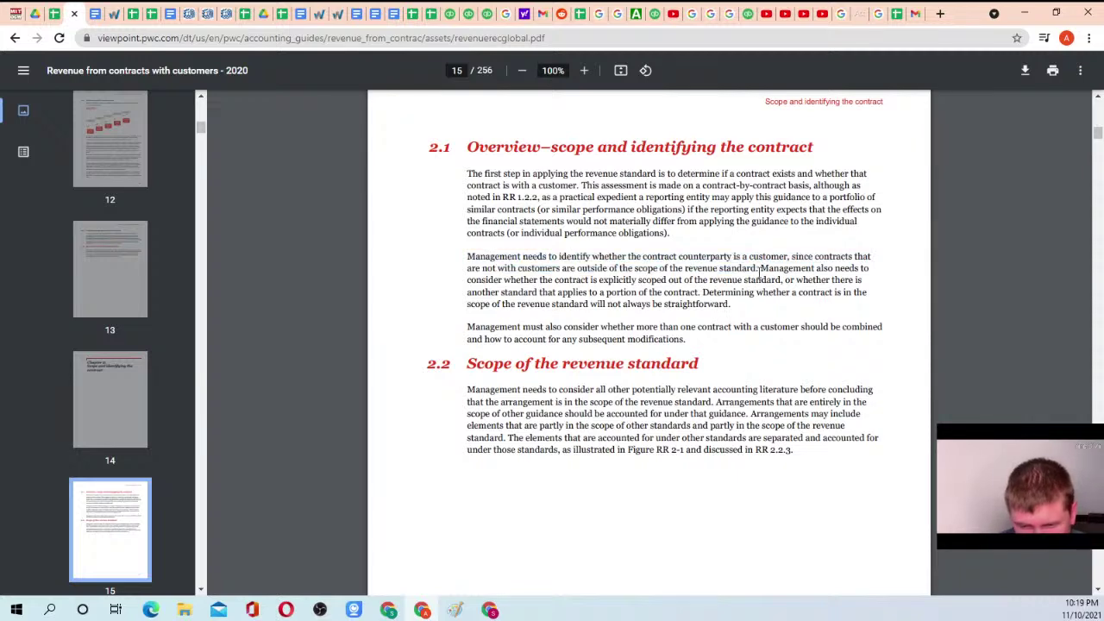
drag(759, 268, 649, 252)
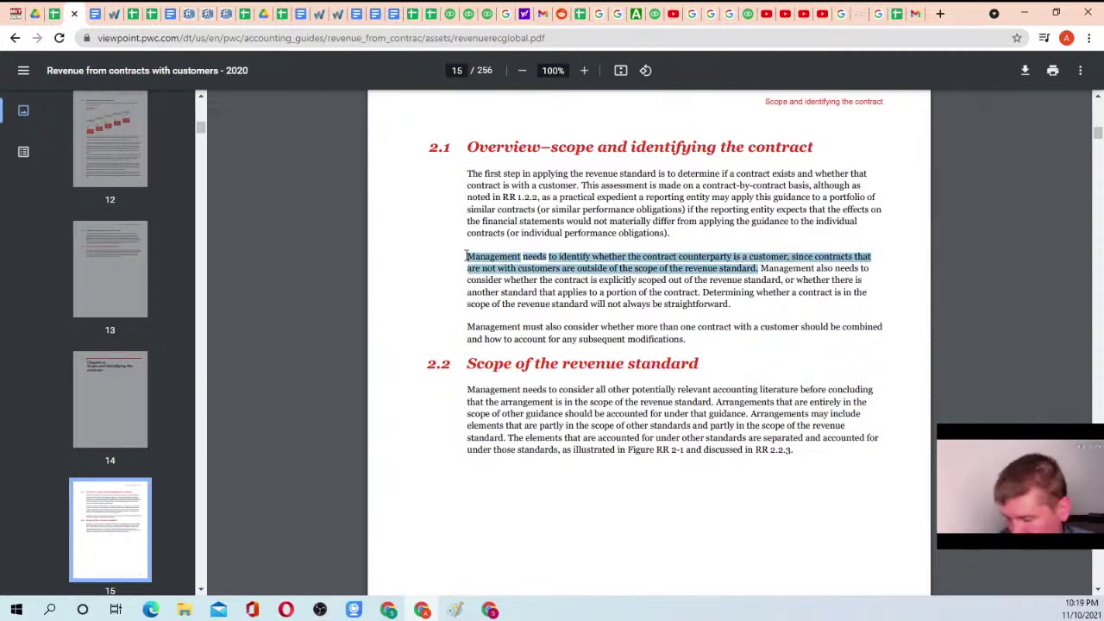
click(41, 13)
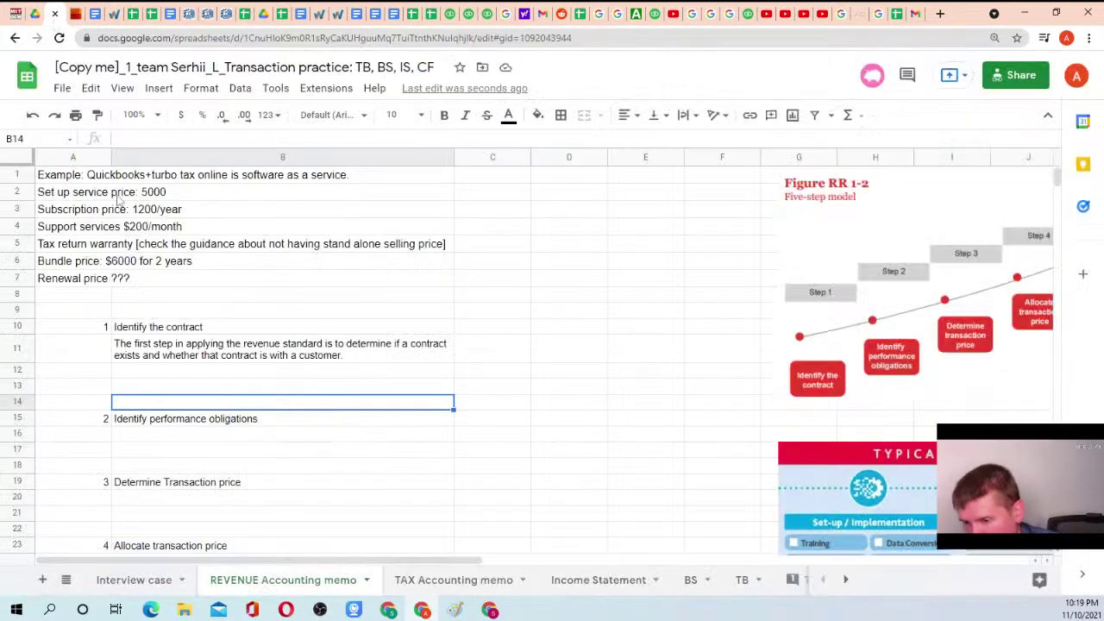
click(158, 375)
key(ctrl+v)
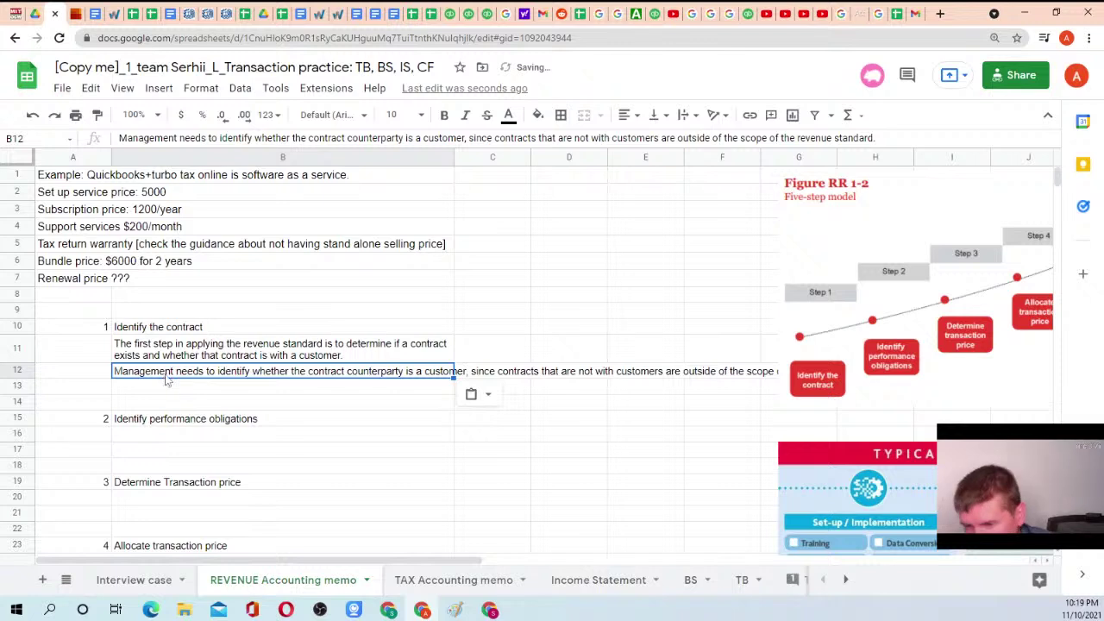
Wrap the text in cell B12 and fill the cell with yellow
click(685, 114)
click(704, 141)
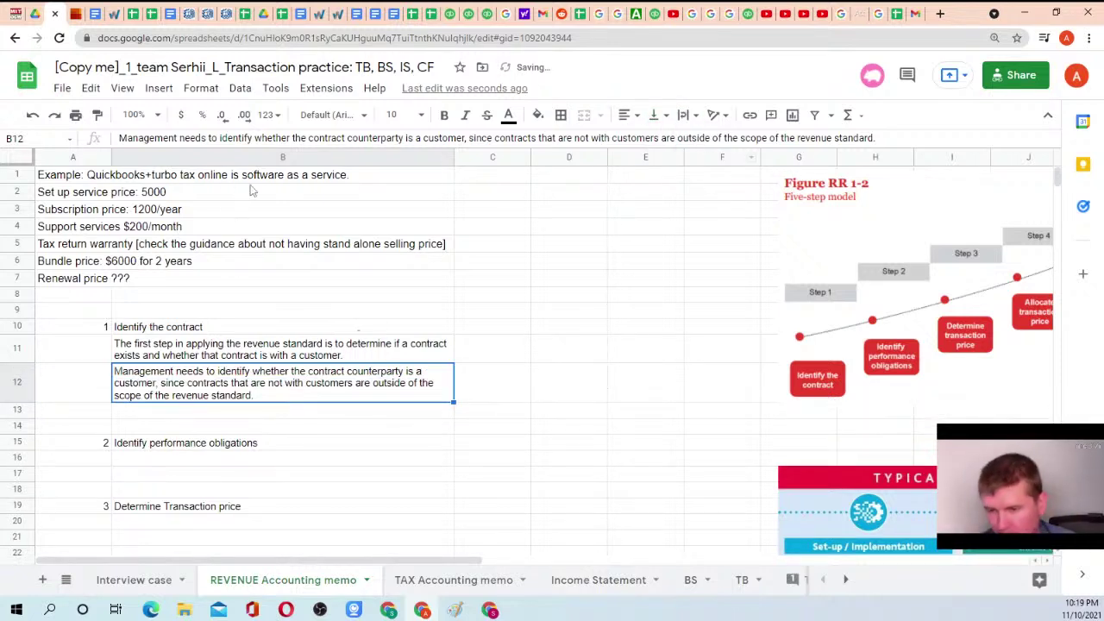
click(537, 115)
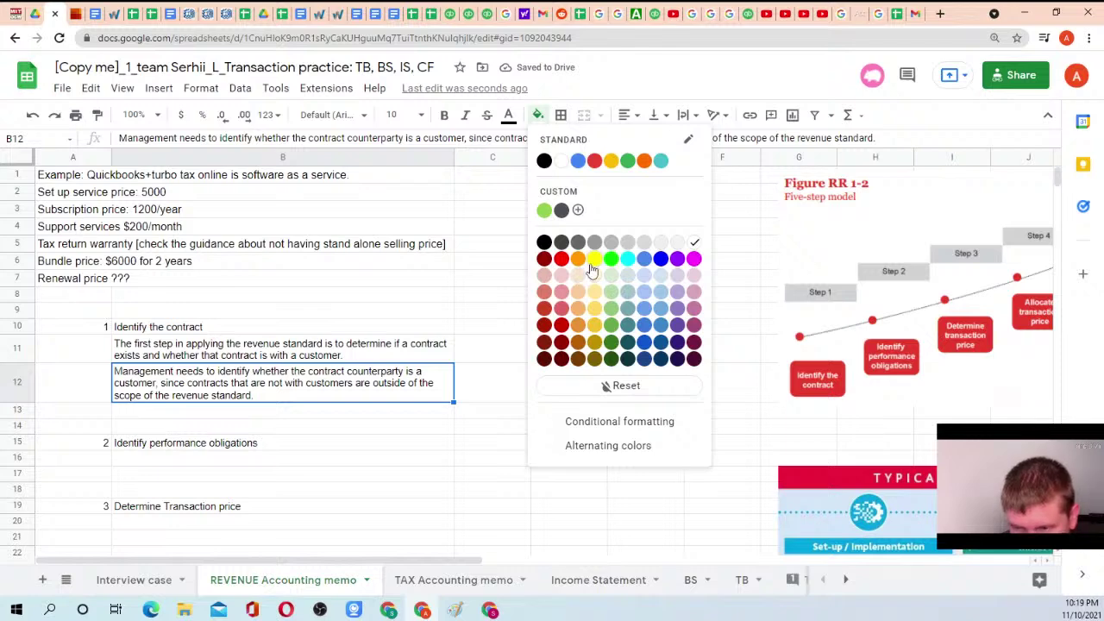
click(592, 264)
Copy the guide's sentence "Management also needs to consider whether the contract is explicitly scoped out…" into cell B13 of the memo sheet
click(75, 12)
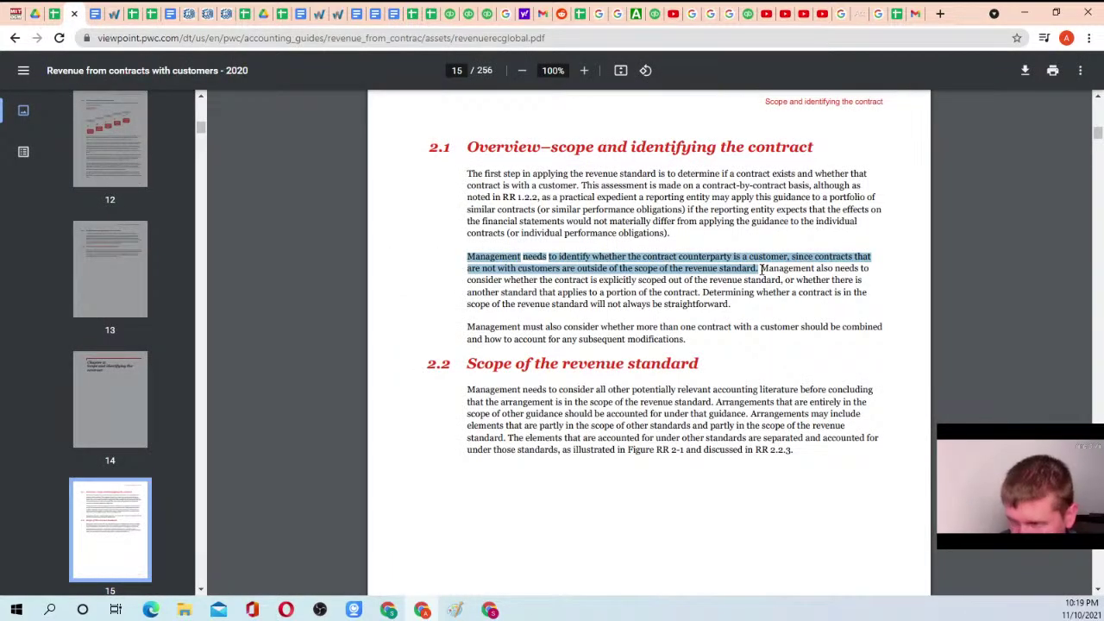
drag(760, 268, 703, 293)
key(ctrl+c)
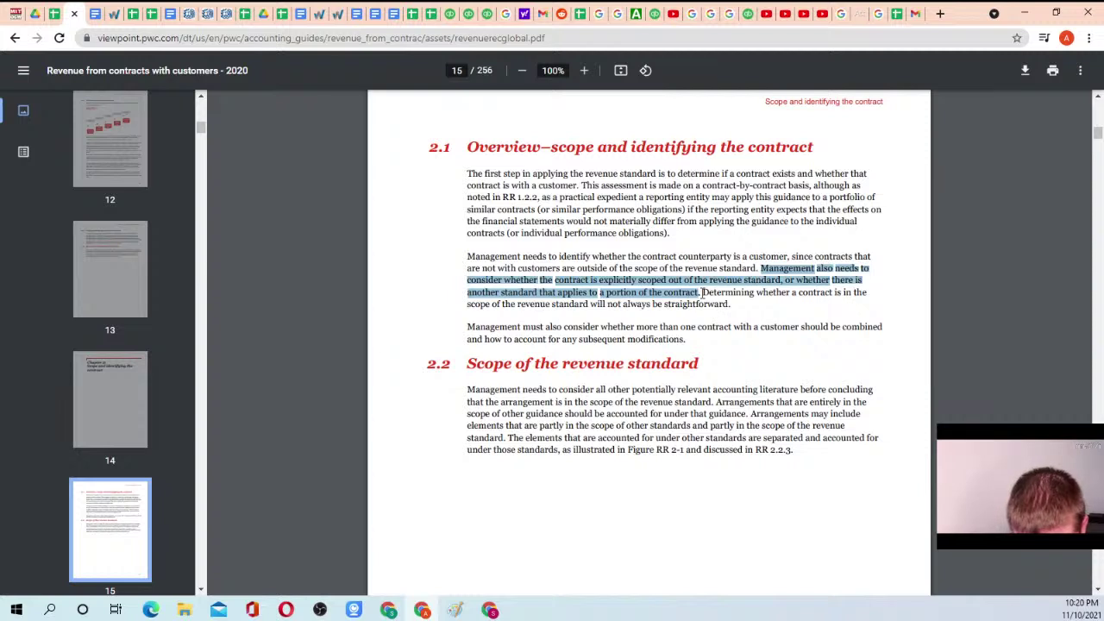
mouse_move(703, 294)
mouse_down()
mouse_move(734, 304)
mouse_move(702, 293)
mouse_up()
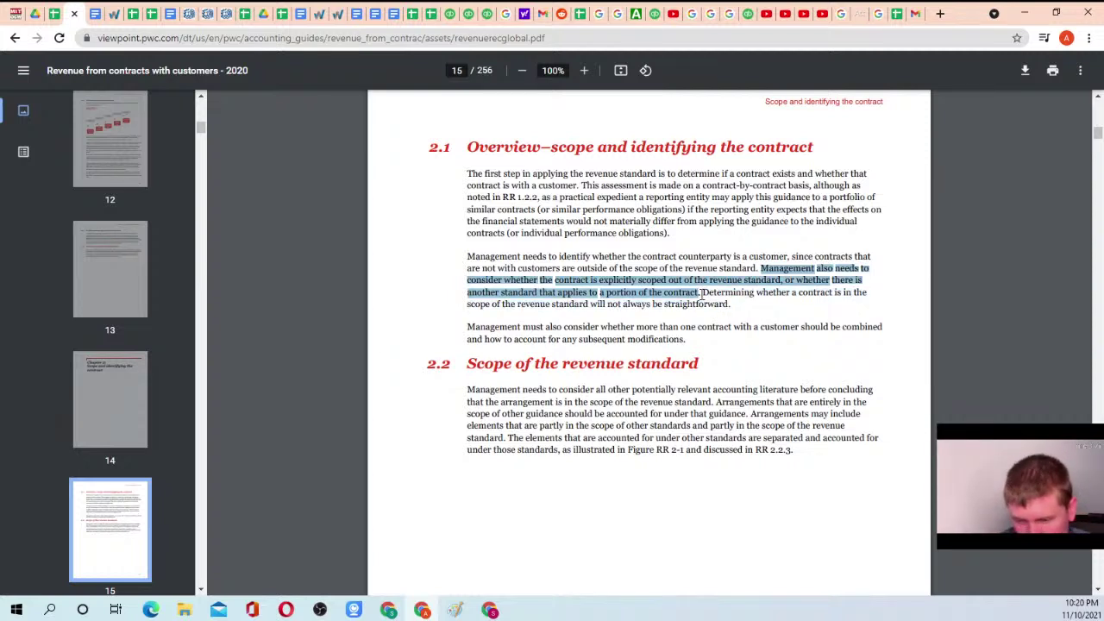
click(39, 13)
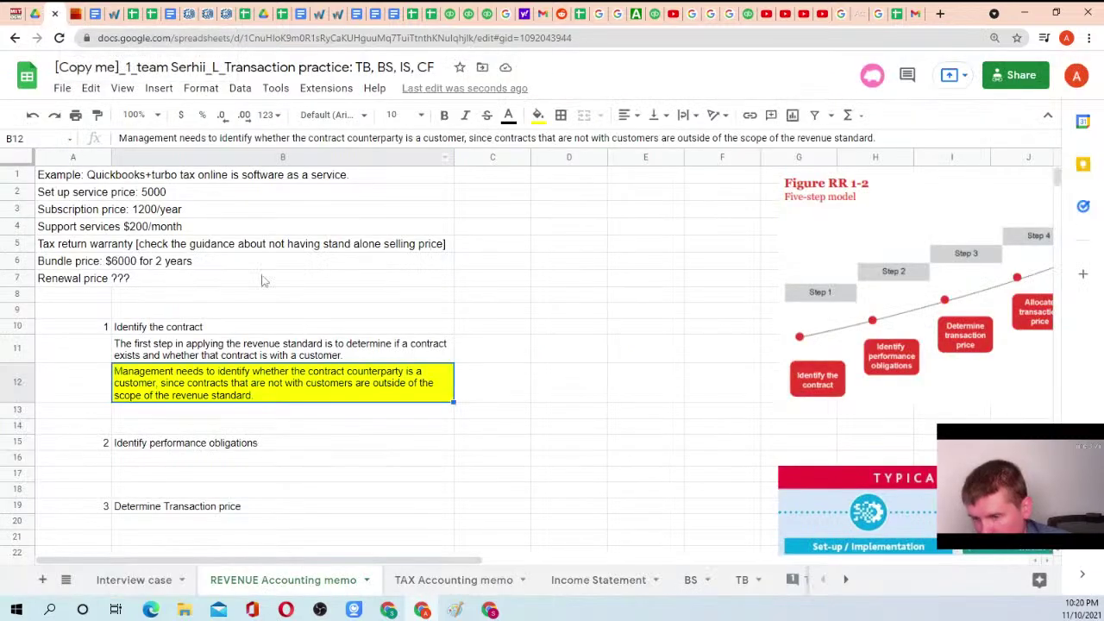
click(175, 420)
right_click(175, 420)
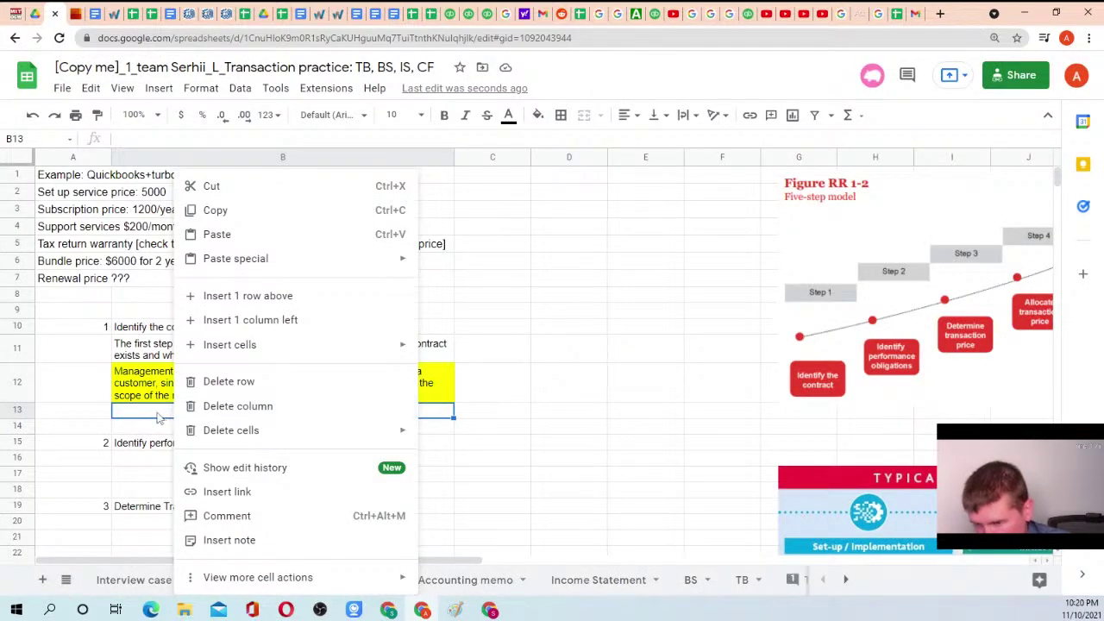
double_click(169, 415)
key(ctrl+v)
key(Return)
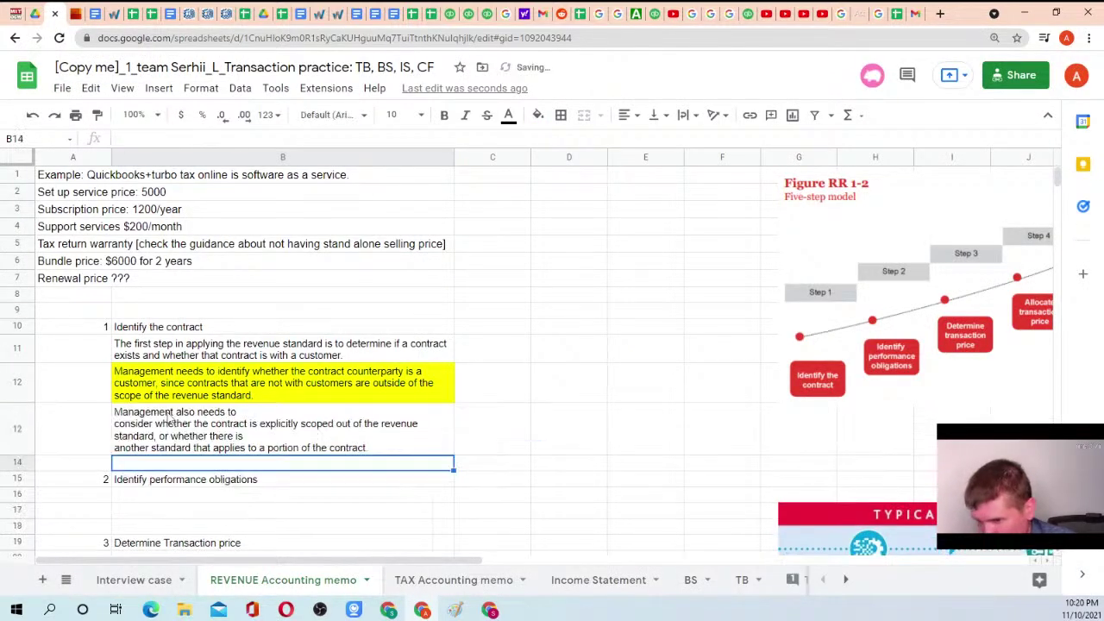
Widen column B slightly and remove the line break after "Management also needs to" in cell B13
drag(454, 157, 492, 157)
click(208, 422)
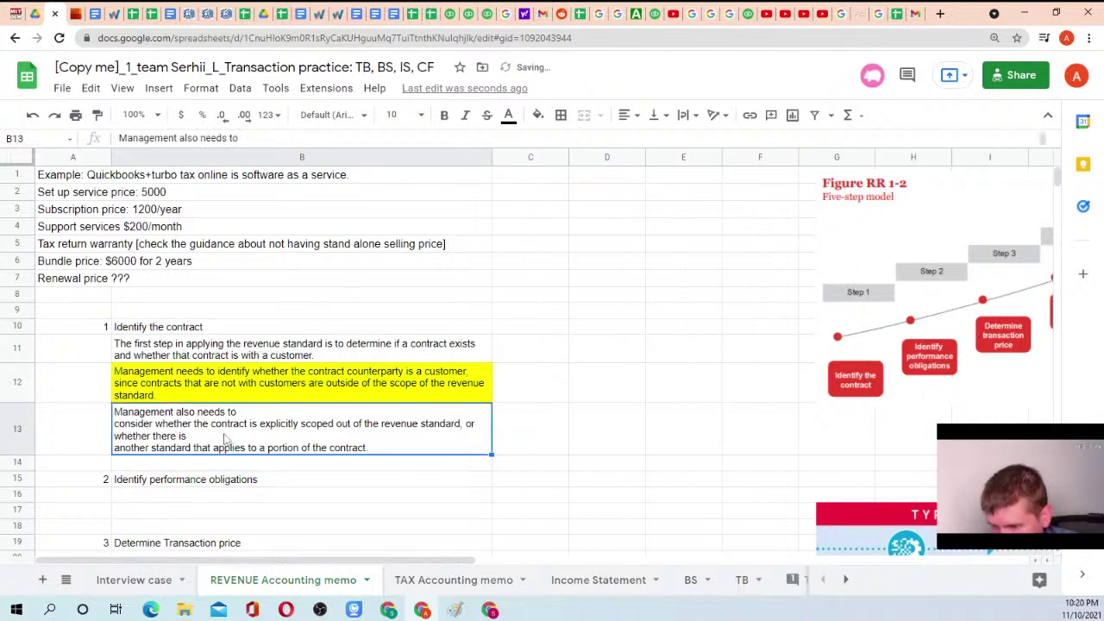
double_click(224, 440)
click(264, 412)
key(Delete)
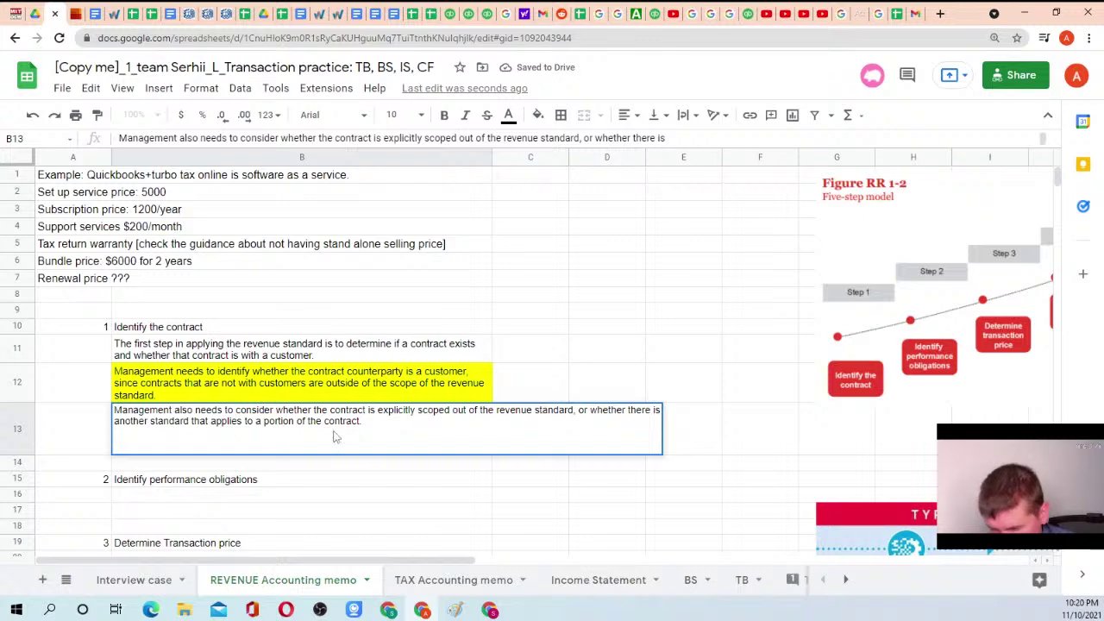
key(Return)
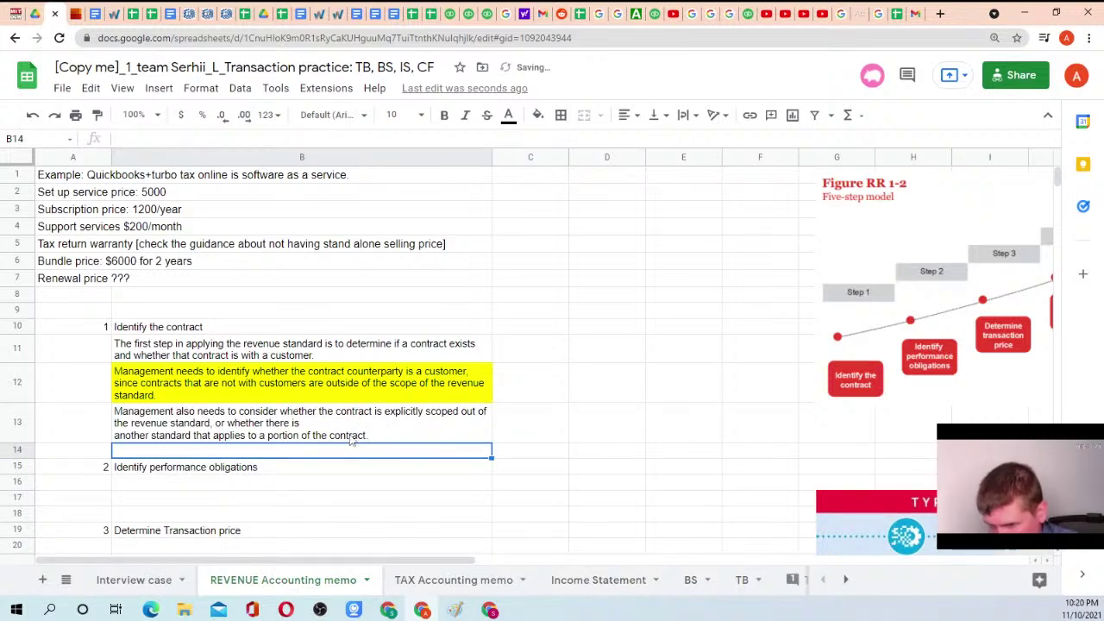
click(351, 441)
double_click(325, 421)
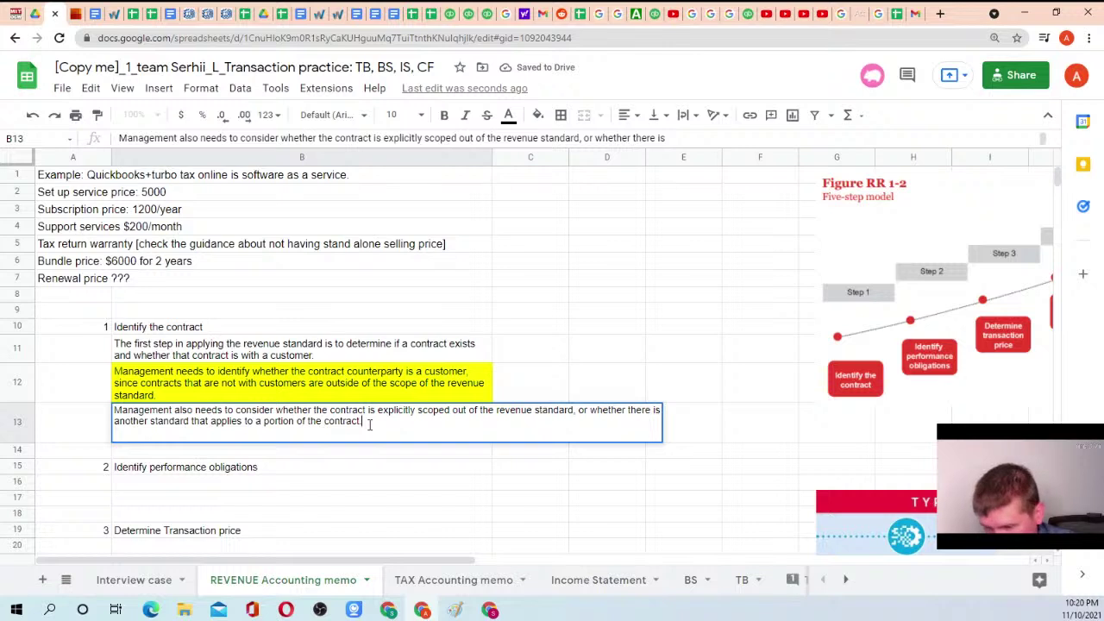
key(Return)
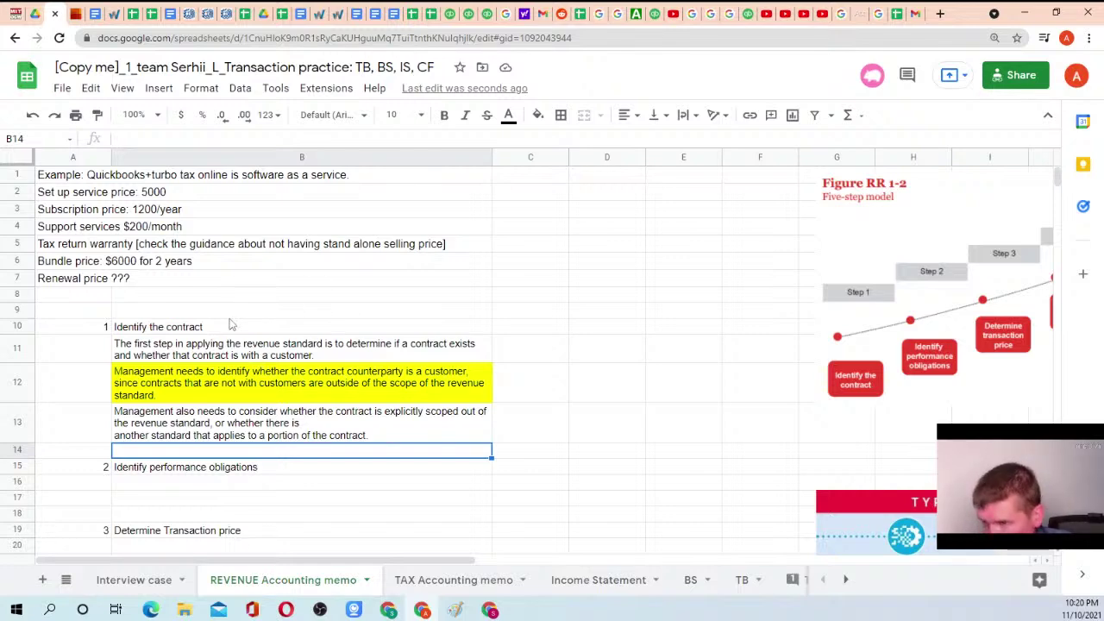
Review the SaaS pricing example and contract identification notes in the Homework 3 instructions, and return to the revenue memo sheet
click(95, 14)
scroll(410, 292, down, 10)
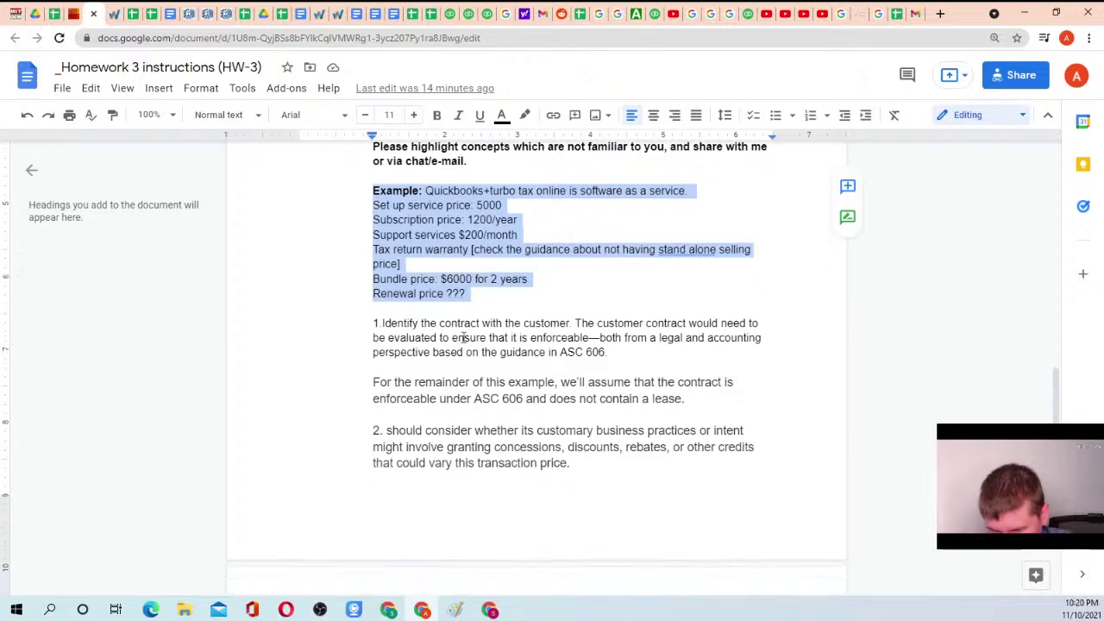
drag(463, 292, 567, 316)
click(530, 355)
scroll(530, 352, up, 6)
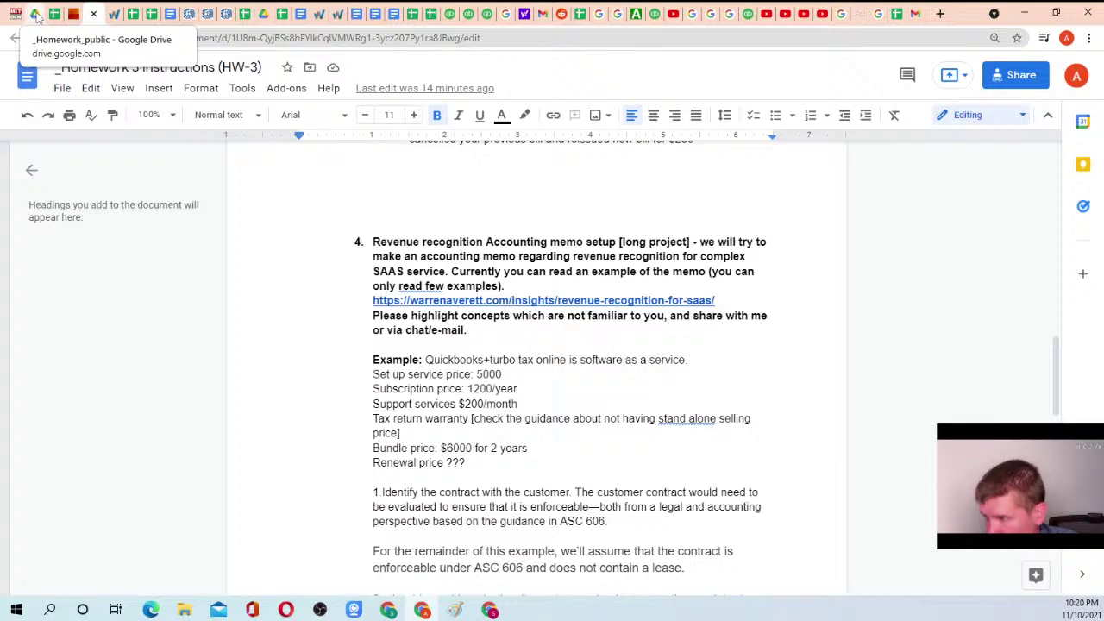
click(36, 16)
click(58, 19)
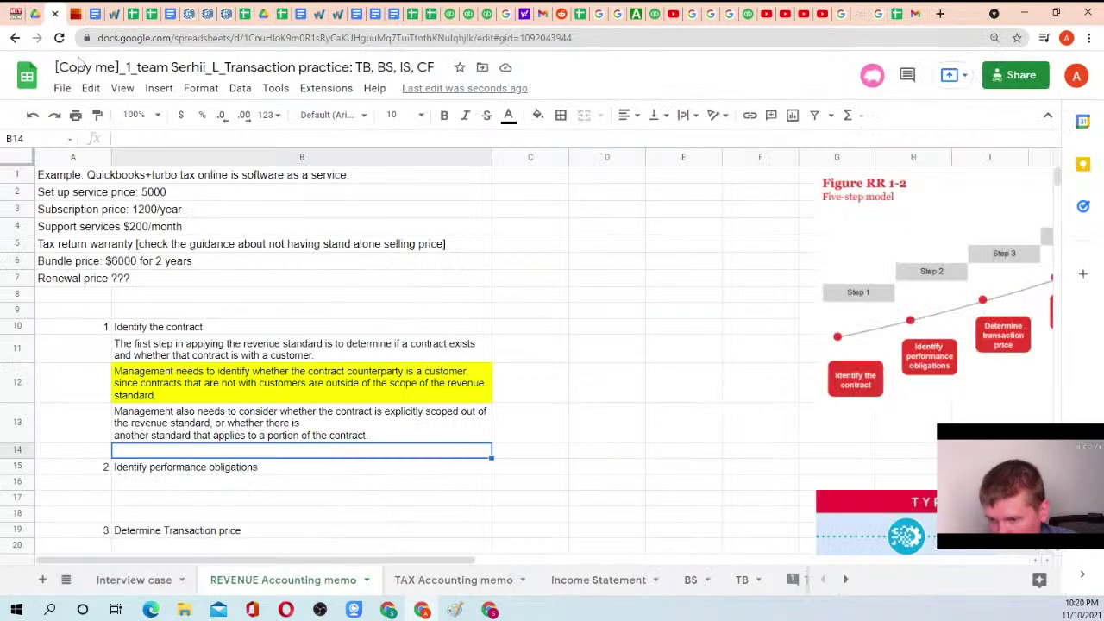
Switch to the PwC revenue guide and look back from section 2.1 to the five-step model figure in section 1.2.1
click(17, 448)
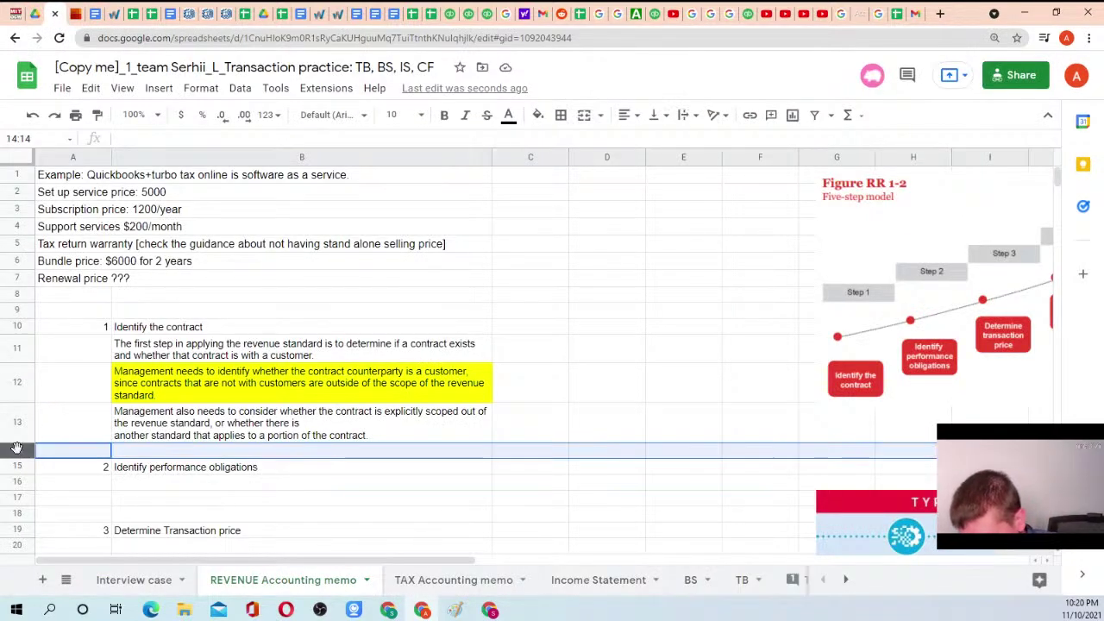
click(172, 424)
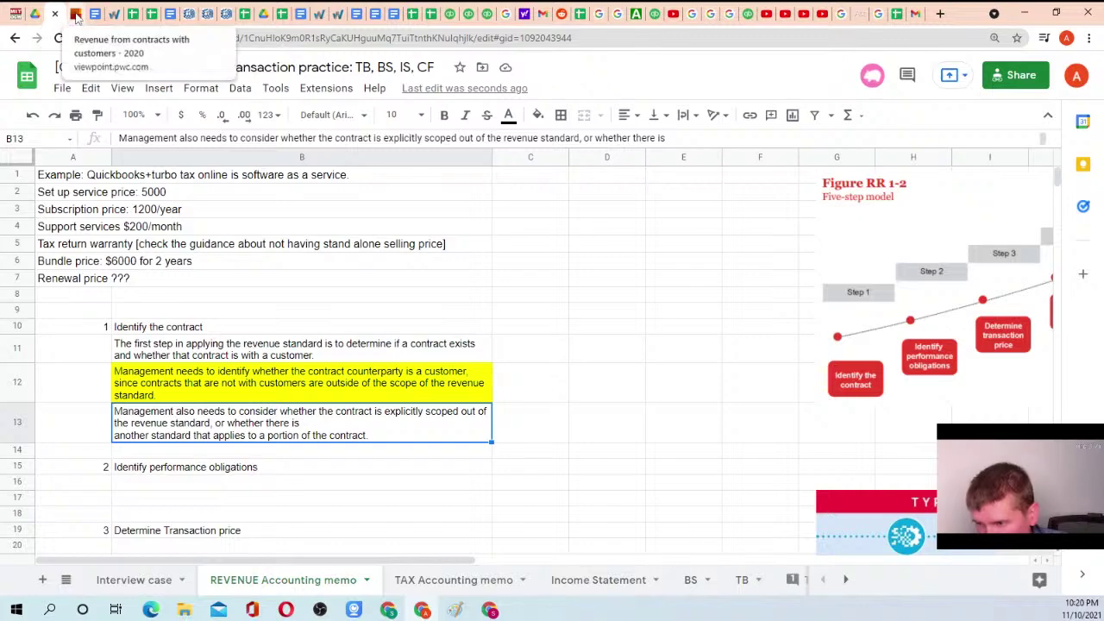
click(76, 13)
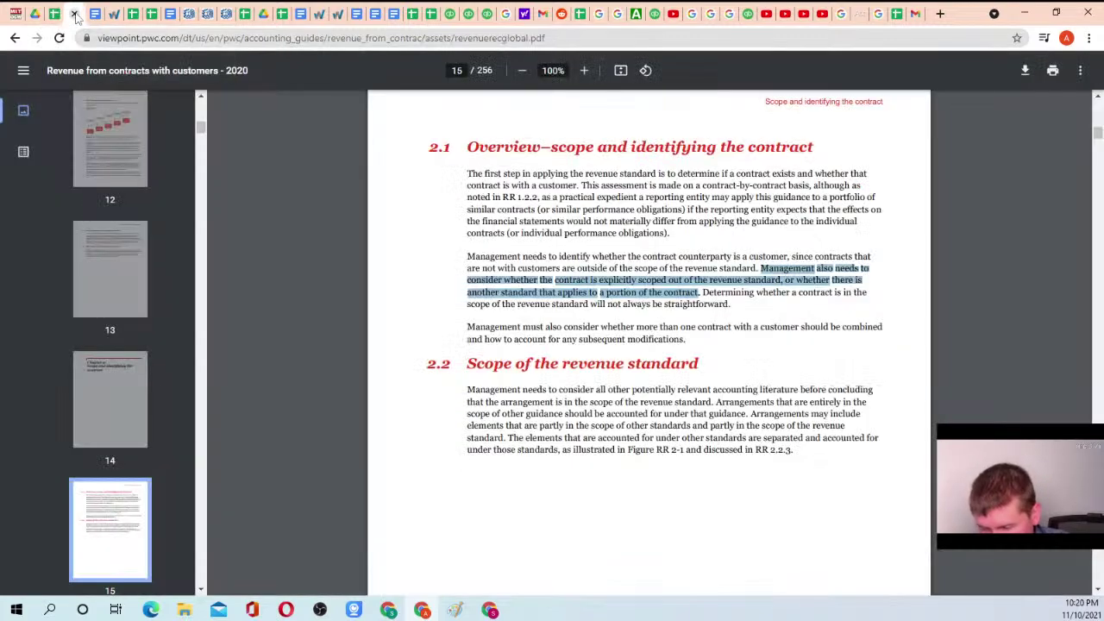
click(451, 283)
scroll(682, 326, up, 10)
scroll(682, 327, up, 12)
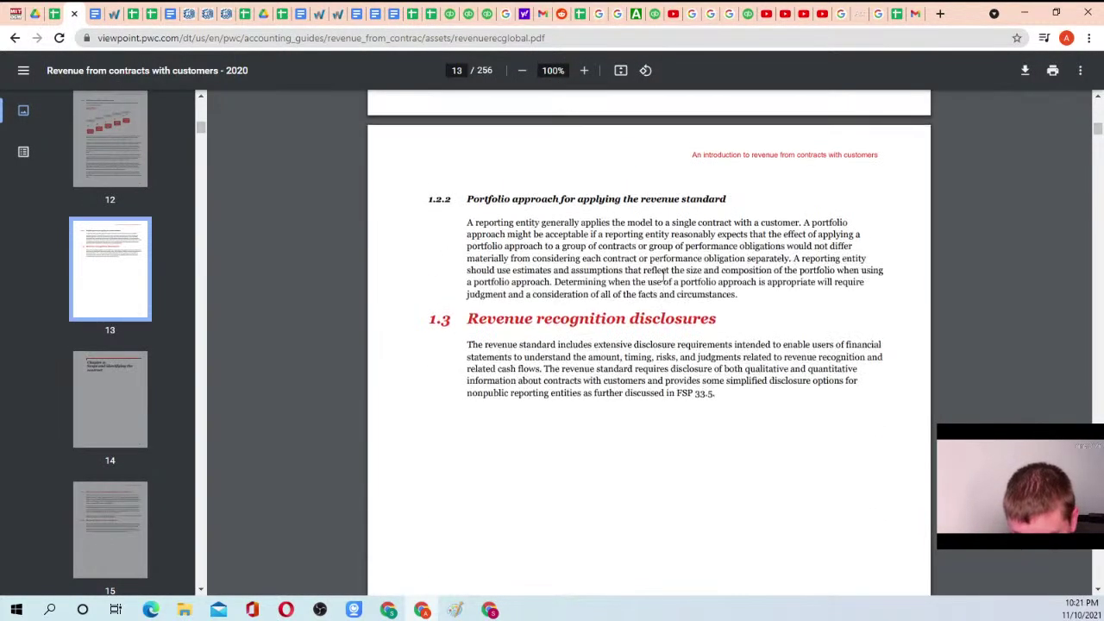
scroll(129, 153, up, 15)
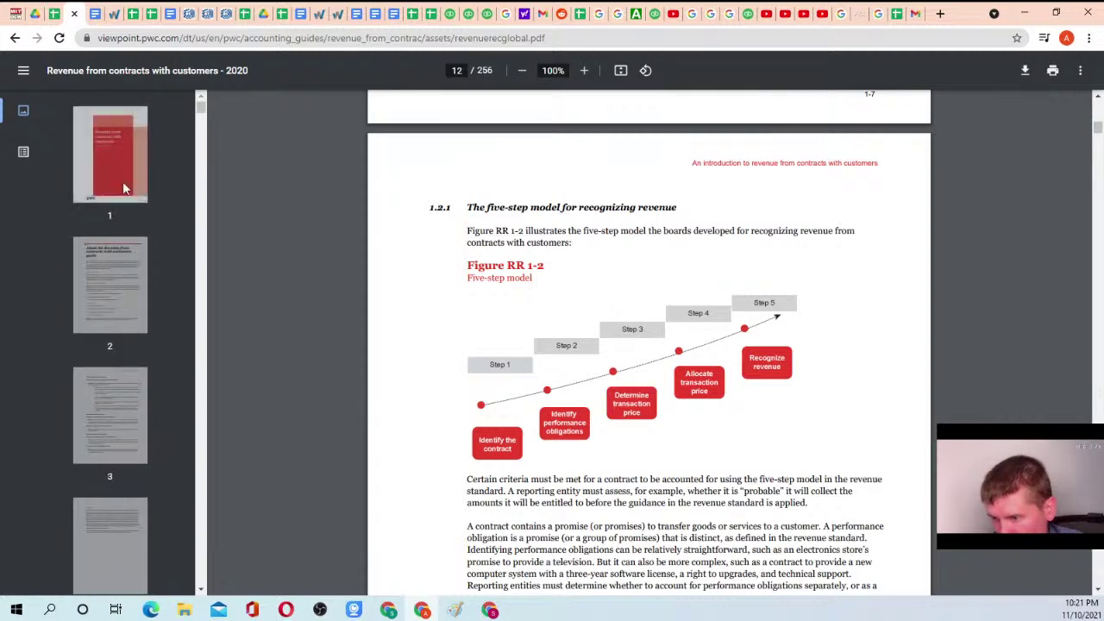
Review the guide's opening pages covering references to US GAAP, other PwC guidance and the summary of 2021 revisions
click(128, 282)
scroll(511, 325, down, 3)
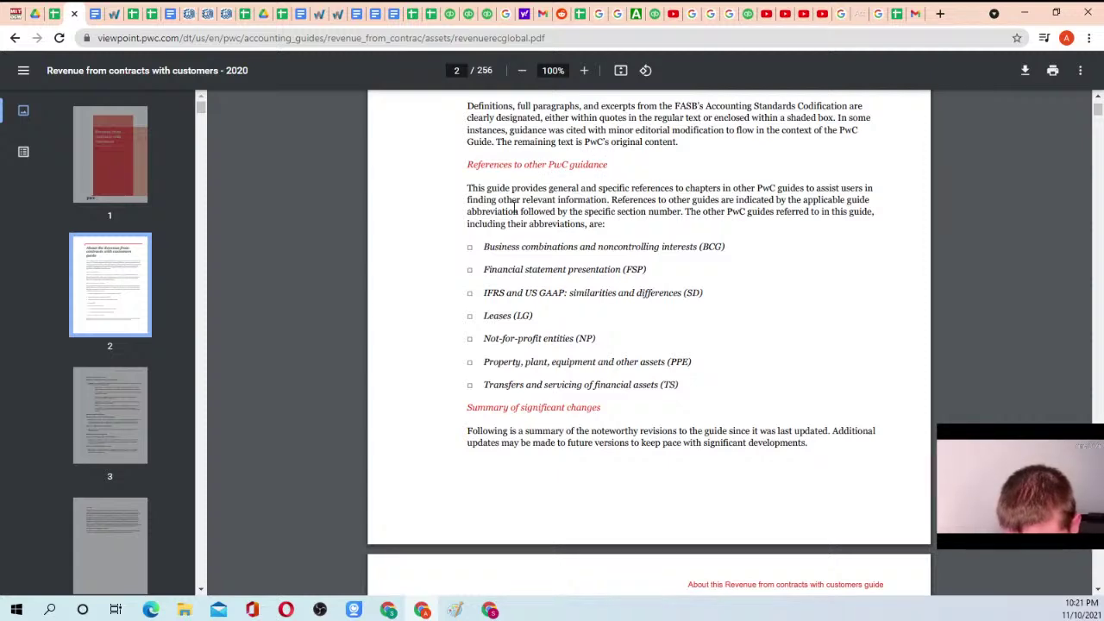
scroll(517, 192, up, 3)
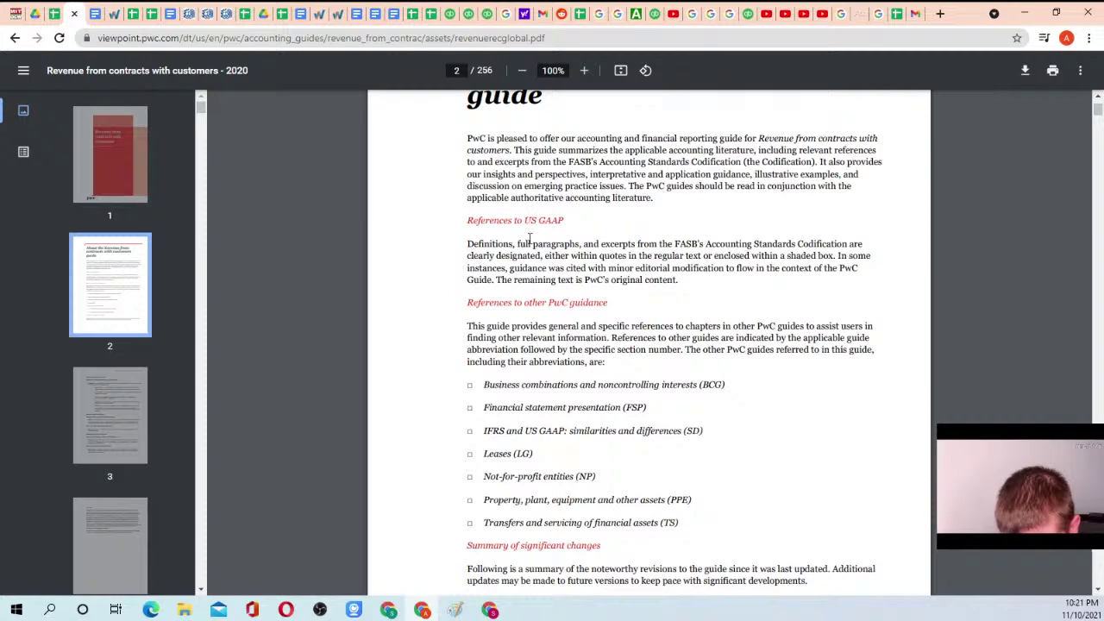
scroll(530, 236, down, 8)
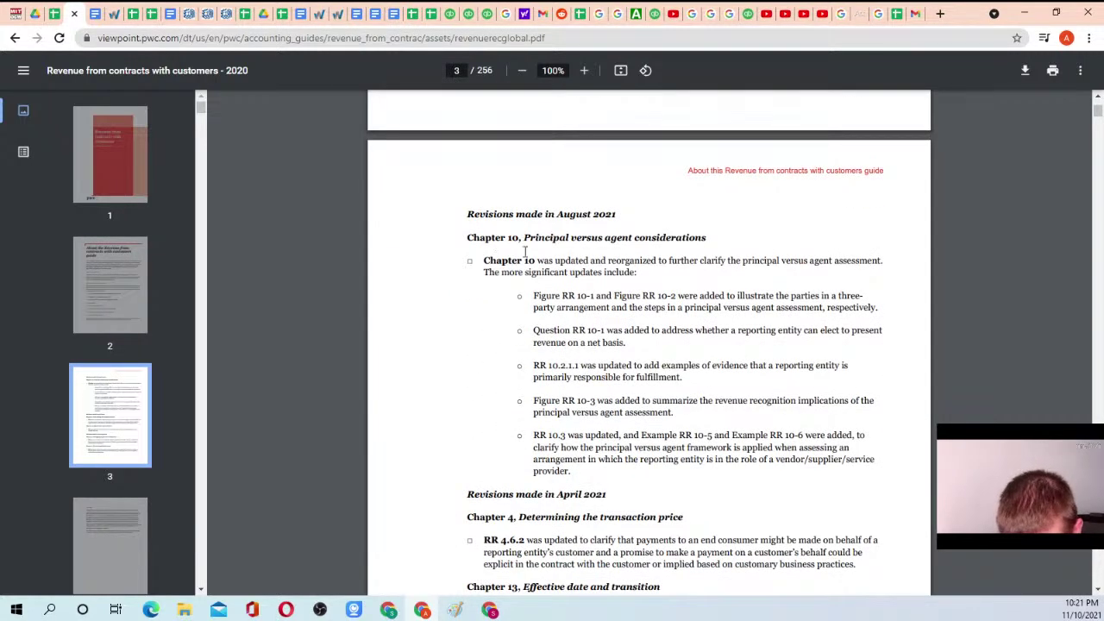
scroll(523, 252, down, 4)
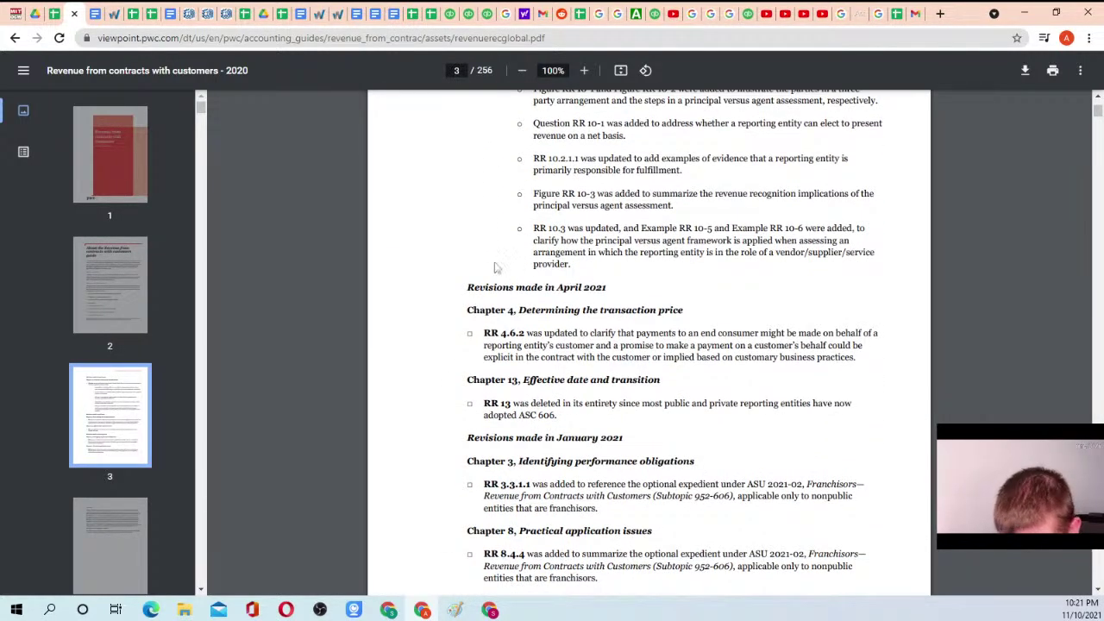
scroll(167, 432, down, 2)
Page through Chapter 1 of the guide, covering the background on the revenue standard and the table of issues discussed by the TRG
click(123, 408)
click(111, 511)
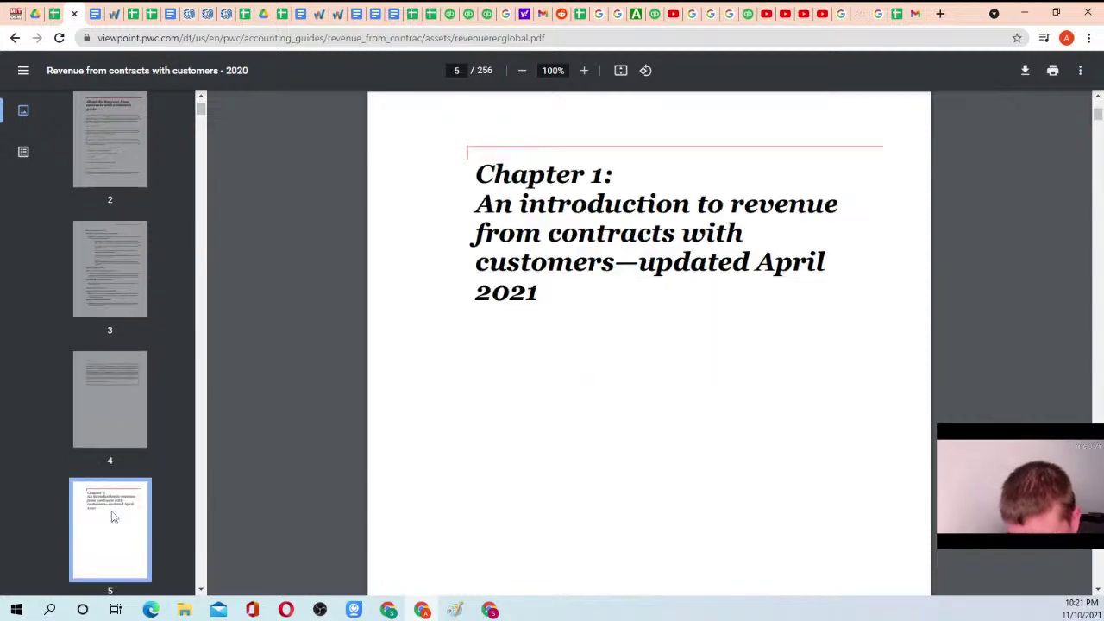
scroll(215, 394, down, 5)
scroll(109, 456, down, 6)
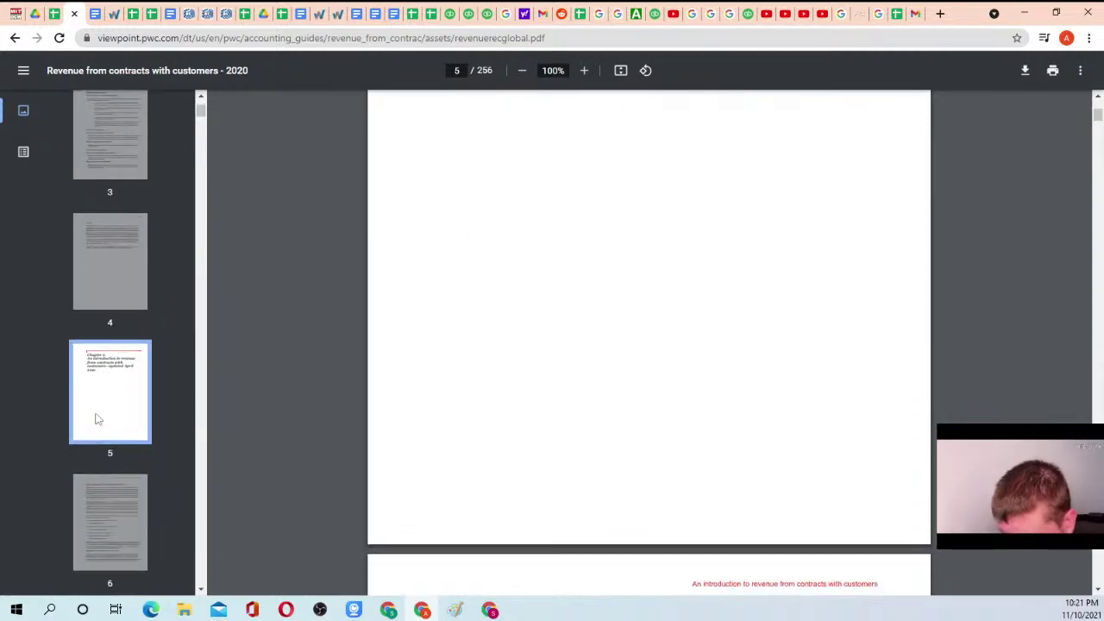
click(95, 324)
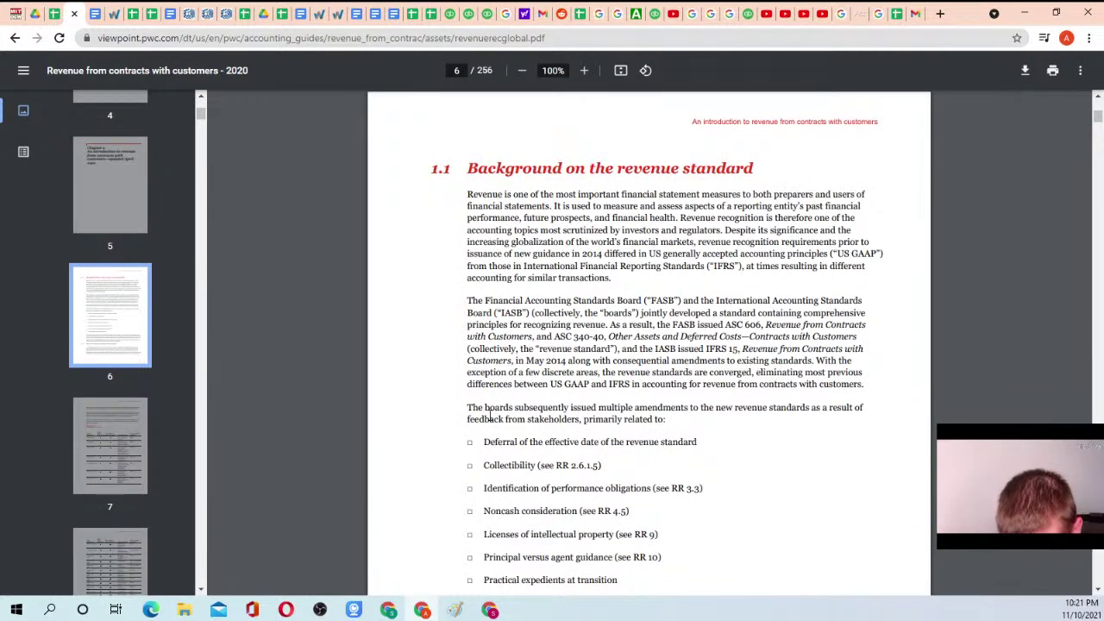
scroll(109, 371, down, 3)
click(110, 312)
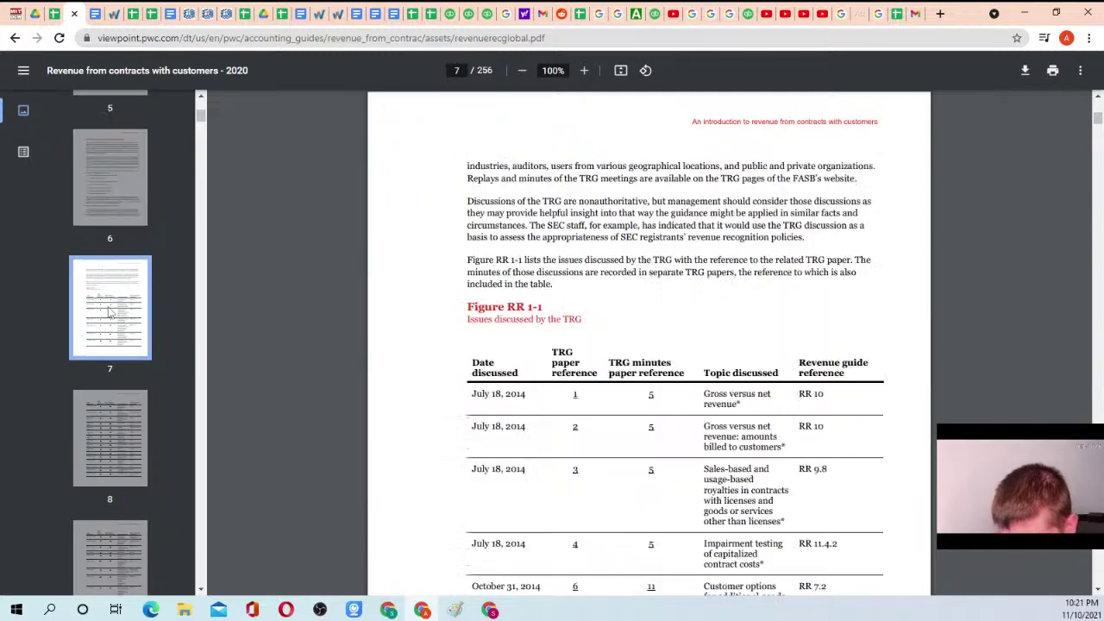
click(110, 439)
click(110, 552)
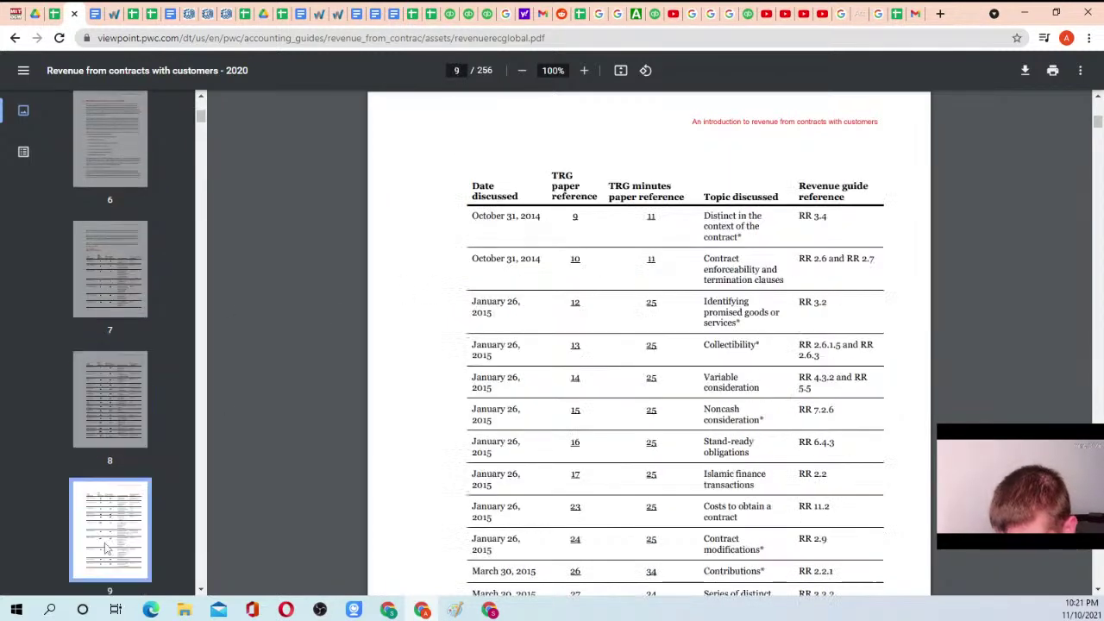
scroll(207, 373, down, 3)
click(120, 436)
scroll(109, 388, down, 3)
Read the guide from section 1.2's high-level overview through Chapter 2's scope section to the decision flowchart in Figure RR 2-1
click(108, 322)
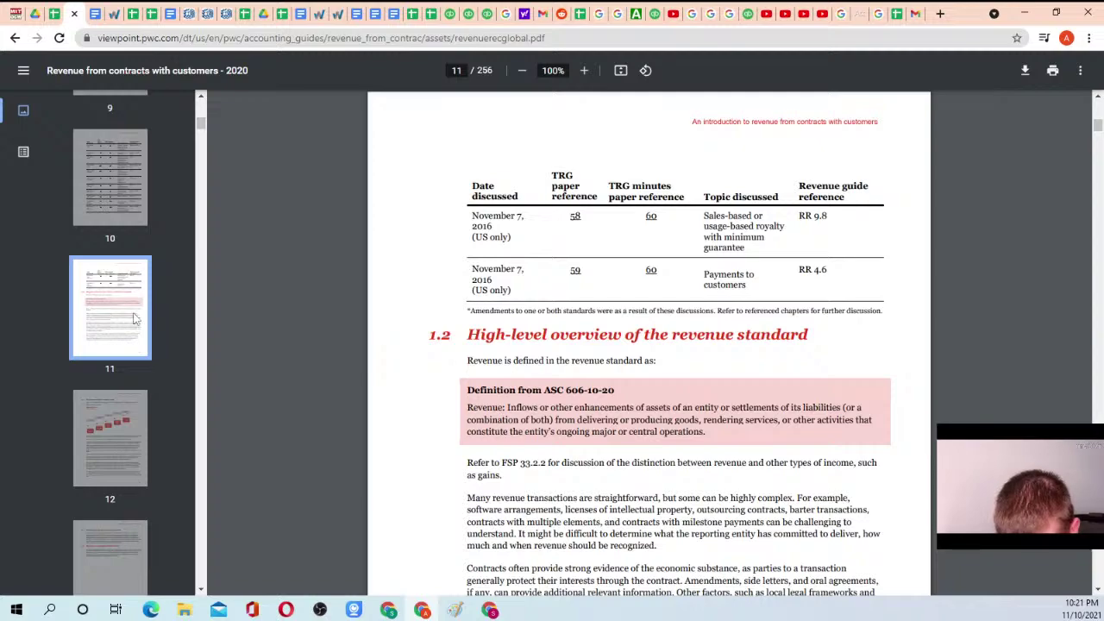
scroll(382, 363, down, 3)
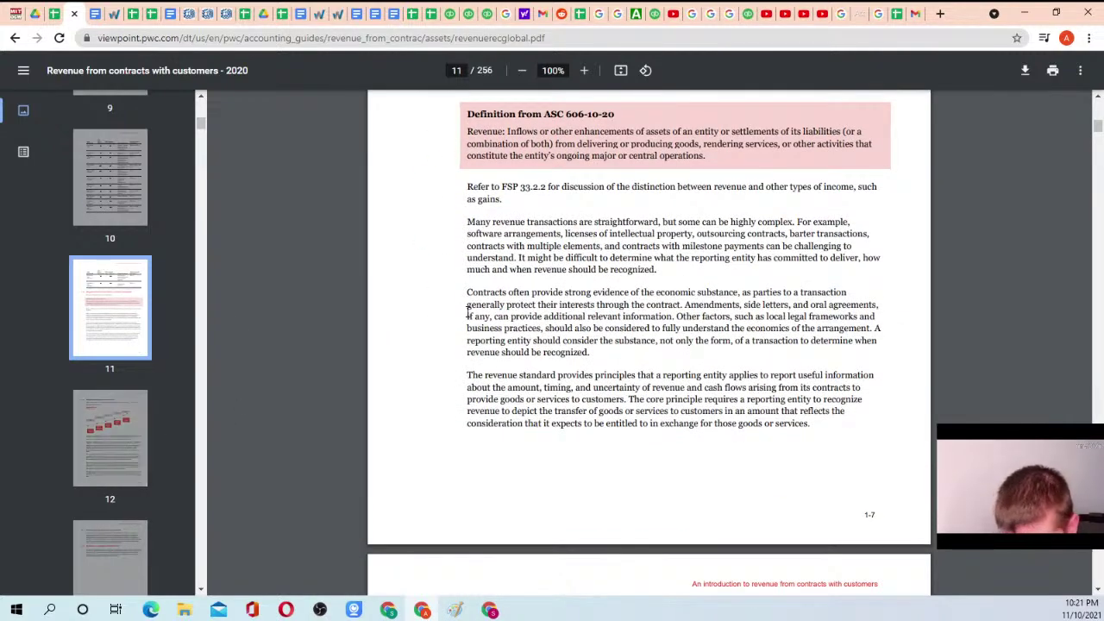
scroll(479, 315, down, 8)
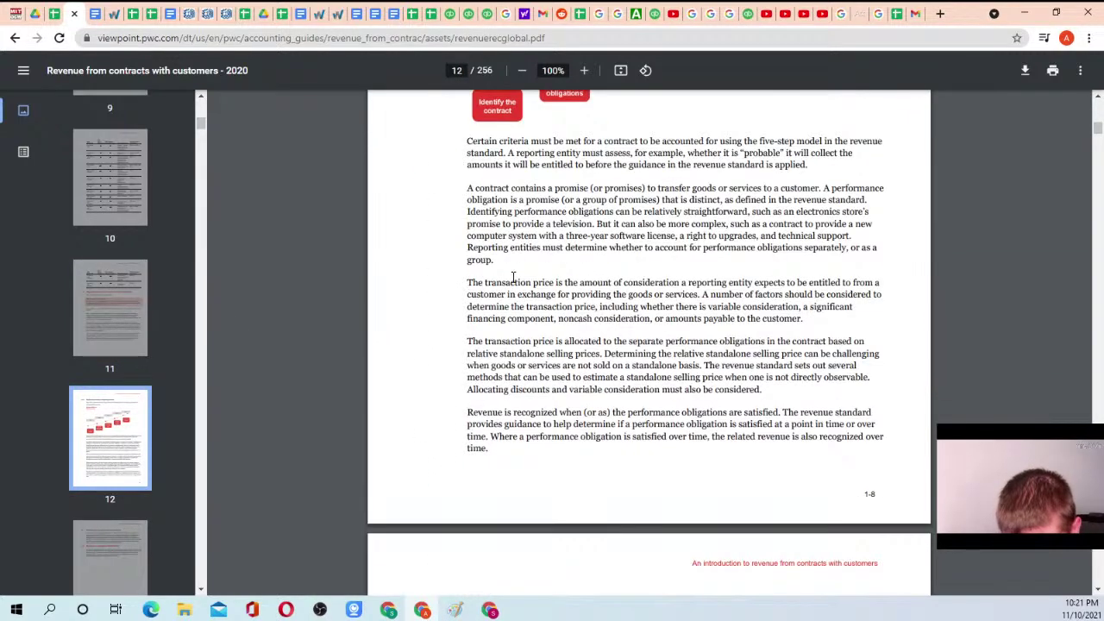
scroll(537, 222, down, 13)
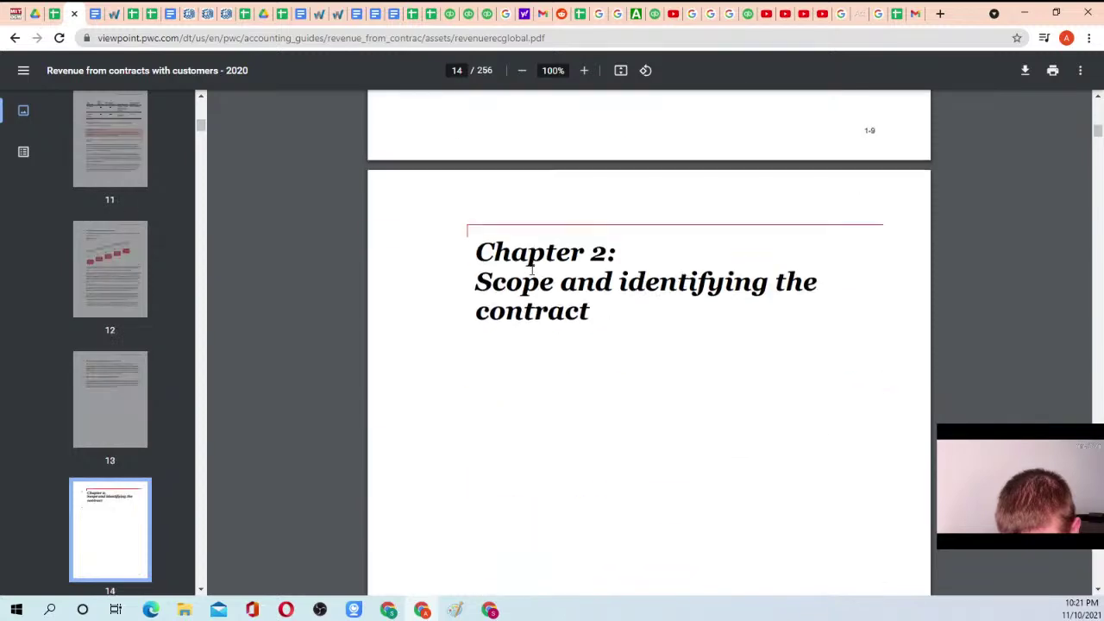
scroll(541, 264, down, 10)
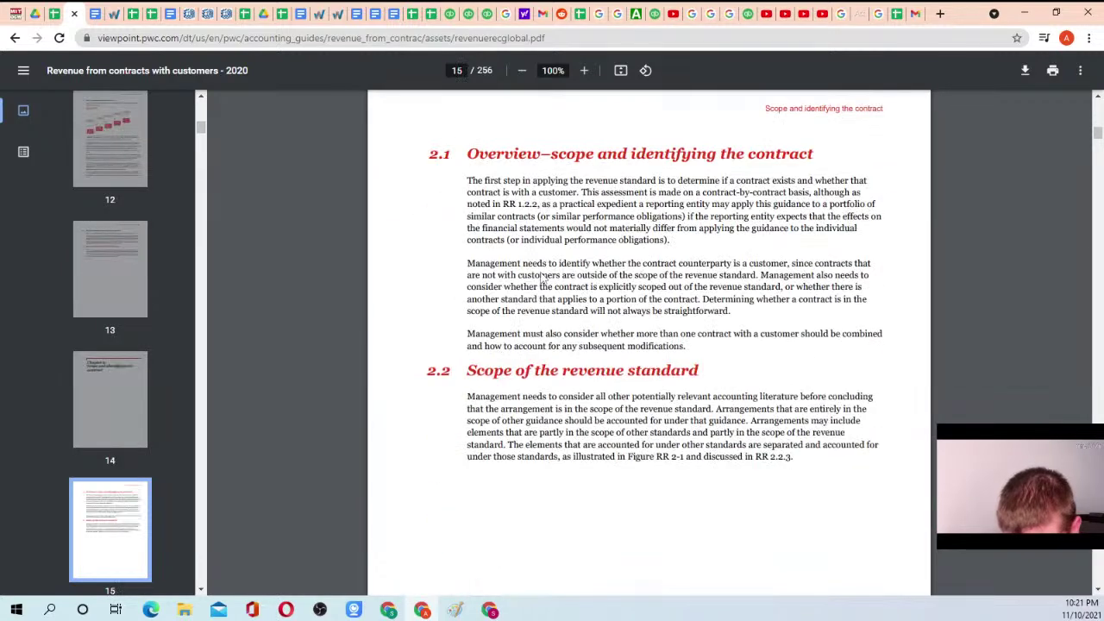
scroll(542, 275, down, 5)
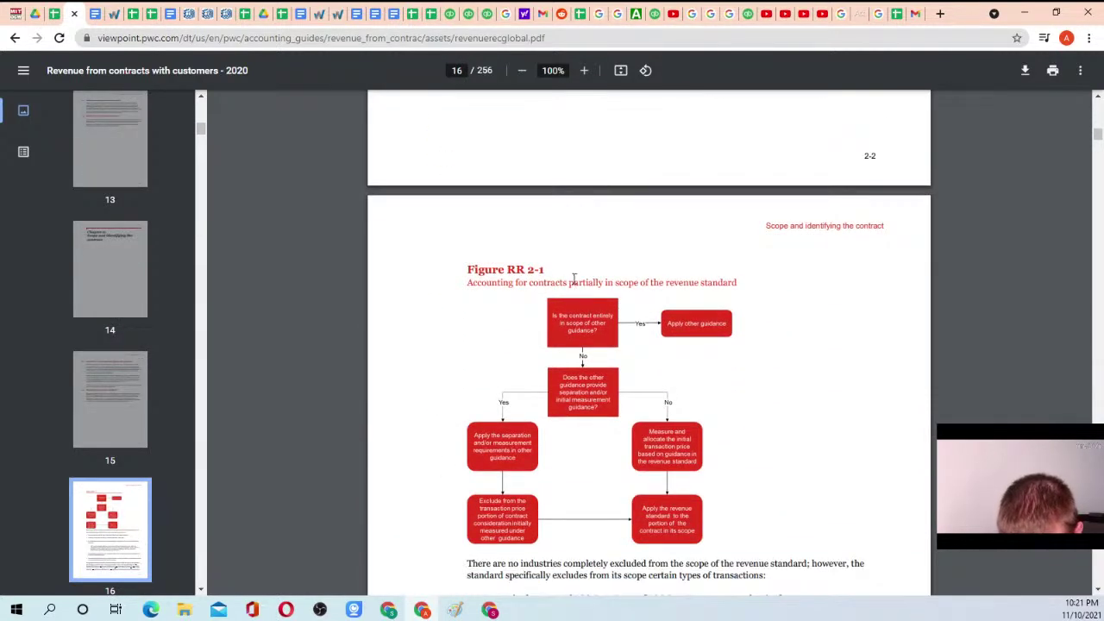
scroll(573, 281, down, 4)
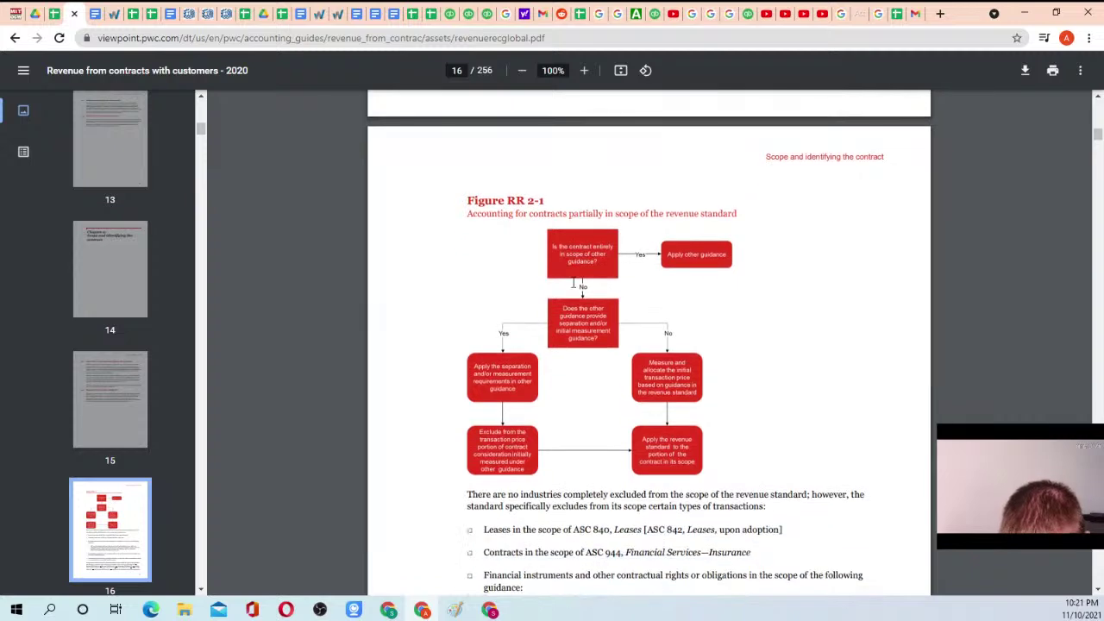